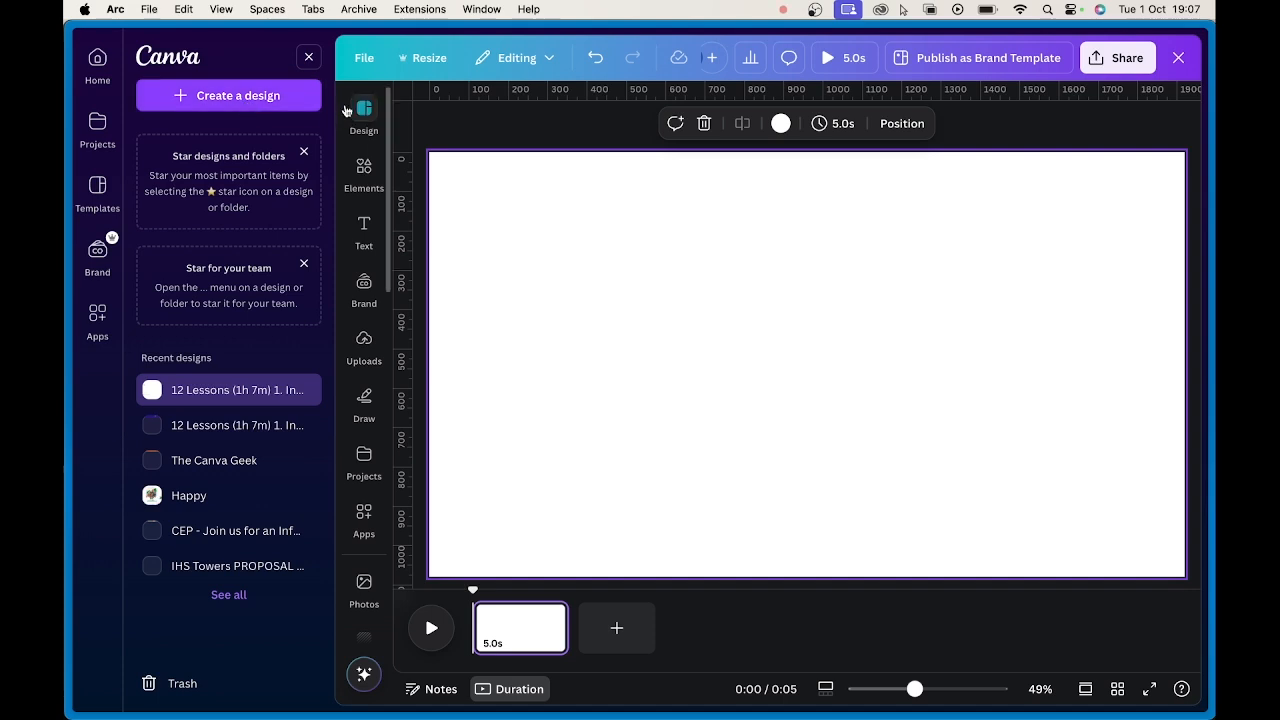
- Close the home sidebar and look over the blank video design's editing tools alongside the 19-page lesson presentation
left_click(308, 62)
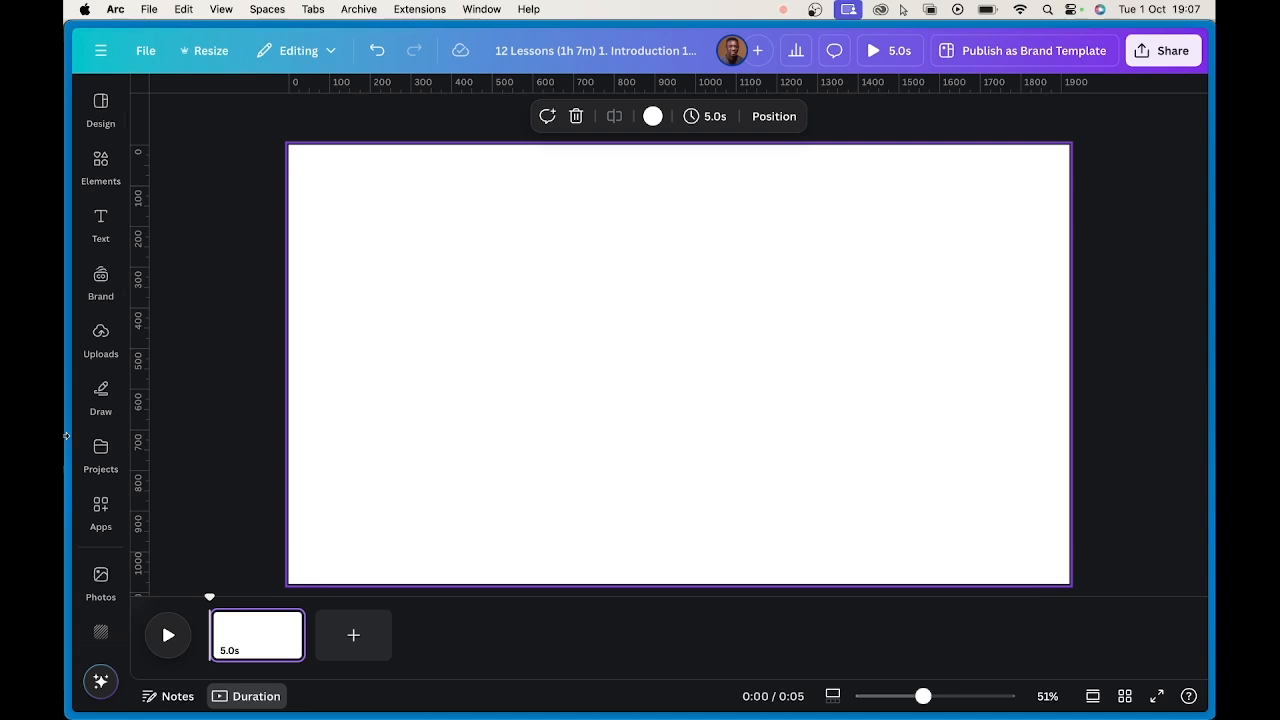
mouse_move(65, 330)
left_click(193, 247)
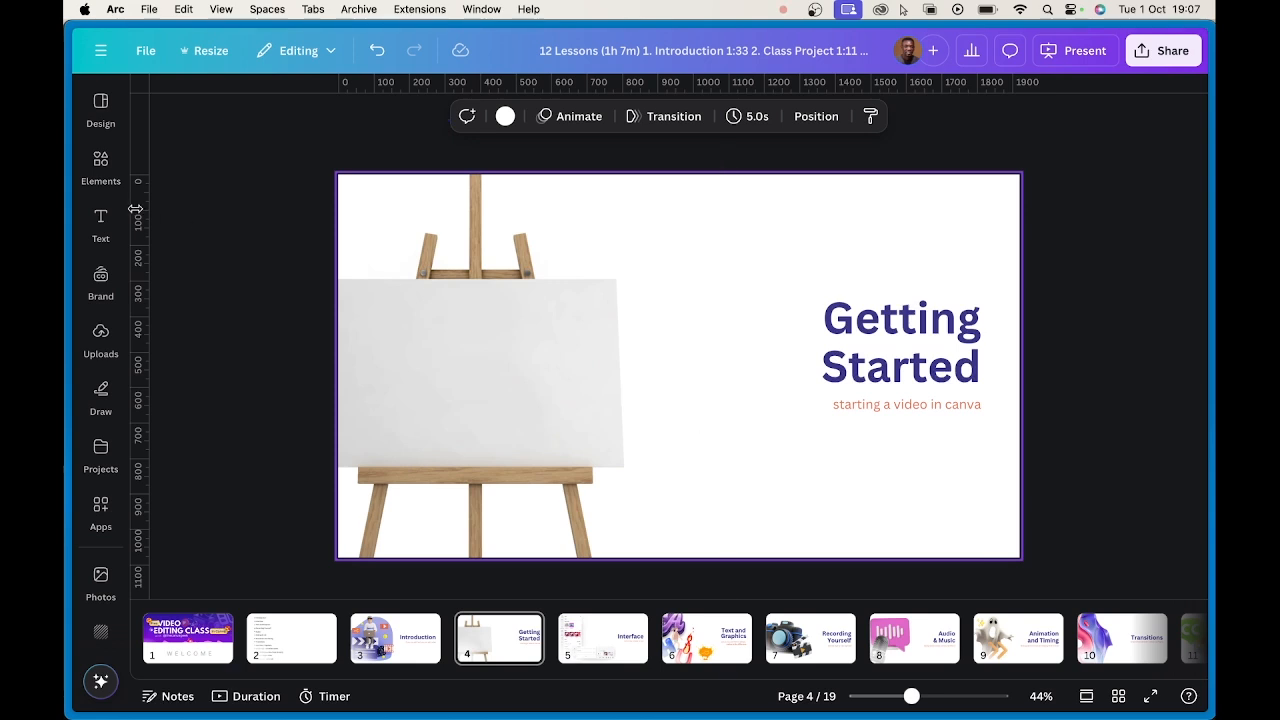
mouse_move(66, 221)
left_click(148, 243)
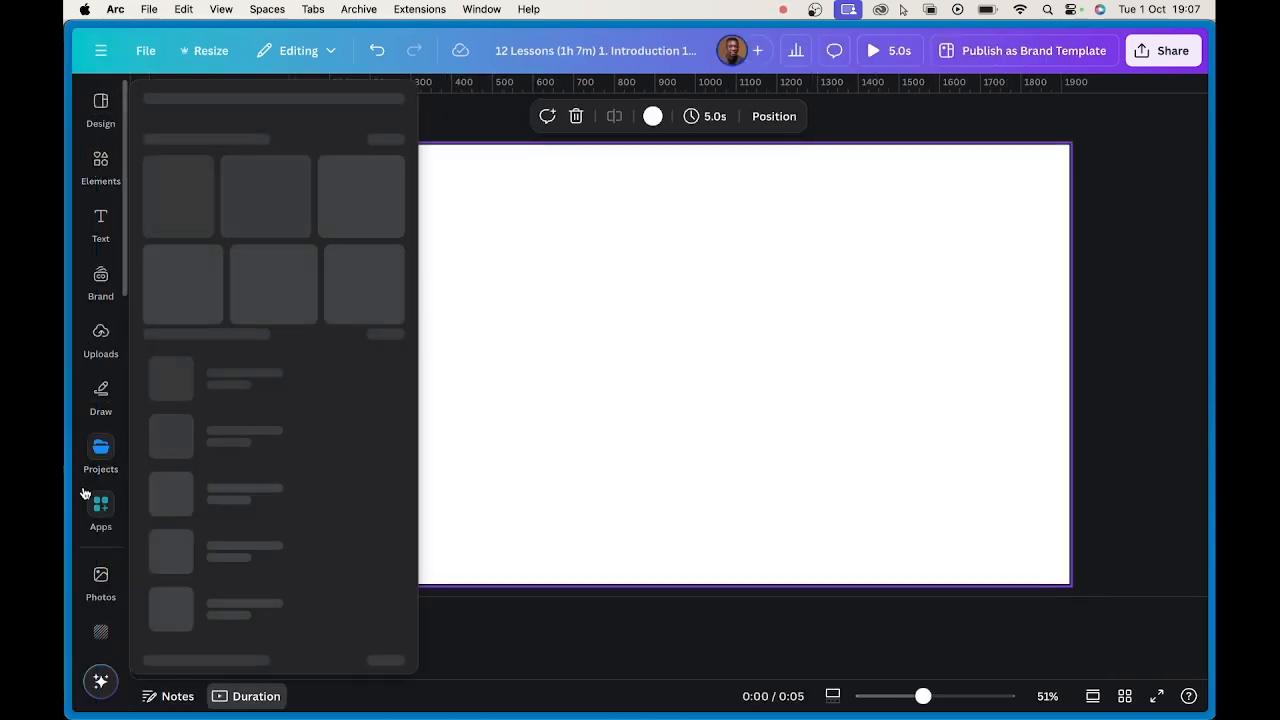
left_click(98, 128)
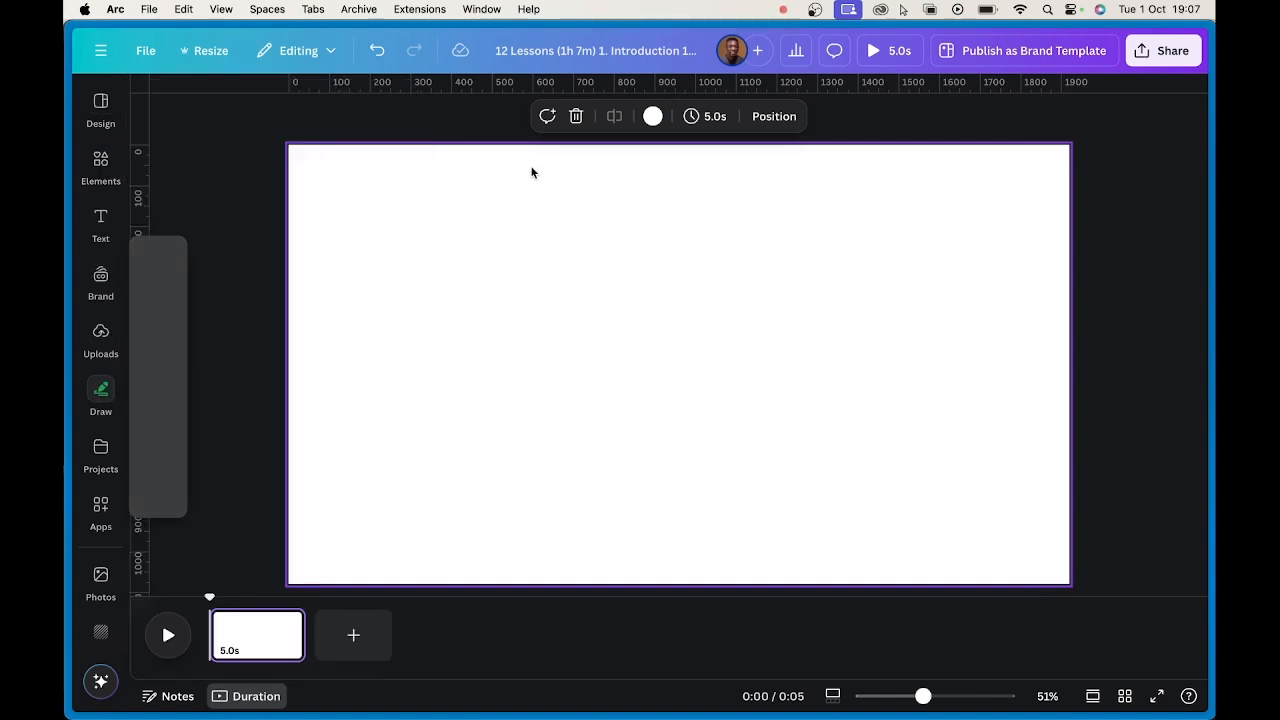
left_click(100, 280)
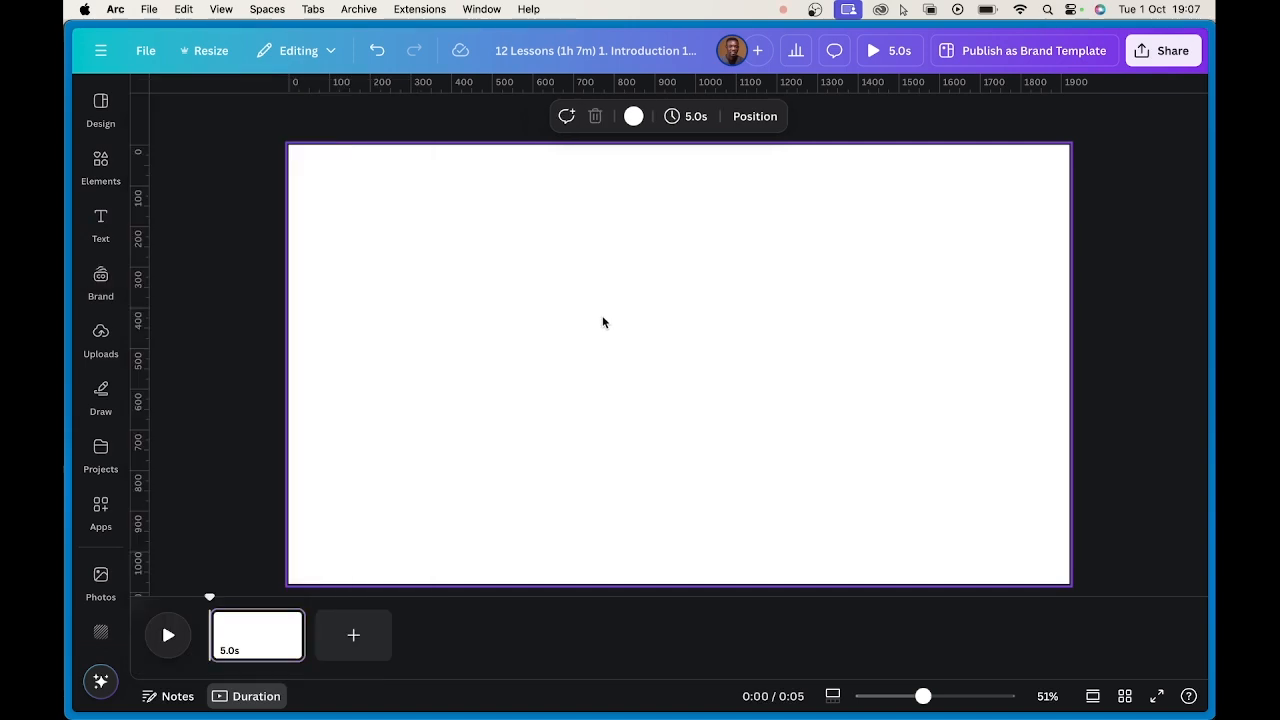
- Add a grey square shape to the centre of the blank video page and select it
key("r")
left_click(811, 326)
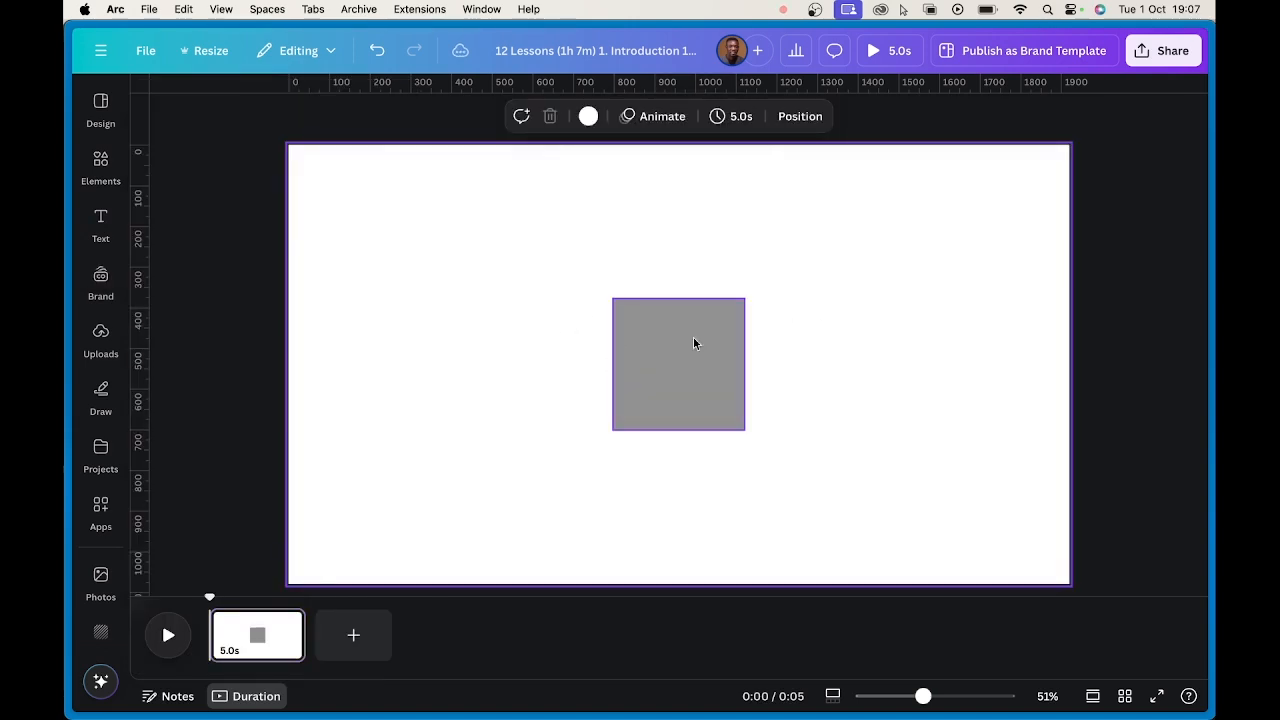
left_click(695, 342)
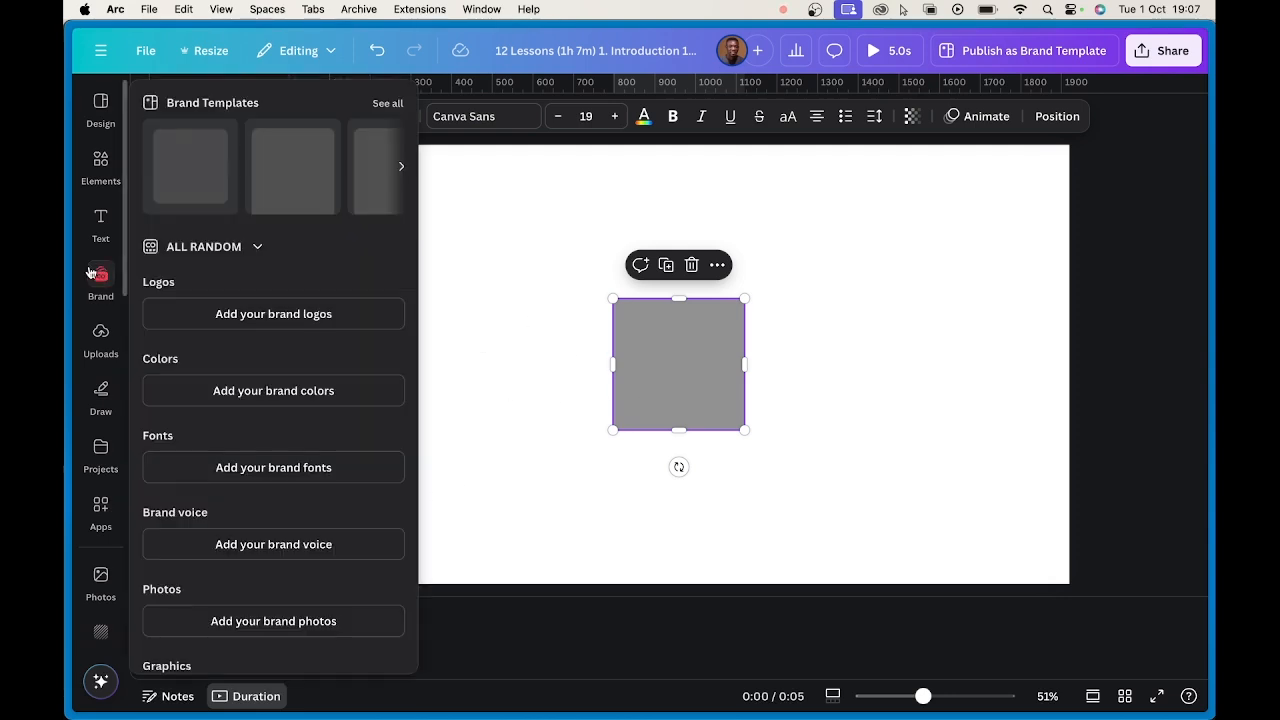
- Switch to the lesson presentation and view page 5, "Interface", and page 6, "Text and Graphics"
mouse_move(113, 280)
left_click(195, 248)
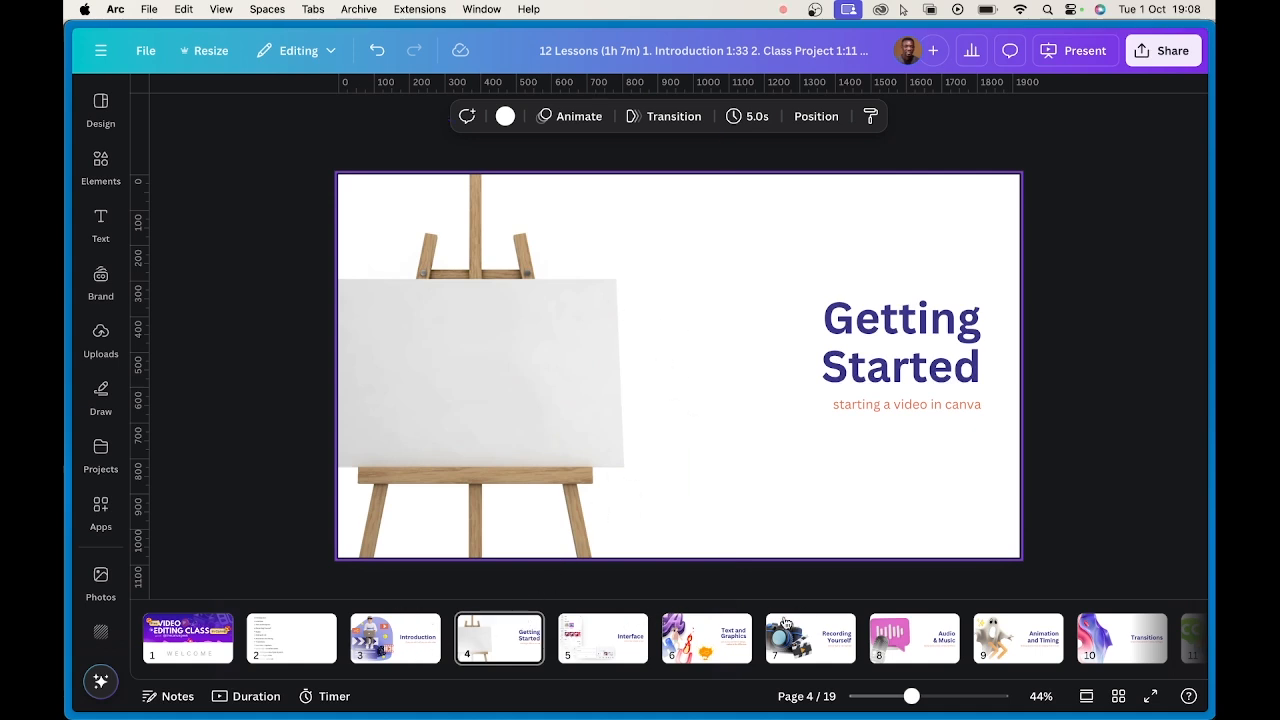
left_click(566, 655)
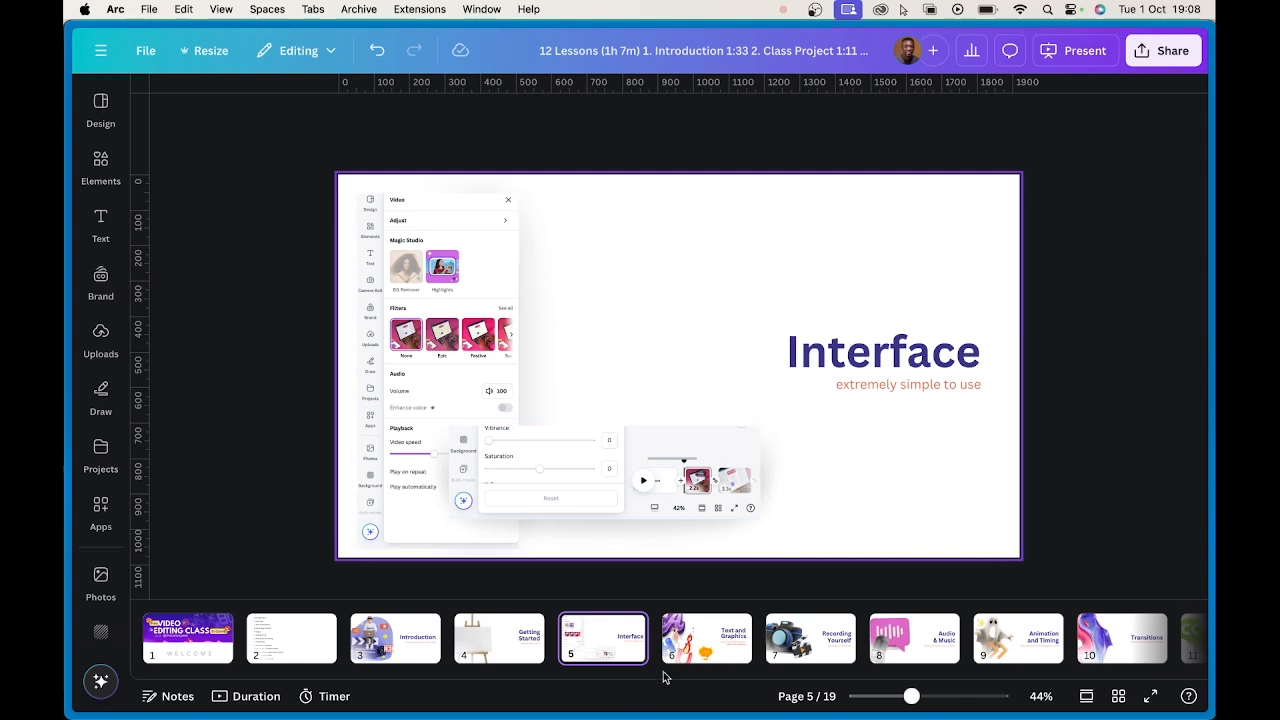
left_click(698, 643)
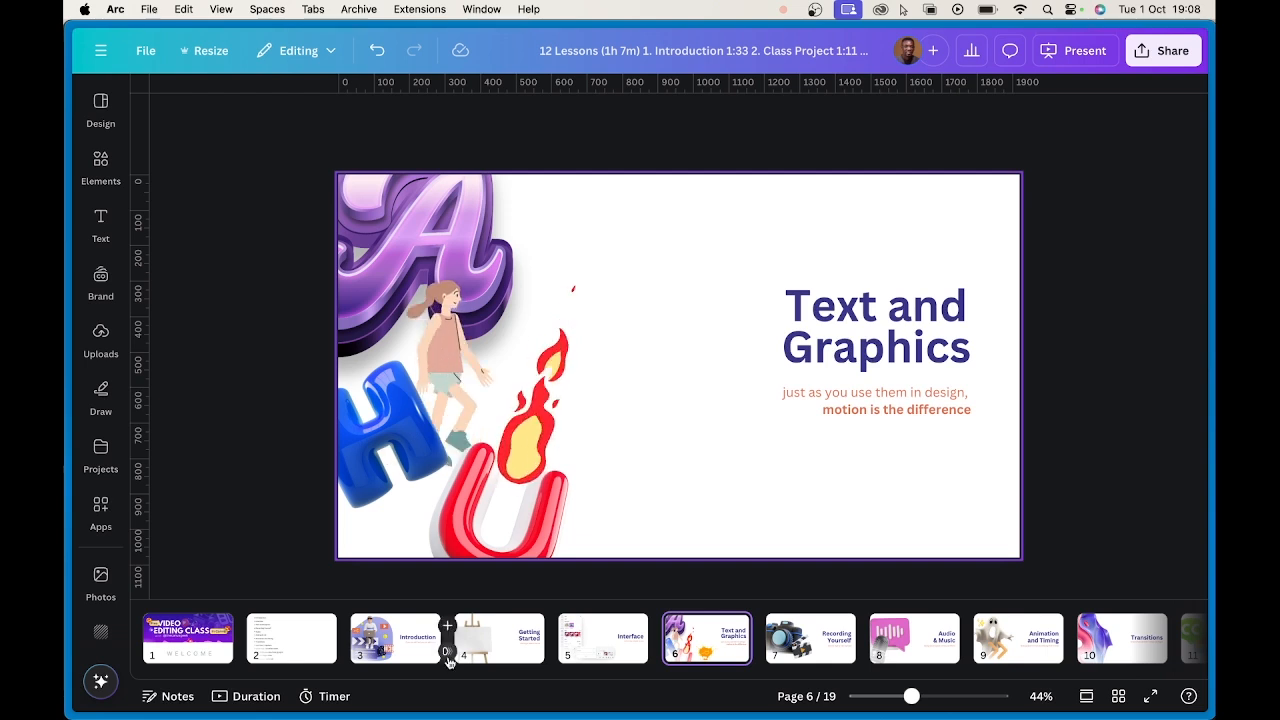
mouse_move(449, 660)
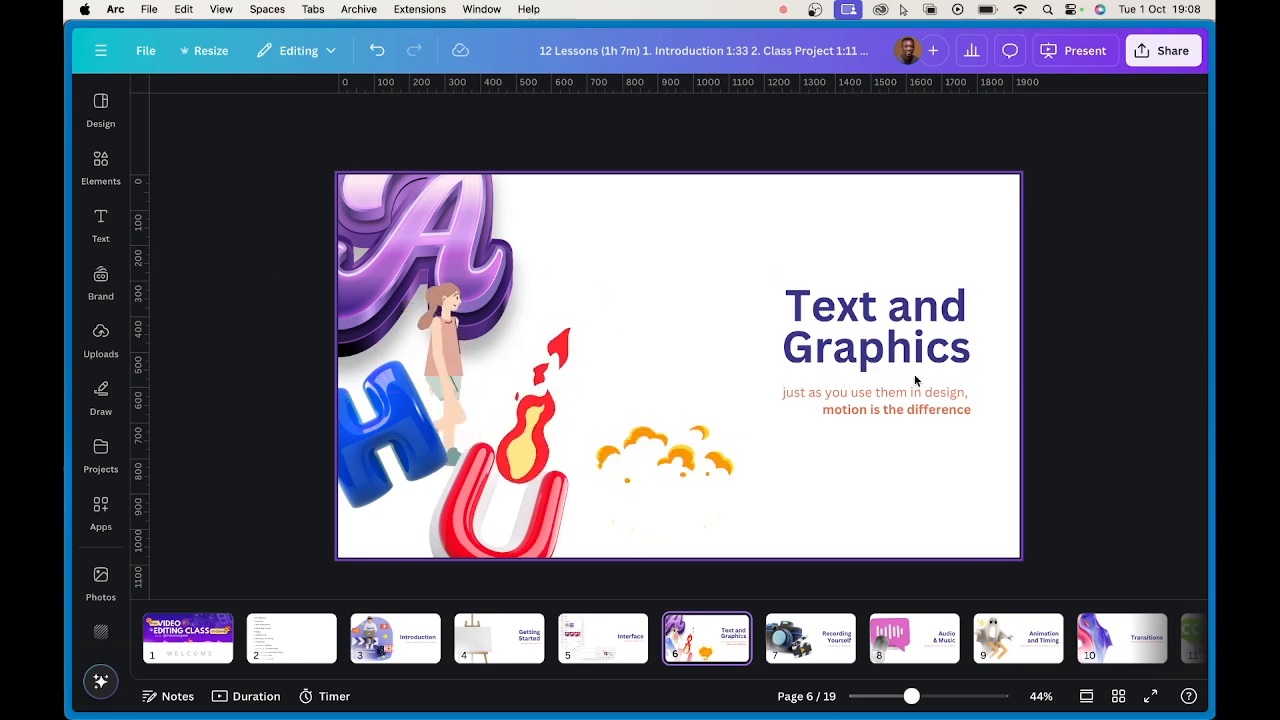
- Return to the video design and delete the grey square
mouse_move(143, 229)
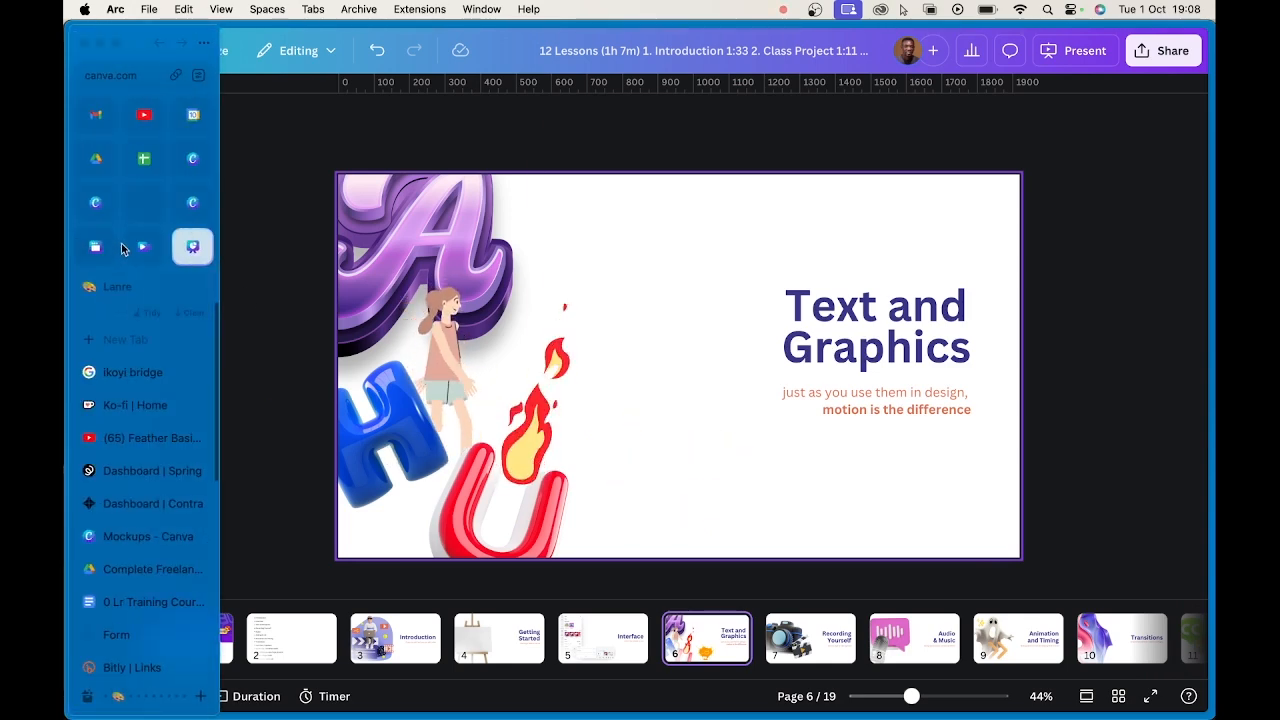
left_click(139, 246)
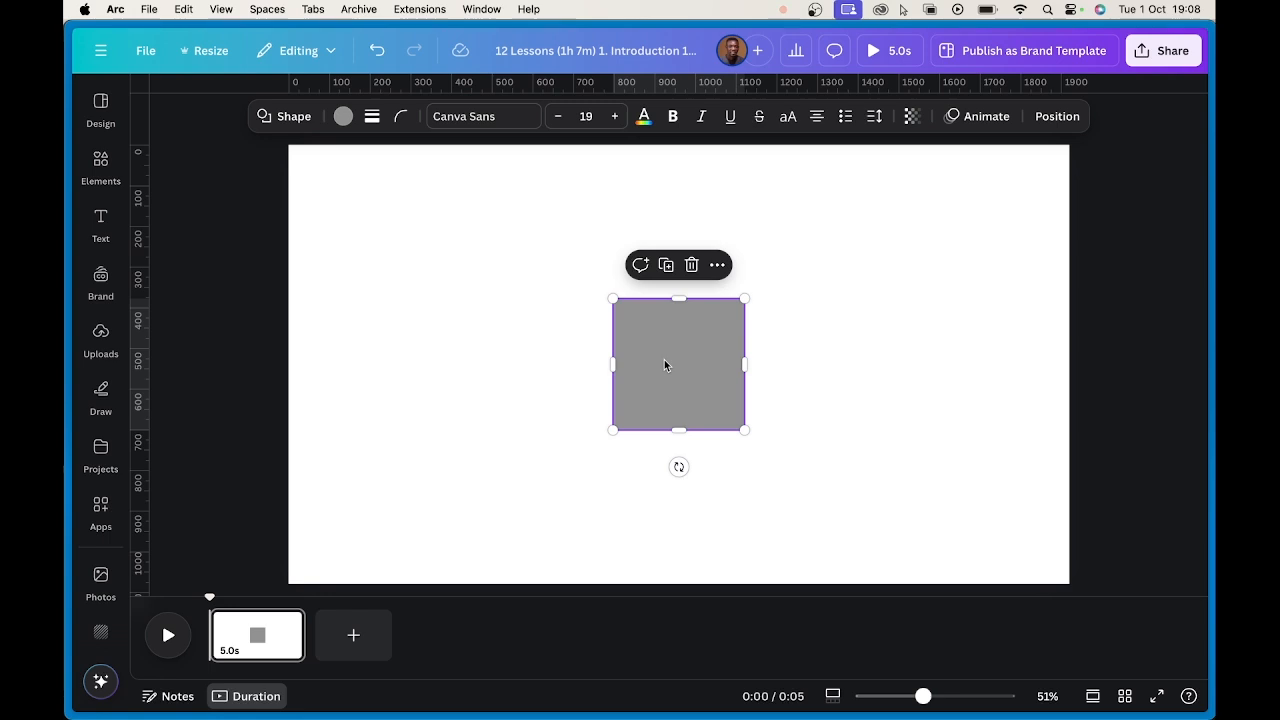
key("BackSpace")
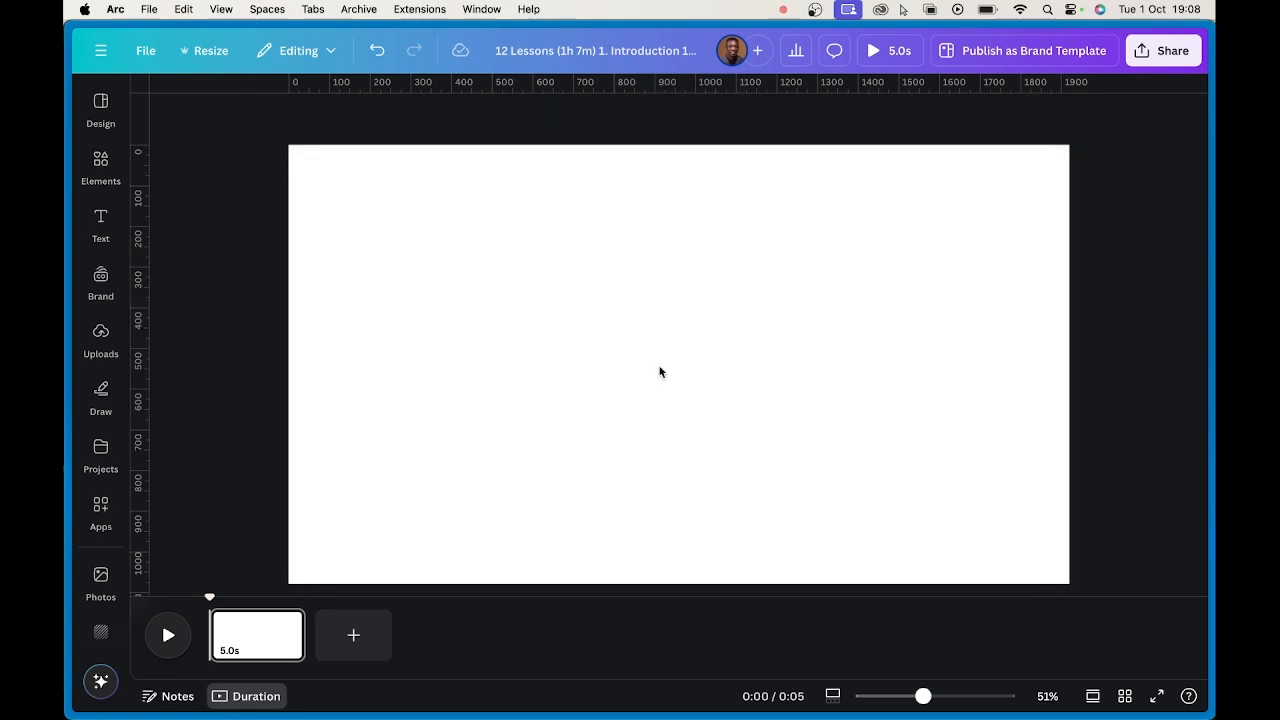
- Add a text box reading "Canva Video Class" to the video page
left_click(600, 328)
key("t")
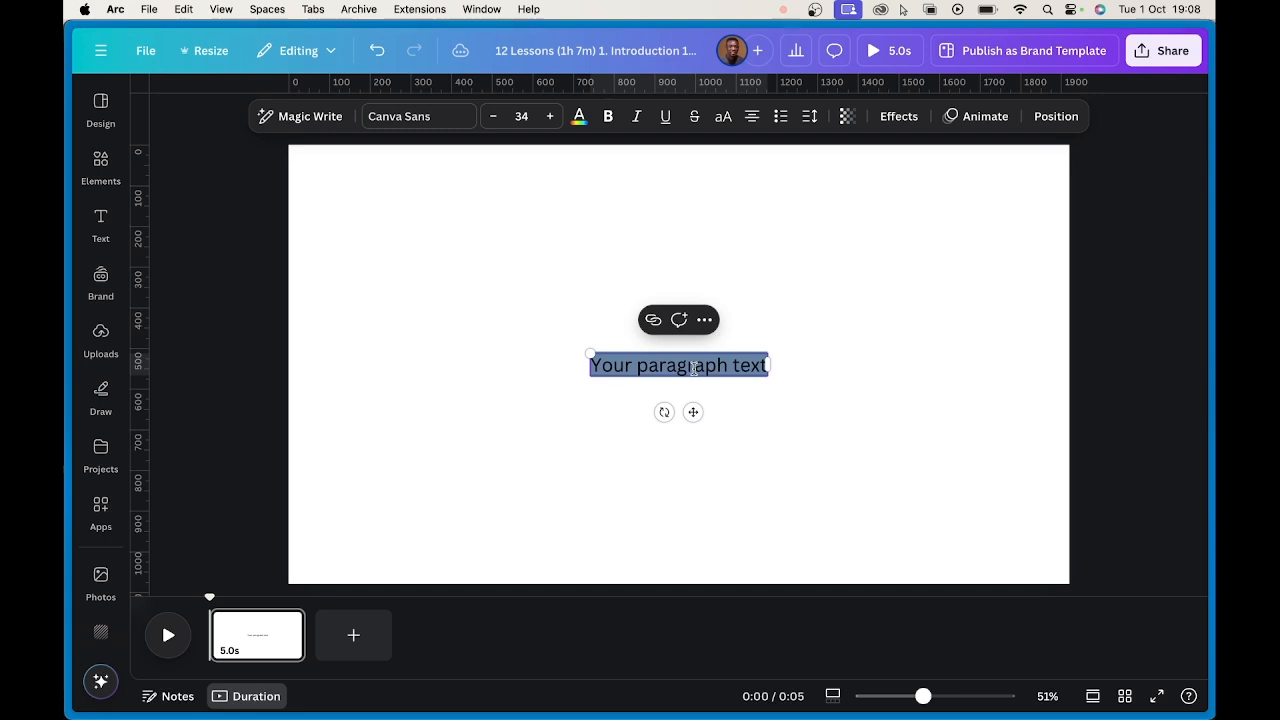
type("danva Video")
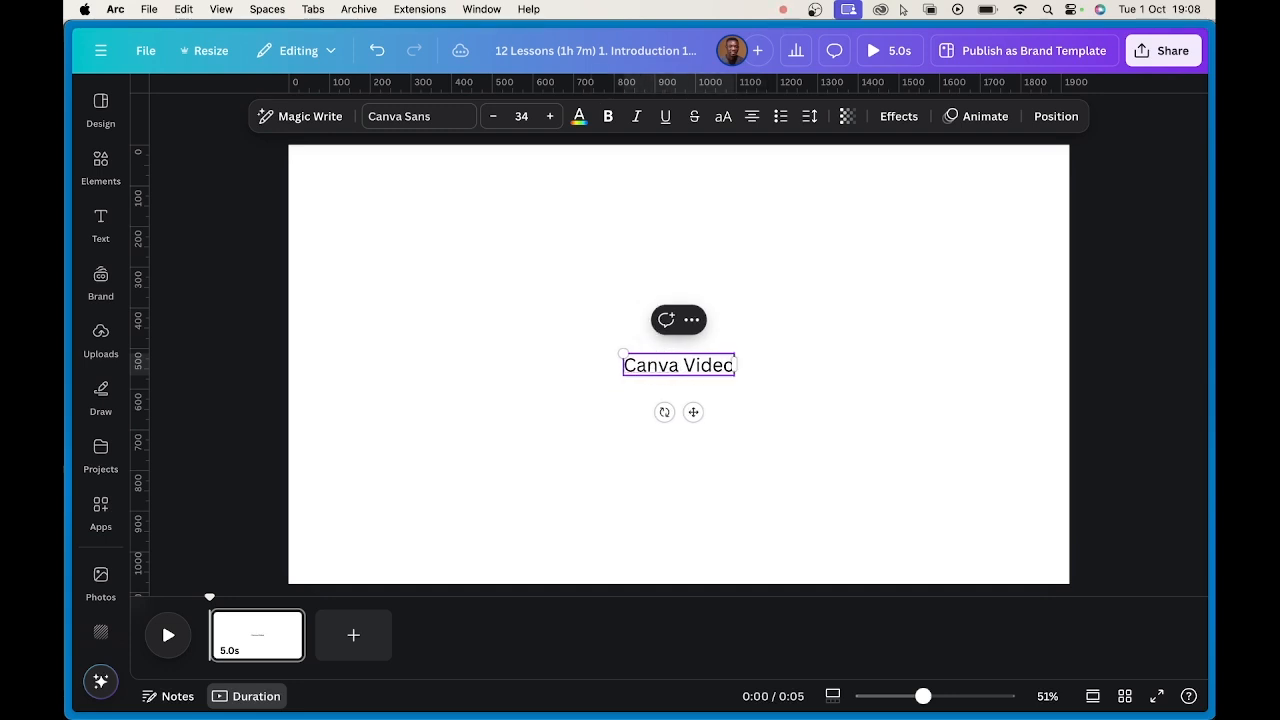
type(" Class")
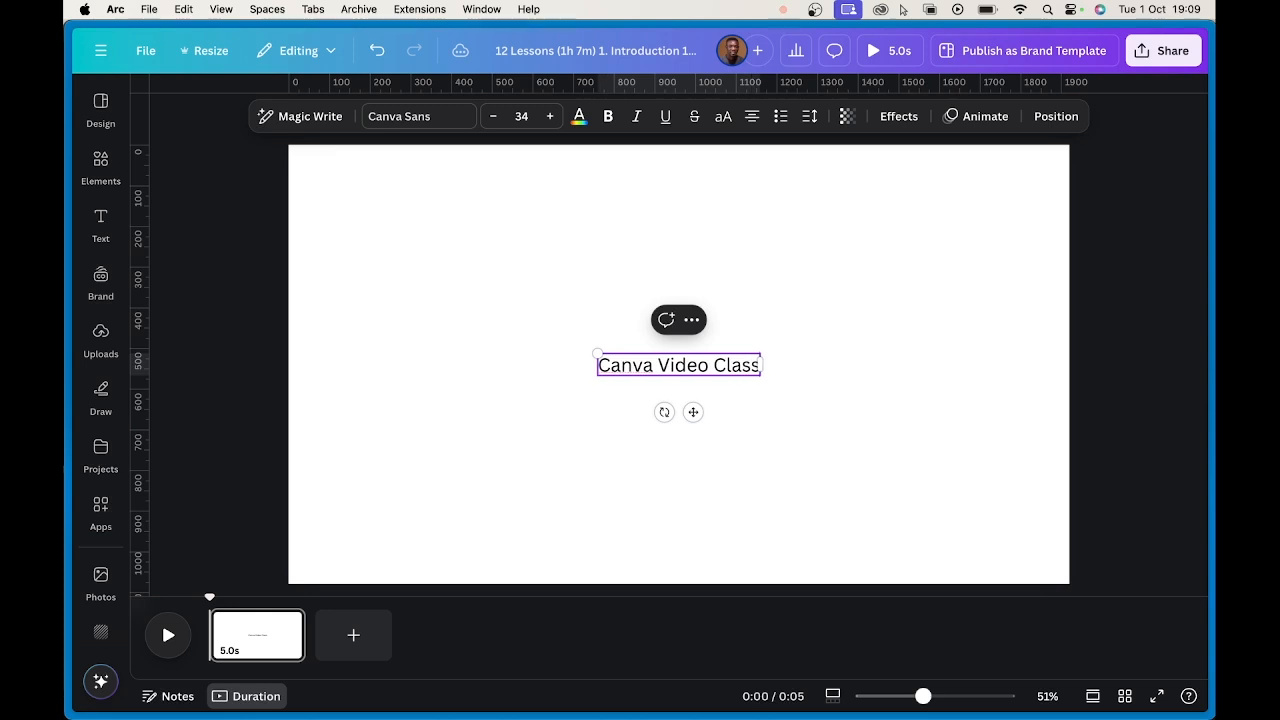
left_click(737, 343)
- Enlarge the "Canva Video Class" text to a font size of about 79.3 near the page centre
left_click(714, 372)
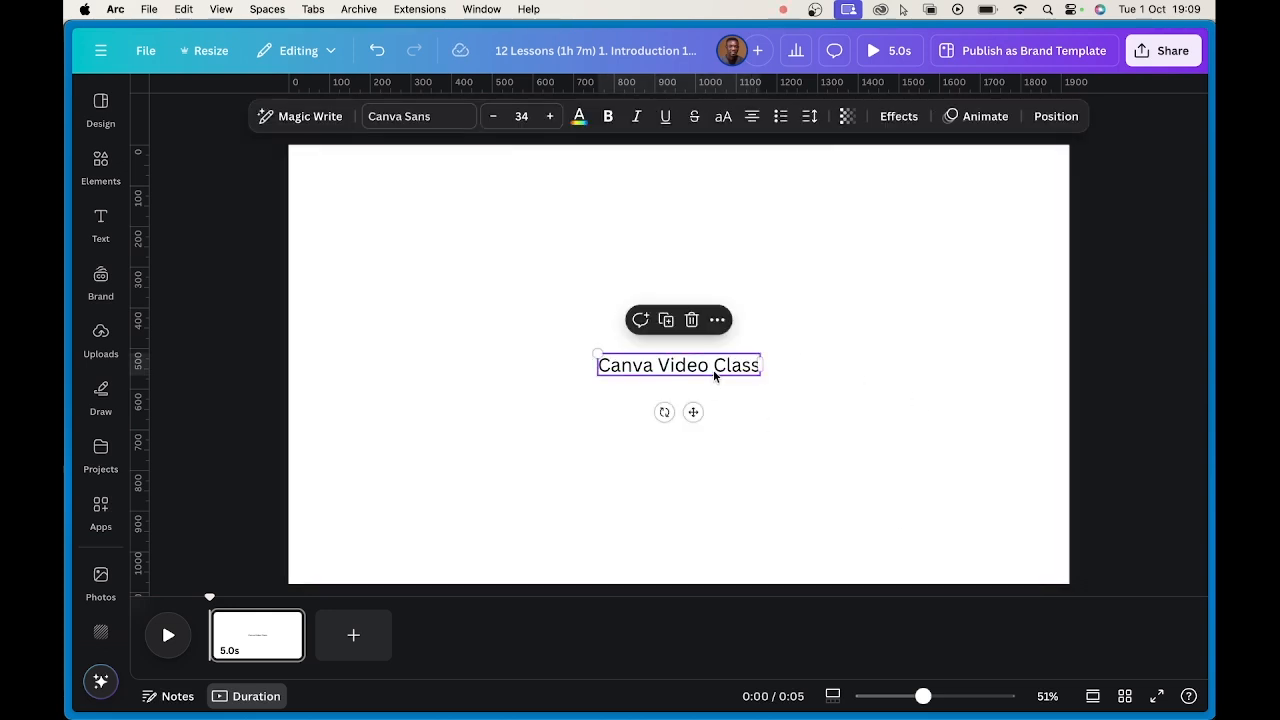
left_click_drag(763, 352, 965, 225)
left_click_drag(875, 351, 761, 356)
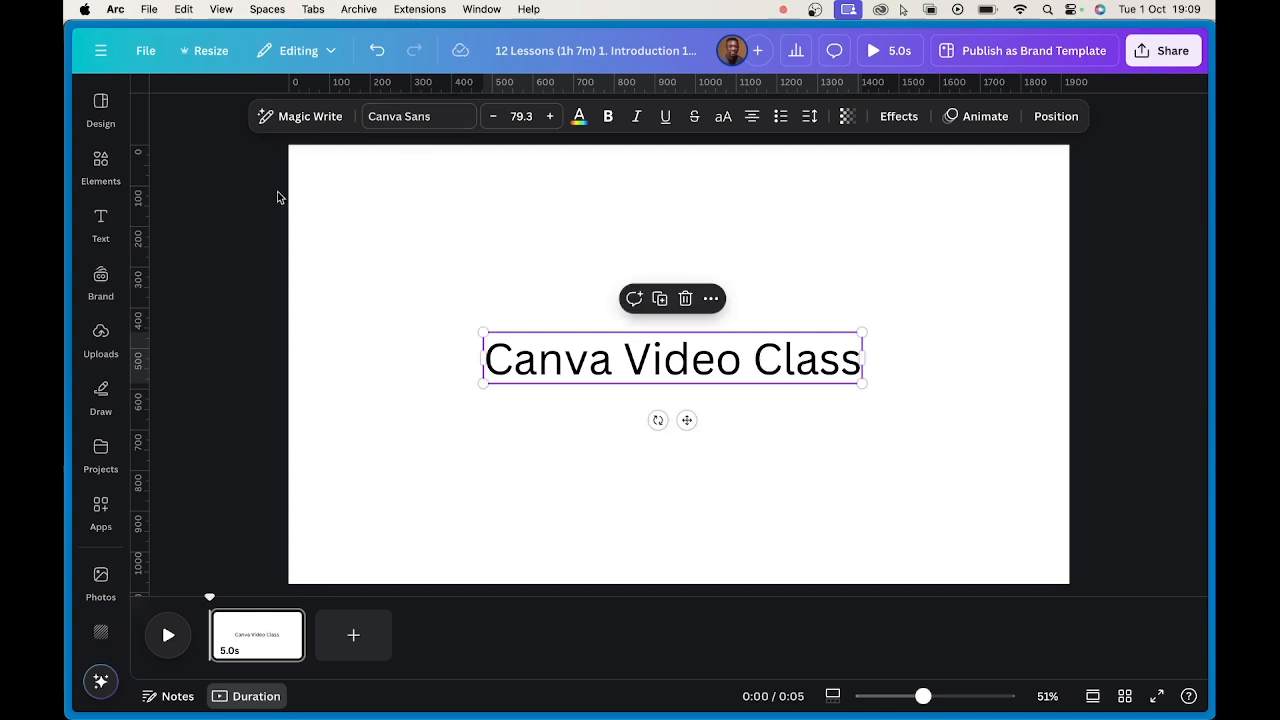
- Search the element library's graphics for "canva" and add the round blue-to-purple Canva logo to the page
left_click(95, 165)
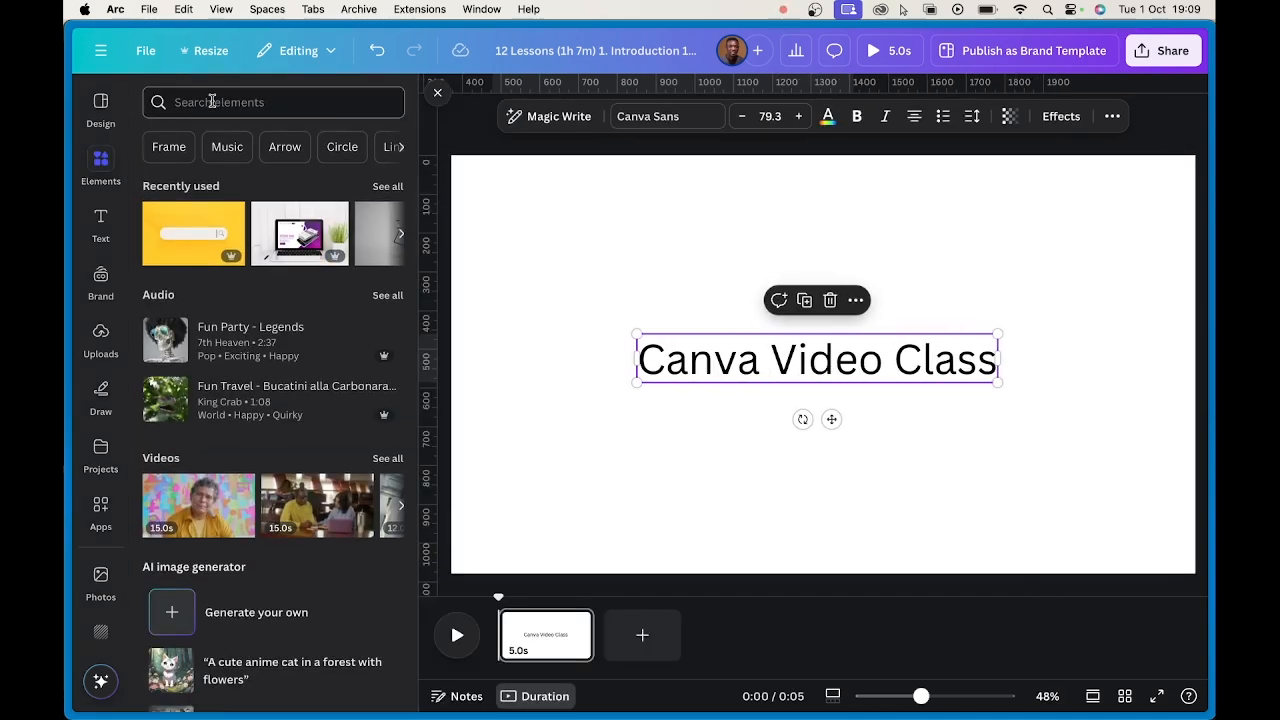
left_click(212, 101)
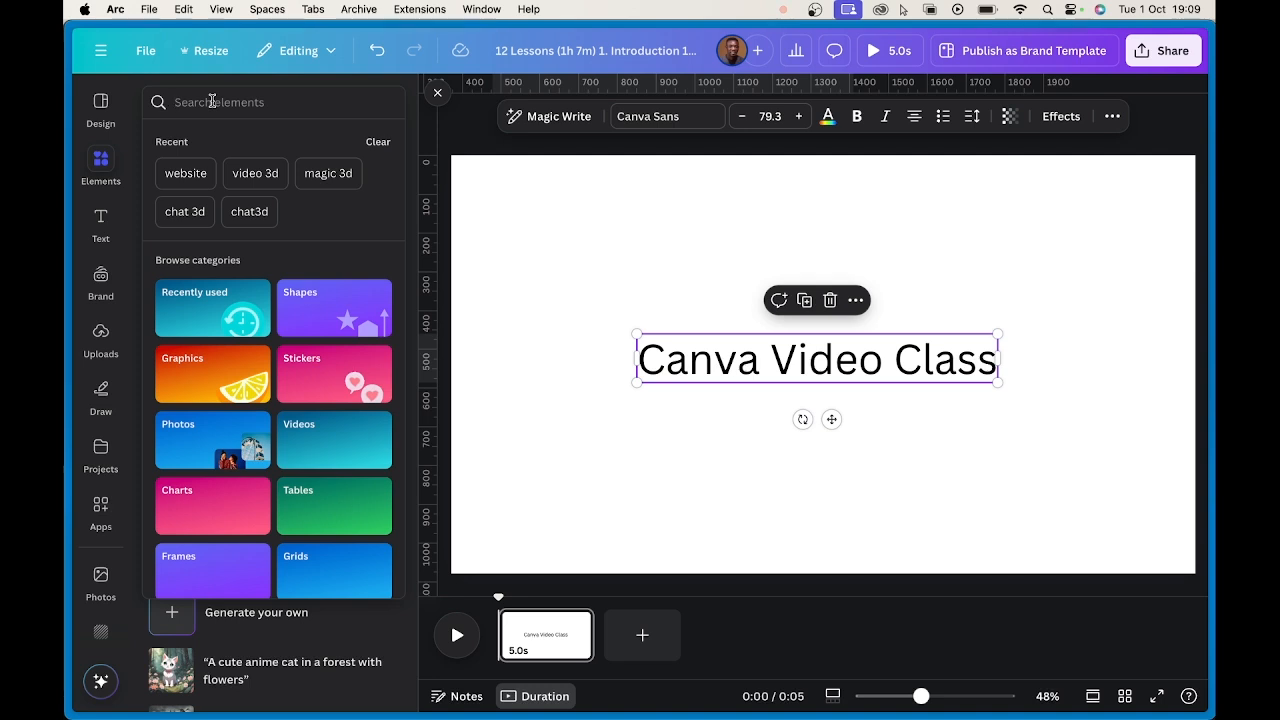
type("canva")
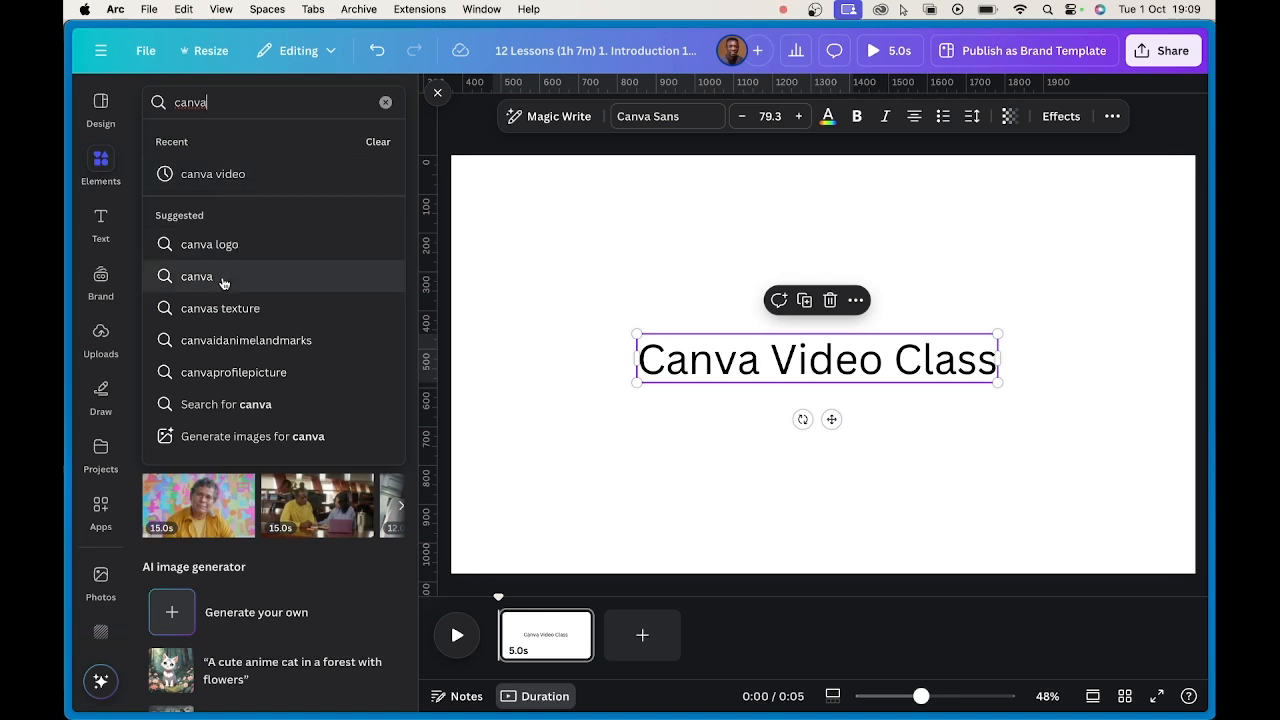
key("Return")
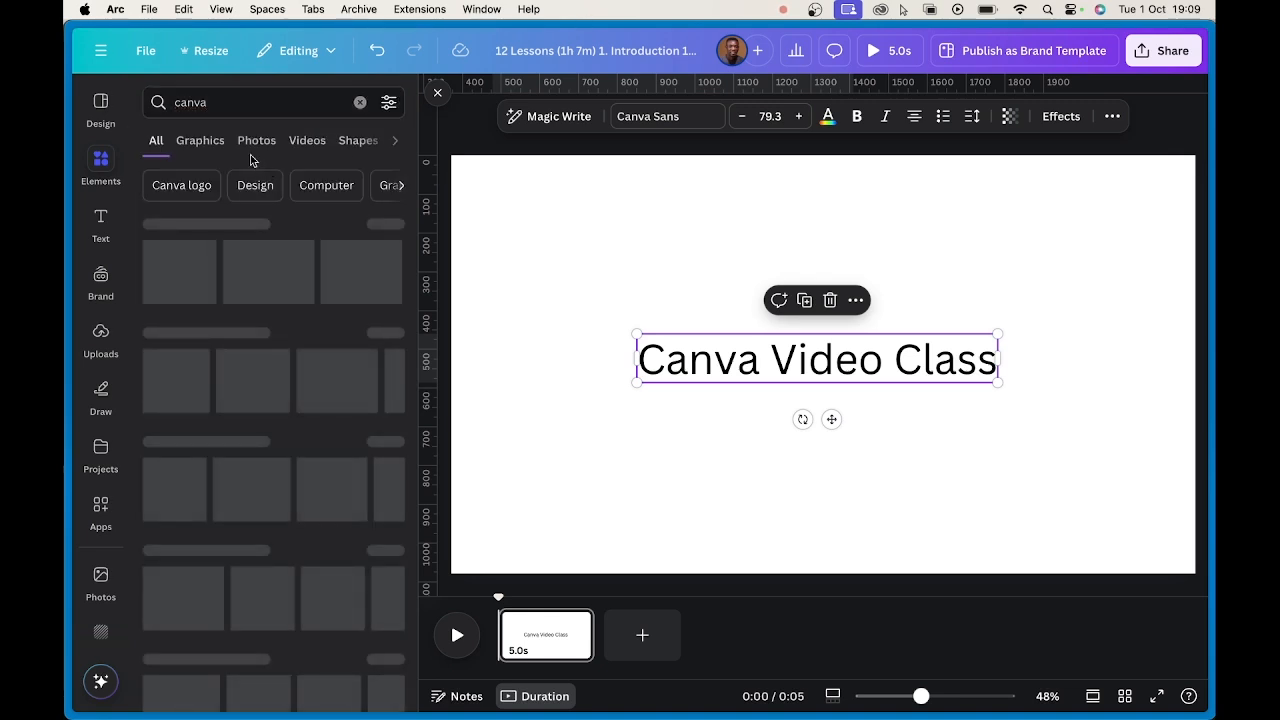
left_click(198, 143)
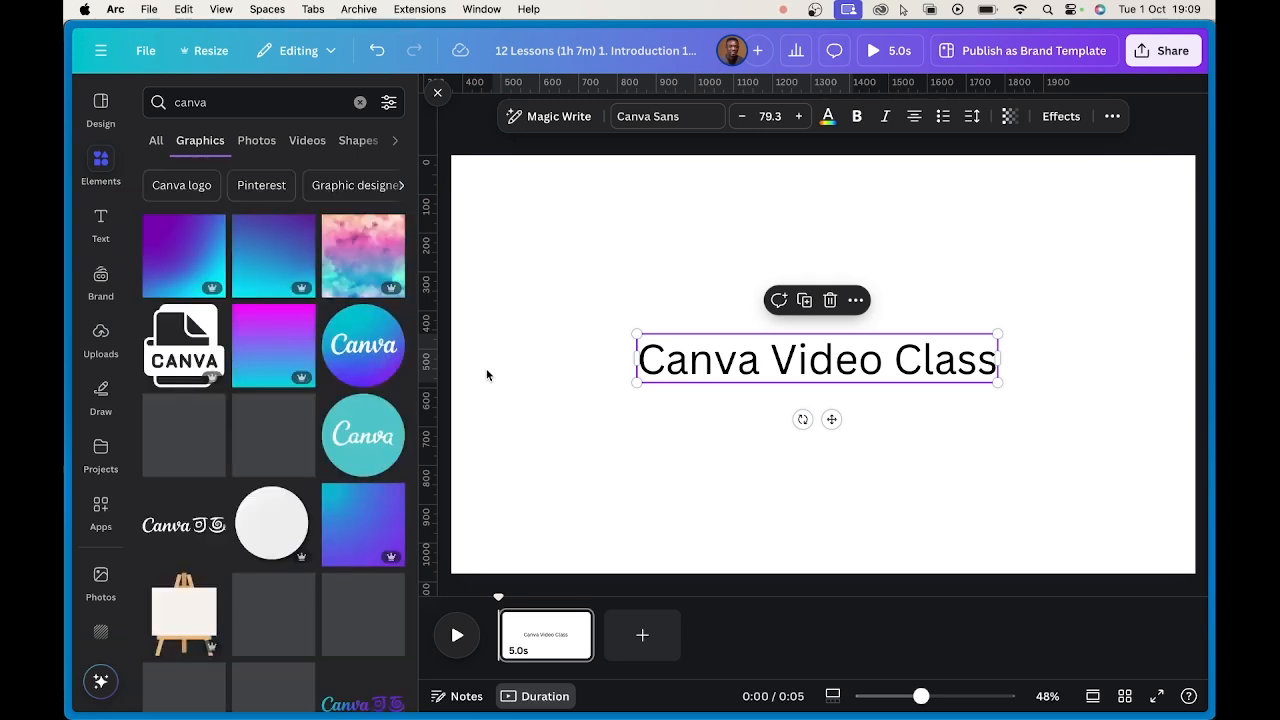
left_click(362, 358)
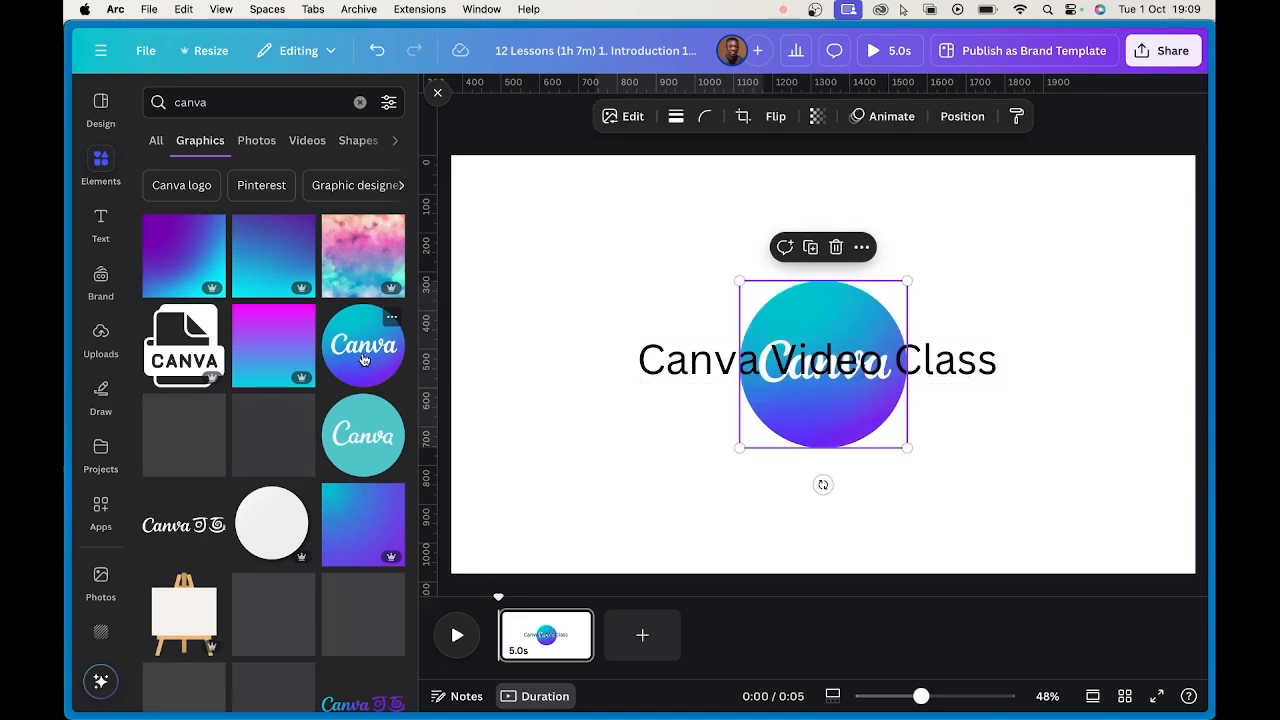
- Place the Canva logo to the left of the "Canva Video Class" text, shifting the text right to leave a gap
left_click_drag(822, 416, 552, 399)
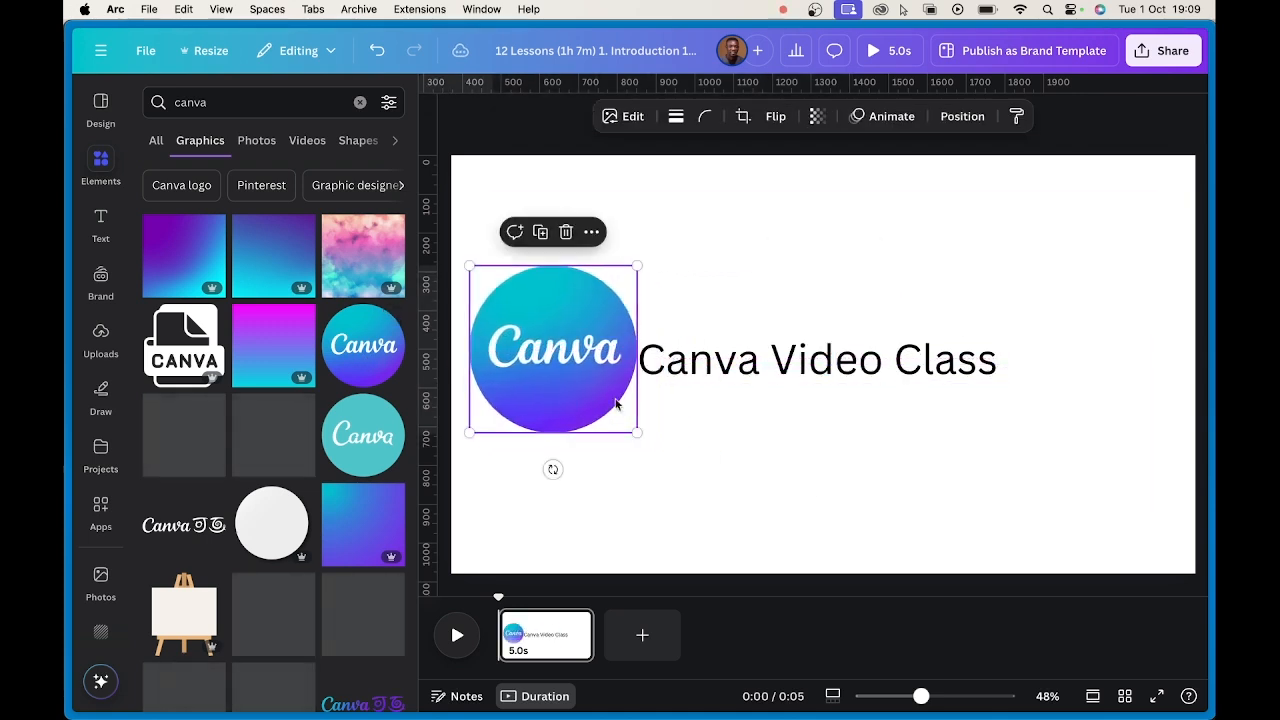
left_click(795, 372)
left_click_drag(795, 372, 850, 370)
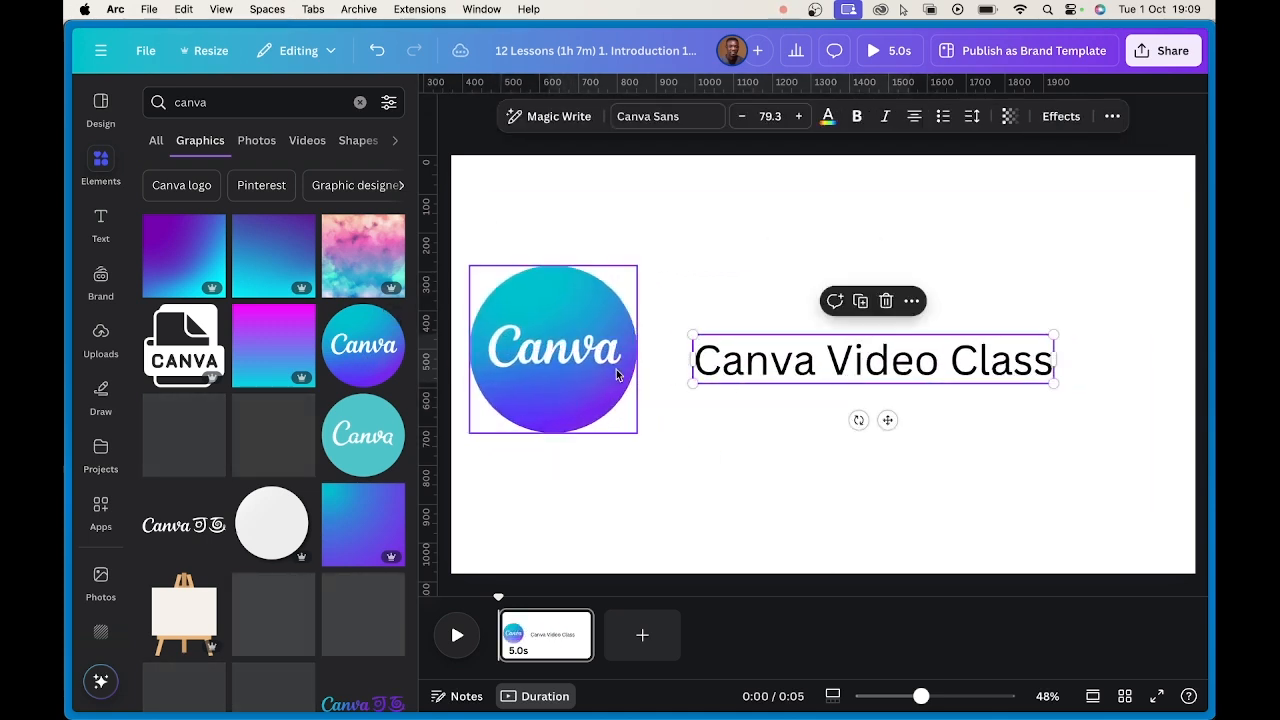
left_click_drag(610, 374, 642, 374)
left_click(852, 364)
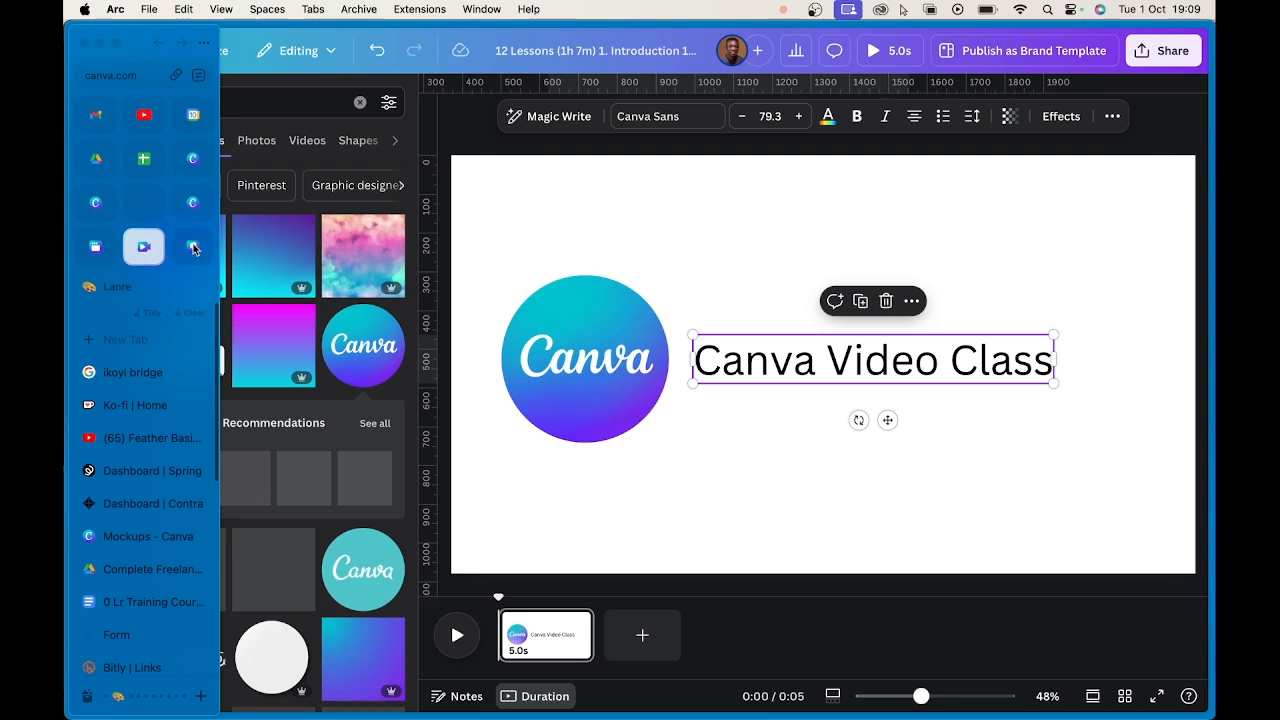
- Switch to the lesson presentation and delete the two overlapping image elements on page 7, "Recording Yourself"
left_click(193, 248)
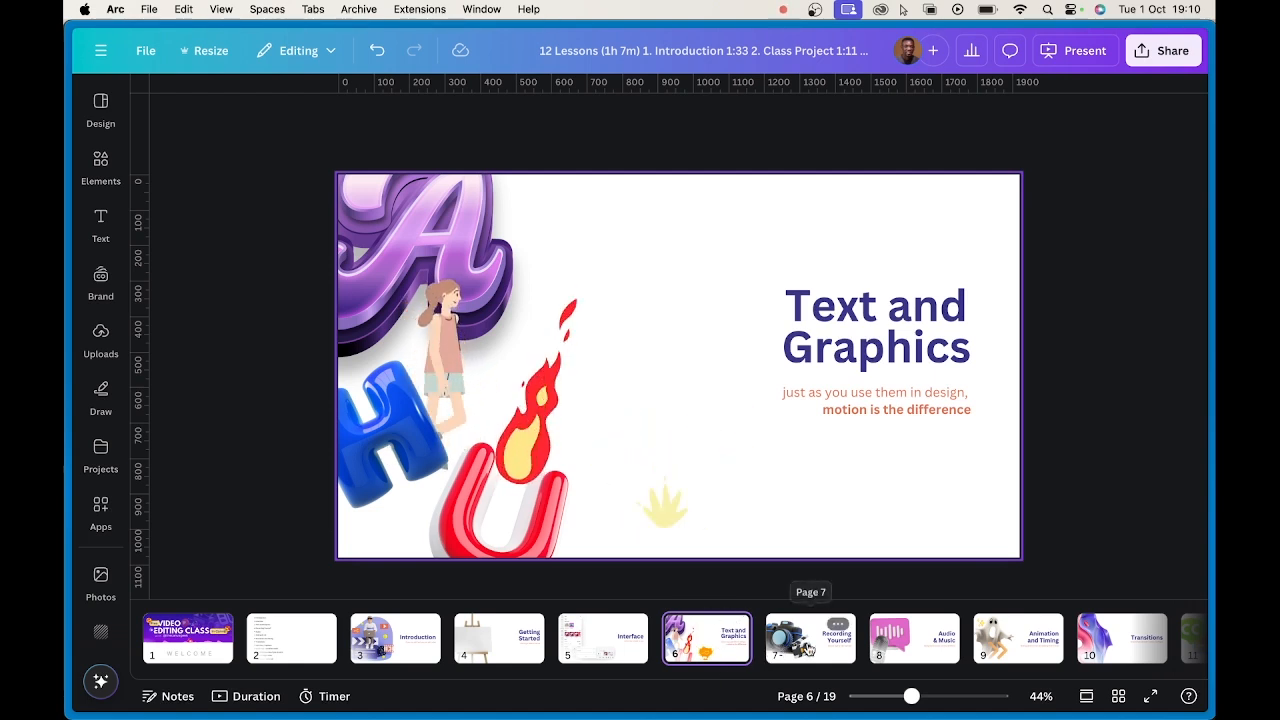
left_click(790, 648)
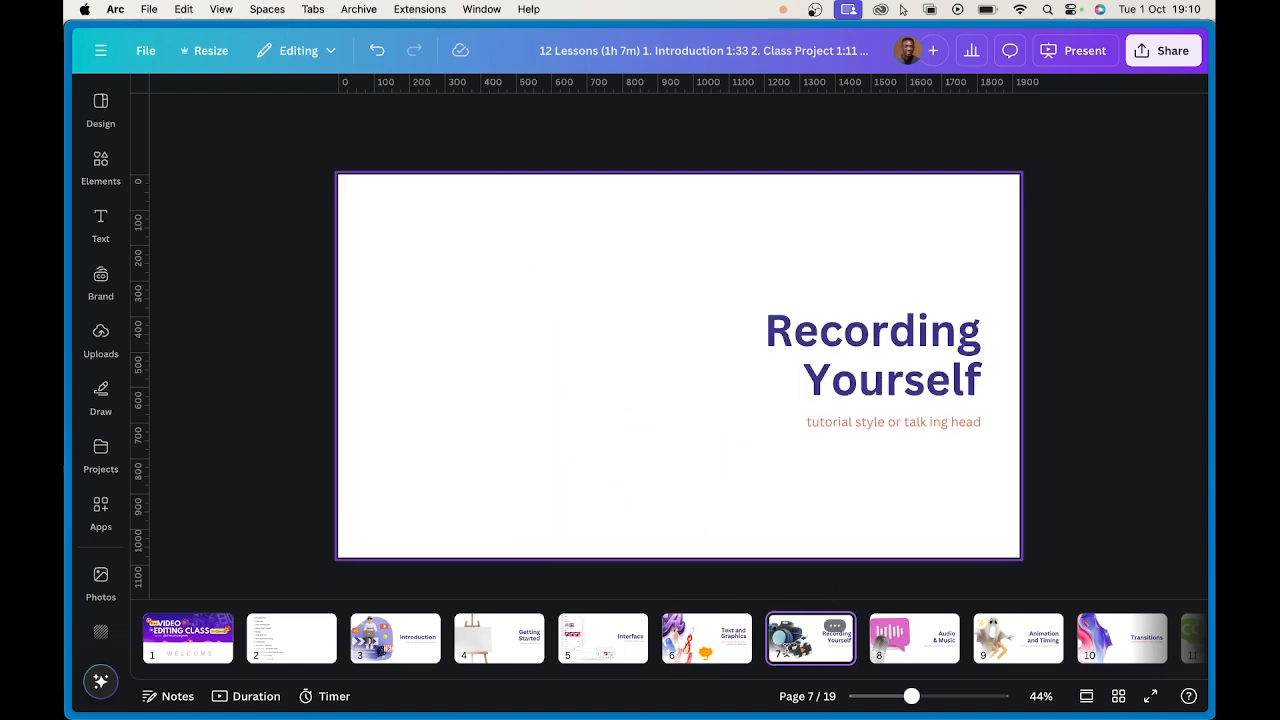
left_click(524, 401)
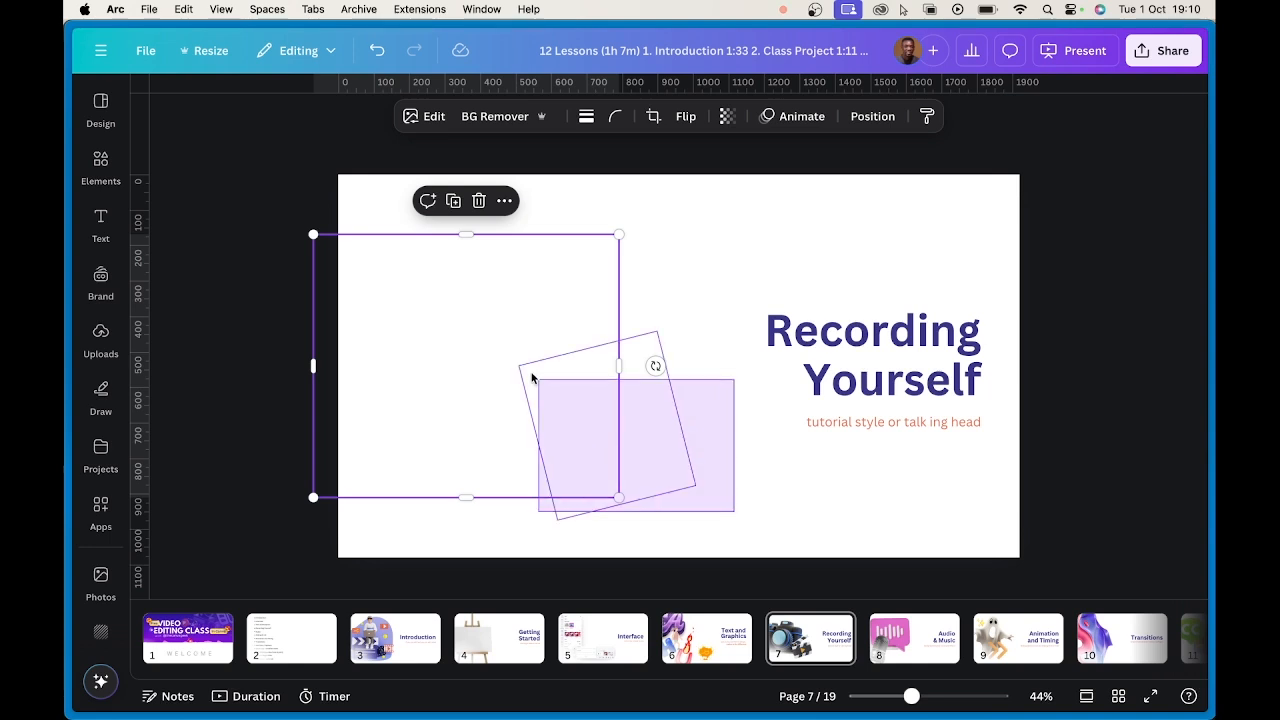
left_click(568, 405, "shift")
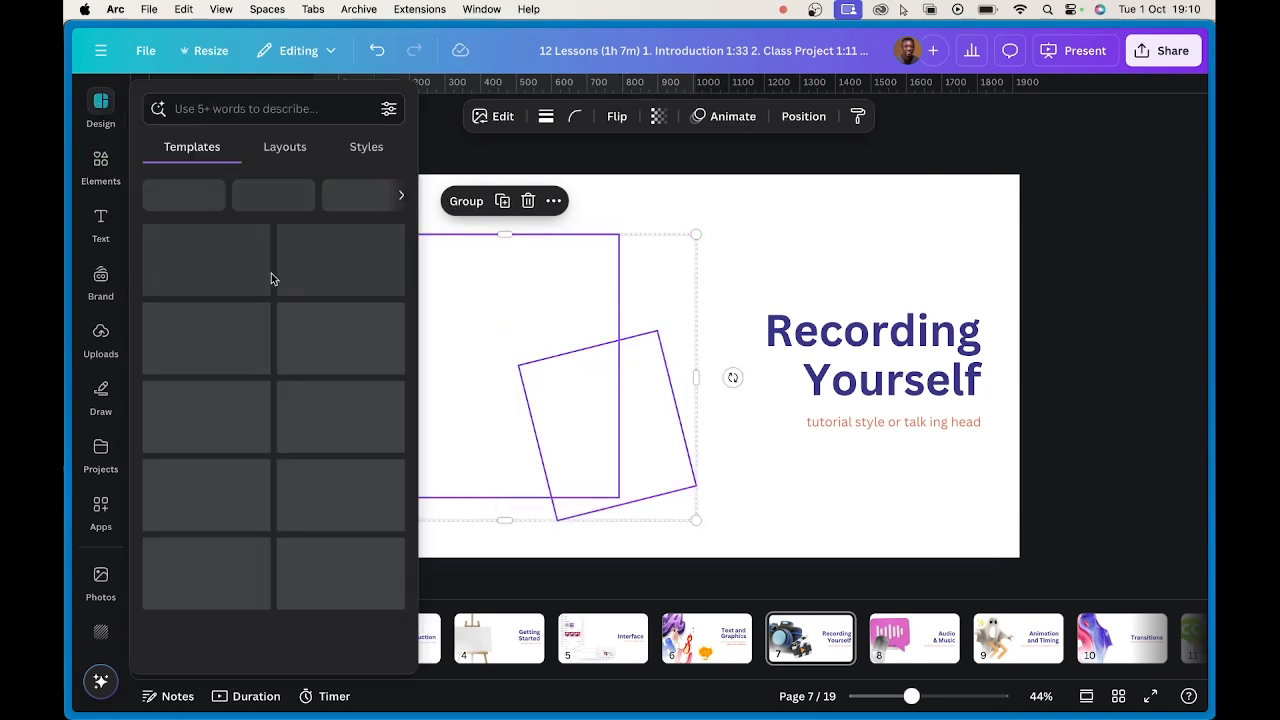
key("BackSpace")
- Return to the video design and add a blank second page
mouse_move(66, 222)
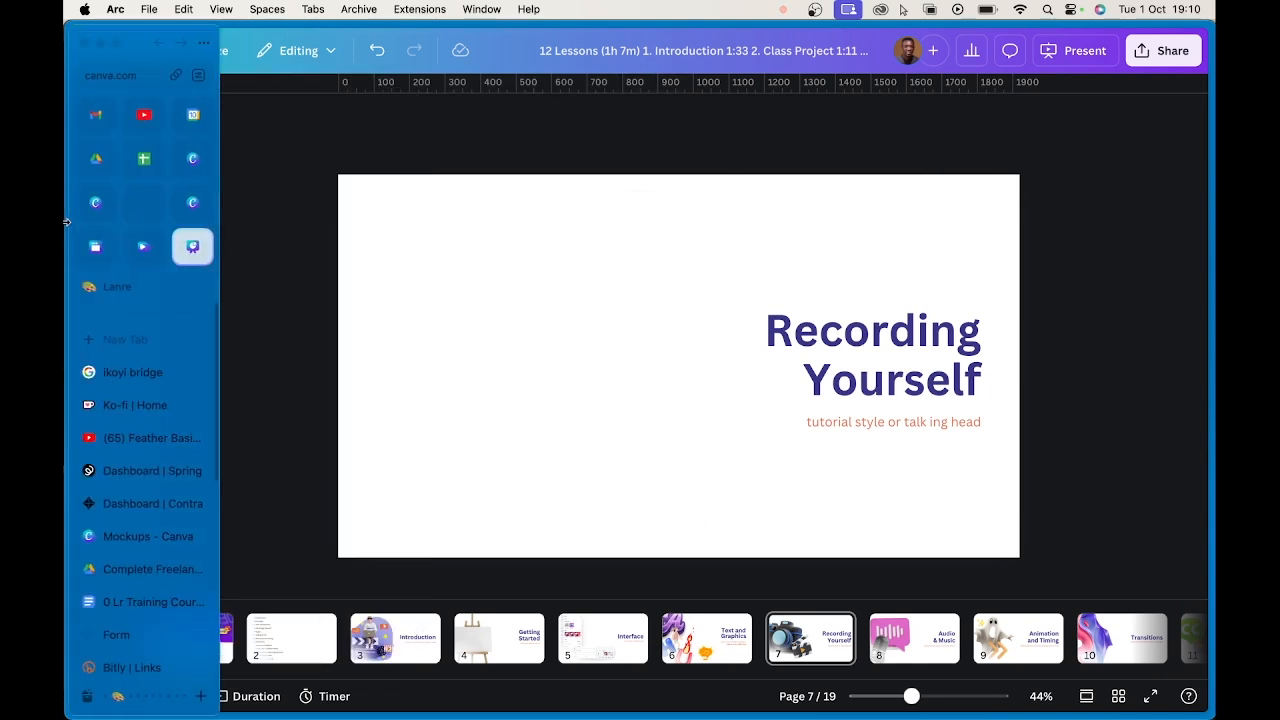
left_click(154, 246)
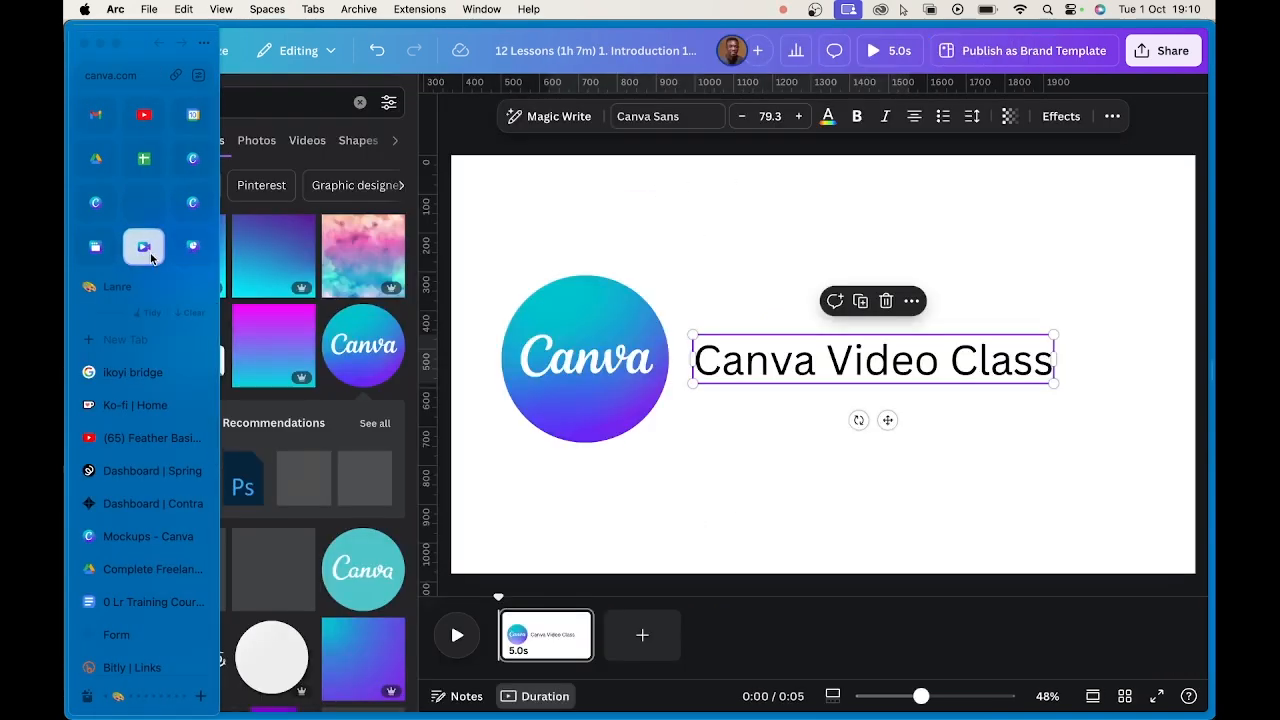
left_click(643, 636)
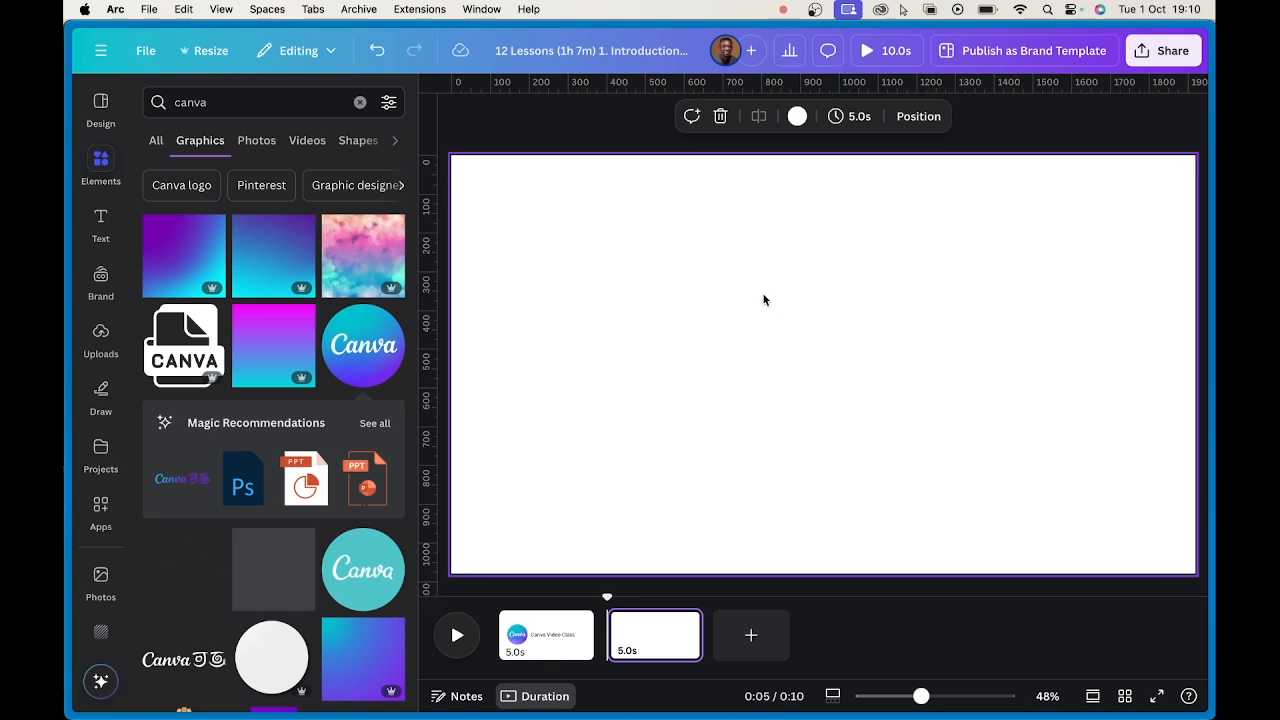
- Try to open the self-recording studio for the blank second page, and reload the design
left_click(99, 338)
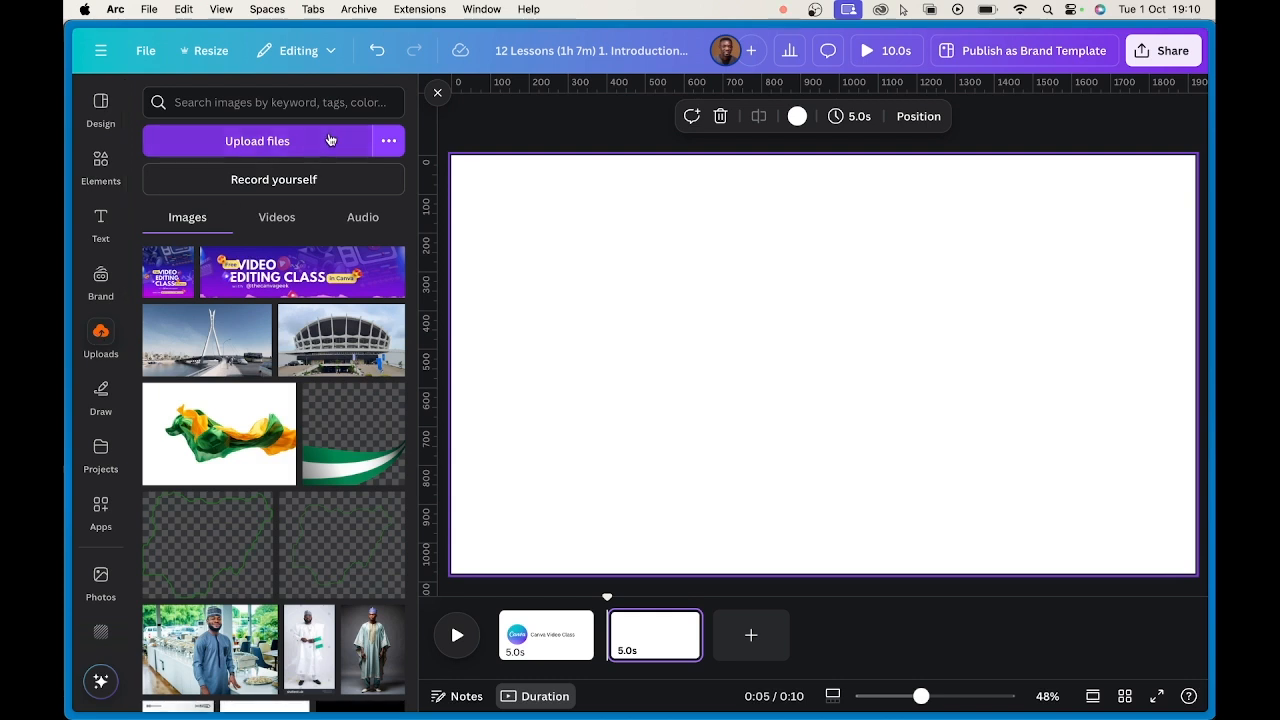
left_click(326, 185)
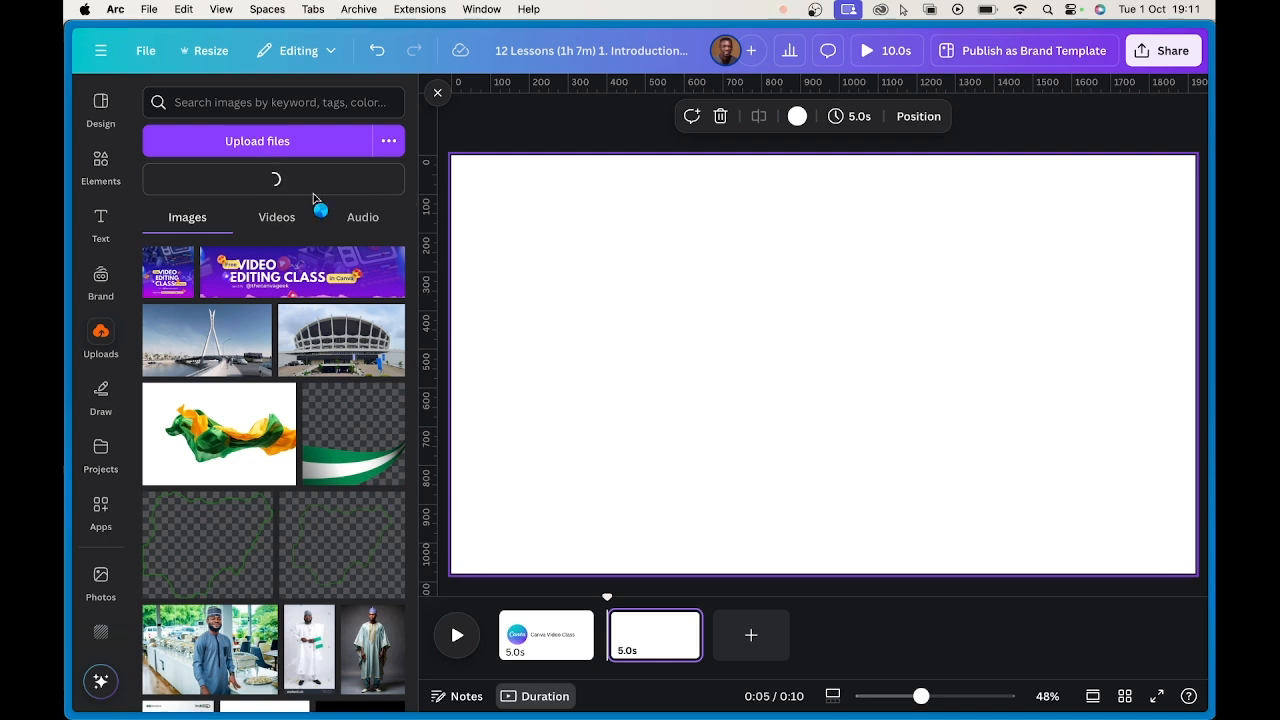
left_click(489, 135)
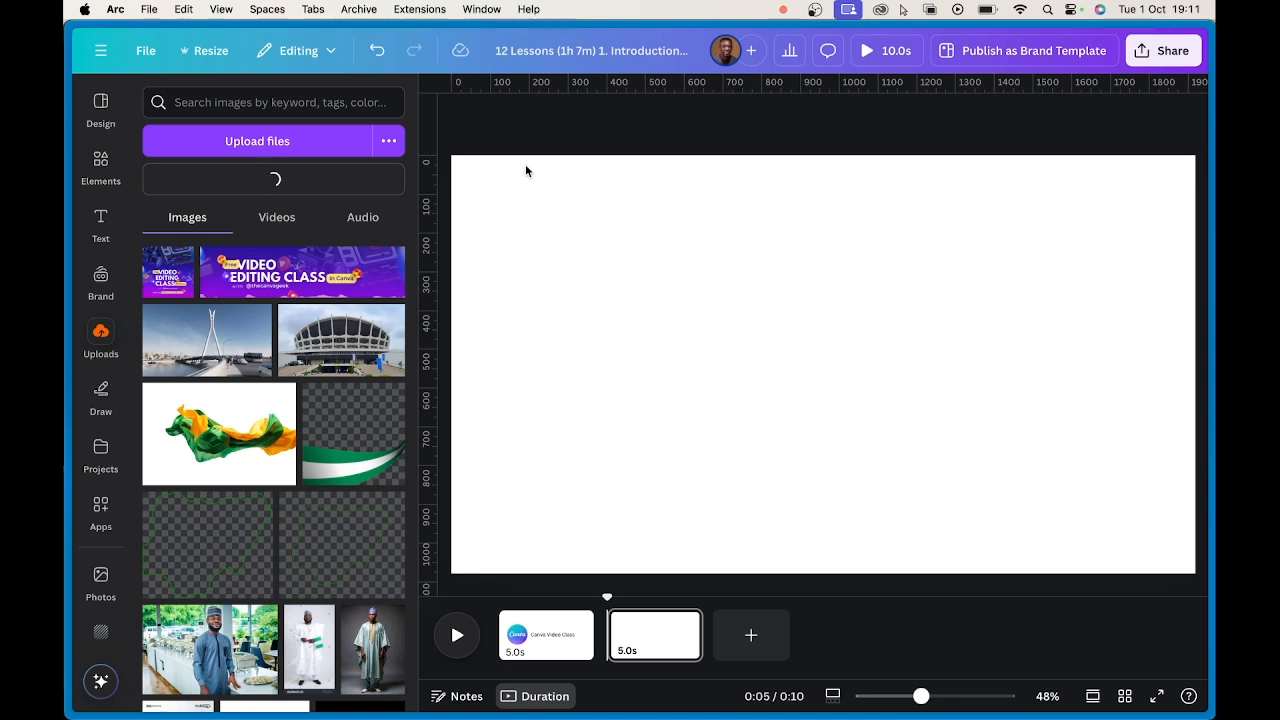
left_click(595, 347)
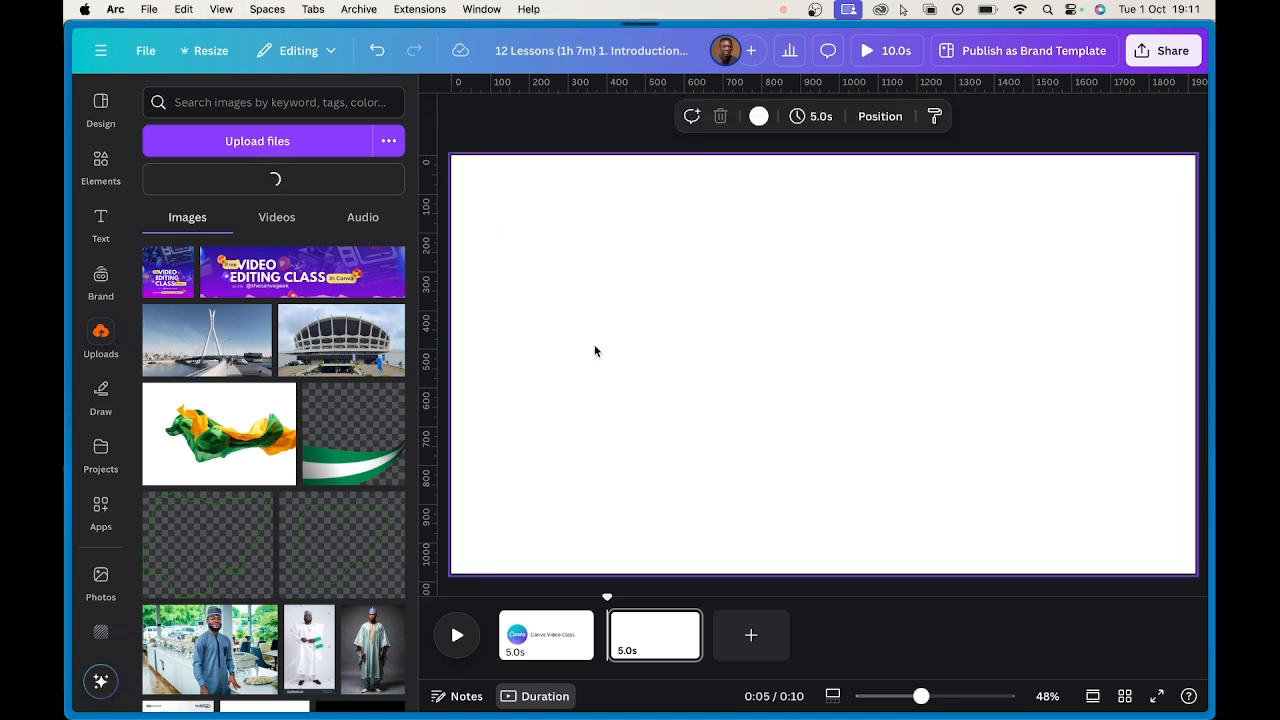
key("super+r")
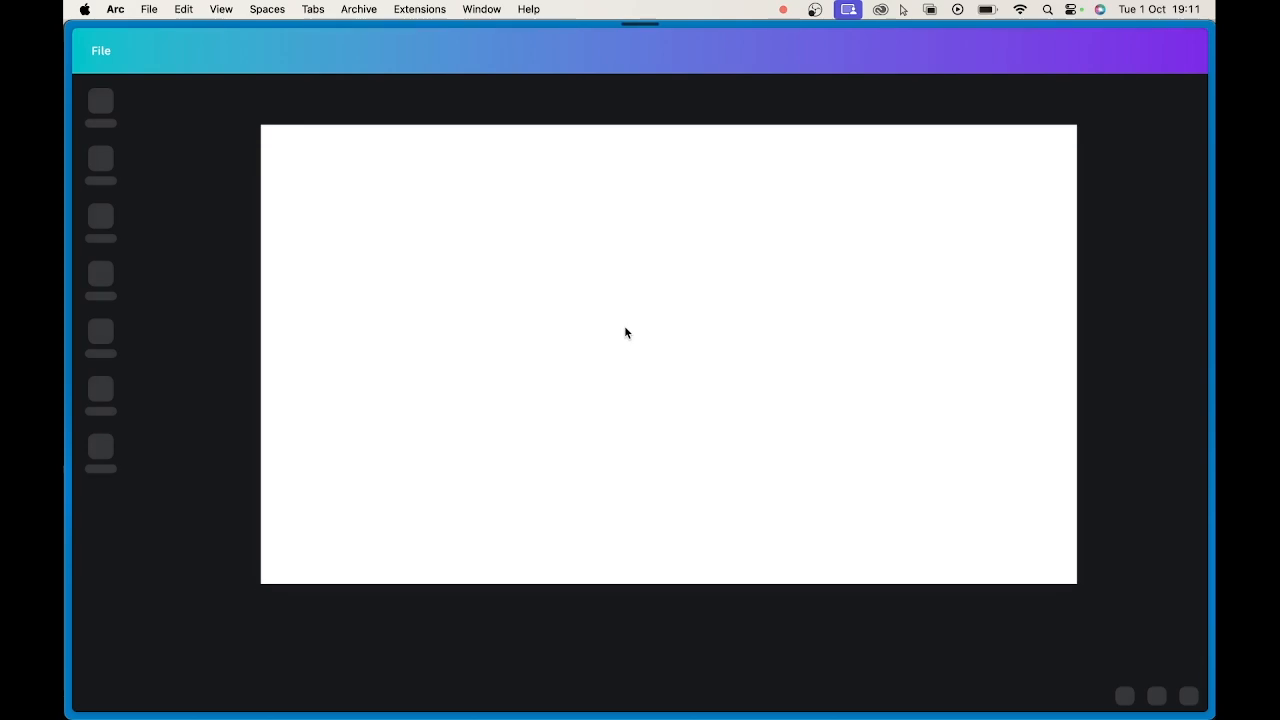
- Select the blank second page and open the self-recording studio from the uploads
left_click(376, 650)
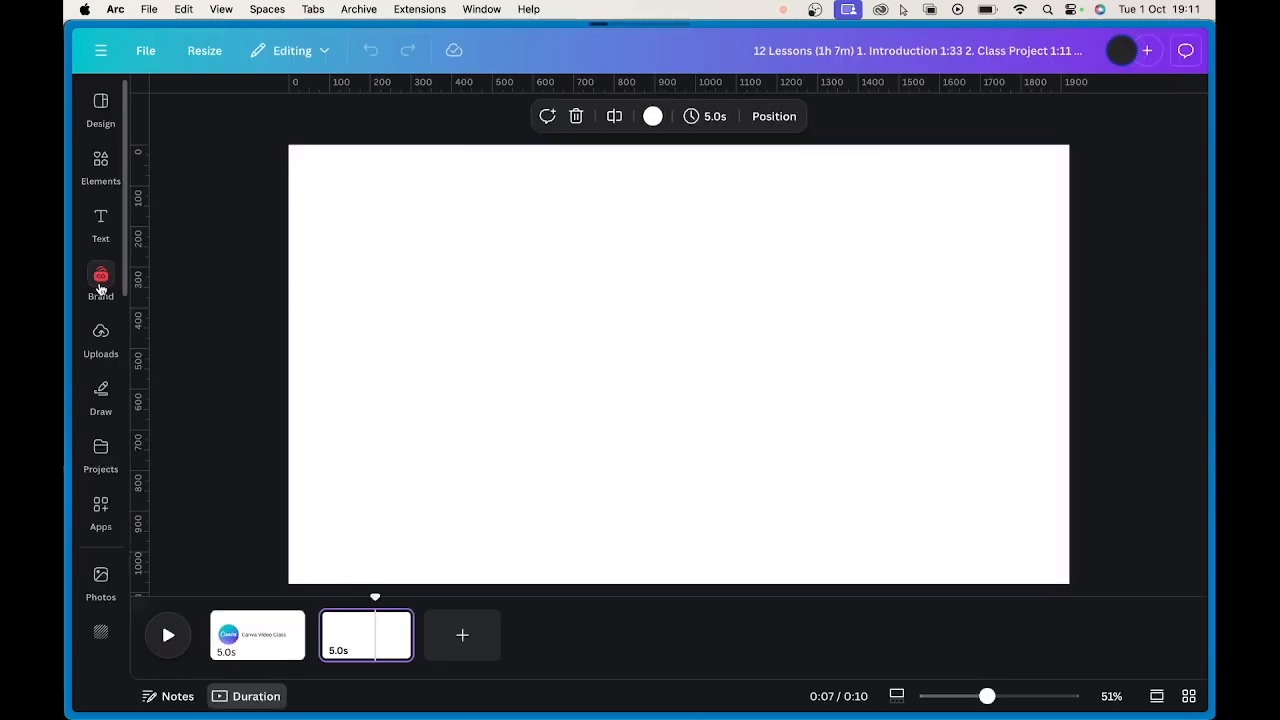
left_click(100, 336)
left_click(272, 182)
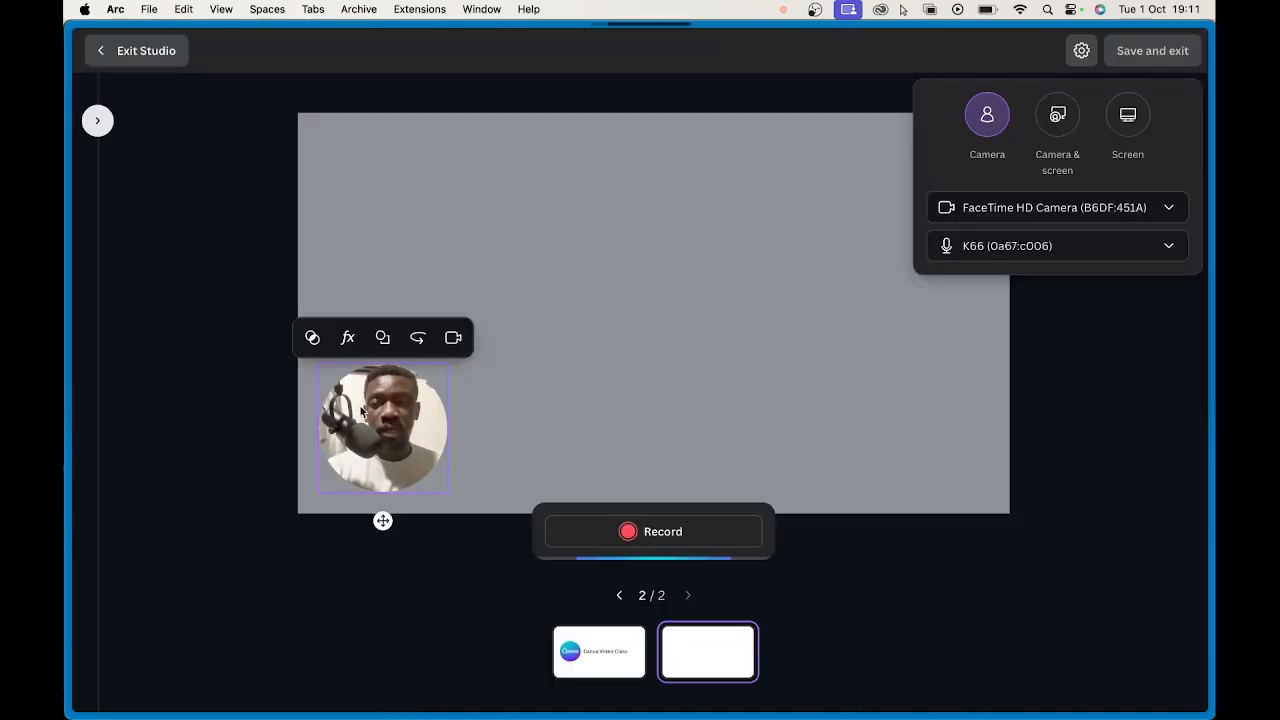
- Examine the available camera and microphone sources in the recording settings without changing them
left_click(1047, 218)
scroll(1025, 385, "down", 1)
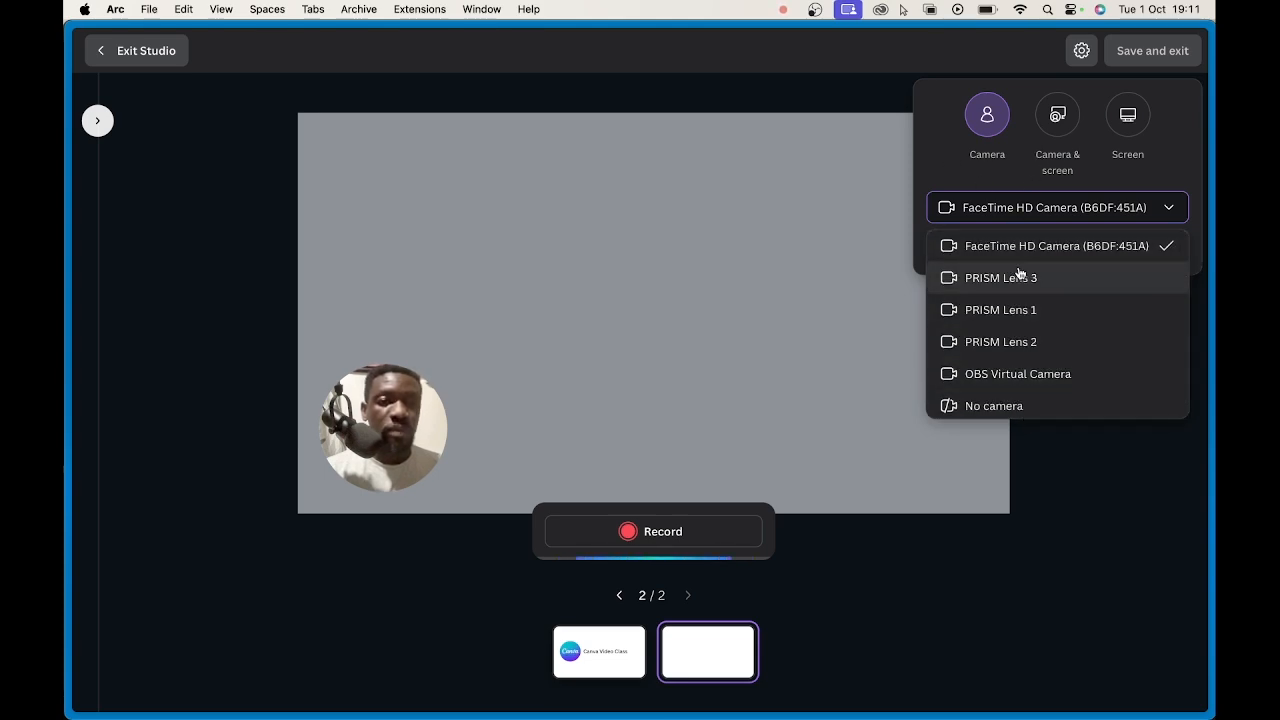
left_click(933, 118)
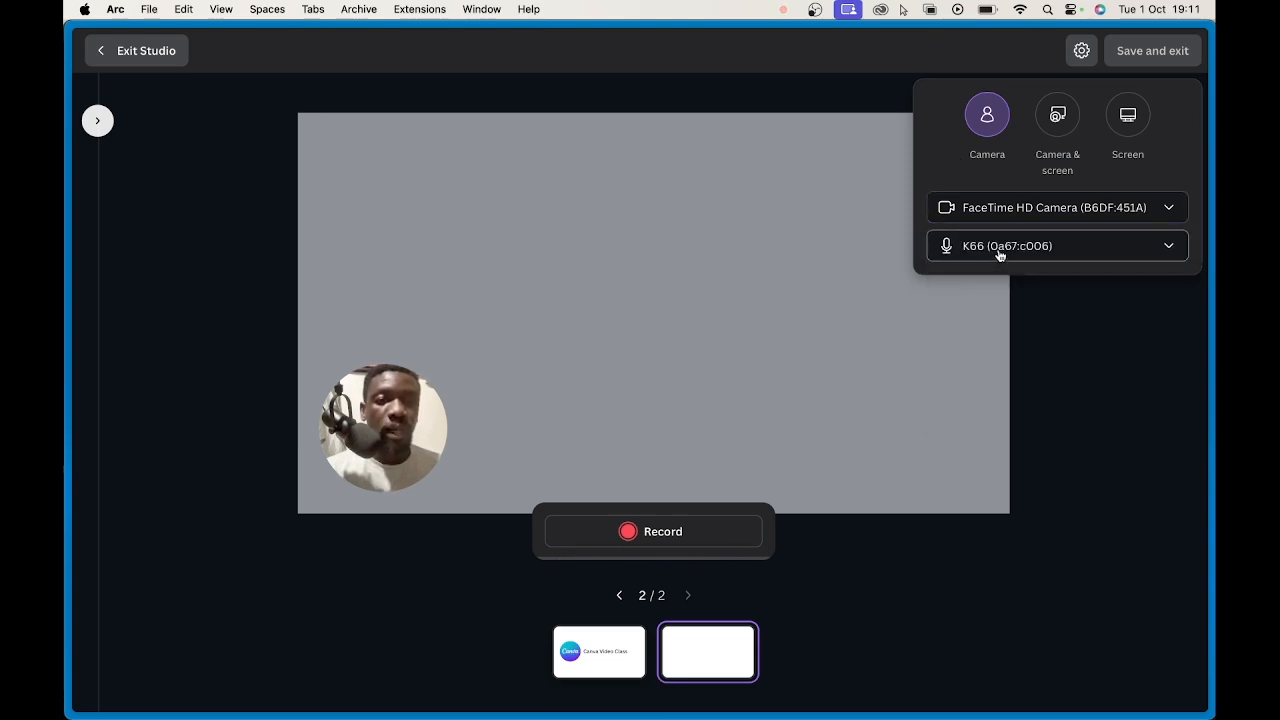
left_click(1000, 251)
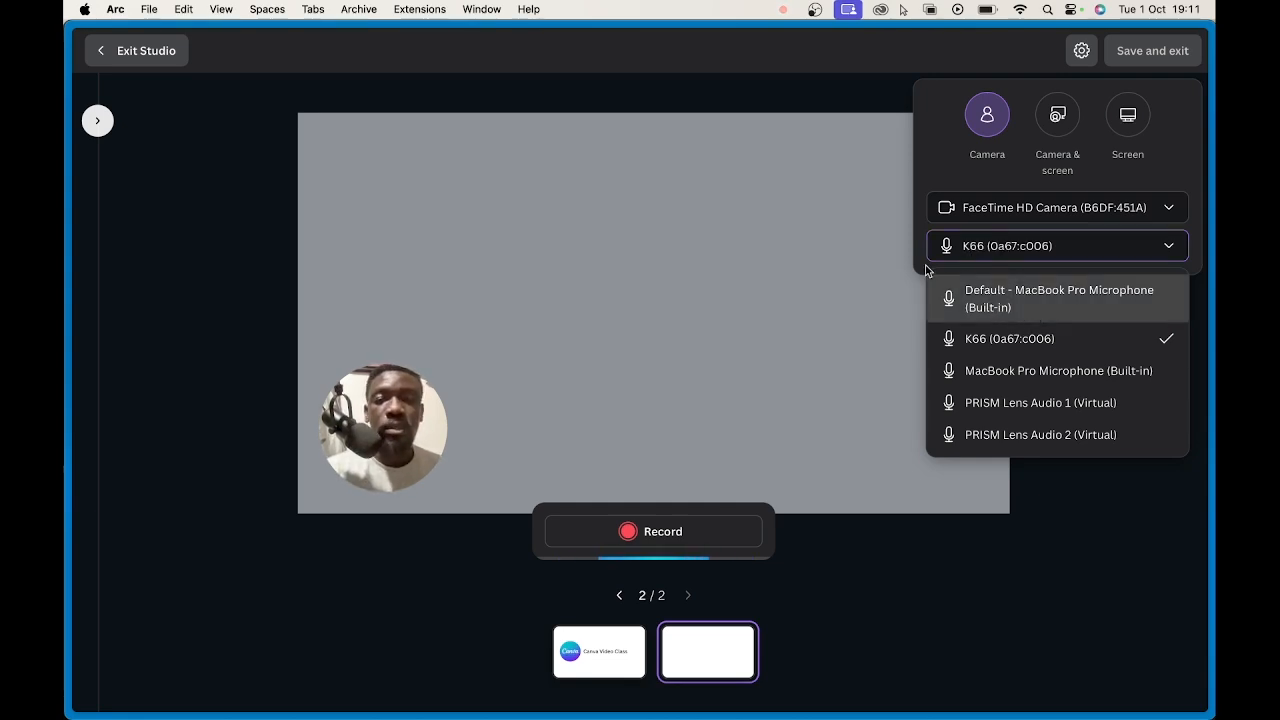
left_click(878, 231)
left_click(1082, 50)
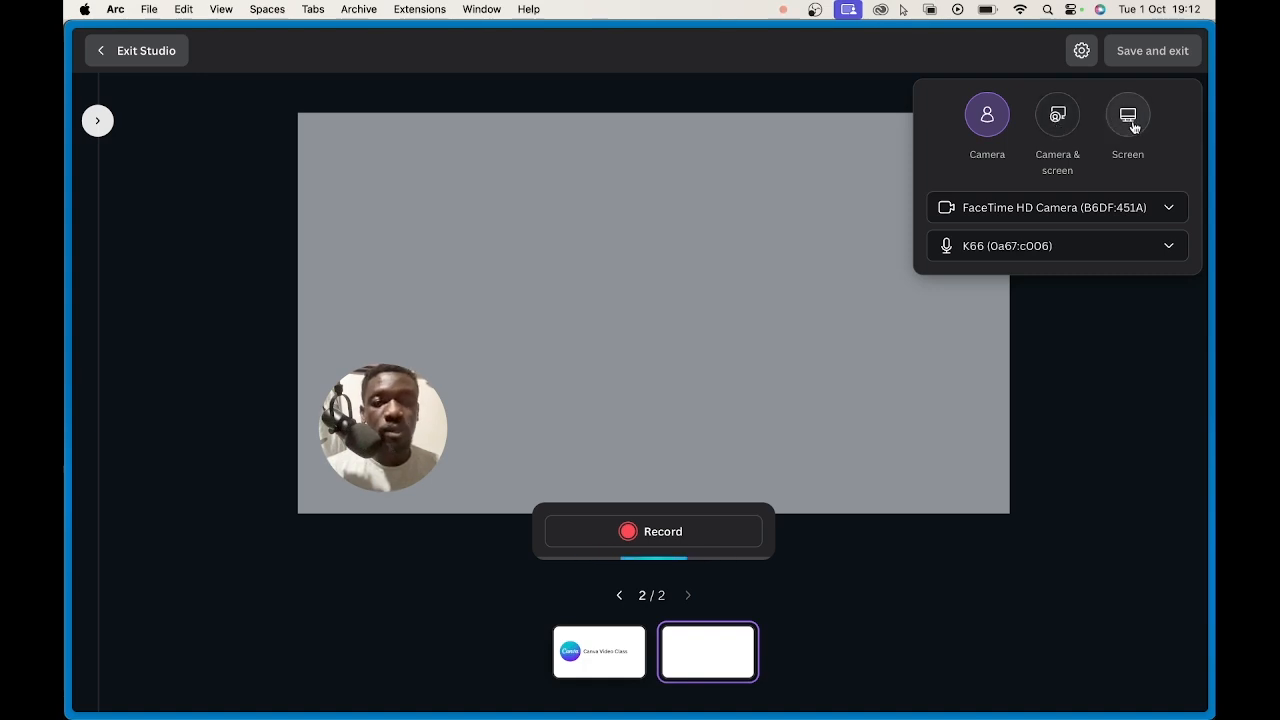
- Set the recording mode to Camera & screen and share the browser tab with the "Recording Yourself" lesson presentation
left_click(1058, 117)
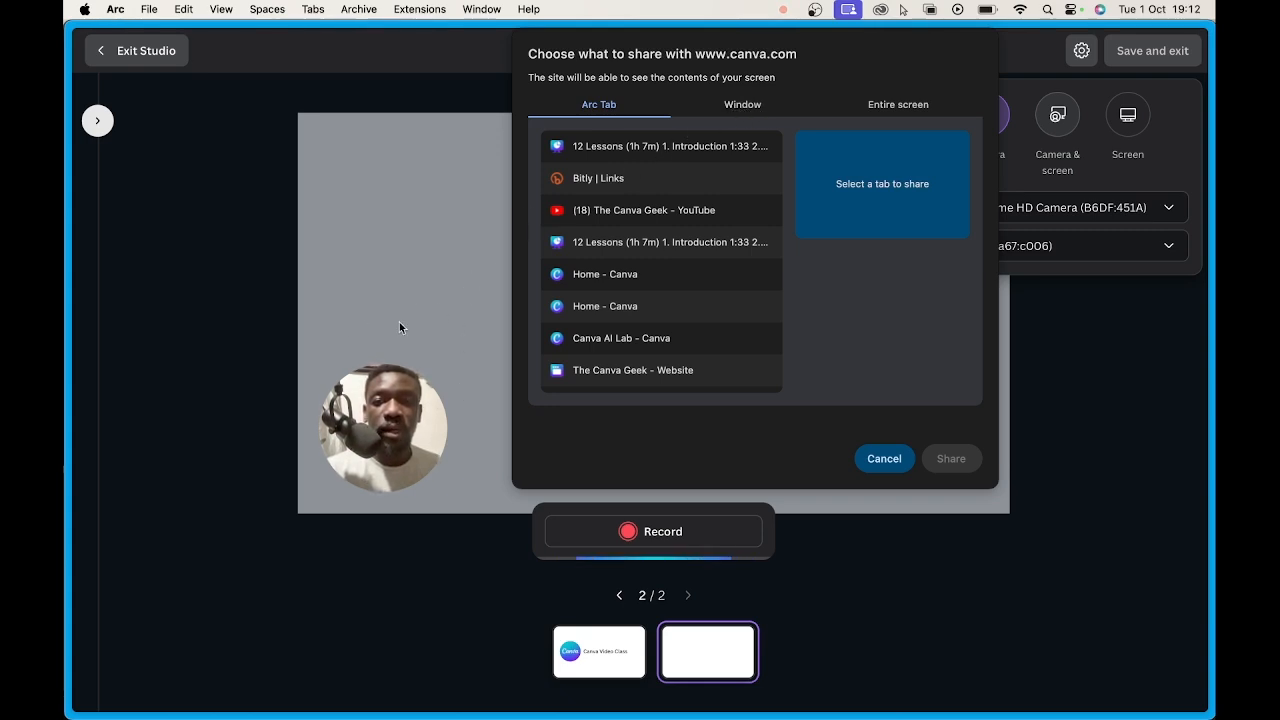
left_click(742, 106)
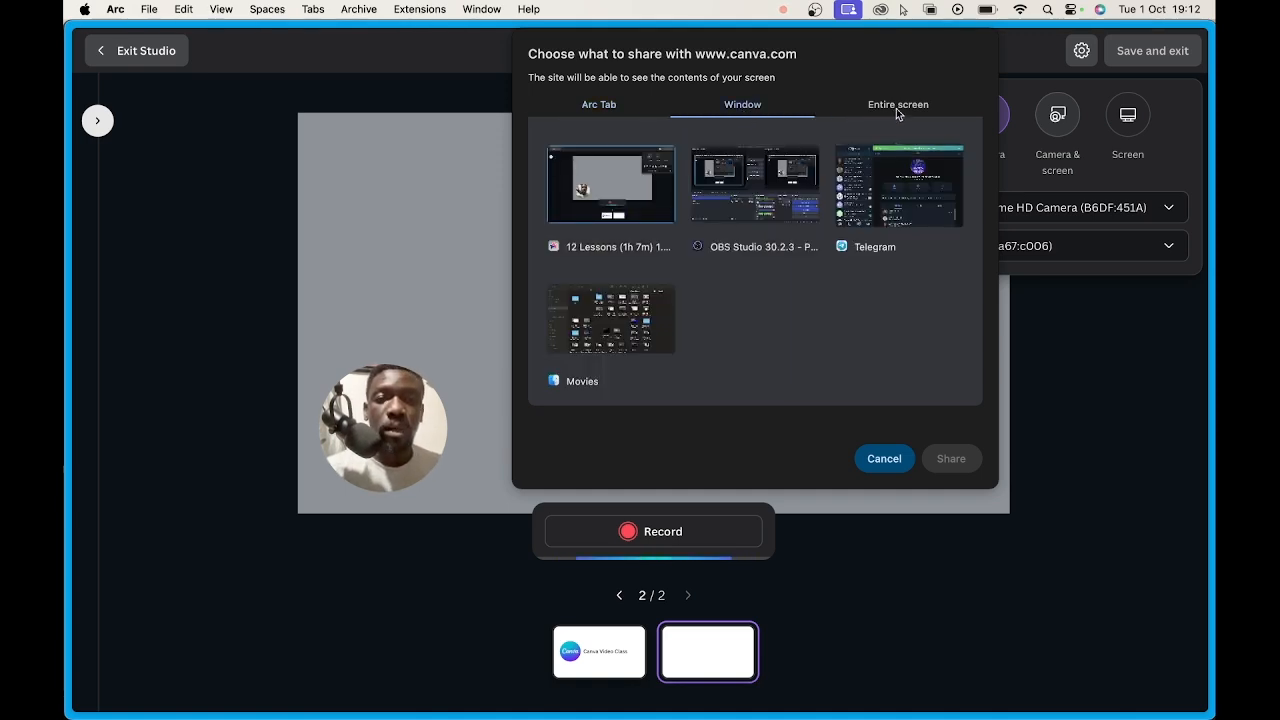
left_click(621, 108)
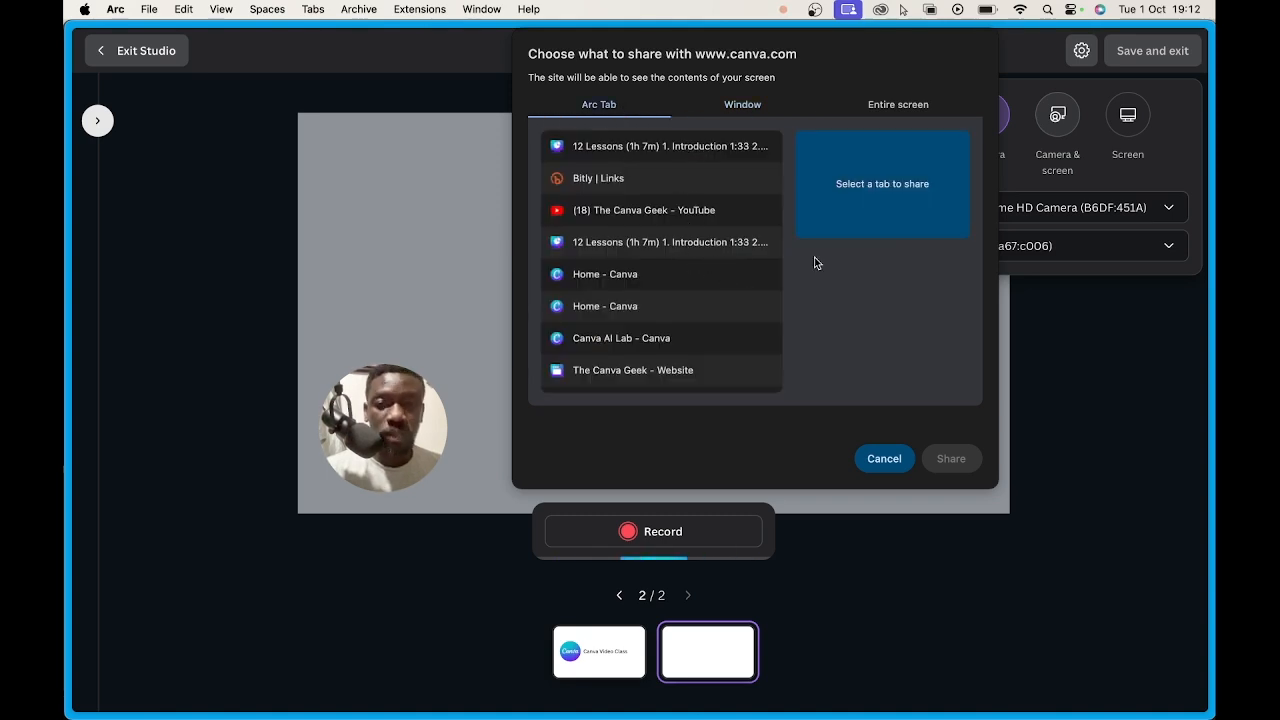
left_click(673, 148)
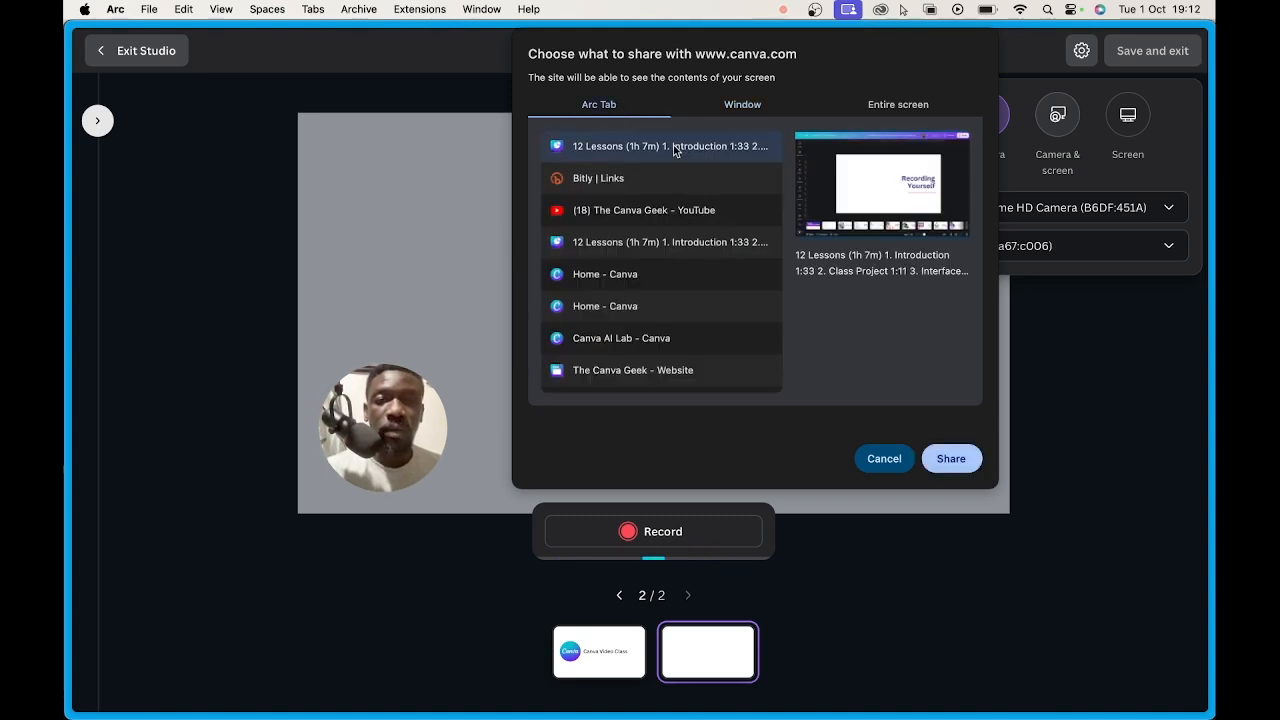
left_click(637, 251)
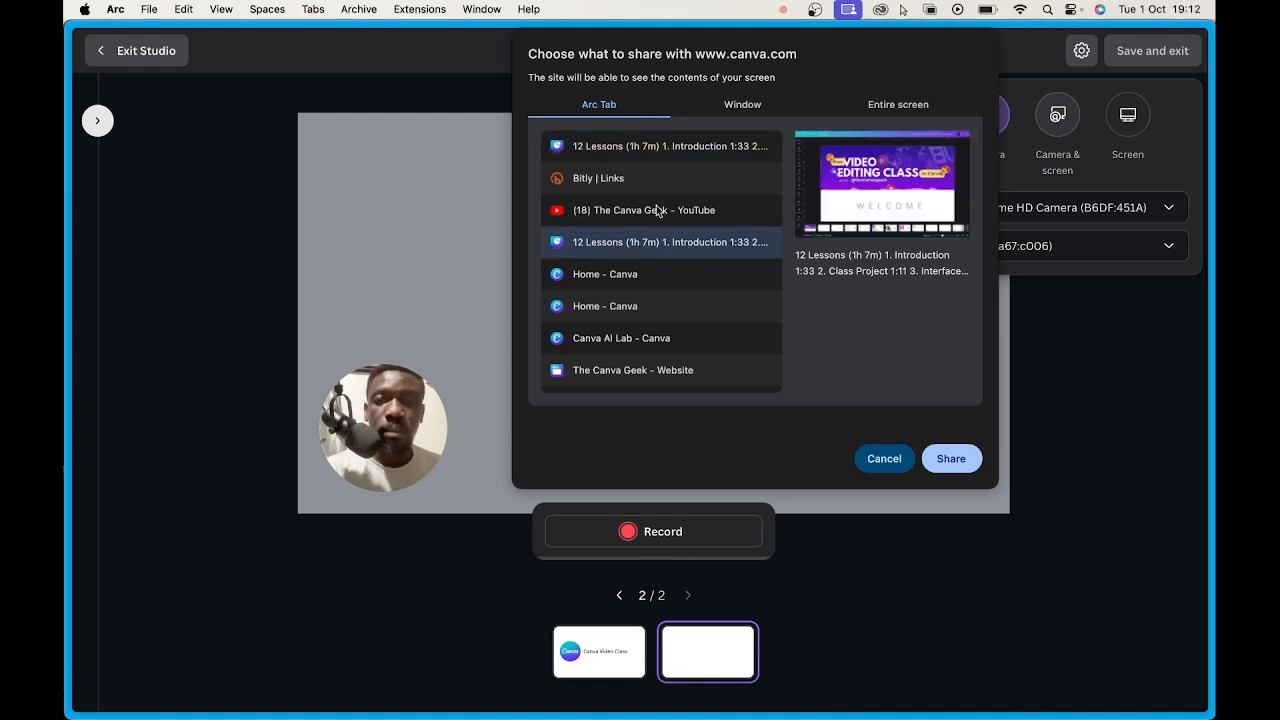
left_click(652, 145)
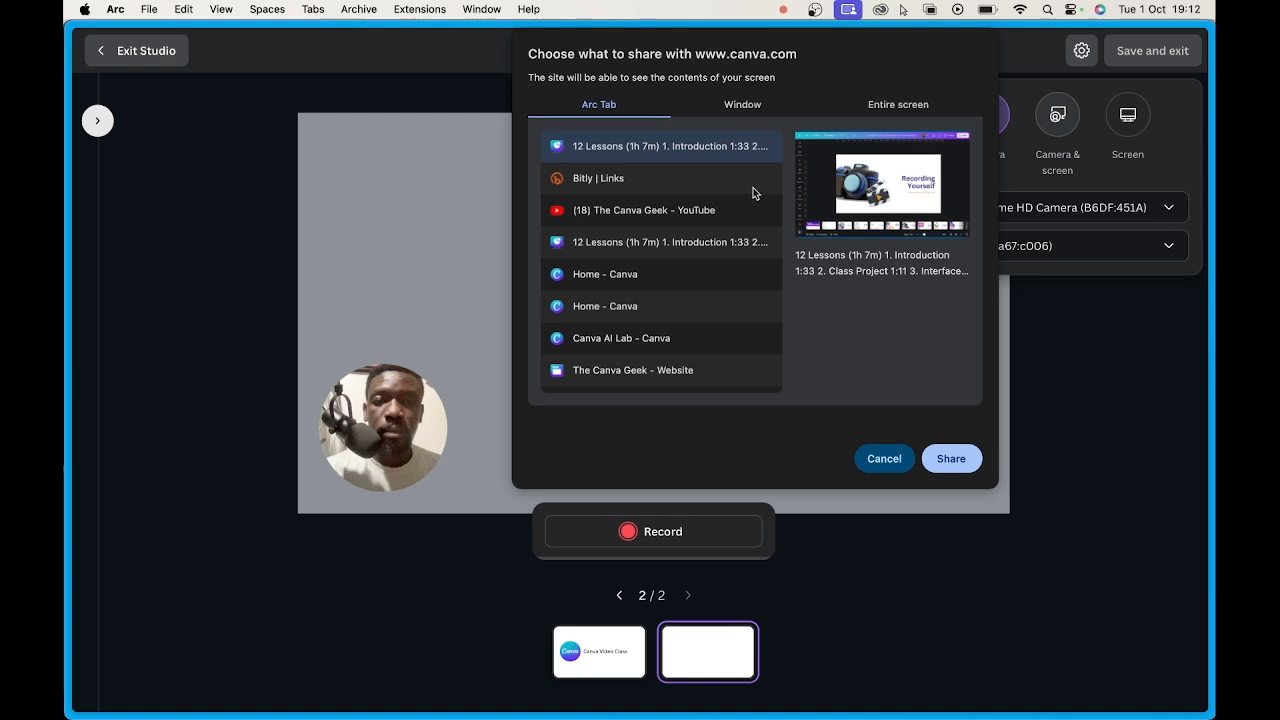
left_click(947, 459)
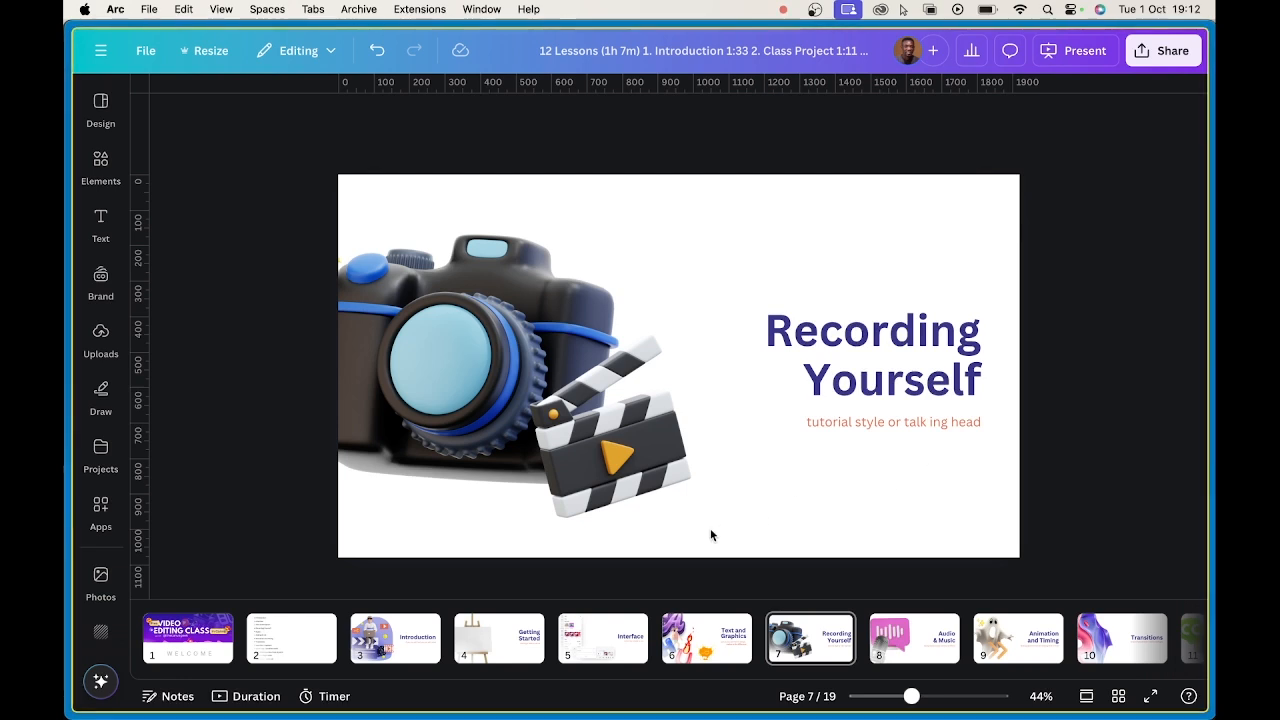
- Return to the recording studio and start recording the camera and the shared tab on page 2
mouse_move(68, 250)
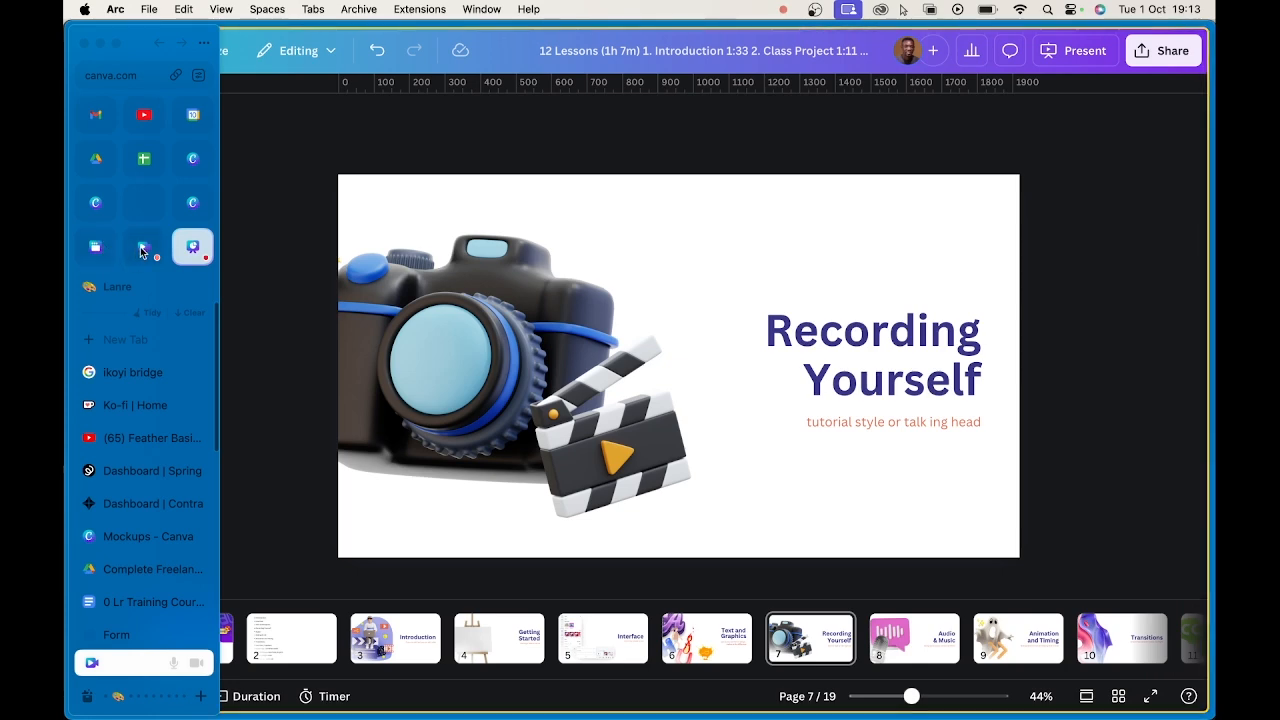
left_click(148, 250)
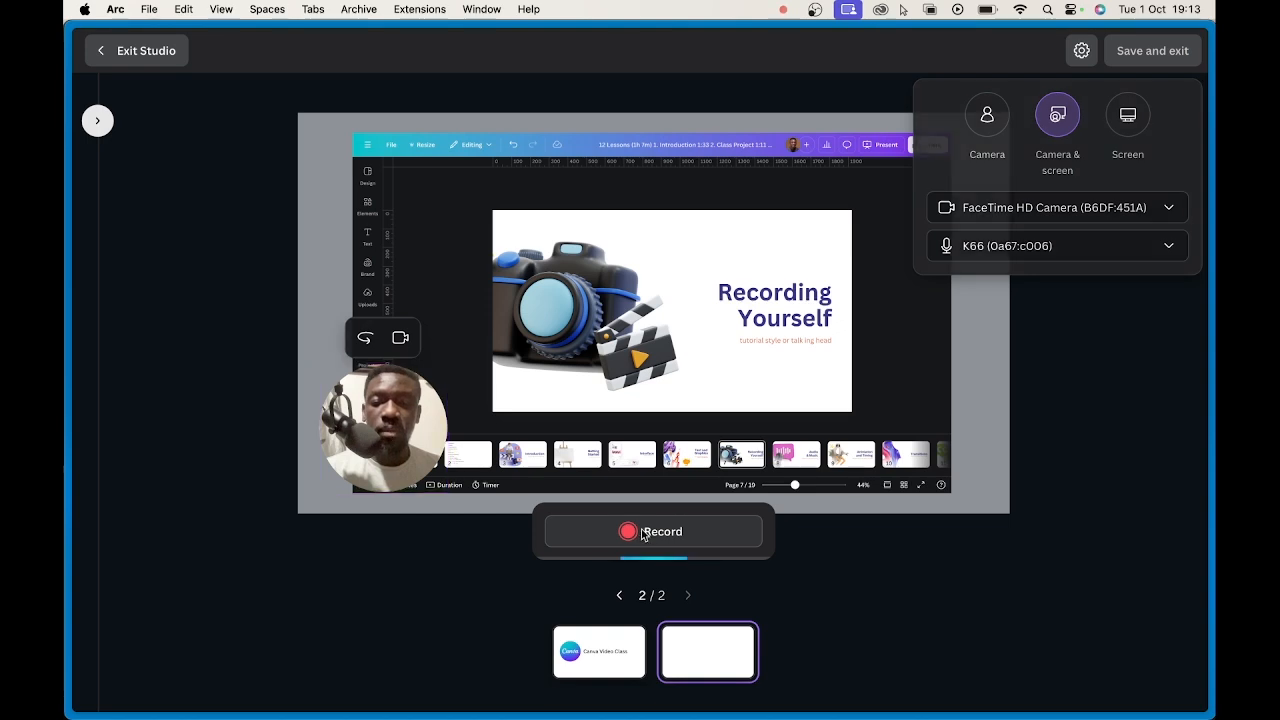
left_click(643, 533)
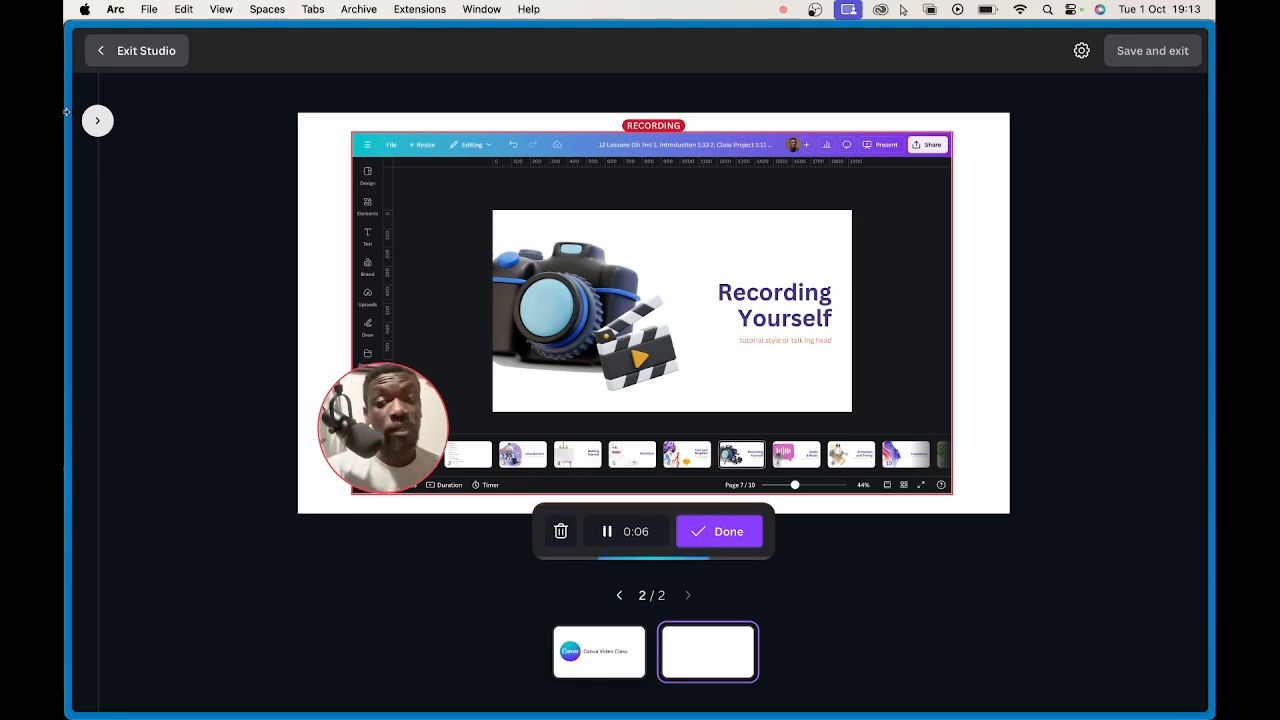
- Switch to the shared lesson presentation while recording and show pages 6, 8 and 9
mouse_move(77, 163)
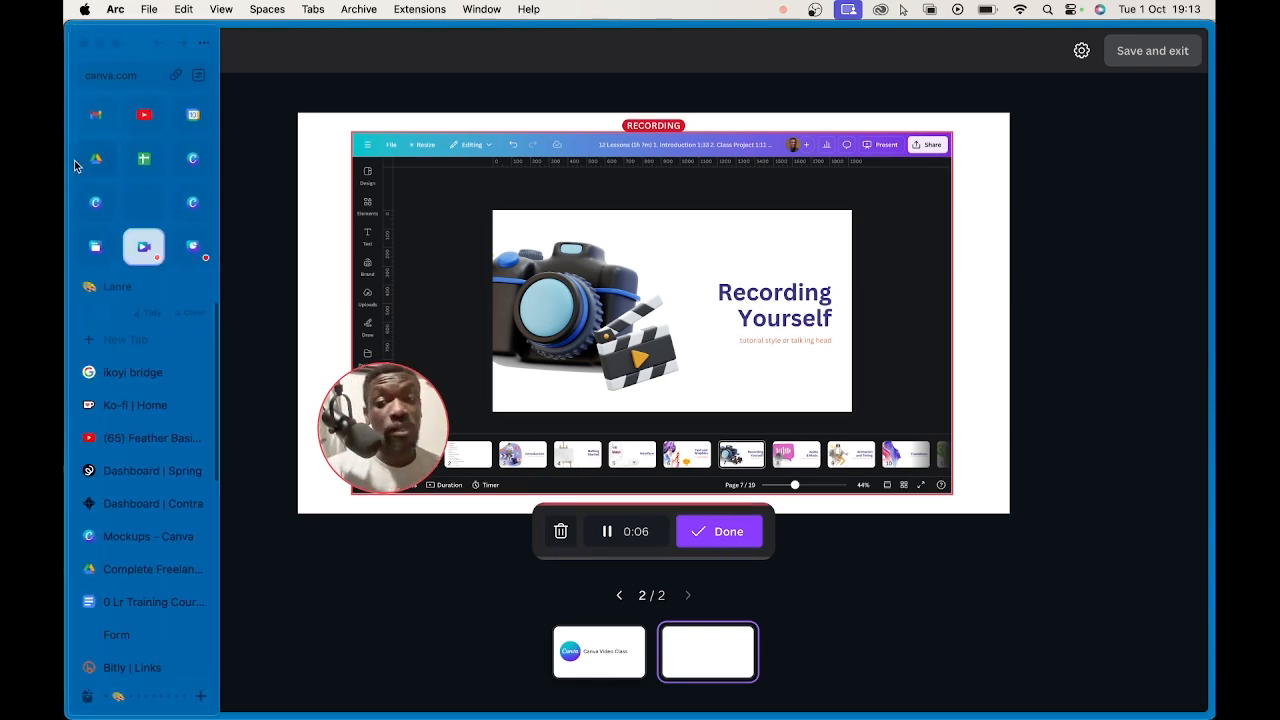
left_click(194, 250)
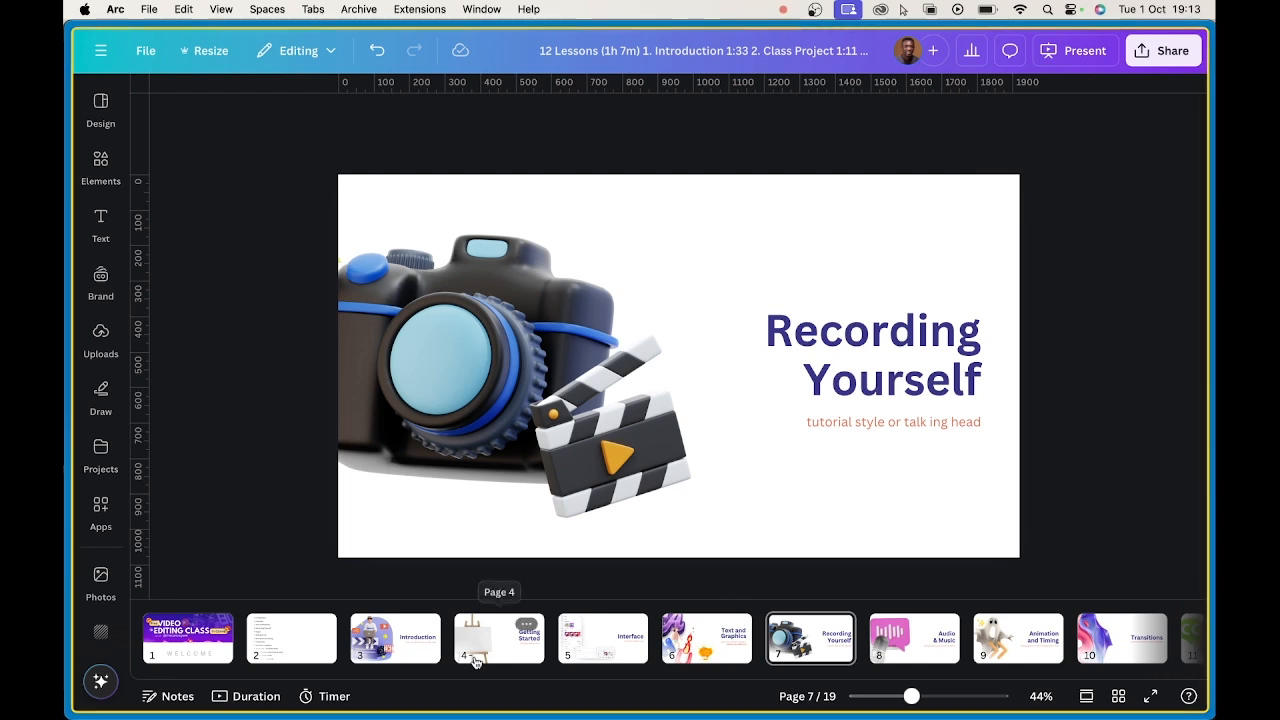
left_click(697, 648)
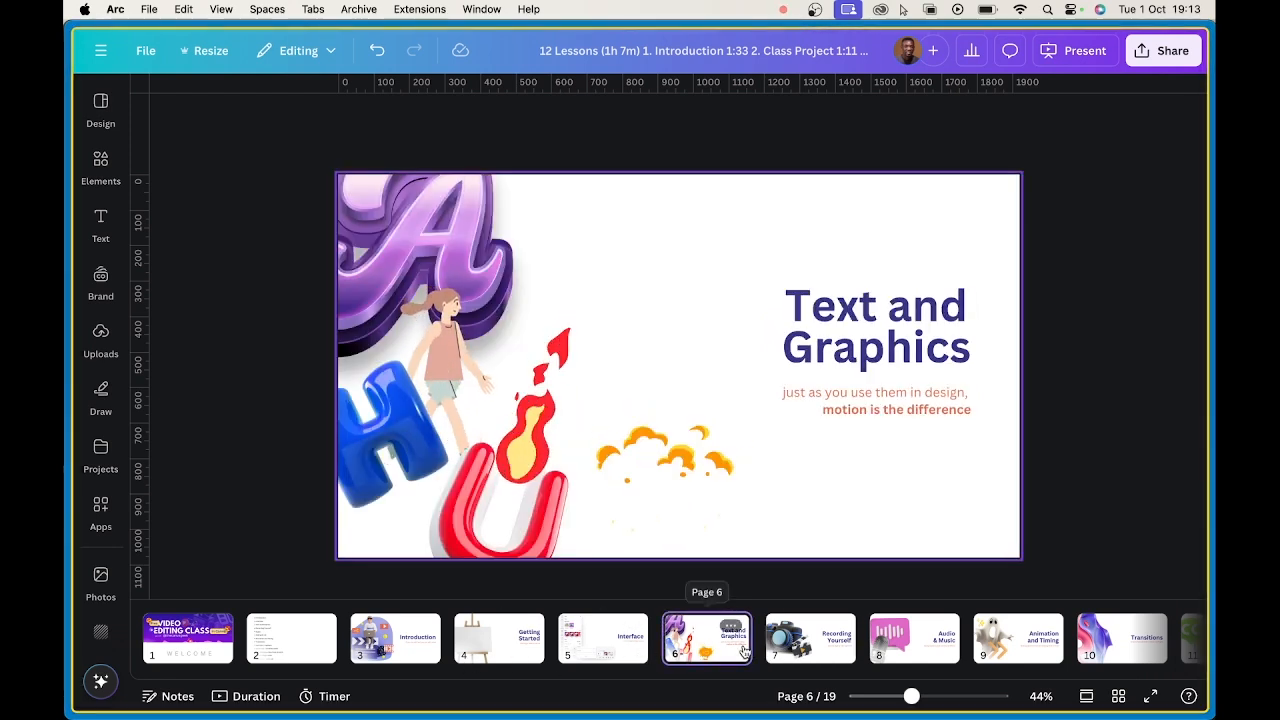
left_click(893, 645)
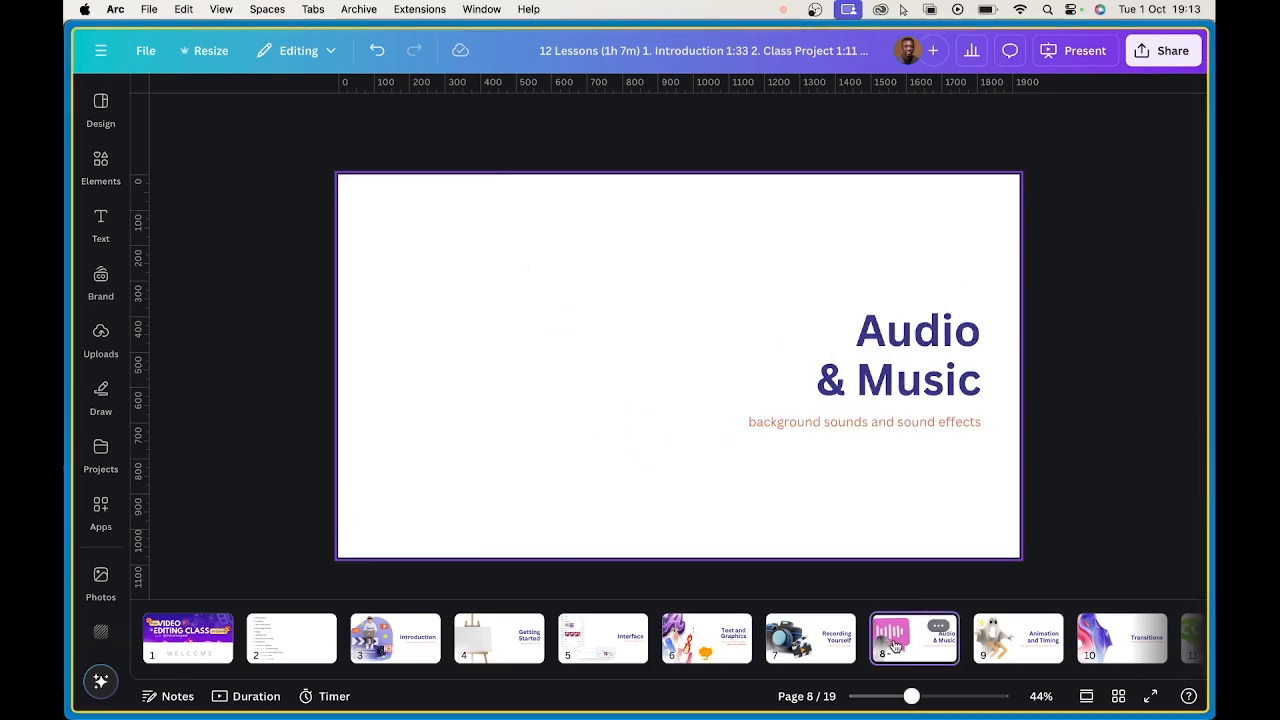
left_click(1000, 640)
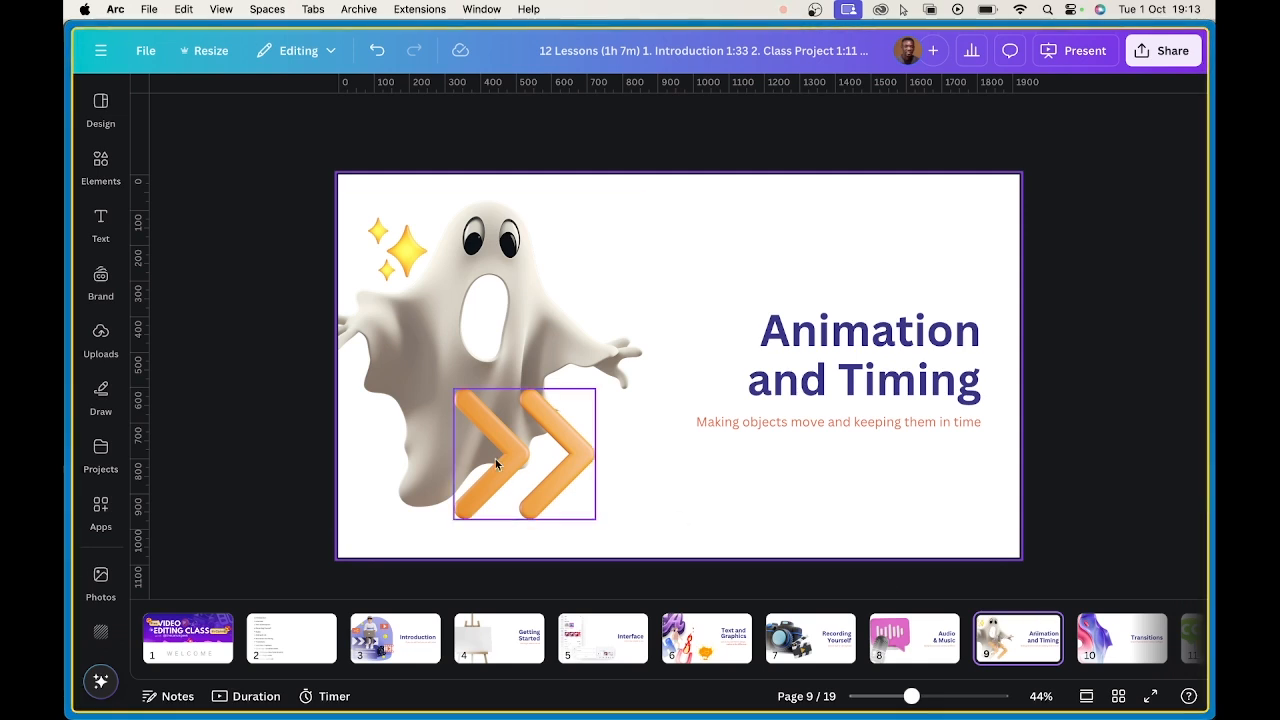
- Return to the recording studio, finish the recording and save it to the second page of the video
mouse_move(150, 250)
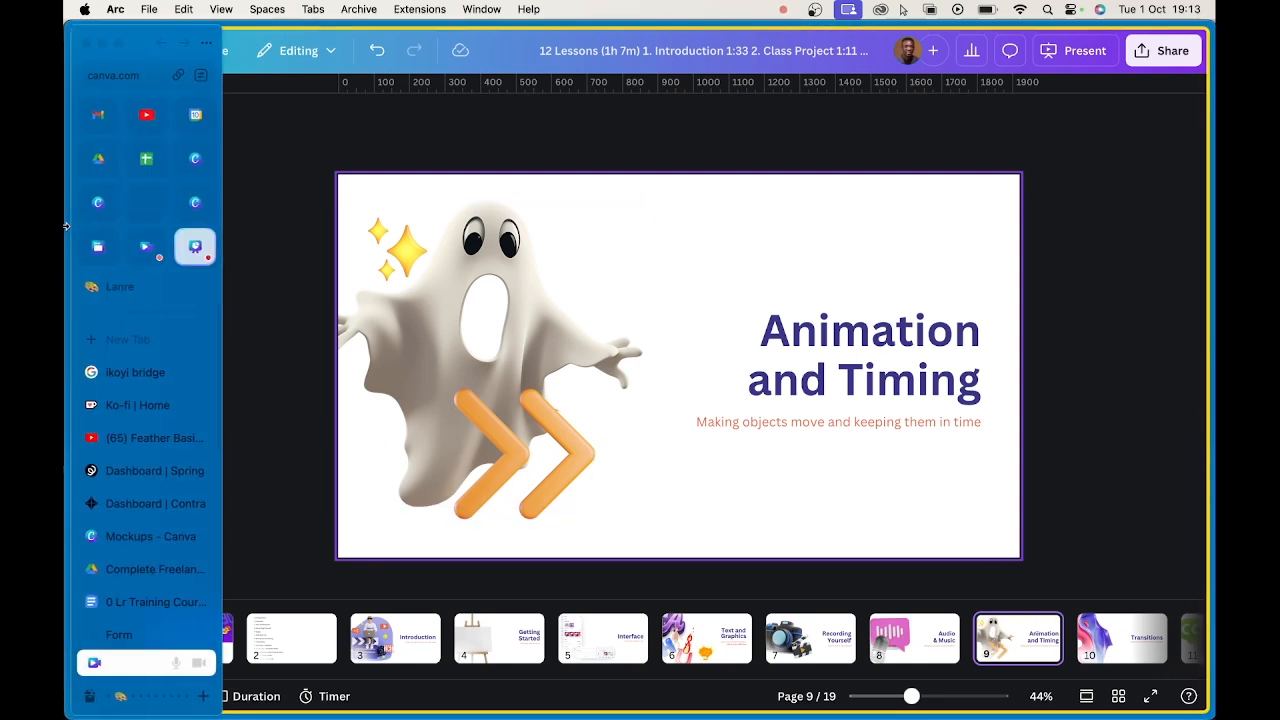
left_click(148, 250)
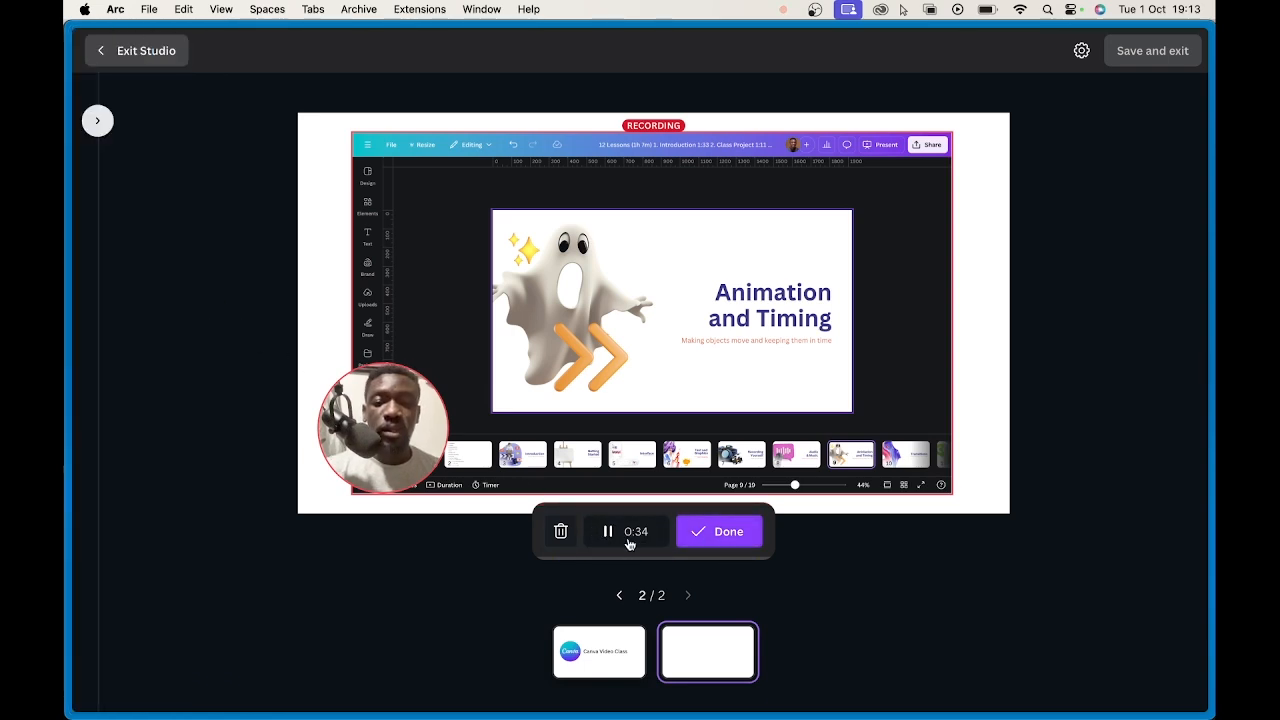
left_click(726, 538)
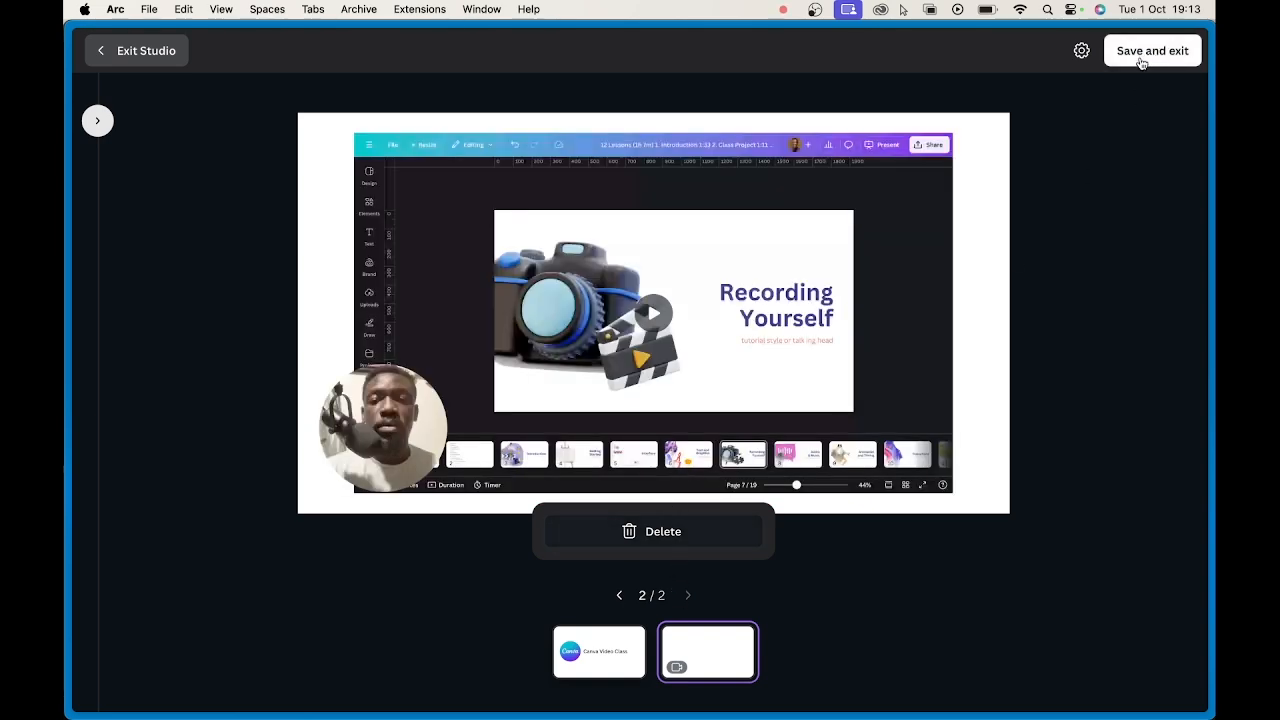
left_click(1142, 58)
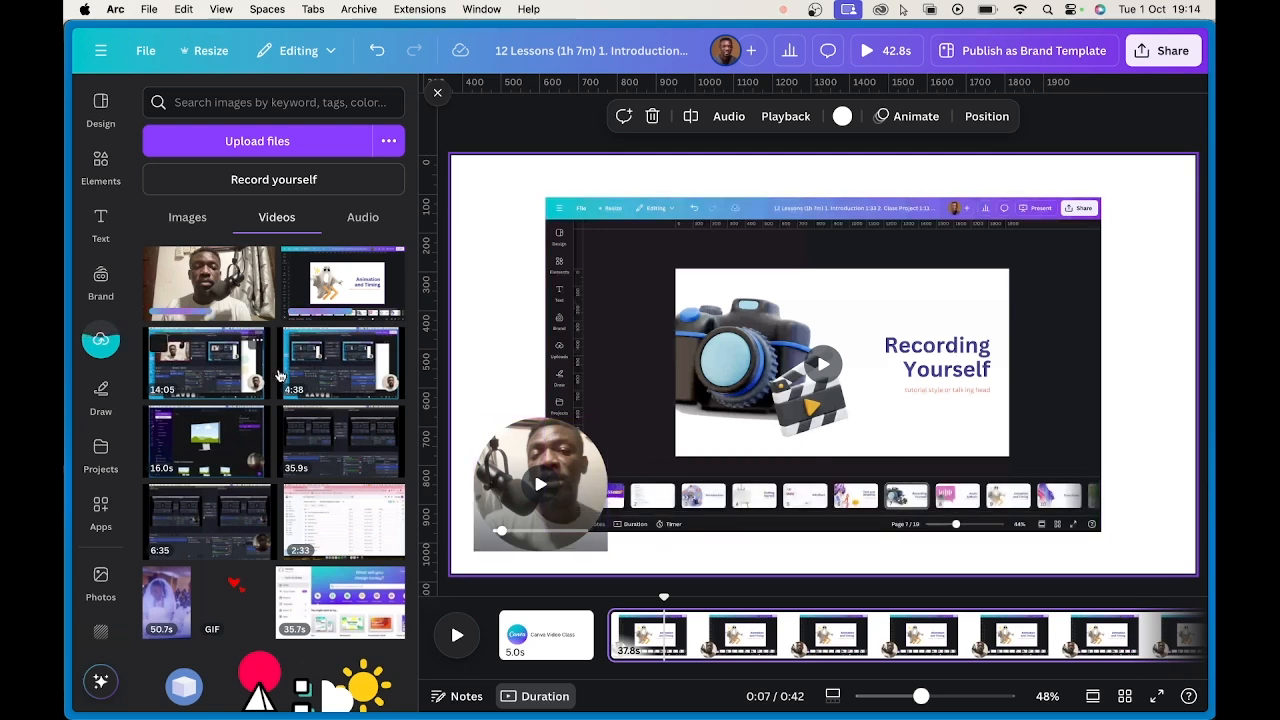
- Switch to the lesson presentation and go through pages 6 and 7 to page 8, "Audio & Music"
mouse_move(70, 328)
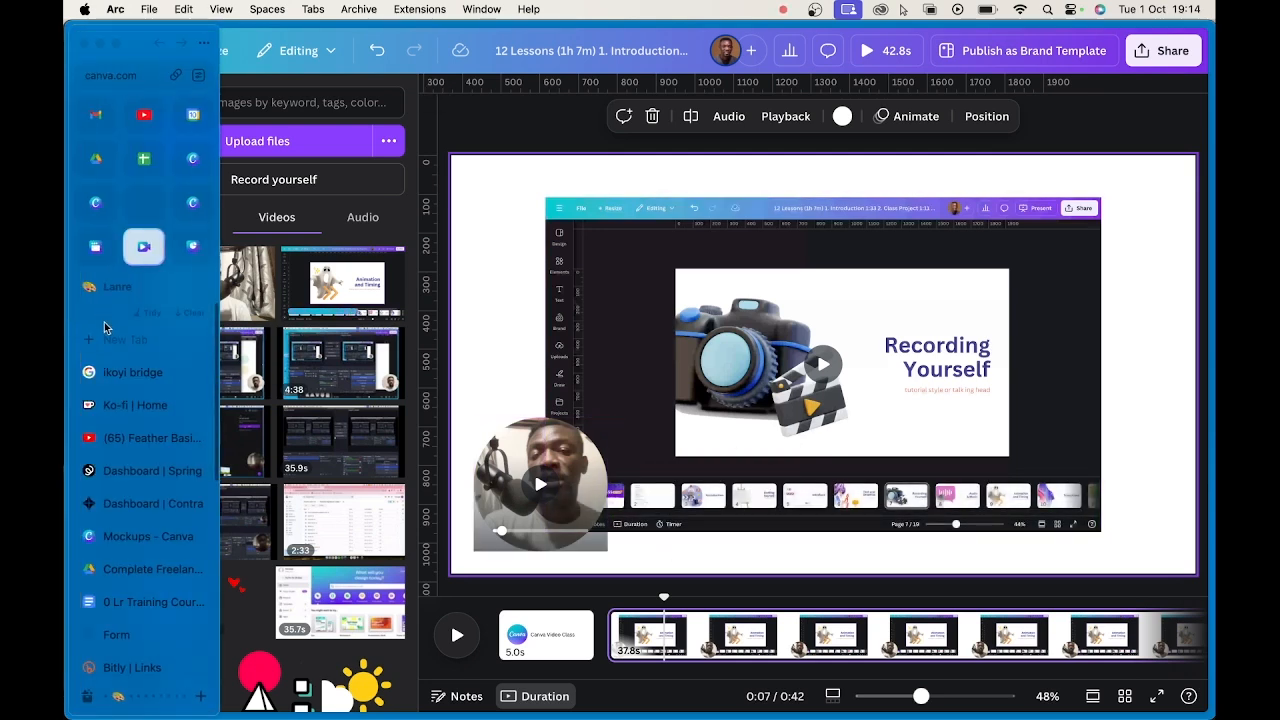
left_click(191, 247)
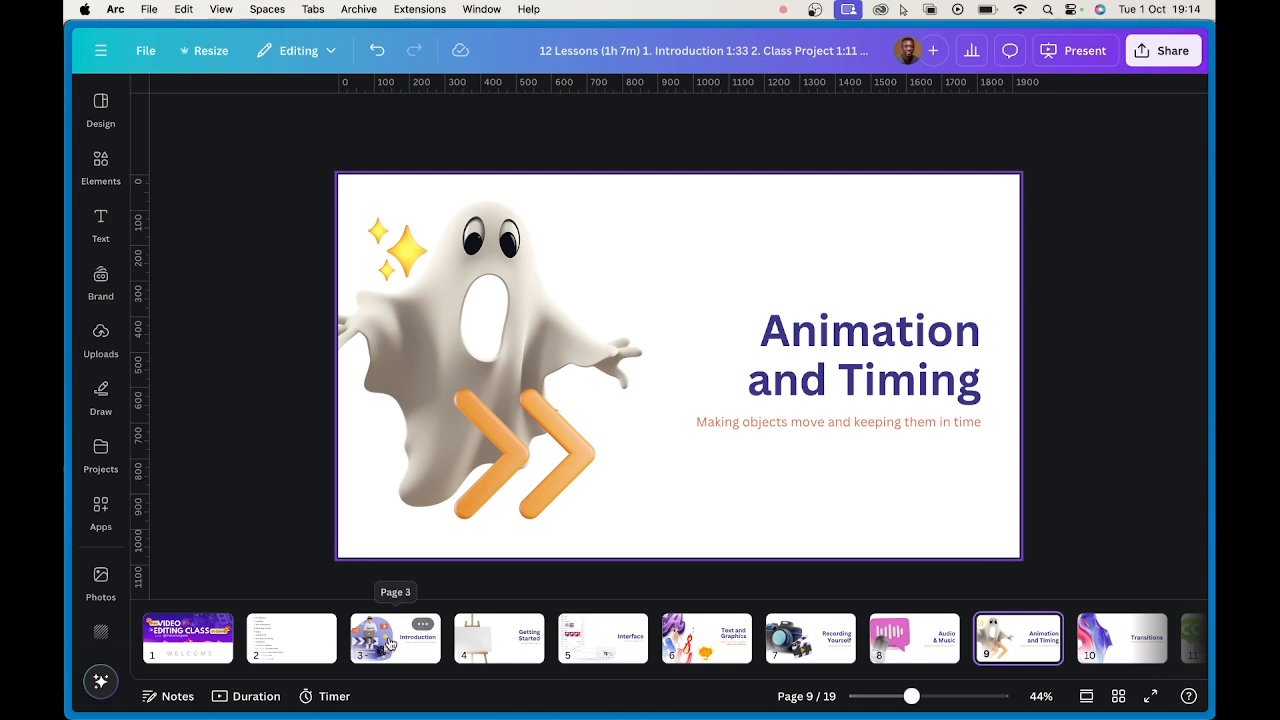
left_click(400, 635)
left_click(697, 646)
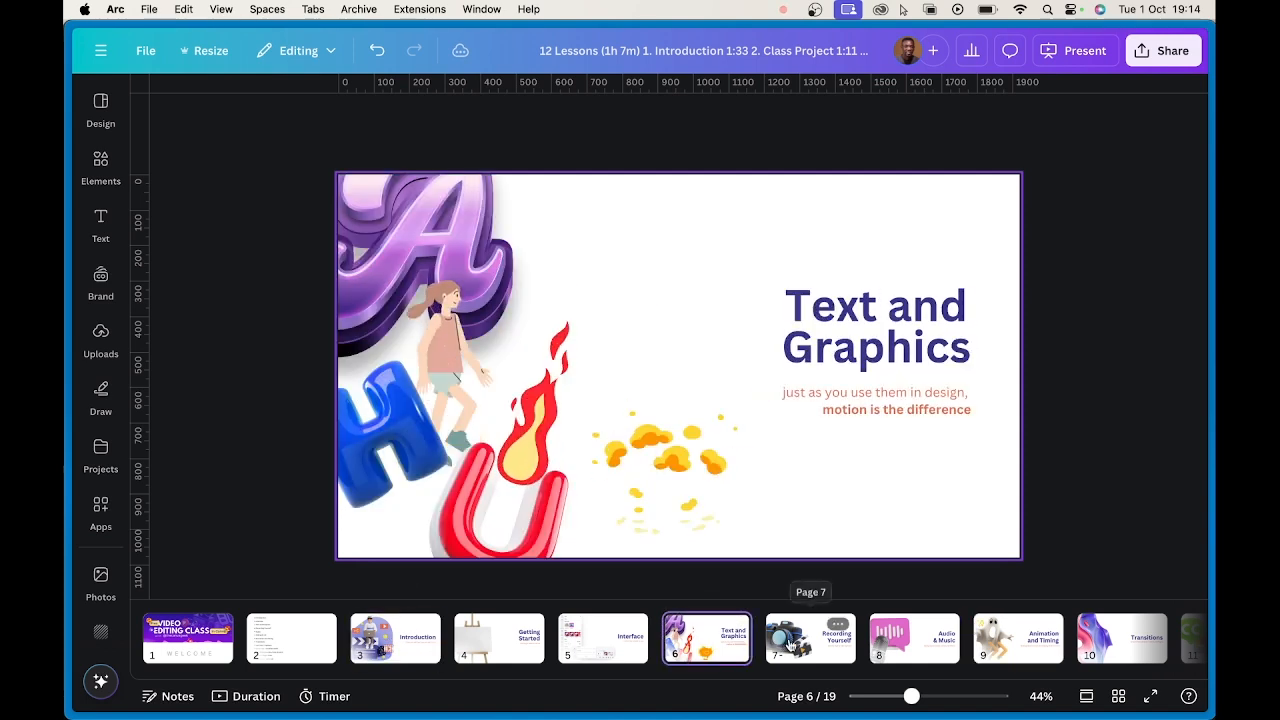
left_click(802, 650)
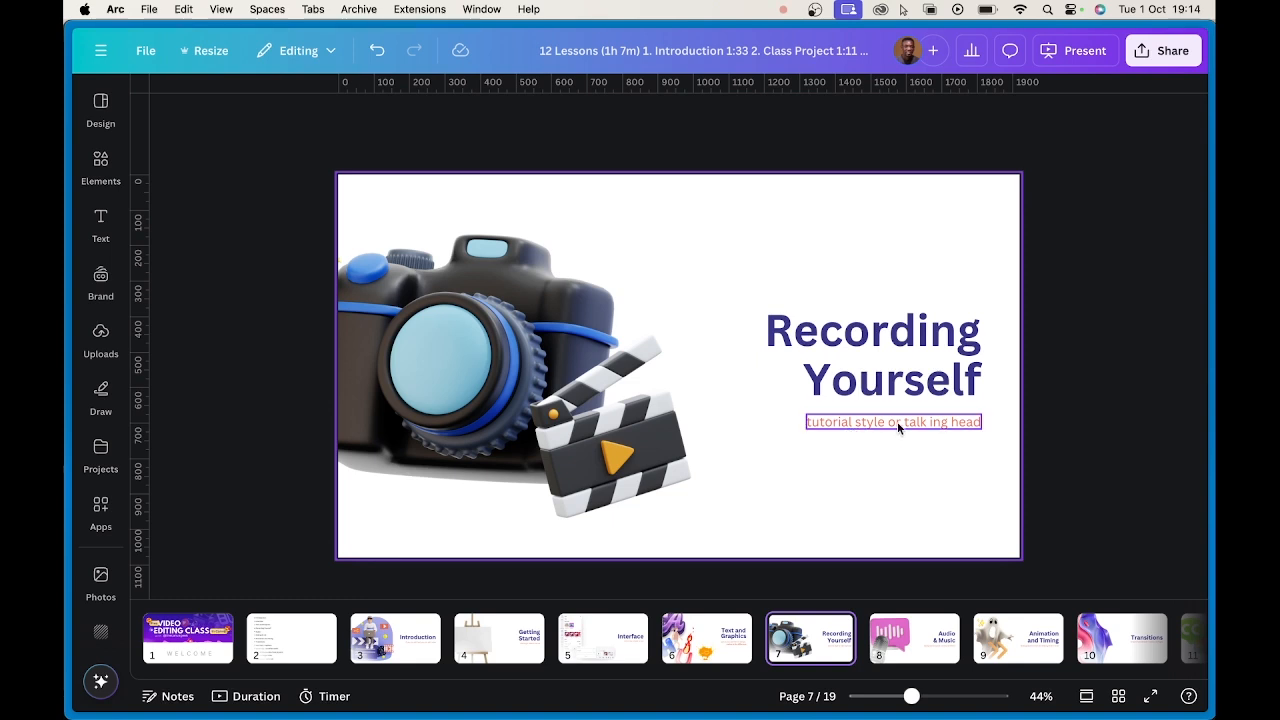
left_click(913, 648)
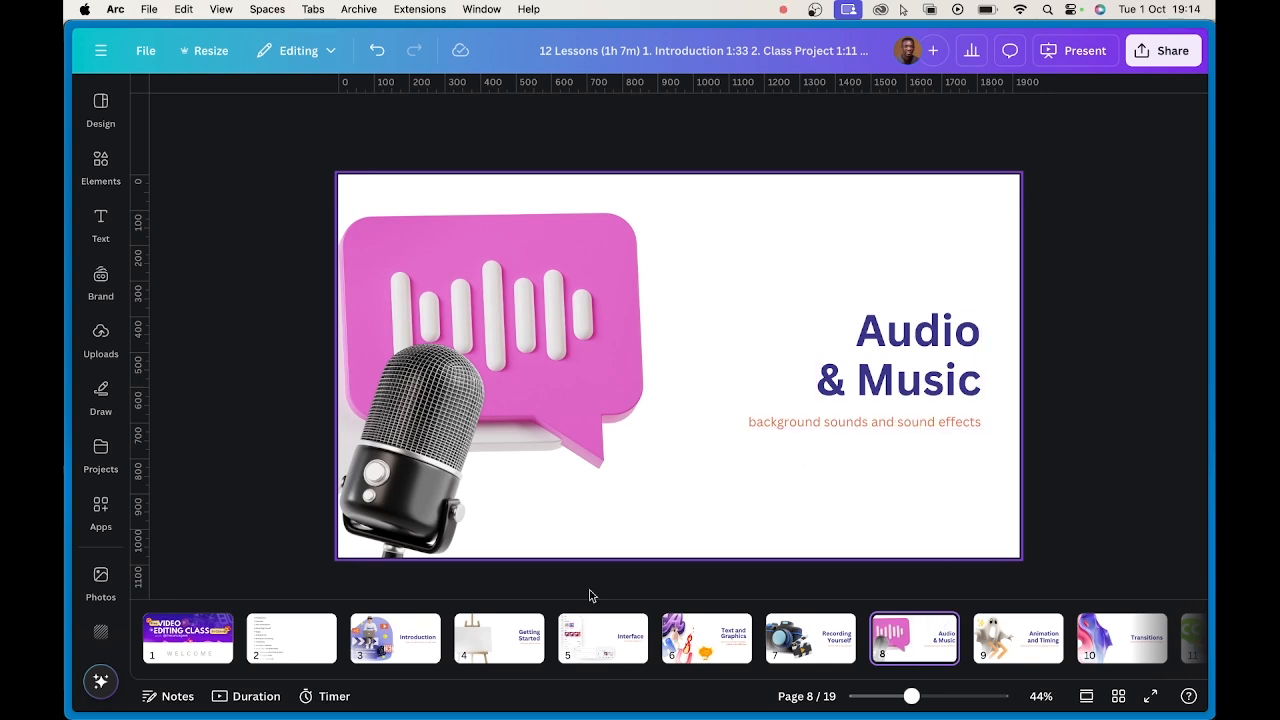
- Switch back to the video project and move the circular camera clip to the upper-right corner of the page
mouse_move(66, 315)
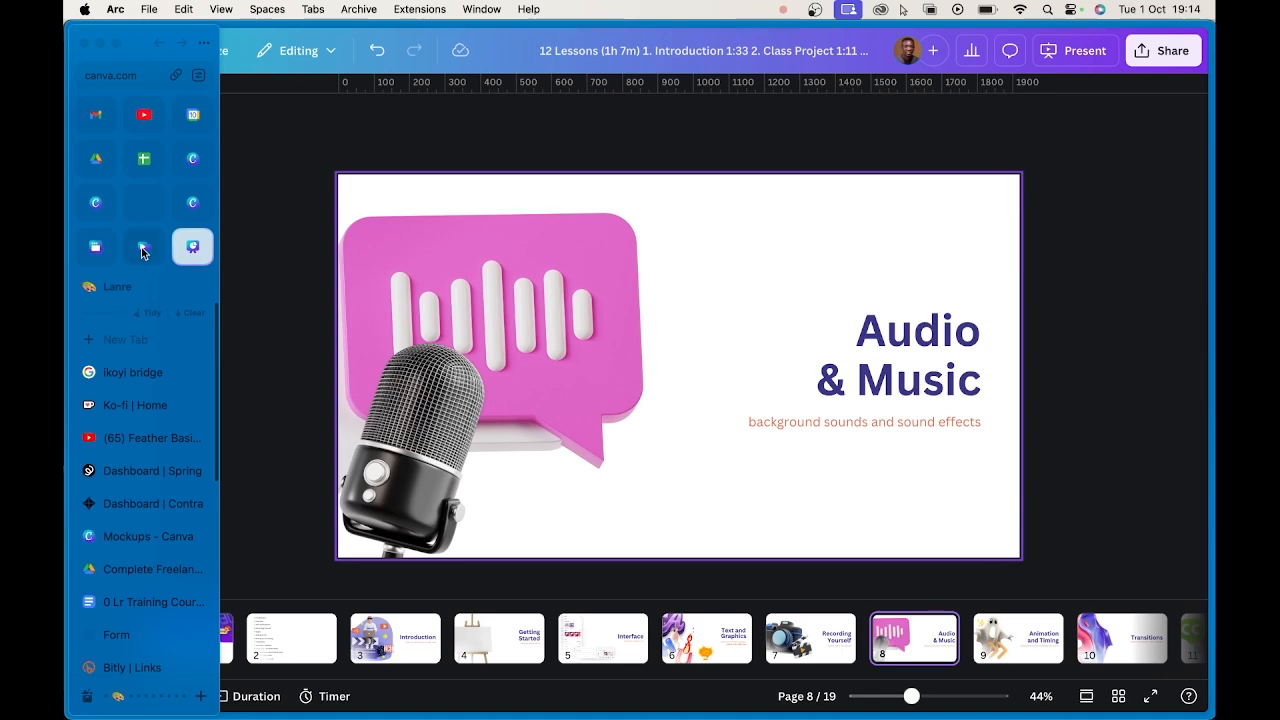
left_click(143, 248)
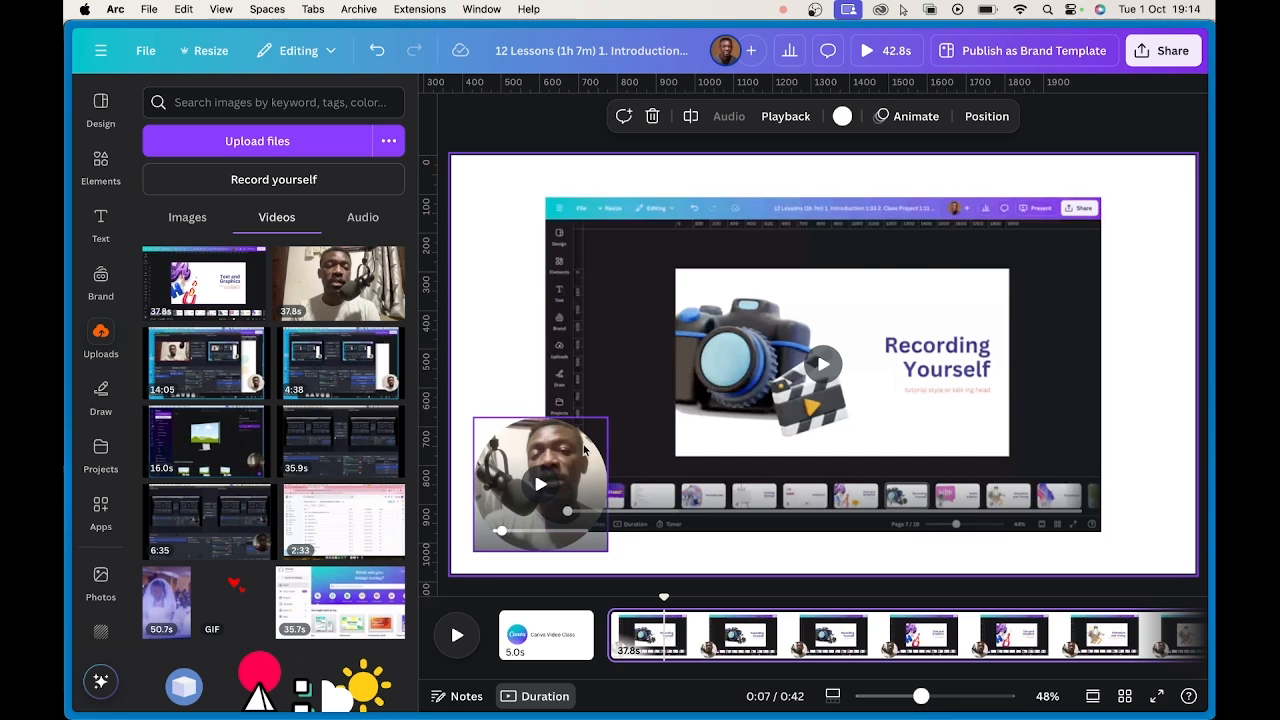
left_click(891, 318)
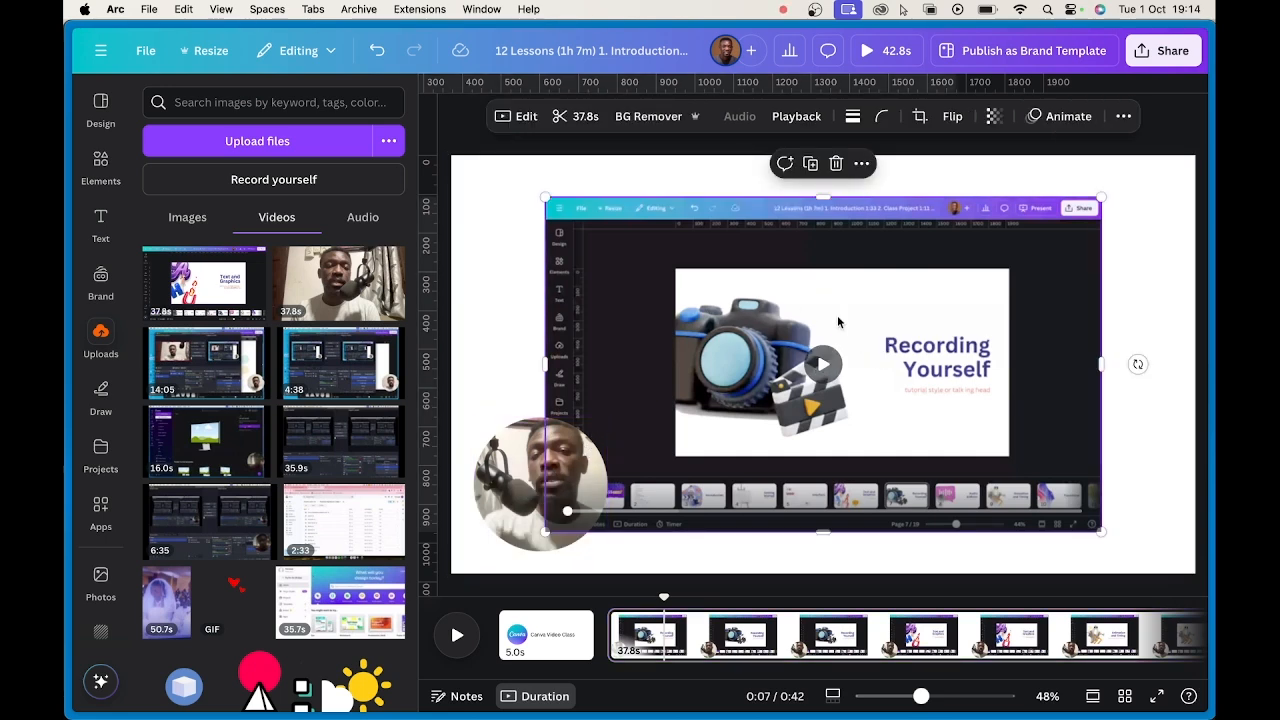
left_click(568, 458)
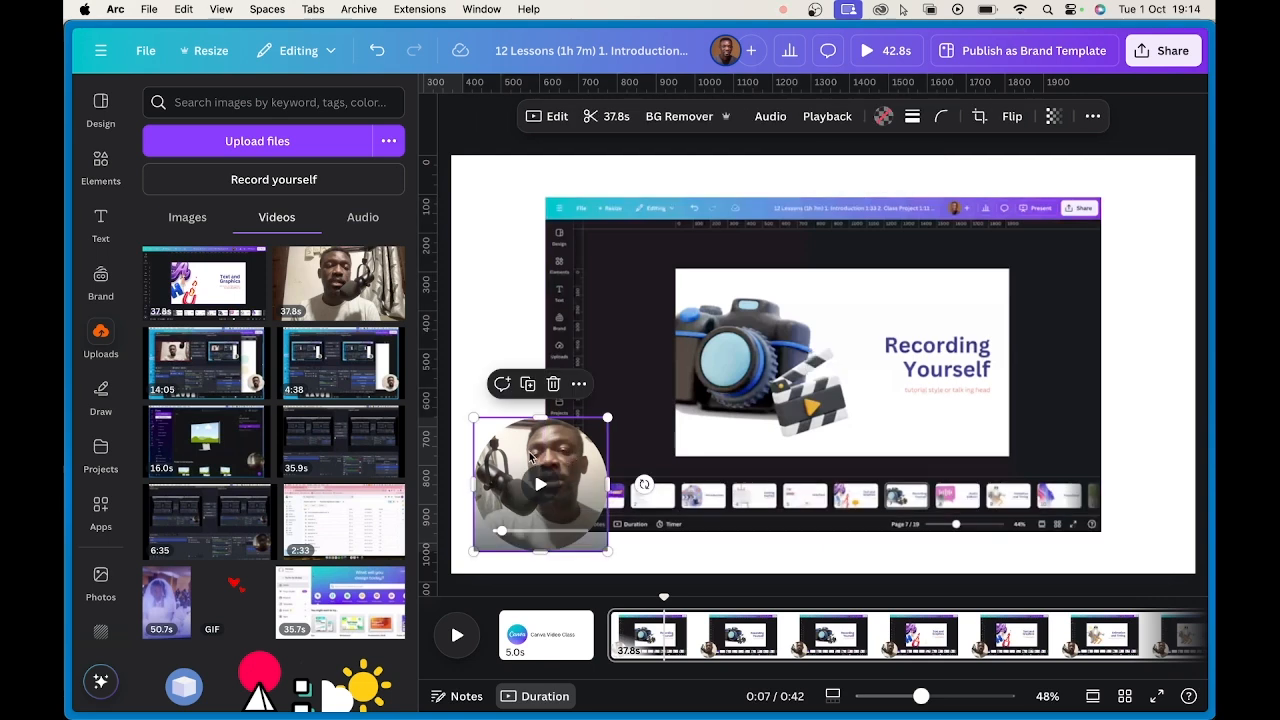
left_click_drag(537, 450, 1114, 226)
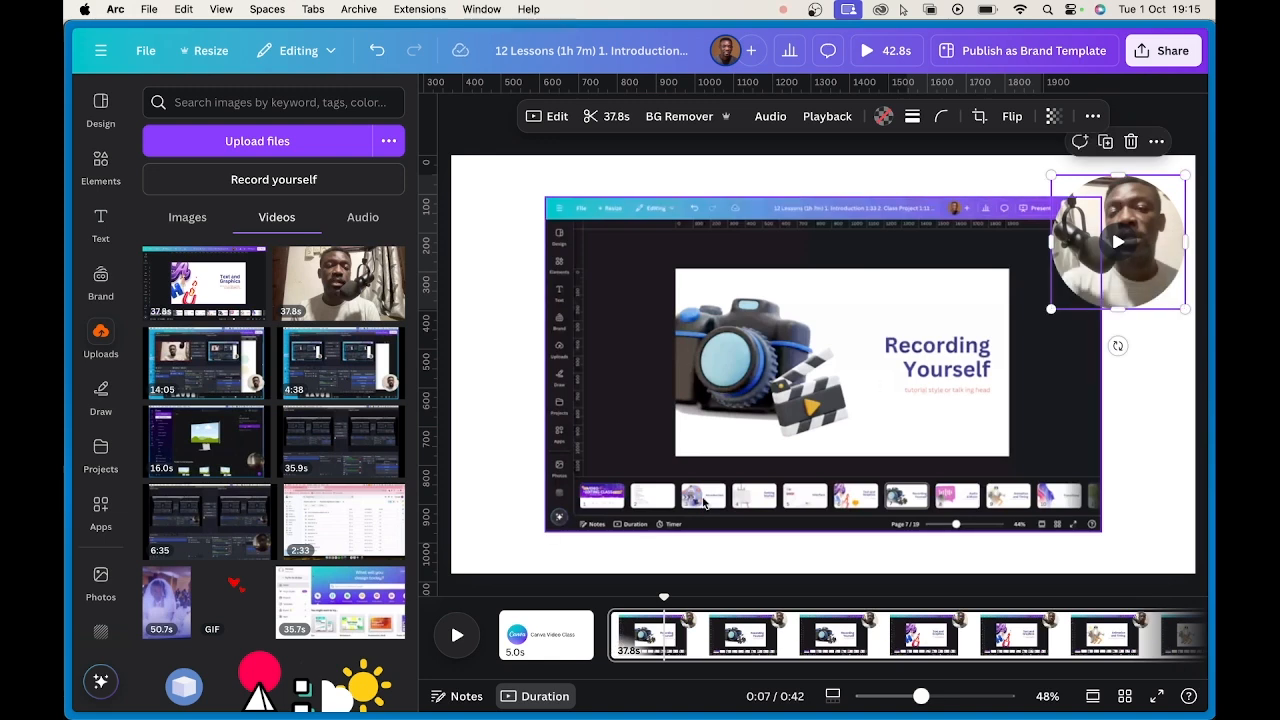
- Shift the screen recording slightly lower on page 2
left_click_drag(830, 306, 737, 300)
left_click_drag(826, 289, 908, 293)
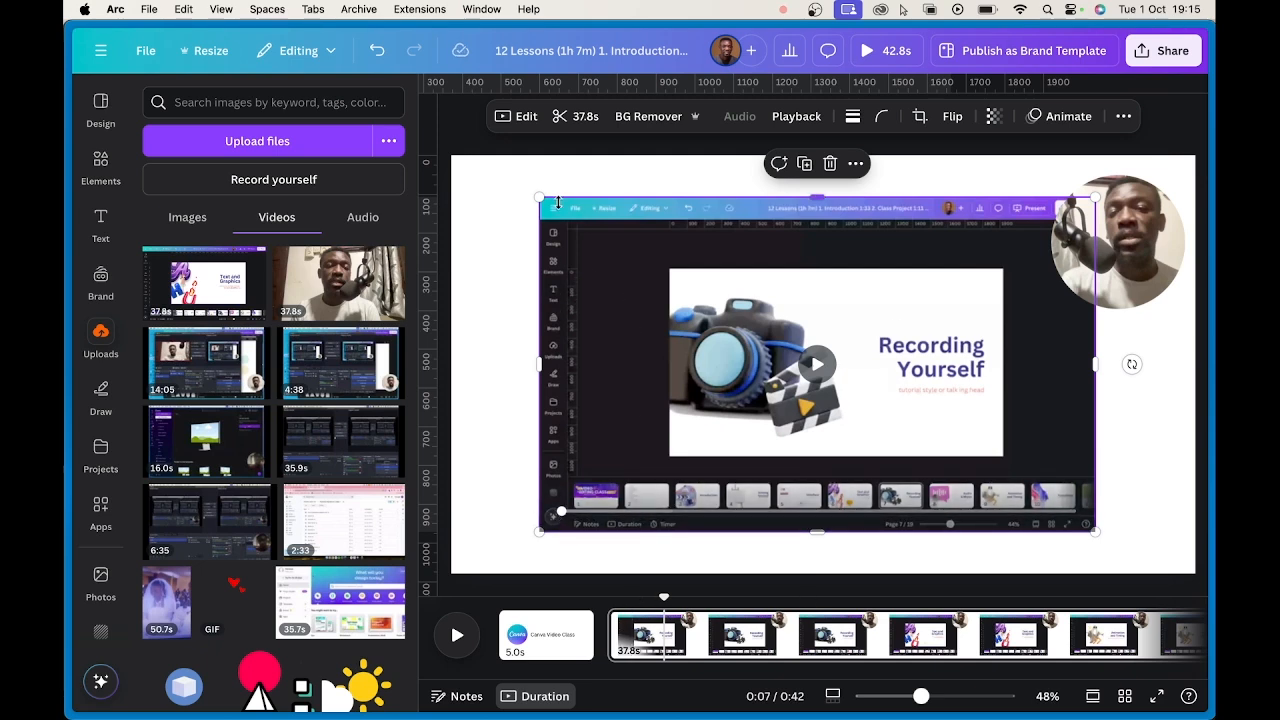
left_click_drag(724, 274, 730, 281)
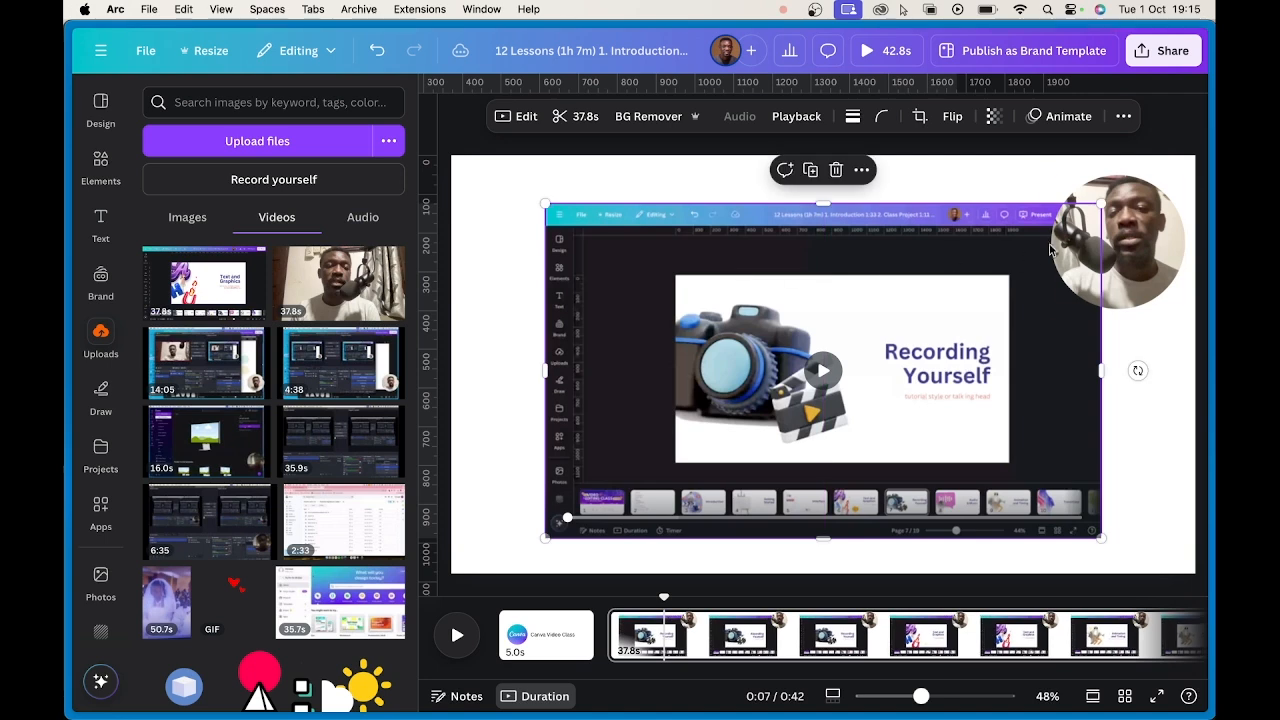
- Shrink the circular camera clip and place it over the lower part of the screen recording's right edge
left_click(1142, 215)
left_click_drag(1144, 212, 1108, 357)
left_click_drag(1155, 322, 1107, 393)
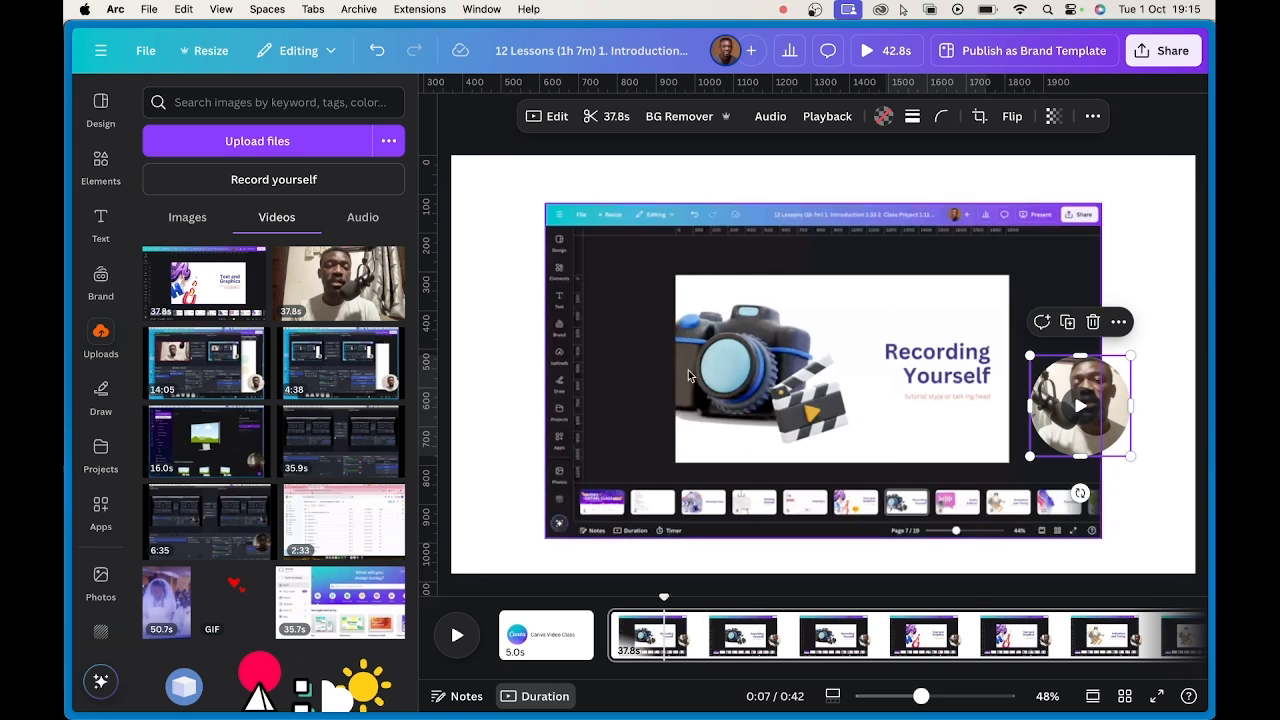
- Examine the screen recording's editing options and its playback settings for speed, repeat and automatic play
left_click(606, 235)
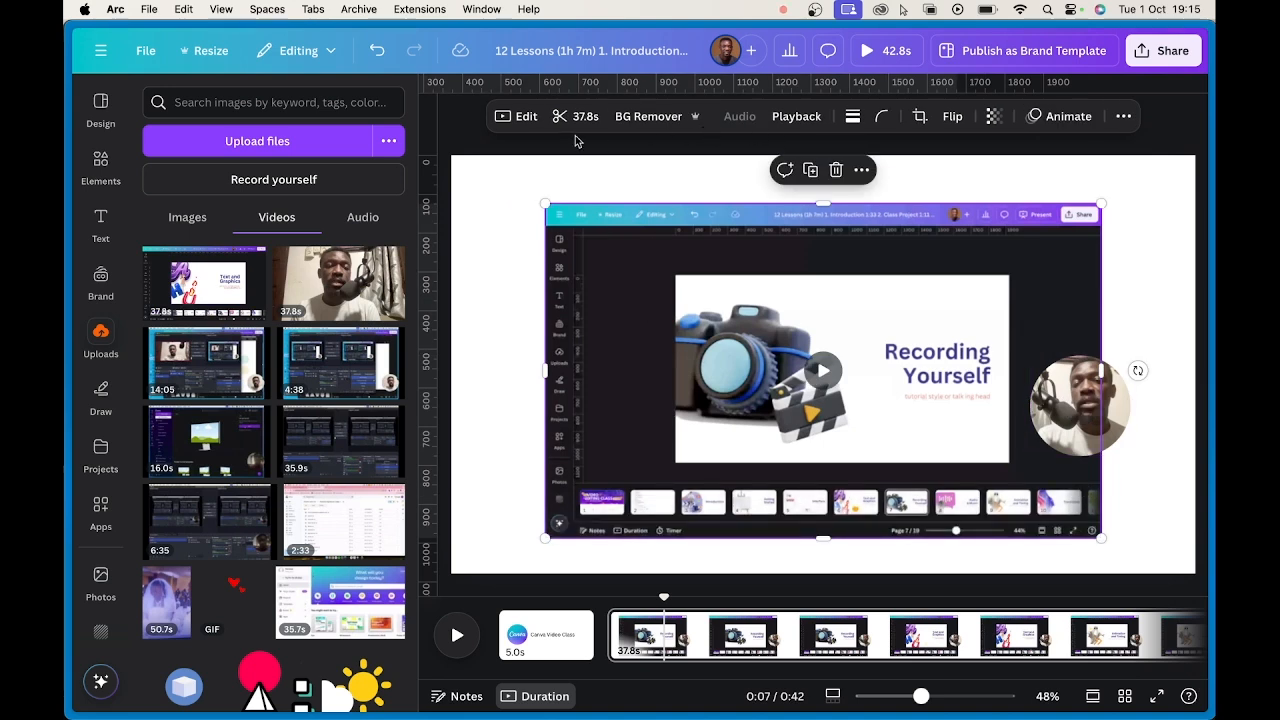
left_click(522, 118)
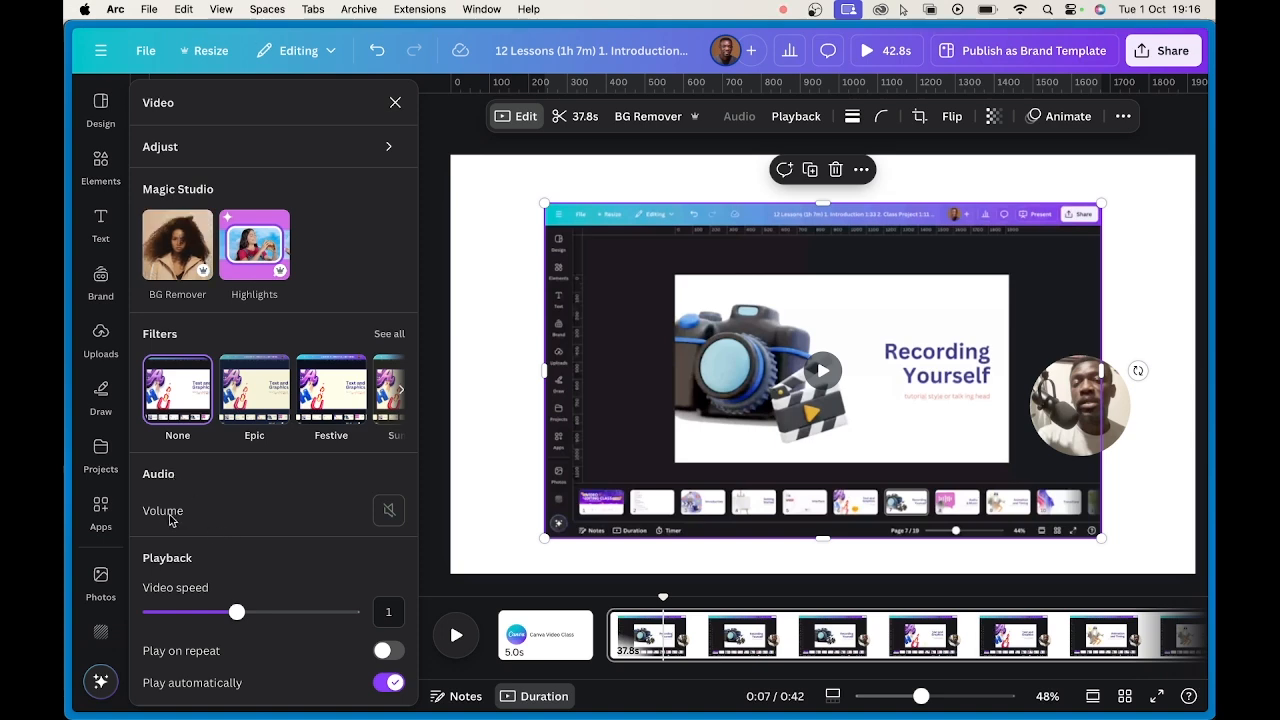
left_click(730, 640)
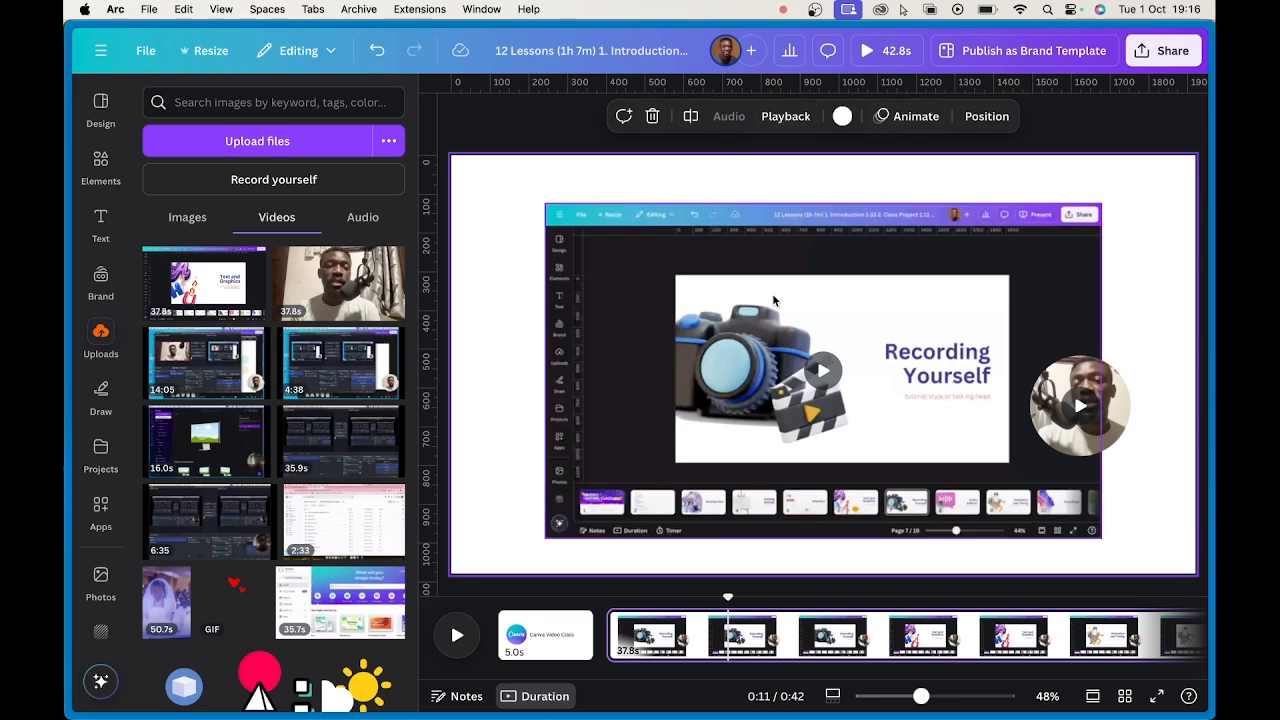
left_click(725, 435)
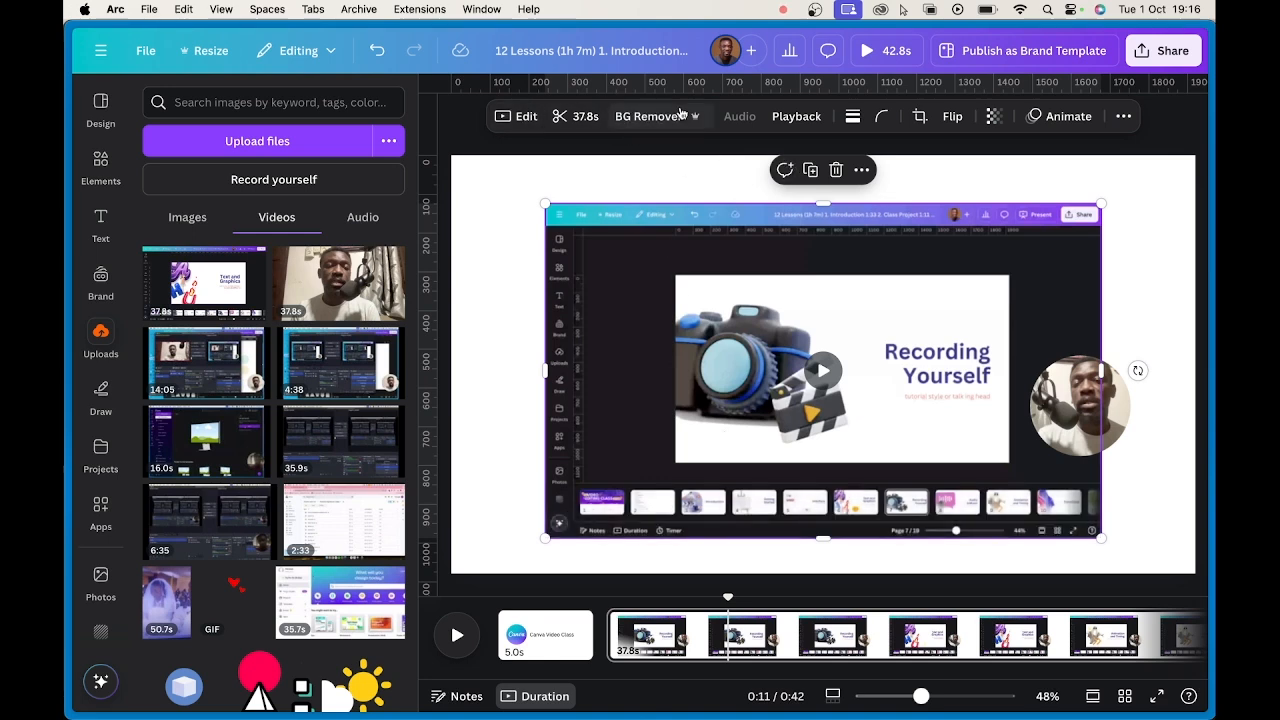
left_click(786, 117)
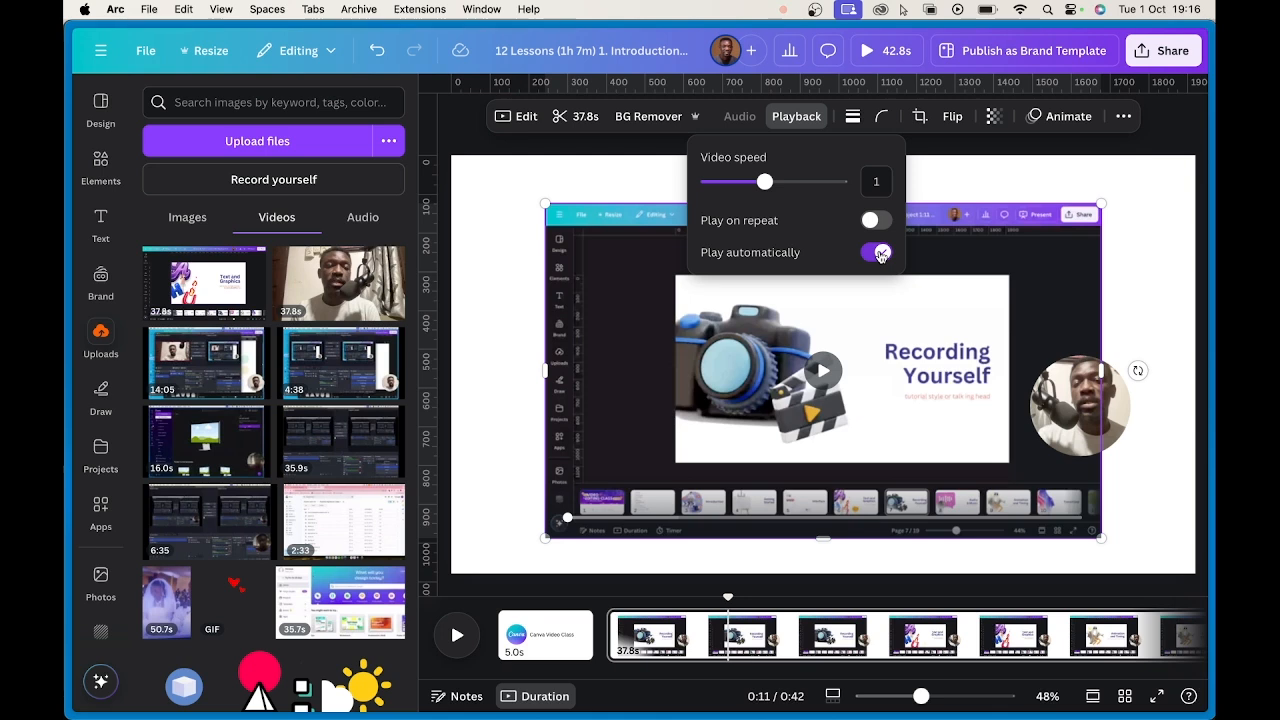
left_click(525, 120)
left_click(525, 120)
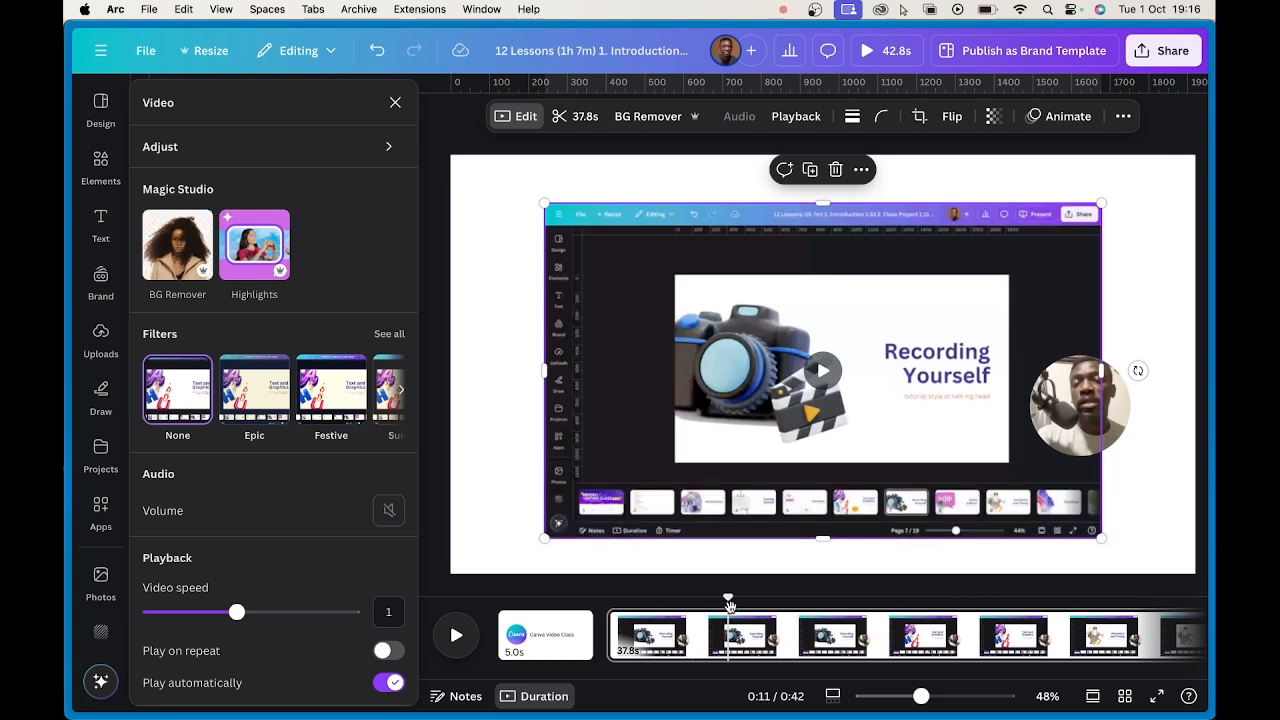
- Play the recording page from its start at 0:05, and move the playhead back to 0:14
left_click_drag(730, 606, 606, 607)
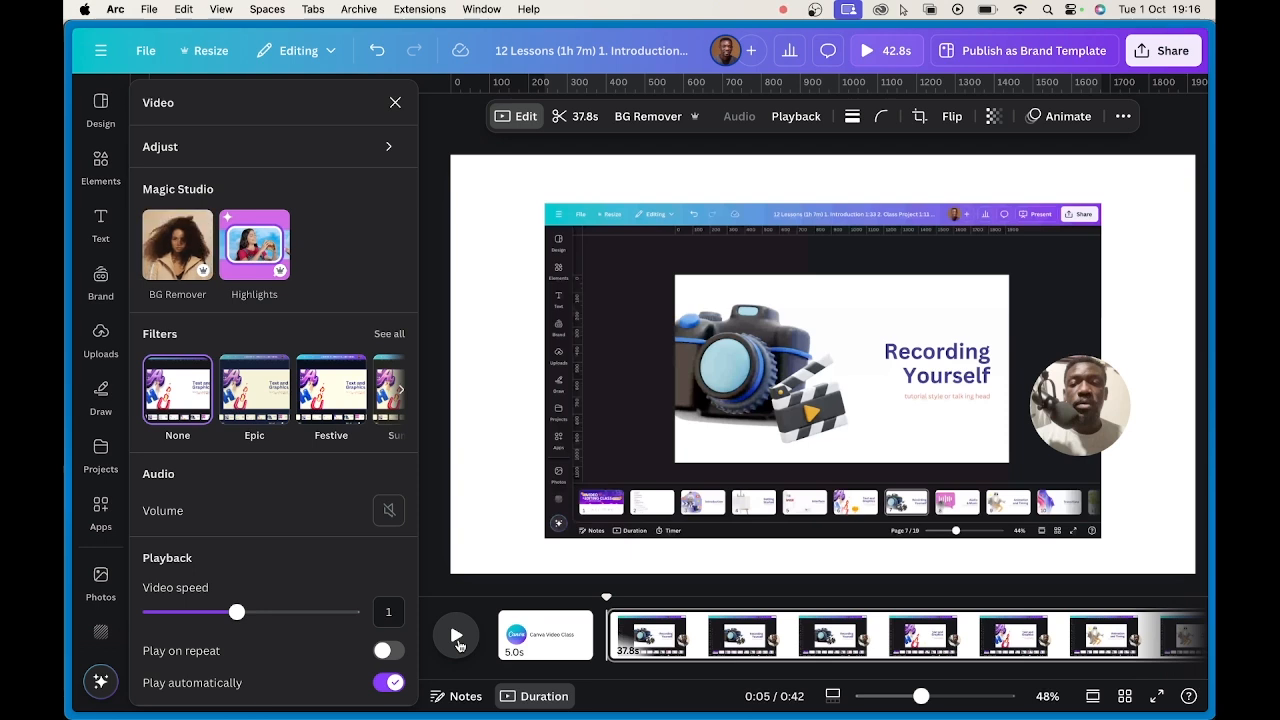
left_click(457, 637)
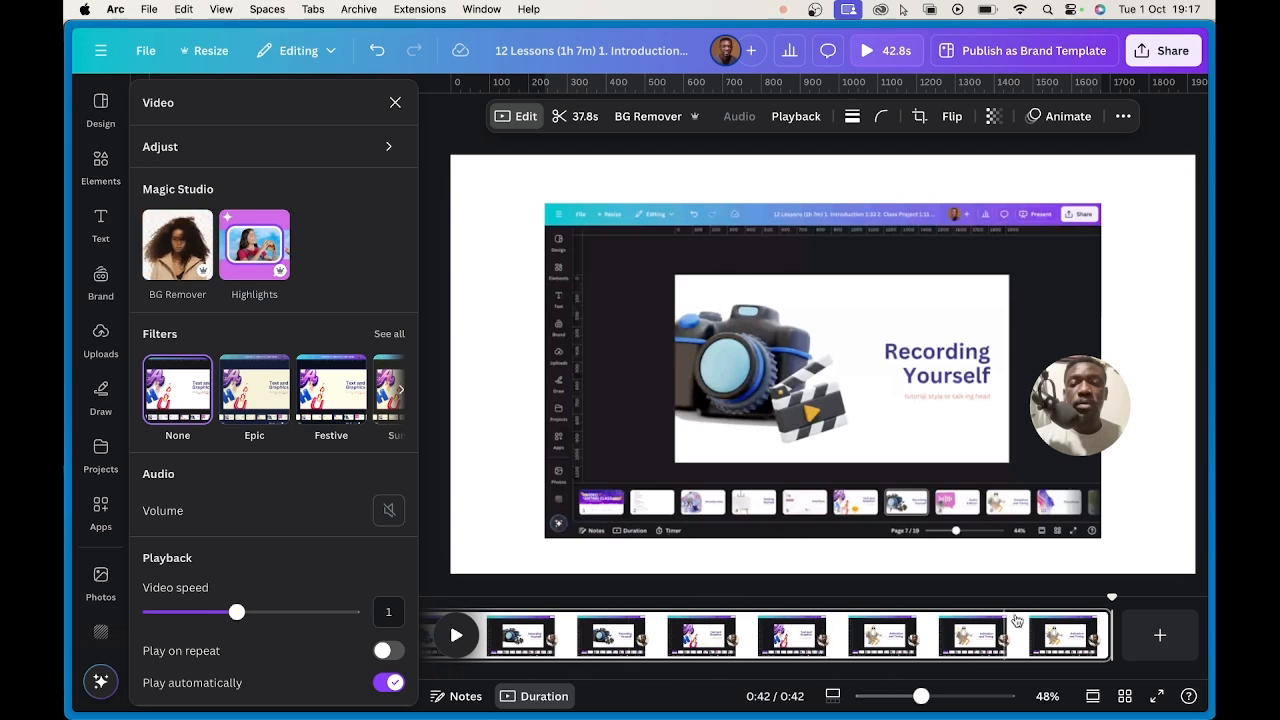
left_click(1000, 614)
mouse_move(1000, 612)
left_mouse_down()
mouse_move(537, 614)
mouse_move(540, 660)
mouse_move(780, 654)
left_mouse_up()
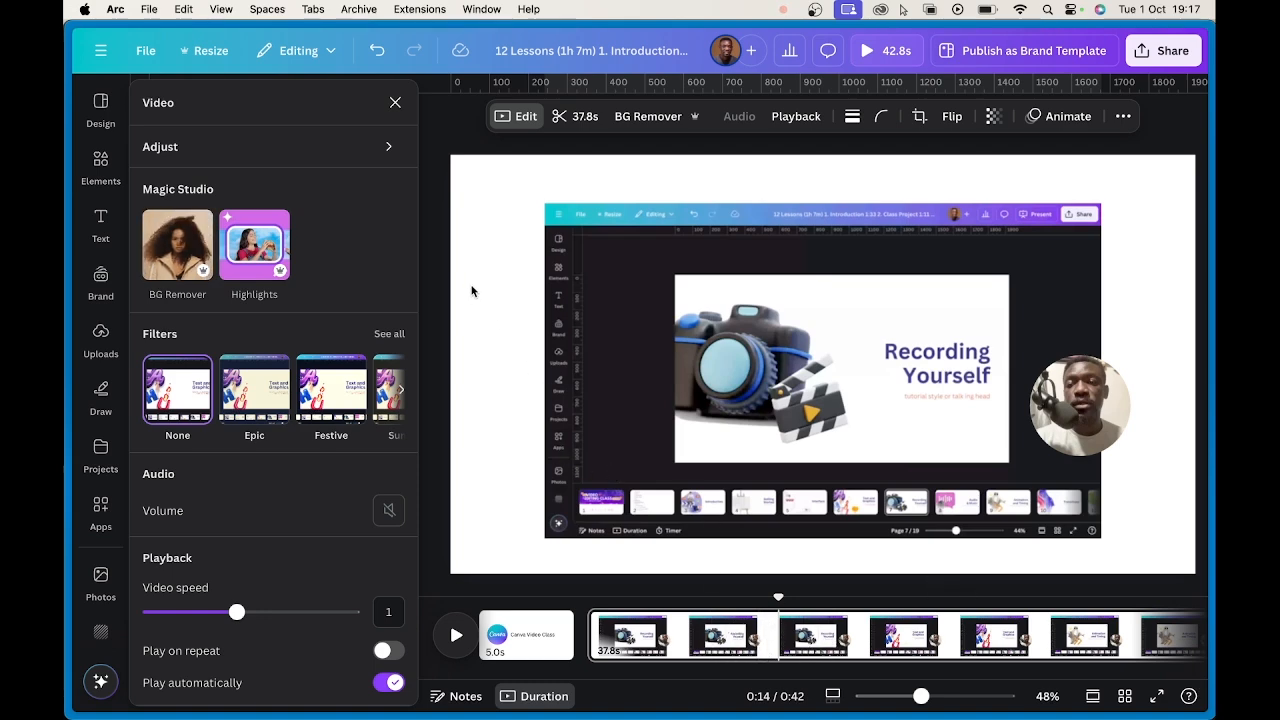
- Insert a blank 5-second page between the title page and the recording page, undoing the surplus second page
left_click(565, 420)
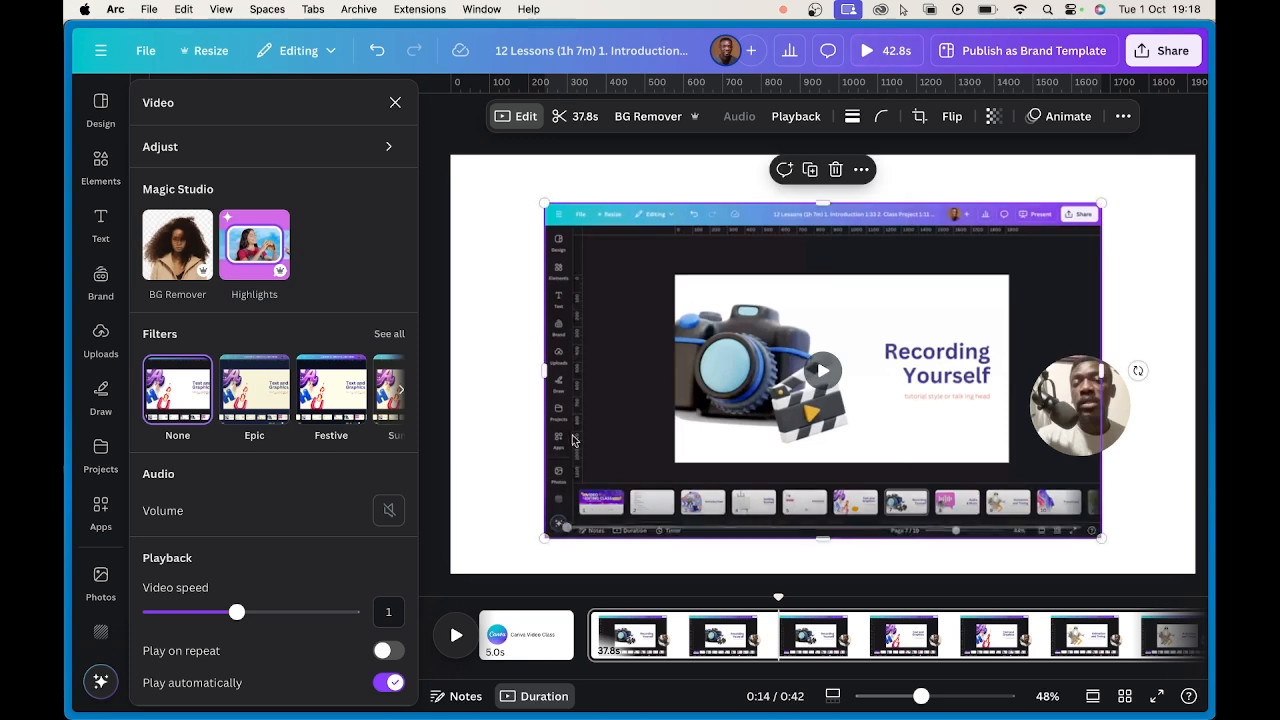
left_click(581, 636)
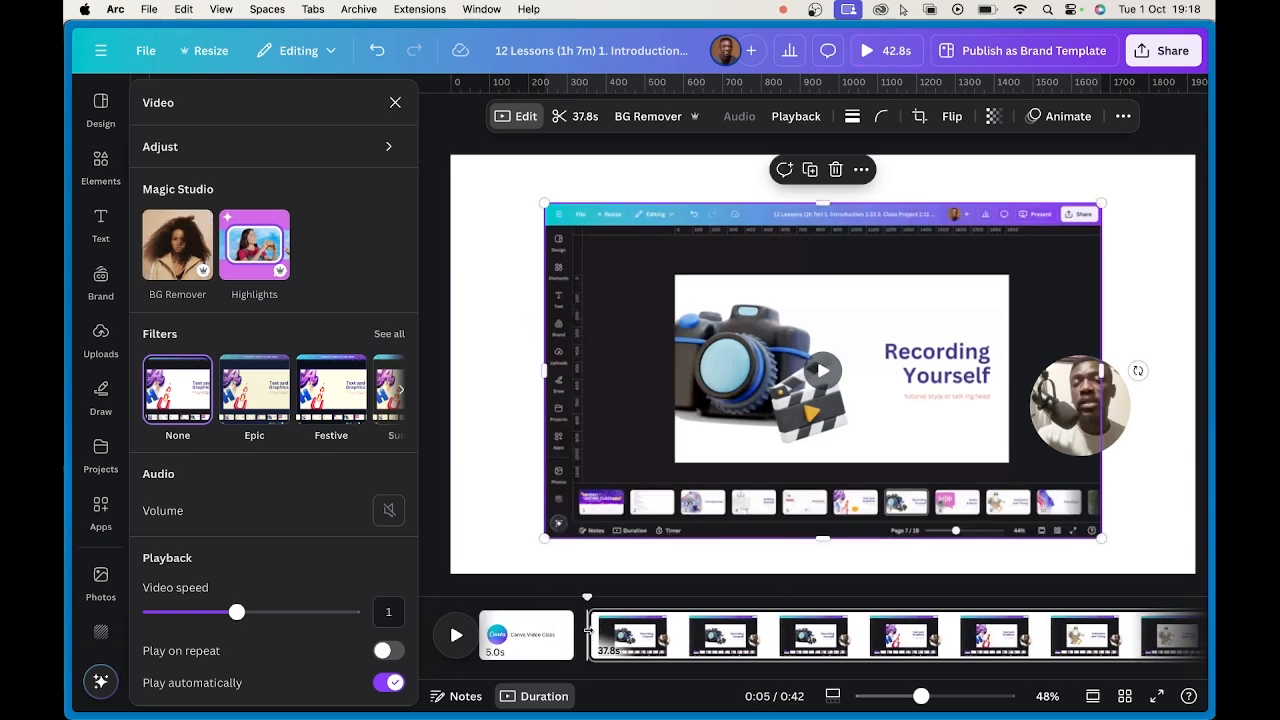
left_click(581, 629)
left_click(588, 626)
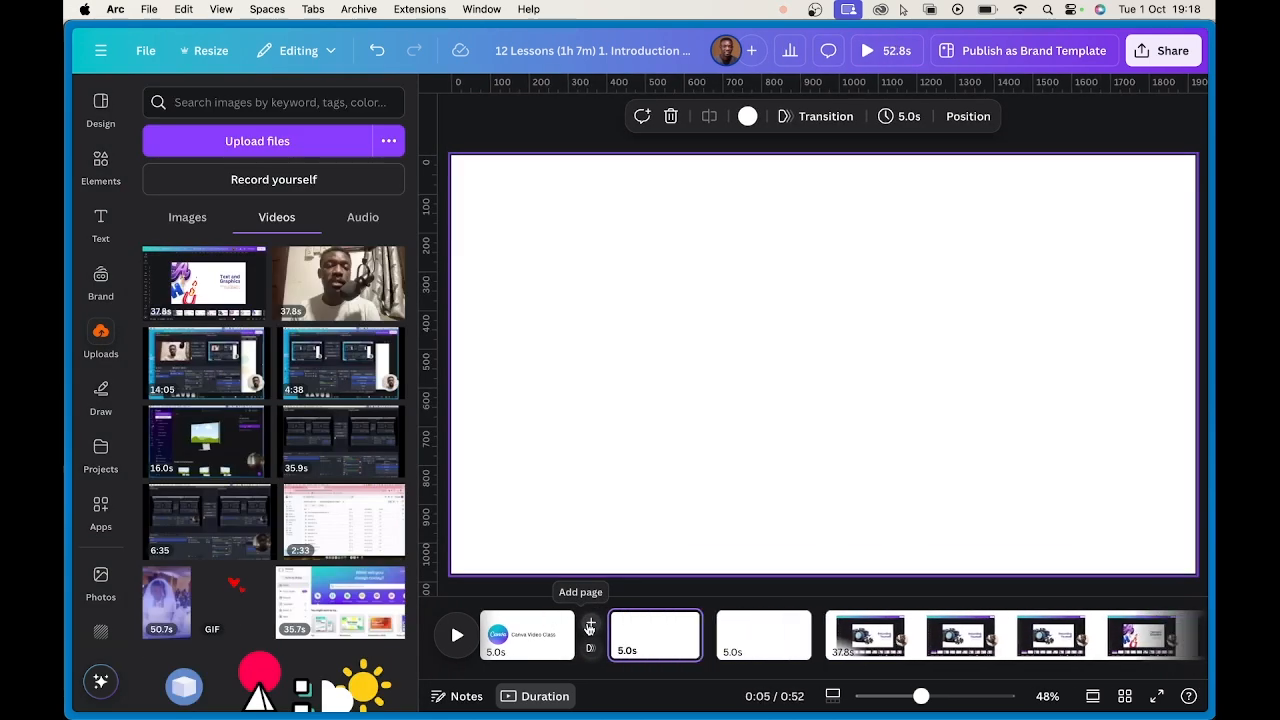
key("super+z")
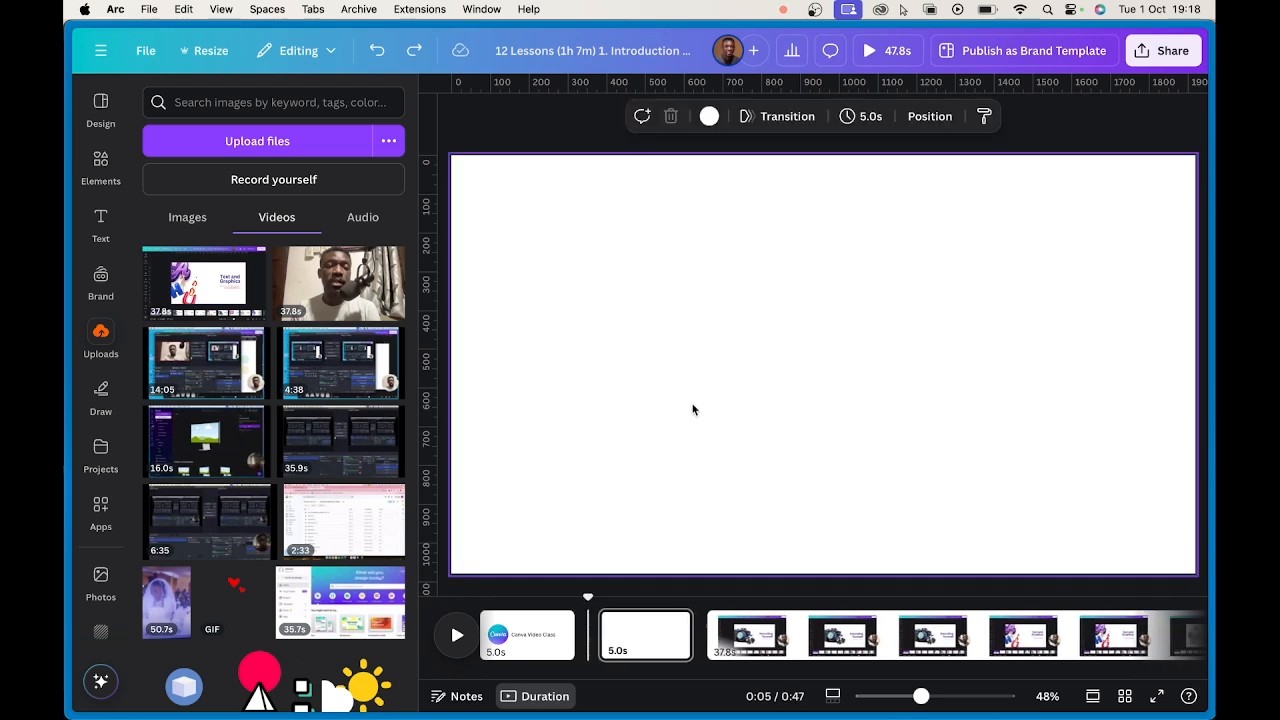
- Add a turquoise rectangle to the blank page and stretch it both ways into a wide bar across the page
key("r")
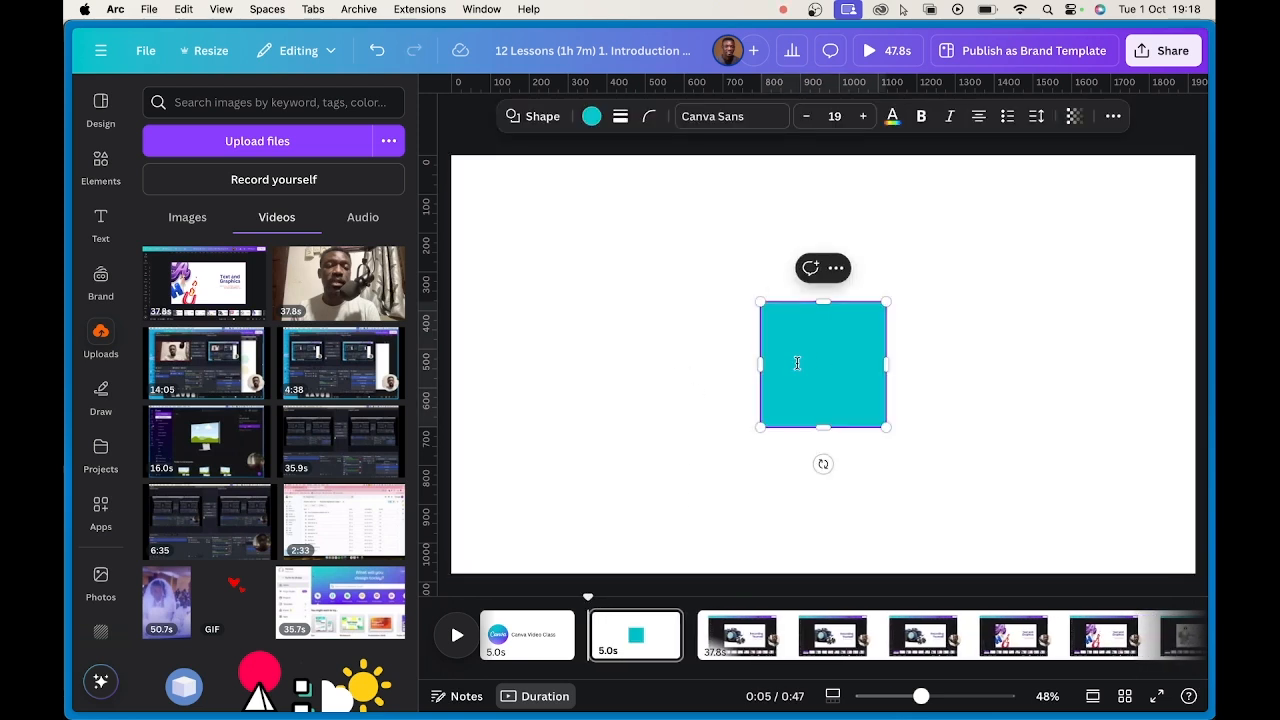
left_click_drag(760, 363, 498, 364)
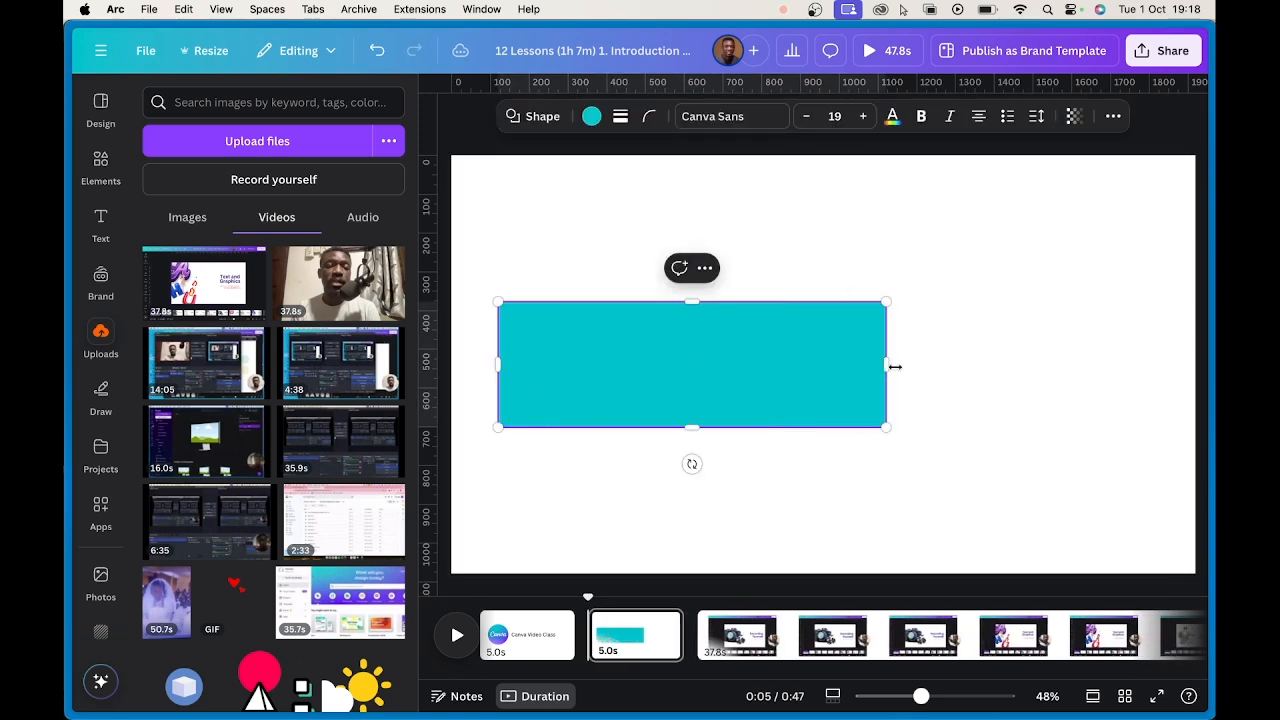
left_click_drag(887, 366, 1128, 366)
left_click(728, 276)
left_click(748, 415)
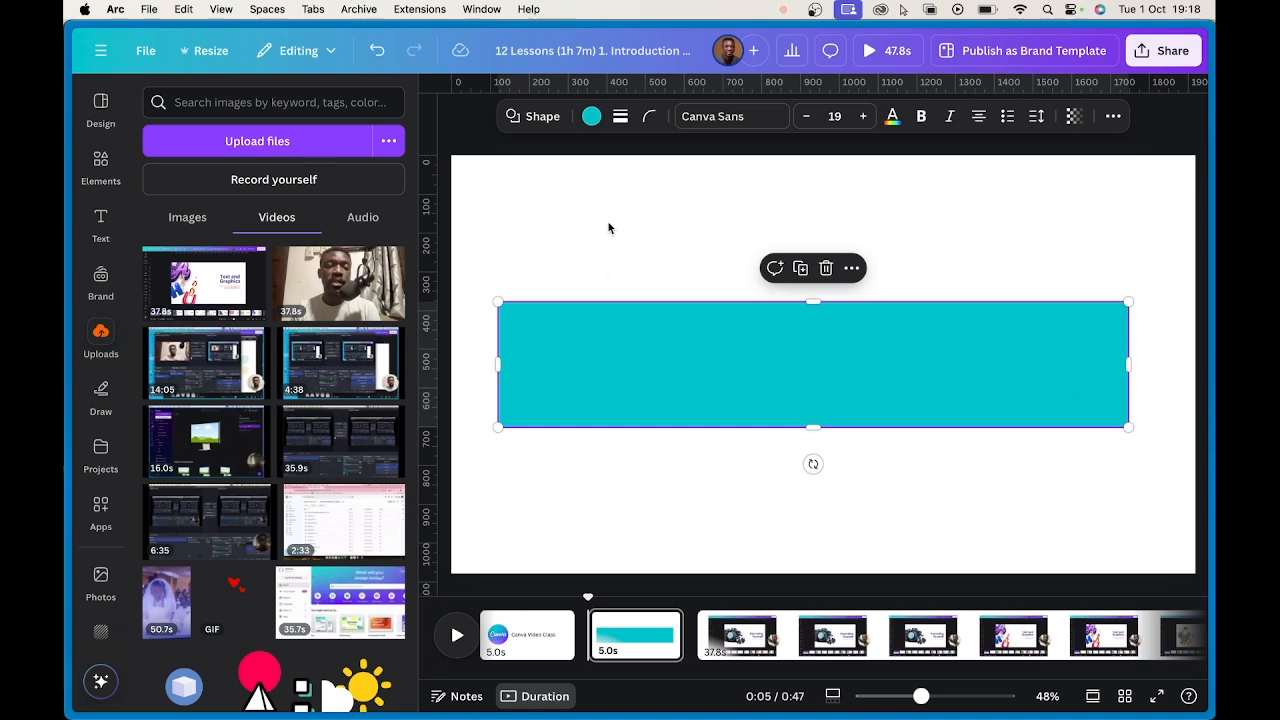
- Add a line, rotate it vertical and place it with two copies across the bar, marking four segments
left_click(613, 255)
key("l")
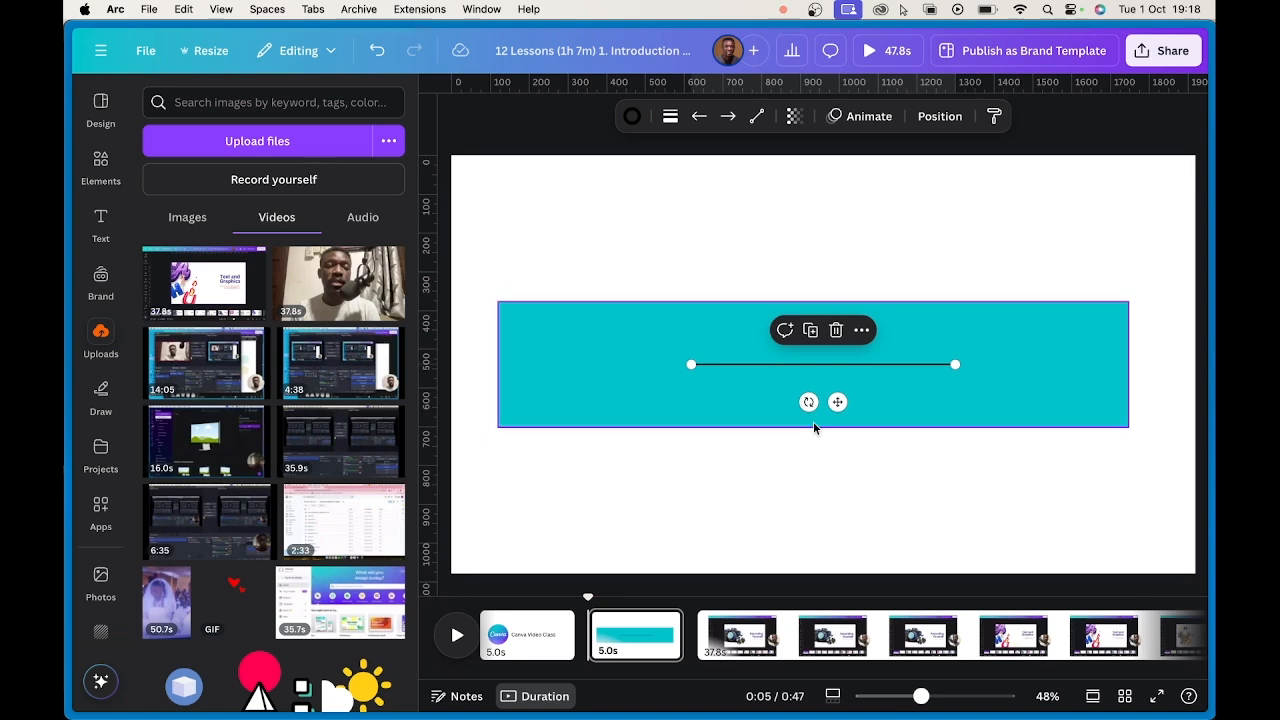
left_click_drag(808, 401, 983, 384)
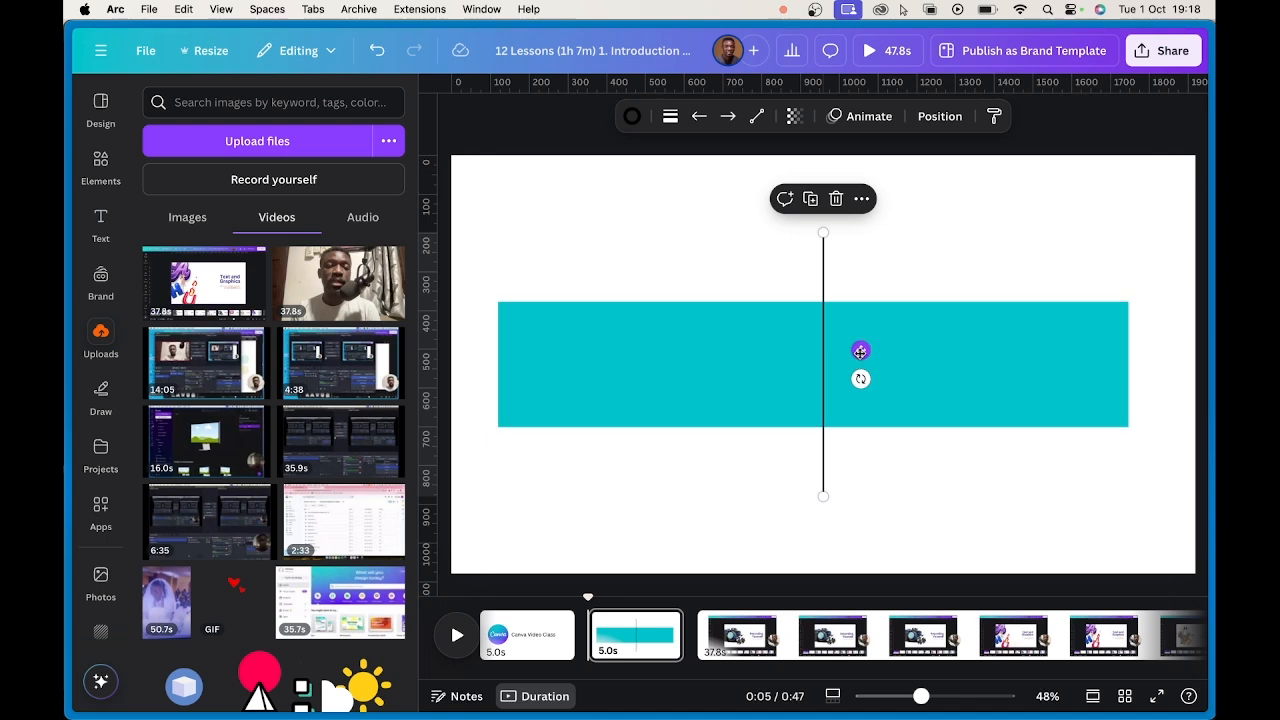
left_click_drag(860, 351, 664, 392)
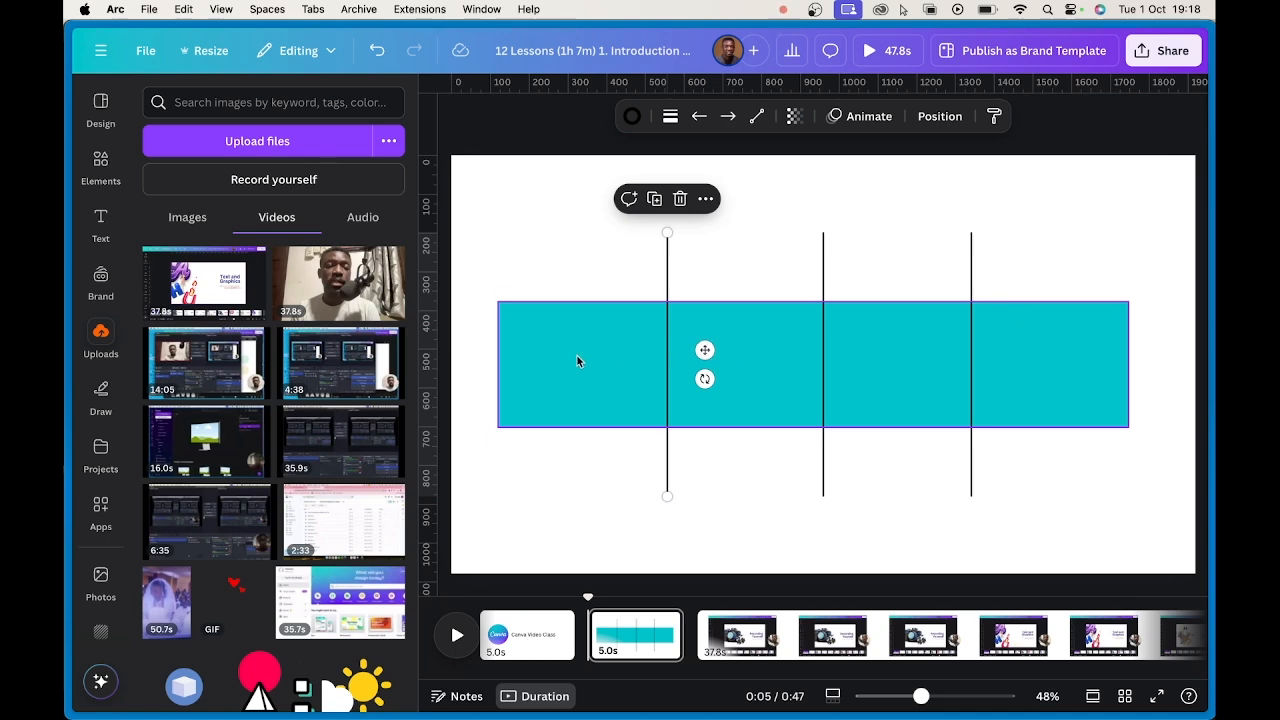
- Shorten the bar to its first segment, copy that block into a row of four, and delete the dividing lines
left_click(1126, 367)
left_click_drag(1127, 364, 665, 381)
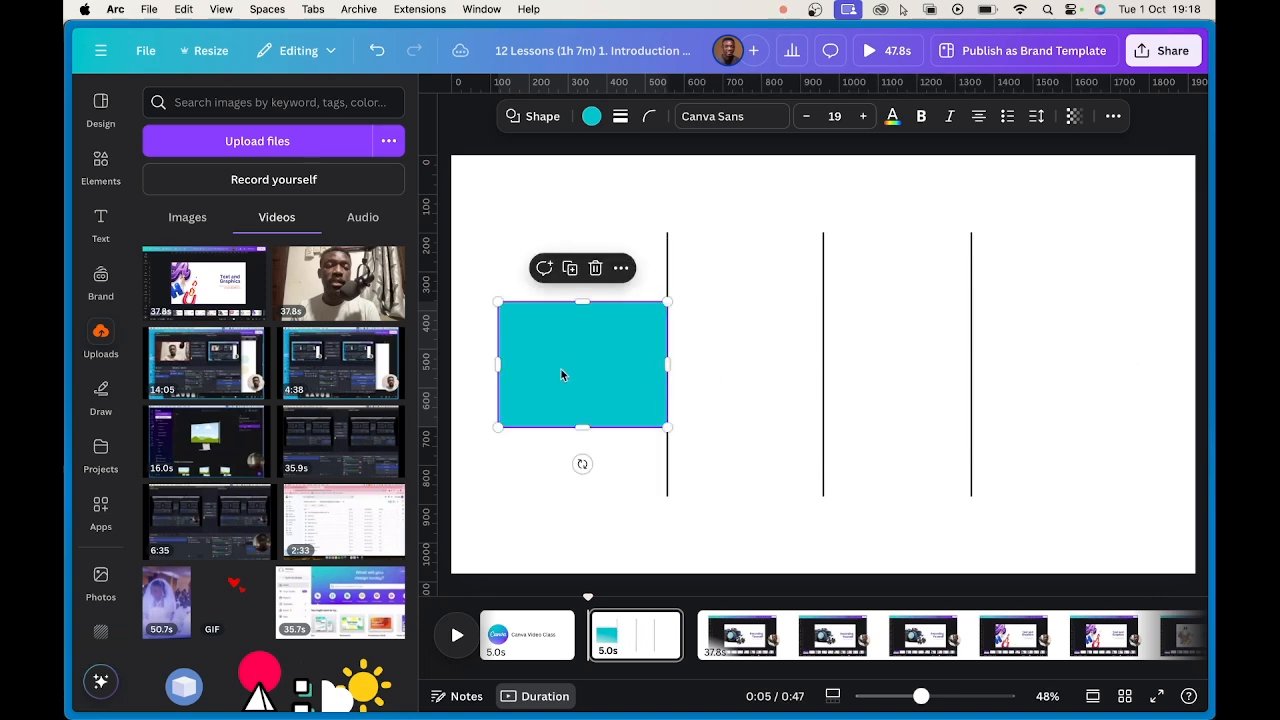
left_click_drag(523, 363, 1066, 366)
key("alt")
left_click_drag(1014, 230, 617, 249)
key("Delete")
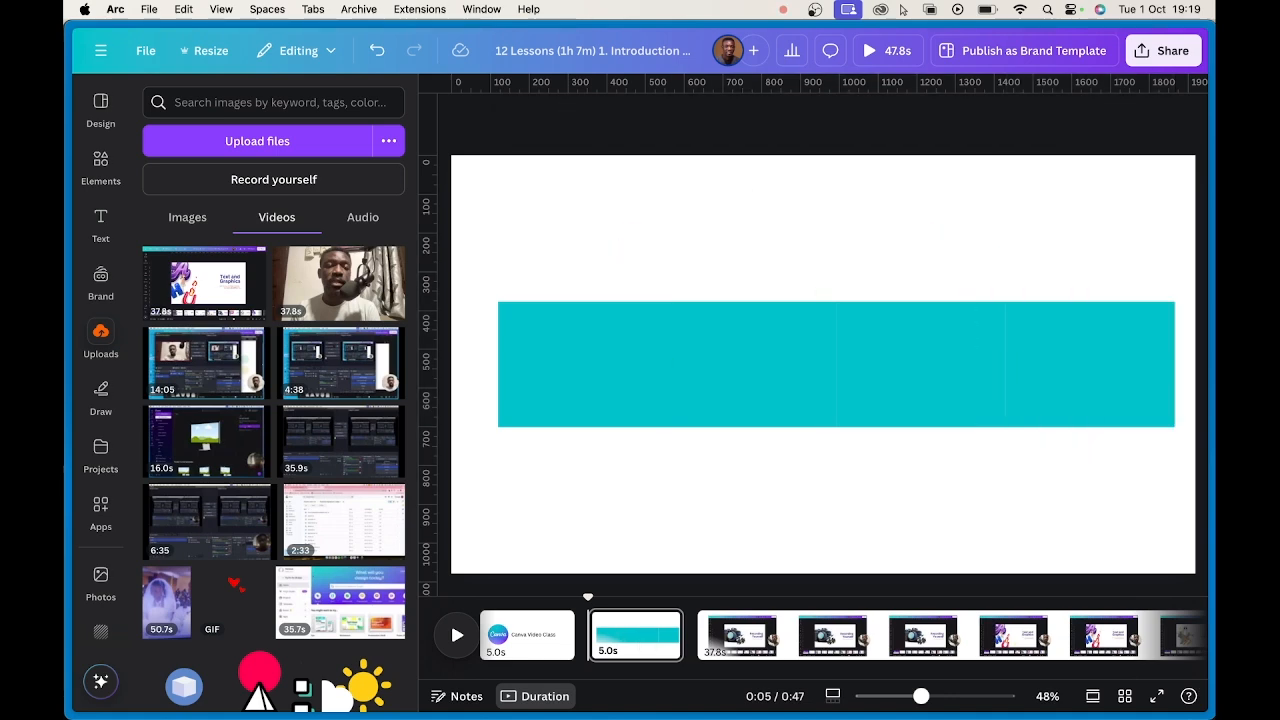
- Delete the second and third blocks and move the last block against the first one
left_click(685, 336)
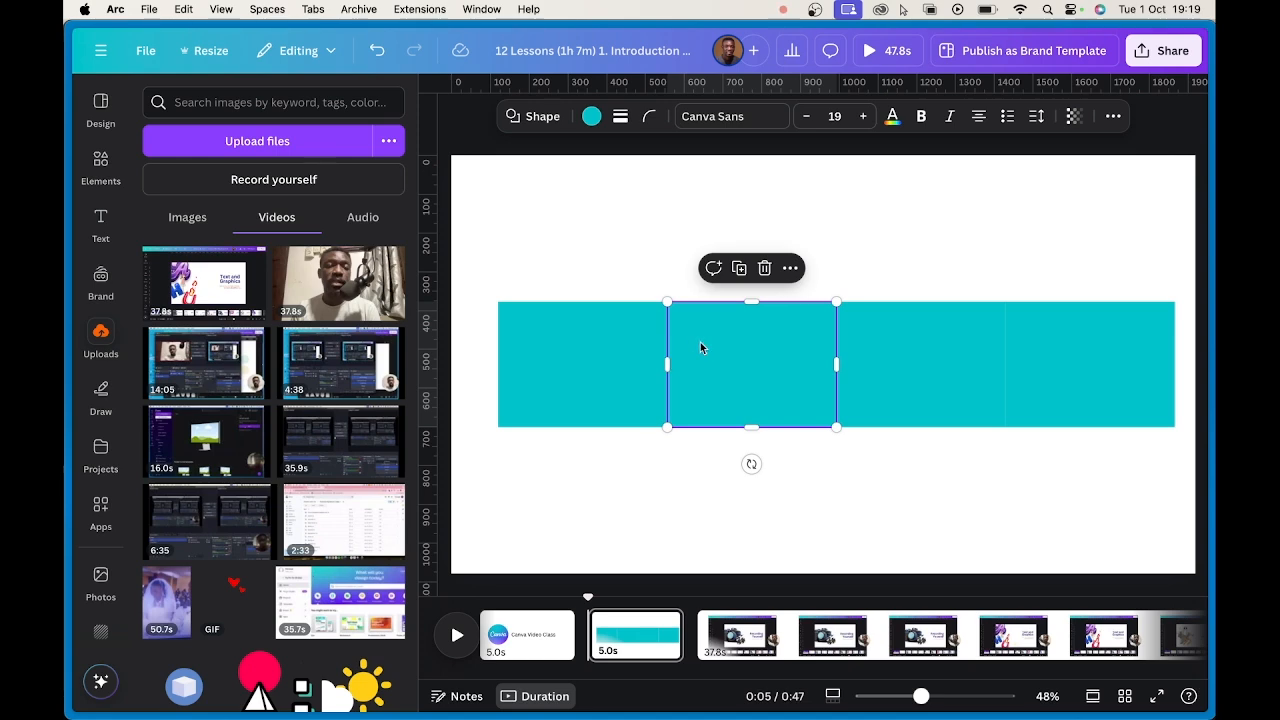
key("Delete")
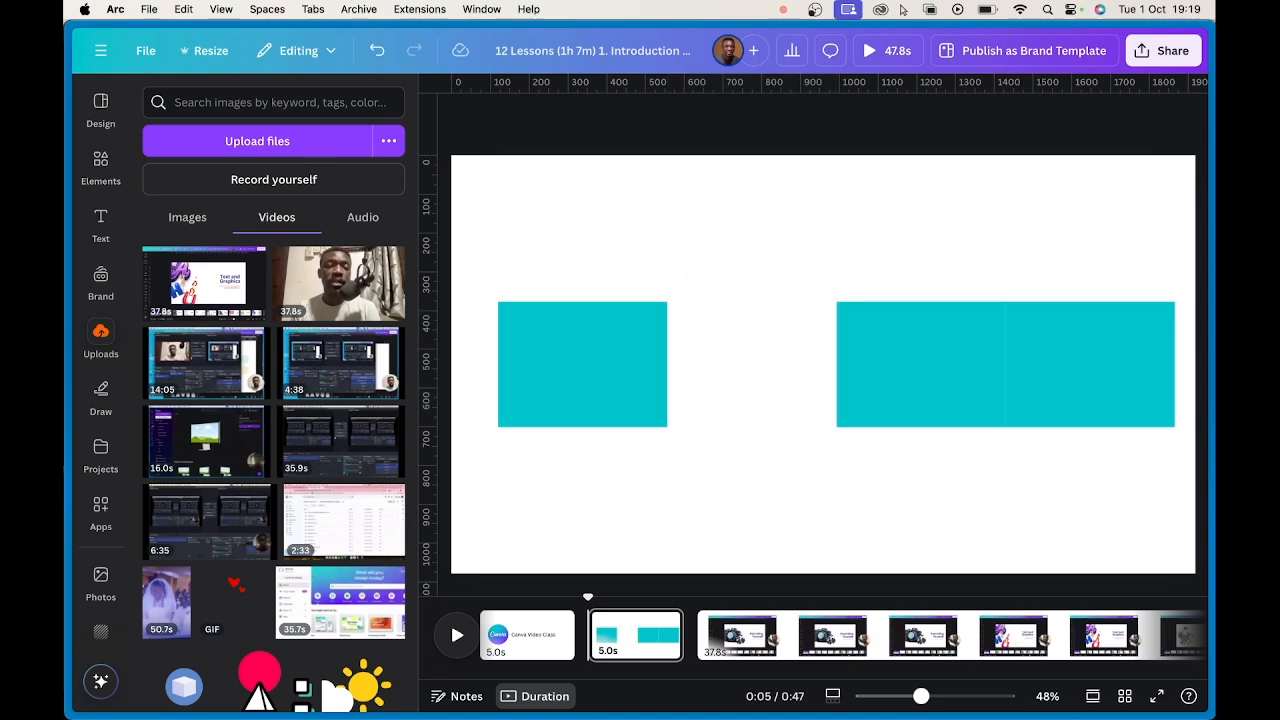
left_click(905, 338)
key("Delete")
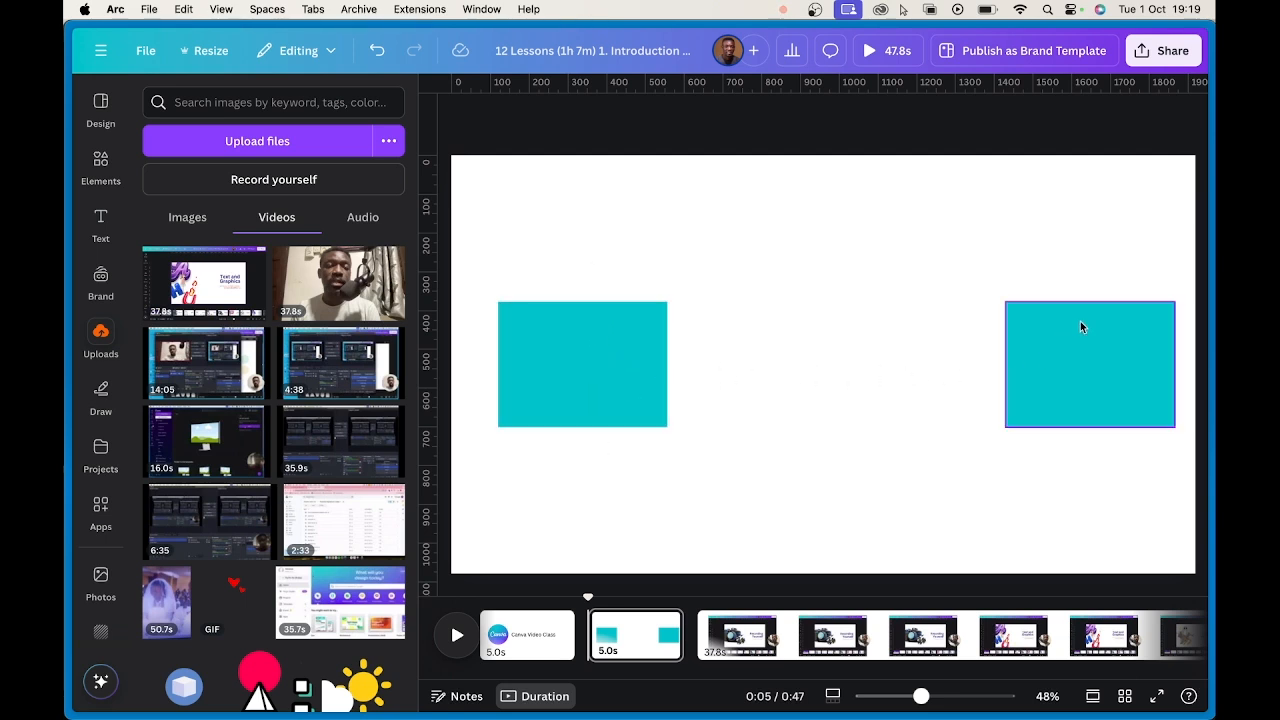
left_click_drag(1094, 357, 757, 352)
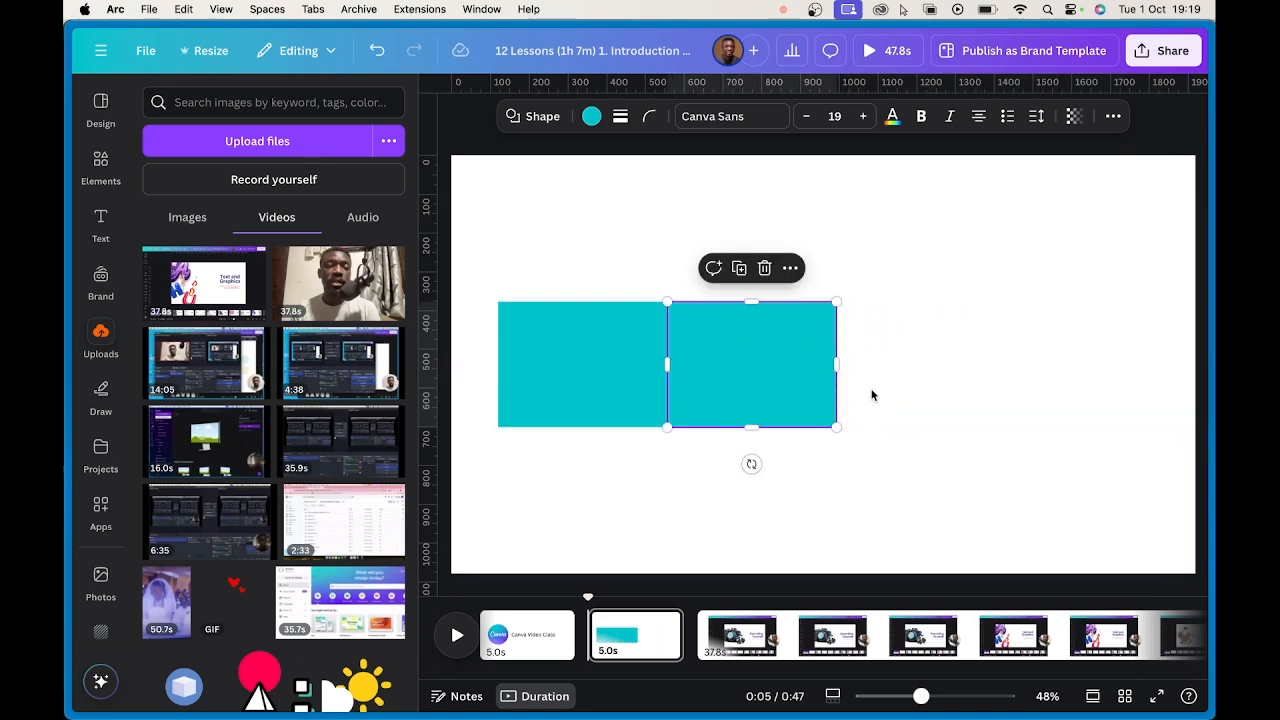
- Delete the page holding the two turquoise illustration blocks from the video timeline
left_click(908, 362)
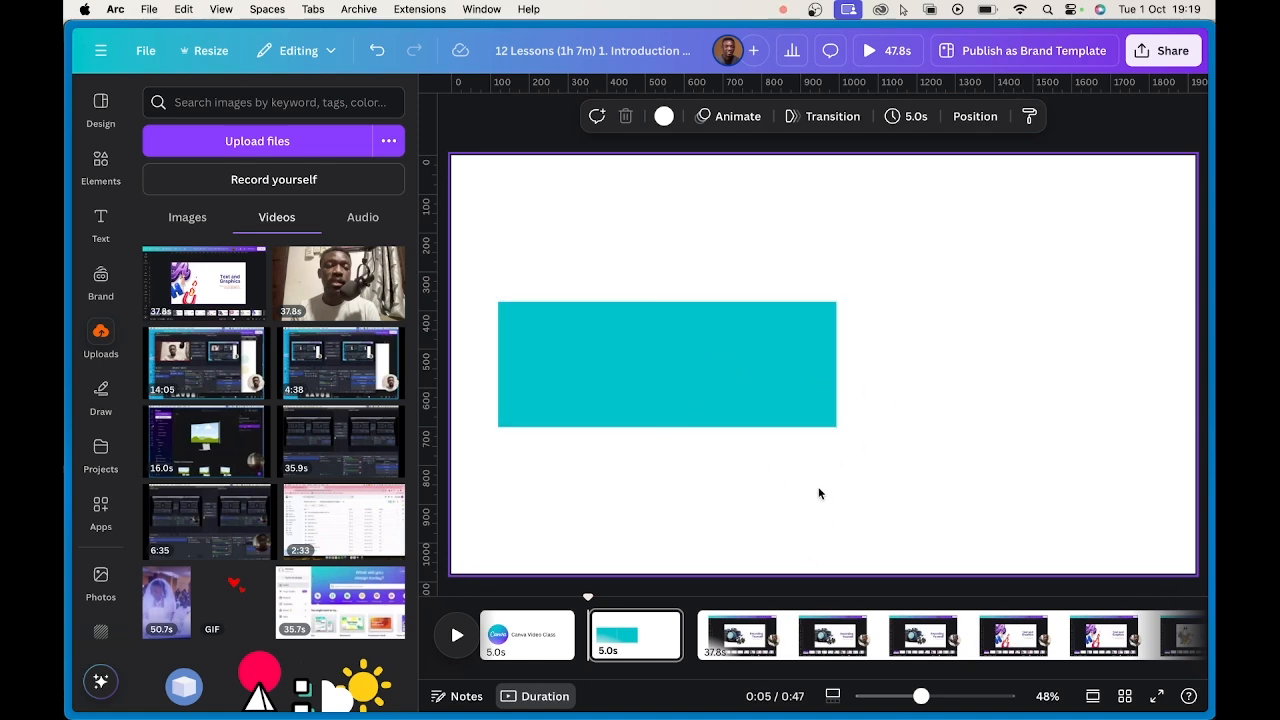
key("super+a")
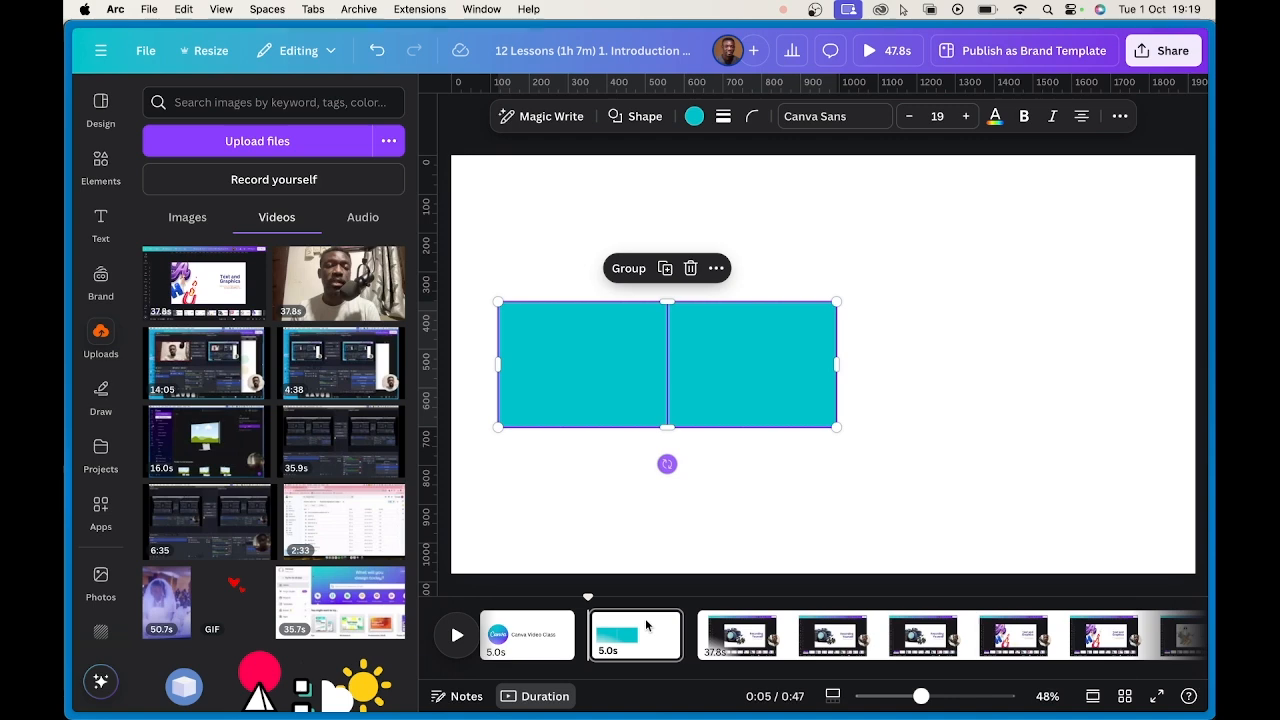
right_click(646, 625)
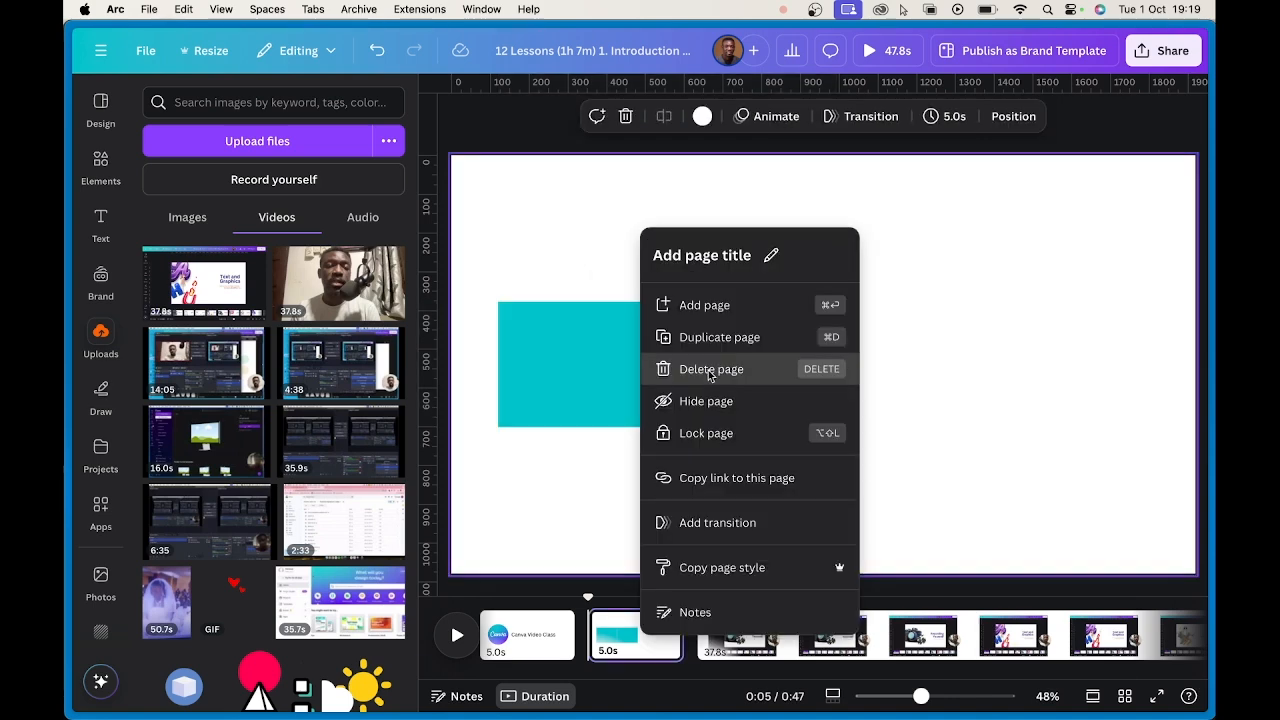
left_click(710, 369)
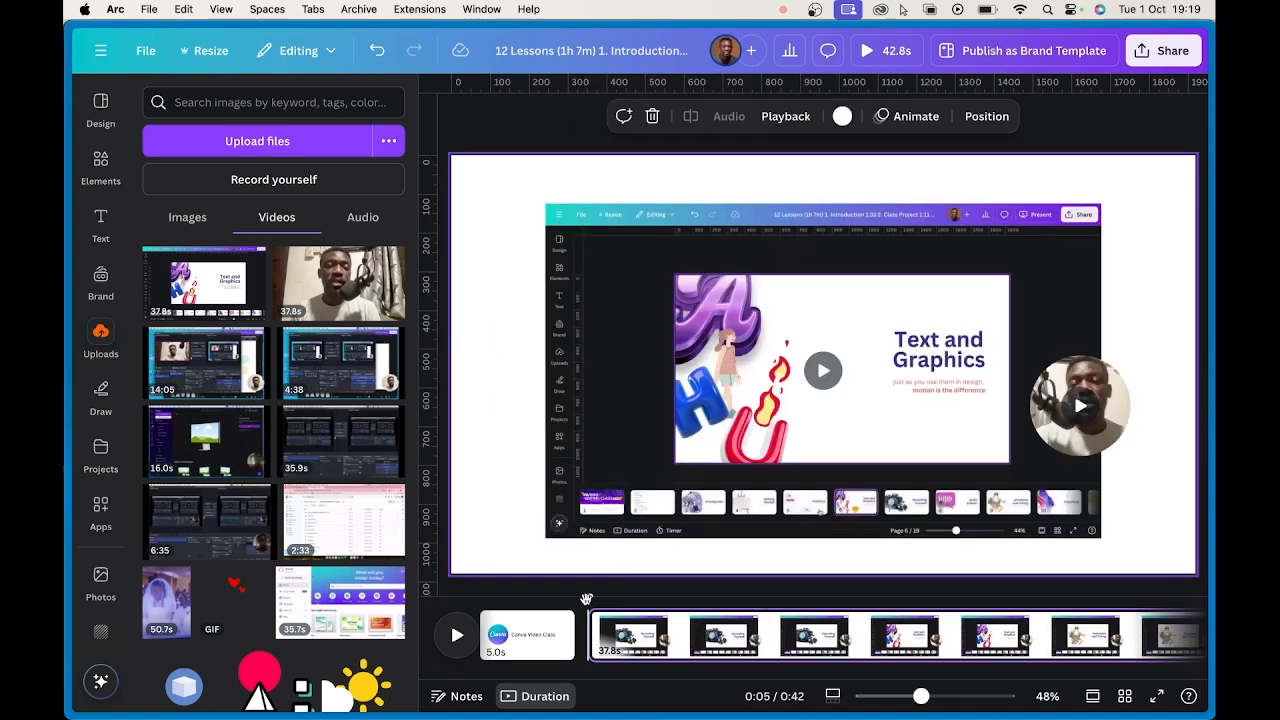
- Move the playhead to 0:11 on the recording page, split the page there, and undo the split
left_click_drag(589, 599, 708, 604)
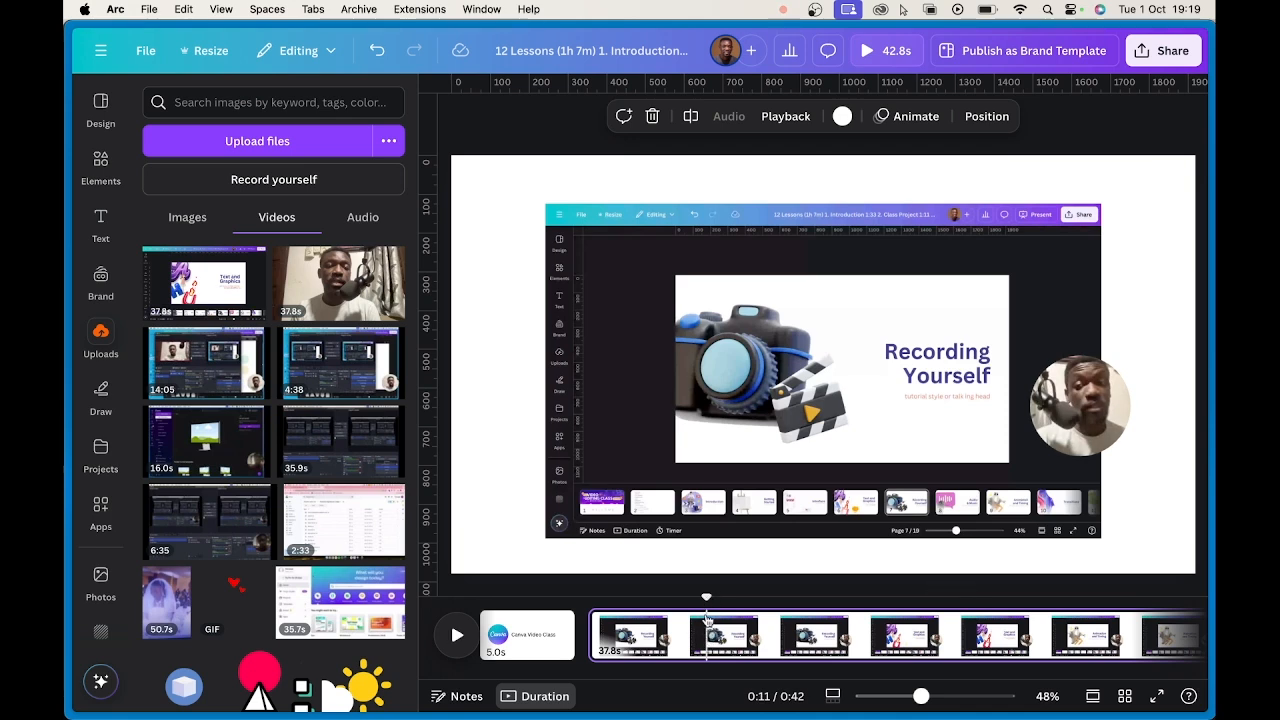
right_click(707, 633)
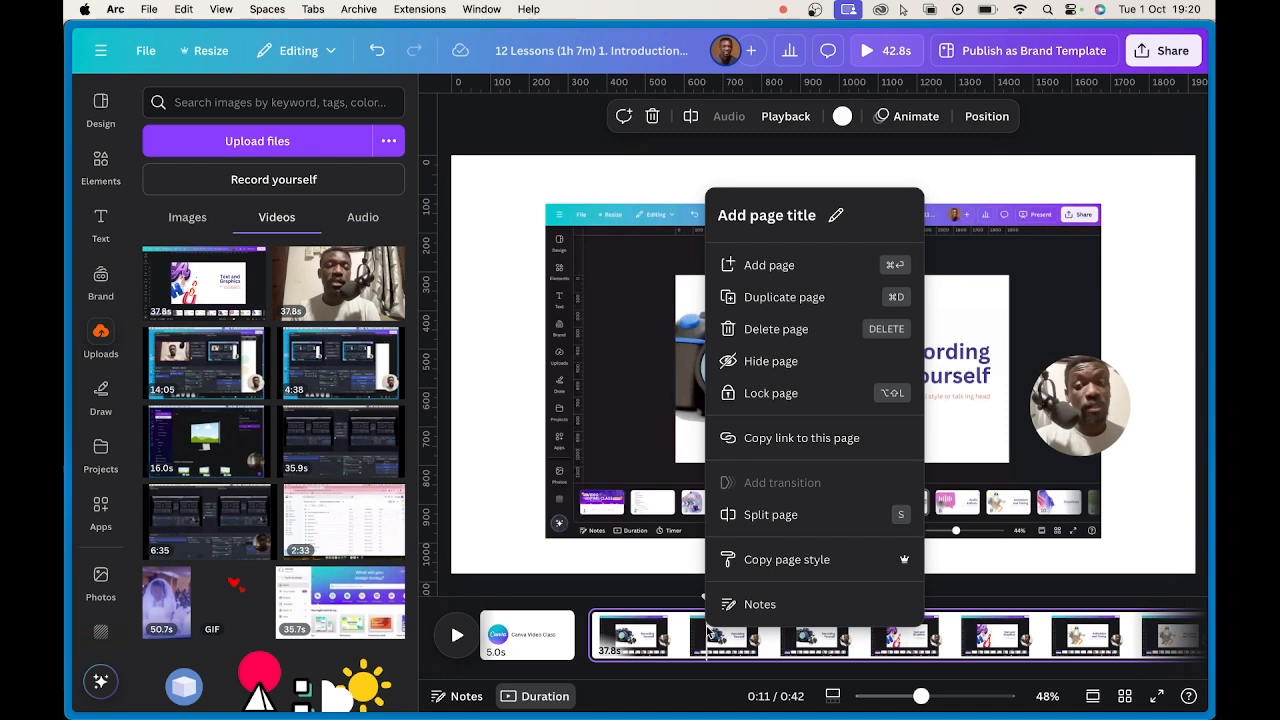
left_click(771, 522)
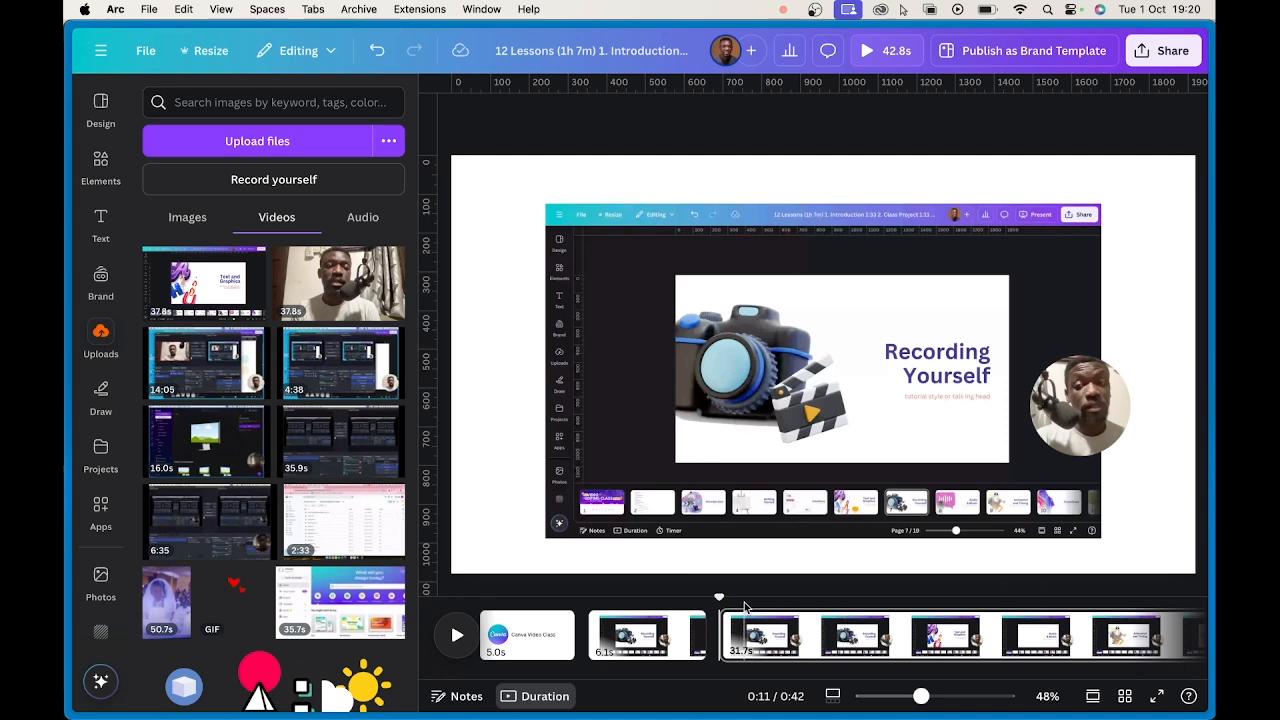
key("super+z")
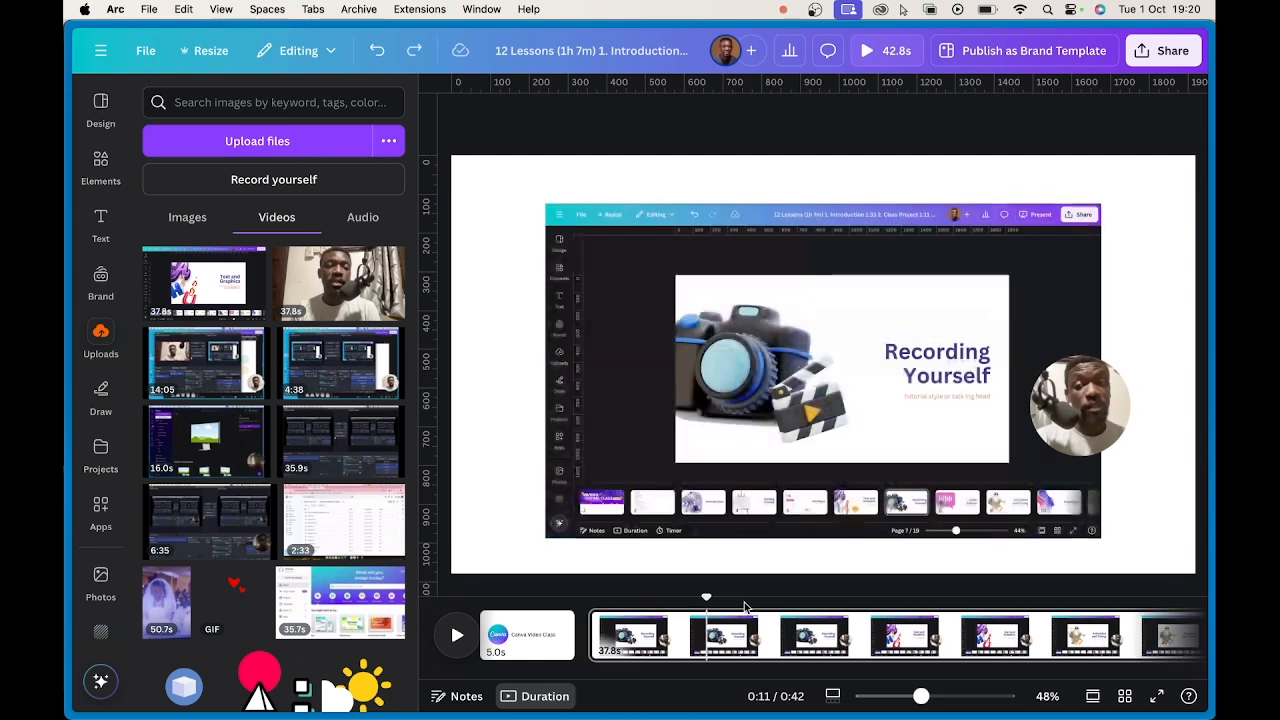
- Select the screen recording, try to open its edit options, and reload the site with the warning accepted
left_click(773, 390)
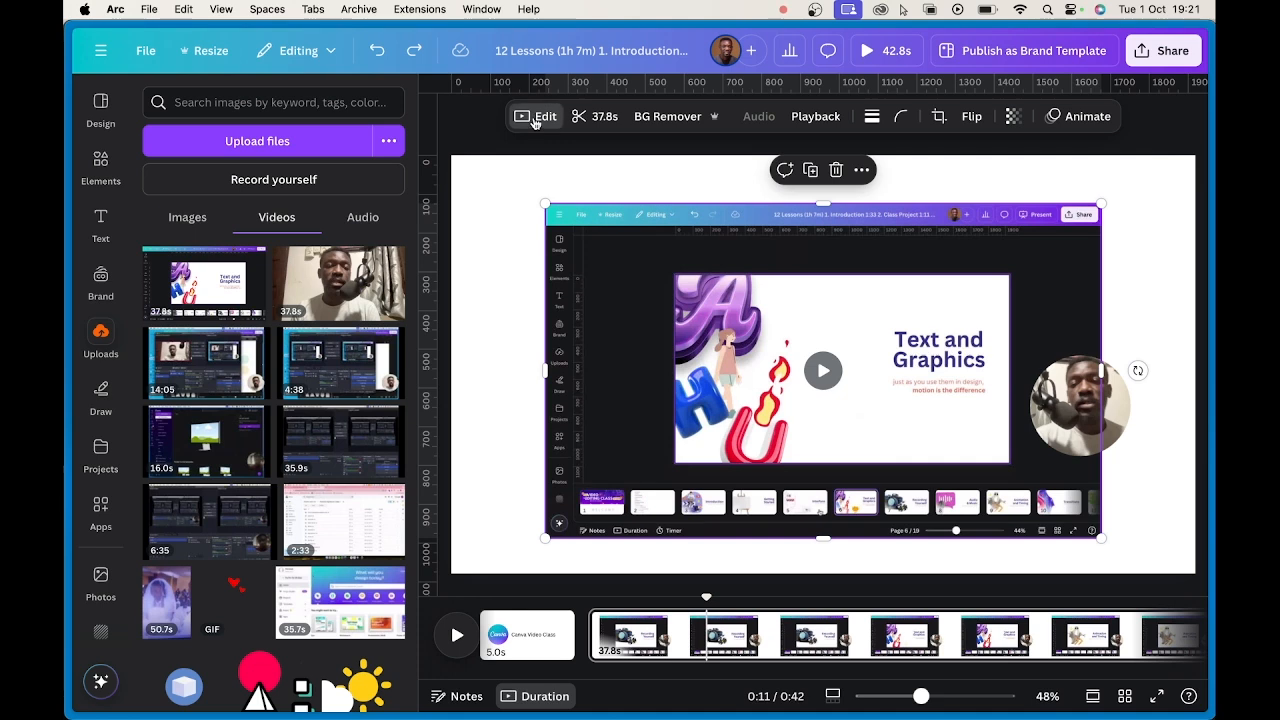
left_click(514, 261)
left_click(640, 286)
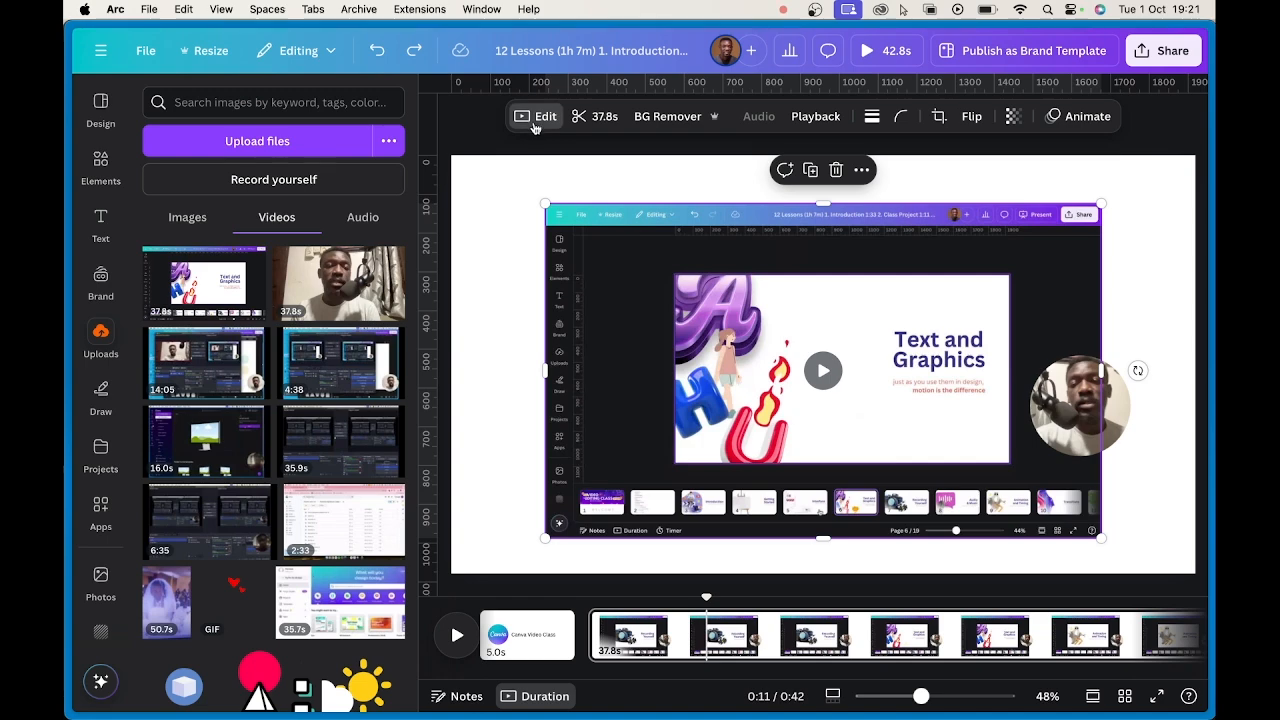
left_click(507, 256)
left_click(577, 245)
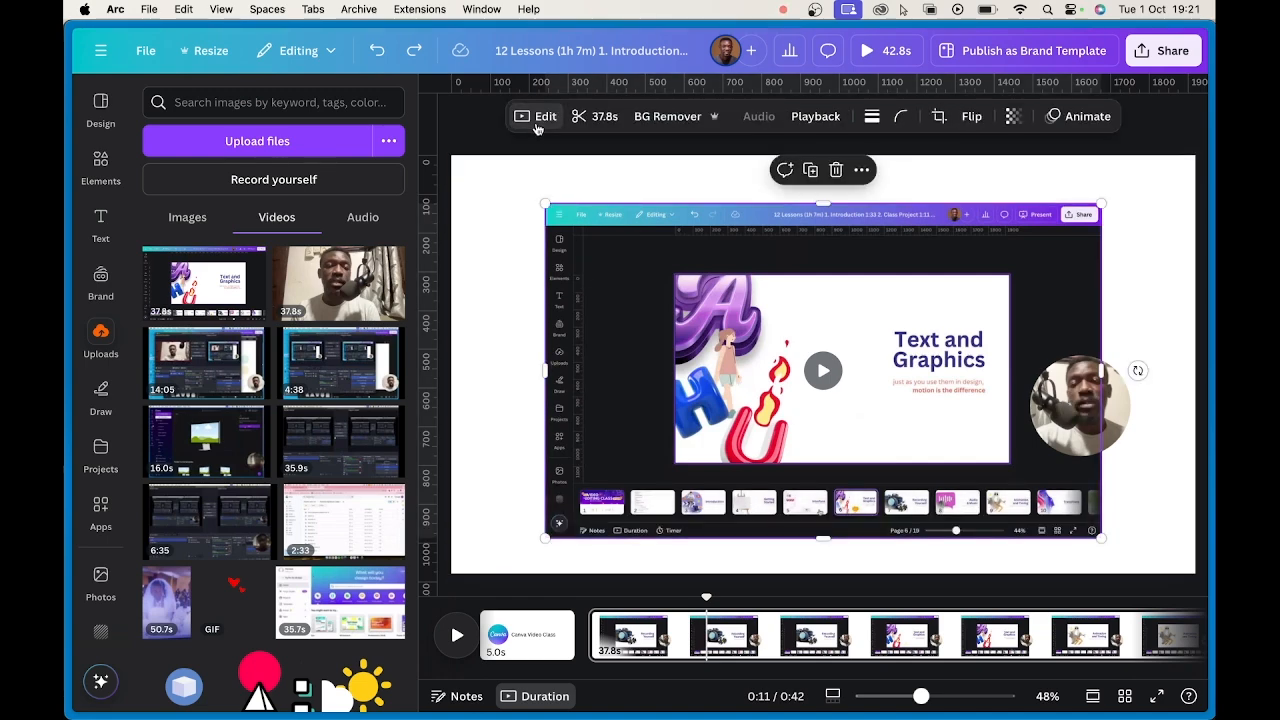
key("super+r")
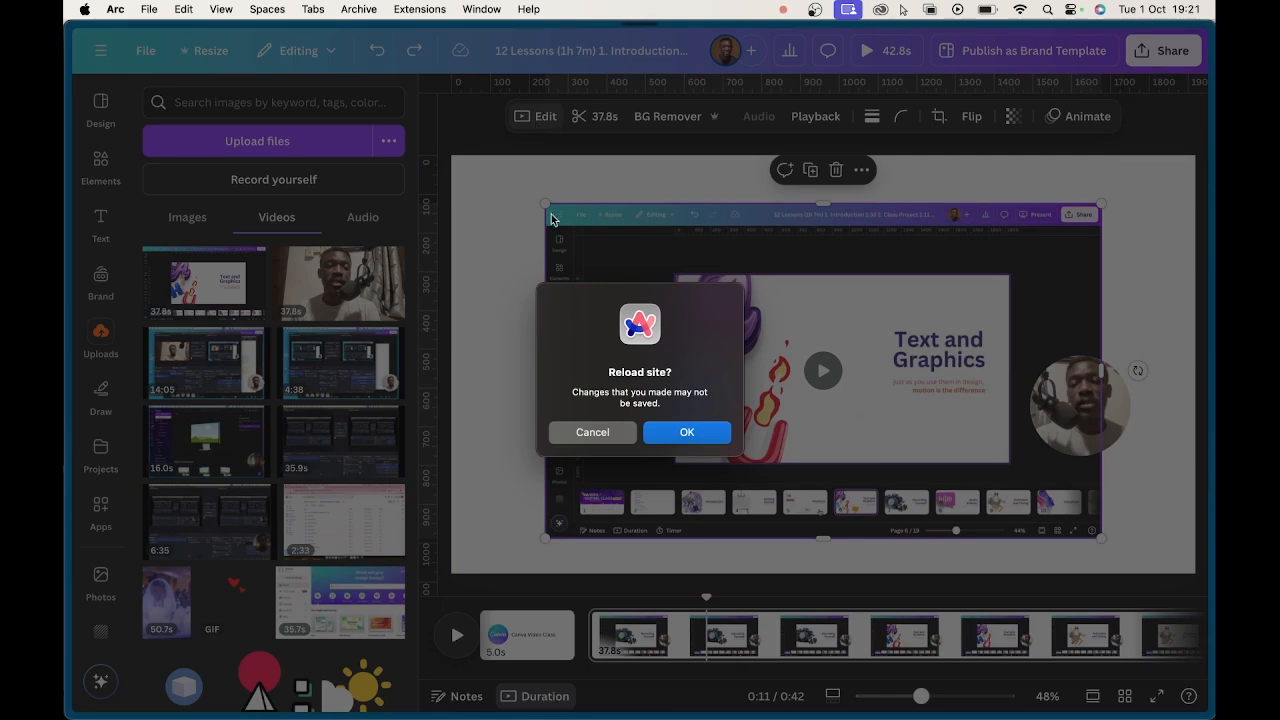
left_click(676, 432)
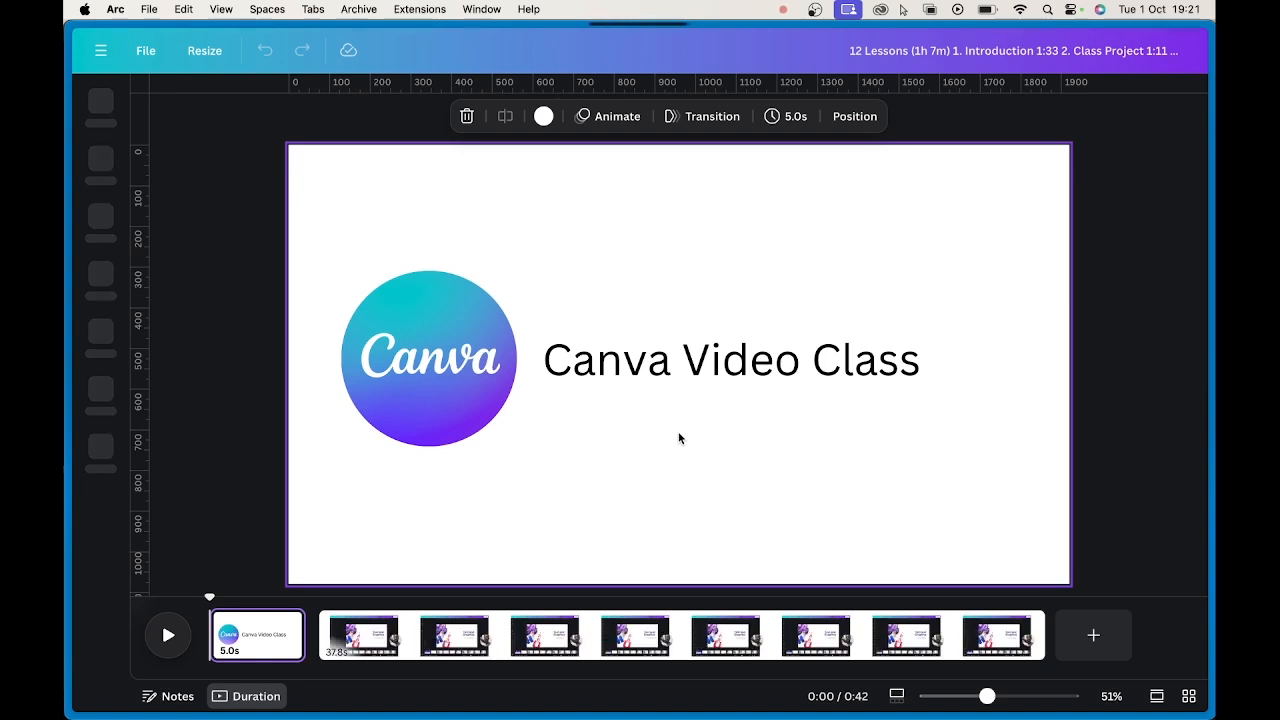
- Open the adjustment settings of the screen recording on the second page, look through them, and set its tint to 67
left_click(421, 643)
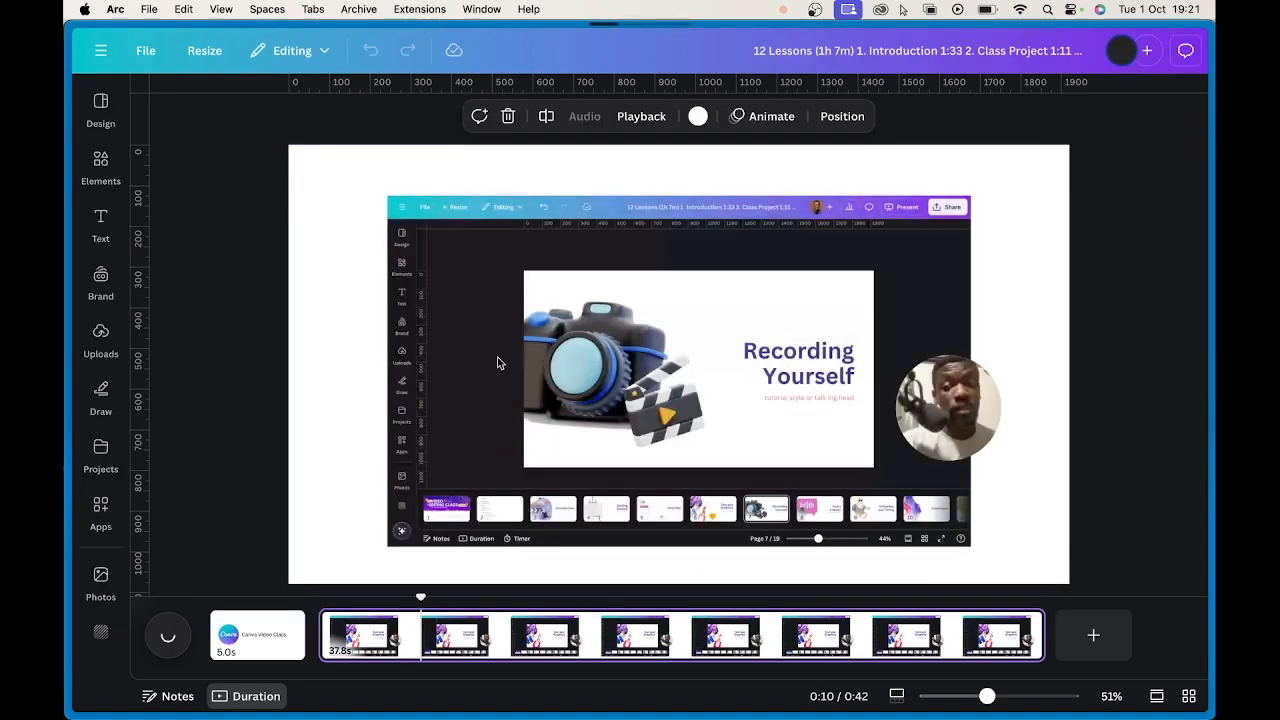
left_click(480, 380)
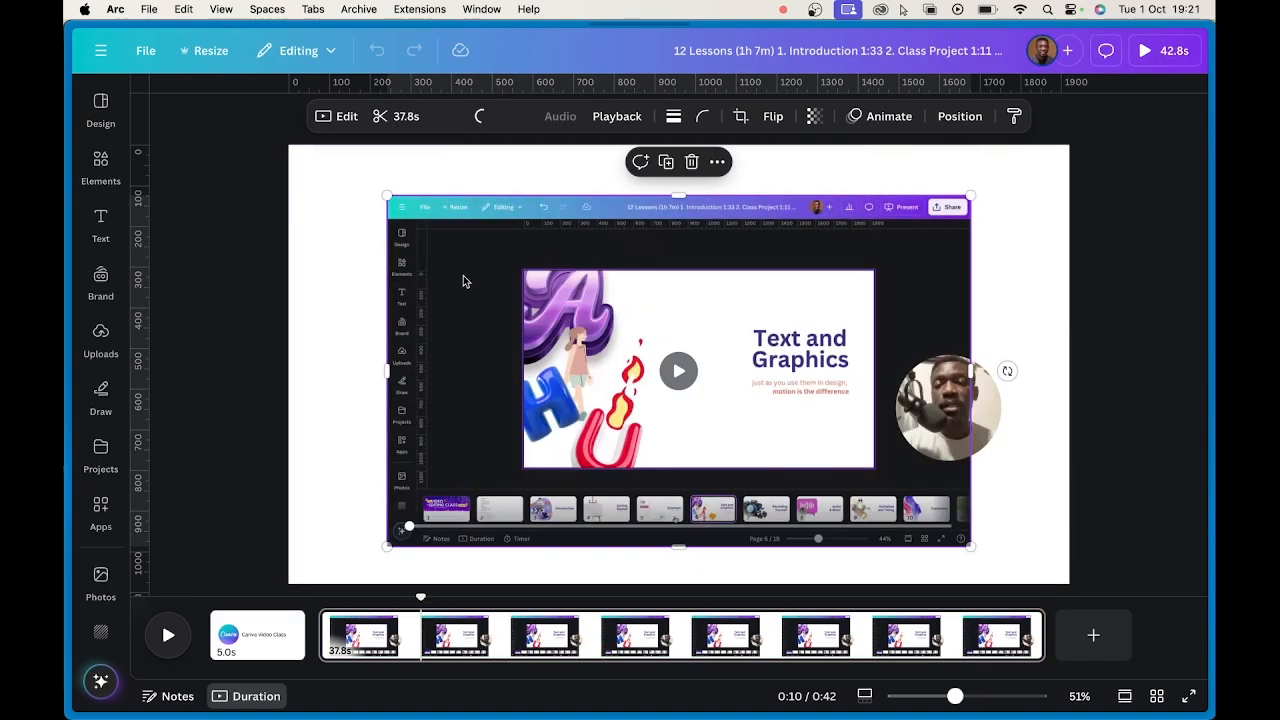
left_click(342, 116)
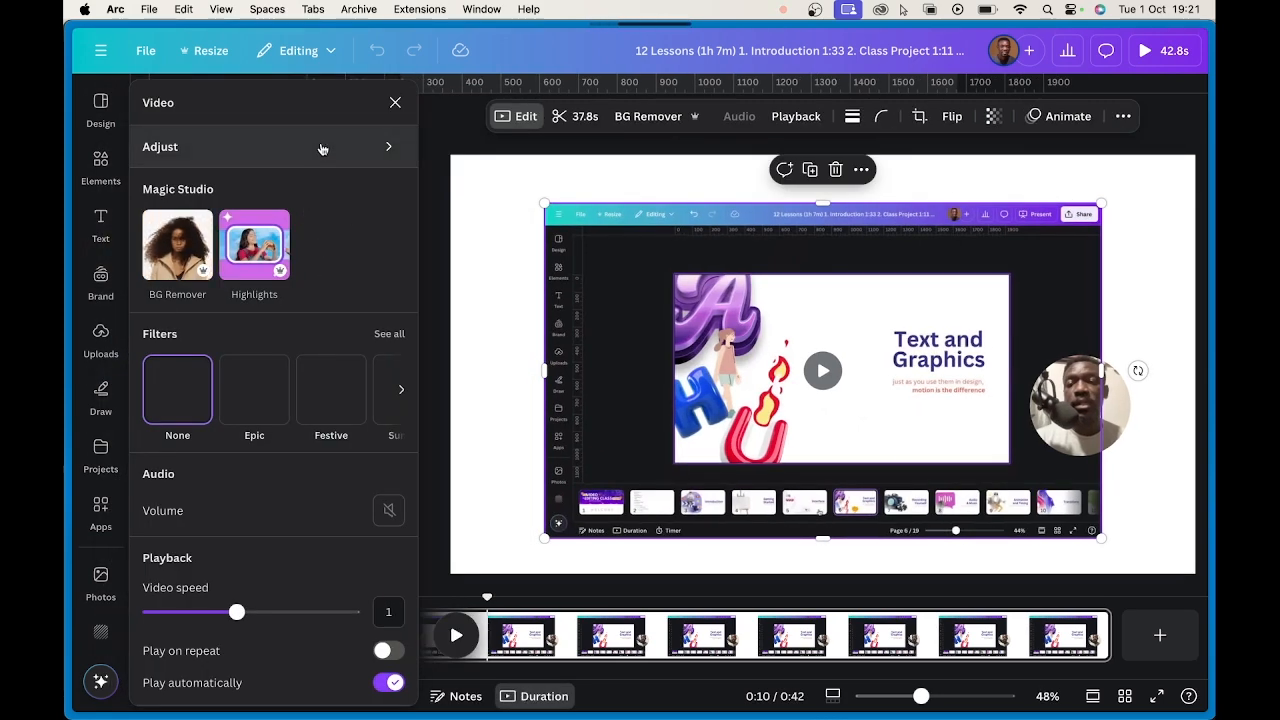
left_click(320, 146)
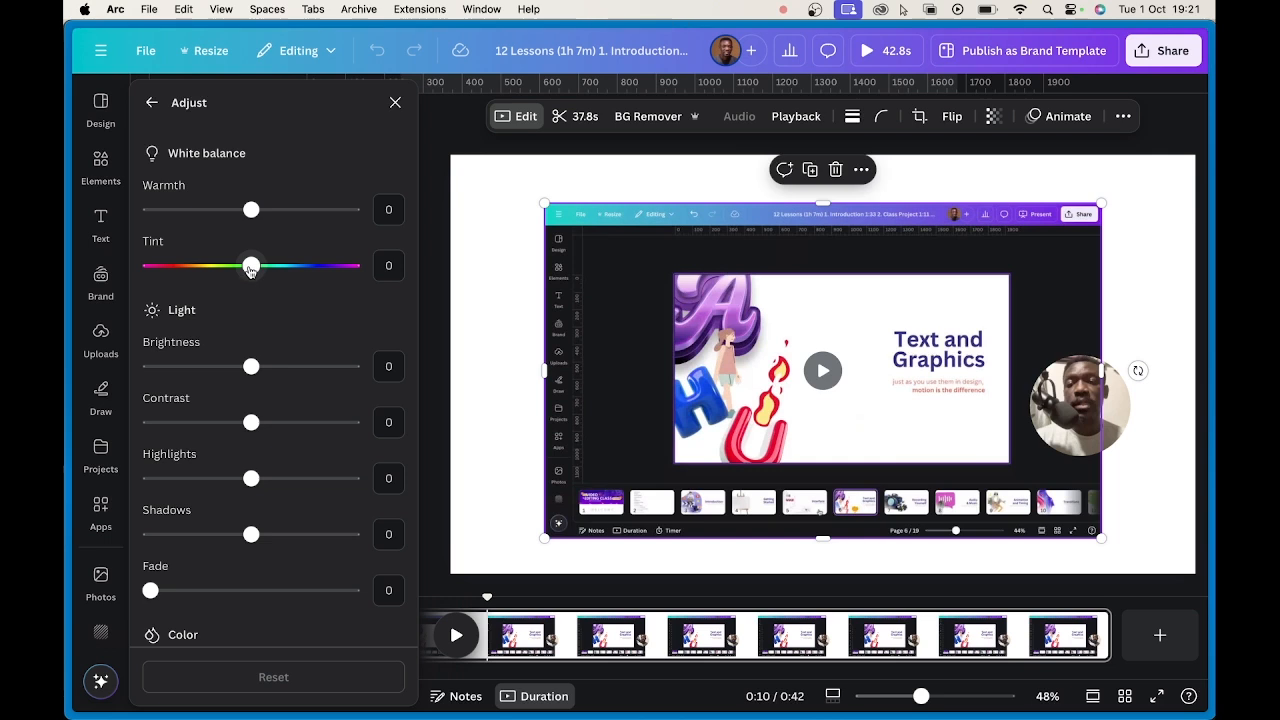
scroll(268, 461, "down", 5)
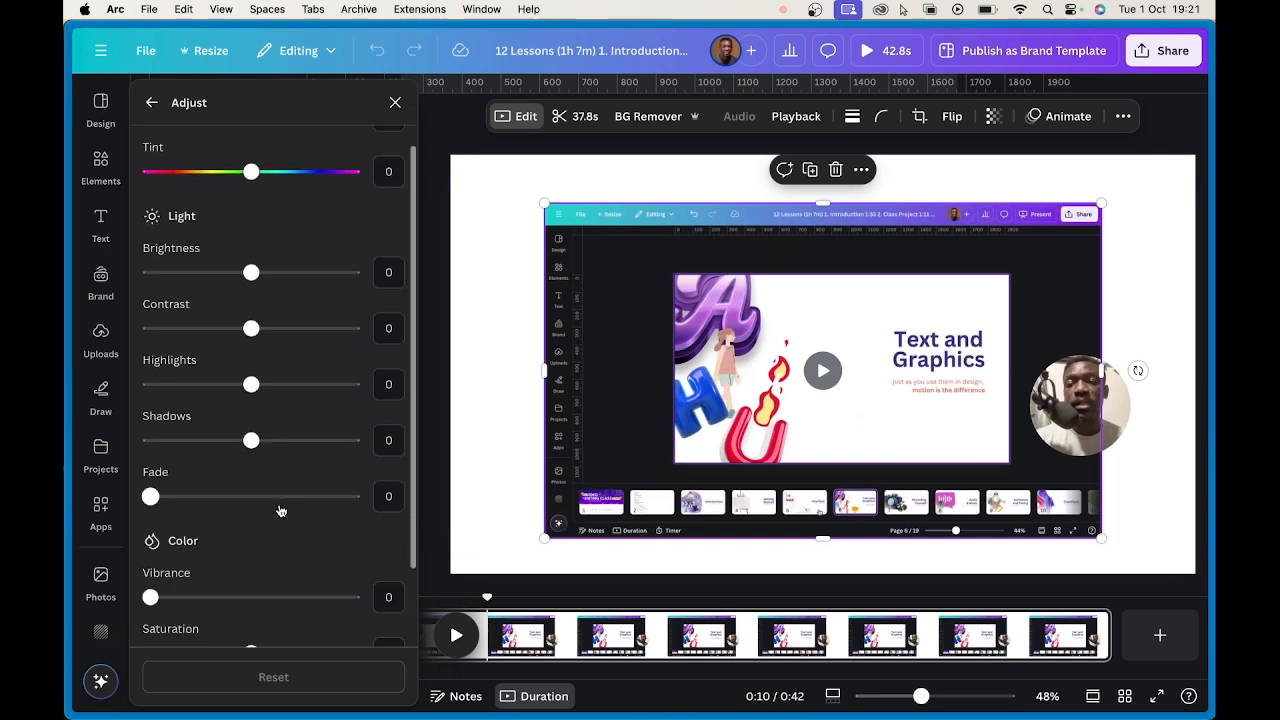
scroll(270, 575, "down", 1)
scroll(280, 560, "up", 5)
scroll(320, 398, "up", 1)
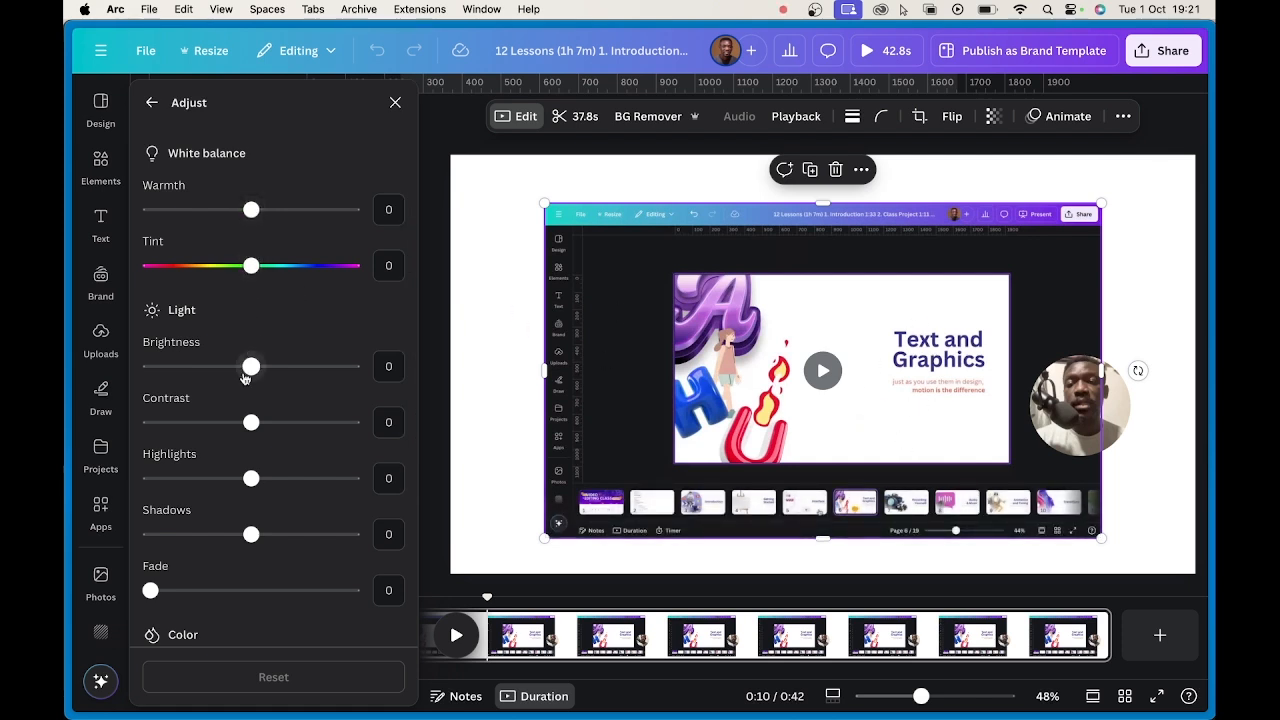
mouse_move(251, 368)
left_mouse_down()
mouse_move(320, 367)
mouse_move(251, 367)
left_mouse_up()
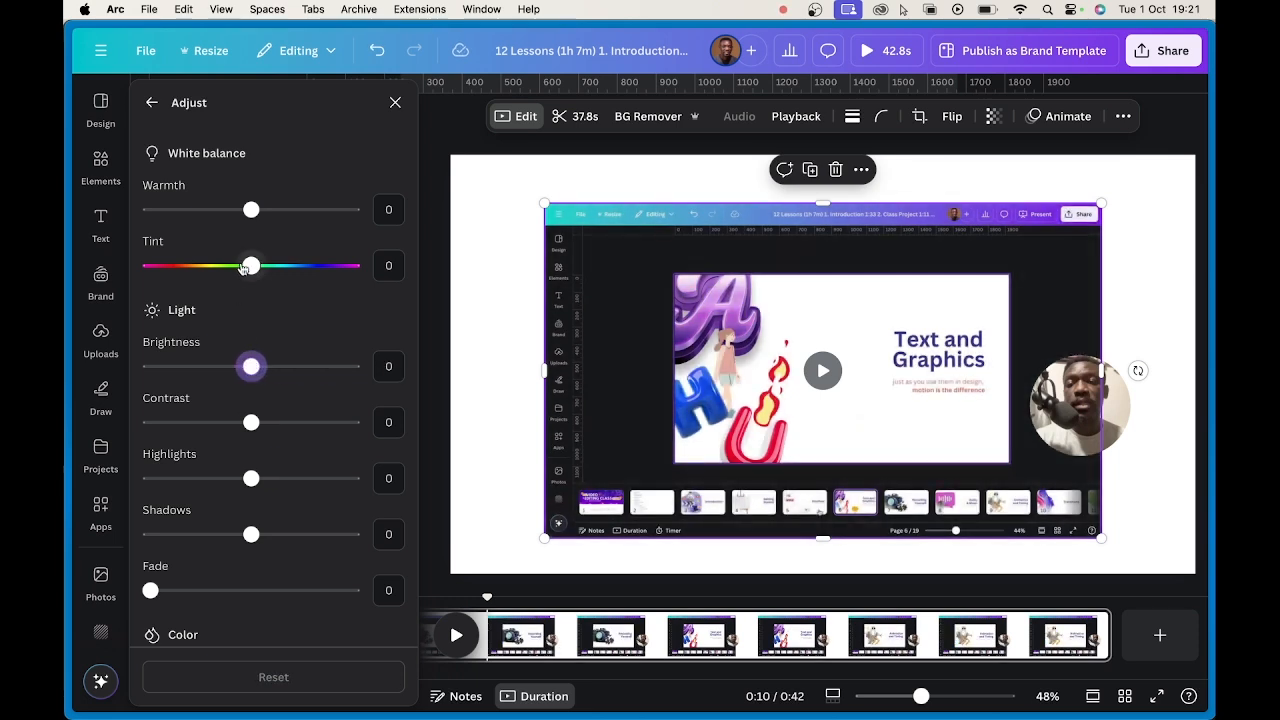
left_click_drag(251, 265, 320, 272)
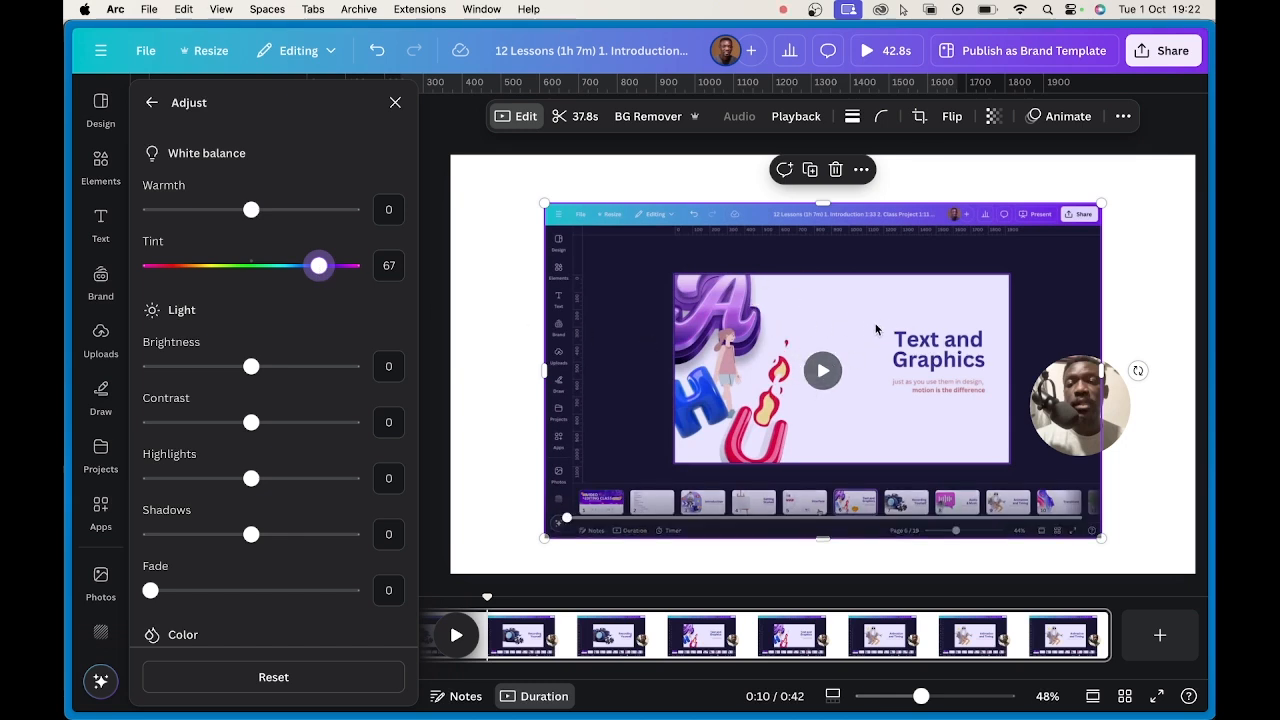
- Adjust the circular webcam clip to tint -97, brightness 15, contrast 42, highlights 27 and shadows -61, and close the settings
left_click(1065, 428)
left_click(251, 266)
left_click_drag(249, 268, 155, 294)
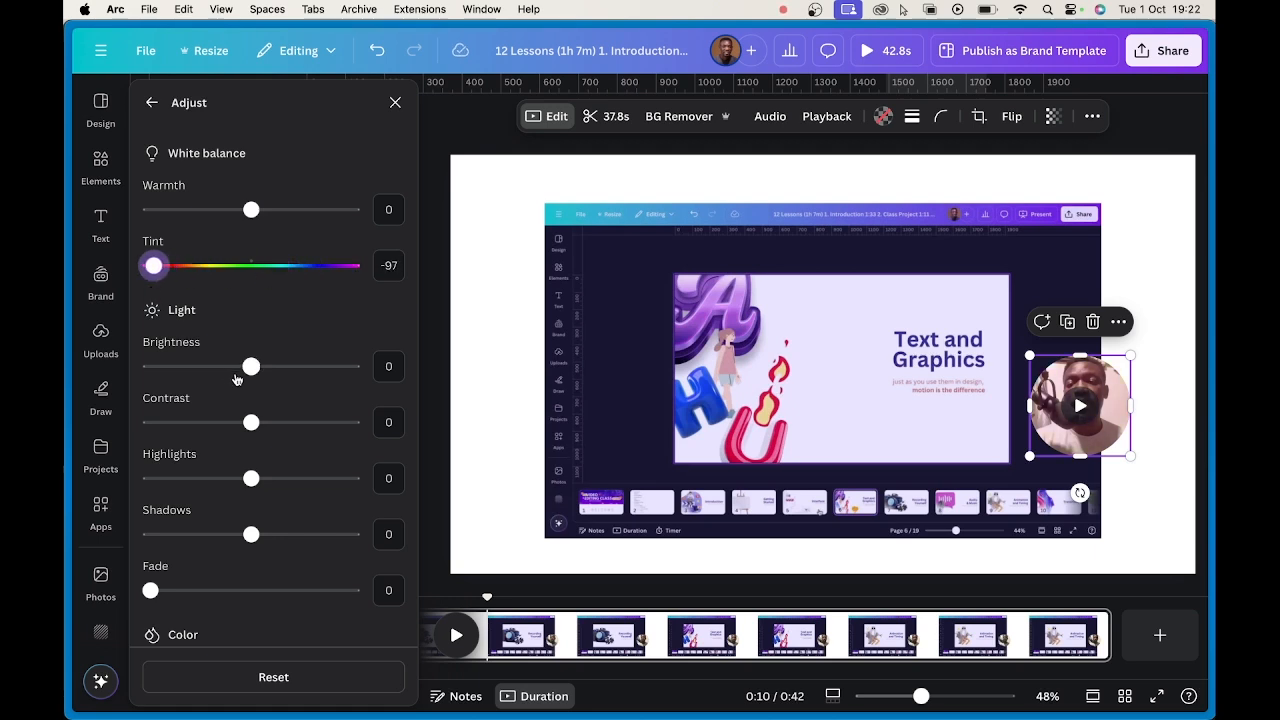
mouse_move(251, 367)
left_mouse_down()
mouse_move(291, 368)
mouse_move(217, 368)
mouse_move(266, 370)
left_mouse_up()
left_click_drag(251, 422, 293, 422)
left_click_drag(251, 483, 279, 478)
left_click_drag(251, 534, 190, 534)
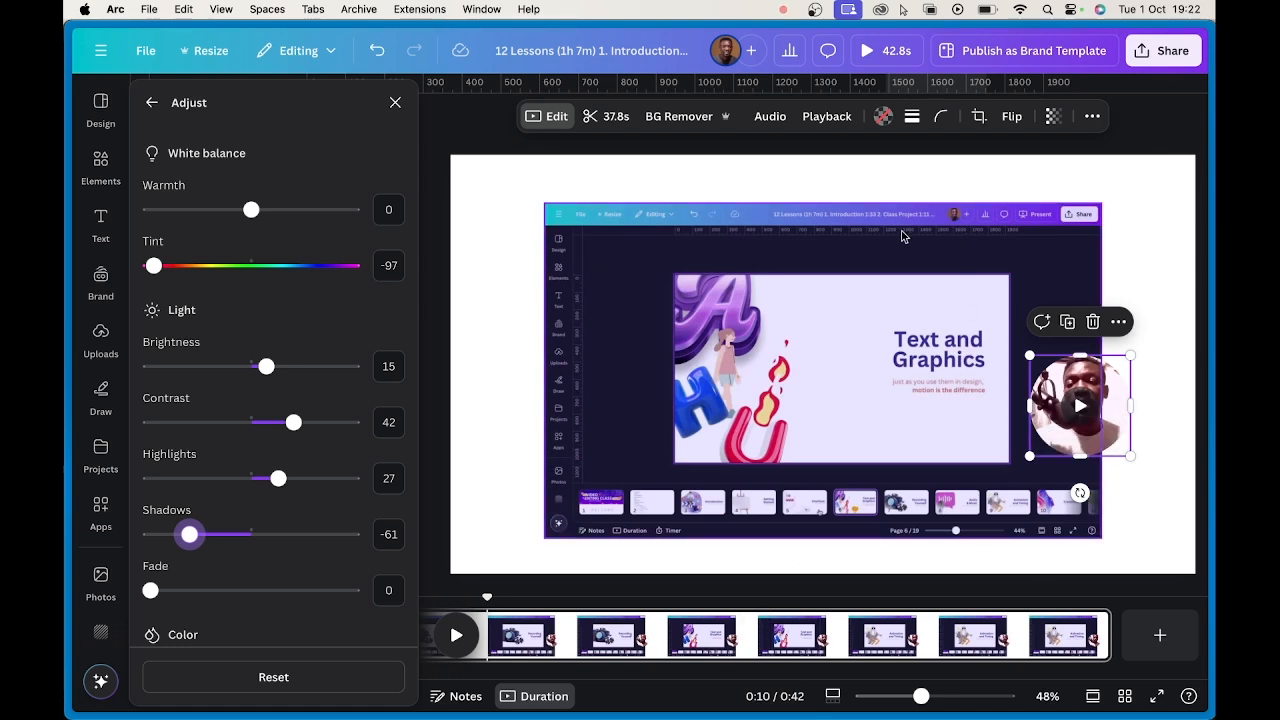
left_click(529, 206)
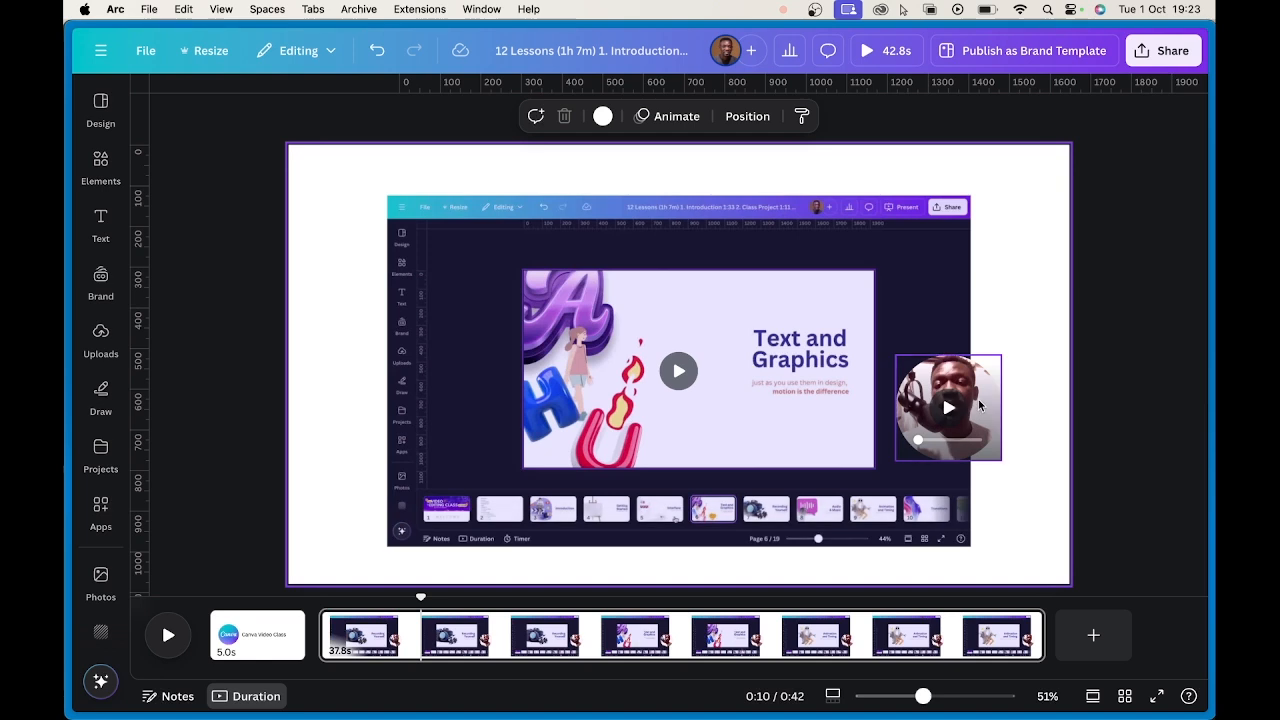
- Split the recording page at 0:10 on the timeline
left_click(972, 405)
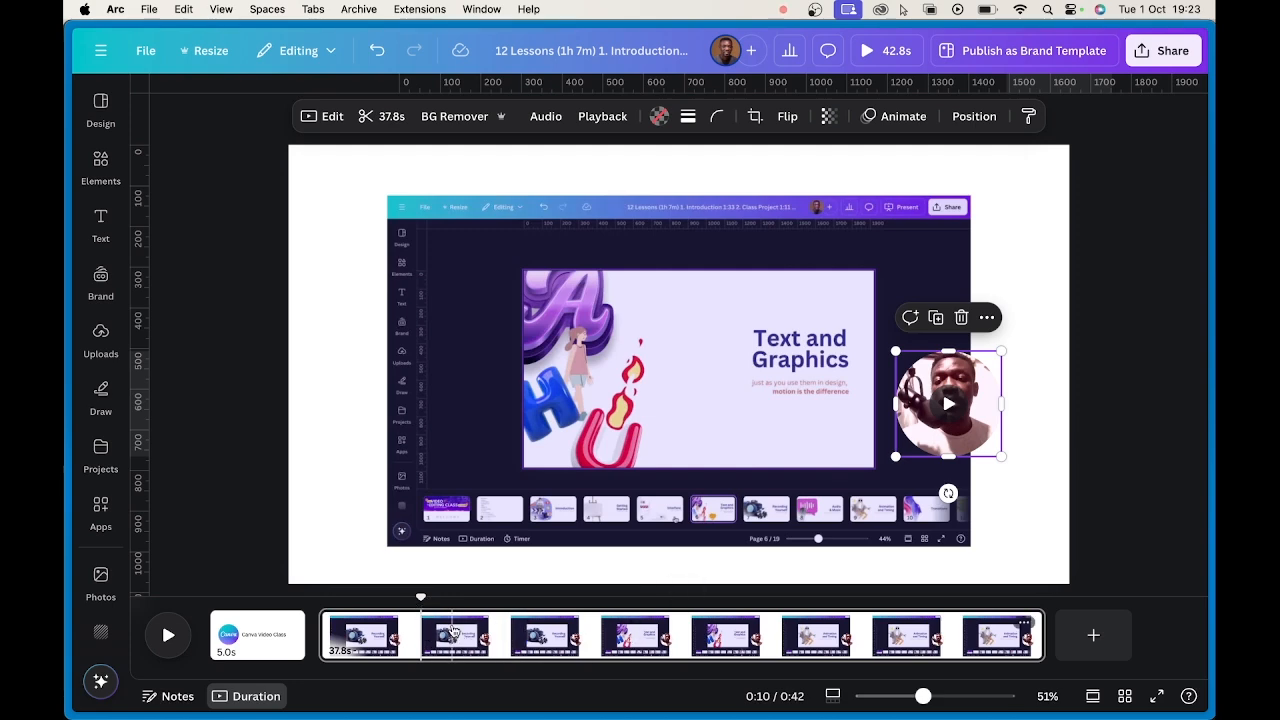
right_click(453, 632)
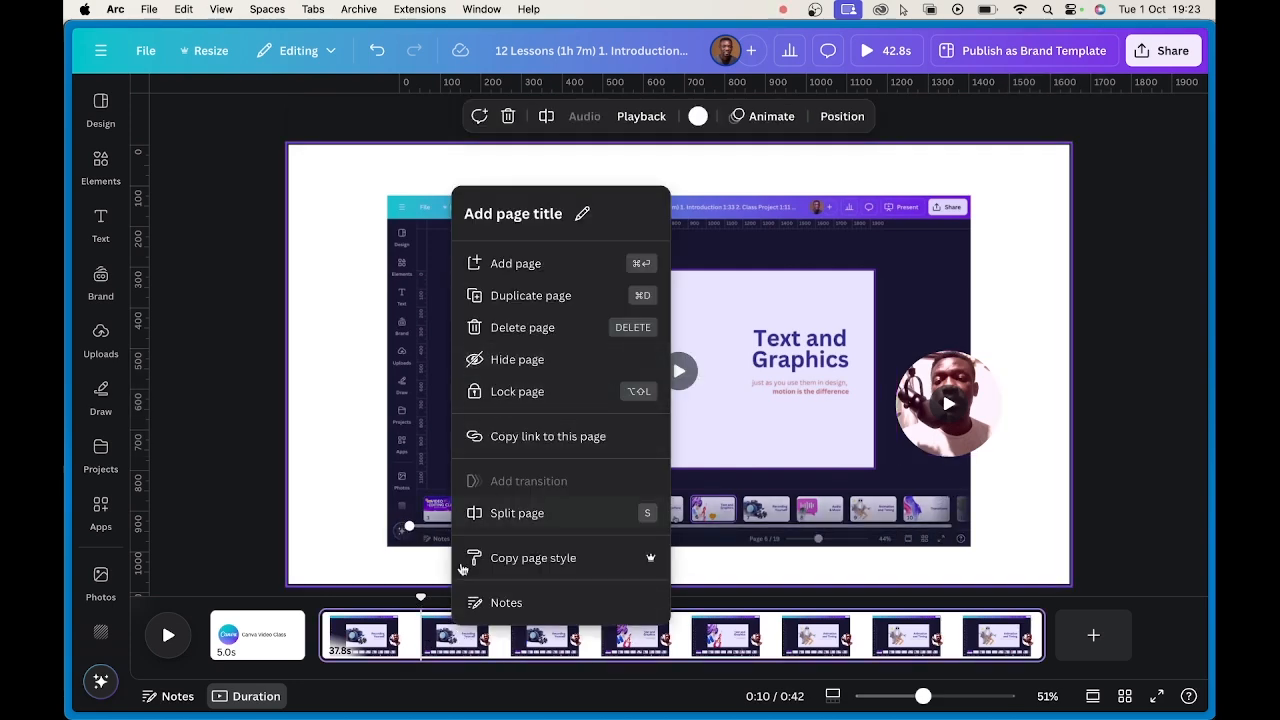
right_click(422, 628)
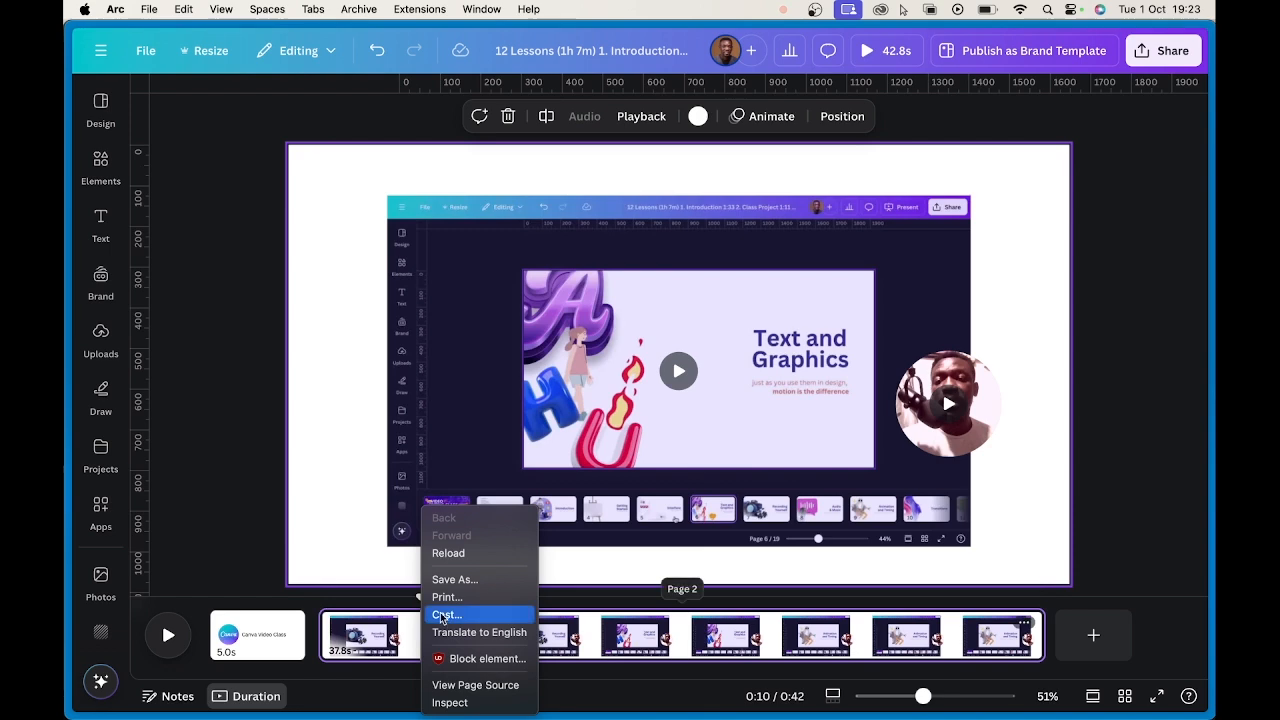
left_click(421, 627)
right_click(420, 625)
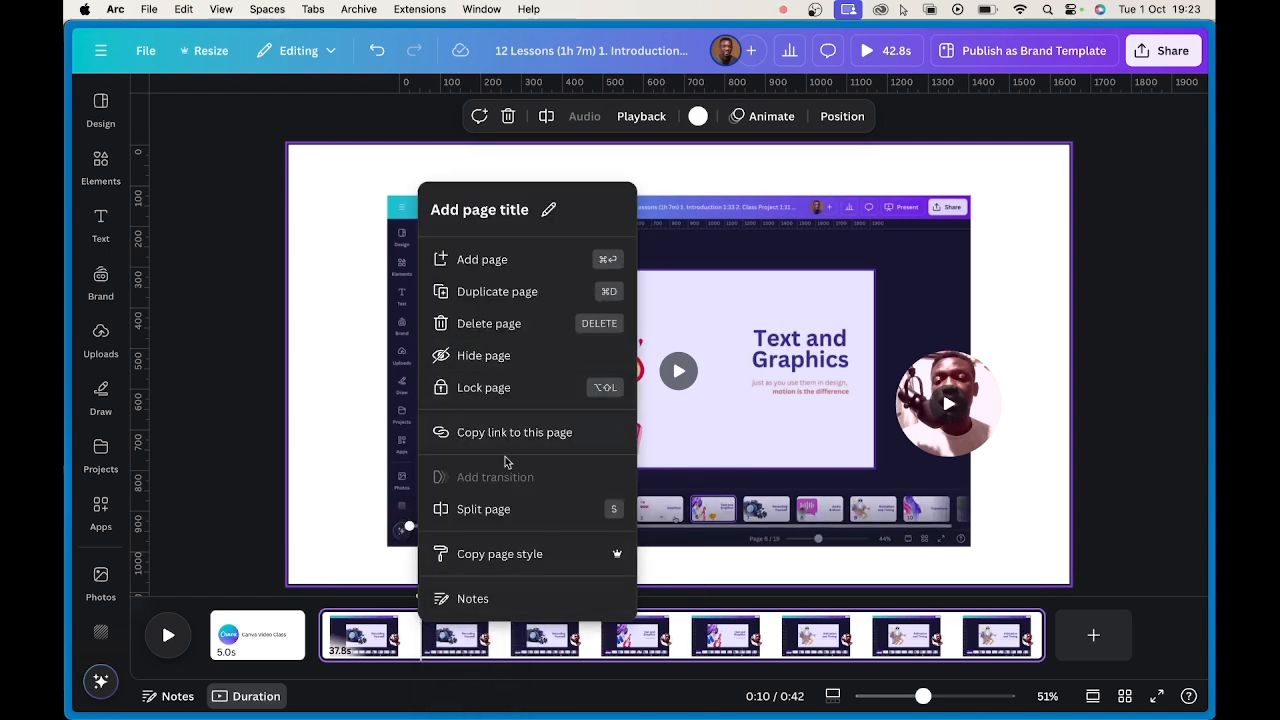
left_click(484, 509)
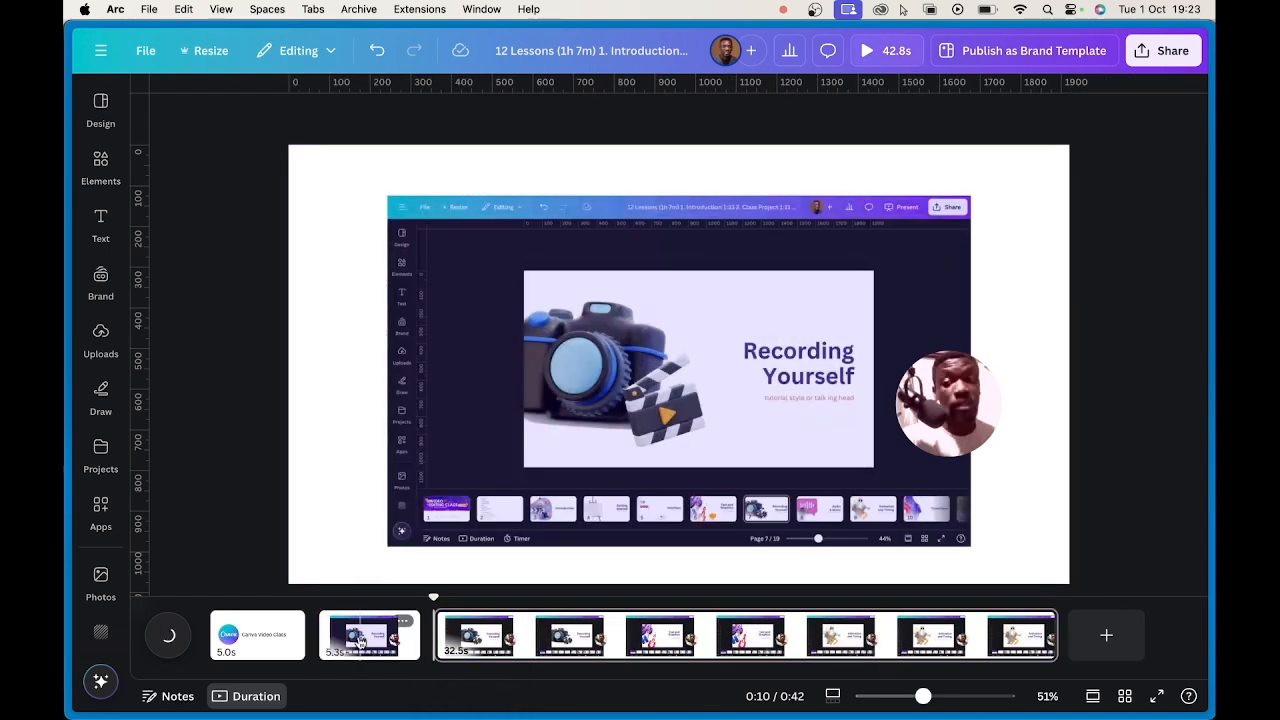
- Check the screen and webcam clips on both split parts of the recording, and undo the page split
left_click(556, 350)
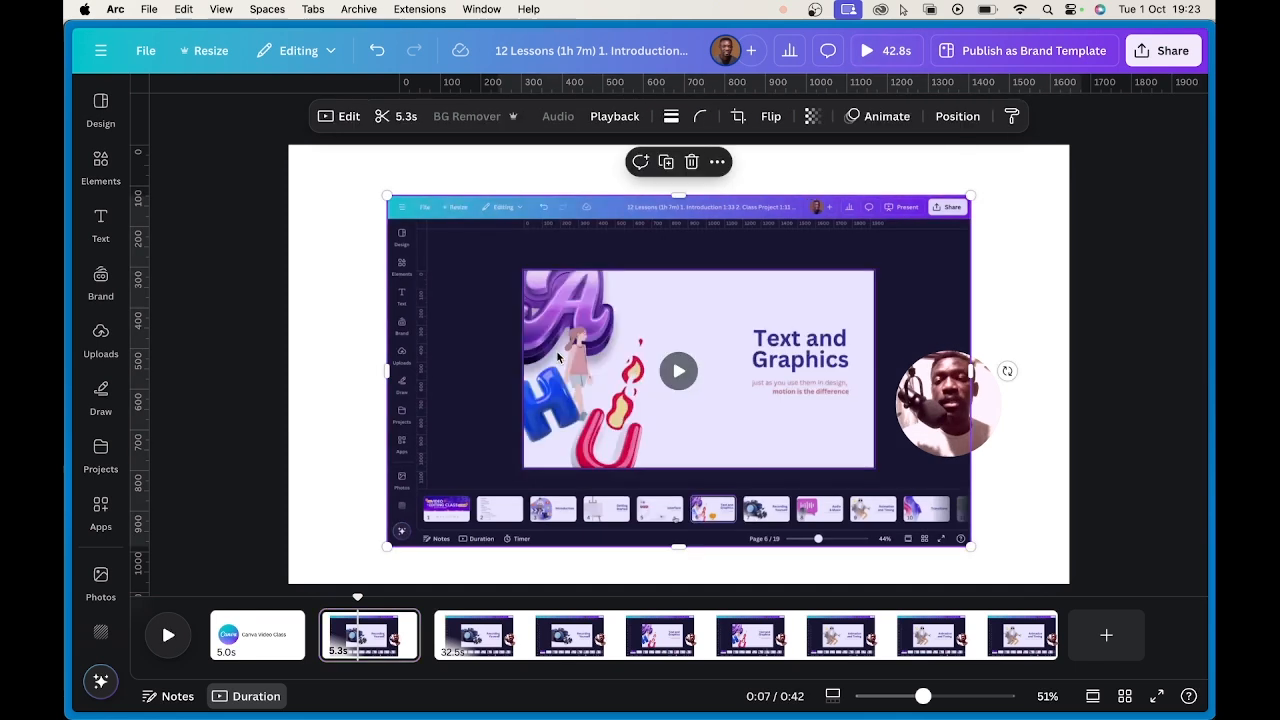
left_click(948, 425)
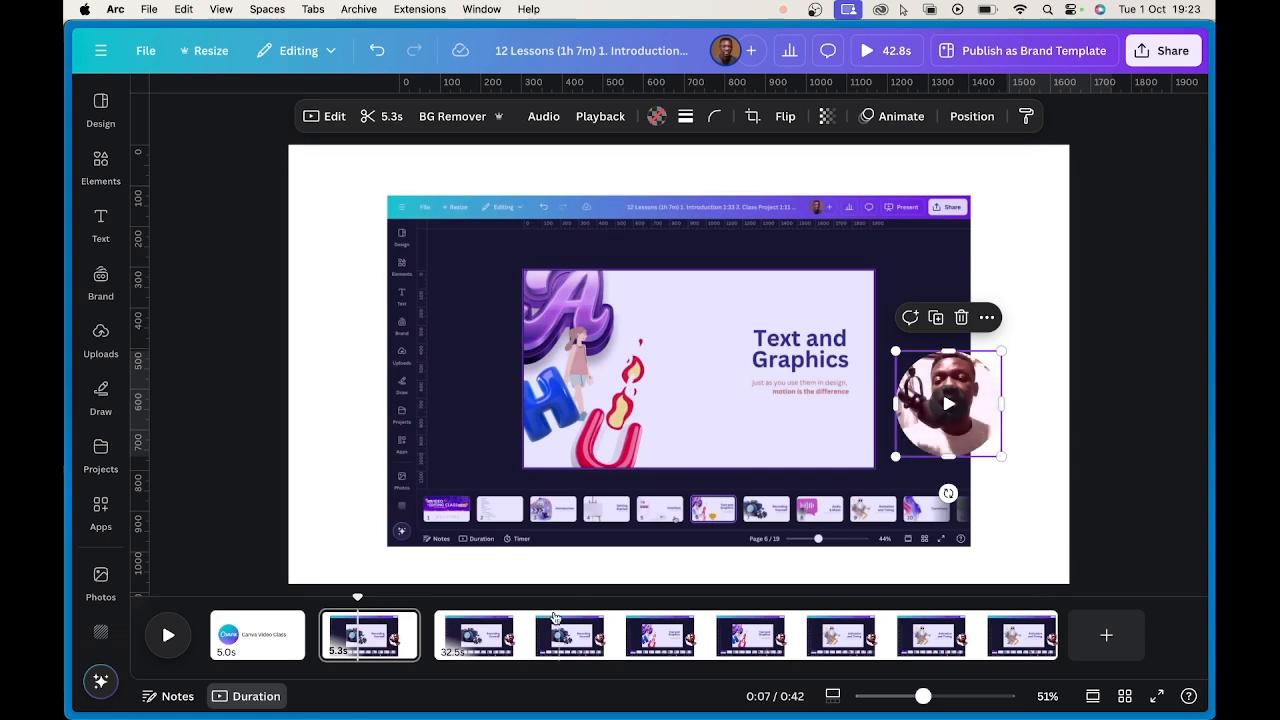
left_click(505, 640)
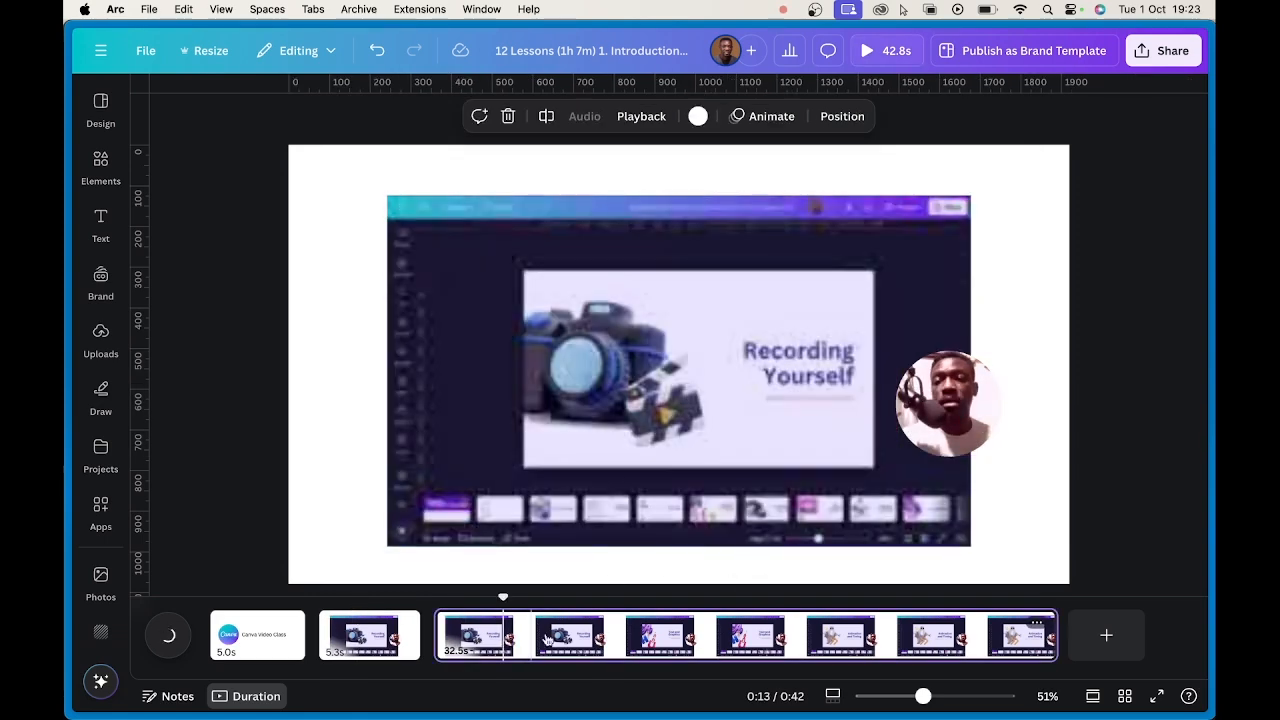
left_click(506, 420)
left_click(930, 408)
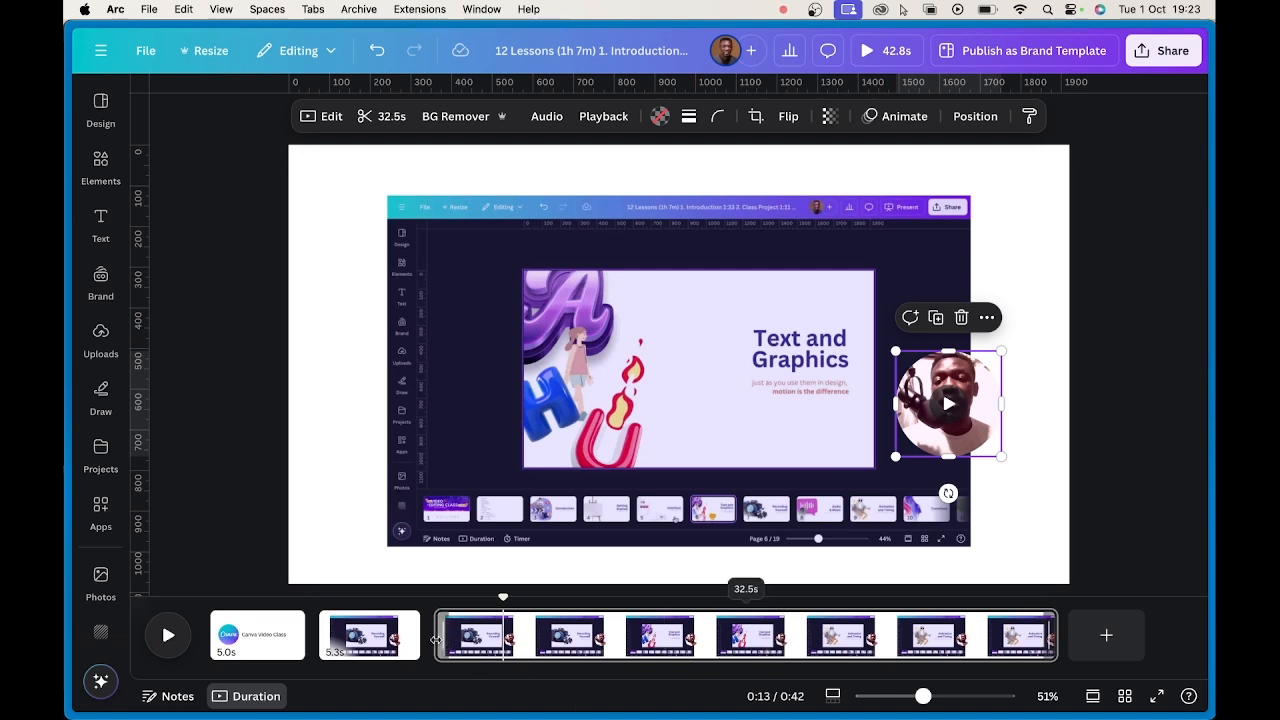
key("super+z")
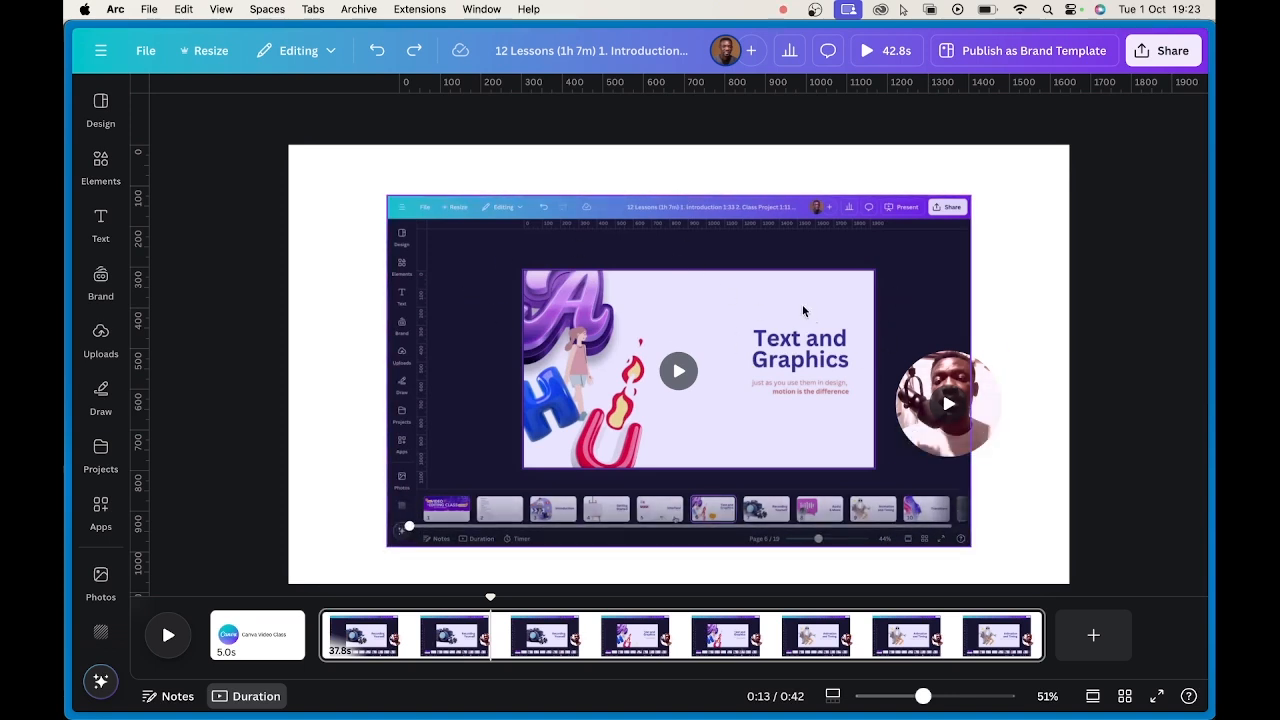
- Give the circular webcam clip on the second page a solid border with weight 16 in yellow
left_click(990, 366)
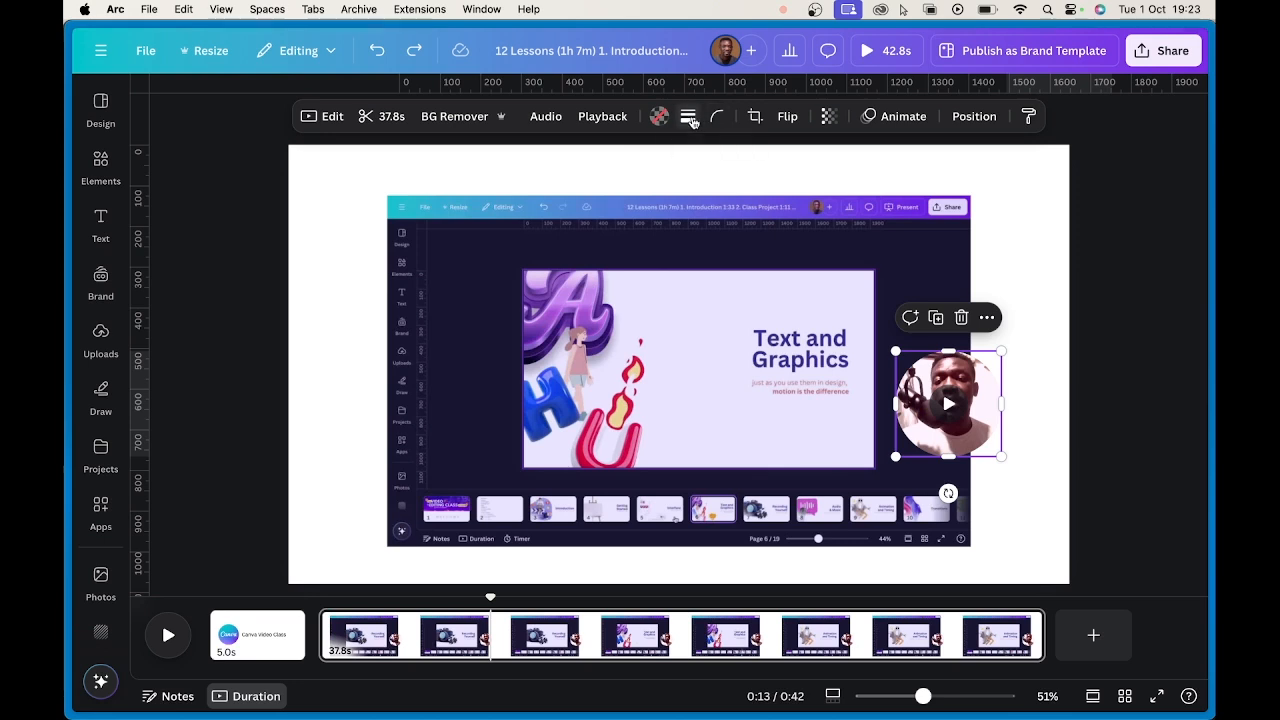
left_click(689, 117)
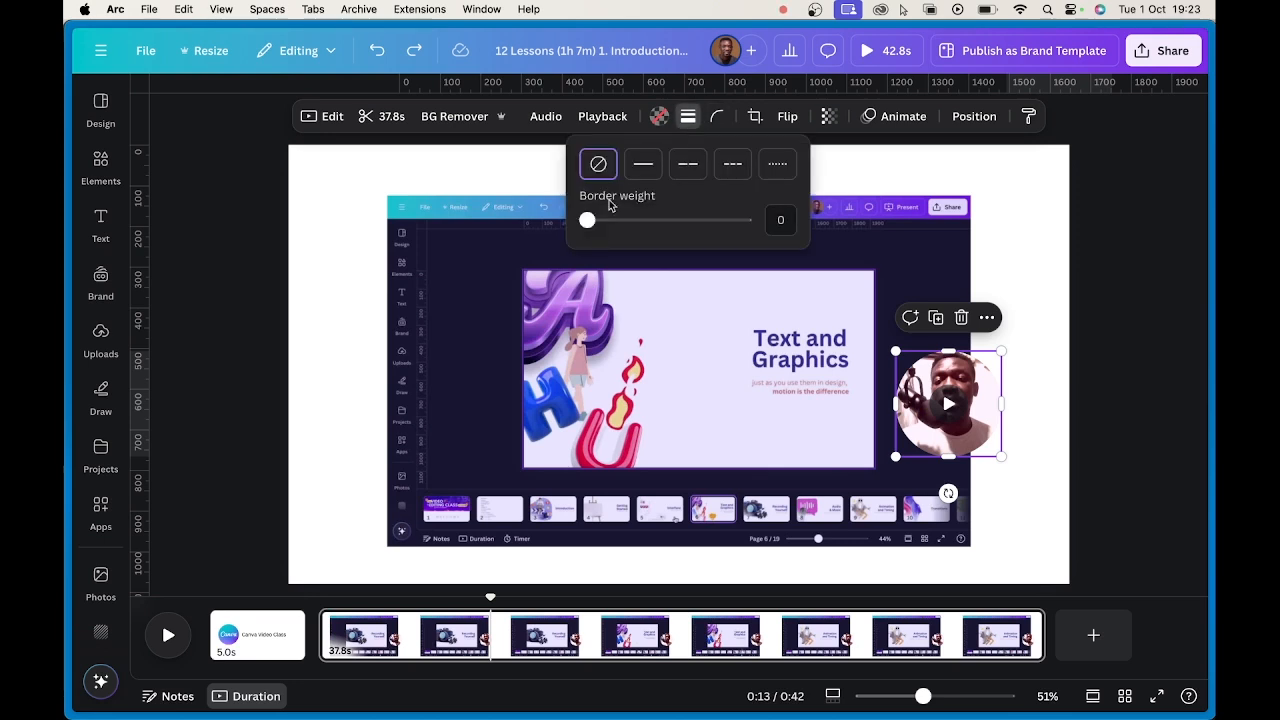
left_click_drag(587, 220, 612, 220)
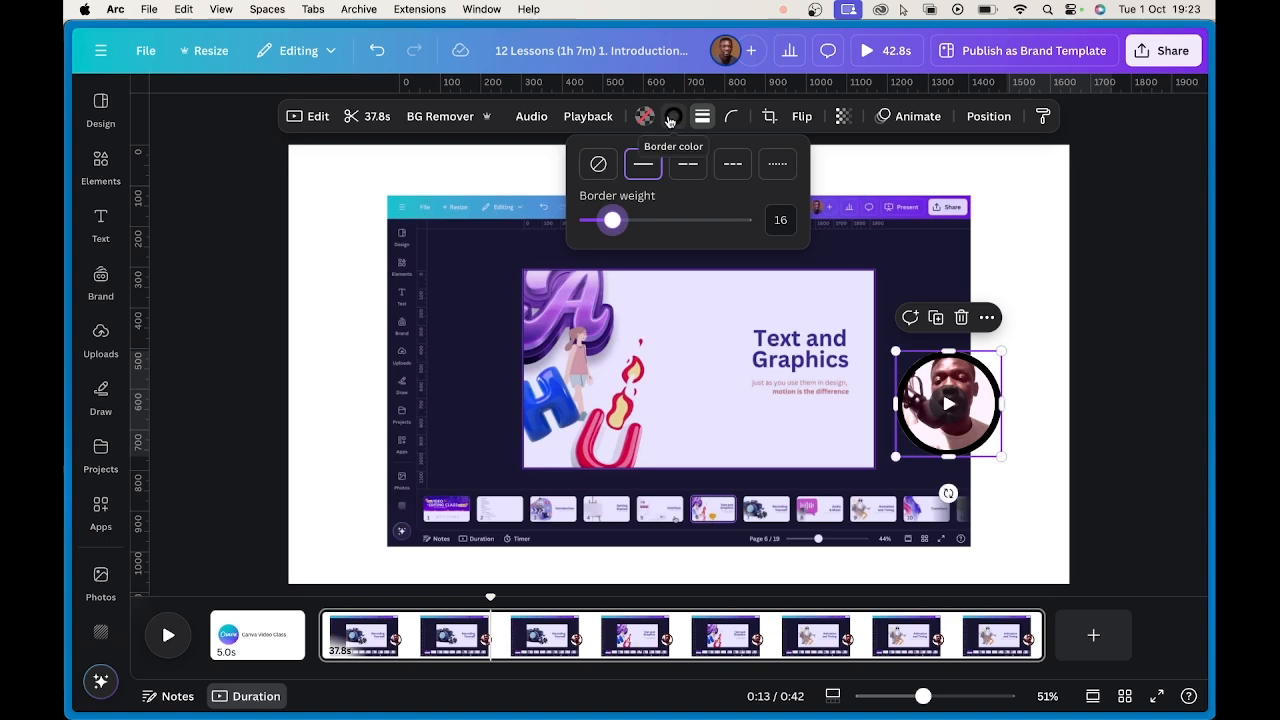
left_click(671, 118)
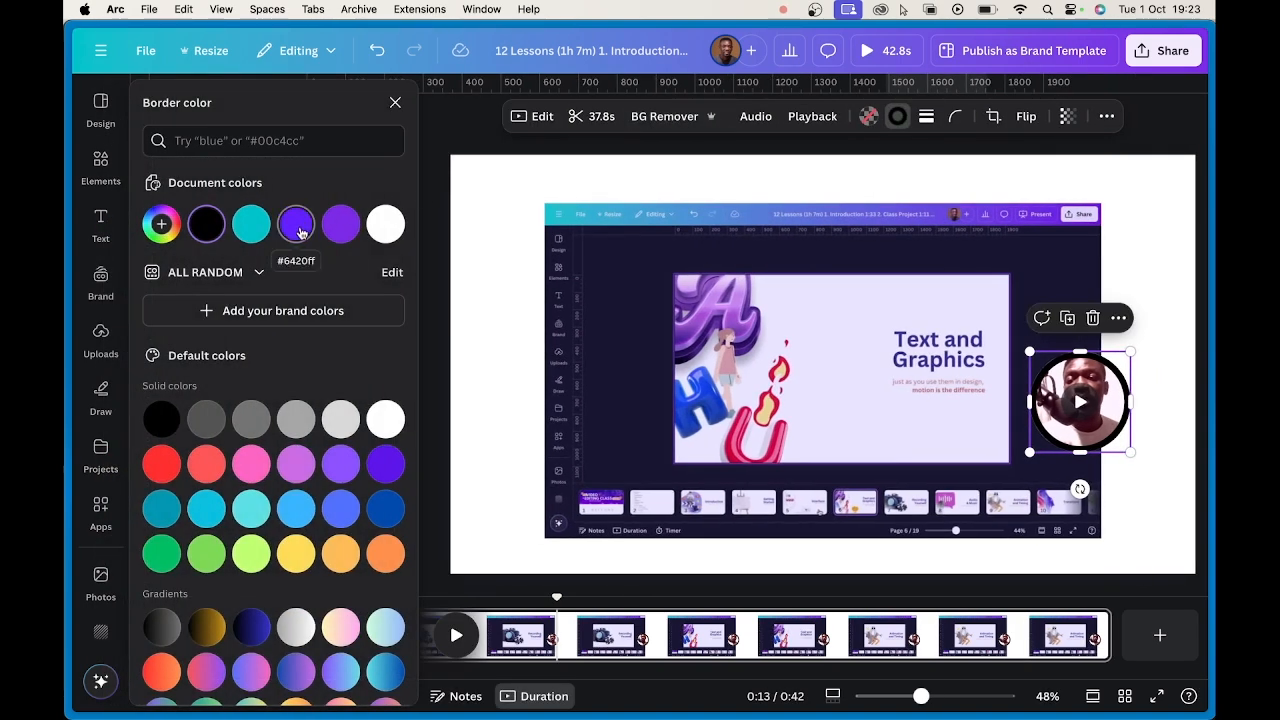
left_click(296, 558)
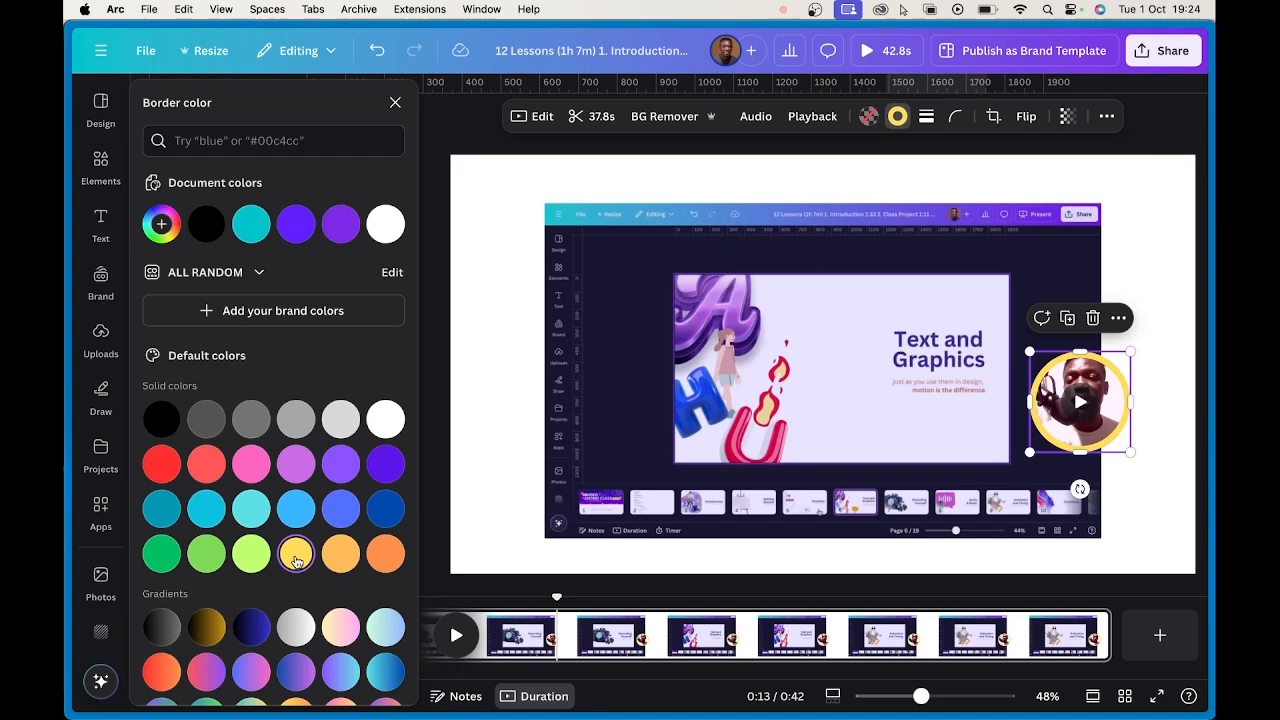
- Round the corners of the screen recording and move the circular webcam clip up along its right edge
left_click(708, 257)
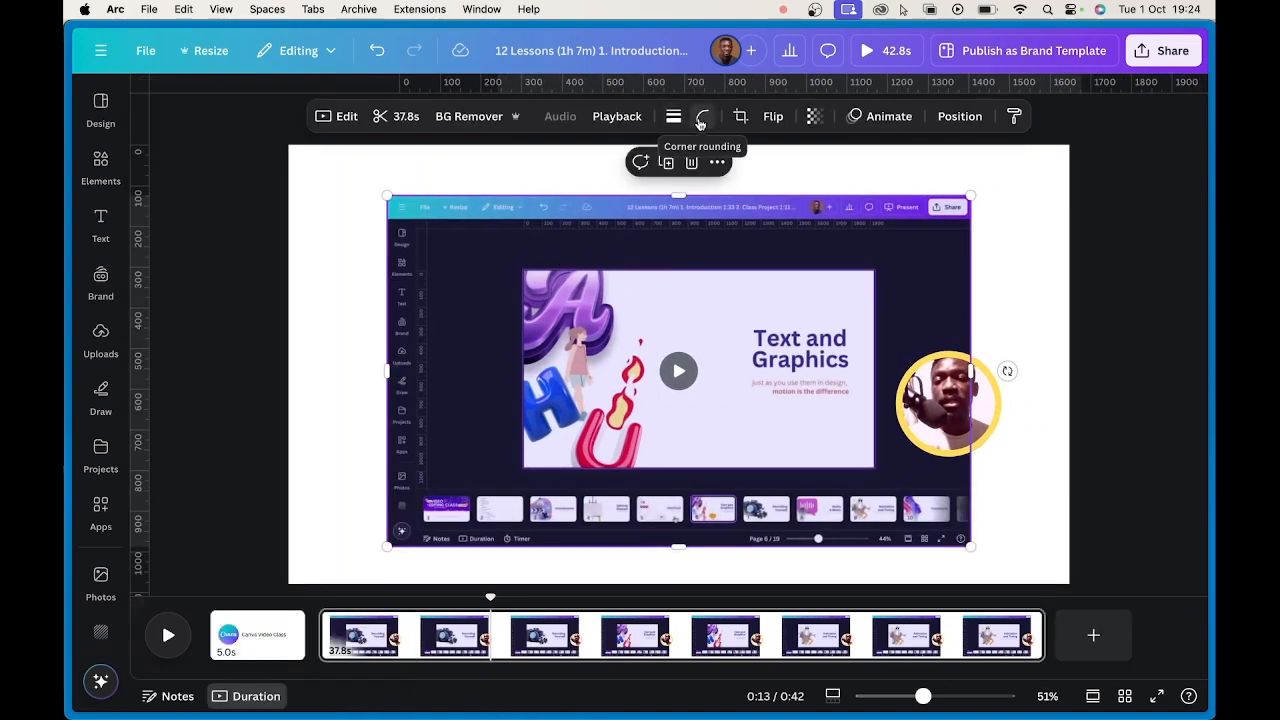
left_click(701, 119)
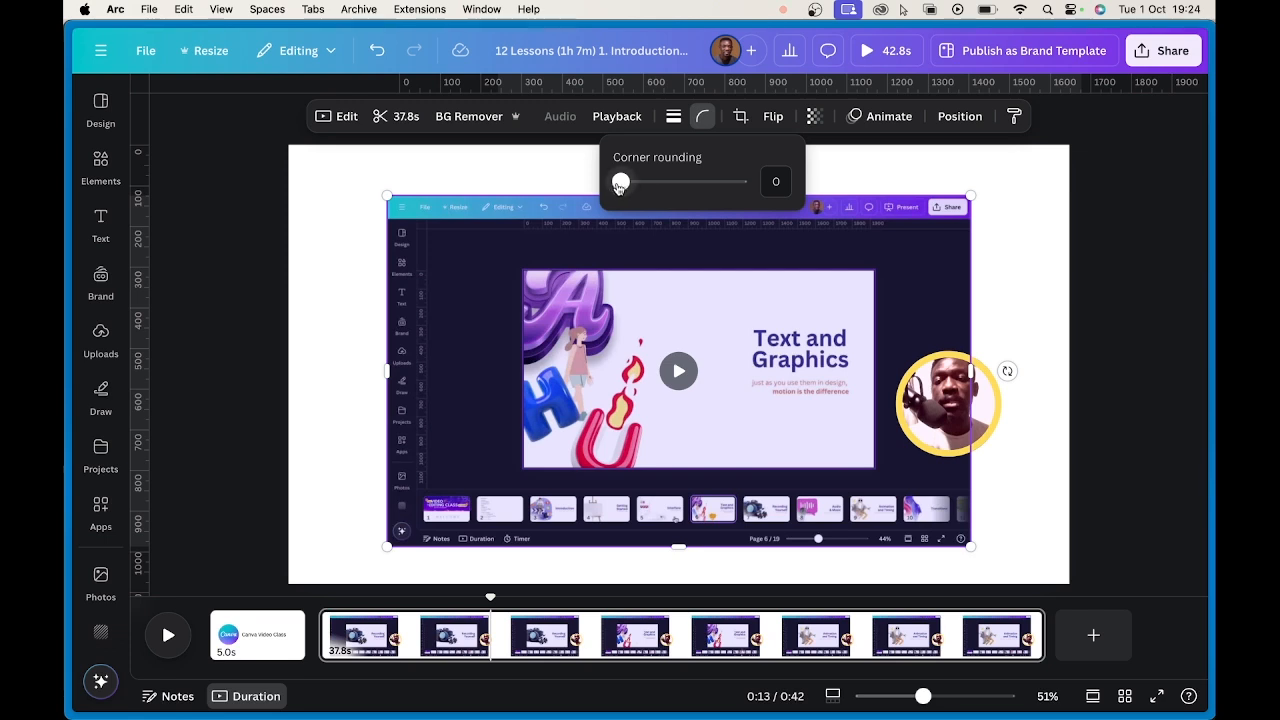
left_click_drag(625, 184, 664, 187)
left_click(1040, 270)
left_click_drag(980, 393, 990, 291)
left_click(1028, 455)
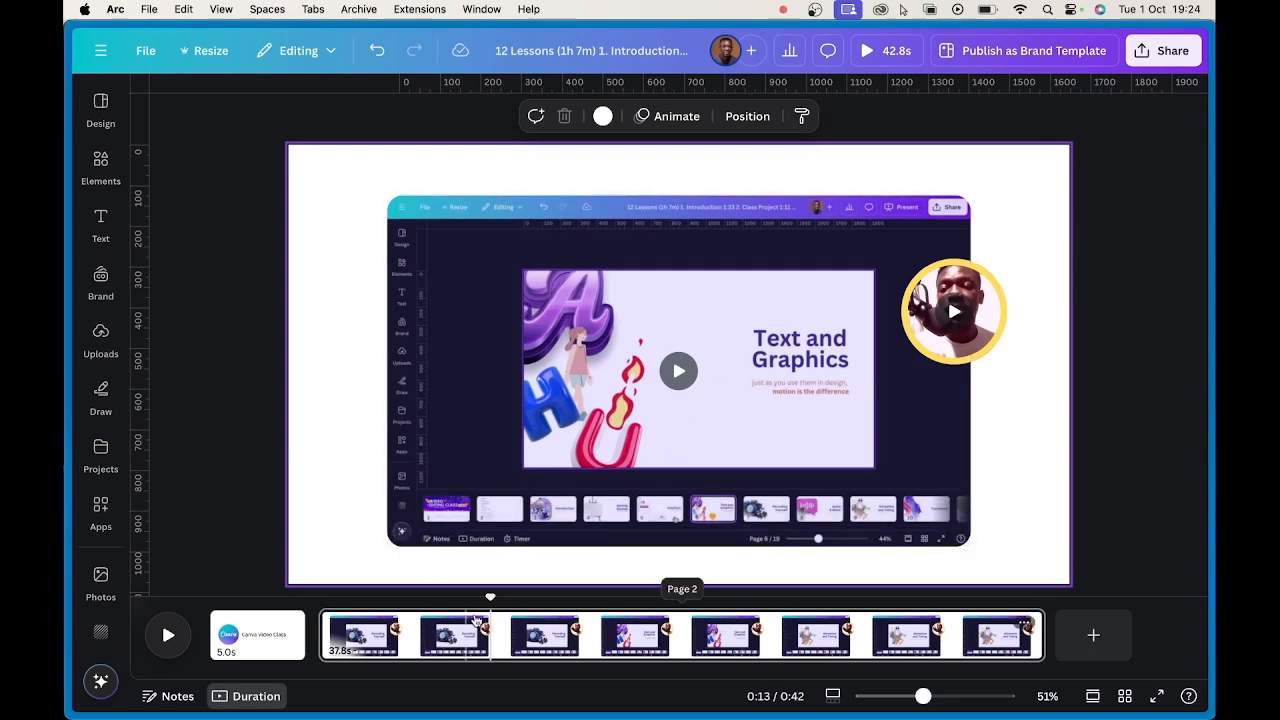
- Split the recording page at 0:14 on the timeline, and split its remaining part at 0:22
mouse_move(491, 601)
left_mouse_down()
mouse_move(328, 612)
mouse_move(497, 625)
left_mouse_up()
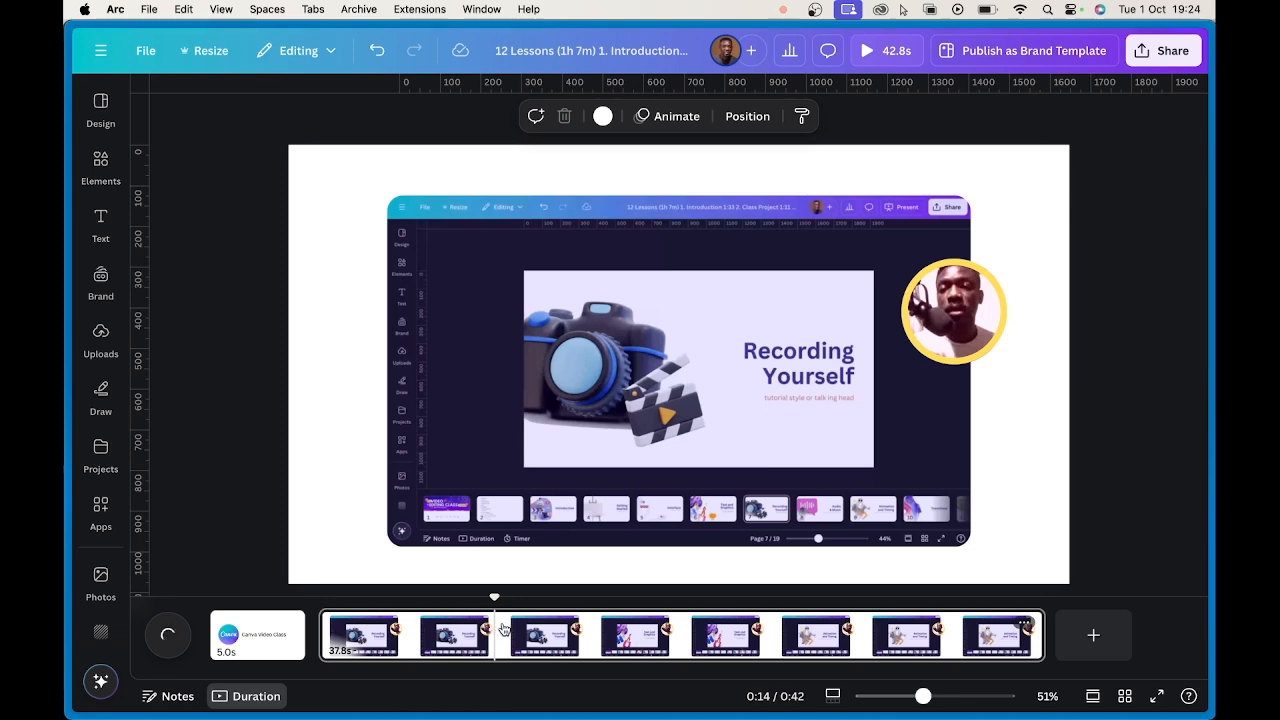
right_click(504, 628)
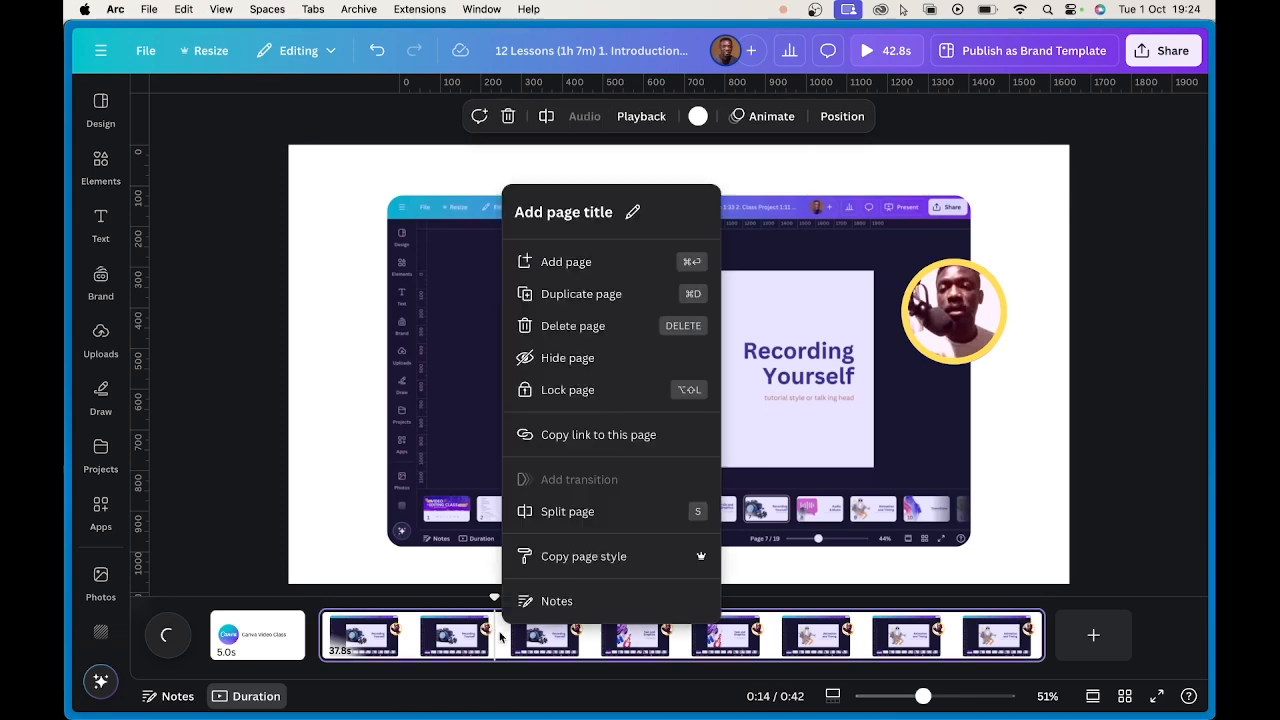
left_click(550, 512)
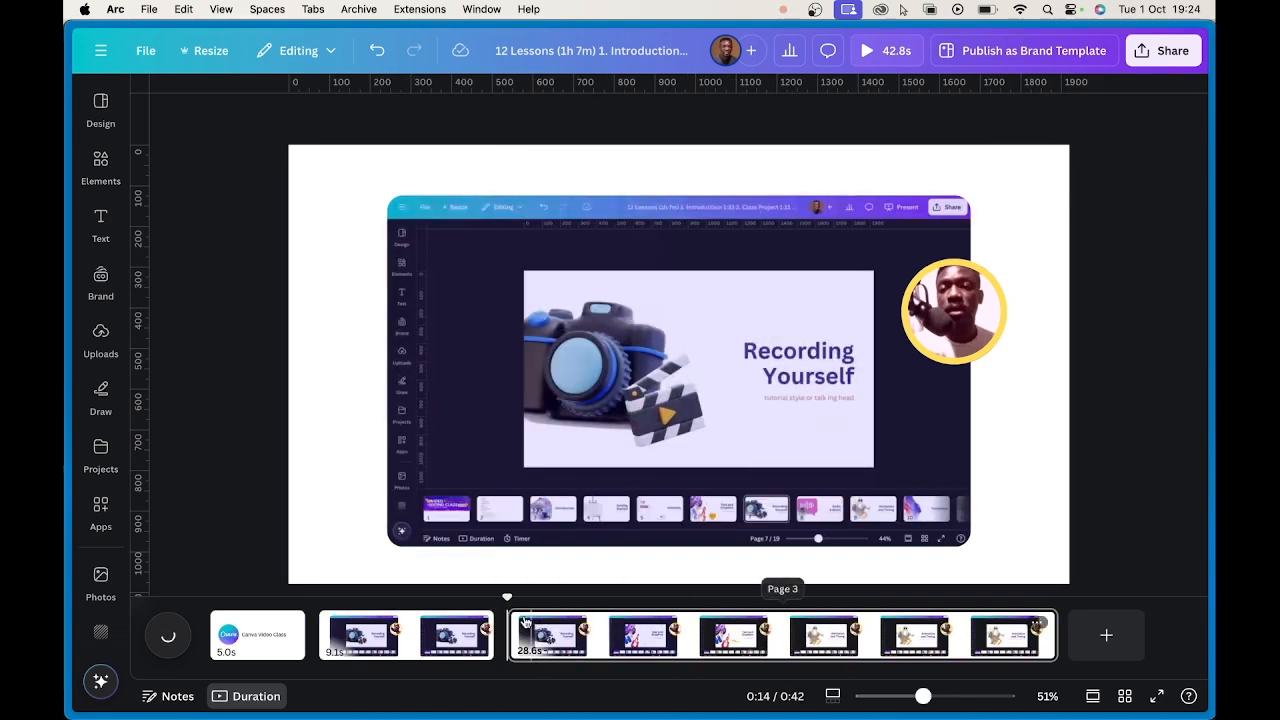
left_click_drag(507, 598, 663, 600)
right_click(662, 631)
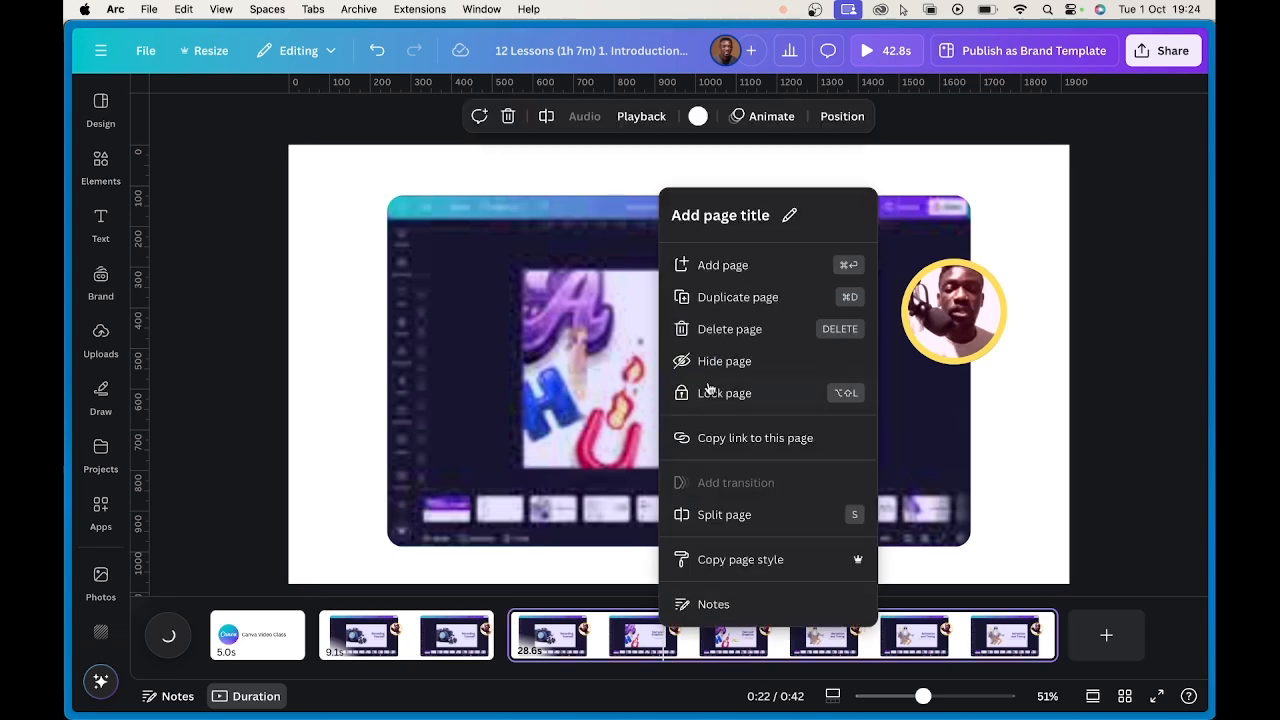
left_click(714, 516)
- Split the last part of the recording at 0:31 on the timeline
left_click_drag(676, 597, 841, 604)
right_click(844, 628)
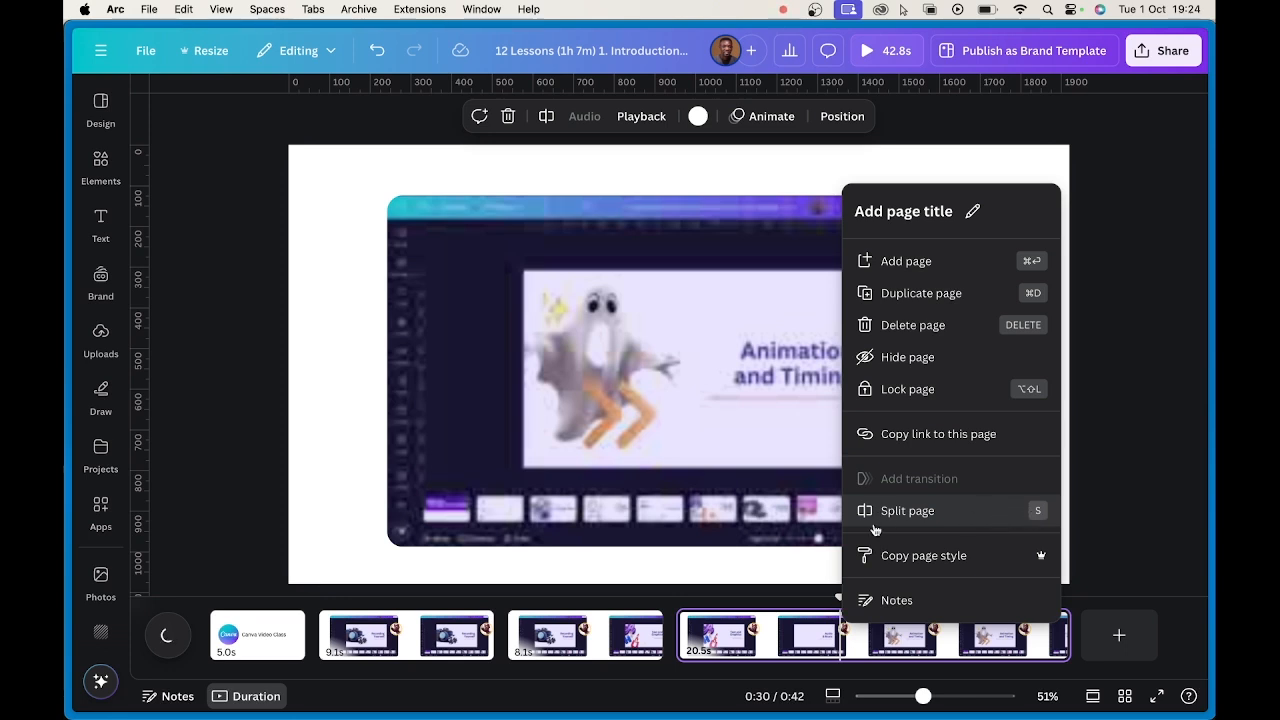
left_click(838, 641)
left_click_drag(843, 599, 851, 599)
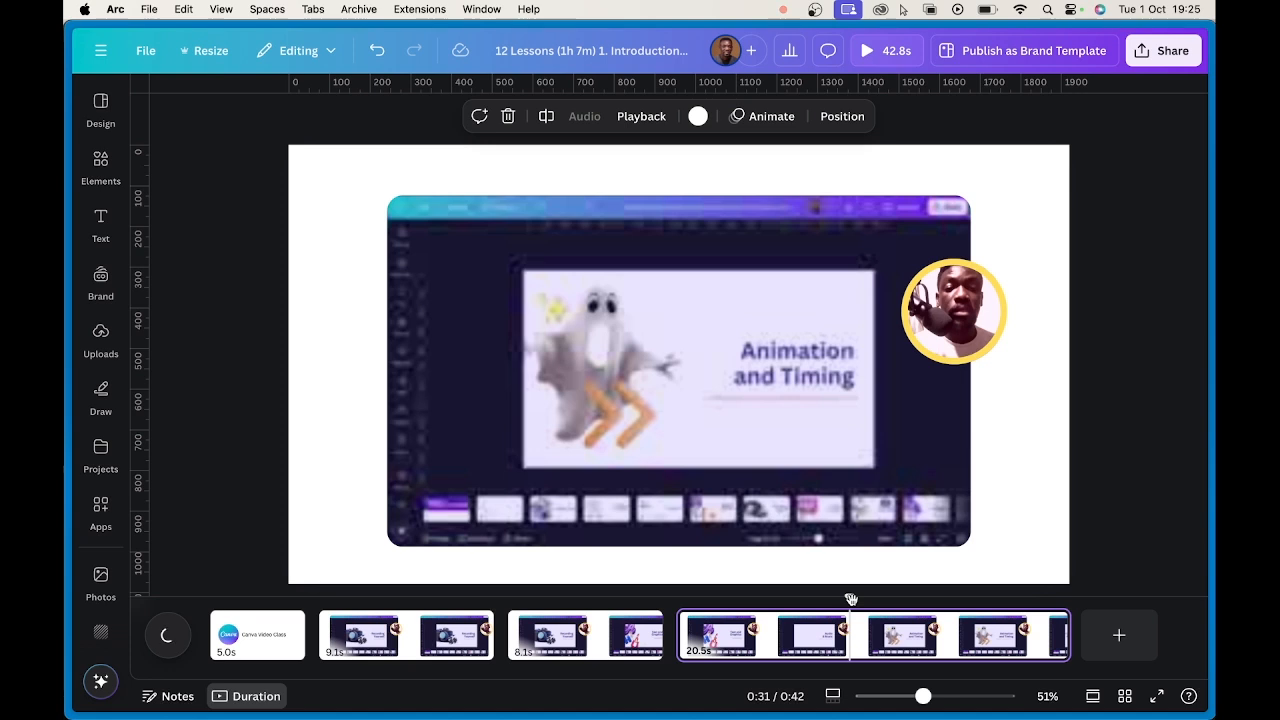
key("super+s")
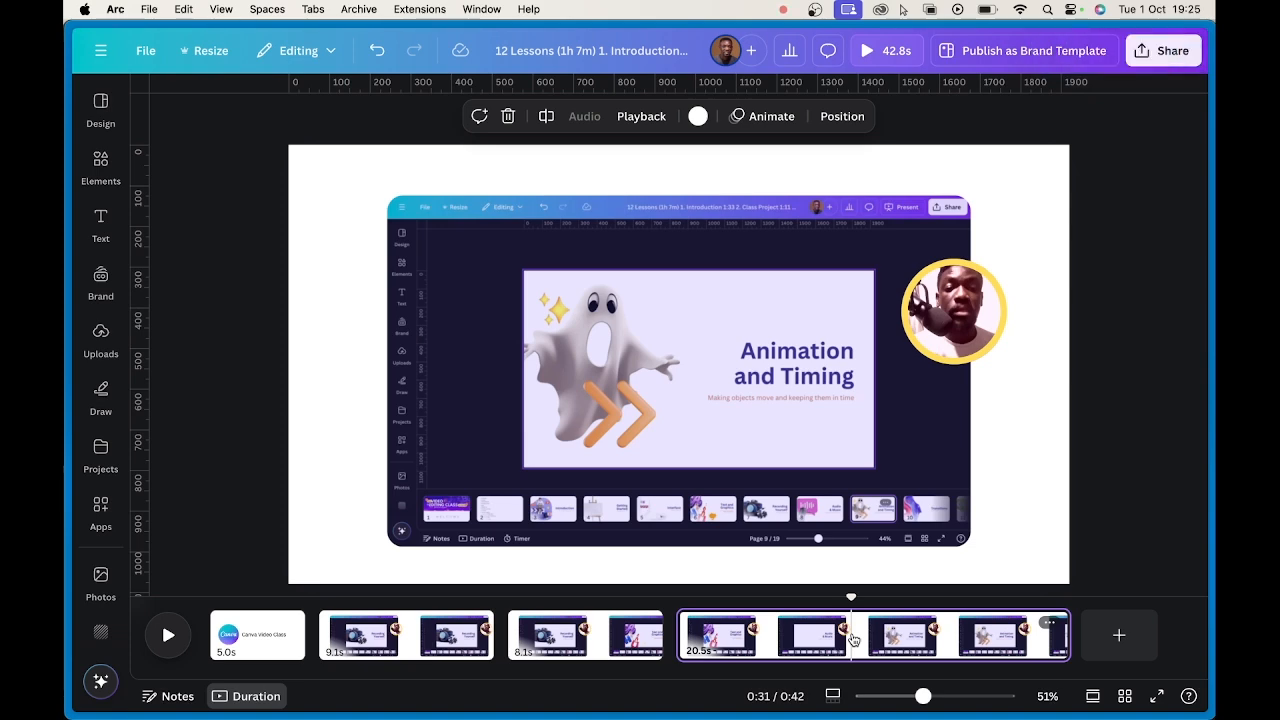
key("s")
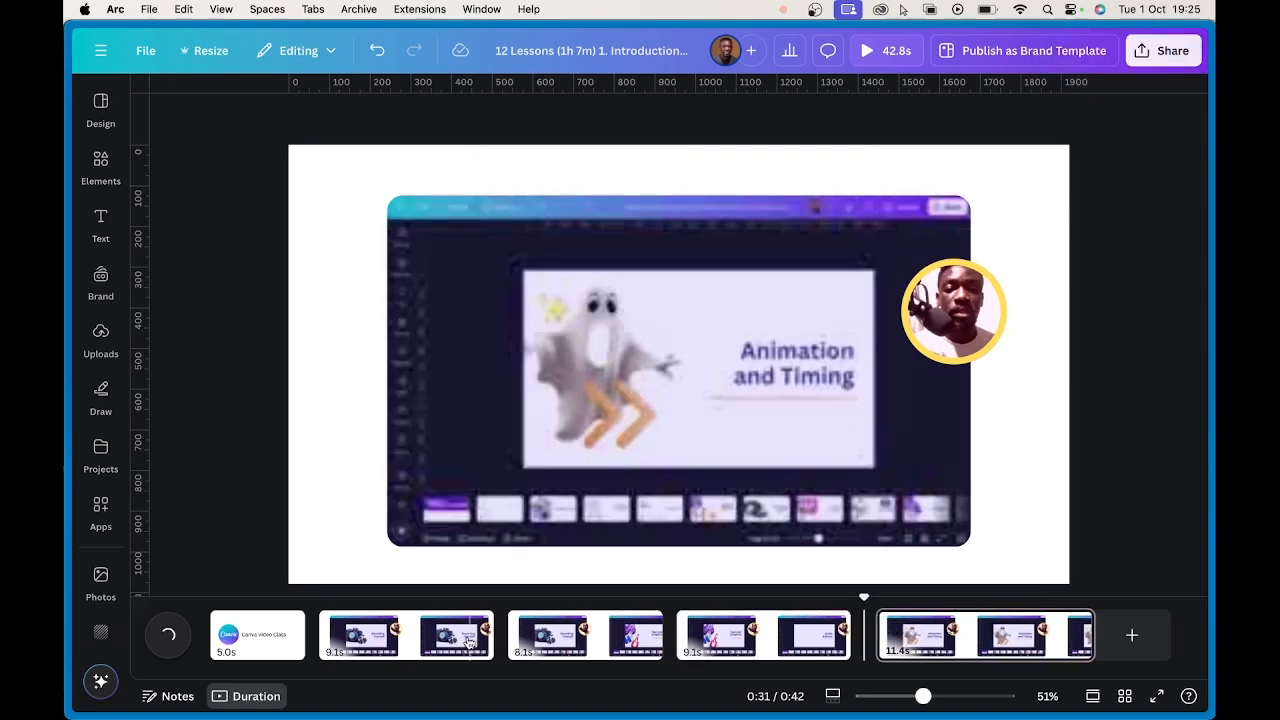
- Check the split parts of the recording and delete page 4, the part between 0:22 and 0:31
left_click(434, 640)
left_click(528, 640)
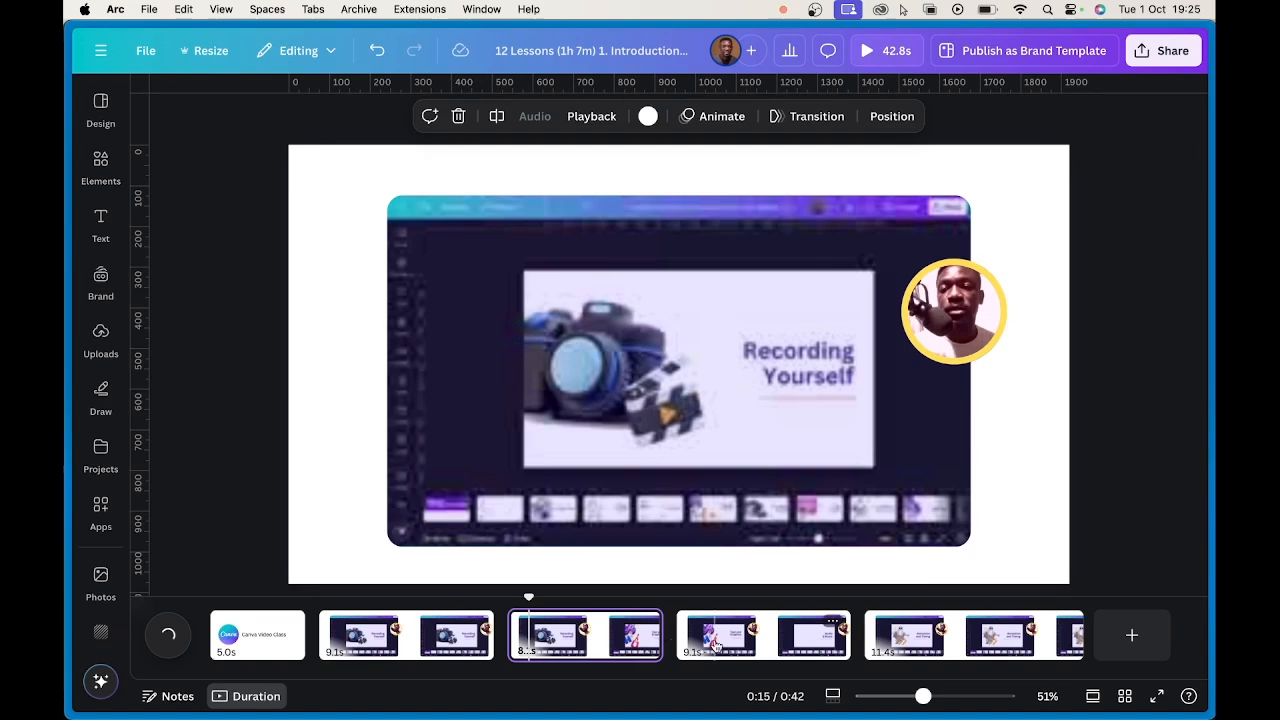
left_click(716, 645)
left_click(913, 638)
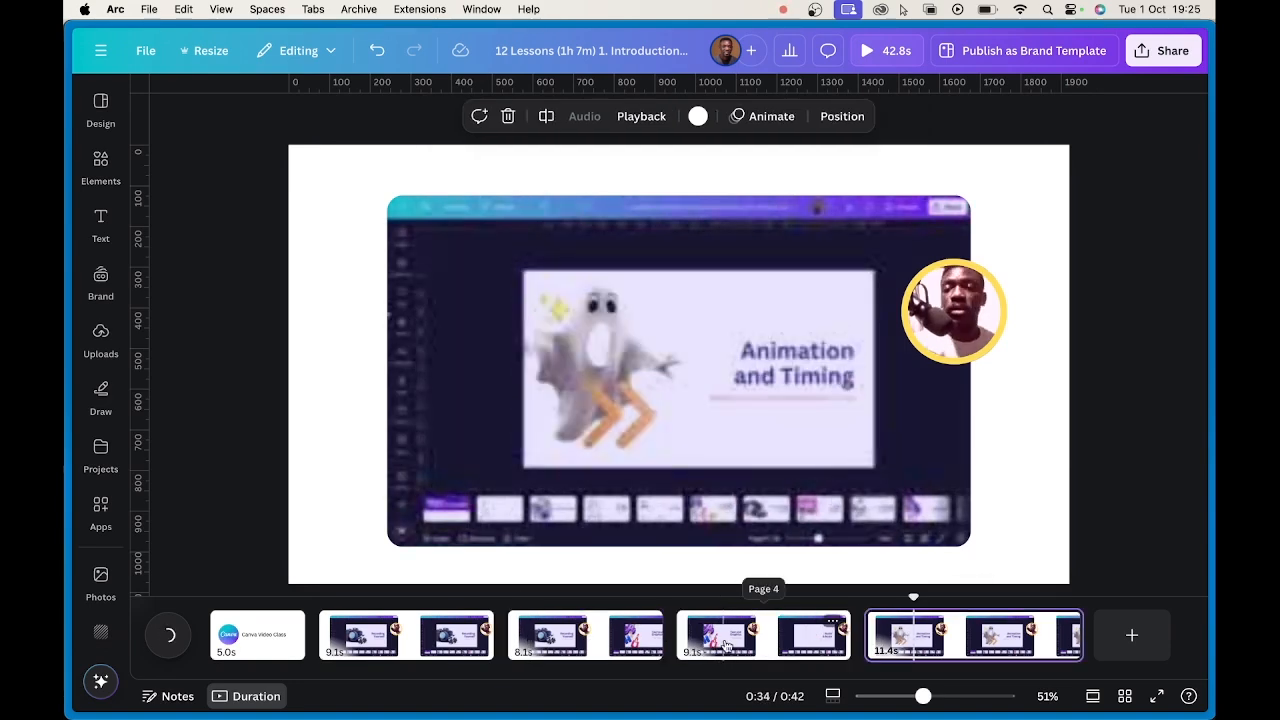
left_click(726, 645)
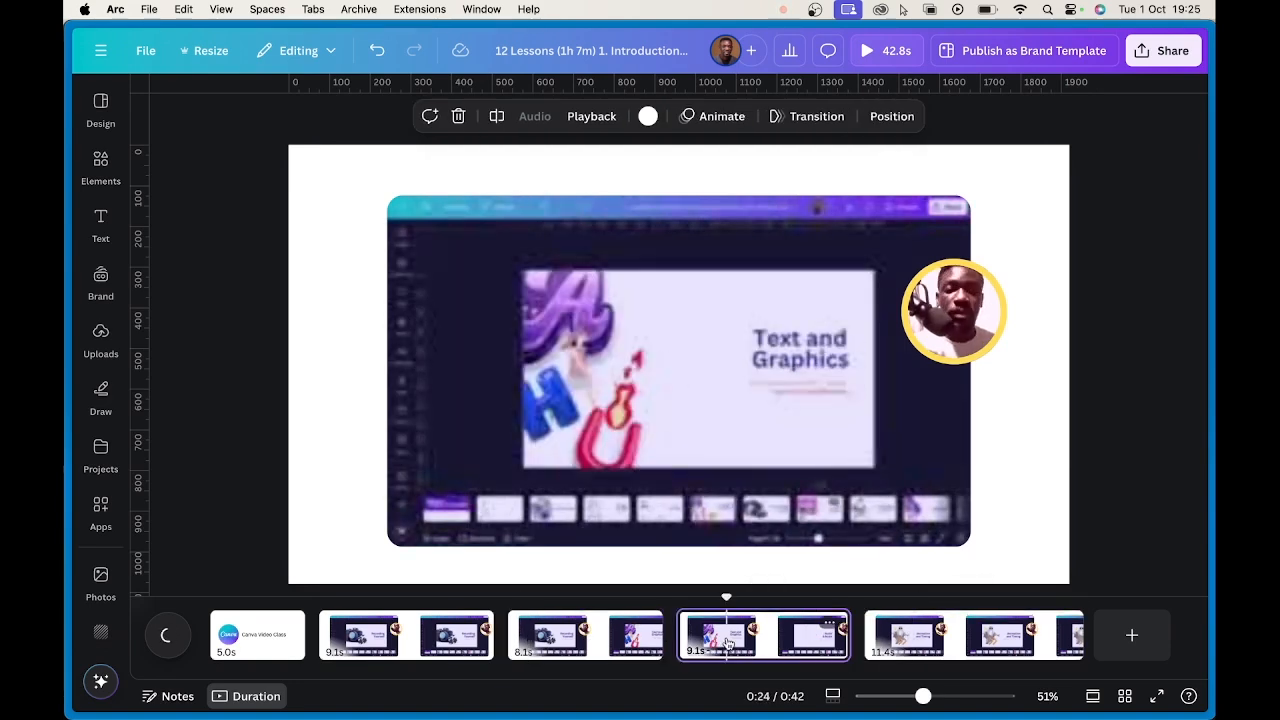
key("Delete")
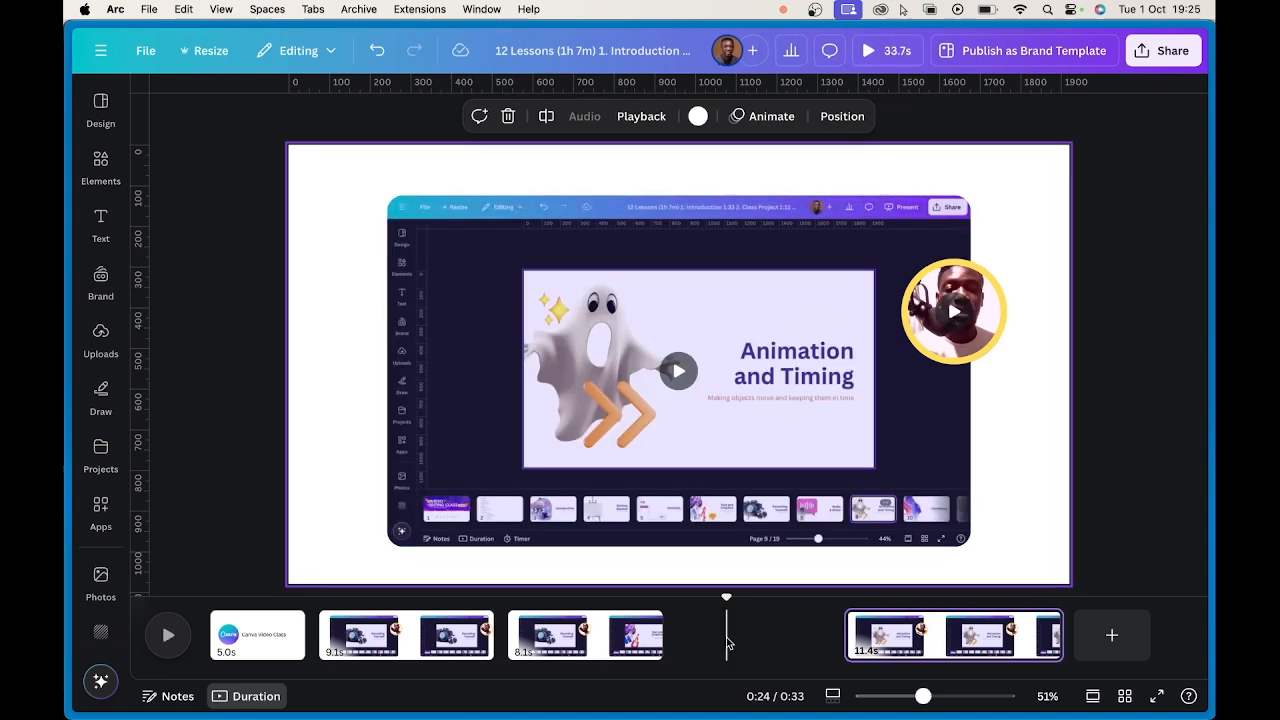
- Select page 3, view the Audio & Music slide in the lesson presentation's browser tab, and return to the video project
left_click(575, 636)
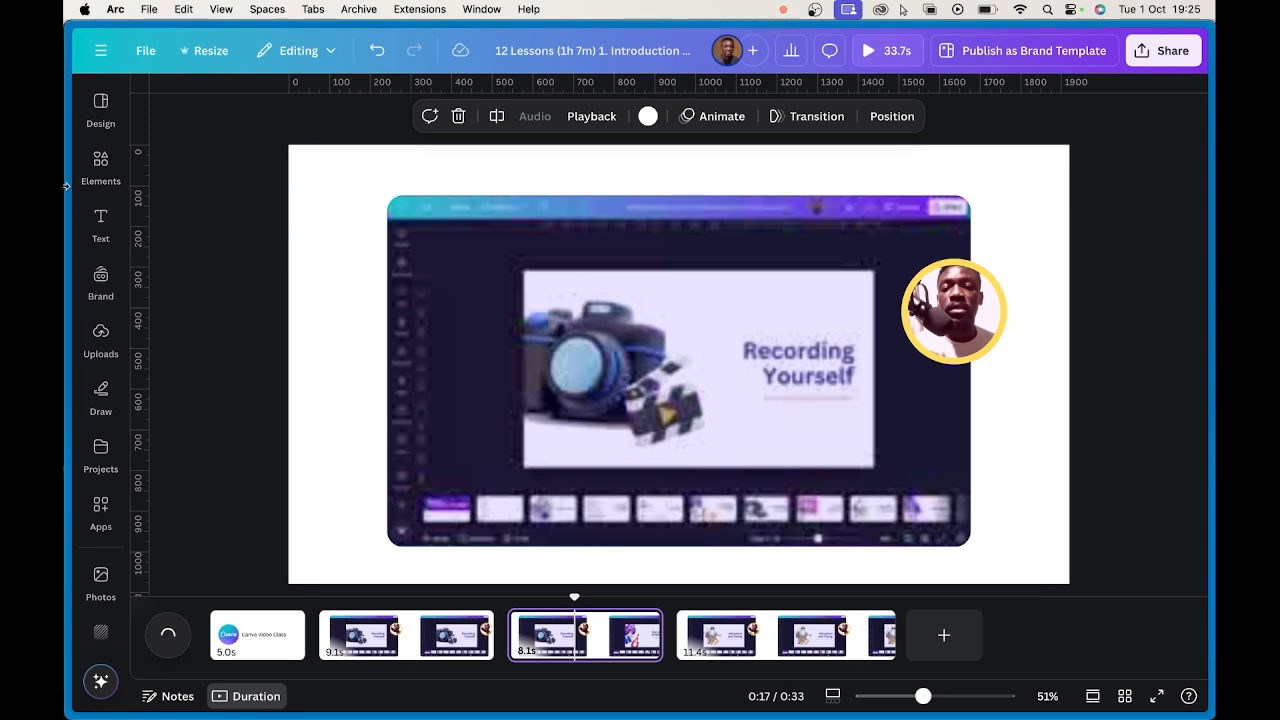
mouse_move(115, 253)
left_click(191, 250)
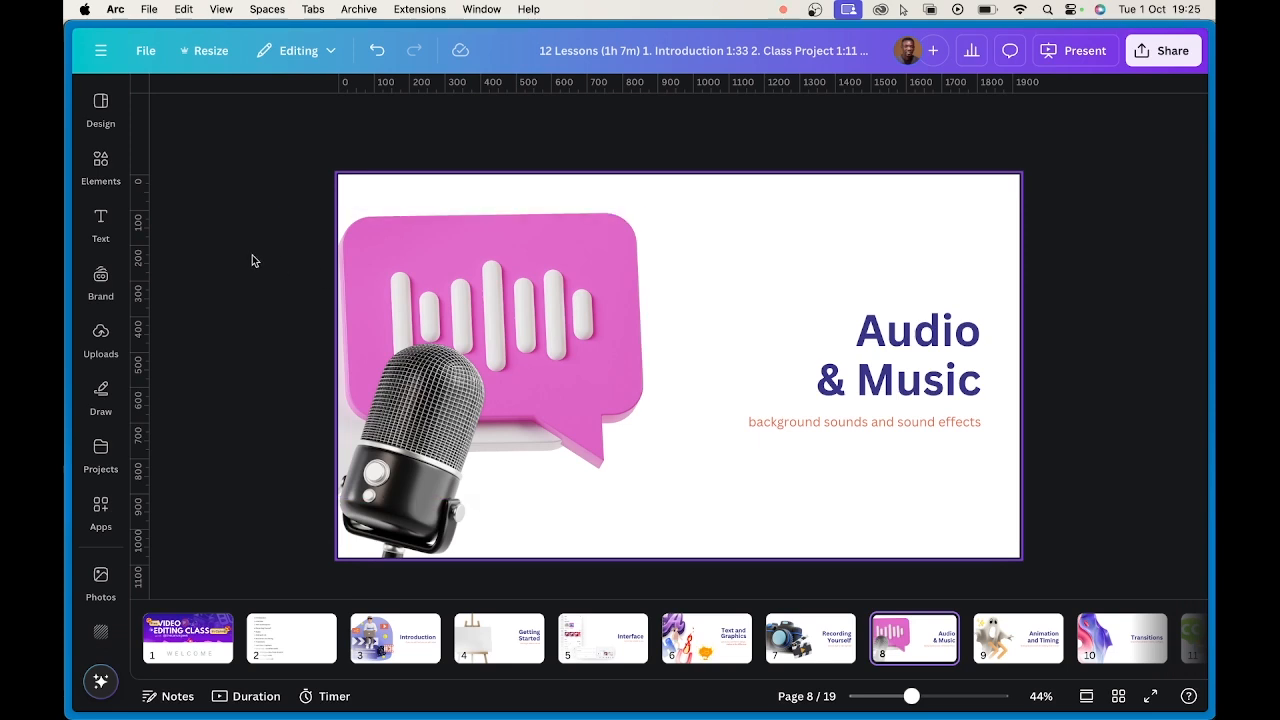
mouse_move(87, 197)
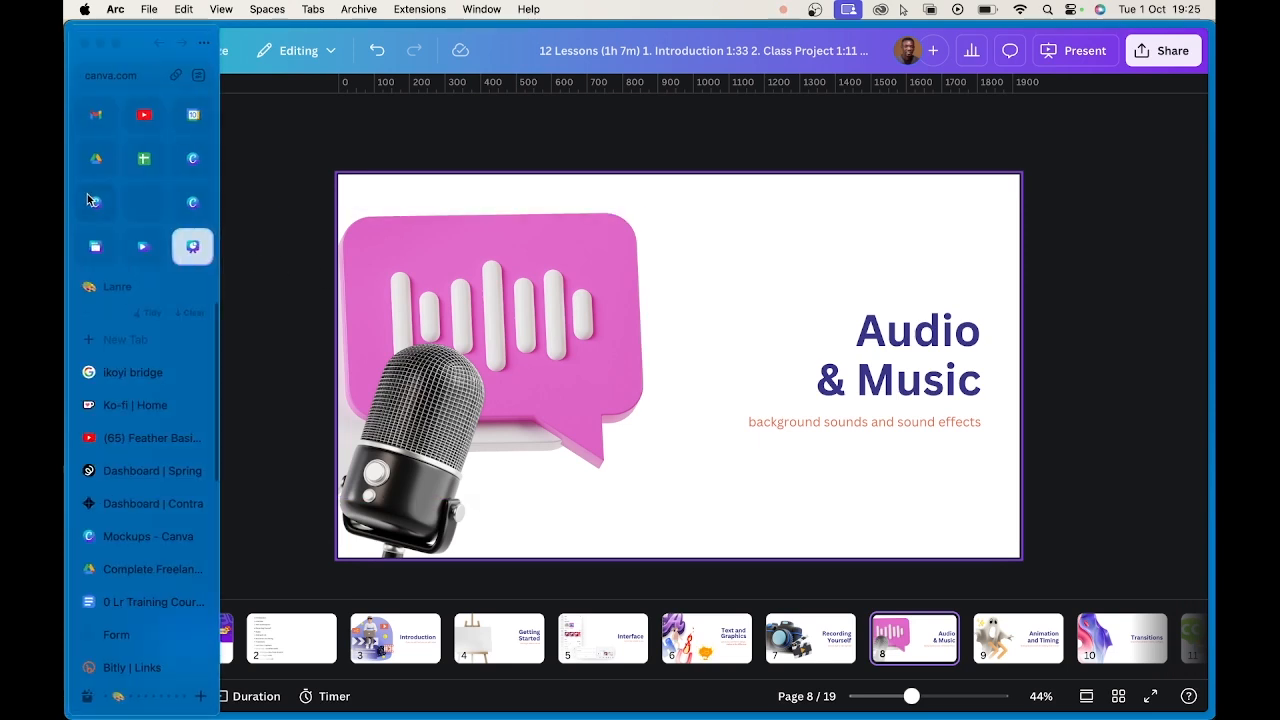
left_click(144, 250)
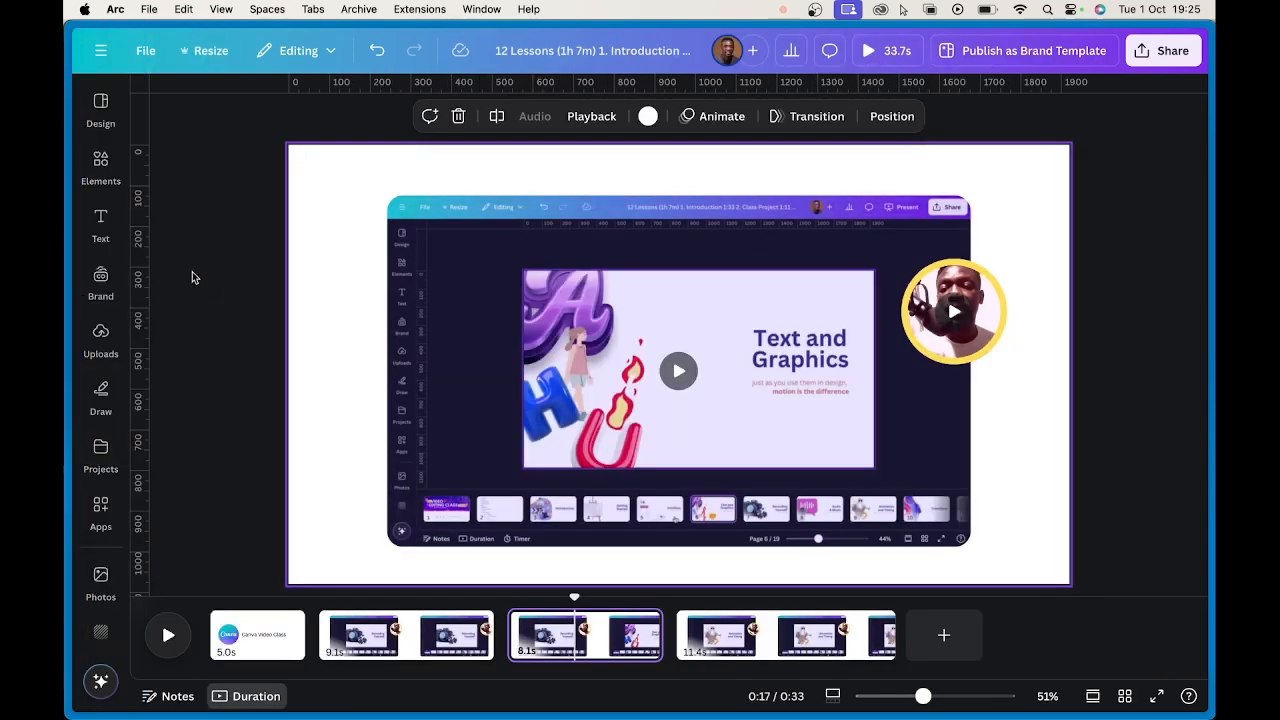
- Search the elements library for "soft music"
left_click(104, 168)
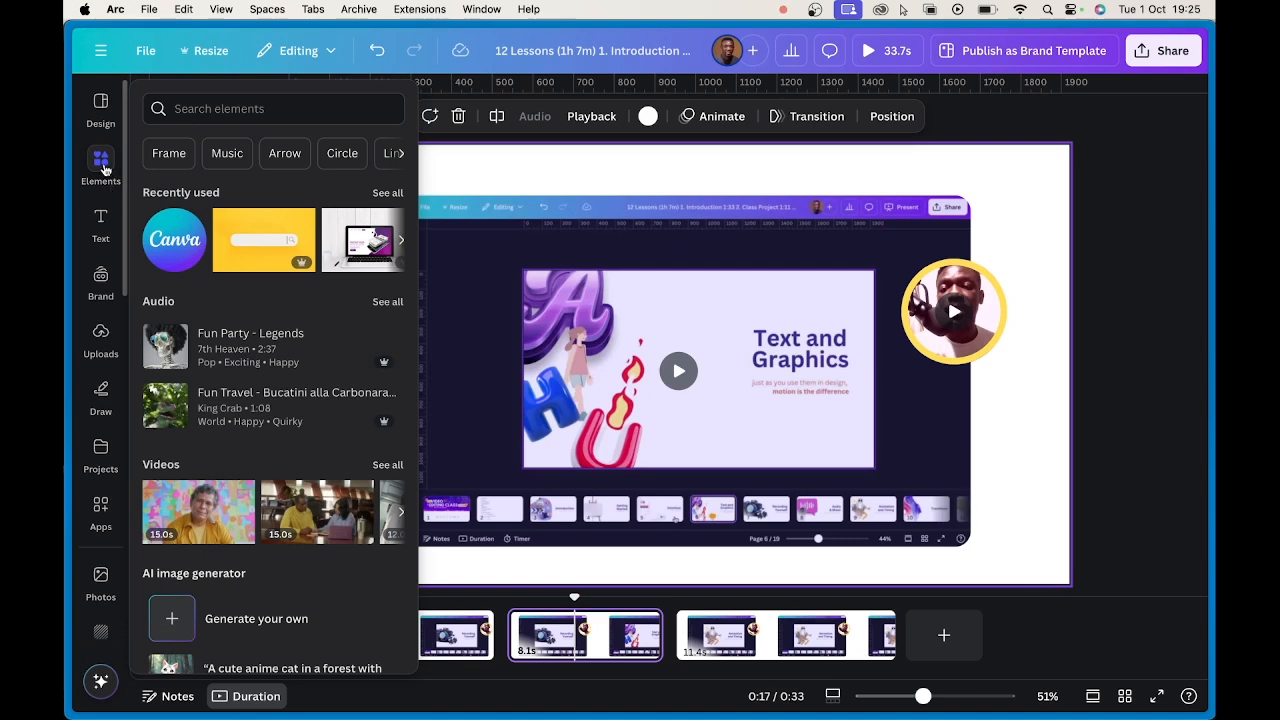
left_click(106, 170)
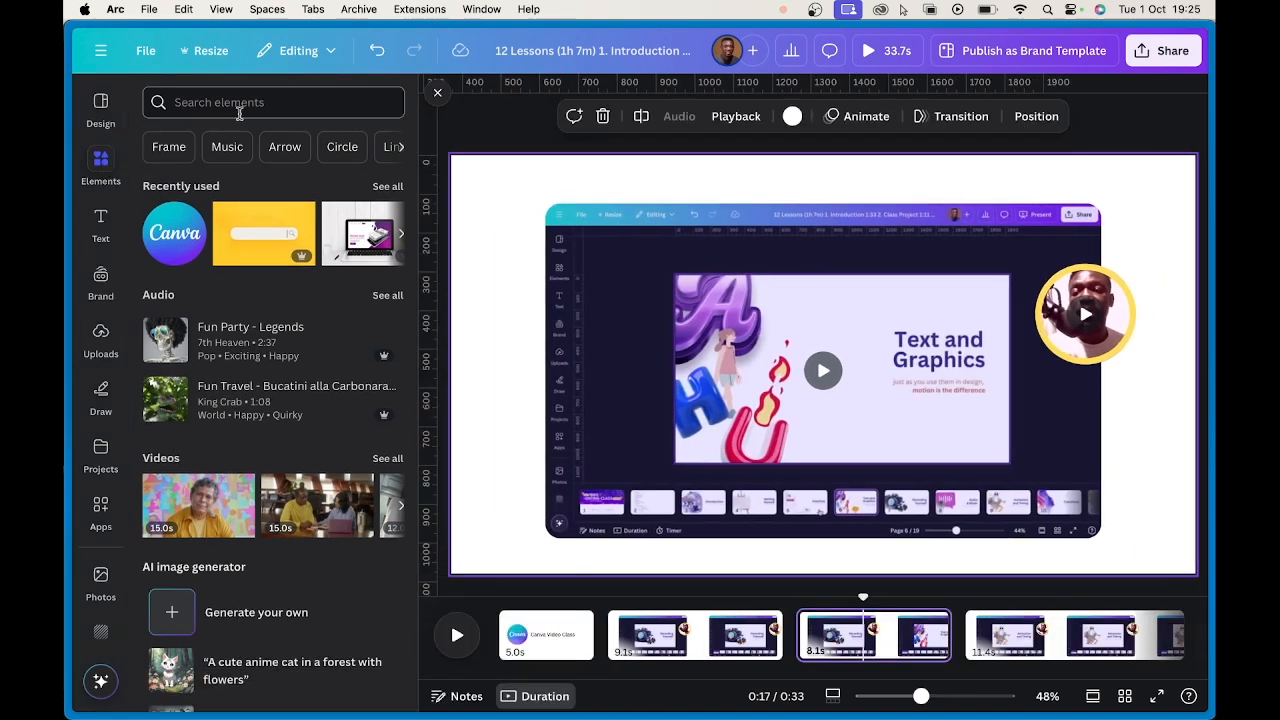
left_click(238, 106)
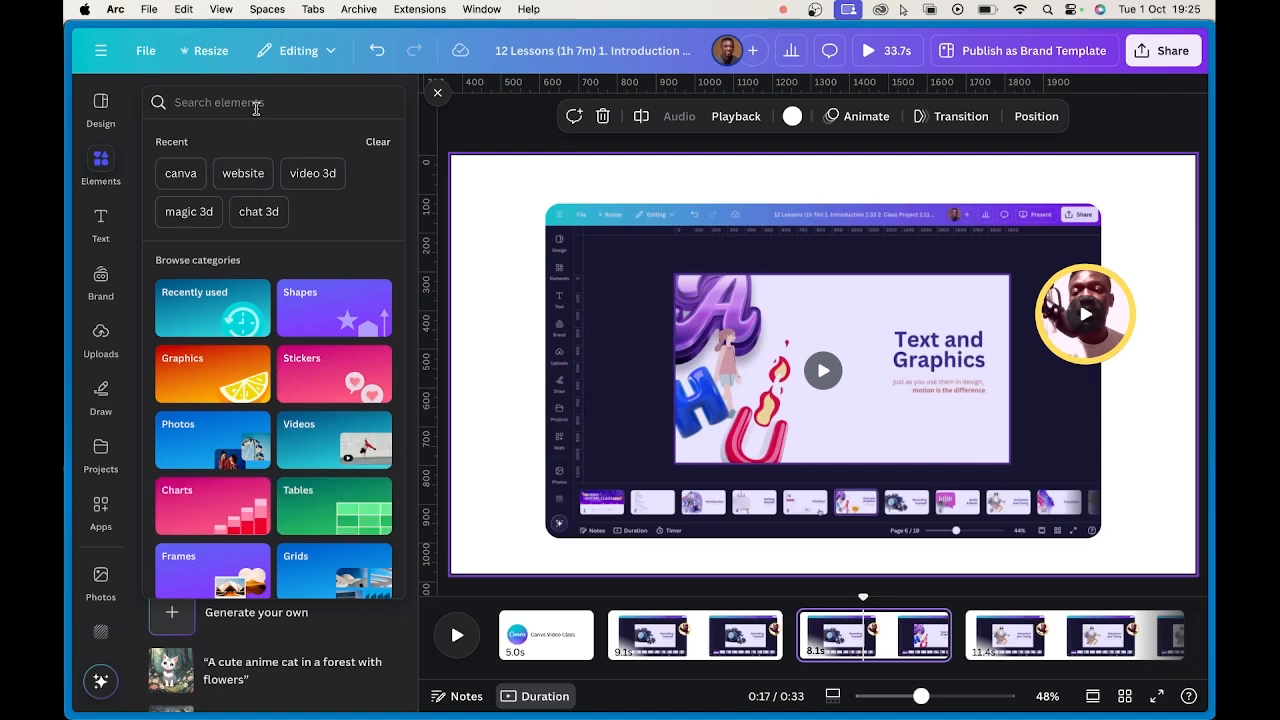
type("soft")
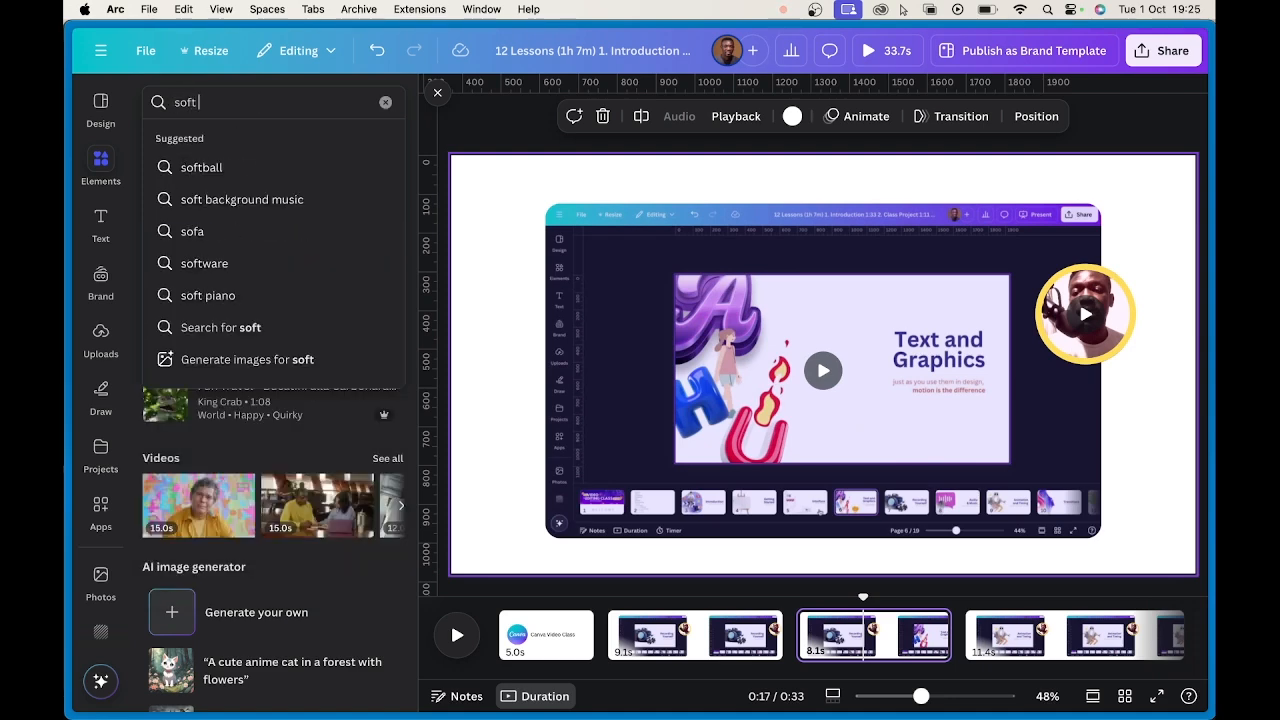
type(" musi")
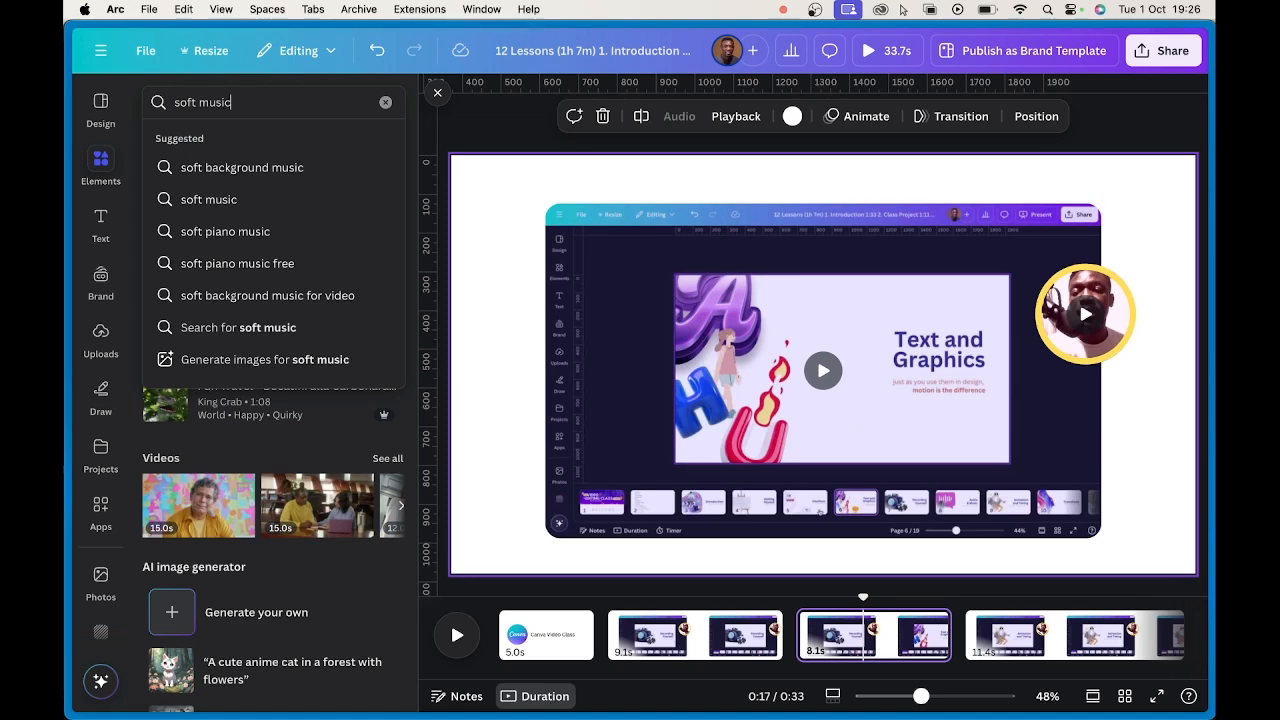
type("c")
key("Return")
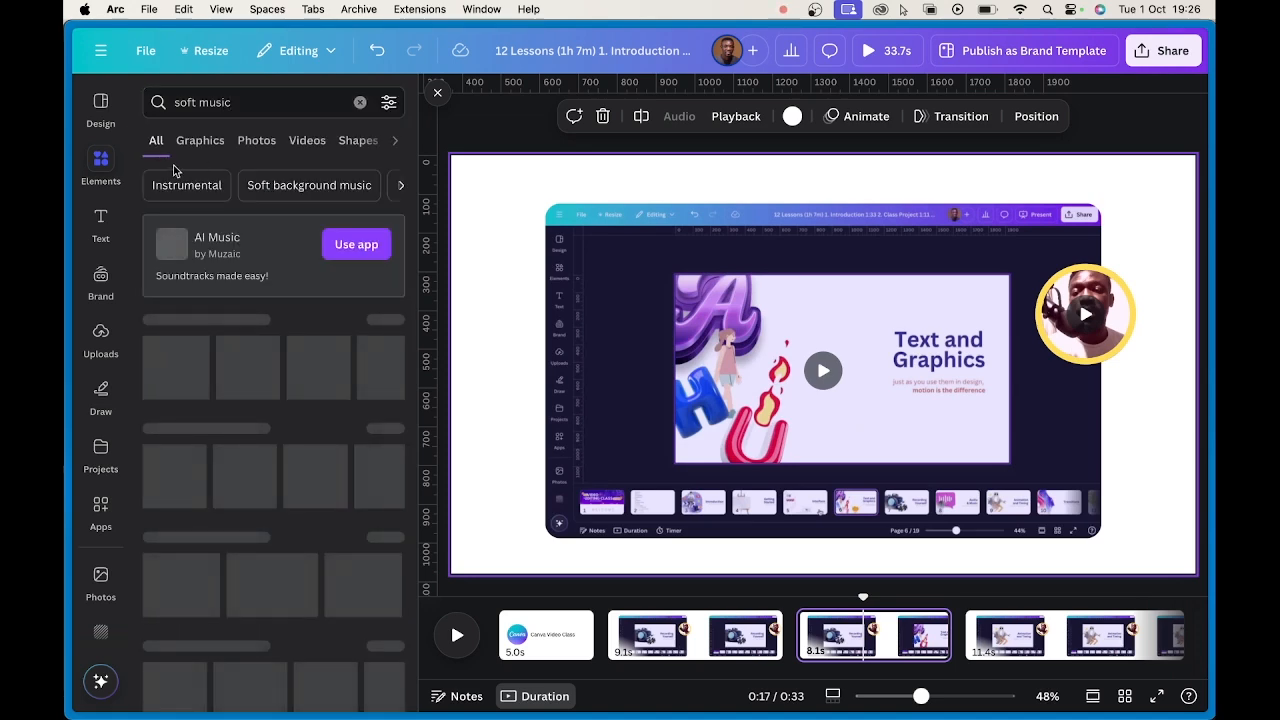
- Limit the soft music search results to audio and look through the list of tracks
left_click(393, 142)
left_click(274, 144)
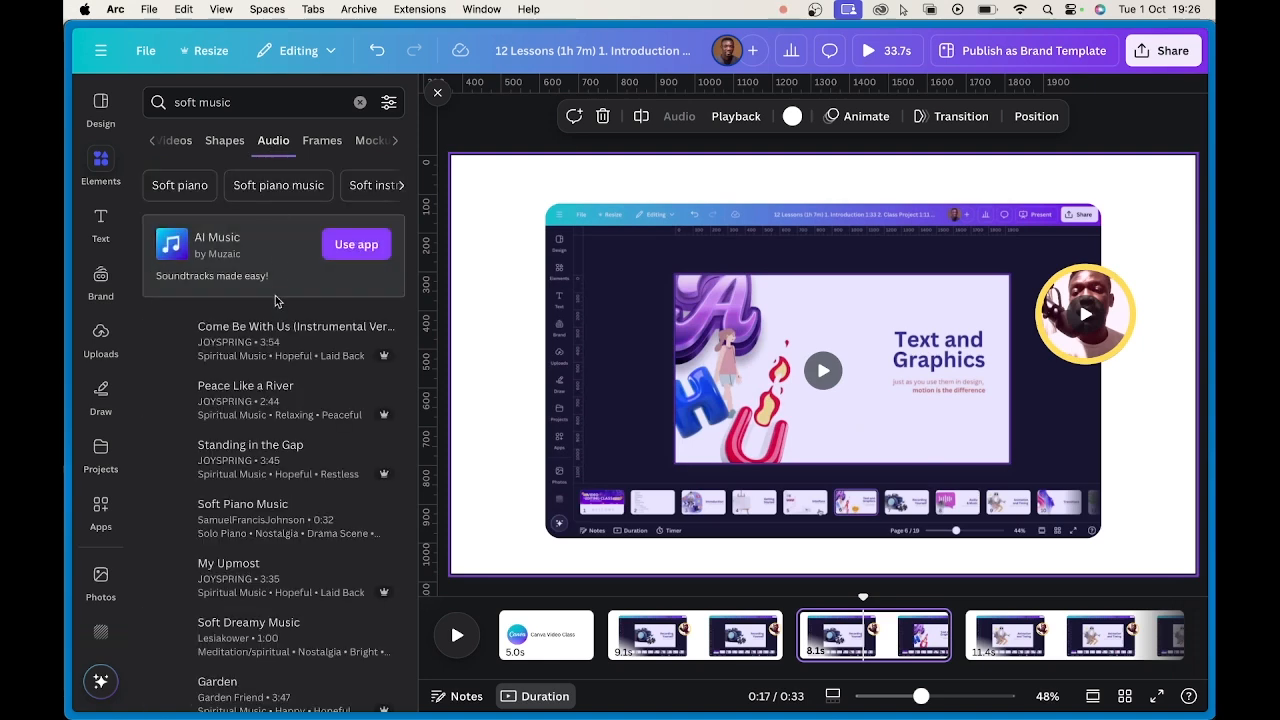
scroll(288, 494, "down", 1)
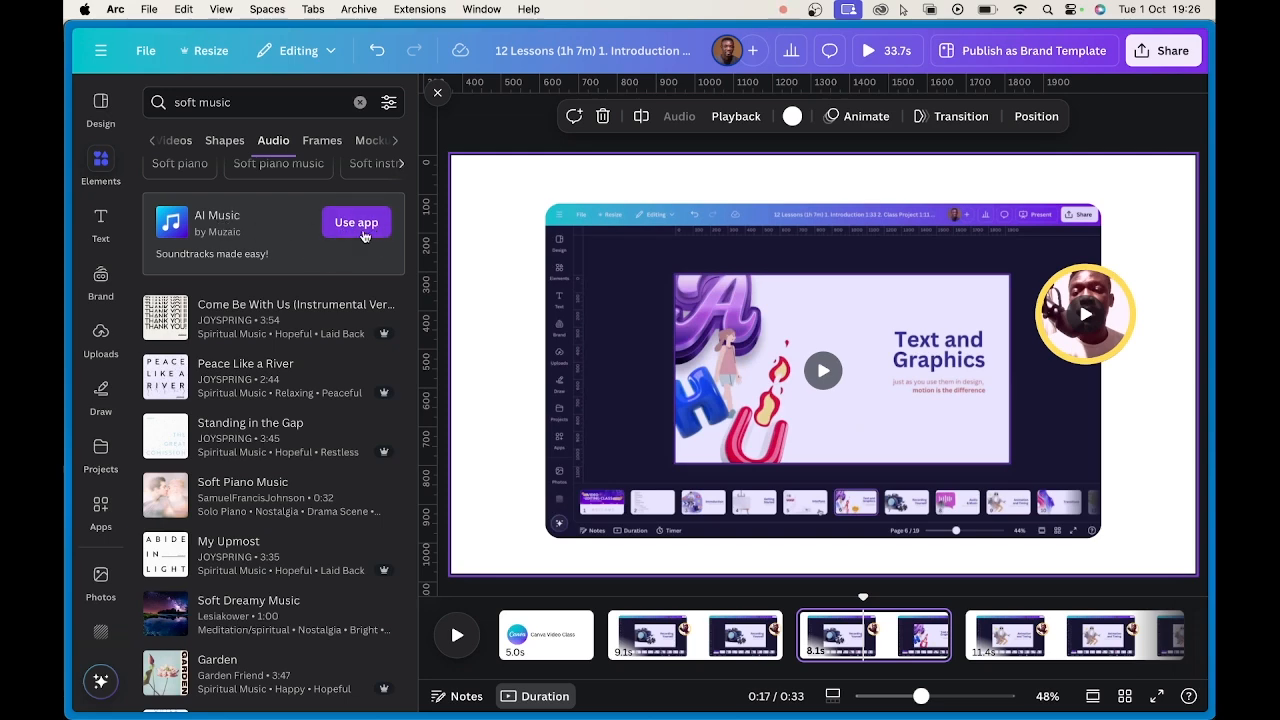
scroll(350, 340, "down", 4)
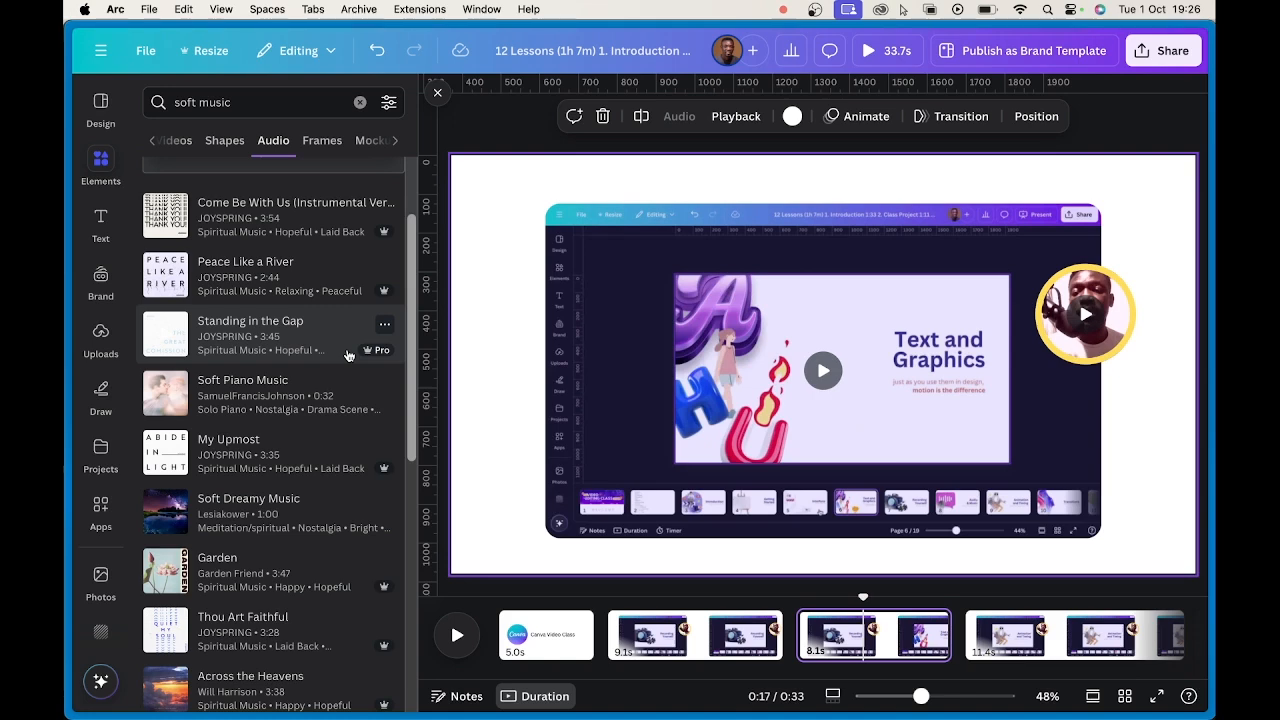
scroll(347, 355, "down", 1)
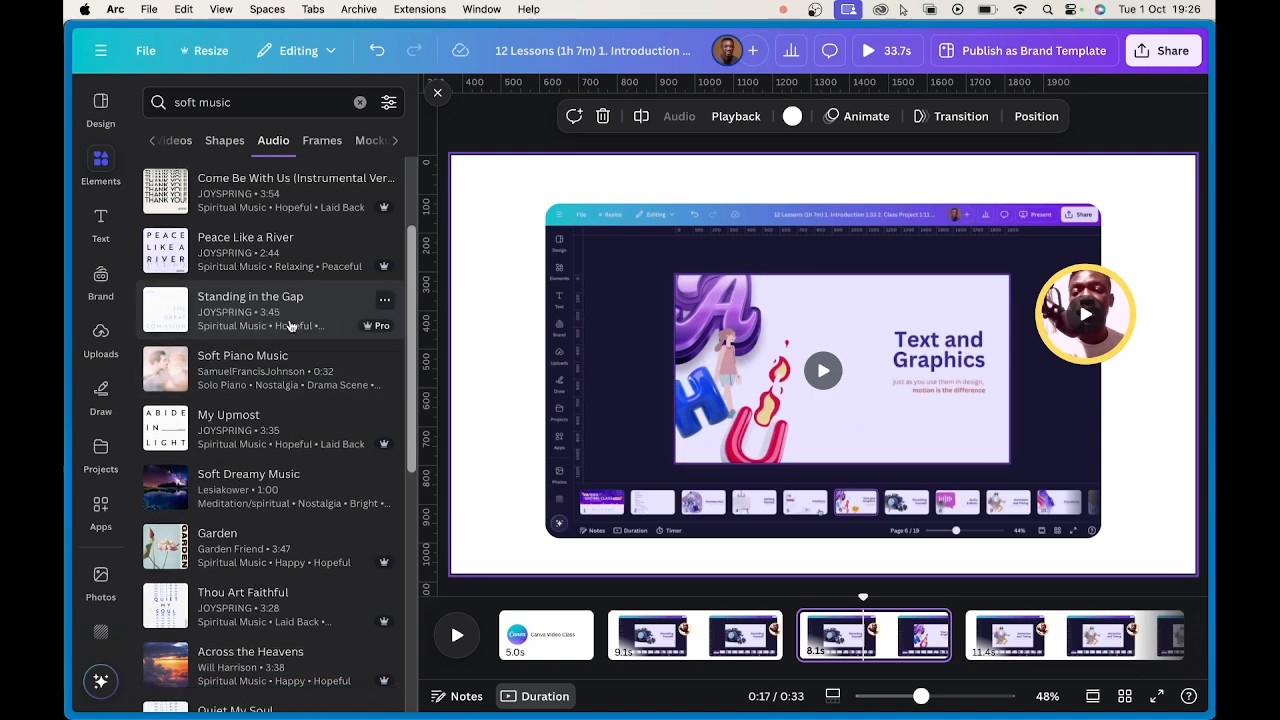
scroll(301, 344, "down", 1)
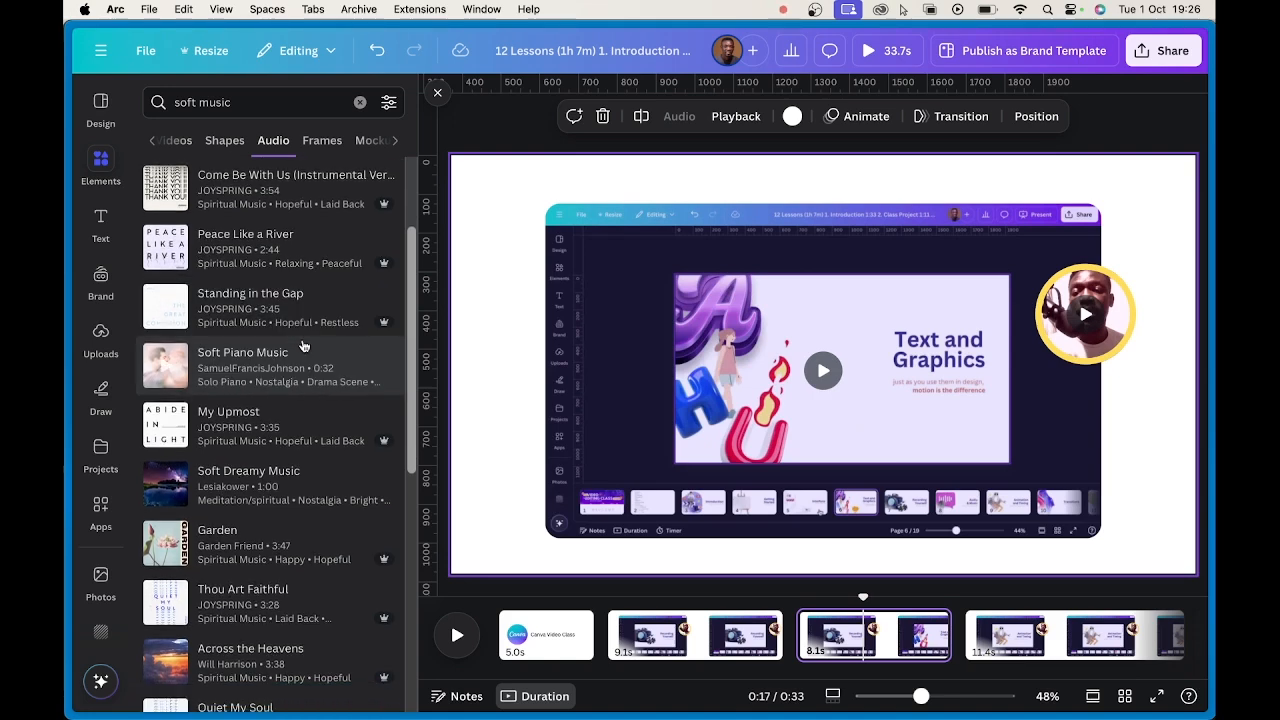
- Preview the tracks Standing in the Gap, Soft Piano Music and My Upmost, and move the playhead to 5.0 s
left_click(168, 312)
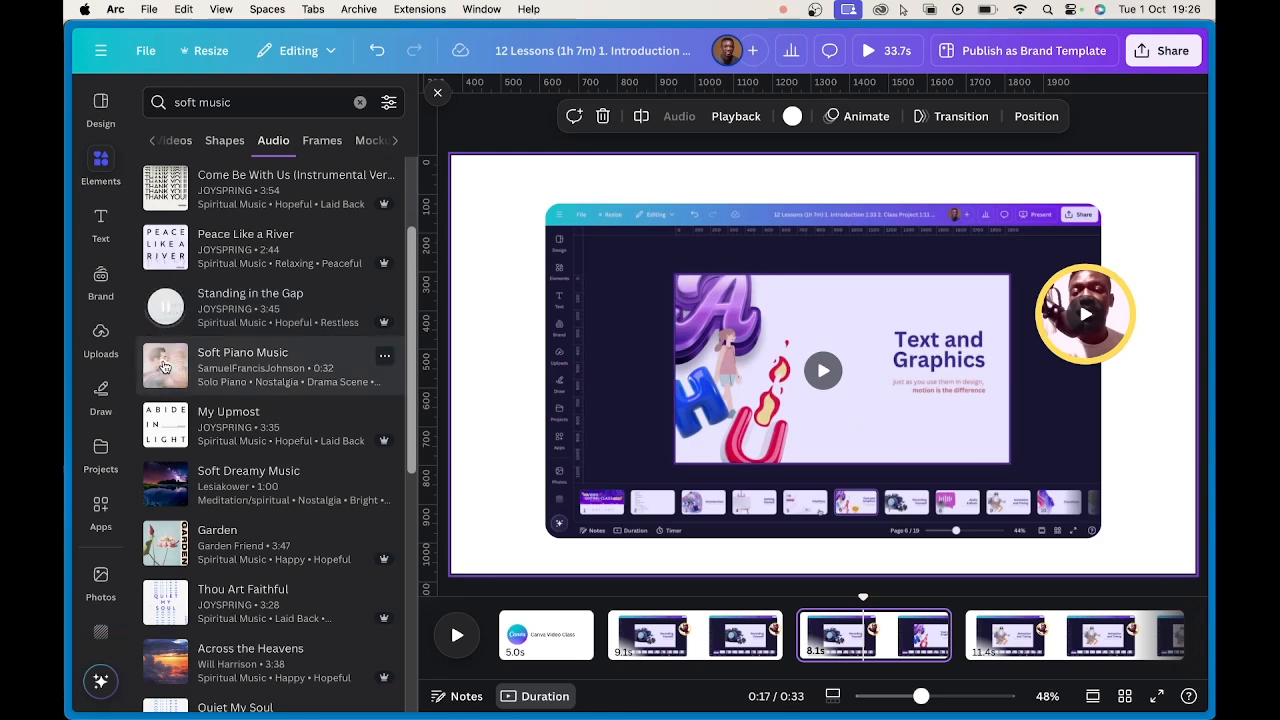
left_click(165, 367)
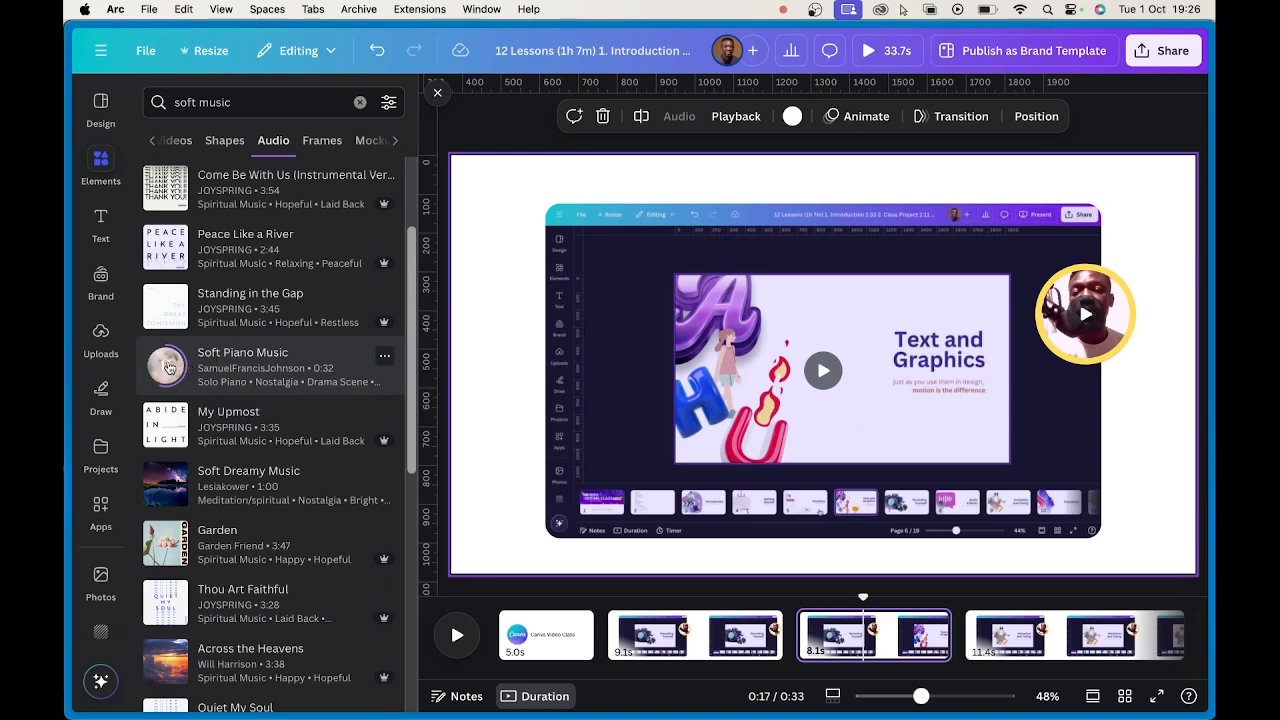
left_click(166, 430)
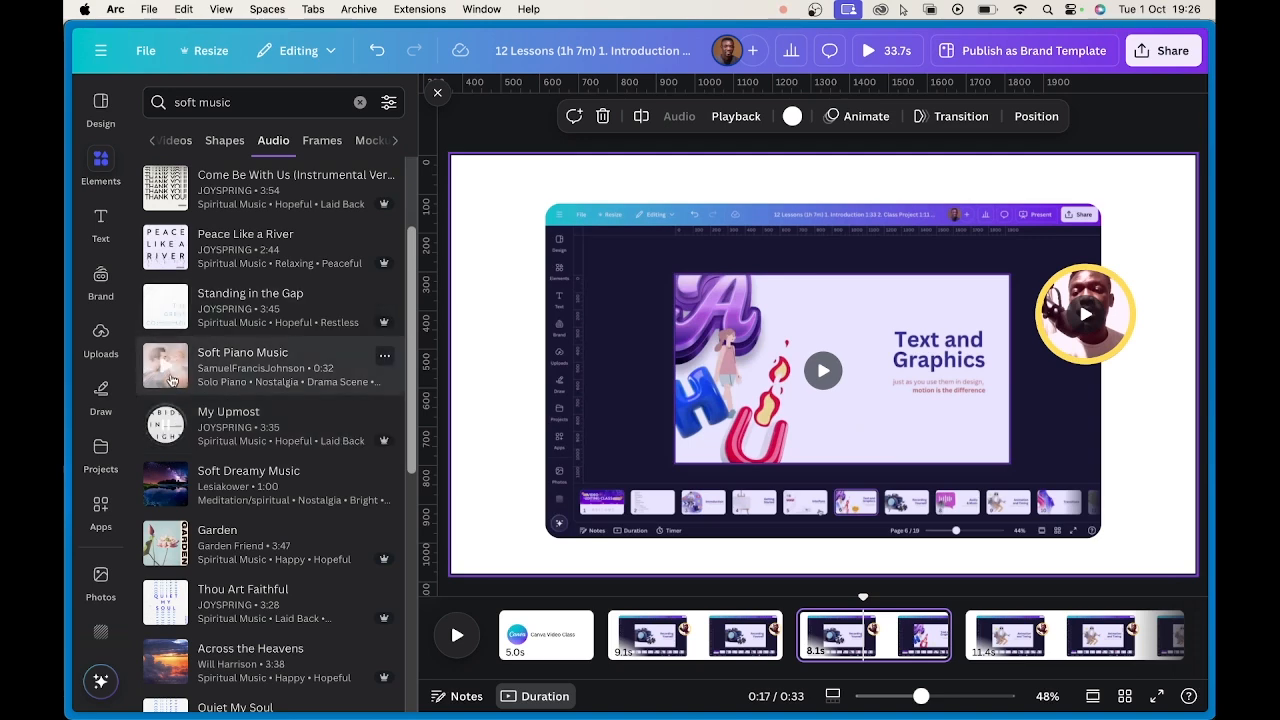
left_click(174, 314)
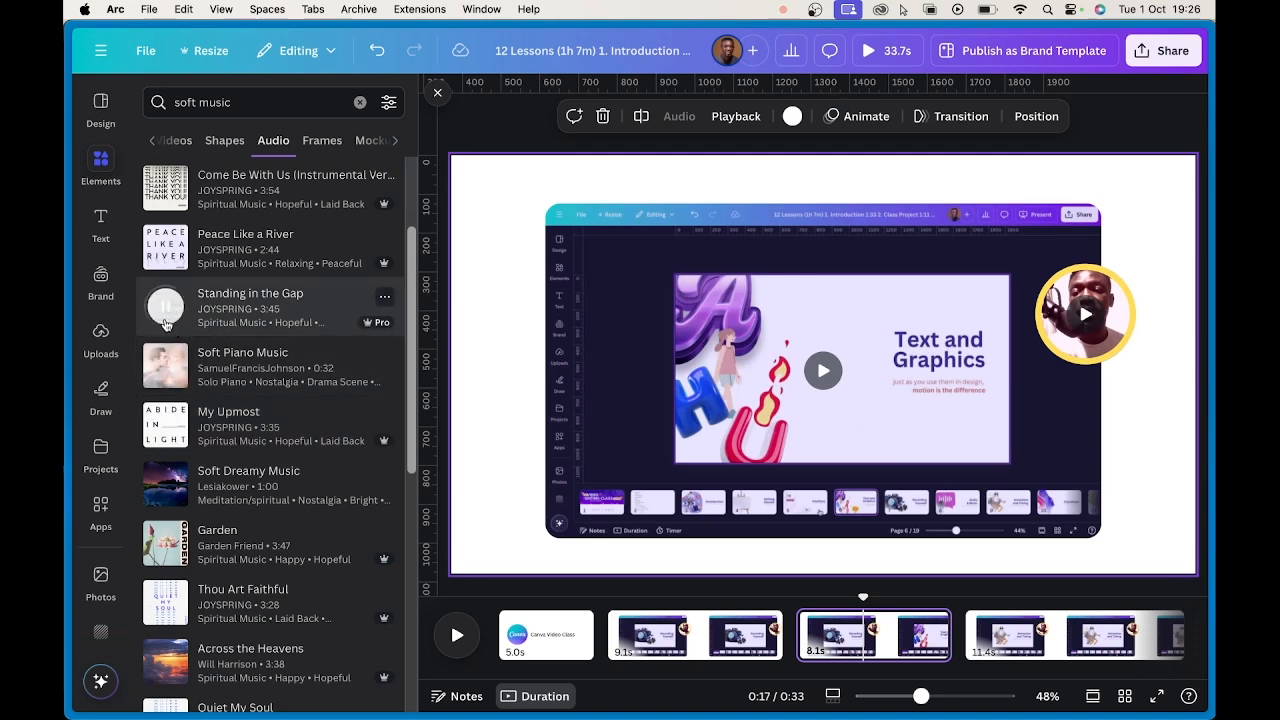
left_click(167, 372)
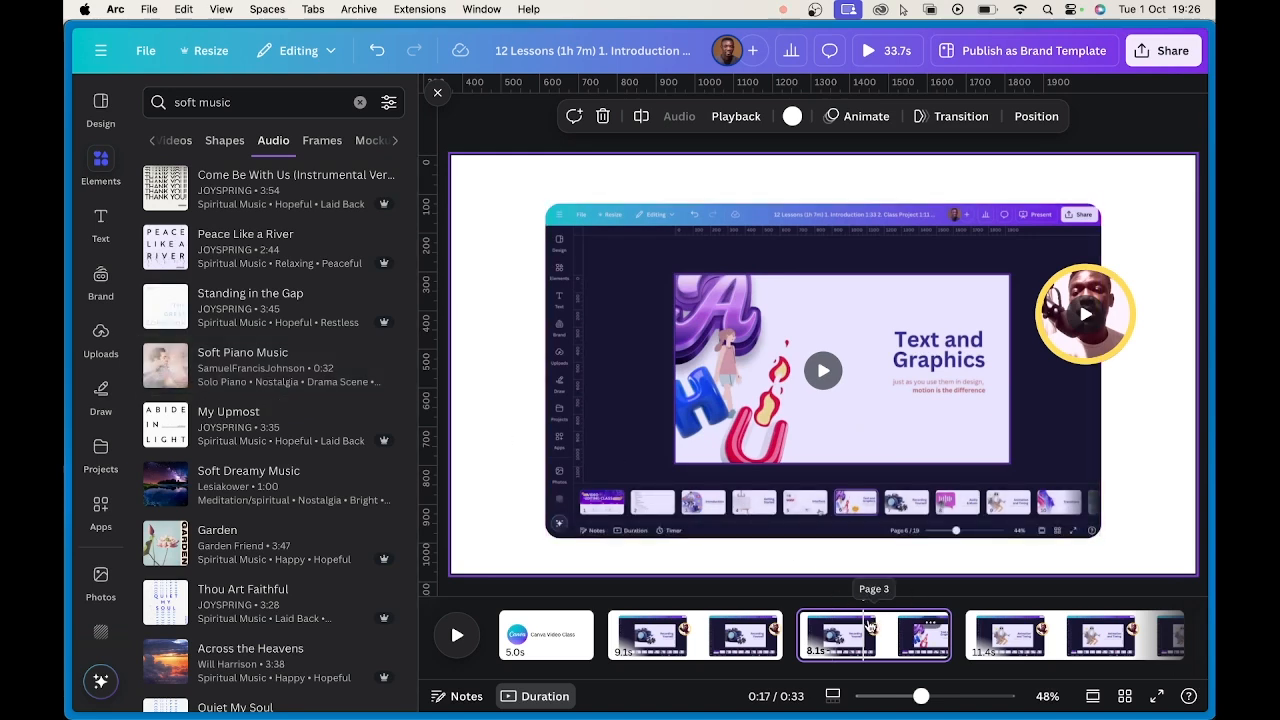
left_click_drag(862, 597, 601, 611)
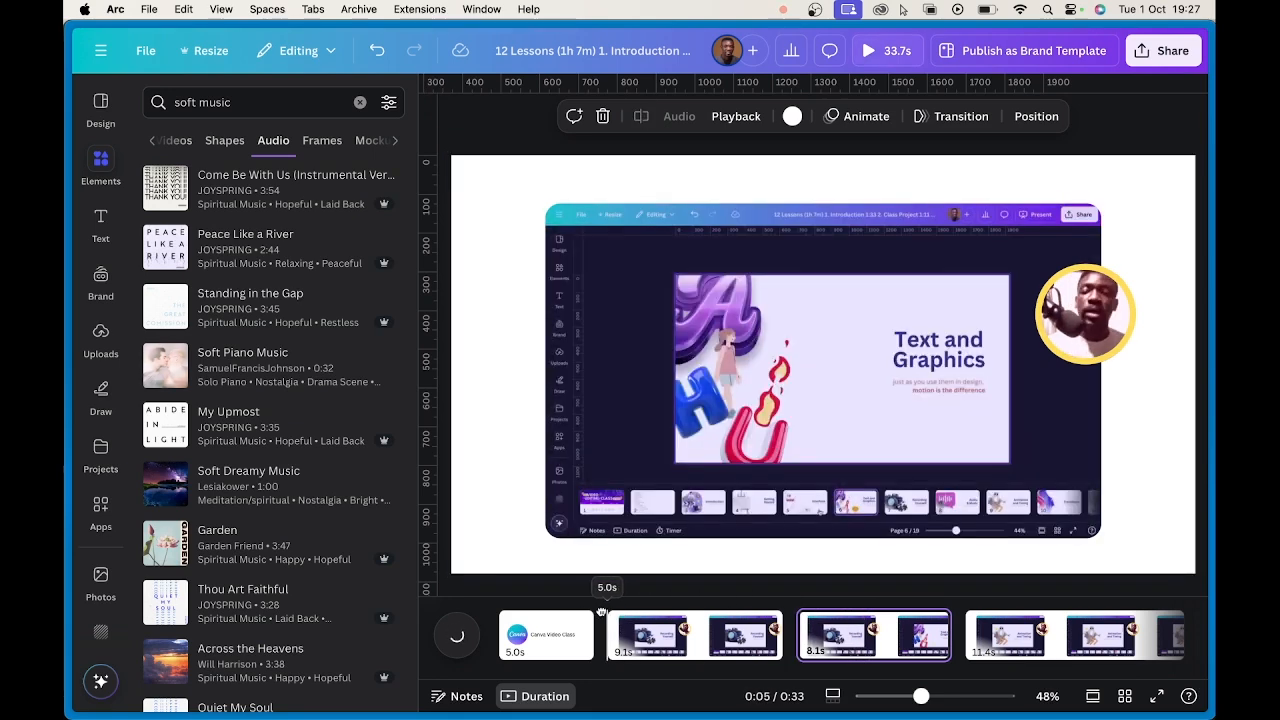
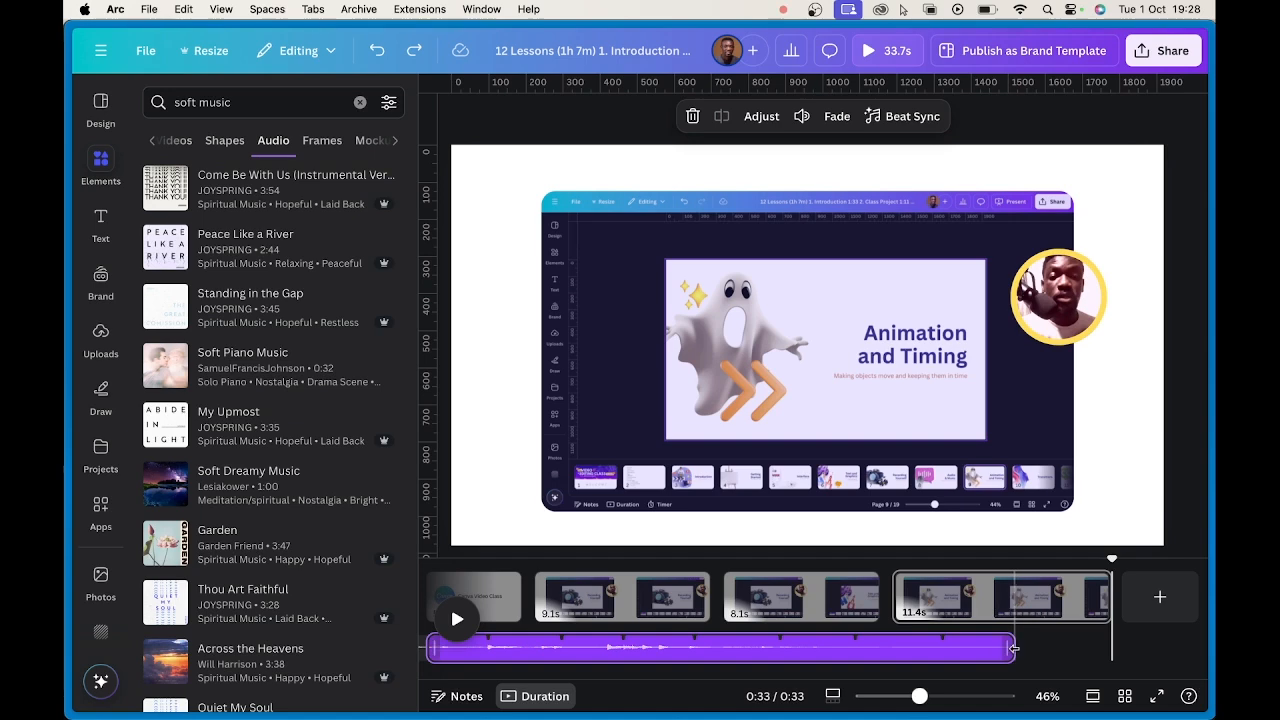
- Stretch the background music clip to 31.5 s so that it runs from about 0:02 to the end of the video
left_click_drag(1017, 653, 1026, 648)
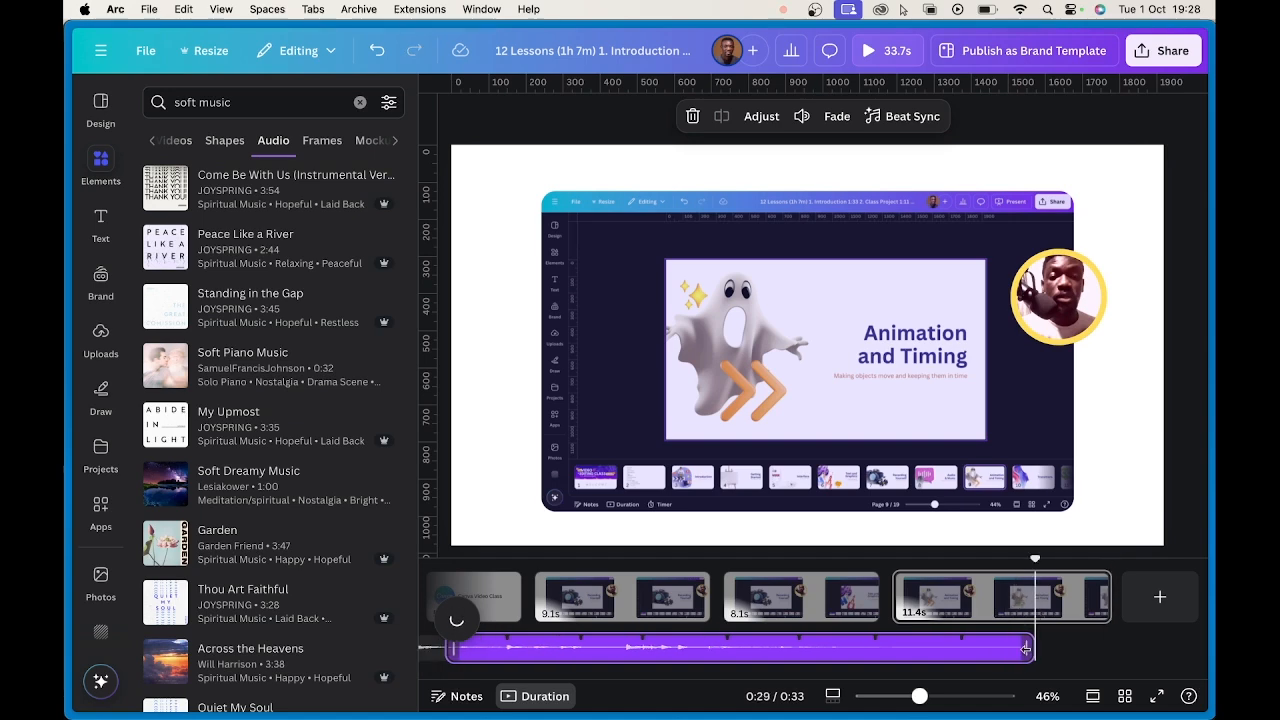
key("super+z")
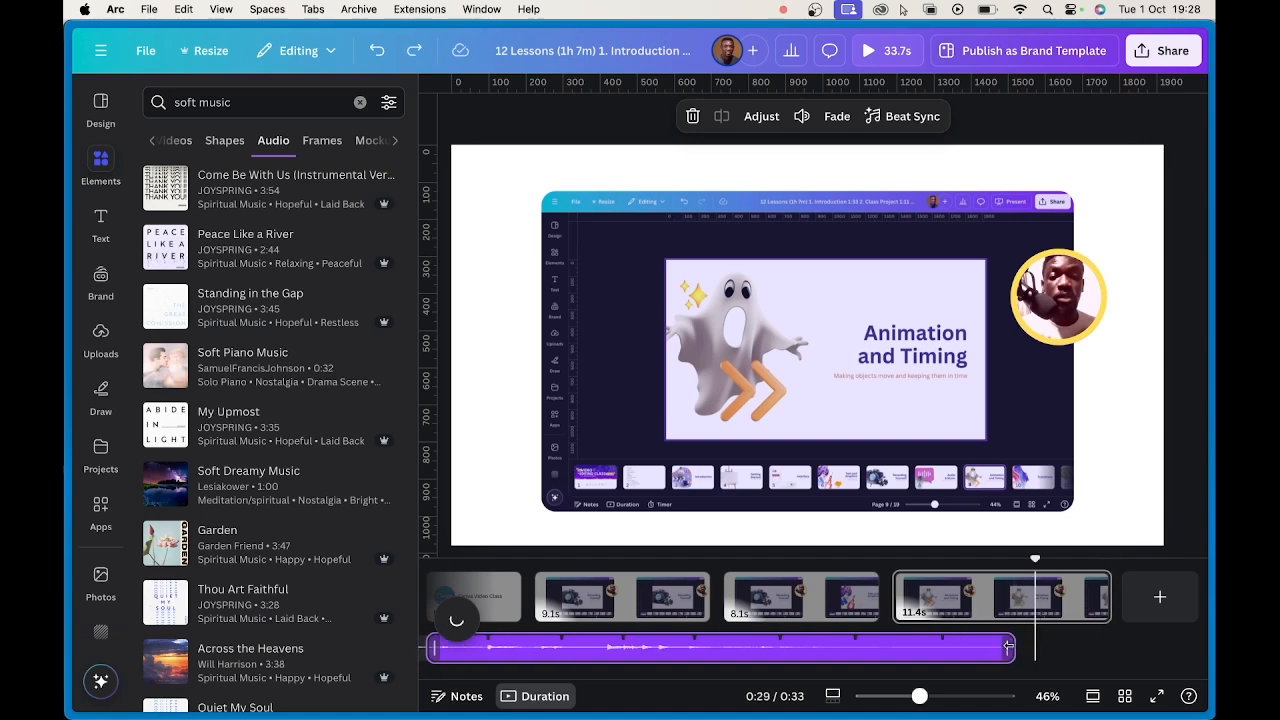
left_click_drag(1008, 646, 1110, 647)
key("super+z")
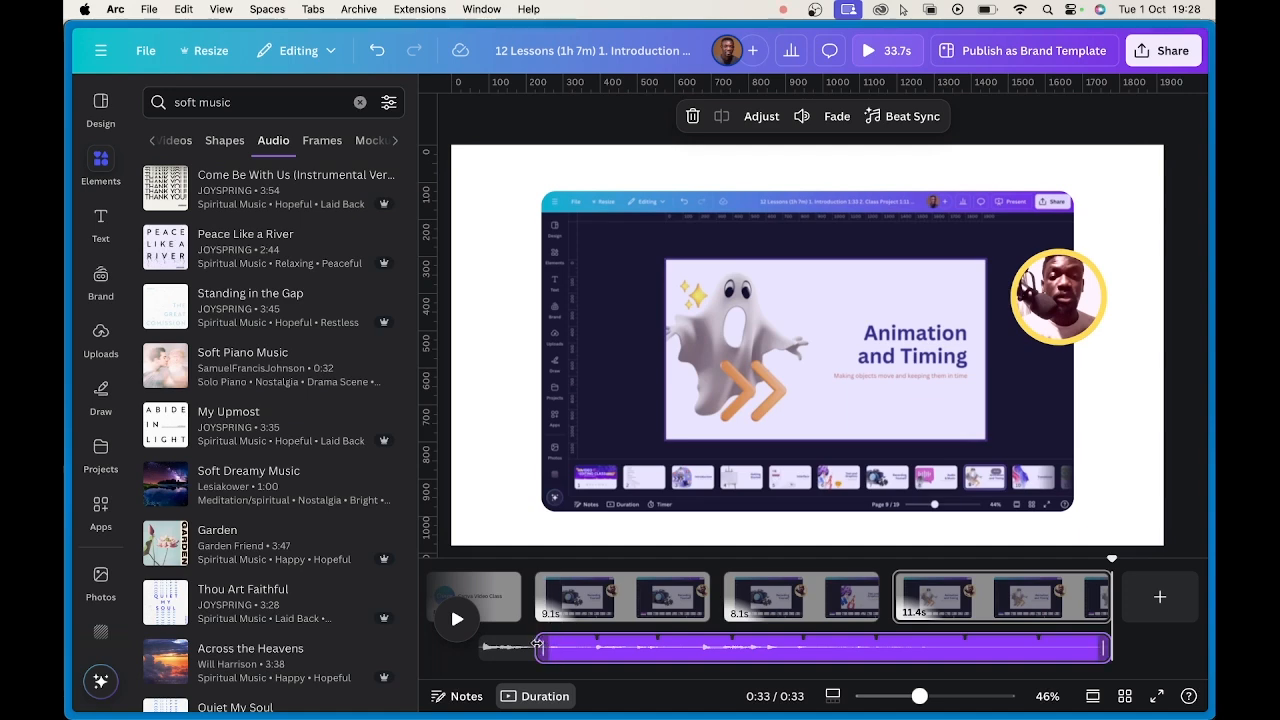
left_click_drag(538, 648, 432, 638)
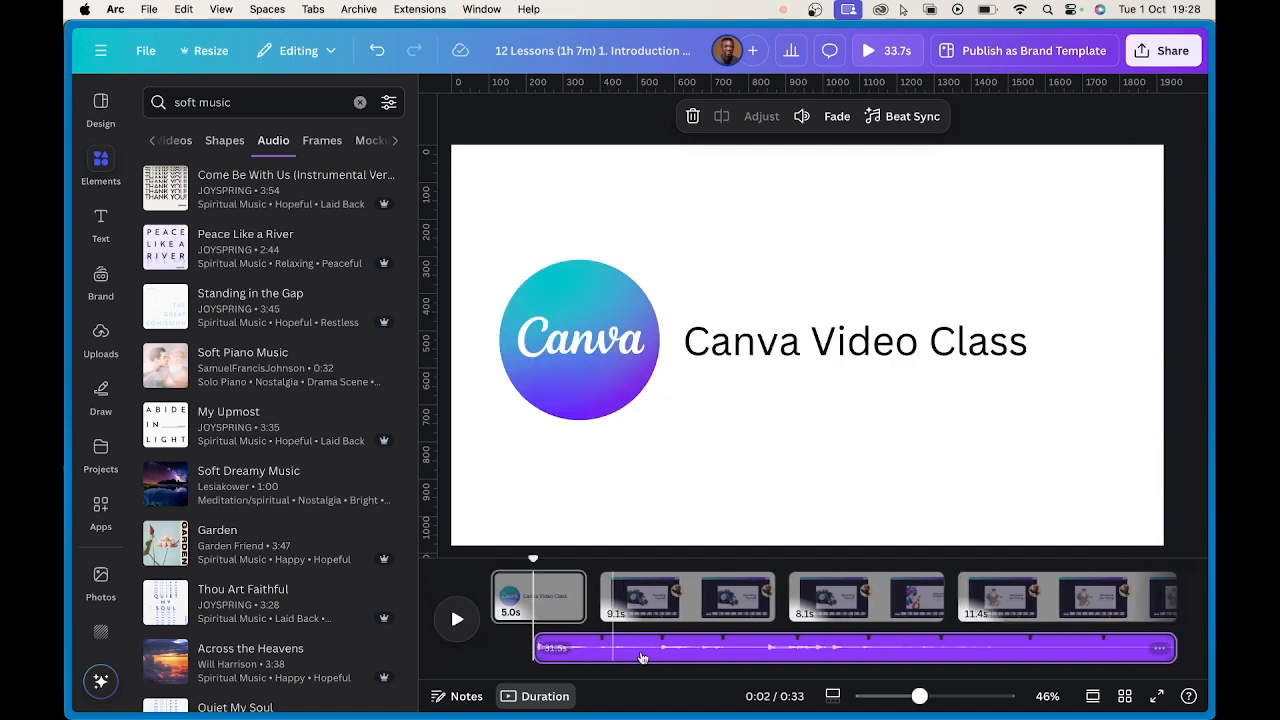
mouse_move(684, 653)
left_mouse_down()
mouse_move(628, 648)
mouse_move(704, 648)
mouse_move(684, 654)
left_mouse_up()
- Return the playhead to 0:00 and select the Canva logo, the Canva Video Class title and page 2 in turn
left_click_drag(533, 556, 498, 549)
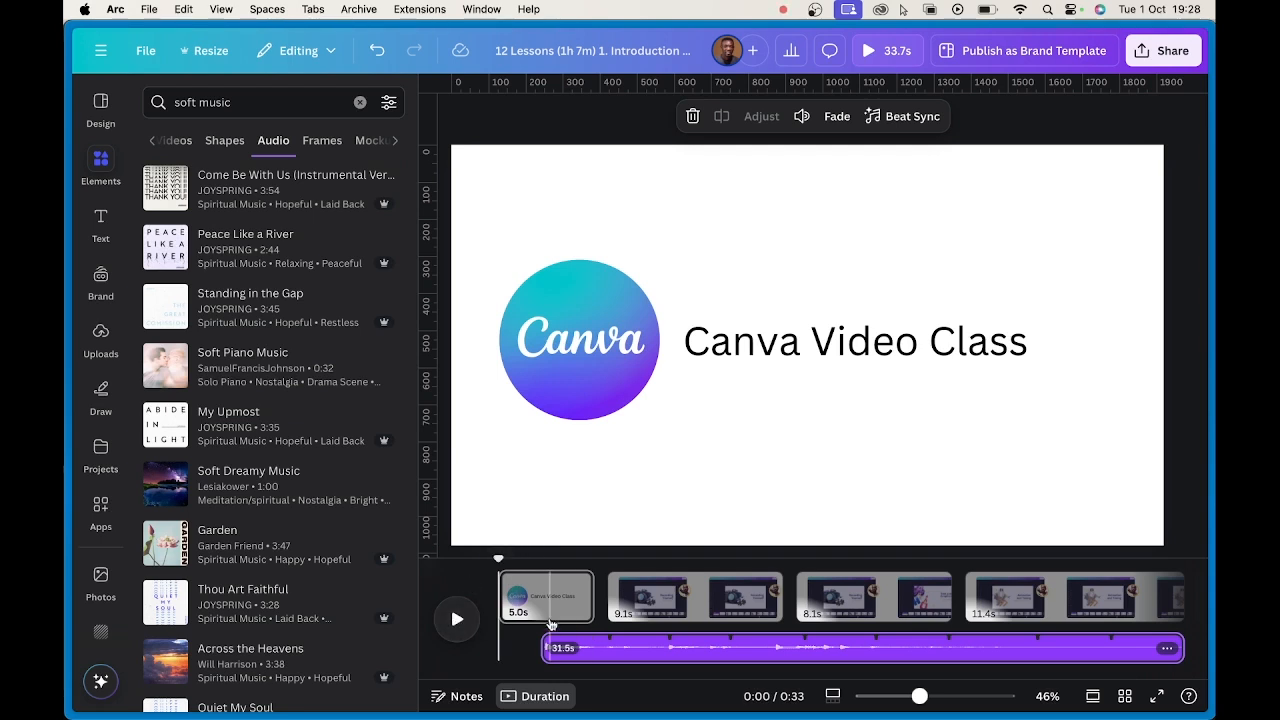
left_click(618, 333)
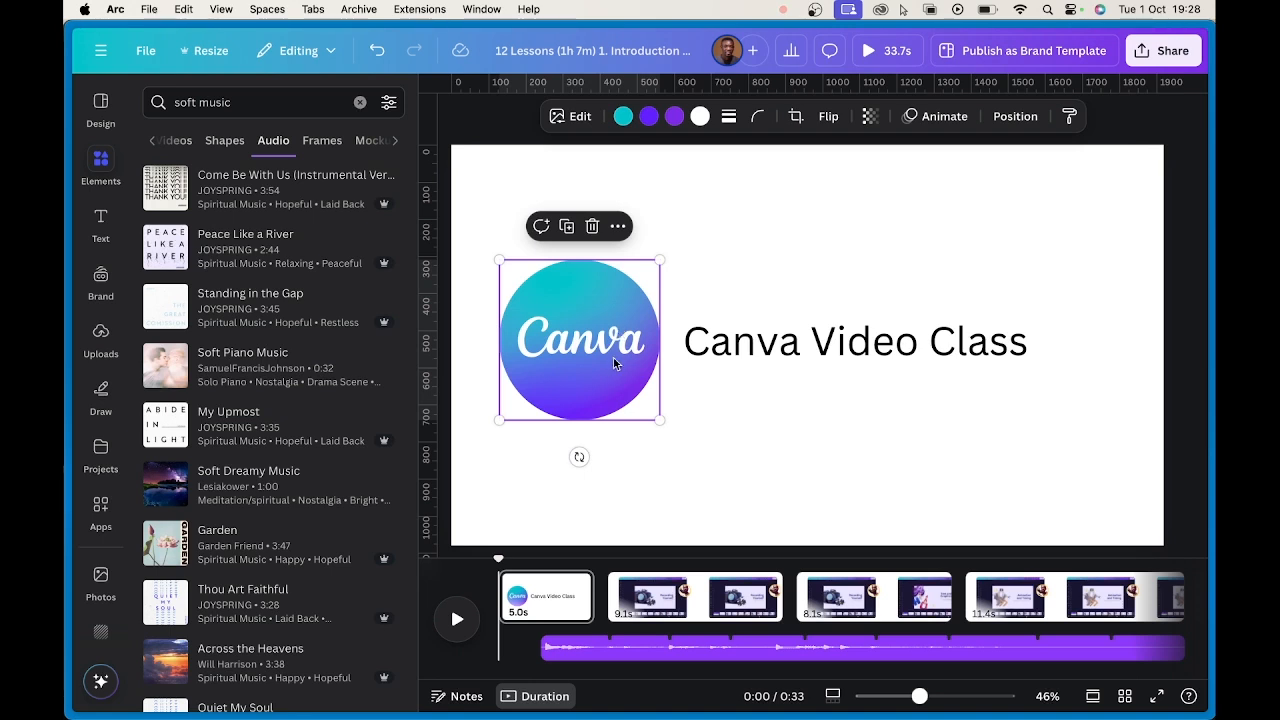
left_click(894, 342)
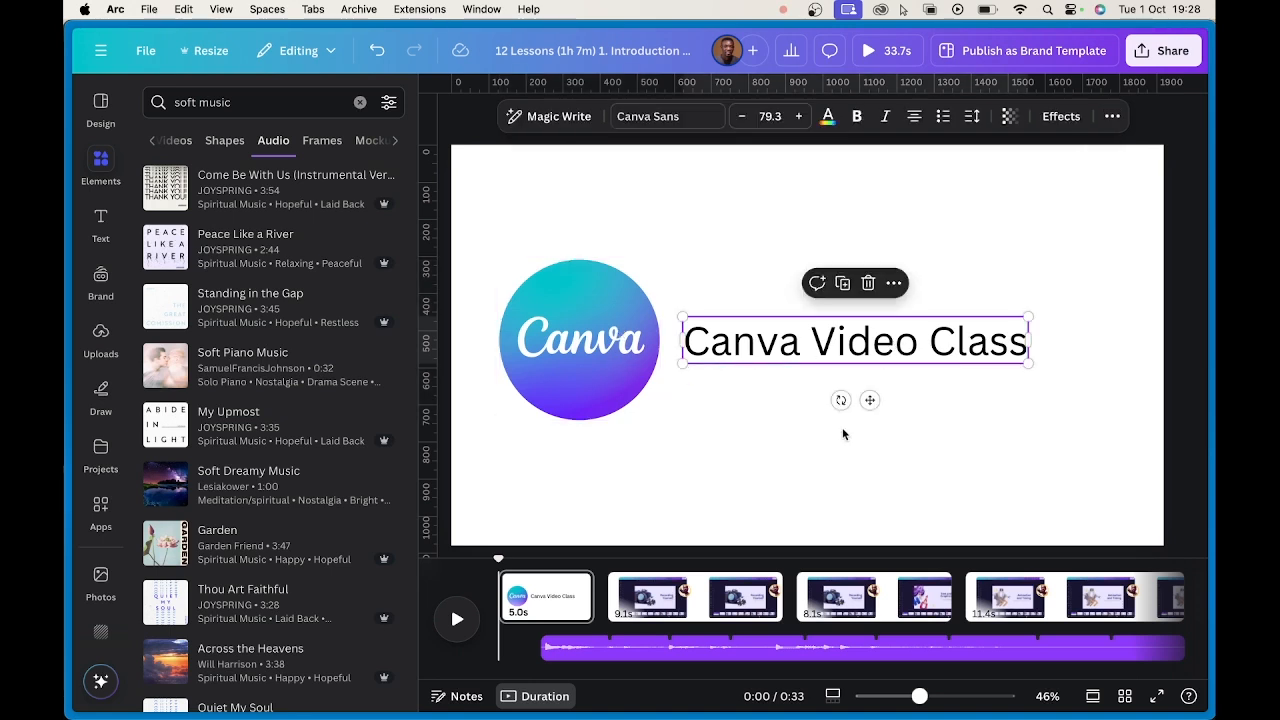
left_click(651, 606)
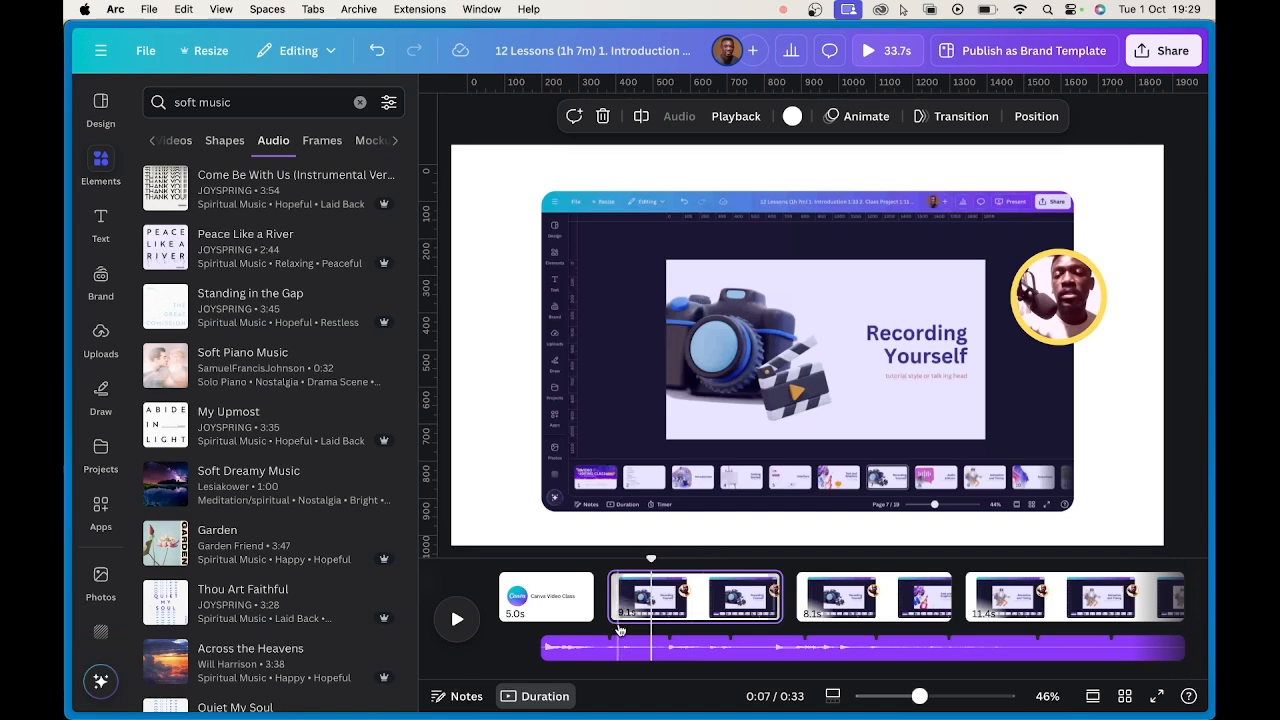
- Play the video from 0:00 in the full preview to check it with the music, and close the preview
left_click_drag(652, 562, 498, 560)
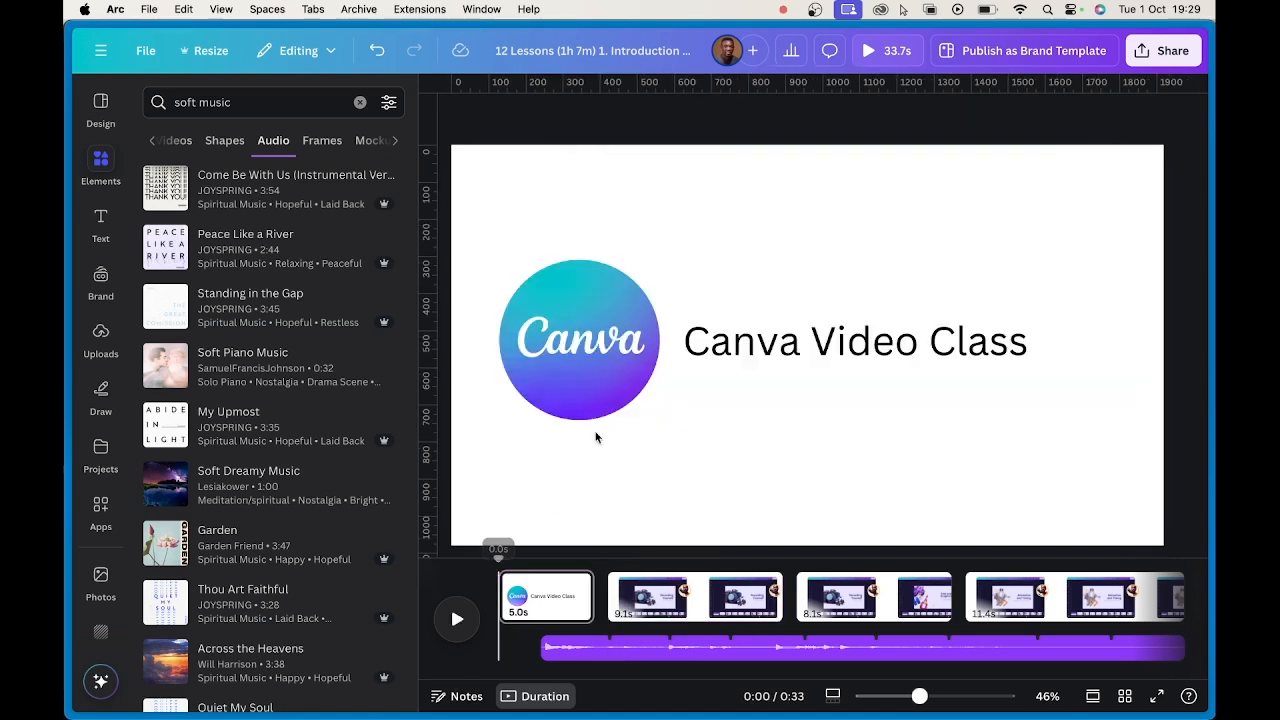
left_click(869, 52)
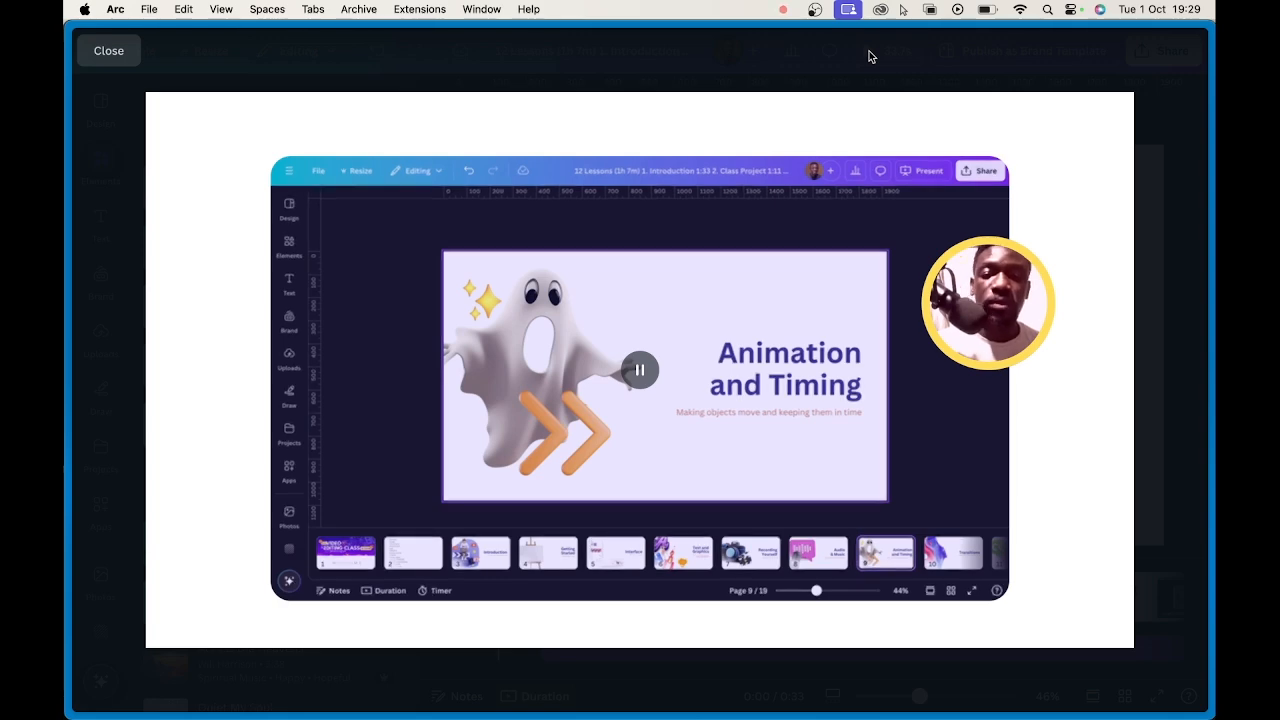
mouse_move(569, 298)
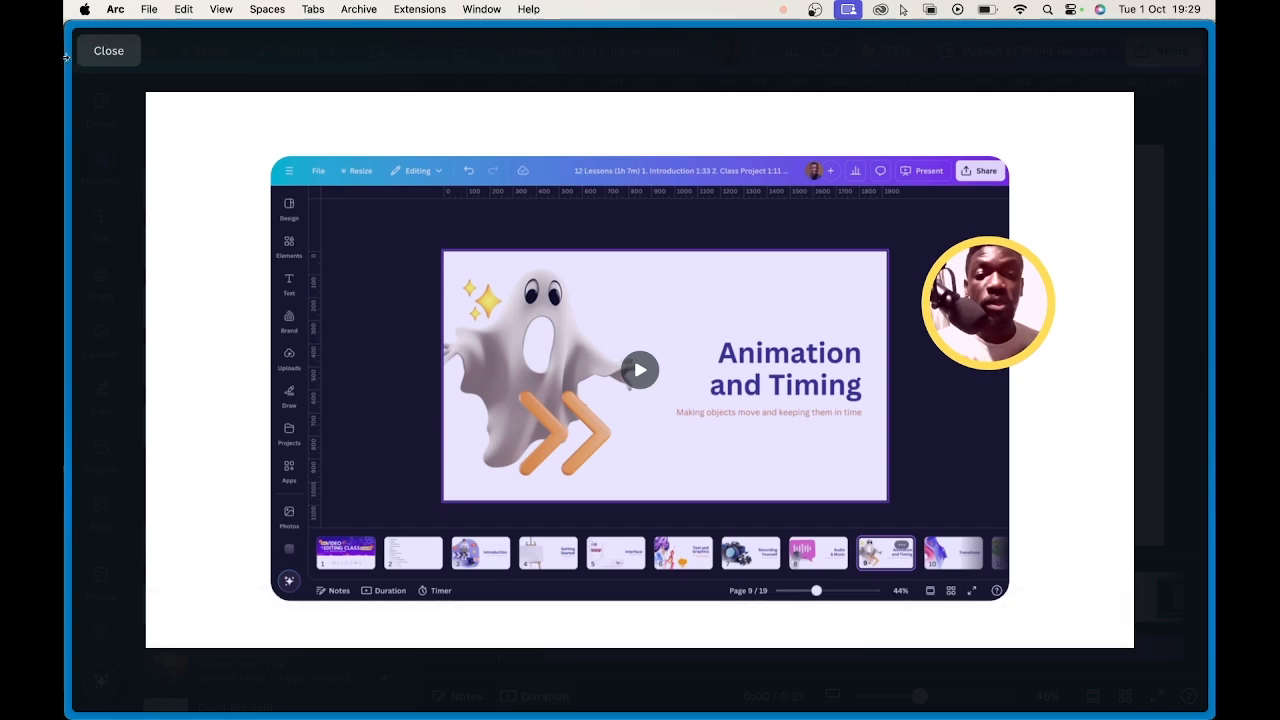
left_click(120, 50)
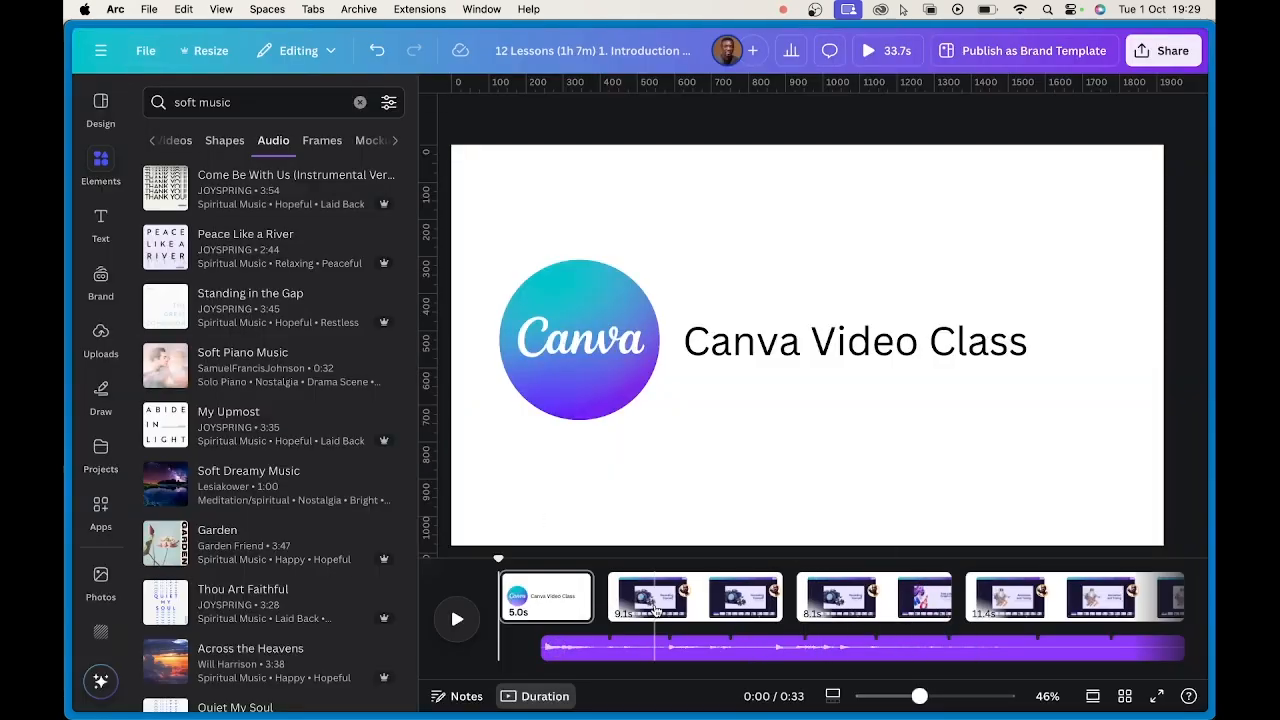
- View the Audio & Music slide in the lesson presentation's browser tab and return to the video project
mouse_move(143, 246)
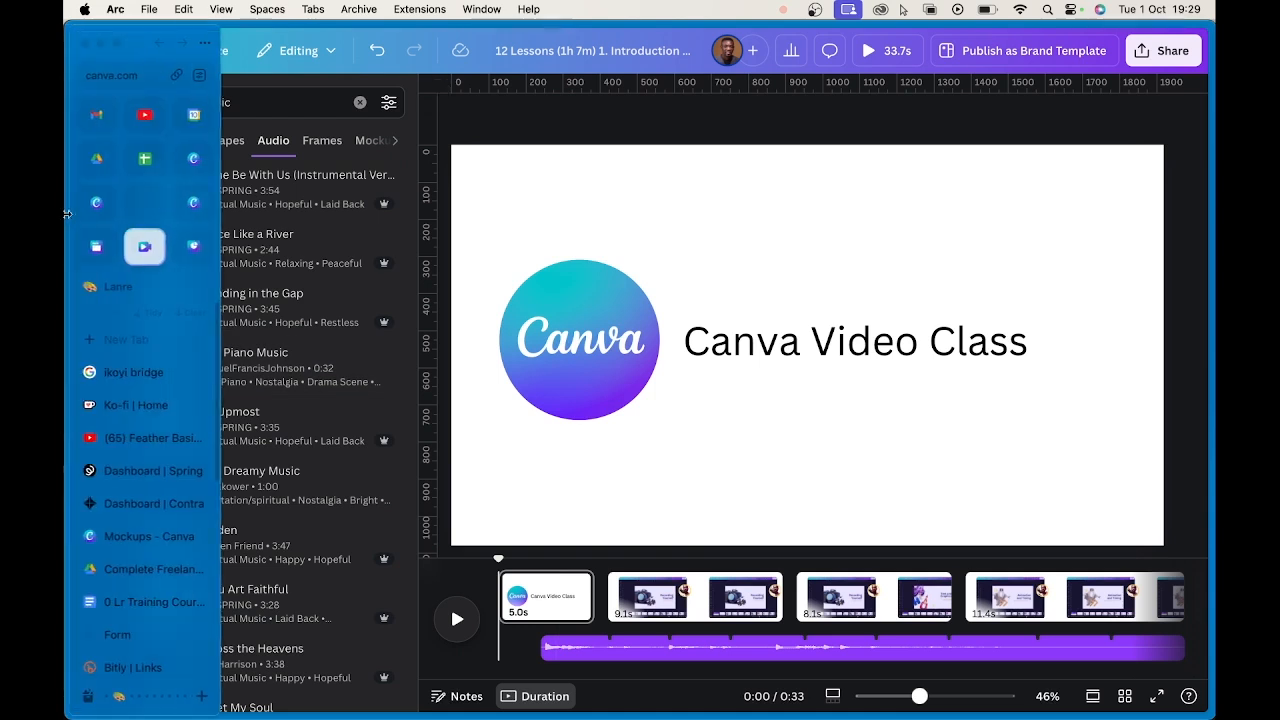
left_click(193, 247)
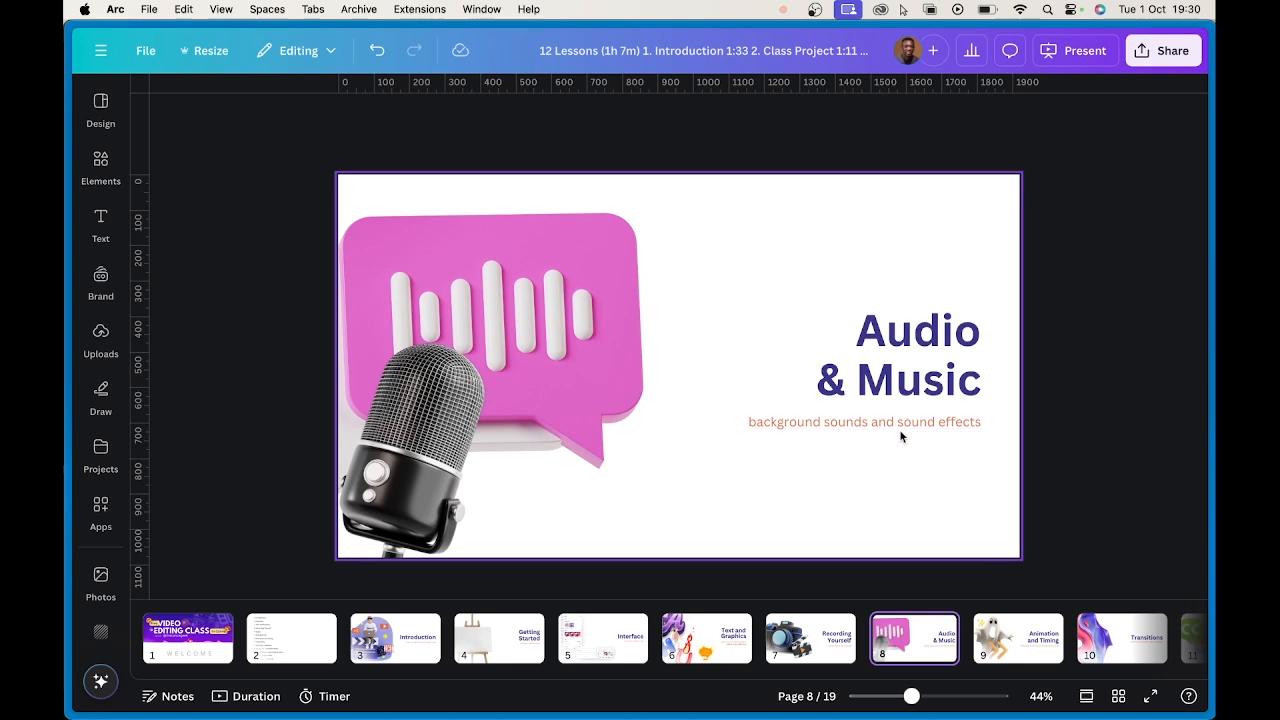
mouse_move(68, 278)
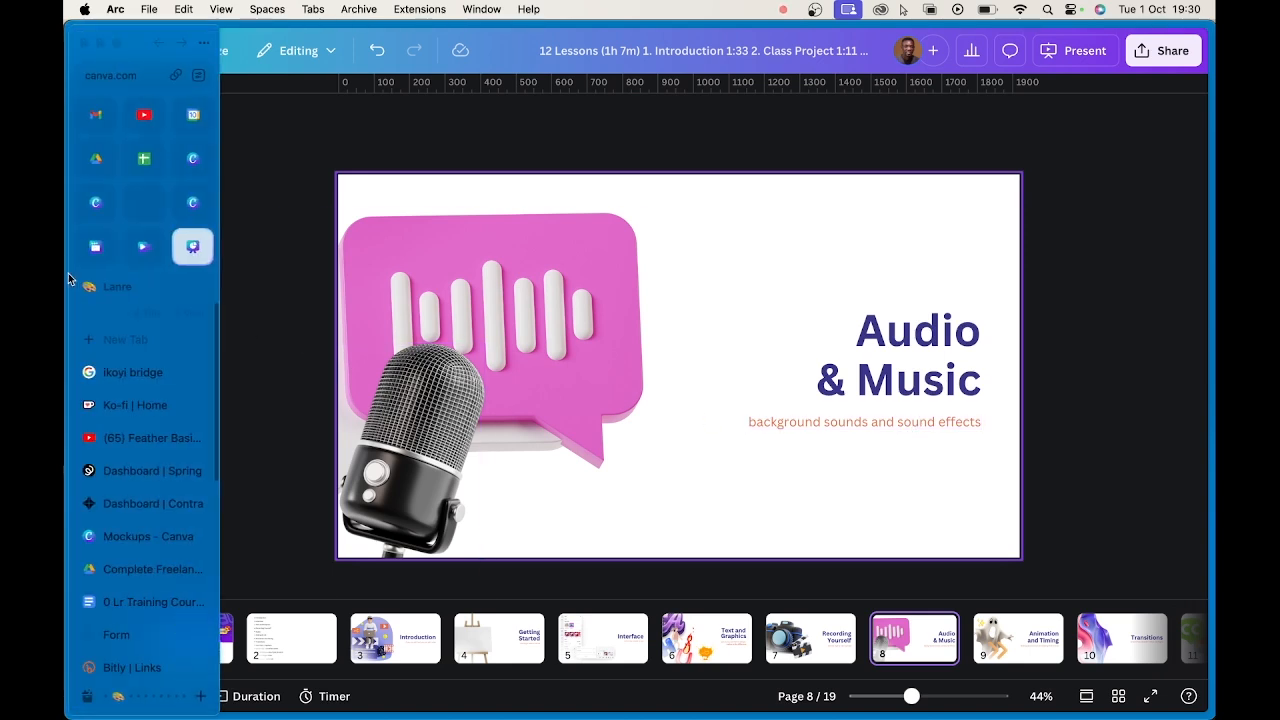
left_click(138, 249)
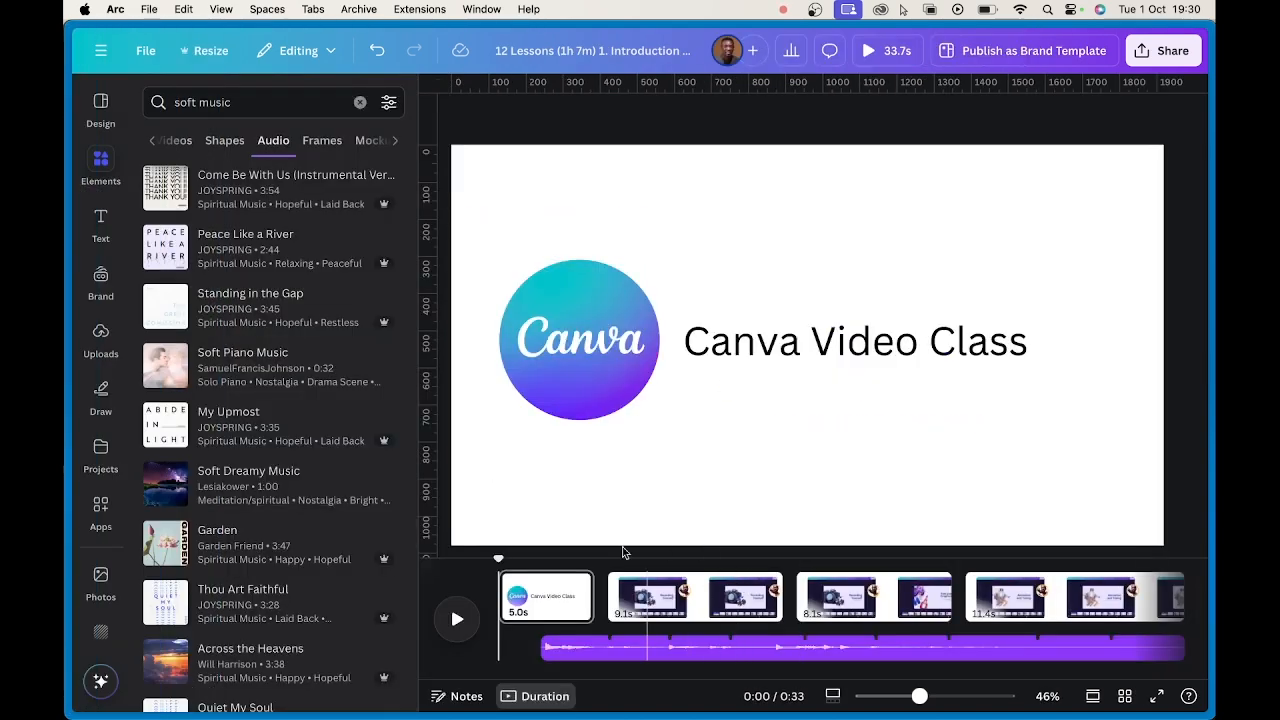
- Move the playhead to 0:15 on page 3 and search the audio library for "pop sound"
left_click_drag(497, 563, 829, 560)
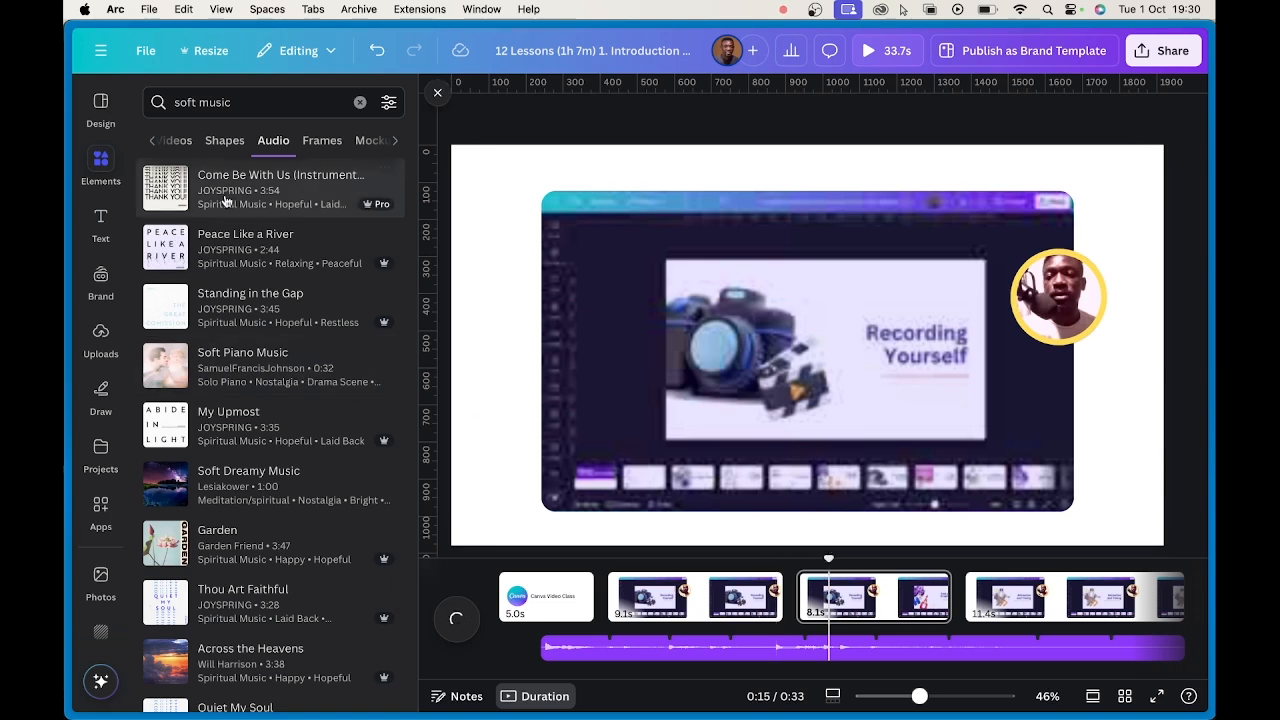
left_click_drag(278, 103, 145, 102)
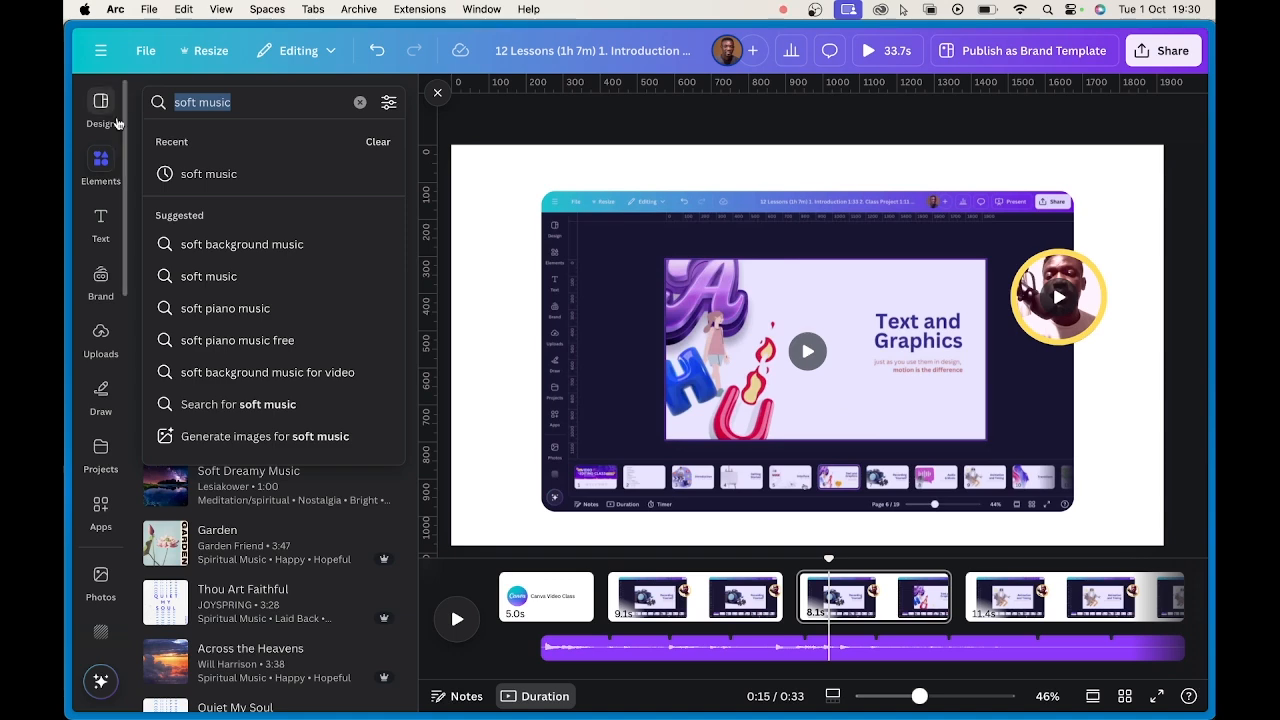
left_click(97, 166)
left_click(97, 166)
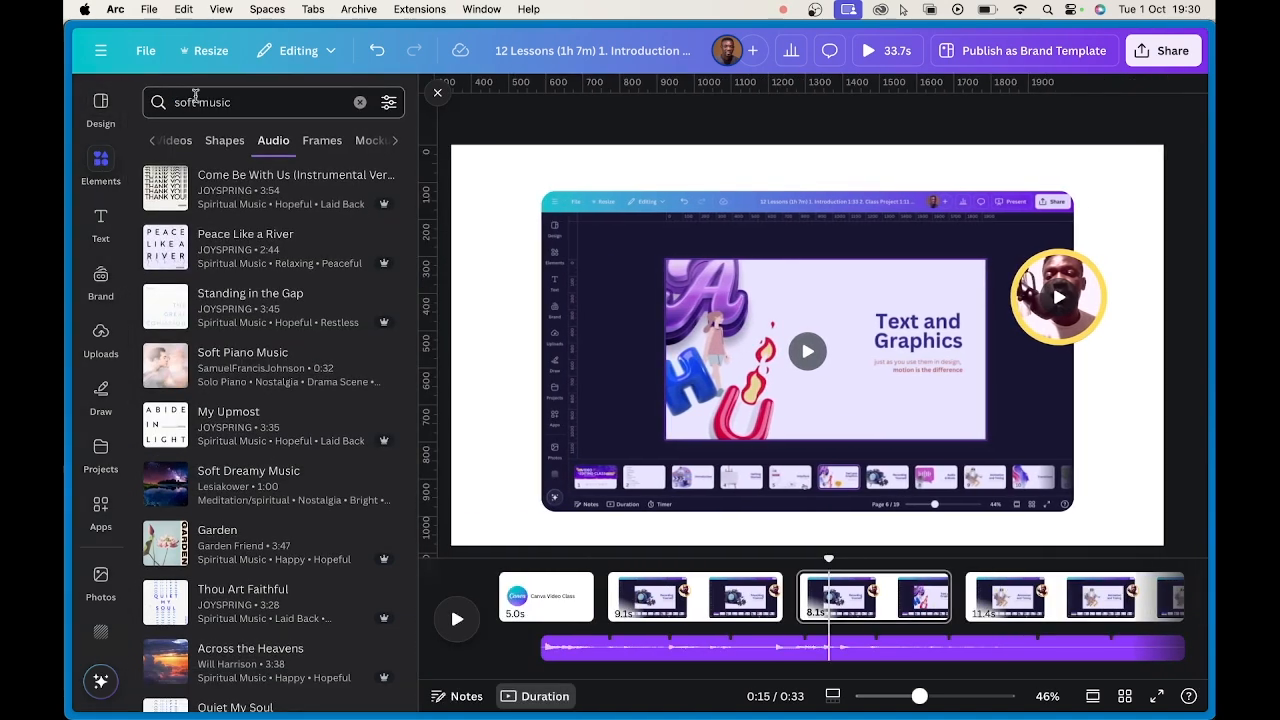
left_click_drag(249, 108, 135, 104)
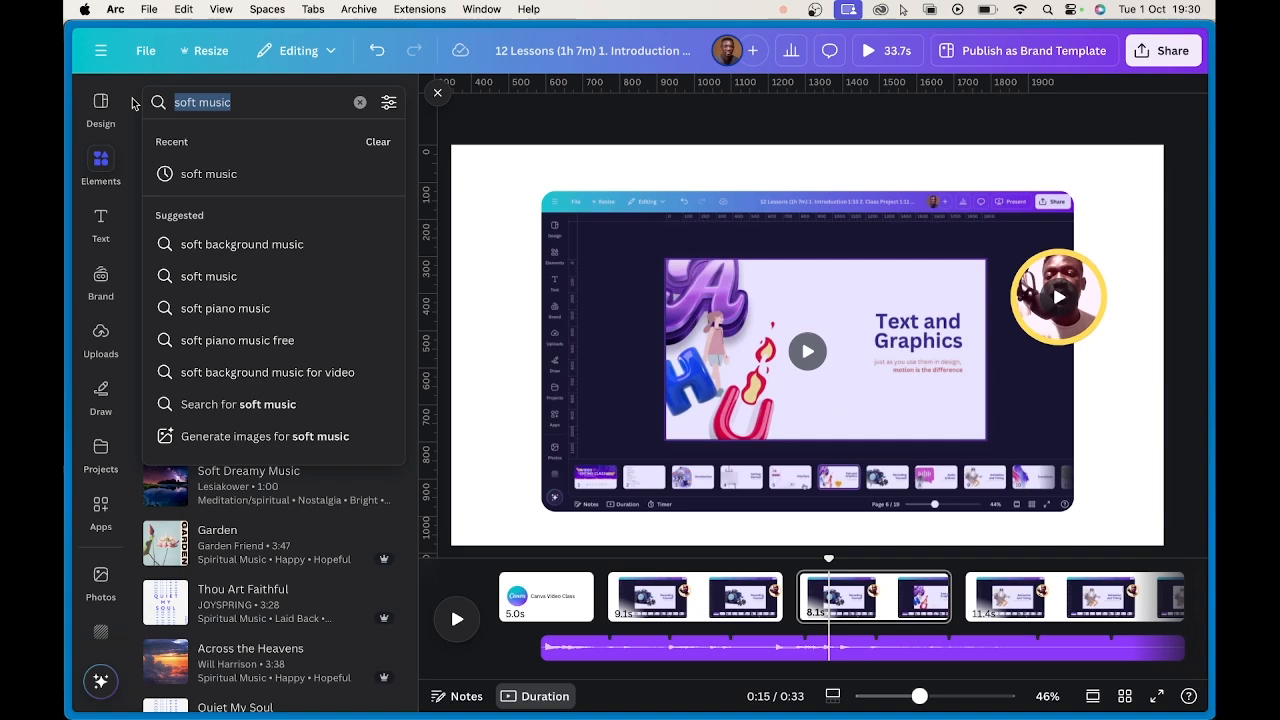
type("pop")
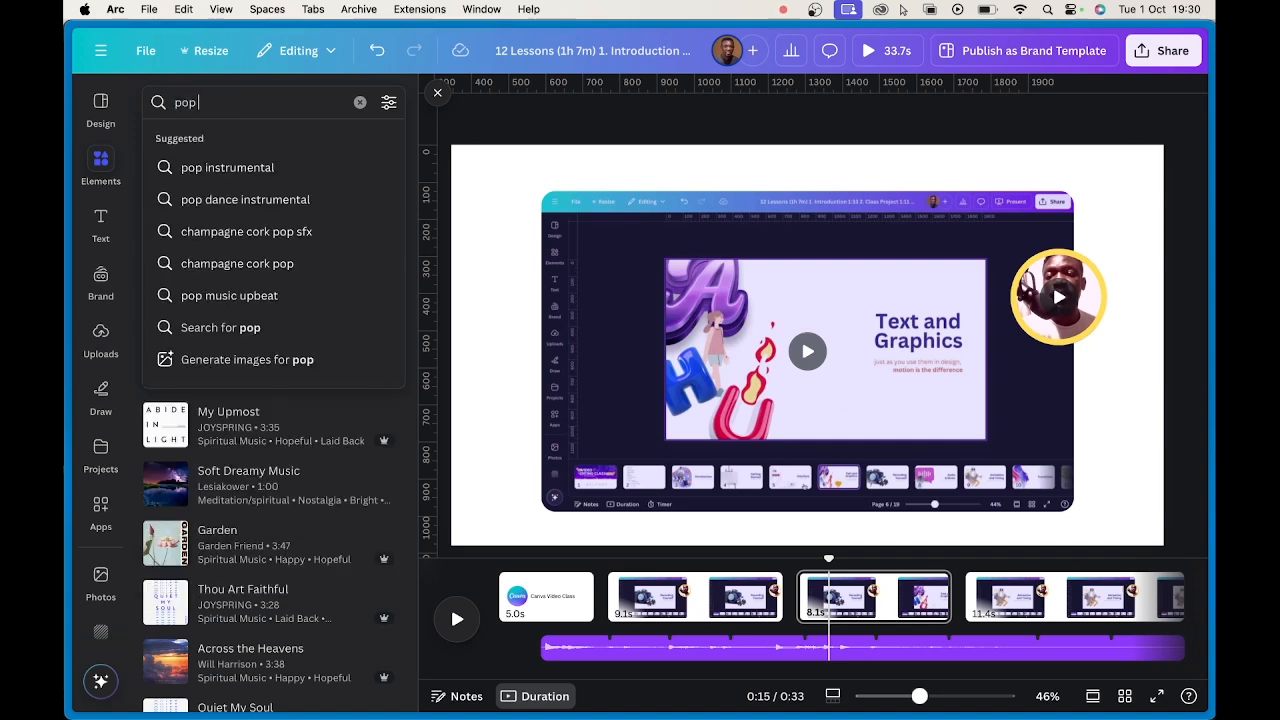
type(" sound")
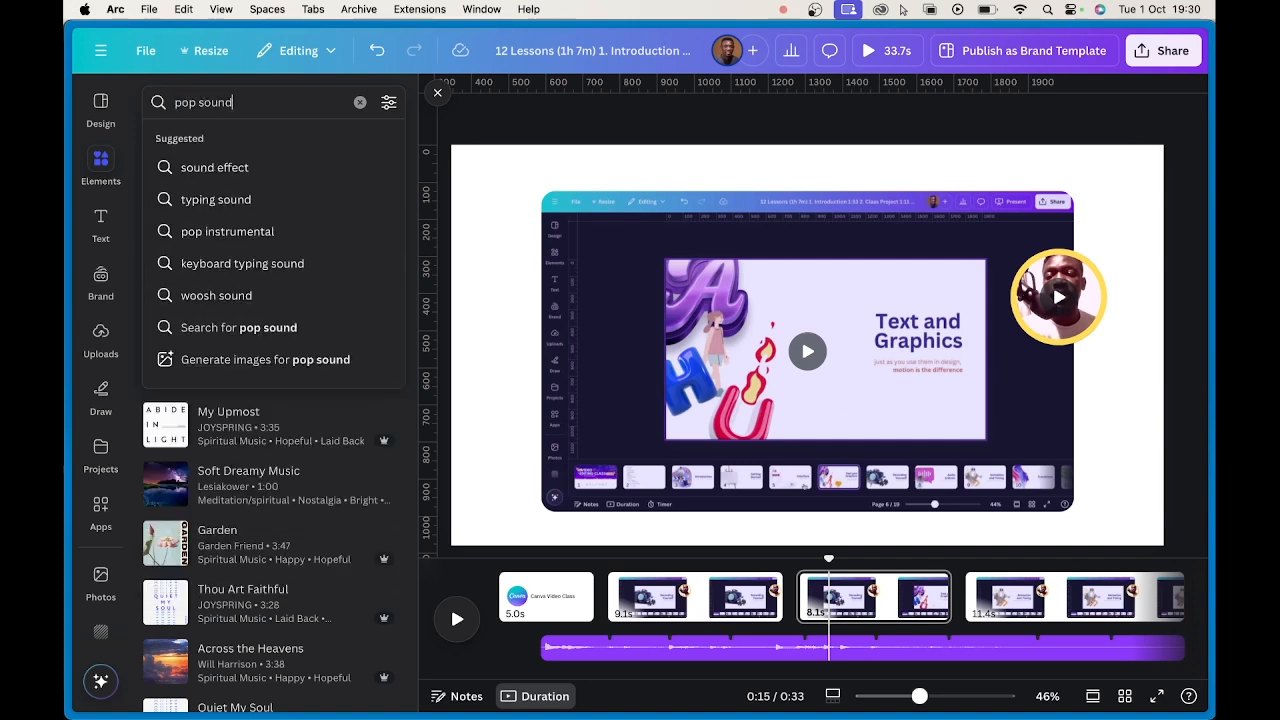
key("Return")
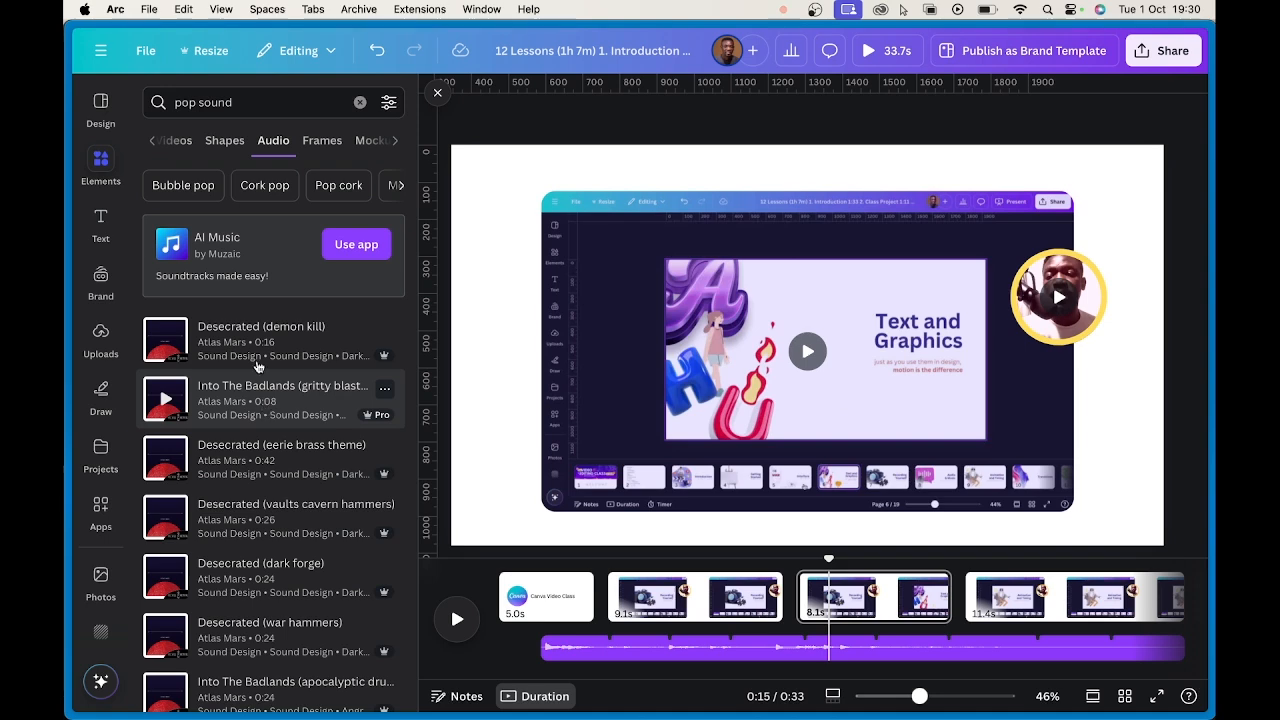
- Listen to the "Desecrated (demon kill)" and "Into The Badlands (gritty blast hit)" sound effects, stopping each preview
left_click(165, 341)
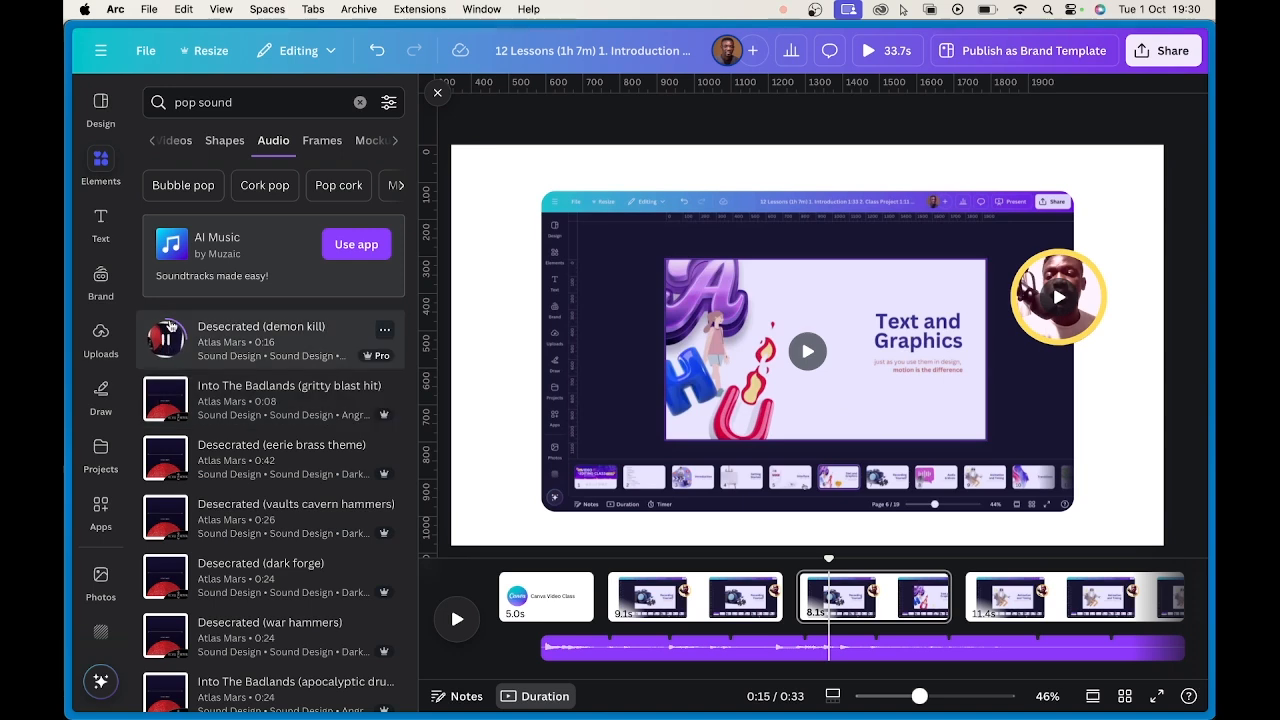
left_click(168, 332)
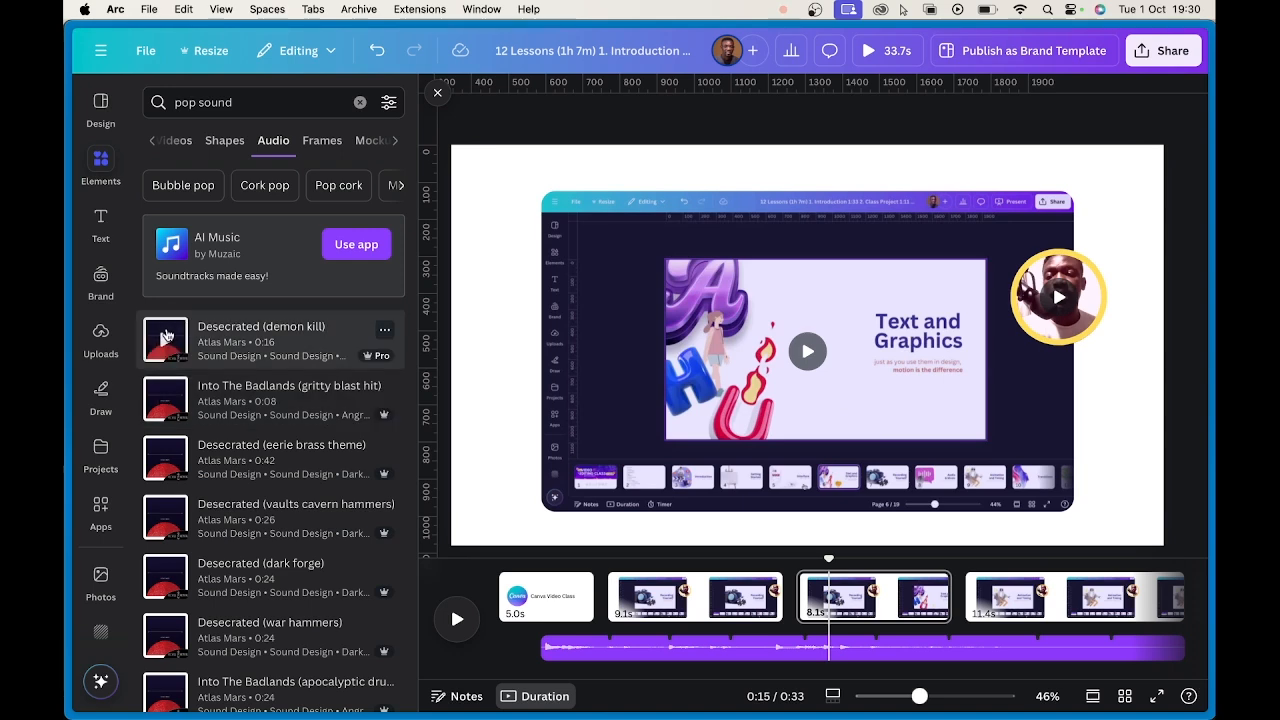
left_click(166, 400)
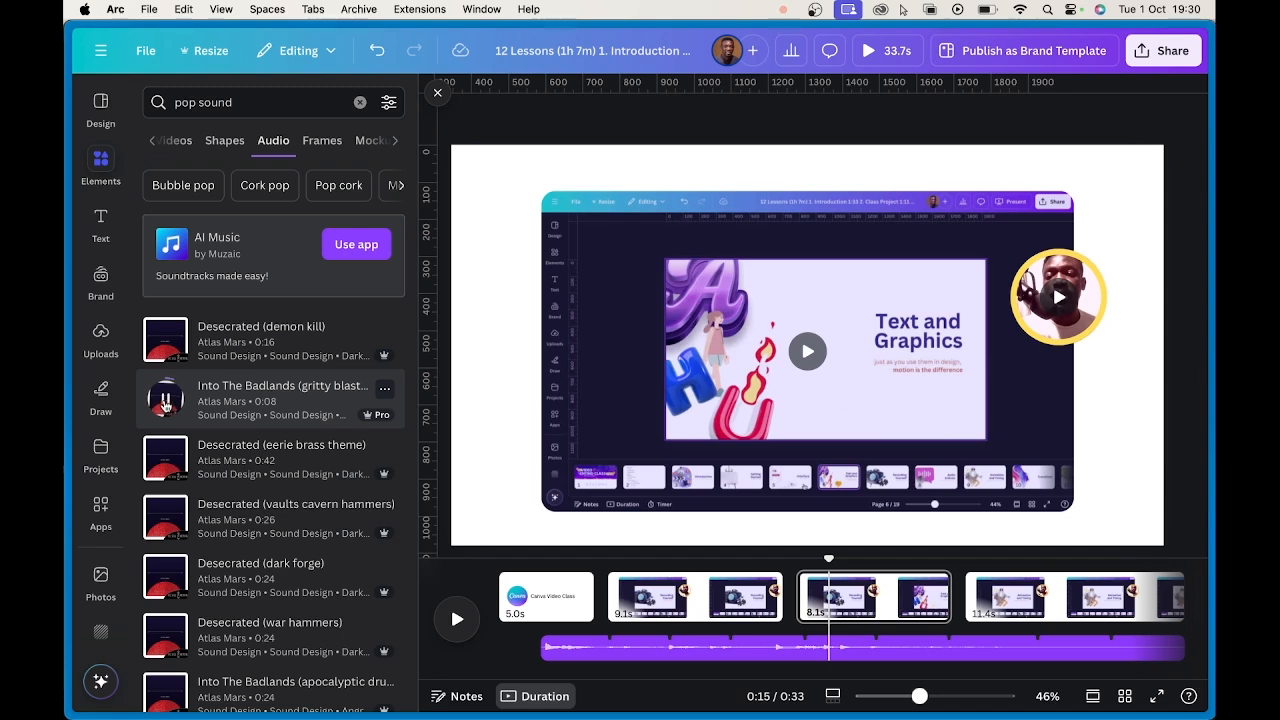
left_click(166, 400)
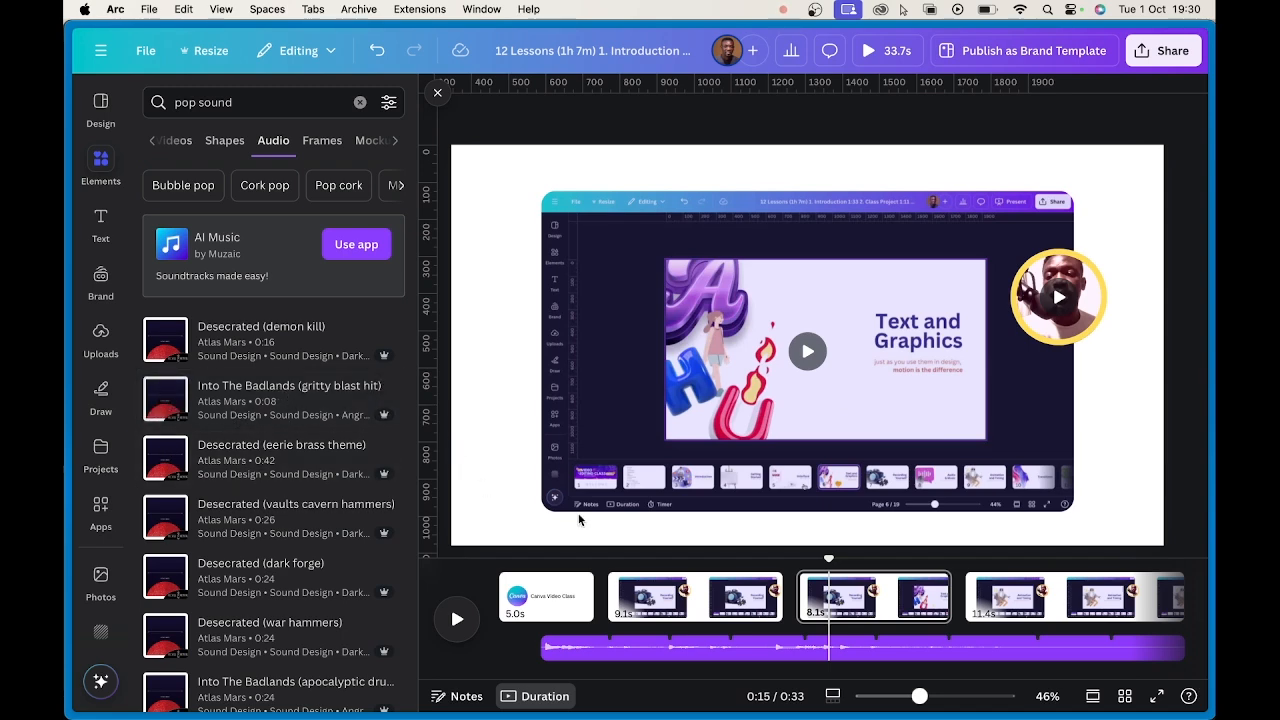
- Add the "Into The Badlands (gritty blast hit)" sound effect, trim it to 2.2s and place it across the cut between pages 1 and 2
left_click(220, 397)
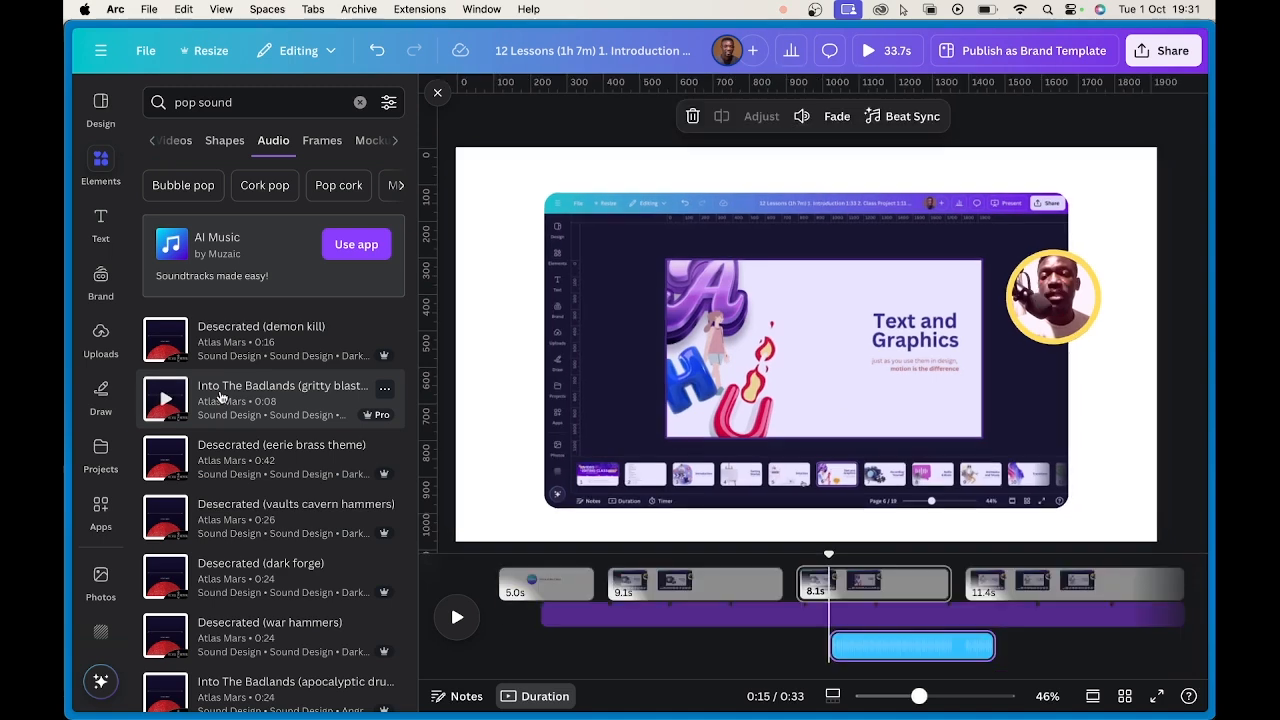
left_click_drag(901, 648, 857, 639)
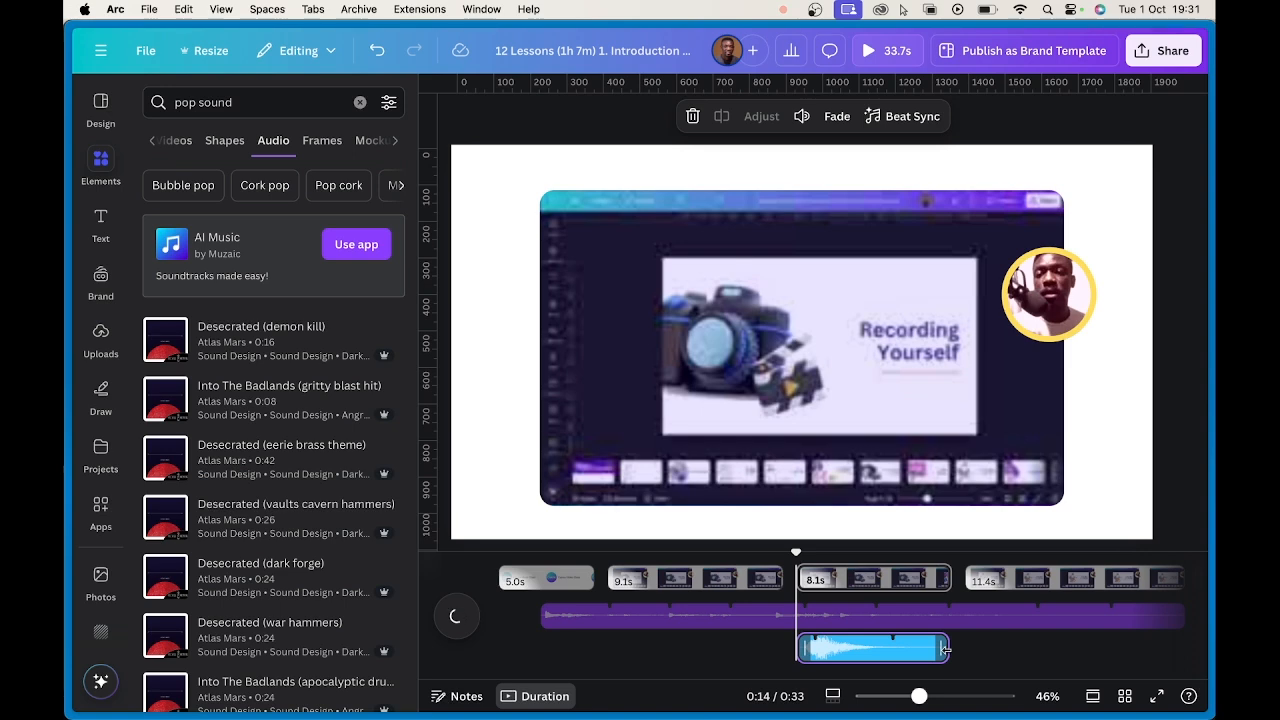
left_click_drag(945, 649, 602, 612)
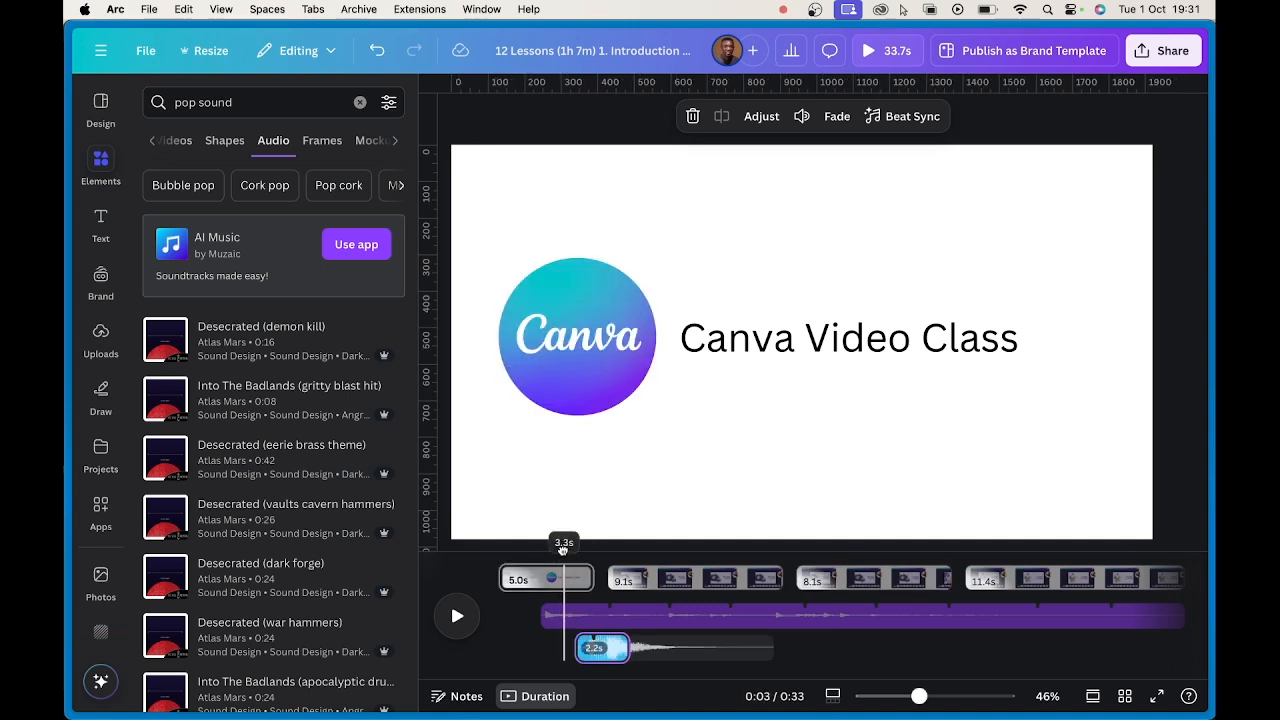
- Play the video from 0:00 to check the sound effect against the page change, and stop at about 0:13
left_click_drag(563, 549, 499, 559)
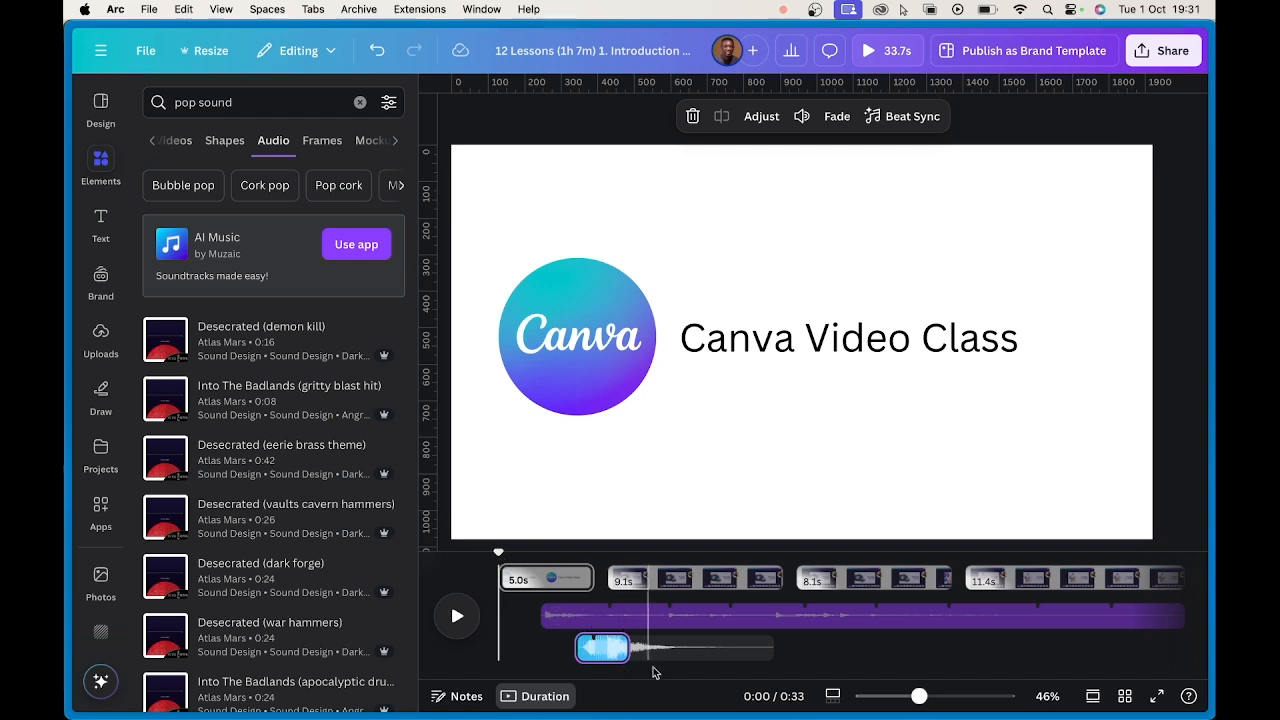
left_click(456, 620)
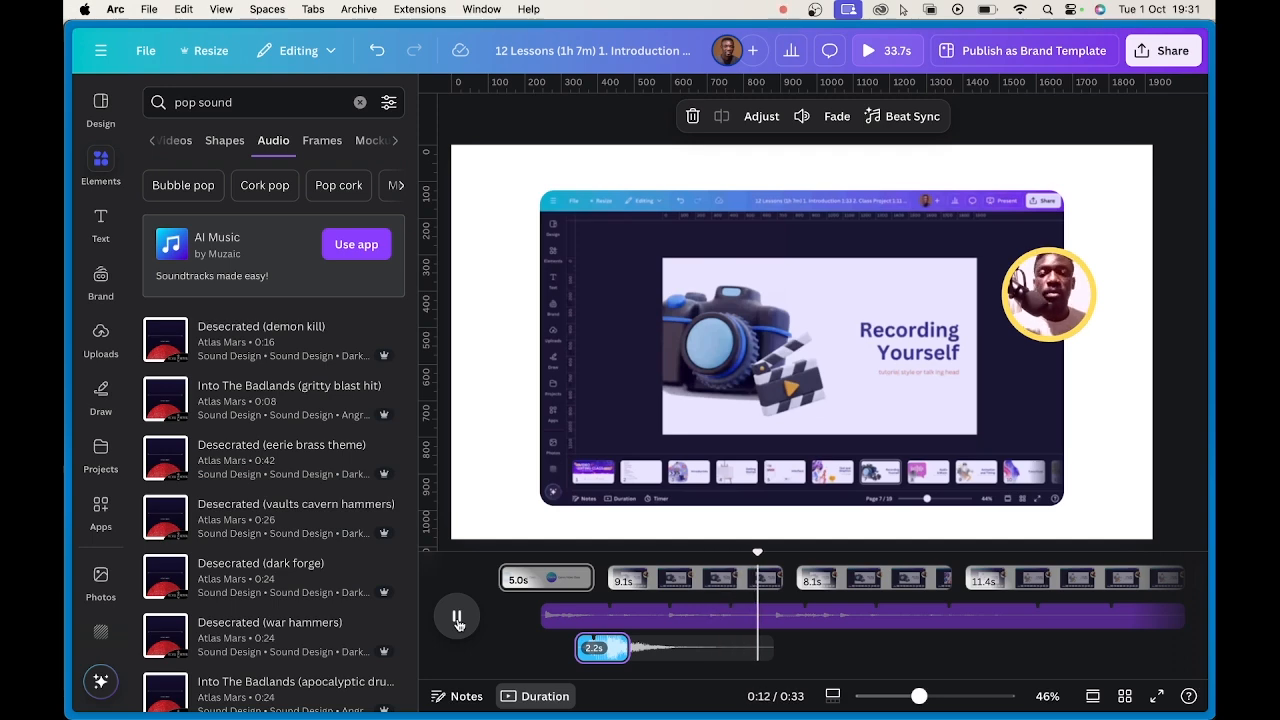
left_click(457, 620)
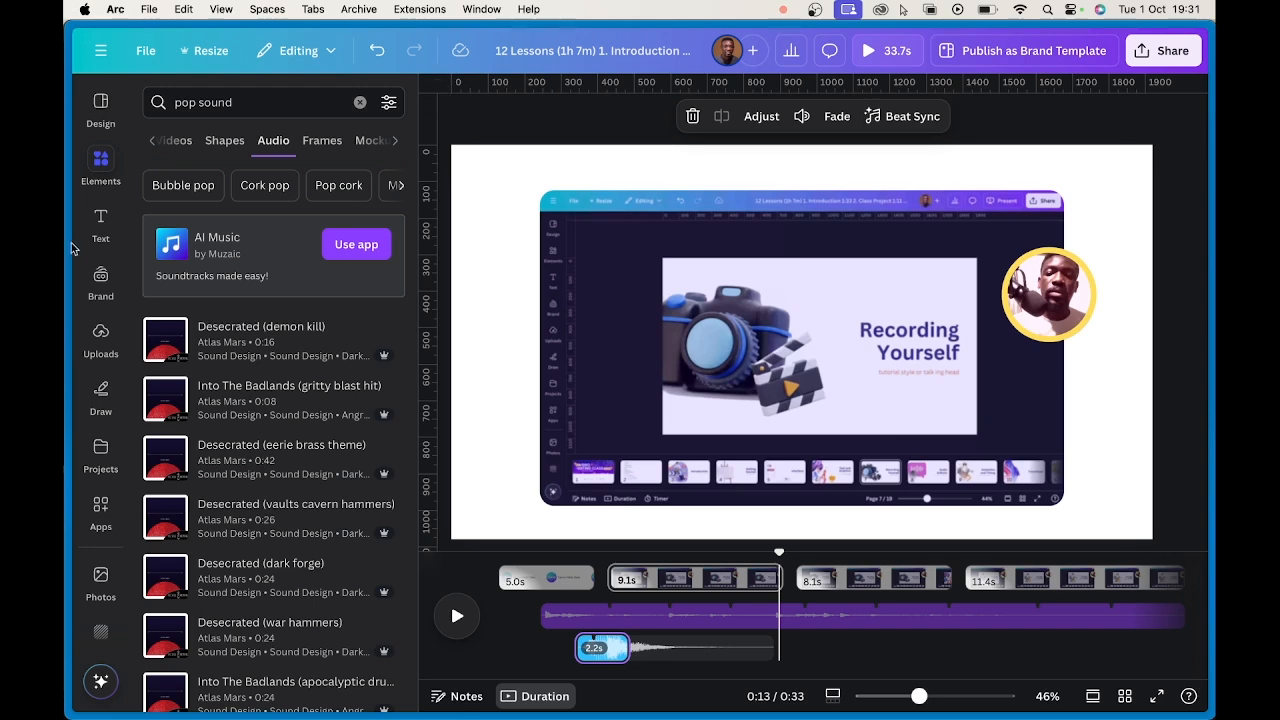
- In the lesson presentation's browser tab, move the Transitions slide ahead of Animation and Timing, and return to the video project
mouse_move(66, 248)
left_click(189, 246)
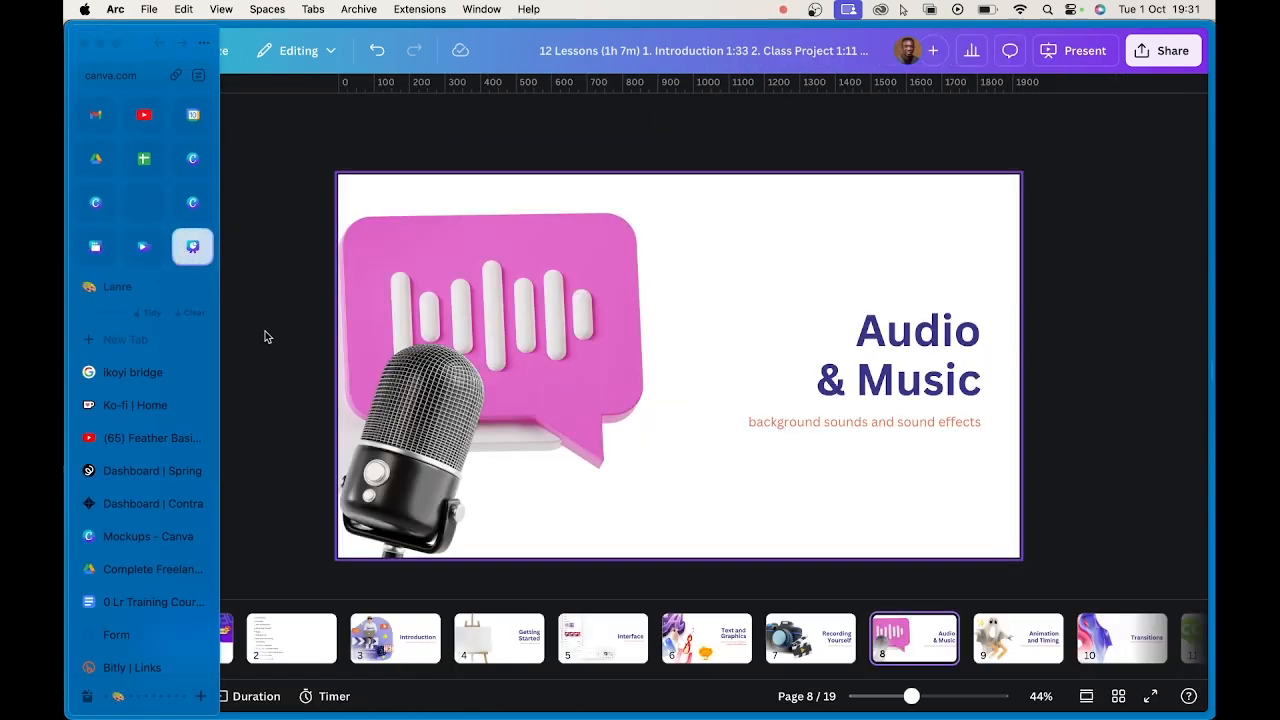
left_click(1022, 643)
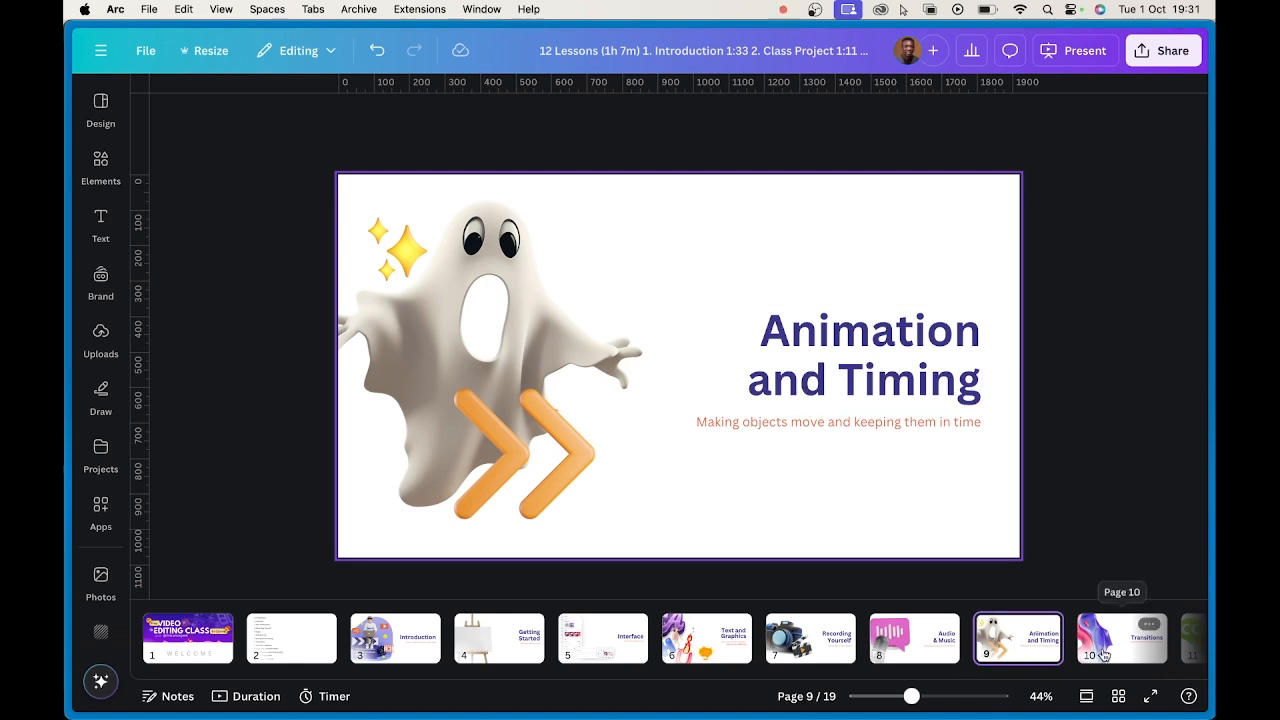
left_click_drag(1113, 651, 975, 664)
mouse_move(75, 222)
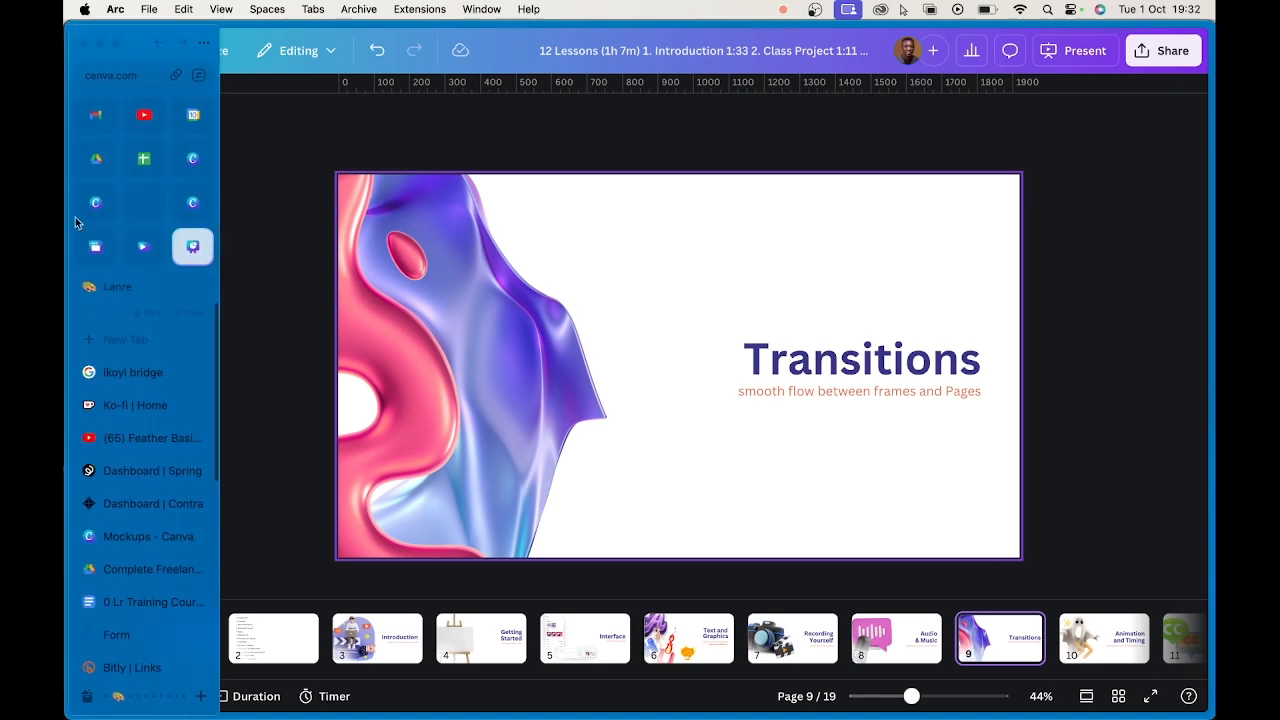
left_click(137, 253)
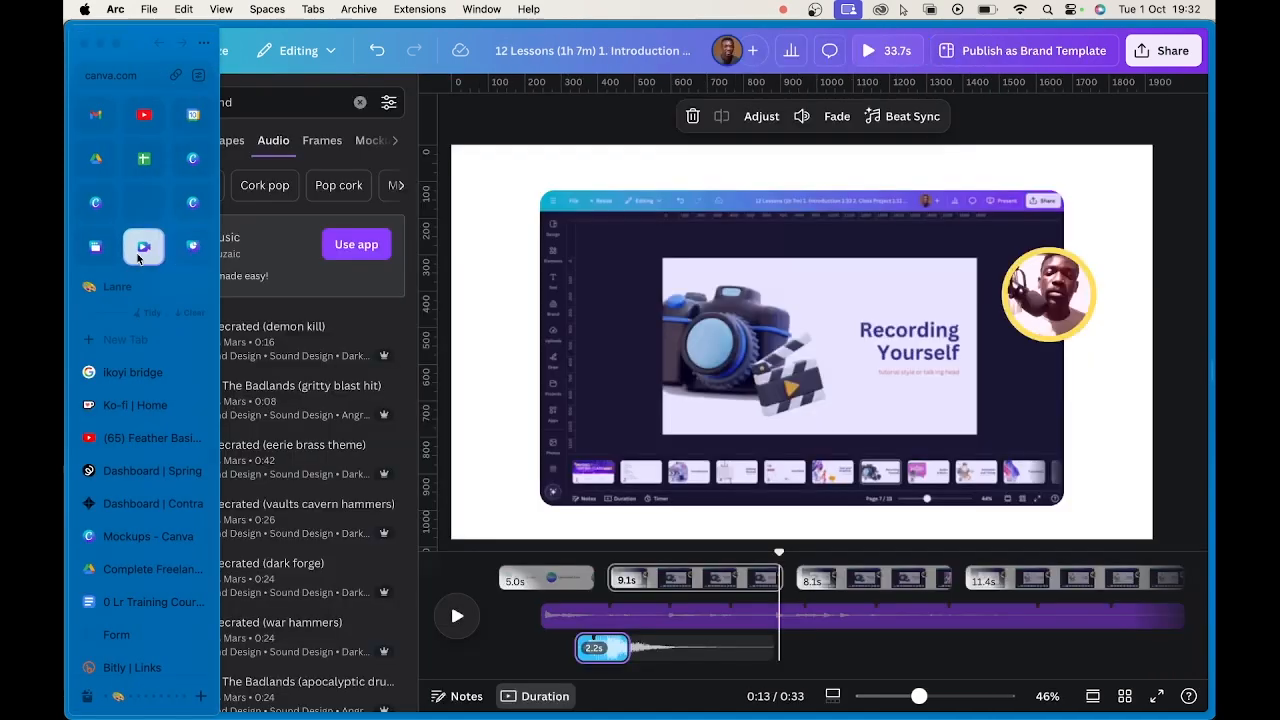
- Inspect pages 2 and 3 on the timeline, view page 2's options, and return to page 1 at 0:03
left_click(704, 590)
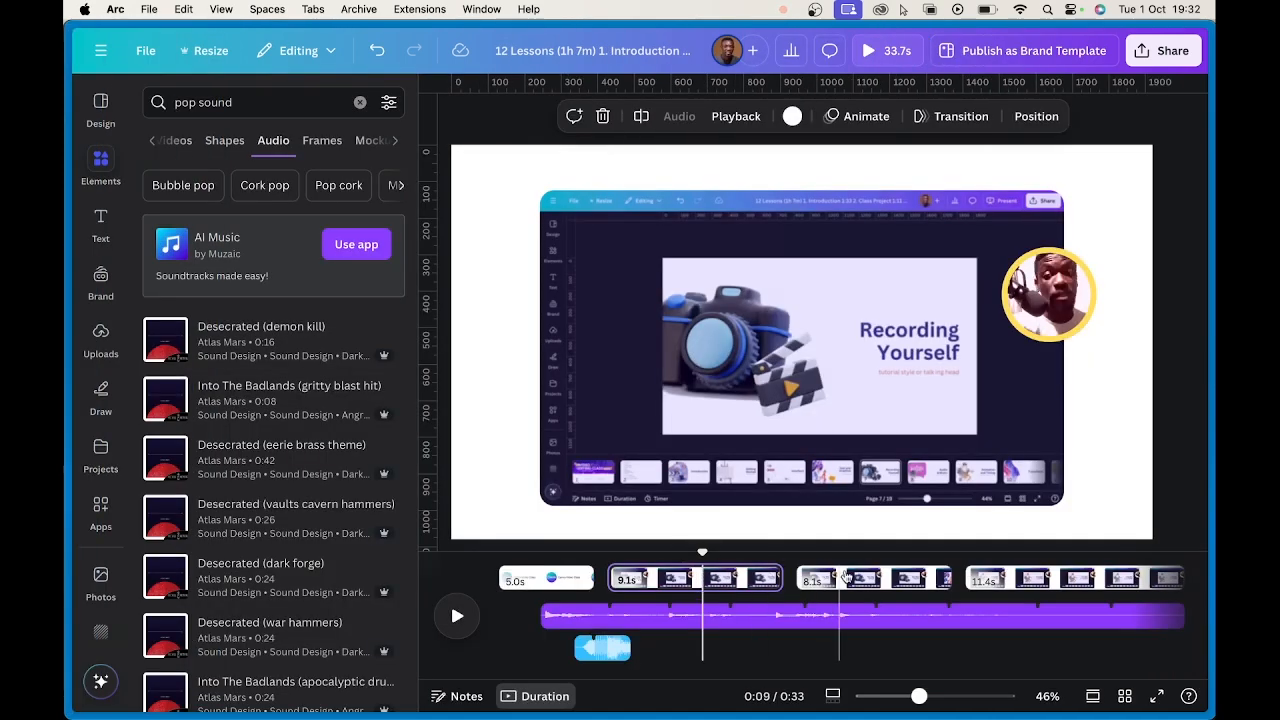
left_click_drag(701, 554, 840, 553)
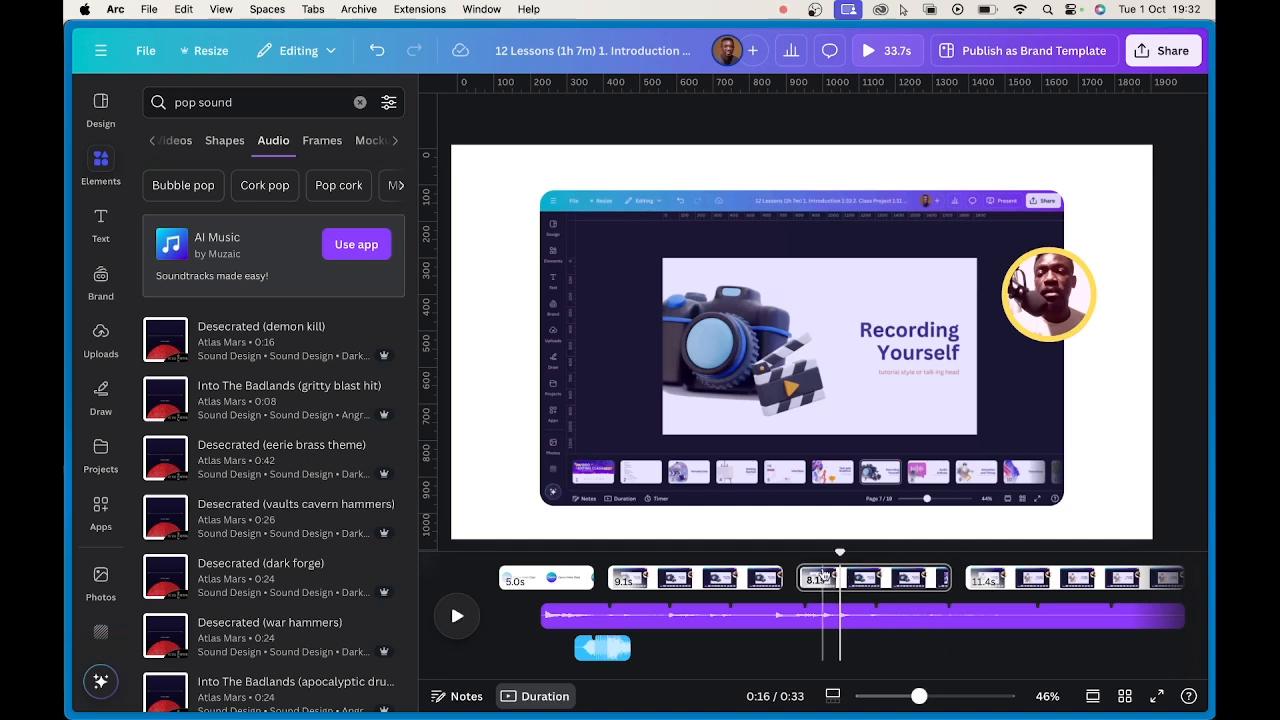
right_click(724, 585)
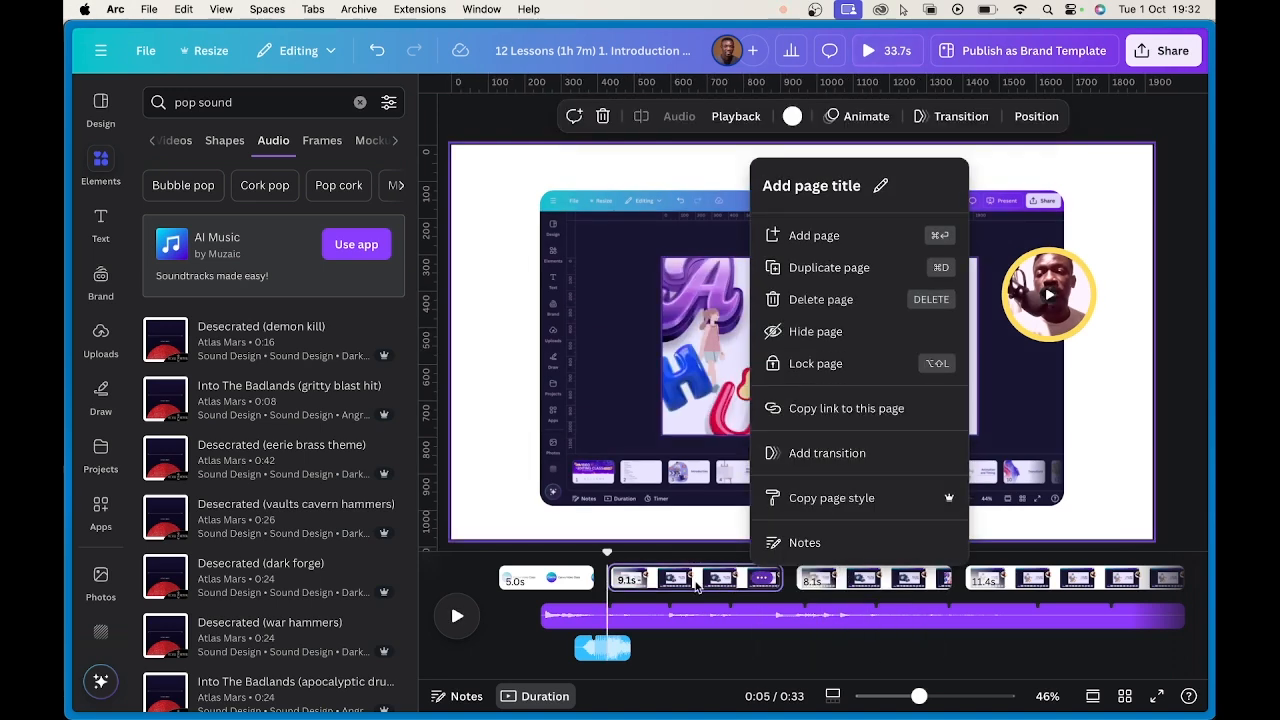
left_click(568, 580)
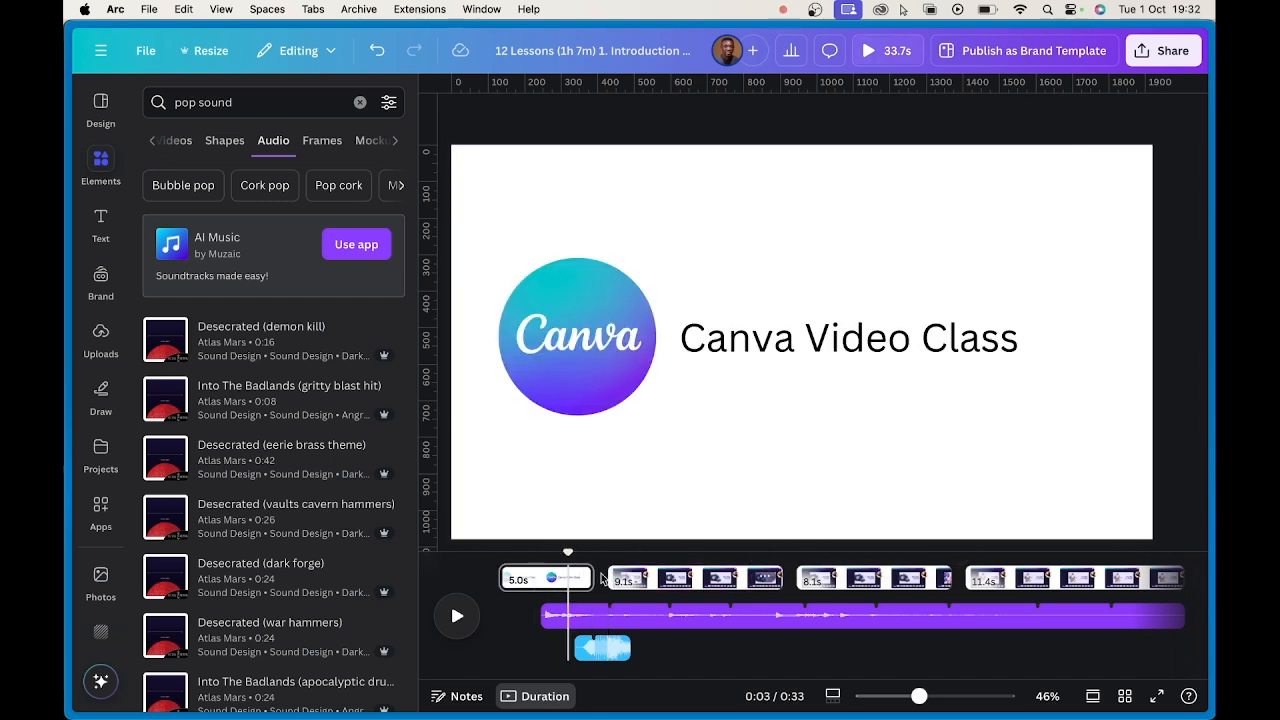
- Add a Flow transition between pages 1 and 2 with a duration of 0.7 seconds
mouse_move(604, 587)
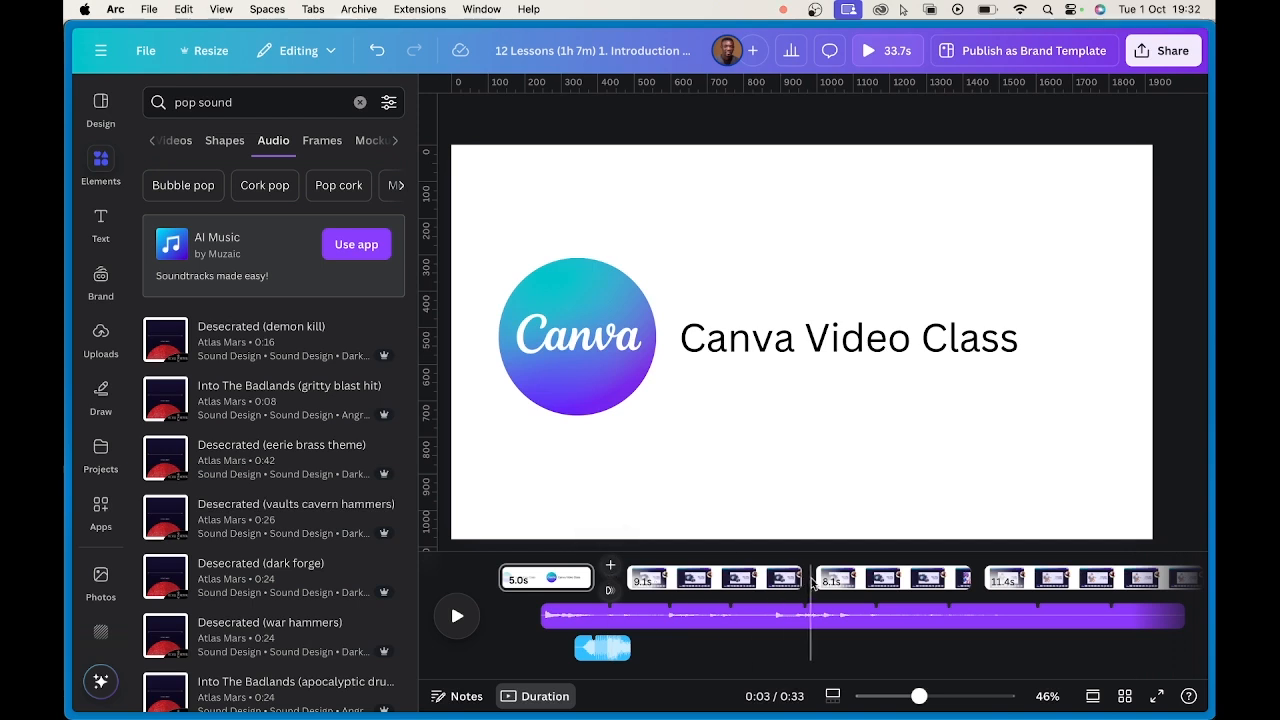
mouse_move(795, 582)
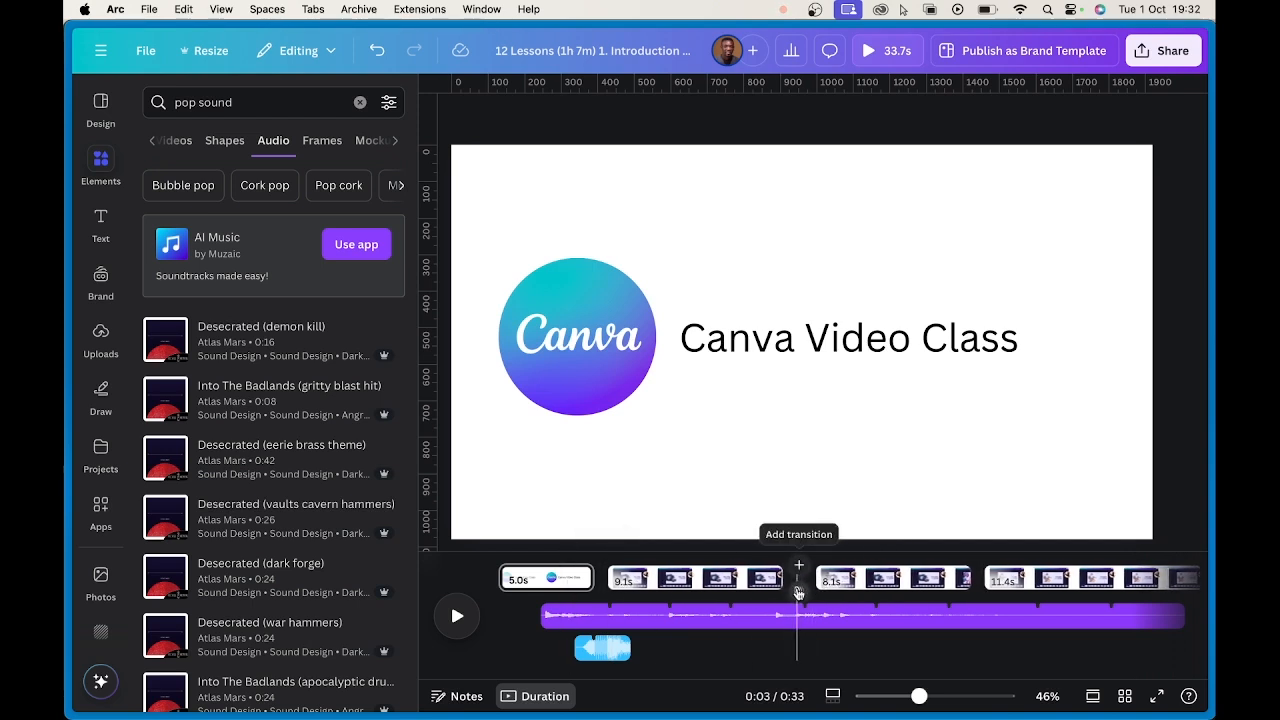
left_click(612, 593)
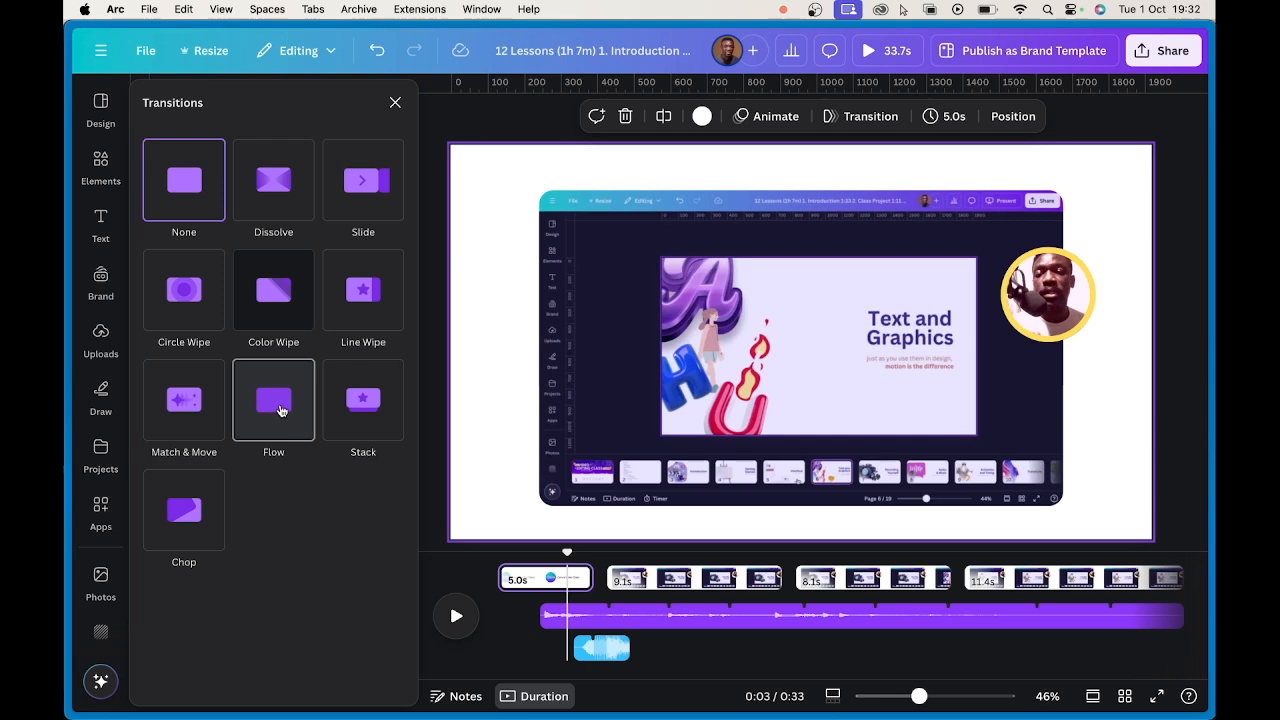
left_click(281, 409)
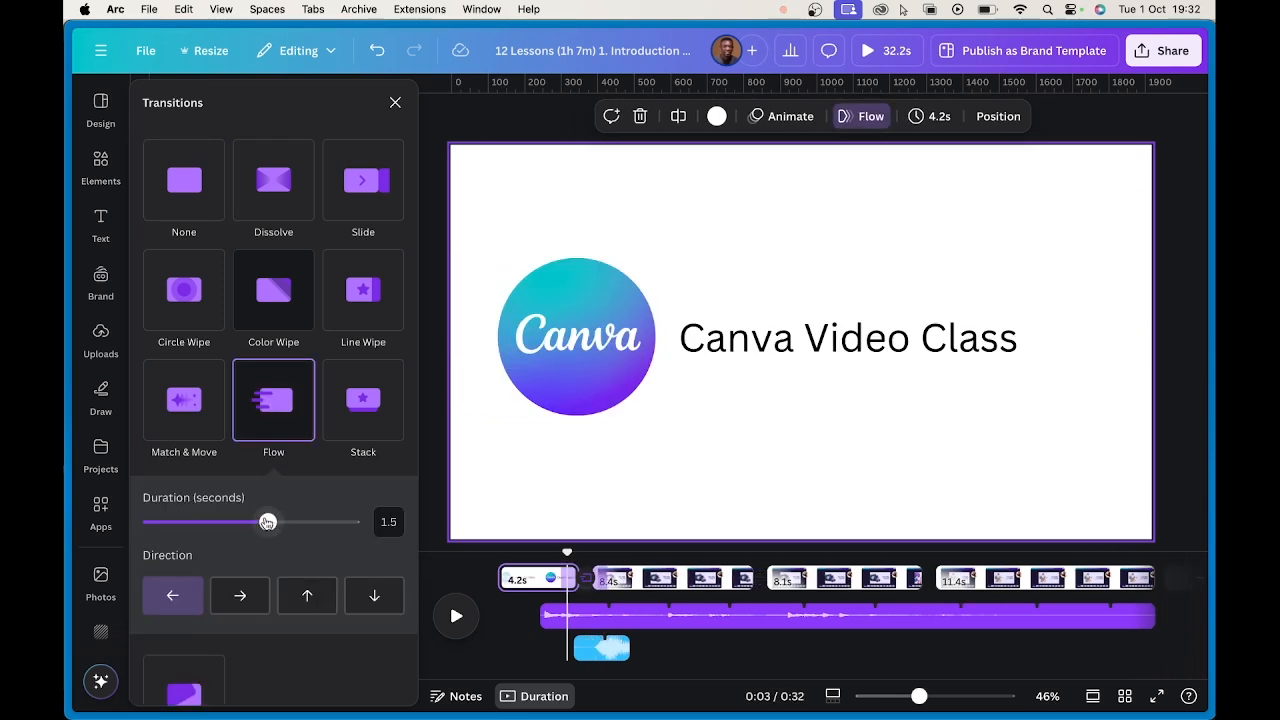
left_click_drag(260, 525, 209, 522)
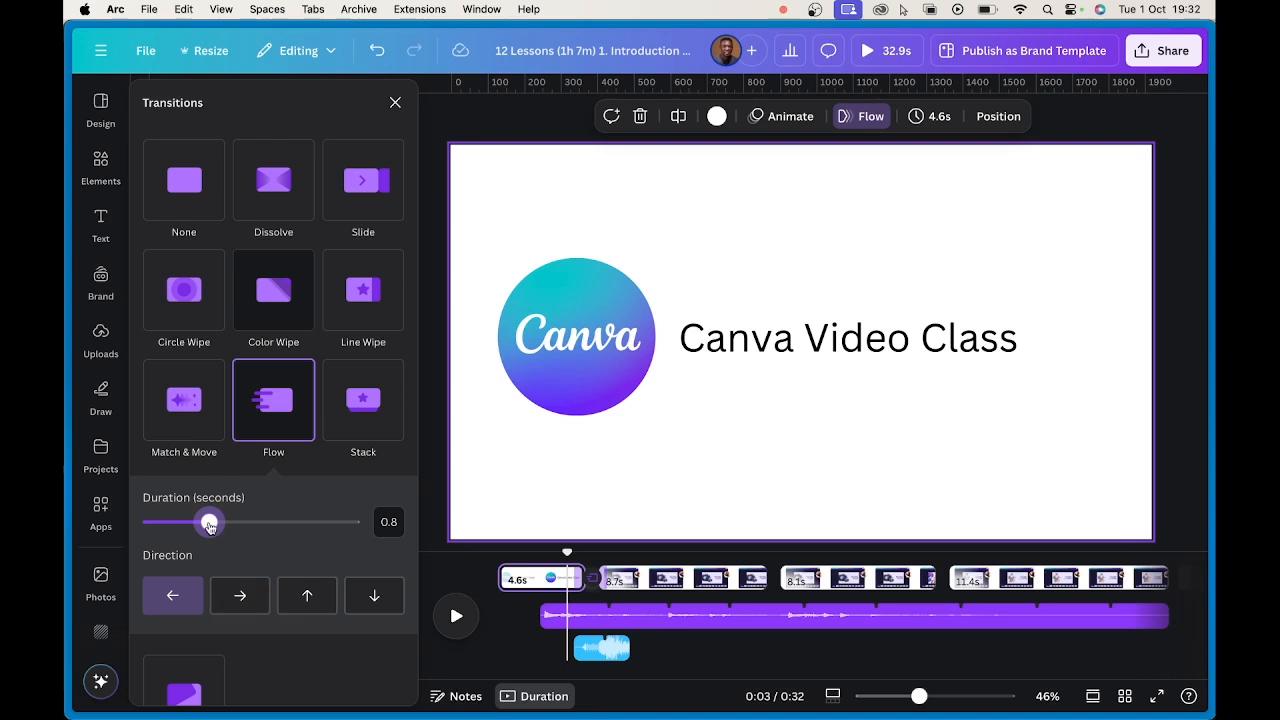
left_click_drag(210, 526, 200, 524)
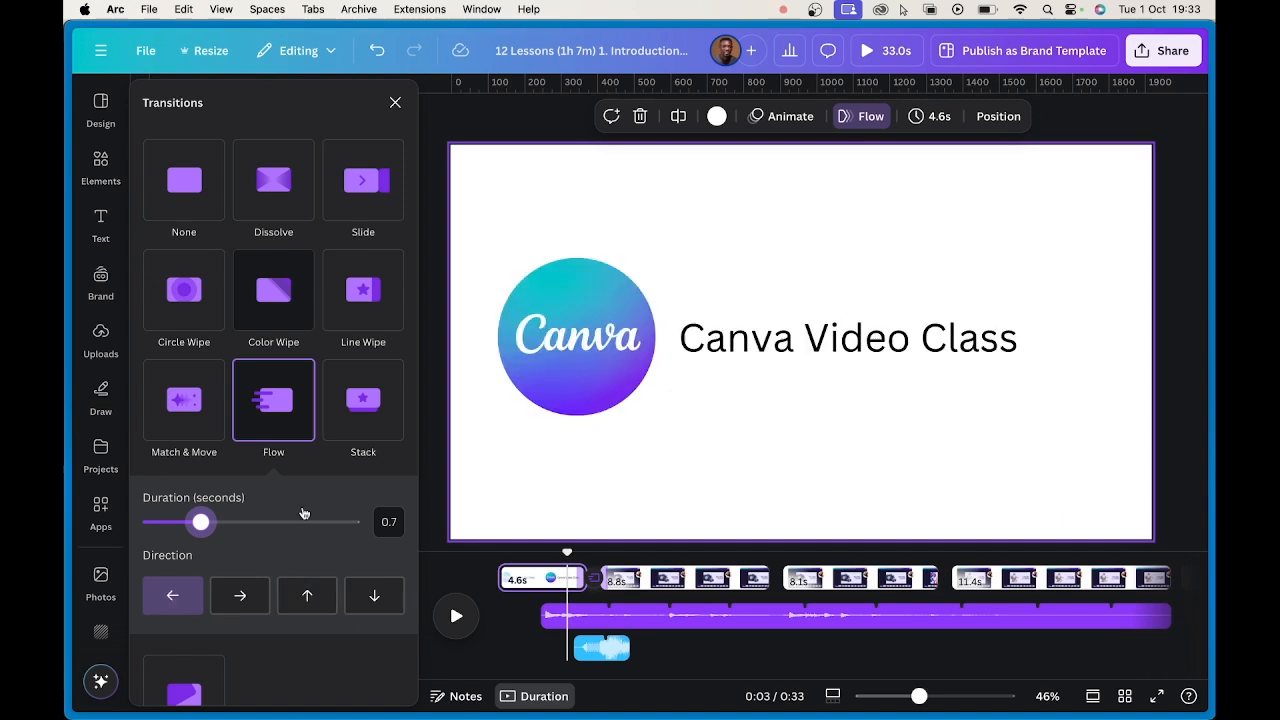
- Compare the identical layouts of pages 2 and 3, and add a Match & Move transition between them
left_click(714, 580)
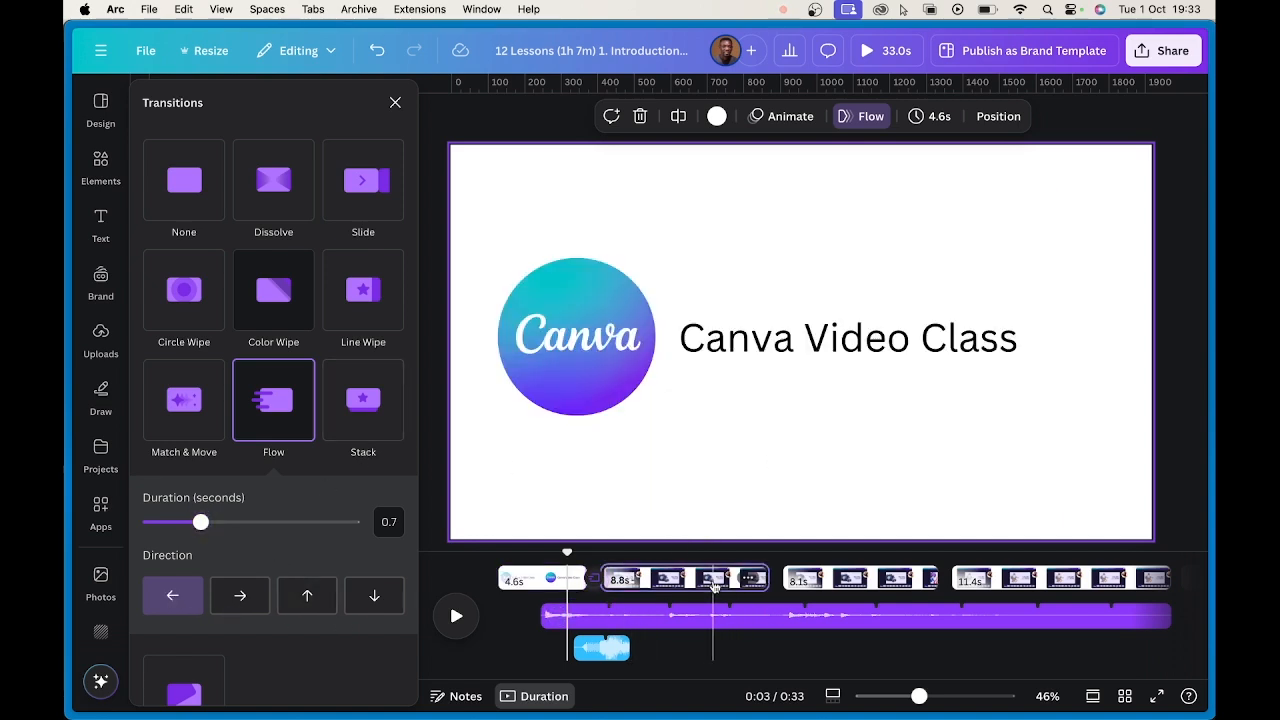
left_click(824, 582)
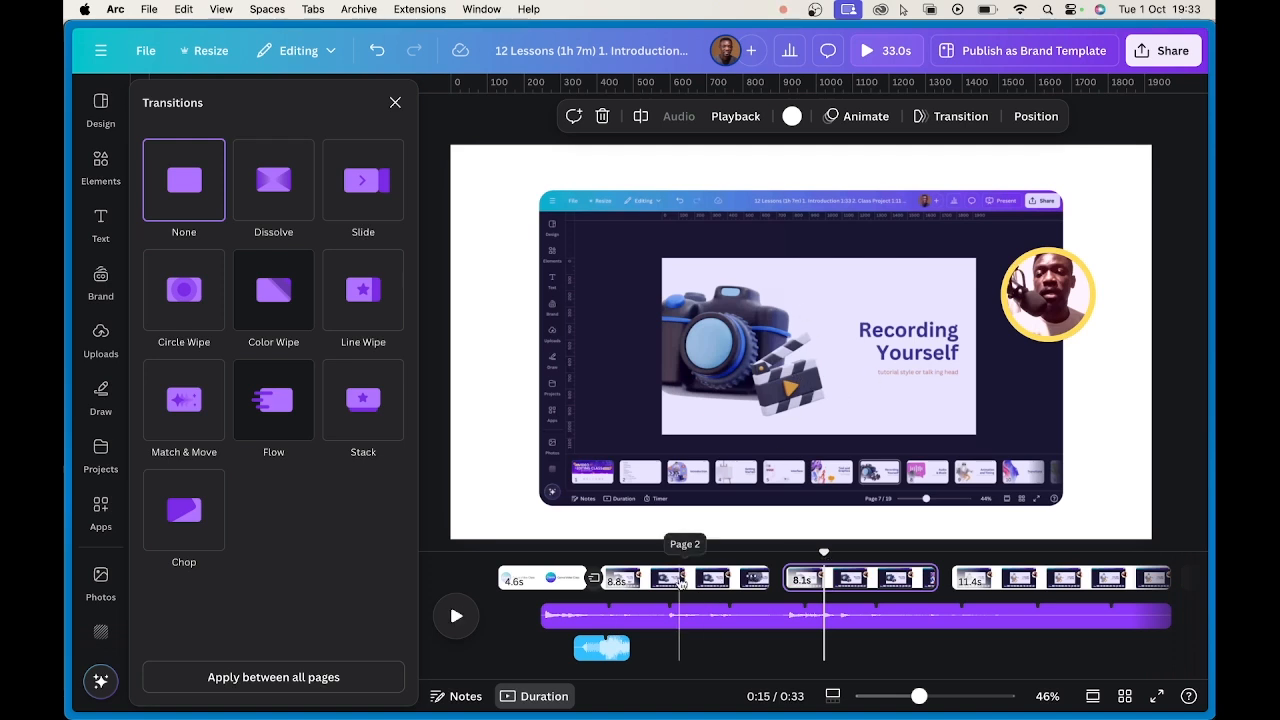
left_click(686, 578)
left_click_drag(681, 552, 841, 553)
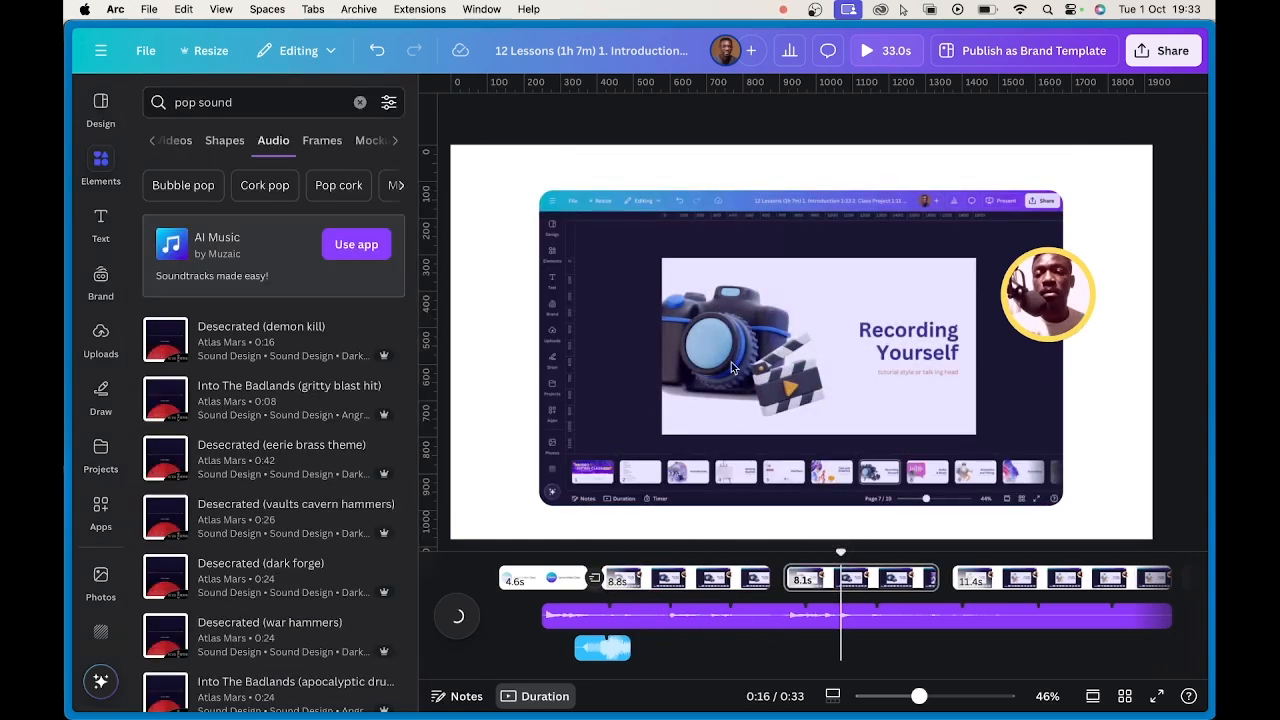
left_click(786, 593)
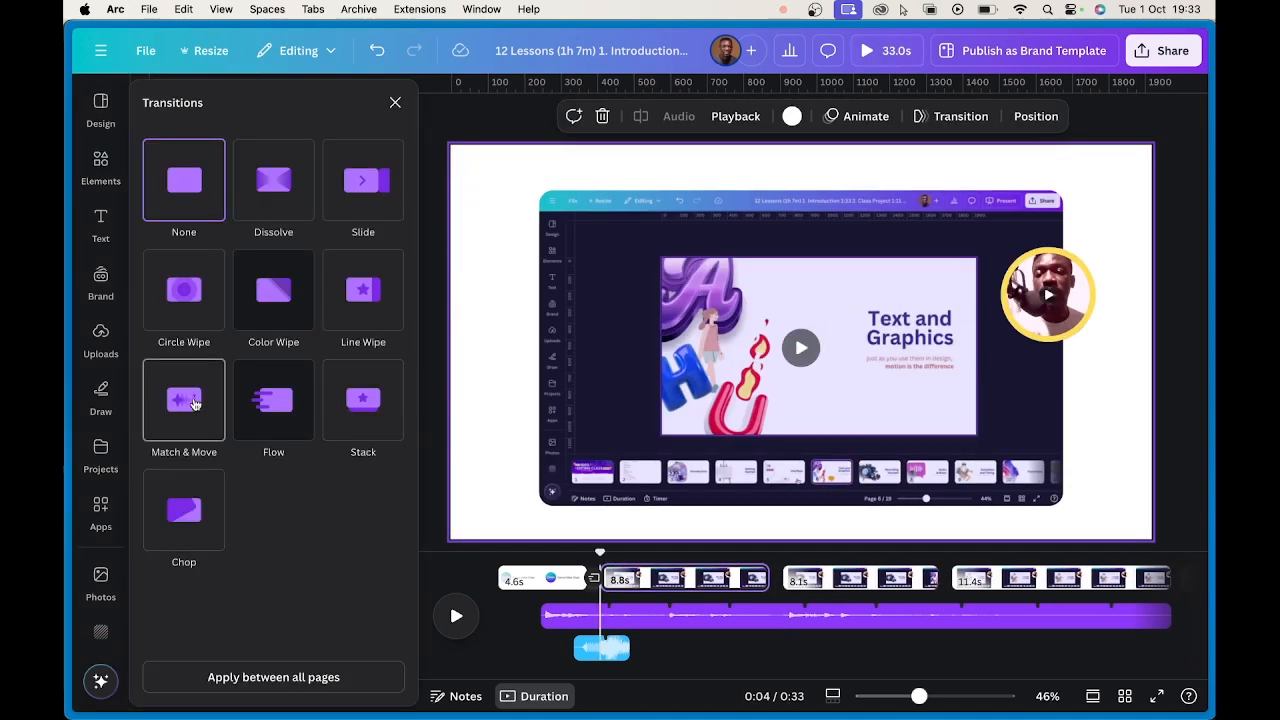
left_click(196, 403)
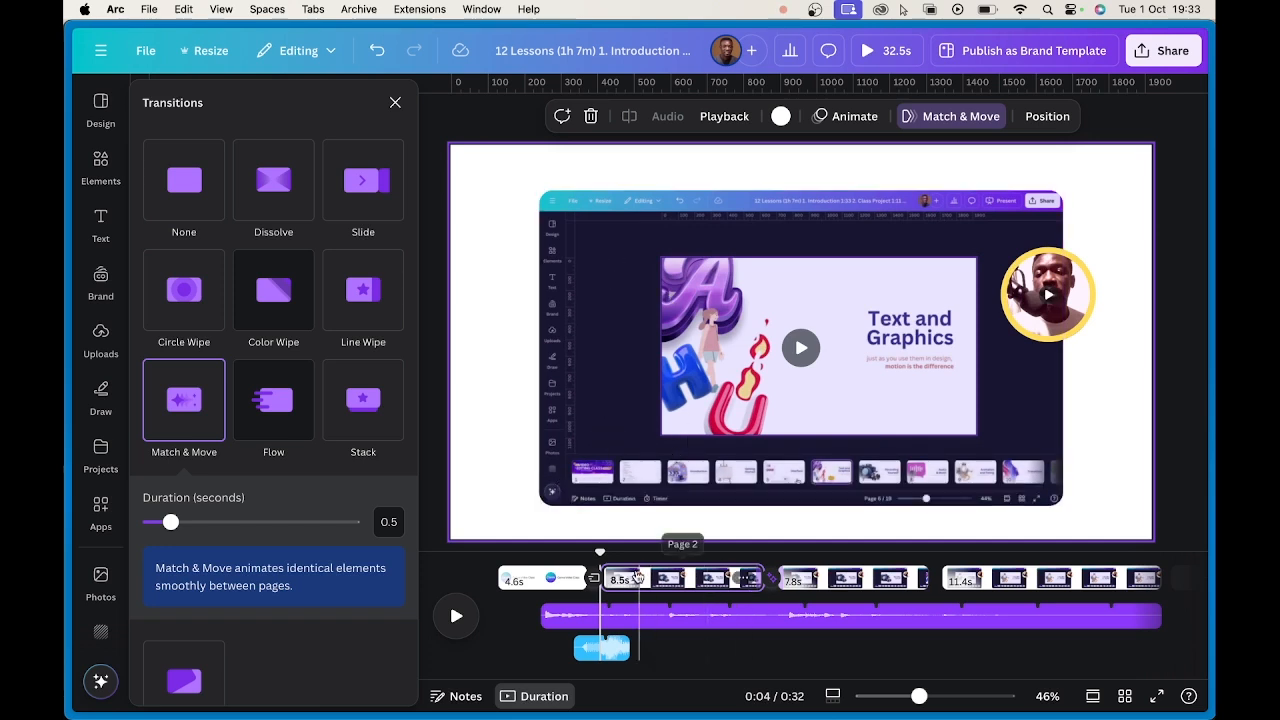
- Scrub the playhead back and forth between pages 2 and 3 to check the Match & Move transition
left_click_drag(599, 553, 792, 551)
left_click(725, 354)
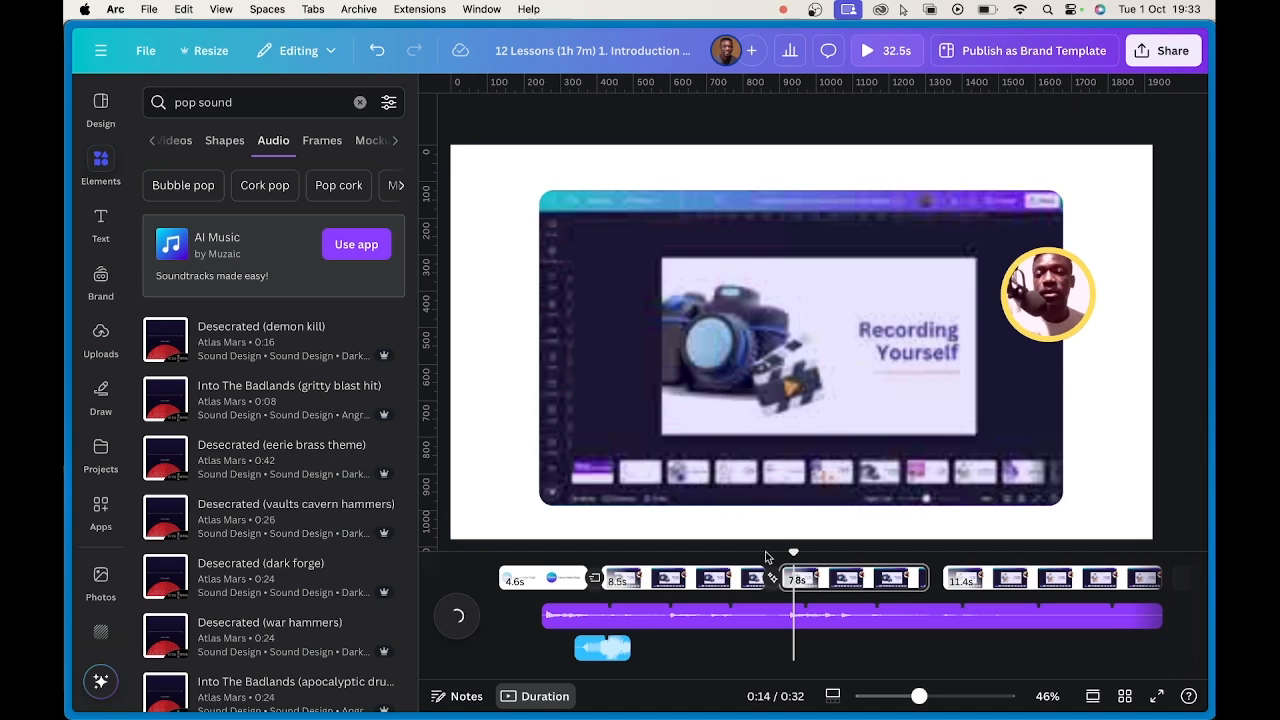
left_click_drag(790, 556, 720, 553)
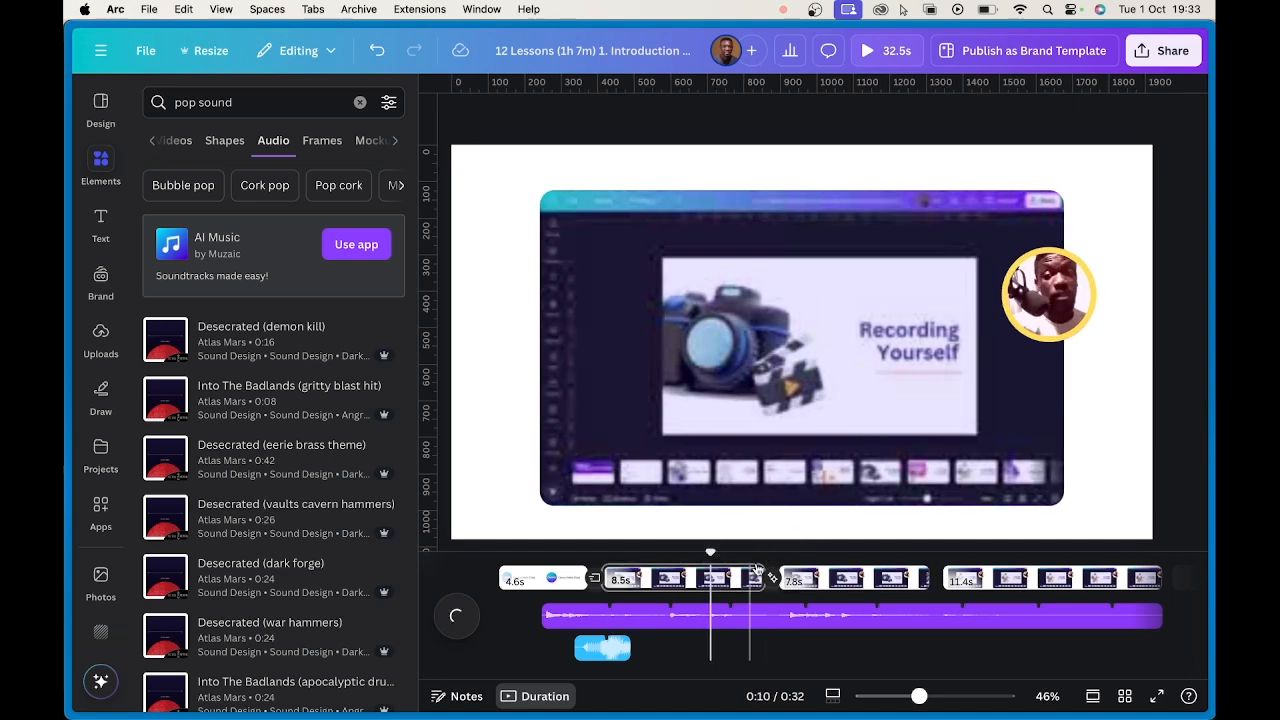
left_click(829, 578)
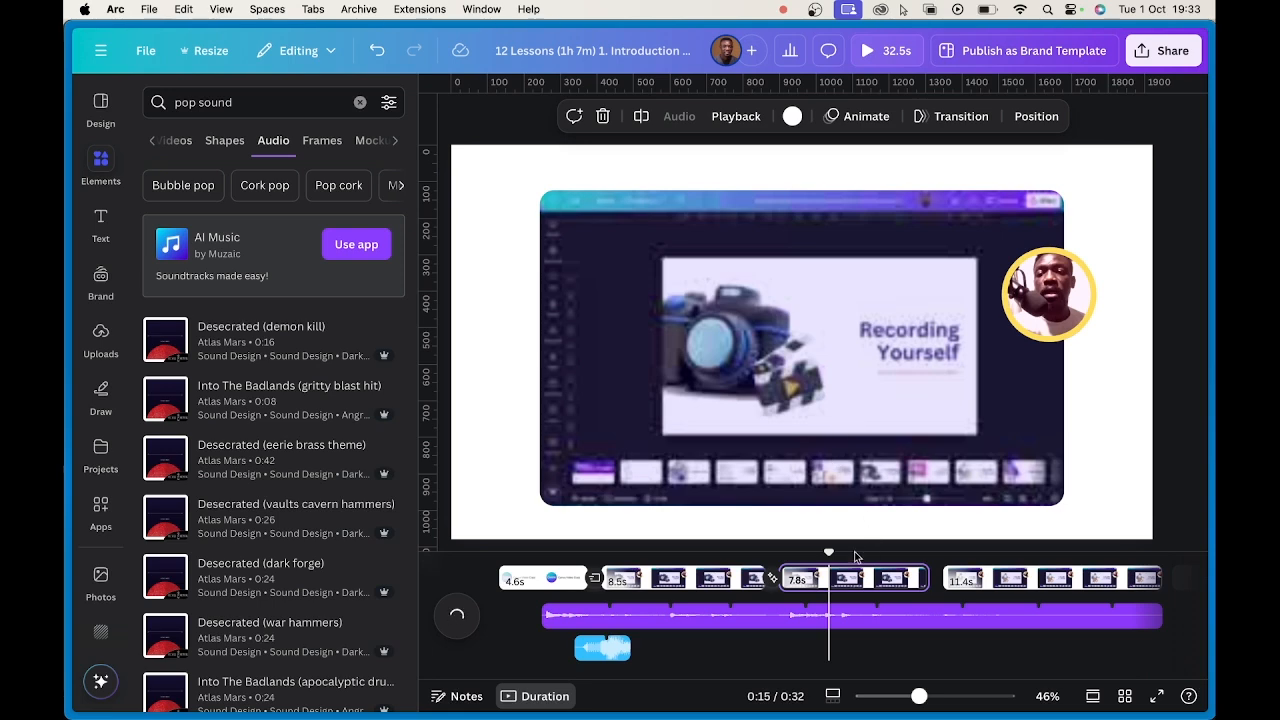
left_click(815, 578)
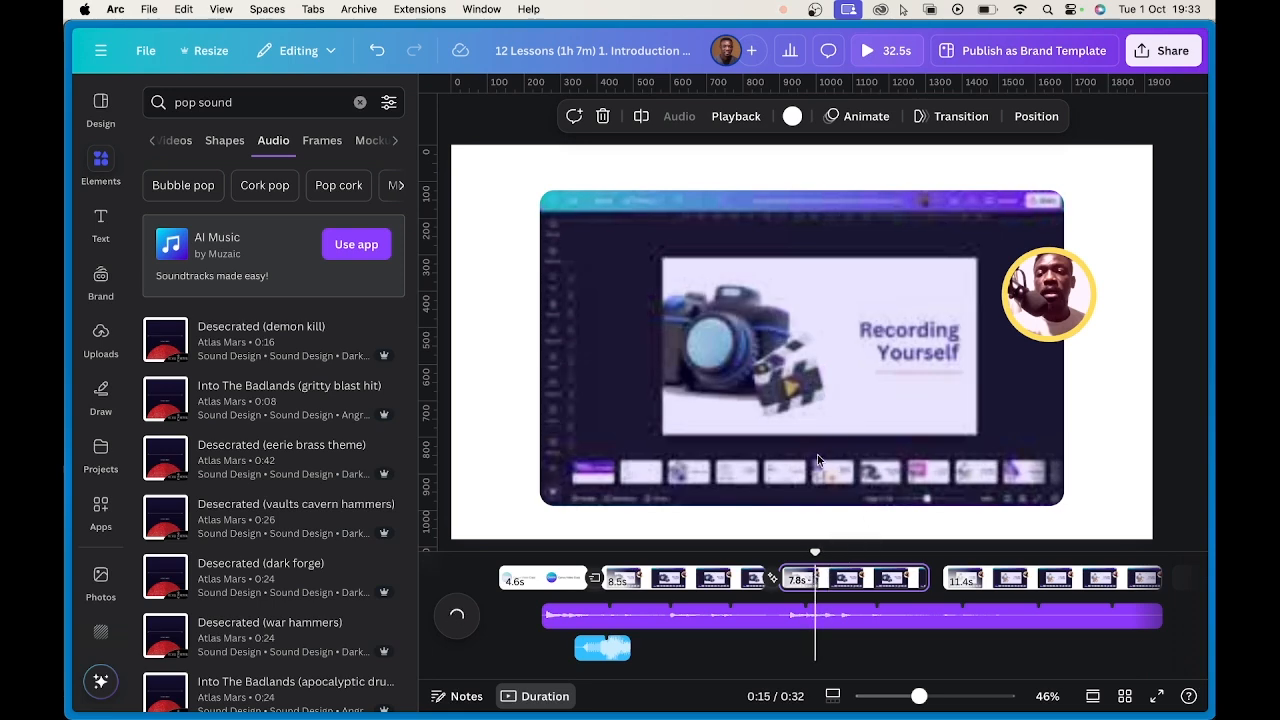
- Enlarge the screen recording on page 3 from its upper-left corner until it extends well beyond the page's upper and left edges
left_click(863, 630)
left_click(803, 362)
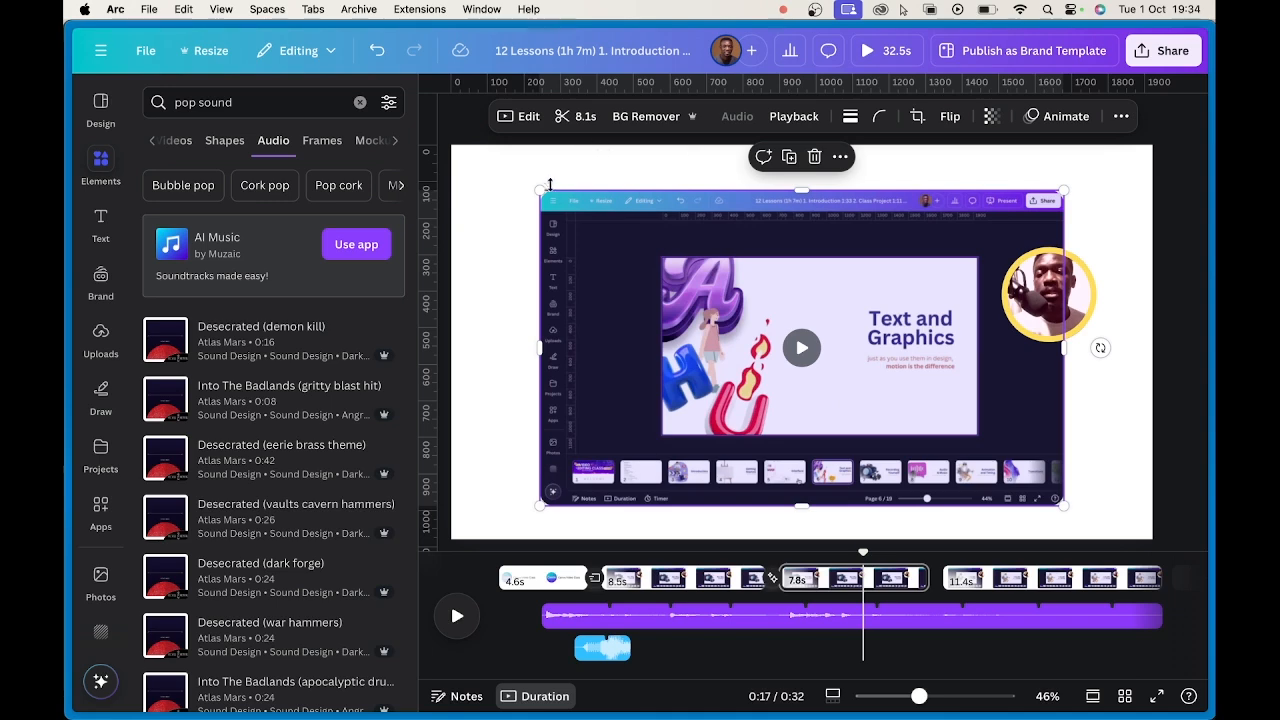
left_click_drag(549, 184, 158, 28)
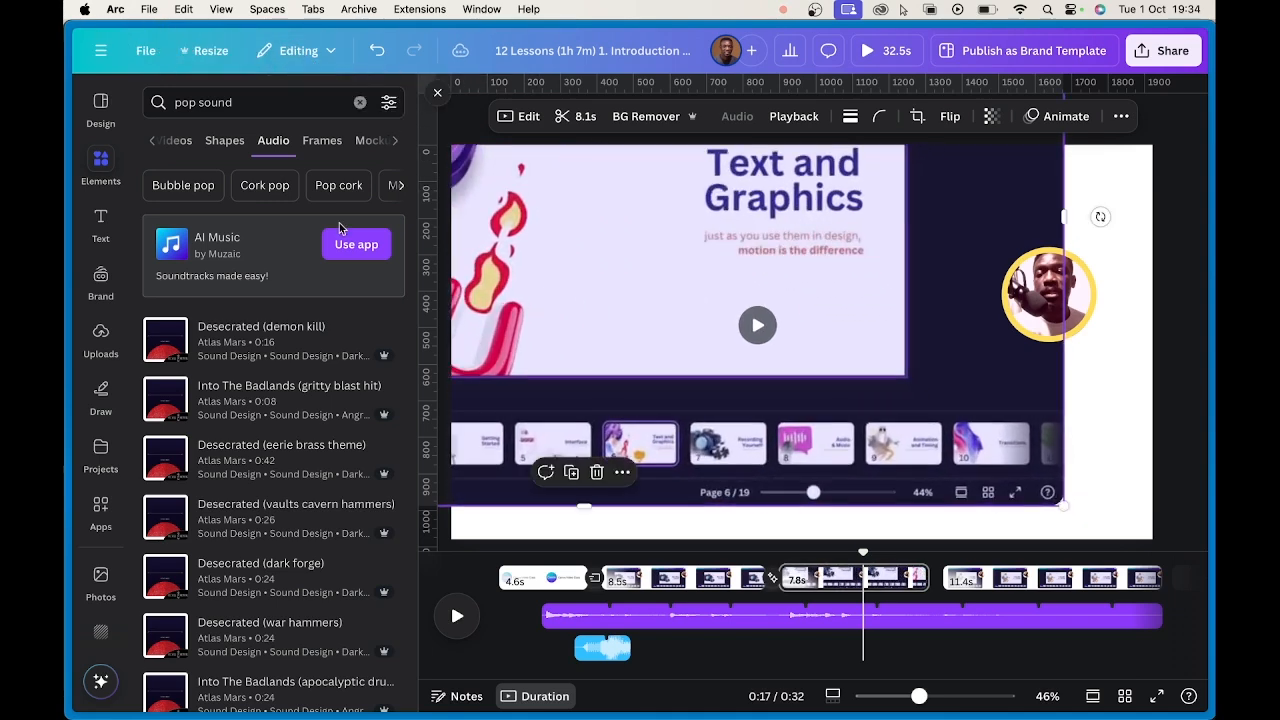
- Enlarge the page 3 screen recording to about 3,339 by 2,010, fit its slide to the page, and move the webcam circle below the heading text
left_click_drag(698, 320, 913, 218)
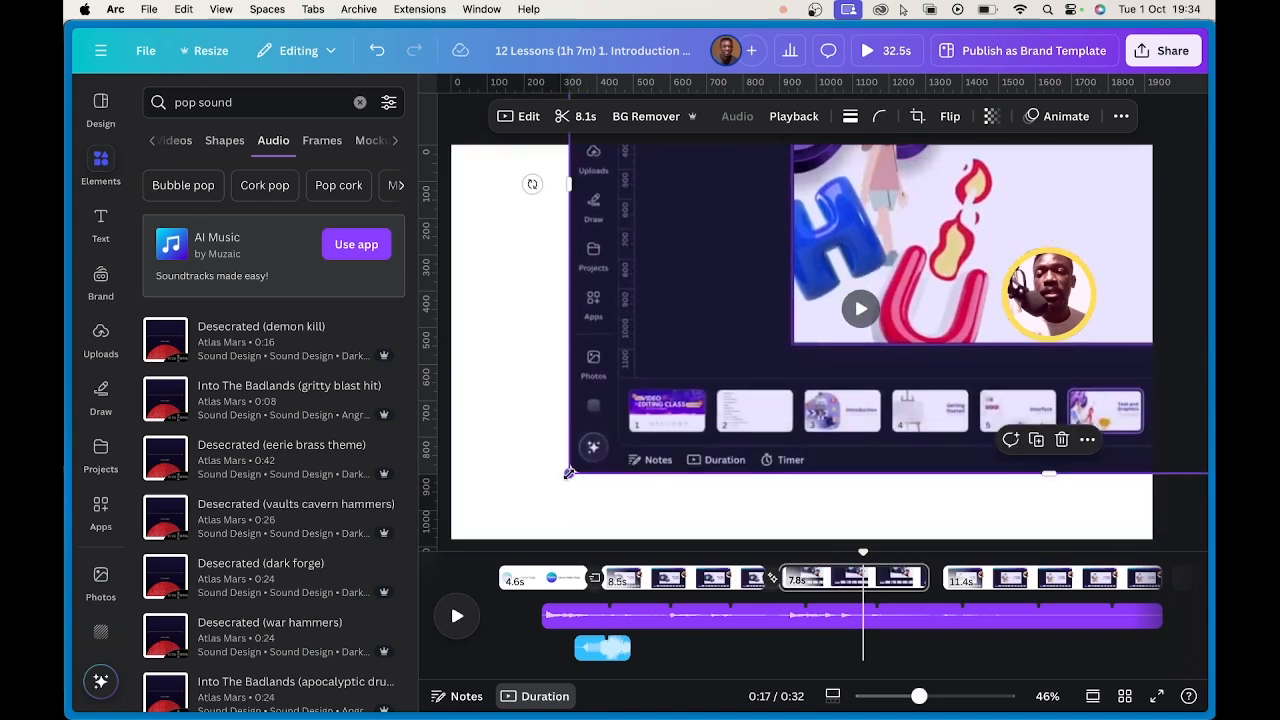
left_click_drag(569, 473, 284, 592)
right_click(132, 694)
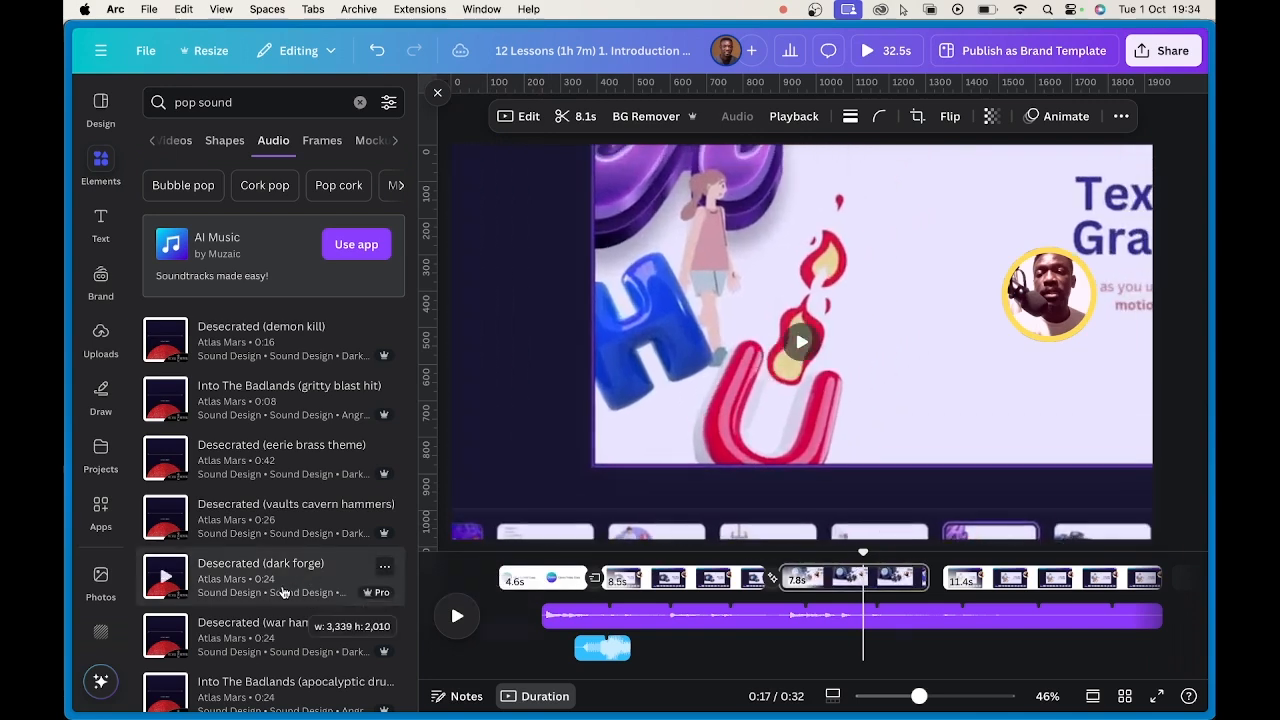
left_click(284, 592)
left_click_drag(887, 334, 738, 417)
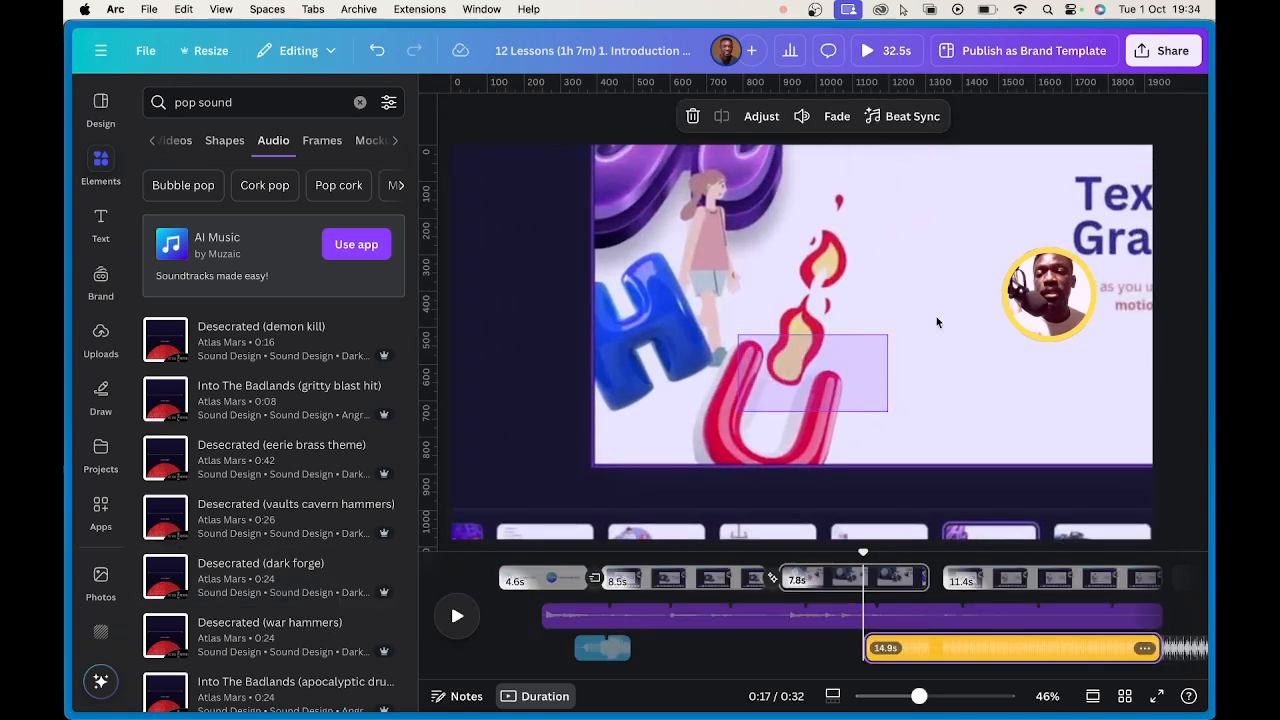
left_click_drag(936, 320, 820, 330)
left_click_drag(920, 697, 913, 696)
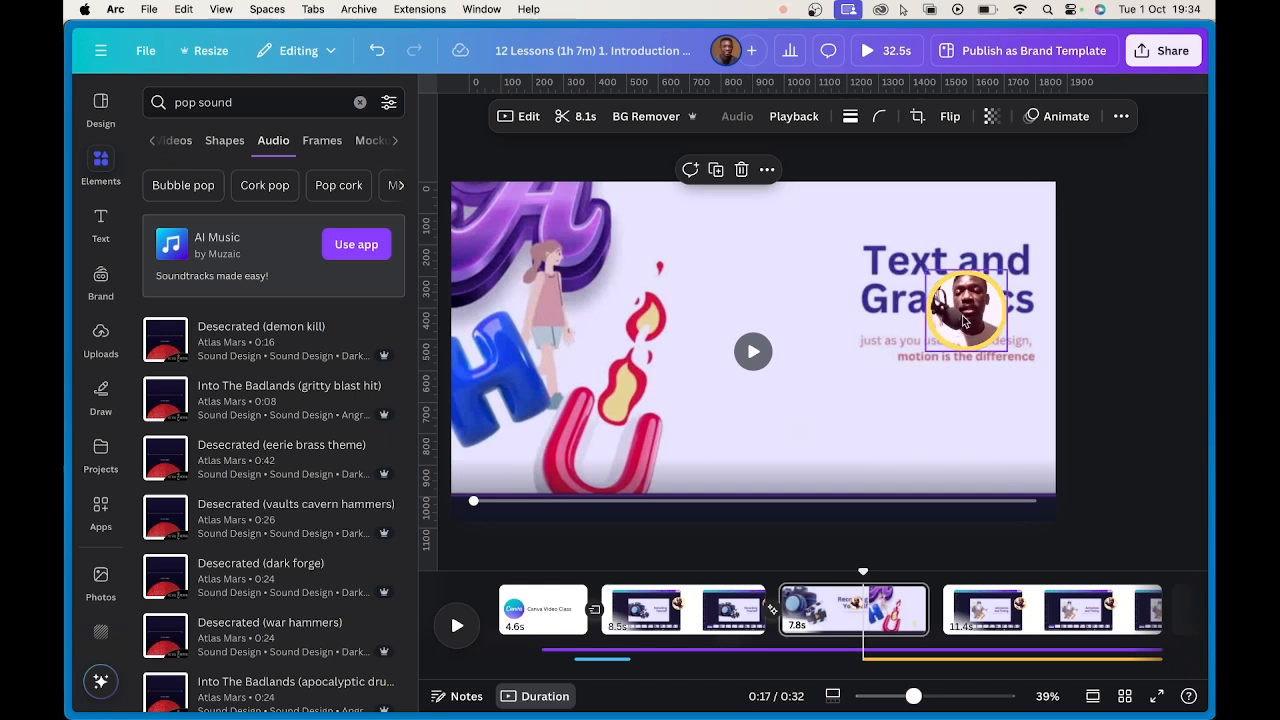
left_click_drag(963, 311, 958, 418)
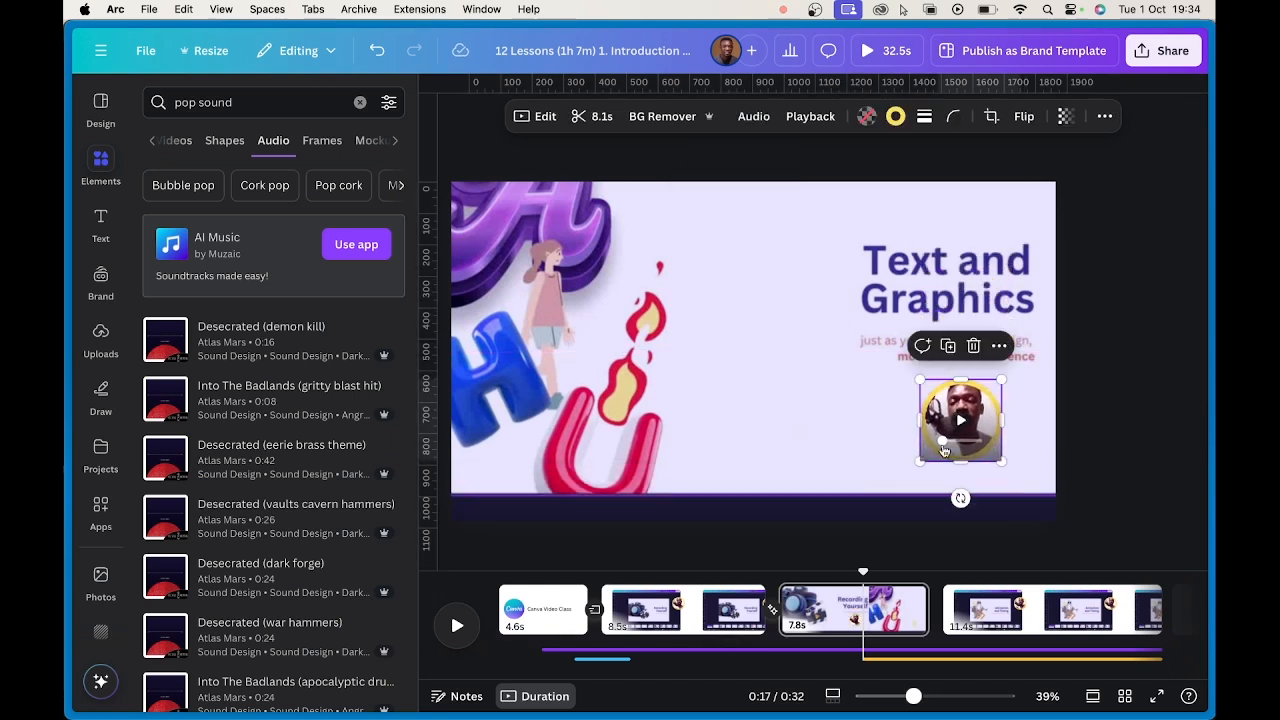
- Reopen the transition between pages 2 and 3 and choose Match & Move
left_click_drag(866, 571, 688, 568)
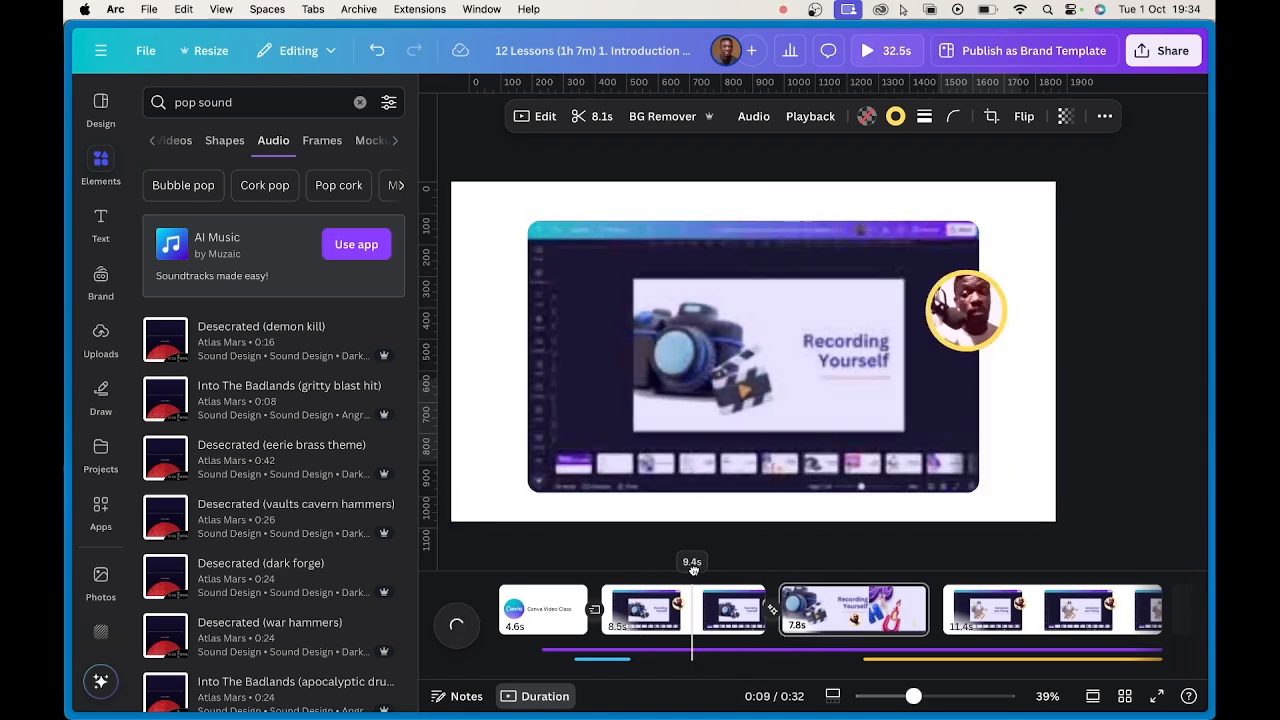
left_click(773, 612)
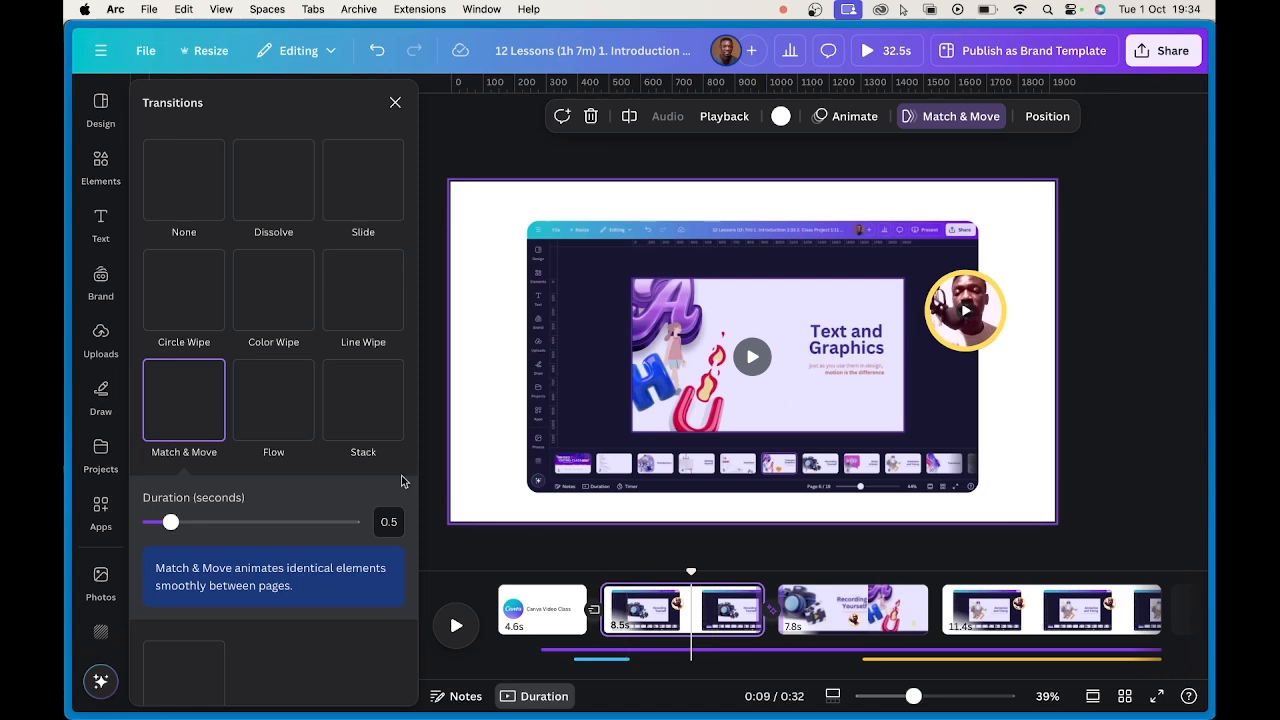
left_click(192, 442)
- Play the video from the start through page 3 to check the transitions, and return the playhead to page 1
left_click_drag(690, 574, 508, 574)
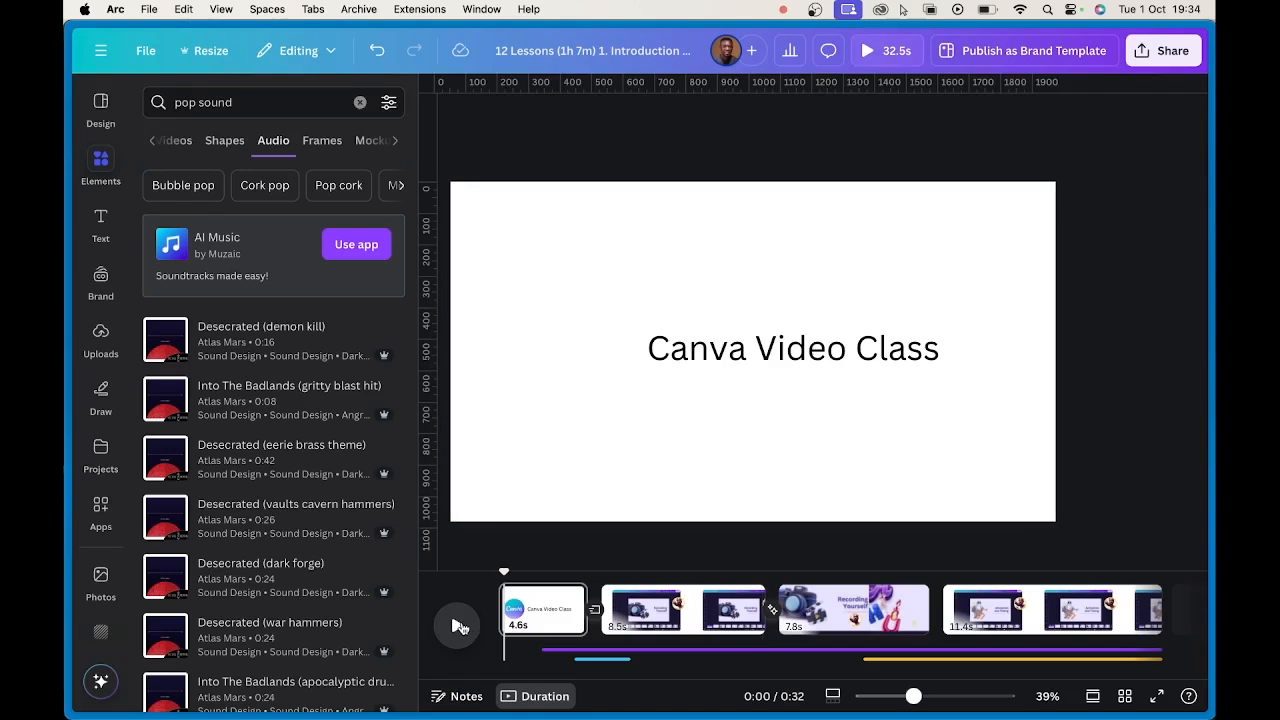
left_click(458, 626)
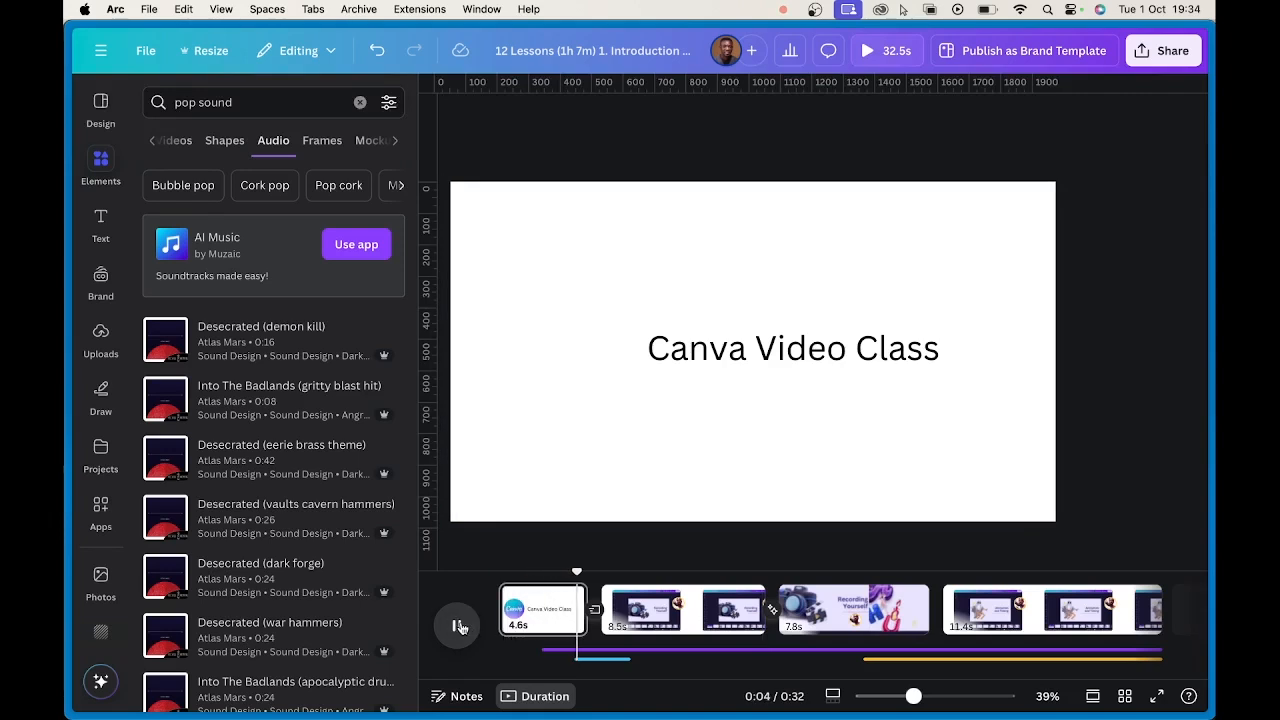
left_click(459, 626)
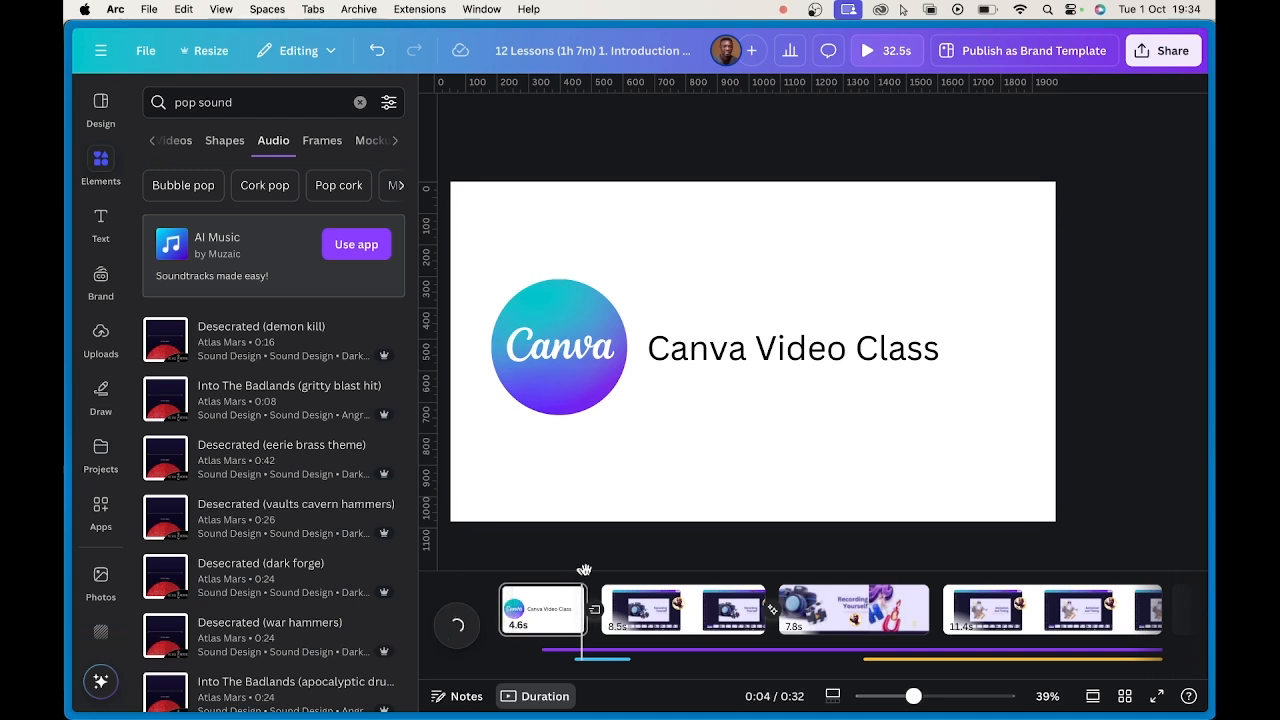
left_click_drag(582, 572, 577, 573)
key("space")
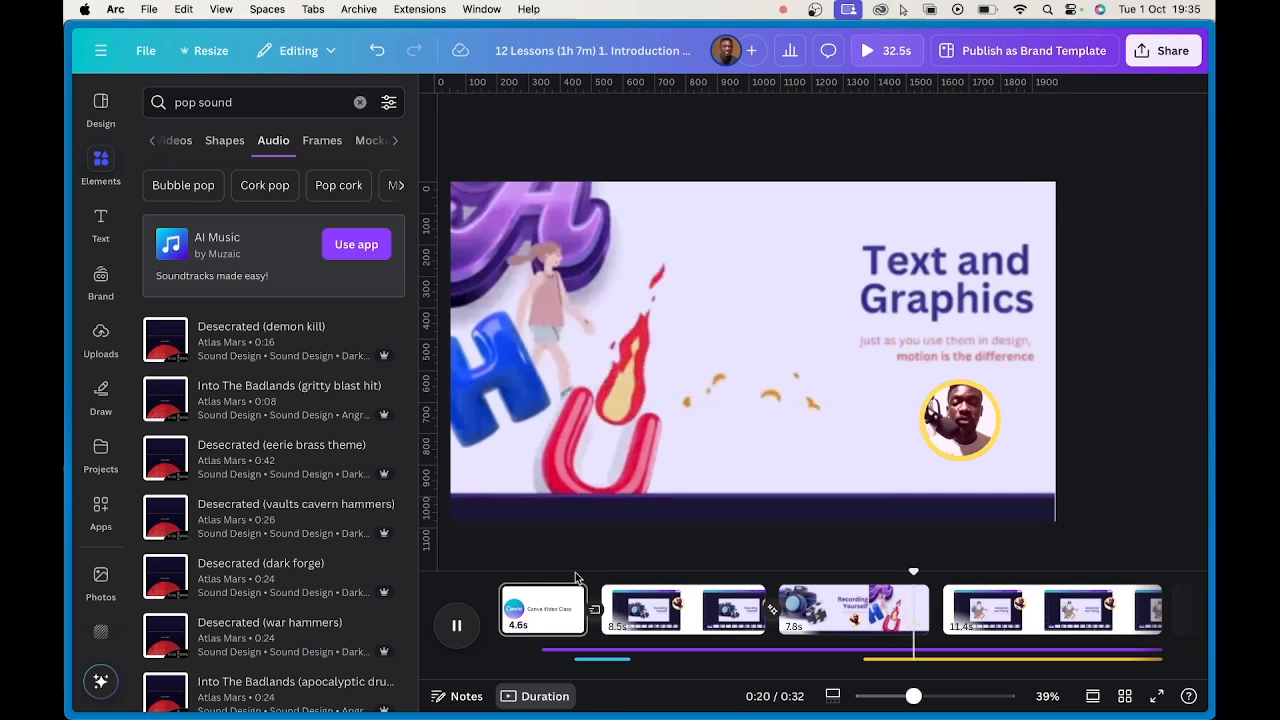
left_click(456, 625)
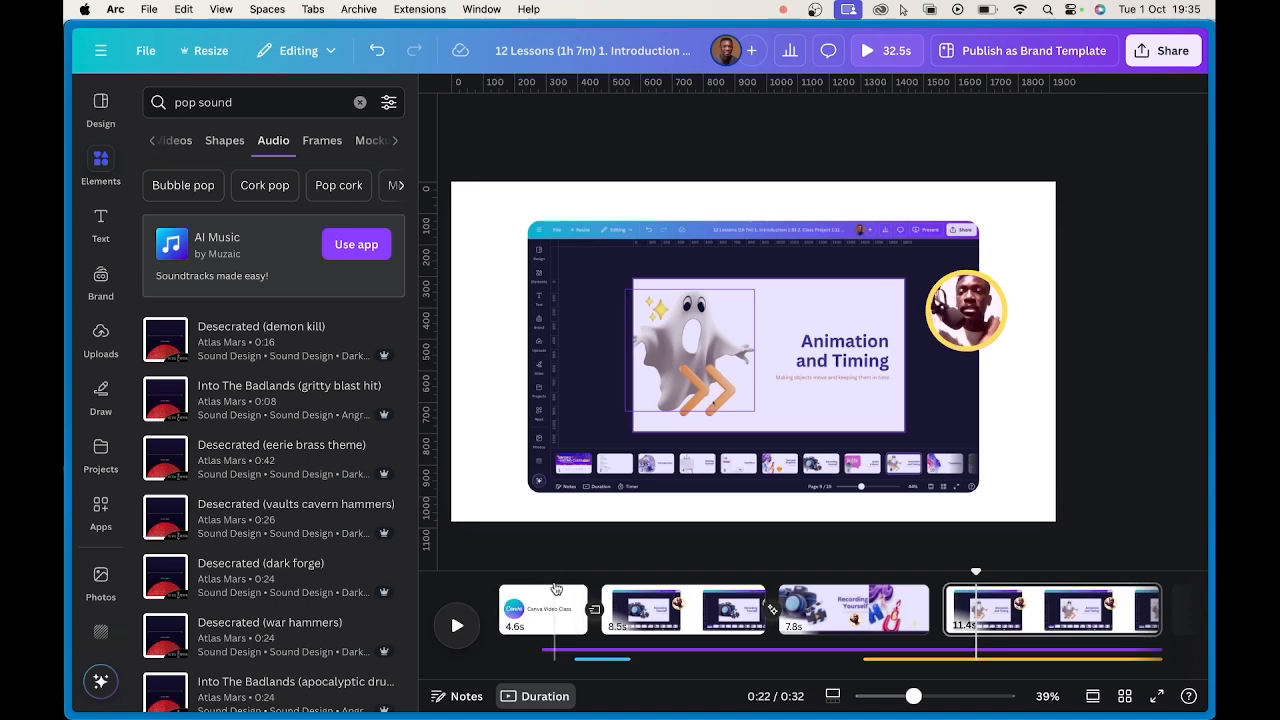
mouse_move(546, 587)
left_mouse_down()
mouse_move(545, 576)
mouse_move(869, 583)
mouse_move(558, 580)
left_mouse_up()
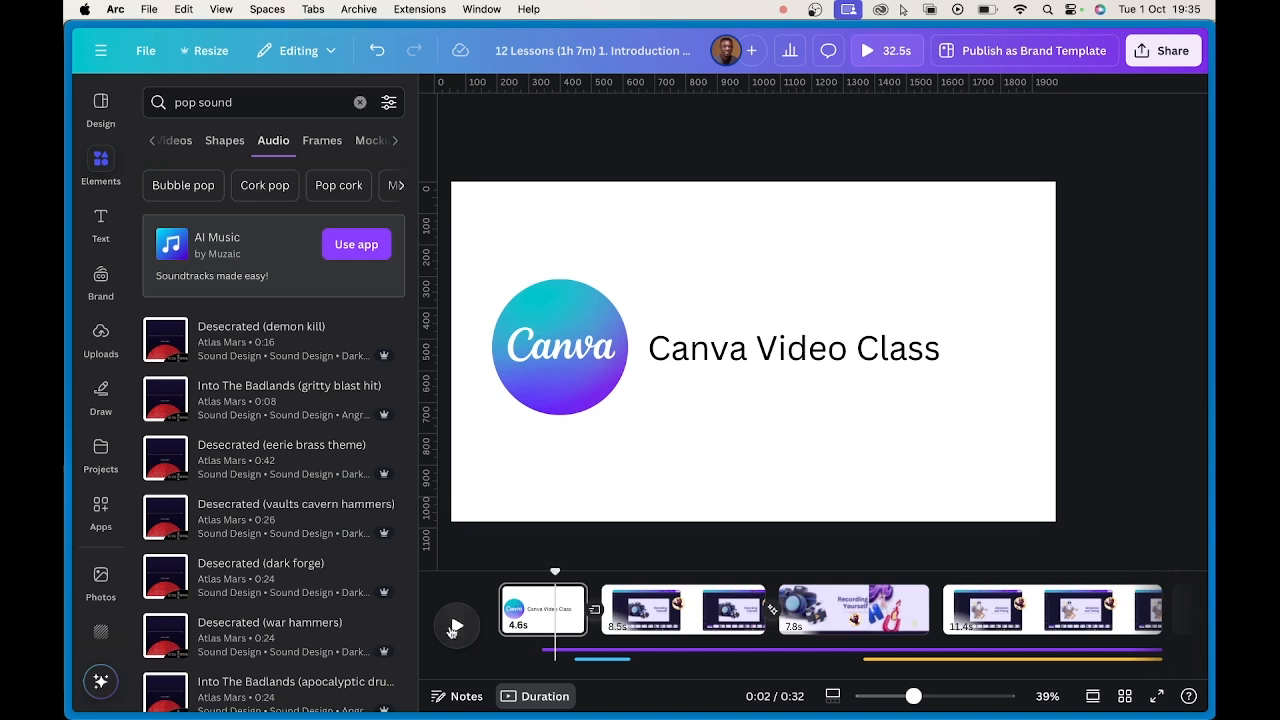
- Delete the extra 14.9-second sound track that starts during page 3
left_click(647, 651)
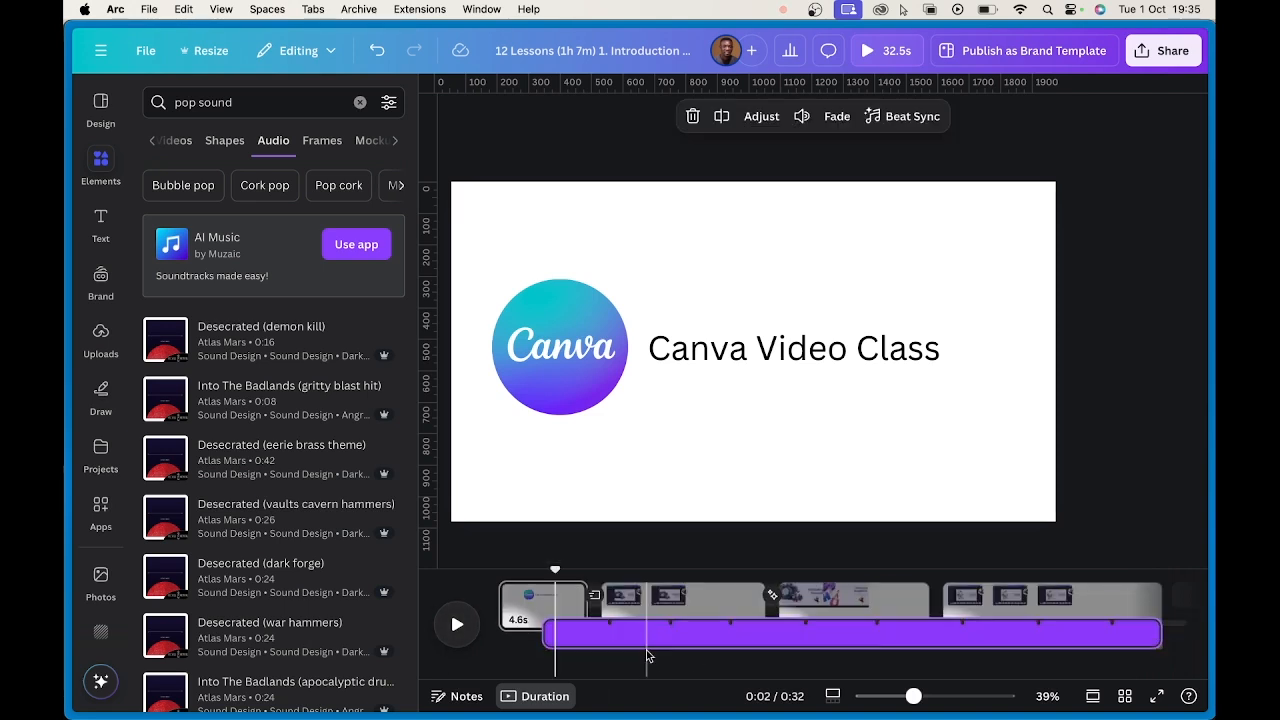
left_click(927, 659)
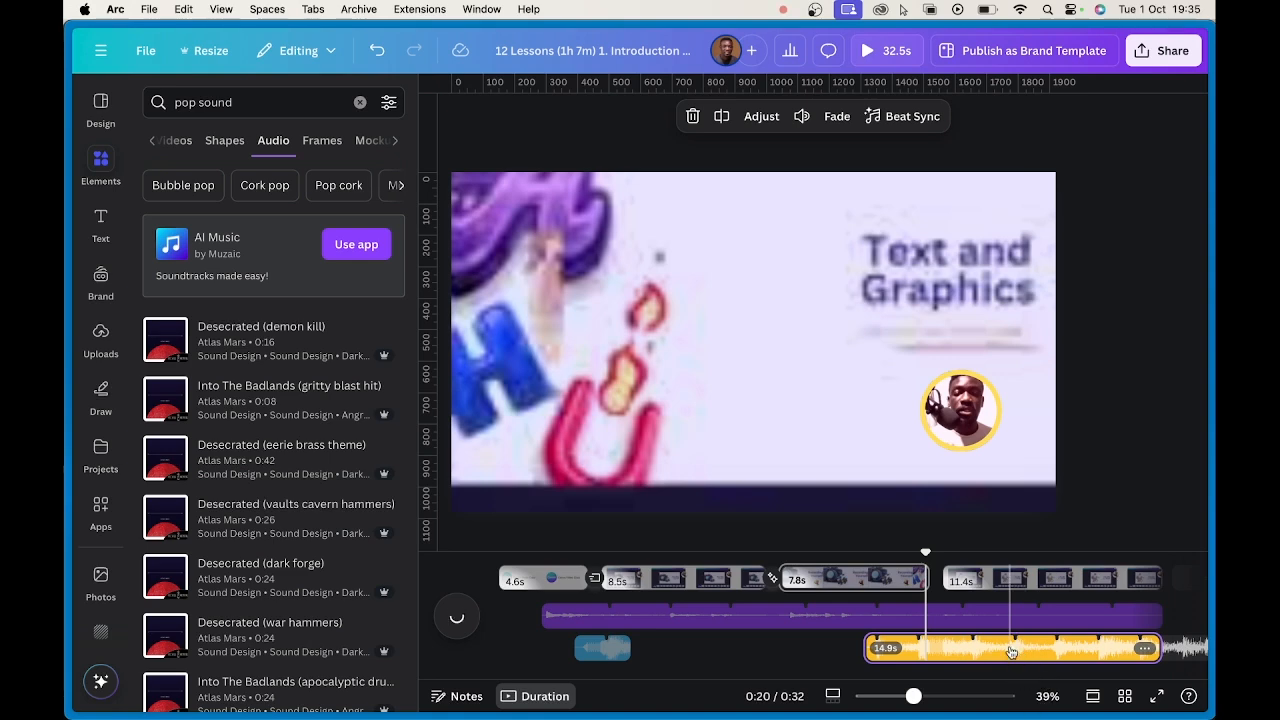
key("Delete")
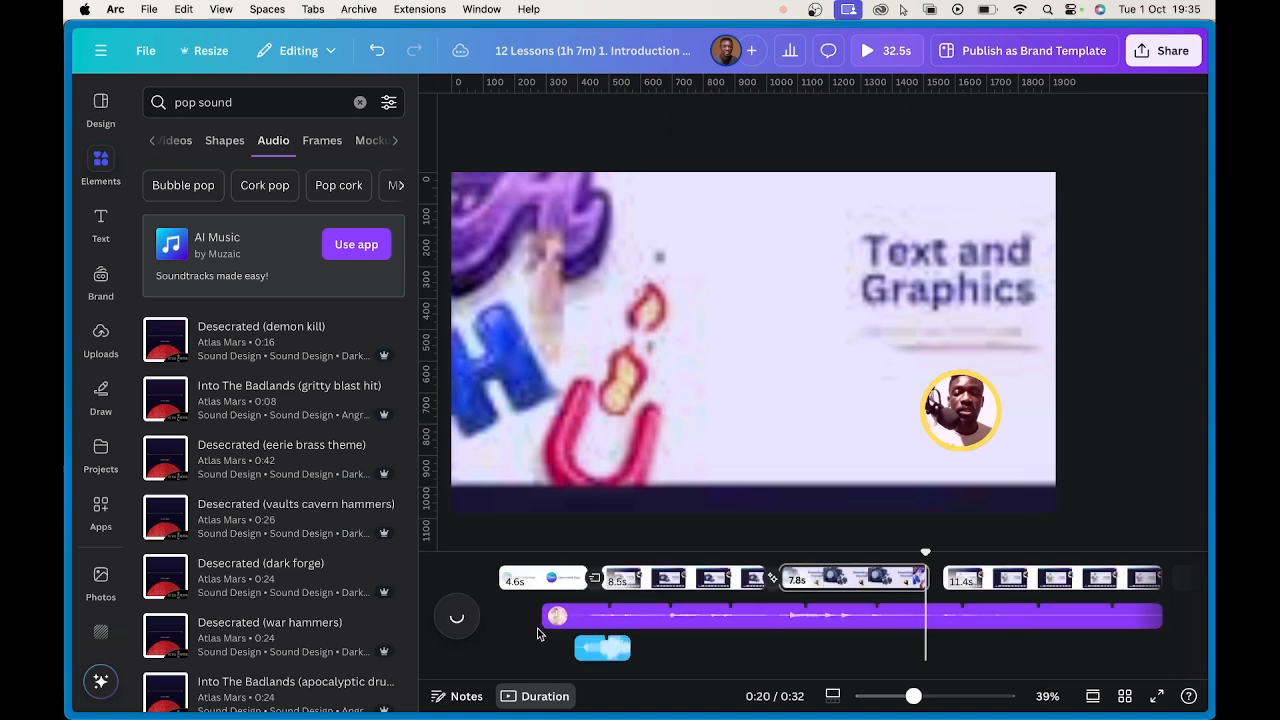
- Lower the music track's volume to 27 and the short sound effect's volume to 21
left_click(778, 617)
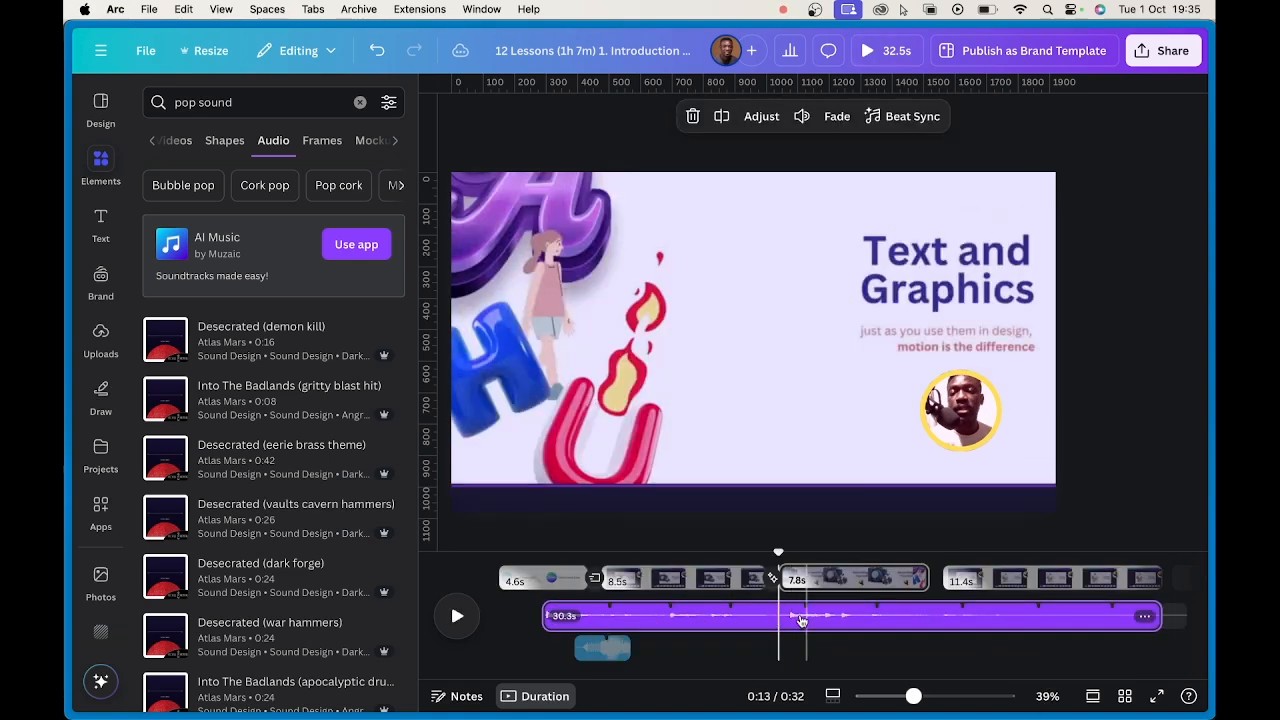
left_click(803, 117)
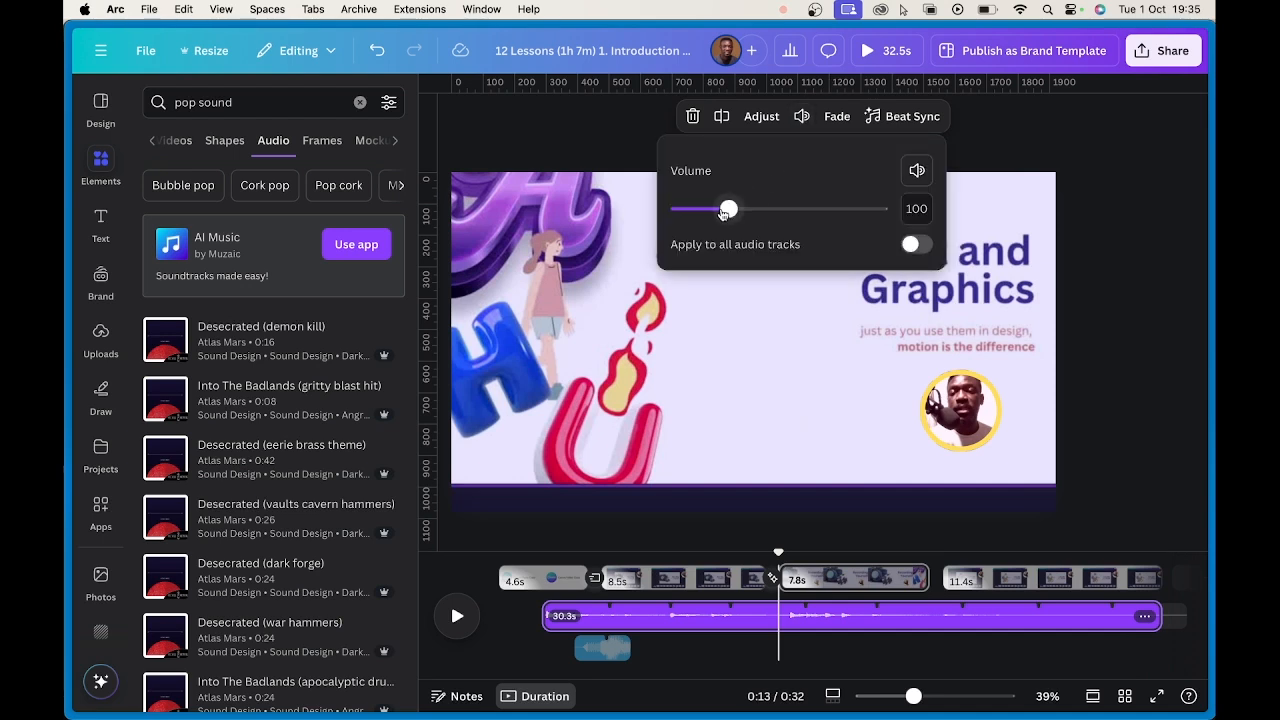
left_click_drag(729, 208, 689, 209)
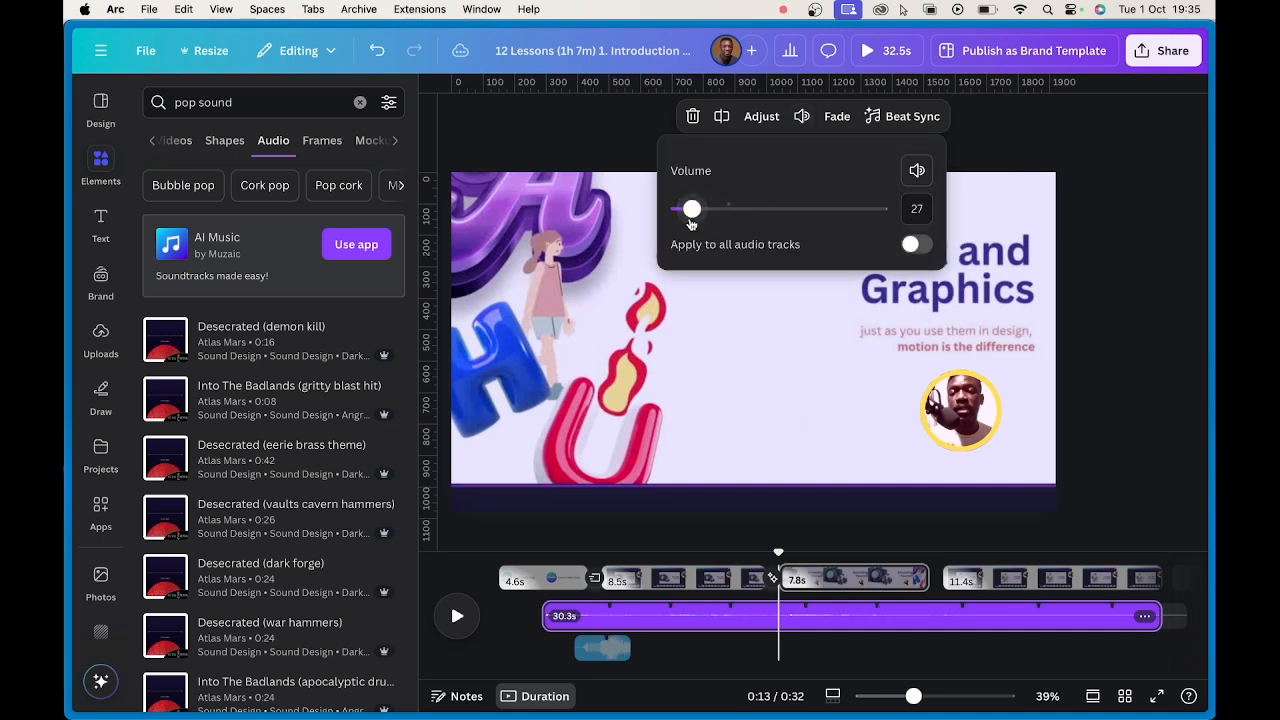
left_click(600, 648)
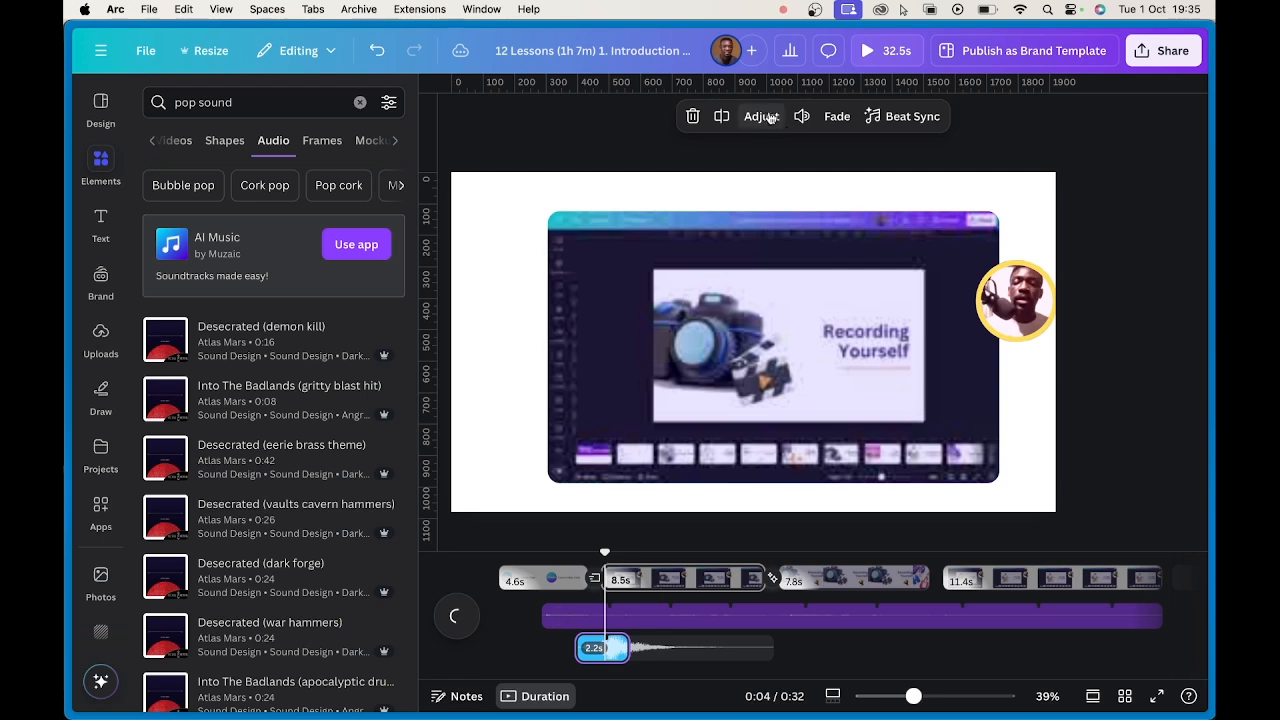
left_click(801, 116)
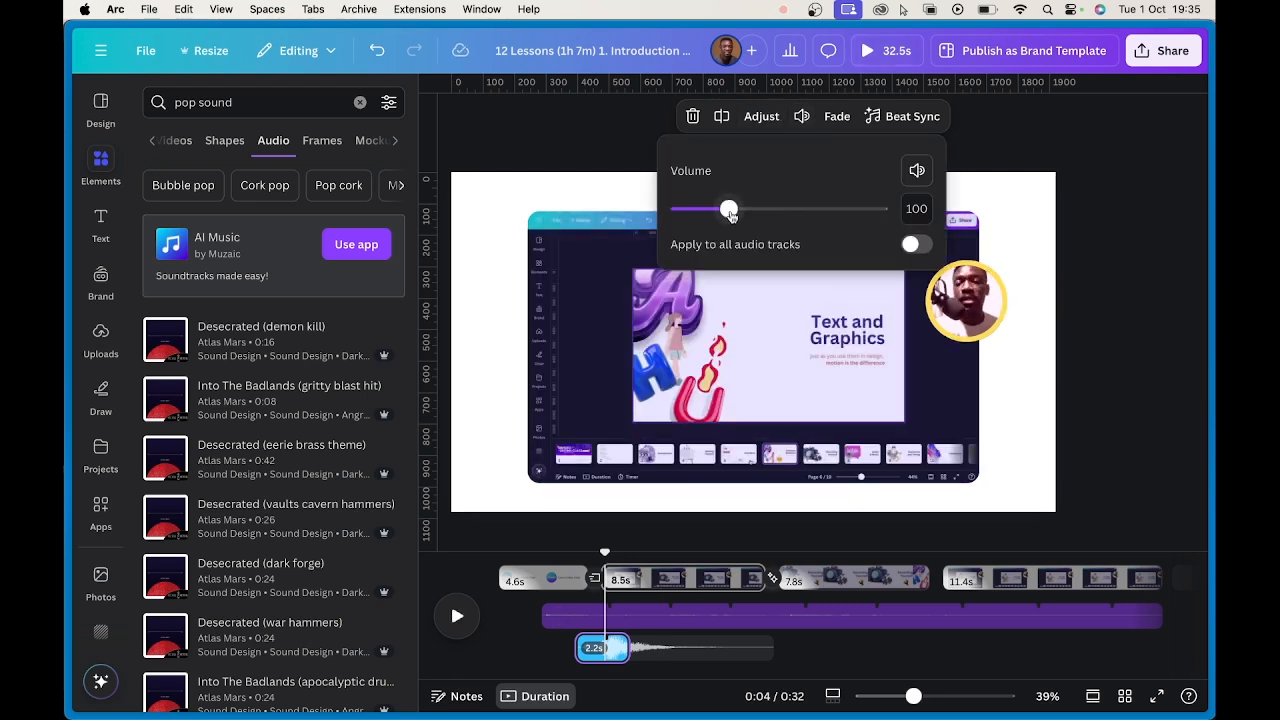
left_click_drag(729, 213, 690, 214)
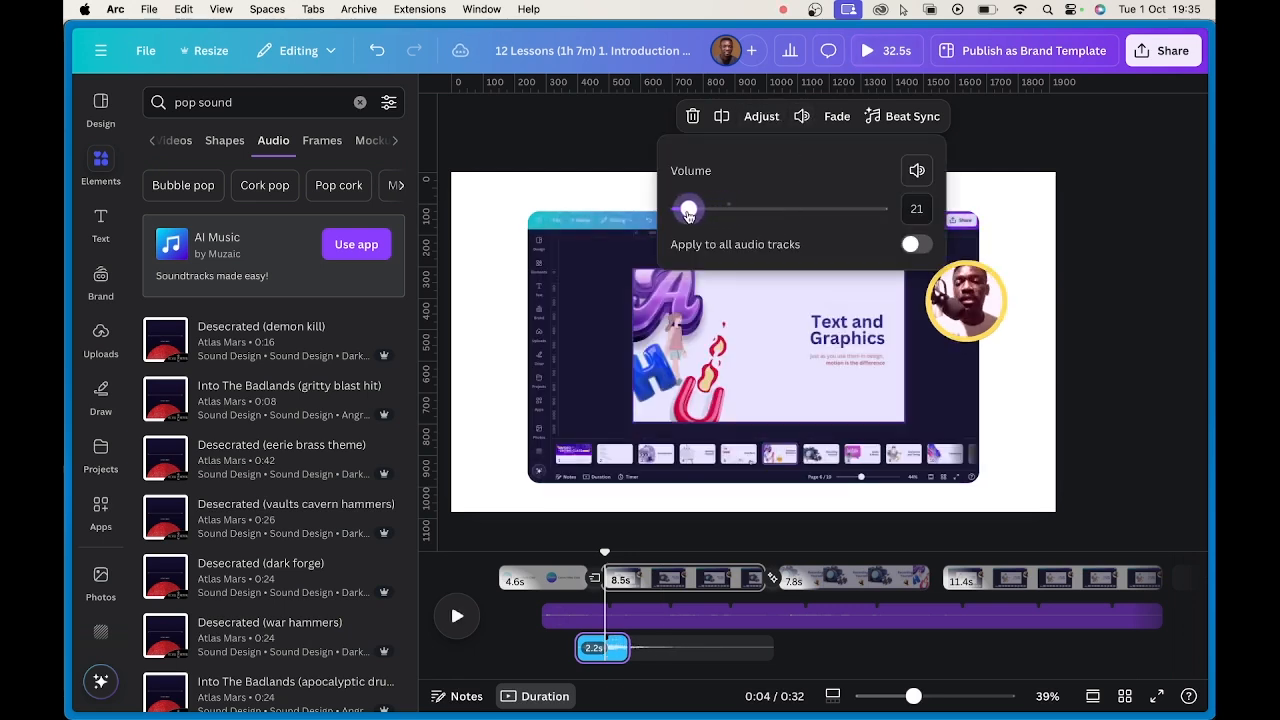
- Trim the end of the music track to a length of 18.1 seconds and duplicate the track
left_click(706, 616)
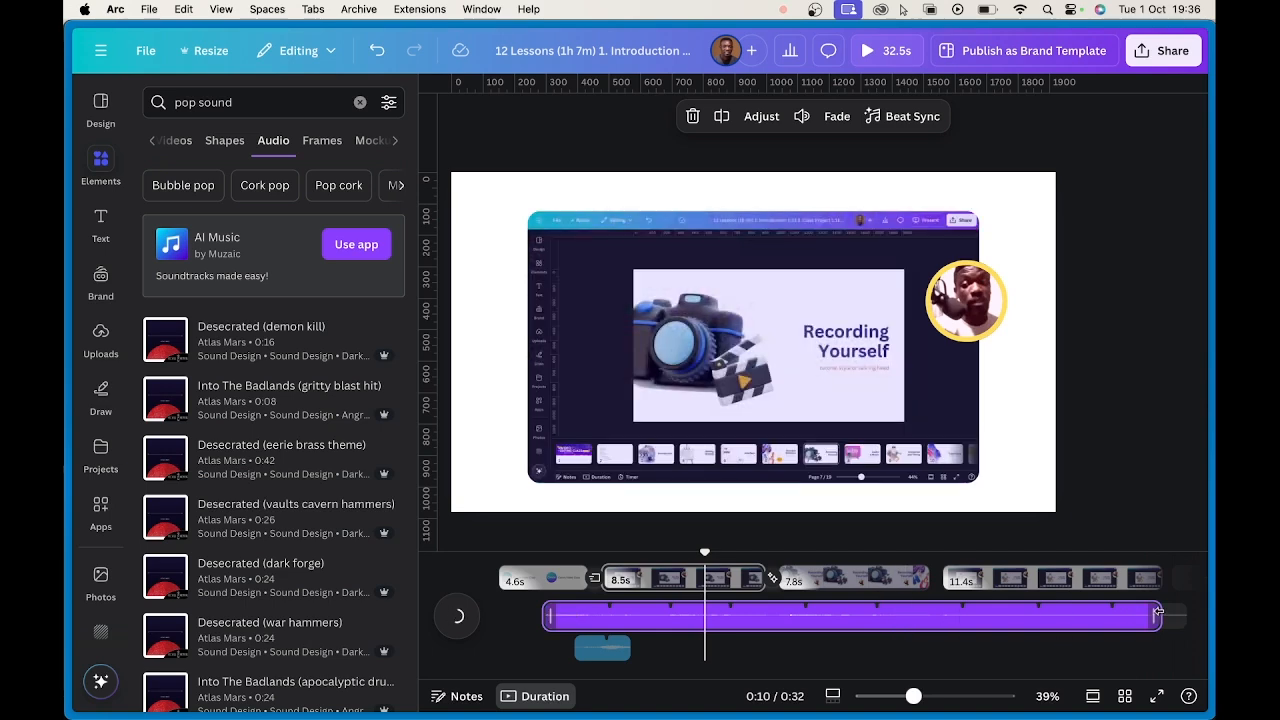
left_click_drag(1156, 612, 866, 627)
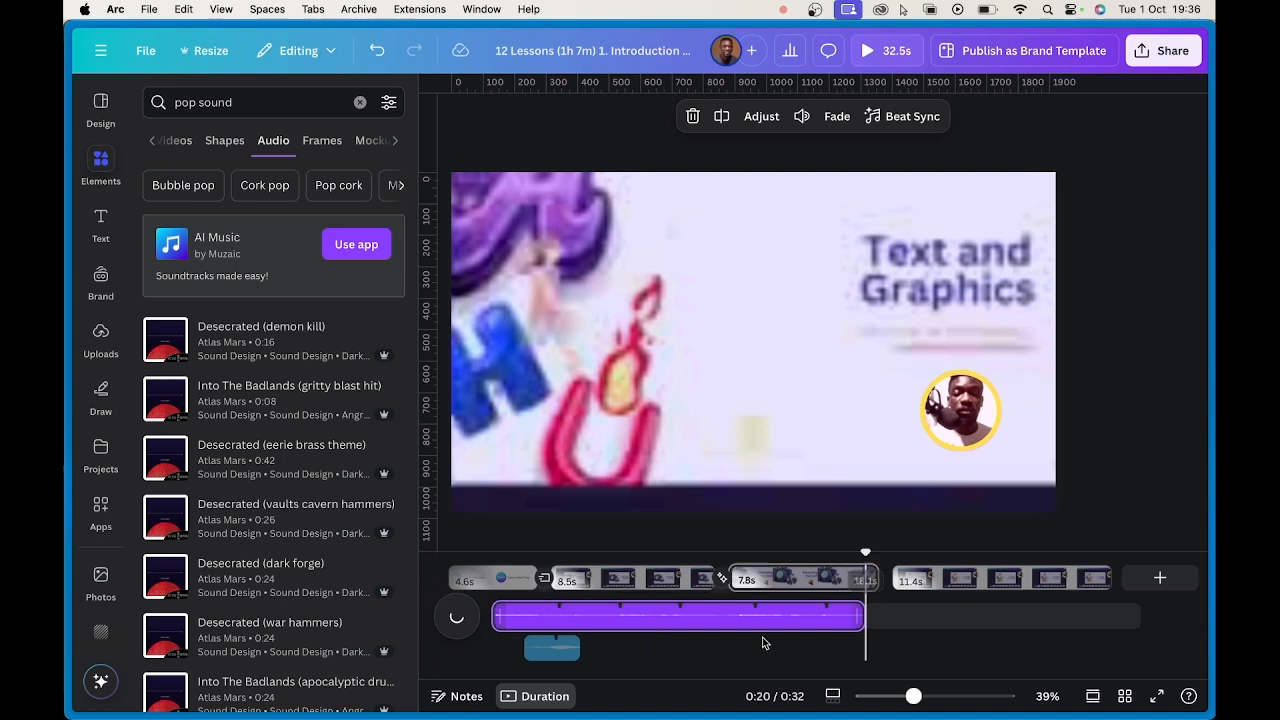
left_click(597, 619)
right_click(640, 615)
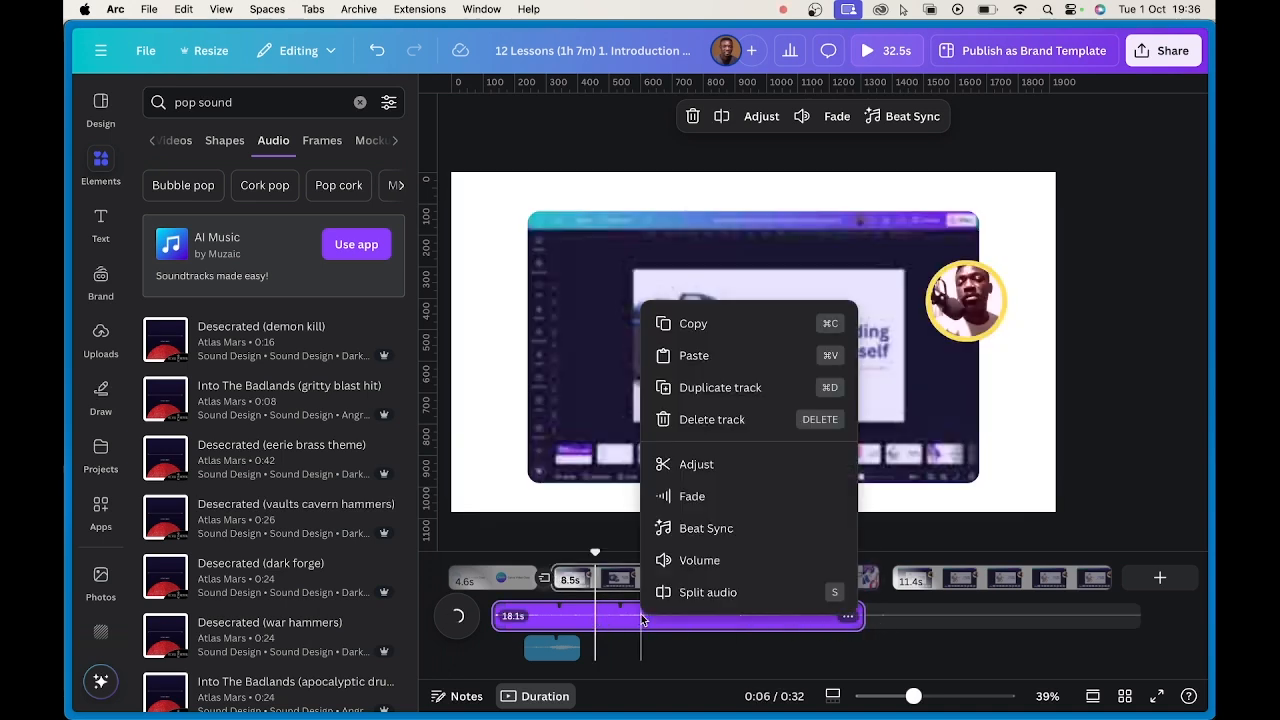
left_click(710, 388)
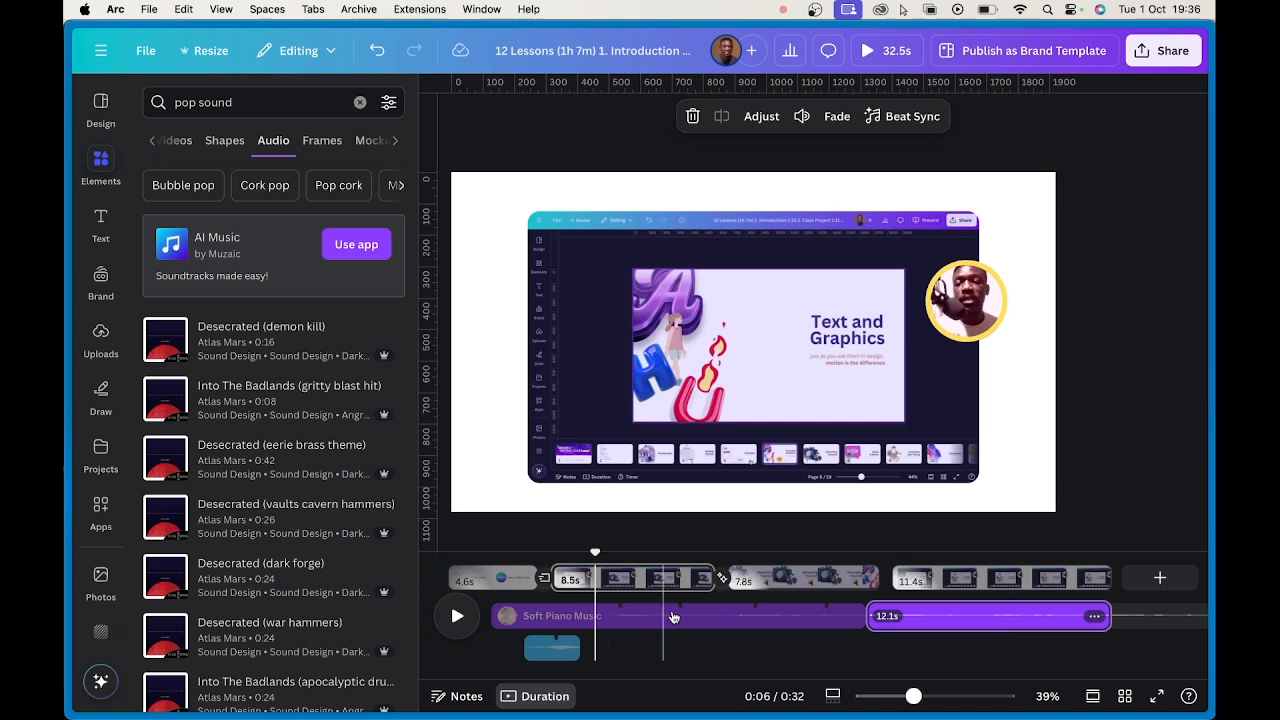
- Close the search results and place the first music track at 0.0 seconds with a length of 18.1 seconds
left_click_drag(675, 621, 568, 617)
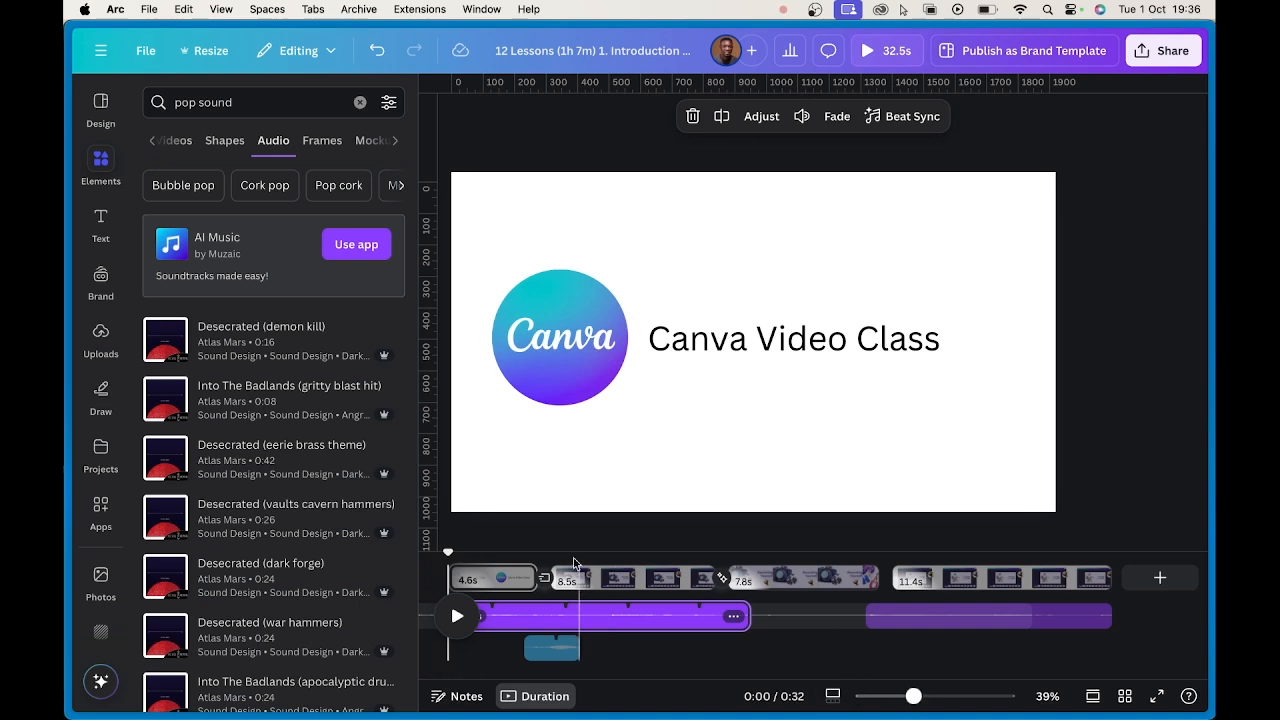
left_click(440, 90)
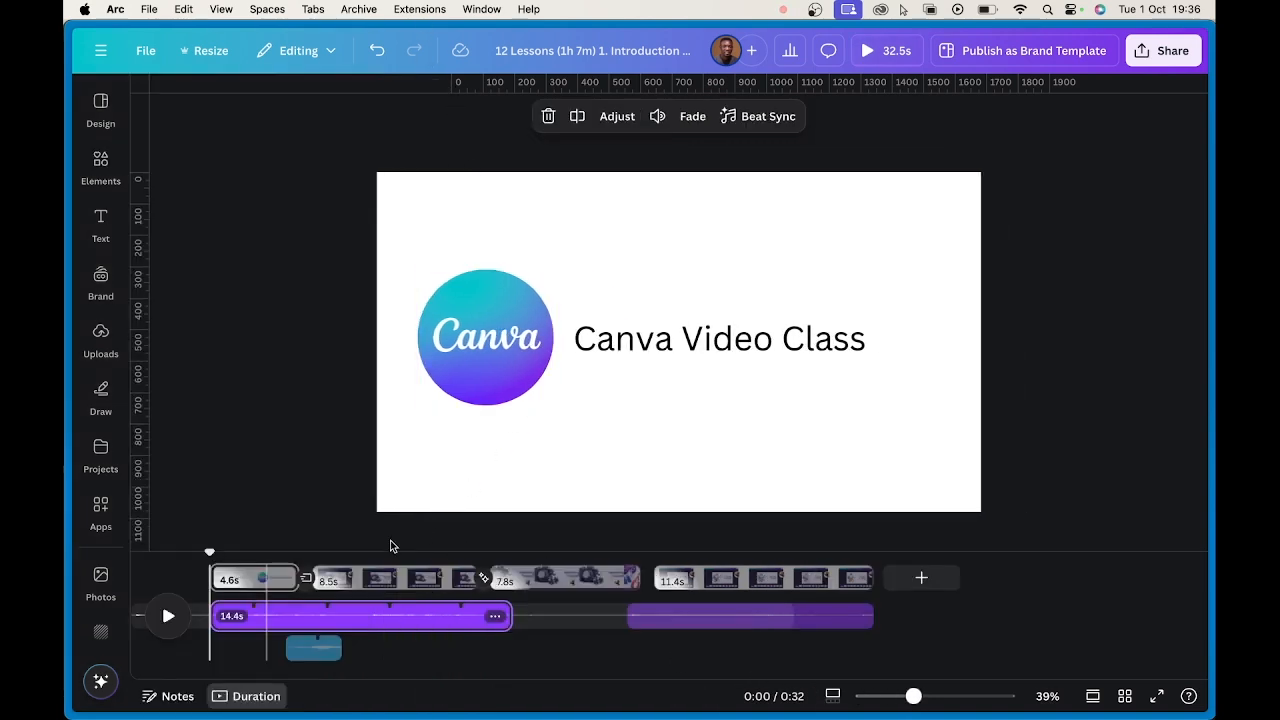
left_click_drag(320, 622, 370, 617)
left_click_drag(250, 614, 207, 614)
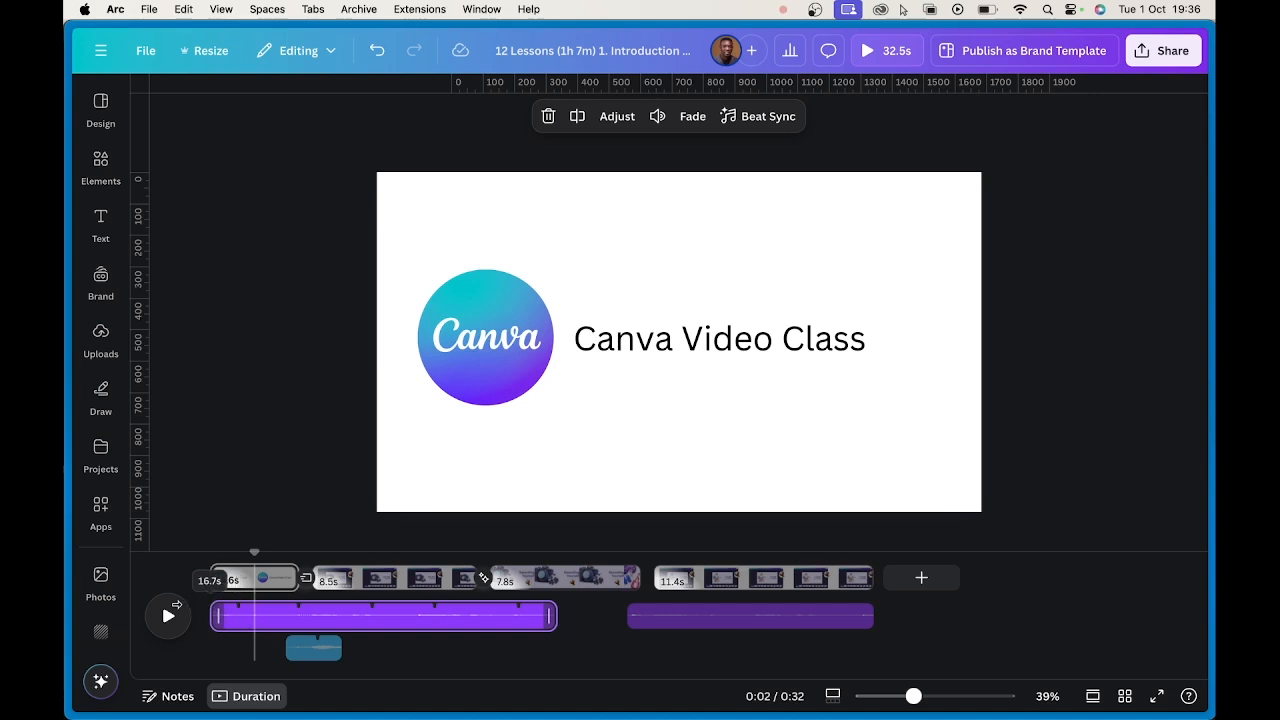
left_click_drag(380, 614, 433, 616)
left_click_drag(268, 616, 242, 616)
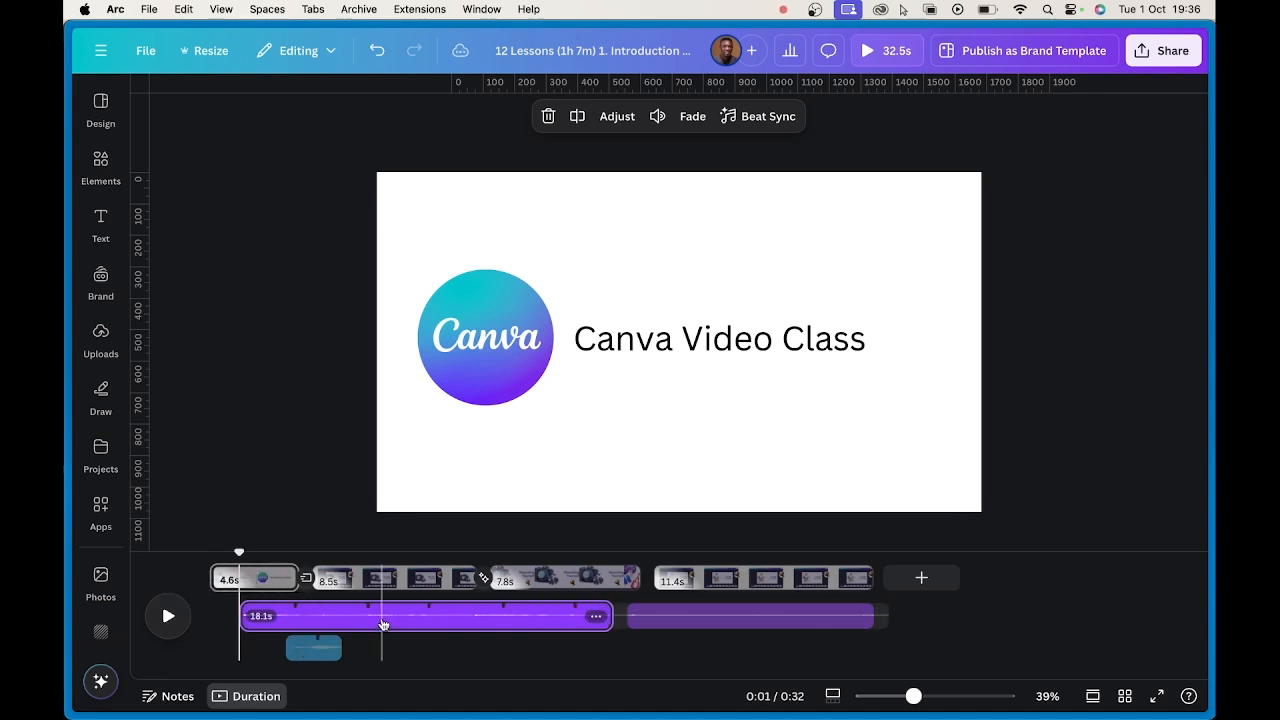
left_click_drag(383, 619, 349, 617)
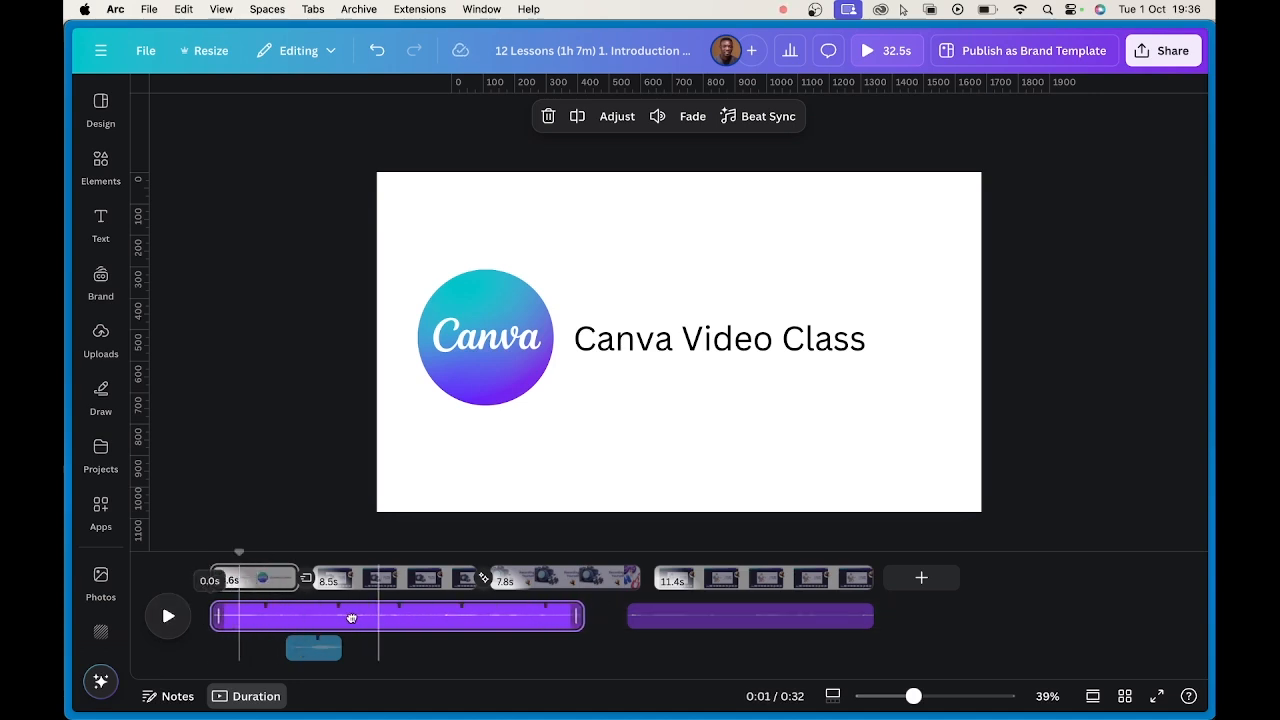
- Extend the start of the second music track to a length of 15.1 seconds so it overlaps the end of the first
left_click(742, 616)
left_click_drag(619, 616, 585, 616)
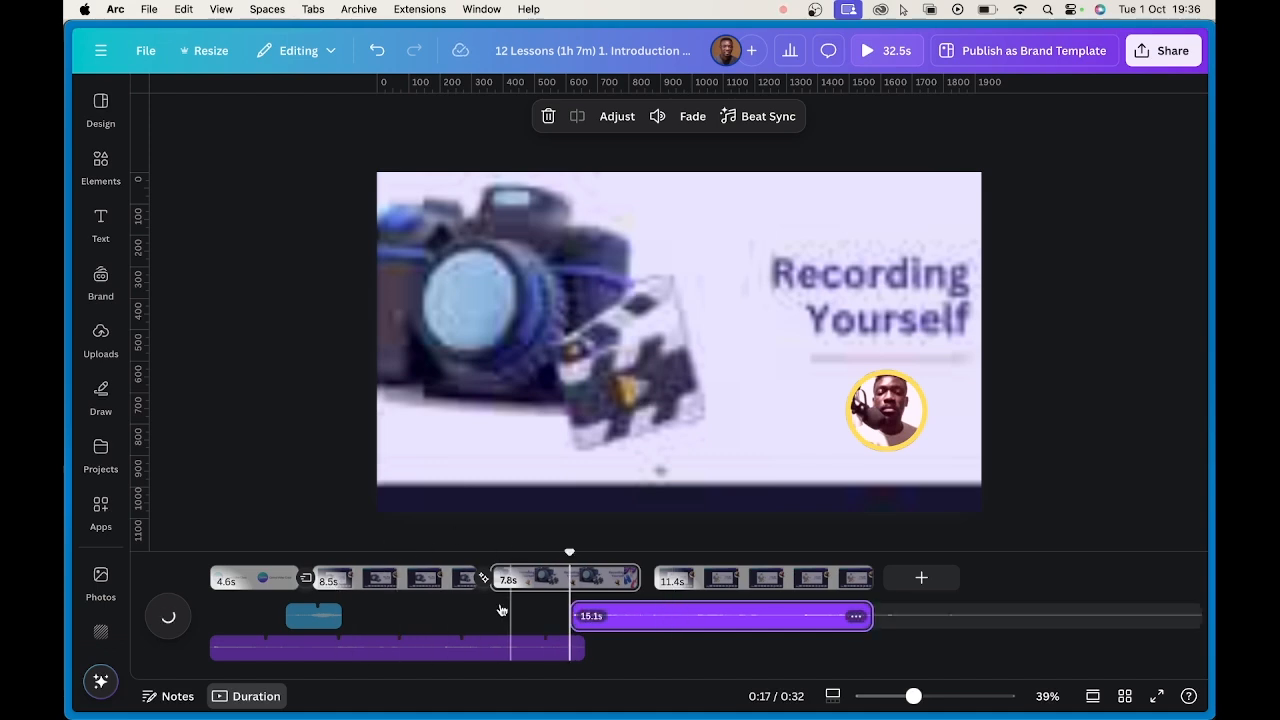
- Check the volume settings of the first and second music tracks
left_click(478, 648)
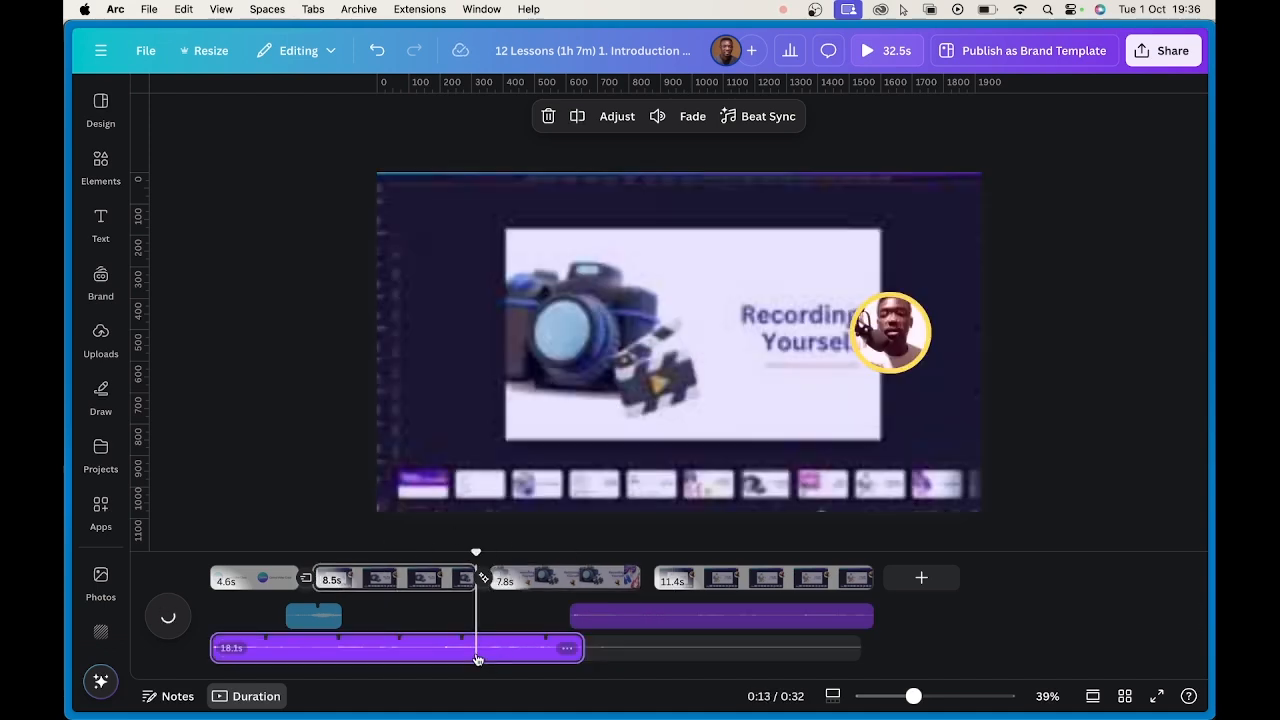
left_click(657, 118)
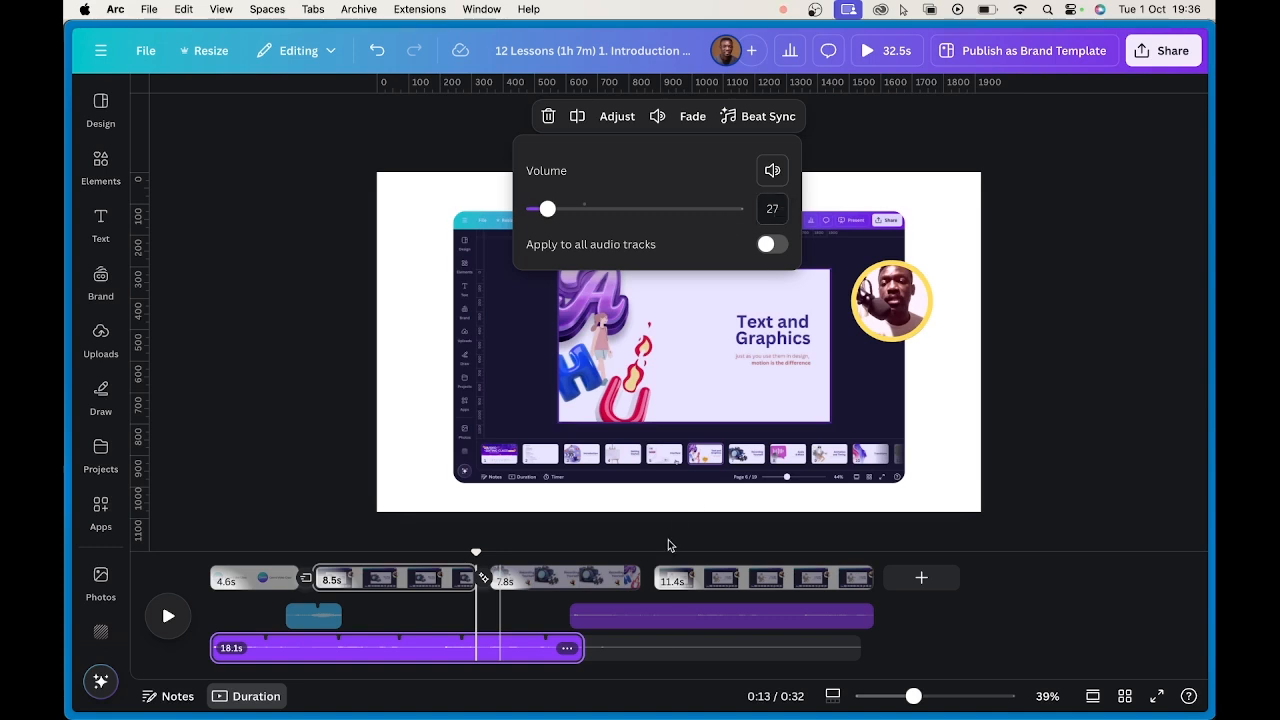
left_click(677, 616)
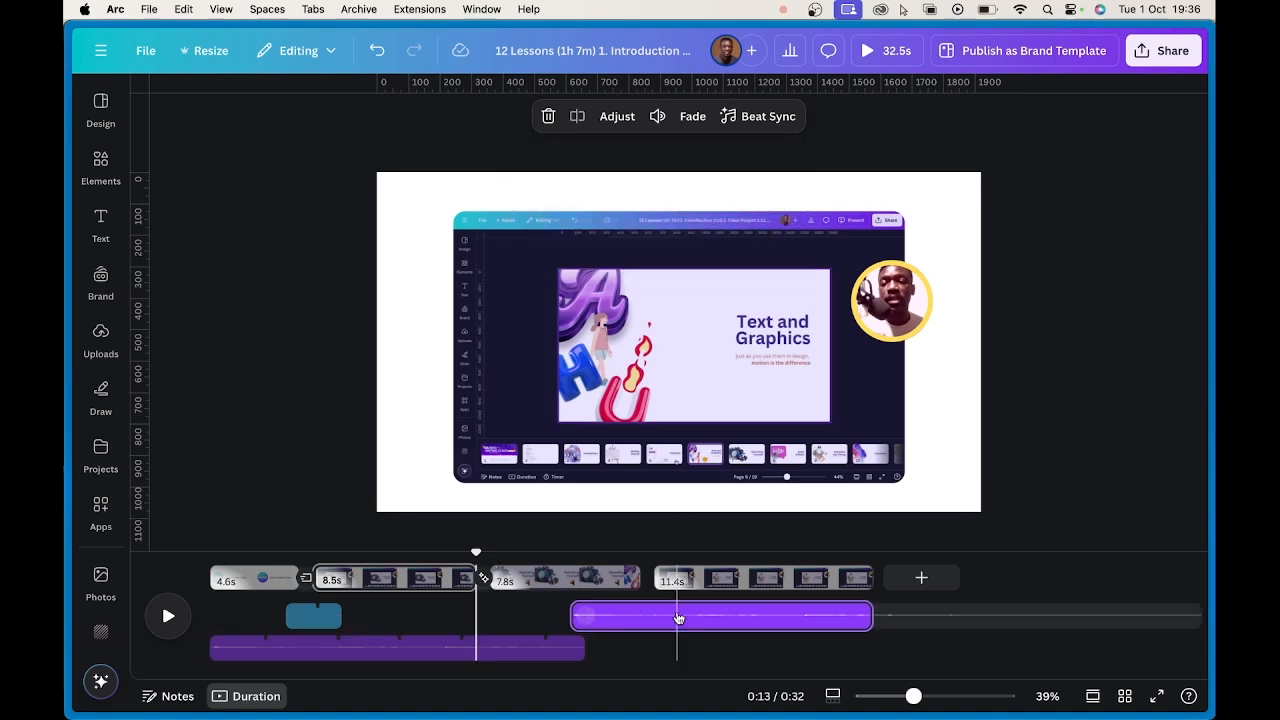
left_click(659, 118)
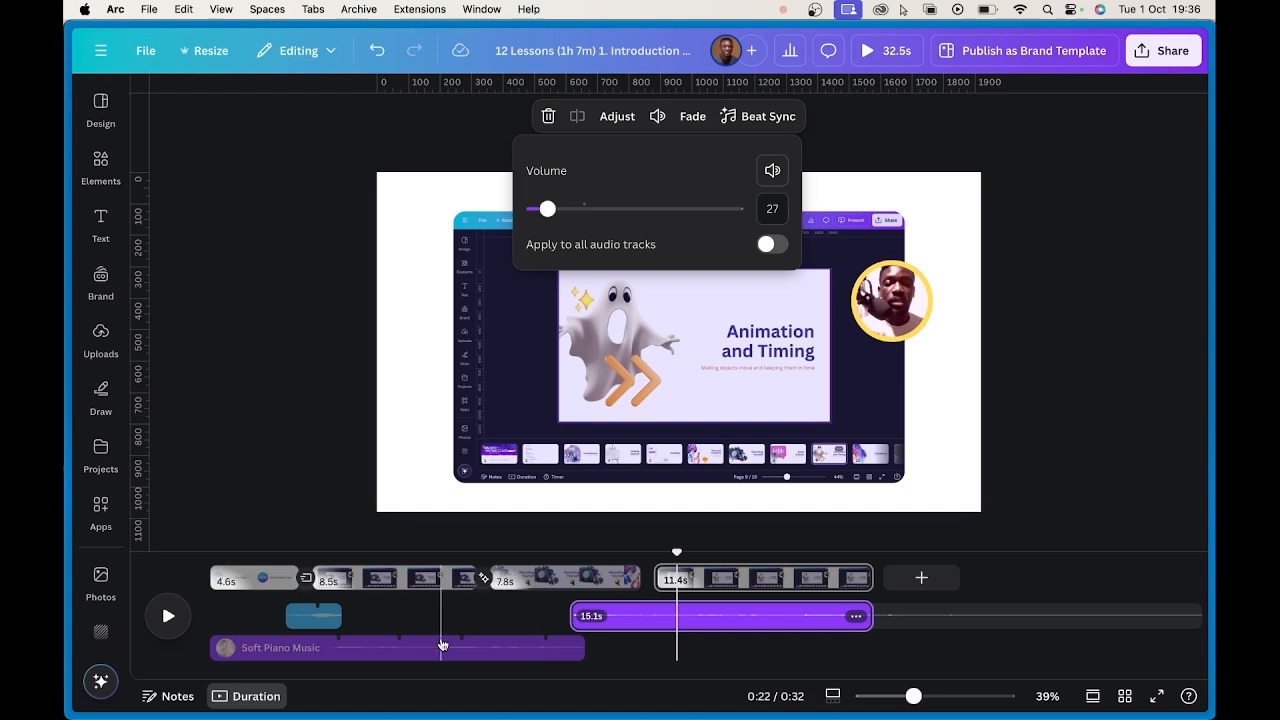
- Play the video from the beginning to review its audio, and move the playhead to the start of the third page
left_click(250, 434)
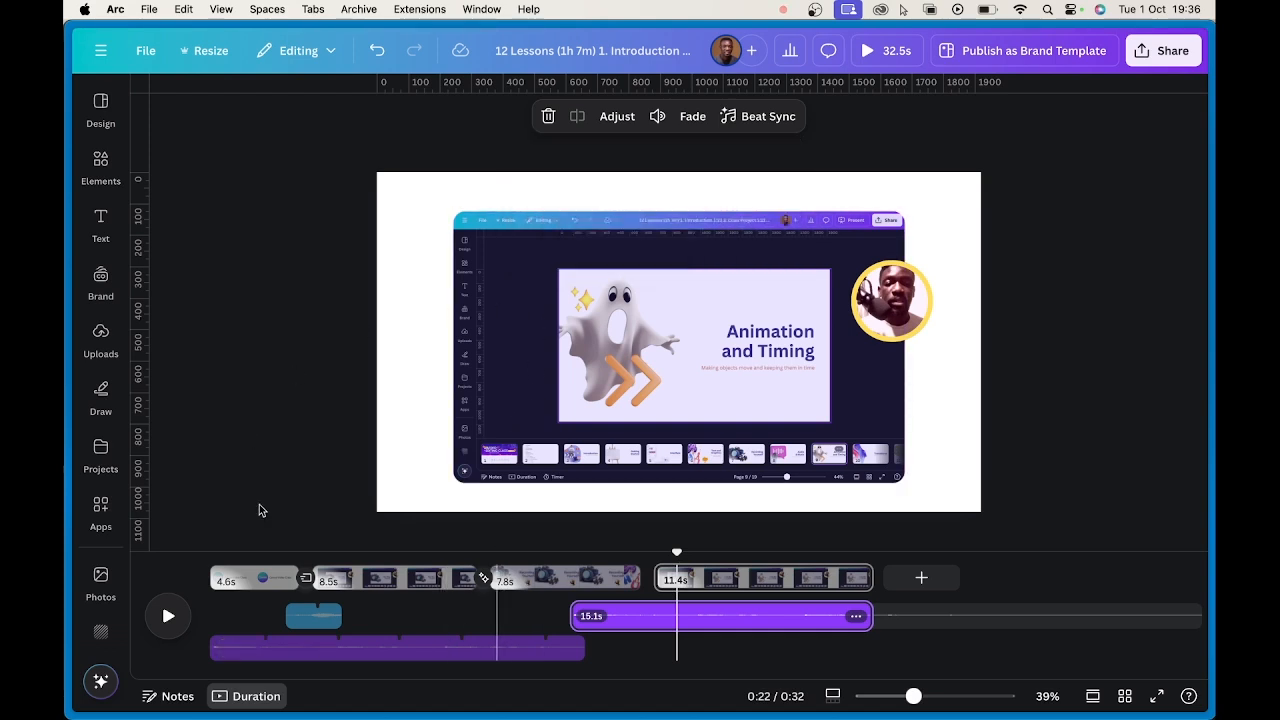
left_click_drag(690, 553, 209, 553)
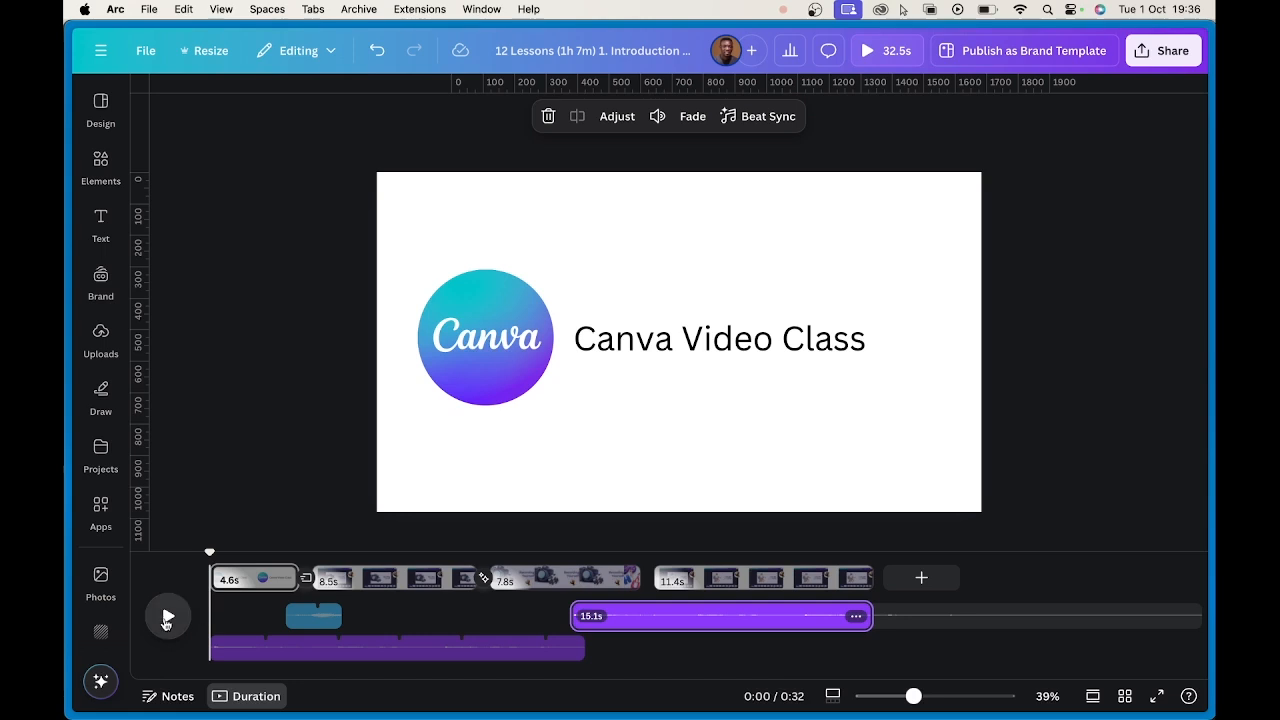
left_click(169, 619)
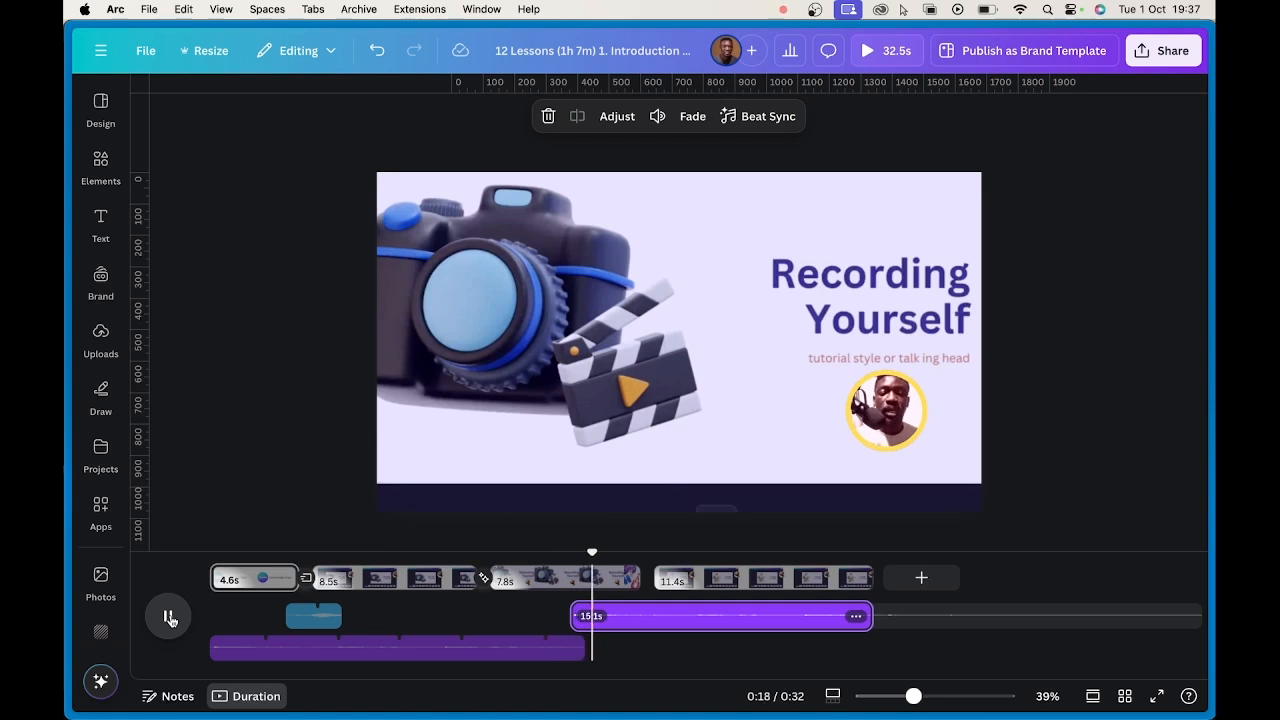
left_click(168, 618)
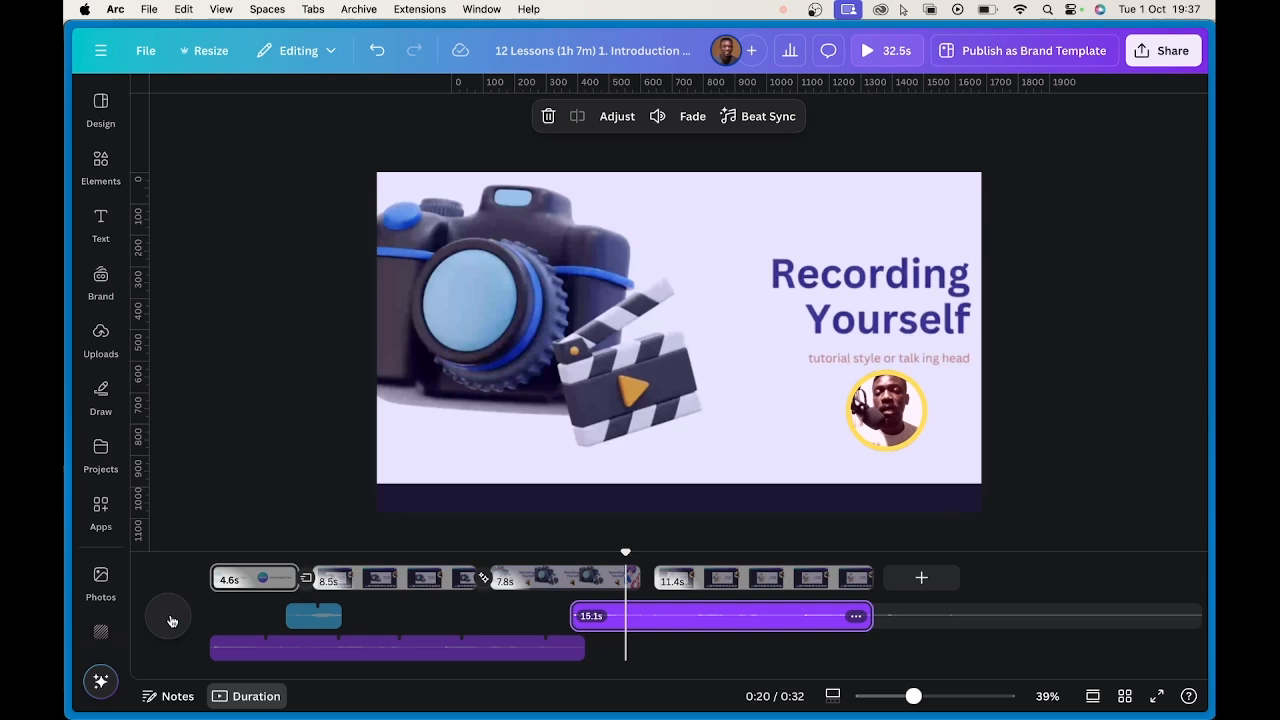
left_click(170, 620)
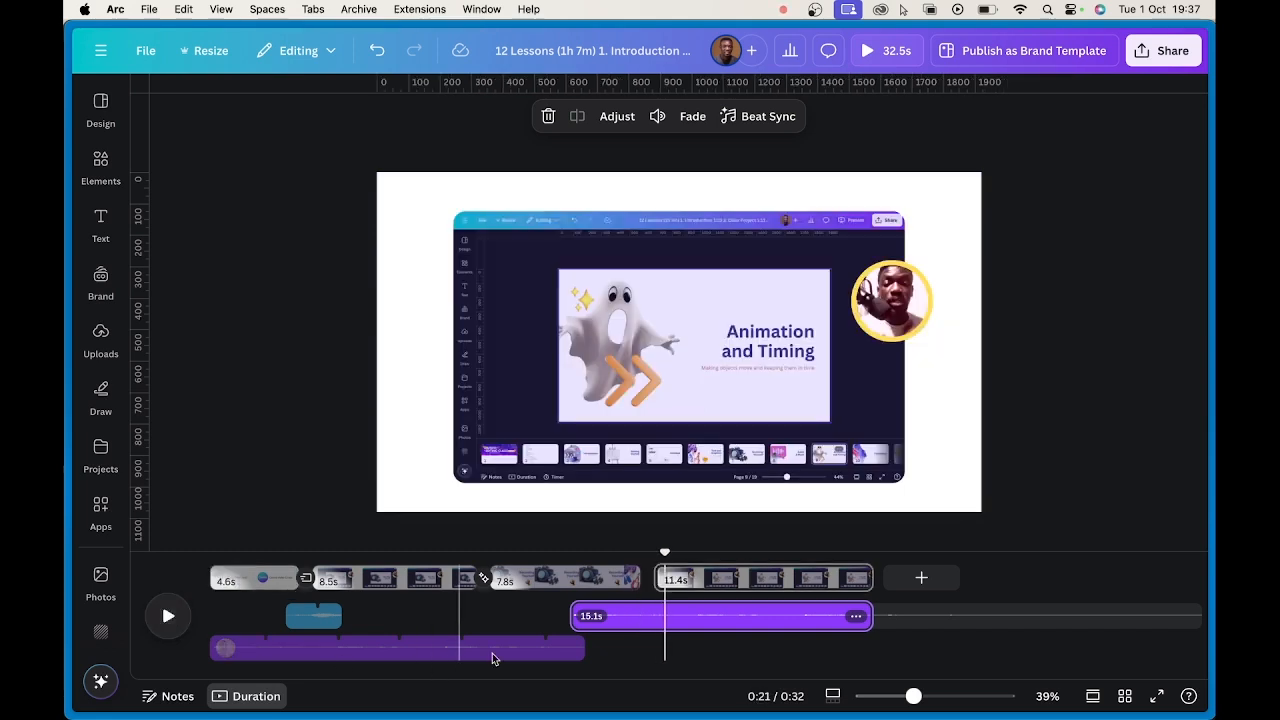
left_click(511, 578)
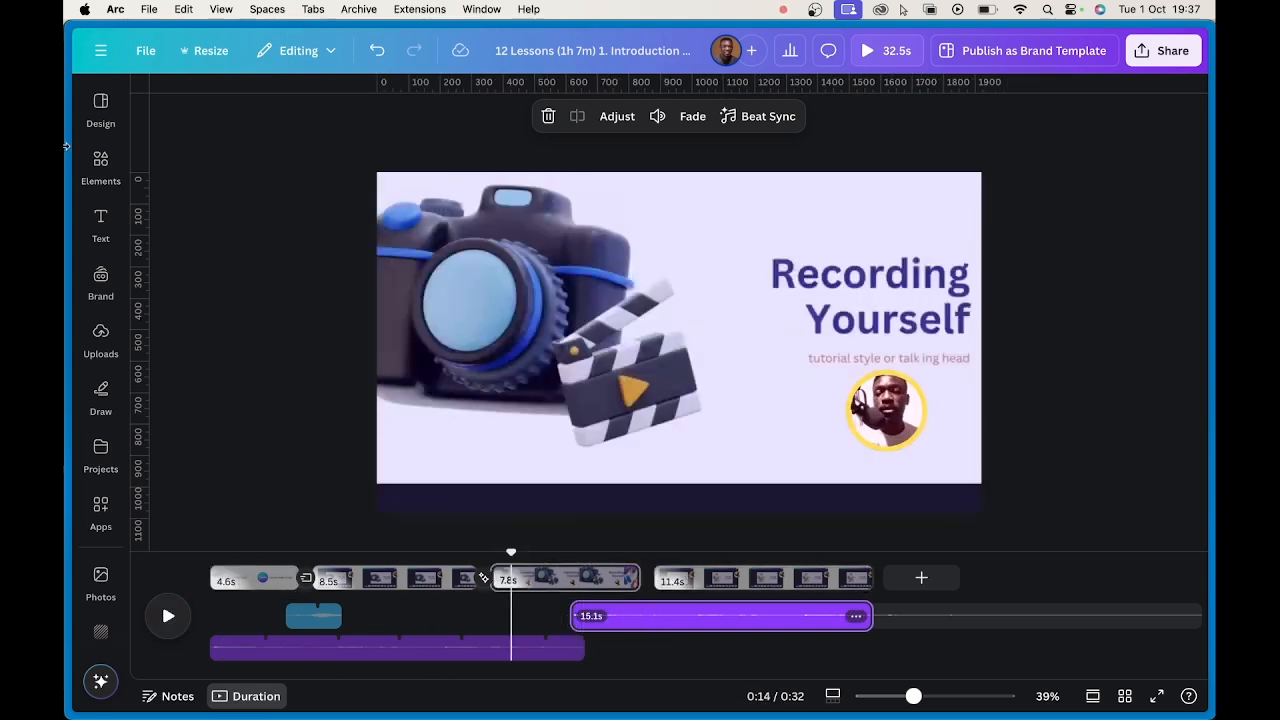
- Switch to the lesson presentation, show page 10, Animation and Timing, and return to the video project
mouse_move(65, 146)
left_click(191, 247)
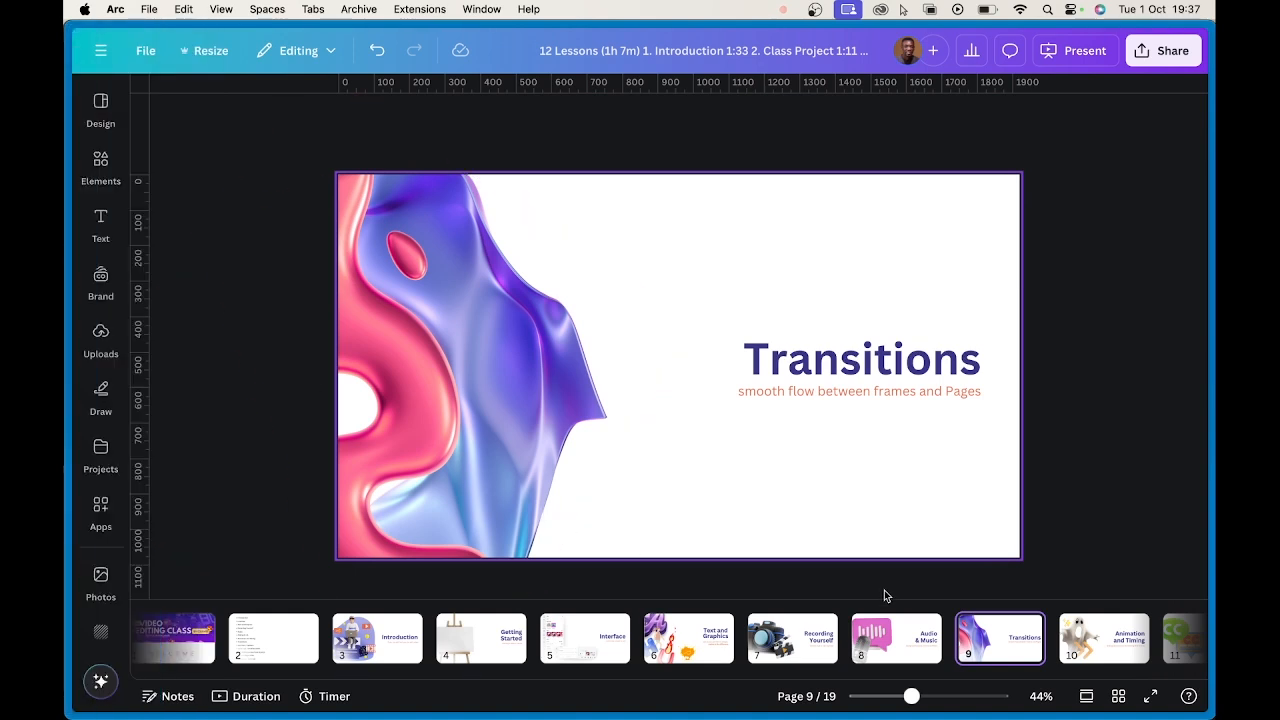
left_click(1104, 630)
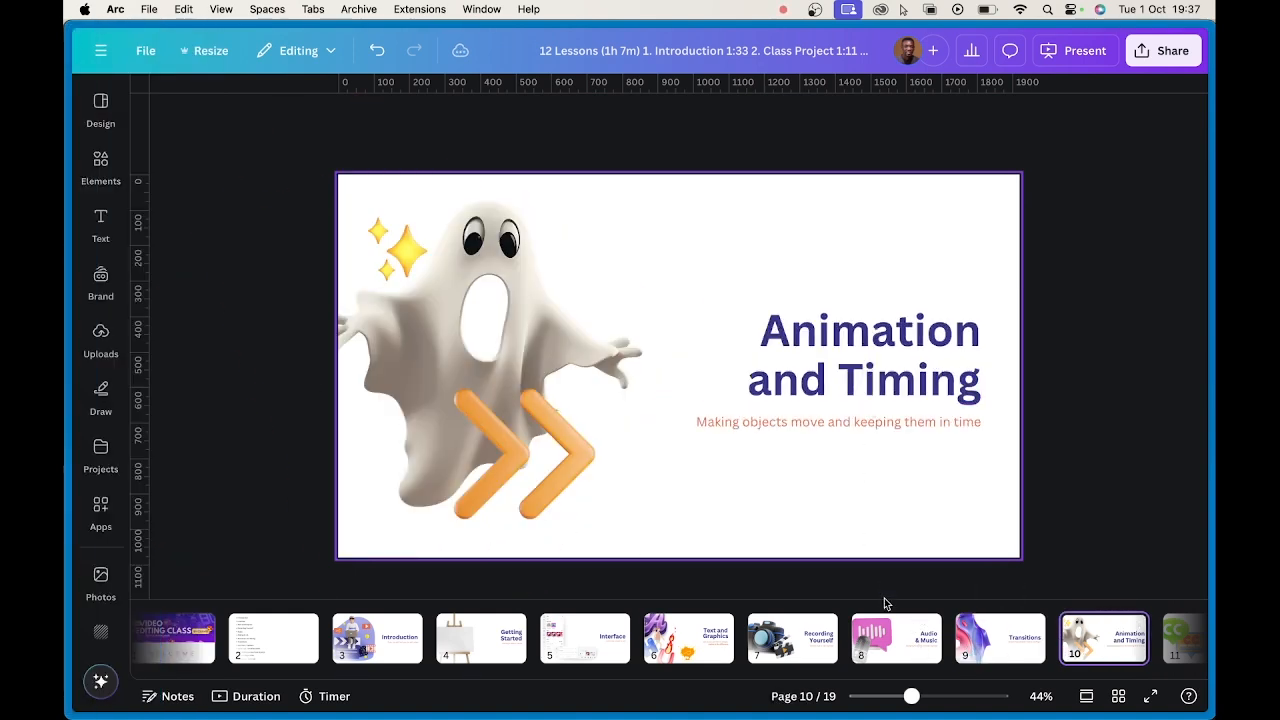
mouse_move(66, 380)
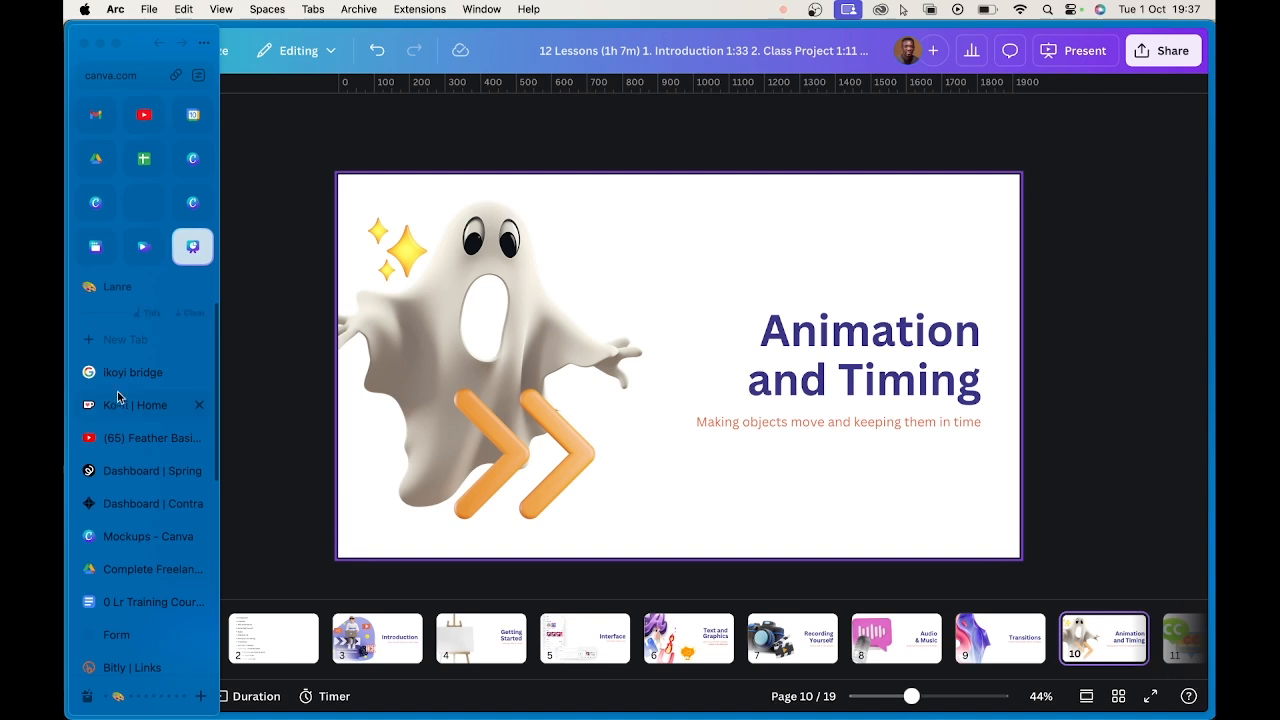
left_click(140, 255)
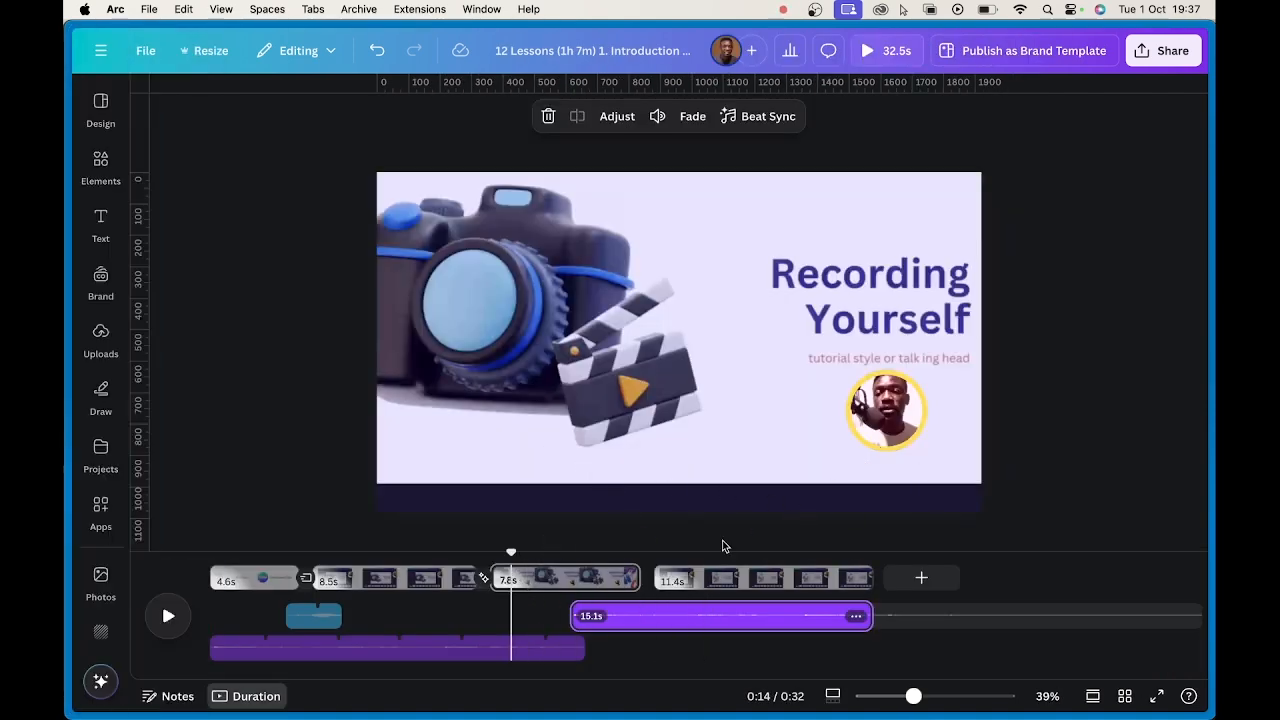
- Apply the Pop animation to the circular webcam video on the third page
left_click(889, 417)
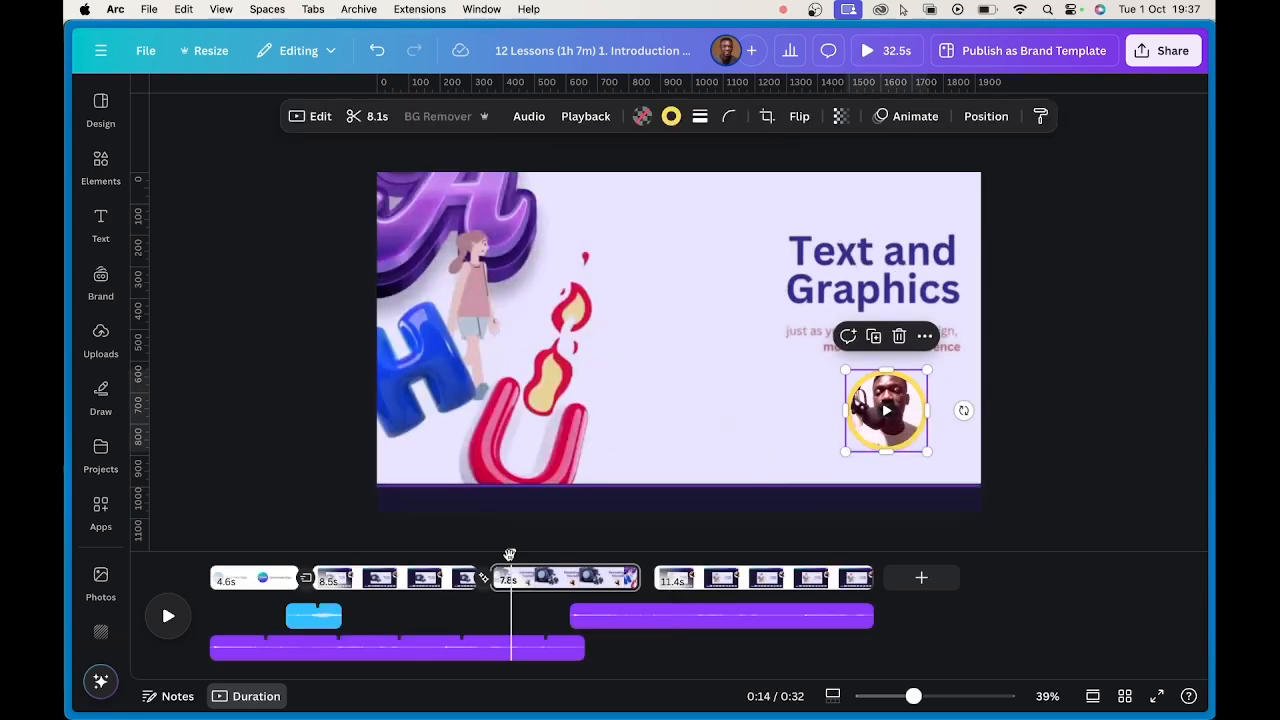
mouse_move(511, 552)
left_mouse_down()
mouse_move(395, 565)
mouse_move(503, 562)
left_mouse_up()
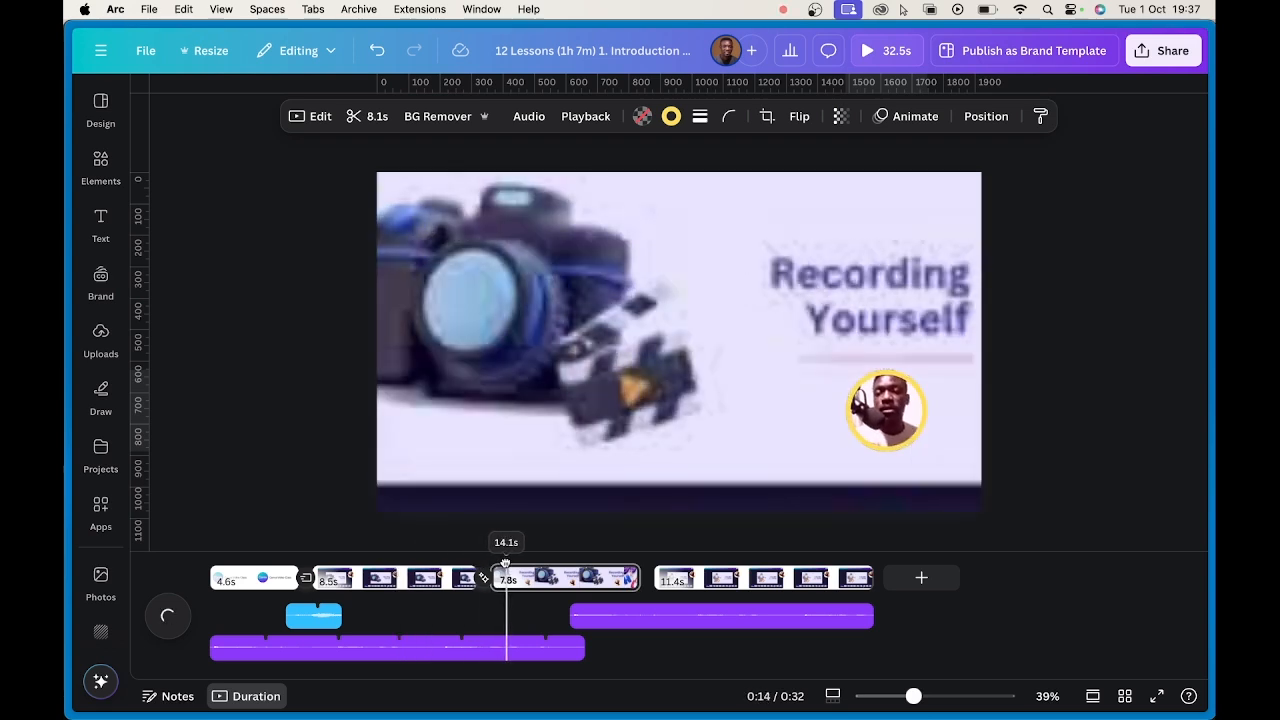
left_click(897, 412)
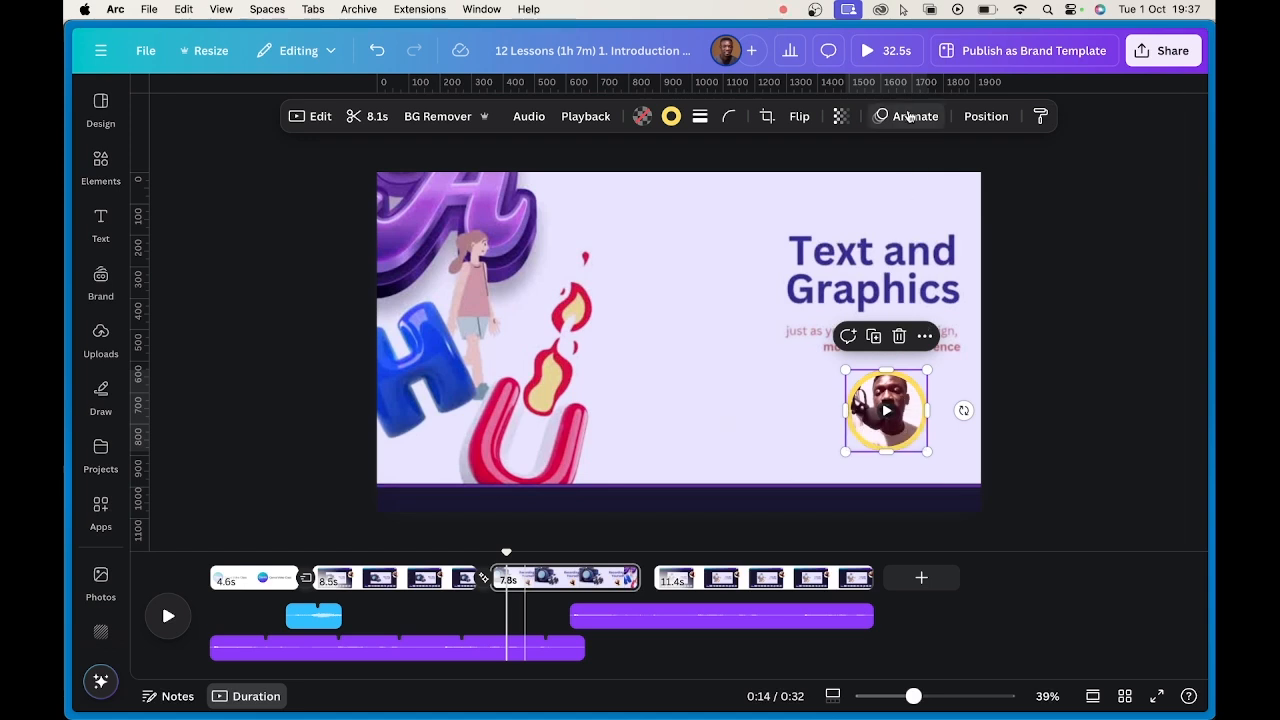
left_click(909, 117)
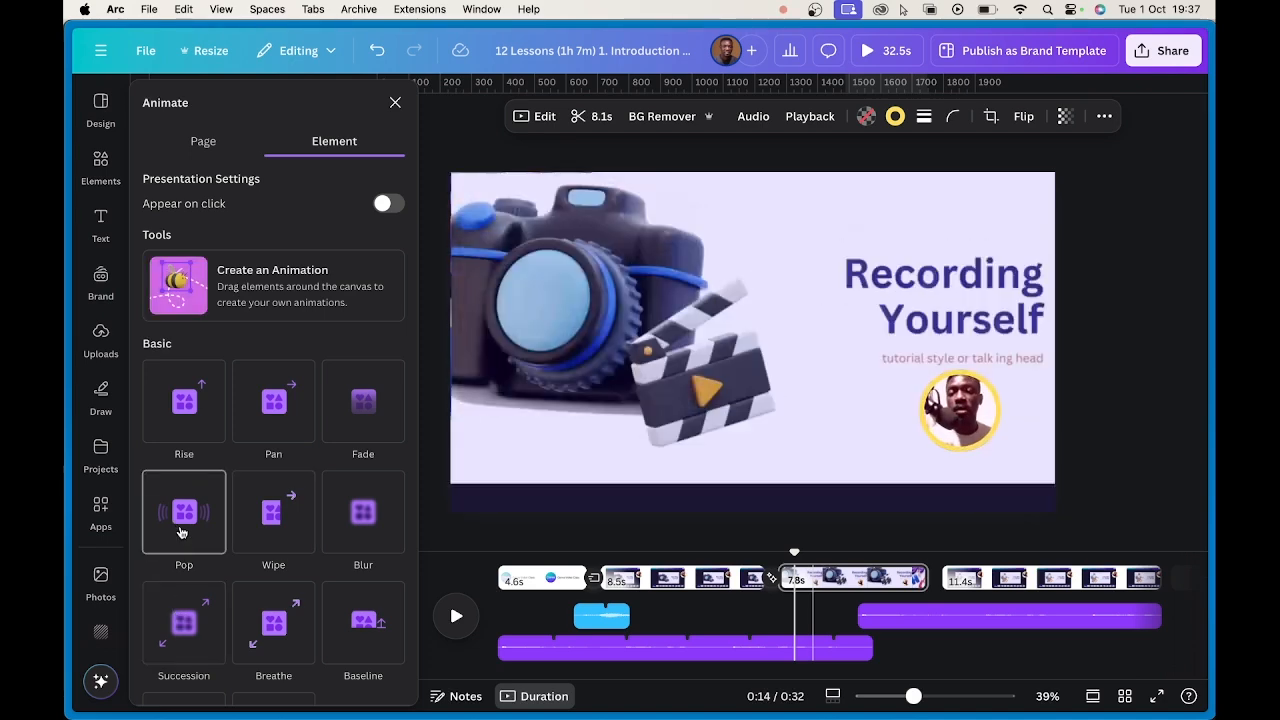
left_click(181, 531)
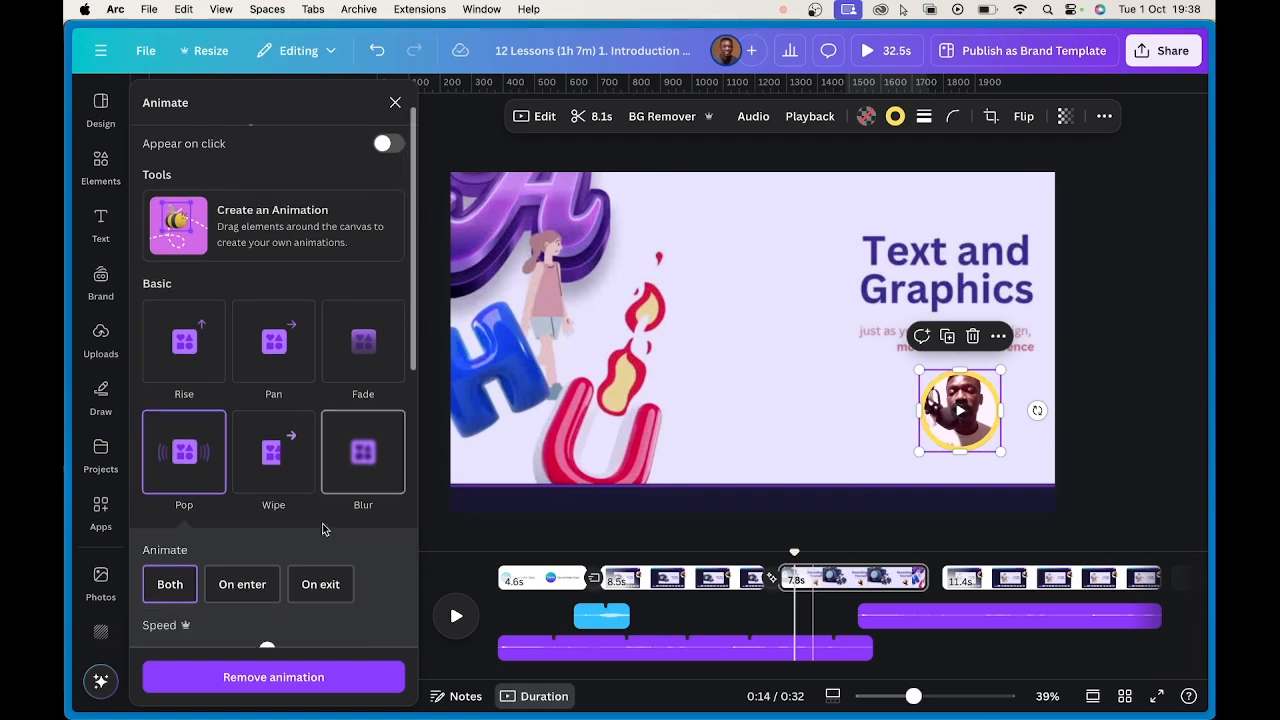
- Restrict the webcam video's Pop animation to On enter and reduce its speed to near the minimum
scroll(323, 530, "down", 1)
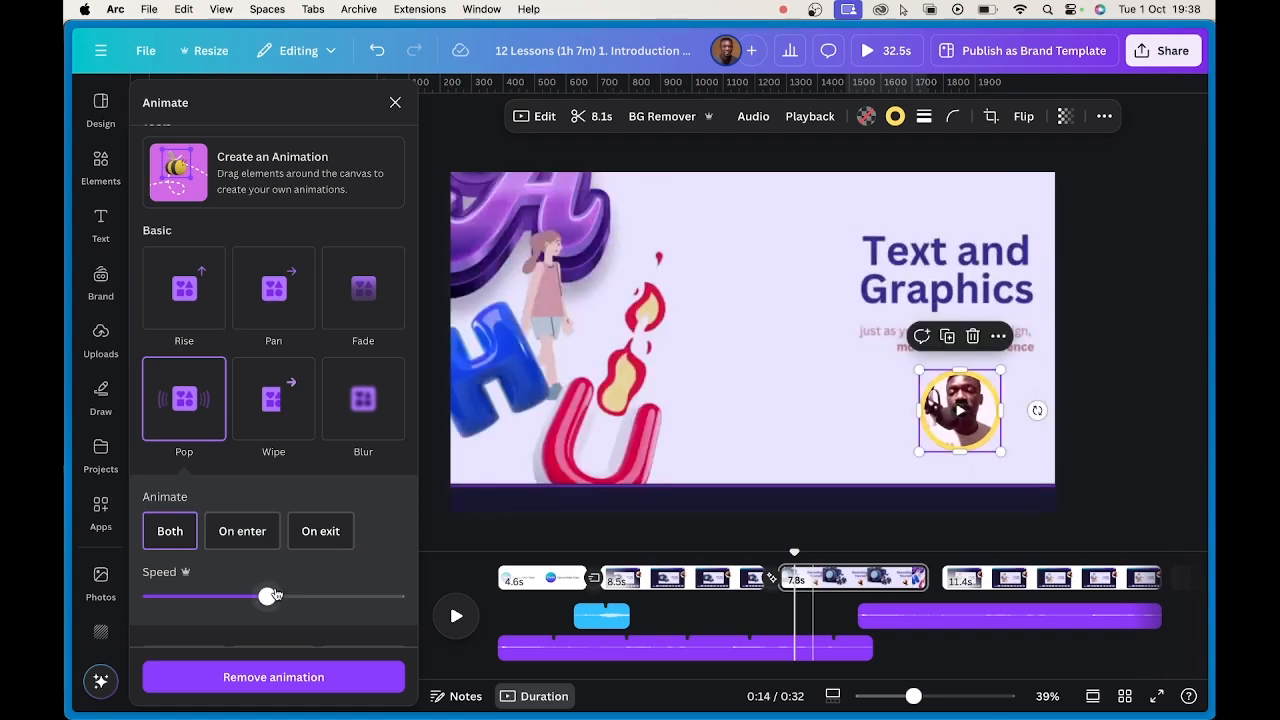
left_click_drag(267, 597, 171, 602)
left_click(235, 543)
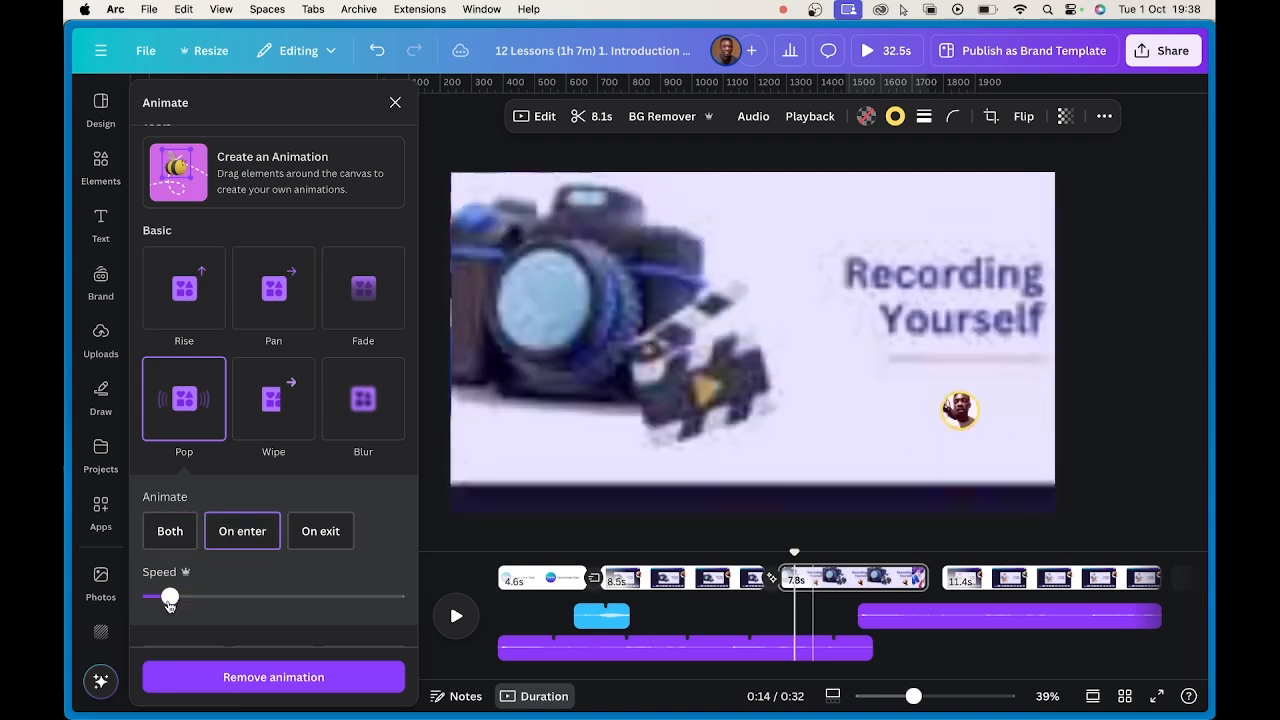
left_click_drag(169, 604, 157, 603)
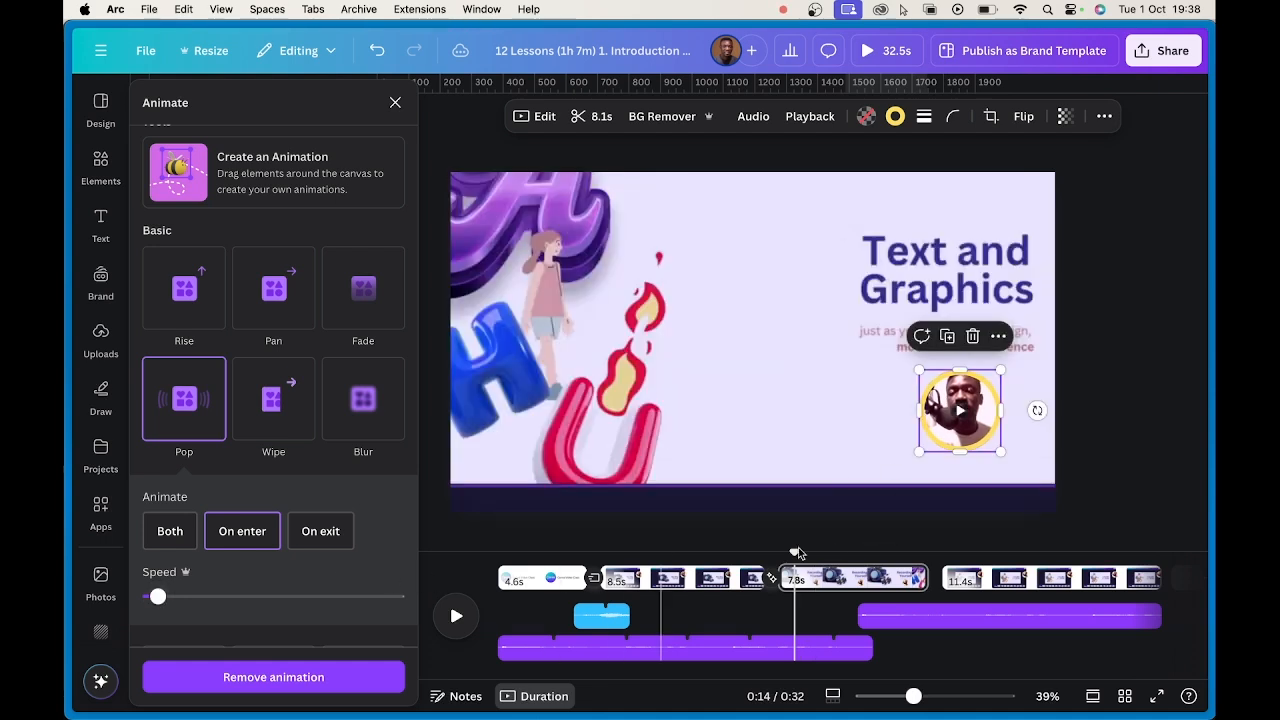
- Enlarge the circular webcam video on the second page and move it partly off the page's left edge
left_click(731, 578)
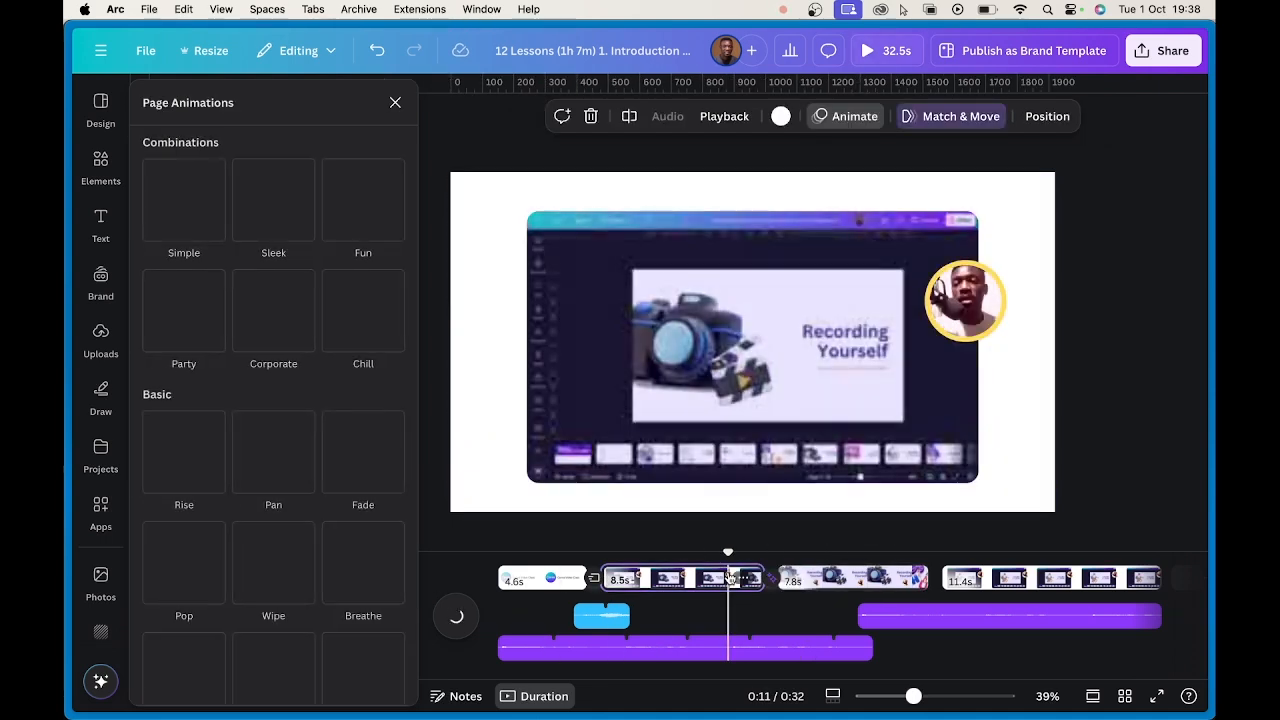
left_click(966, 306)
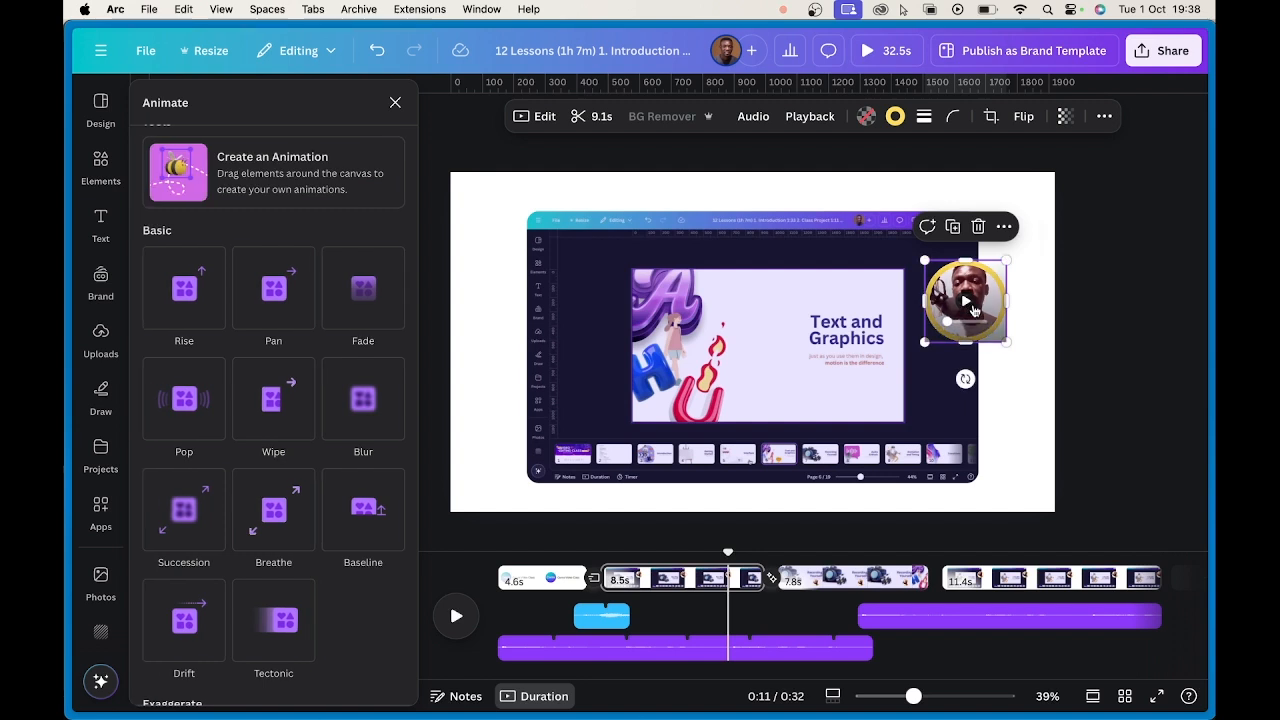
left_click_drag(973, 310, 708, 165)
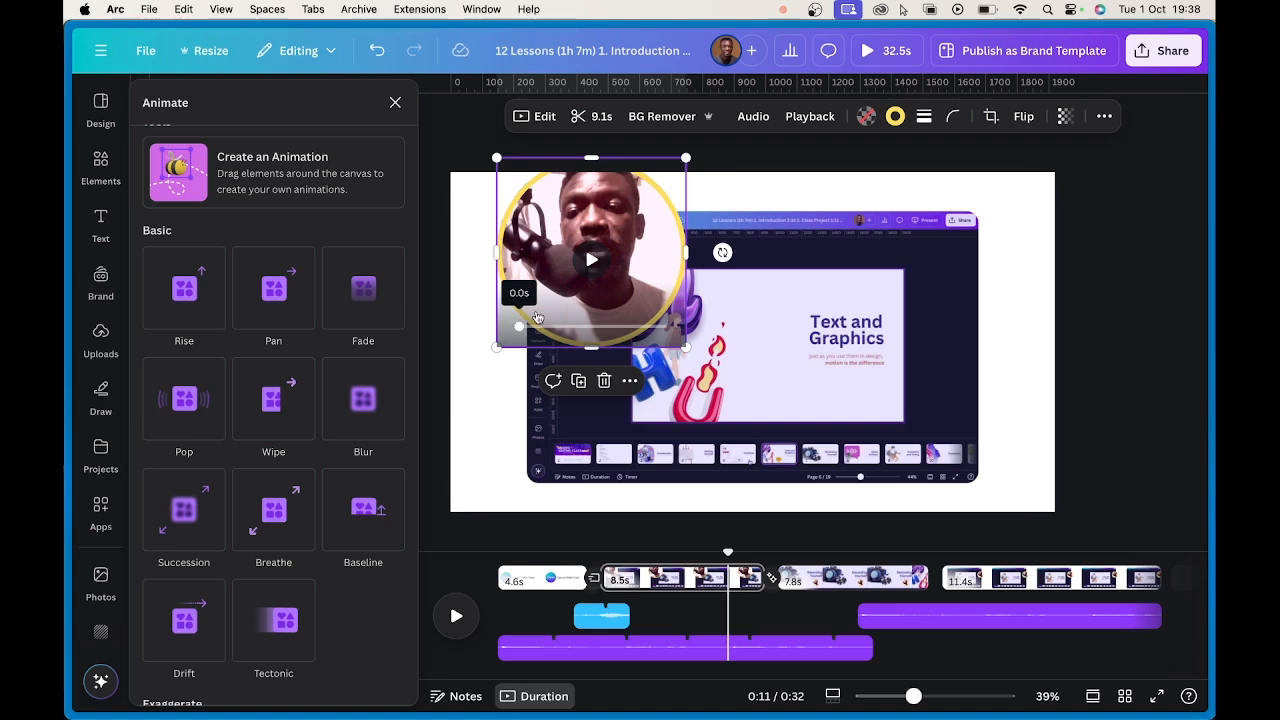
left_click_drag(661, 231, 582, 321)
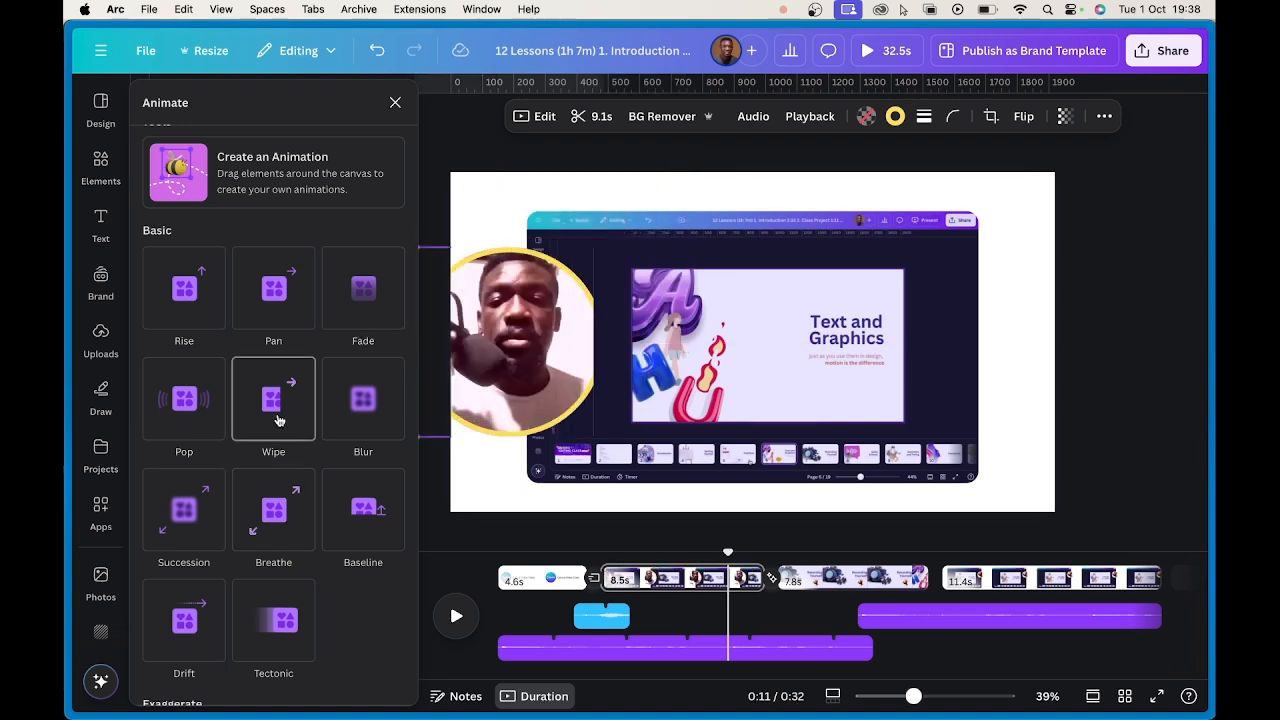
- Apply the Baseline animation to the enlarged webcam video and lower its speed slightly
left_click(369, 512)
scroll(330, 540, "down", 3)
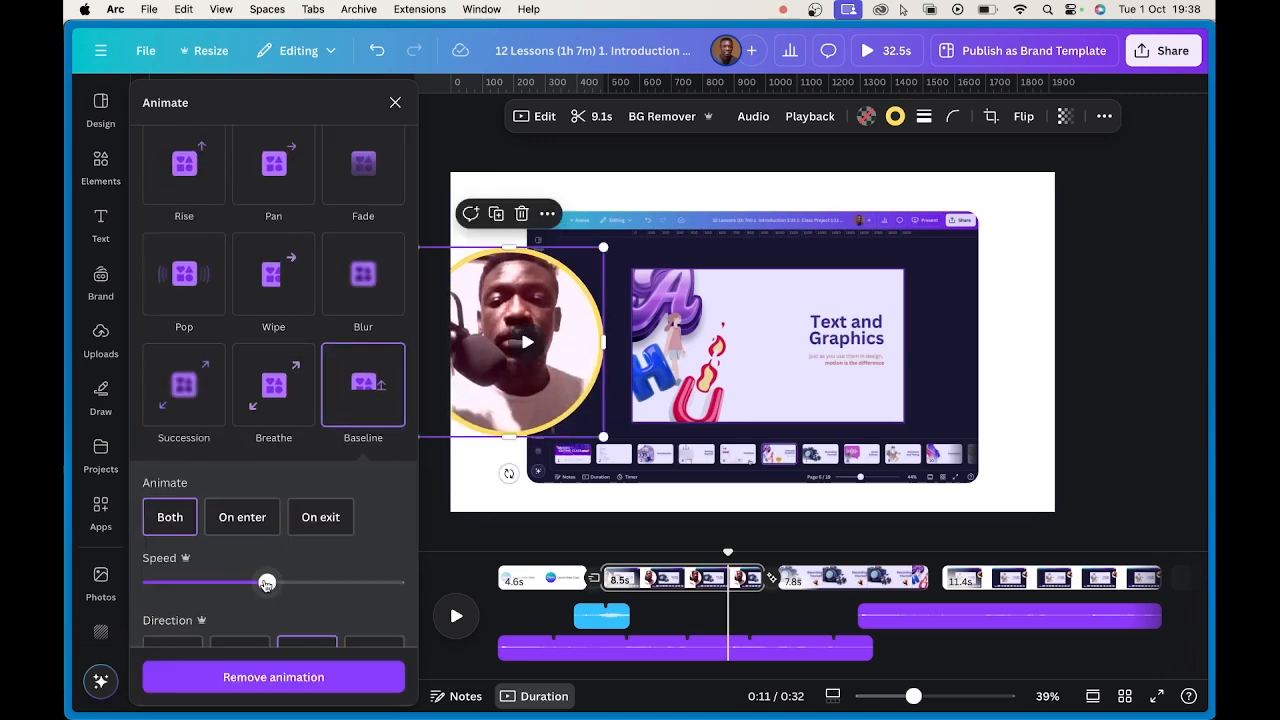
left_click_drag(266, 582, 229, 582)
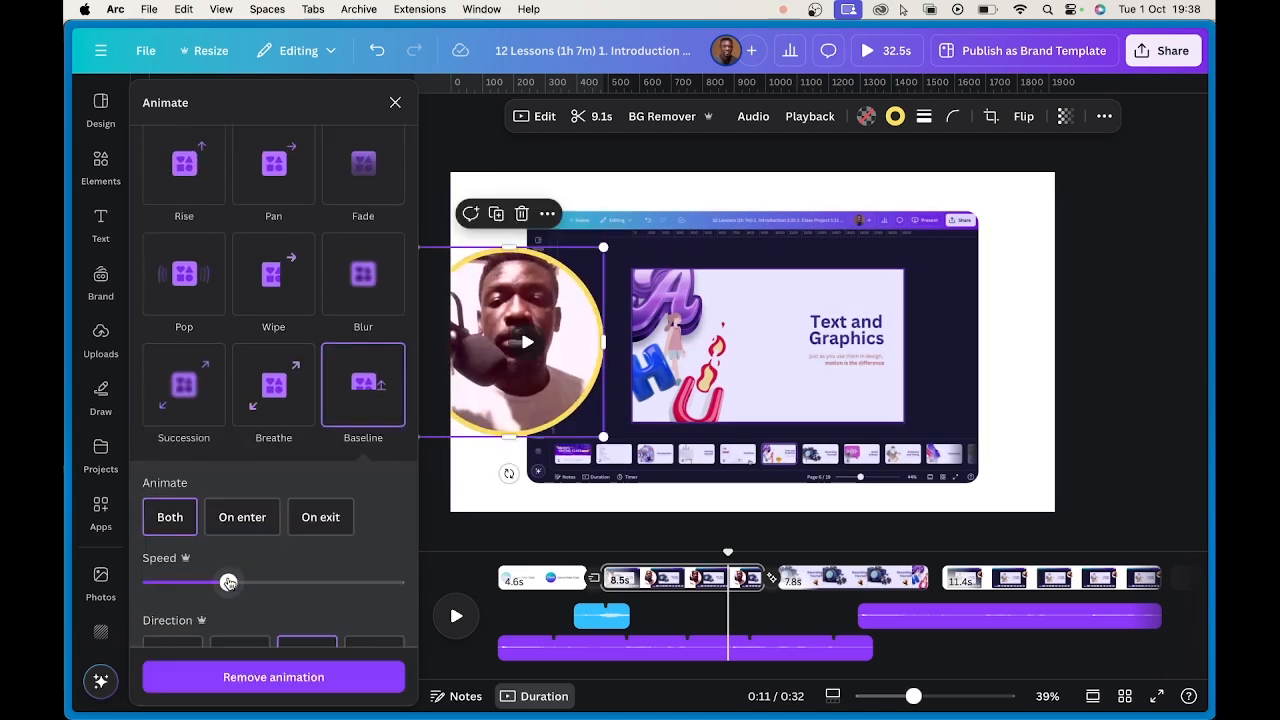
- Play the video twice from the beginning to check the webcam animations, and move the playhead to the second page's end
left_click(482, 580)
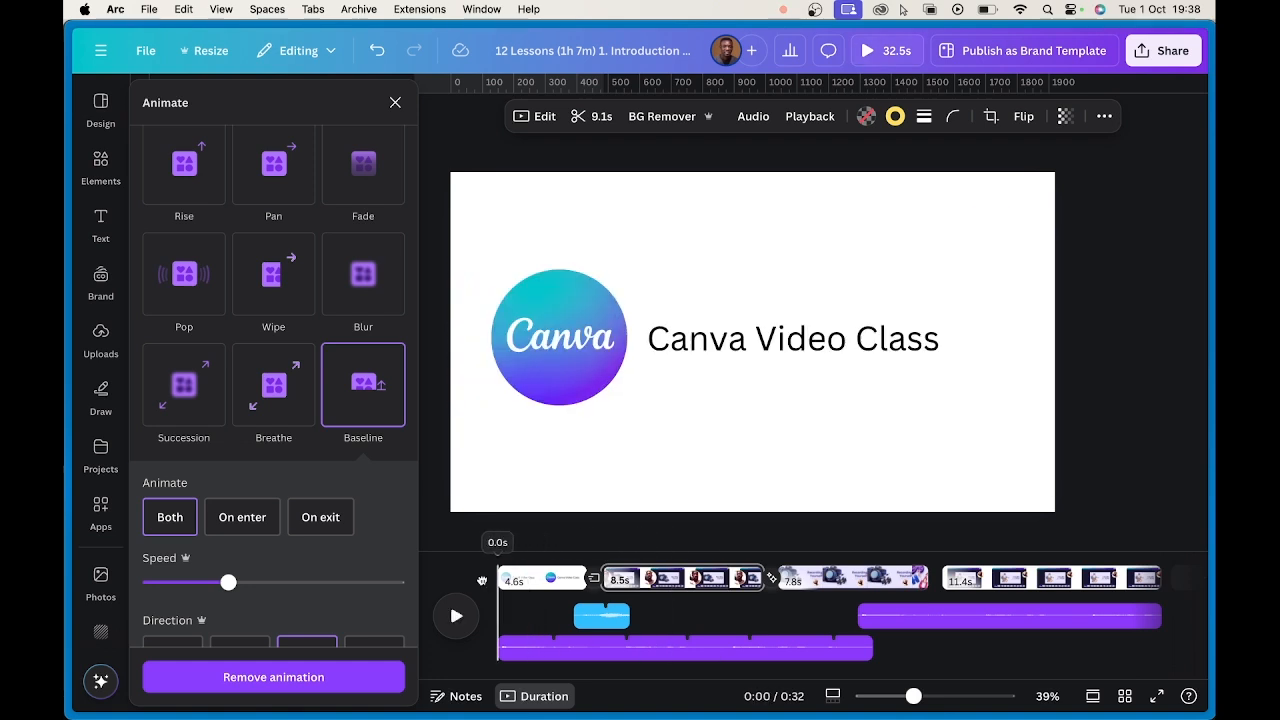
left_click_drag(476, 580, 474, 582)
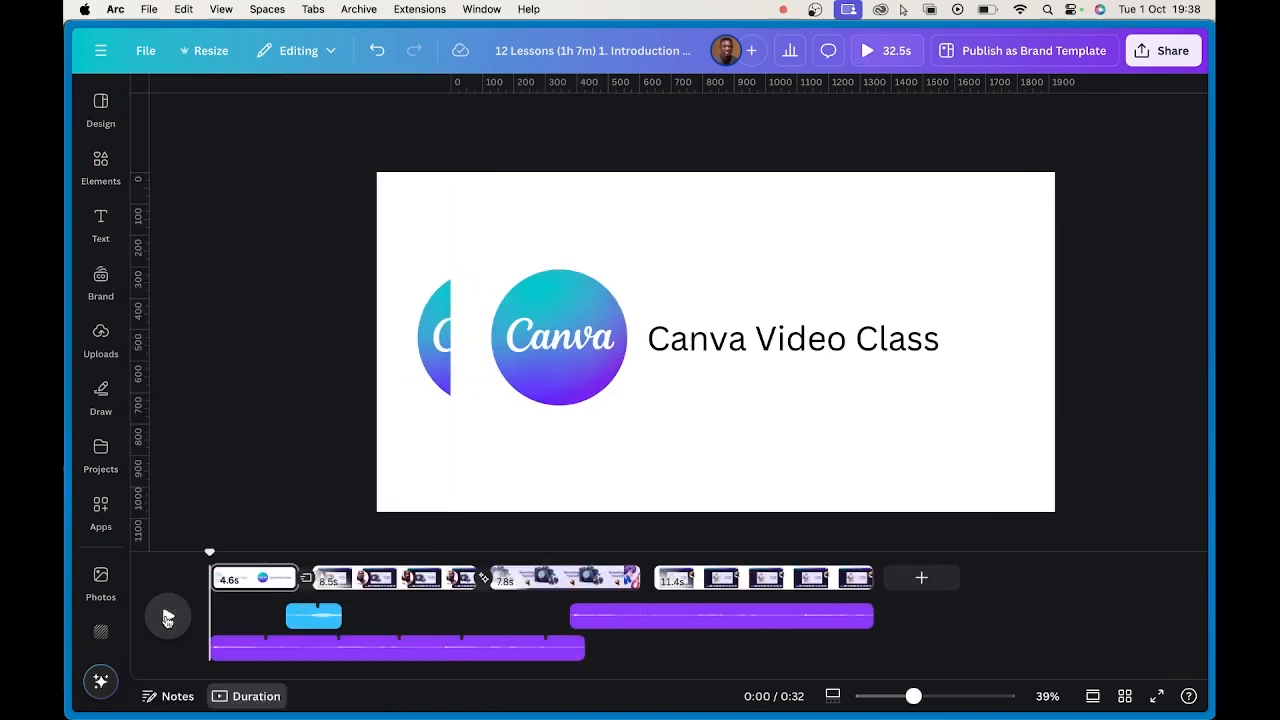
left_click(168, 617)
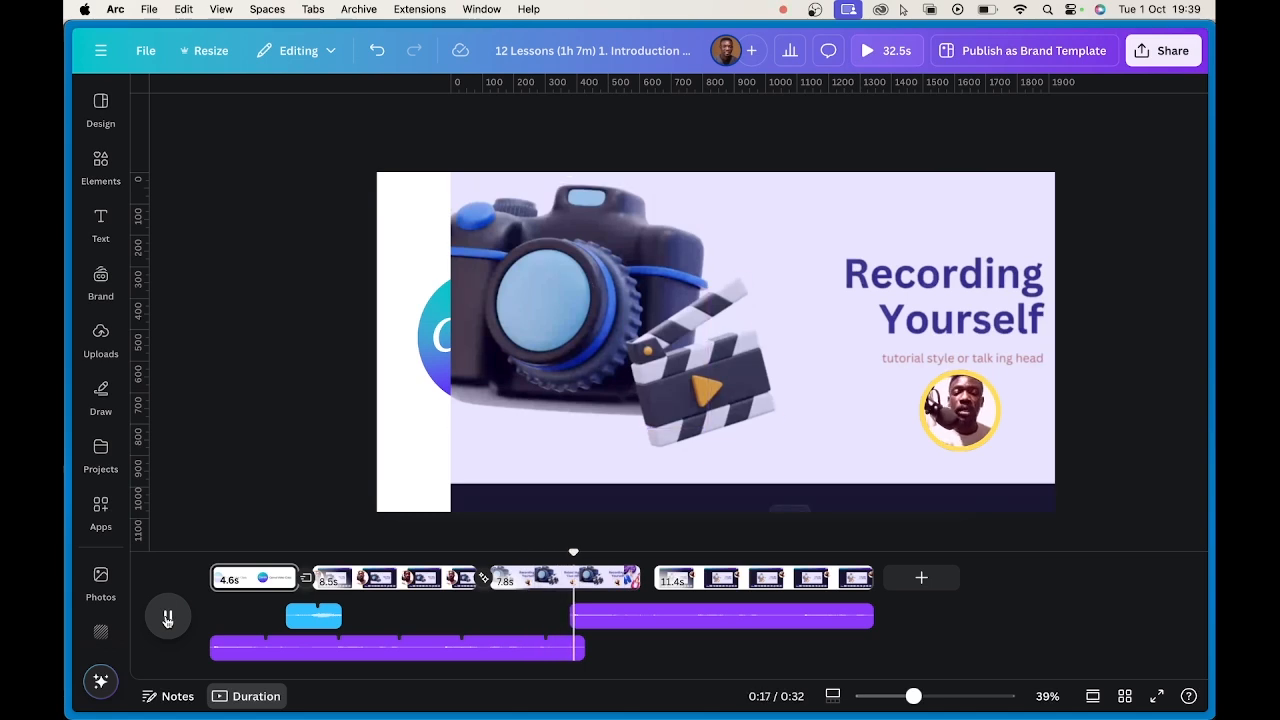
left_click(168, 619)
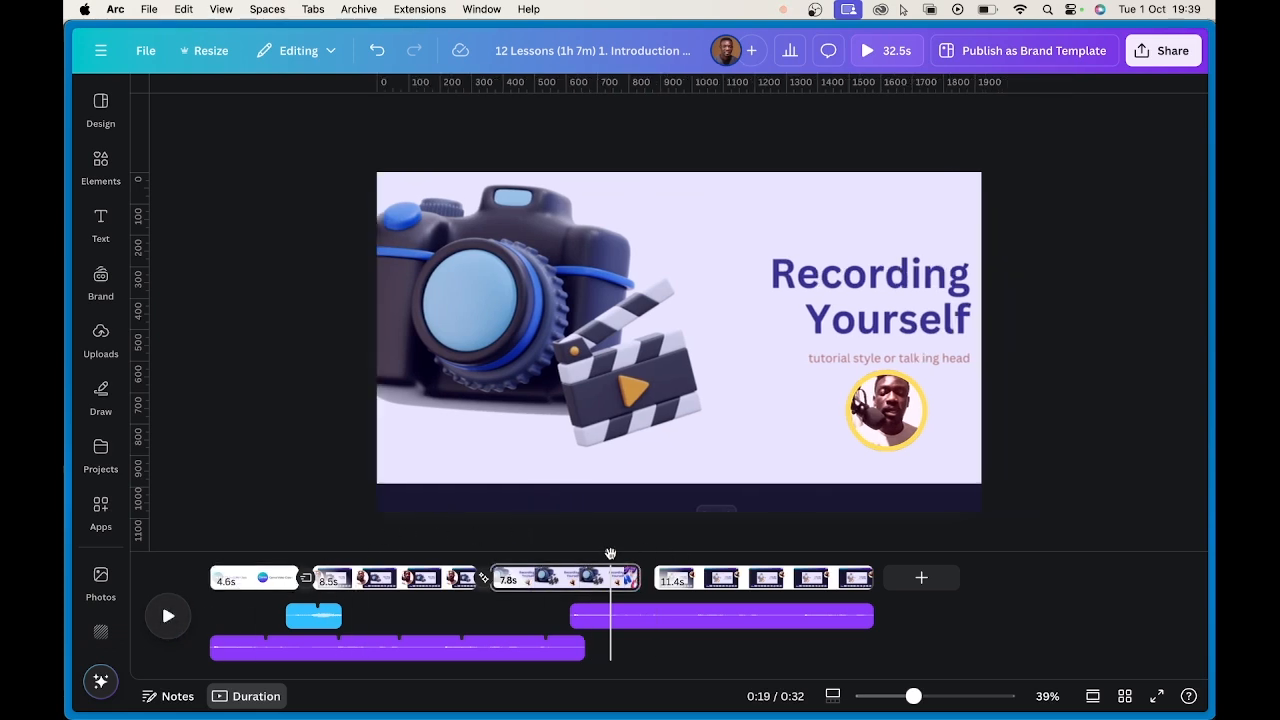
left_click_drag(610, 554, 209, 553)
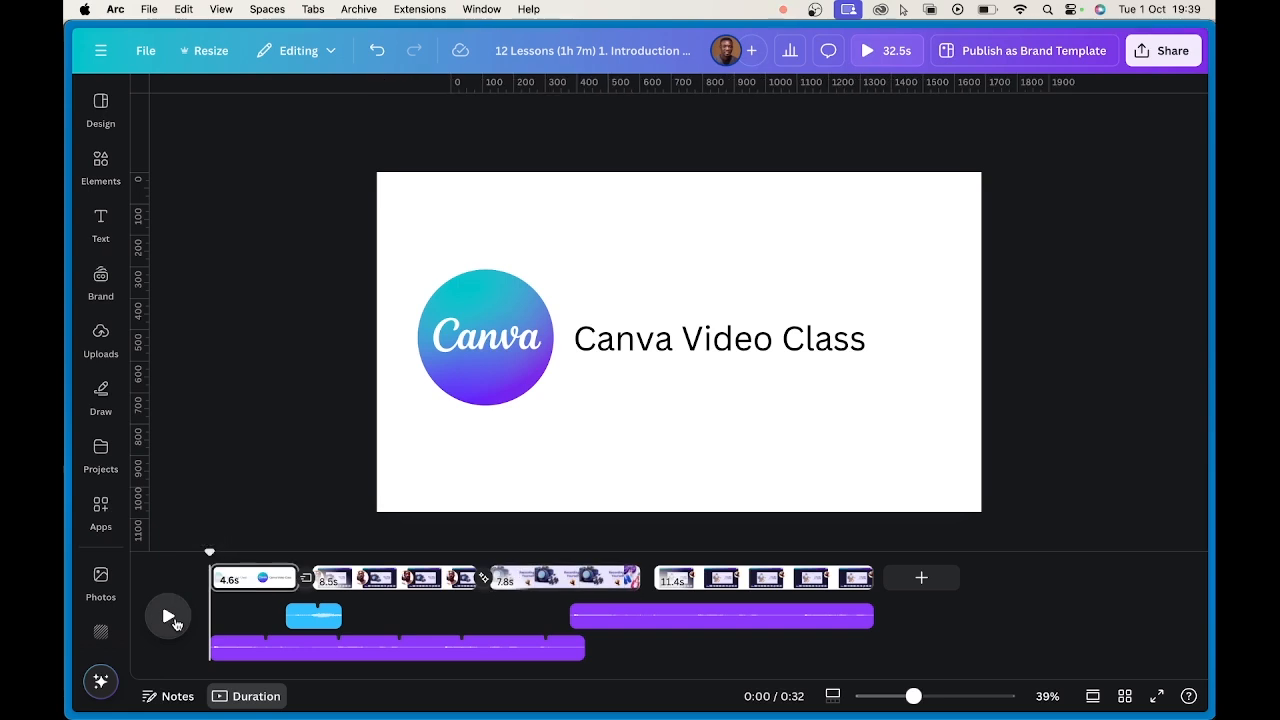
left_click(169, 620)
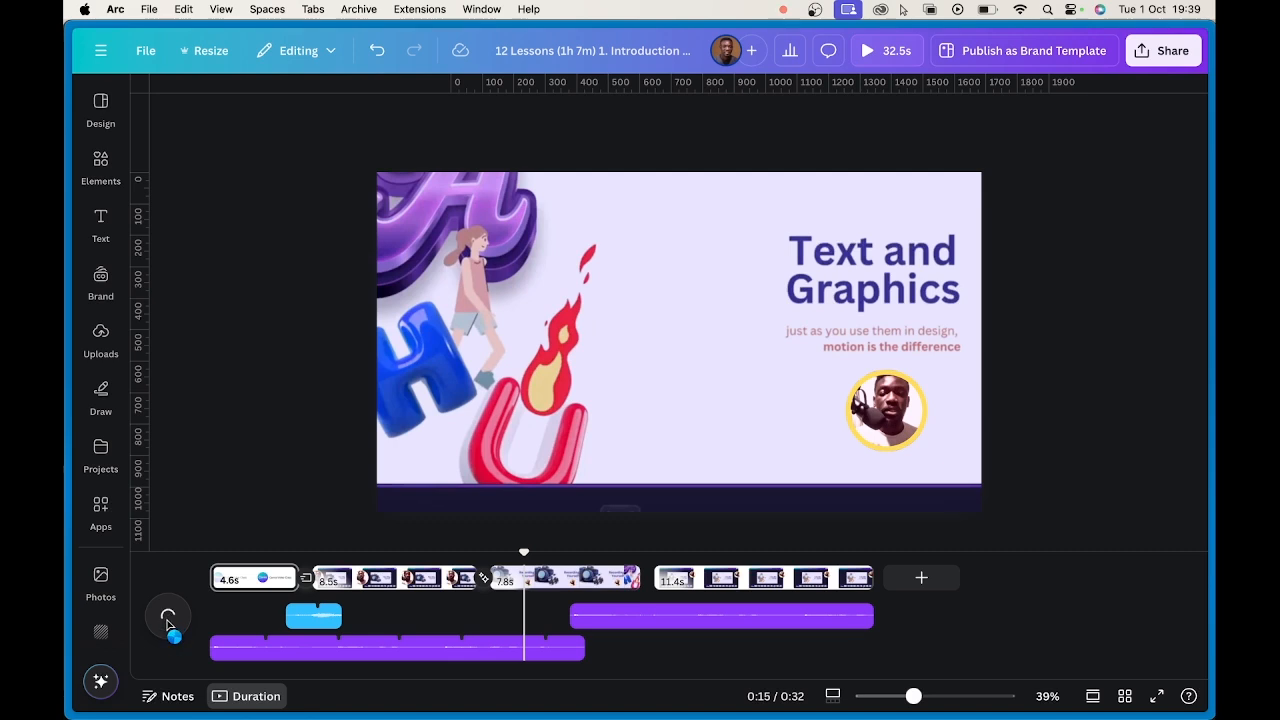
left_click(212, 479)
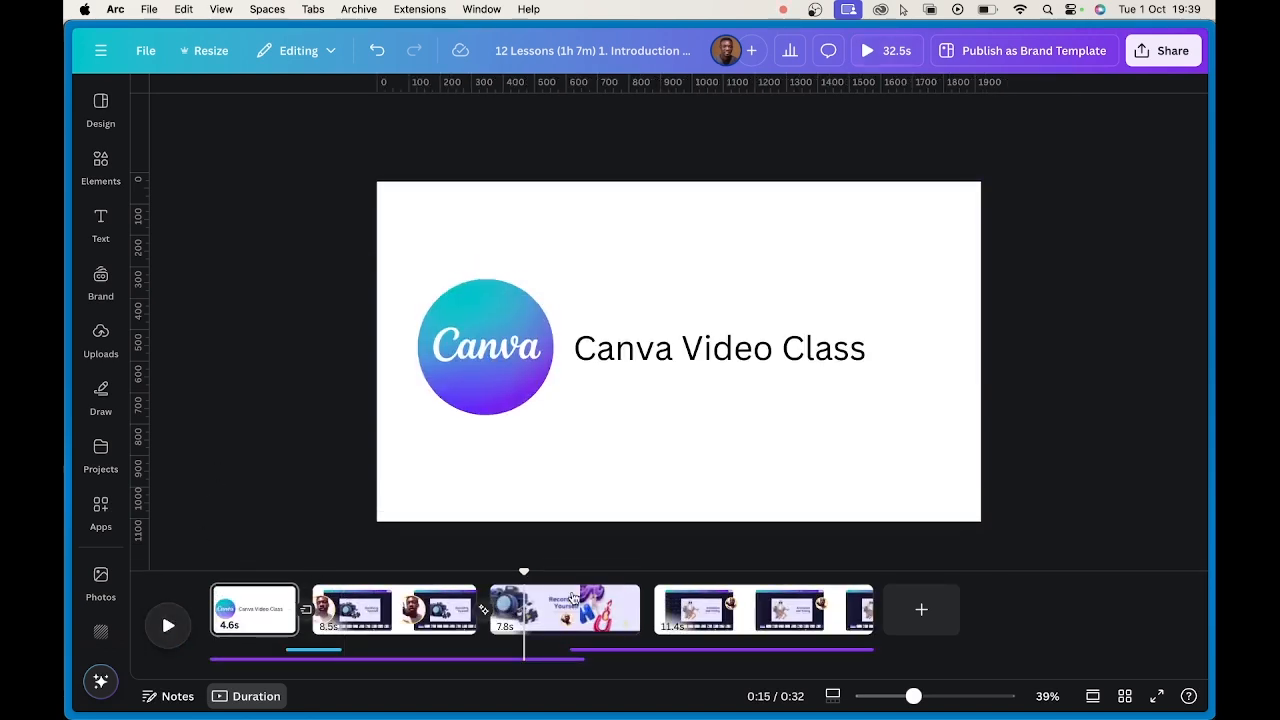
left_click_drag(526, 573, 474, 594)
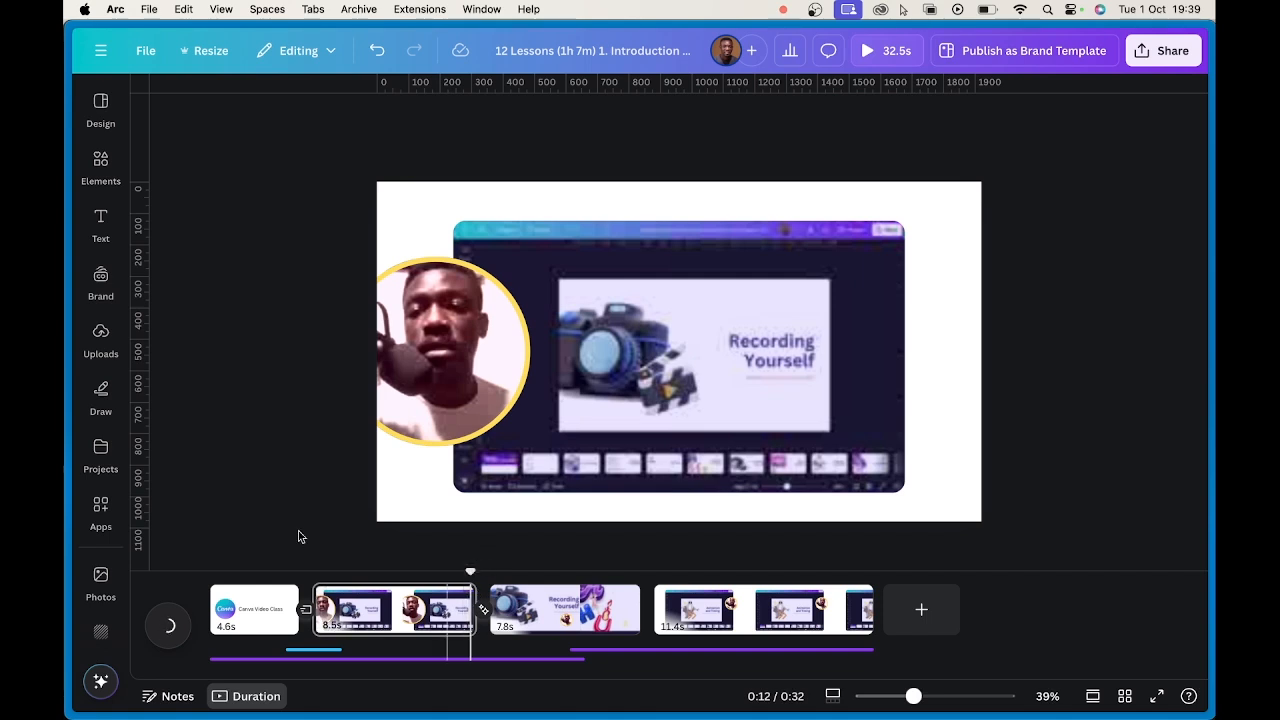
- Look at the lesson presentation's slides again and return to the video project
mouse_move(69, 206)
left_click(193, 247)
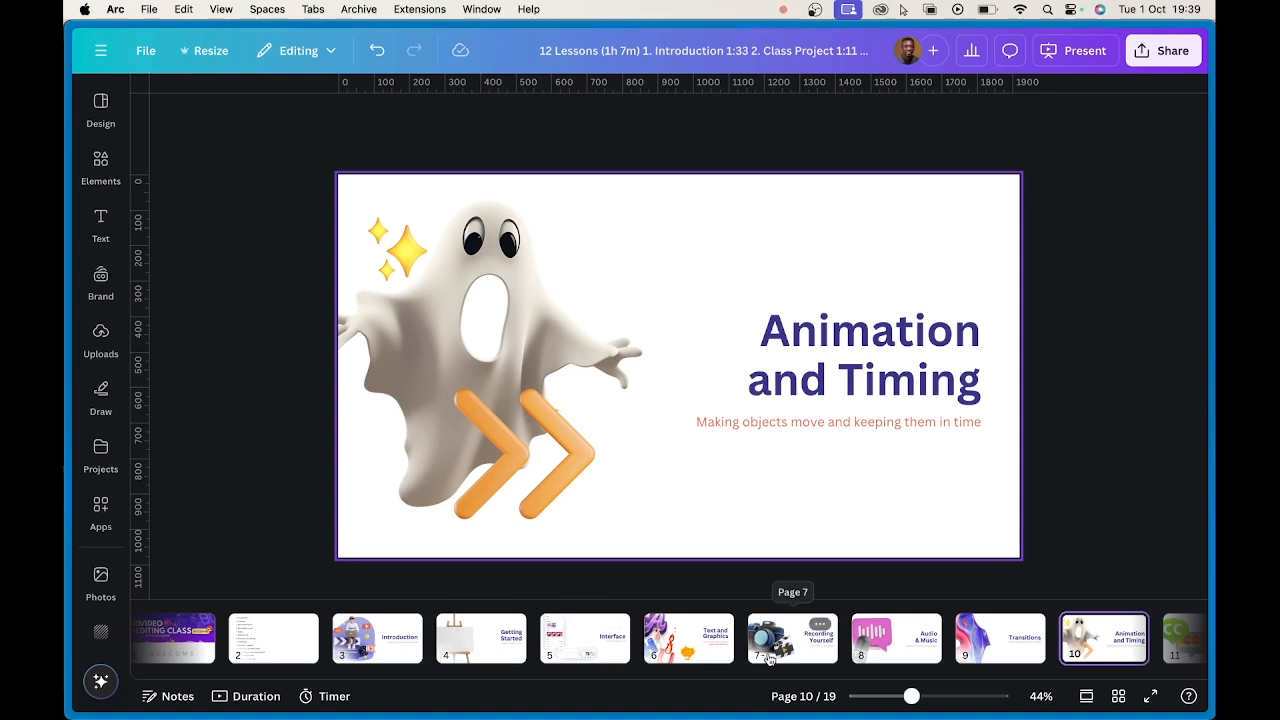
mouse_move(66, 309)
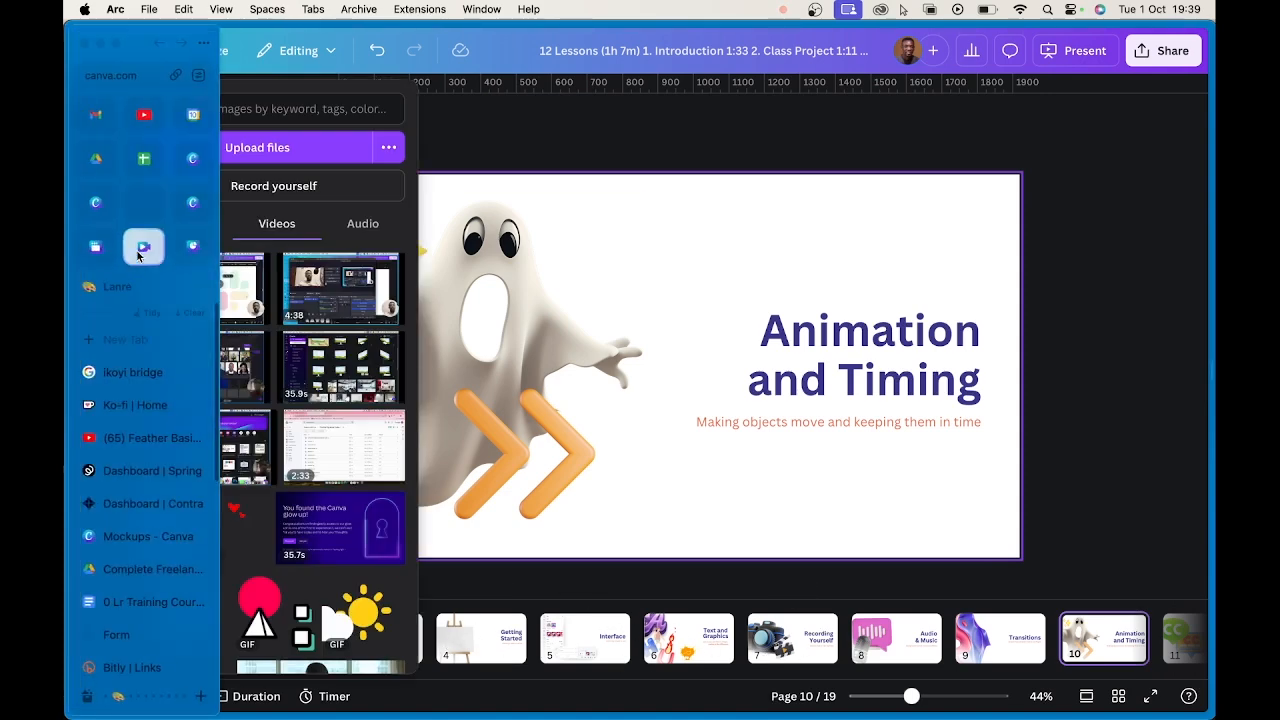
left_click(136, 249)
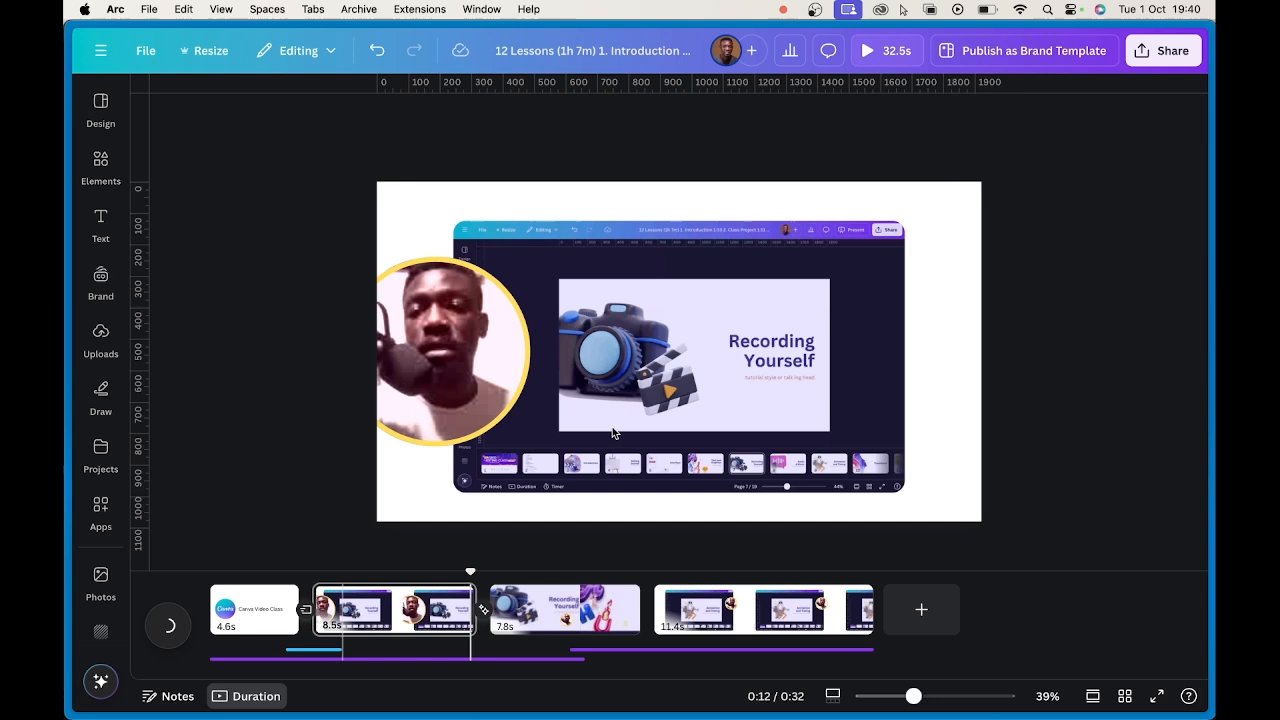
- Move the circular Canva logo on the first page slightly closer to the "Canva Video Class" title
left_click(263, 614)
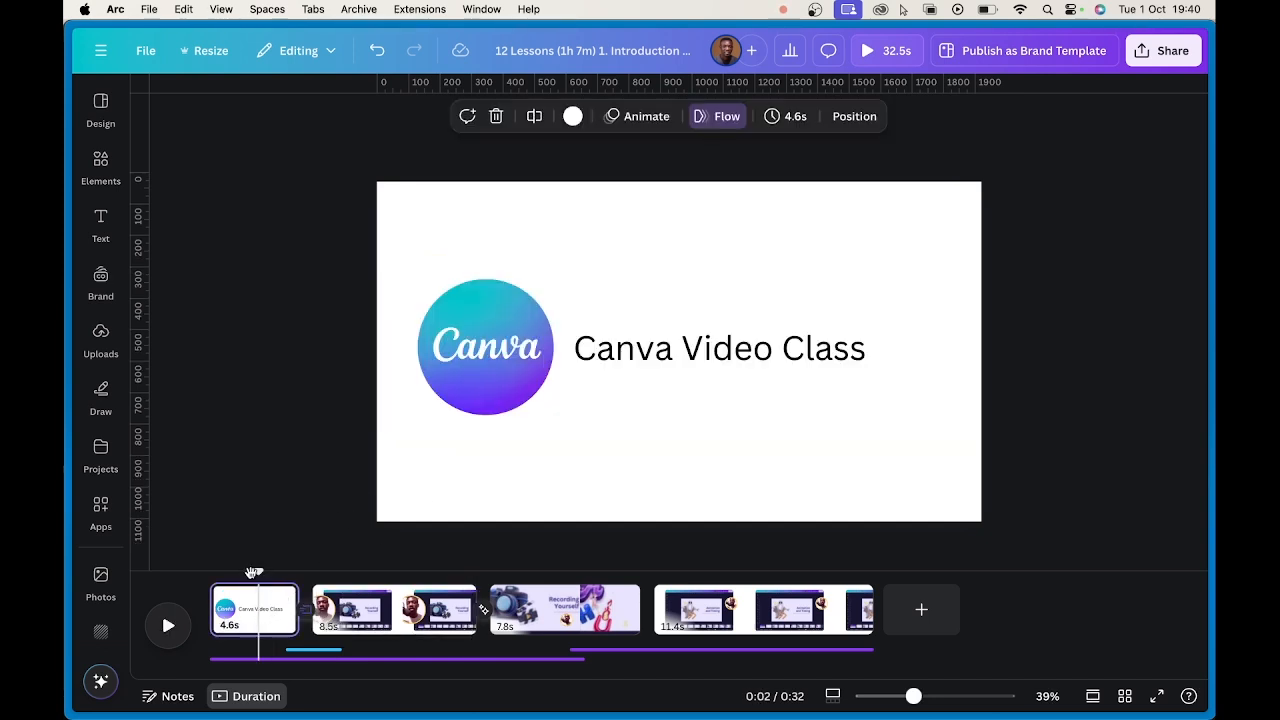
left_click(510, 390)
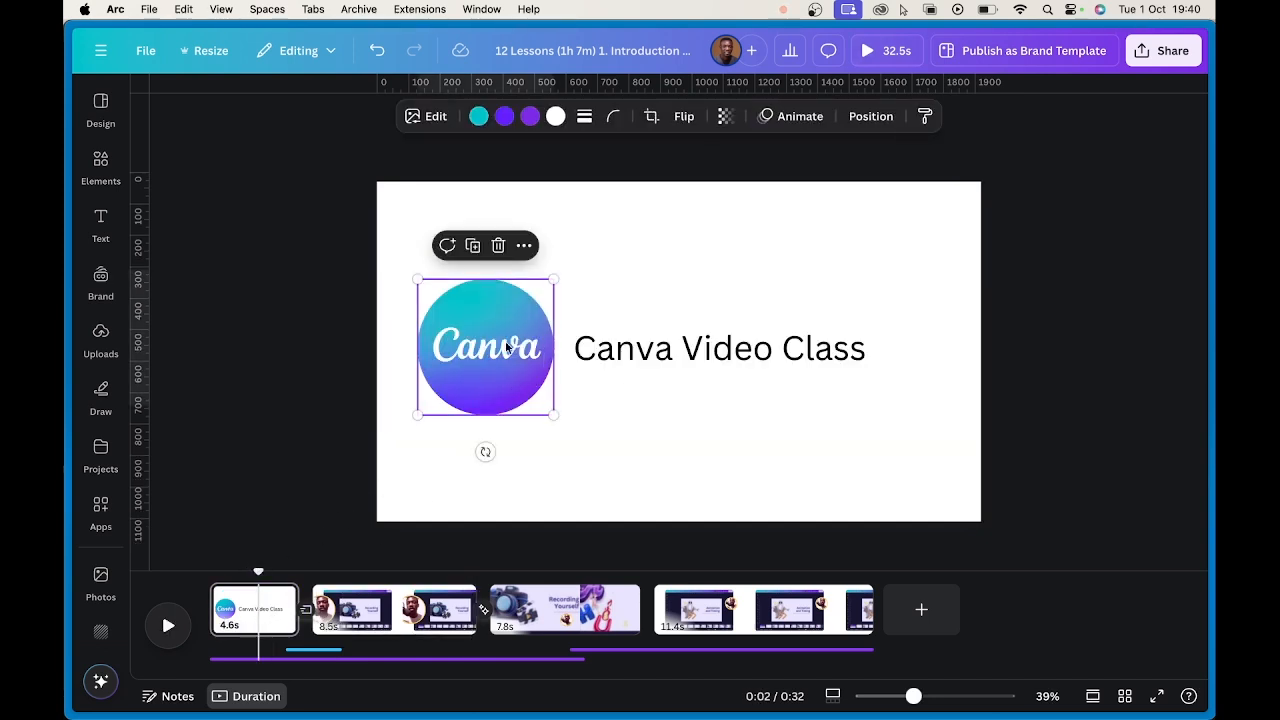
left_click_drag(508, 369, 516, 371)
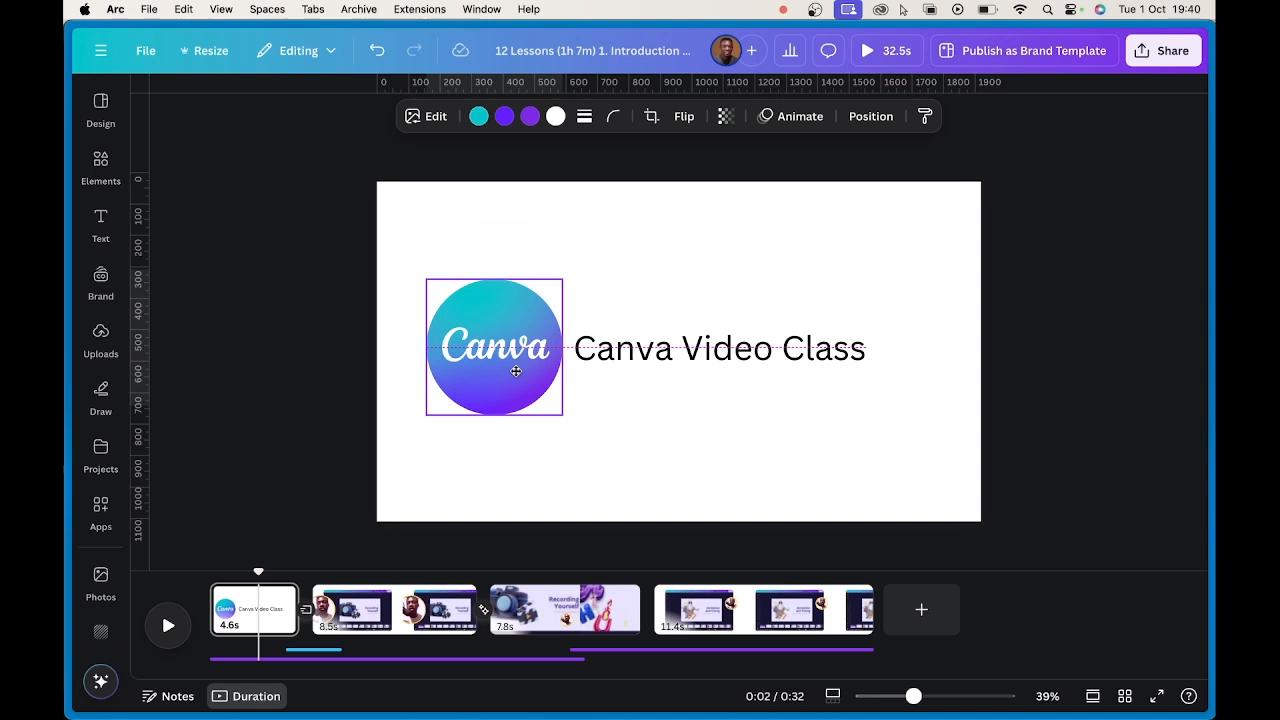
left_click(716, 350)
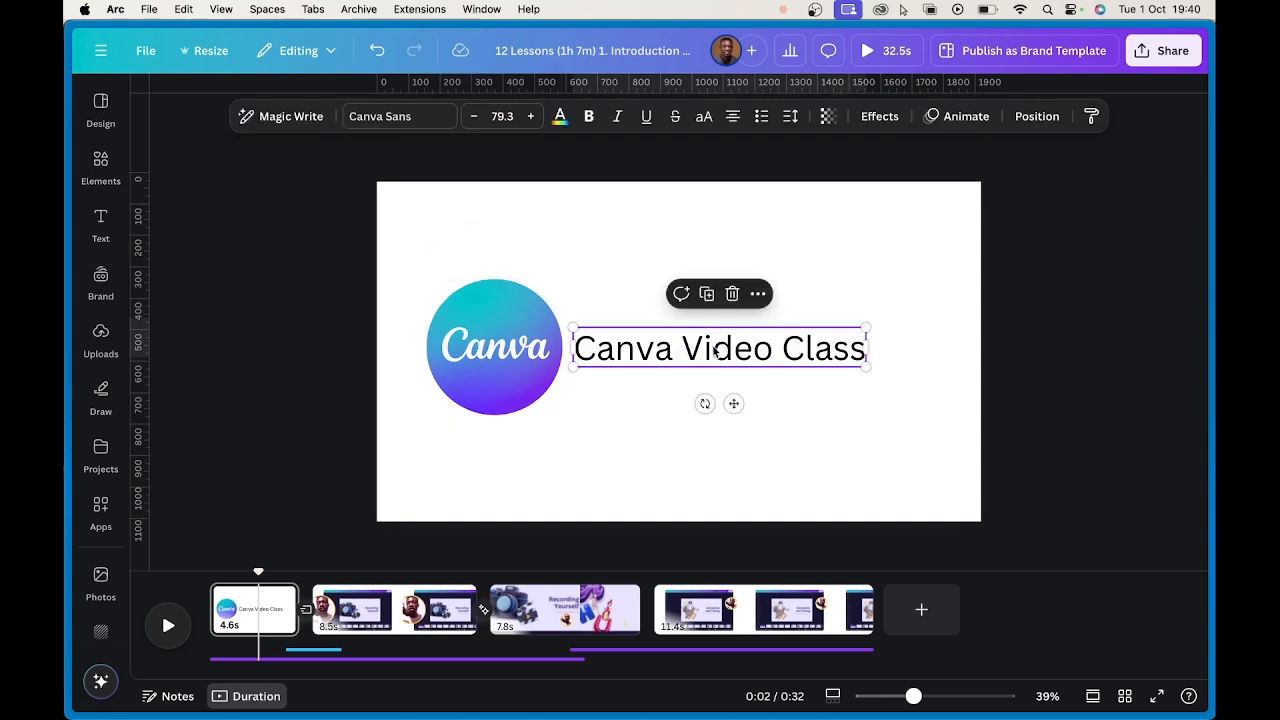
left_click(826, 425)
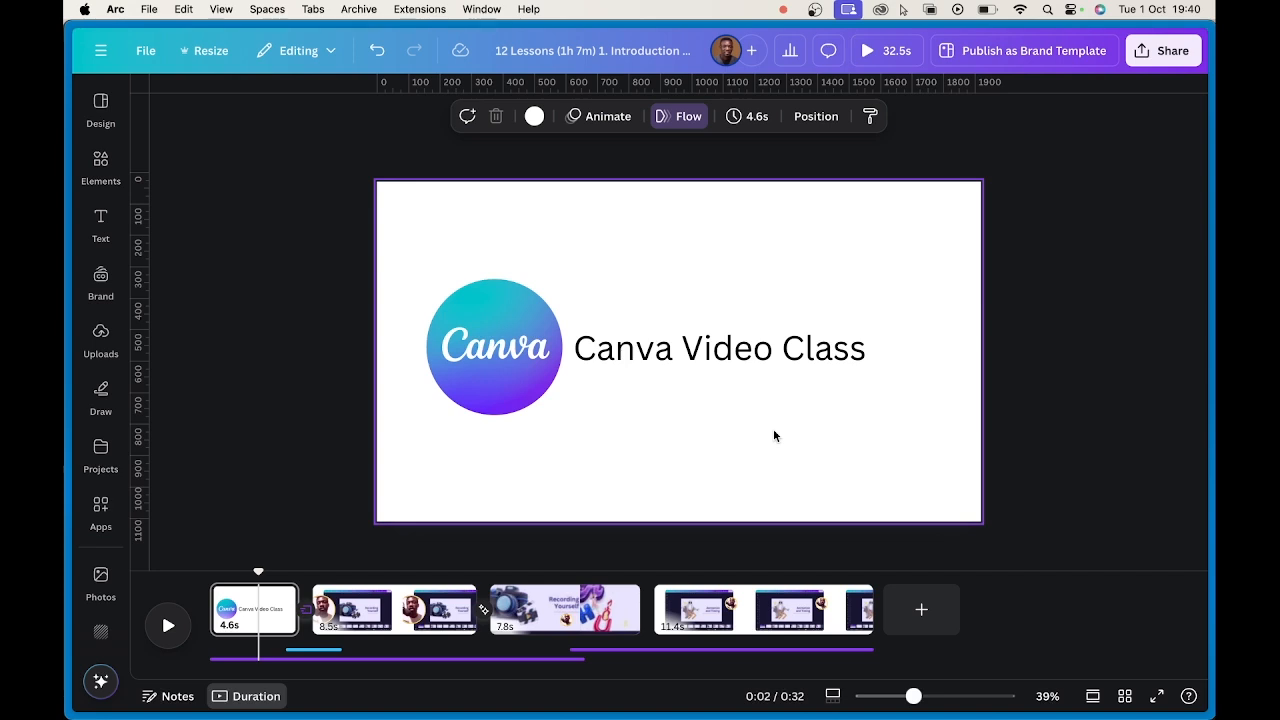
- Add a horizontal line just below the "Canva Video Class" title and extend it to the title's full width
key("l")
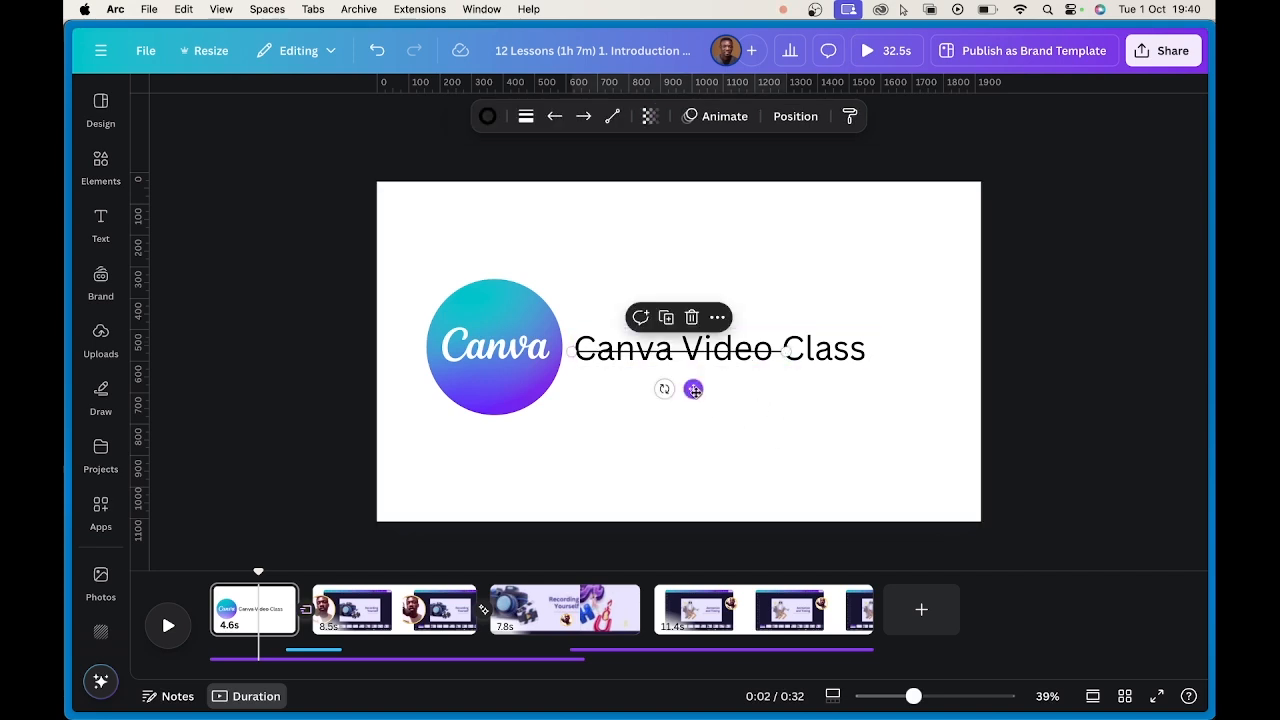
left_click_drag(694, 390, 696, 427)
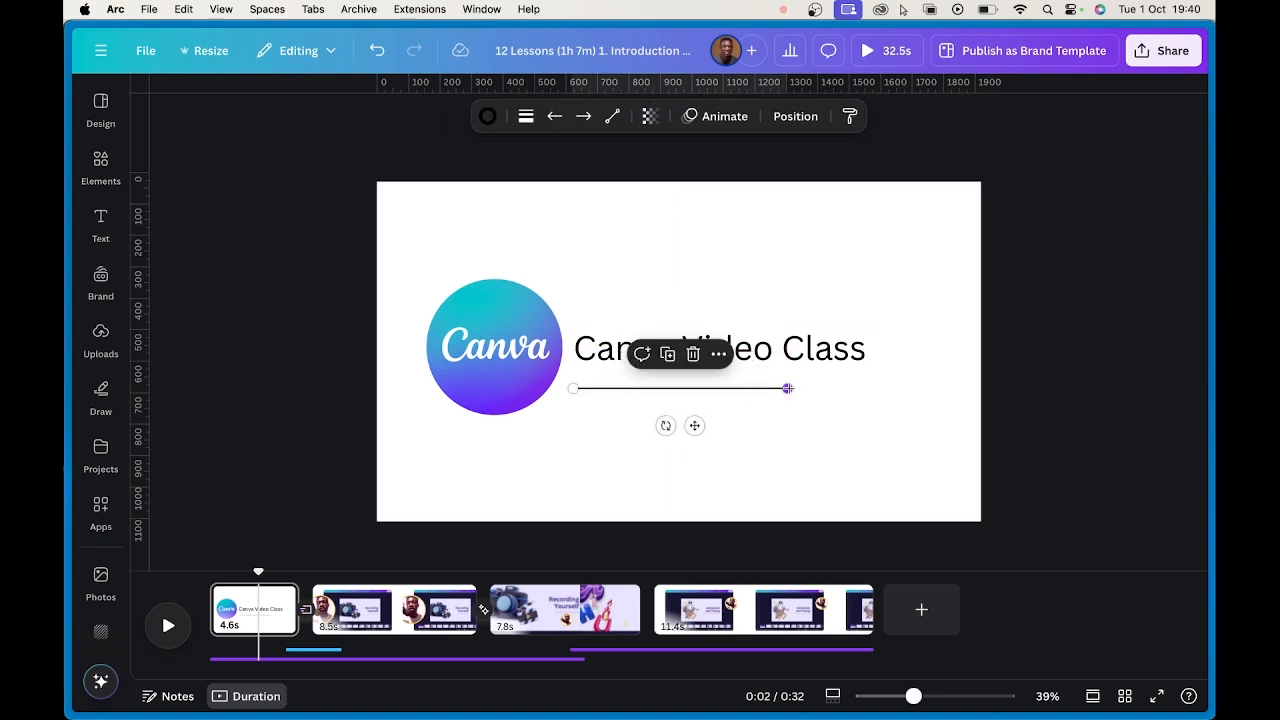
left_click_drag(788, 388, 866, 388)
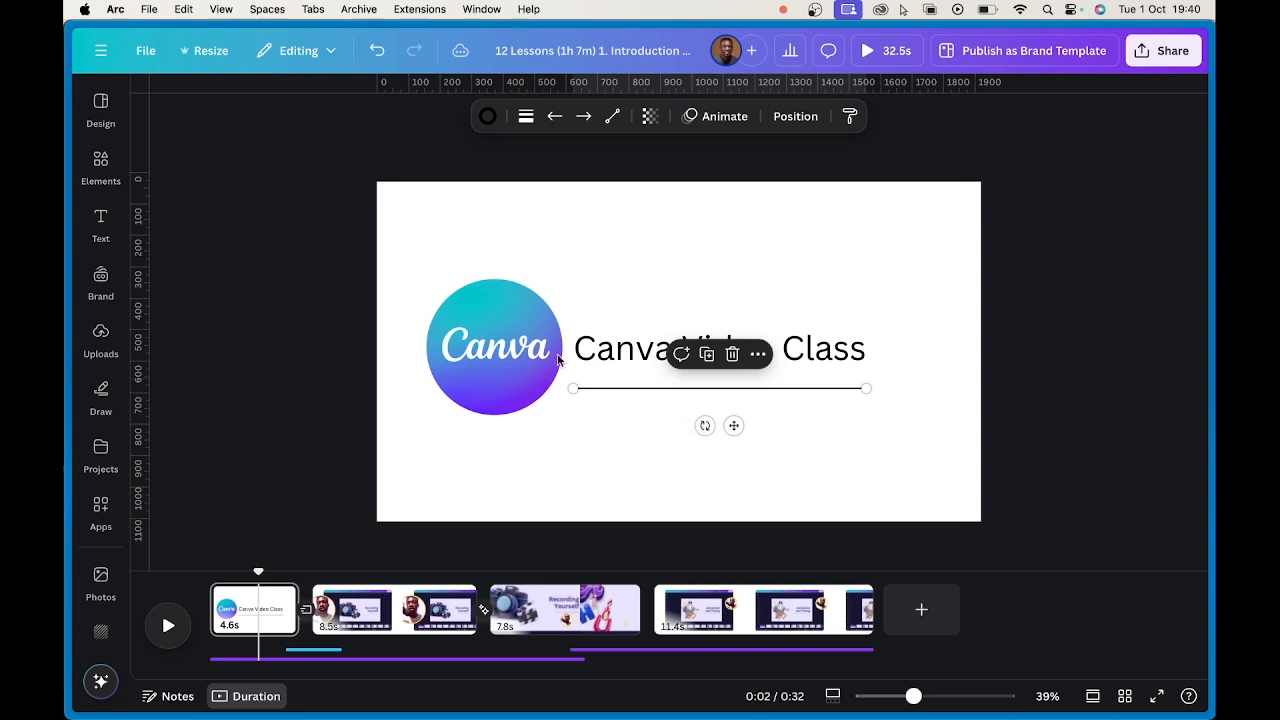
- Apply the Pop animation on both enter and exit to the logo, title and line together
left_click_drag(394, 249, 804, 424)
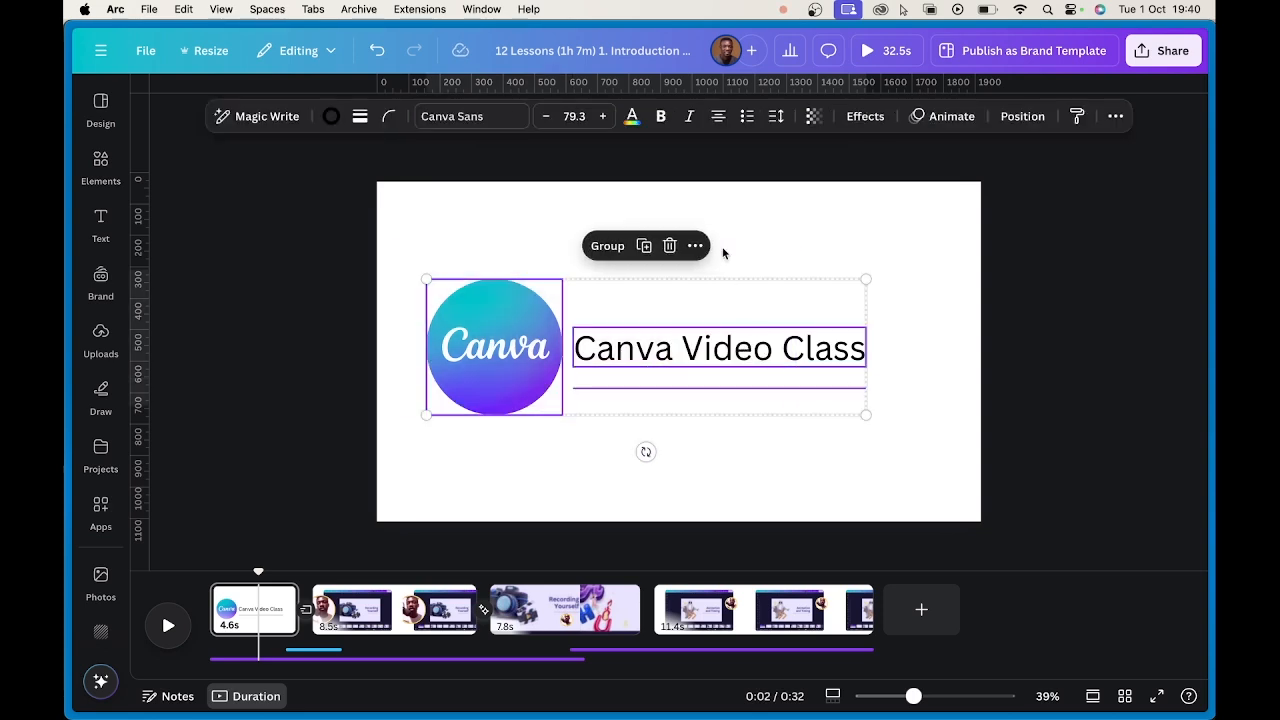
left_click(940, 117)
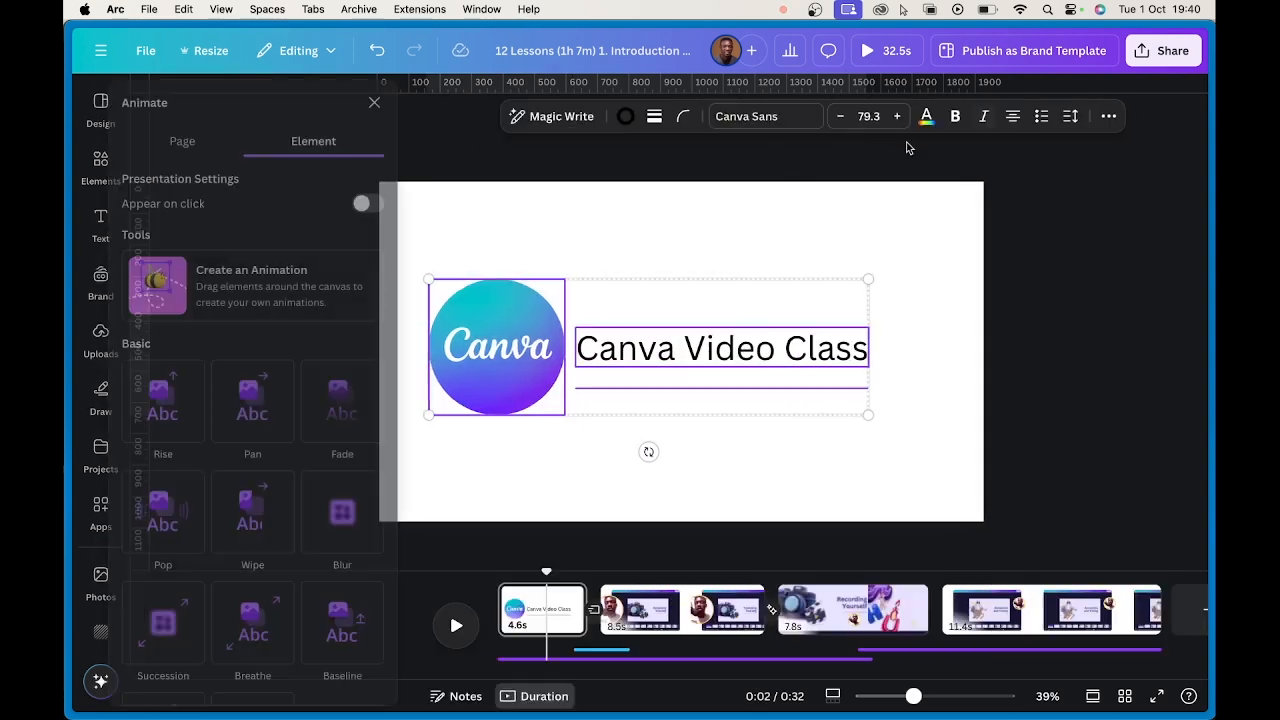
scroll(200, 470, "down", 3)
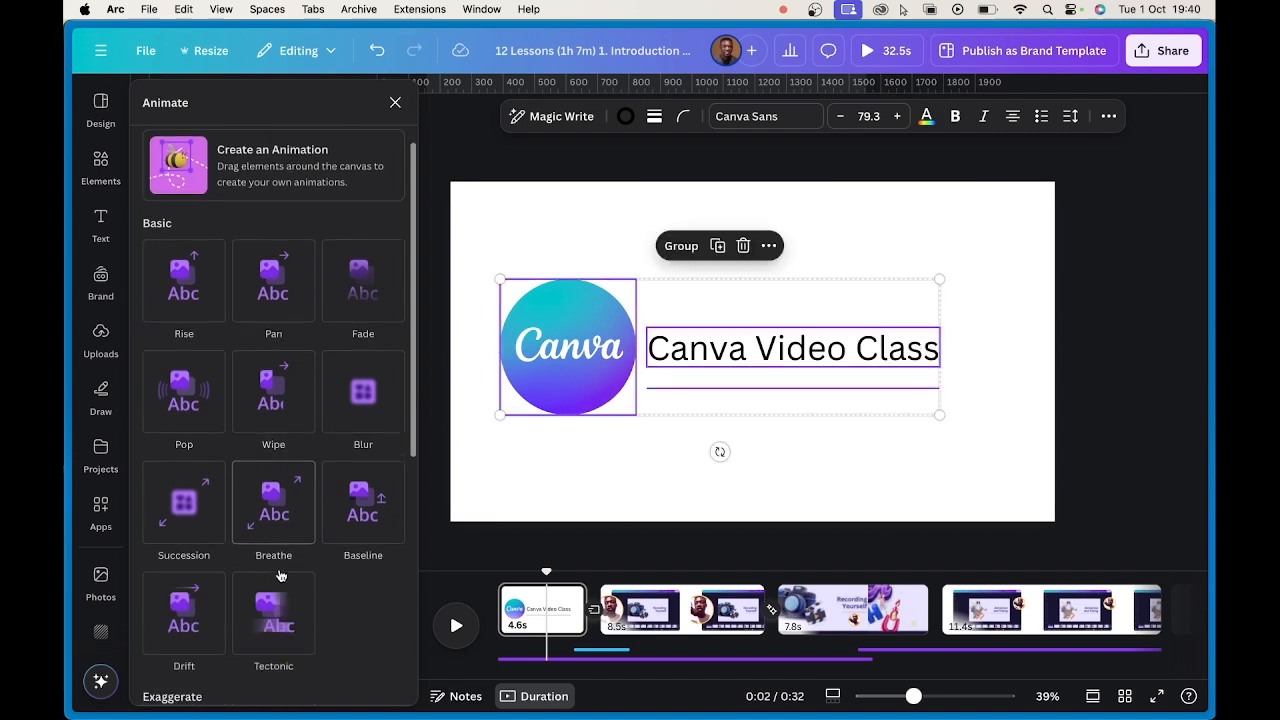
left_click(178, 373)
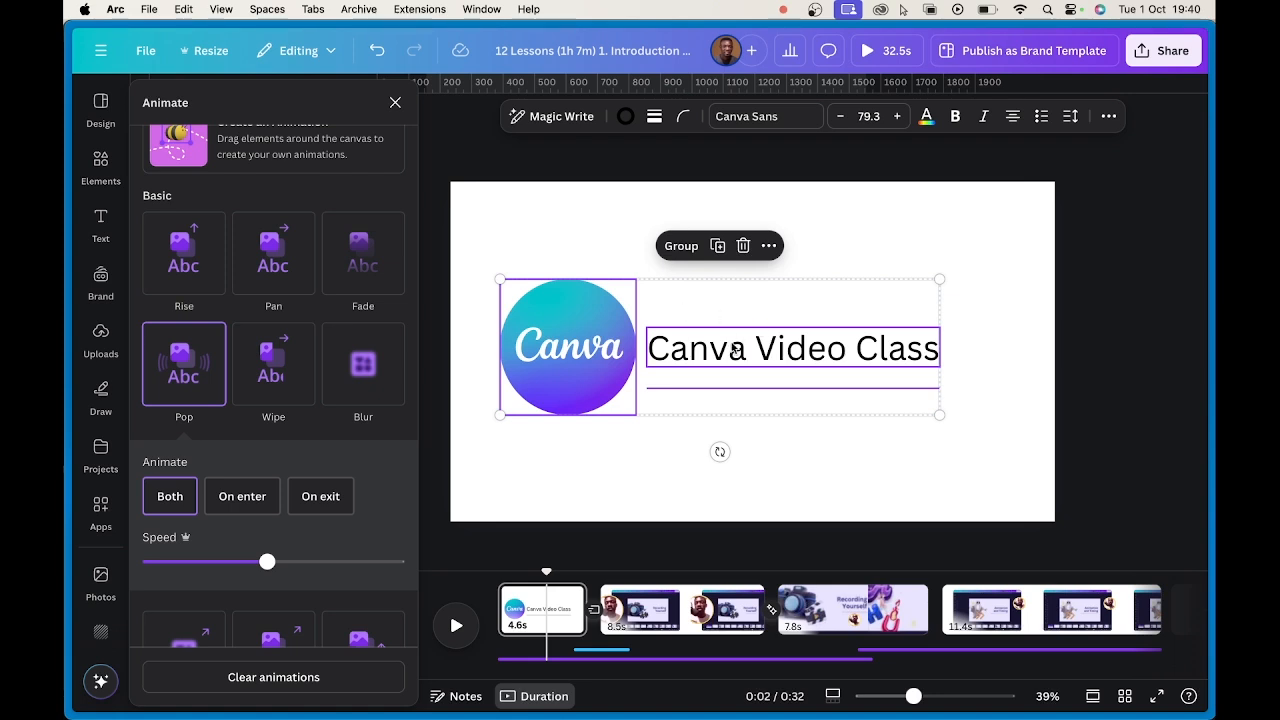
left_click(580, 251)
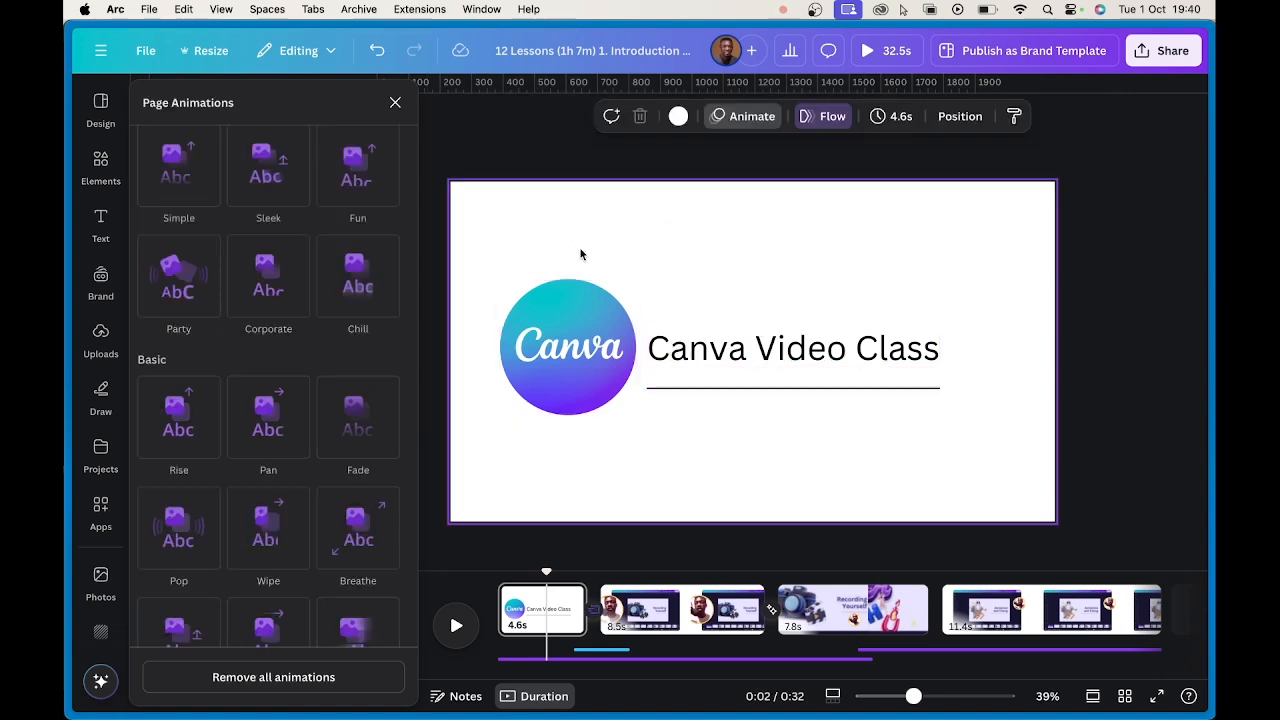
- Show the first page's element timings and shorten the title's timing so it ends around the middle of the page
left_click(697, 388)
right_click(695, 390)
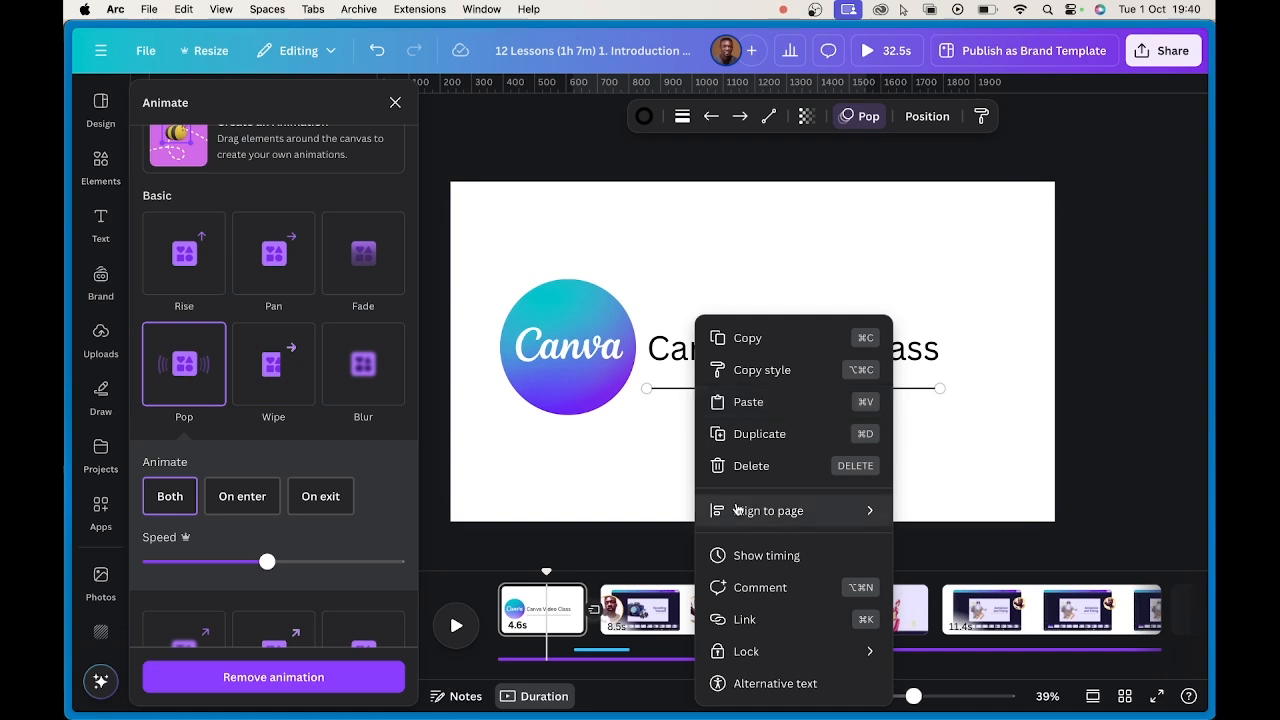
left_click(737, 556)
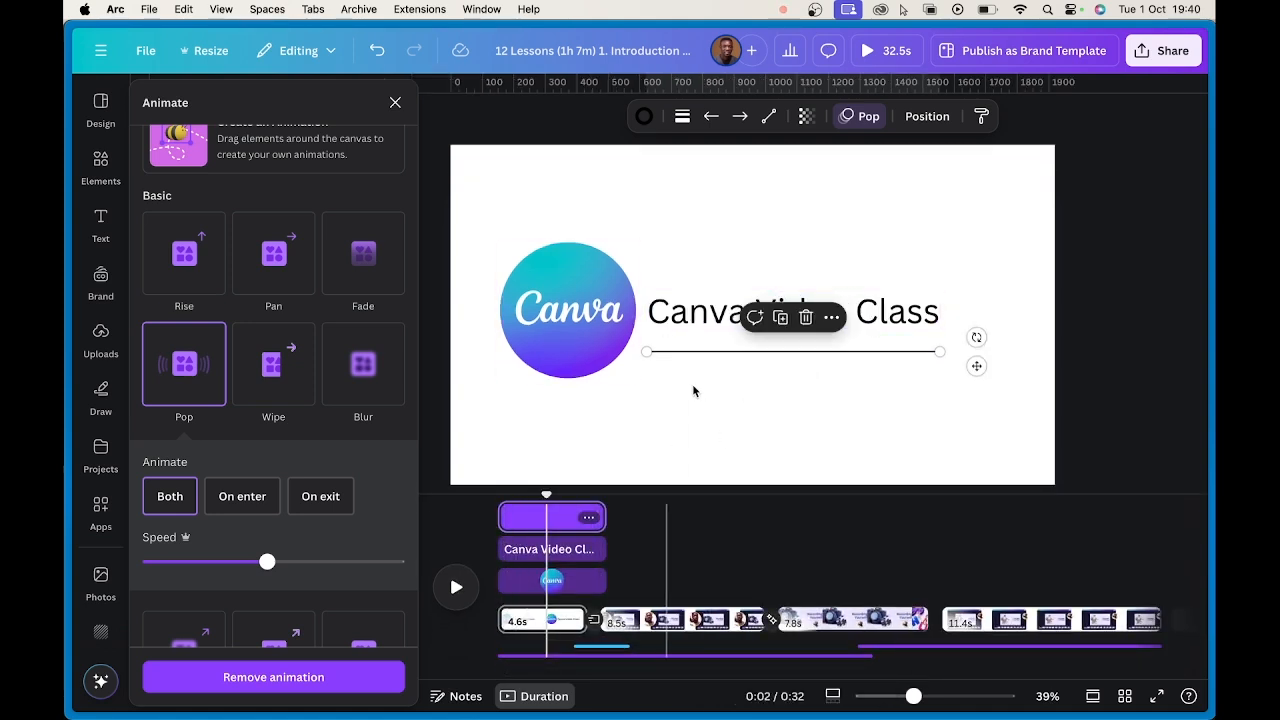
left_click_drag(541, 497, 579, 496)
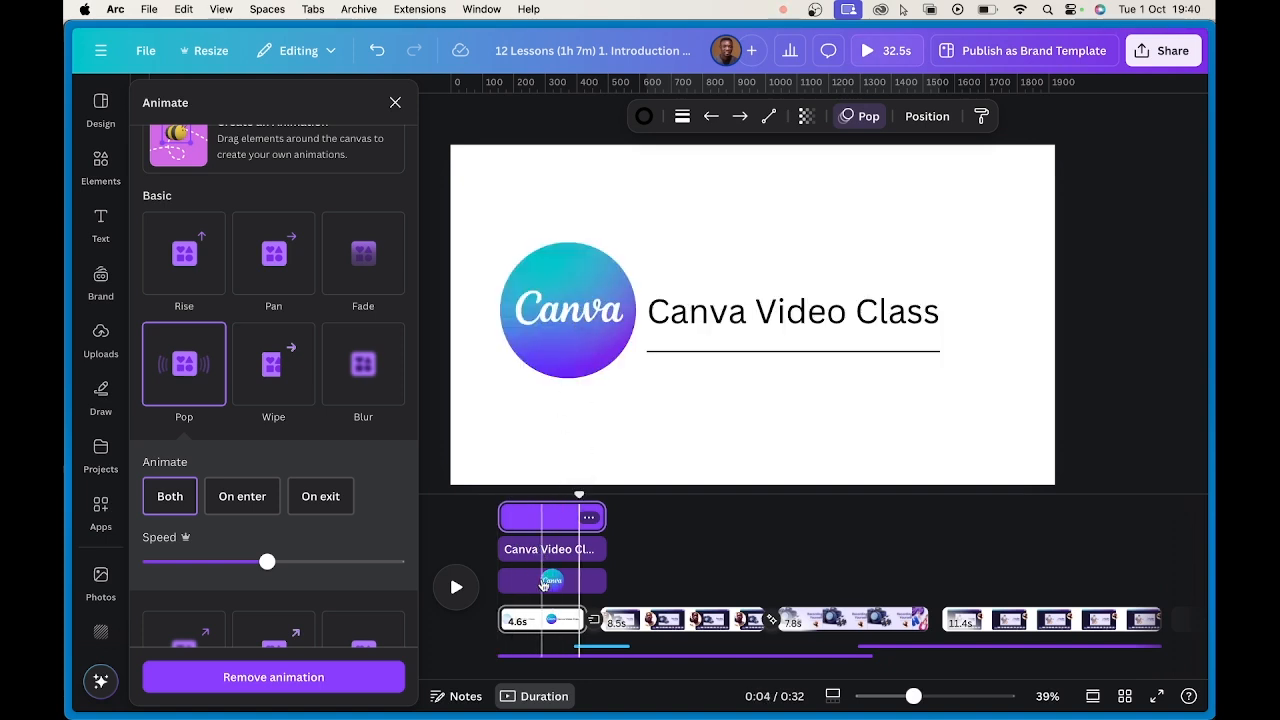
mouse_move(600, 581)
left_mouse_down()
mouse_move(538, 583)
mouse_move(598, 582)
left_mouse_up()
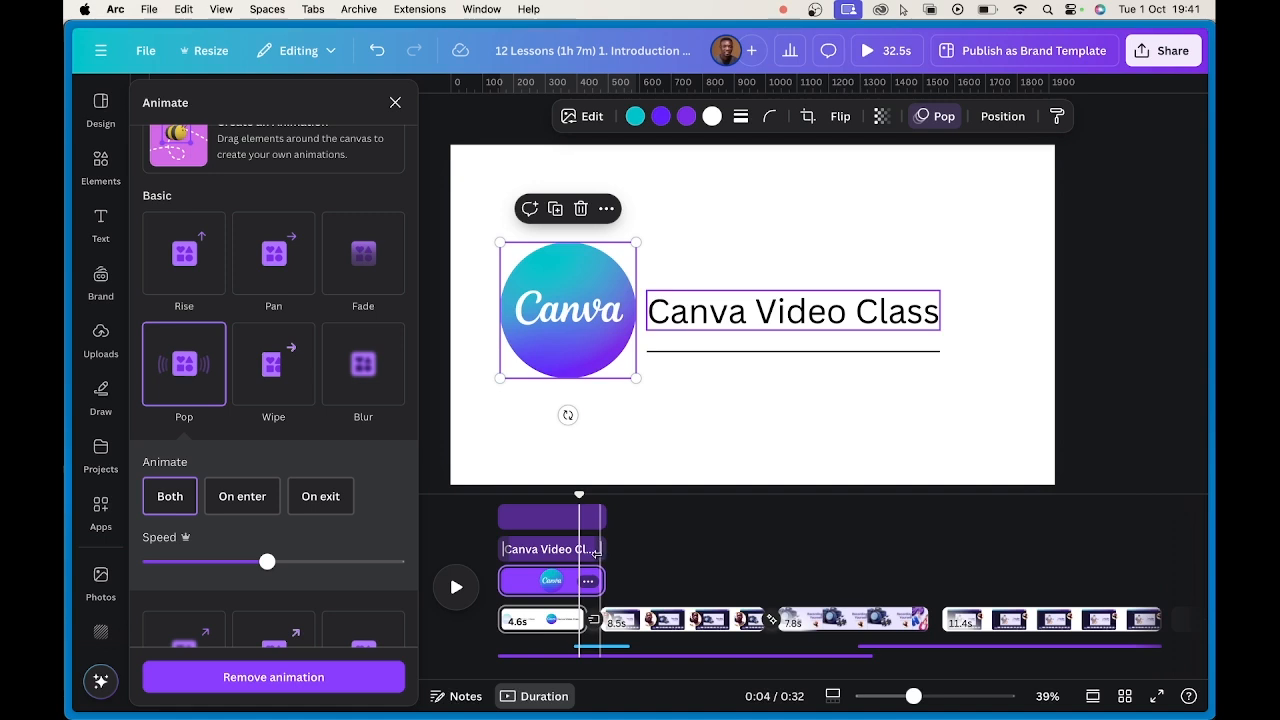
left_click_drag(601, 549, 540, 551)
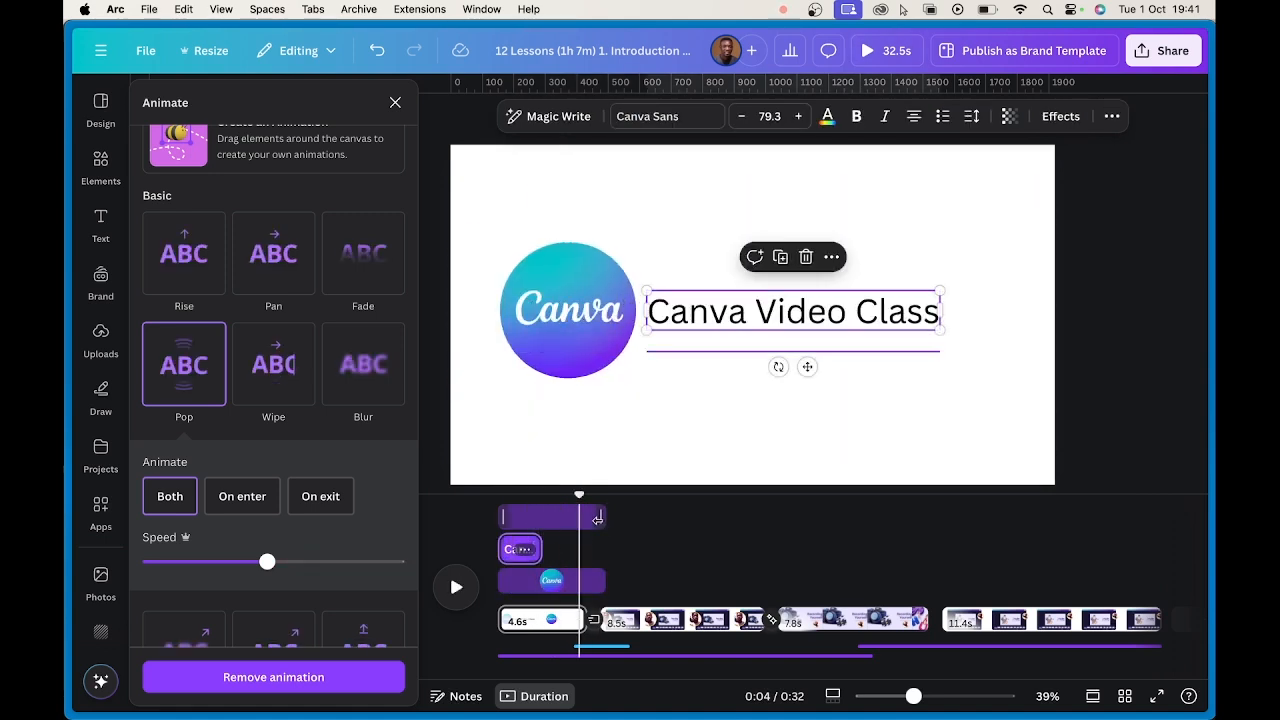
- Trim the start of the line's timing so the line appears shortly before the title's timing ends
left_click(546, 516)
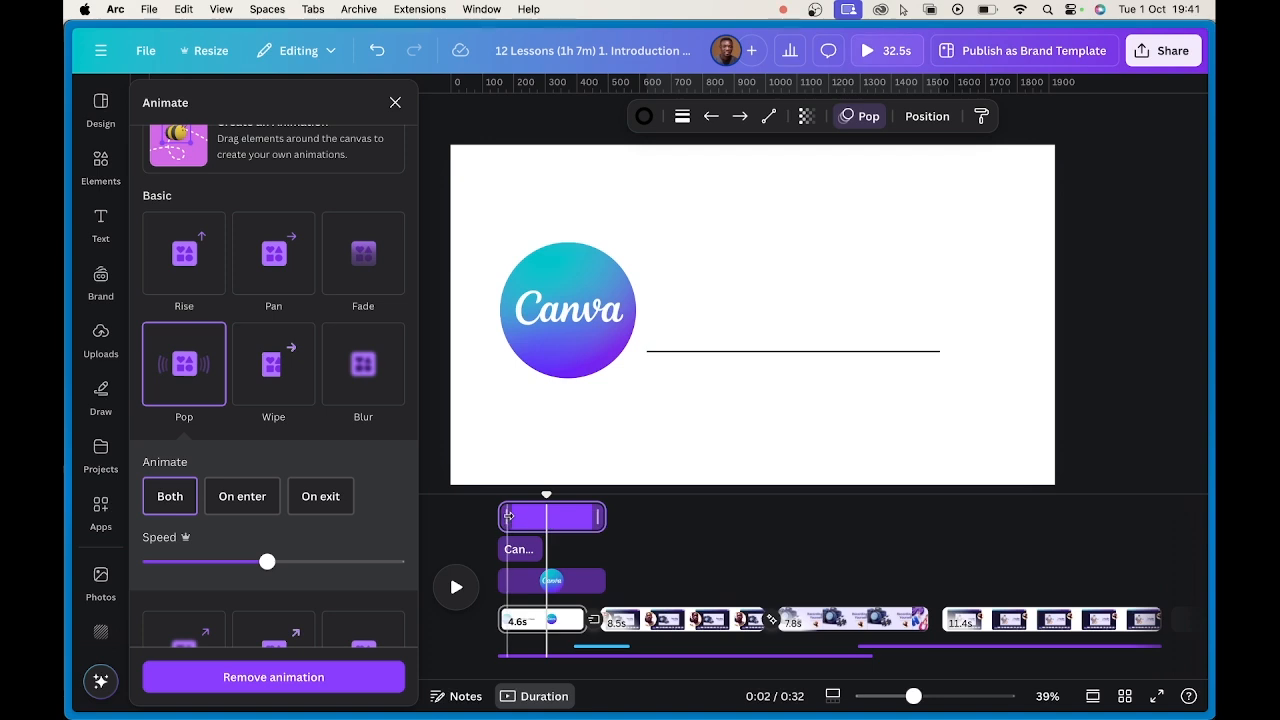
left_click_drag(503, 516, 516, 515)
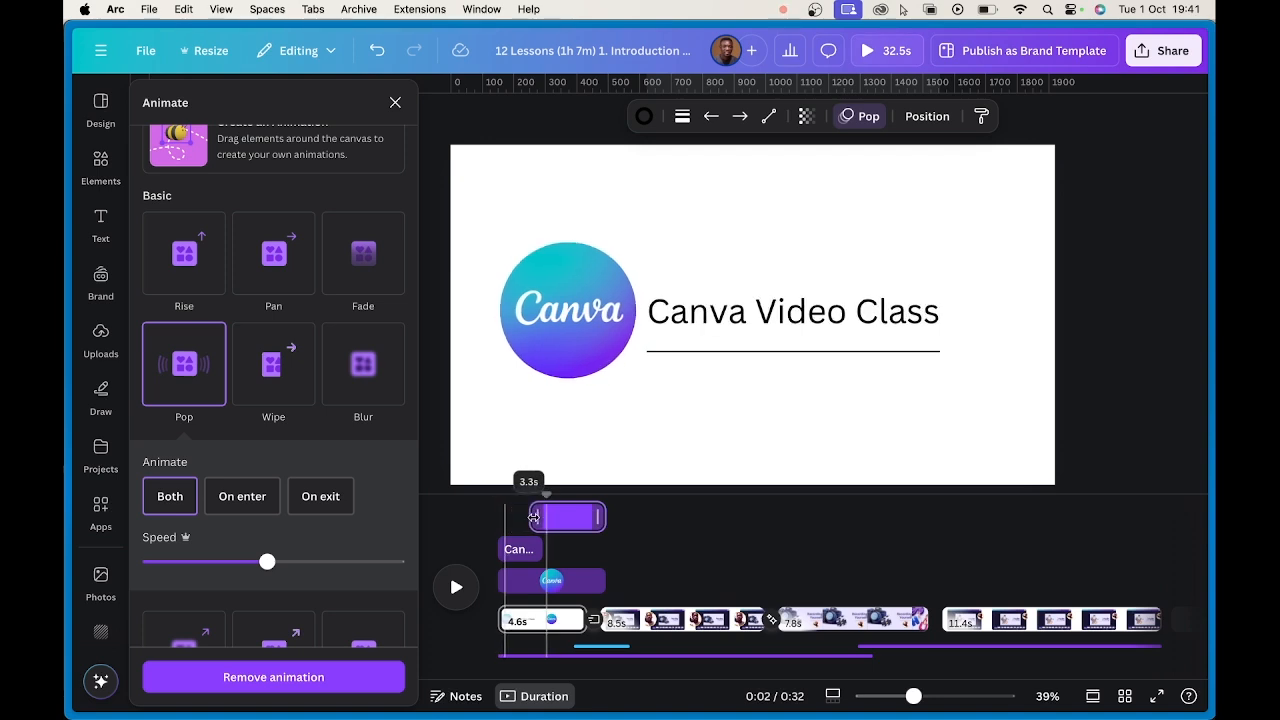
left_click_drag(537, 516, 537, 516)
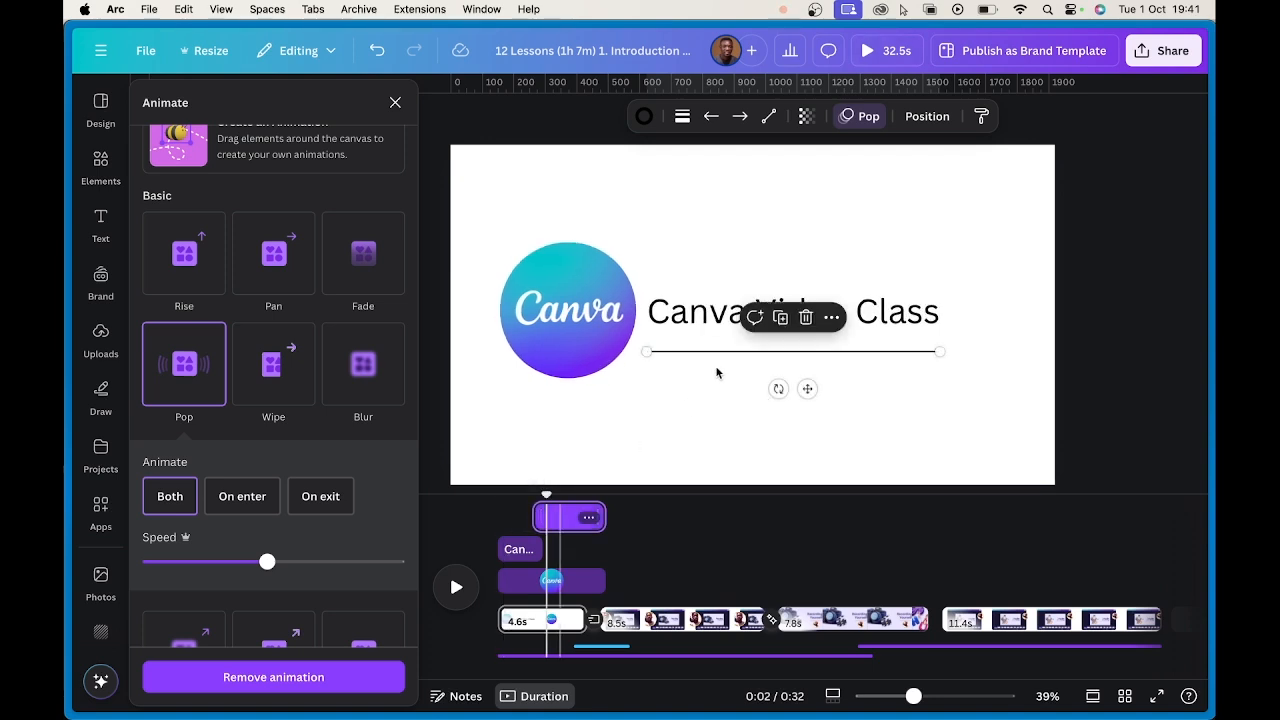
- Change the "Canva Video Class" title's animation to the Typewriter writing effect
left_click(898, 305)
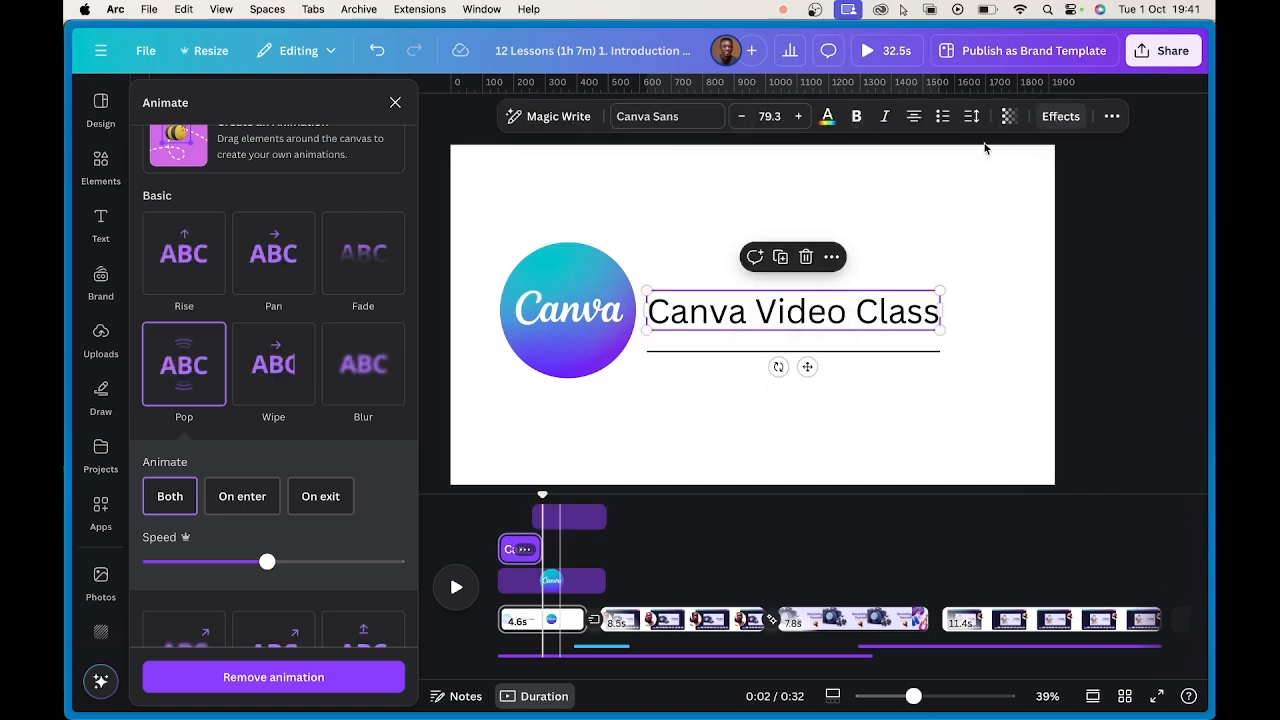
scroll(280, 340, "down", 1)
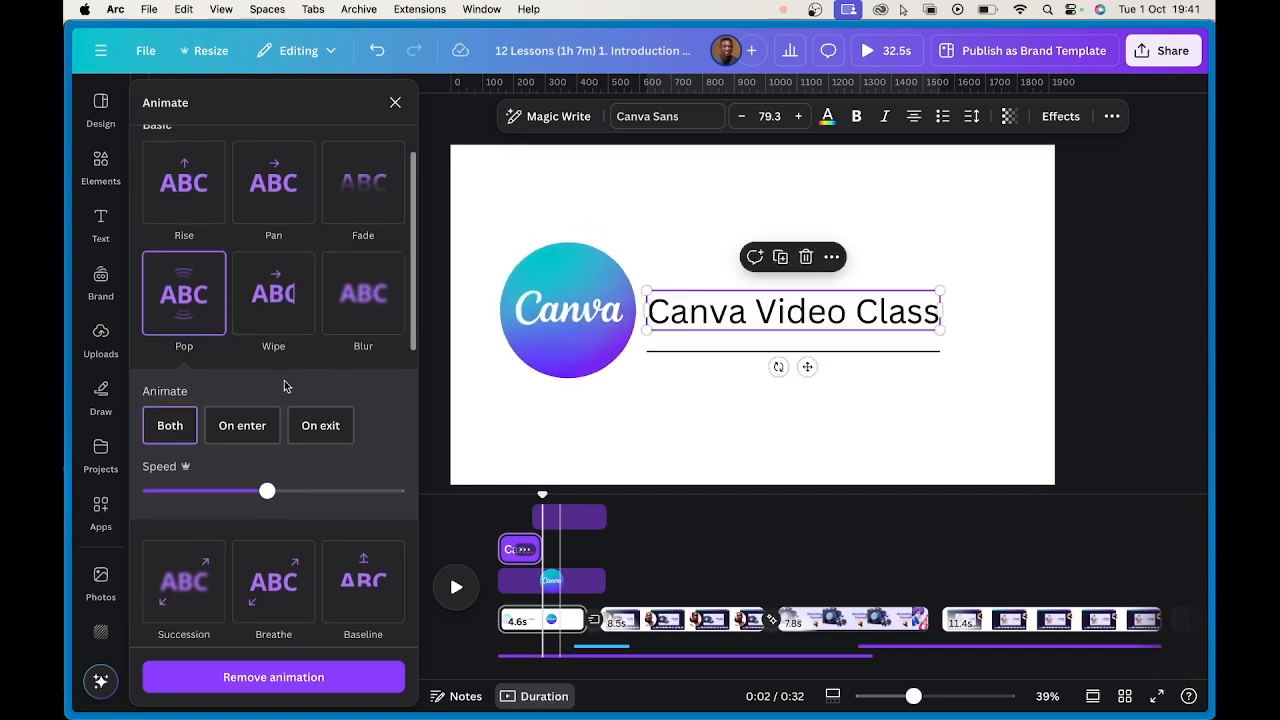
scroll(283, 390, "down", 3)
scroll(280, 472, "down", 2)
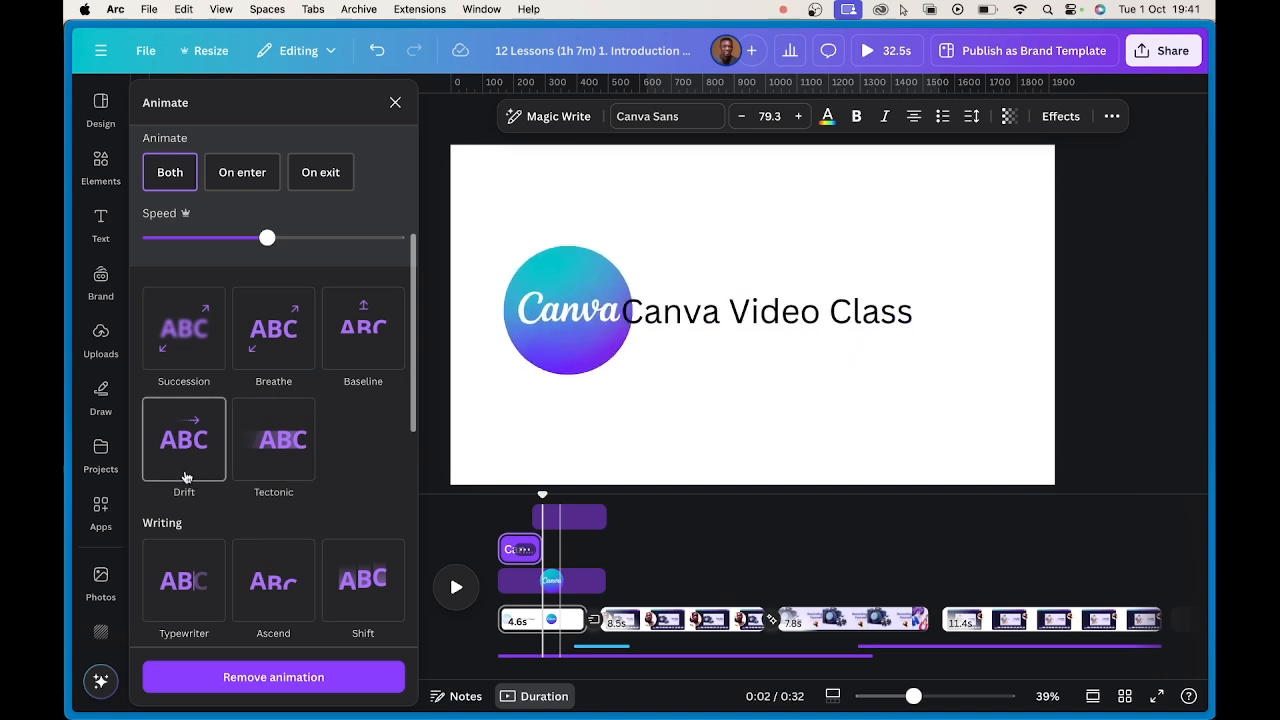
scroll(183, 450, "down", 3)
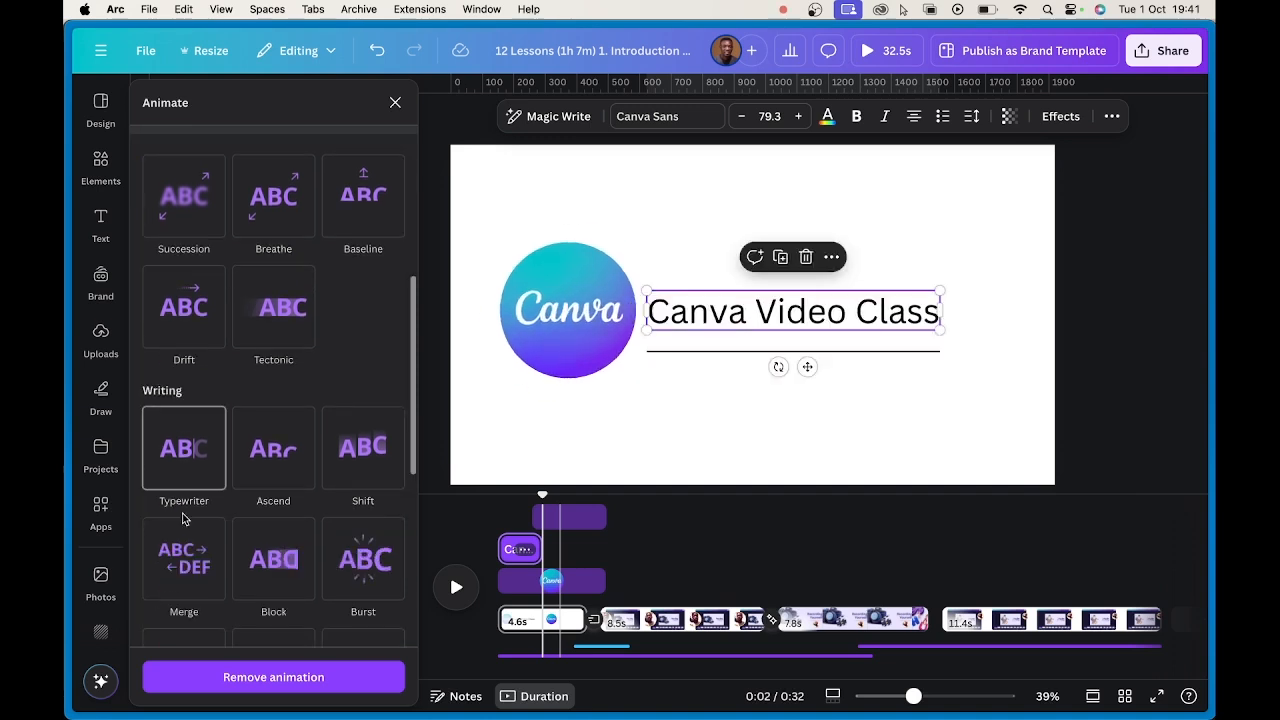
left_click(177, 462)
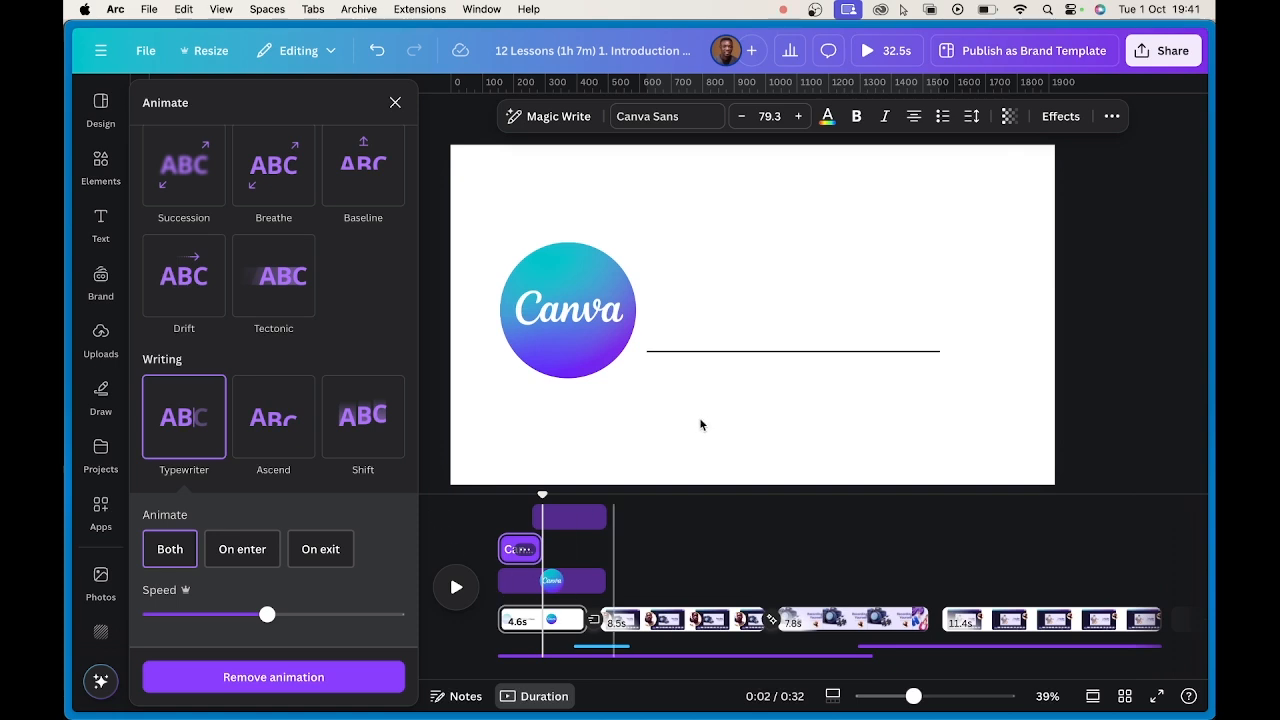
- Change the line's animation to Rise and lower its speed
left_click(729, 358)
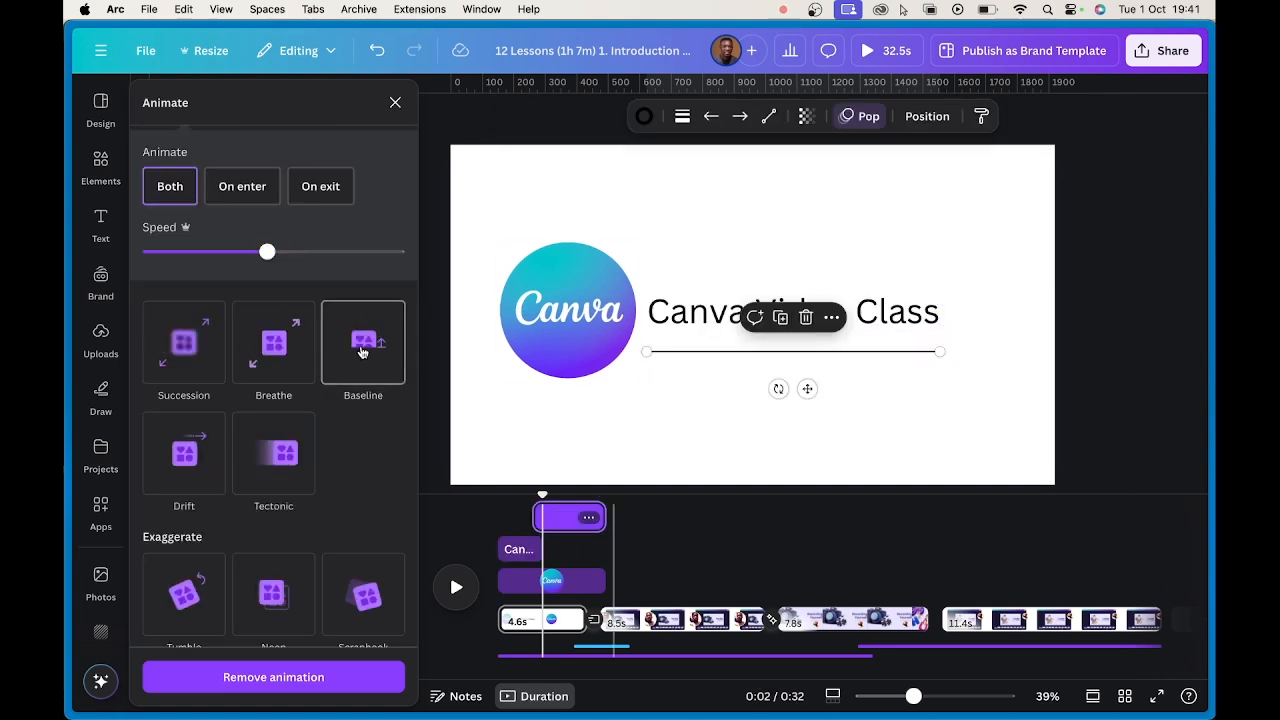
scroll(315, 498, "down", 8)
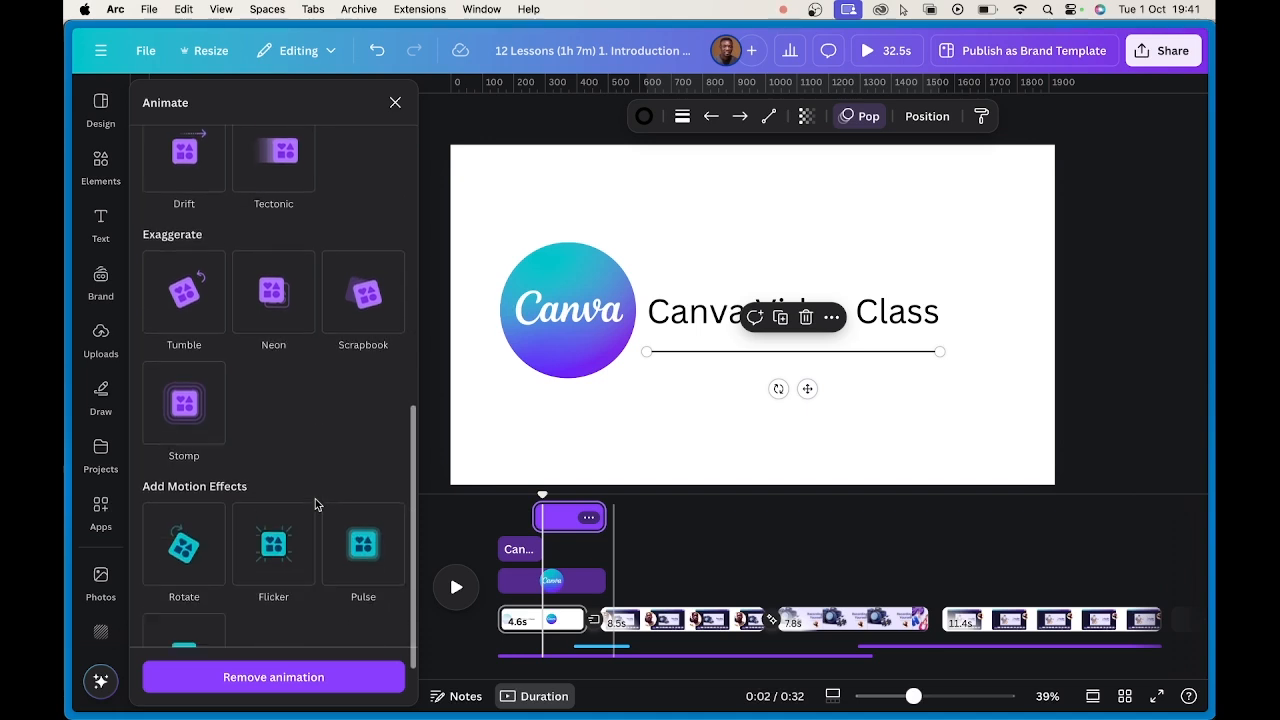
scroll(315, 498, "up", 8)
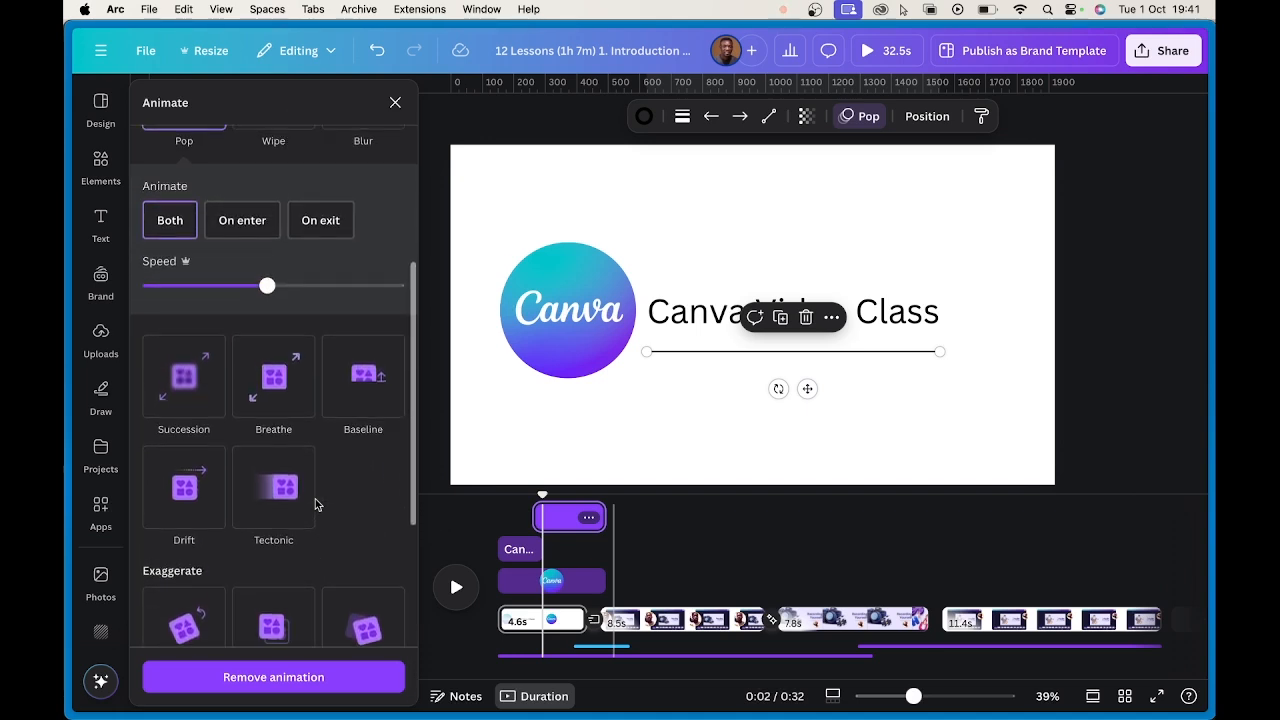
scroll(315, 500, "up", 3)
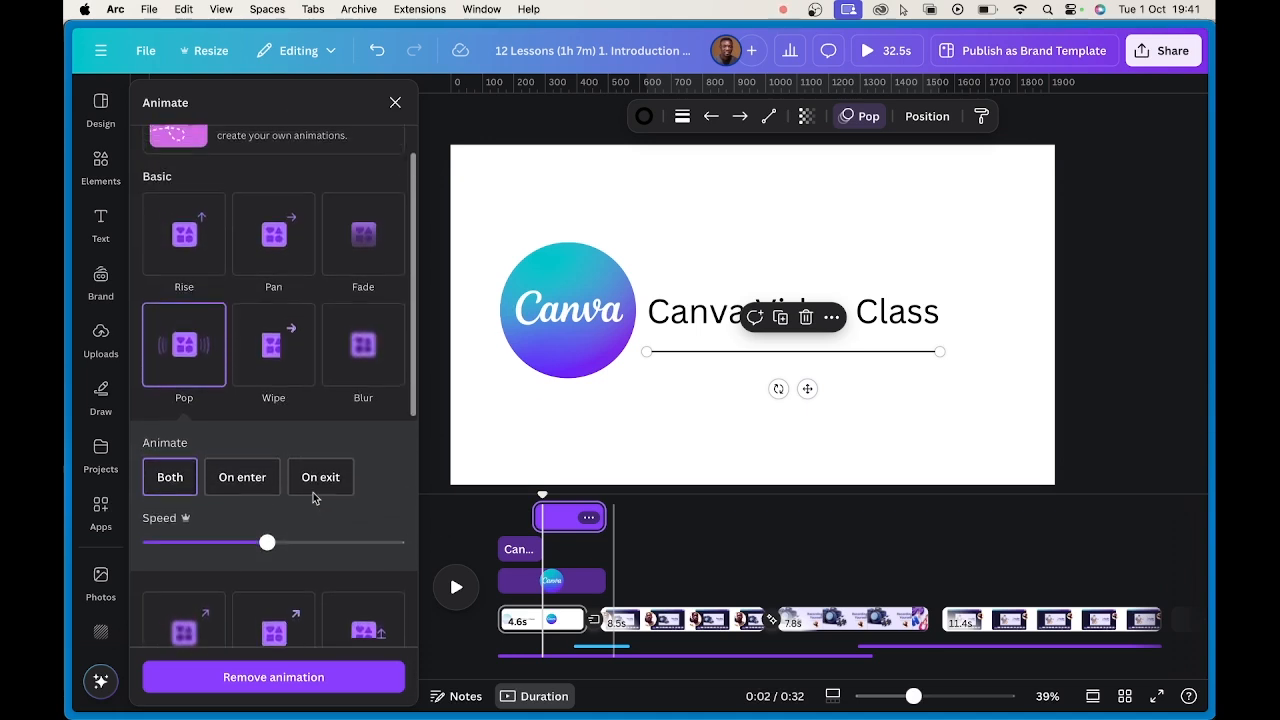
left_click(184, 304)
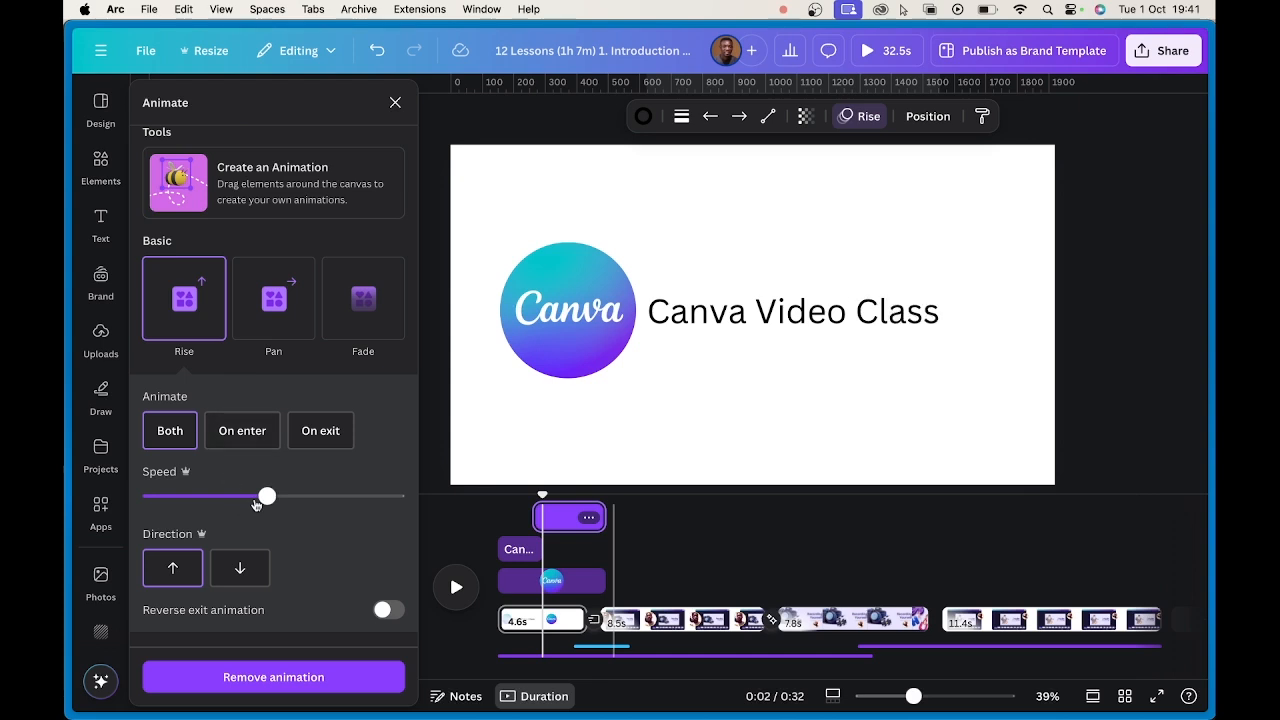
left_click_drag(257, 505, 216, 500)
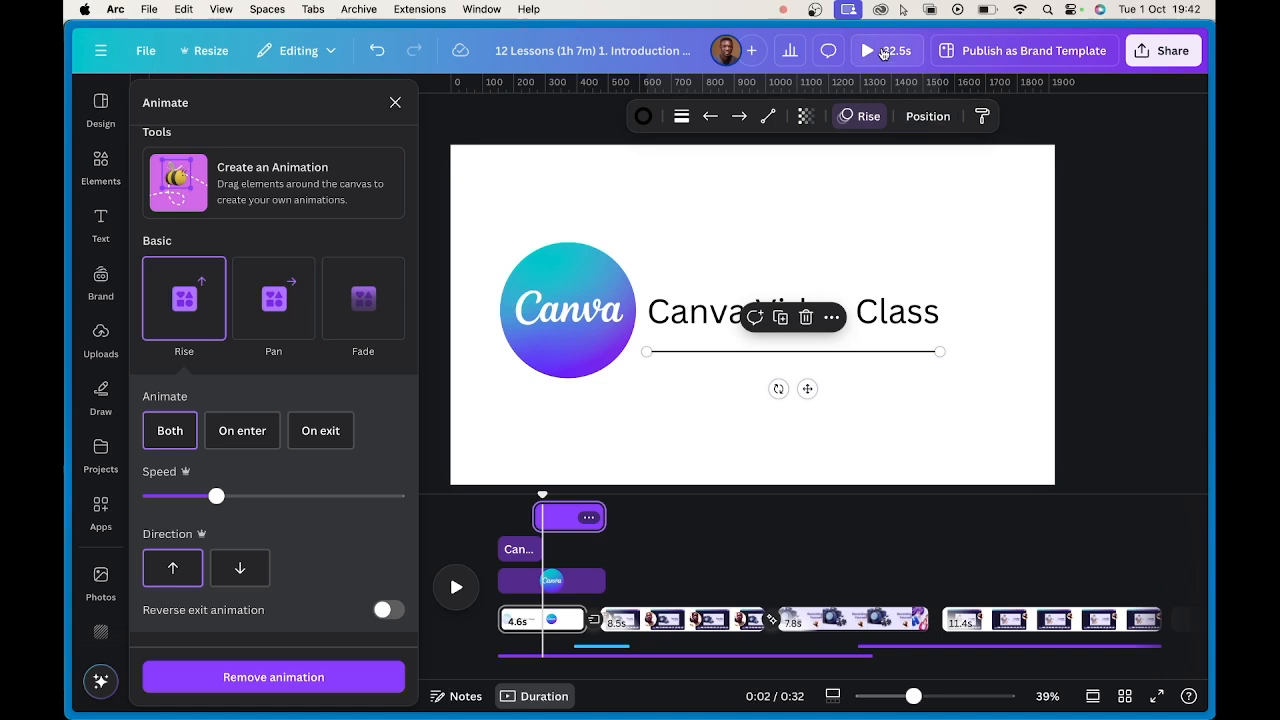
- Preview the whole video from the beginning to check the animations, and close the preview
left_click_drag(528, 500, 481, 499)
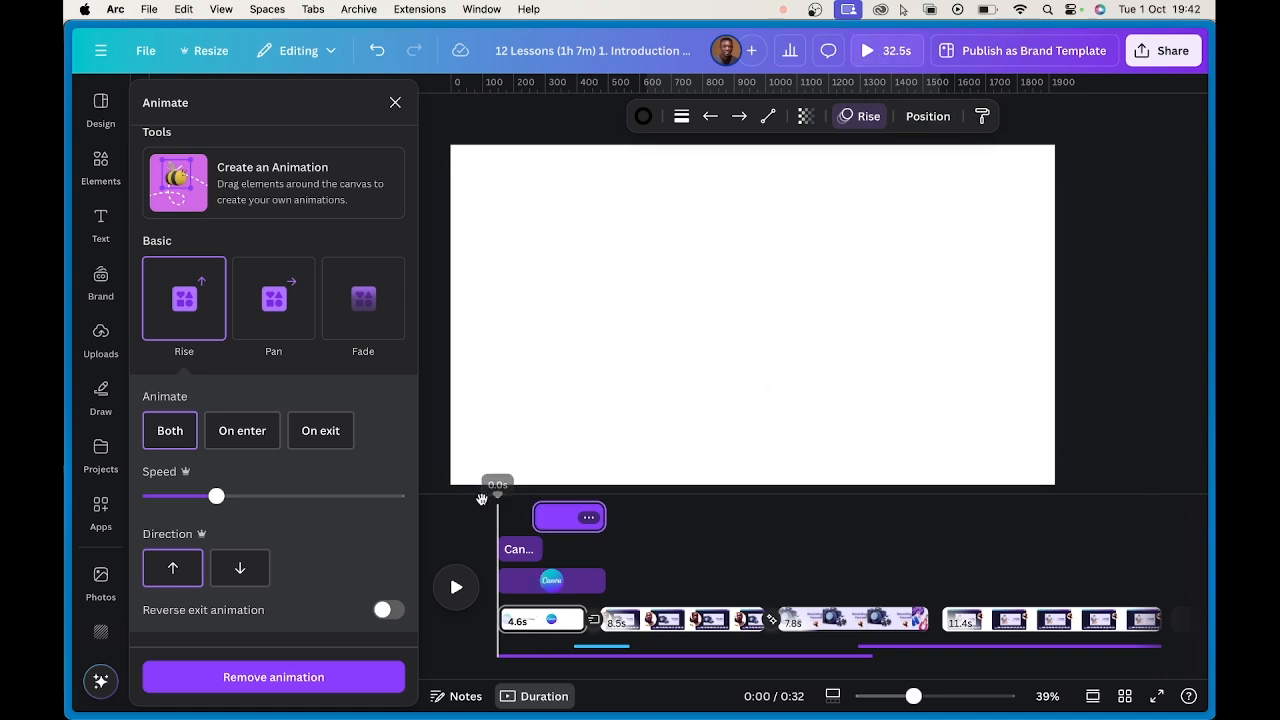
left_click(895, 58)
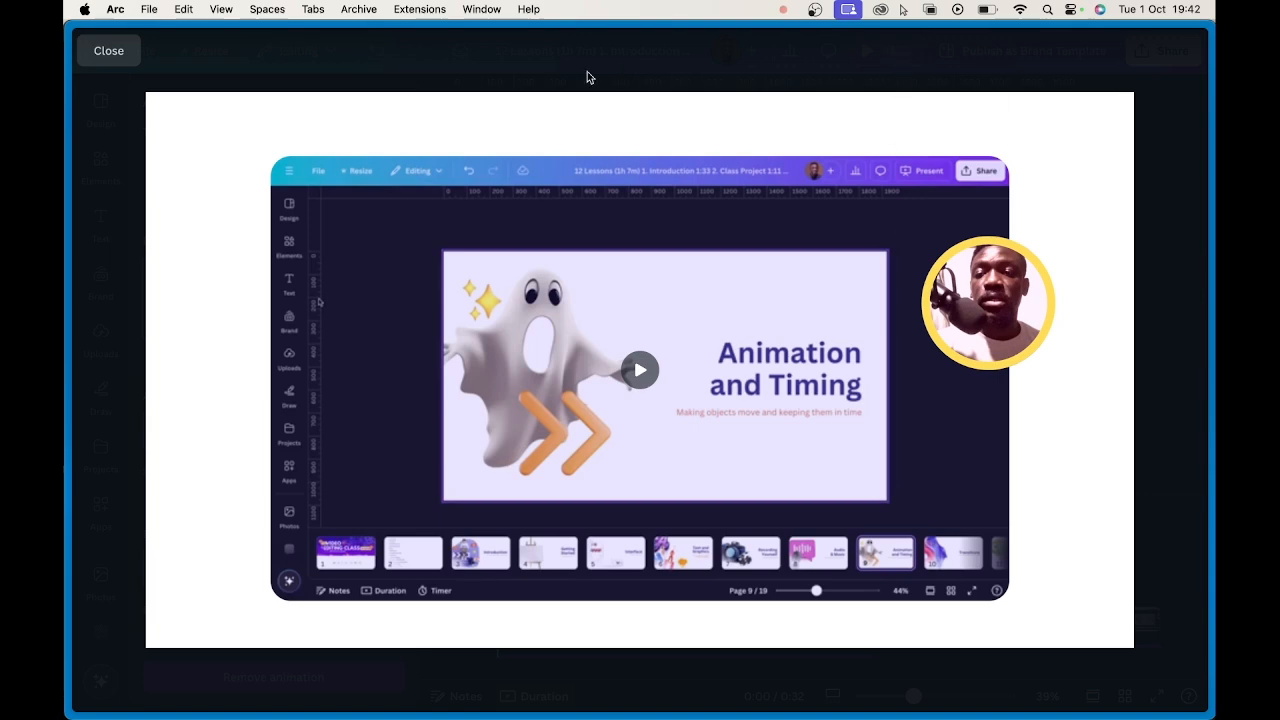
left_click(116, 58)
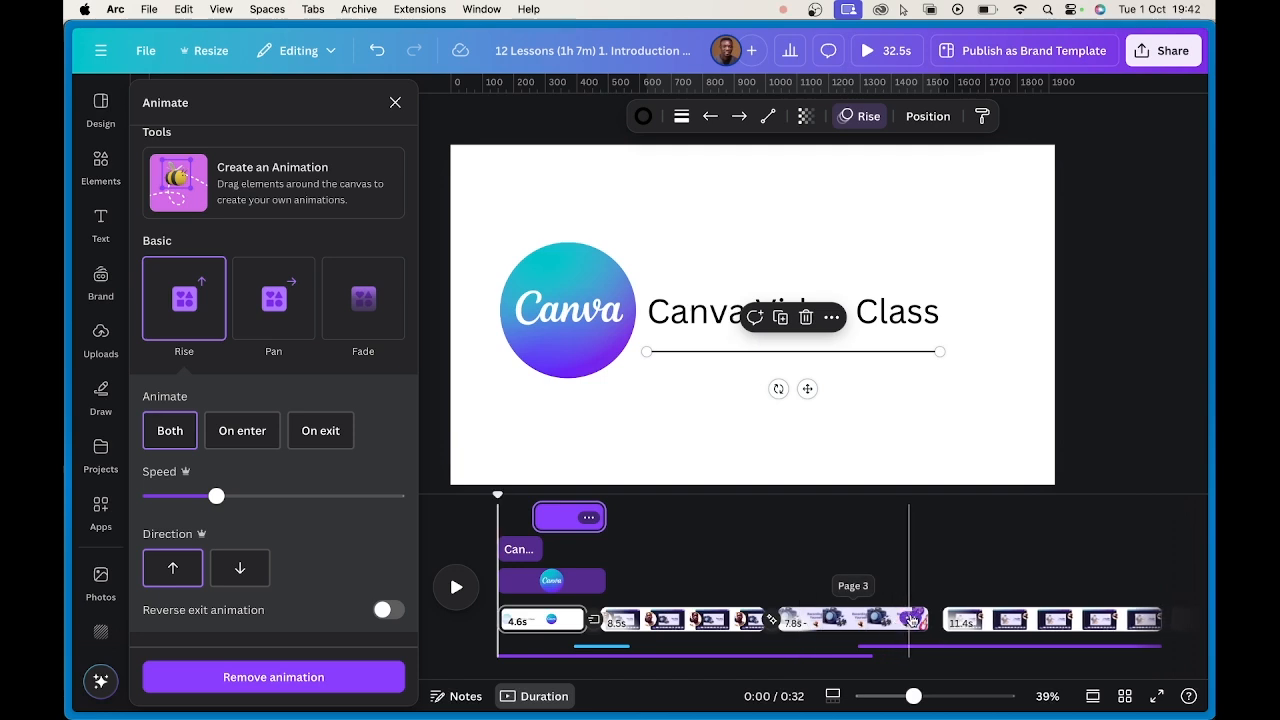
- Add a Dissolve transition between the third and fourth pages, set its duration to 1.5 seconds, and scrub through it
mouse_move(941, 633)
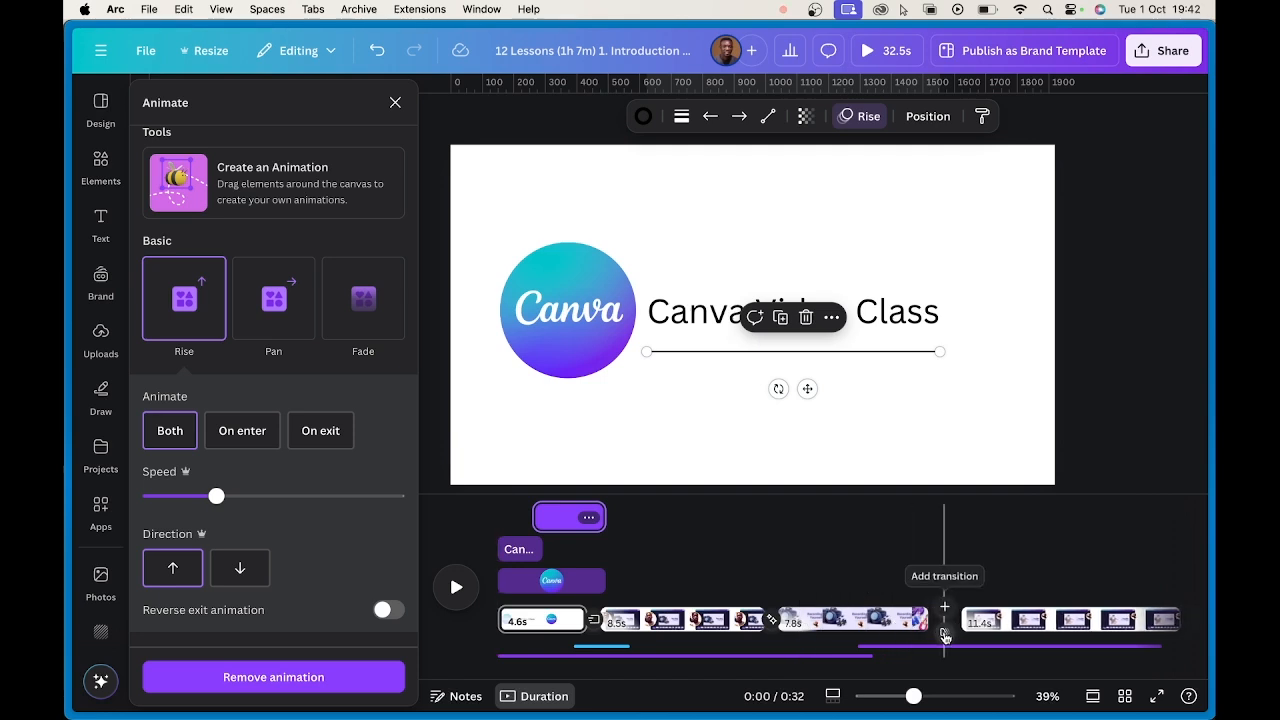
left_click(944, 634)
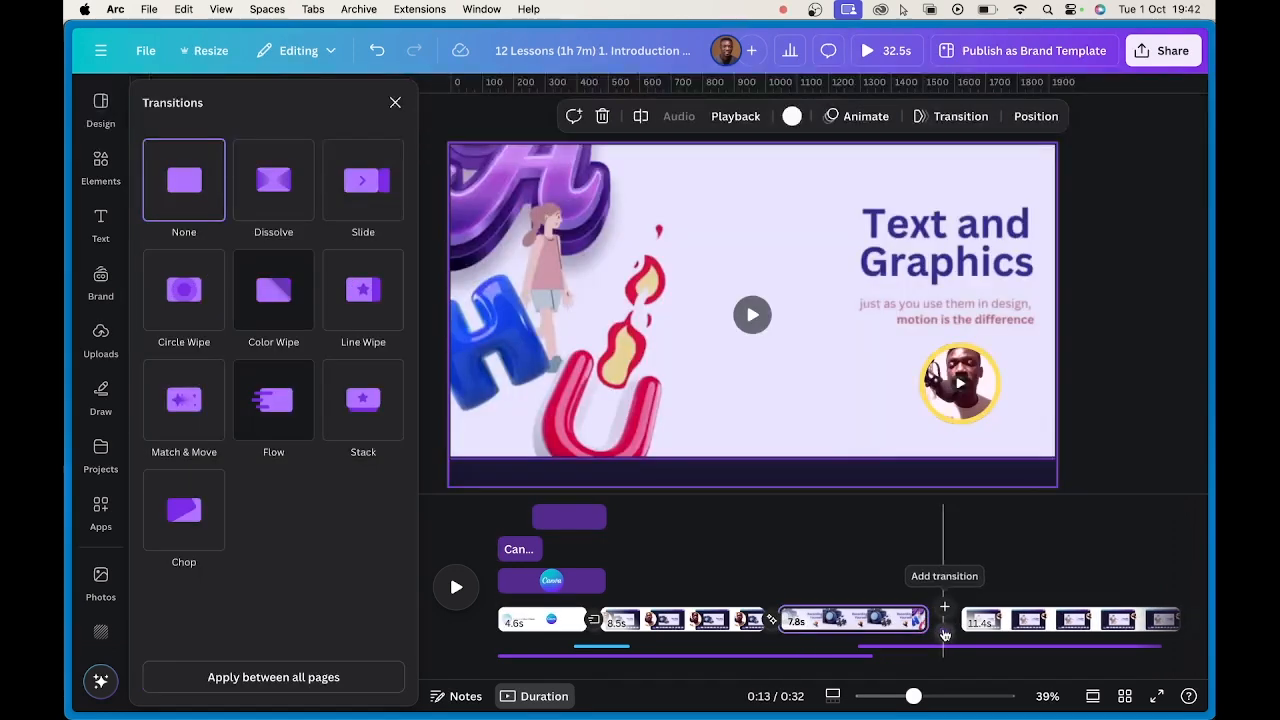
left_click(940, 625)
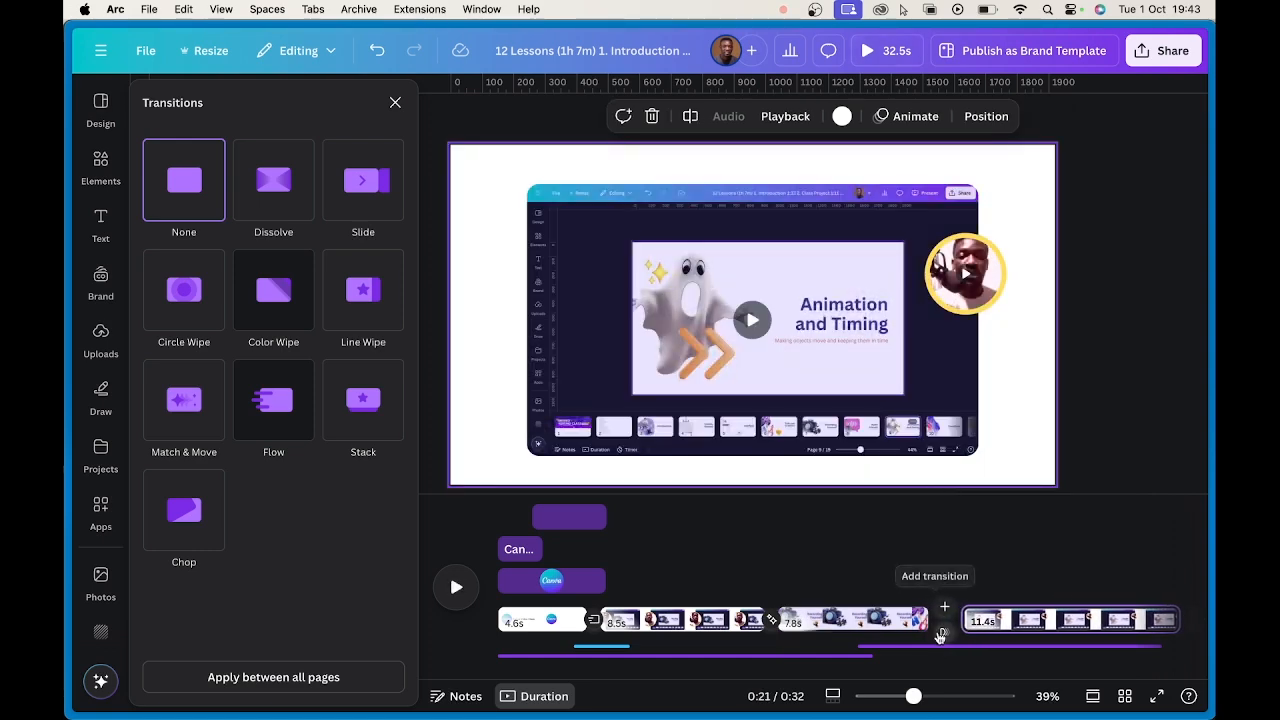
left_click(941, 636)
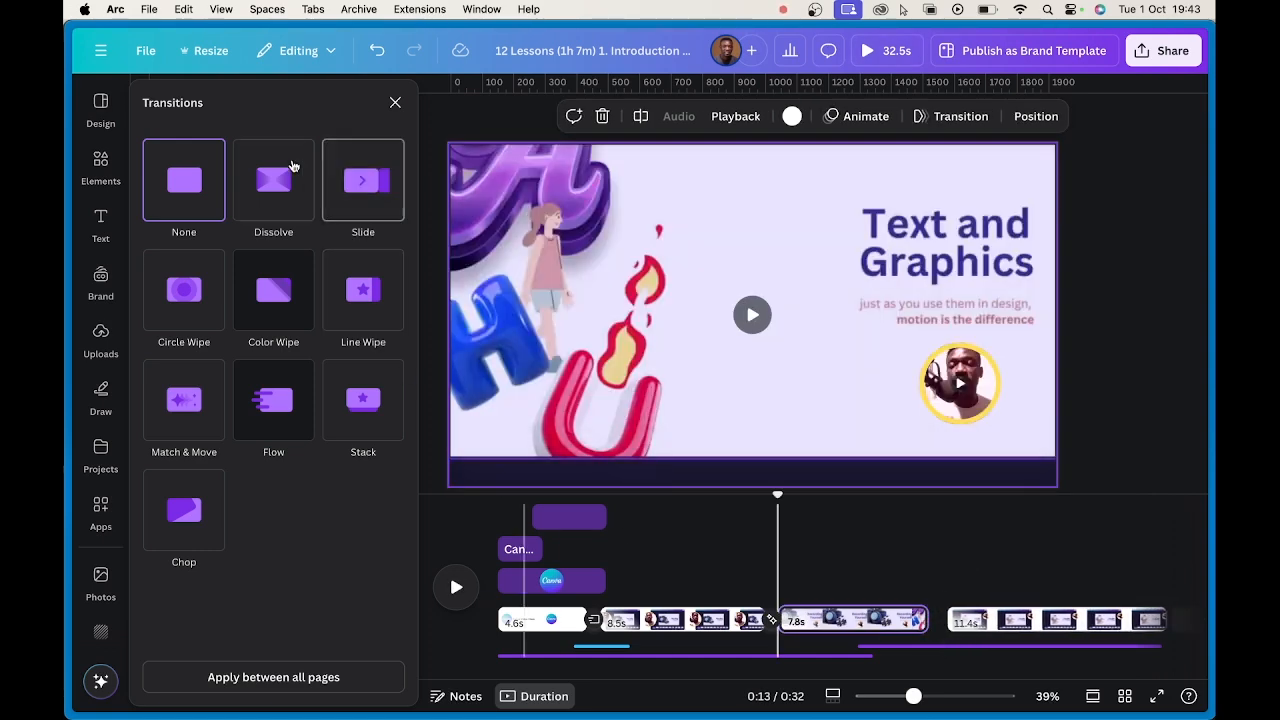
mouse_move(286, 177)
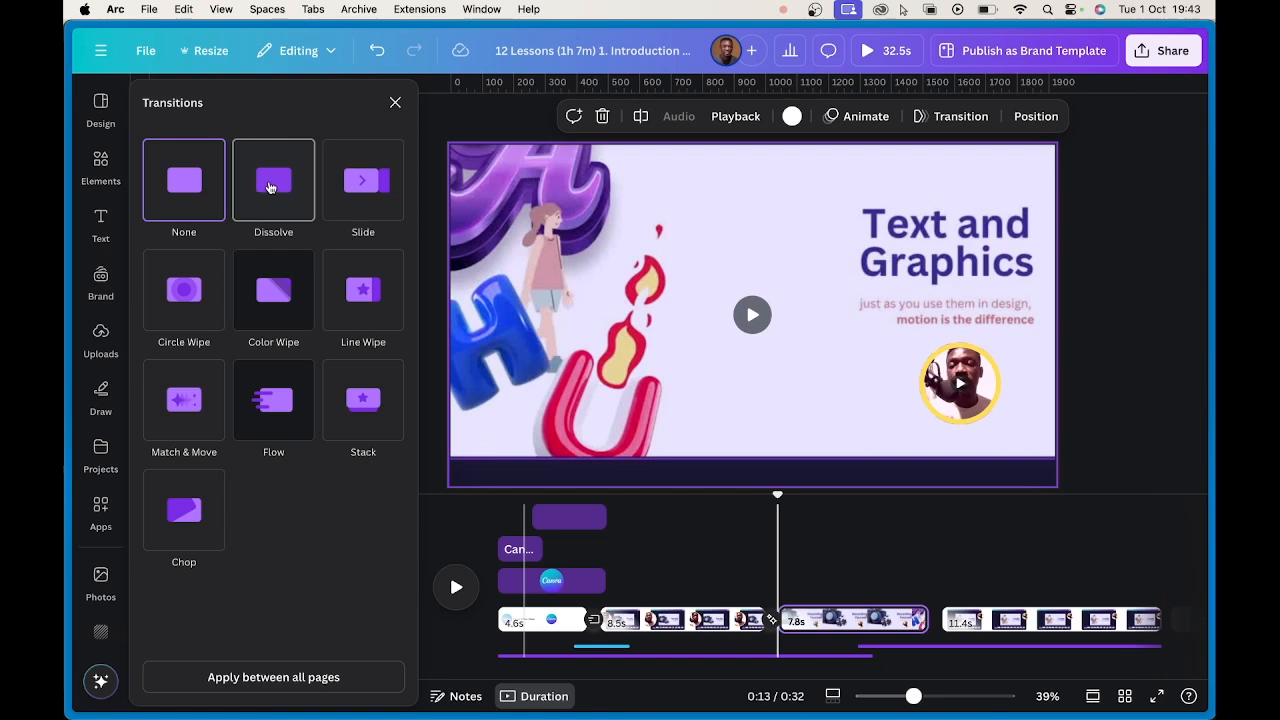
left_click(268, 187)
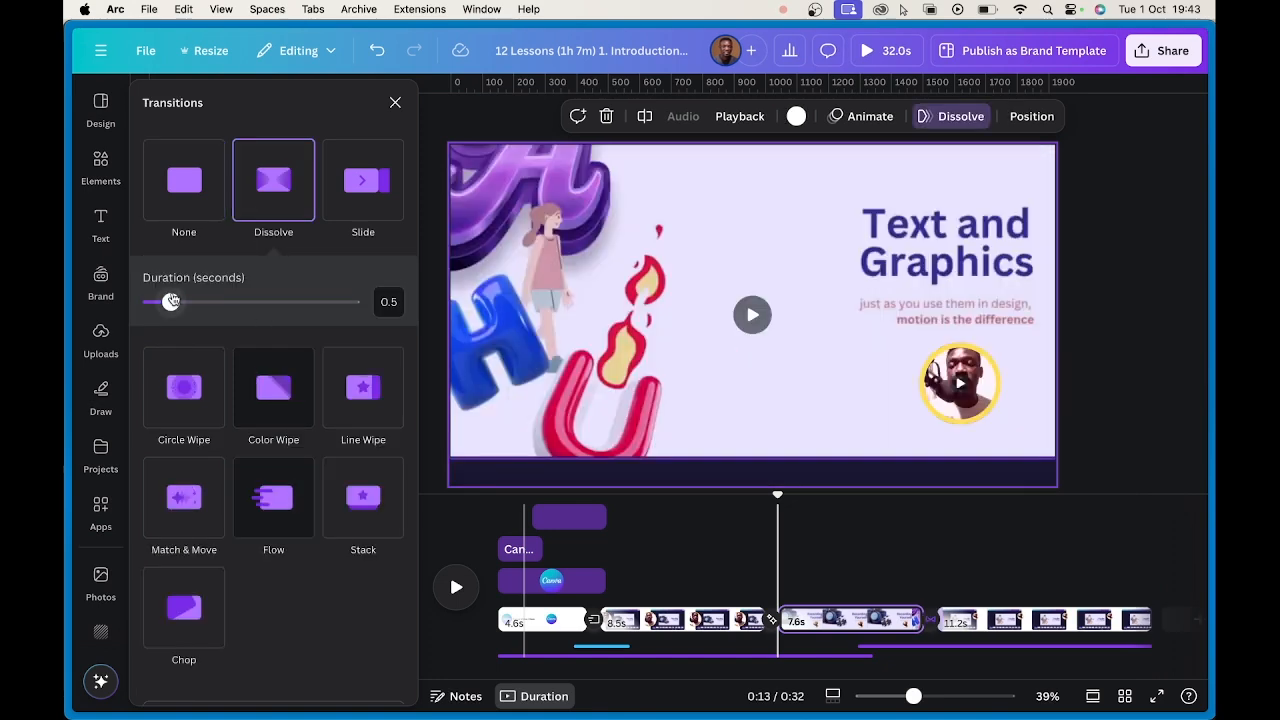
left_click_drag(171, 301, 221, 301)
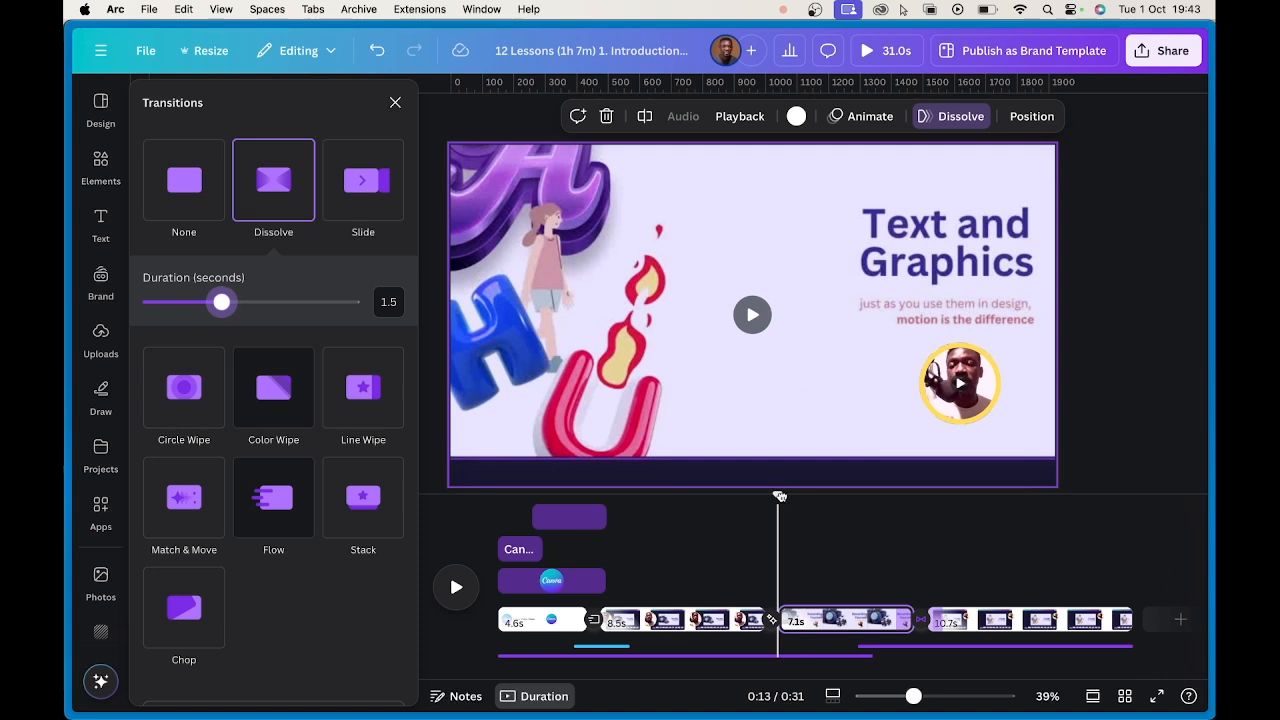
left_click(829, 496)
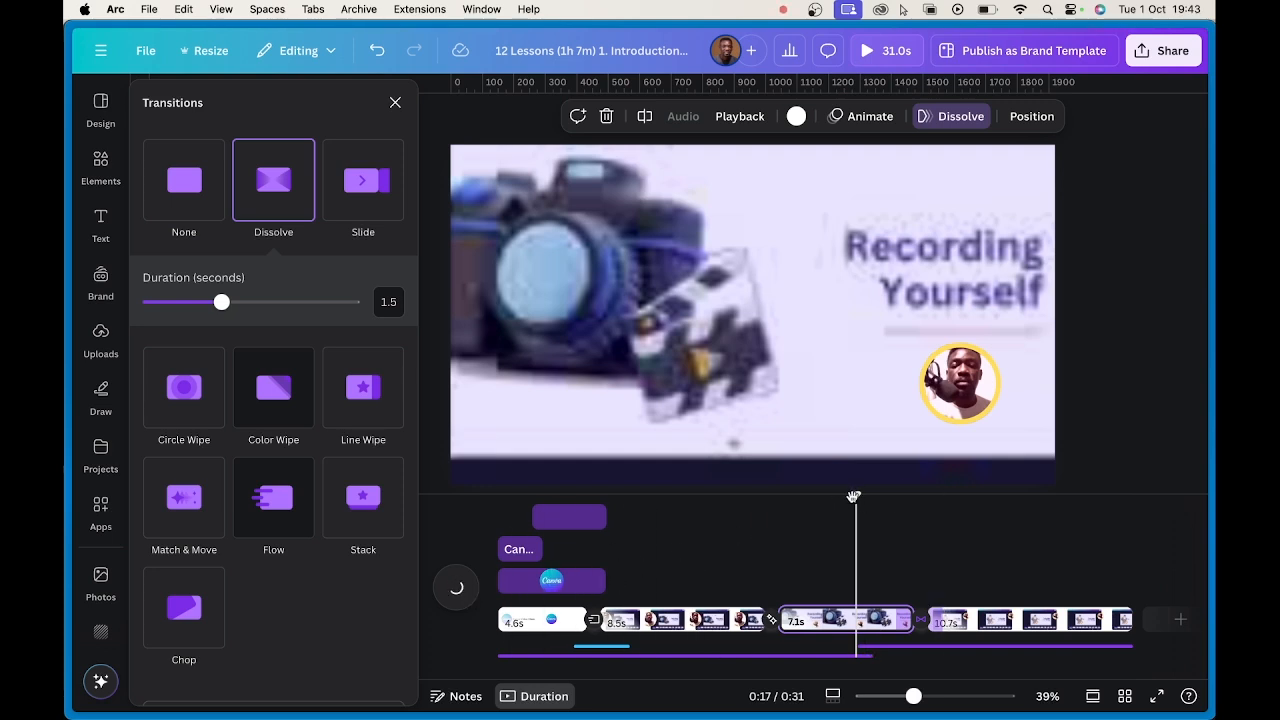
left_click_drag(858, 496, 959, 509)
left_click(100, 340)
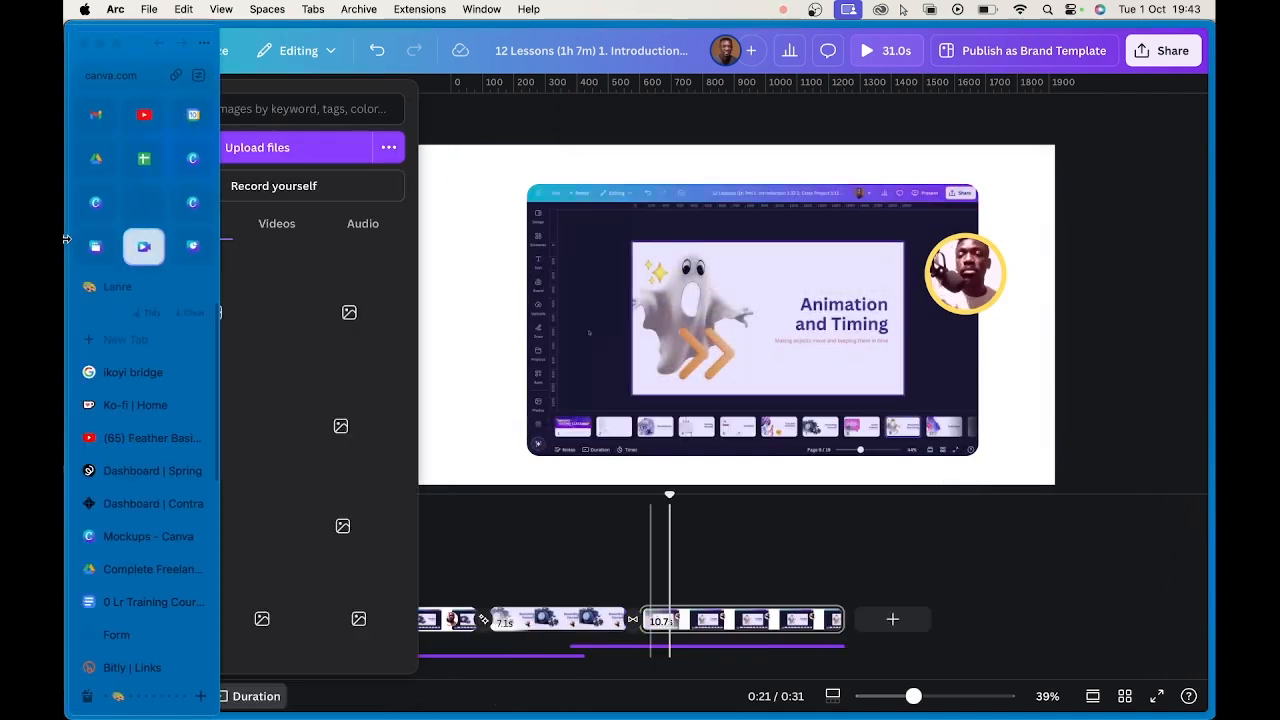
left_click(97, 245)
mouse_move(66, 256)
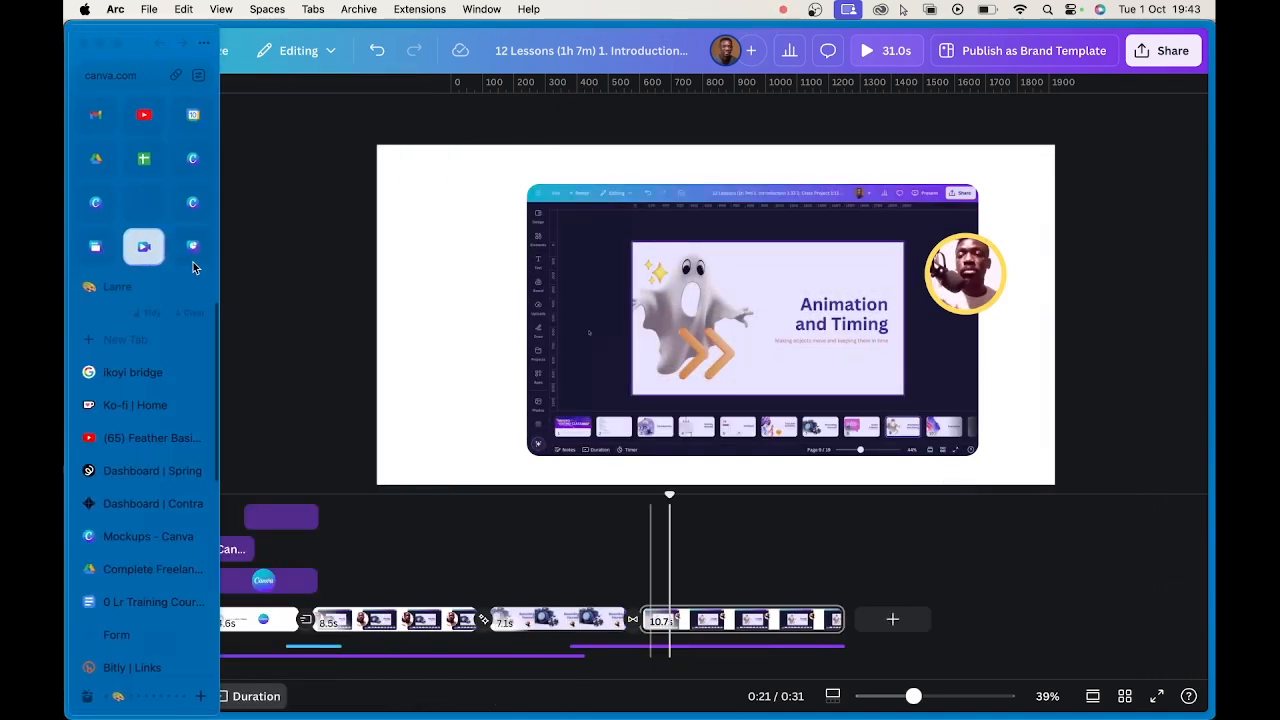
left_click(194, 250)
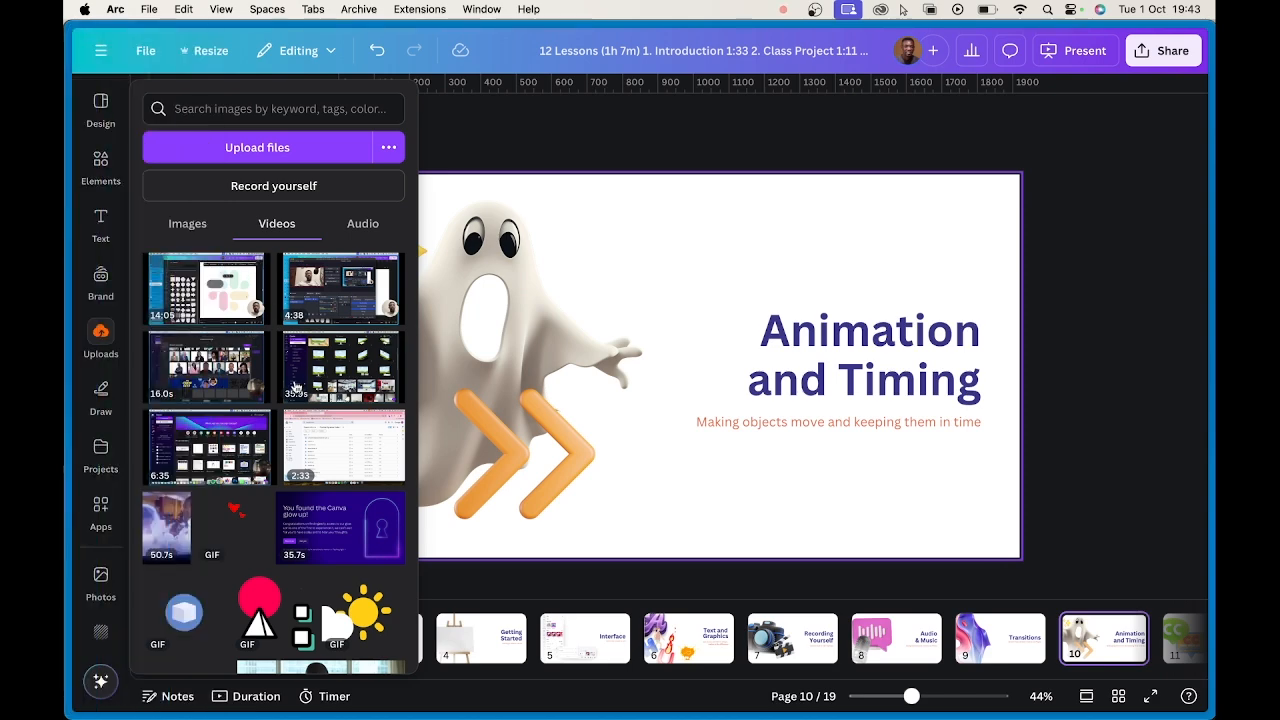
mouse_move(66, 250)
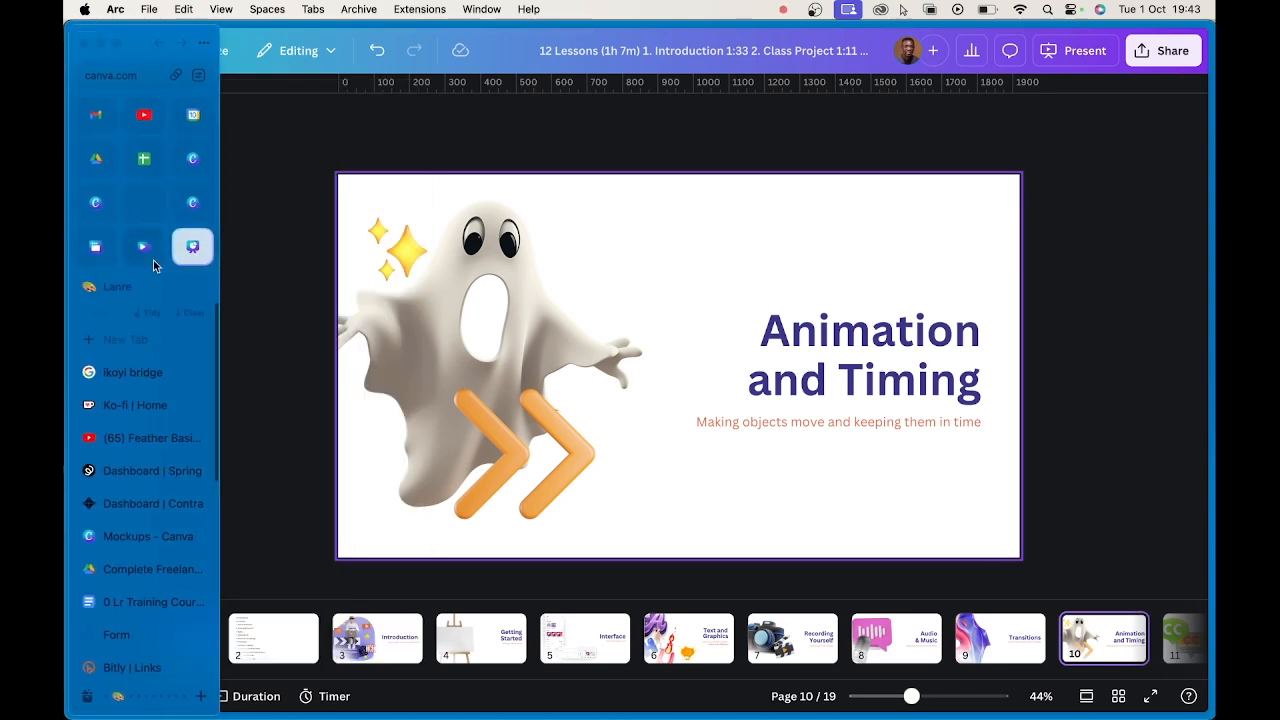
left_click(141, 248)
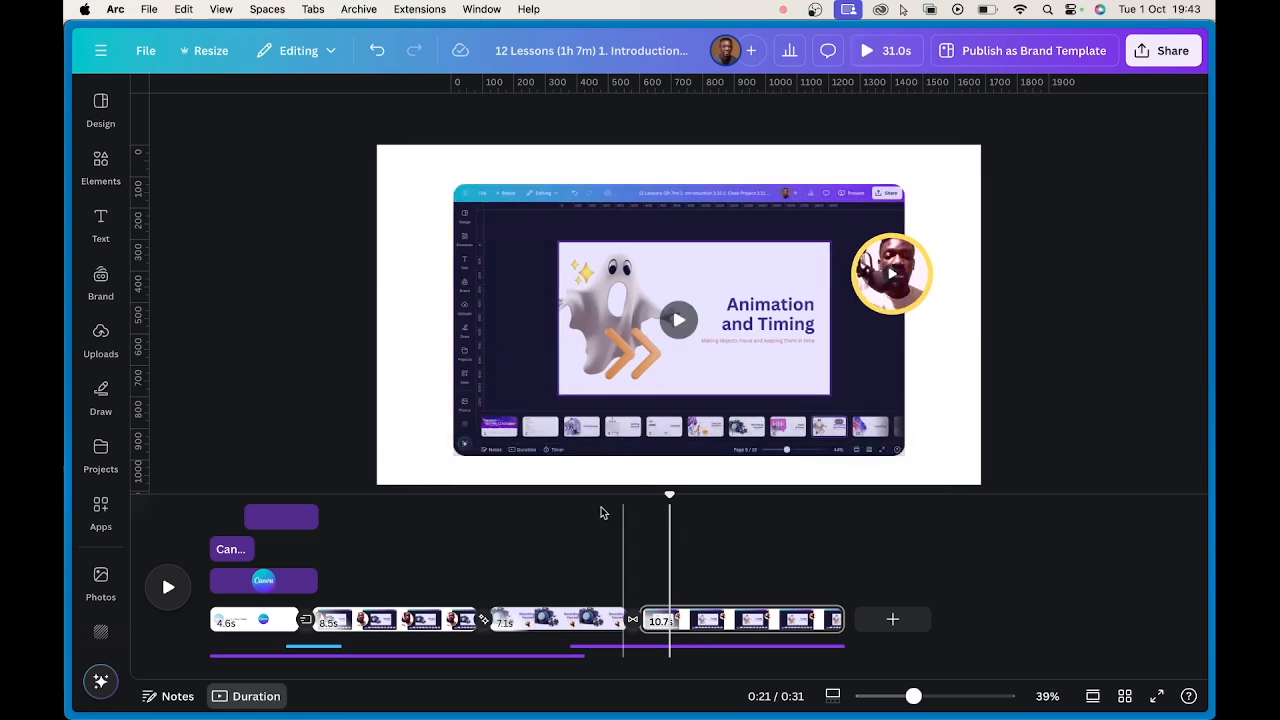
- Add a circle shape to the last page and move it to the page's lower-left area
left_click(397, 370)
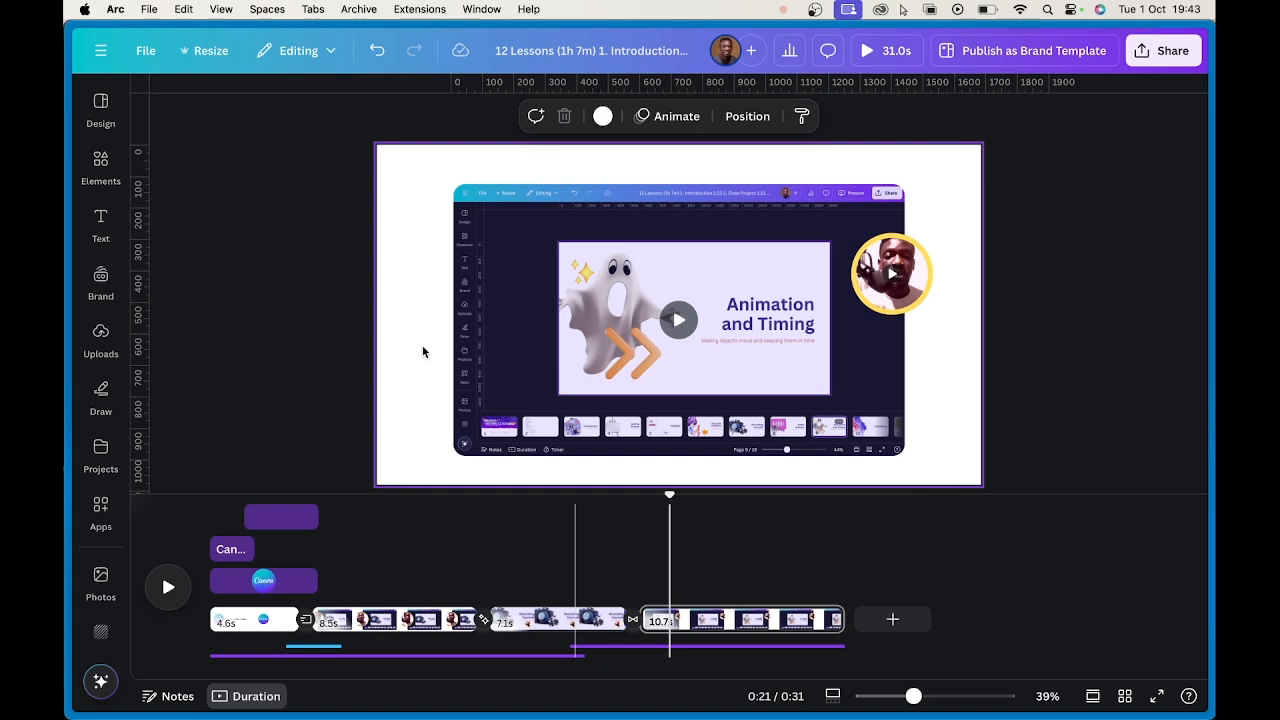
key("c")
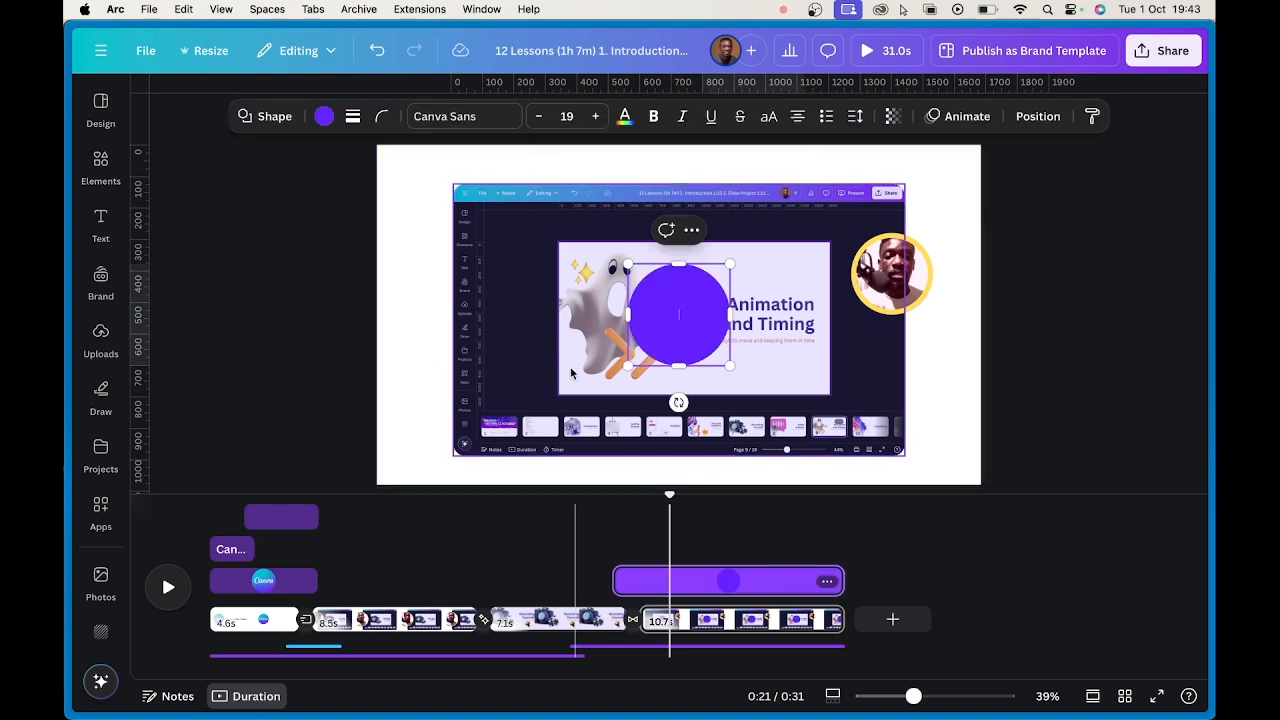
left_click(916, 358)
left_click(703, 302)
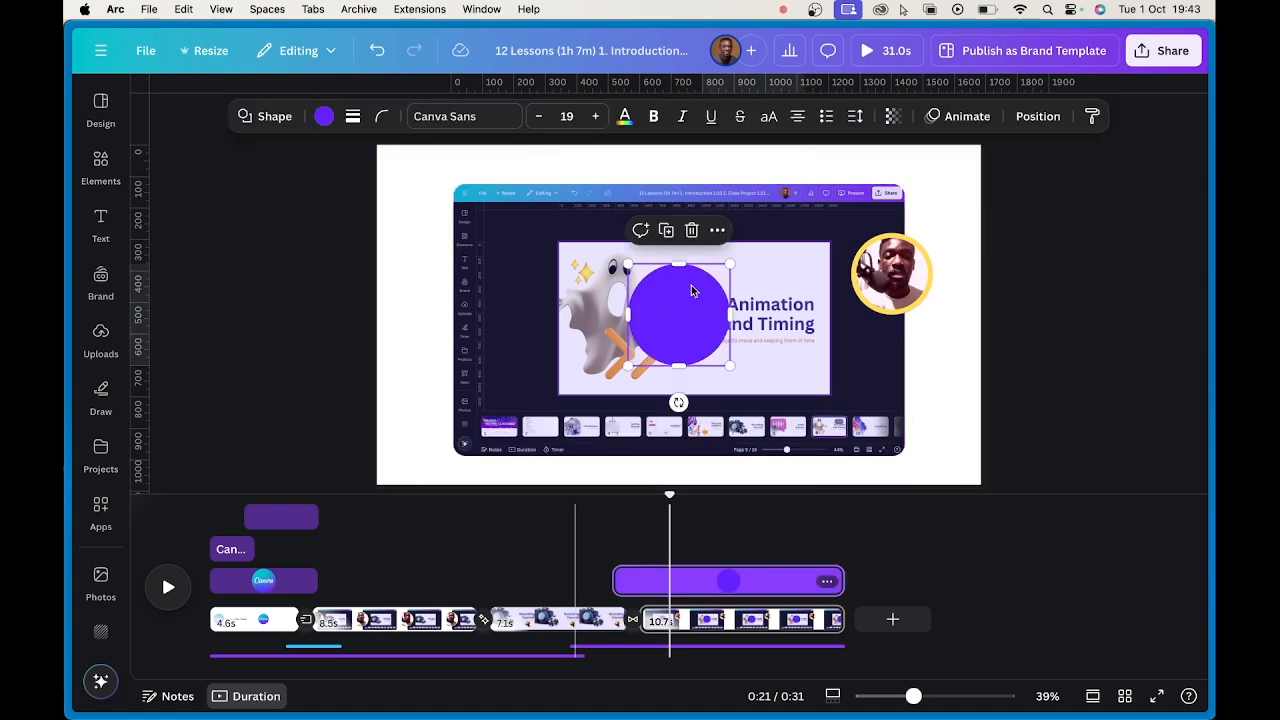
left_click_drag(703, 302, 446, 378)
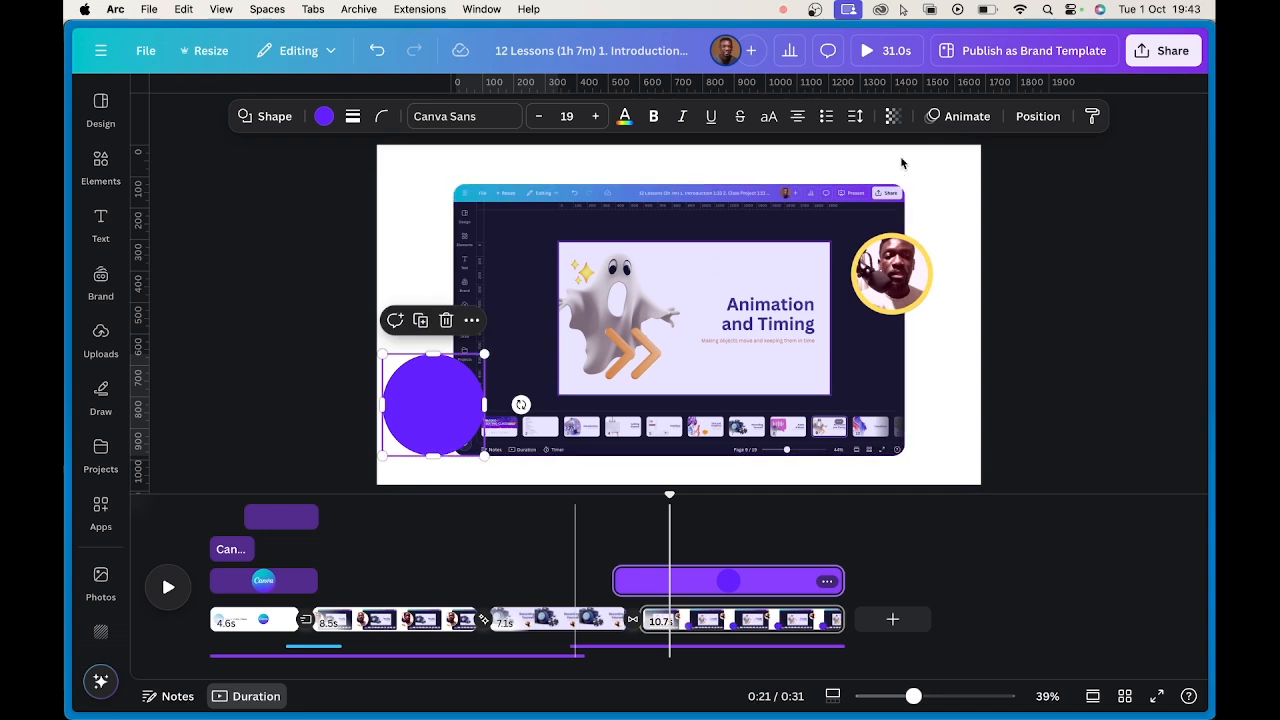
- Create a custom animation moving the circle along a bouncing path across the page, with the Steady movement style
left_click(956, 116)
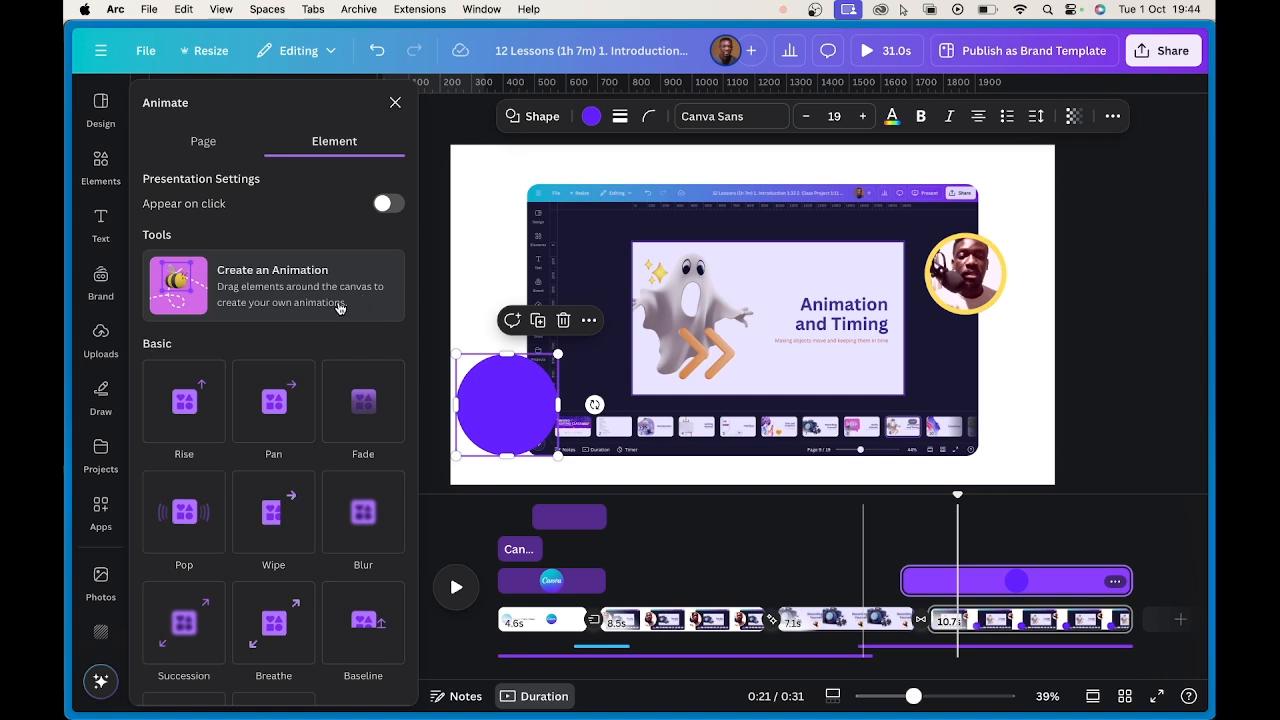
left_click(254, 299)
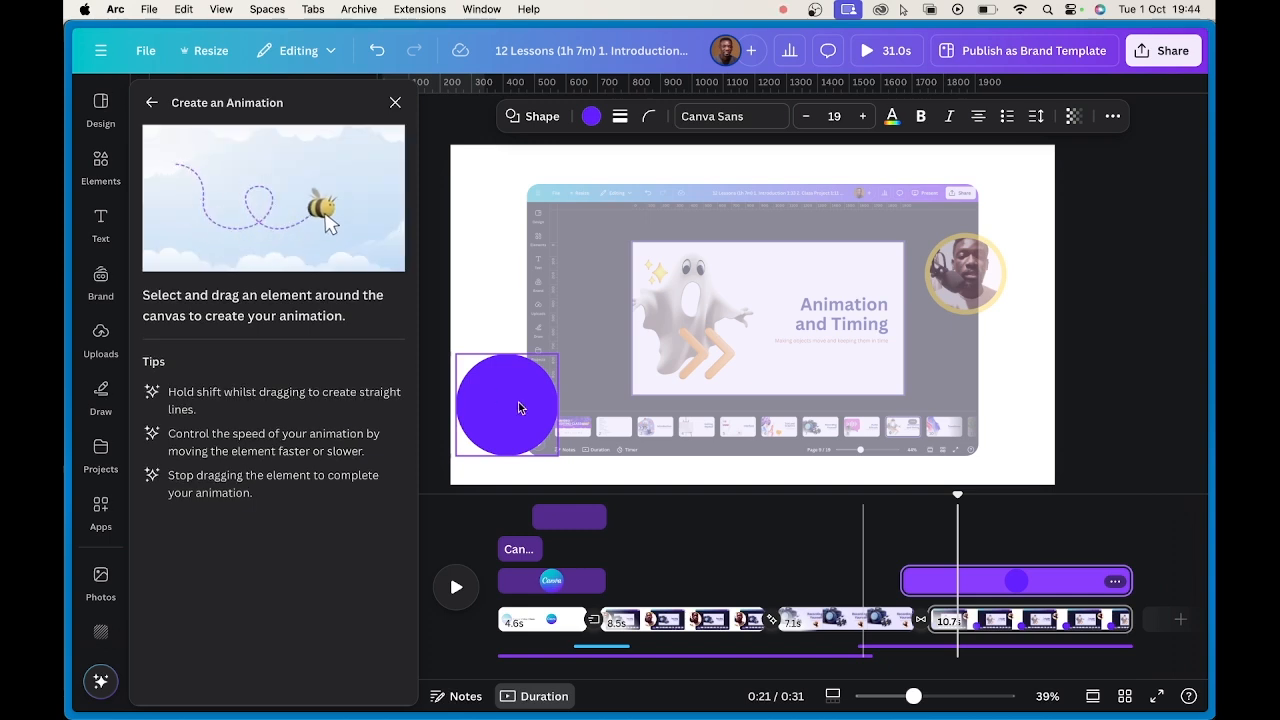
mouse_move(505, 413)
left_mouse_down()
mouse_move(550, 371)
mouse_move(585, 387)
mouse_move(610, 428)
mouse_move(625, 385)
mouse_move(667, 370)
mouse_move(735, 433)
mouse_move(775, 373)
mouse_move(841, 403)
mouse_move(849, 423)
mouse_move(896, 362)
mouse_move(967, 405)
mouse_move(974, 433)
mouse_move(999, 372)
mouse_move(1033, 357)
mouse_move(1087, 360)
mouse_move(1116, 425)
left_mouse_up()
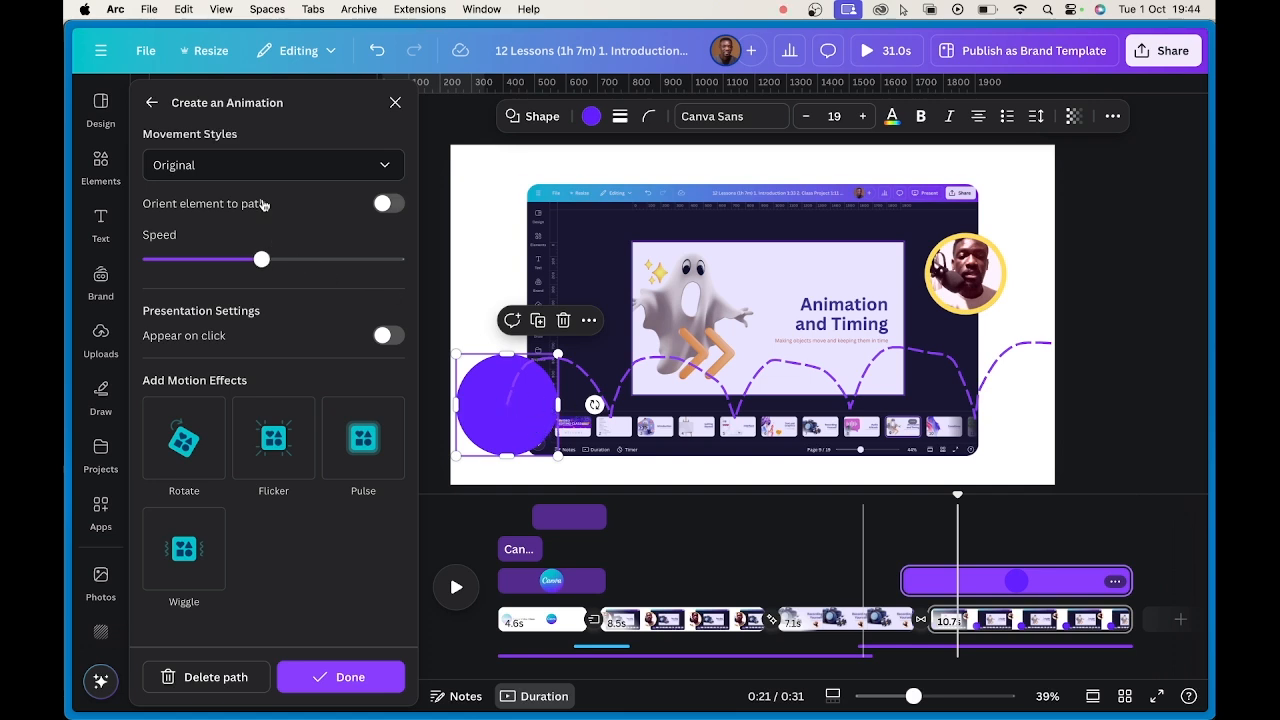
left_click(260, 165)
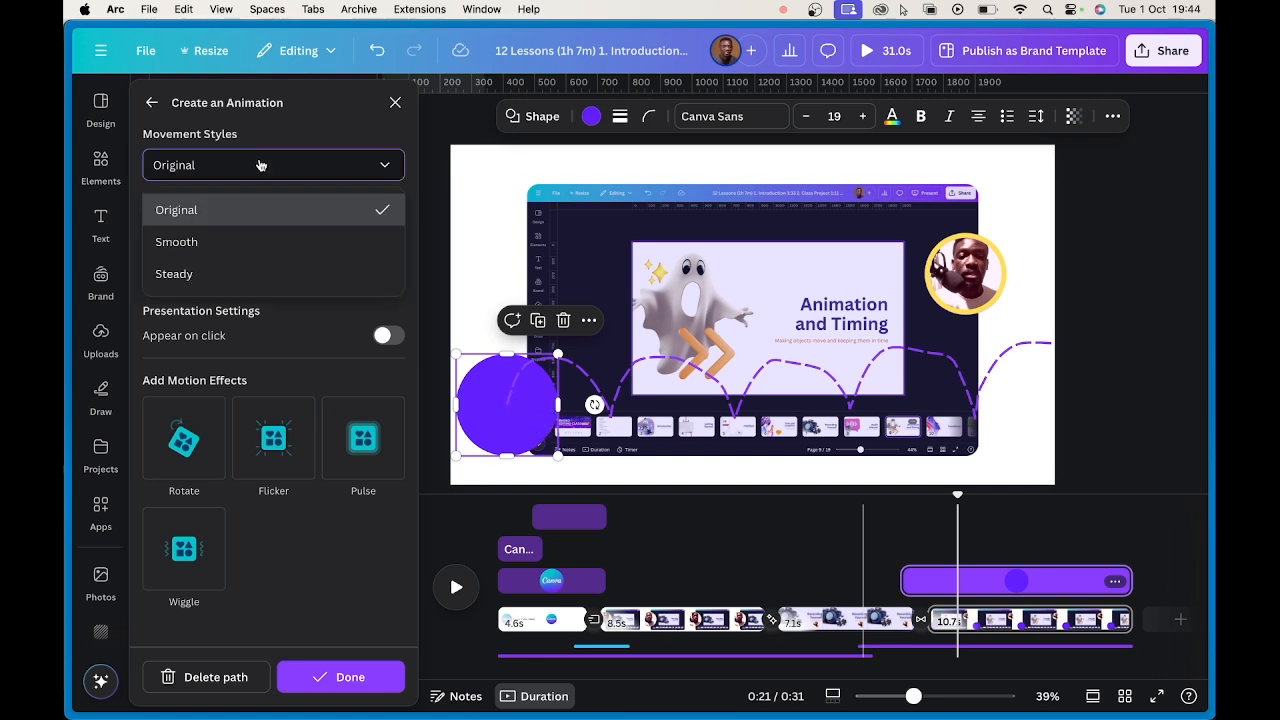
left_click(225, 279)
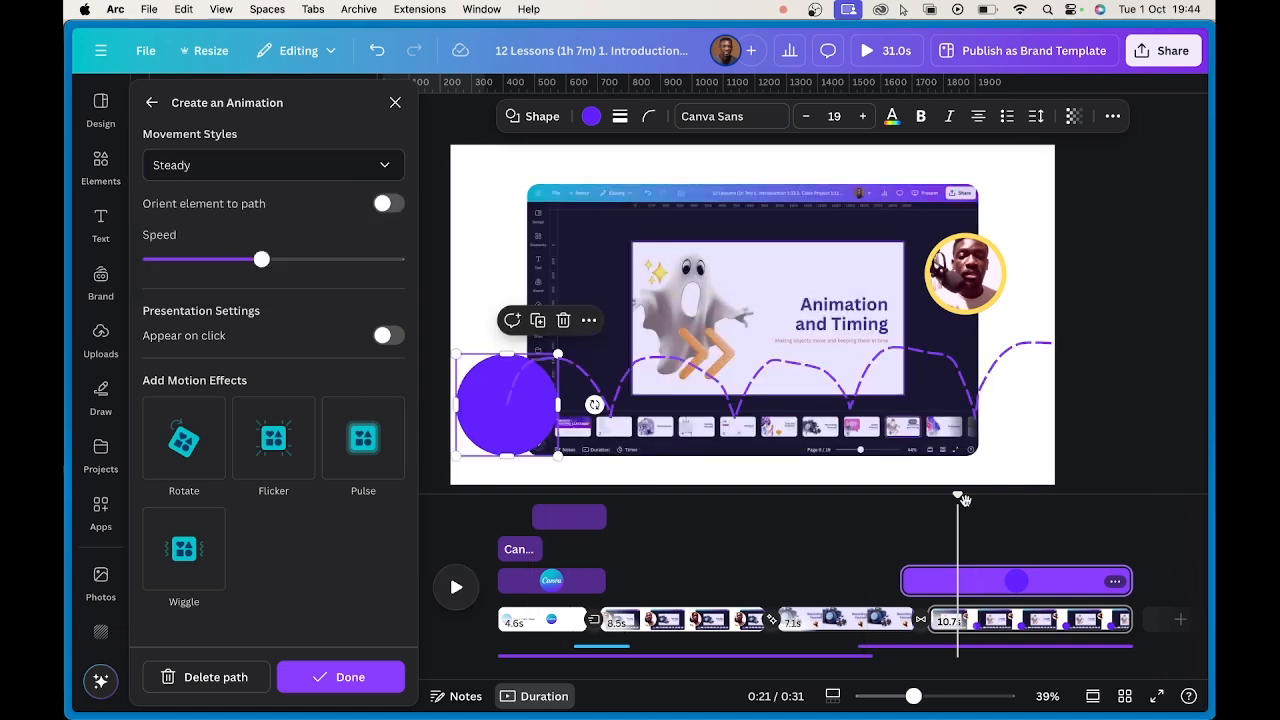
- Preview the video, skipping ahead to check the later pages' transition and circle animation, and close the preview
left_click_drag(957, 495, 882, 503)
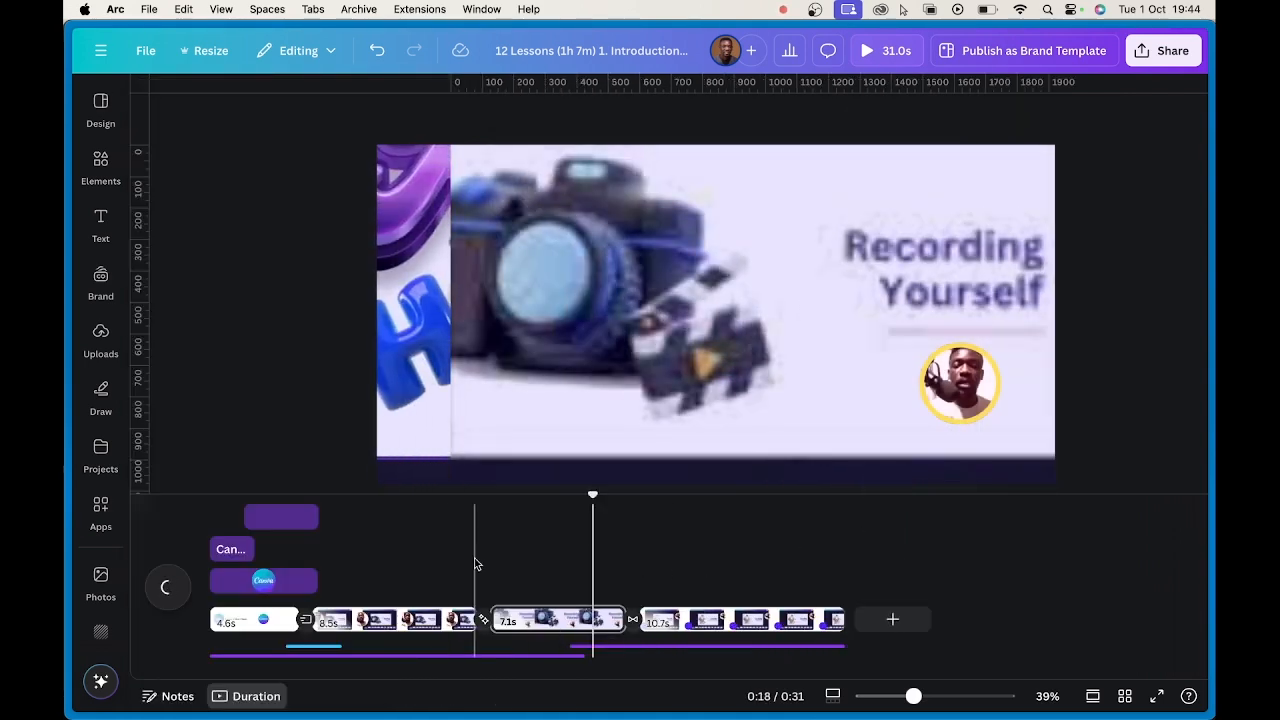
left_click(870, 50)
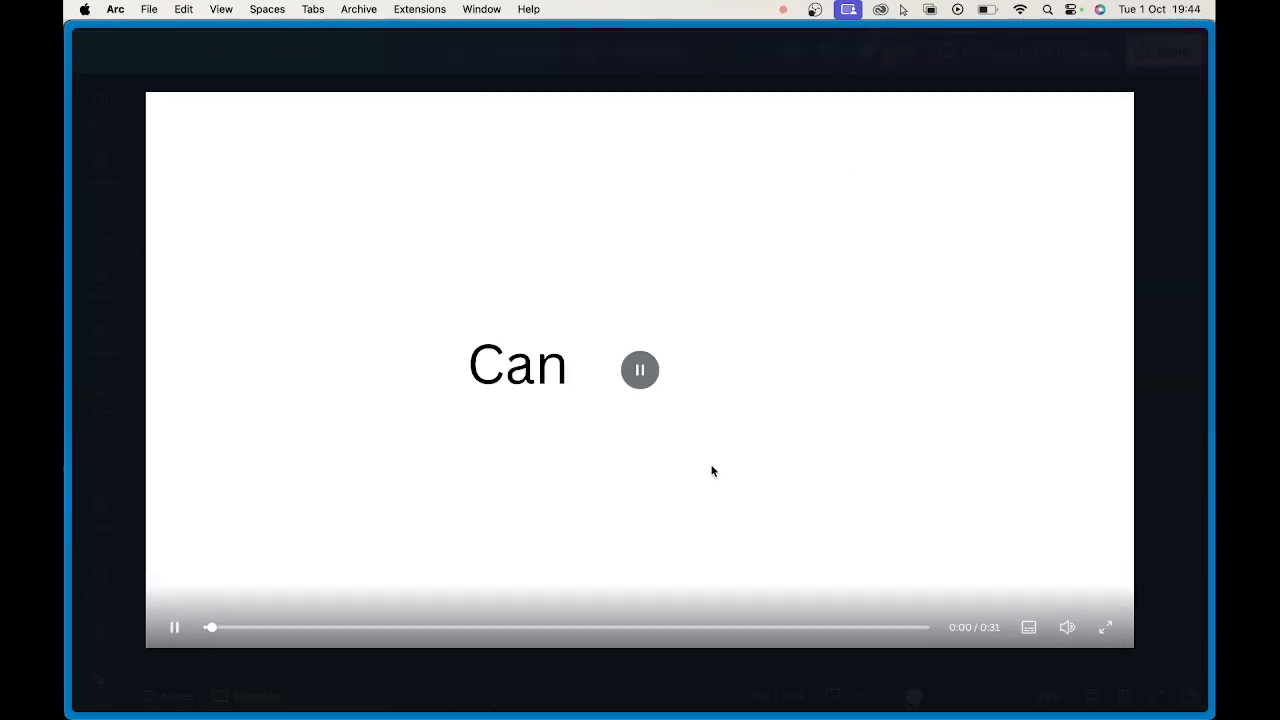
left_click(493, 628)
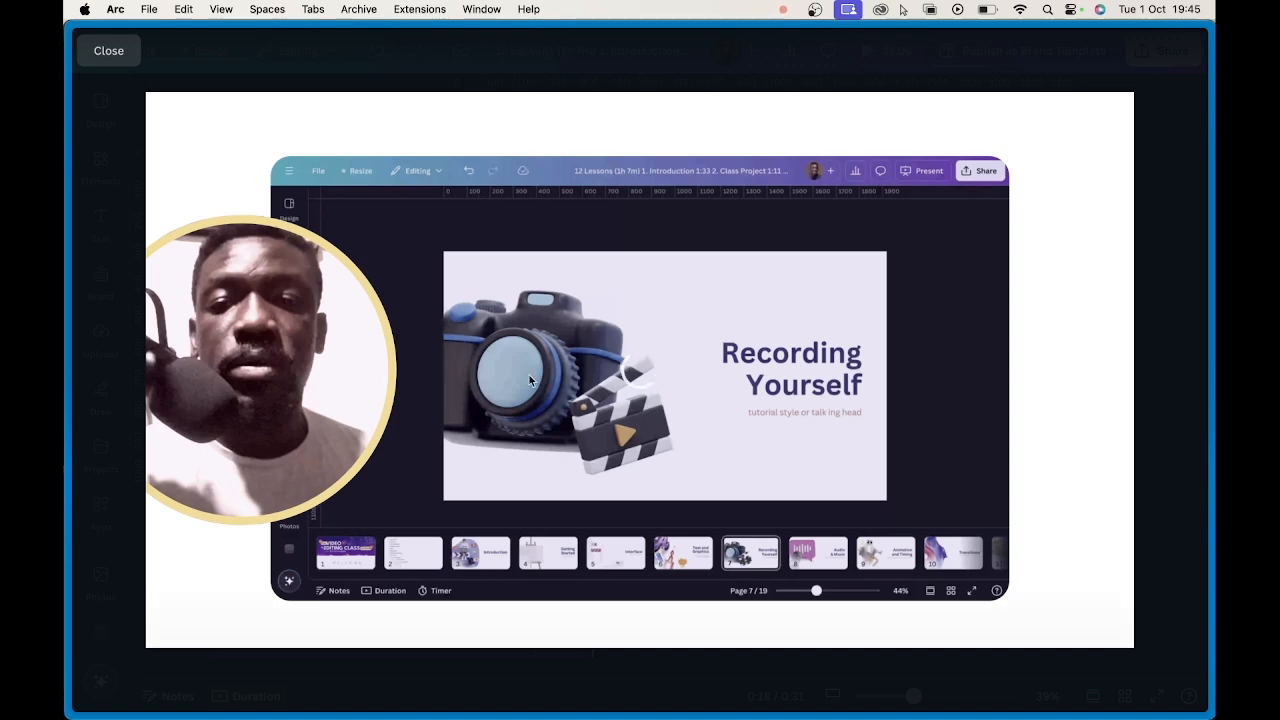
mouse_move(589, 437)
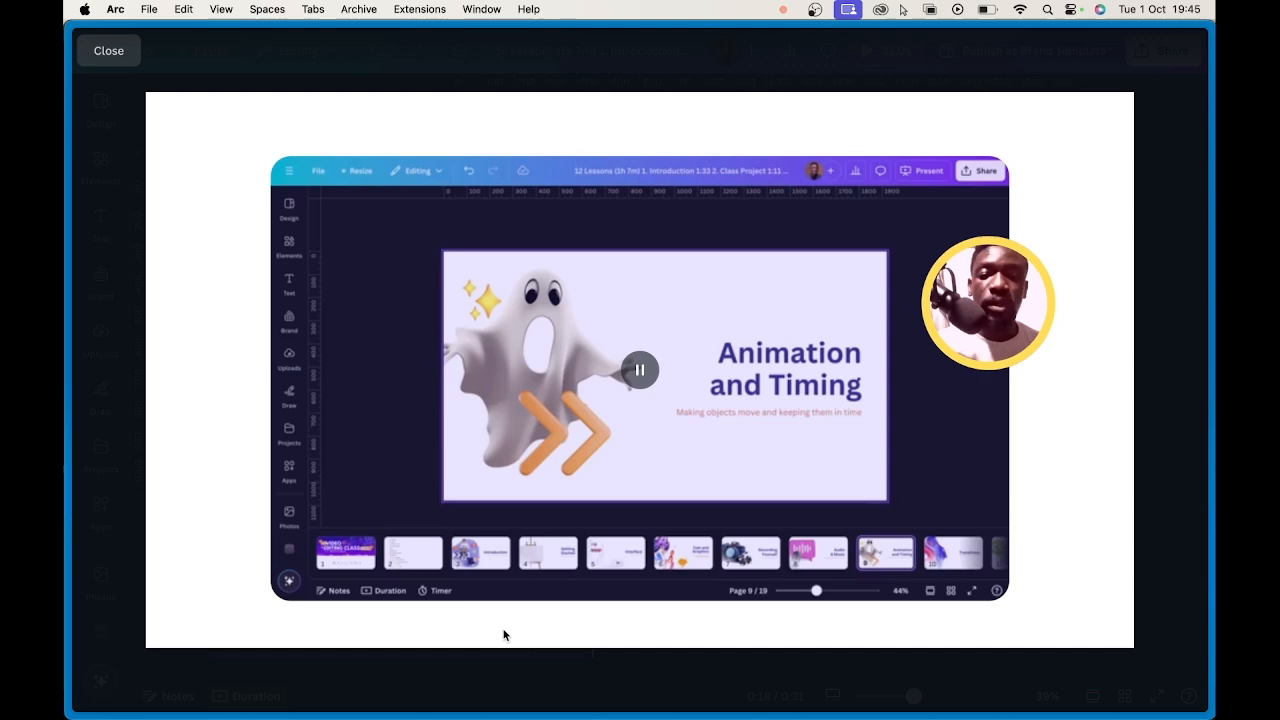
left_click(108, 62)
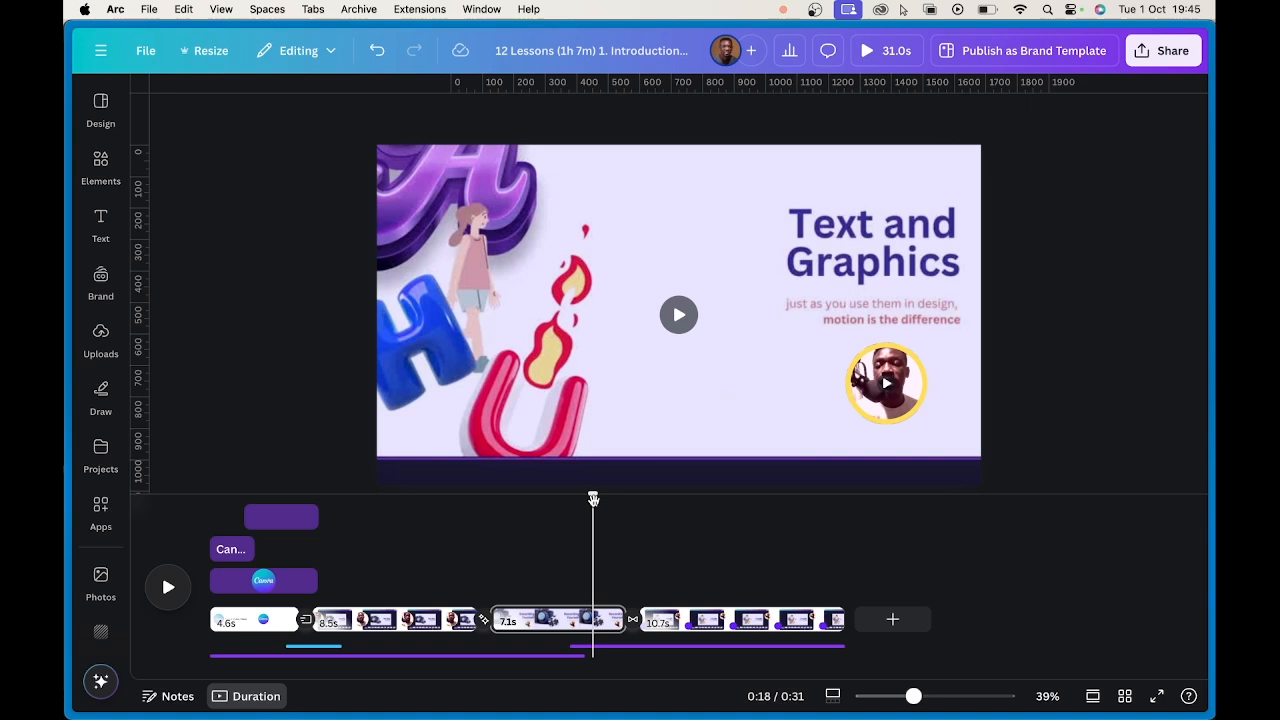
- Delete the animated purple circle from the last page
left_click(718, 622)
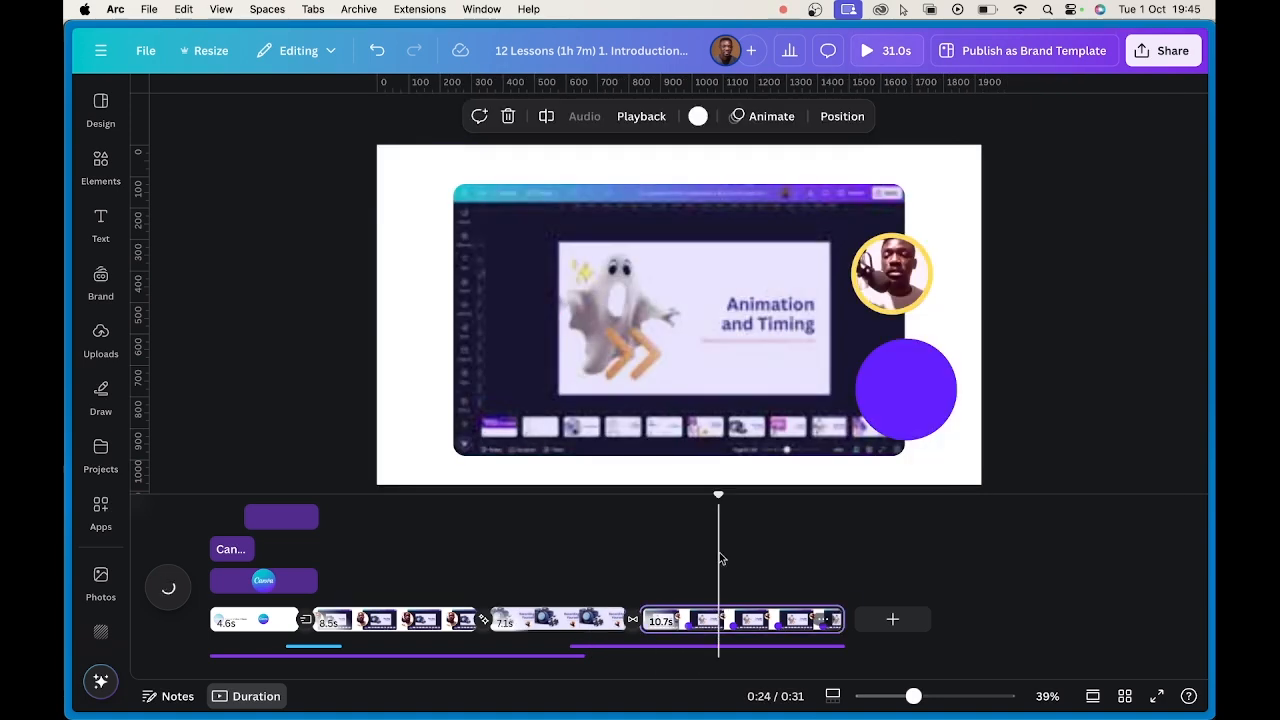
left_click_drag(925, 360, 452, 373)
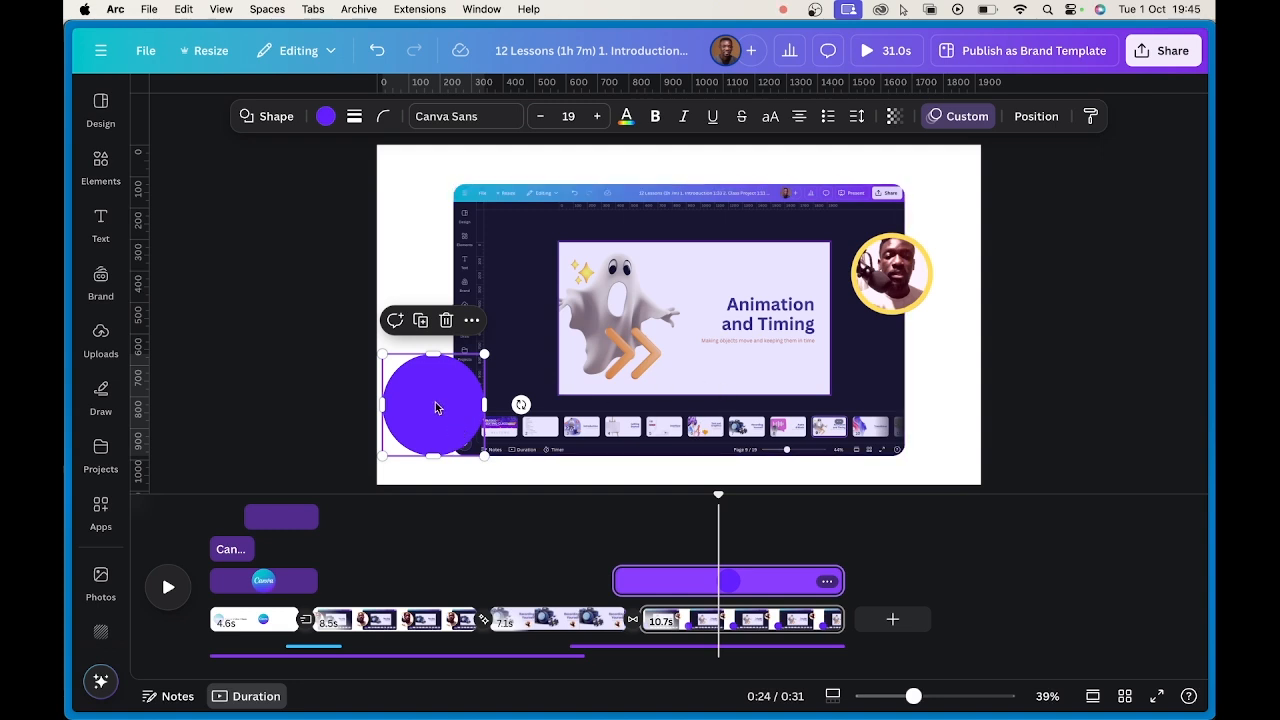
key("Delete")
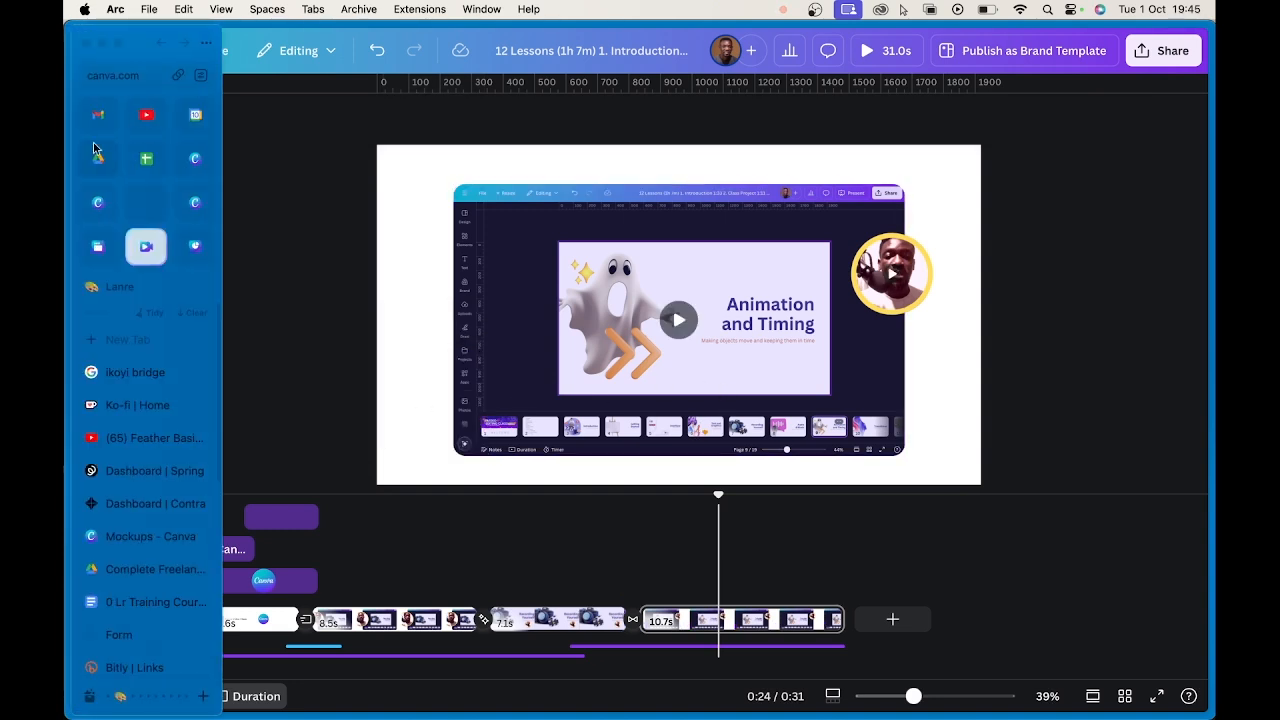
- Search the elements for "laugh emoji" graphics and add the tilted laughing emoji with tears to the last page
left_click(100, 165)
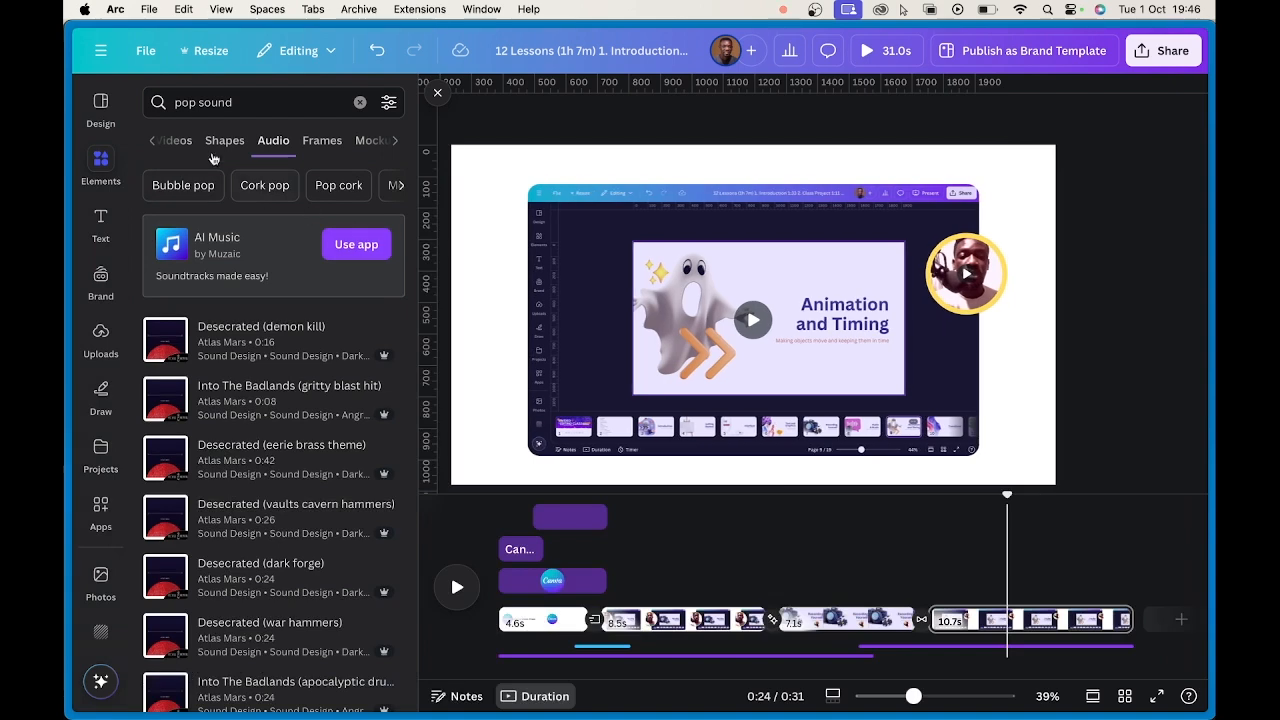
left_click(239, 106)
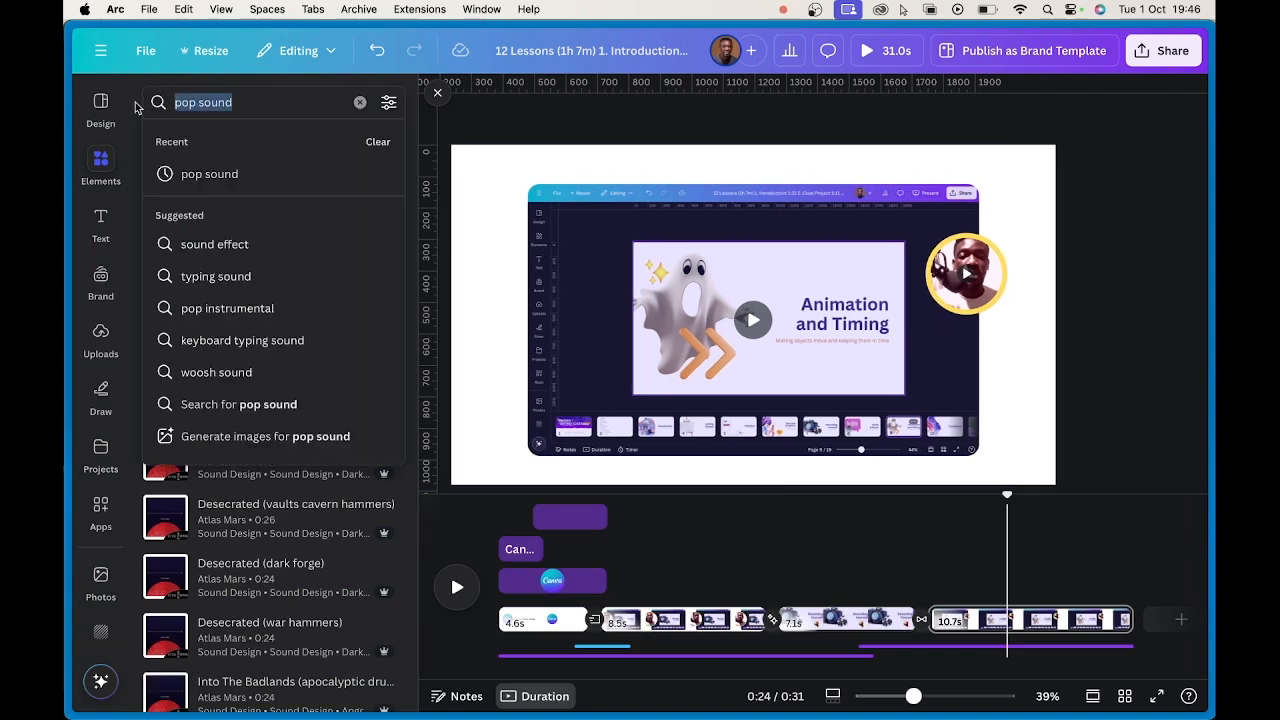
key("BackSpace")
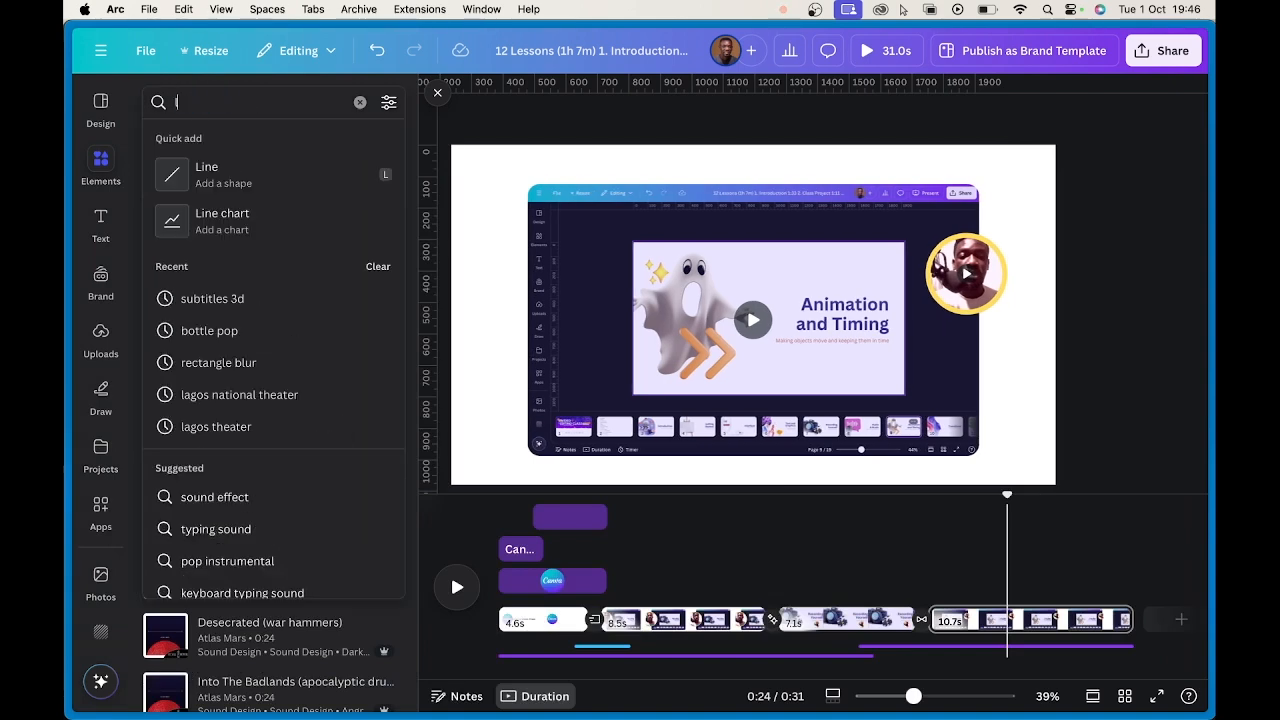
type("laugh em")
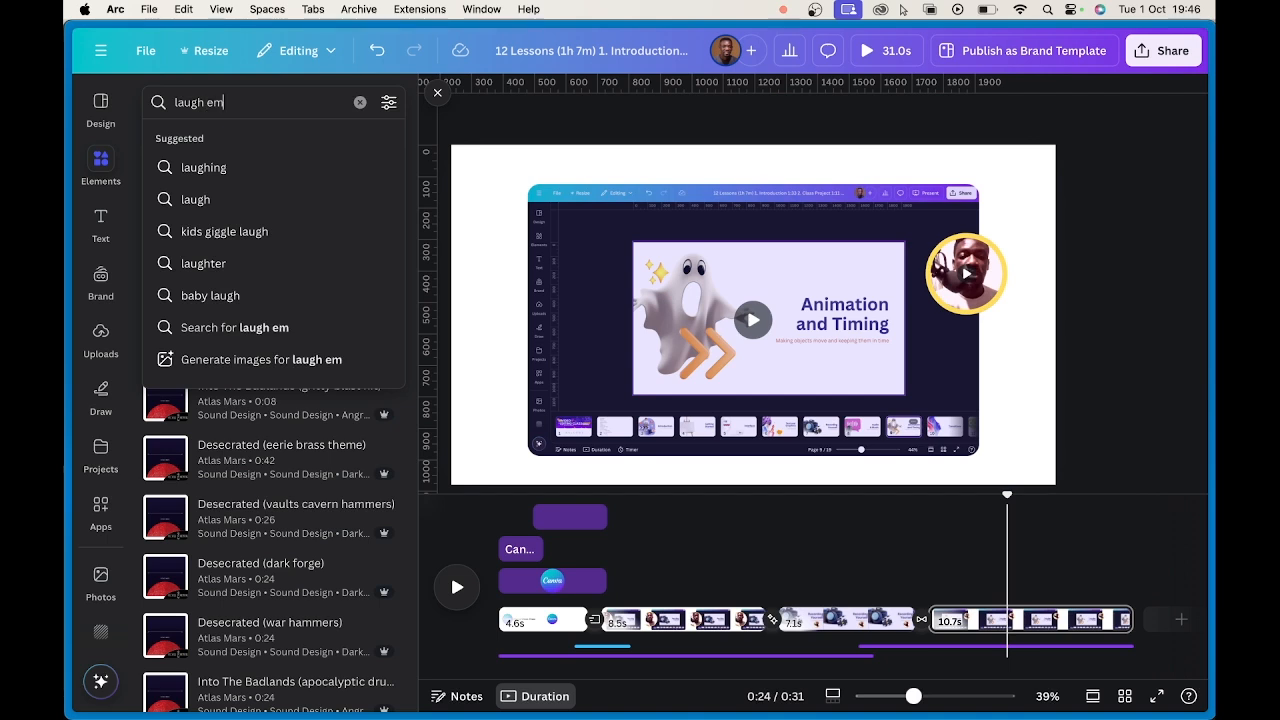
type("oji")
key("Return")
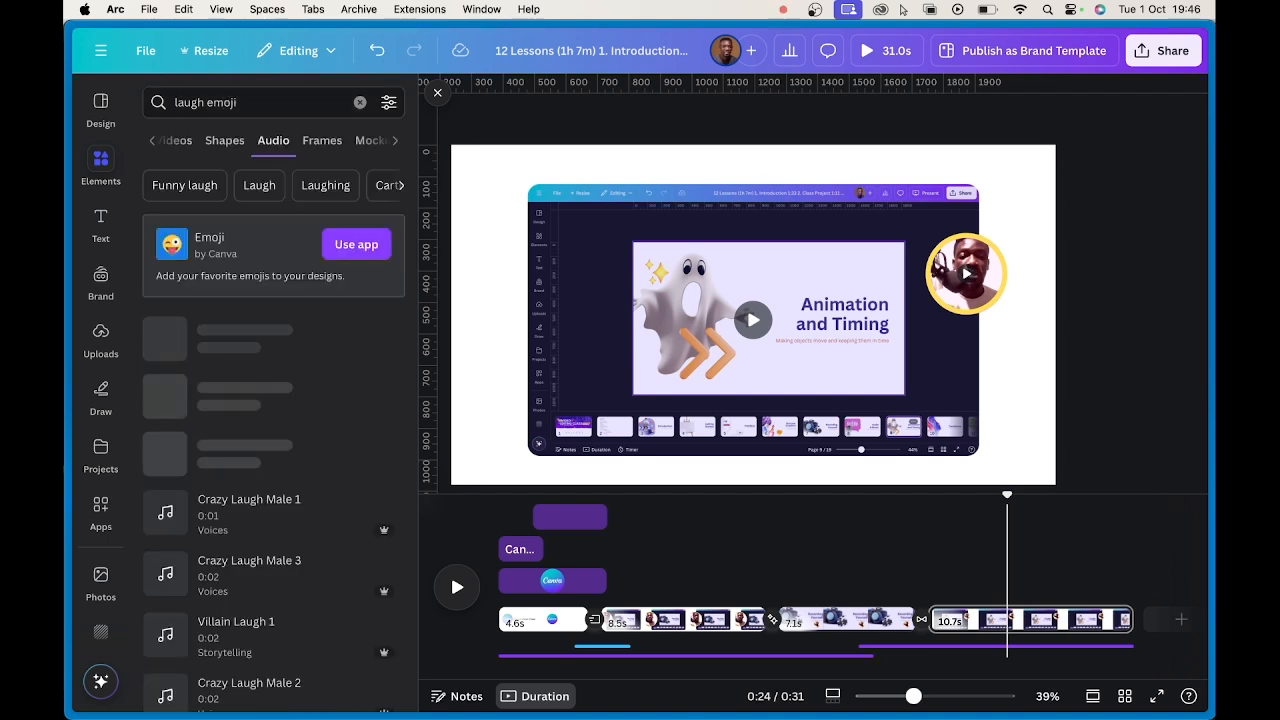
left_click(158, 143)
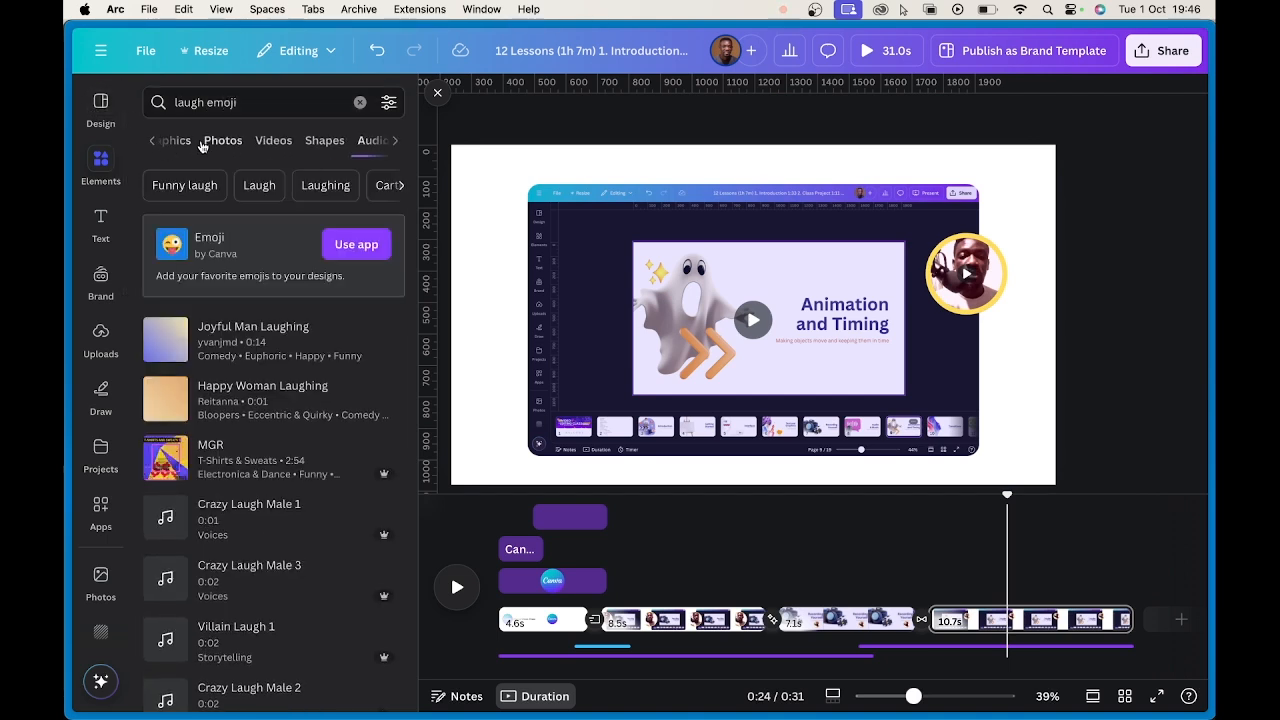
left_click(183, 145)
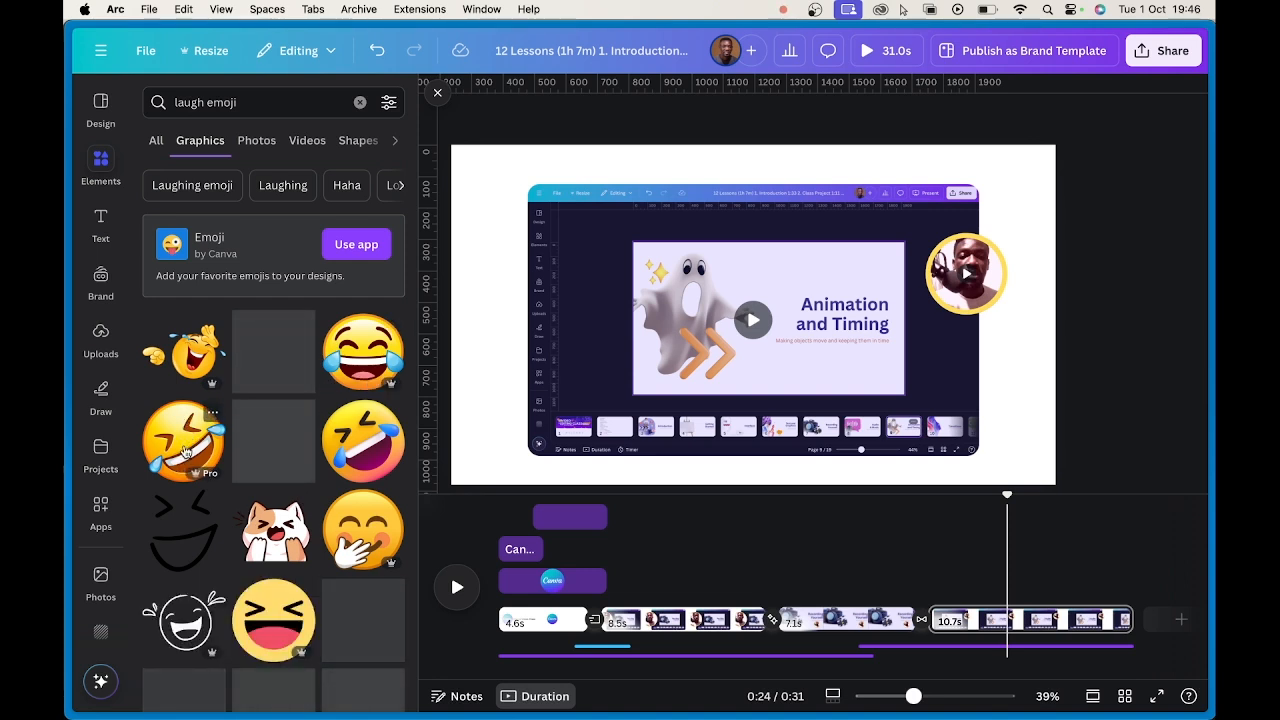
left_click(182, 449)
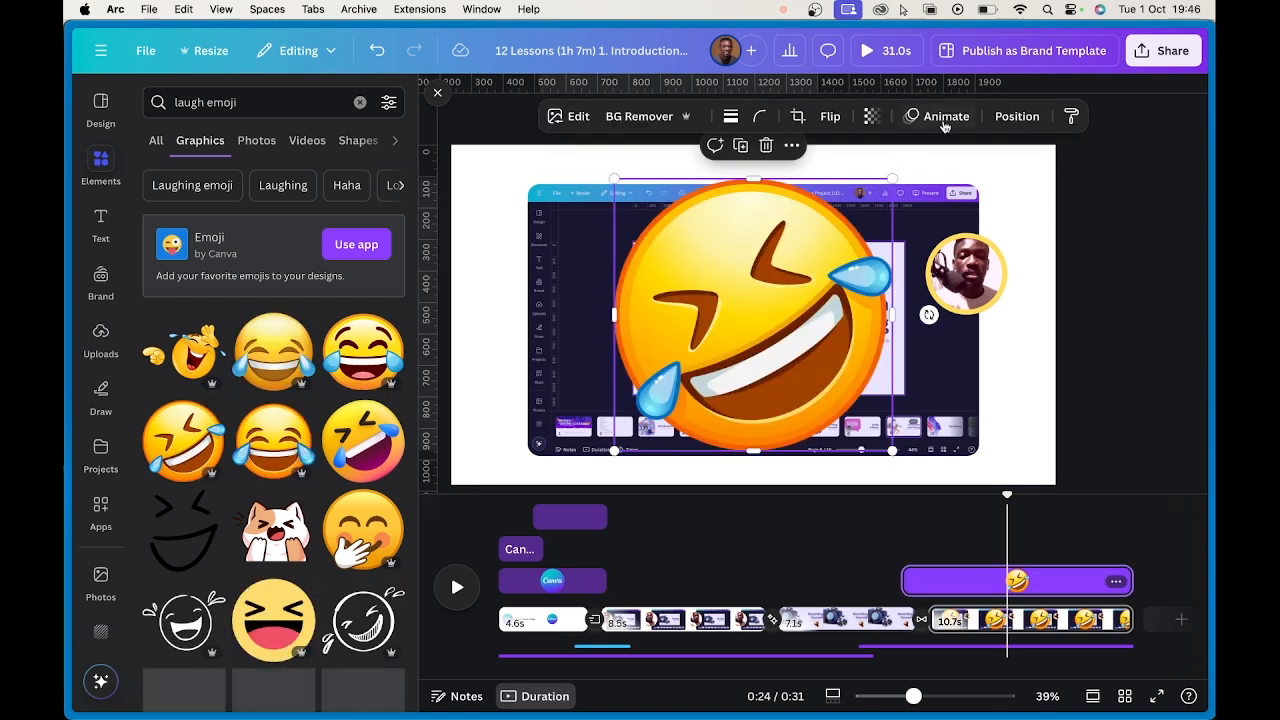
- Shrink the laughing emoji and place it at the page's lower-left edge, partly off the page
left_click_drag(891, 180, 700, 367)
left_click_drag(650, 415, 443, 416)
right_click(443, 418)
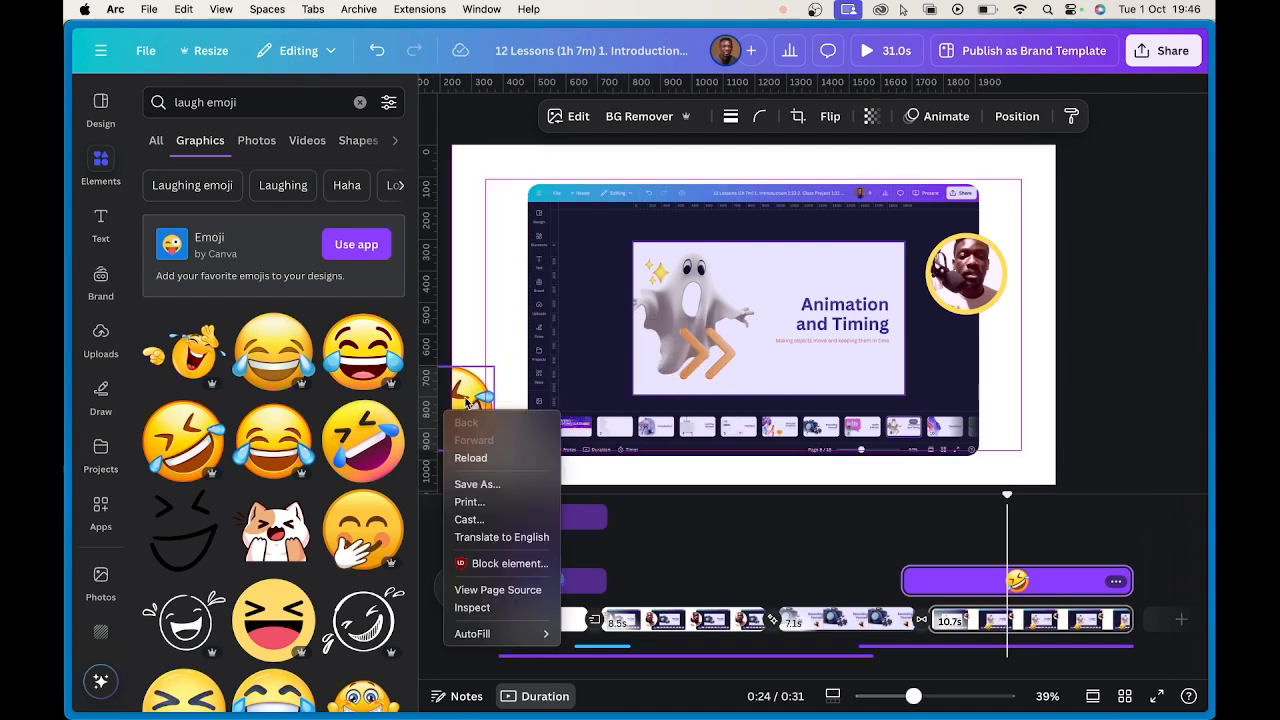
left_click(466, 403)
left_click(454, 414)
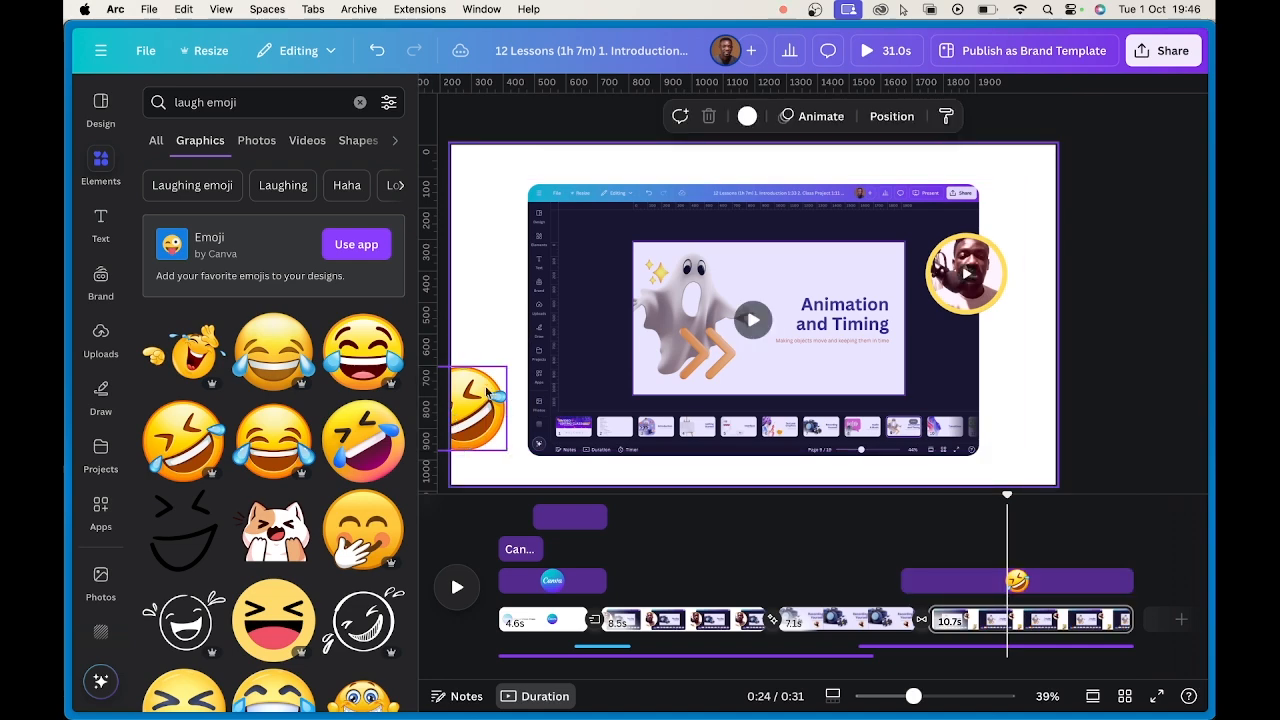
left_click(502, 374)
left_click_drag(506, 368, 530, 348)
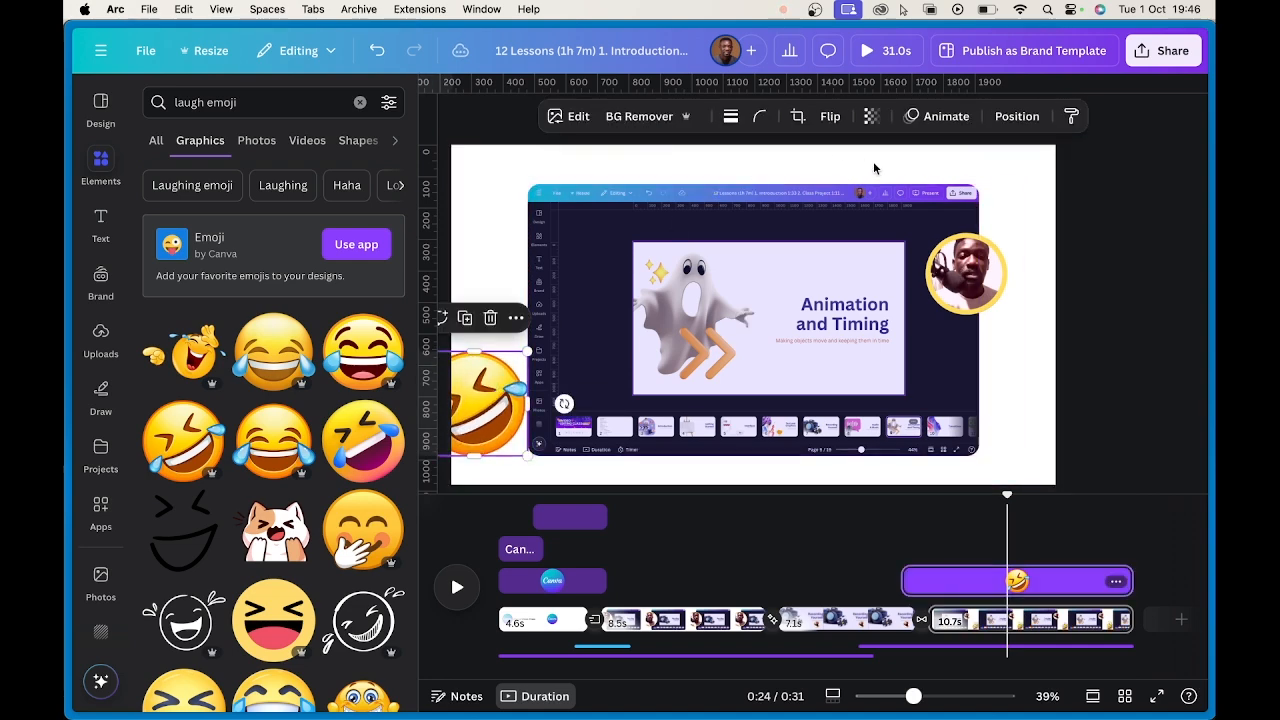
- Create a custom animation moving the laughing emoji along a bouncing path across the page to the upper-right edge
left_click(955, 117)
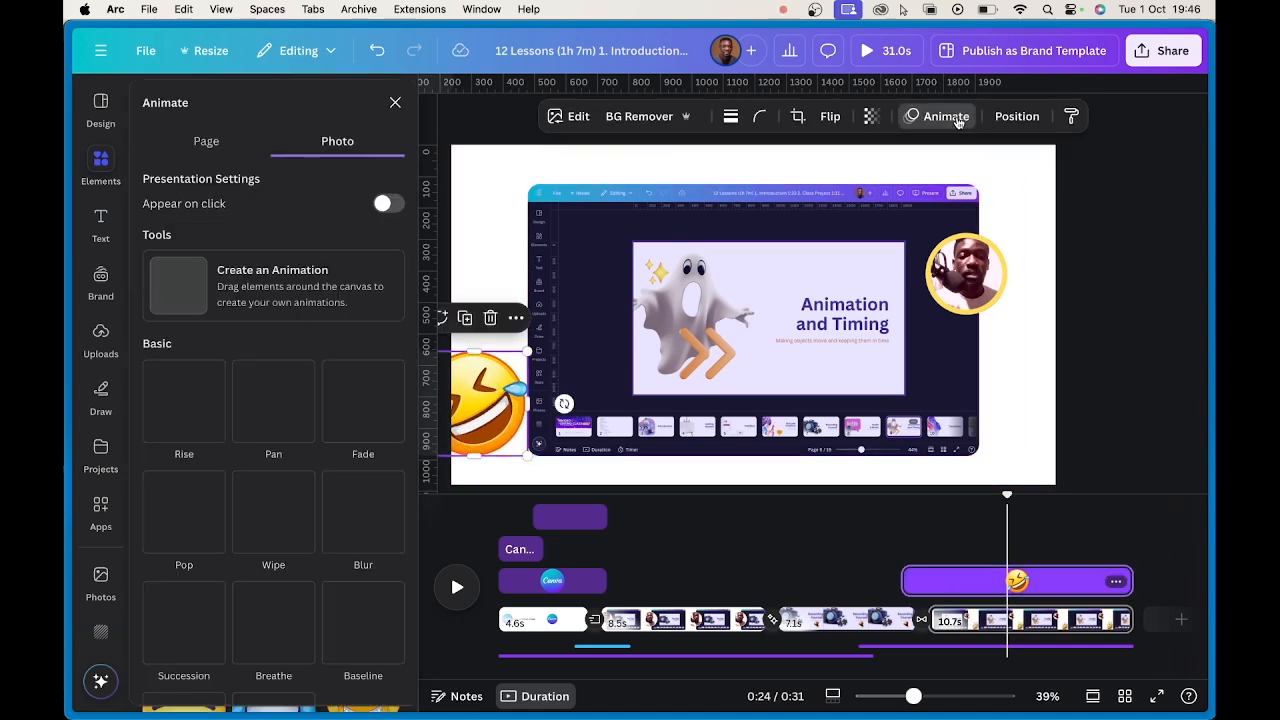
left_click(269, 289)
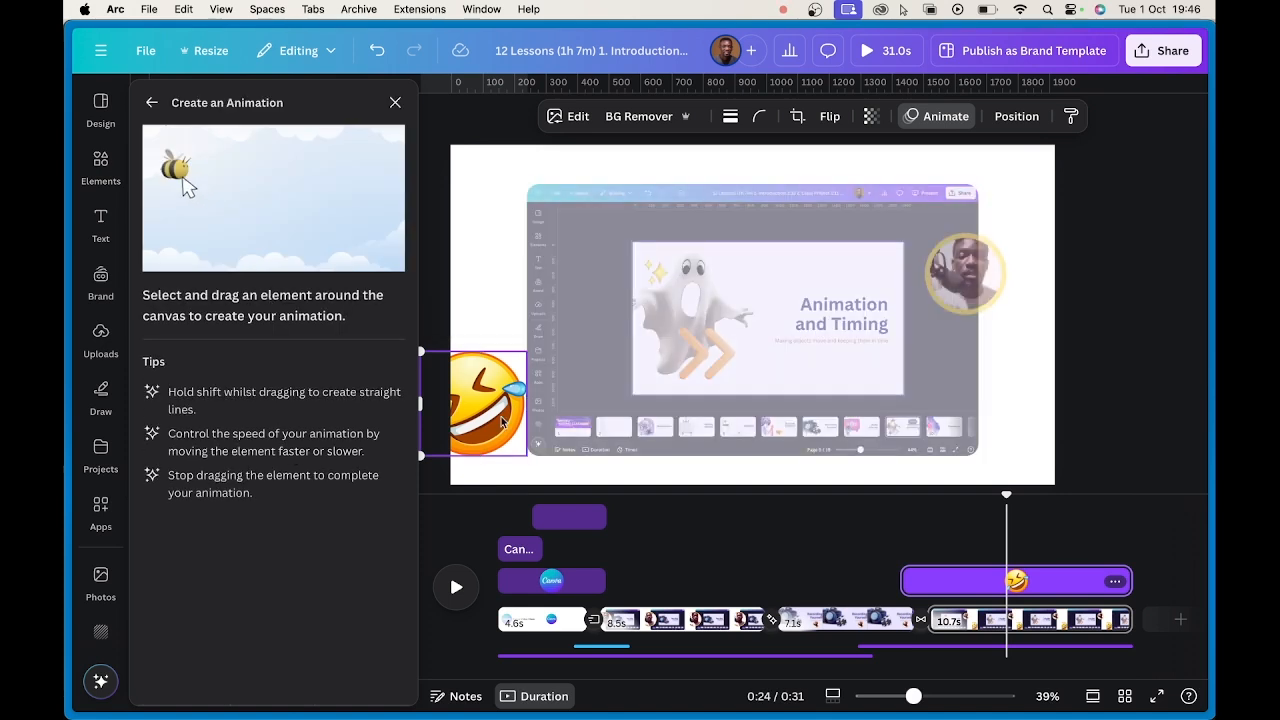
mouse_move(470, 418)
left_mouse_down()
mouse_move(481, 381)
mouse_move(513, 354)
mouse_move(607, 395)
mouse_move(619, 427)
mouse_move(637, 375)
mouse_move(742, 346)
mouse_move(769, 415)
mouse_move(782, 377)
mouse_move(862, 326)
mouse_move(923, 391)
mouse_move(929, 420)
mouse_move(946, 218)
mouse_move(1027, 228)
left_mouse_up()
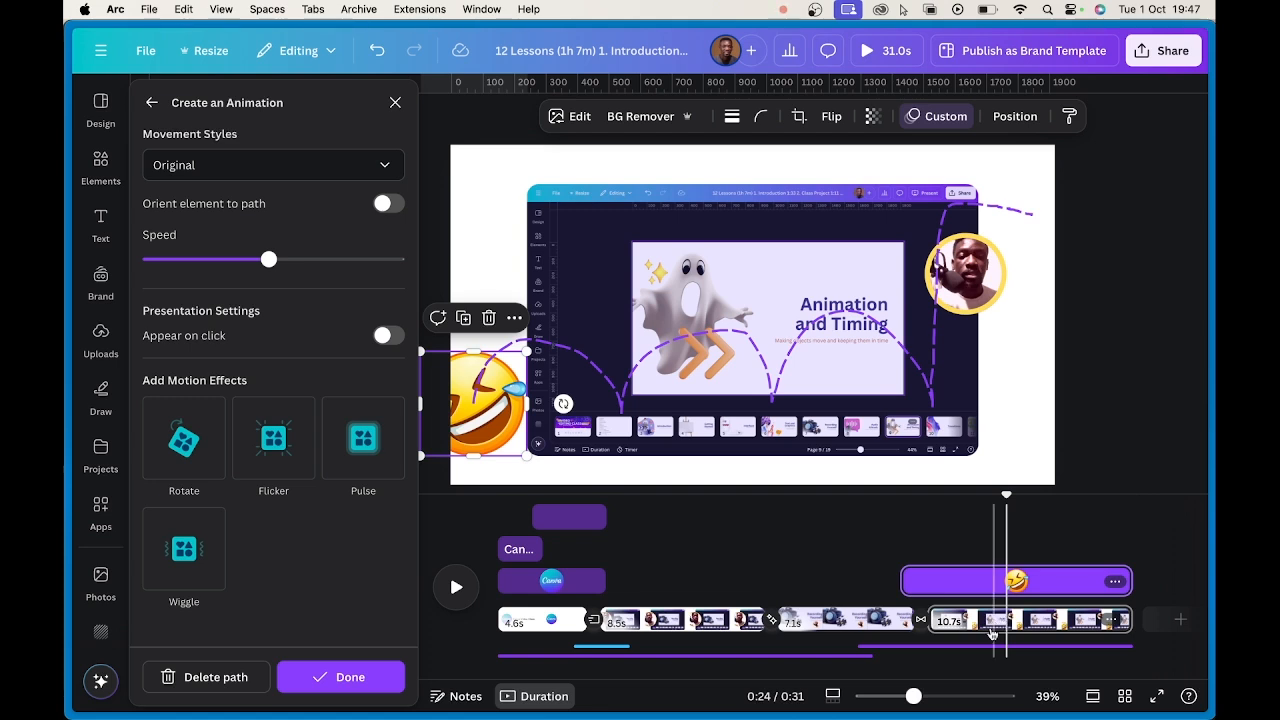
- Split the second page at about 0:09 and the last page at about 0:25 into separate pages
left_click(1012, 498)
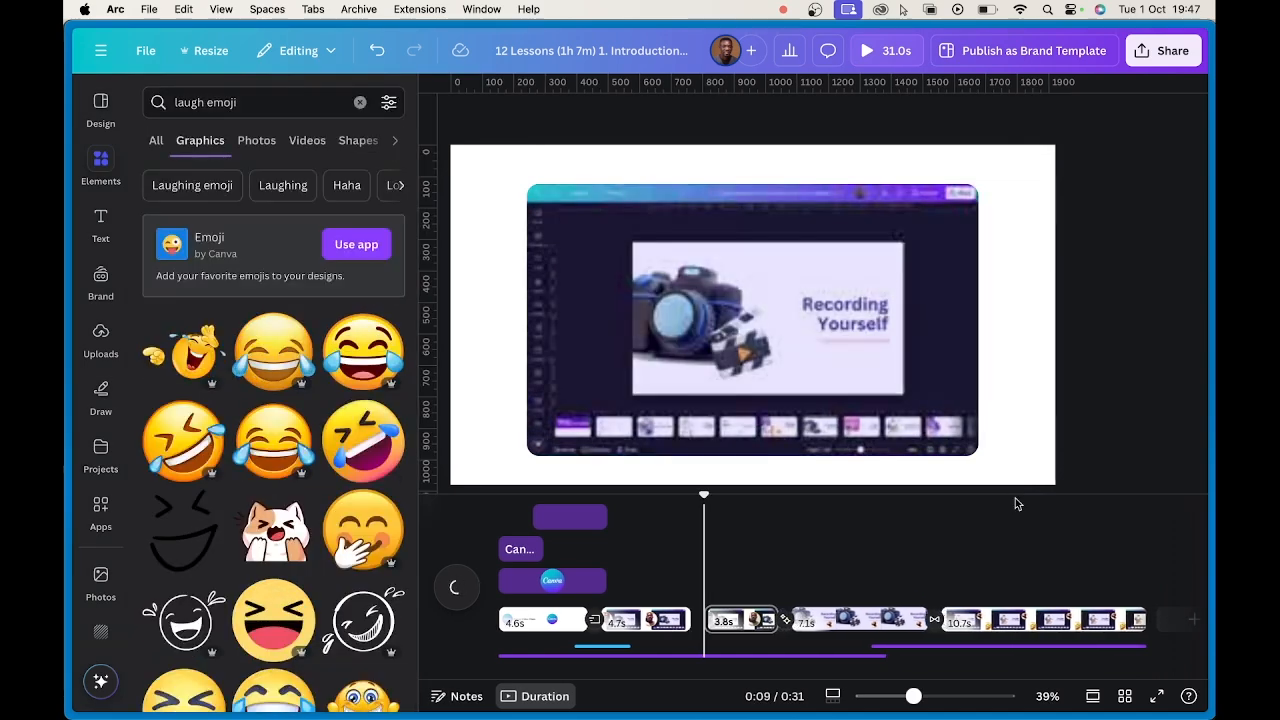
left_click(1046, 621)
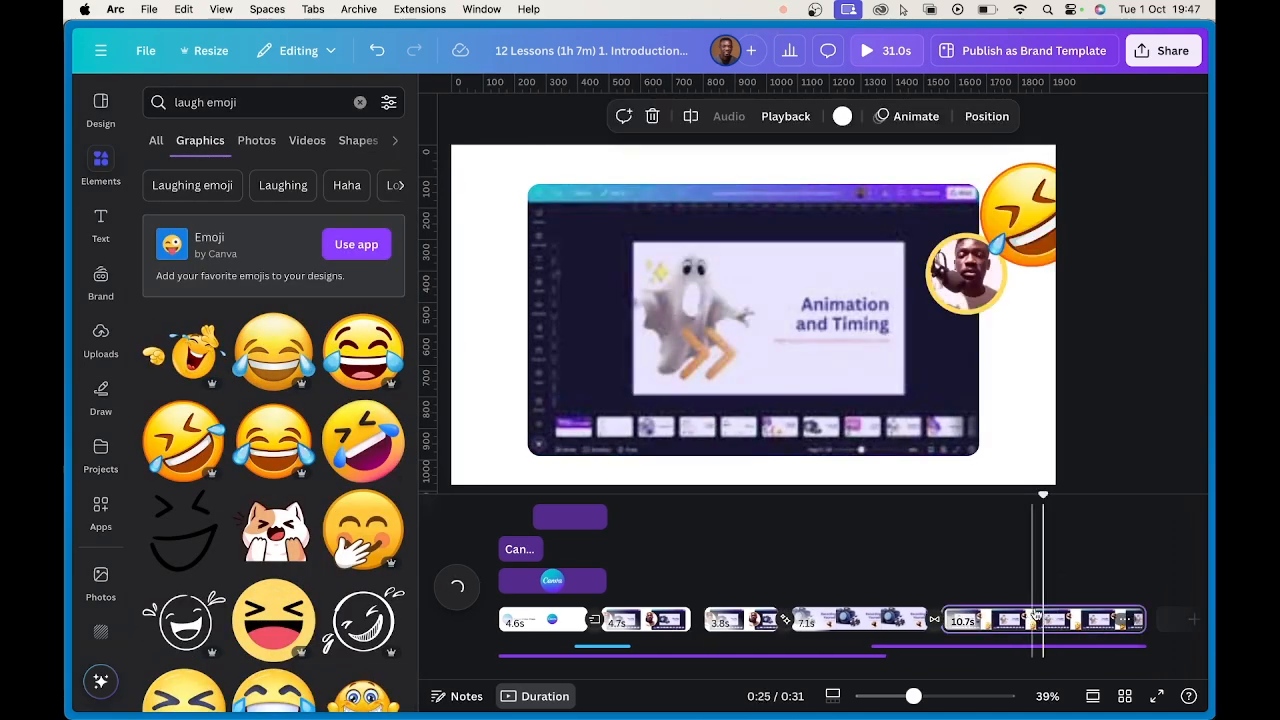
key("s")
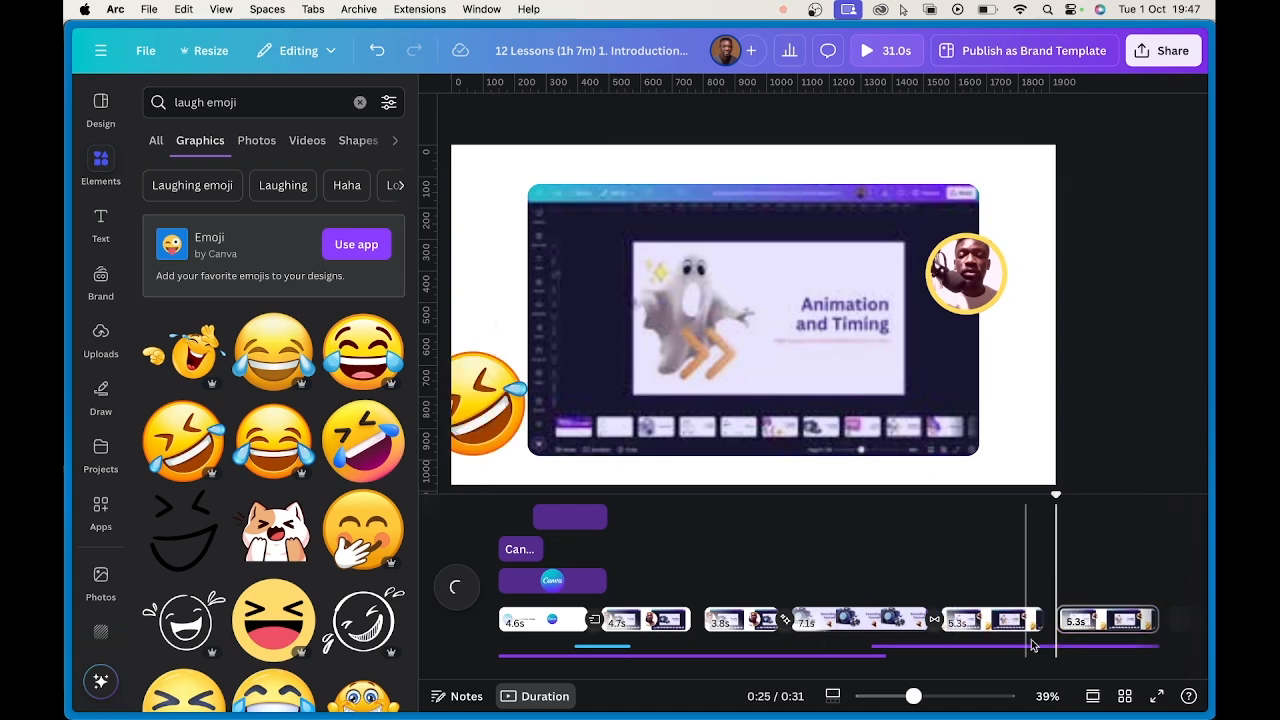
- Return the playhead to the video's start and show page 11, Subtitles & Captions, in the lesson slide deck
mouse_move(1057, 492)
left_mouse_down()
mouse_move(971, 494)
mouse_move(1082, 497)
mouse_move(914, 489)
mouse_move(1058, 493)
left_mouse_up()
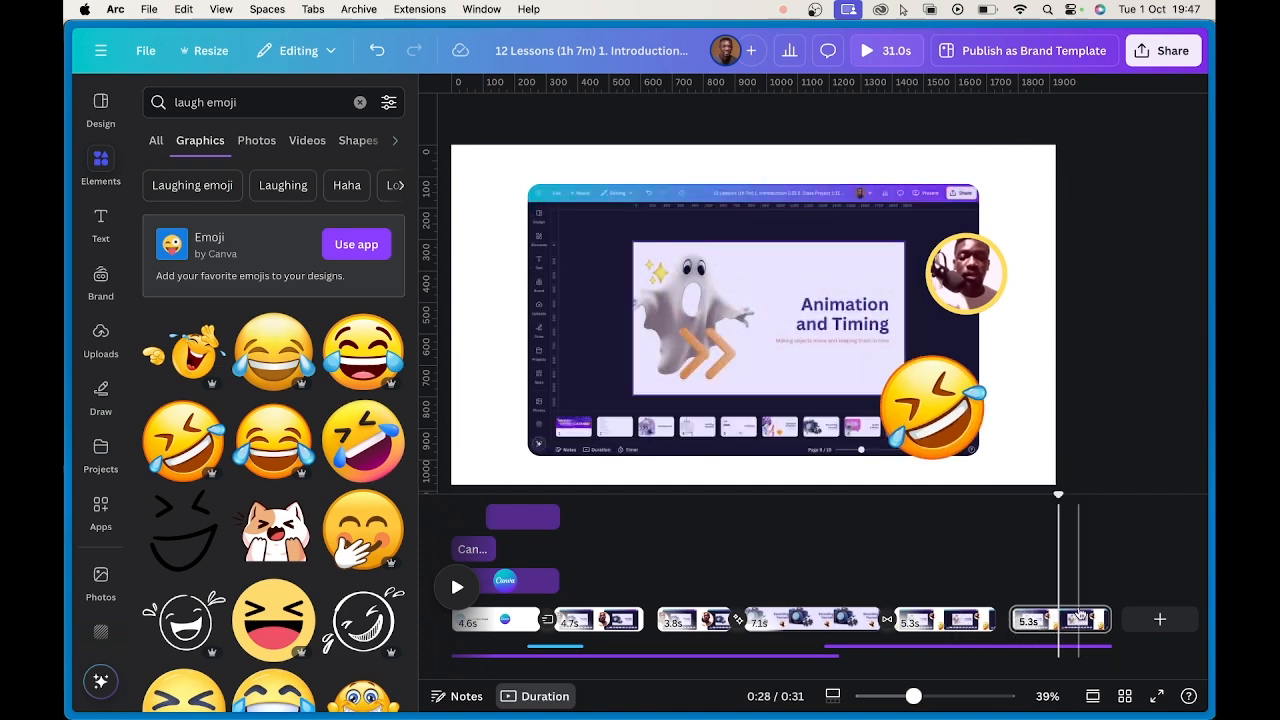
left_click_drag(1059, 496, 440, 527)
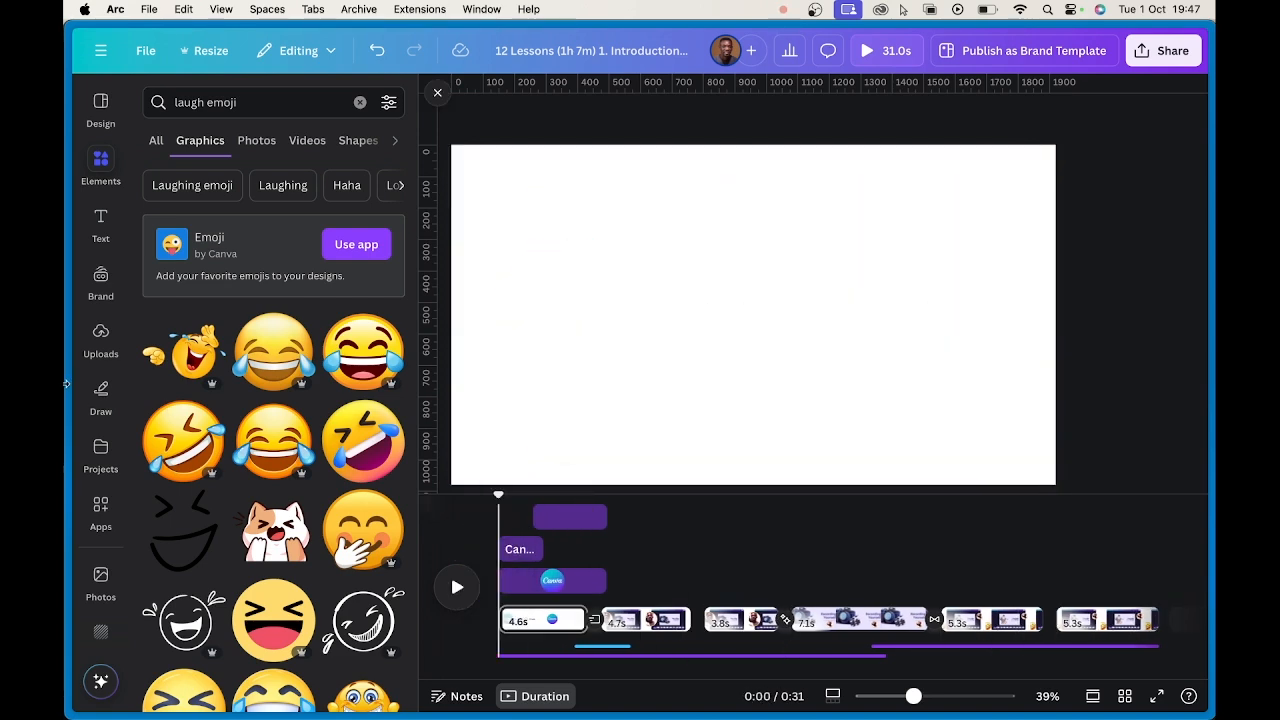
mouse_move(80, 371)
left_click(194, 252)
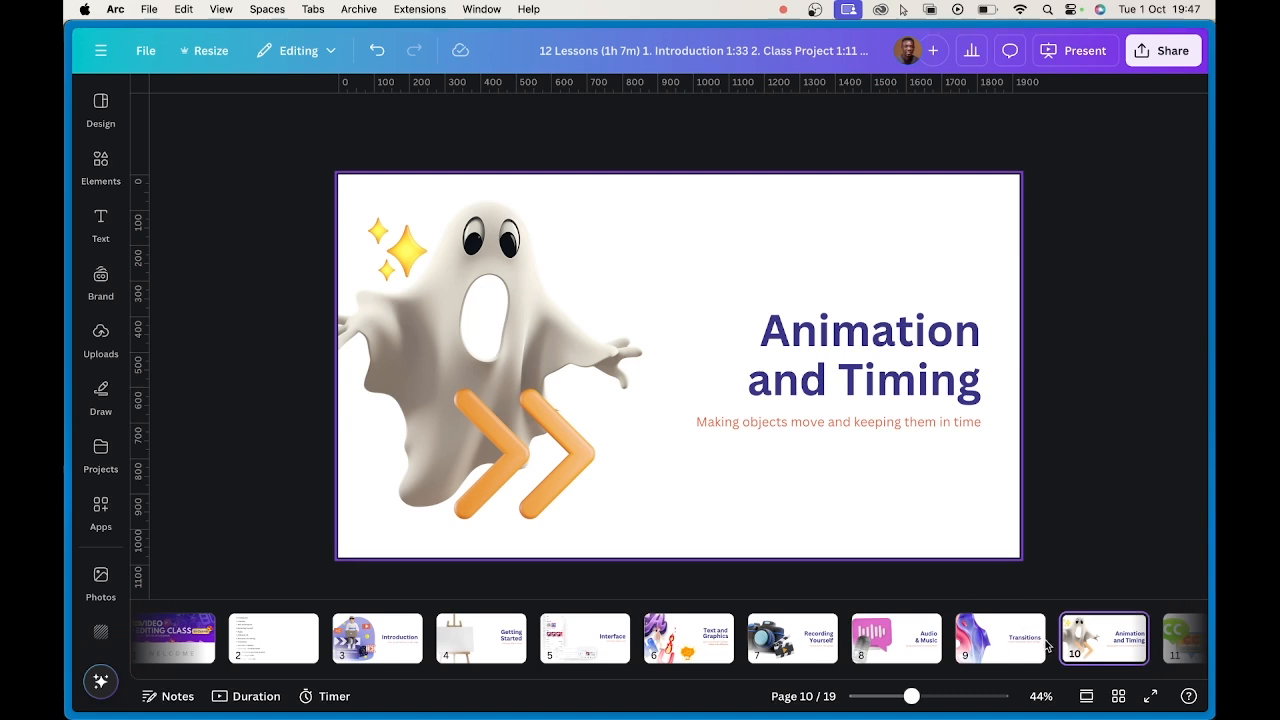
left_click(1180, 637)
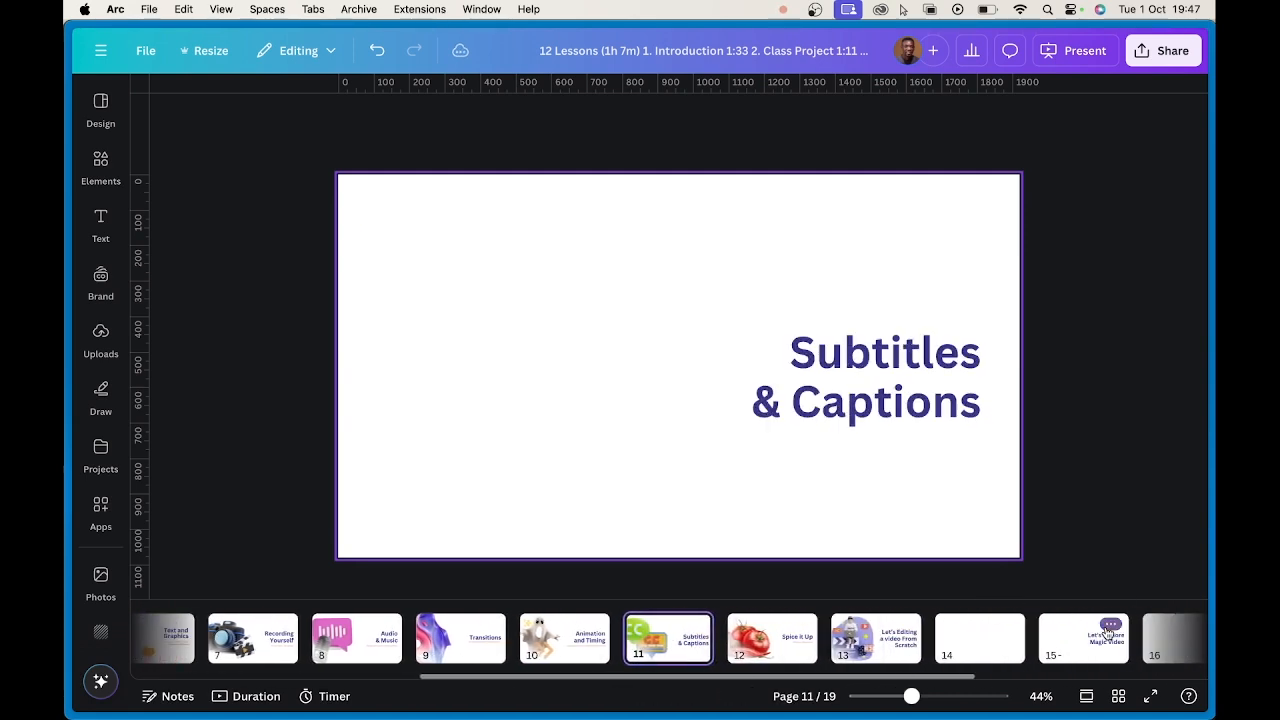
left_click(905, 423)
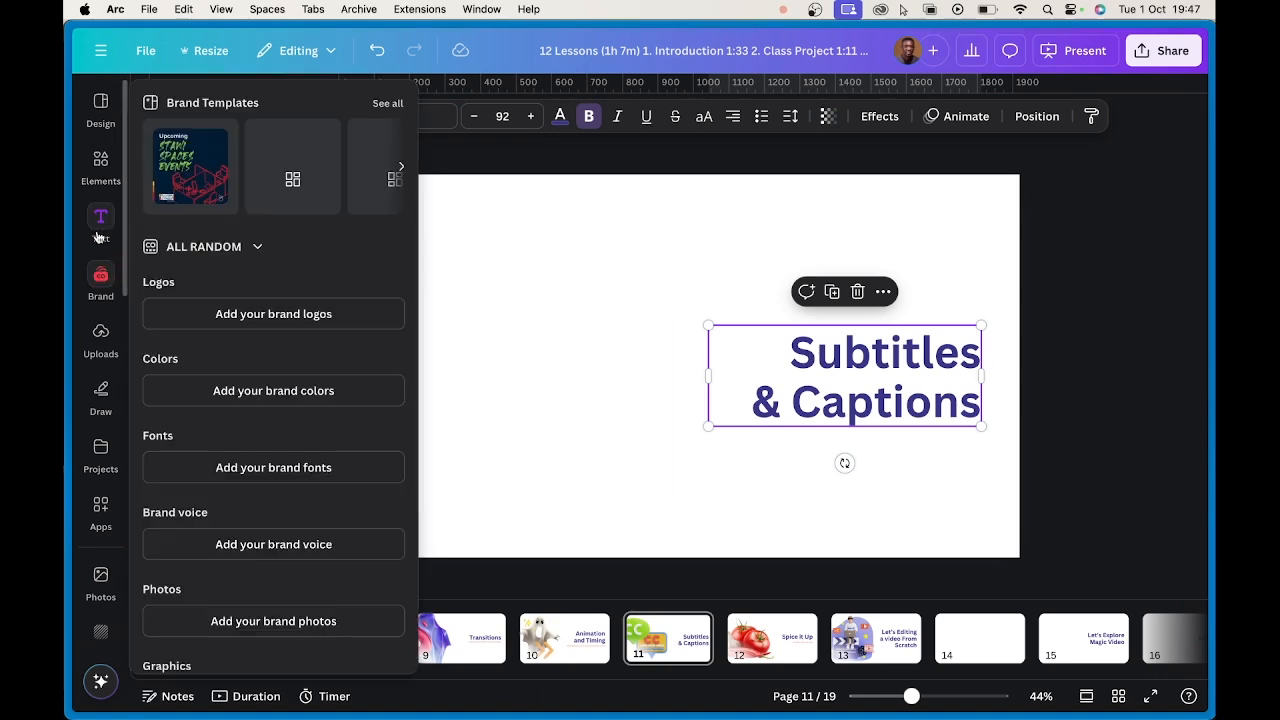
left_click(634, 272)
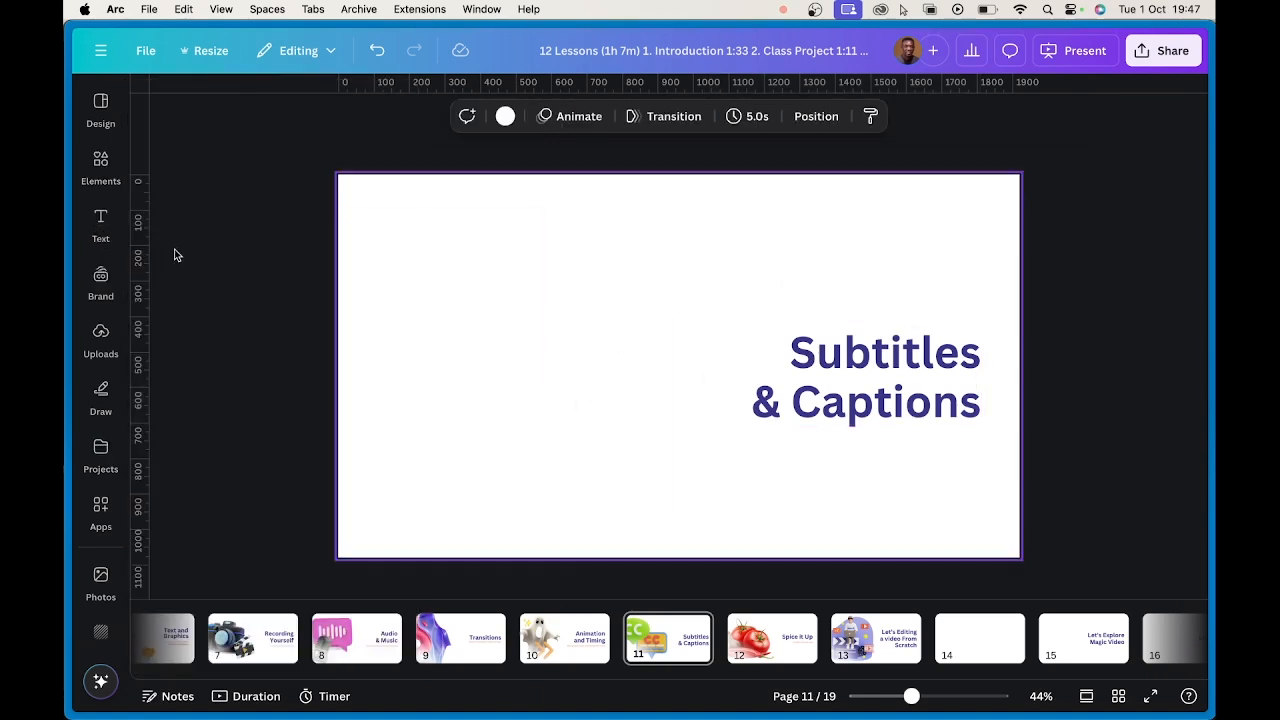
left_click(101, 178)
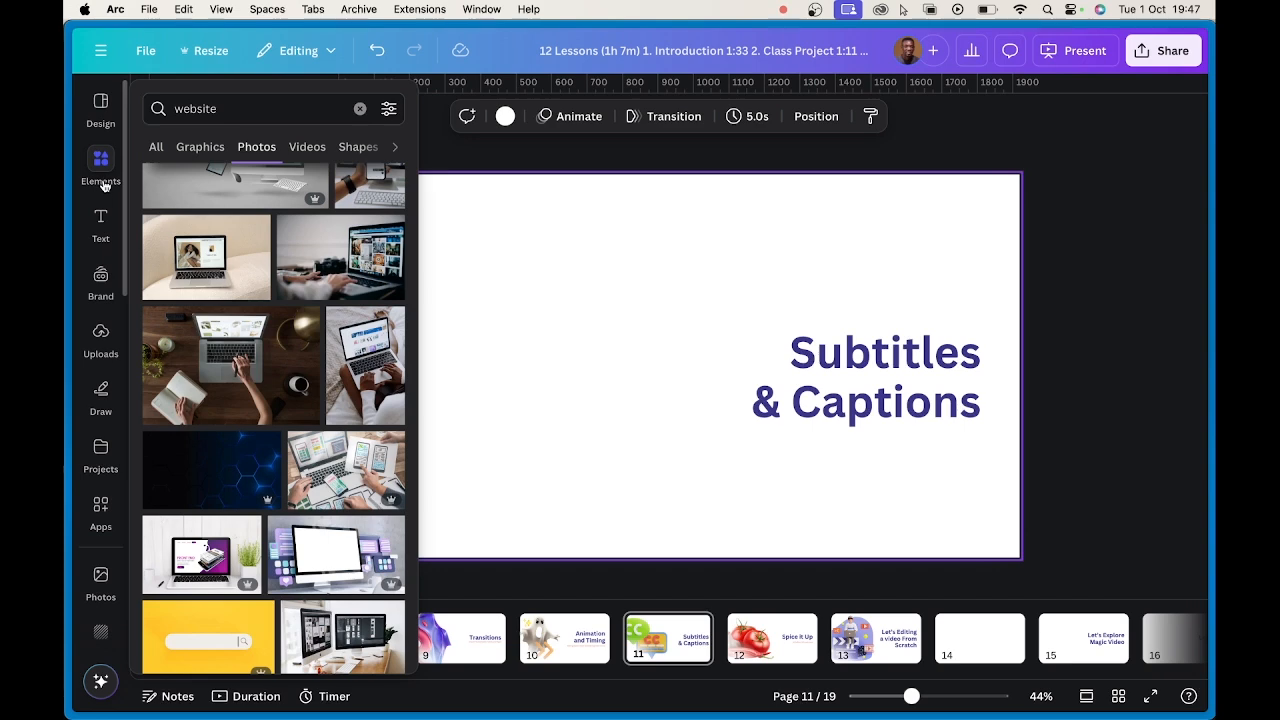
- Return to the class video and scrub from the start to the last page at about 0:27
mouse_move(171, 216)
left_click(145, 248)
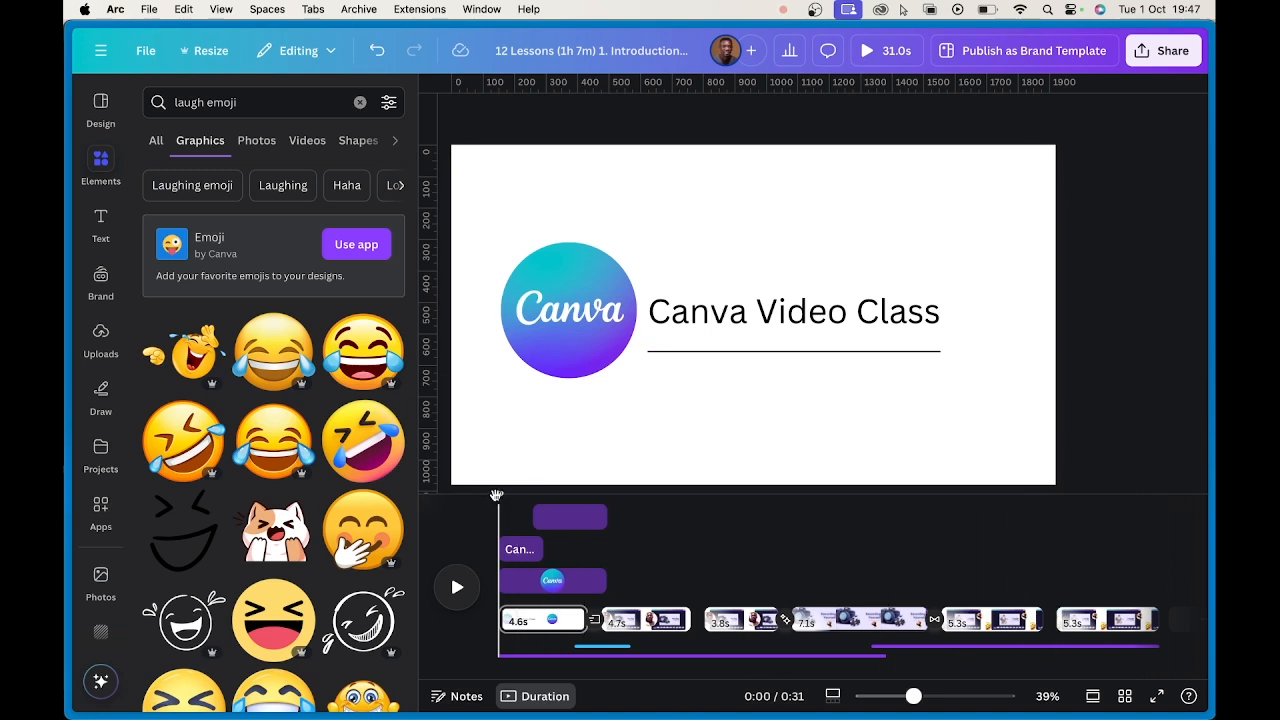
left_click_drag(497, 495, 726, 495)
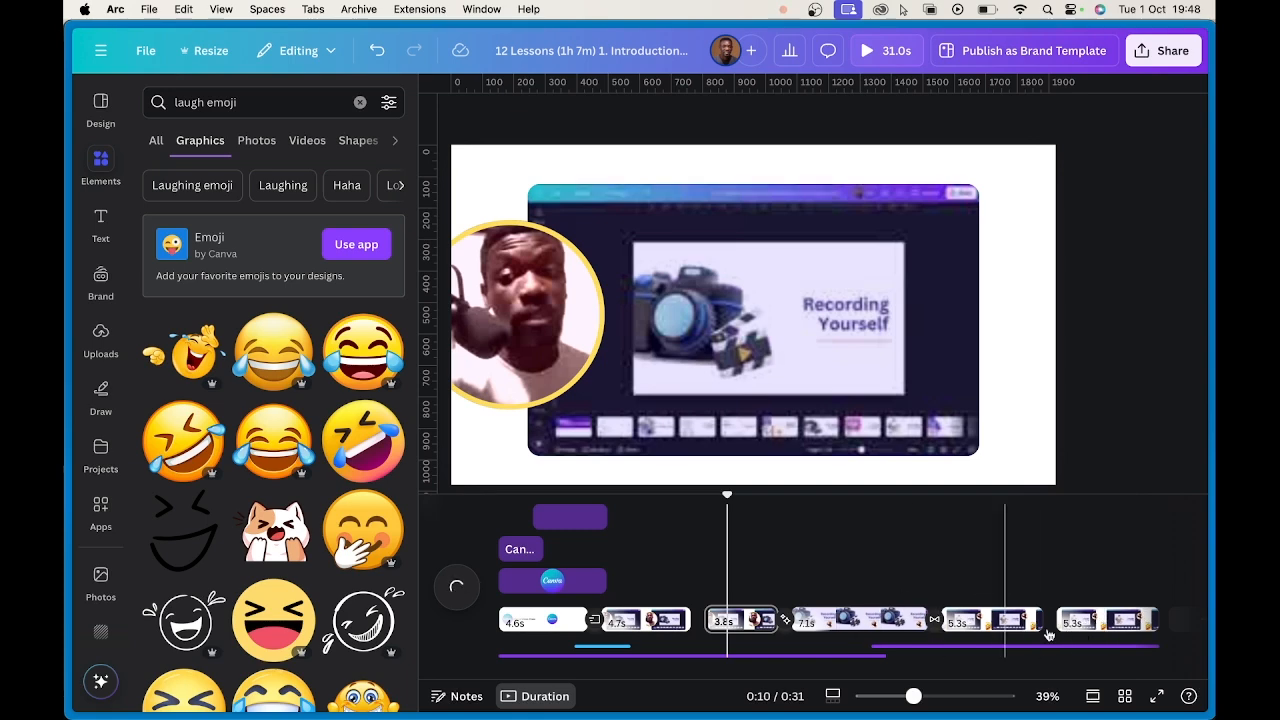
left_click(1088, 622)
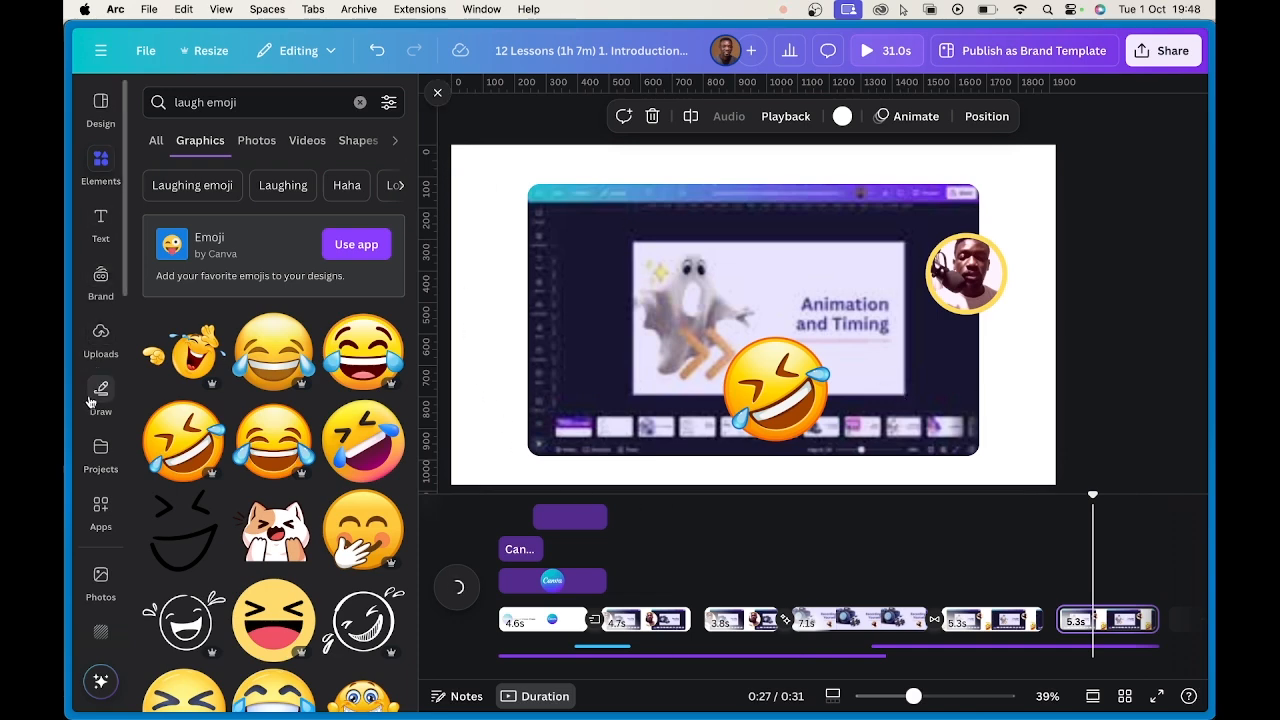
- Search the Canva apps for Subtitles
left_click(99, 510)
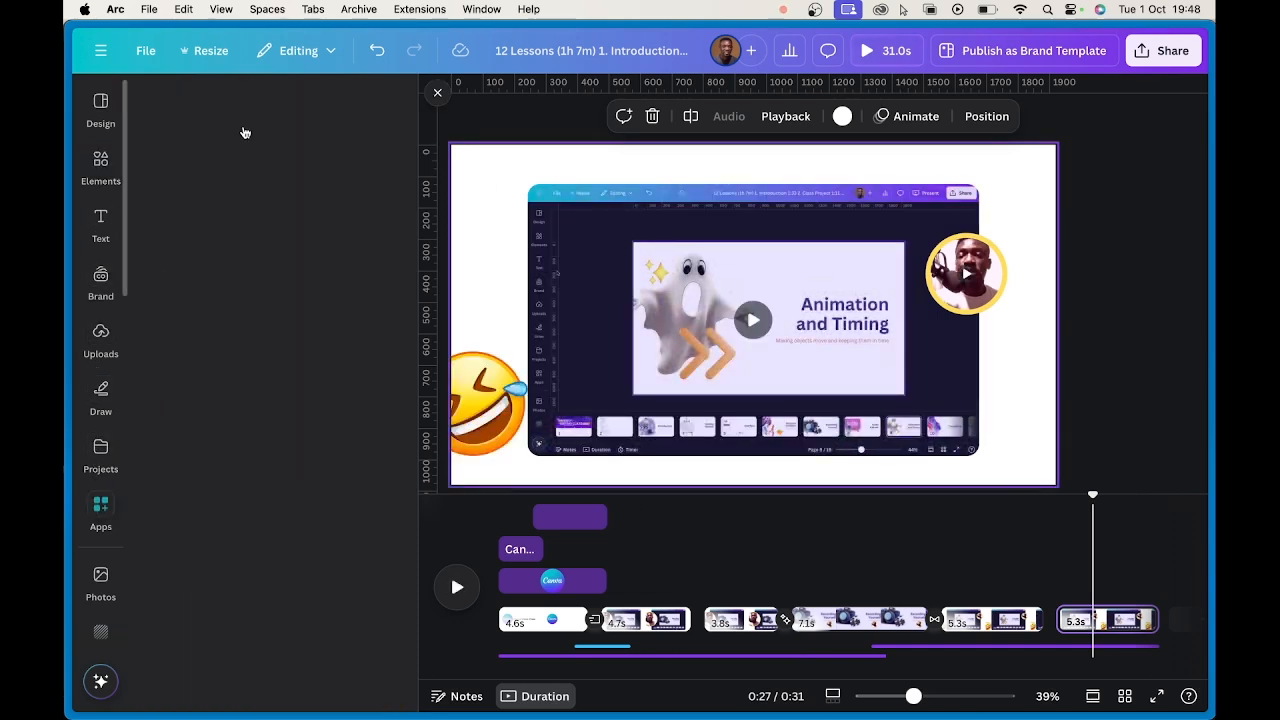
left_click(301, 103)
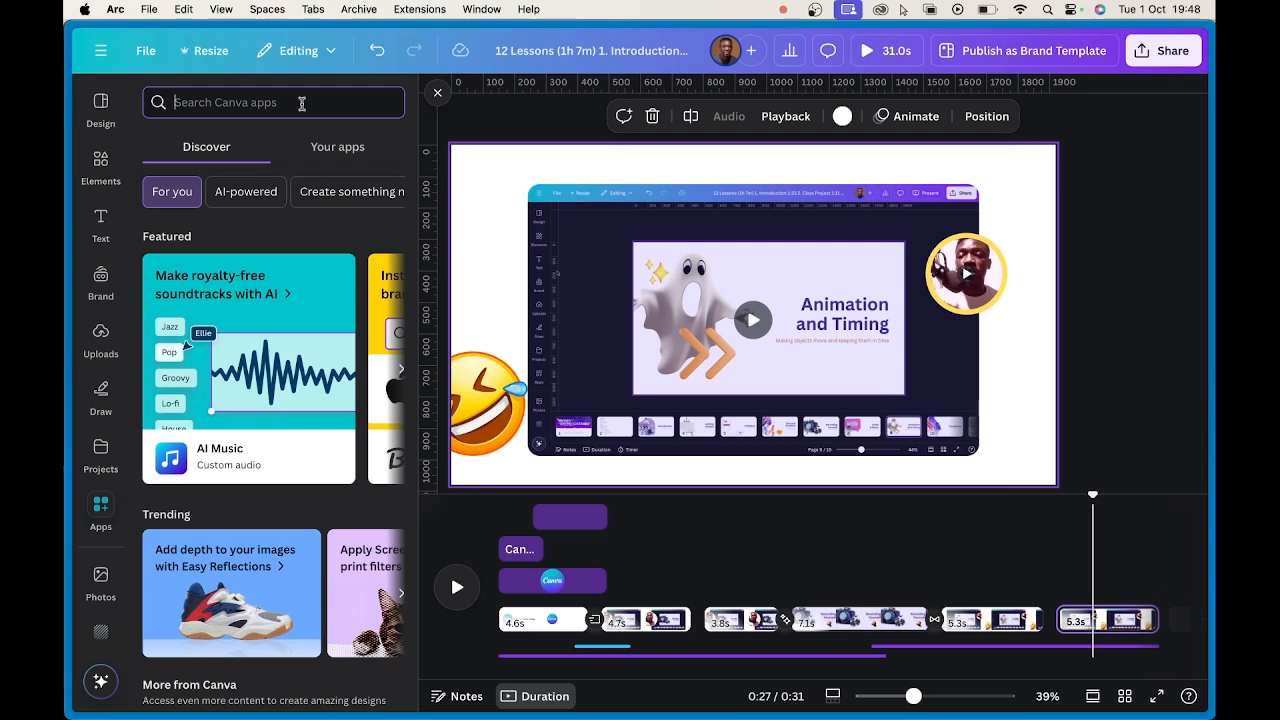
type("capti")
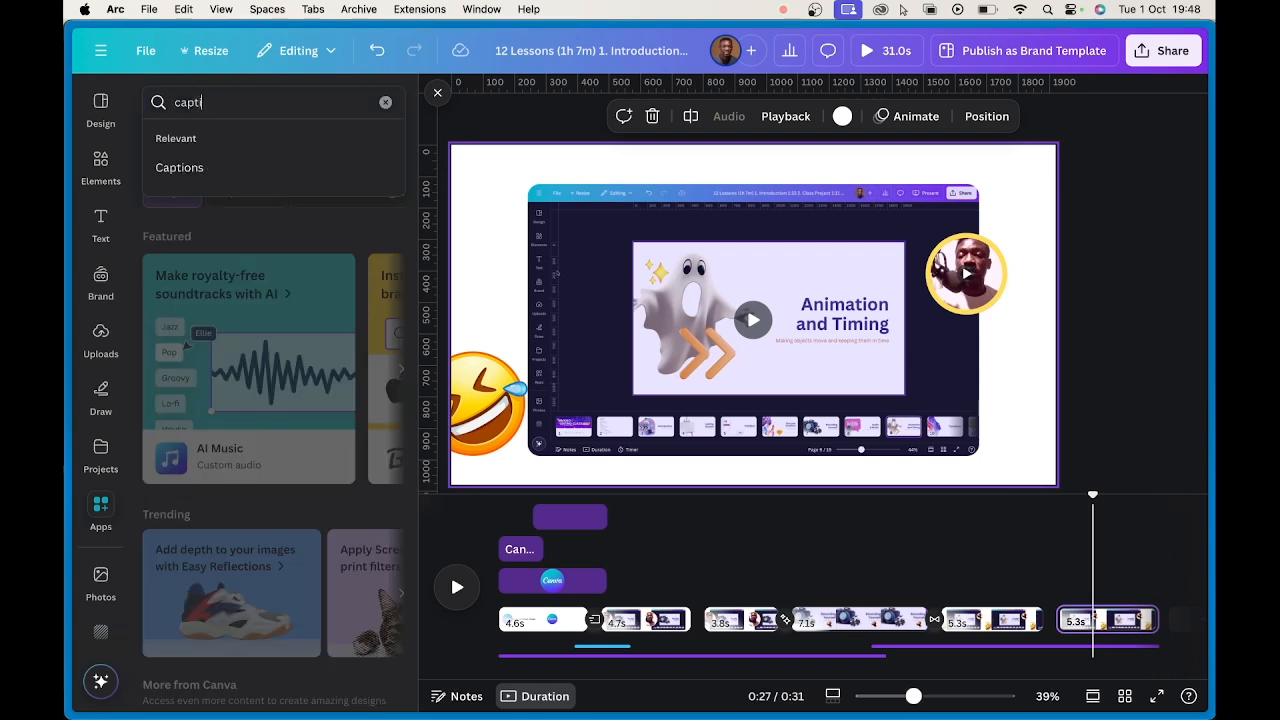
key("BackSpace")
key("BackSpace")
key("BackSpace")
type("subt")
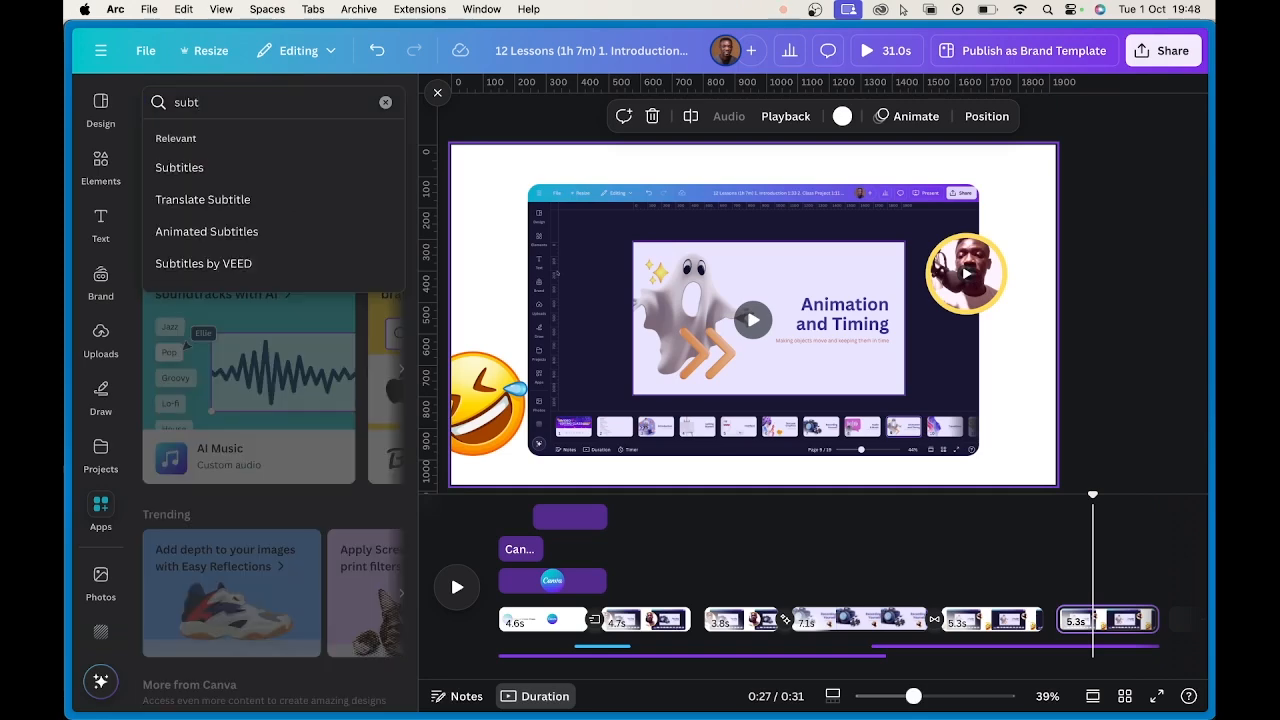
left_click(273, 165)
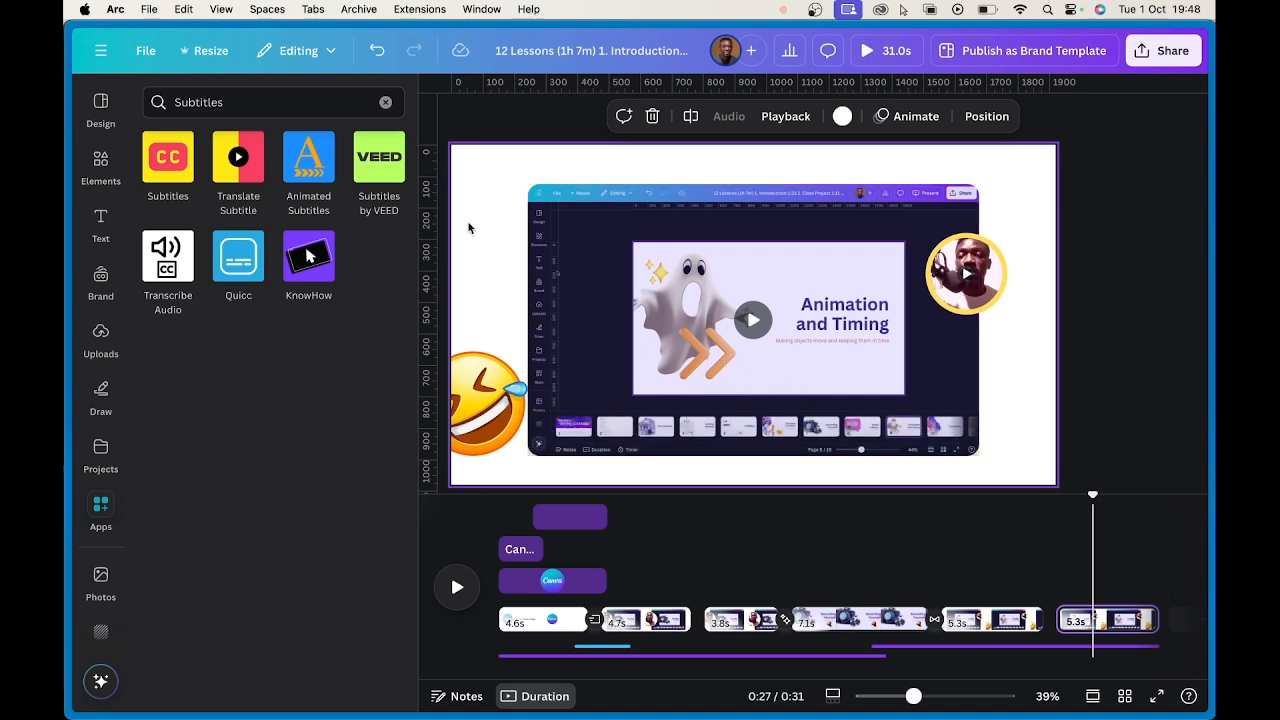
- Start the Animated Subtitles app and export only Page 3 of the class video for subtitling
left_click(308, 160)
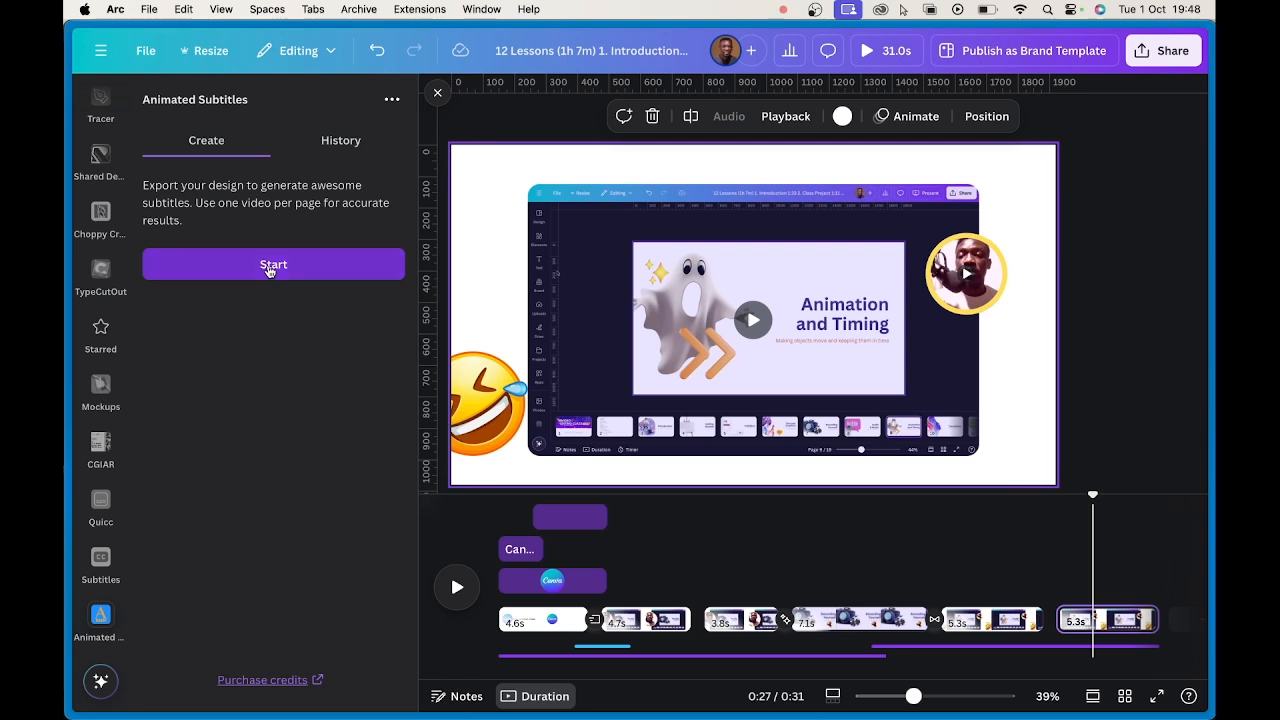
left_click(268, 228)
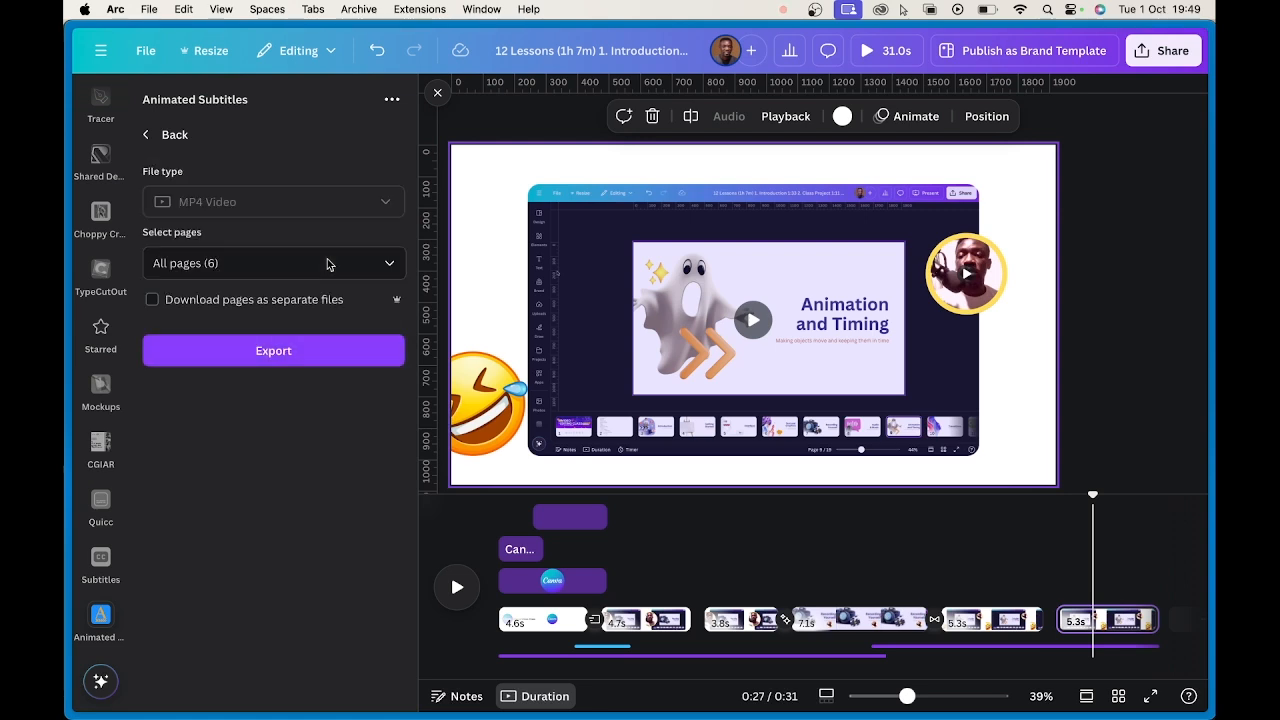
left_click(330, 263)
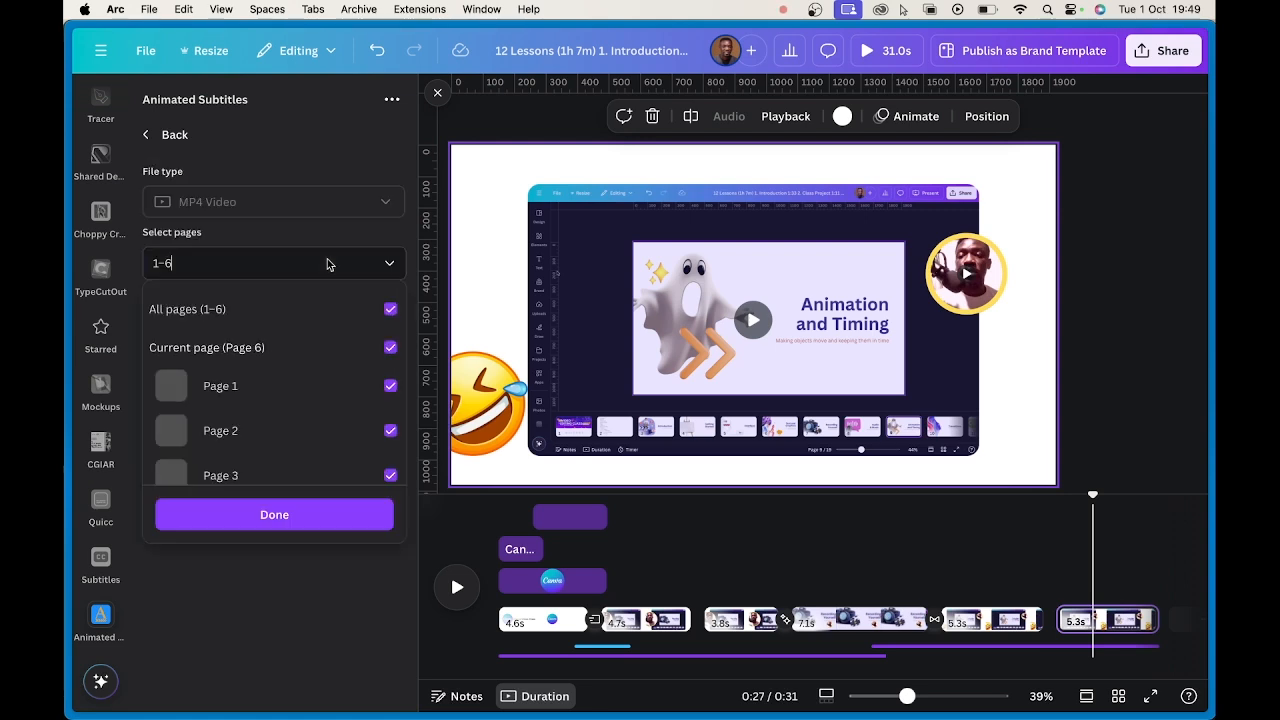
left_click(244, 320)
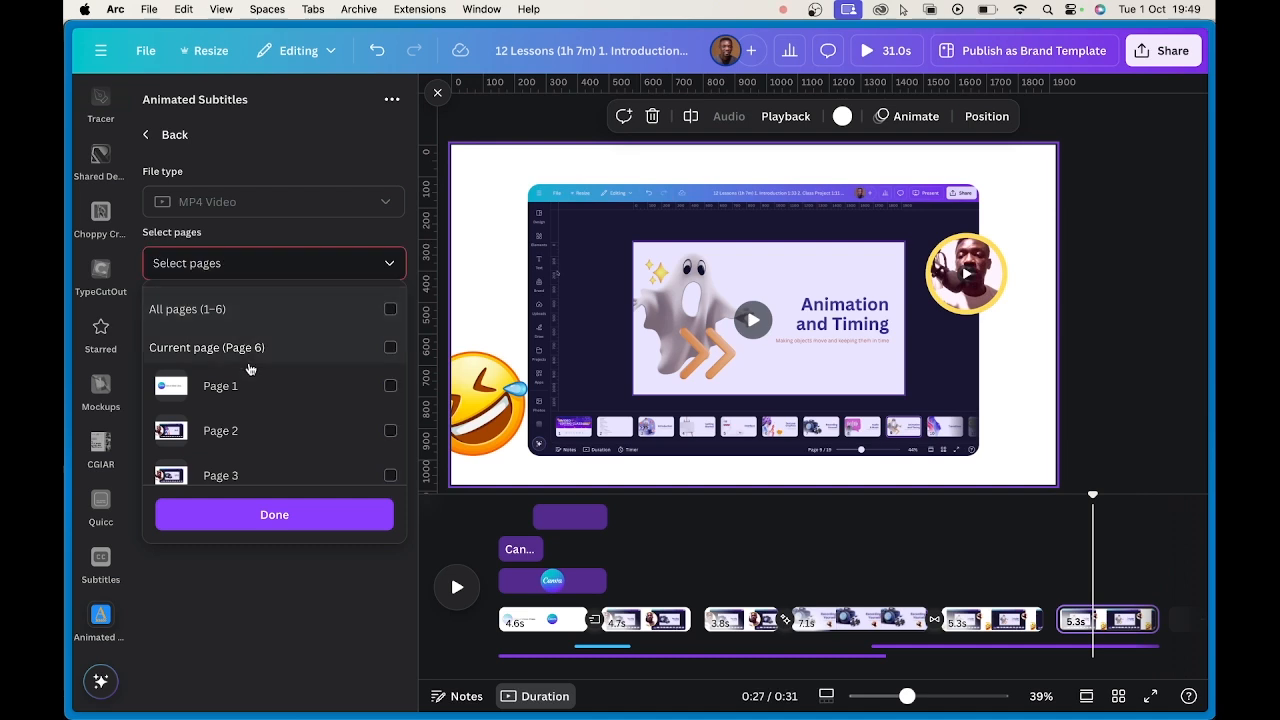
scroll(268, 430, "down", 3)
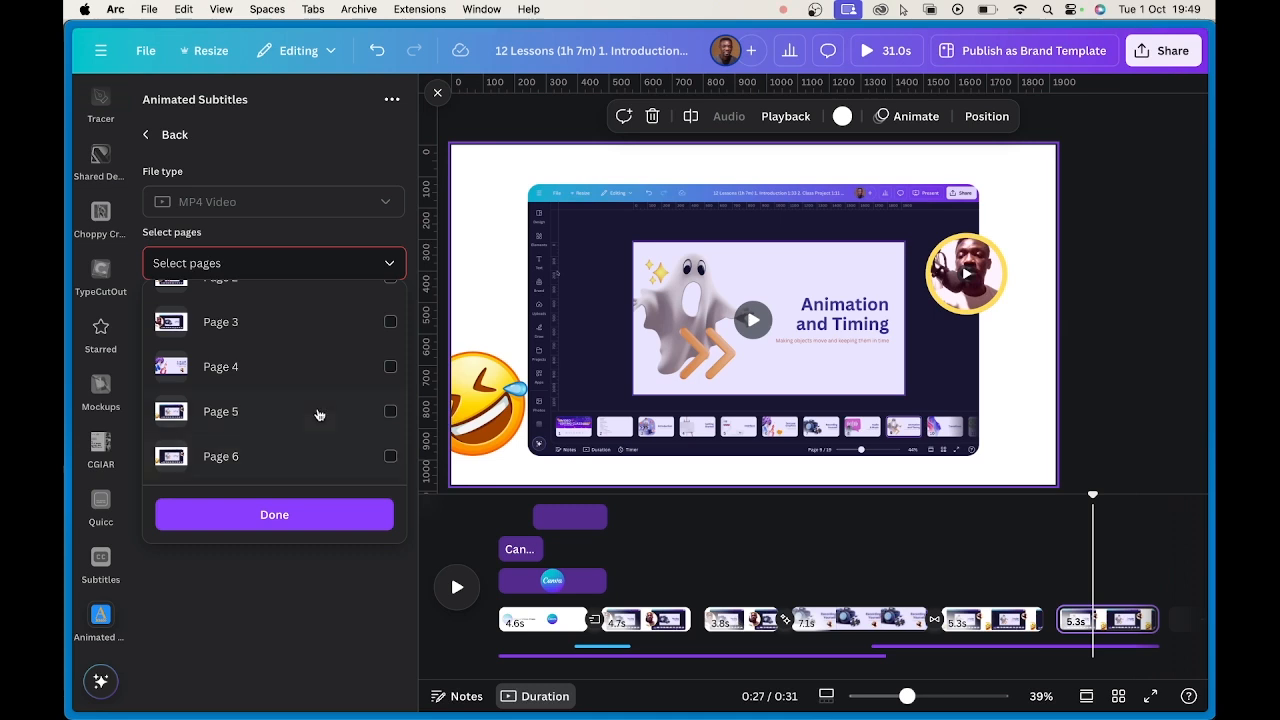
scroll(315, 408, "up", 1)
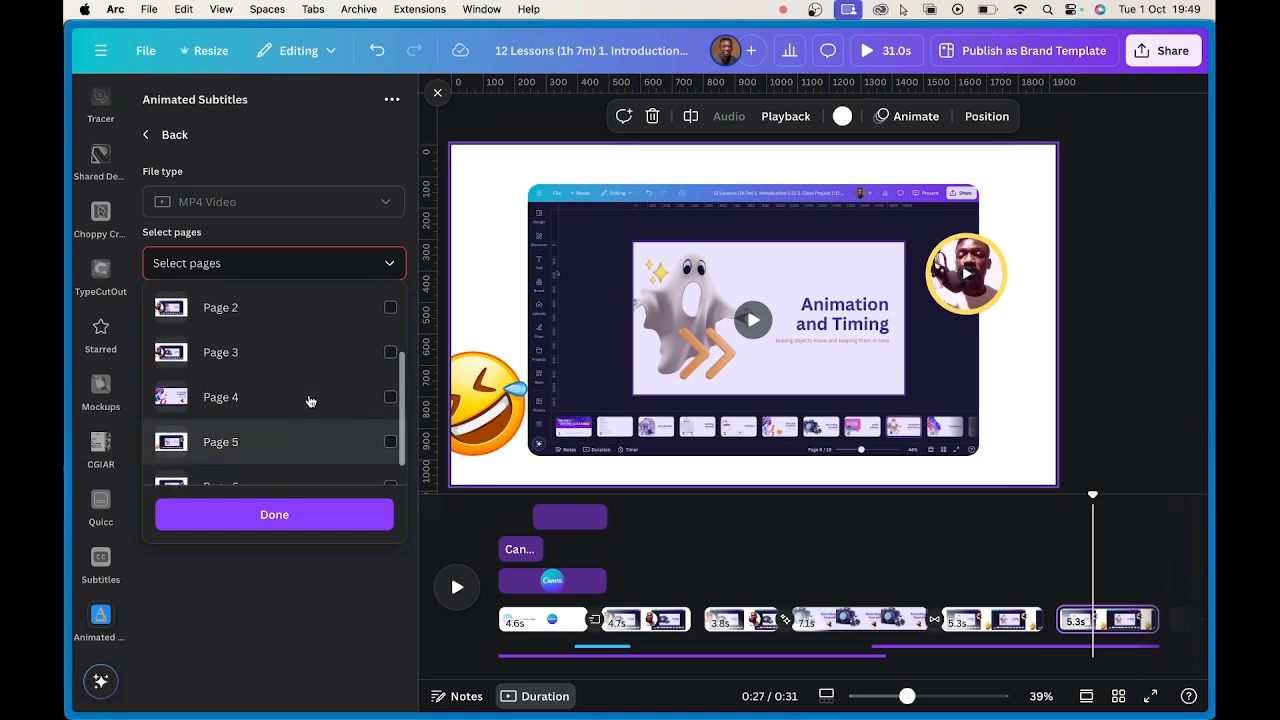
left_click(266, 365)
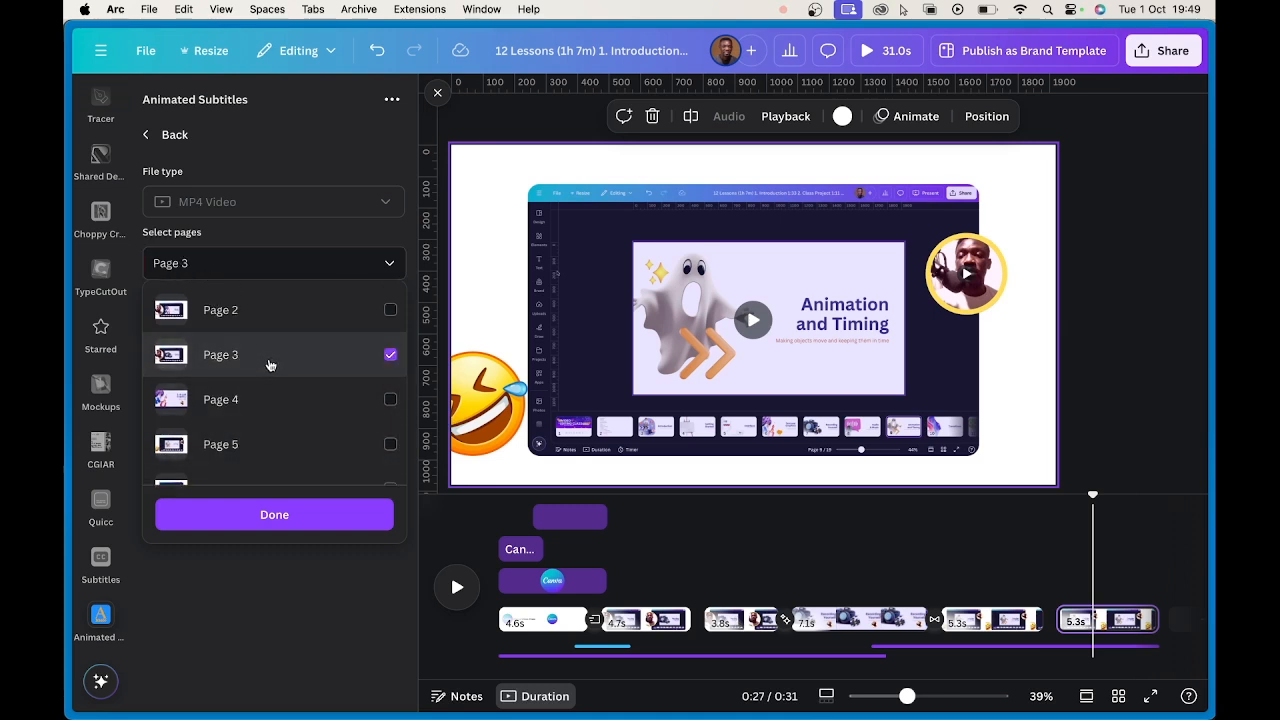
left_click(290, 523)
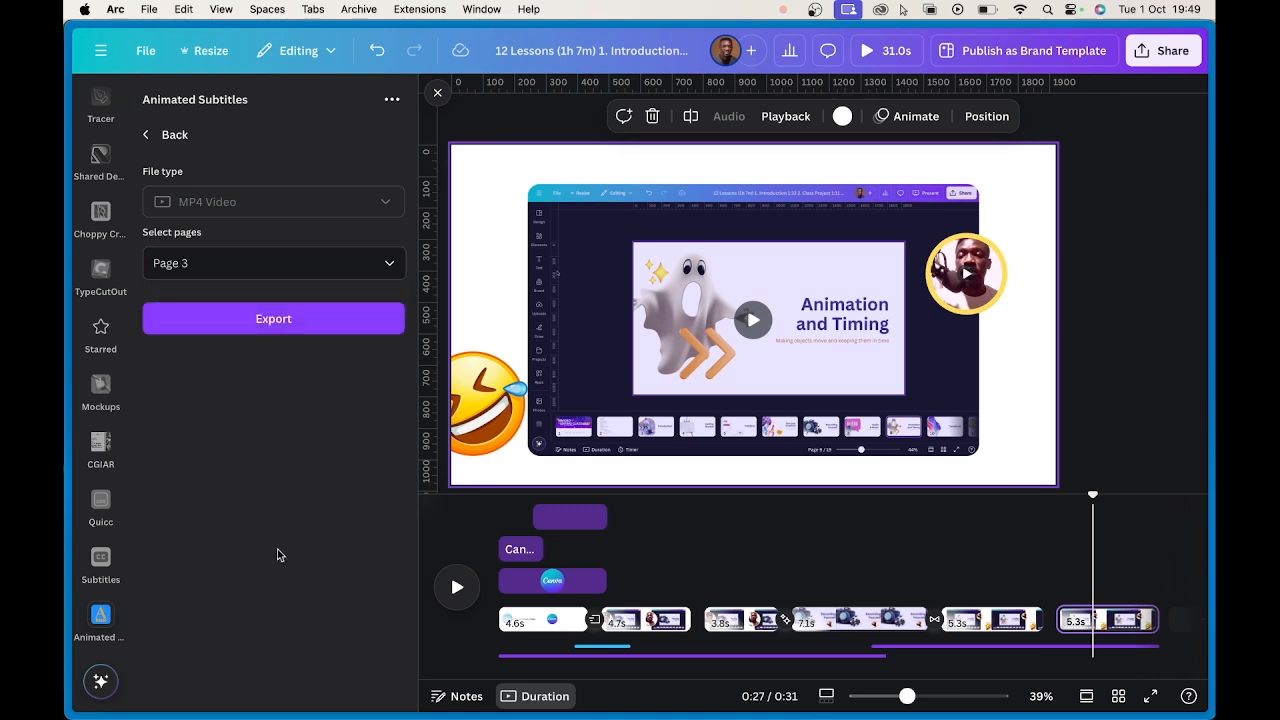
left_click(256, 330)
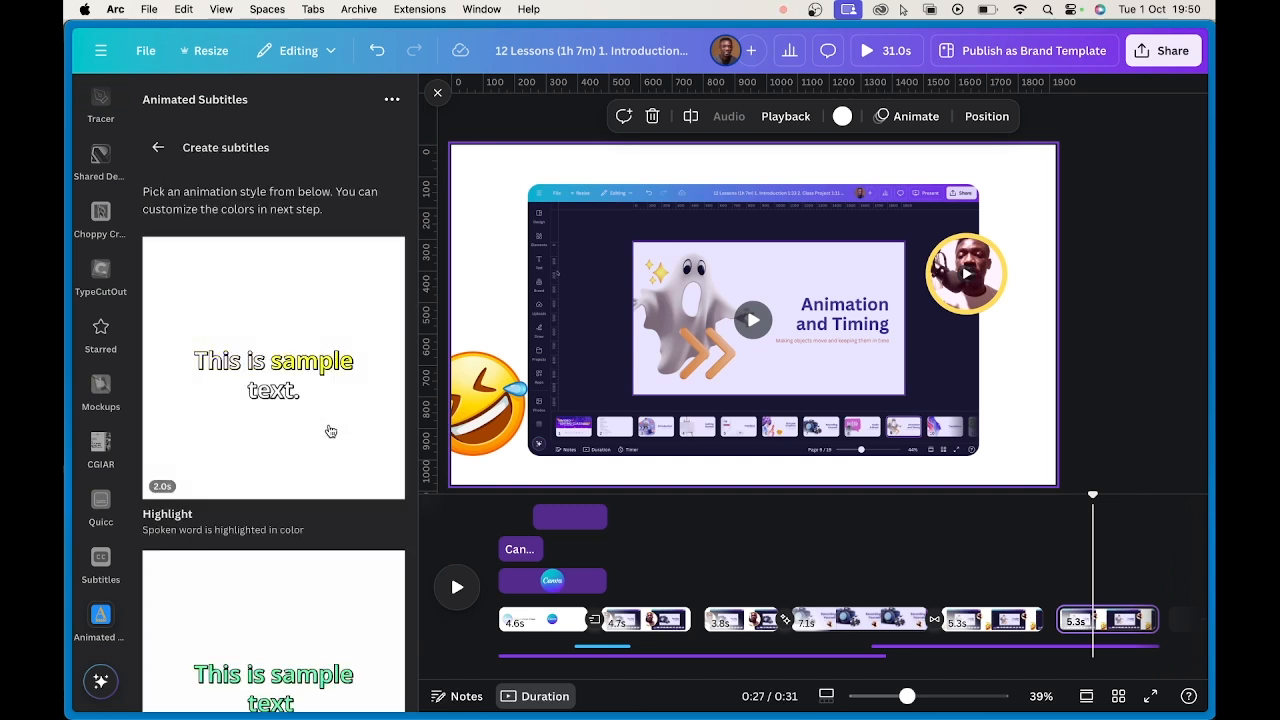
- Choose the Focus subtitle animation style and generate the subtitles with Noto font, medium size and bottom position
scroll(303, 370, "down", 3)
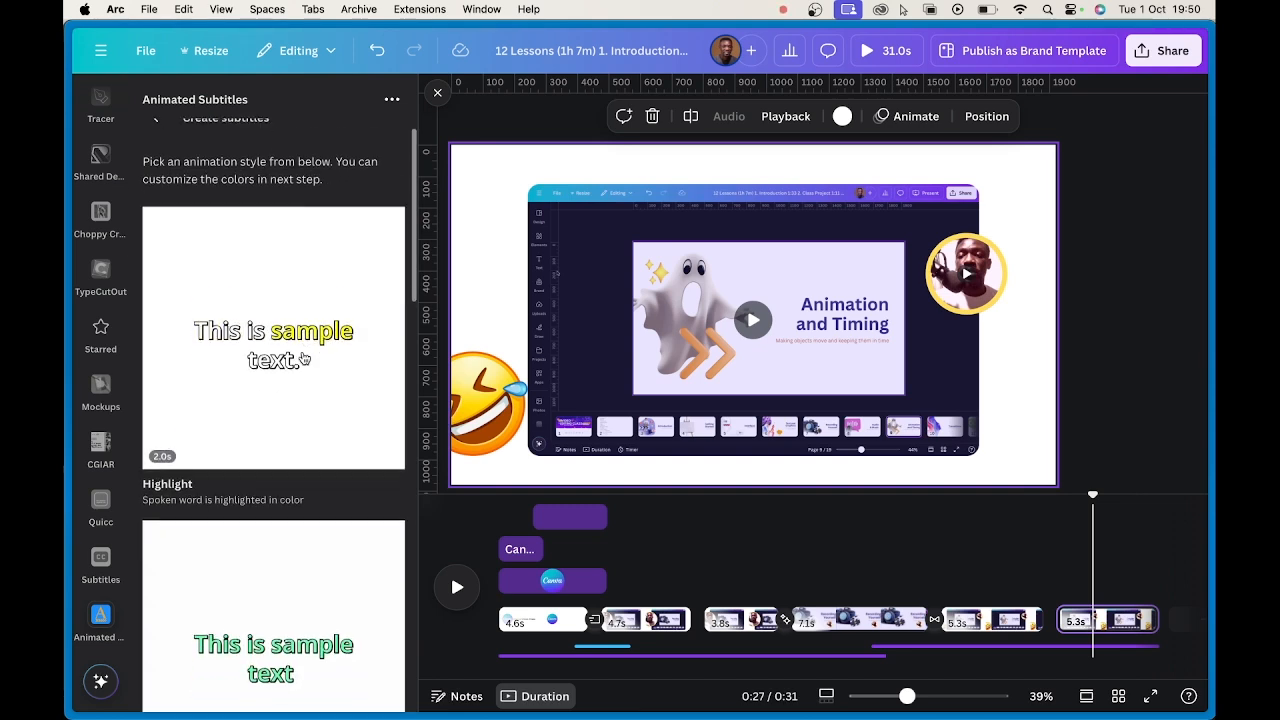
scroll(300, 423, "down", 6)
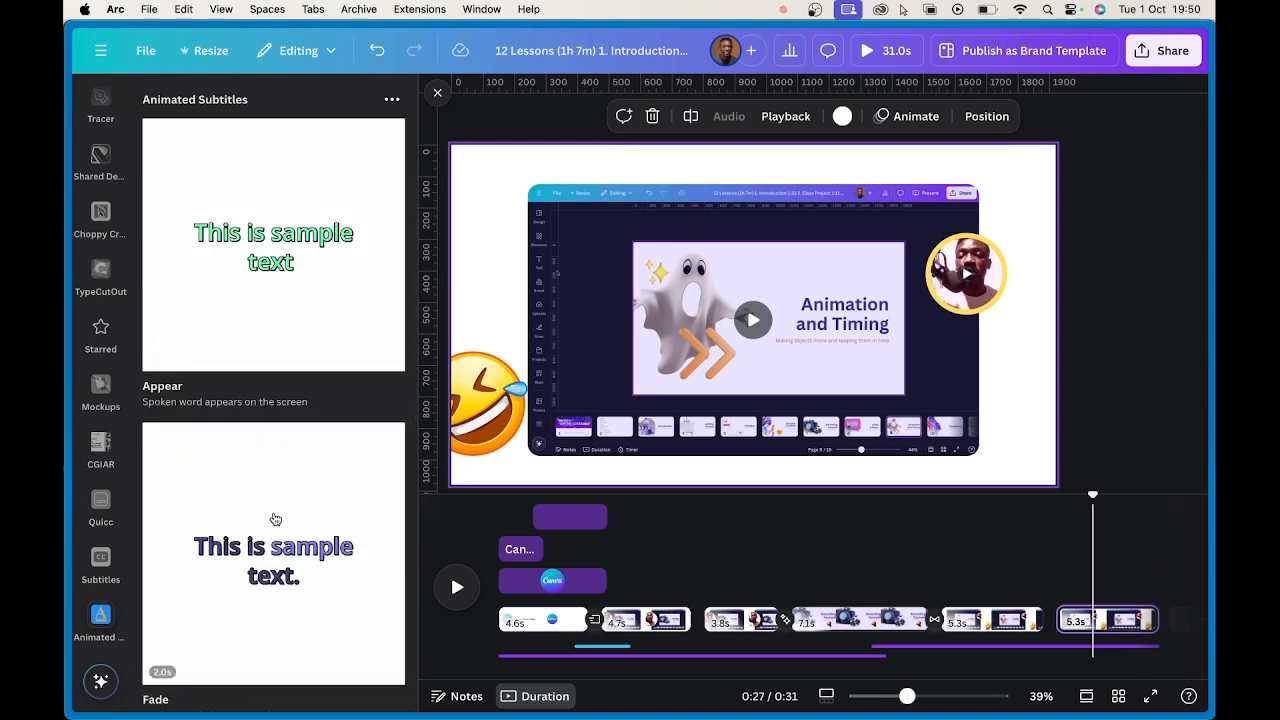
scroll(290, 465, "down", 3)
scroll(290, 465, "down", 10)
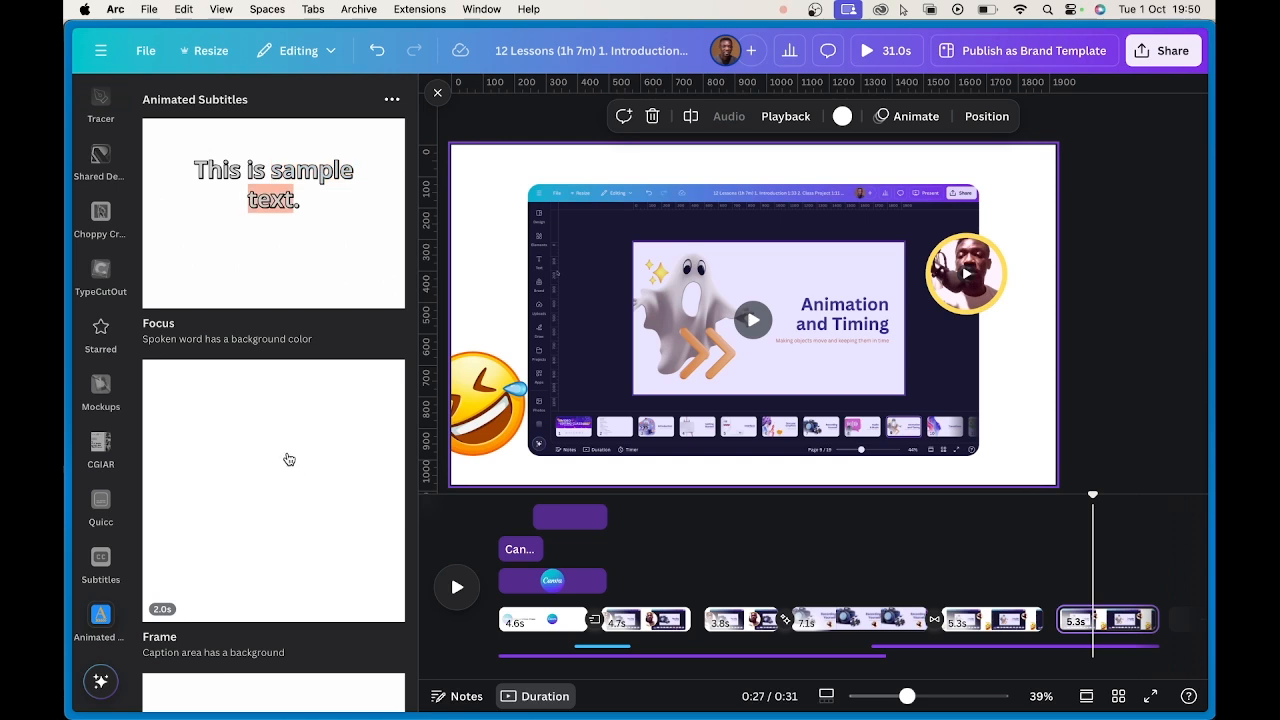
scroll(272, 377, "up", 1)
scroll(272, 377, "up", 2)
left_click(285, 369)
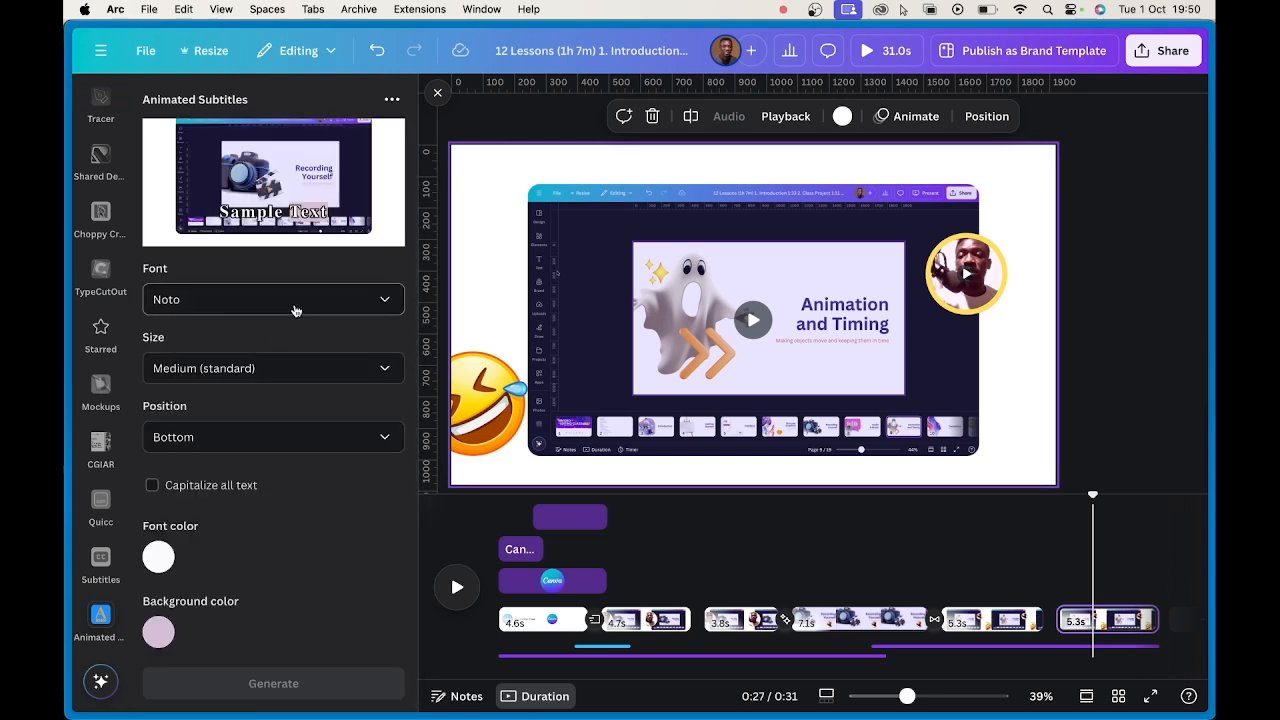
left_click(294, 692)
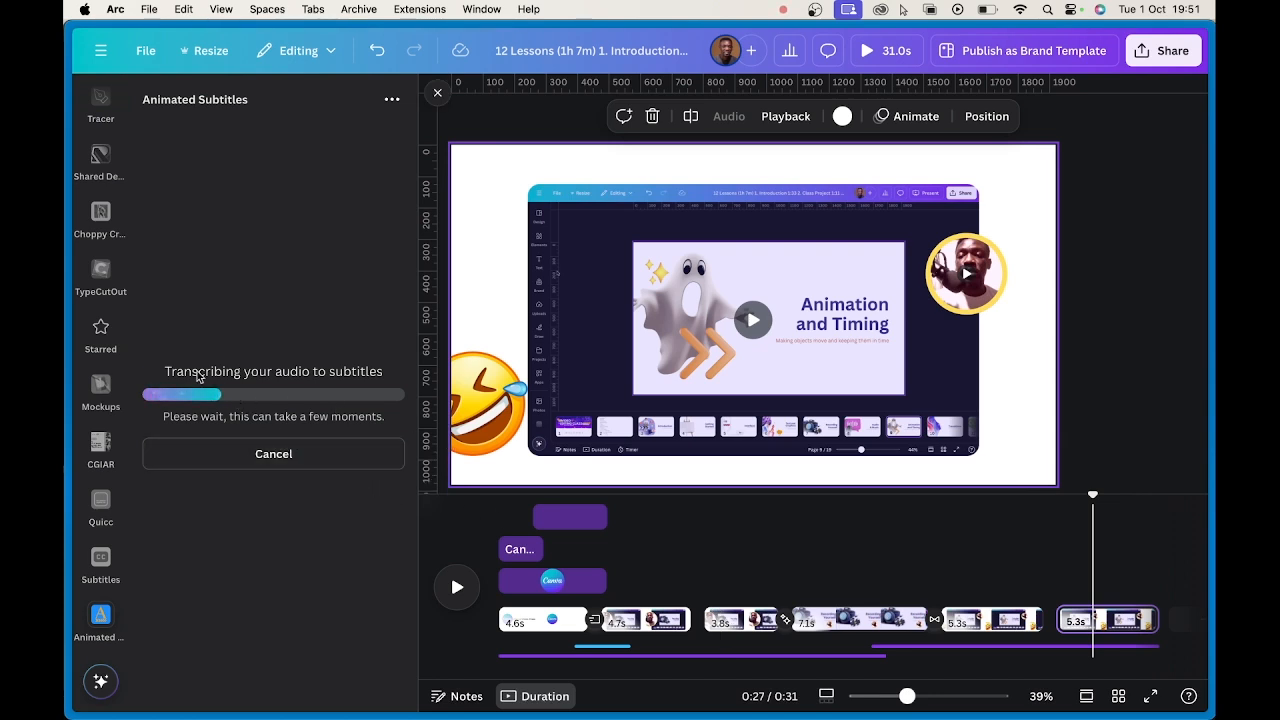
- Show page 12, Spice it Up, in the lesson slide deck and return to the class video to check the transcription progress
mouse_move(89, 257)
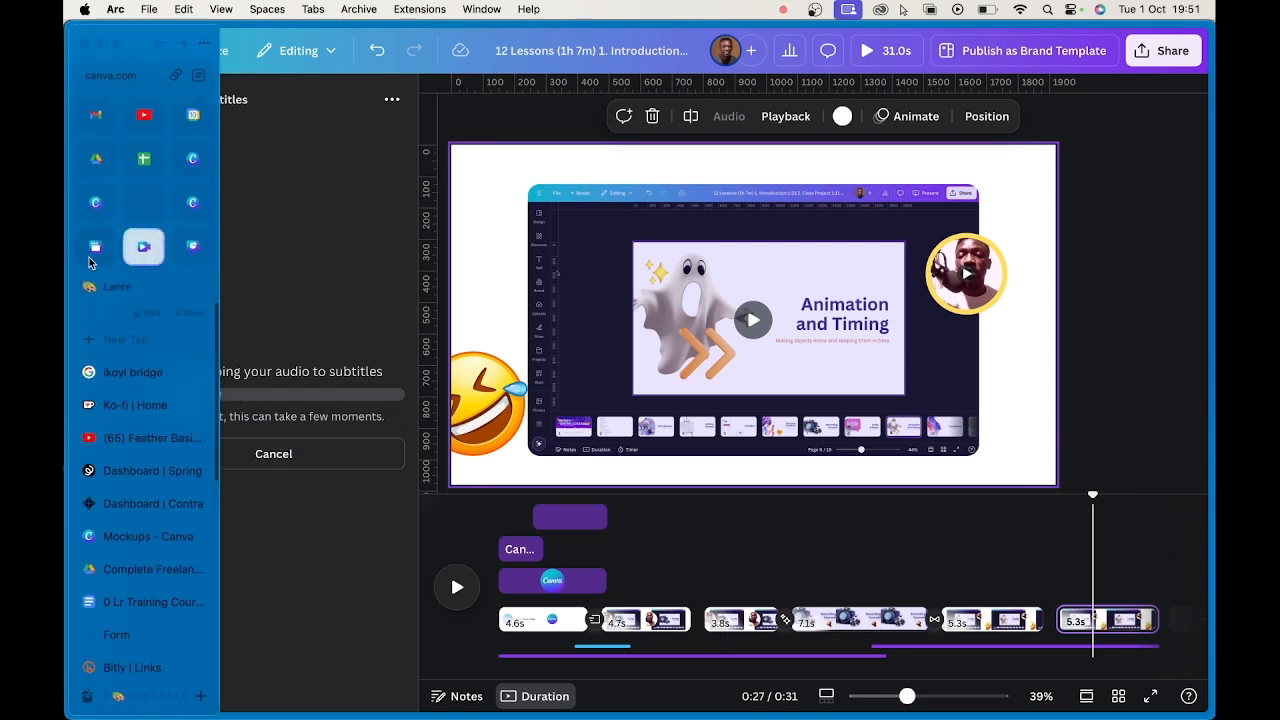
left_click(181, 255)
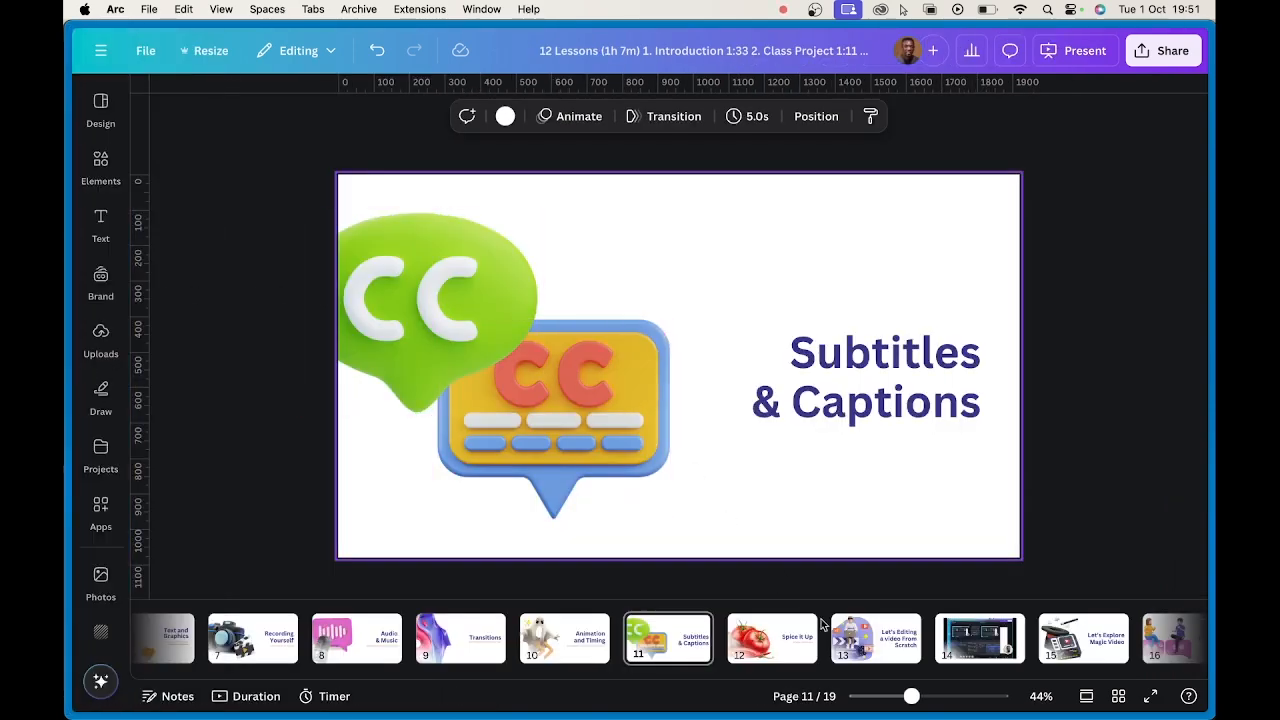
left_click(773, 648)
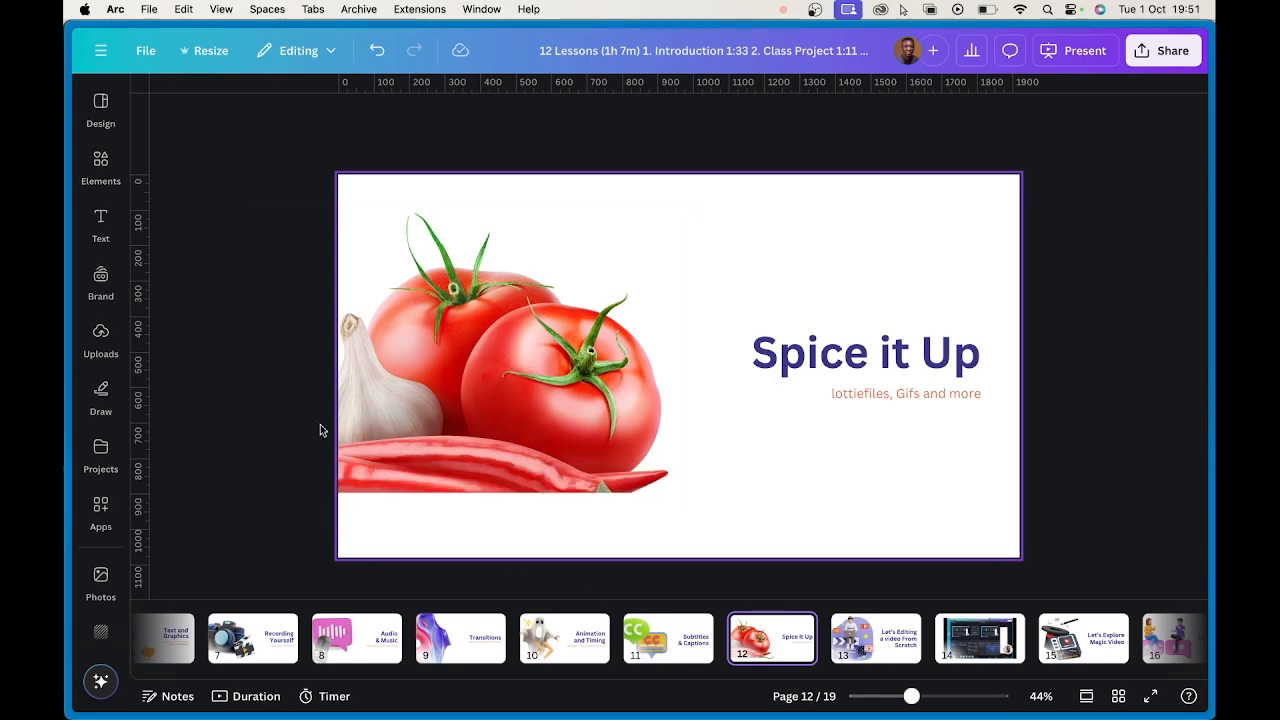
mouse_move(71, 194)
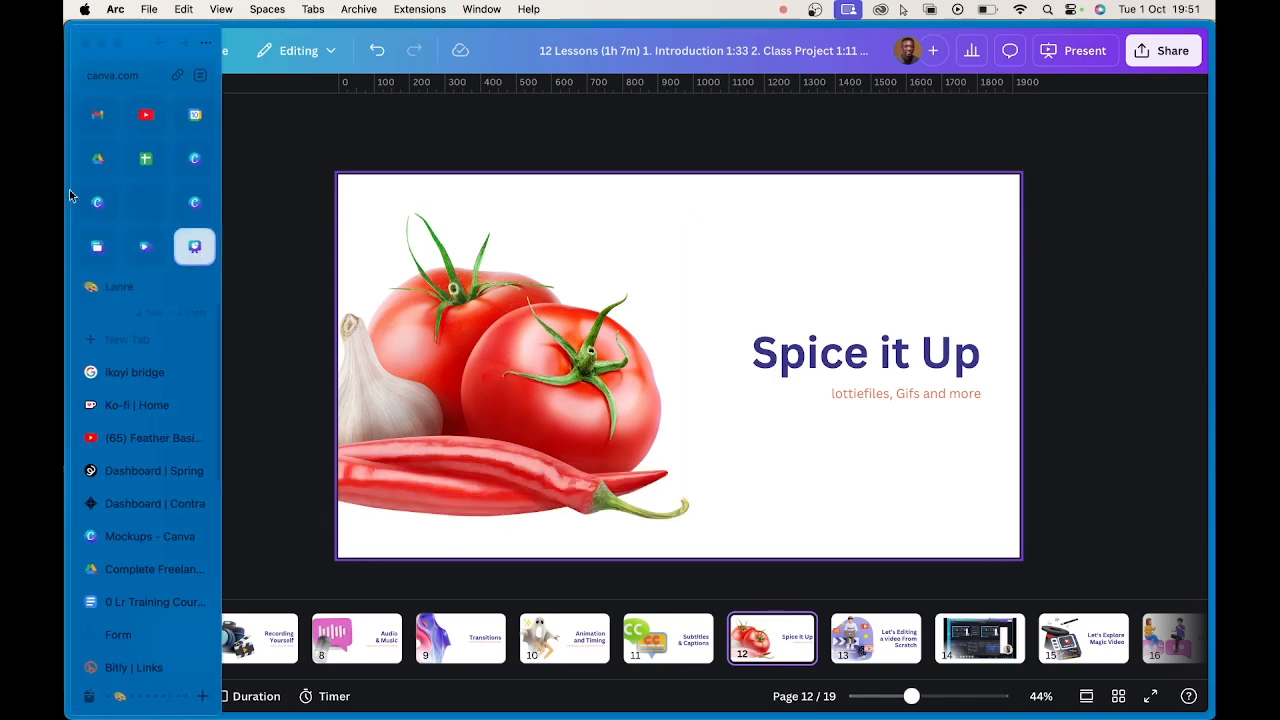
left_click(148, 249)
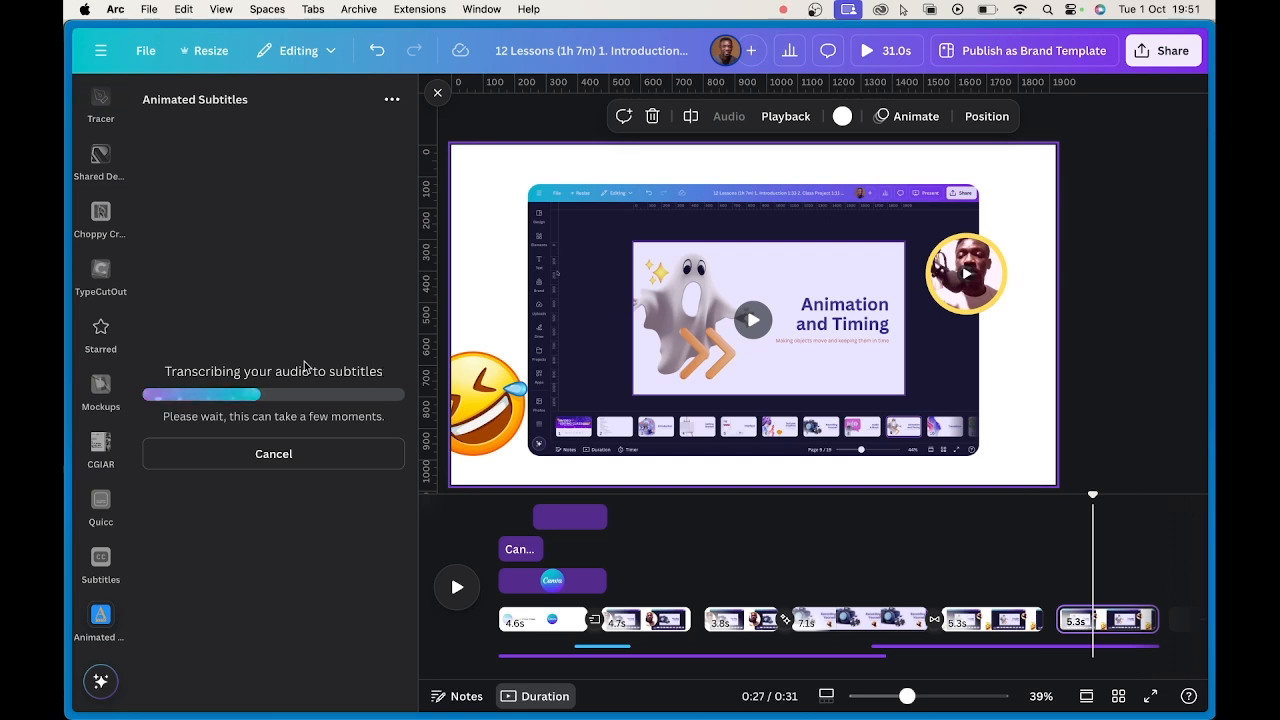
- In the lesson slide deck, delete the "Let's Editing a video From Scratch" page and the screen-recording page right after it
mouse_move(65, 278)
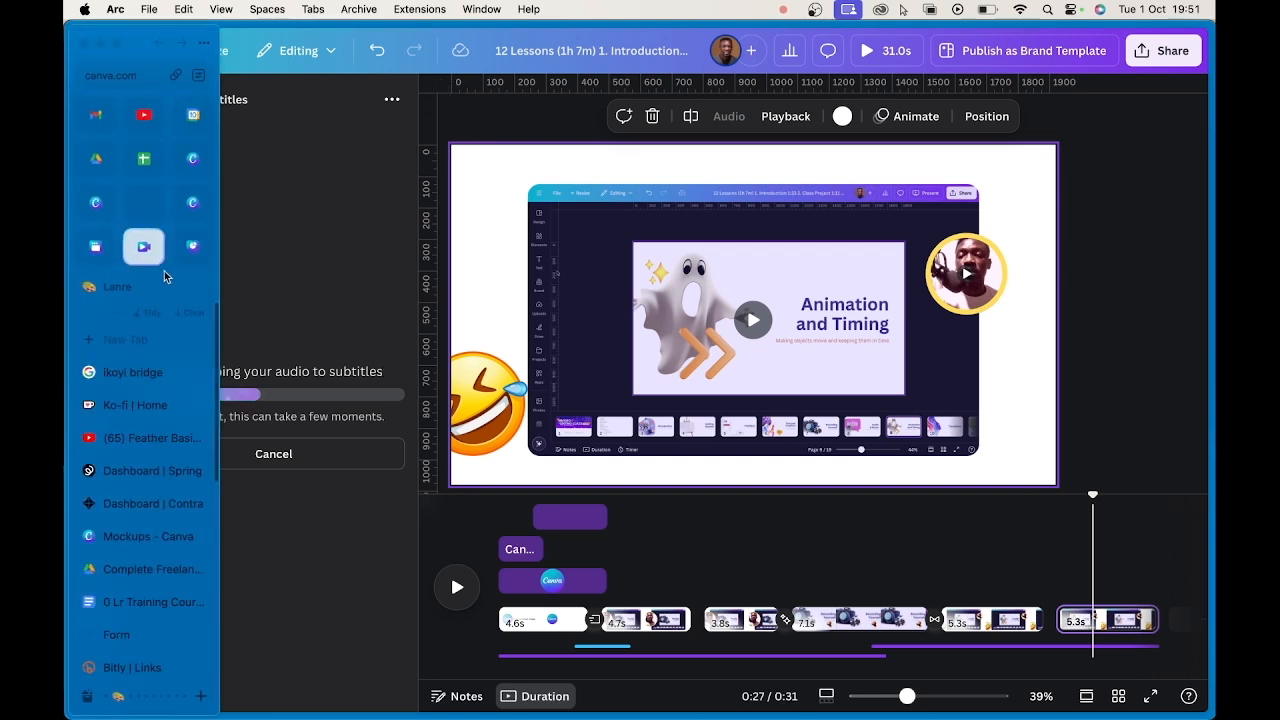
left_click(190, 248)
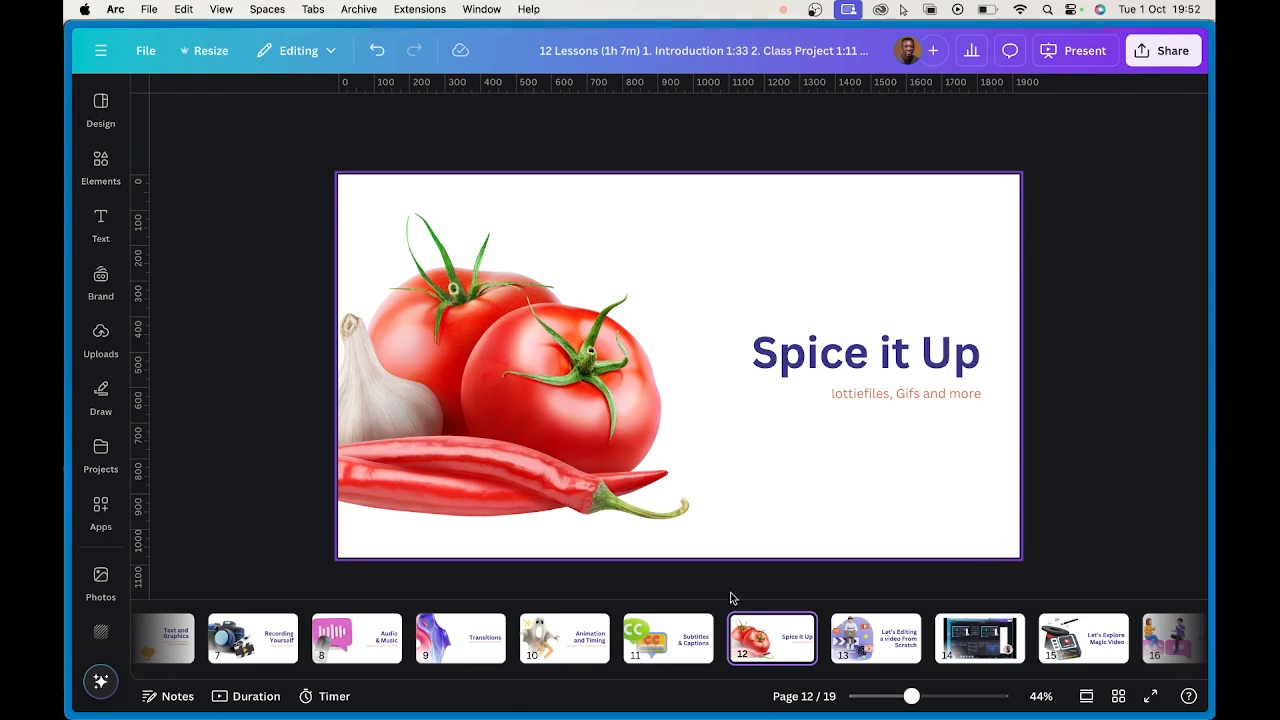
left_click(873, 658)
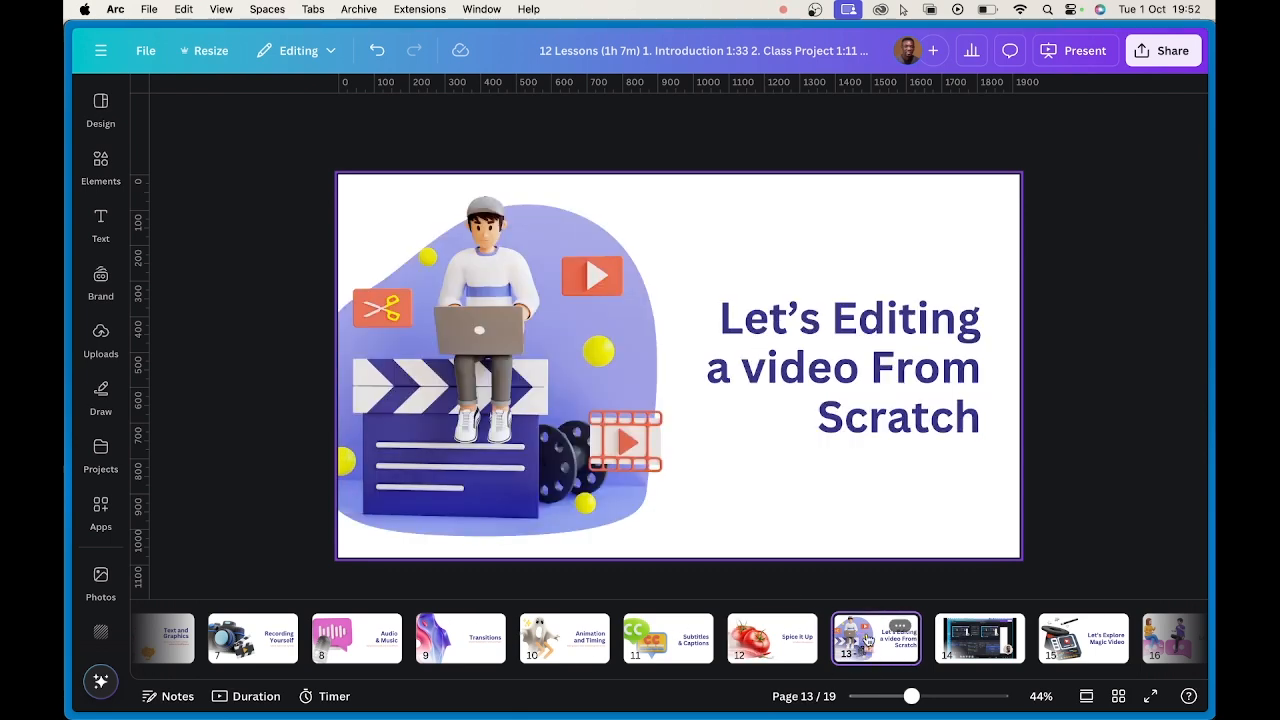
right_click(862, 640)
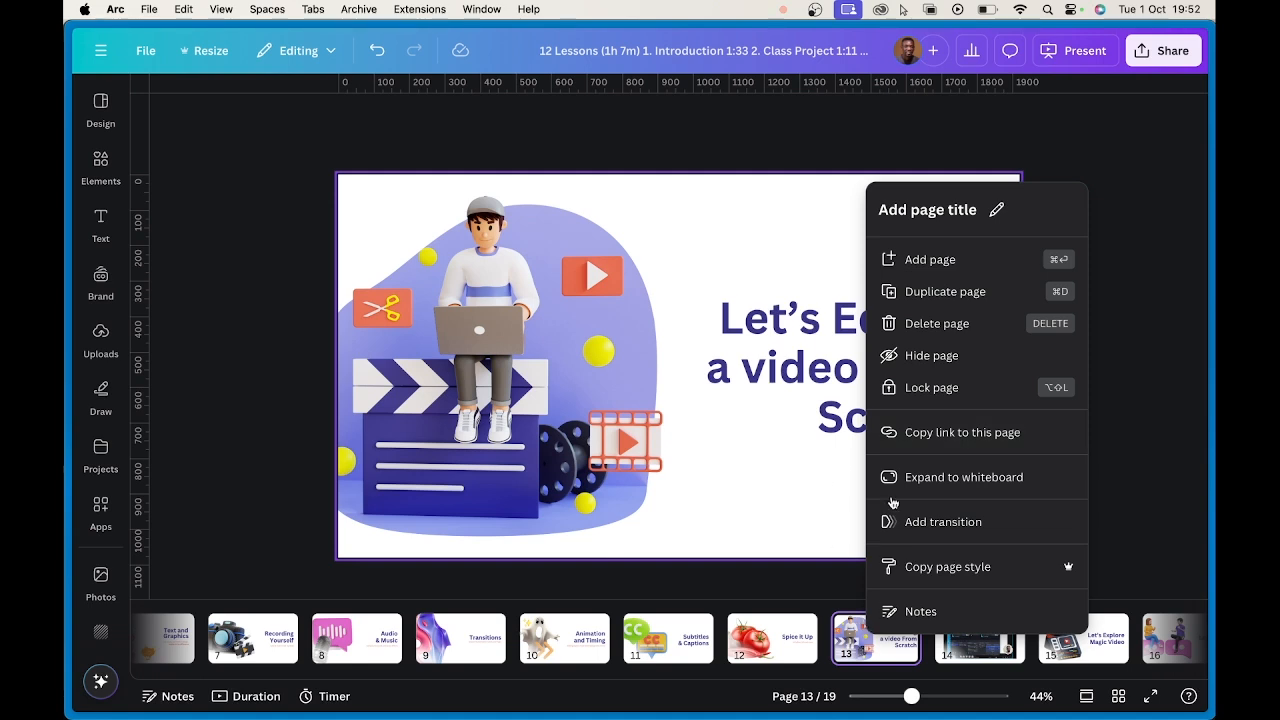
left_click(922, 324)
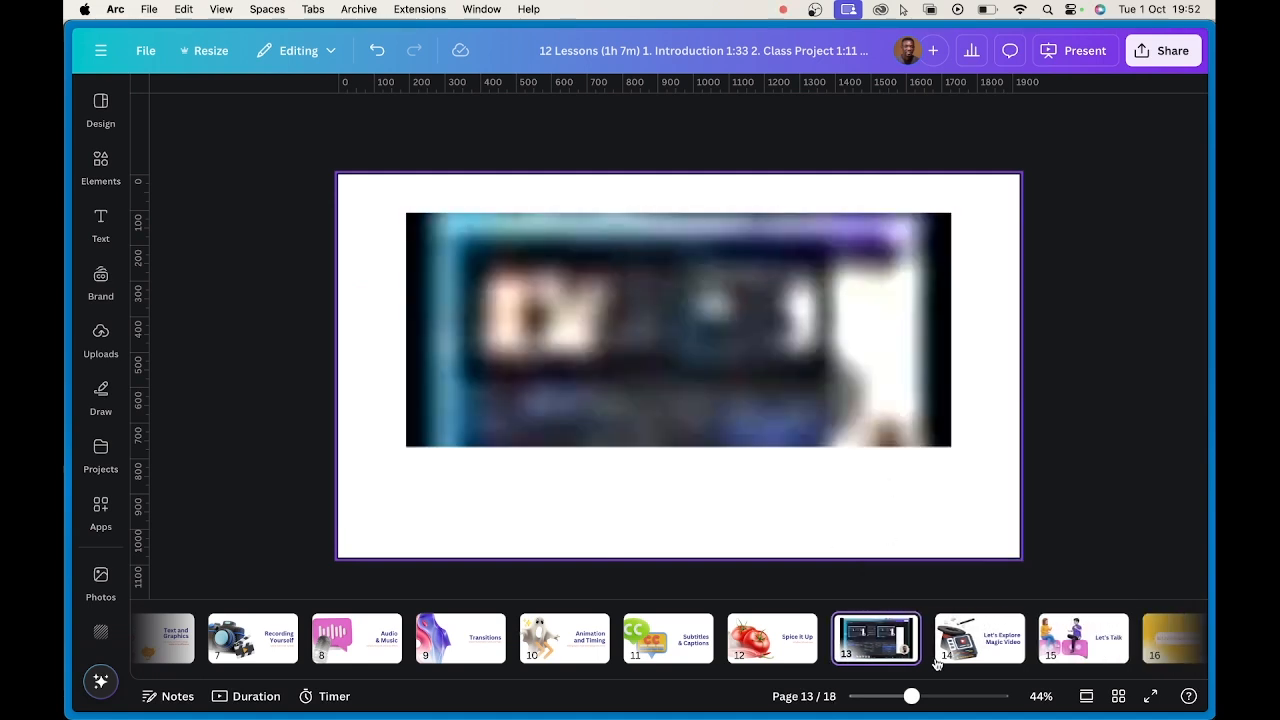
right_click(872, 648)
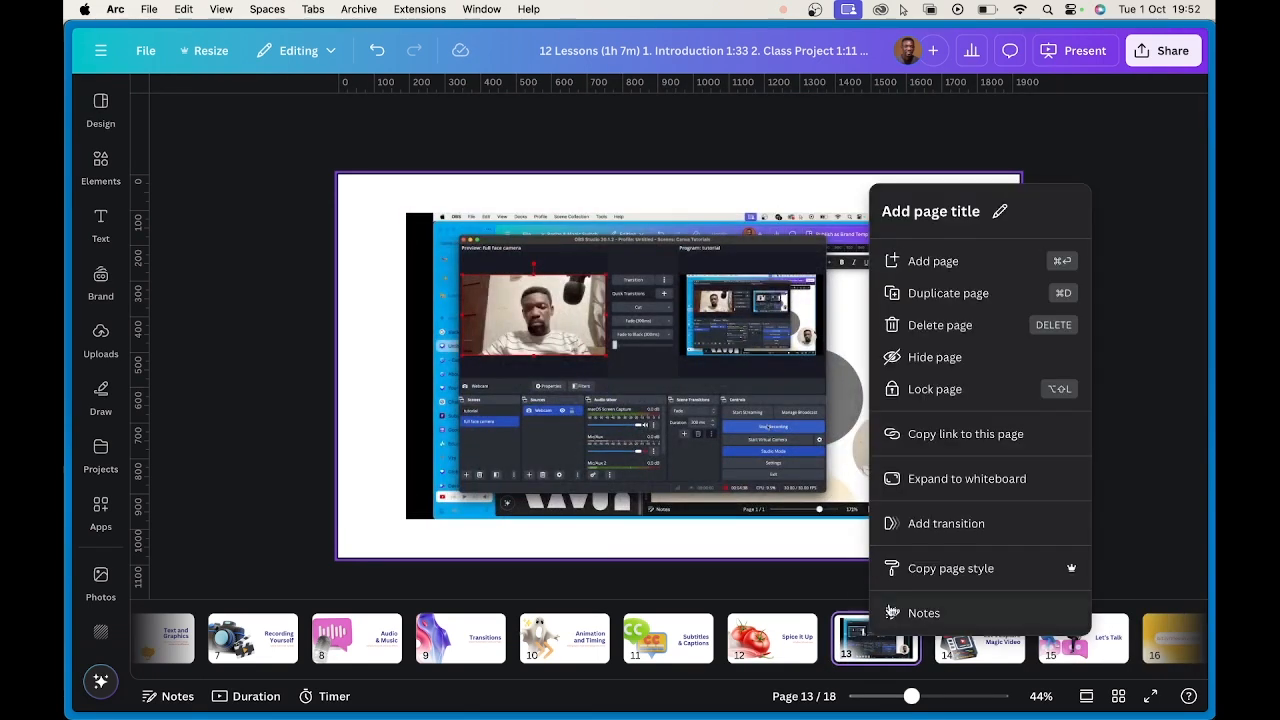
left_click(940, 326)
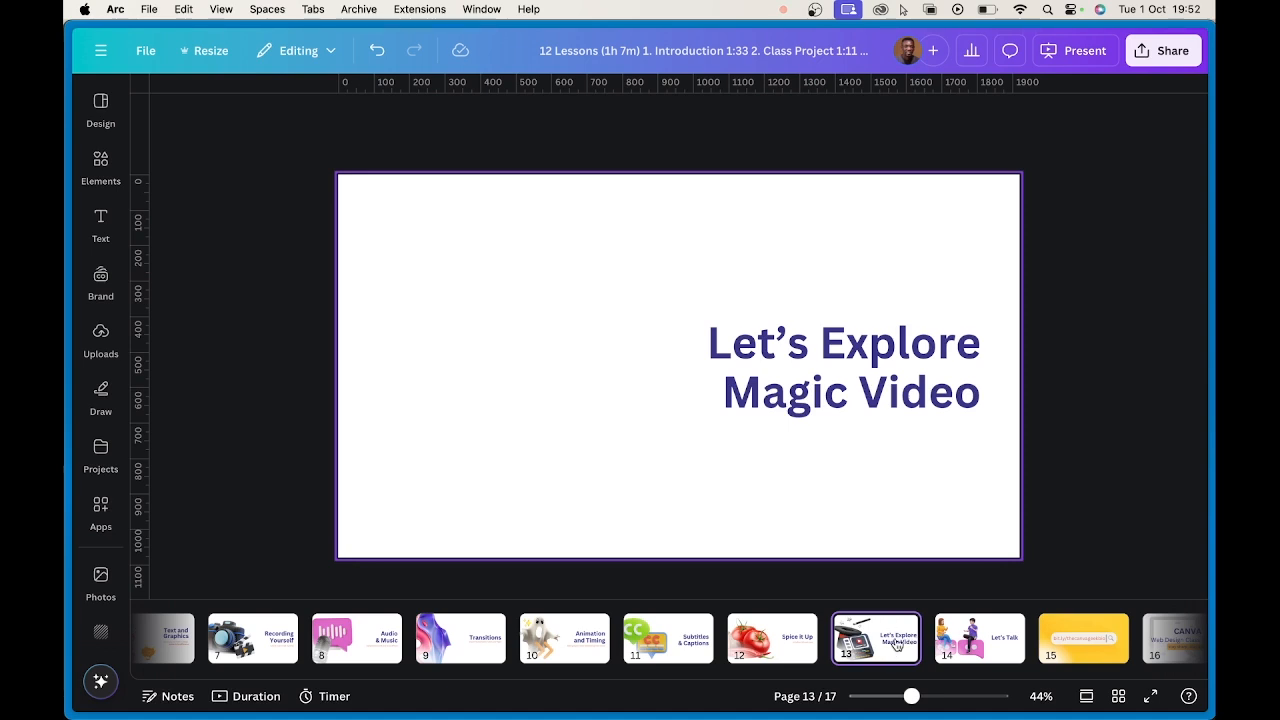
- Look through the Let's Explore Magic Video and Let's Talk pages and go back to the Spice it Up page
left_click(956, 650)
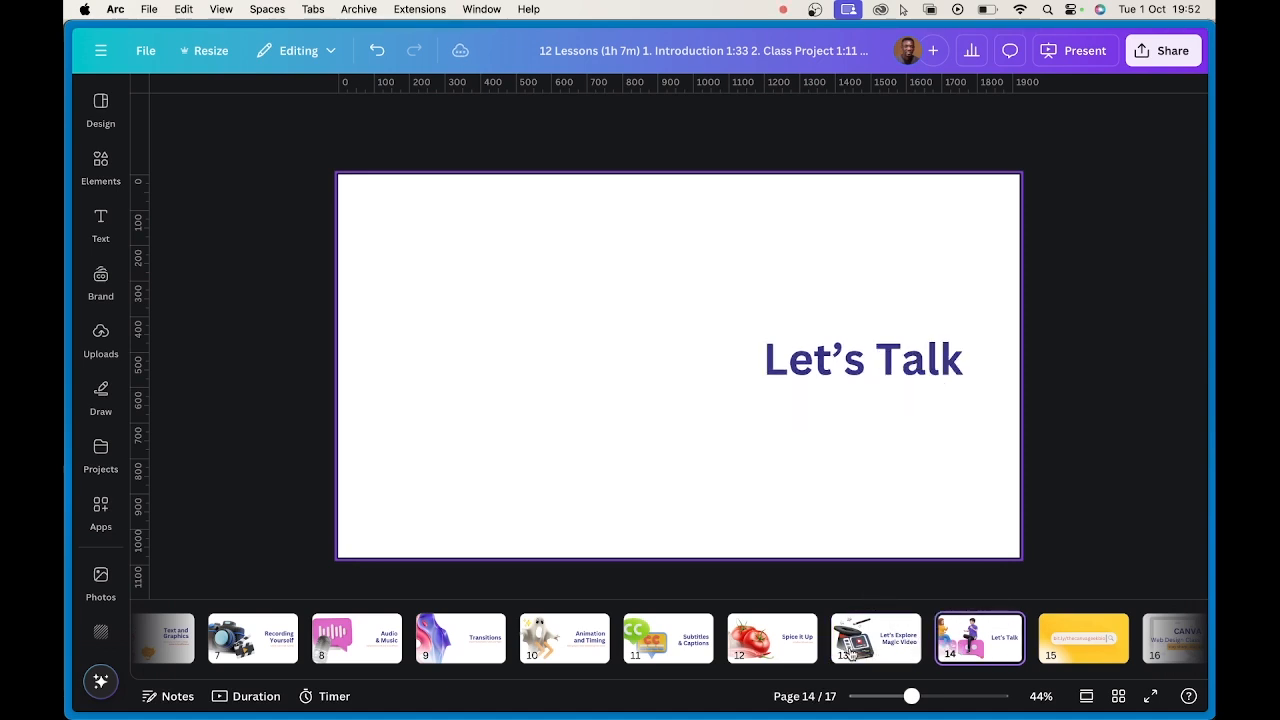
left_click(848, 655)
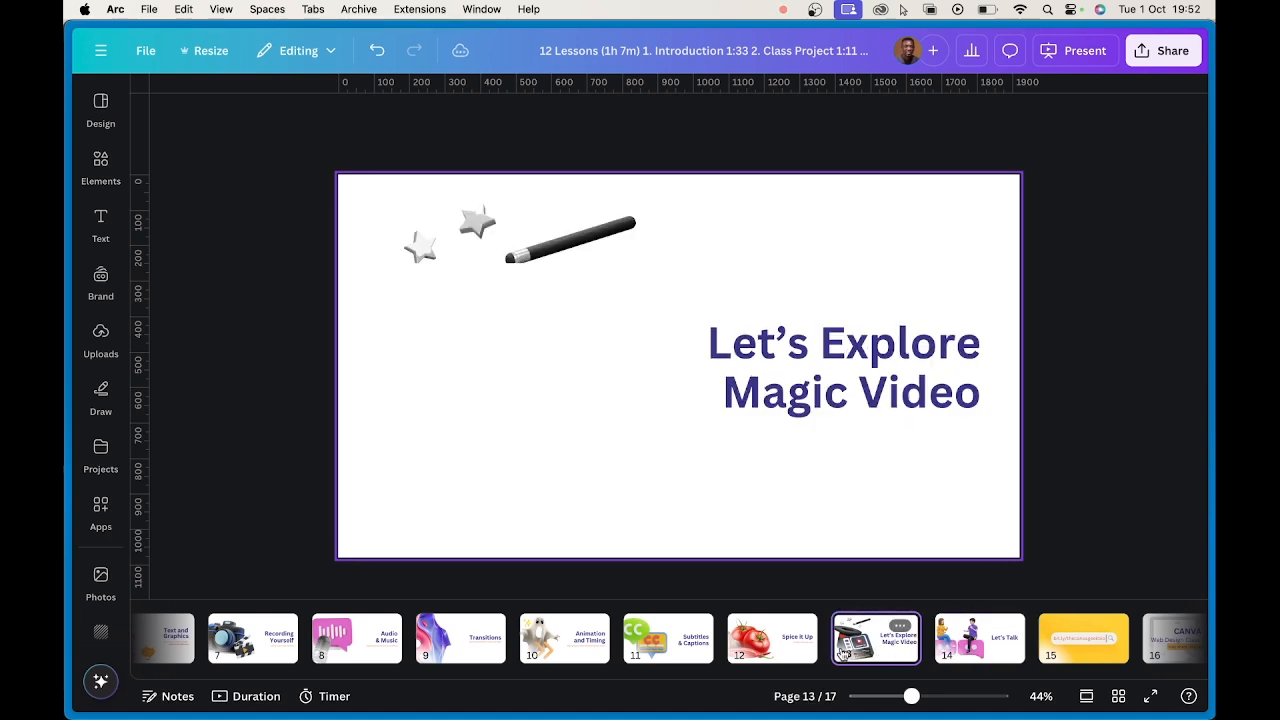
left_click(962, 645)
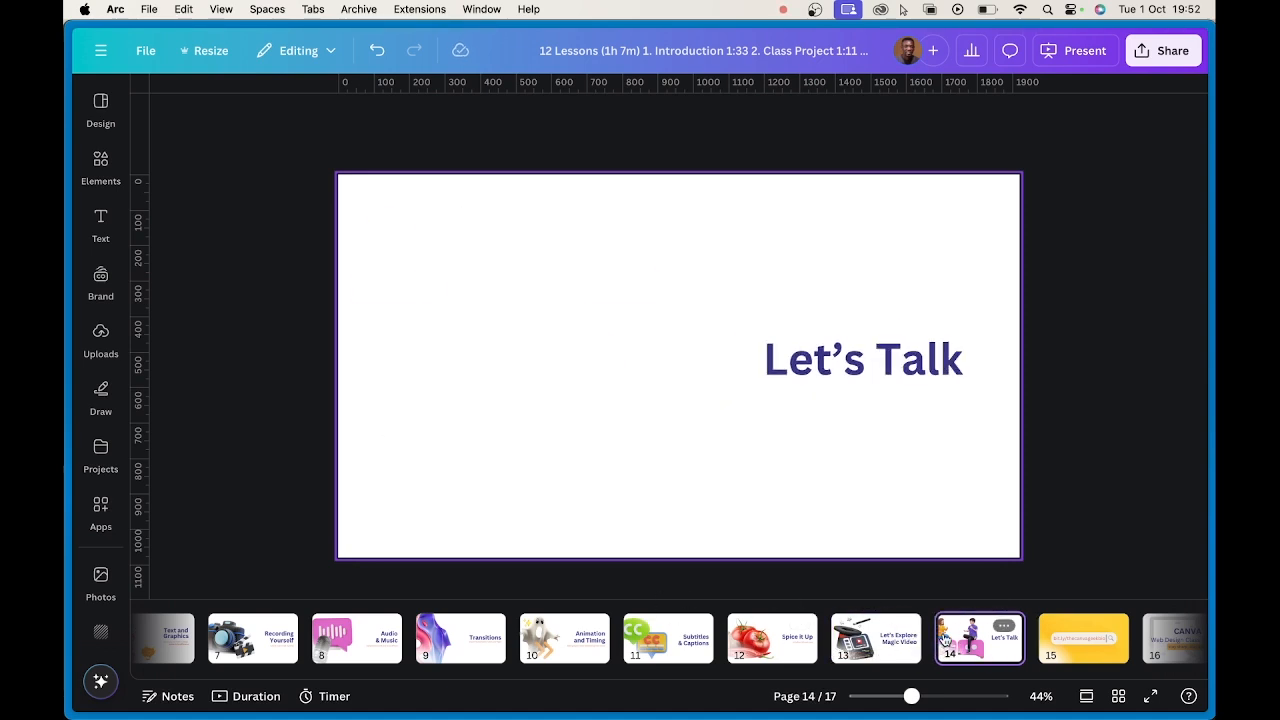
left_click(778, 642)
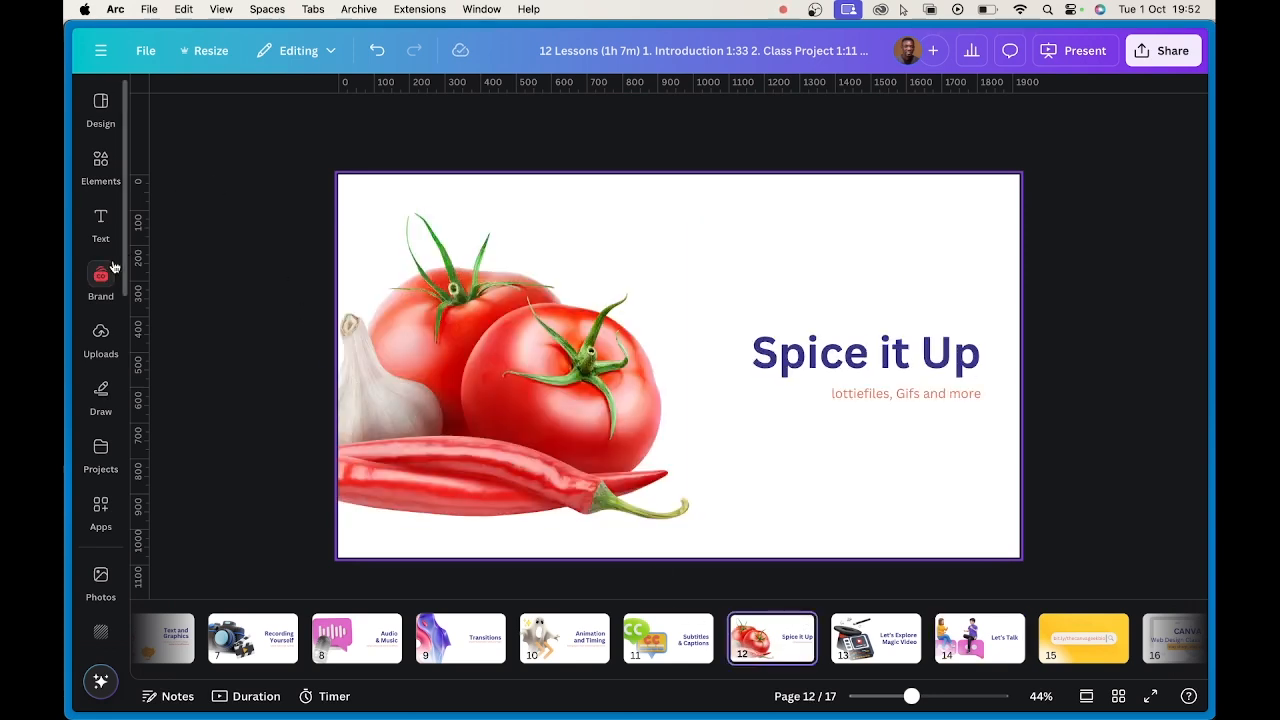
- Return to the class video, generate the video with subtitles from the three transcribed lines and open the completed result
mouse_move(70, 255)
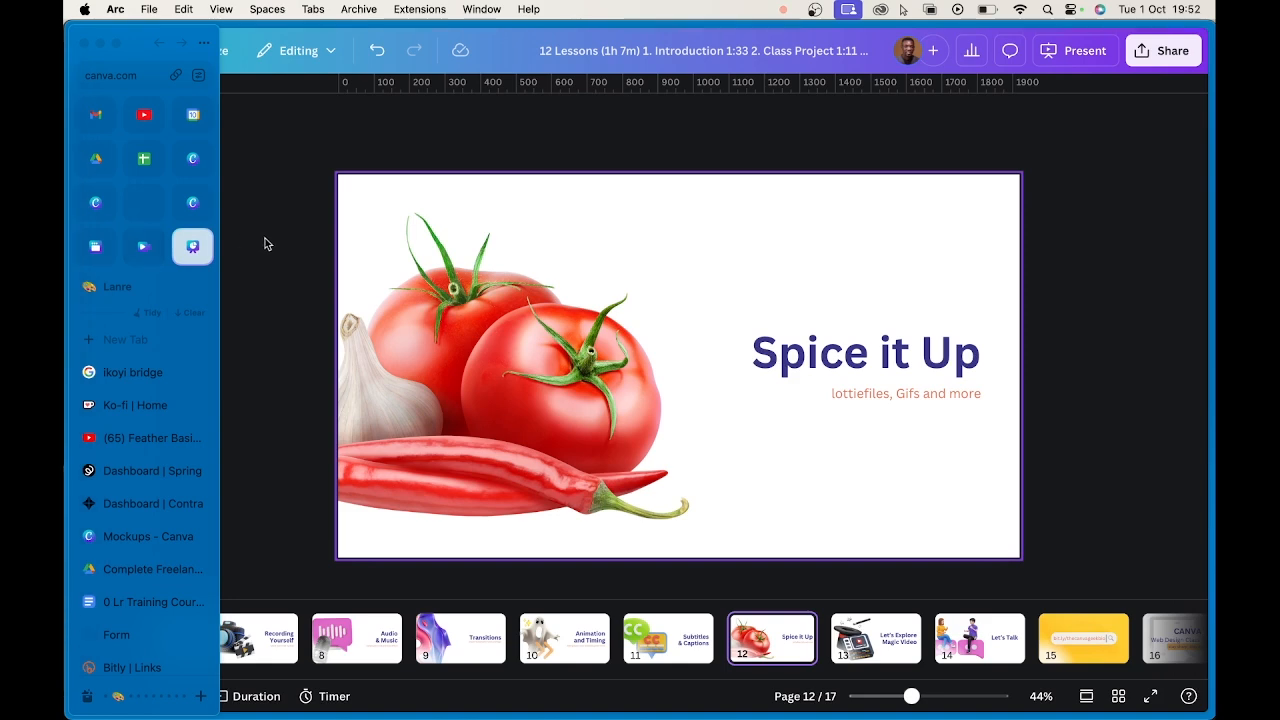
left_click(145, 248)
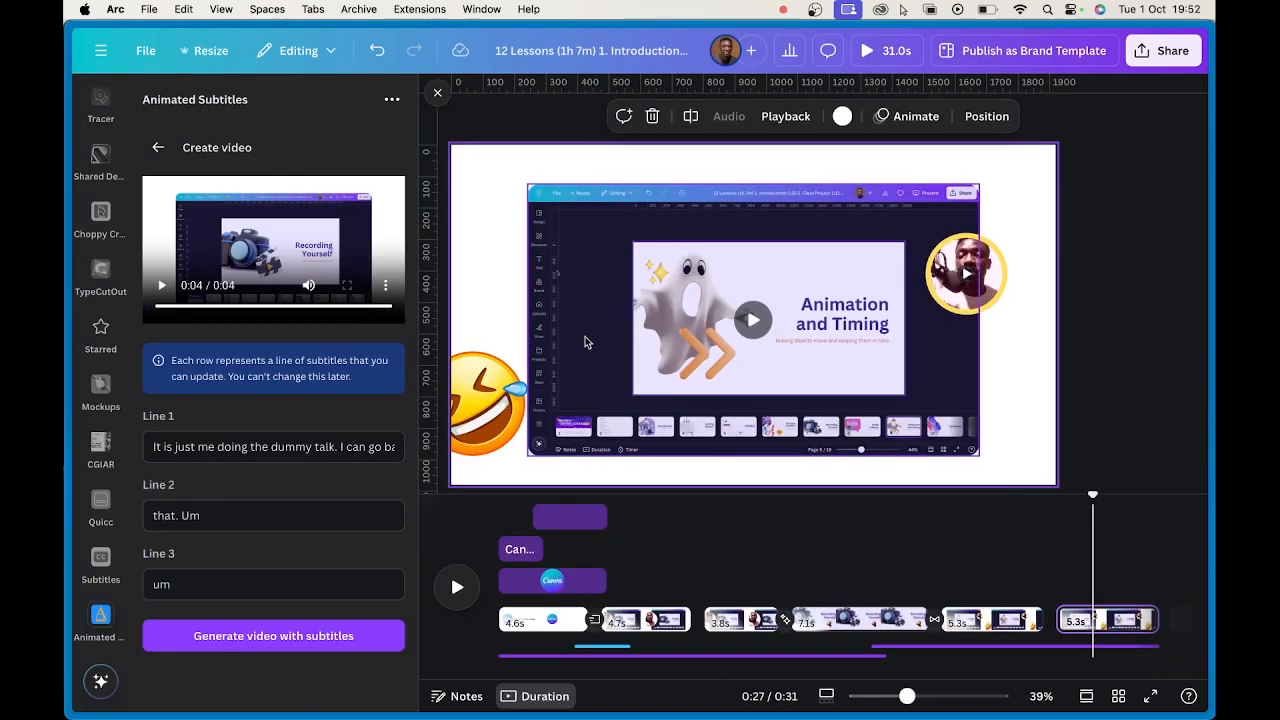
left_click(164, 288)
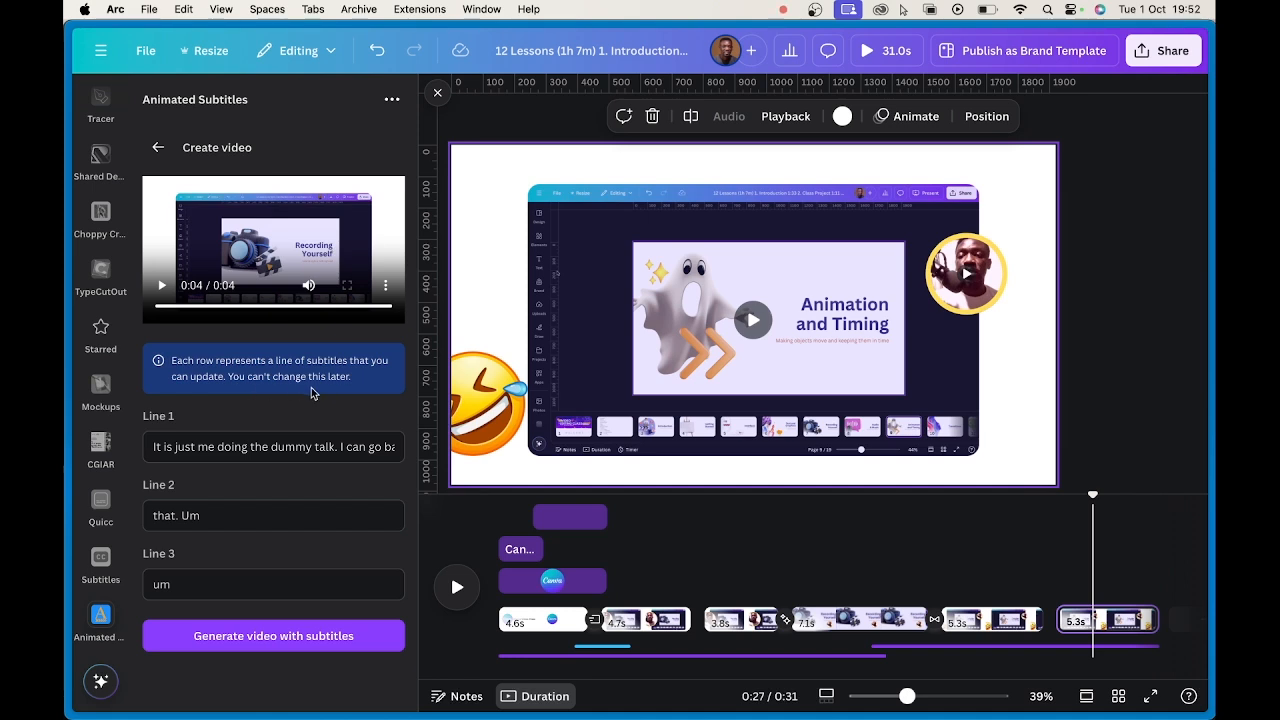
left_click(278, 640)
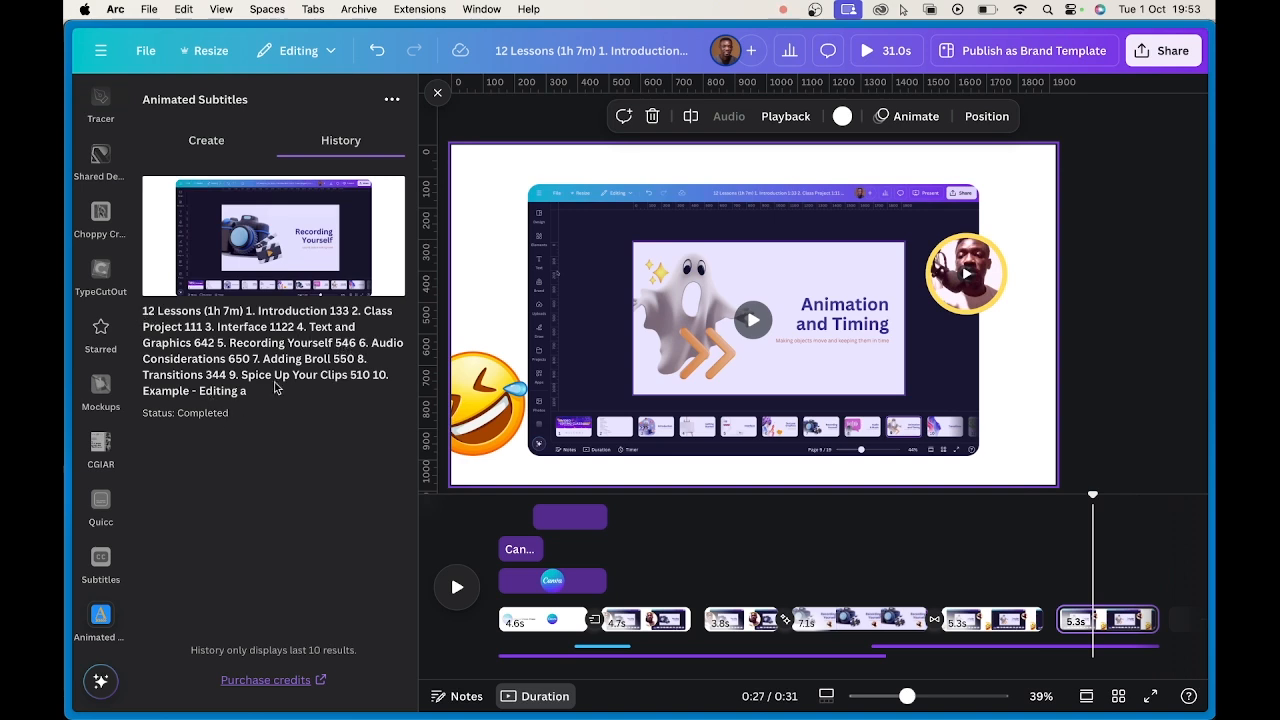
left_click(314, 262)
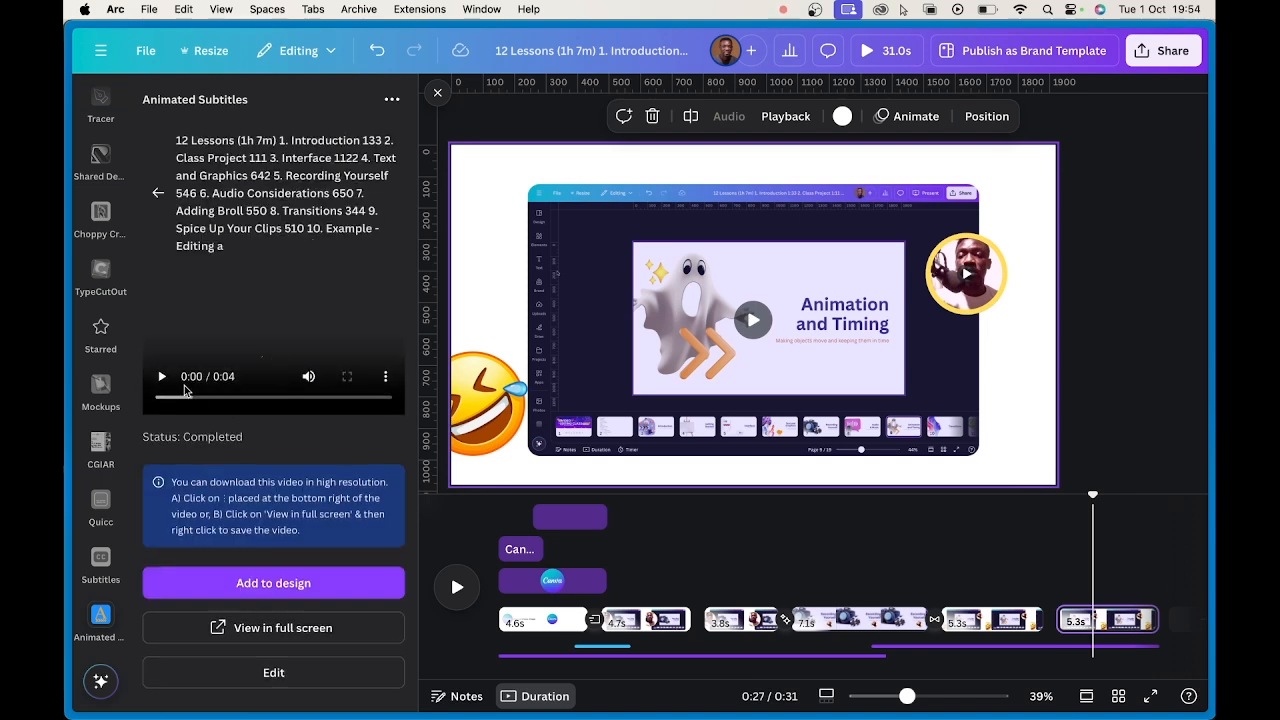
- Play the completed animated-subtitles video to check the result
left_click(162, 377)
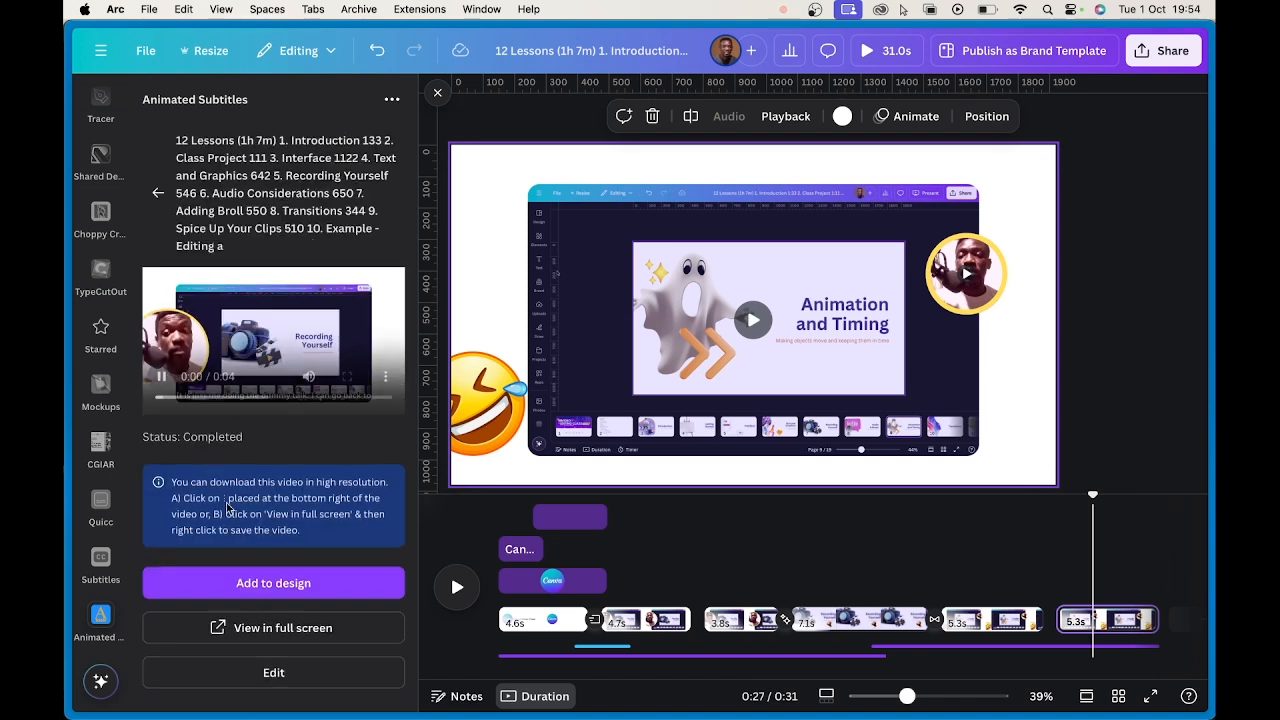
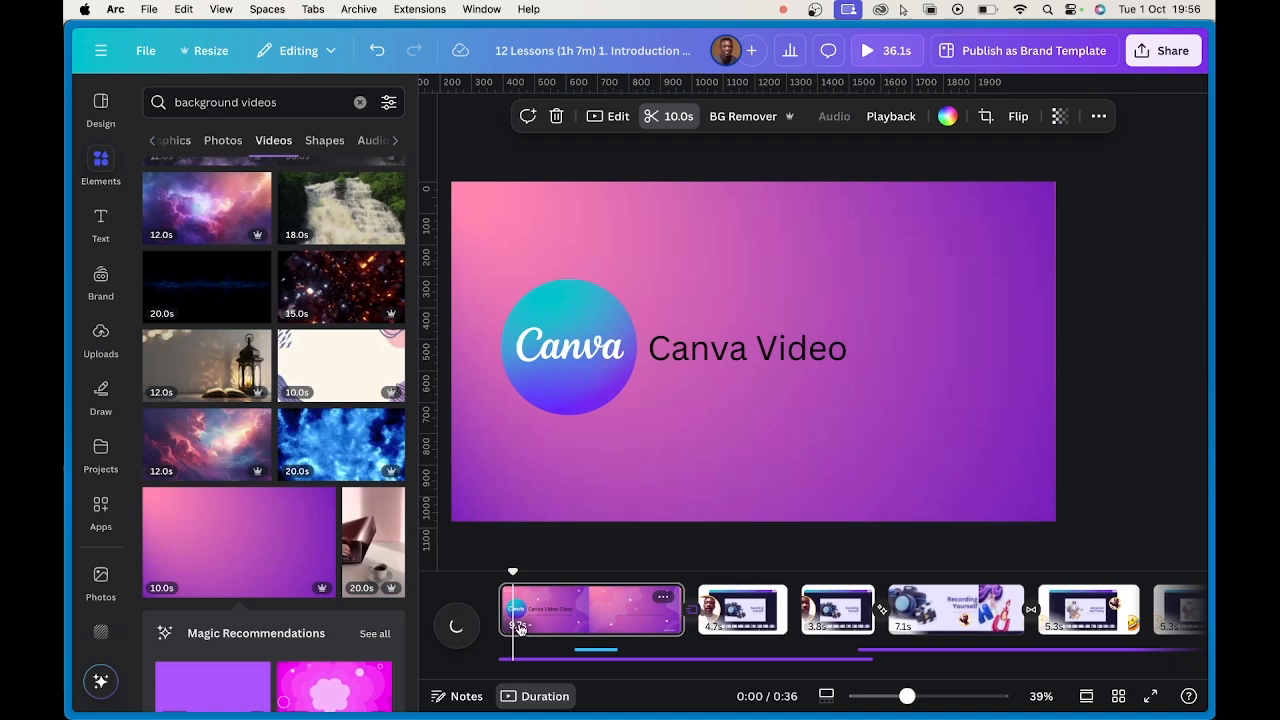
- Trim the gradient background video on the title page to 4.7 s and return the playhead to the video's start
left_click(676, 116)
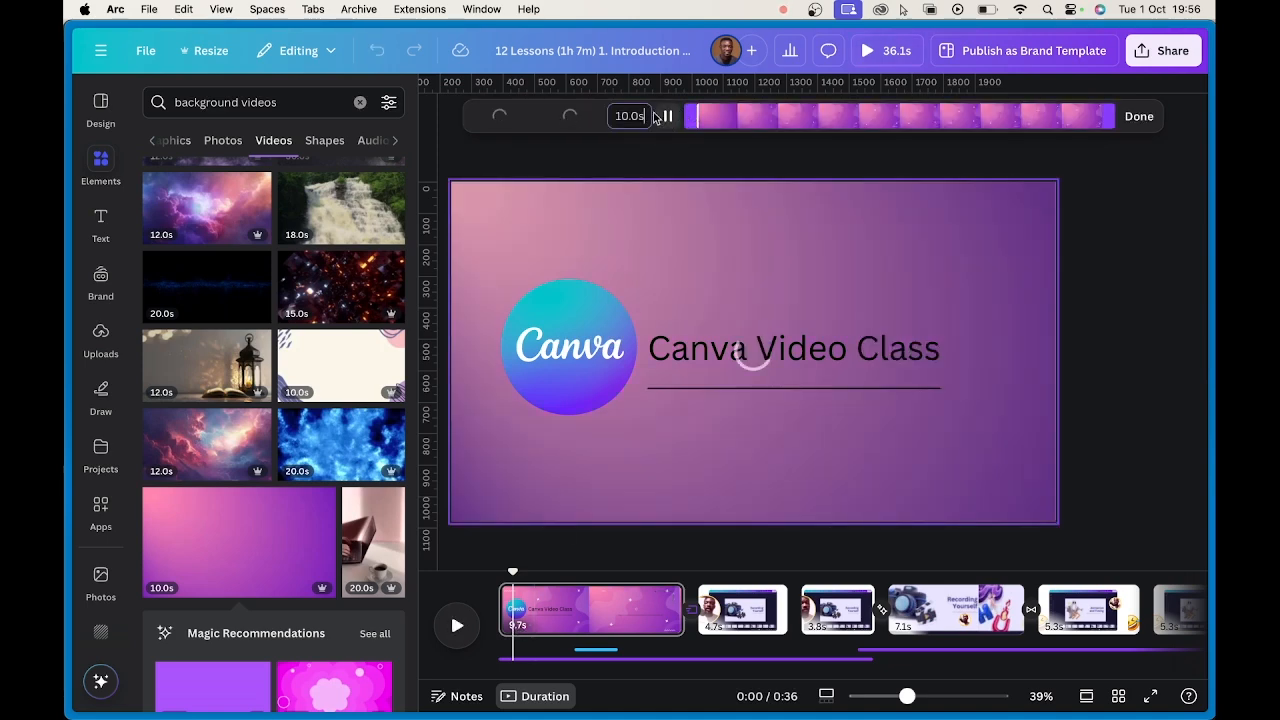
left_click_drag(1105, 116, 908, 116)
left_click(1123, 124)
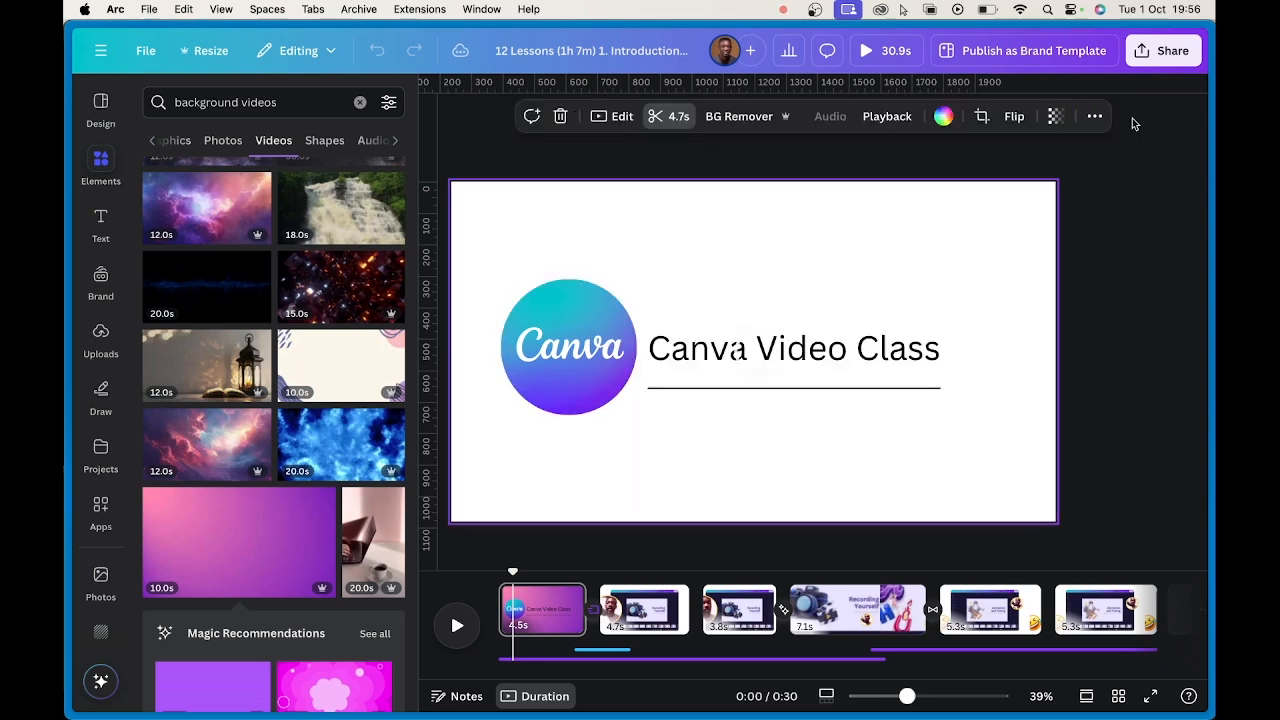
left_click_drag(514, 575, 451, 581)
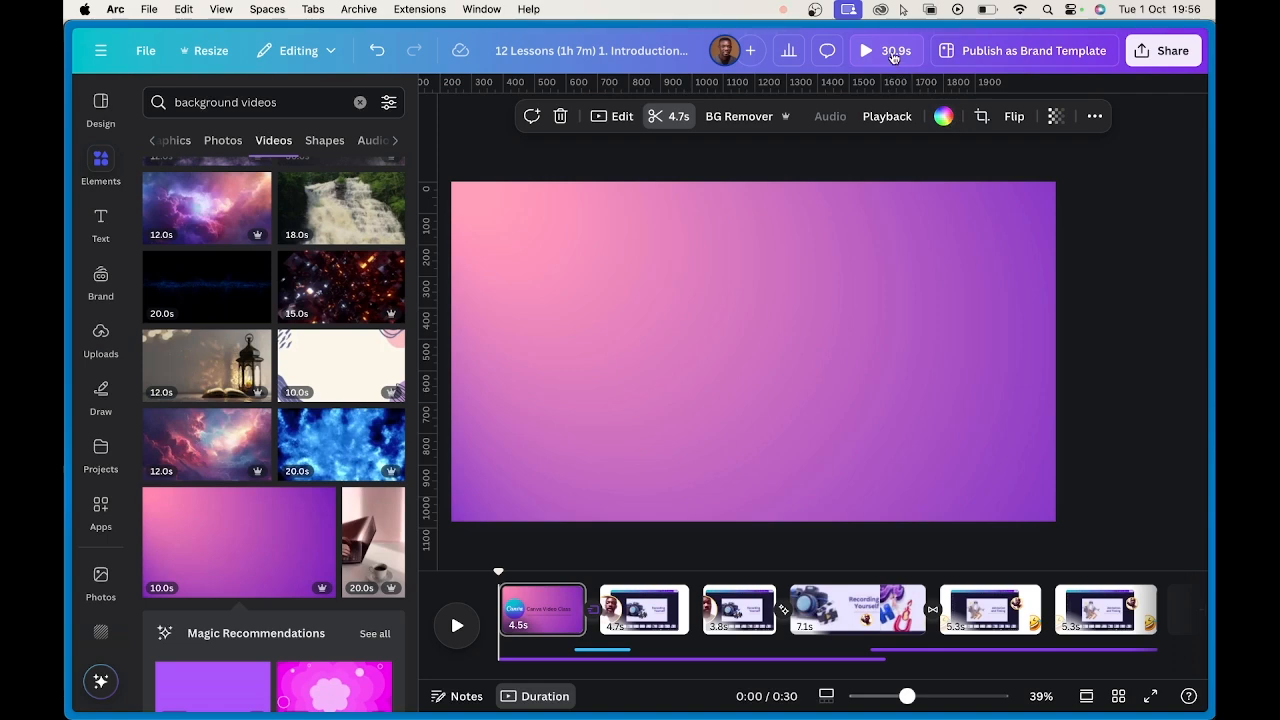
- Preview the class video full size, replay the title page and its transition from the beginning, and close the preview
left_click(890, 52)
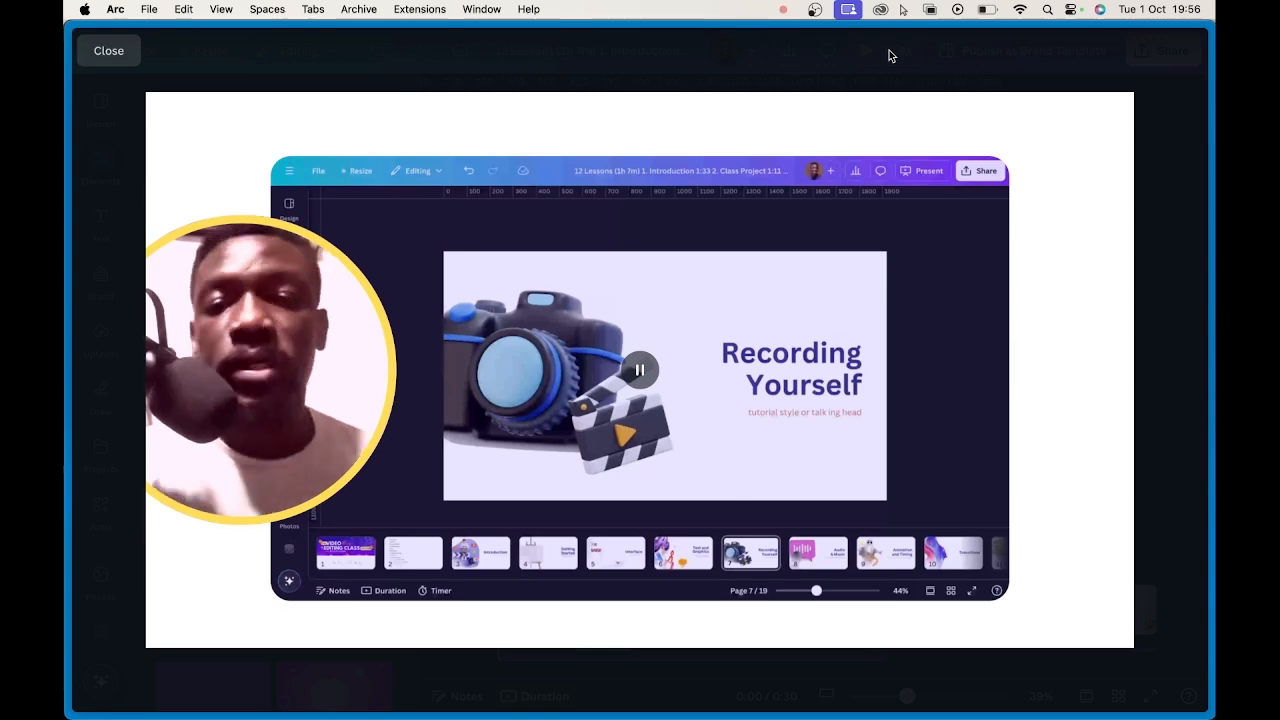
mouse_move(681, 230)
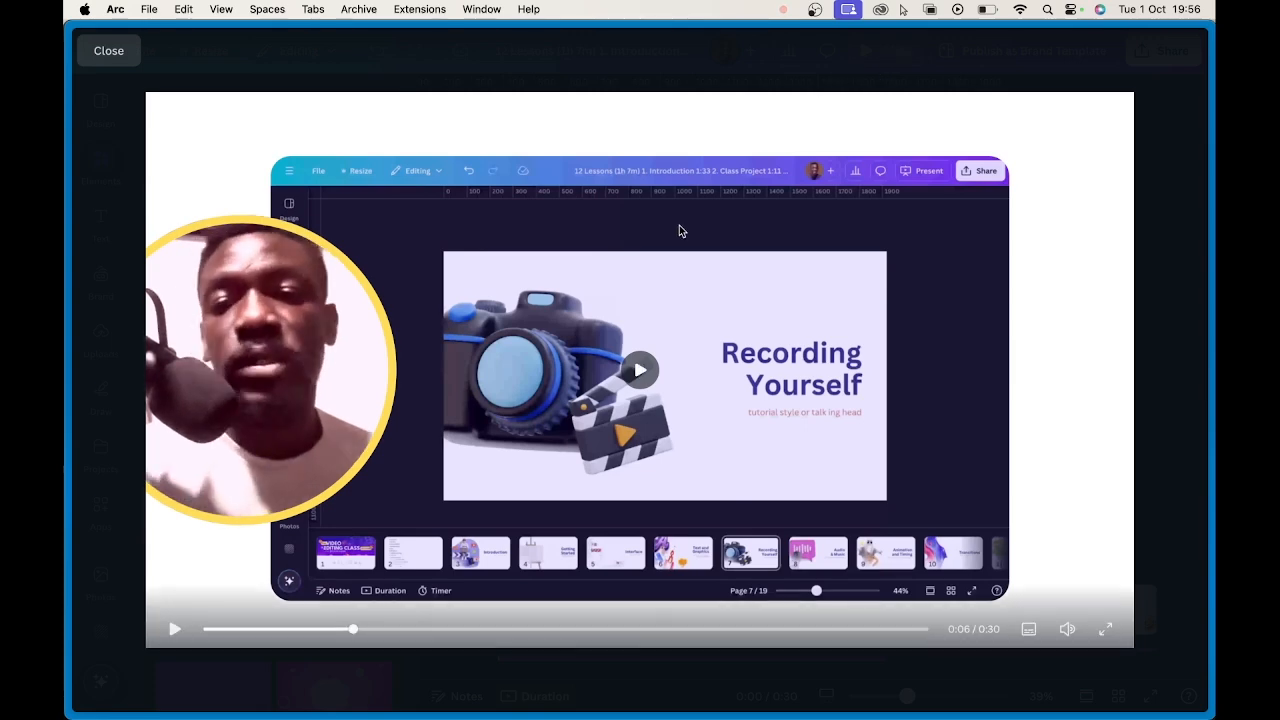
left_click_drag(351, 627, 201, 627)
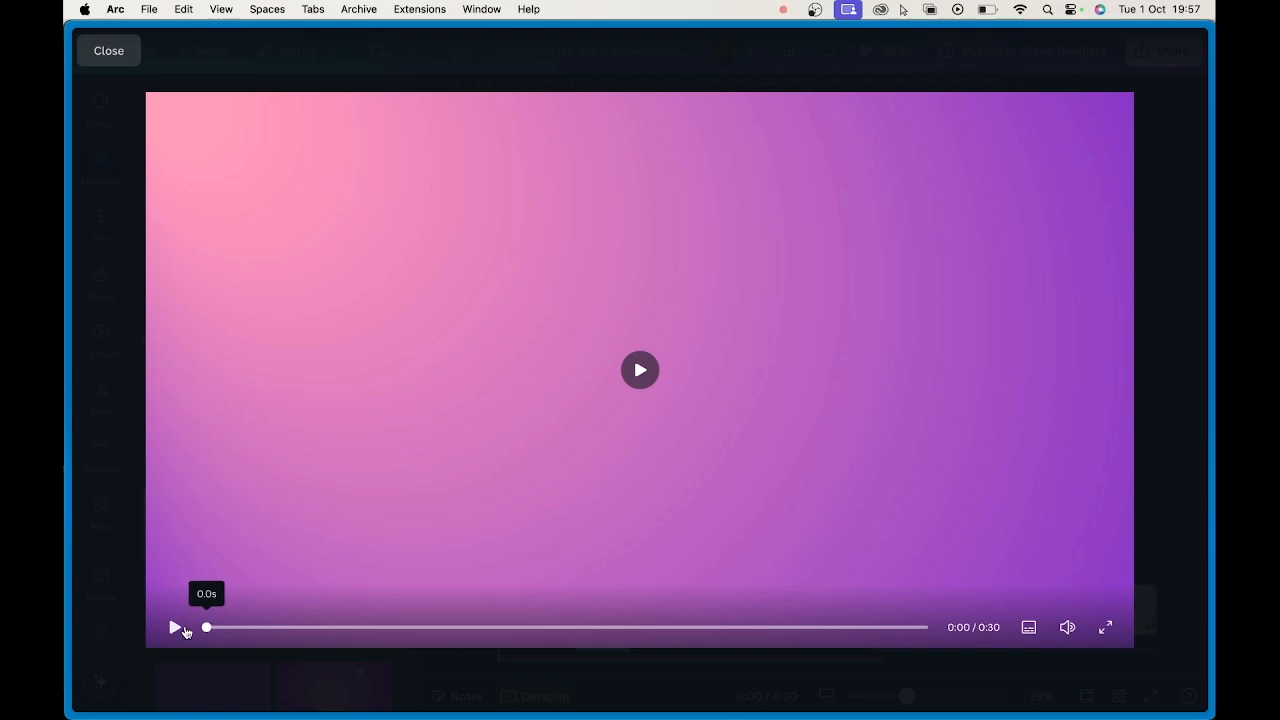
left_click(174, 627)
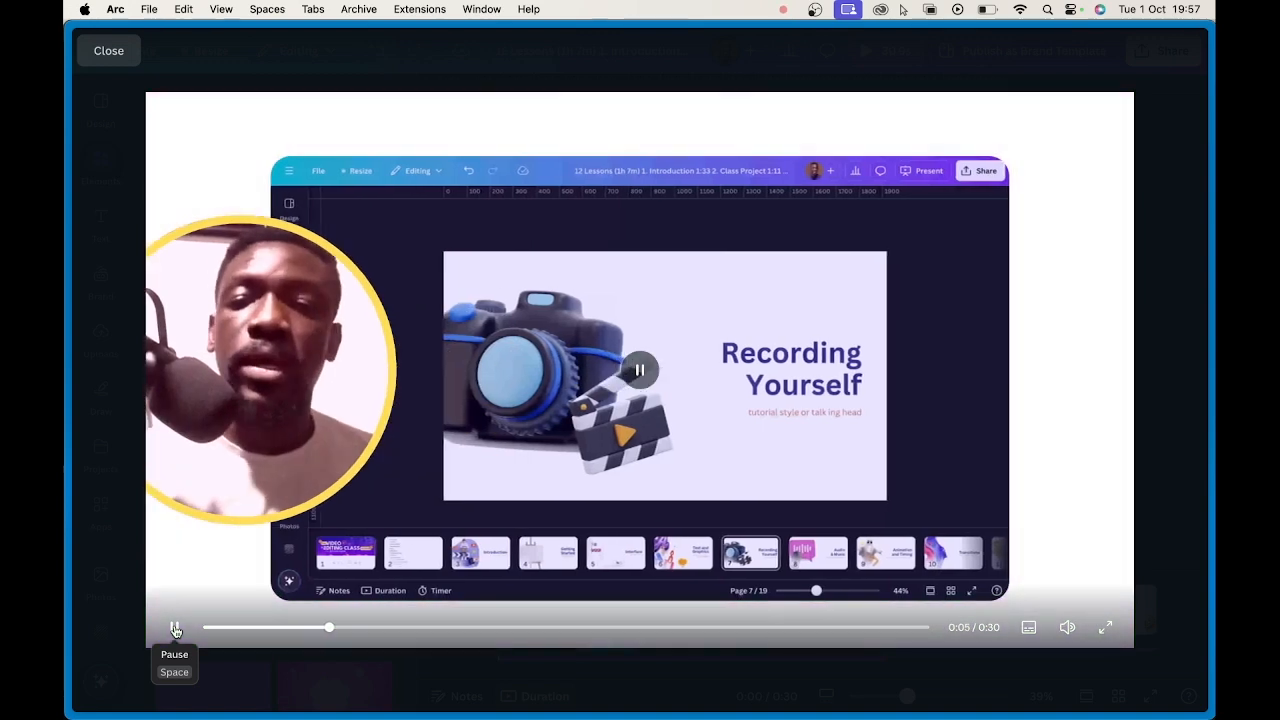
left_click(175, 629)
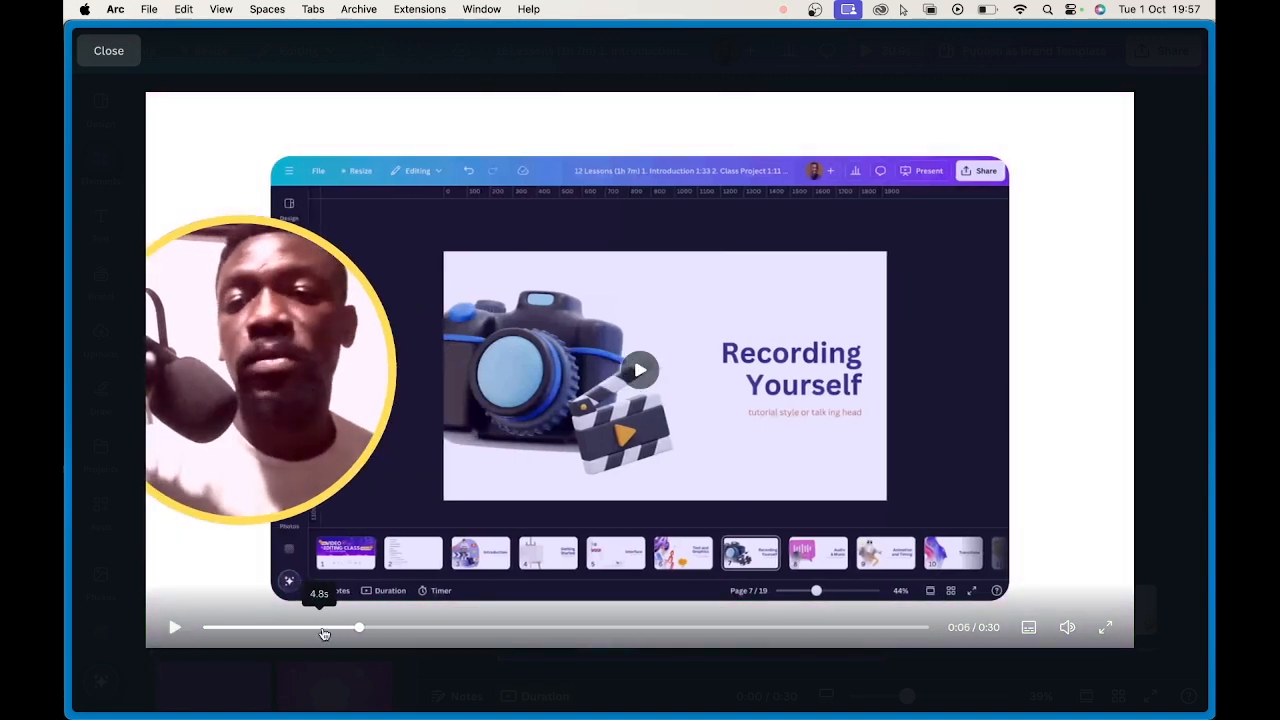
left_click_drag(355, 627, 177, 627)
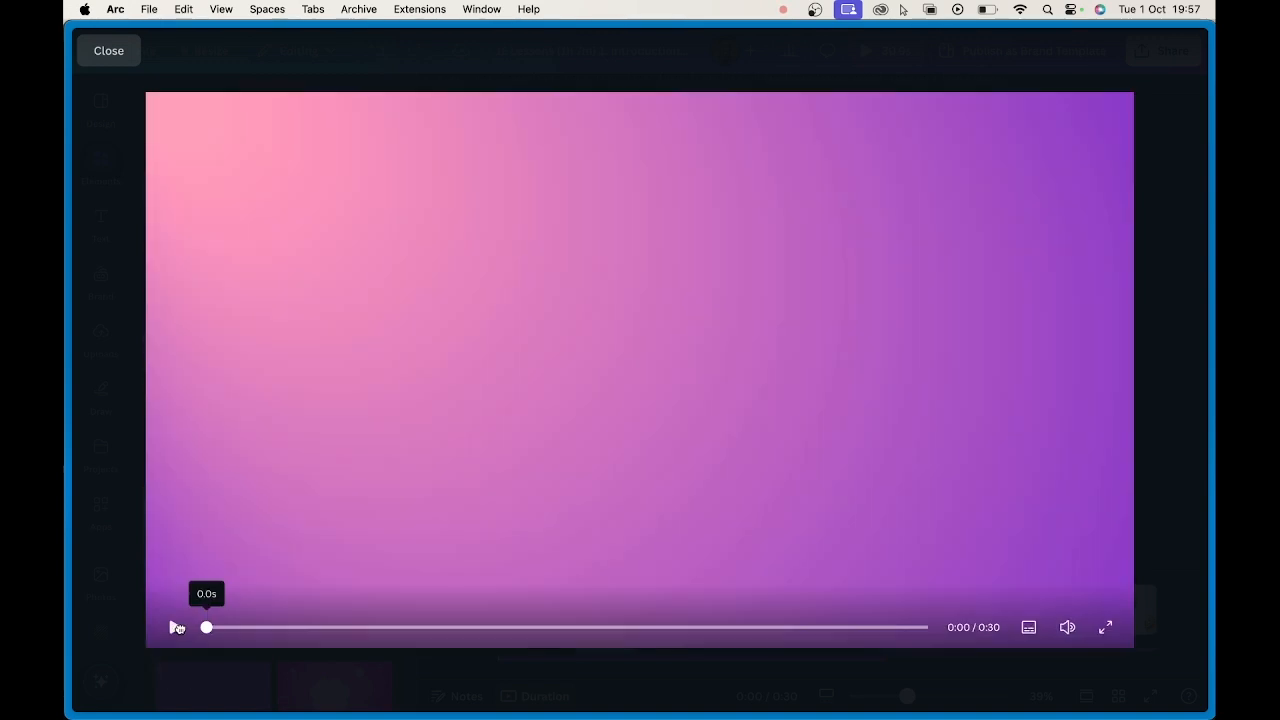
left_click(112, 359)
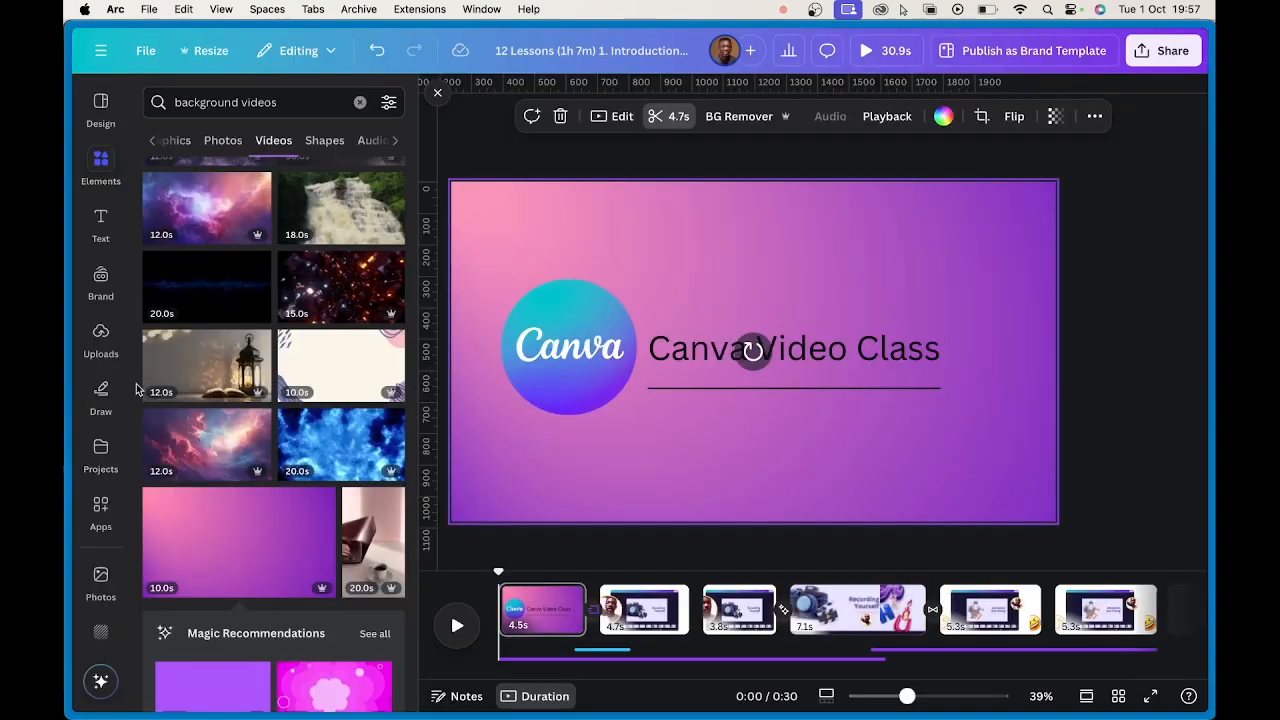
- On the second page, shrink the circular webcam video so it overlaps the left edge of the screen recording
left_click(648, 610)
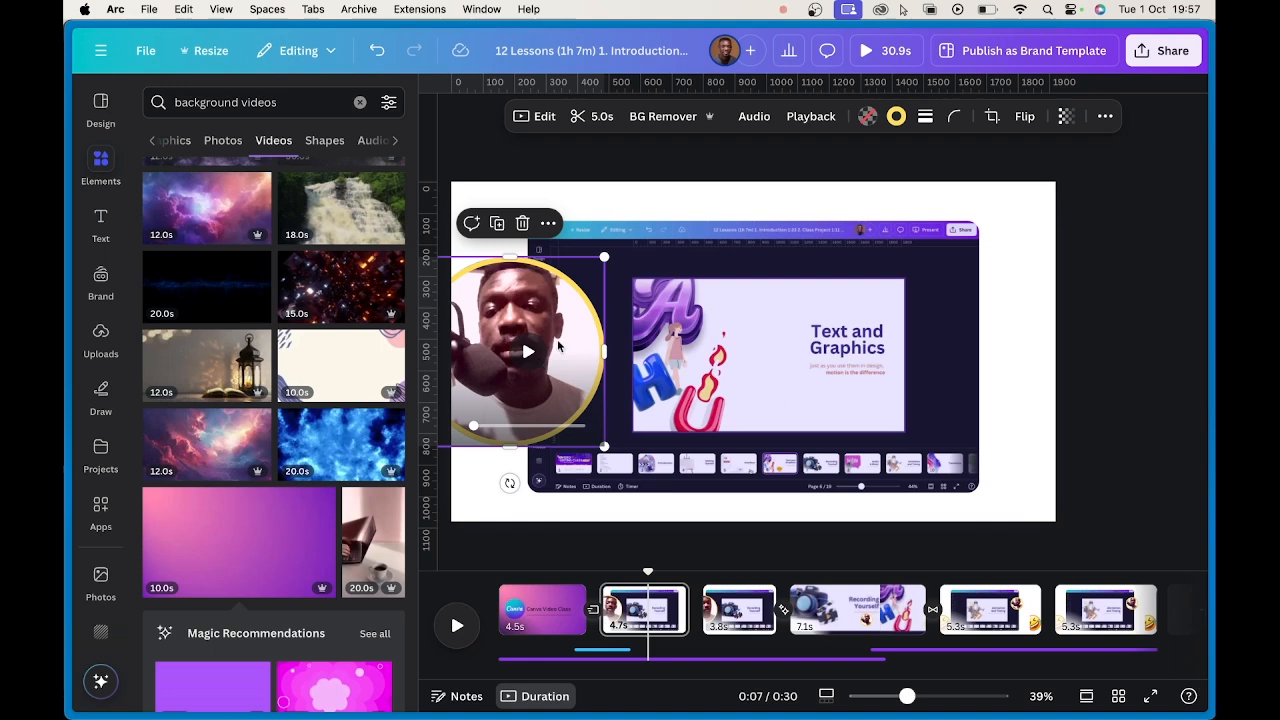
left_click_drag(604, 257, 551, 323)
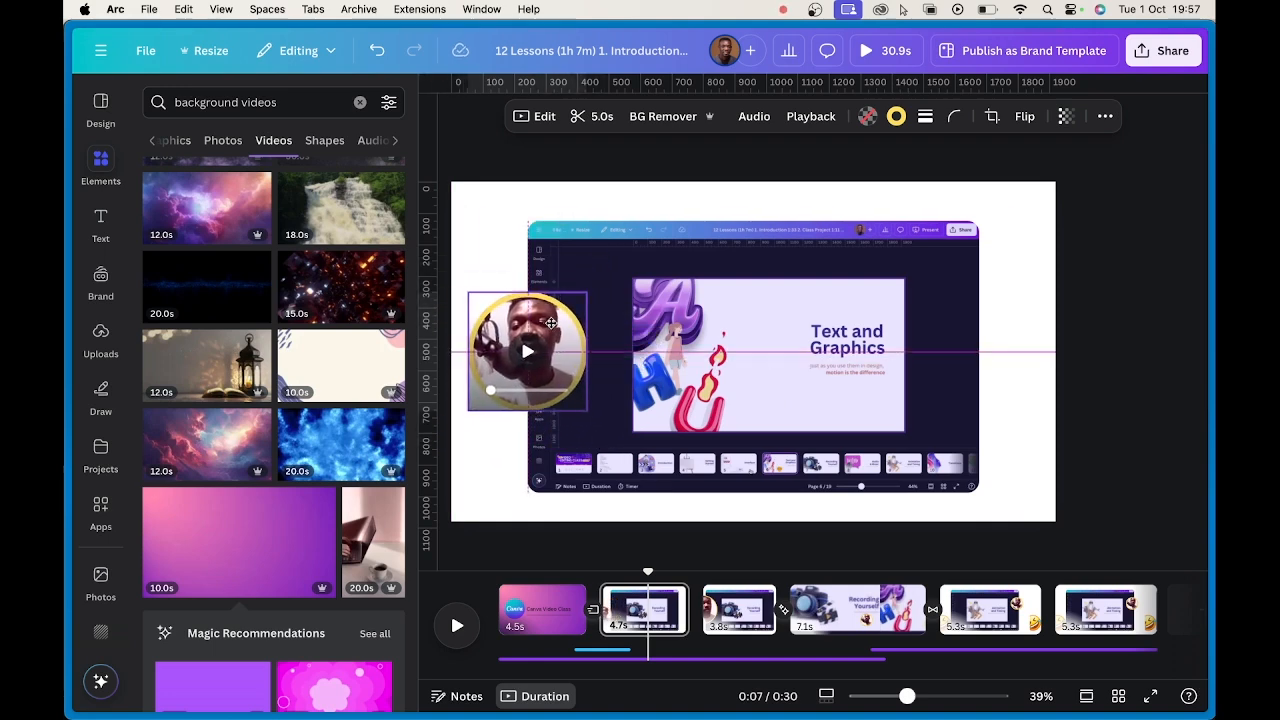
- Search the video elements for "flashing colors" in place of the previous search term
left_click(285, 101)
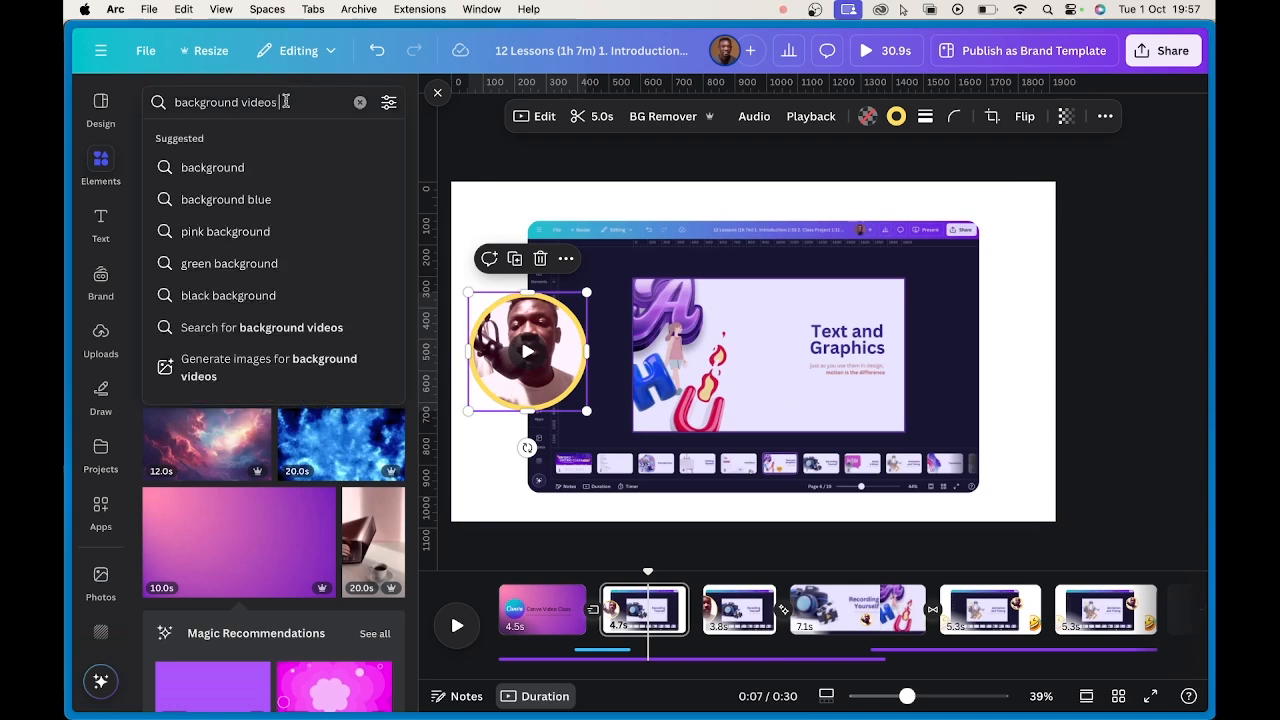
left_click_drag(285, 101, 158, 103)
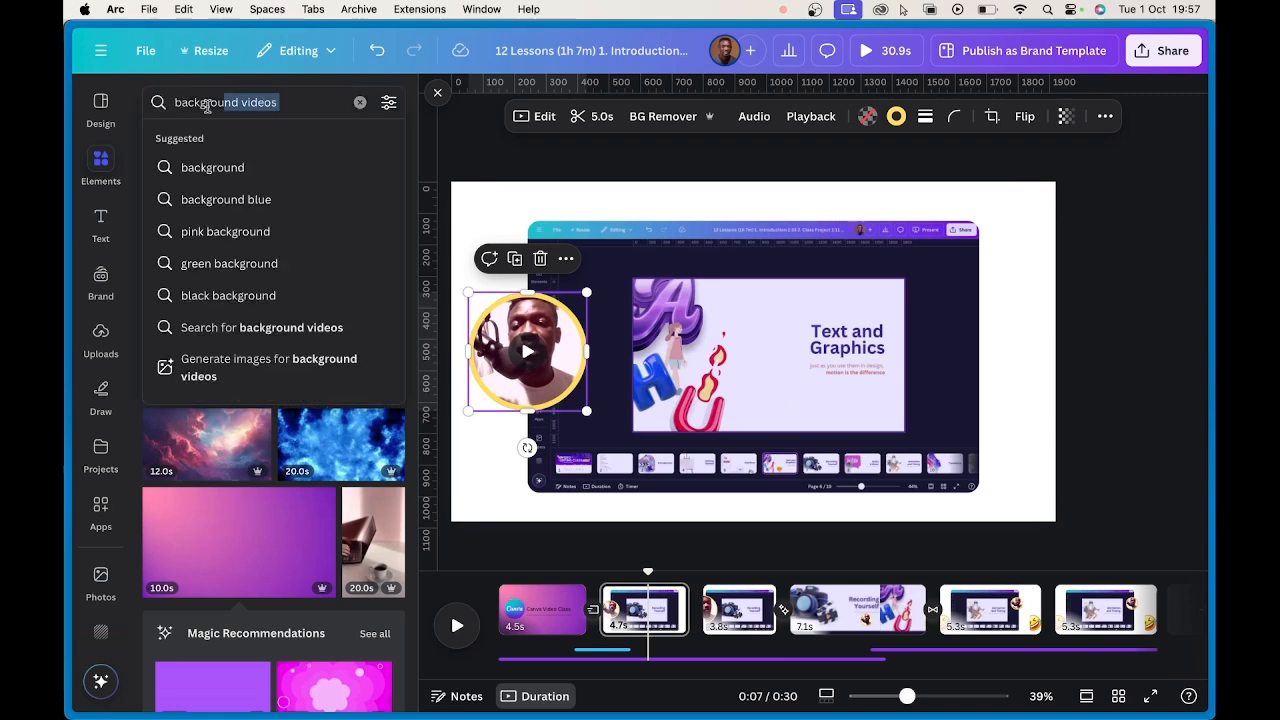
key("BackSpace")
key("BackSpace")
key("BackSpace")
key("BackSpace")
key("BackSpace")
key("BackSpace")
key("BackSpace")
key("BackSpace")
key("BackSpace")
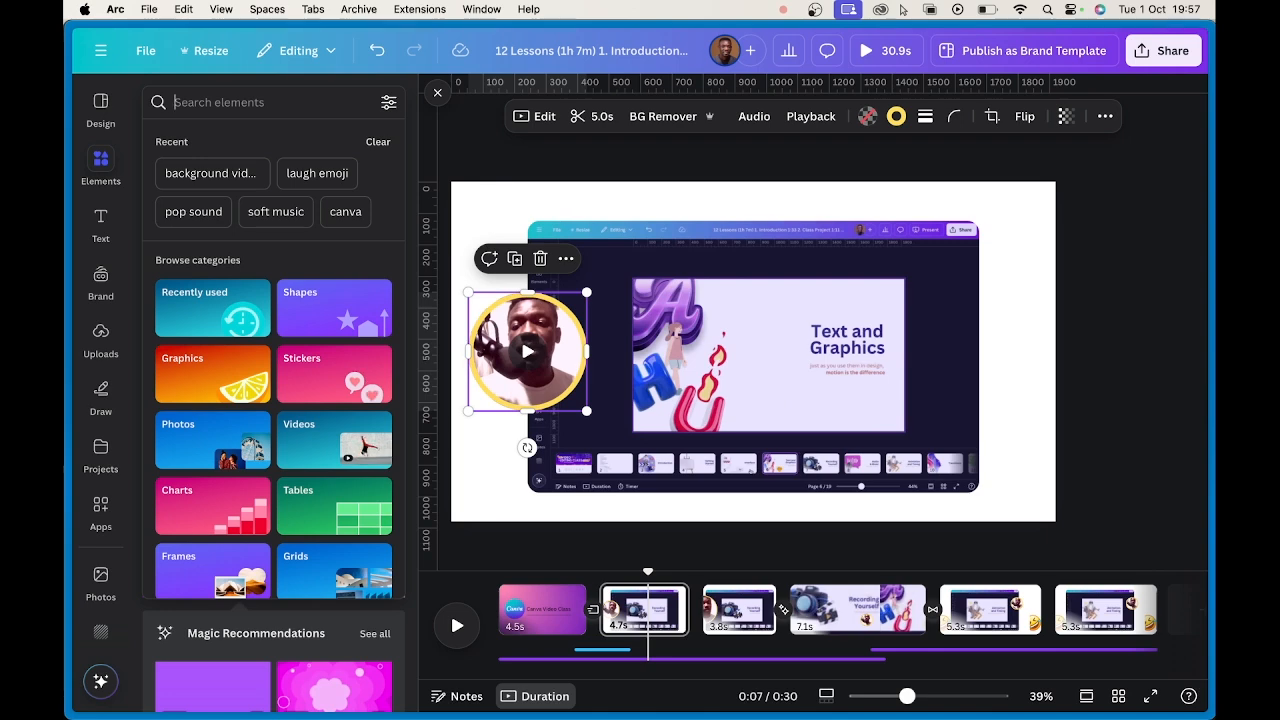
type("fla")
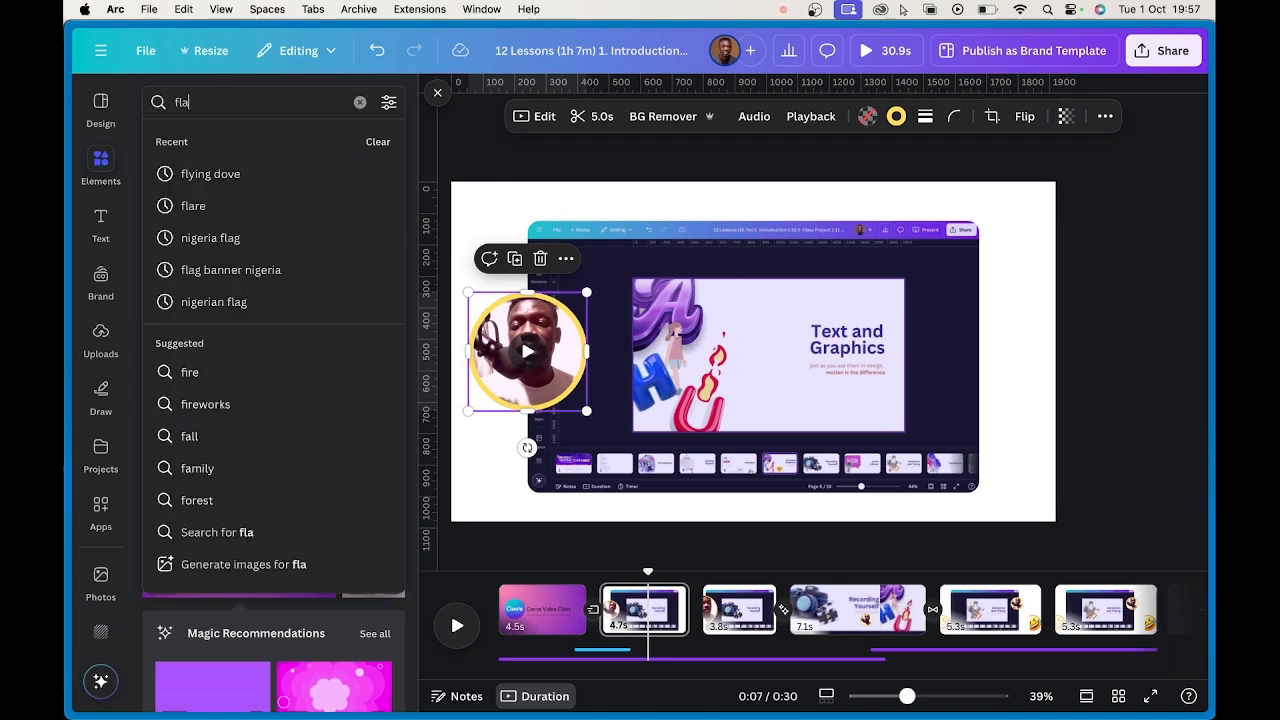
type("shing")
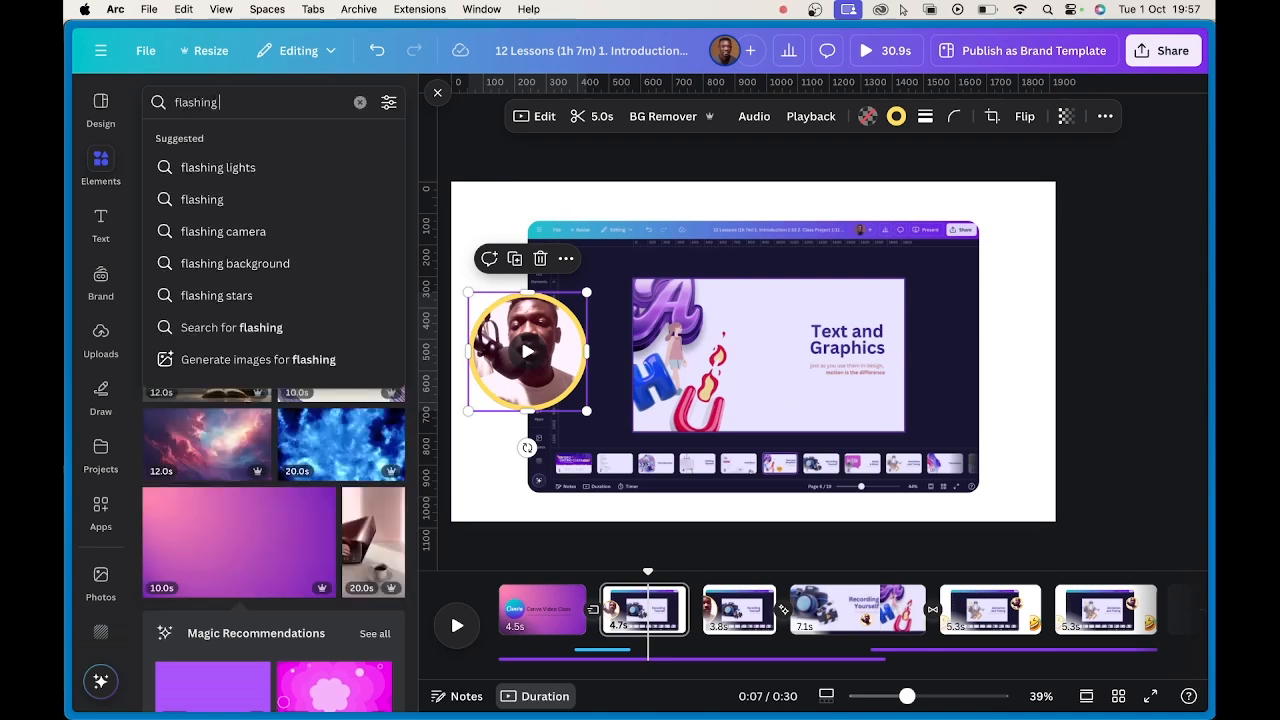
type(" colors")
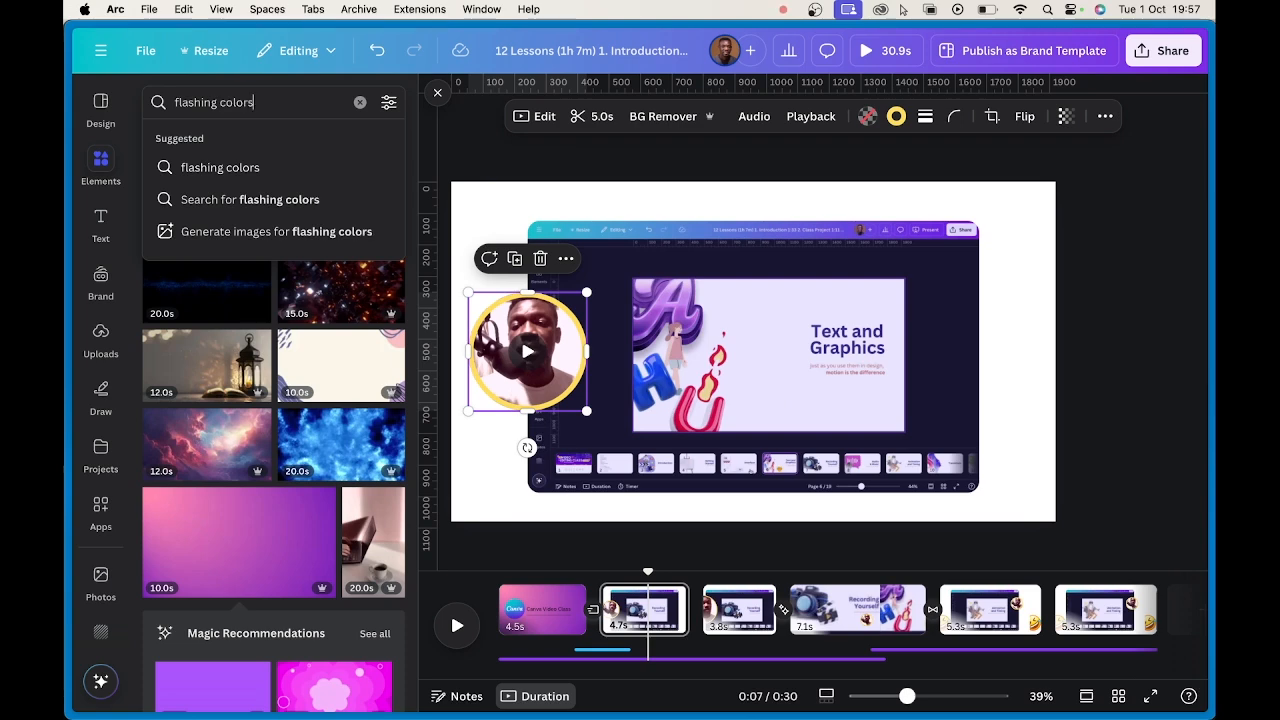
key("Return")
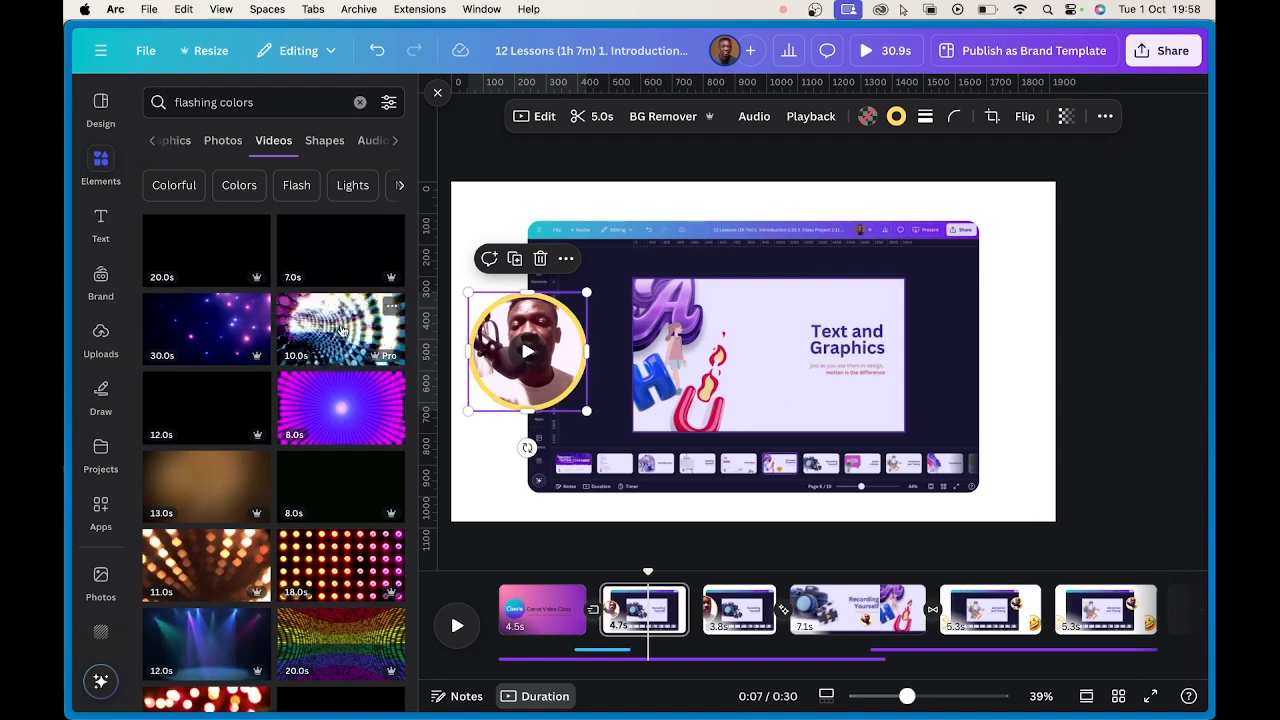
- Add the 10-second video of the tunnel of coloured light dots to the second page and trim it to 4.7 s
left_click(670, 342)
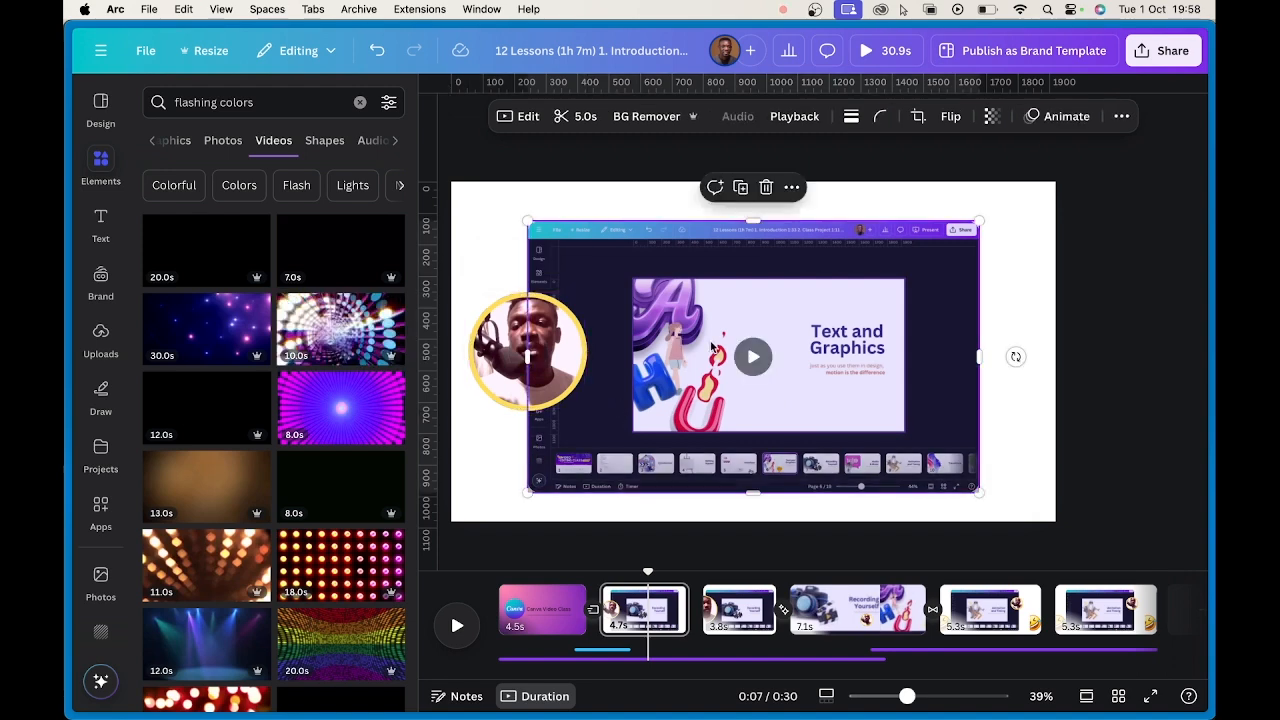
left_click_drag(324, 346, 890, 336)
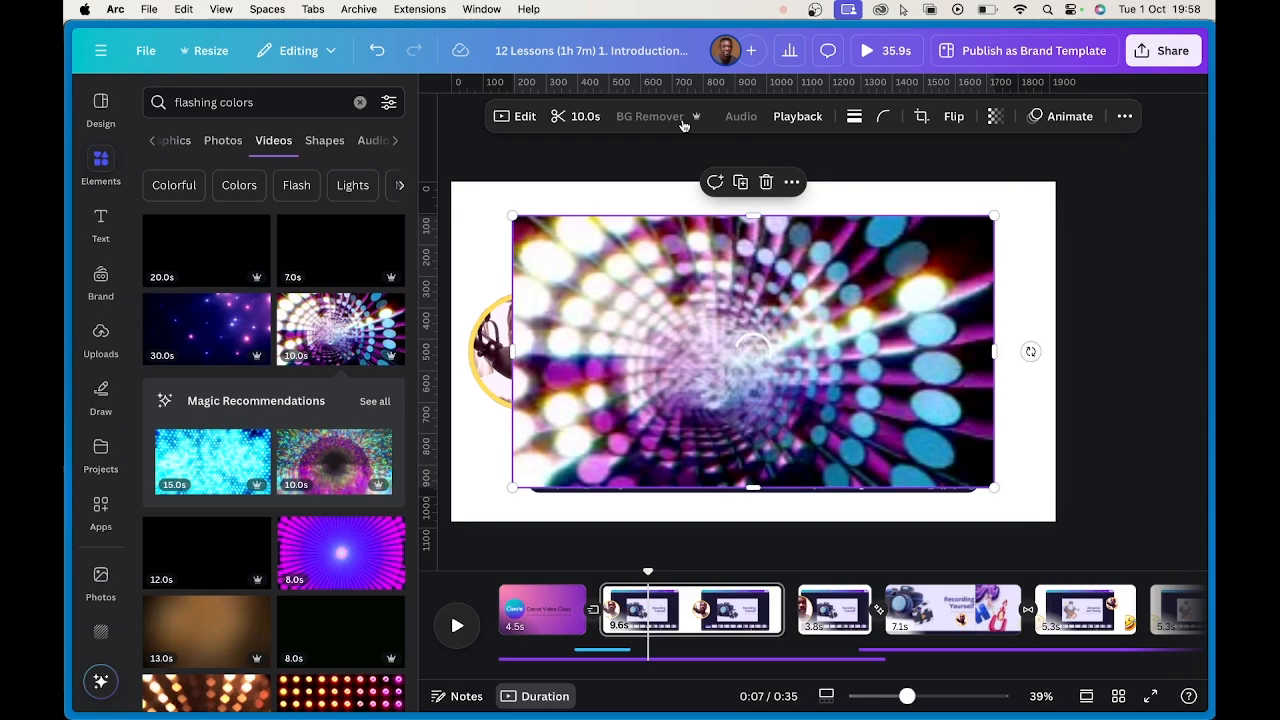
left_click(573, 117)
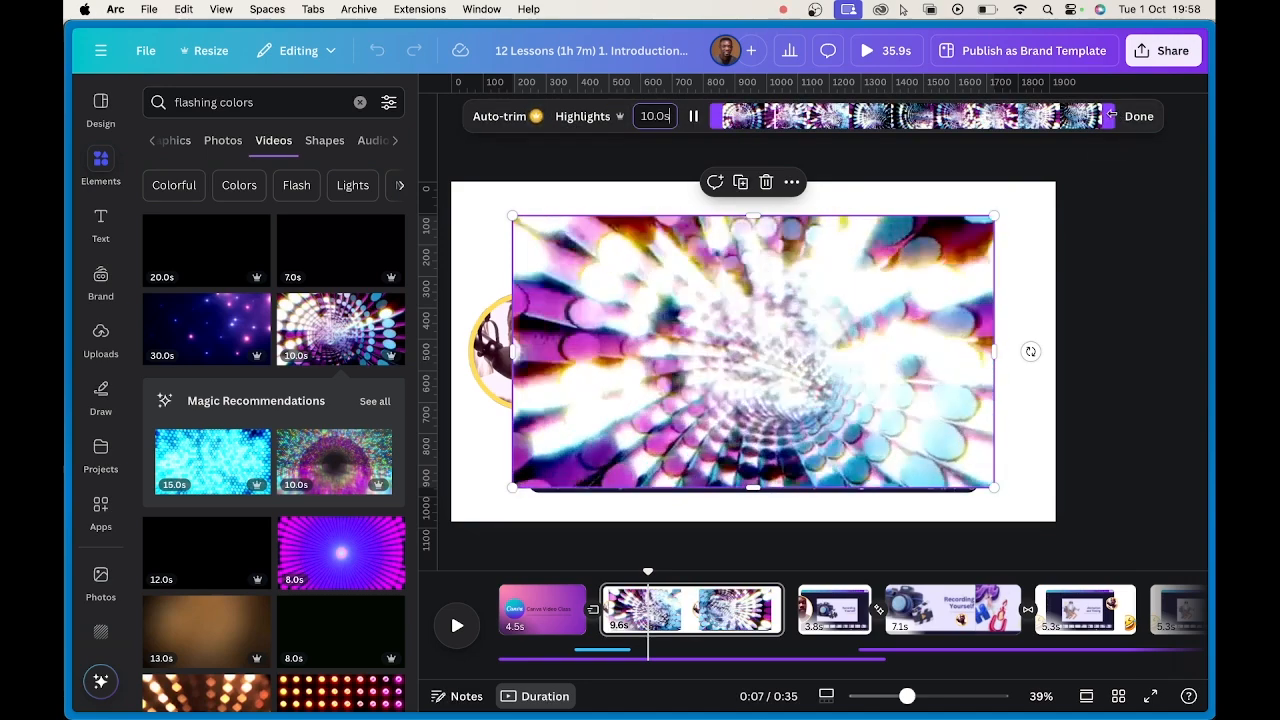
left_click_drag(1110, 117, 889, 132)
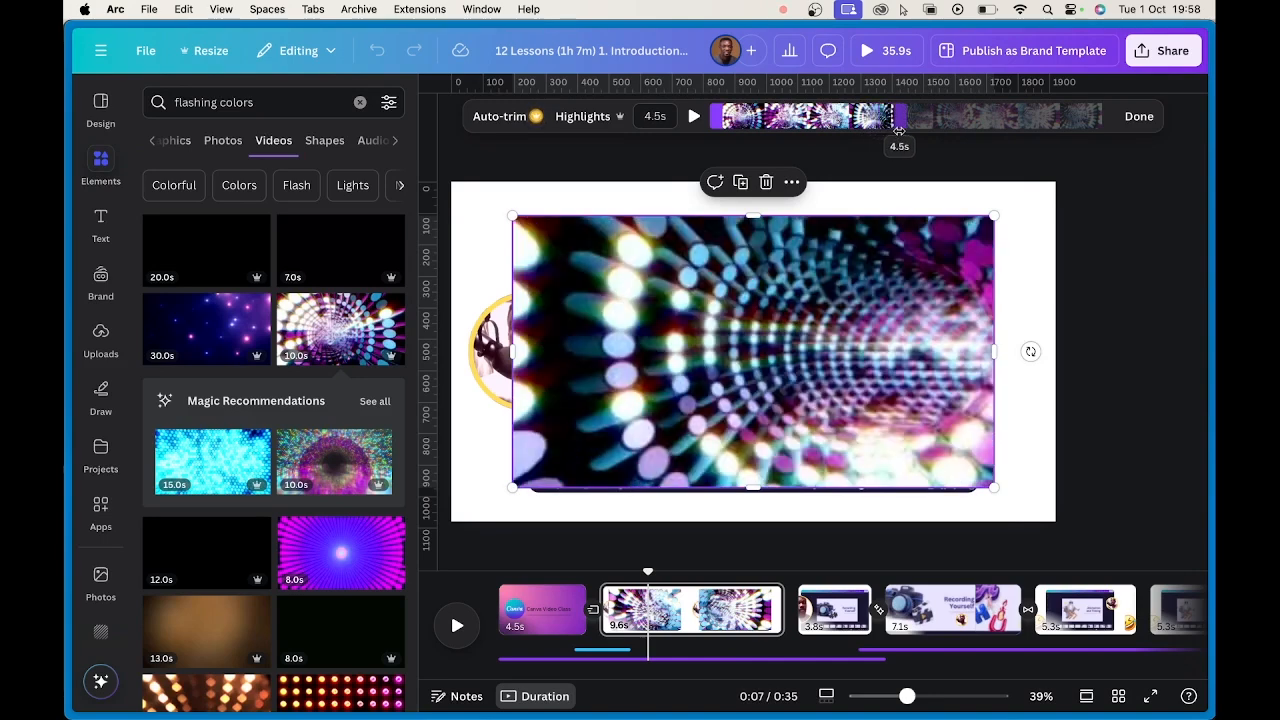
left_click_drag(906, 130, 907, 132)
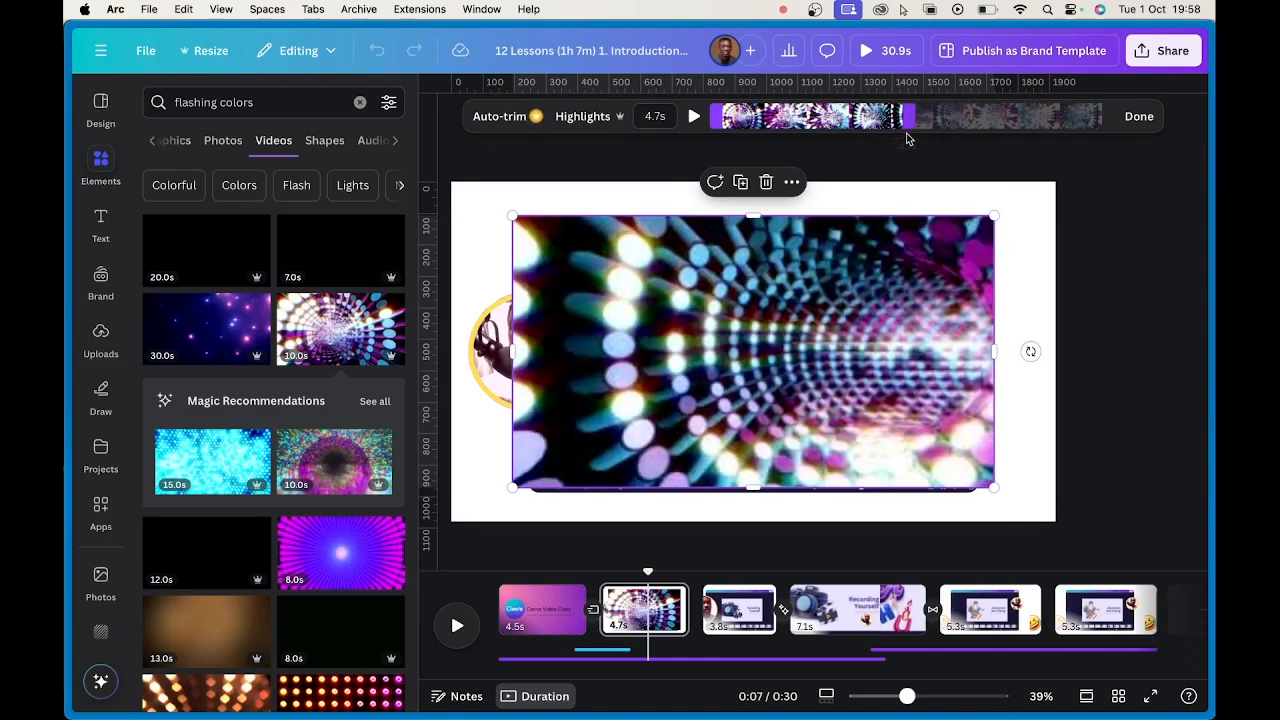
- Move the flashing-lights video past the page's right edge, uncovering the webcam circle, and pause its playback
key("space")
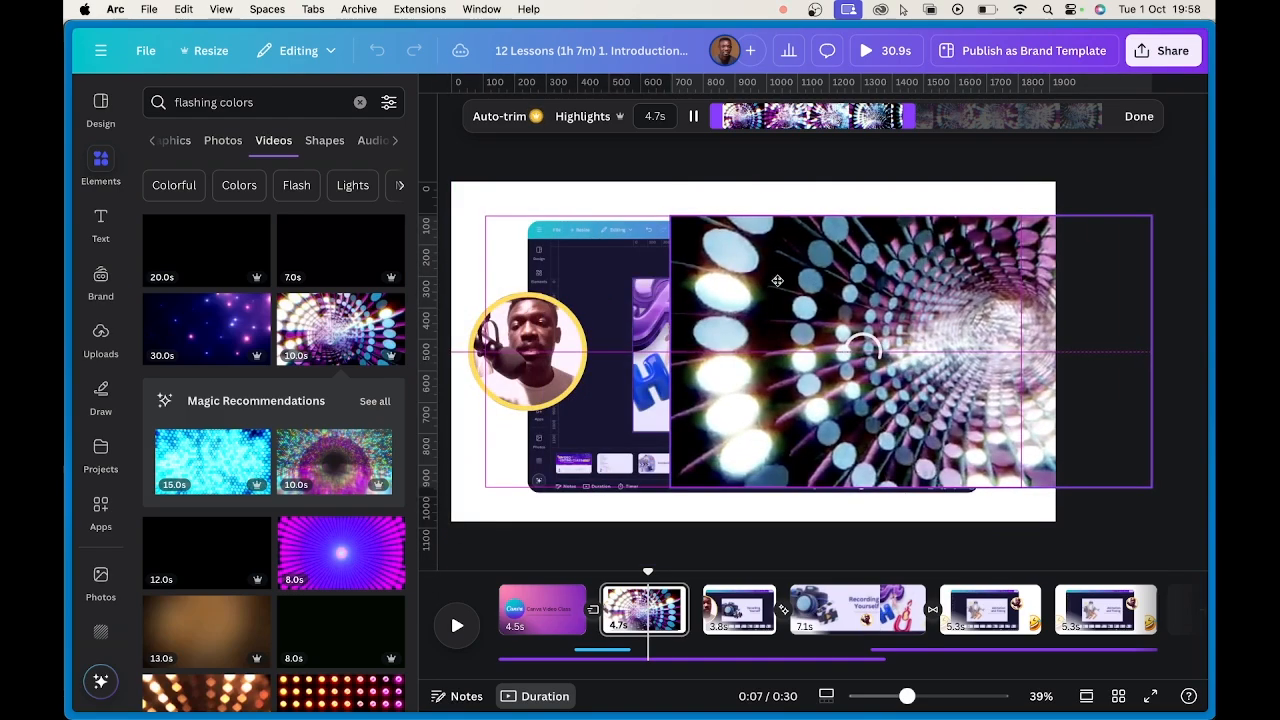
left_click_drag(707, 268, 759, 264)
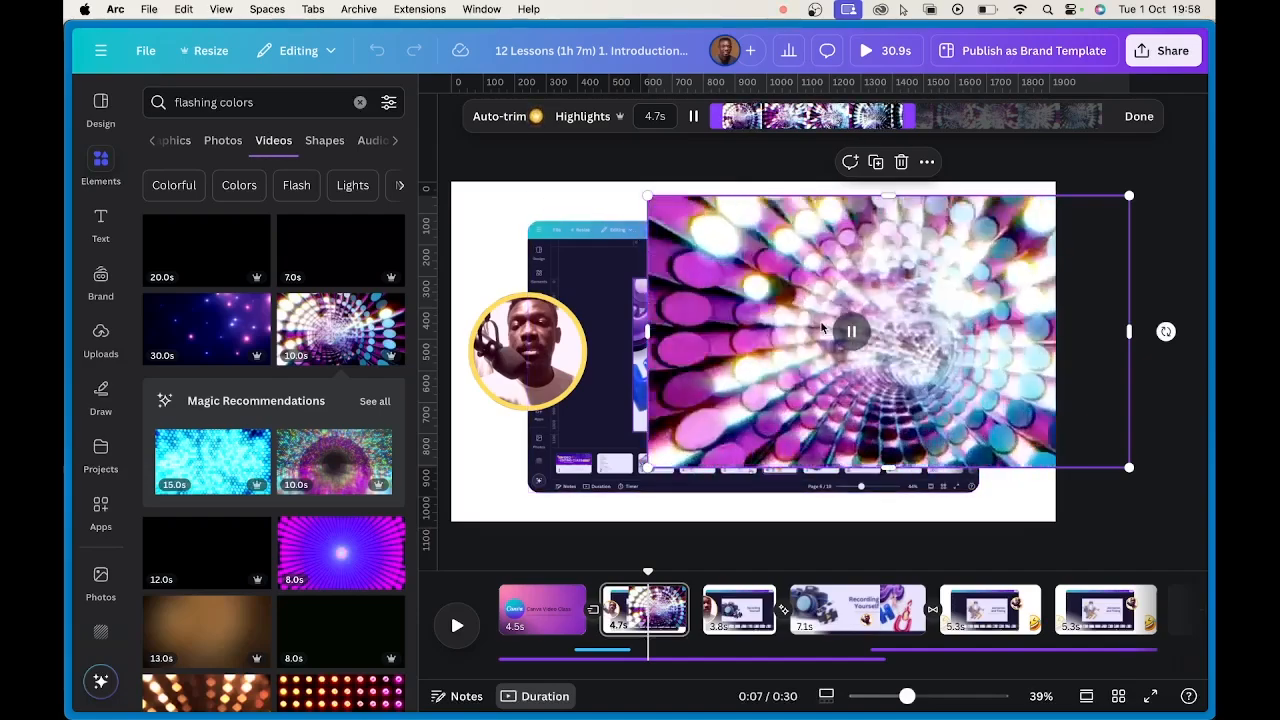
left_click(847, 333)
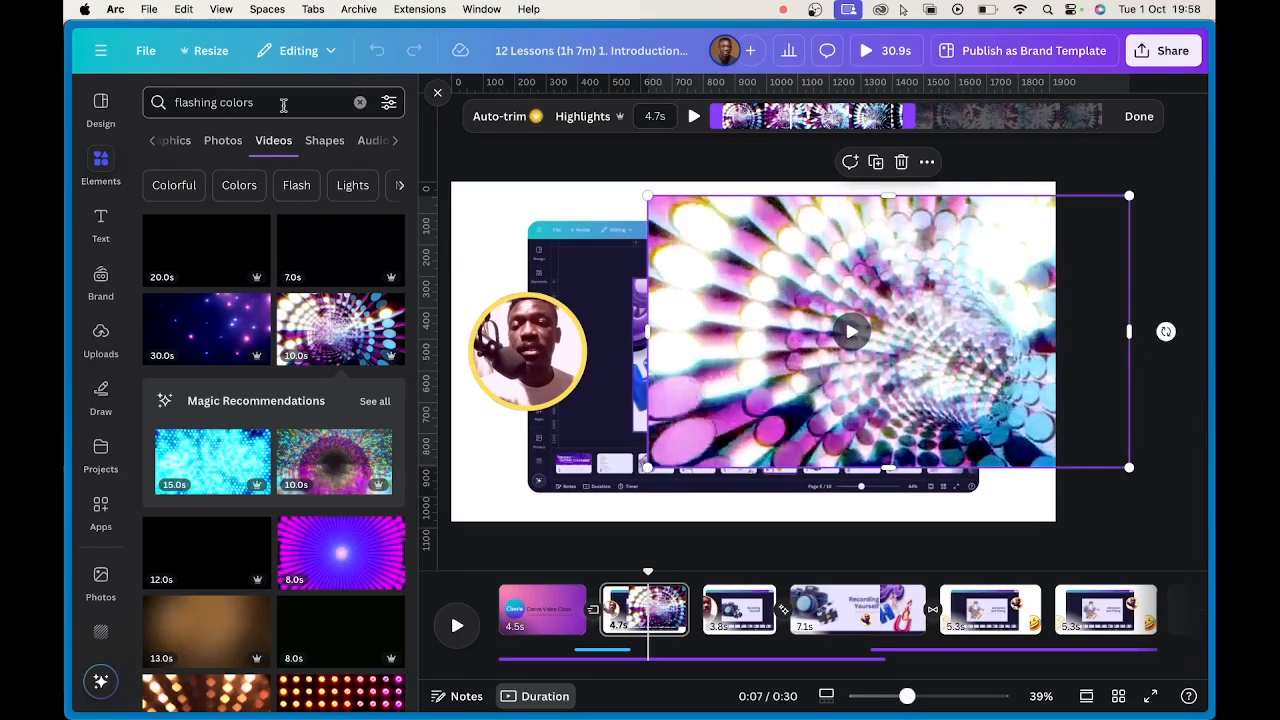
- Clear the element search and add a circle frame from the basic-shape frames to the second page
left_click(361, 103)
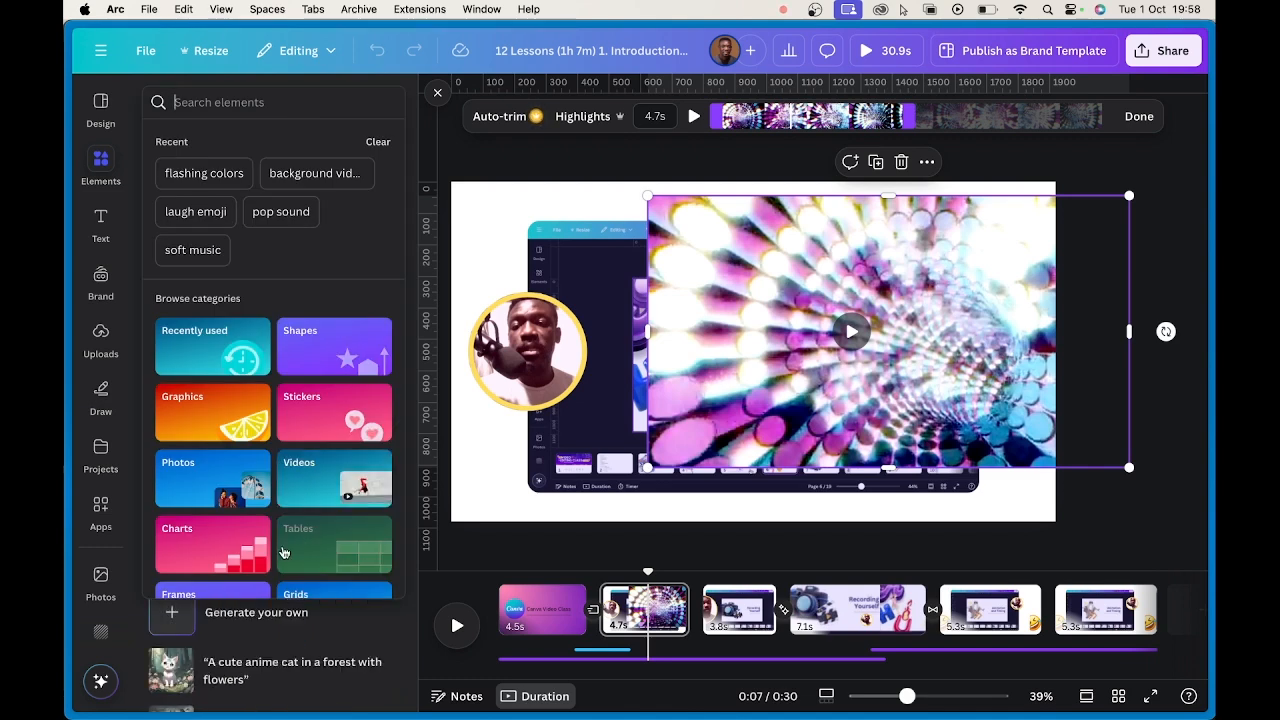
scroll(297, 555, "down", 2)
scroll(297, 559, "down", 2)
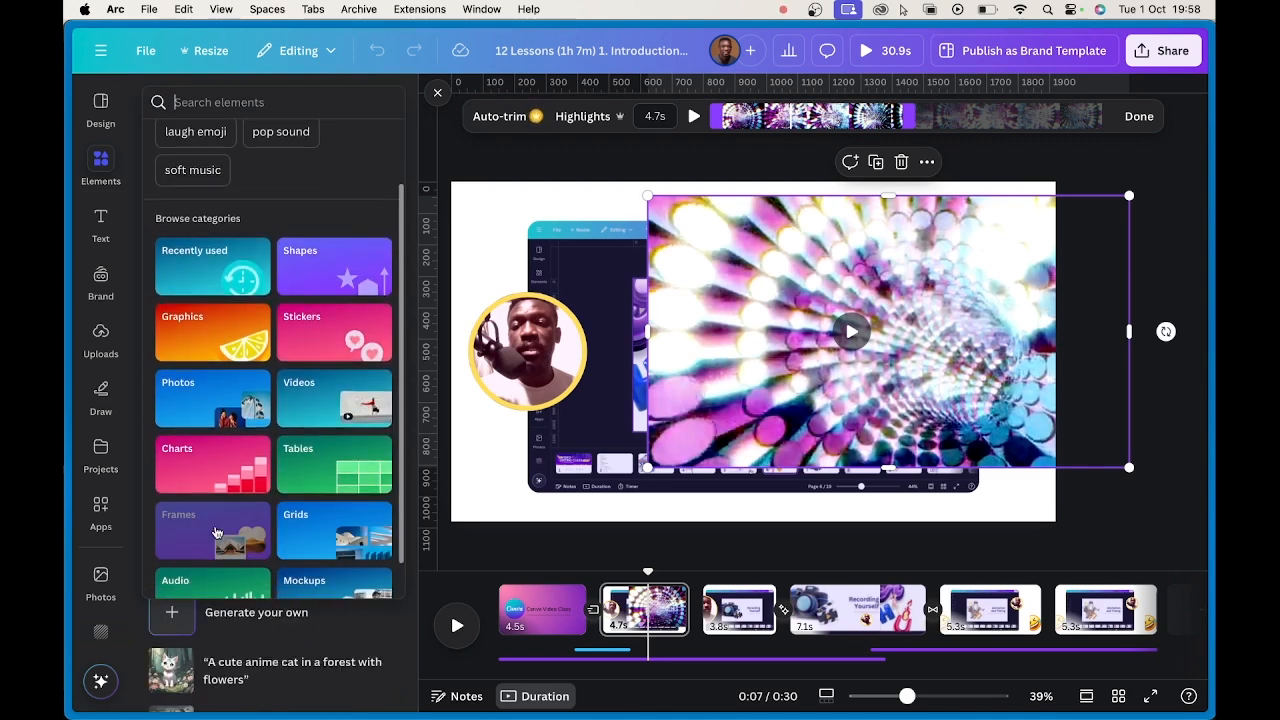
left_click(215, 532)
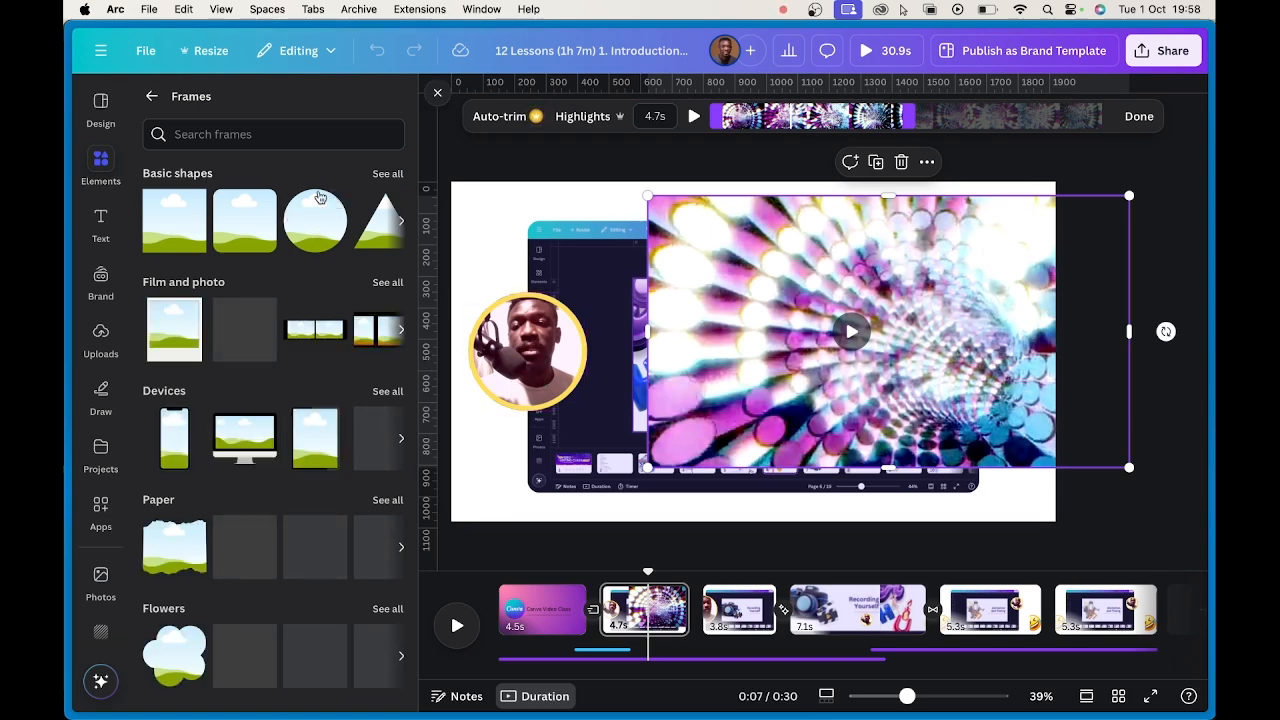
left_click(319, 197)
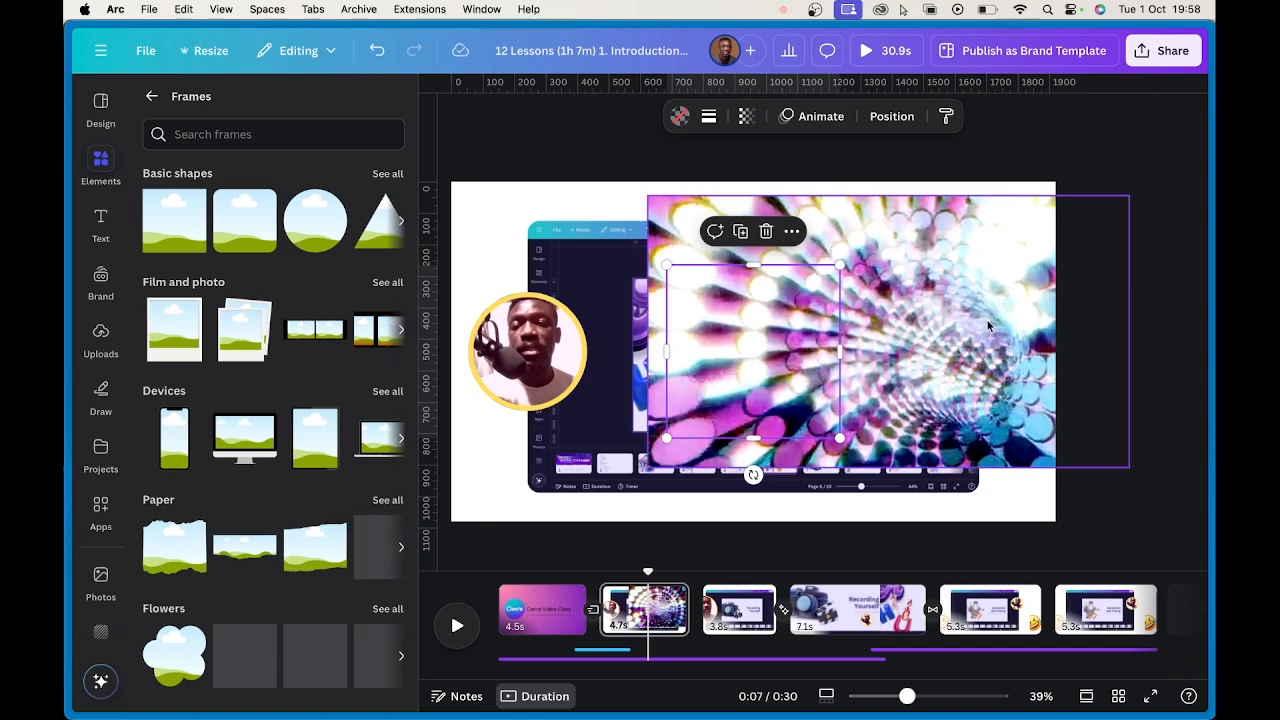
- Move the circle frame to the page's upper edge above the webcam circle and shift the flashing-lights video further right
left_click_drag(712, 348, 640, 245)
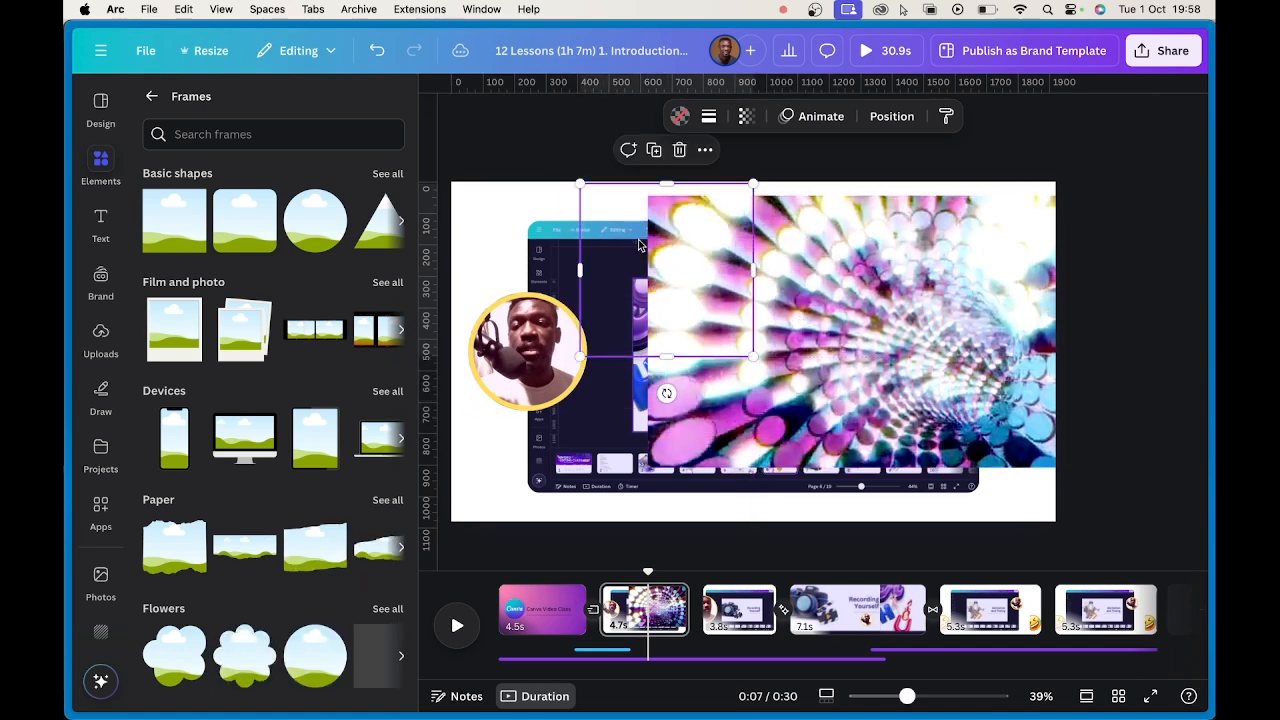
left_click_drag(881, 279, 1000, 299)
left_click(619, 240)
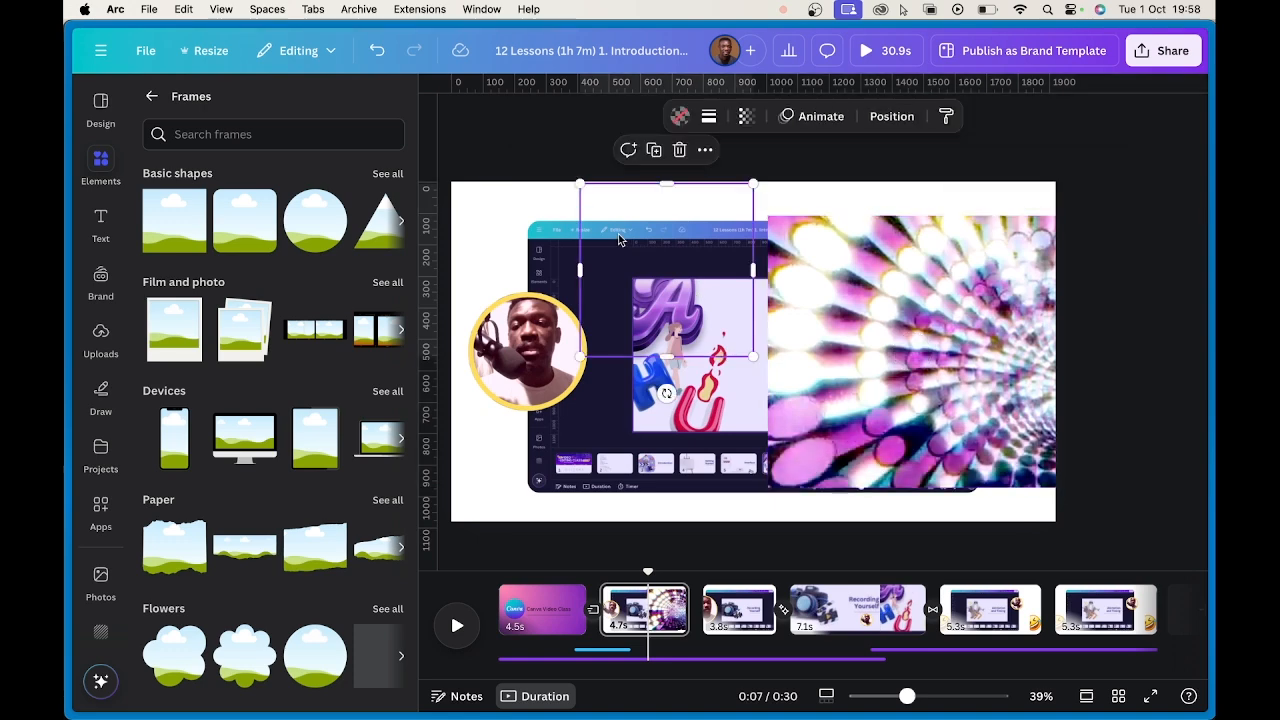
- Reposition the circle frame over the screen recording and place the flashing-lights video inside it
left_click_drag(618, 240, 672, 243)
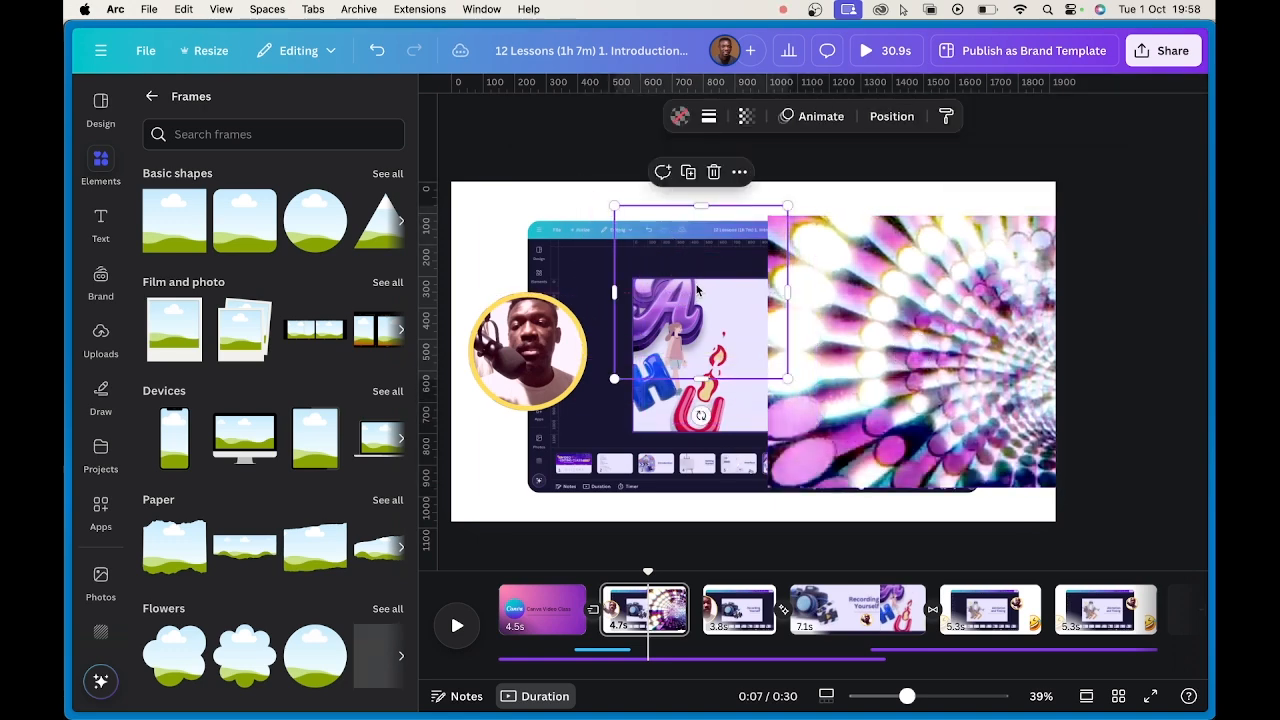
mouse_move(716, 260)
left_mouse_down()
mouse_move(713, 240)
mouse_move(720, 260)
left_mouse_up()
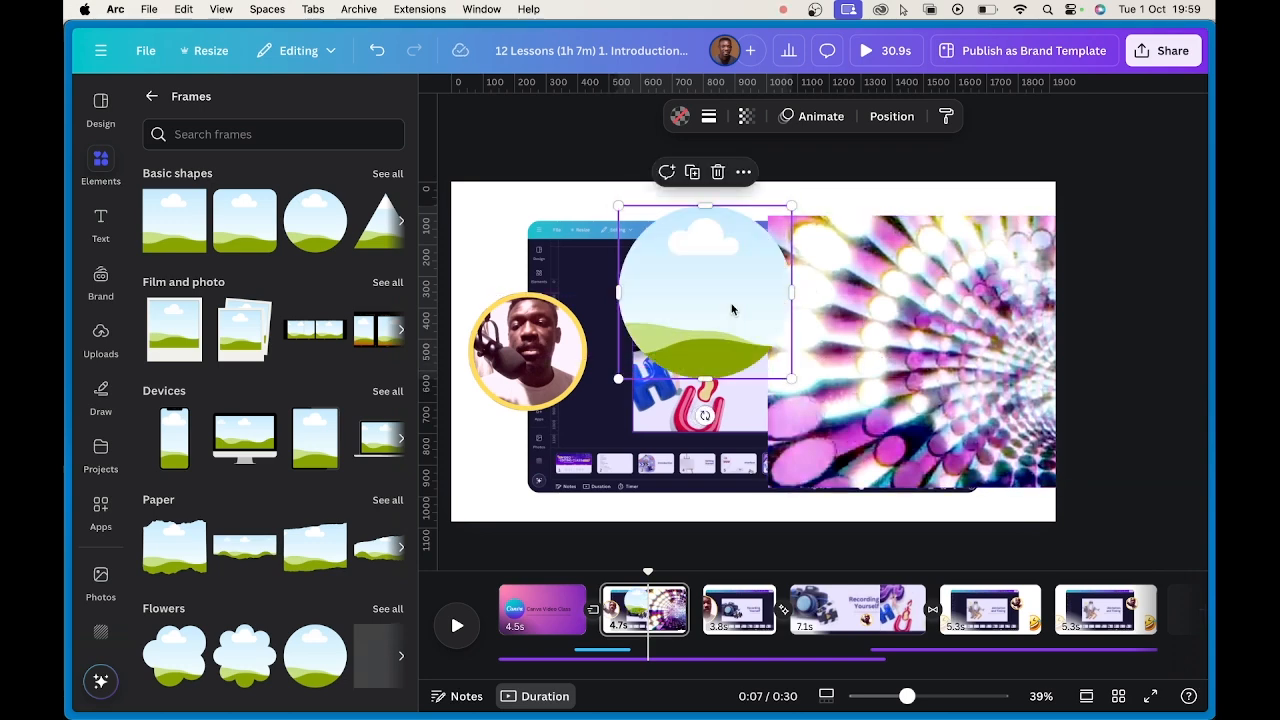
left_click_drag(748, 318, 710, 342)
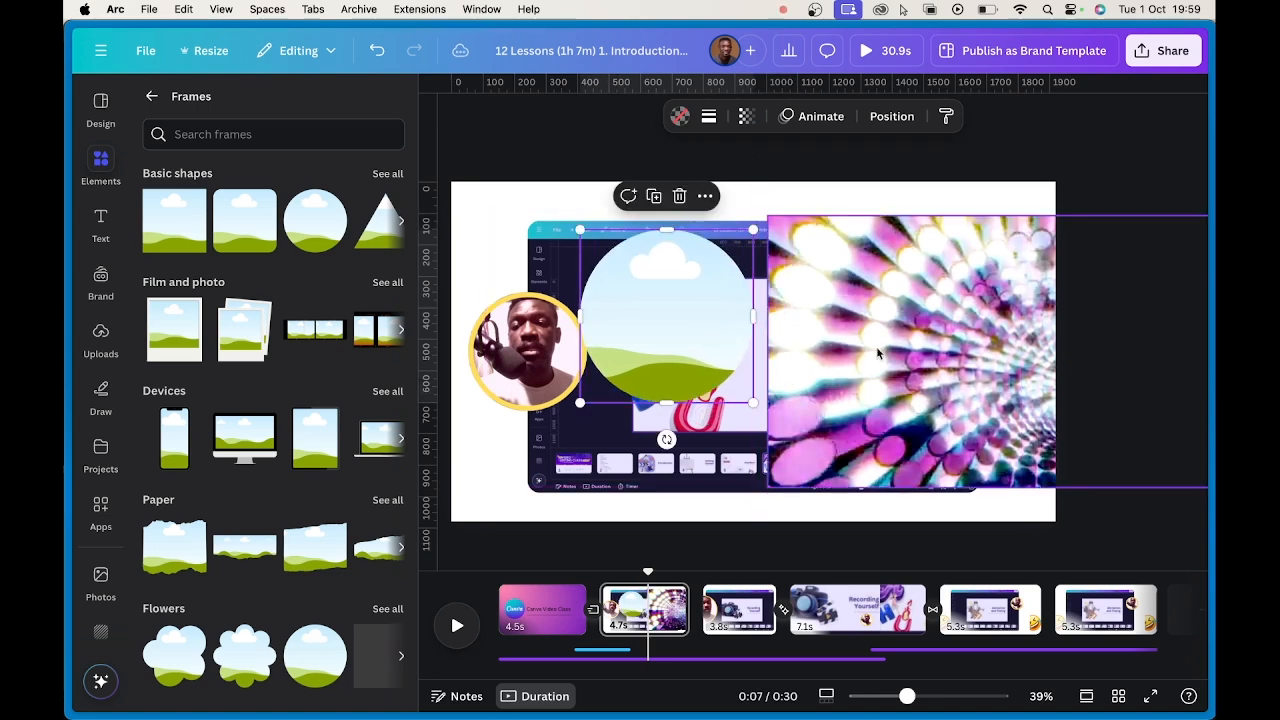
left_click(952, 320)
left_click_drag(950, 318, 758, 318)
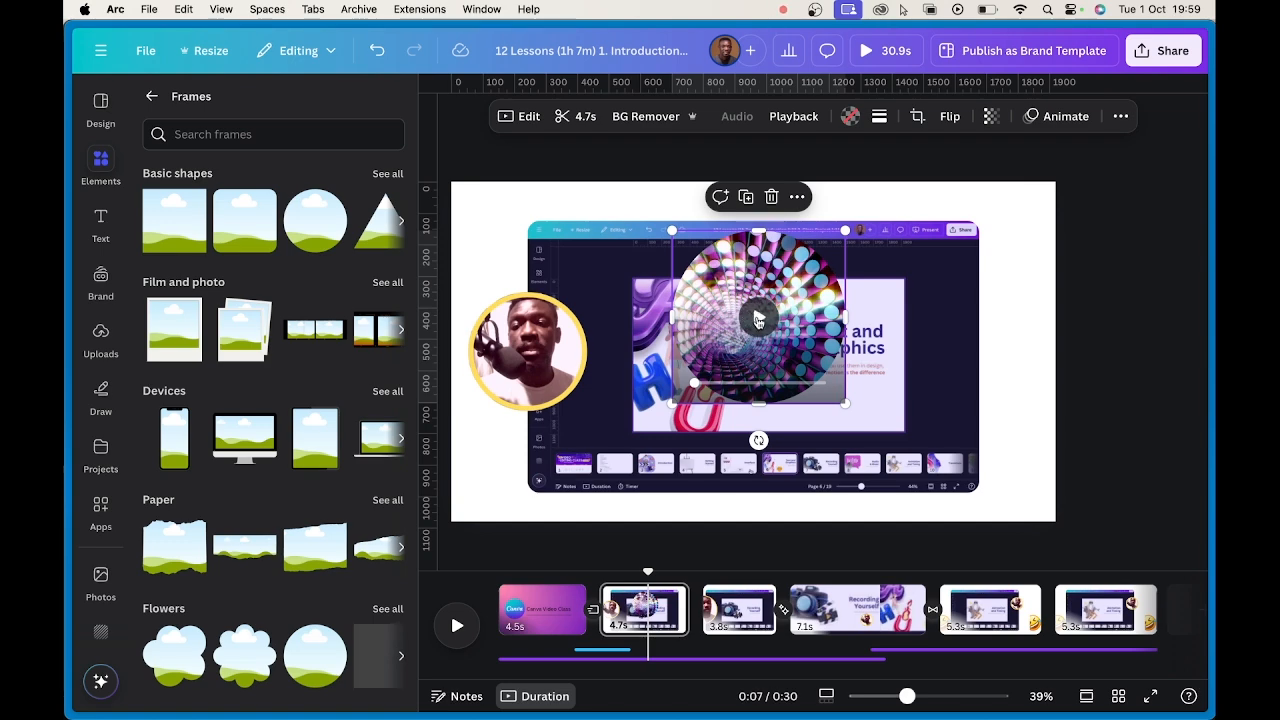
- Crop the flashing-lights video within the circle frame, enlarging it and centring the light tunnel in the circle
double_click(728, 277)
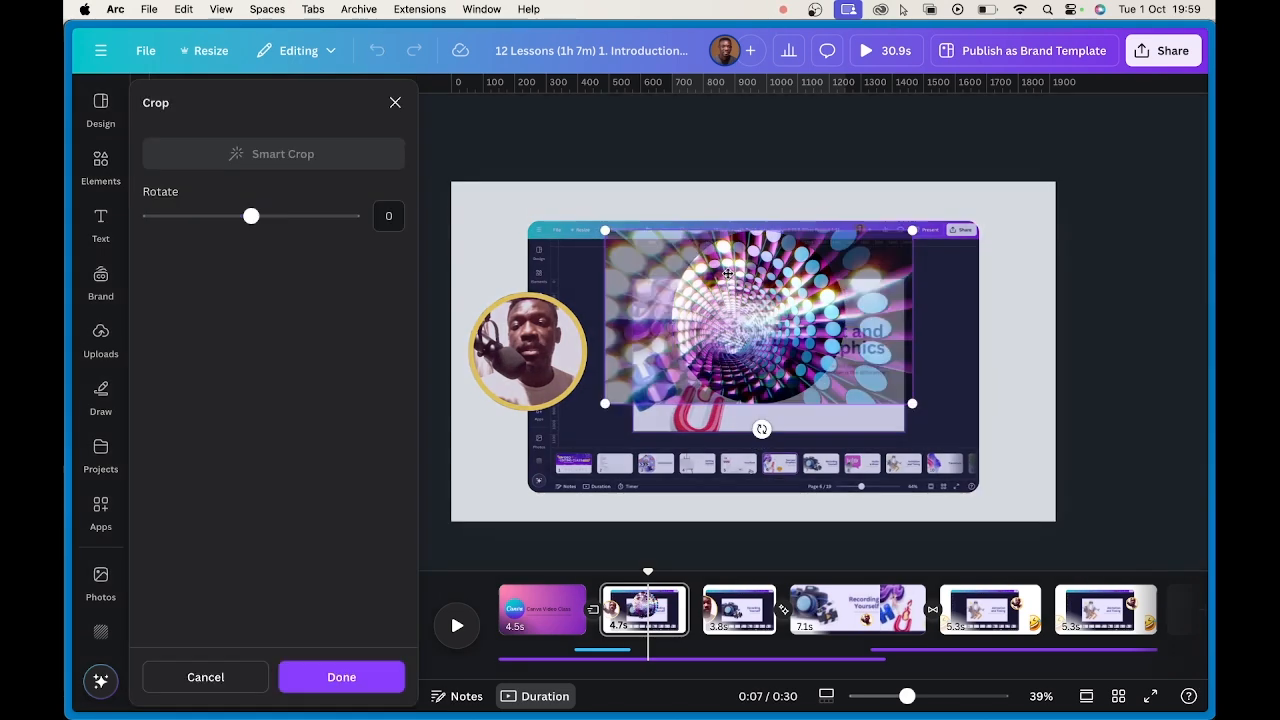
left_click_drag(906, 229, 1077, 137)
left_click_drag(965, 267, 948, 262)
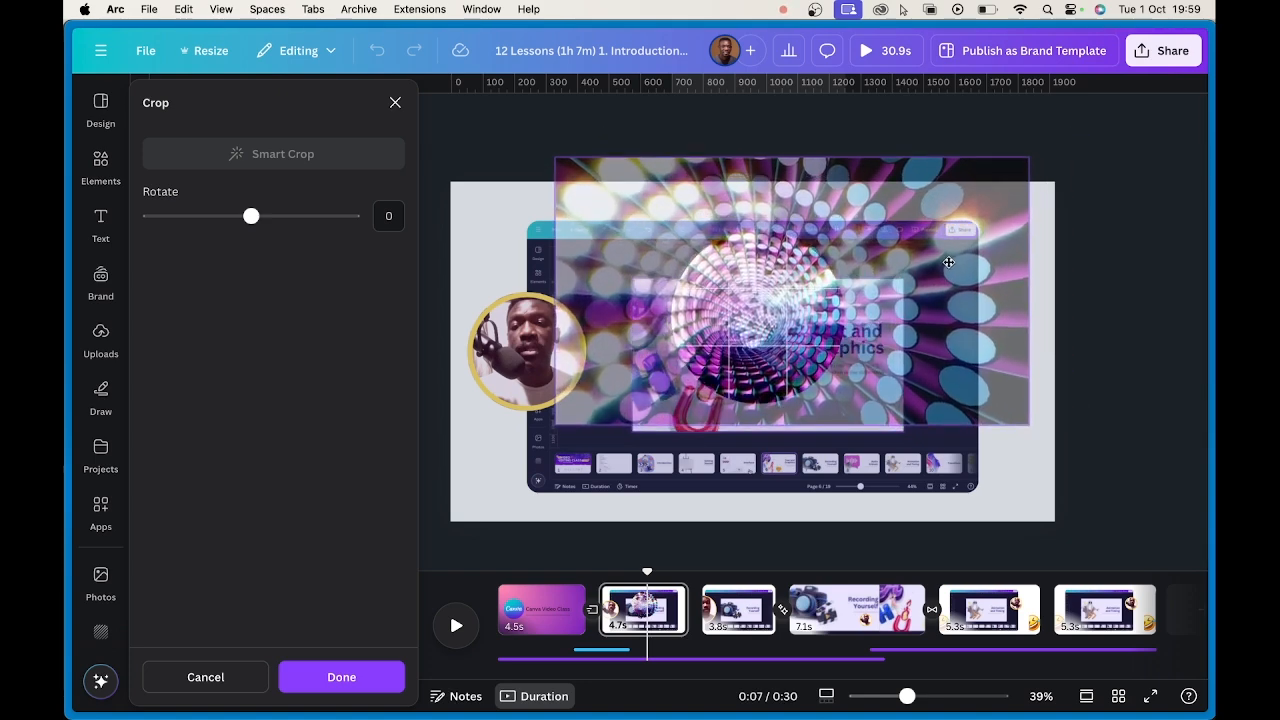
left_click(1157, 274)
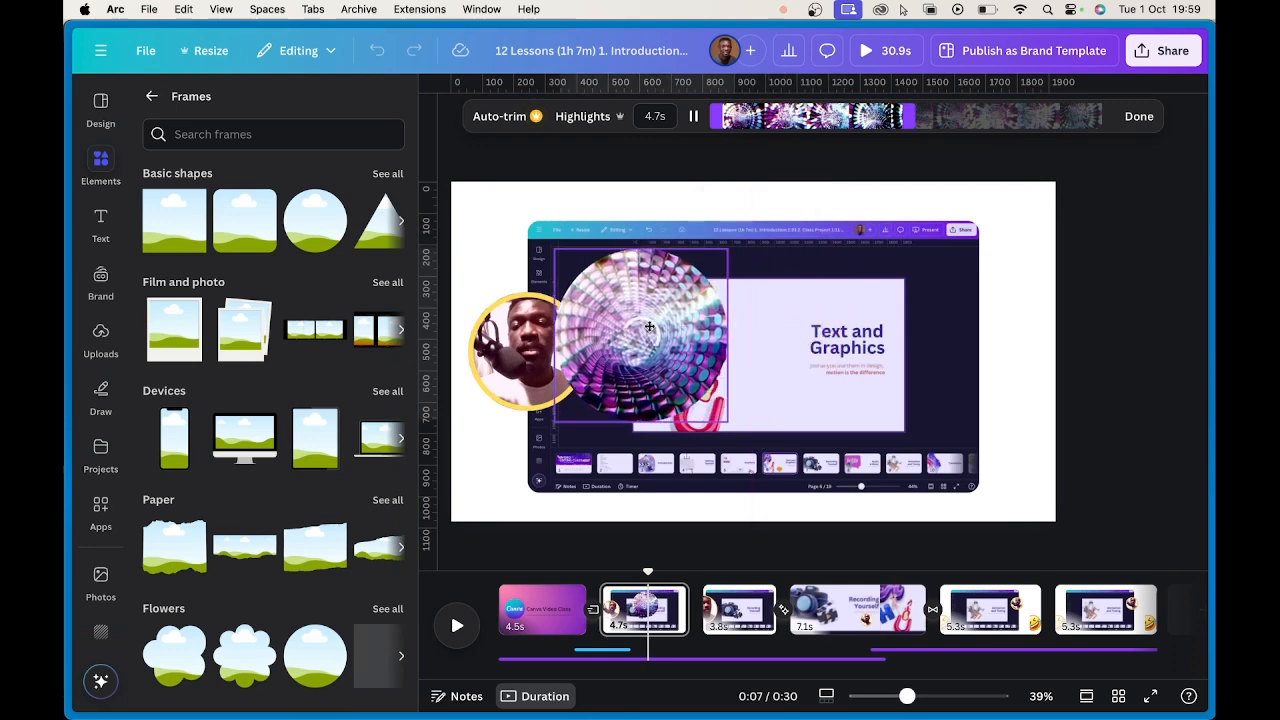
- Move the framed flashing-lights video over the webcam circle and send it to the back
left_click_drag(649, 327, 548, 345)
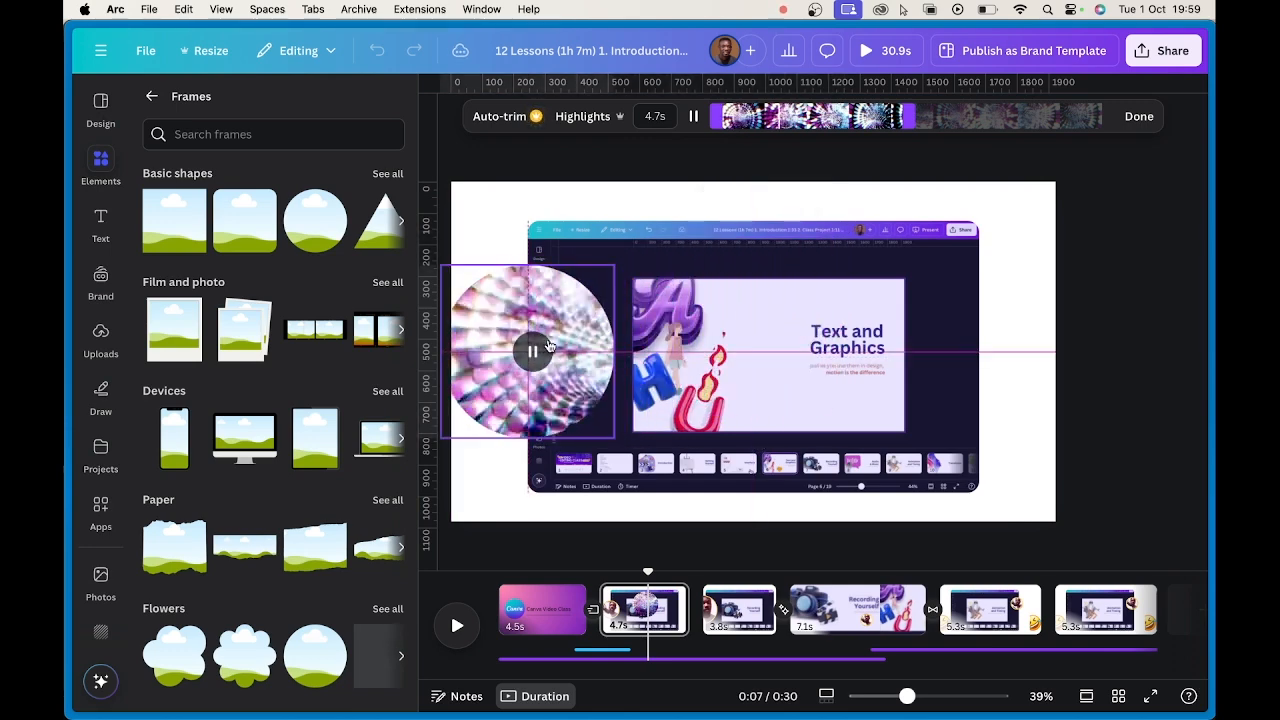
right_click(548, 345)
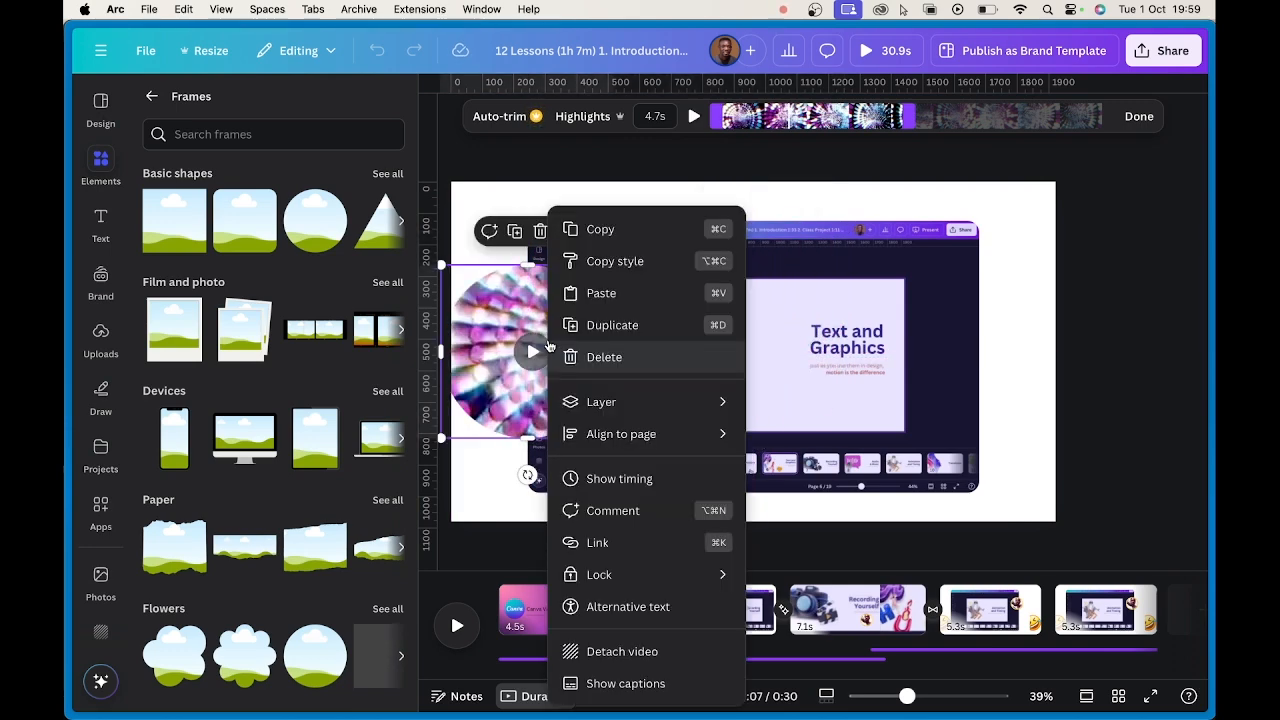
mouse_move(650, 410)
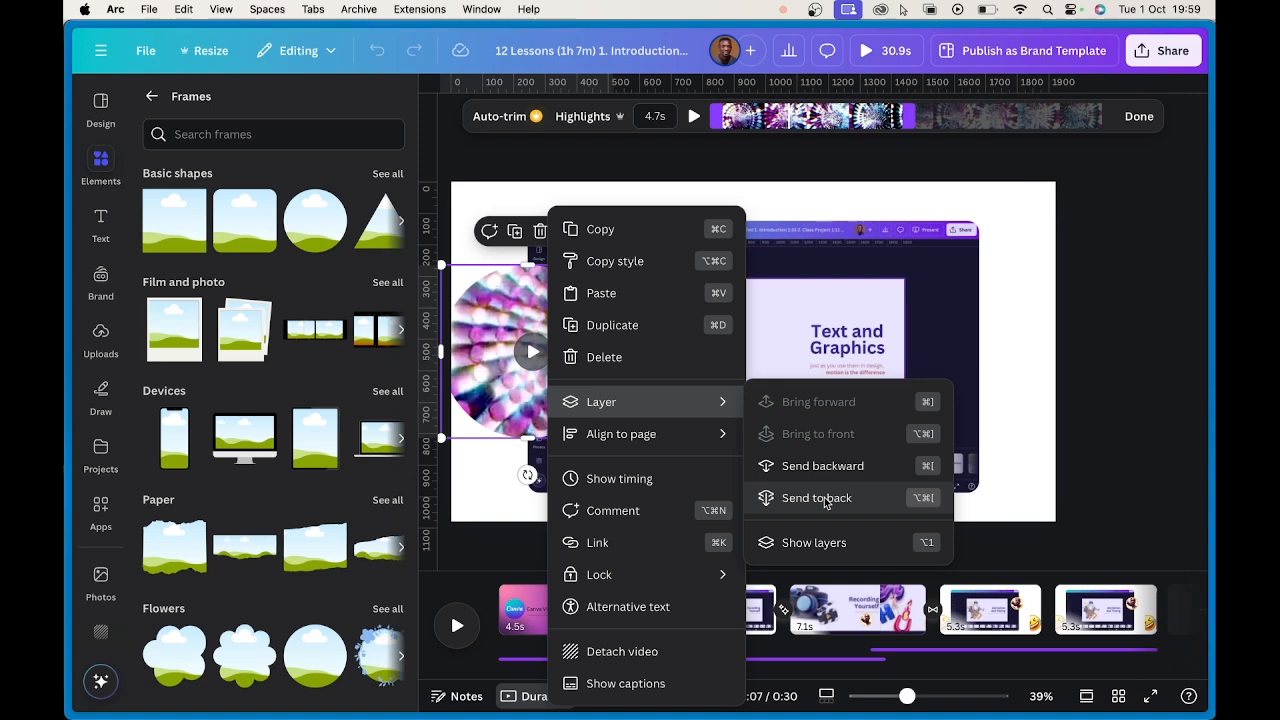
left_click(822, 498)
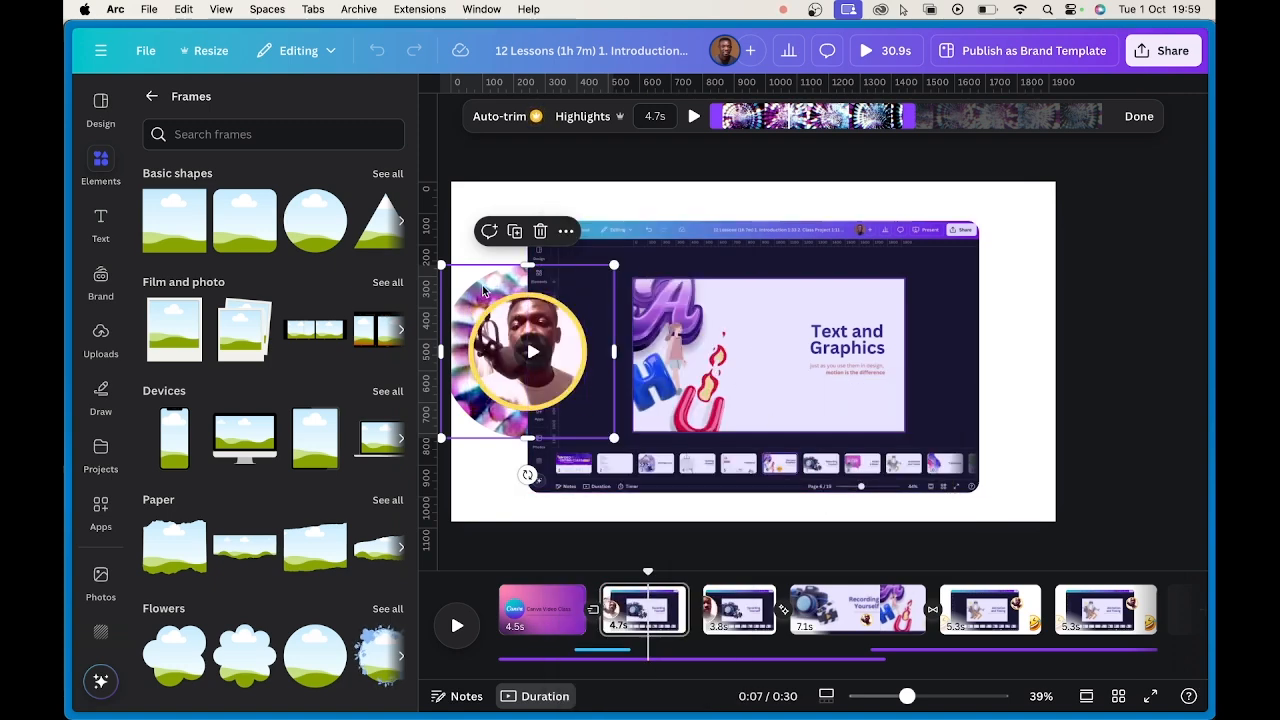
- Send the screen-recording video to the back, behind the framed flashing-lights circle
left_click(730, 241)
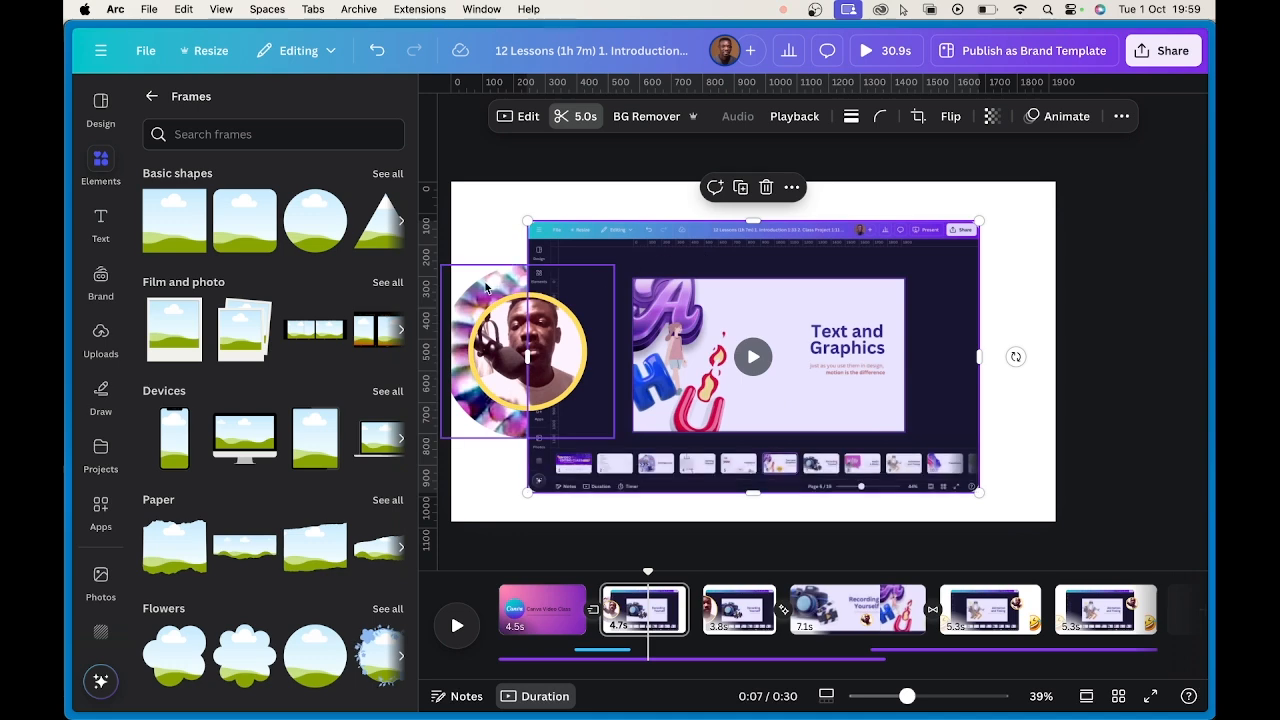
right_click(770, 241)
mouse_move(886, 431)
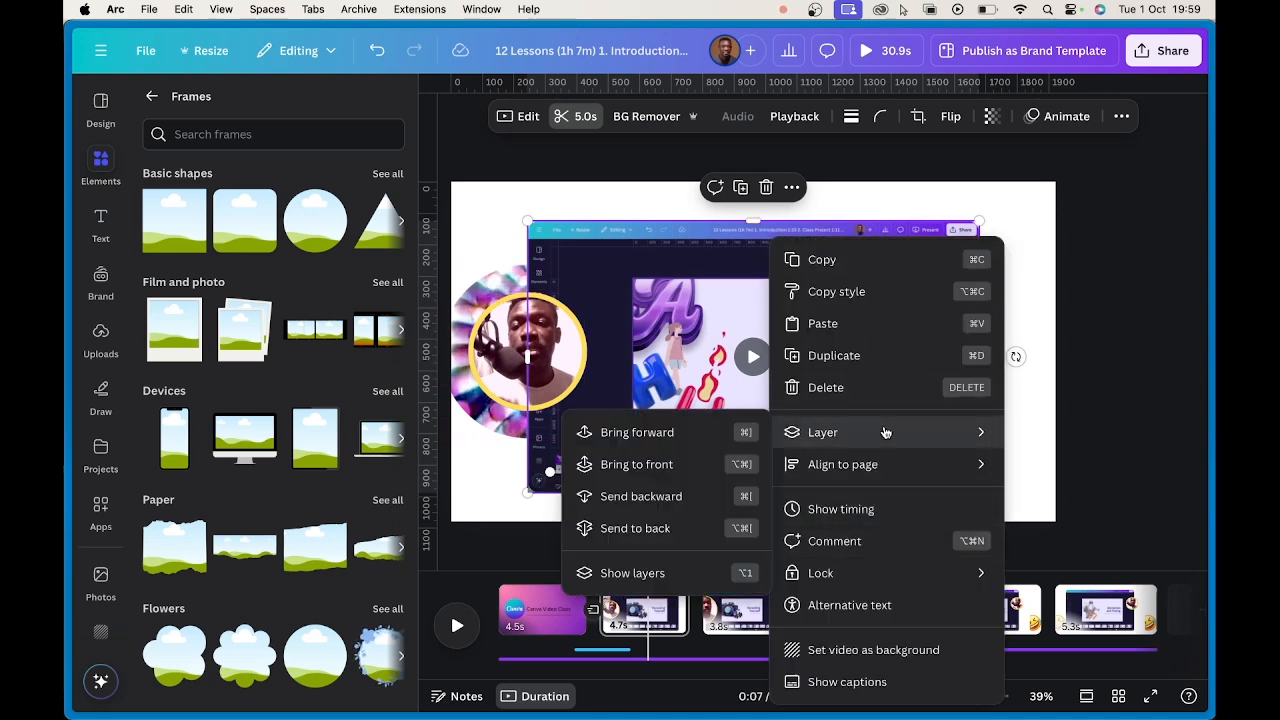
left_click(640, 528)
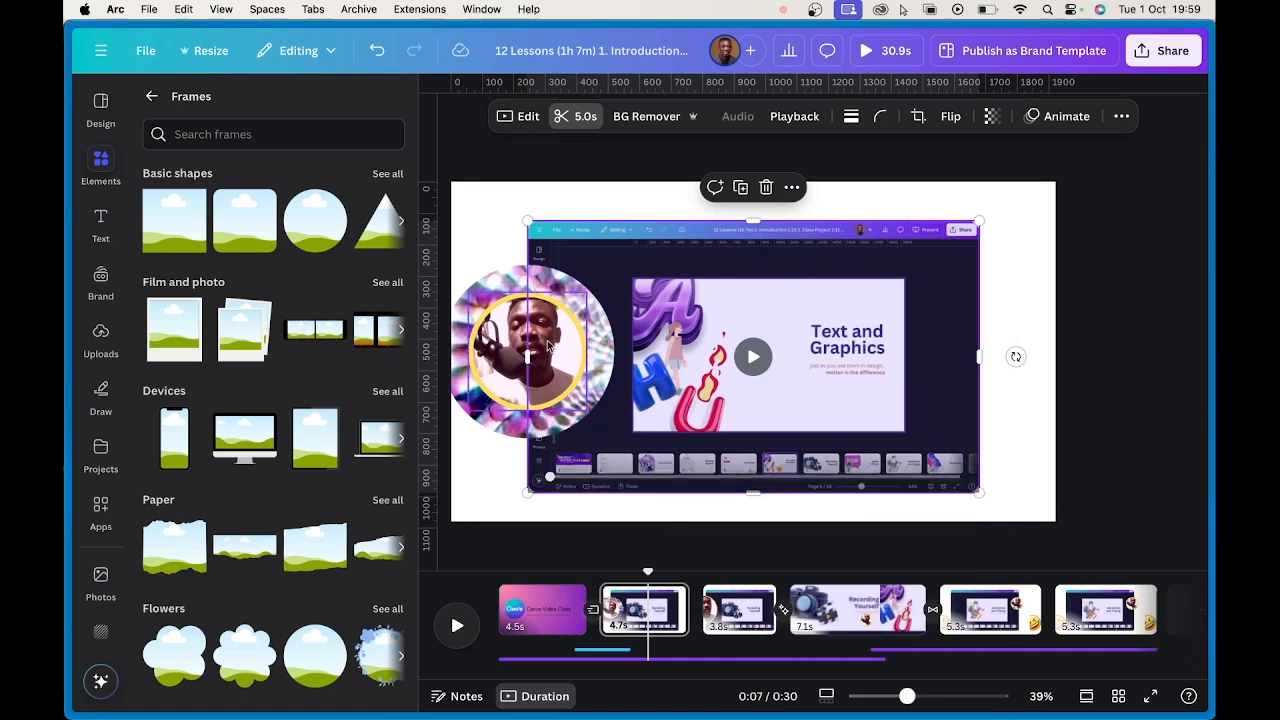
- Shrink the framed flashing-lights video to about 411 px wide and rewind its playback to the start
left_click(545, 288)
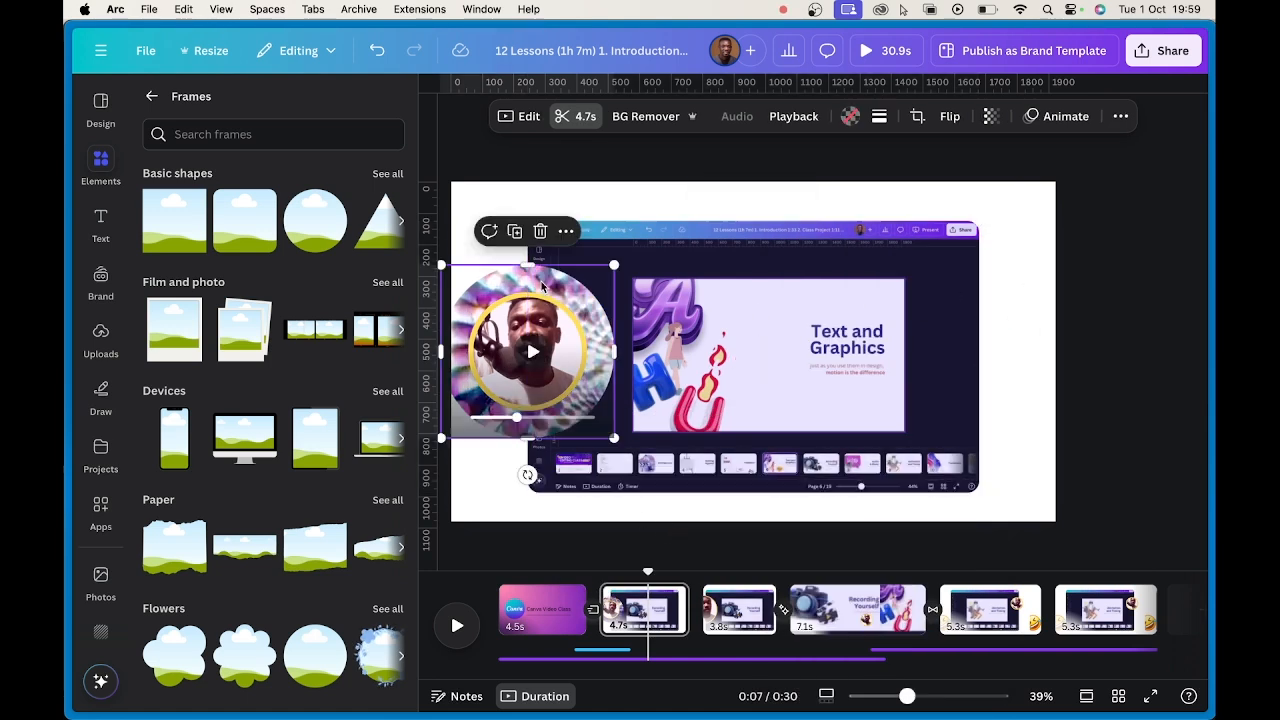
left_click_drag(614, 264, 569, 308)
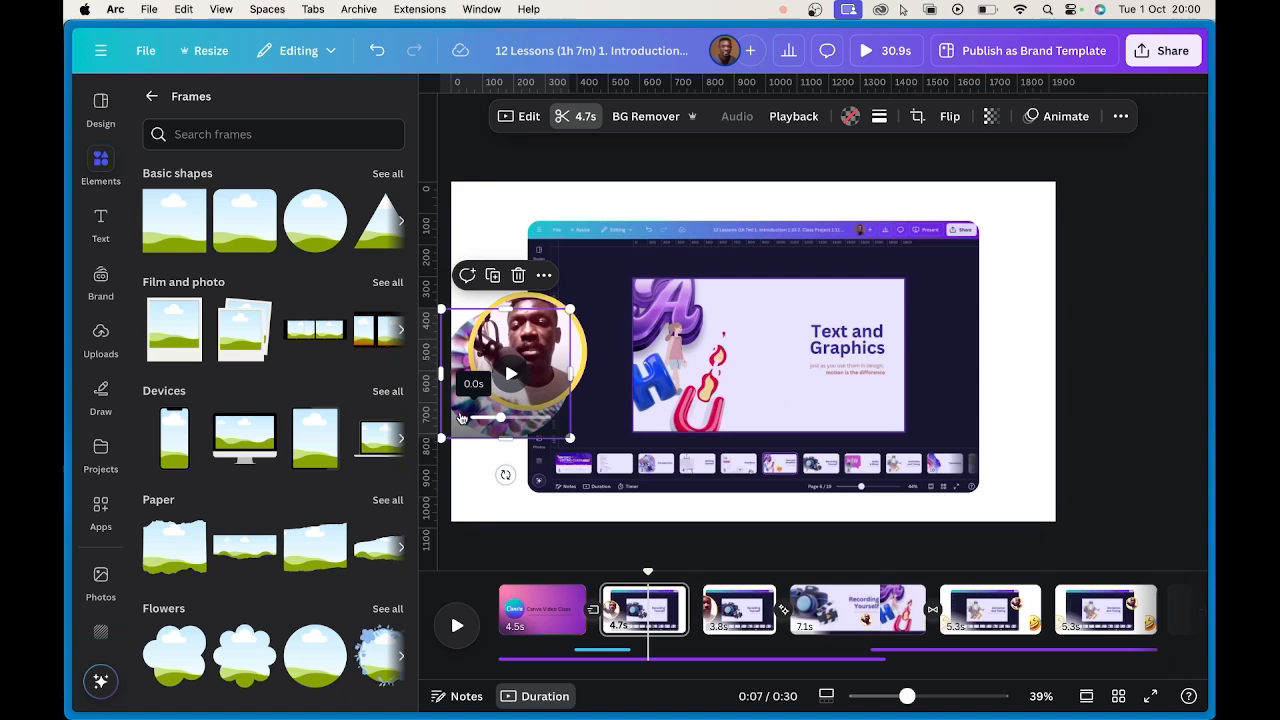
left_click(472, 418)
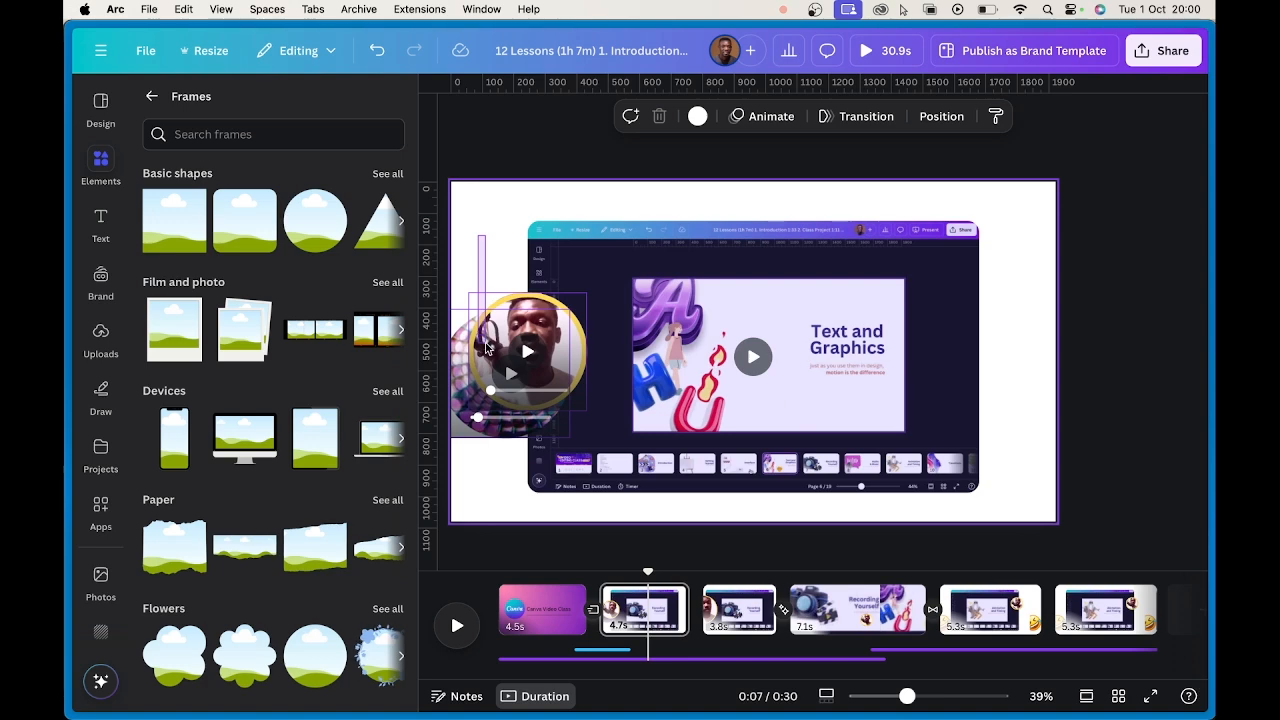
- Align the webcam circle and the framed flashing-lights video to each other by center and middle
left_click(486, 347)
left_click(1002, 116)
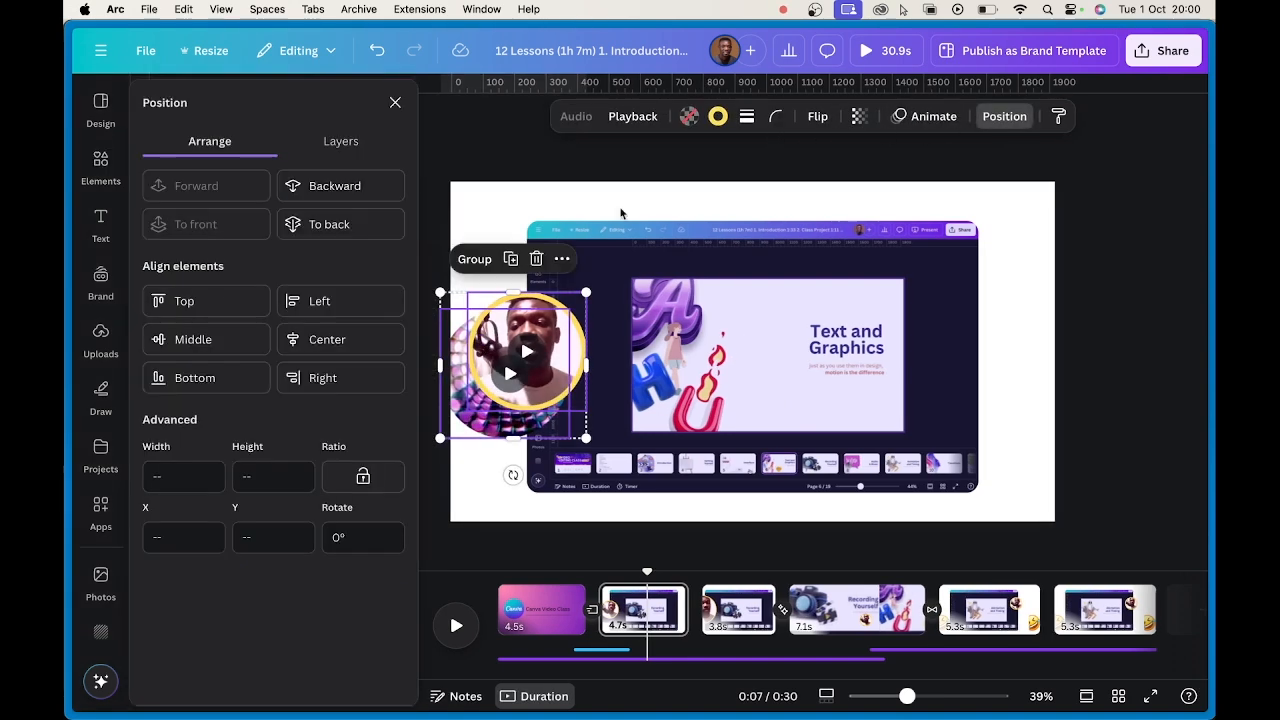
left_click(322, 342)
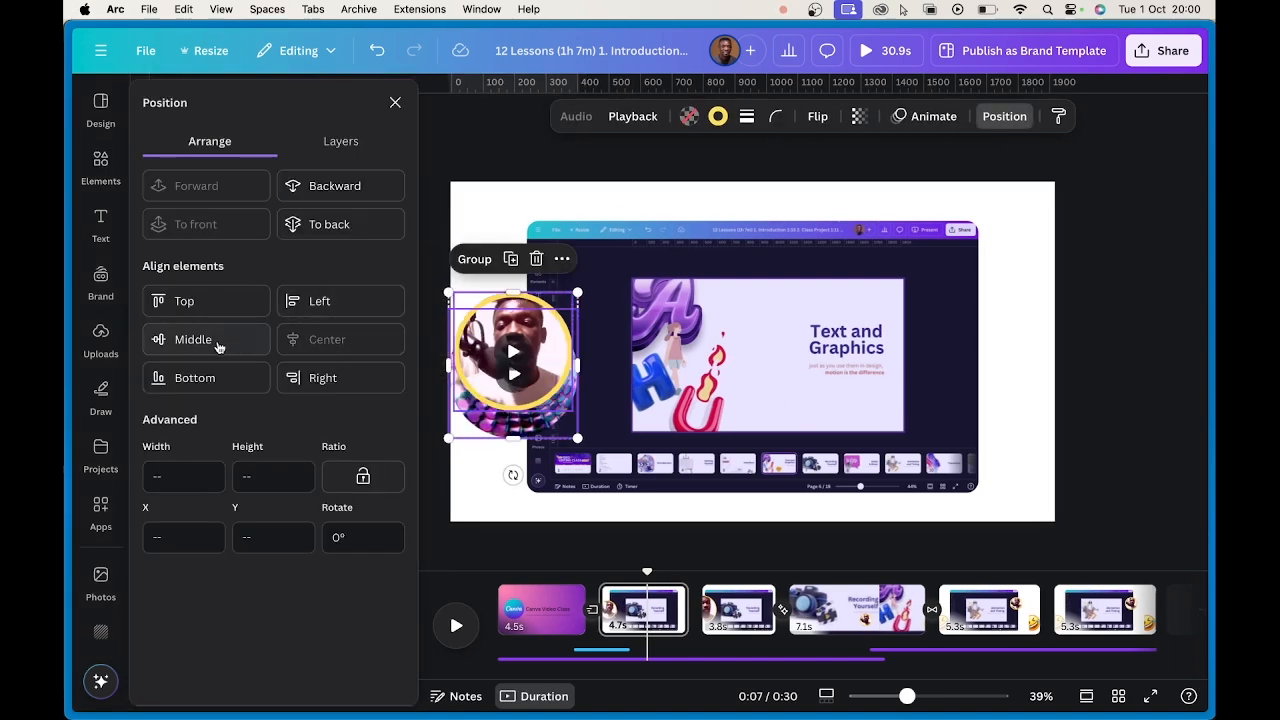
left_click(205, 340)
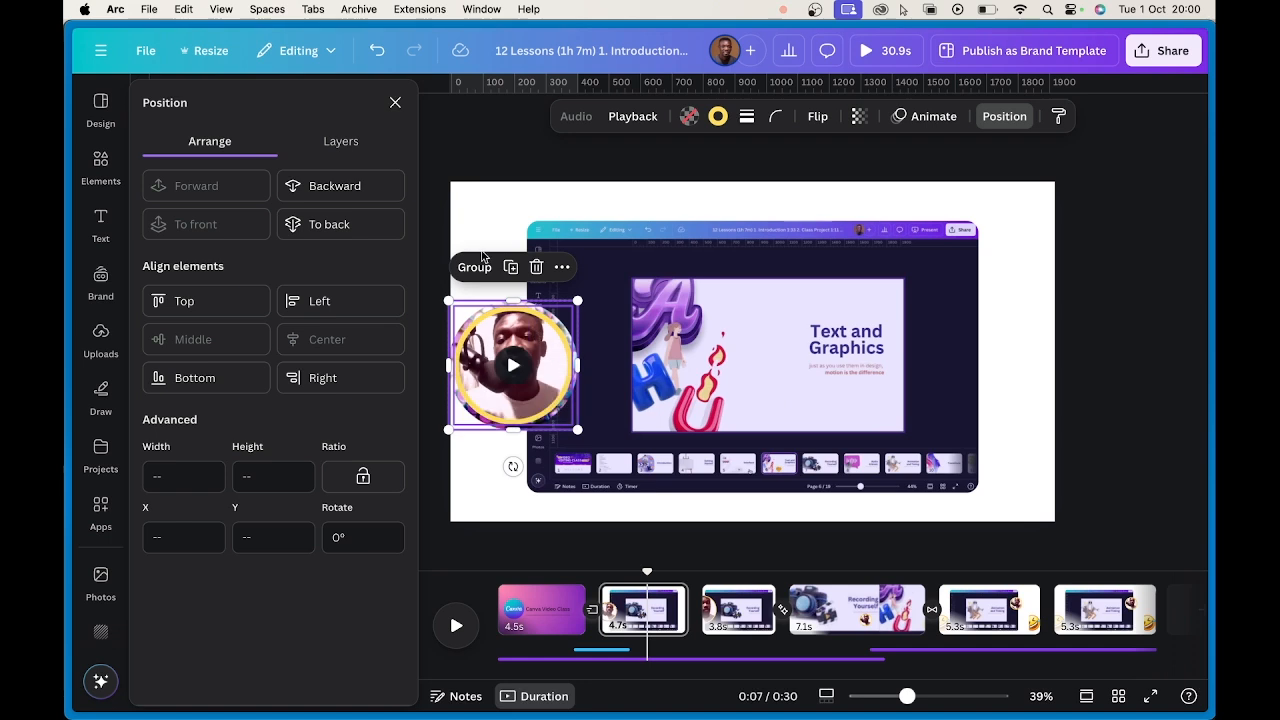
- Enlarge the framed flashing-lights video slightly around its centre so it forms a wider ring around the webcam circle
left_click(713, 181)
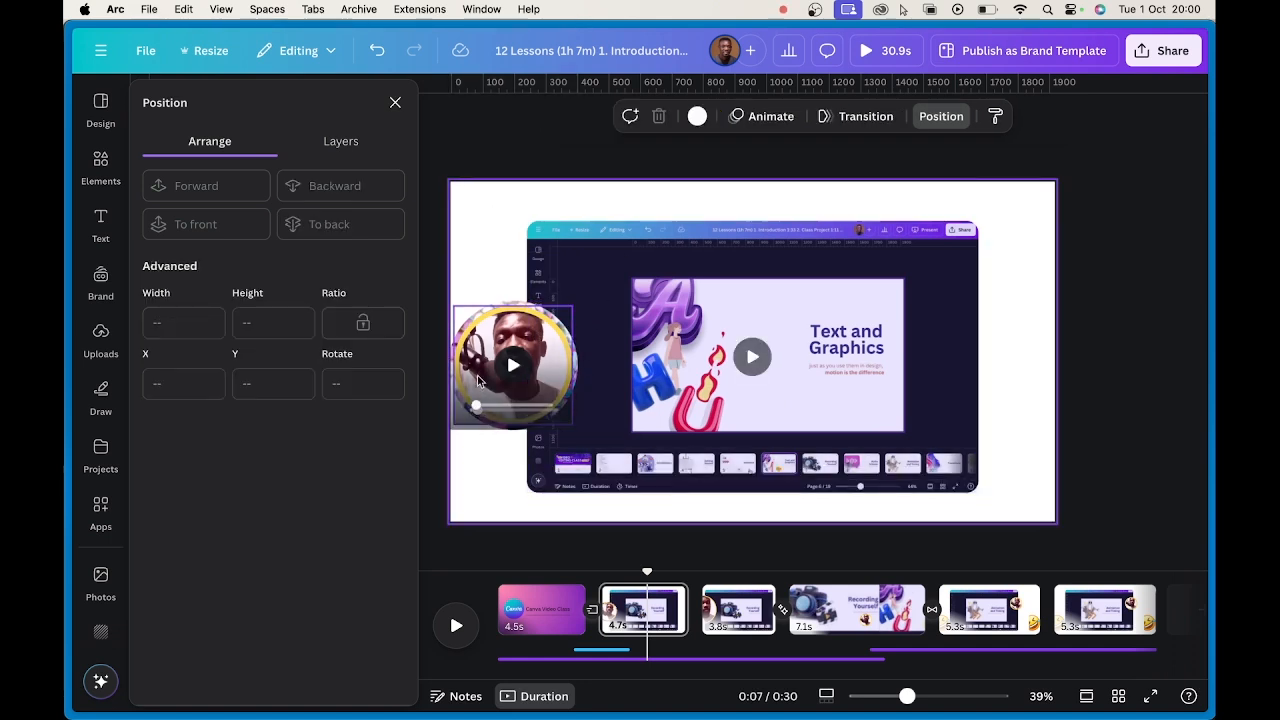
left_click(535, 305)
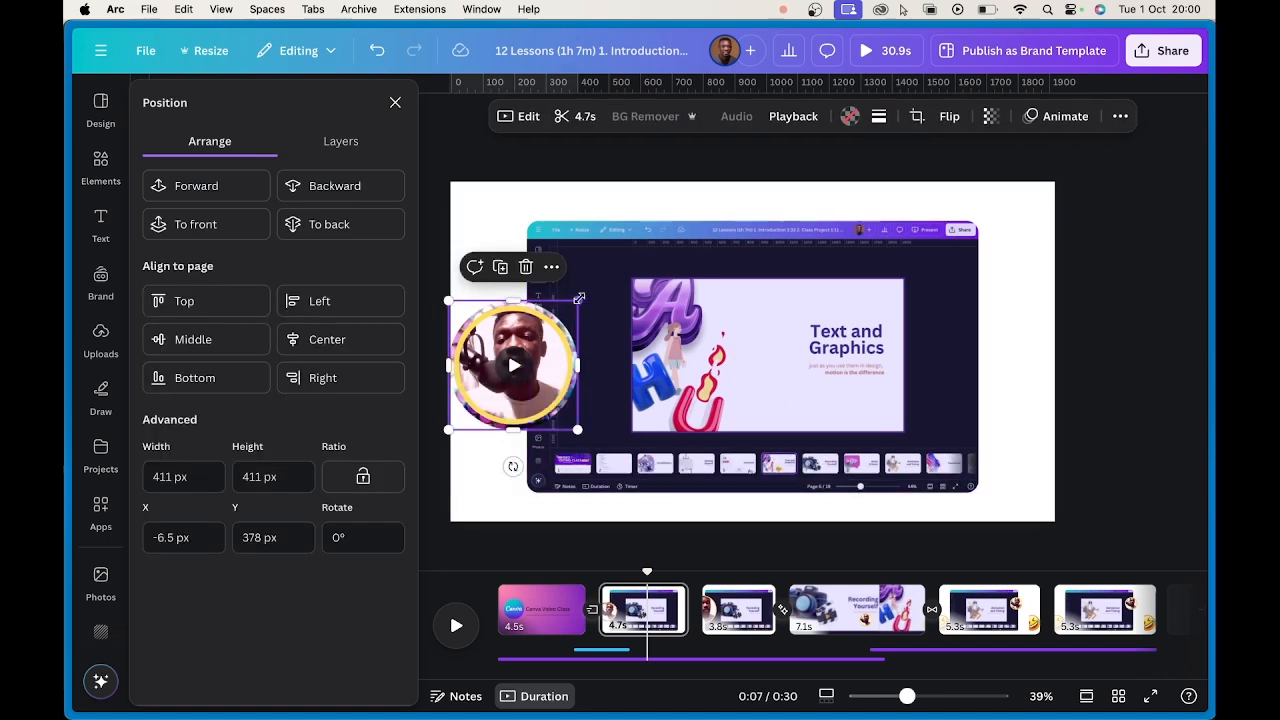
left_click_drag(577, 300, 552, 306)
- Change the webcam circle's border colour to white #ffffff and remove the border entirely
left_click(545, 313)
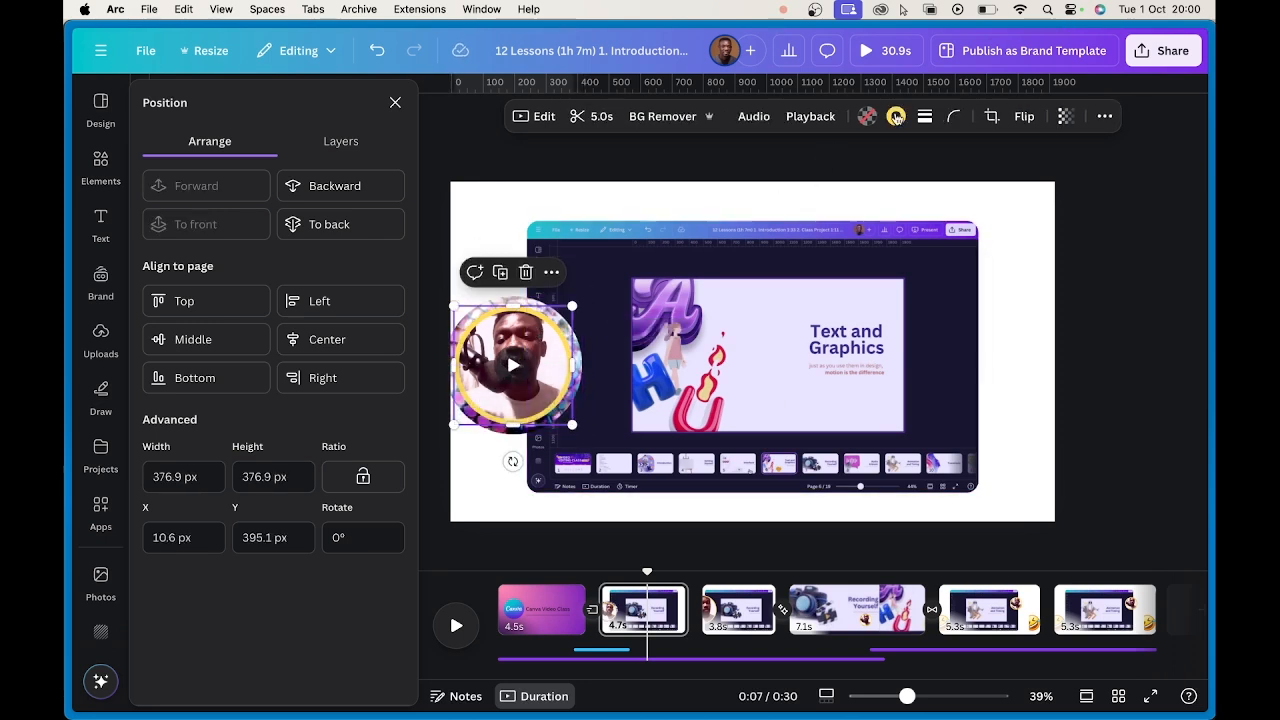
left_click(897, 117)
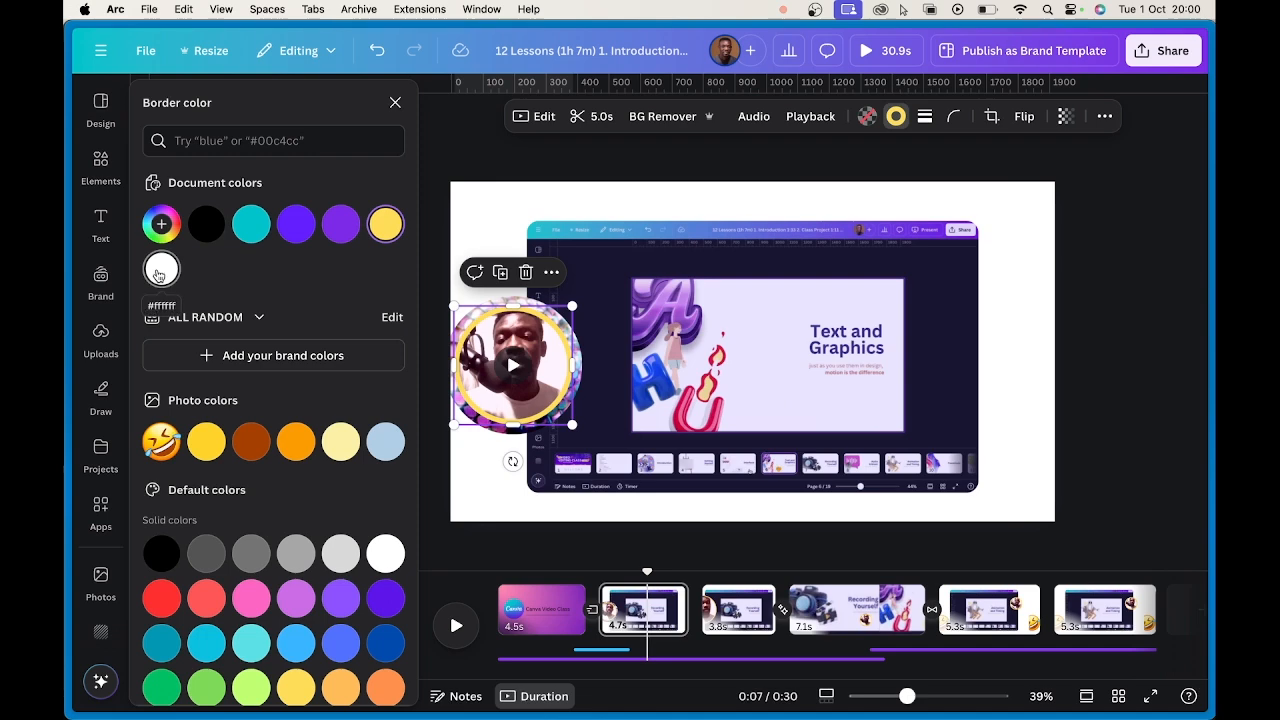
left_click(160, 269)
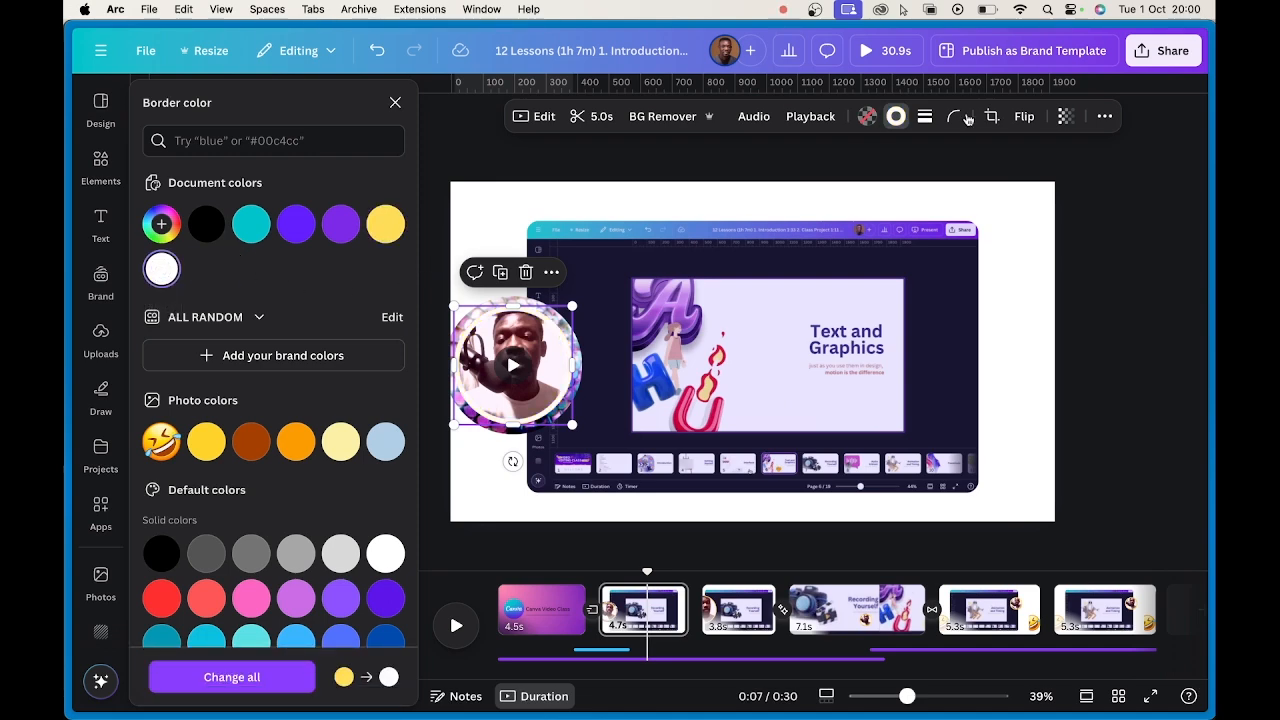
left_click(924, 118)
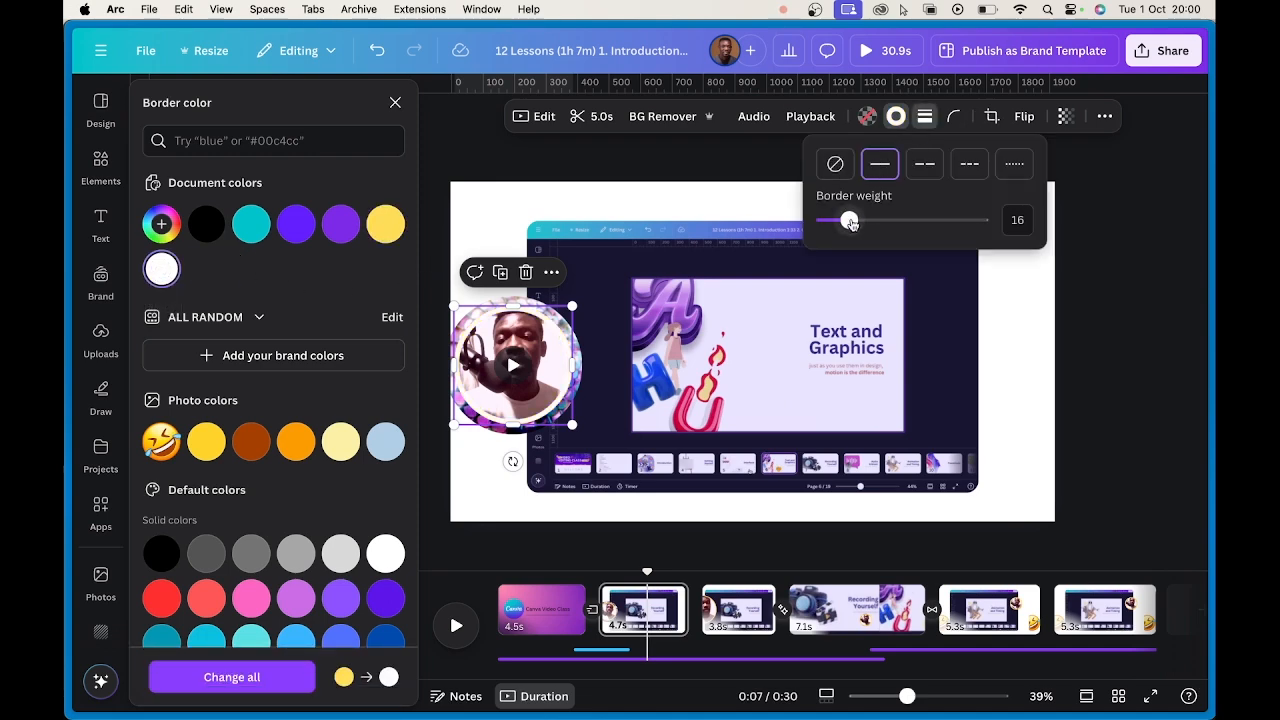
left_click(835, 163)
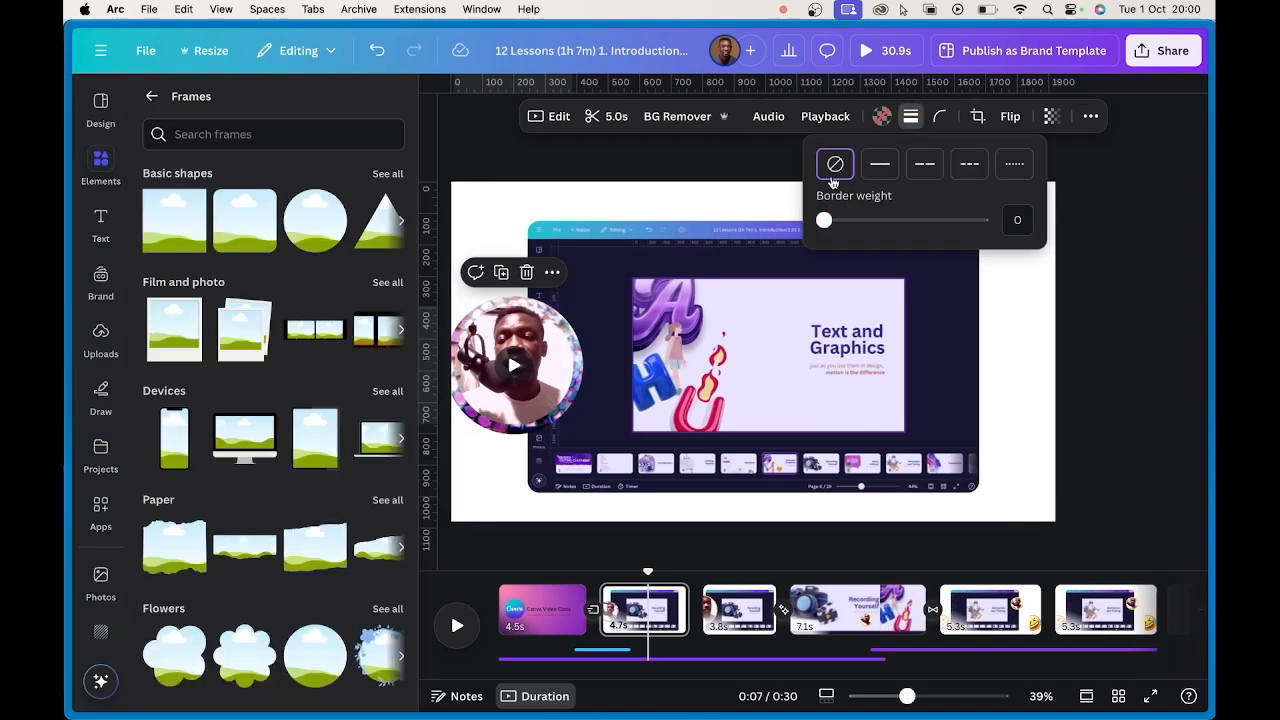
left_click(555, 174)
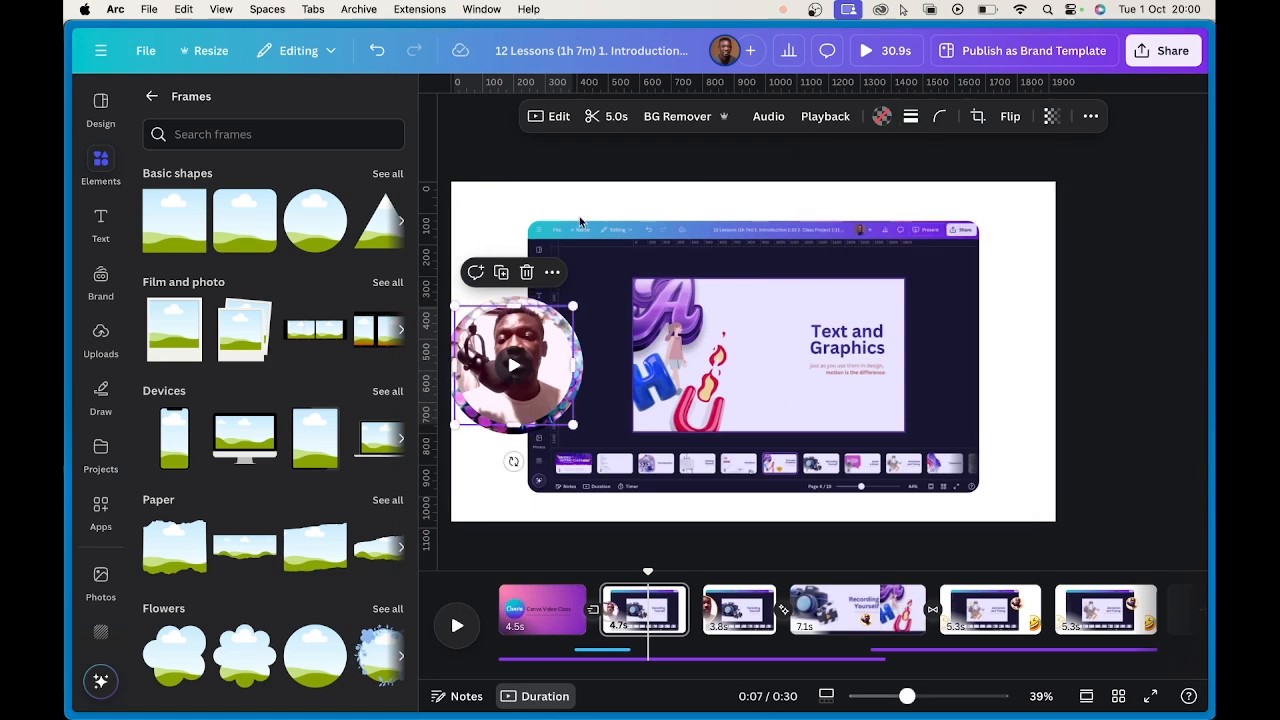
- Adjust the framed flashing-lights video with a moderately lower tint and brightness and a higher contrast and highlights
left_click(583, 355)
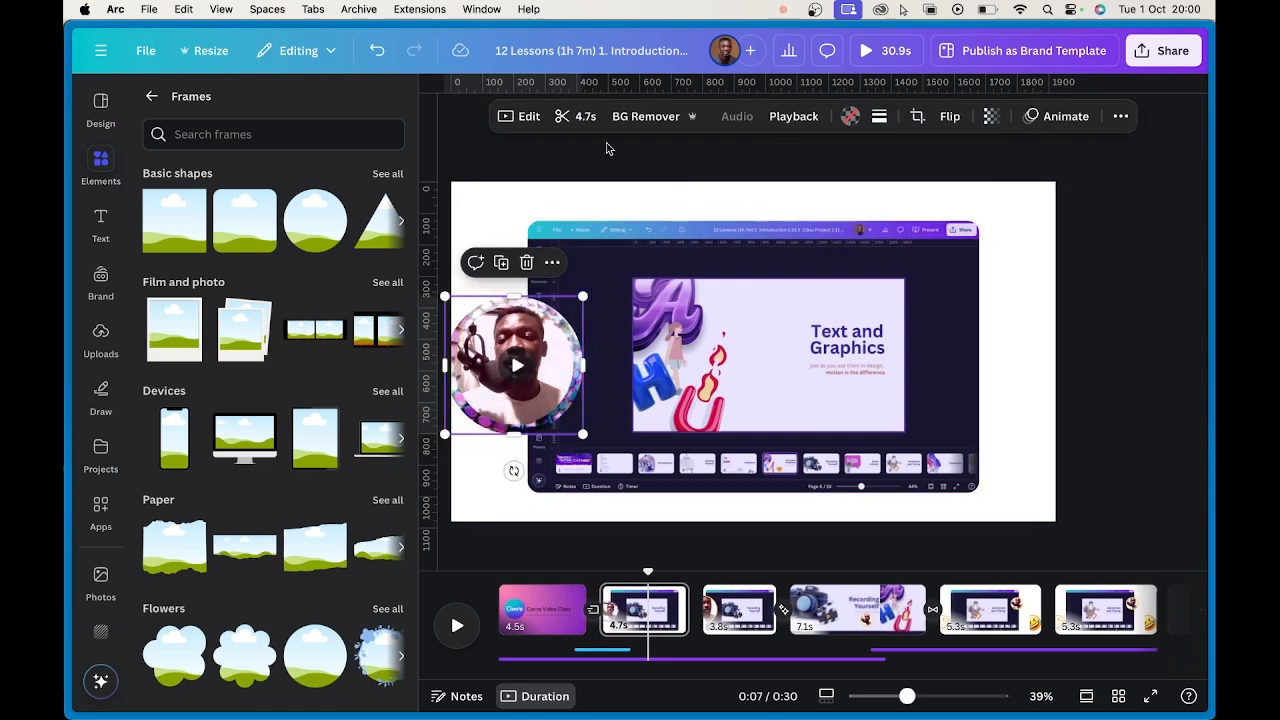
left_click(528, 116)
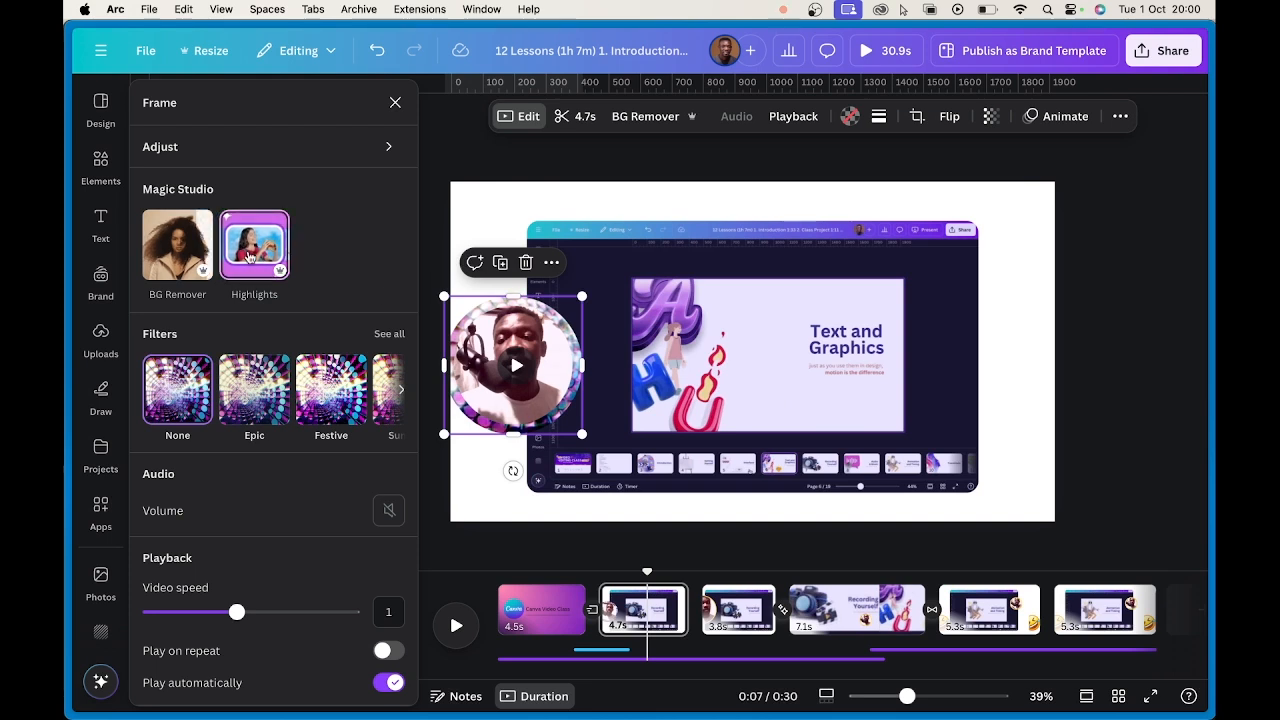
left_click(263, 143)
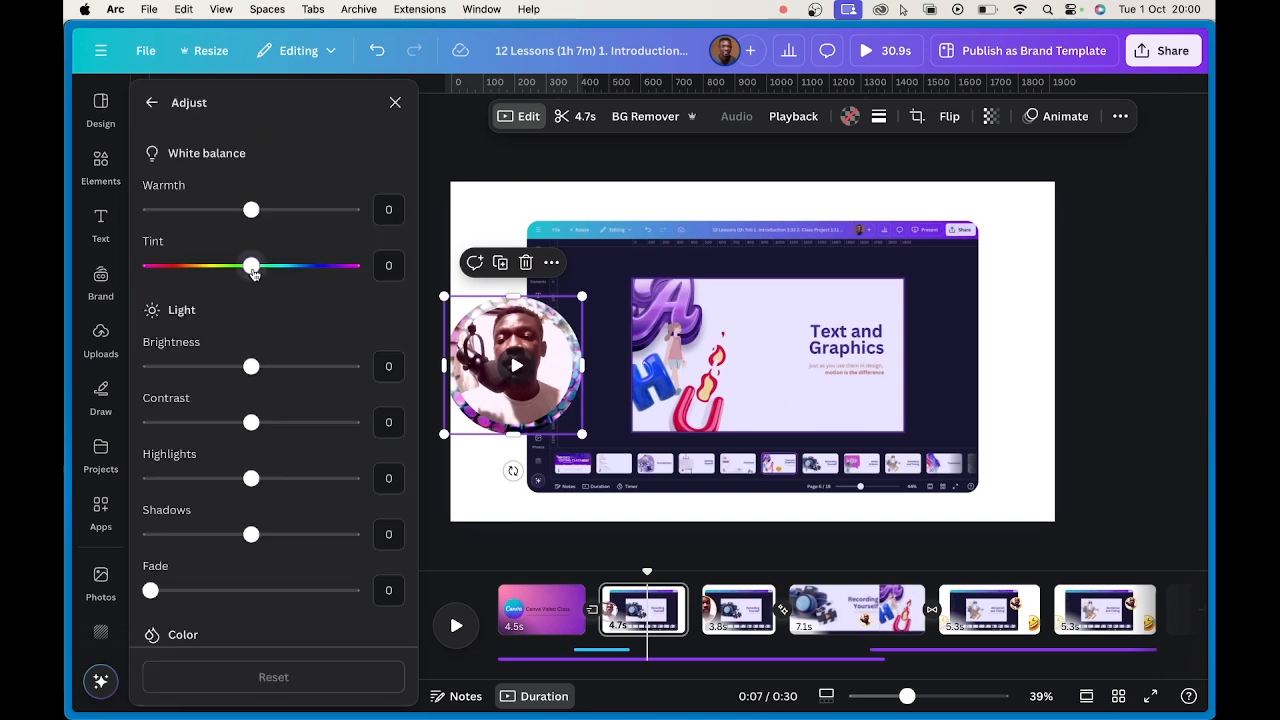
left_click_drag(253, 272, 177, 267)
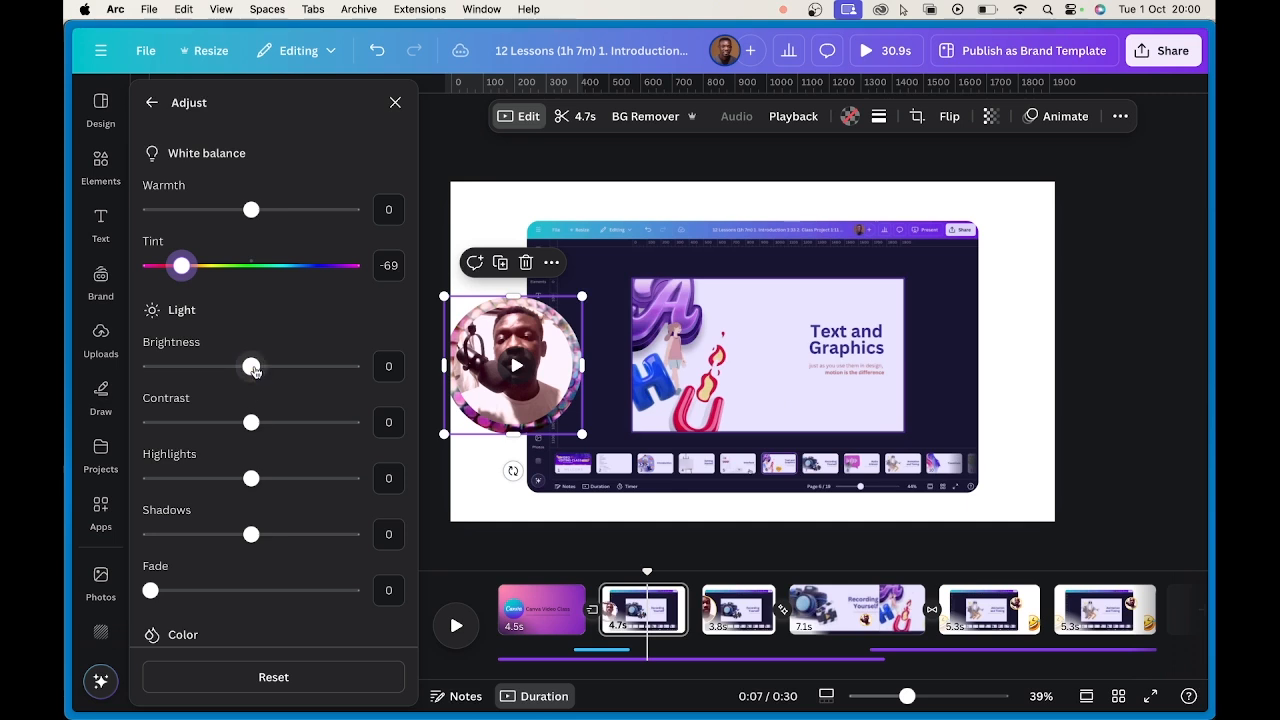
left_click_drag(254, 369, 181, 381)
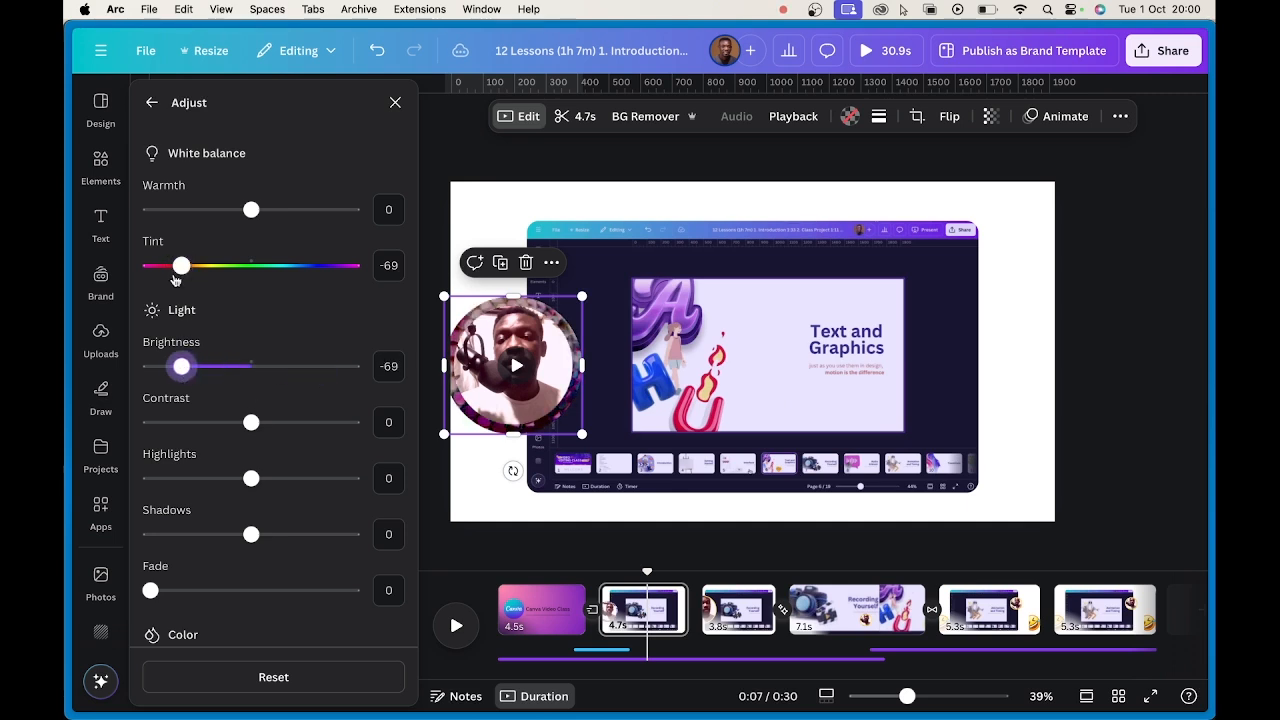
left_click_drag(174, 276, 220, 266)
left_click_drag(181, 366, 211, 366)
left_click_drag(251, 422, 301, 424)
left_click_drag(251, 478, 296, 481)
left_click(765, 198)
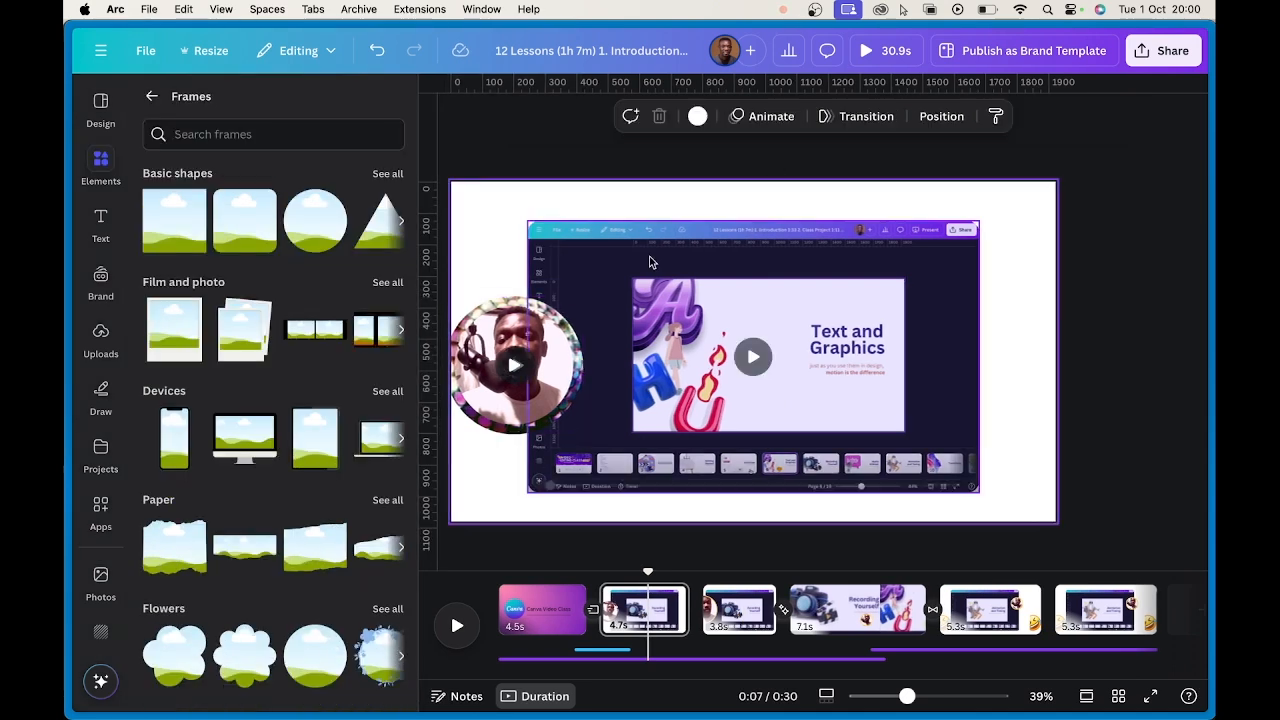
- Search the elements library for "Rectangular shadow" and narrow the results to graphics
left_click(753, 281)
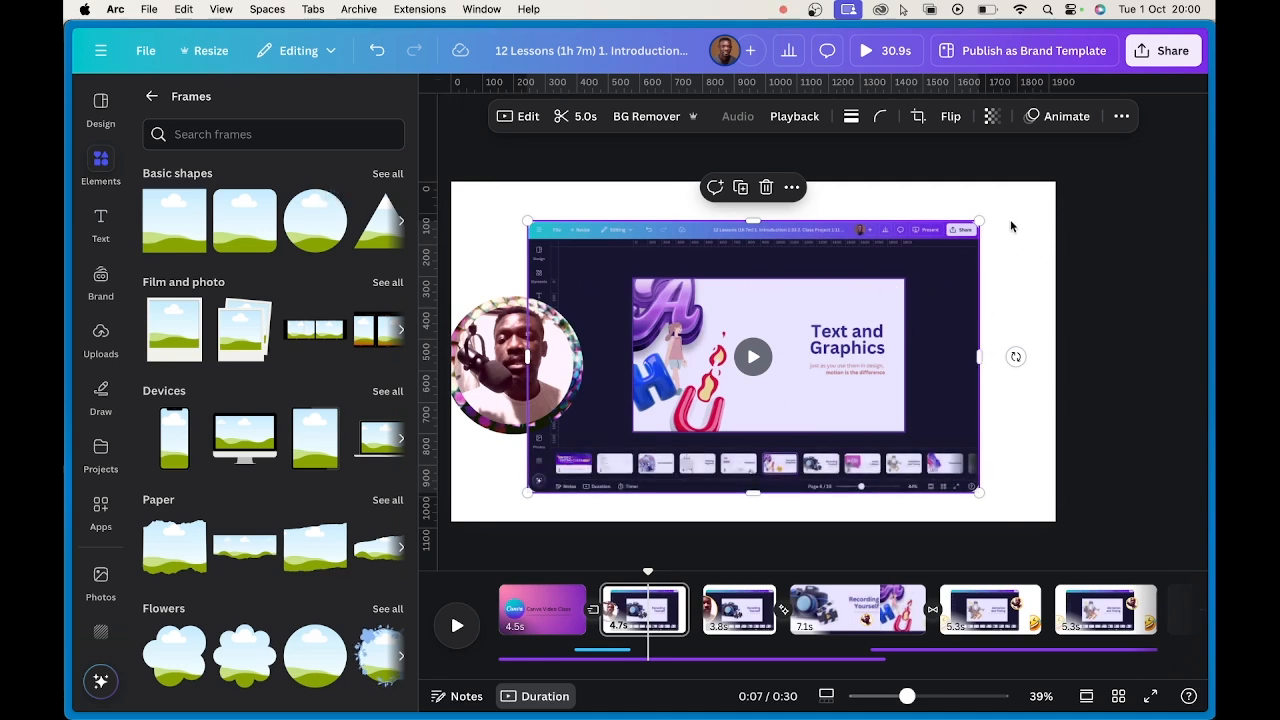
left_click(903, 186)
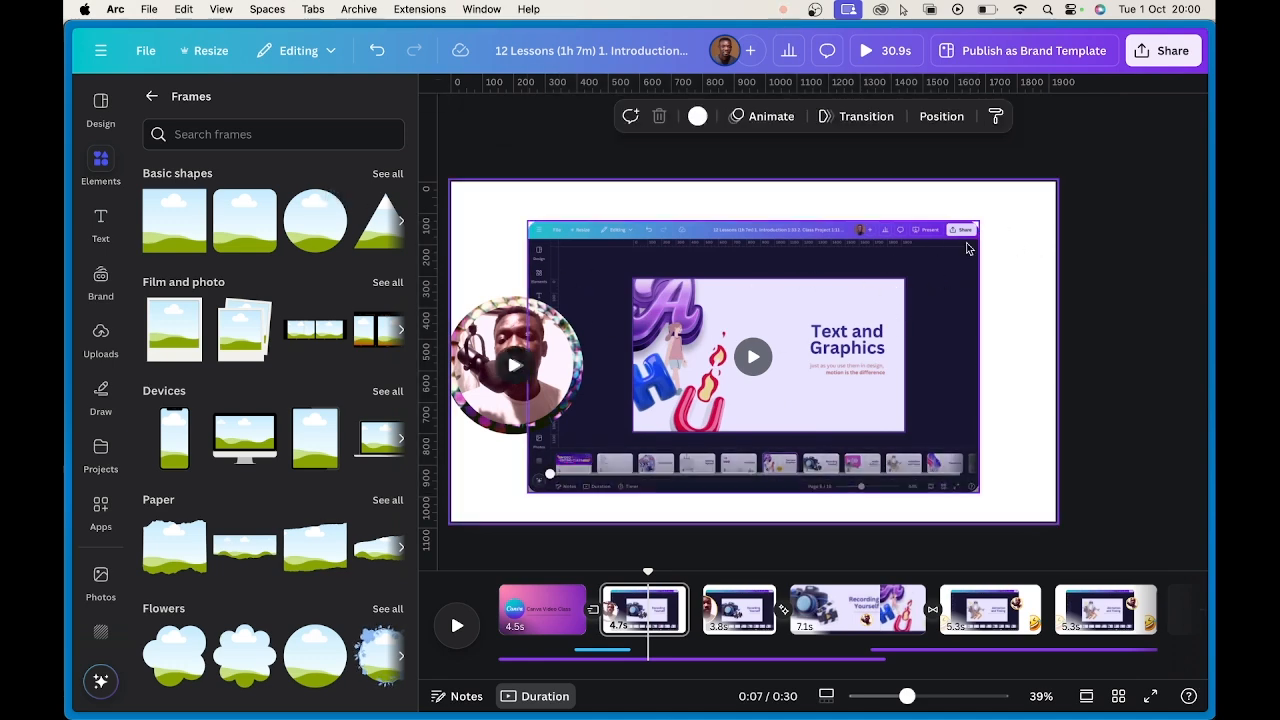
left_click(968, 245)
left_click(152, 97)
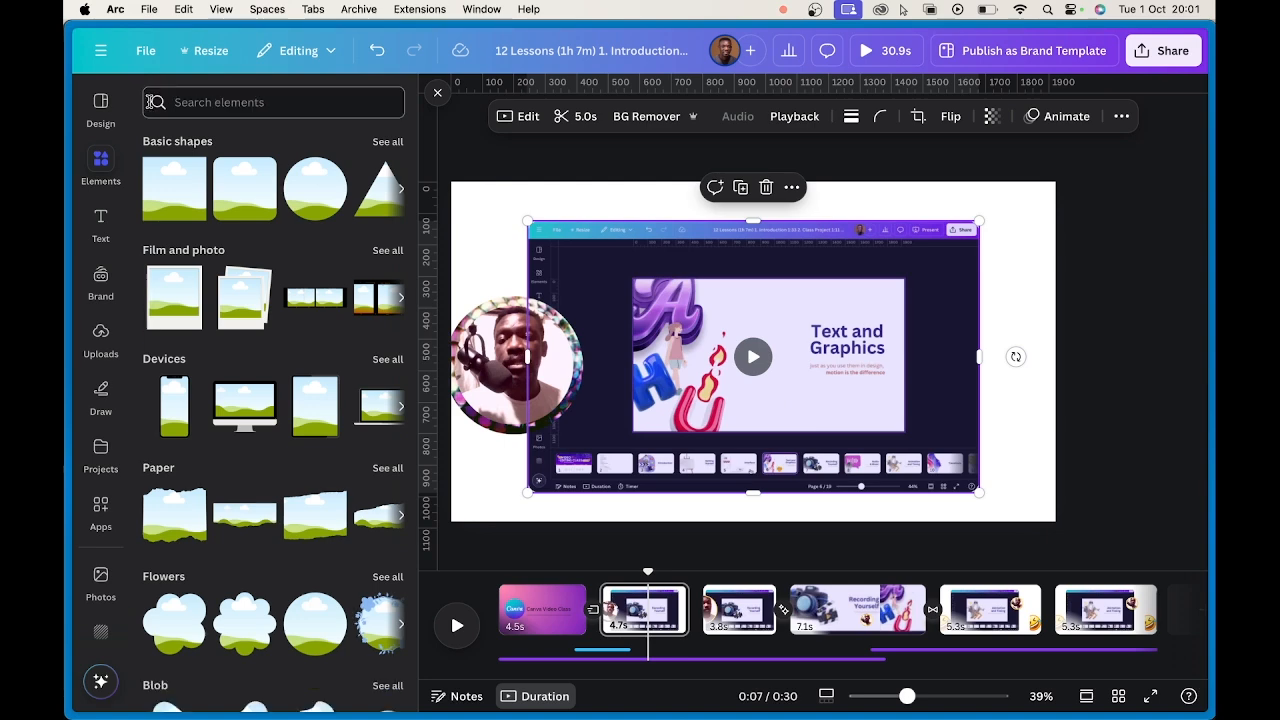
left_click(100, 169)
left_click(230, 104)
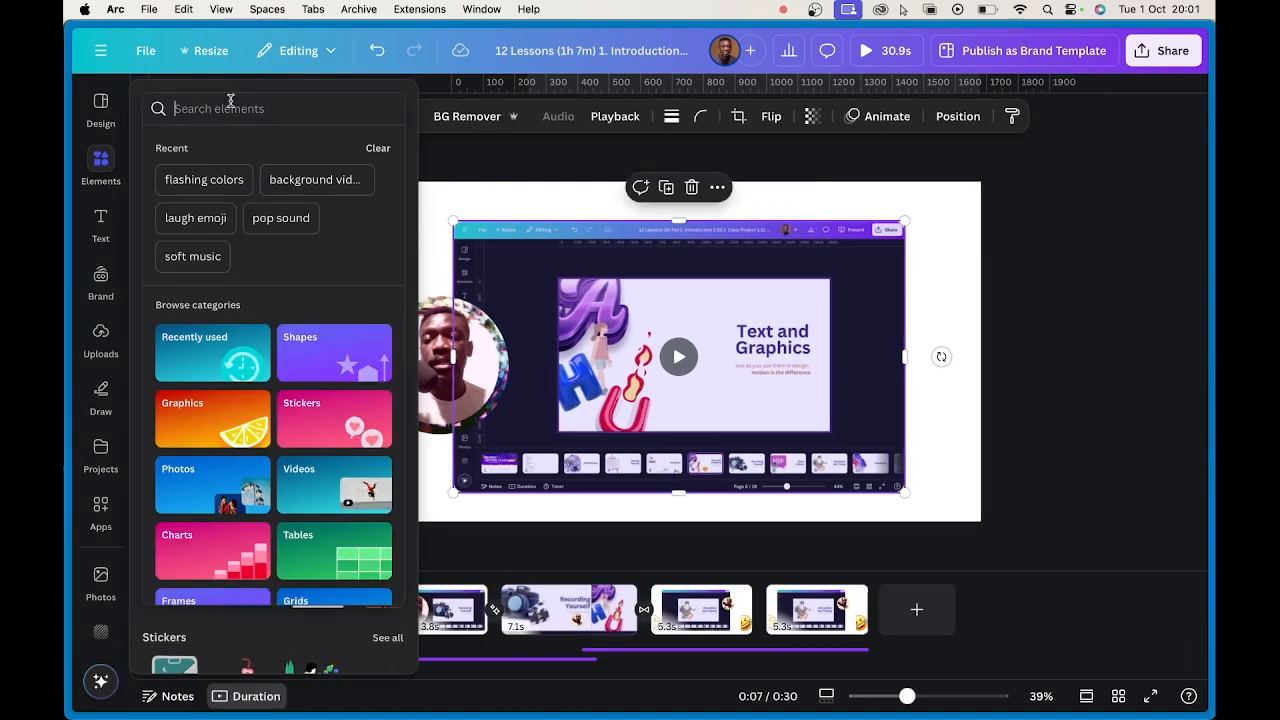
type("recta")
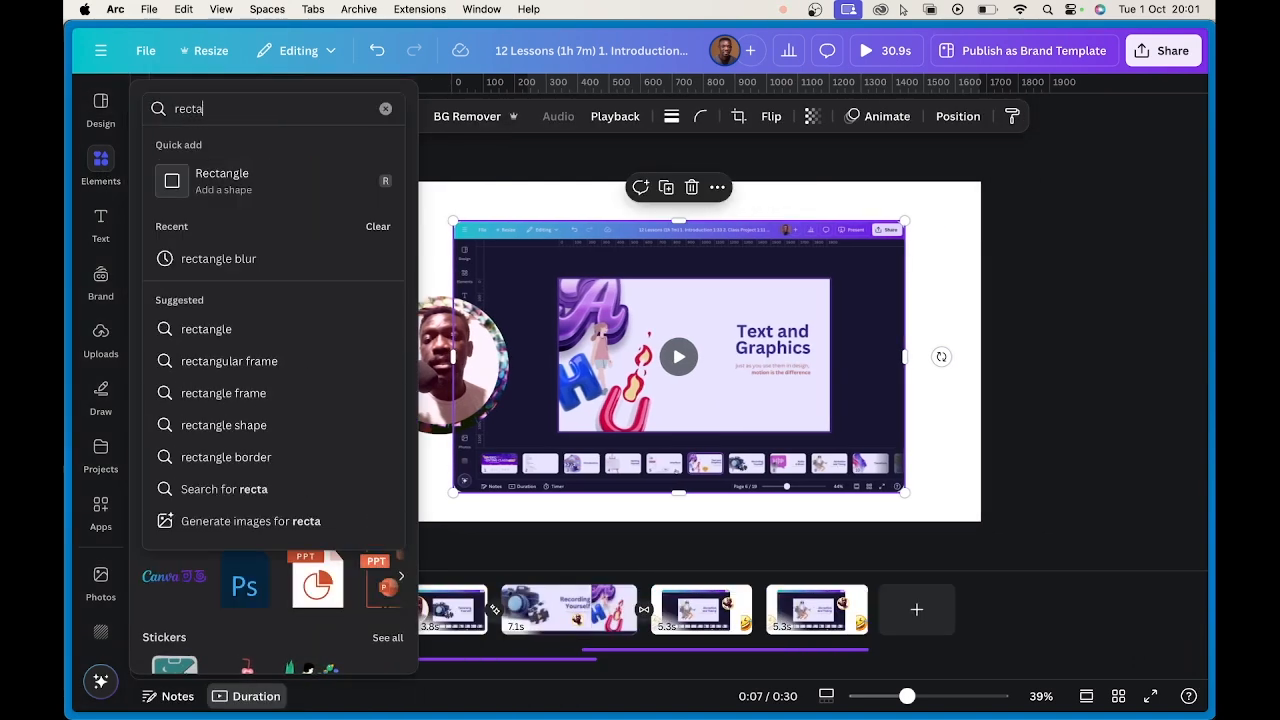
type("ngular")
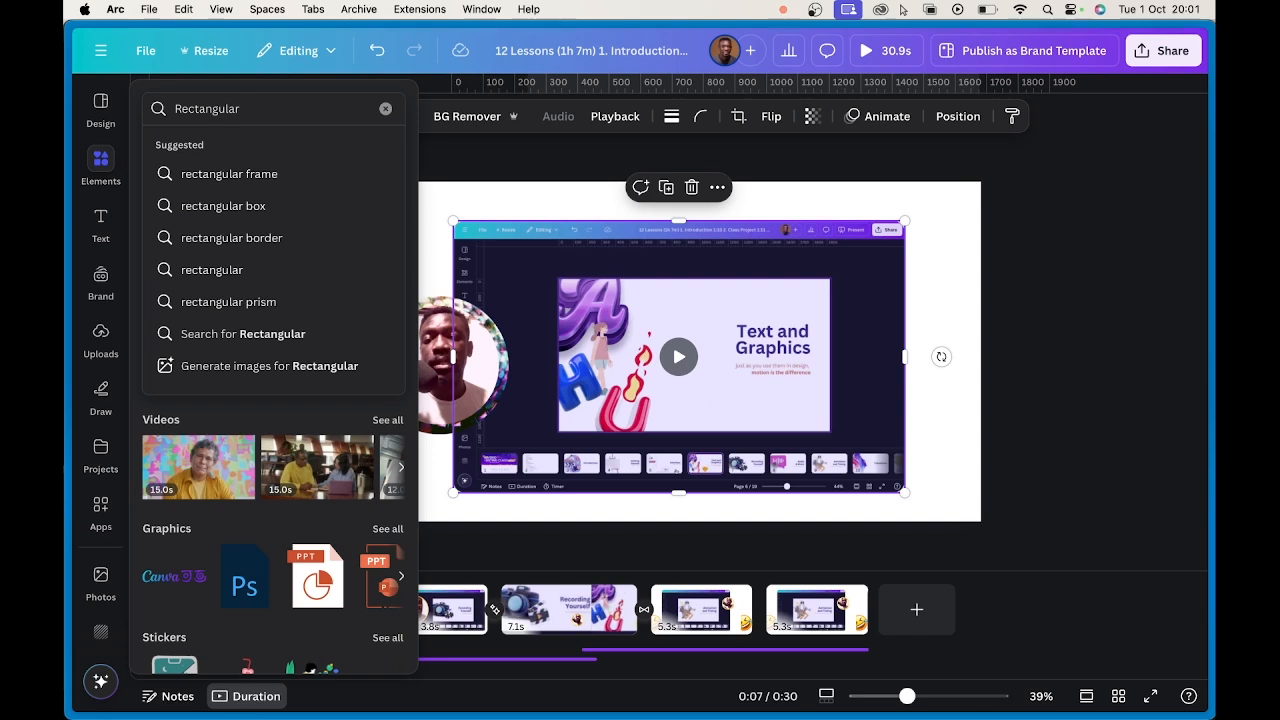
type(" shadow")
key("Return")
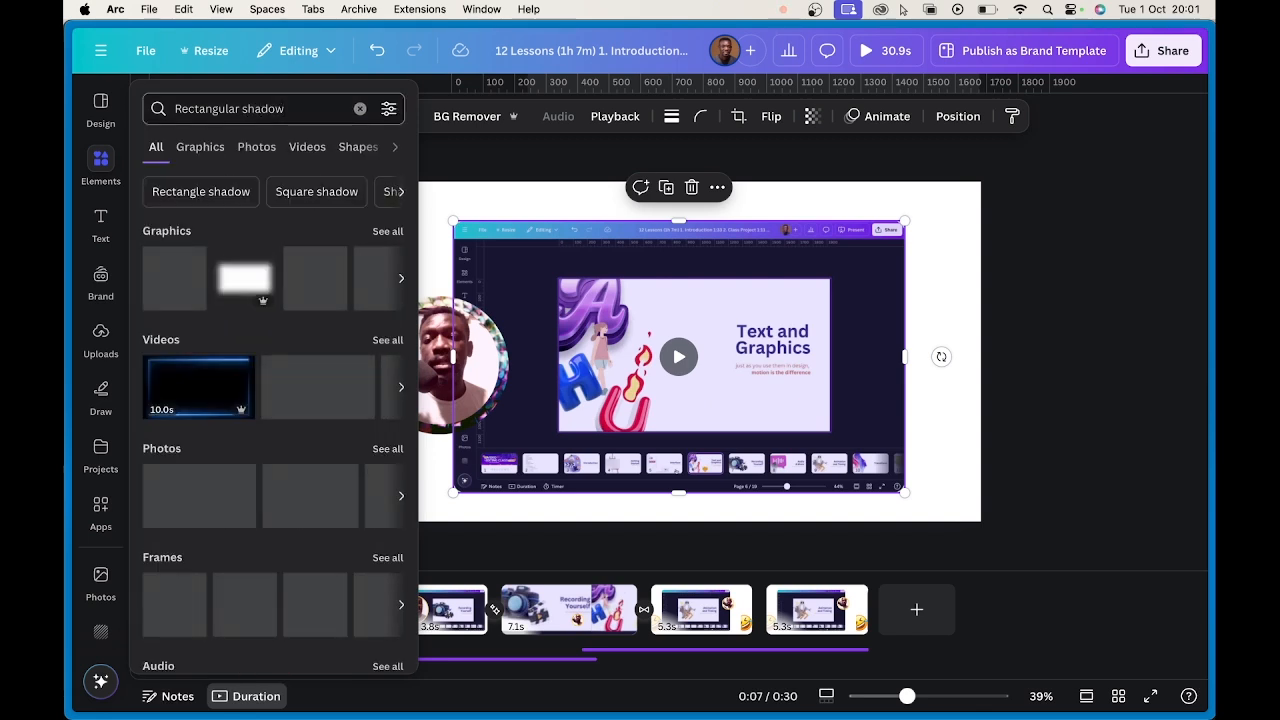
left_click(202, 150)
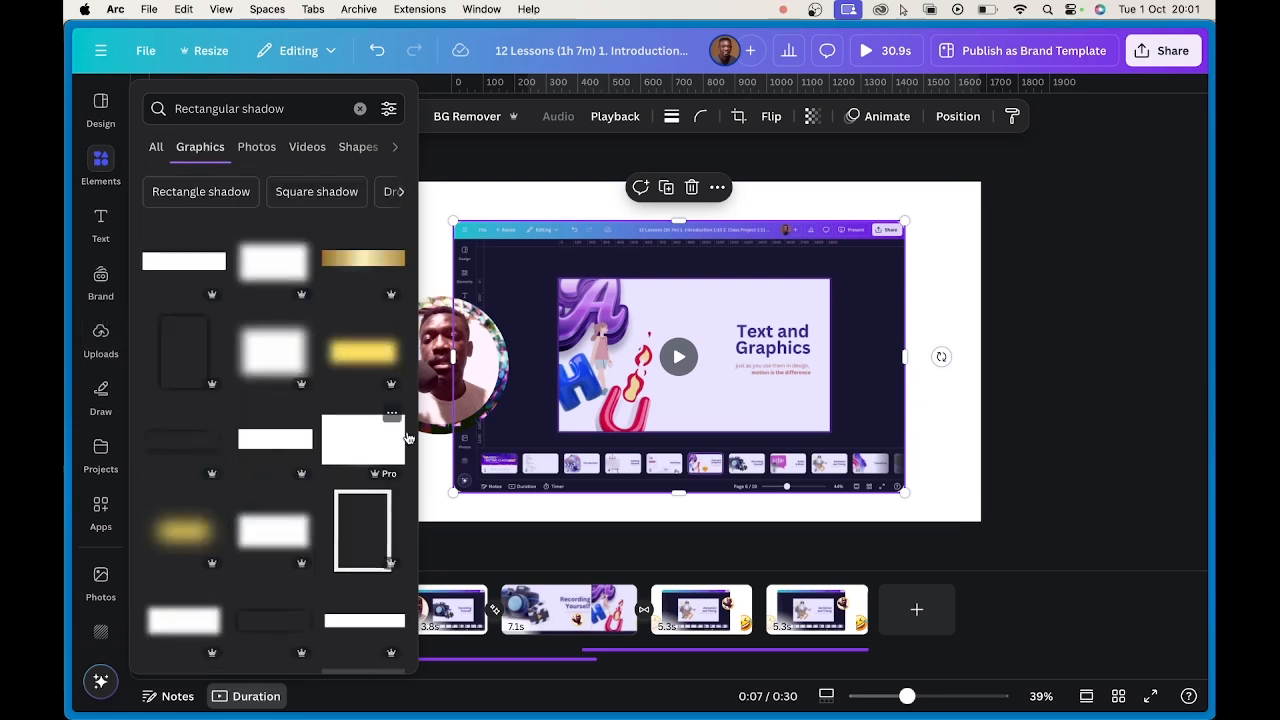
- Browse the rectangular shadow graphics for a soft dark shadow that suits the screen-recording video
left_click(844, 306)
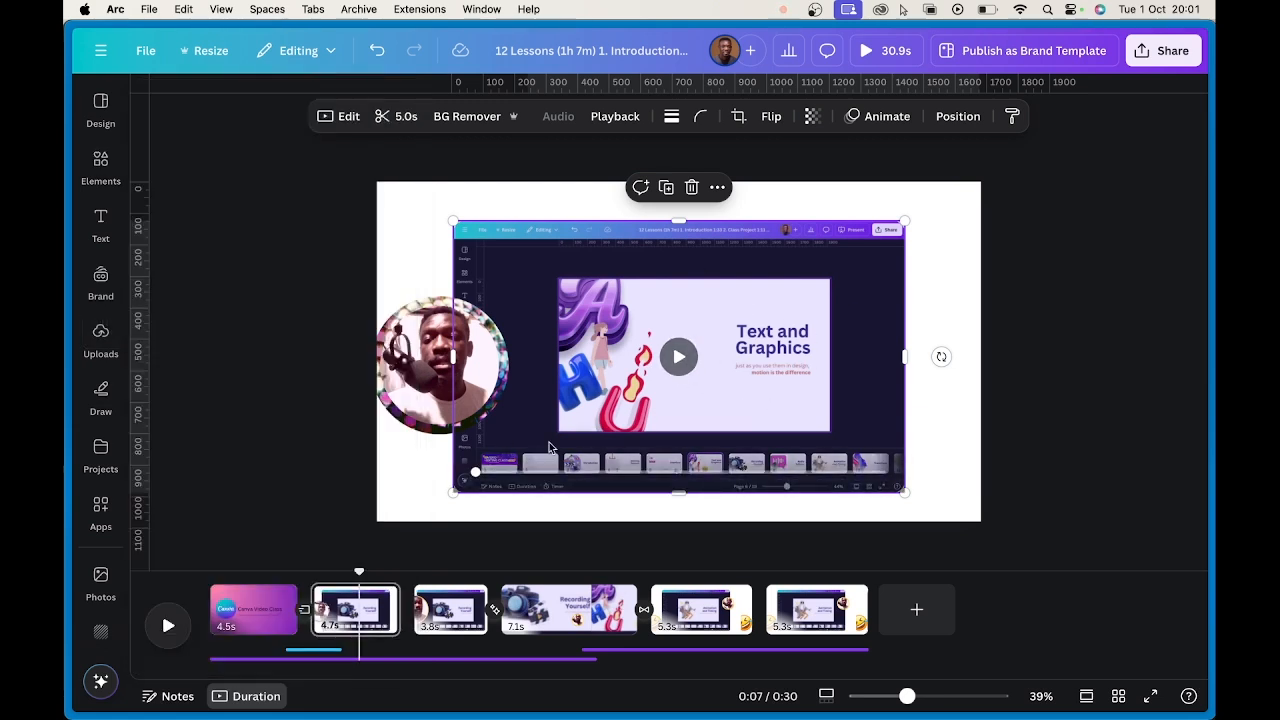
left_click(92, 168)
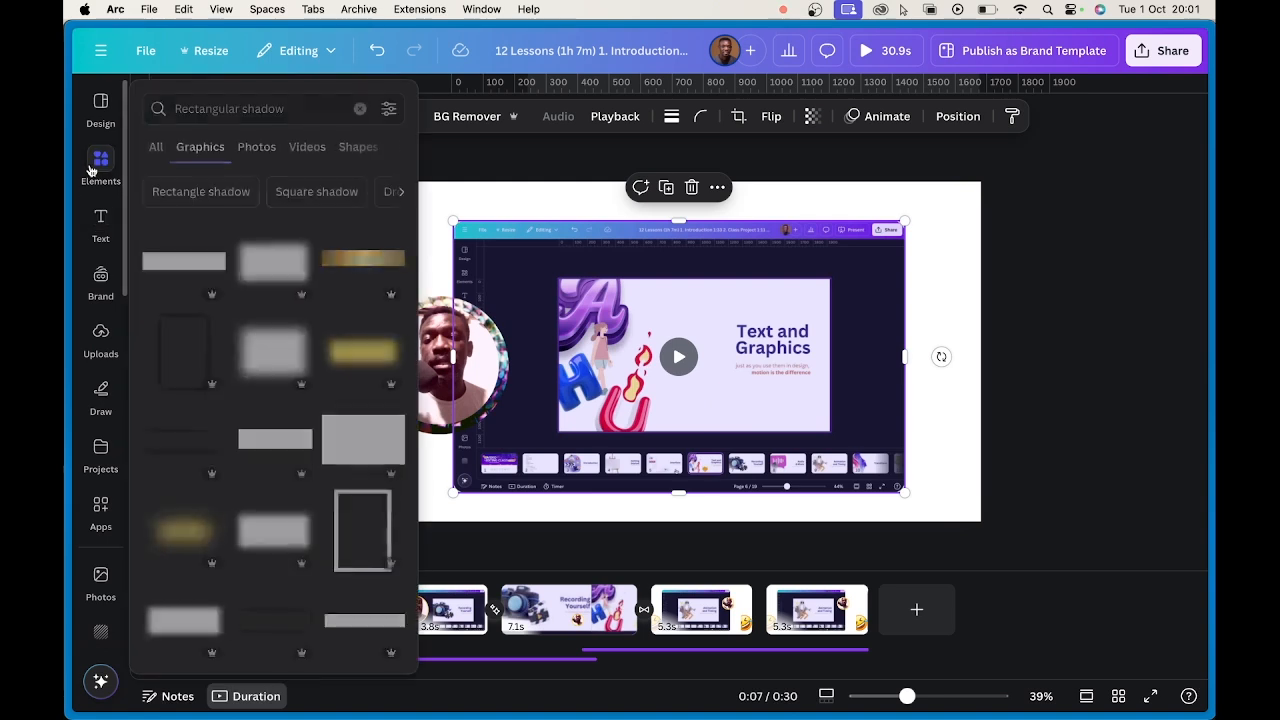
scroll(275, 420, "down", 6)
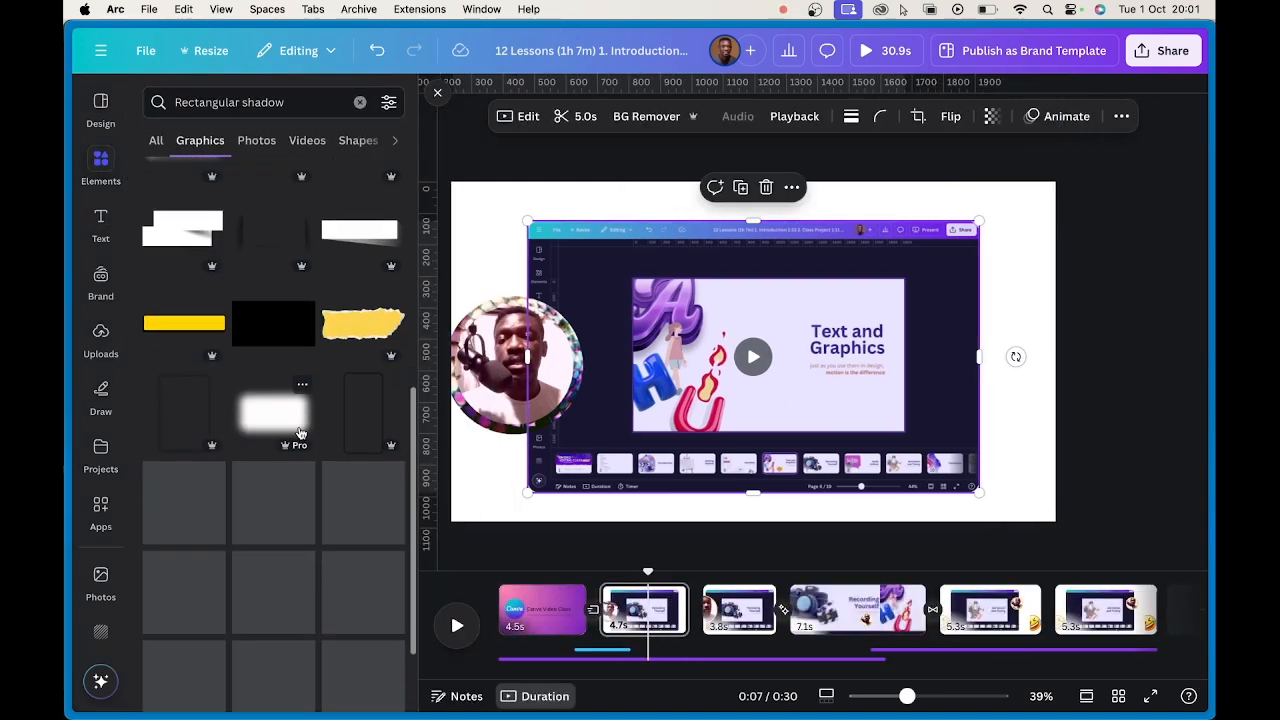
scroll(270, 420, "down", 1)
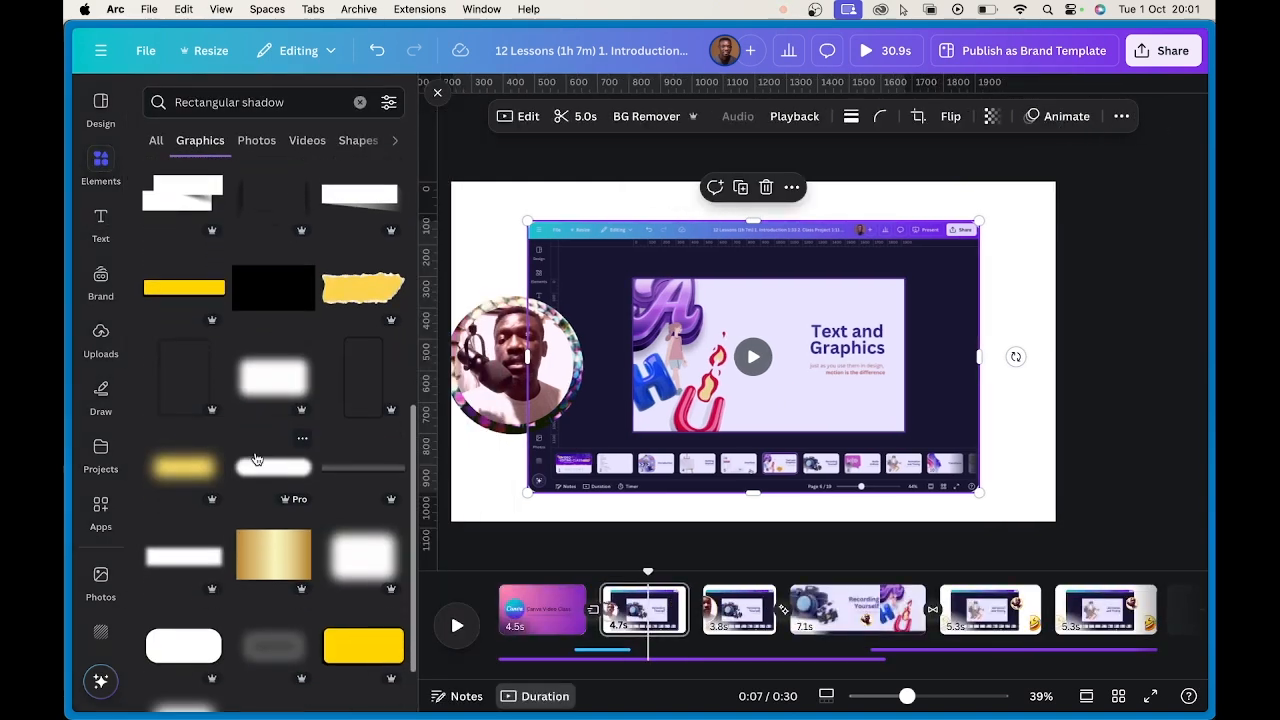
scroll(255, 458, "down", 5)
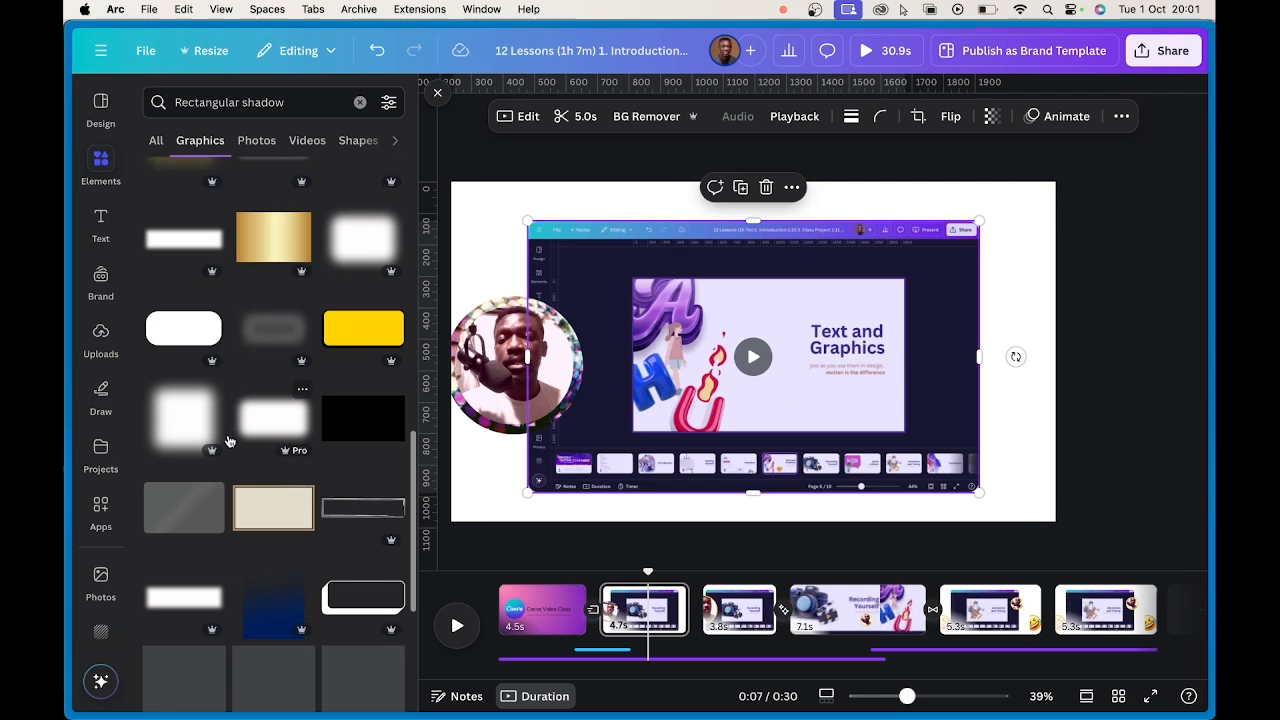
scroll(278, 484, "down", 6)
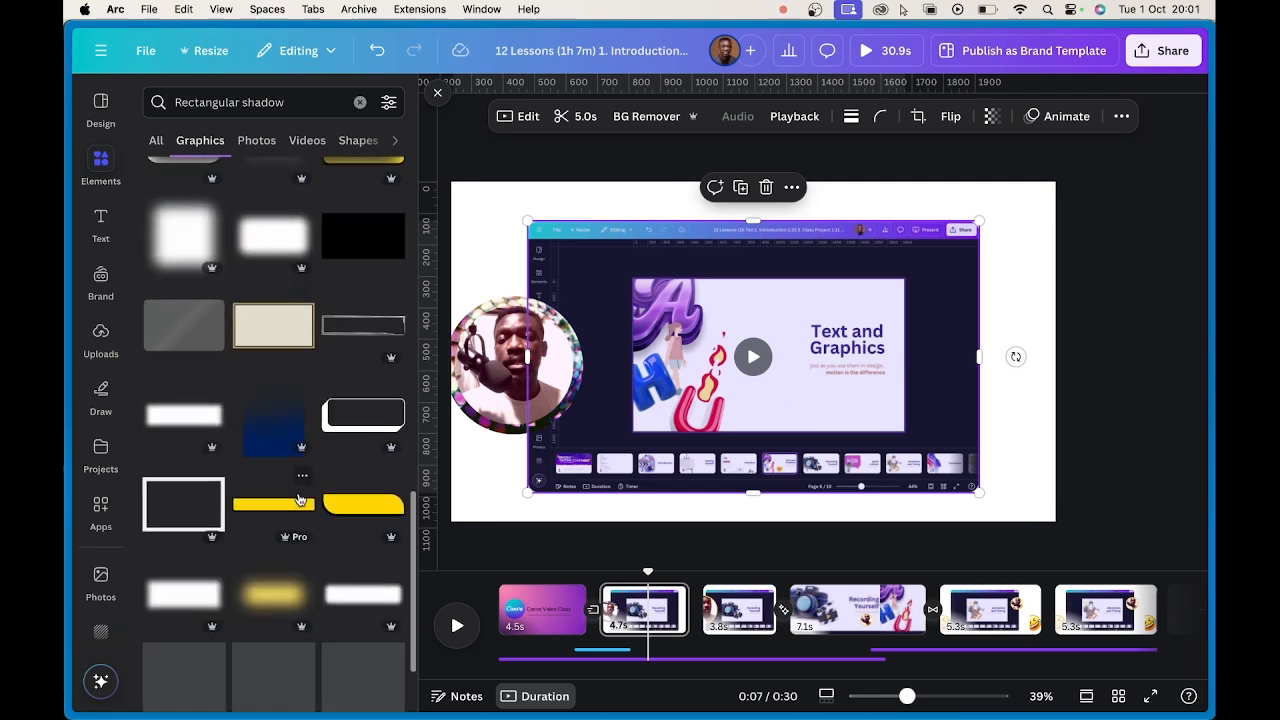
scroll(258, 525, "down", 4)
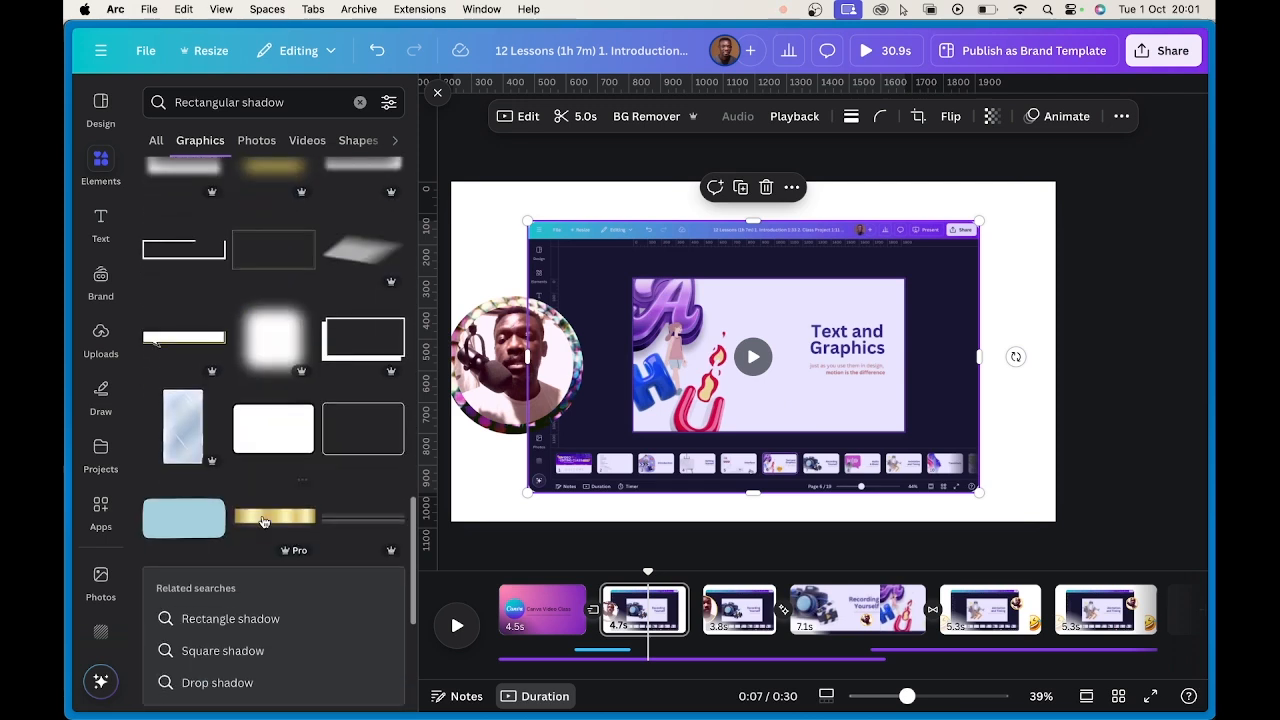
scroll(279, 424, "up", 9)
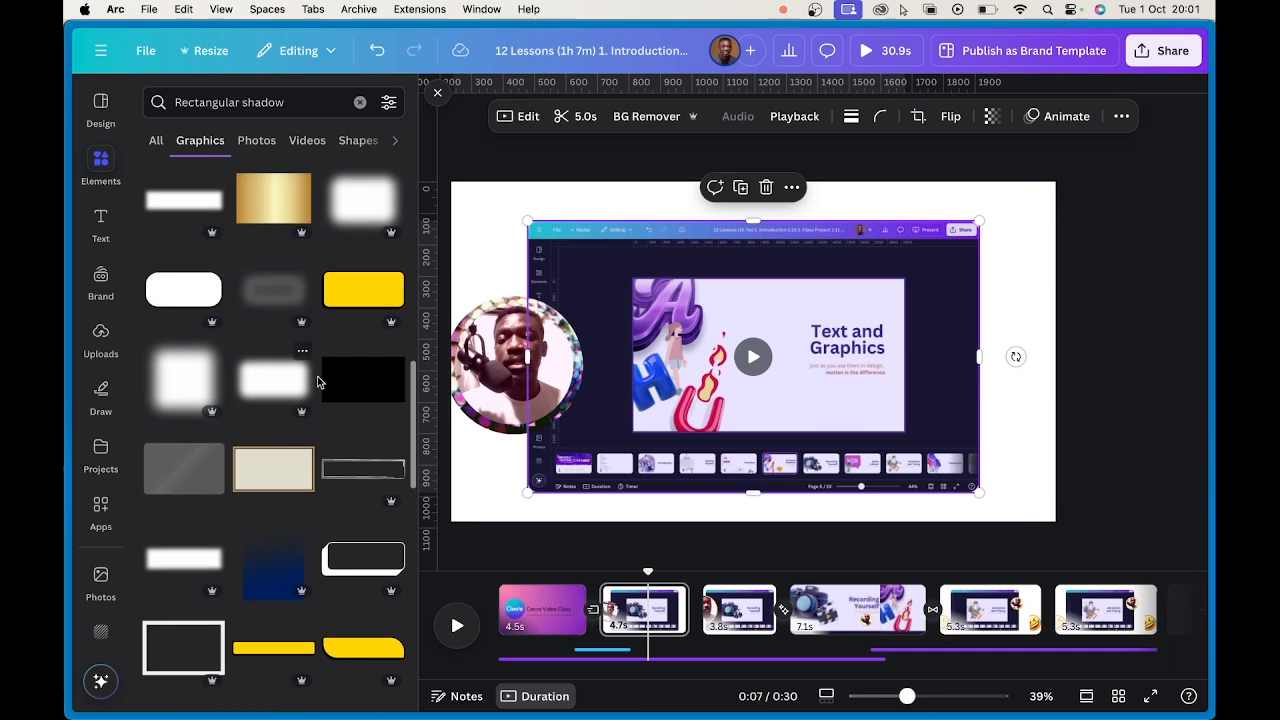
scroll(330, 380, "up", 5)
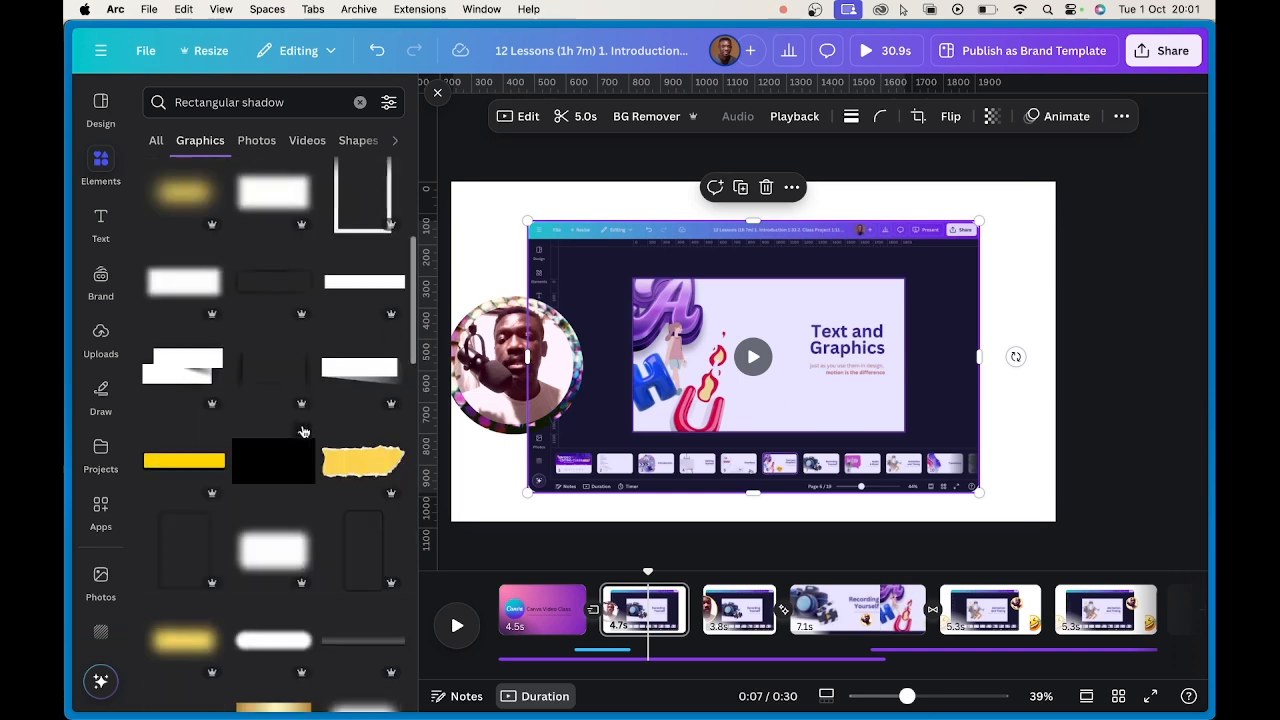
scroll(304, 432, "up", 4)
scroll(304, 432, "up", 2)
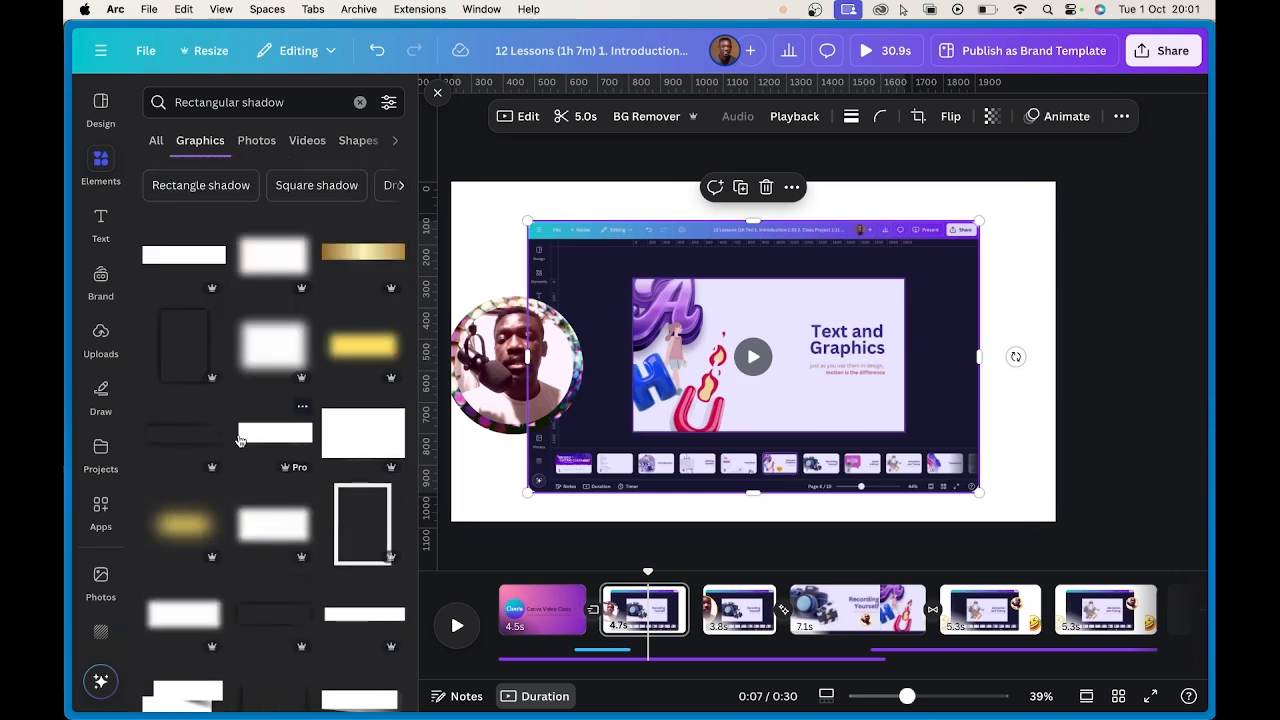
scroll(308, 468, "down", 1)
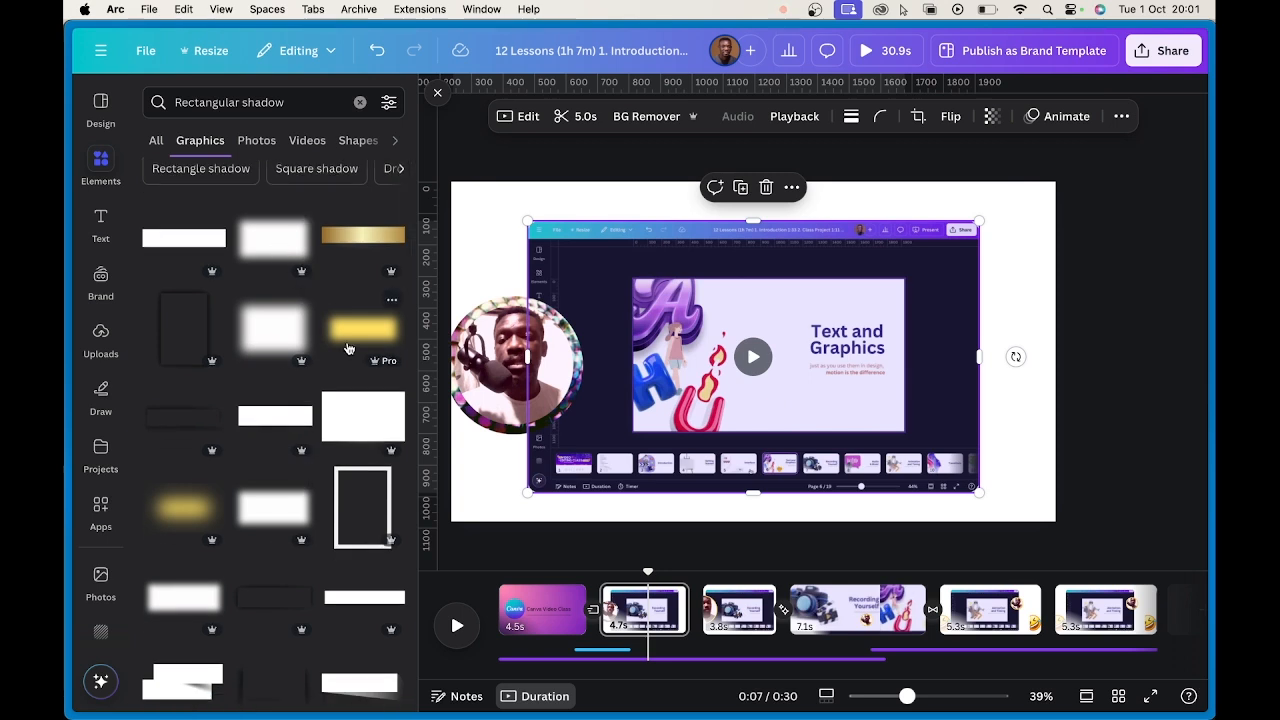
- Search all elements for "Rectangle shadow" and add the first blurred black rectangle graphic to the page
left_click(158, 140)
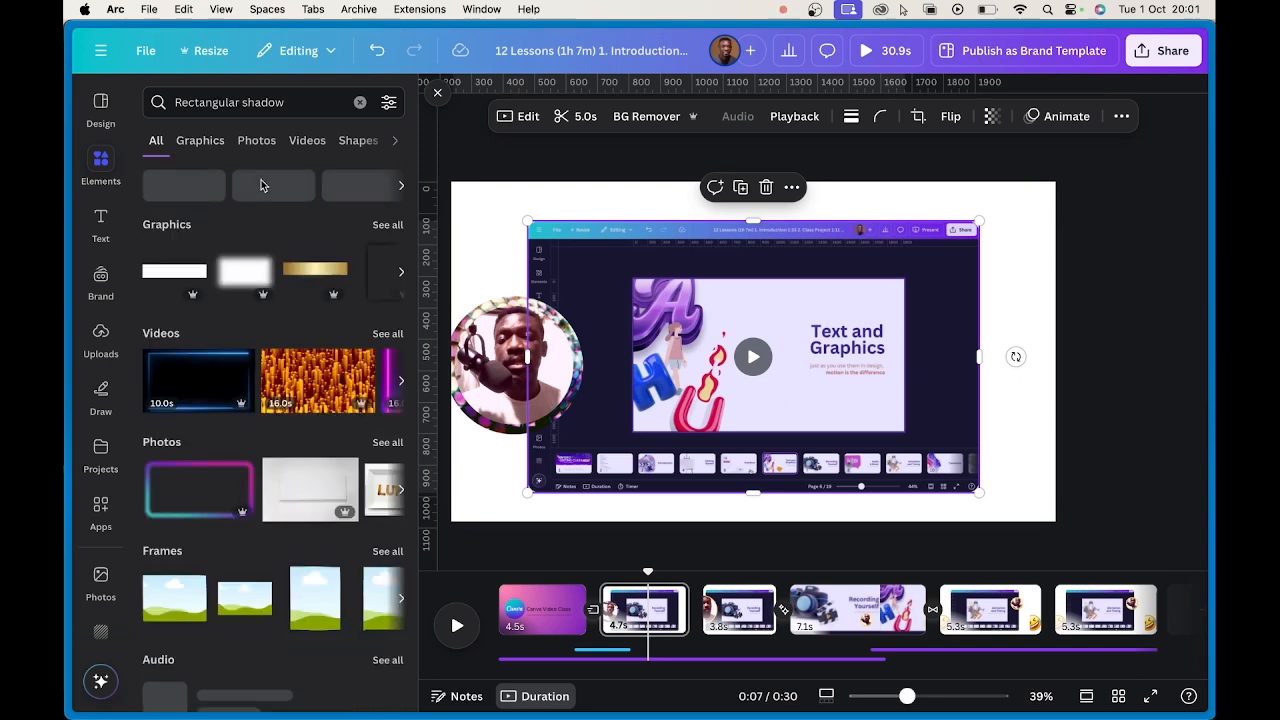
left_click(240, 102)
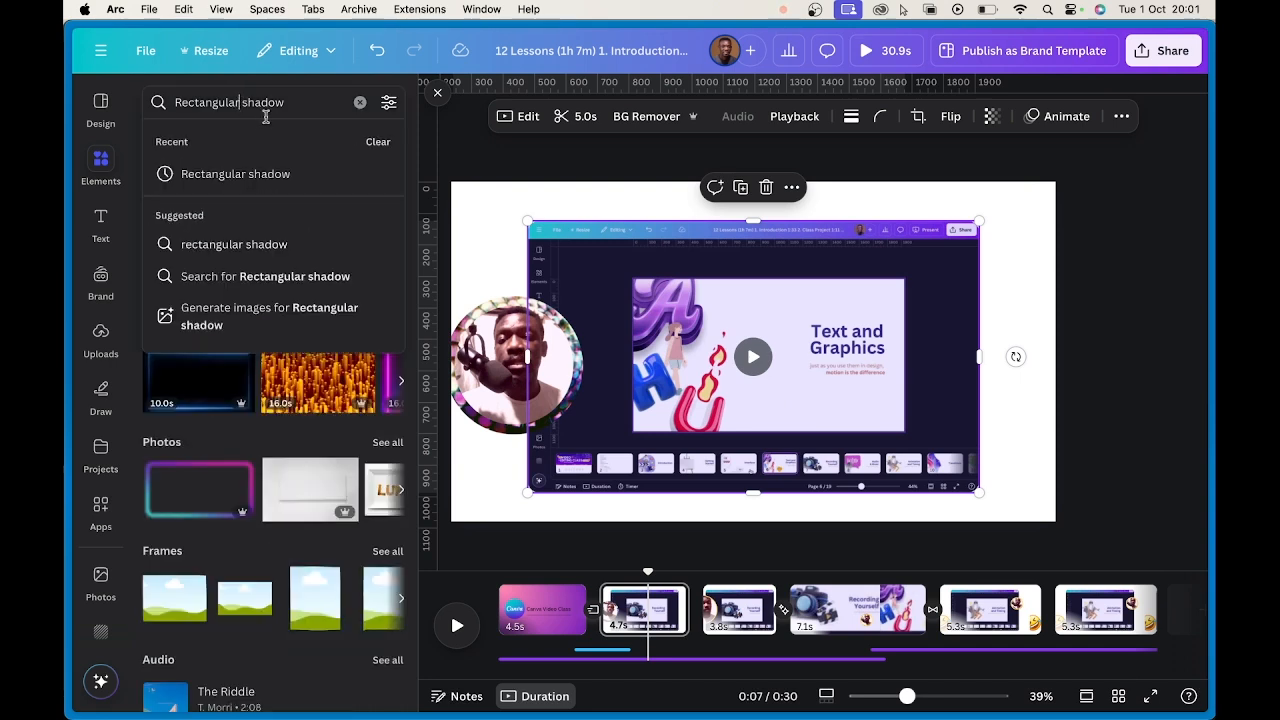
key("BackSpace")
key("BackSpace")
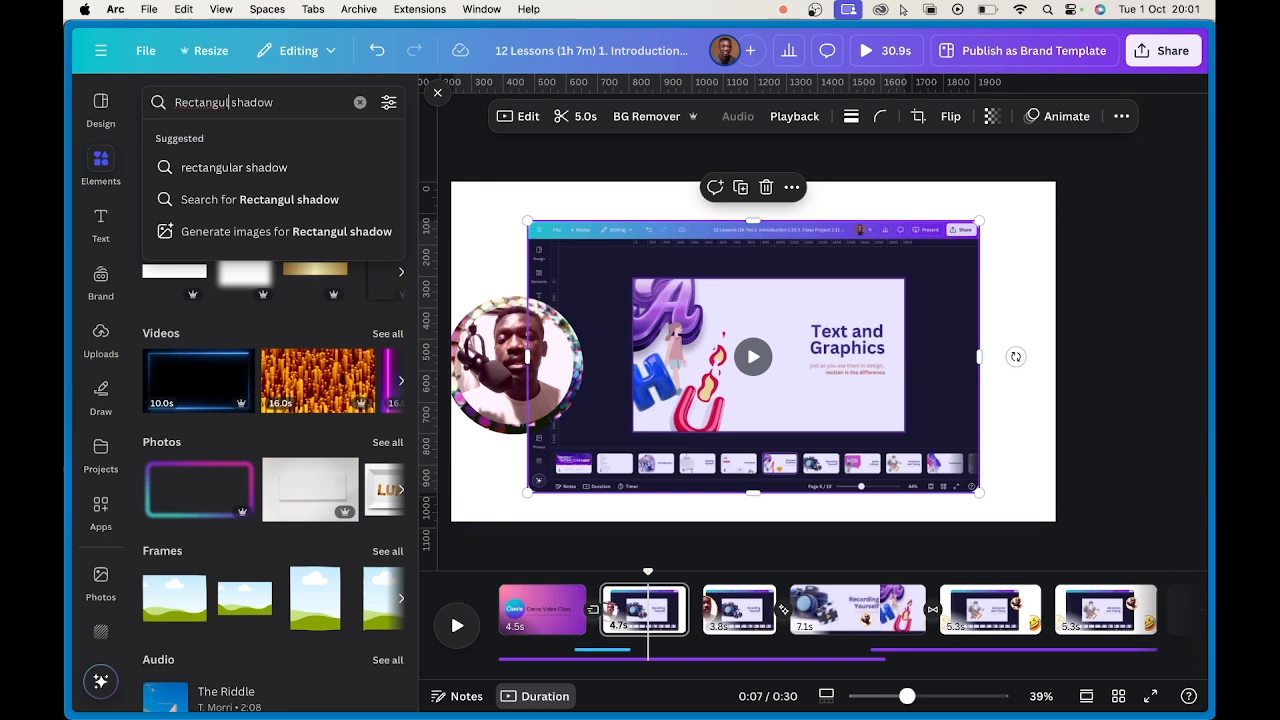
key("BackSpace")
key("BackSpace")
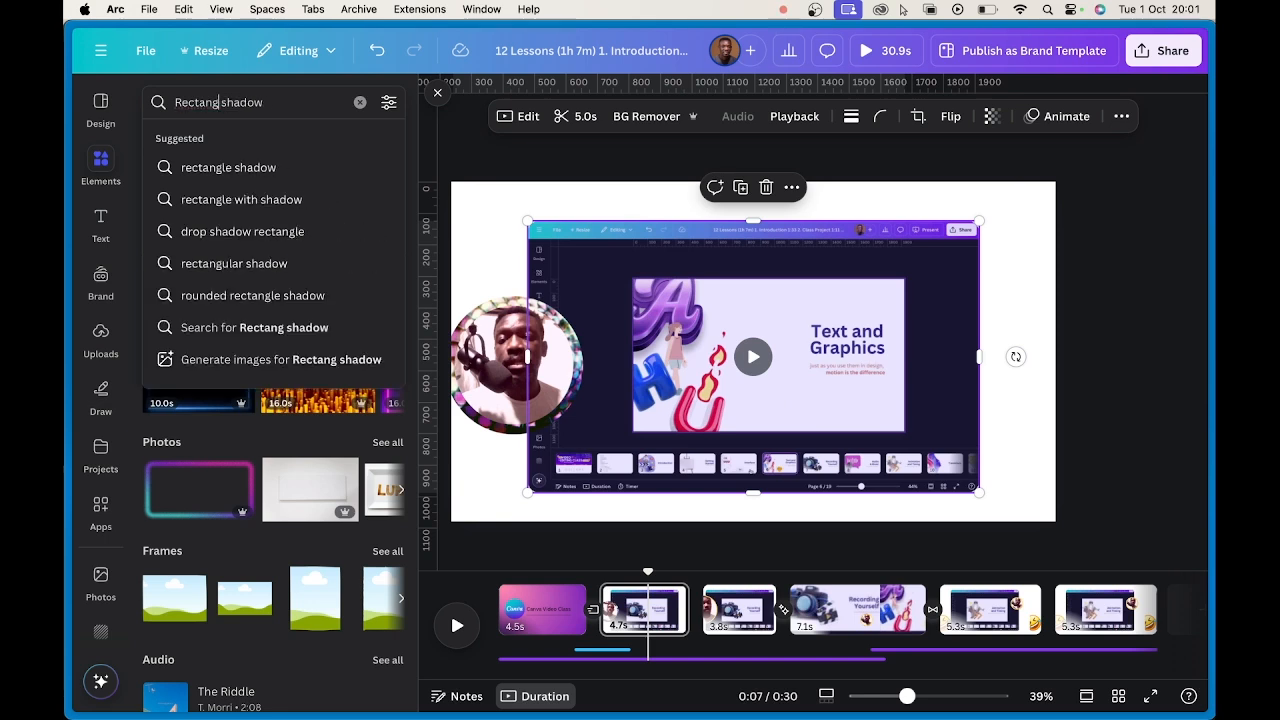
type("le")
key("Return")
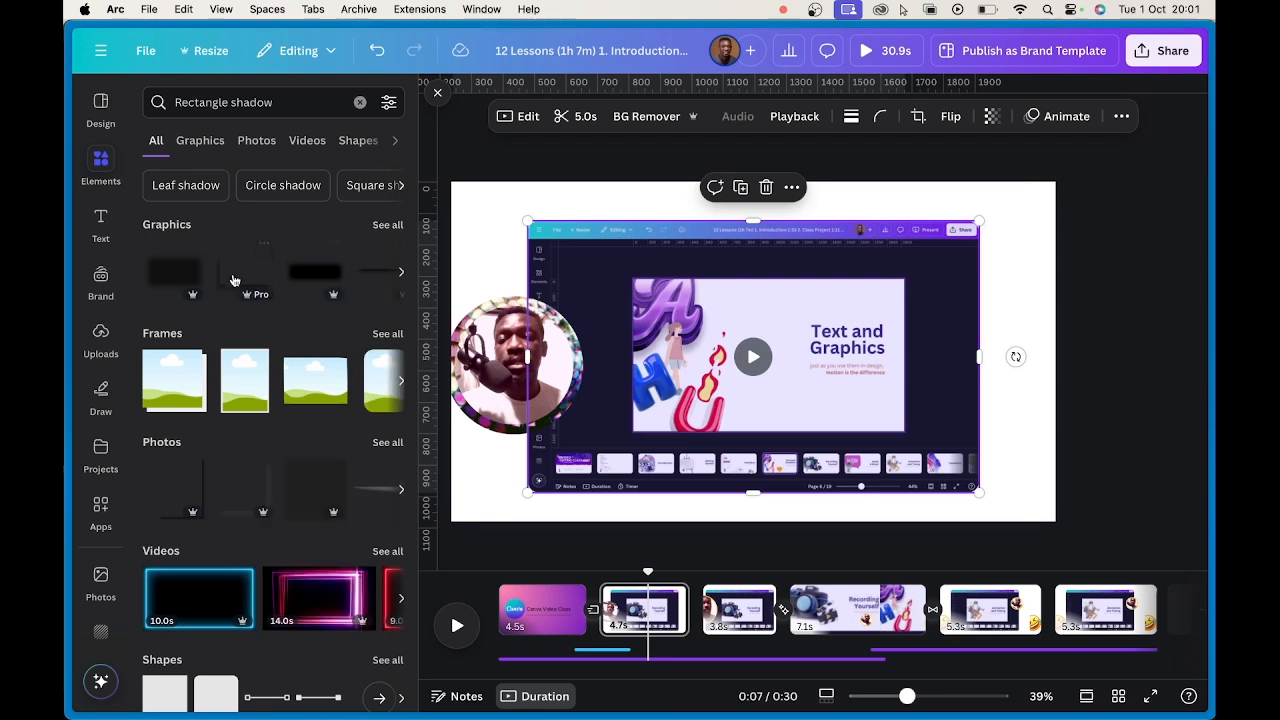
left_click(169, 281)
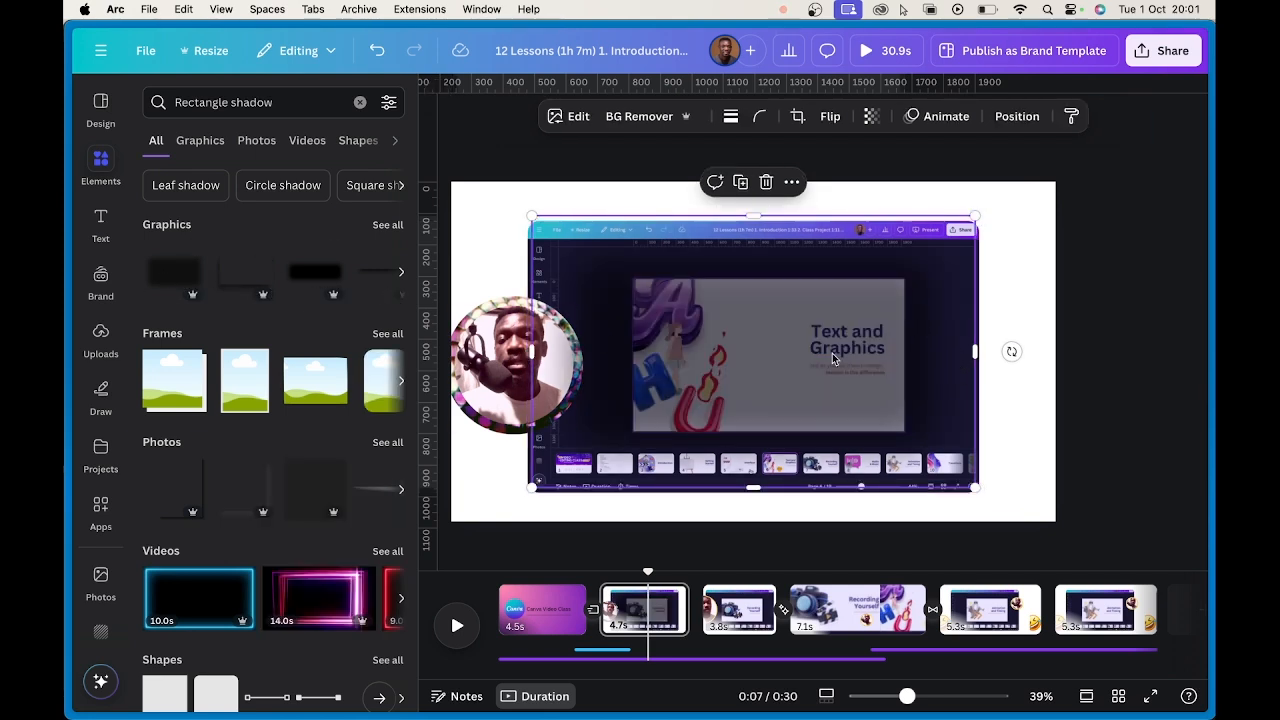
- Send the shadow graphic behind the screen-recording video and enlarge it so it extends beyond the video's edges
left_click_drag(833, 358, 898, 298)
right_click(996, 283)
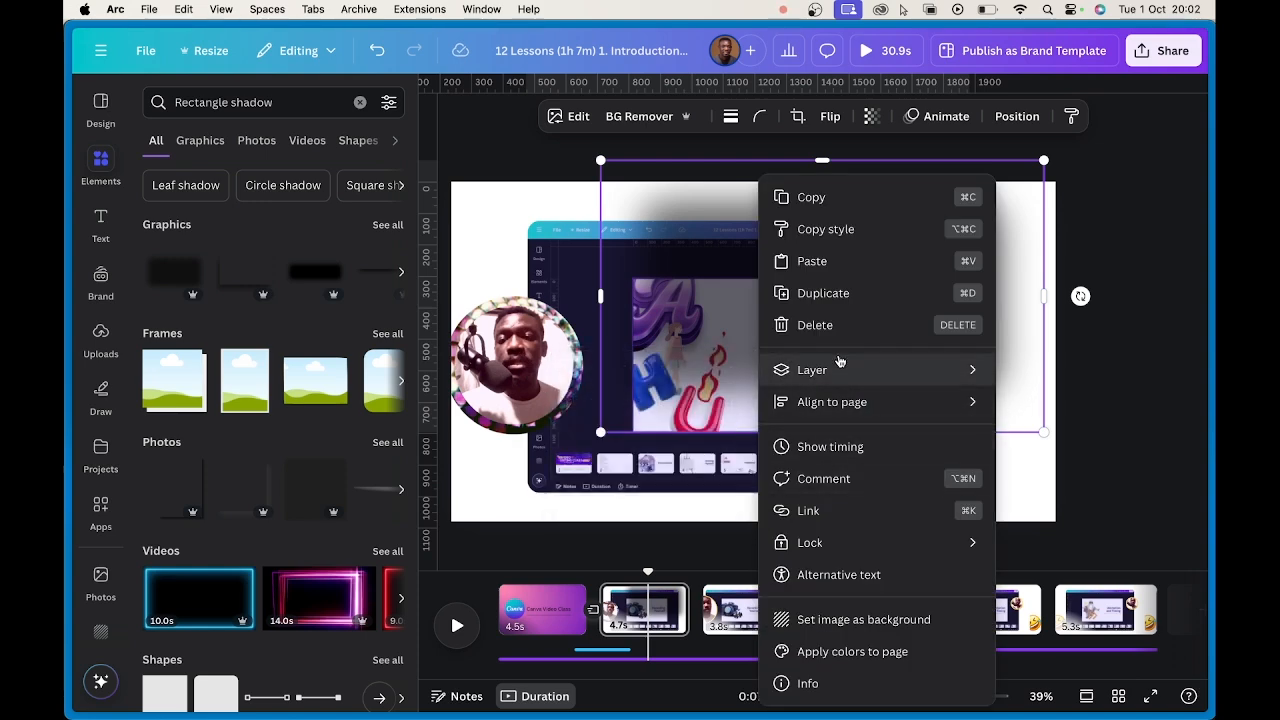
mouse_move(838, 361)
left_click(645, 464)
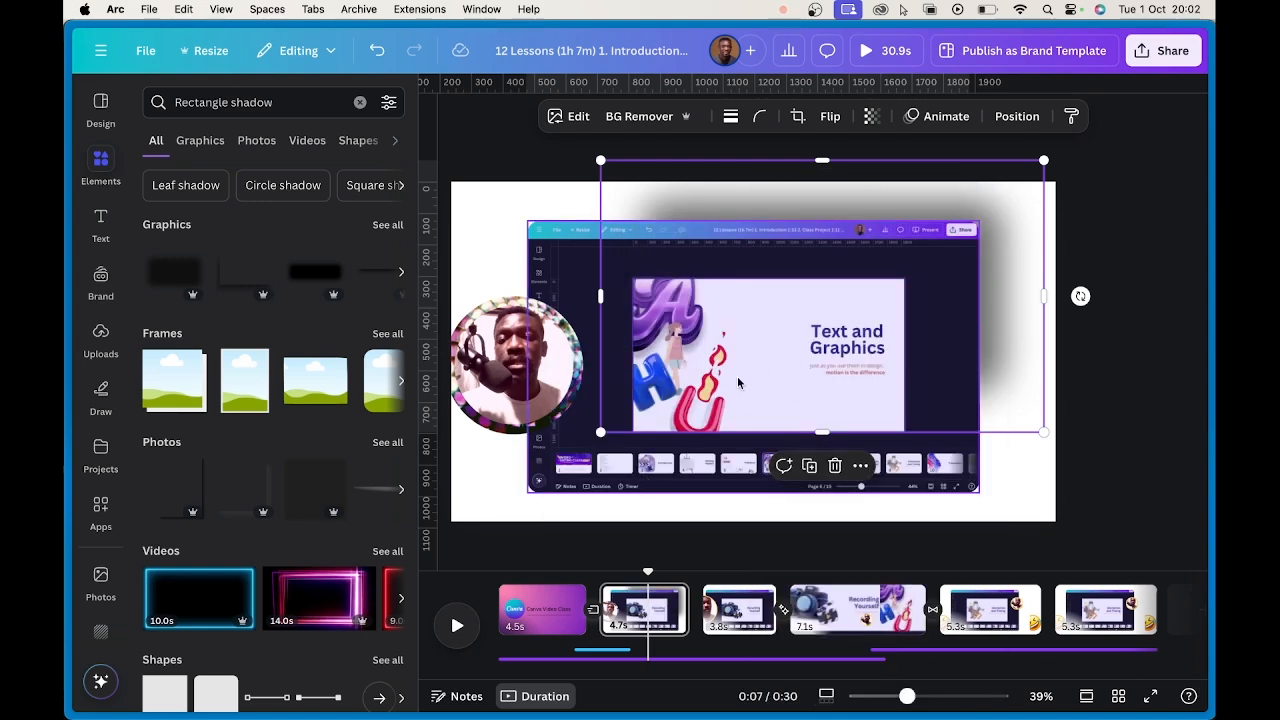
left_click_drag(600, 432, 464, 516)
left_click_drag(1022, 356, 1012, 324)
- Set the shadow's transparency to 61 and offset it down and to the right behind the screen-recording video
left_click(872, 117)
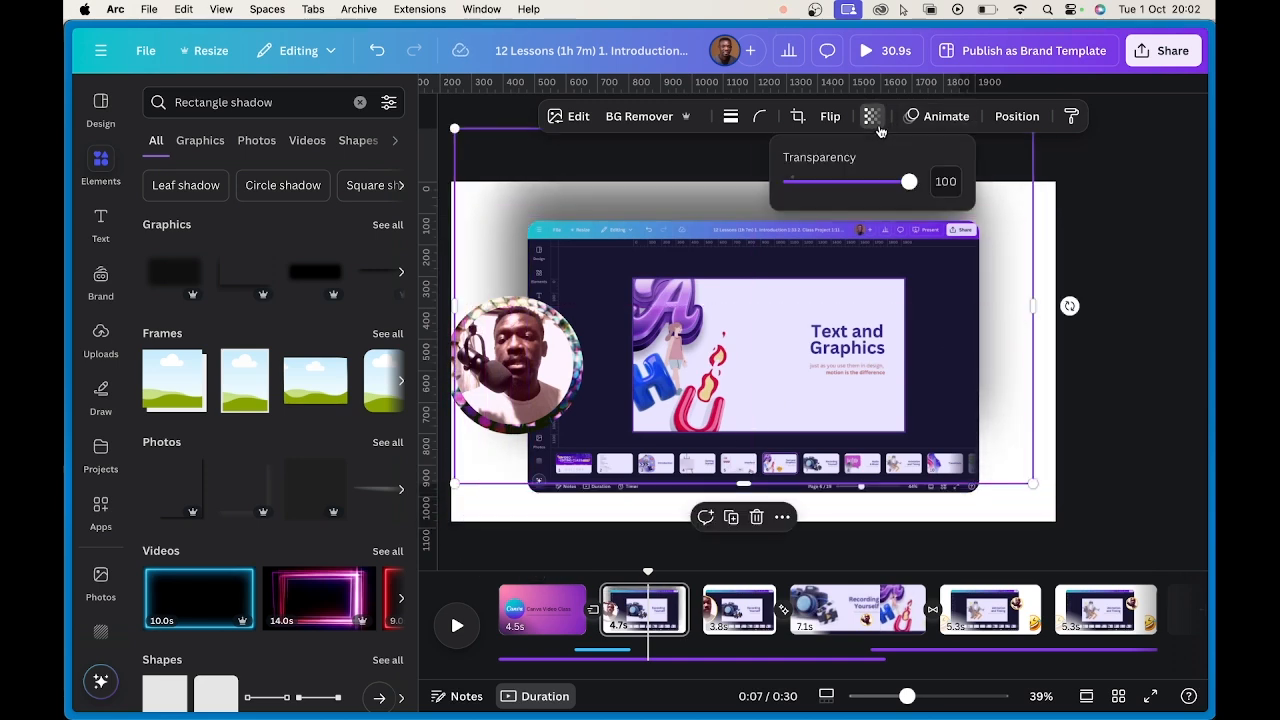
left_click_drag(906, 186, 865, 186)
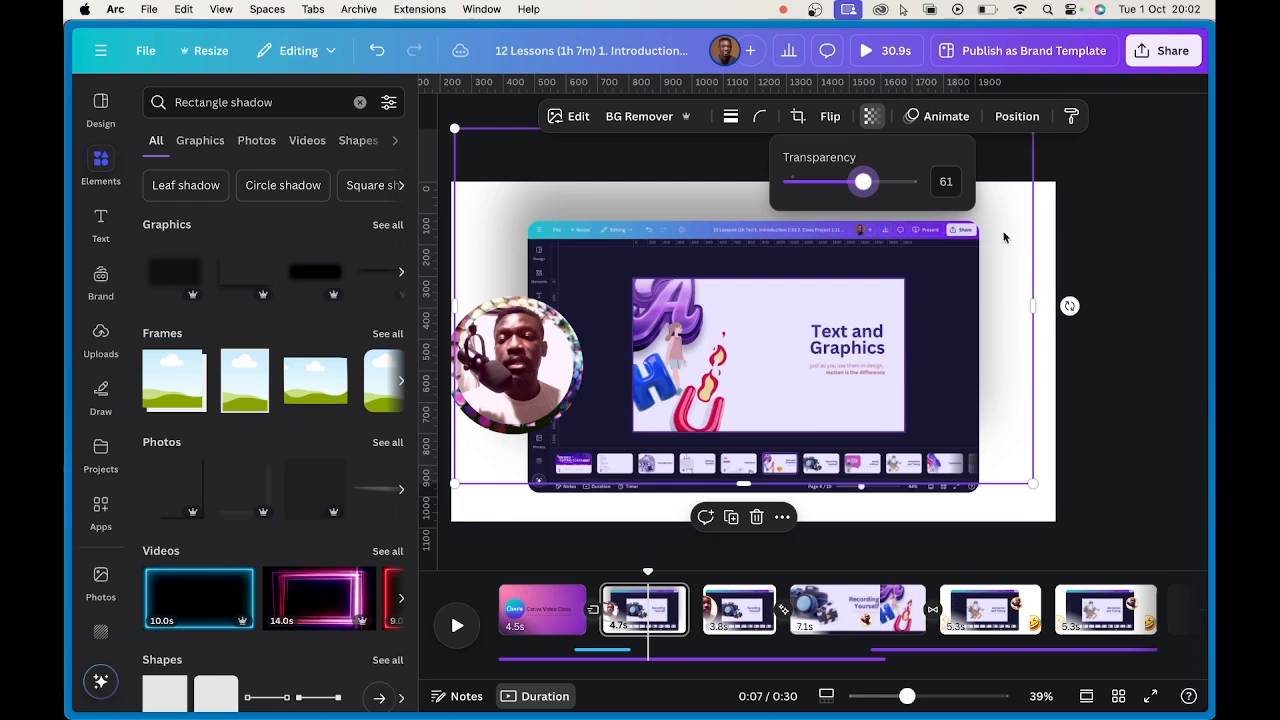
left_click_drag(1005, 237, 1048, 316)
key("Escape")
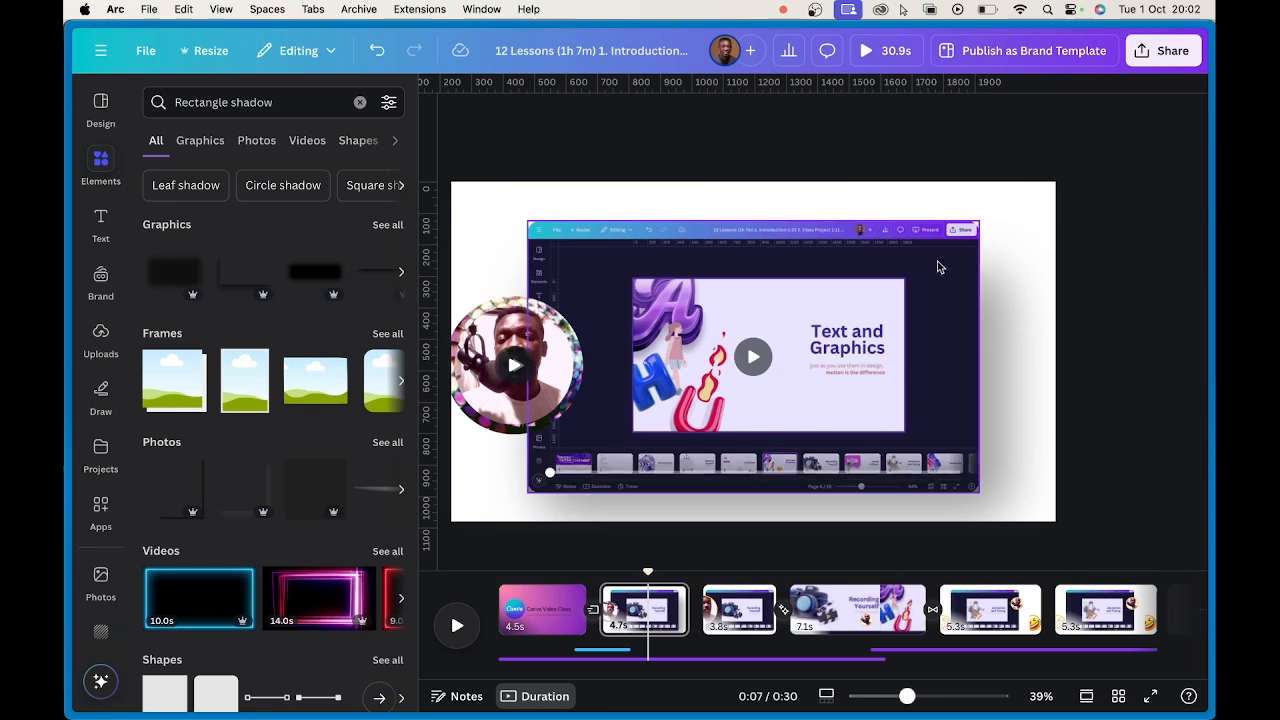
- Add a solid black border of weight 14 to the screen-recording video
left_click(955, 275)
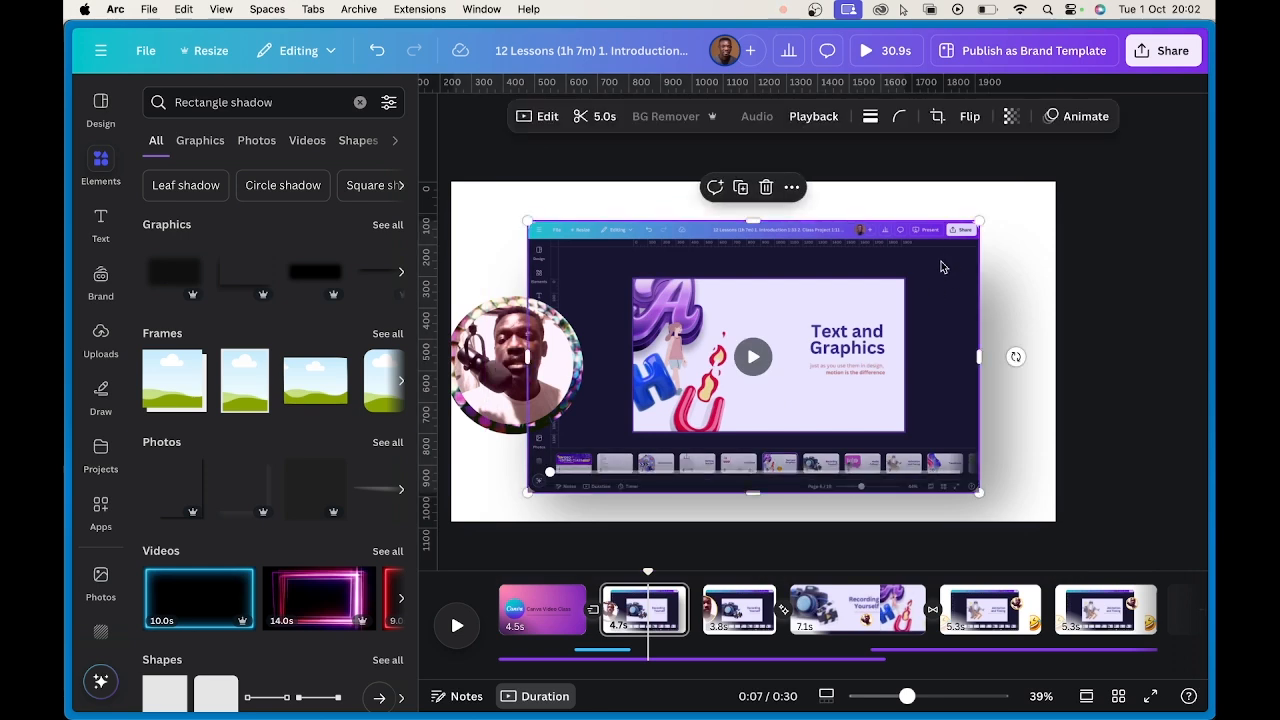
left_click(870, 116)
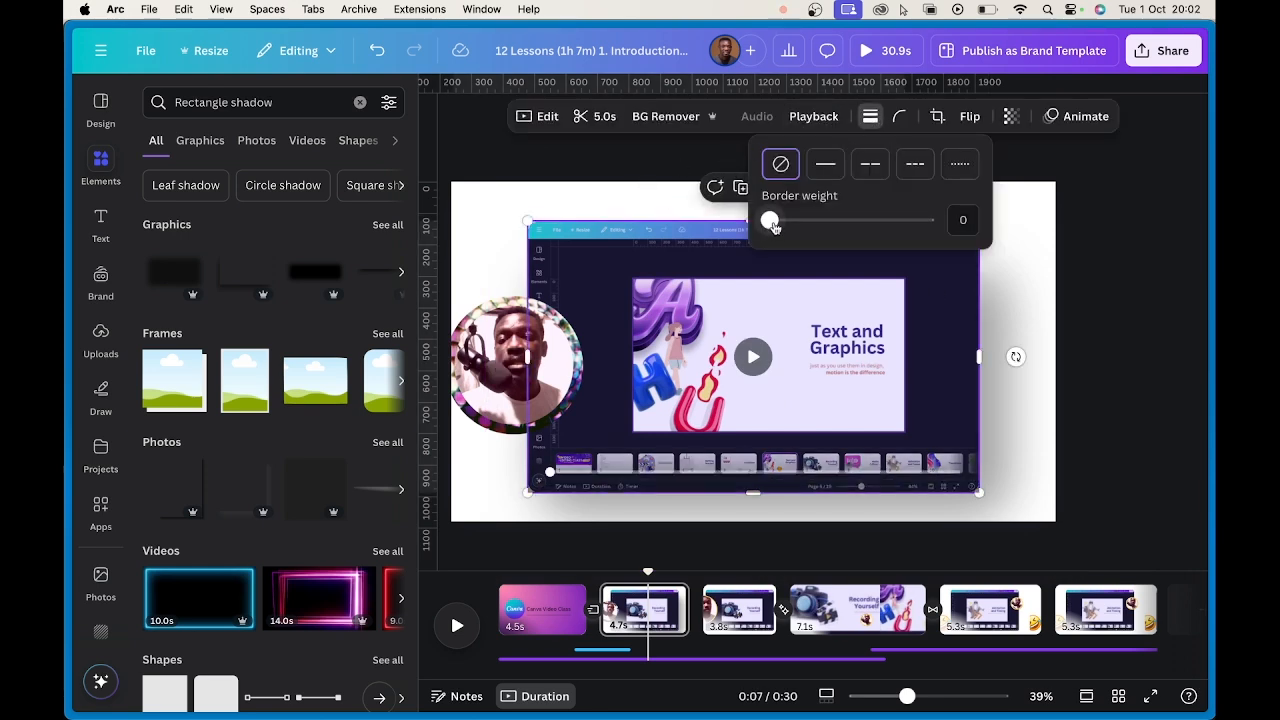
left_click_drag(770, 222, 791, 224)
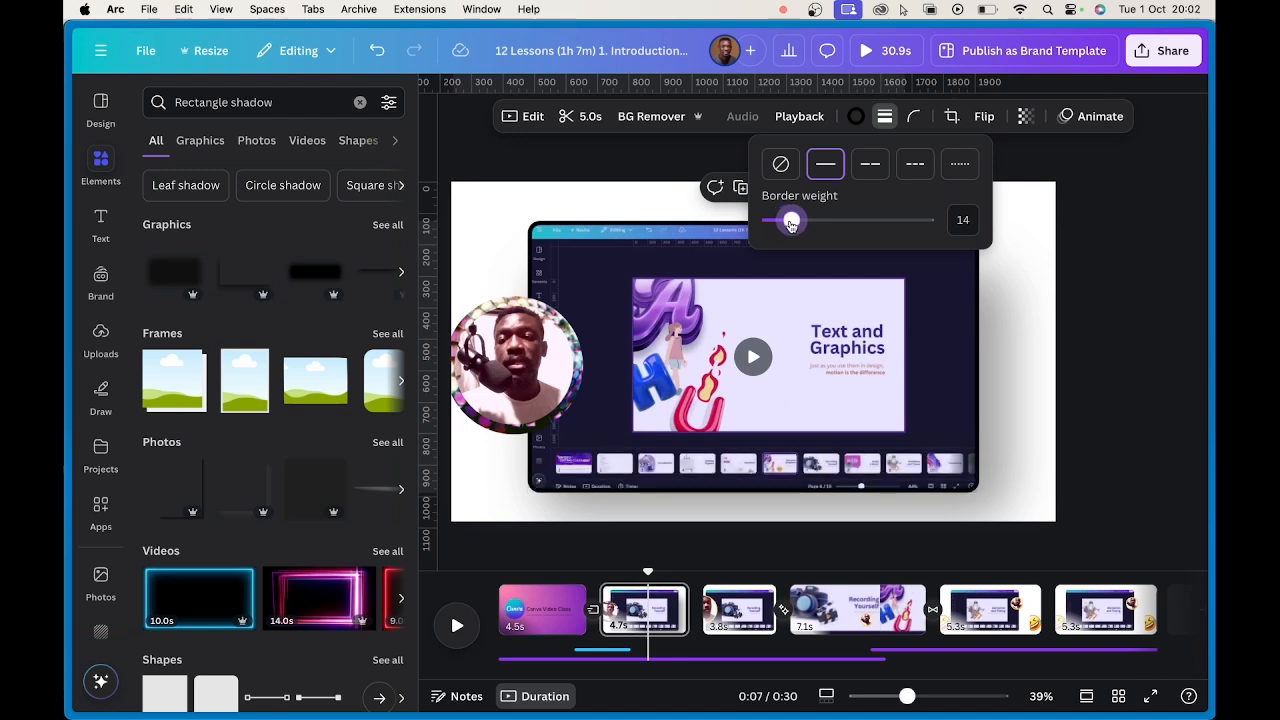
left_click(856, 122)
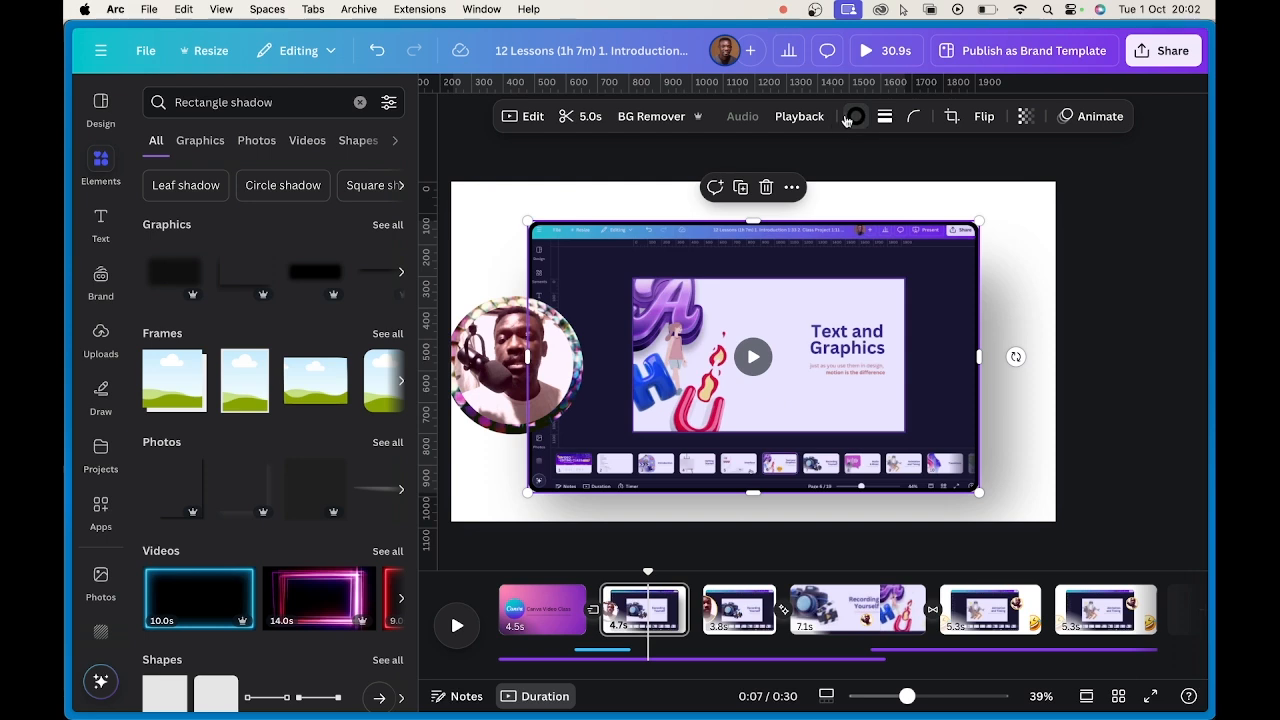
left_click(817, 157)
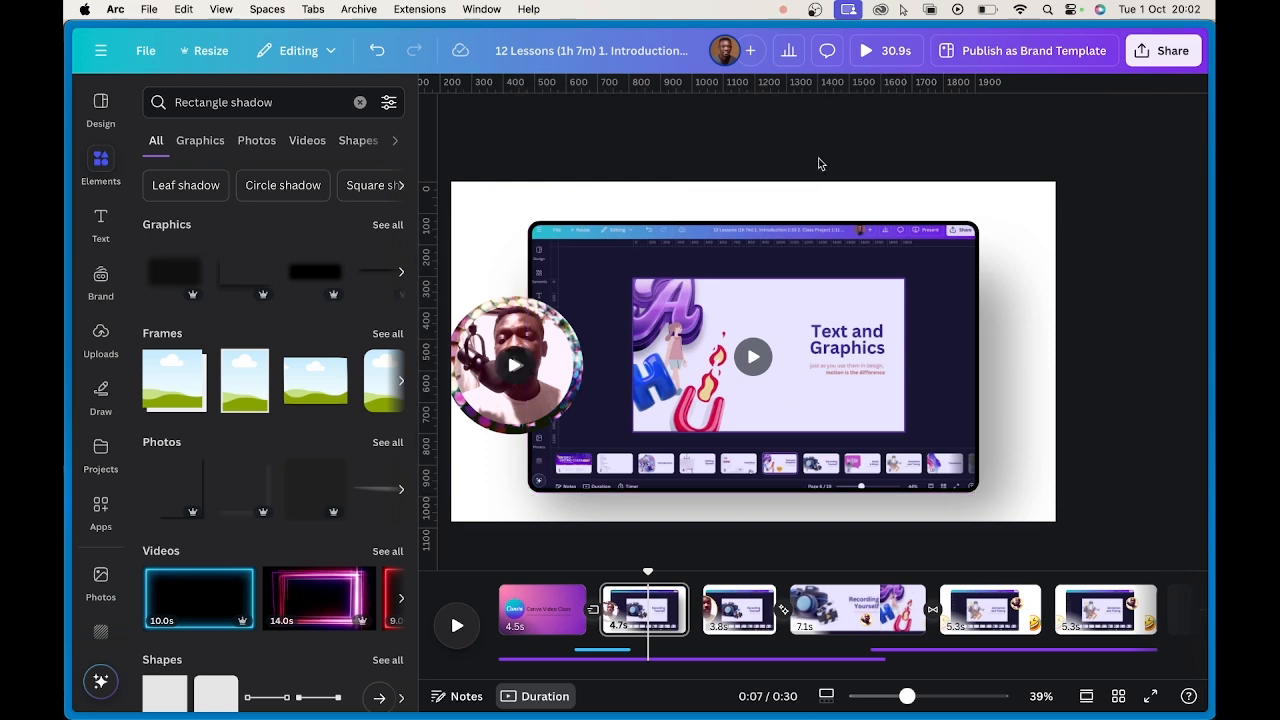
- Reload the design in the browser
left_click(801, 258)
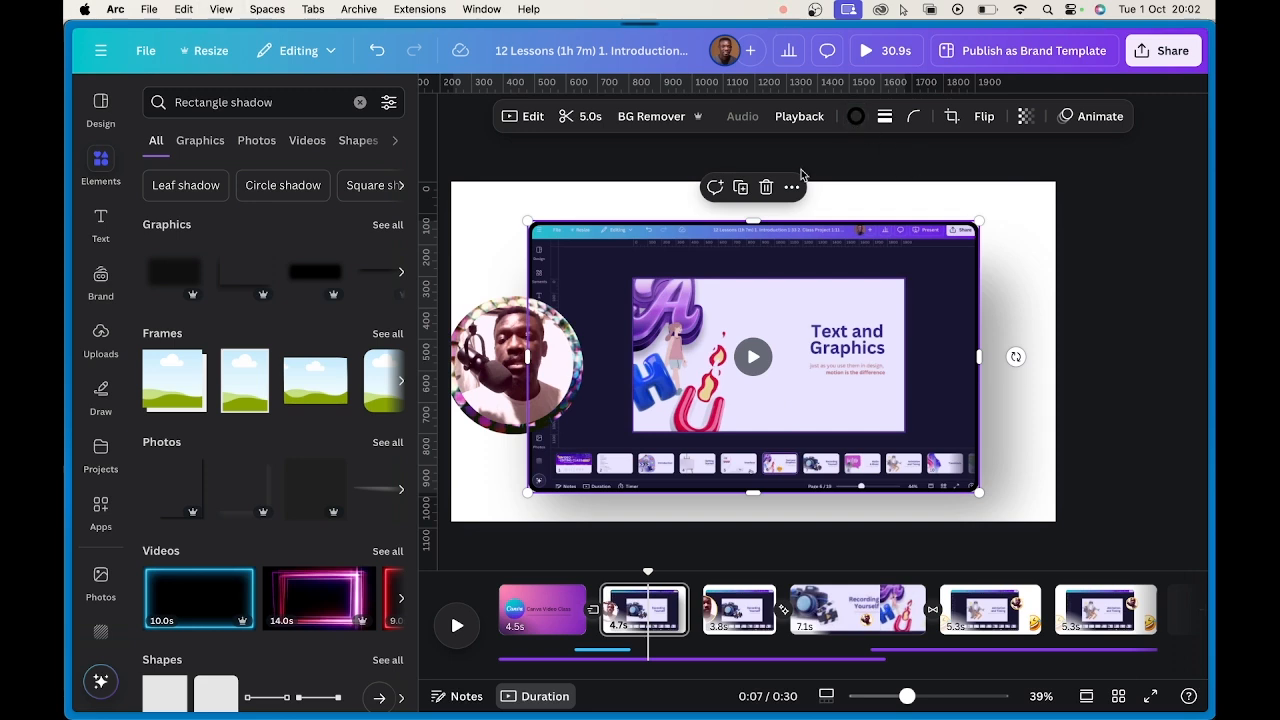
key("super+r")
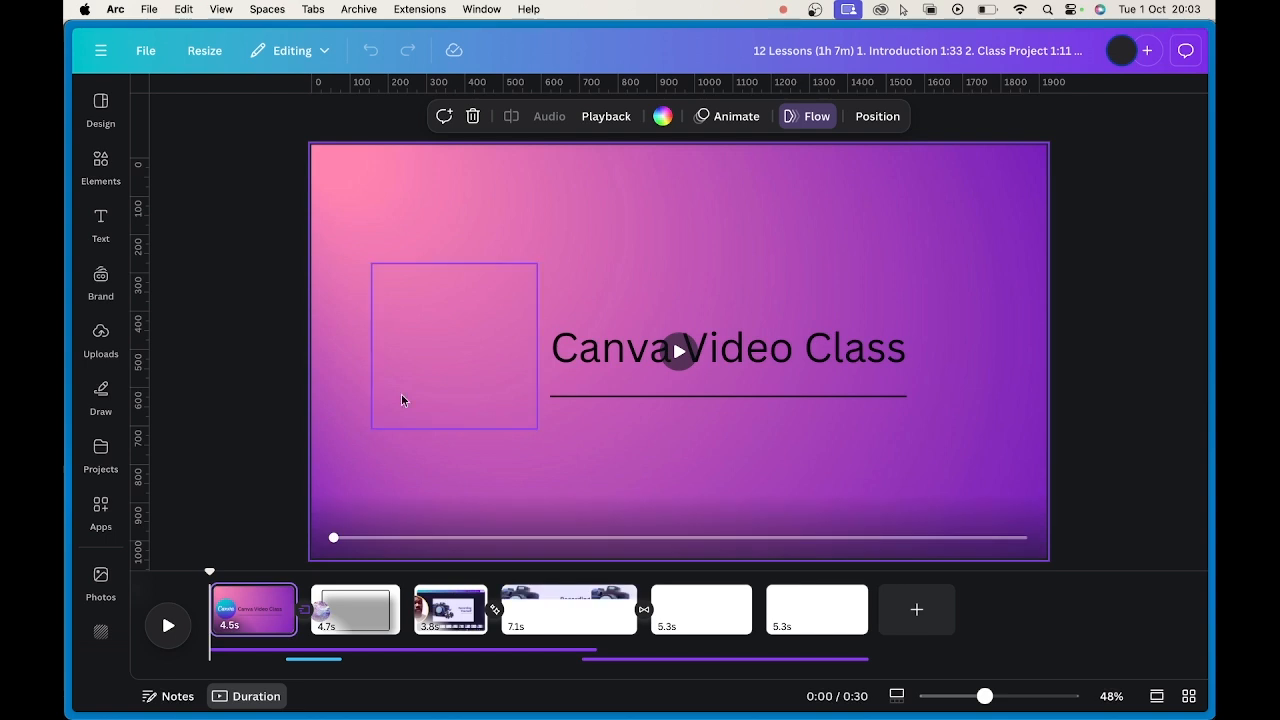
- Change the border colour of the screen recording on page 2 to white (#ffffff)
left_click(527, 607)
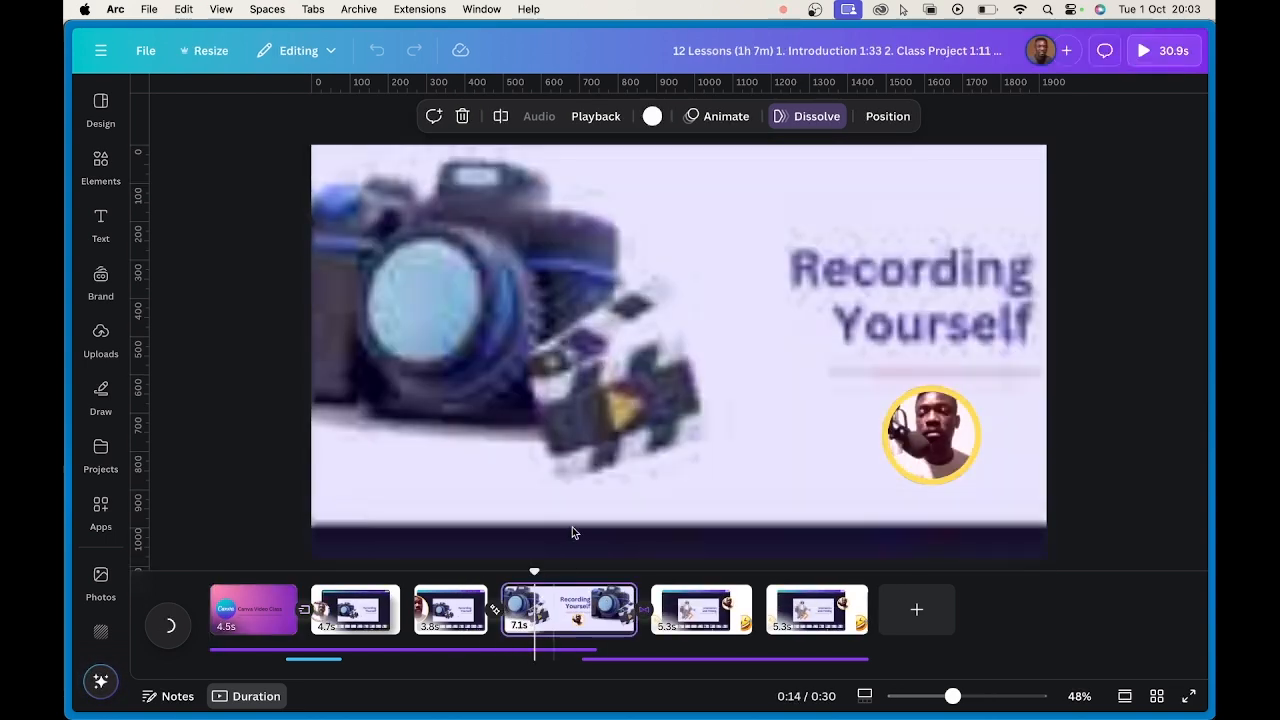
left_click(352, 609)
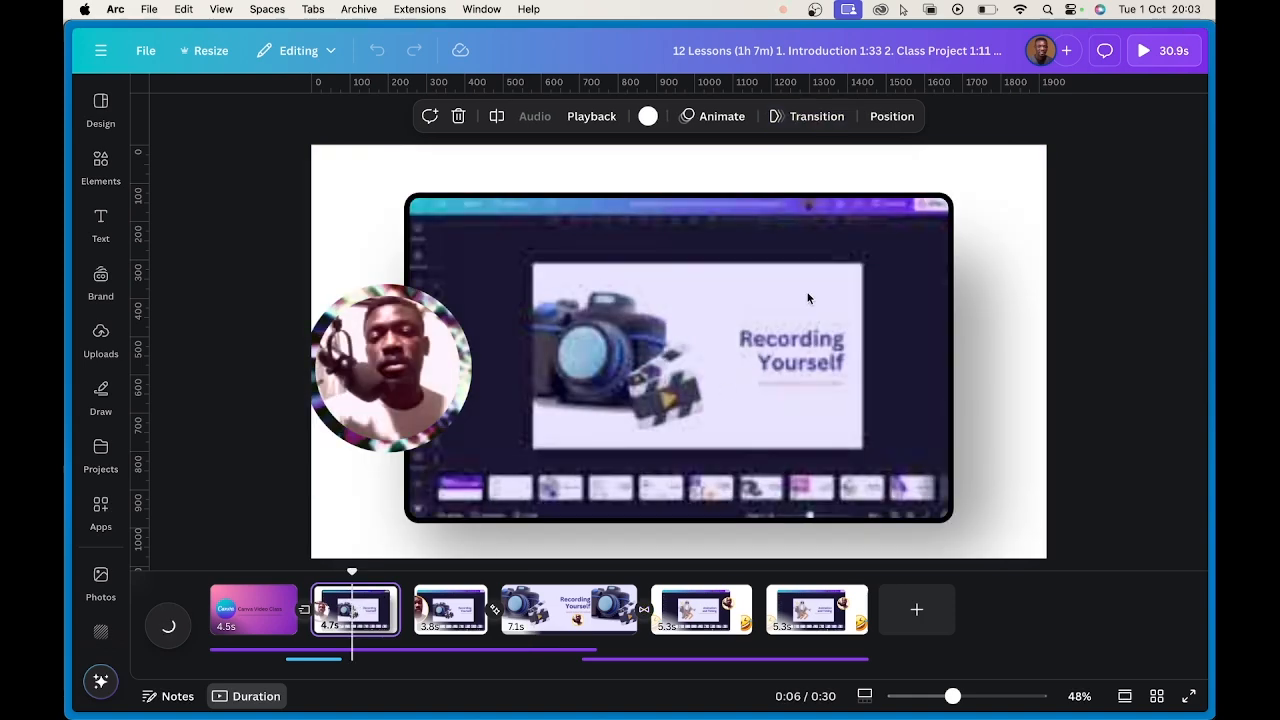
left_click(733, 245)
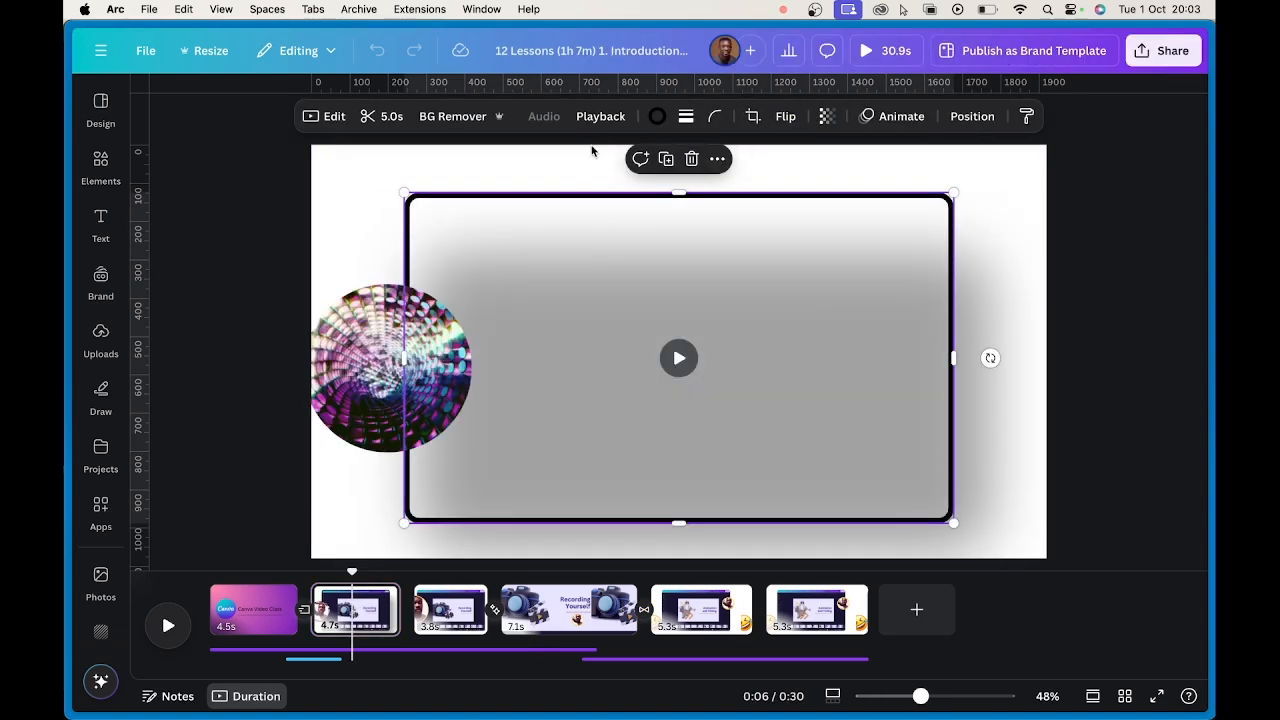
left_click(657, 117)
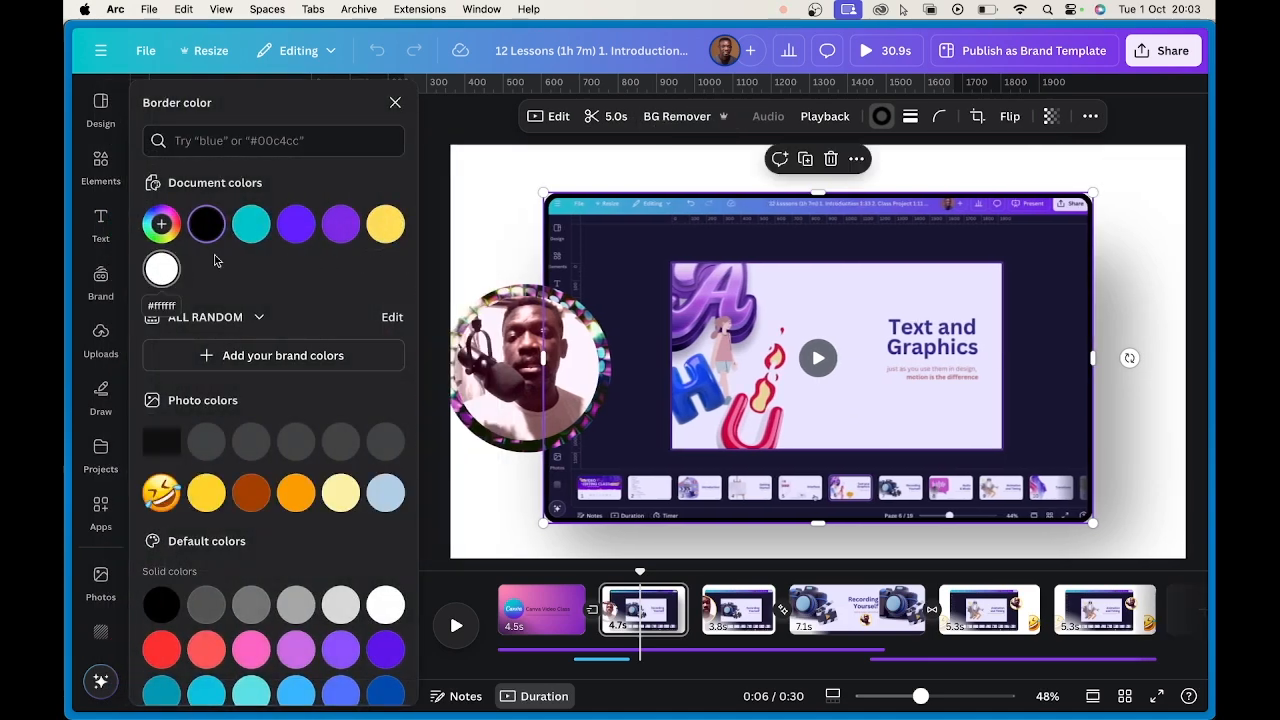
left_click(386, 224)
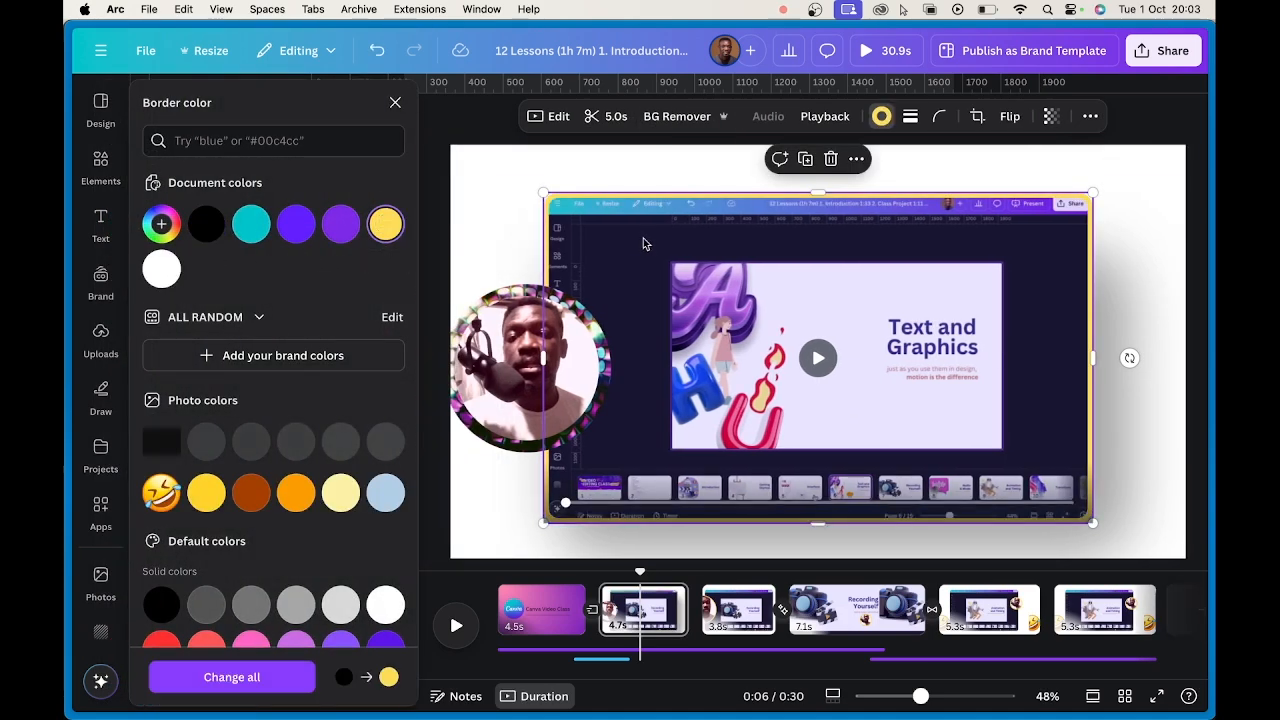
left_click(162, 269)
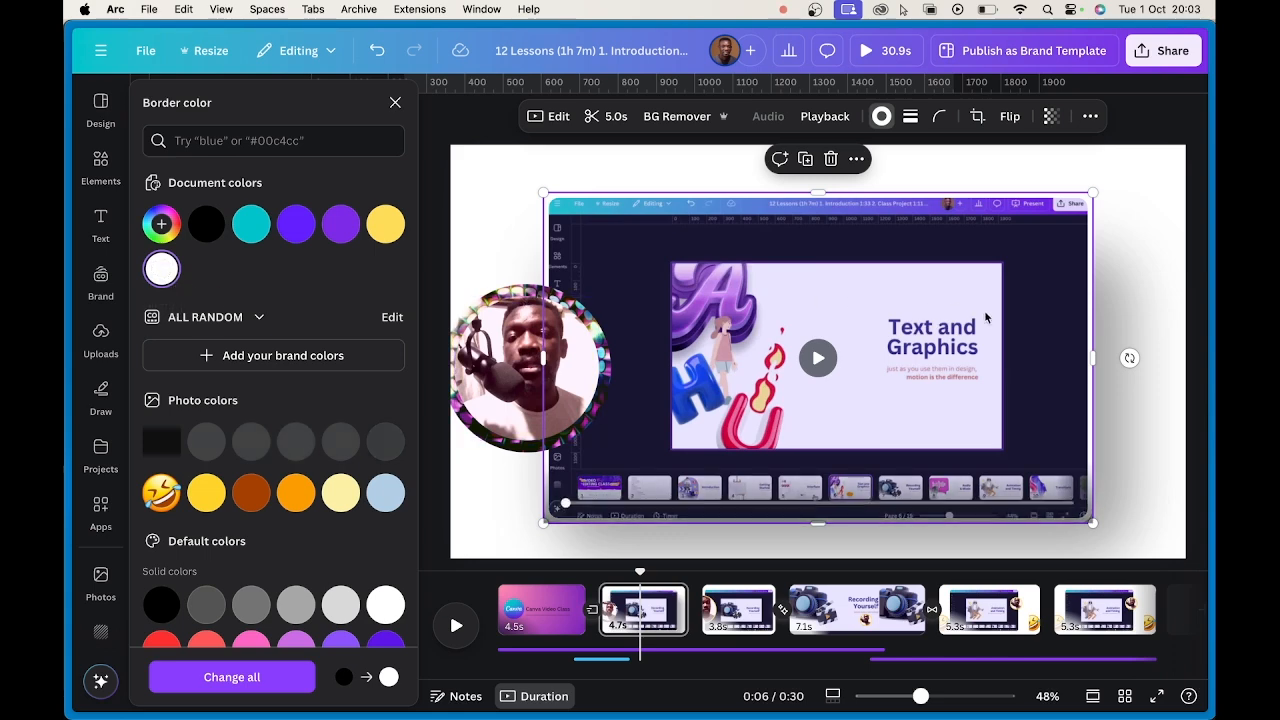
left_click(1120, 203)
left_click(1130, 270)
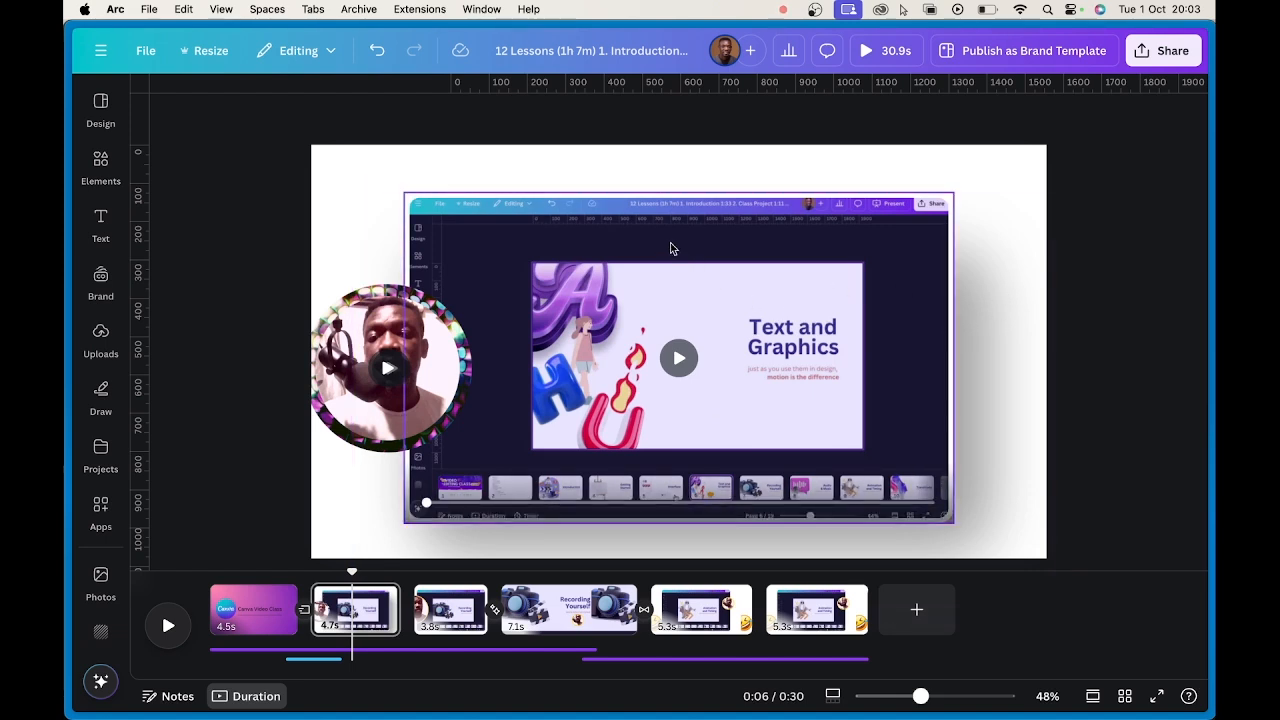
- Copy the style of page 2's screen recording and apply it to the screen recording on the last page
left_click(614, 249)
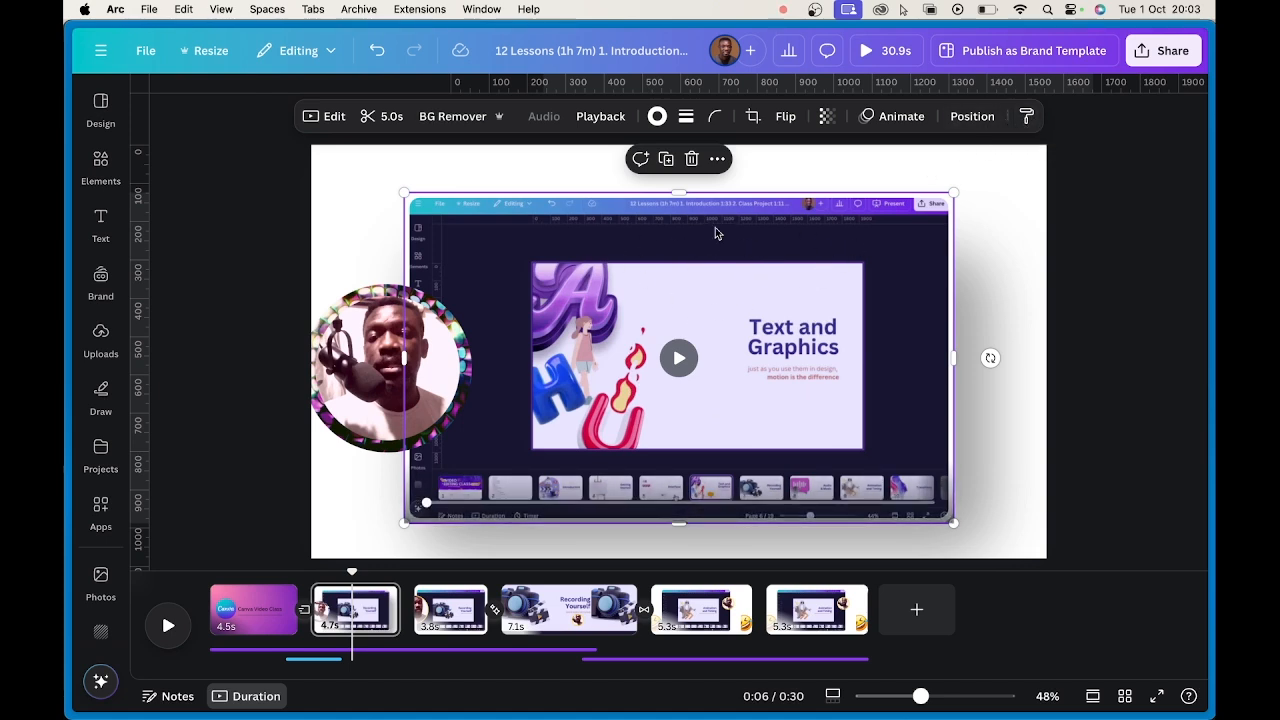
left_click(1026, 116)
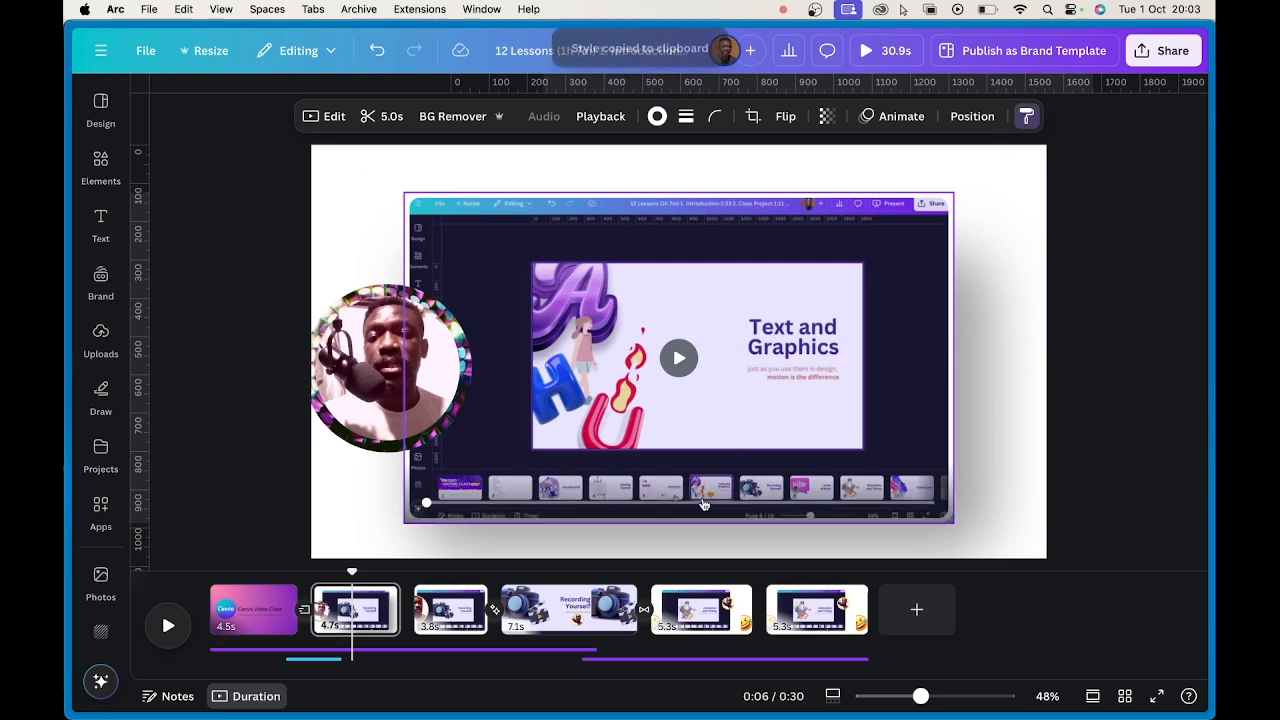
left_click(815, 610)
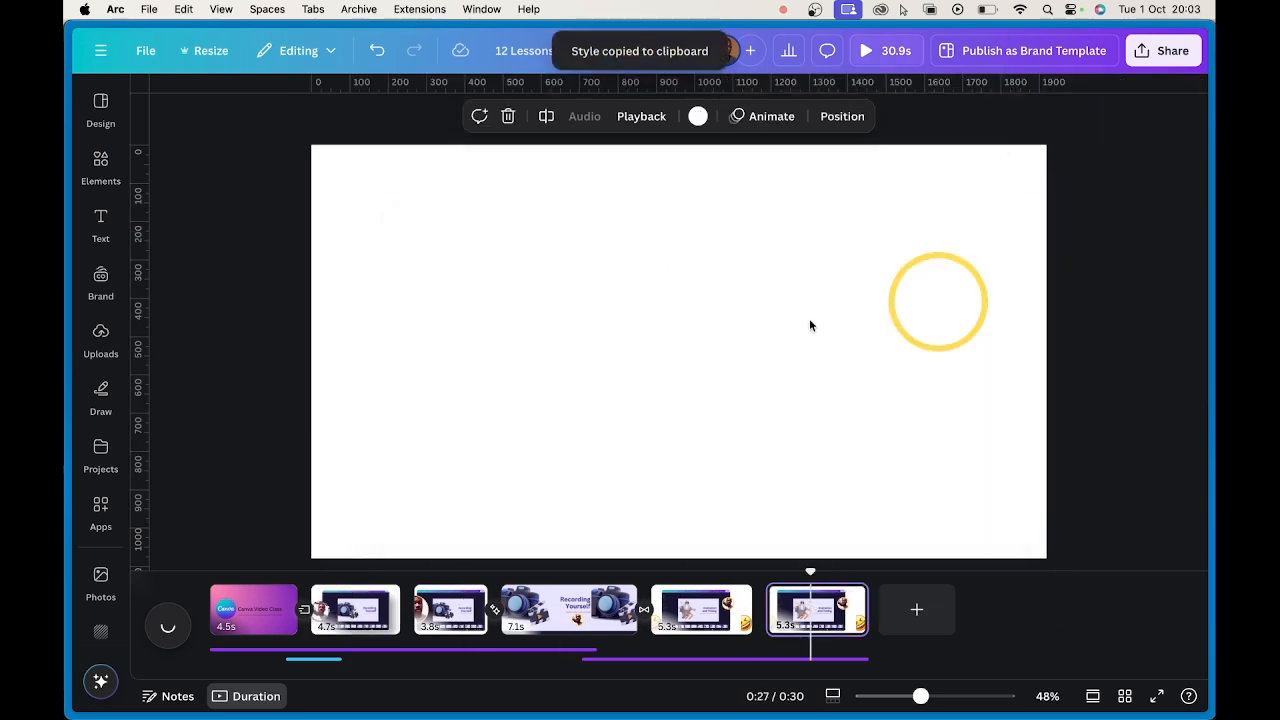
left_click(722, 289)
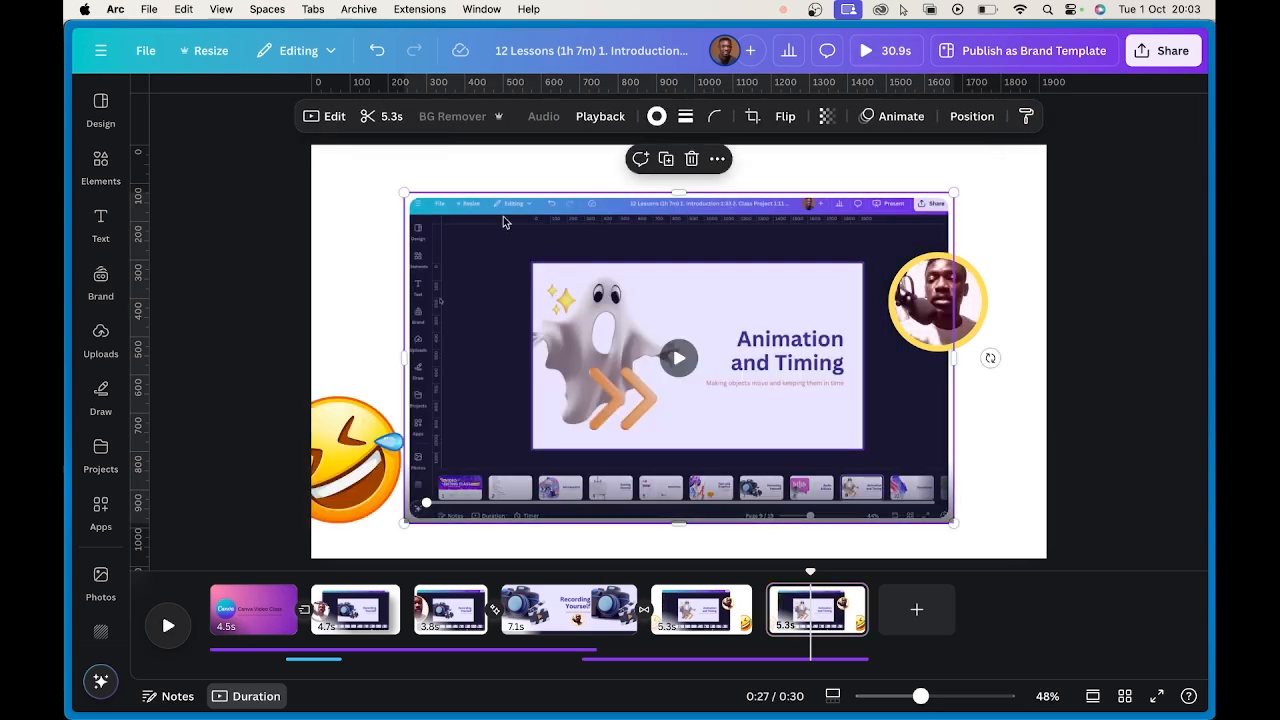
left_click(477, 172)
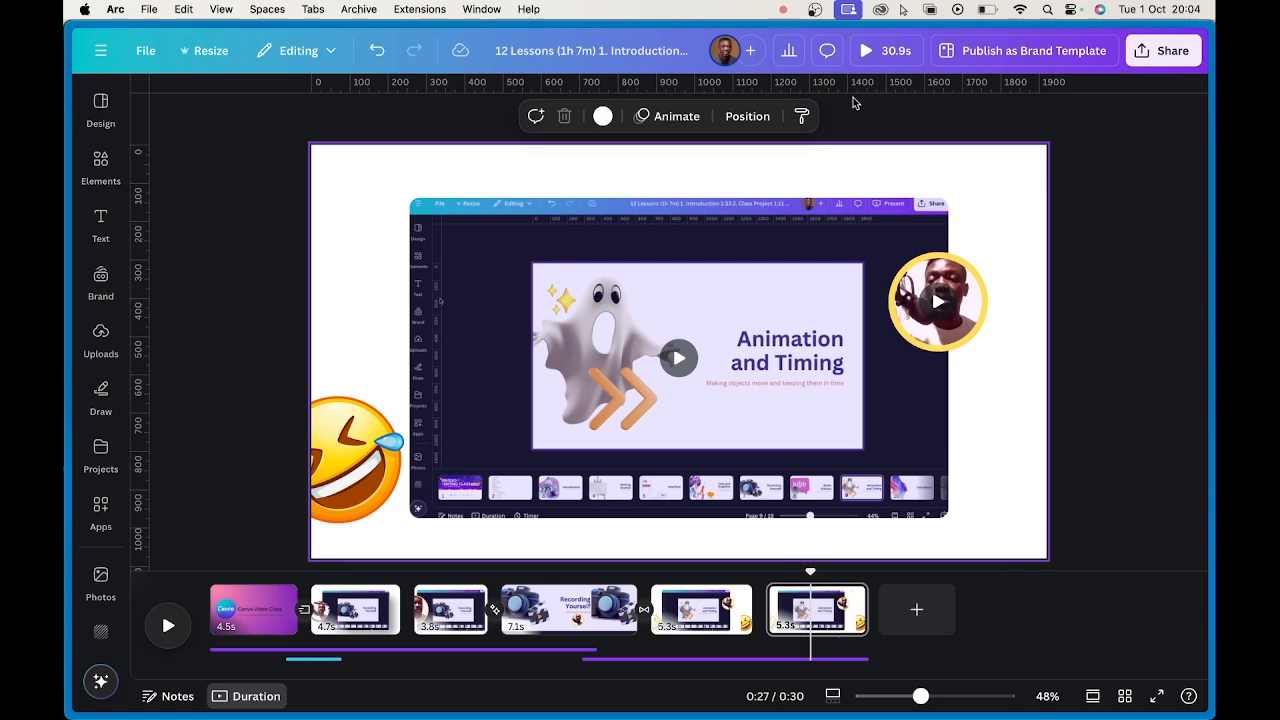
- Copy the style of the last page's screen recording onto the screen recording on page 5
left_click(816, 243)
left_click(1026, 116)
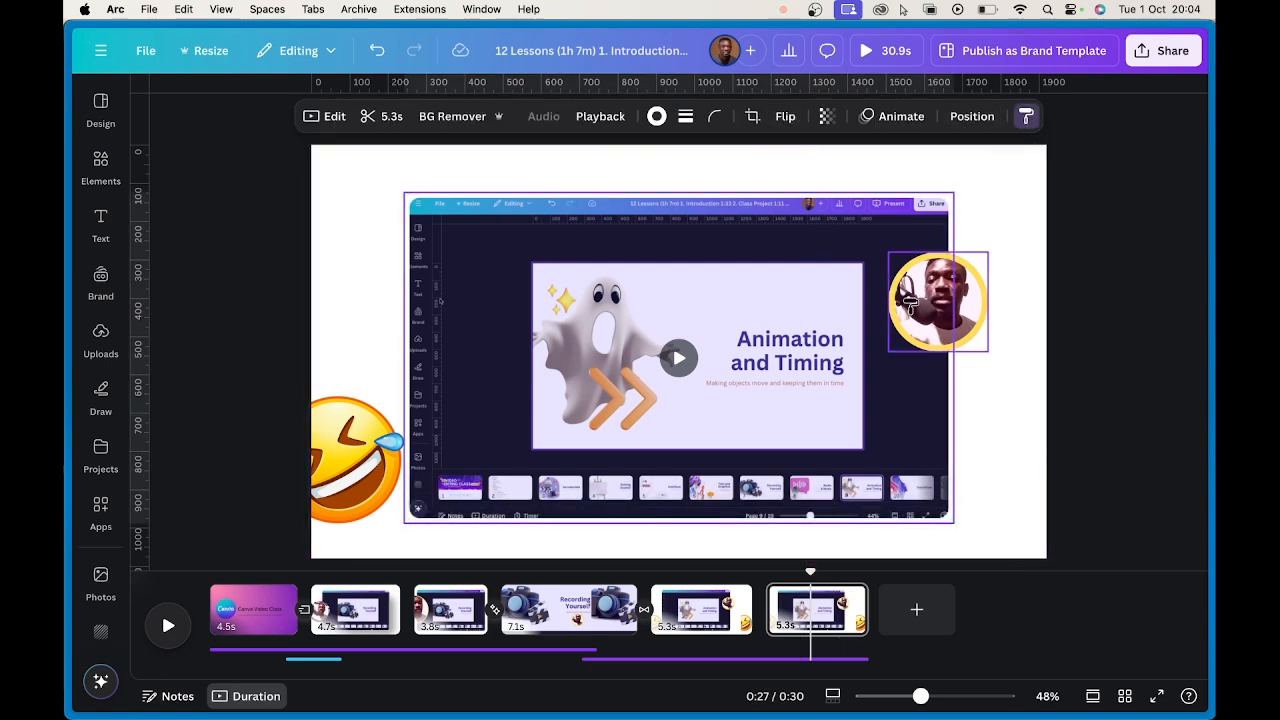
left_click(719, 612)
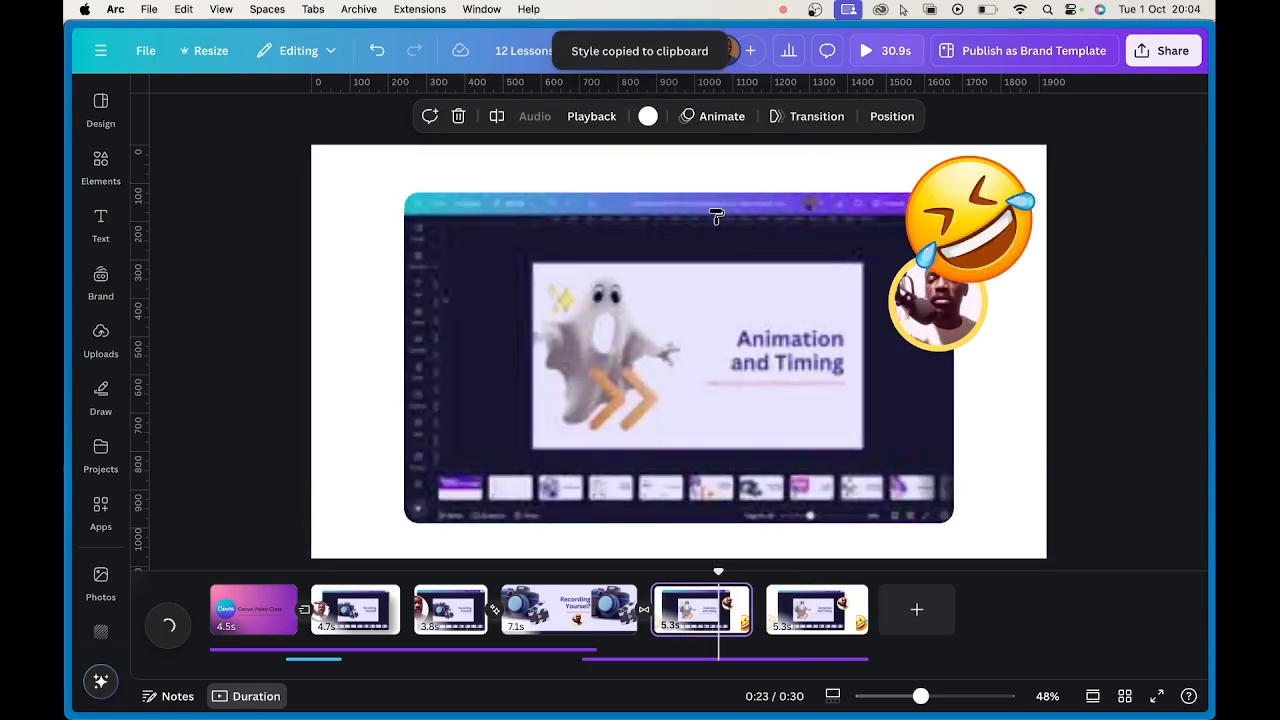
left_click(716, 216)
left_click(1063, 366)
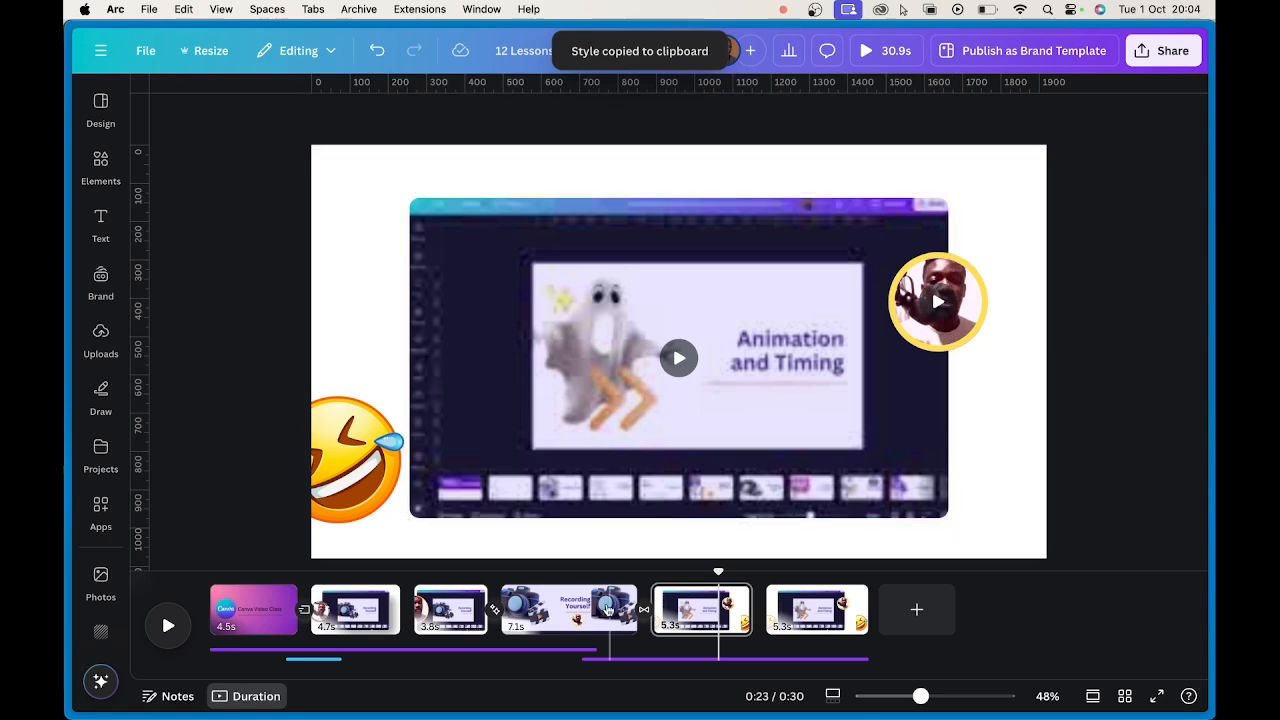
- Copy the shadow image from page 2 into page 5 and send it to the back
left_click(360, 612)
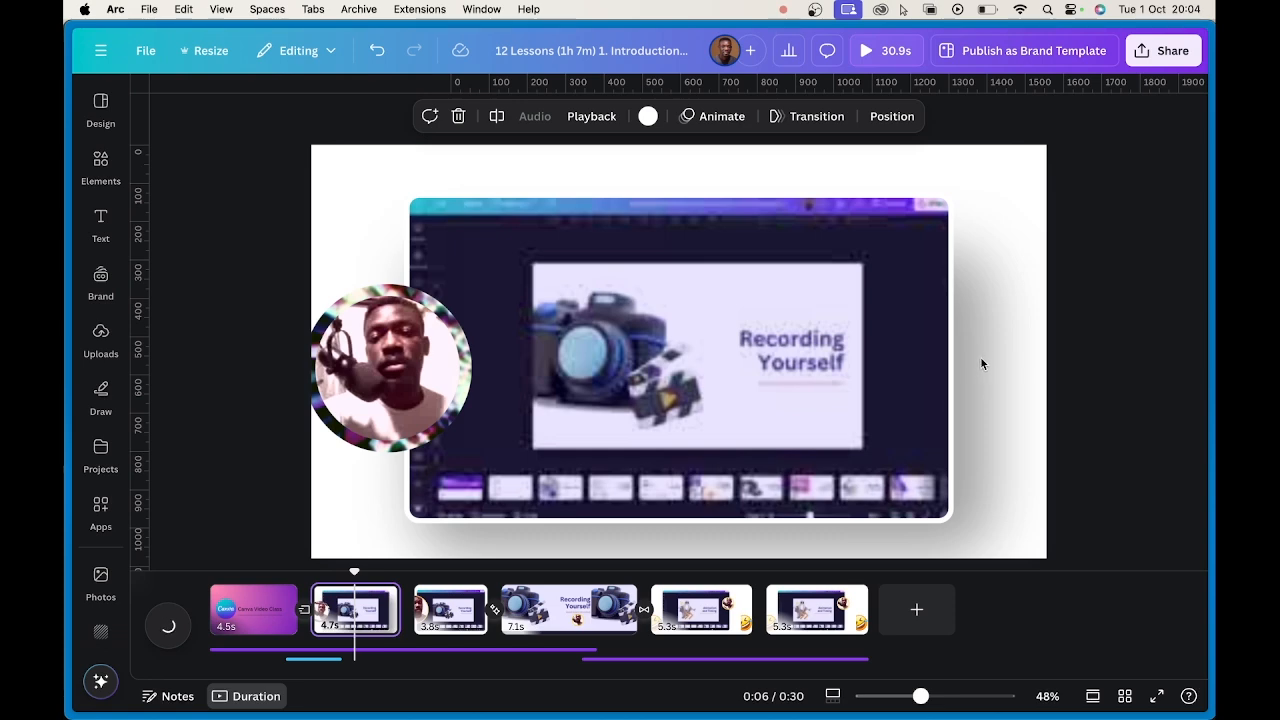
left_click(1009, 390)
right_click(1009, 388)
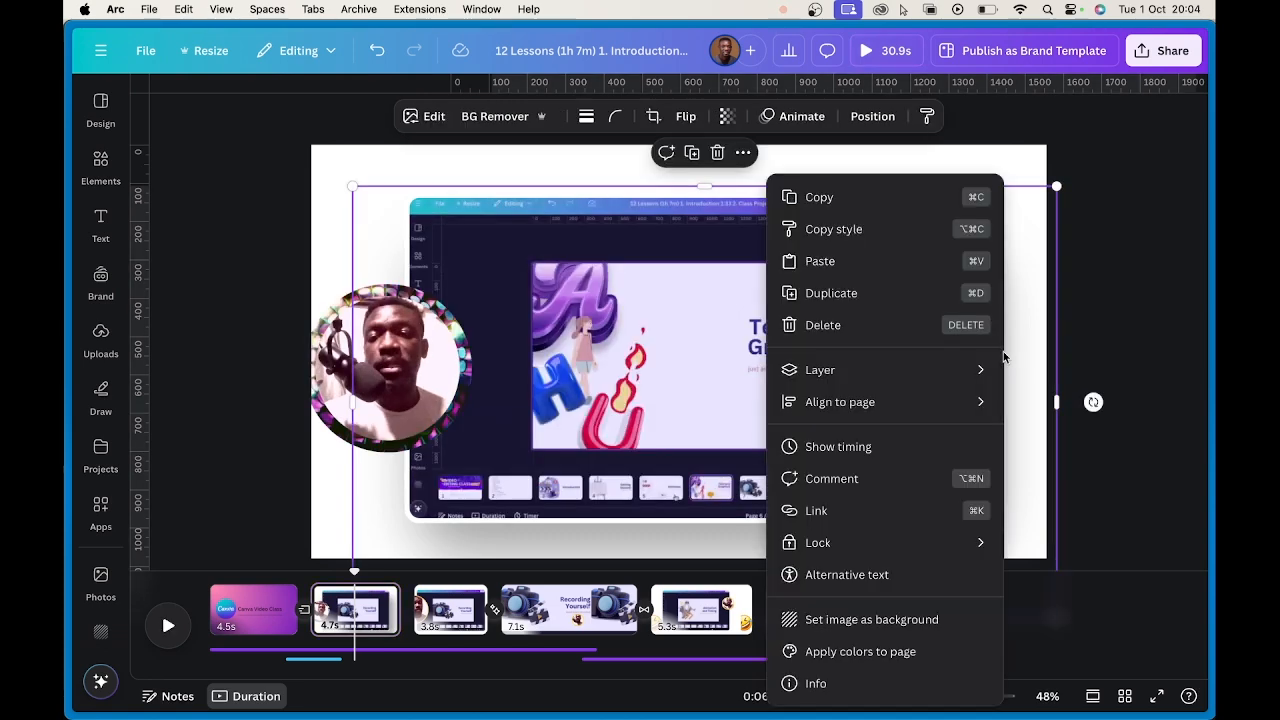
left_click(849, 199)
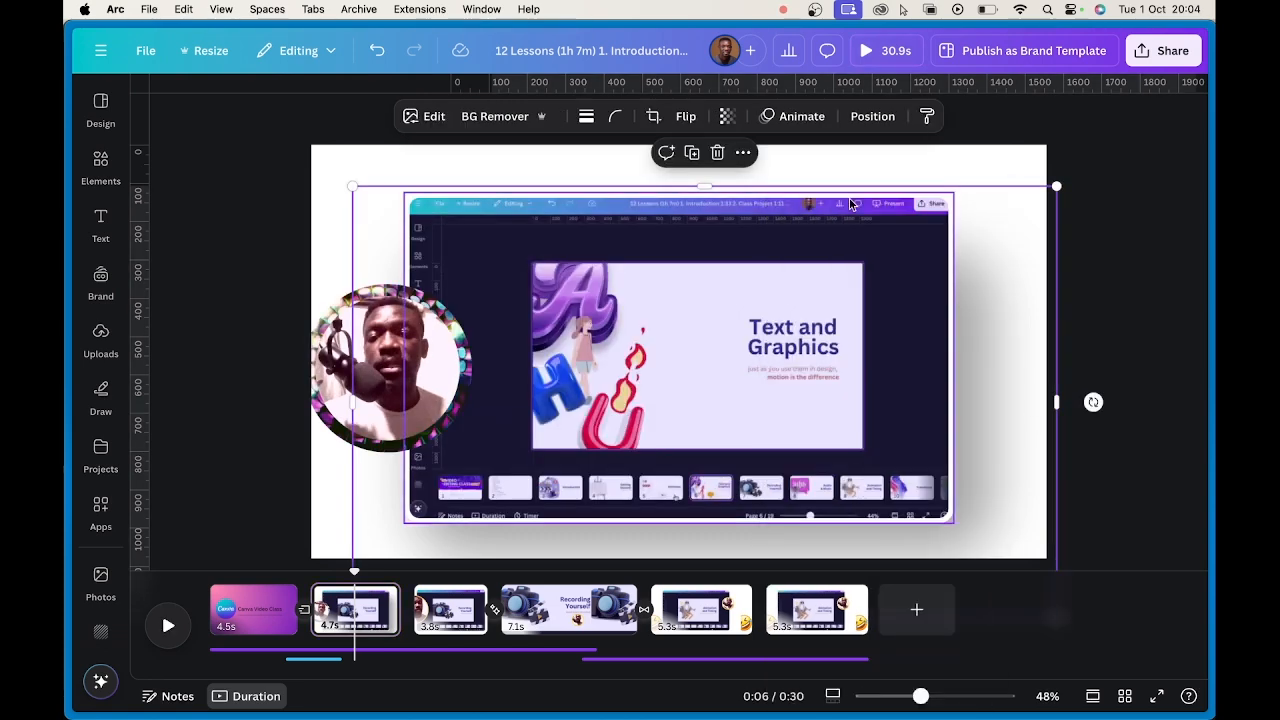
left_click(693, 619)
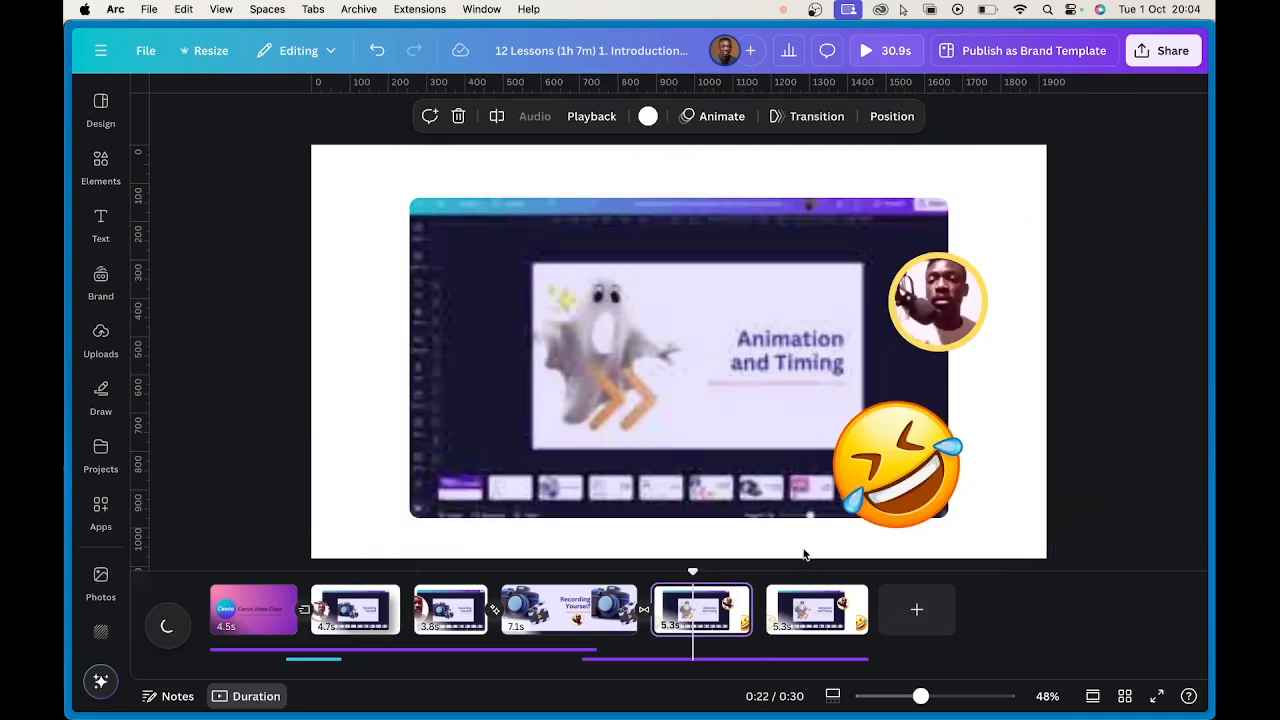
key("super+v")
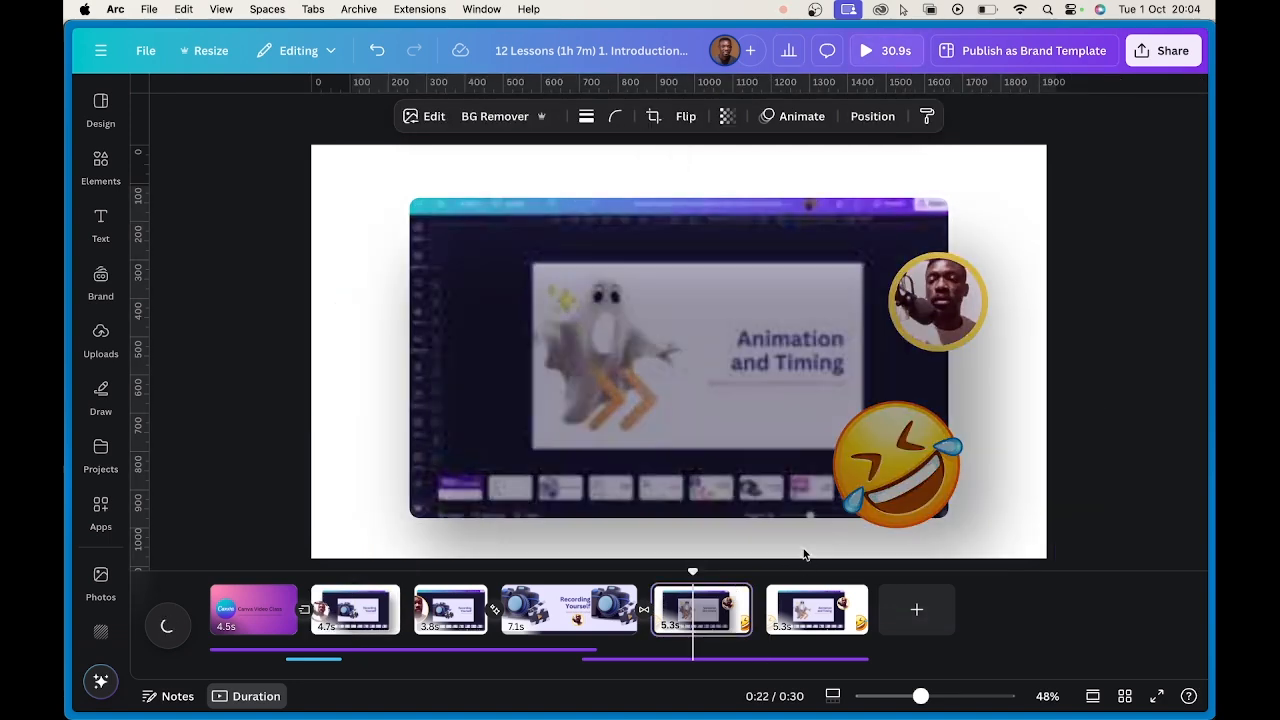
right_click(990, 386)
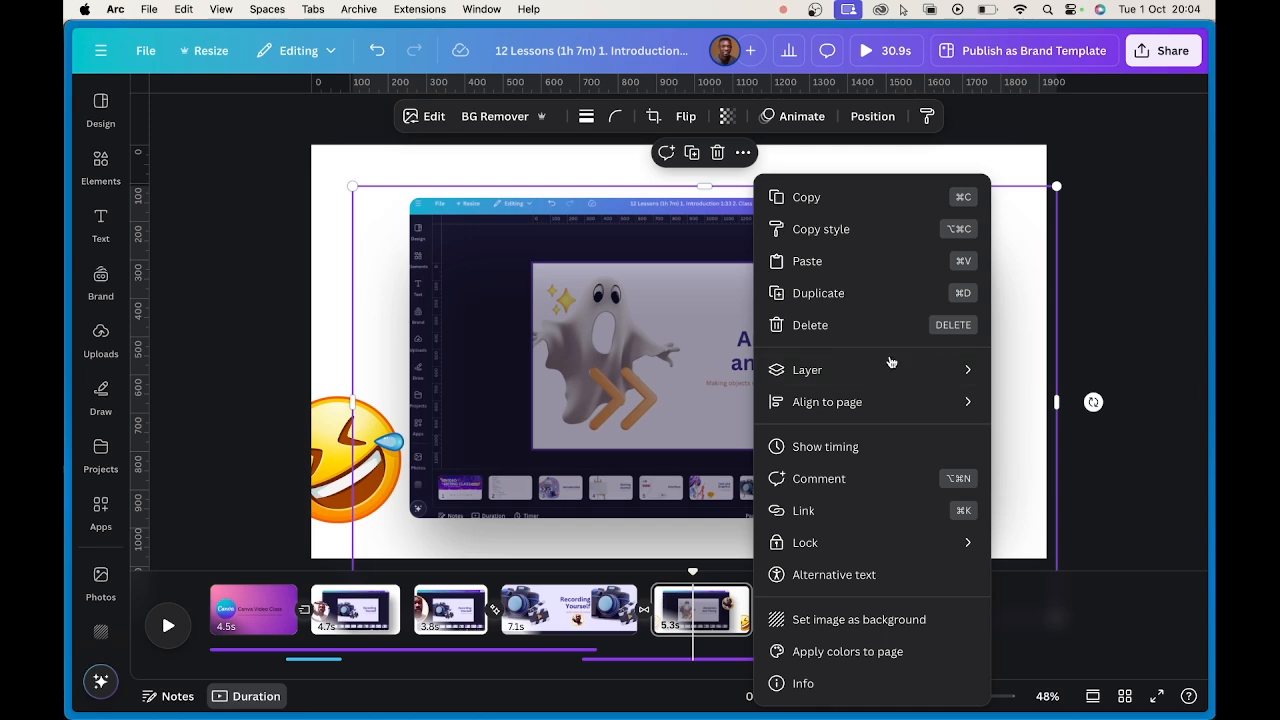
mouse_move(888, 372)
left_click(1039, 467)
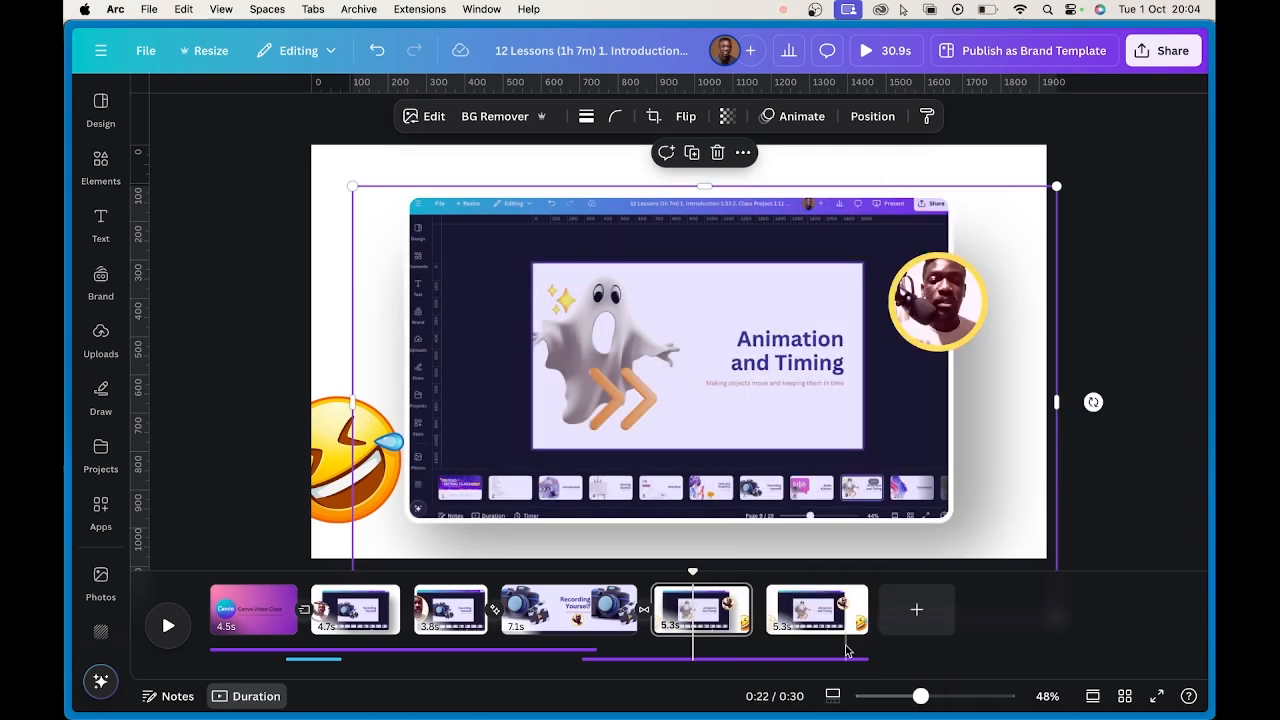
- Paste the copied shadow image onto the last page and send it to the back
left_click(815, 615)
right_click(1027, 389)
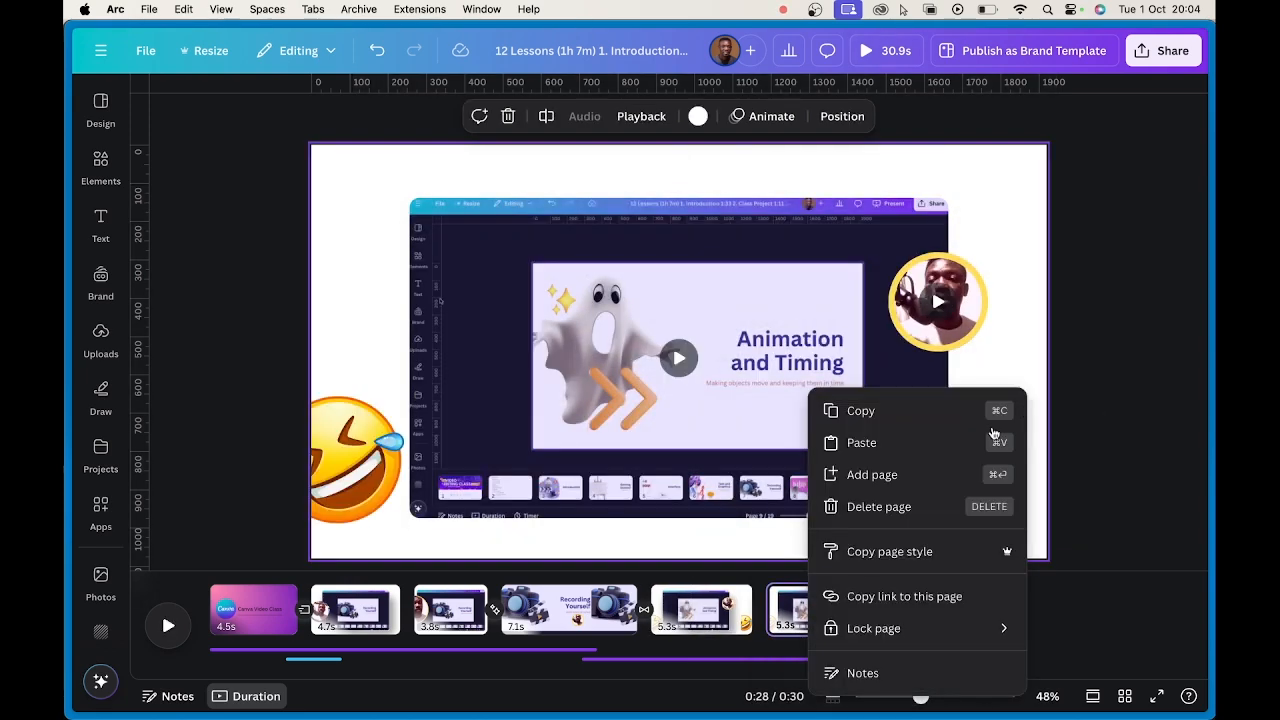
left_click(915, 439)
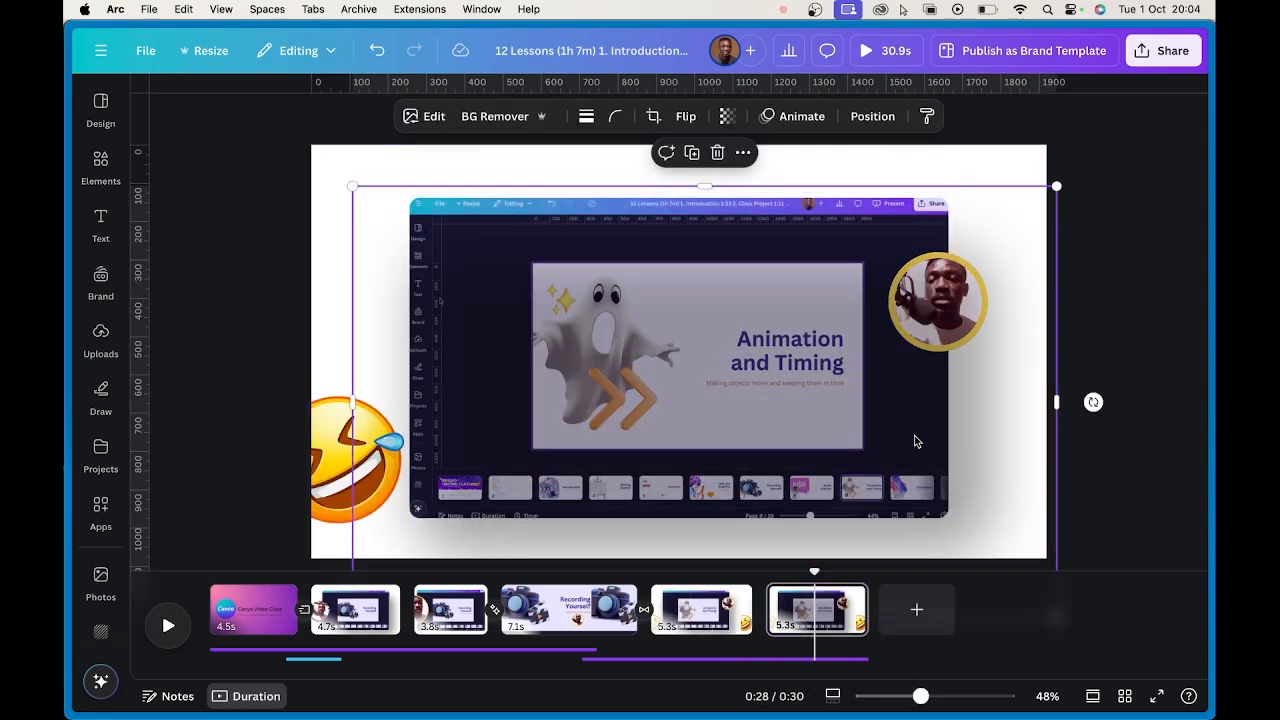
right_click(1020, 374)
mouse_move(915, 385)
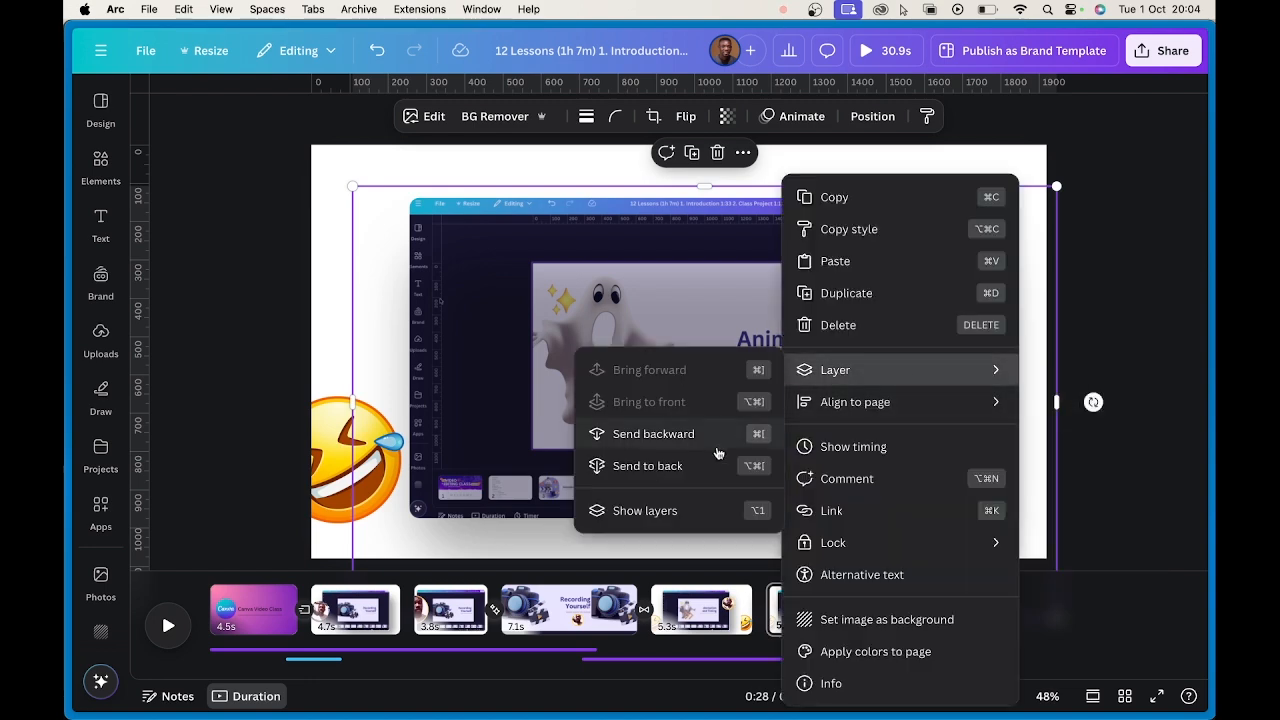
left_click(648, 466)
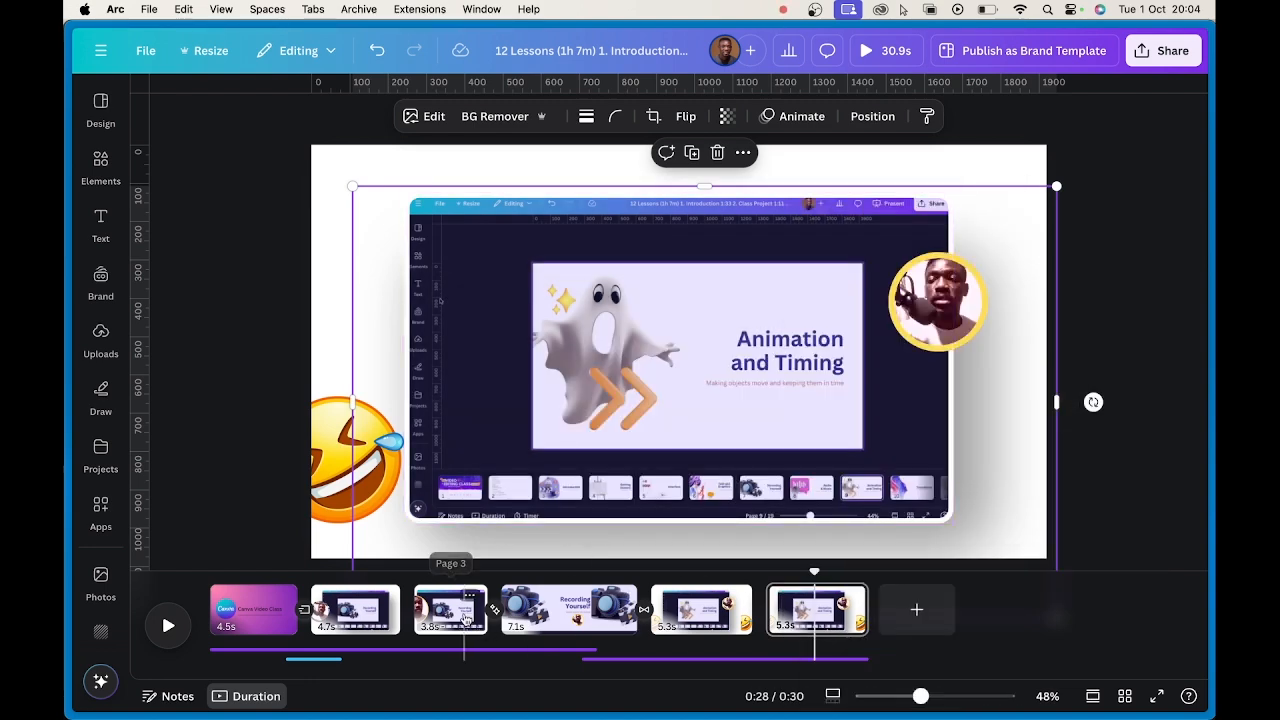
- Copy the style of page 2's screen recording and apply it to the screen recording on page 3
left_click(465, 620)
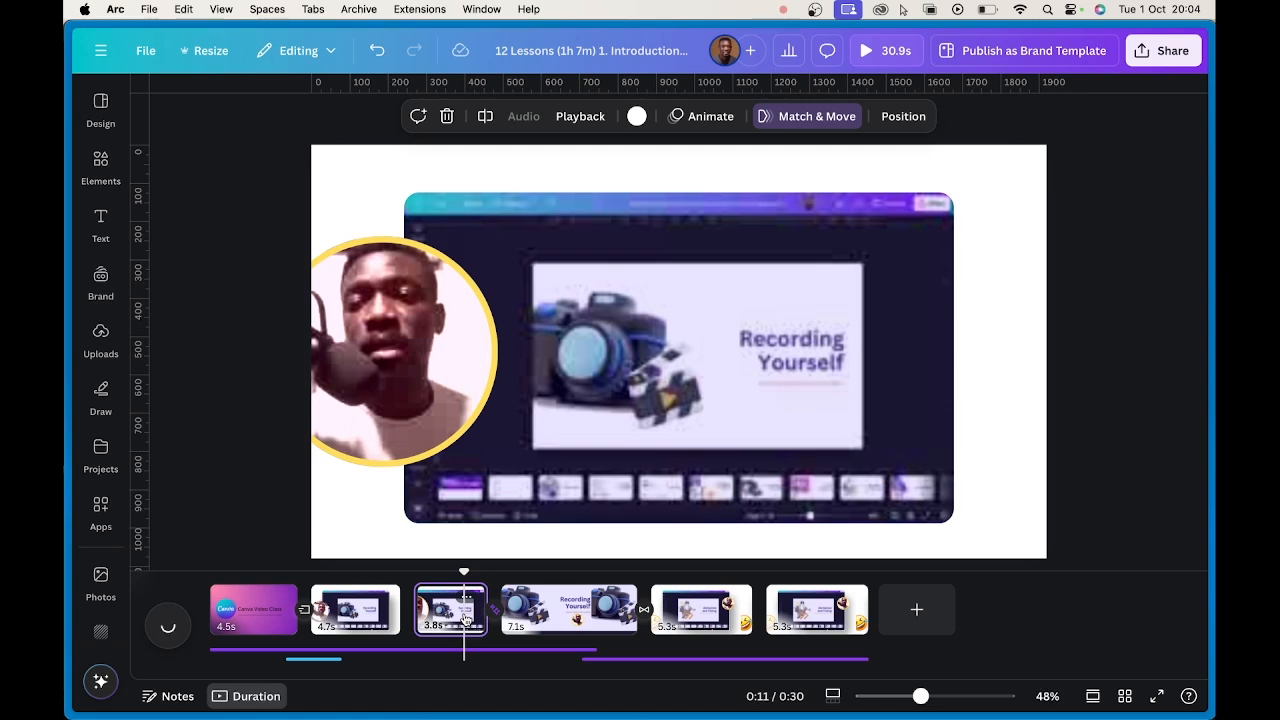
left_click(355, 608)
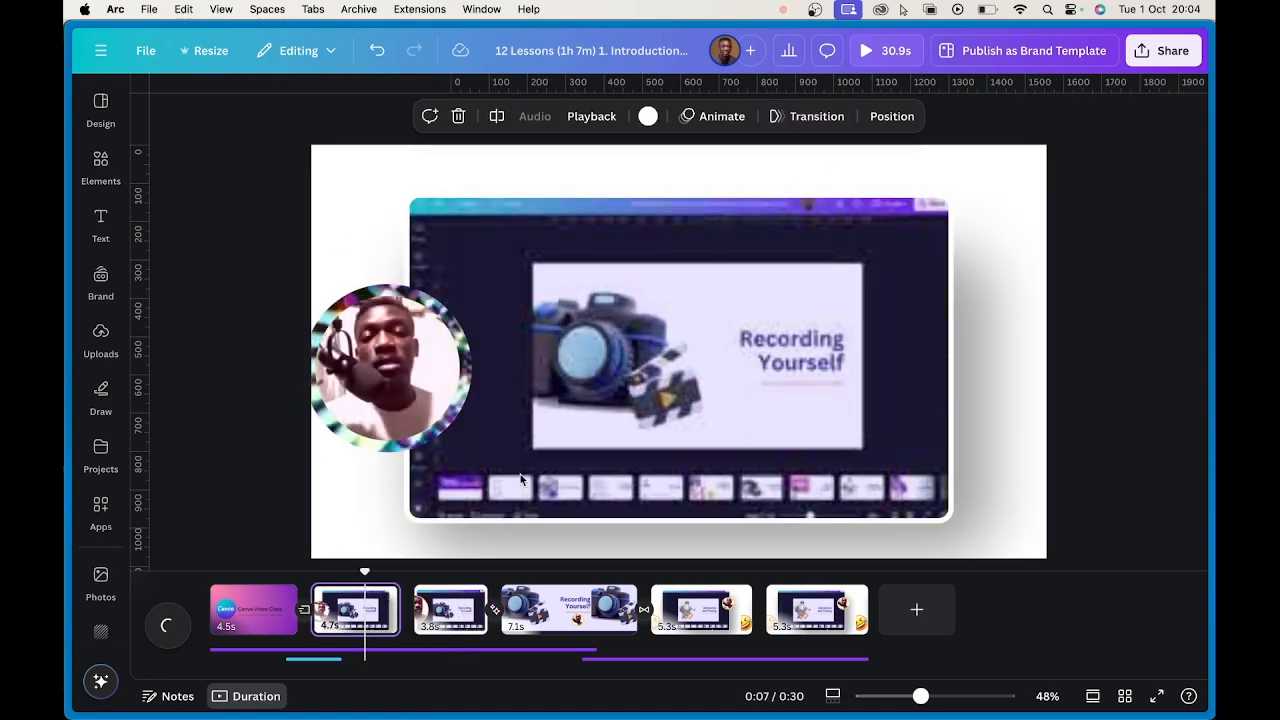
left_click(873, 260)
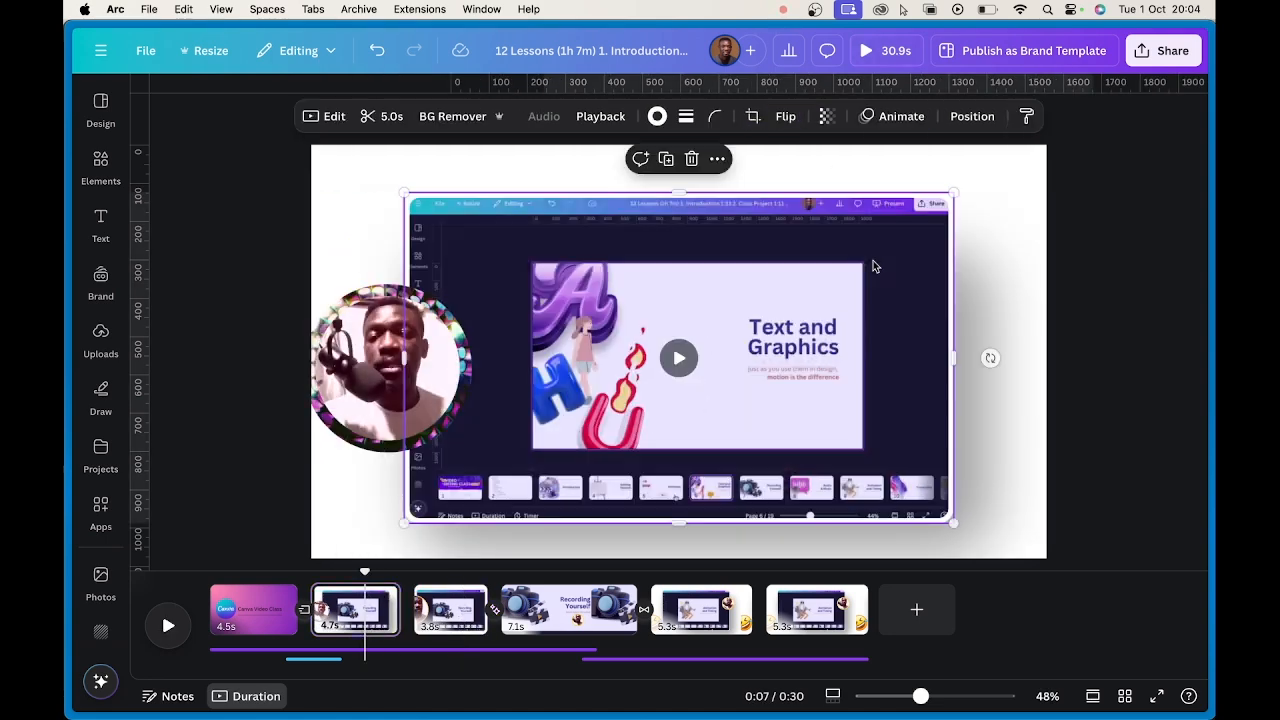
left_click(1026, 118)
left_click(450, 610)
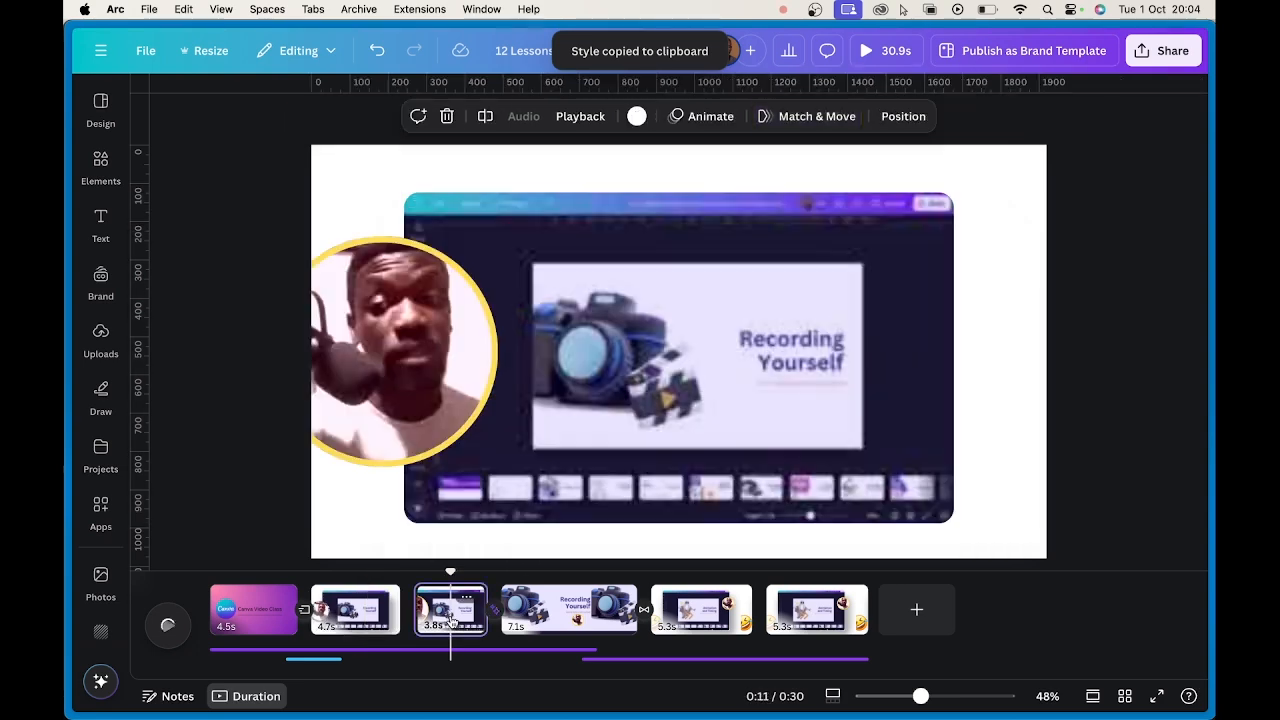
left_click(877, 247)
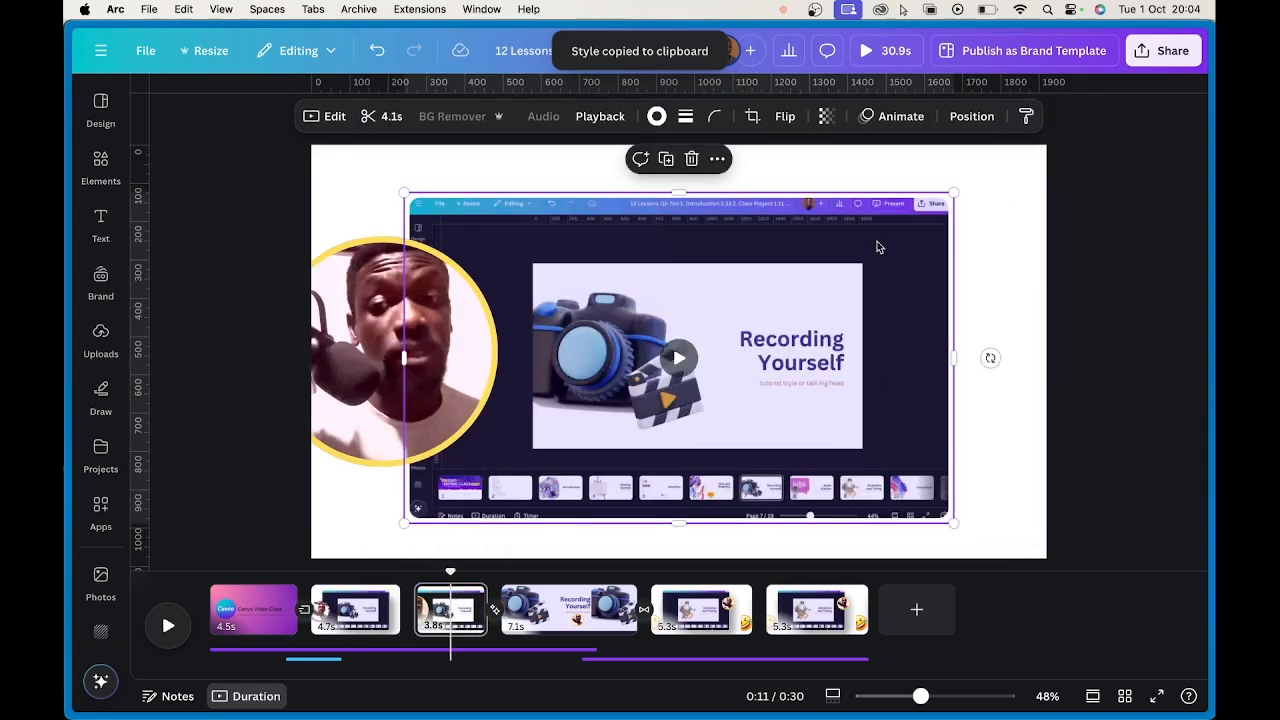
left_click(1087, 239)
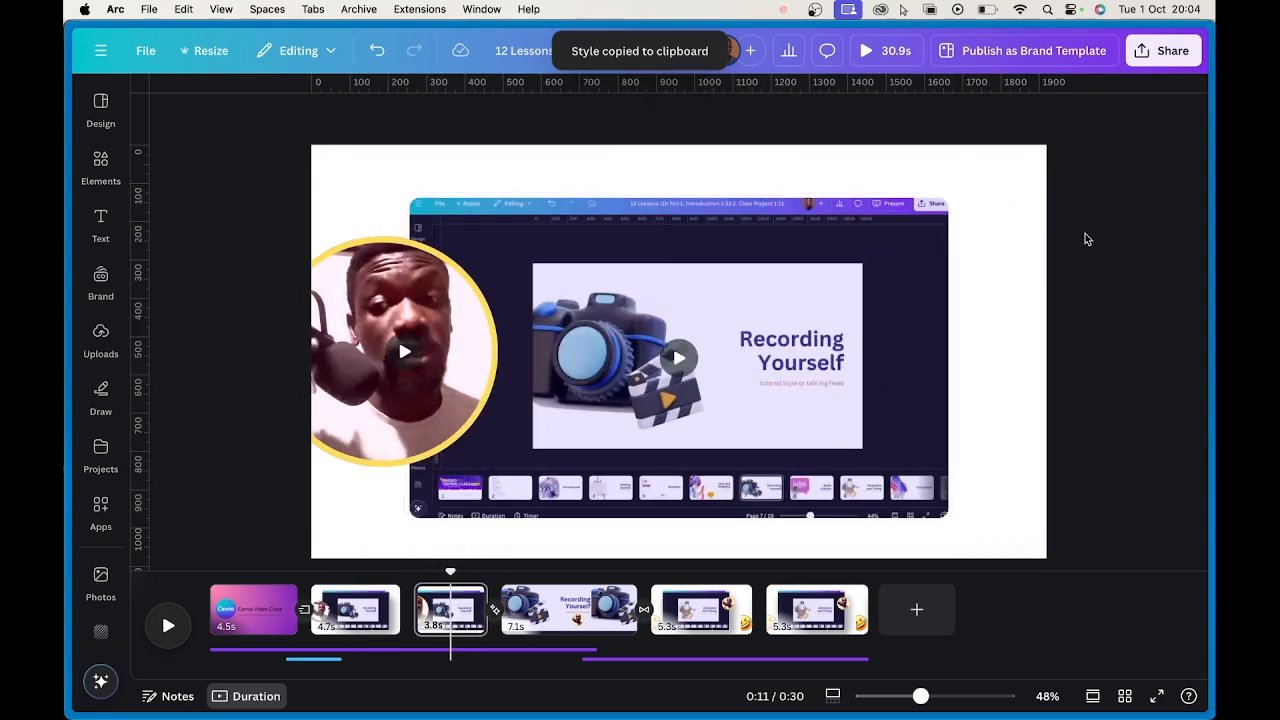
- Paste the copied shadow image onto page 3 and send it to the back
left_click(949, 288)
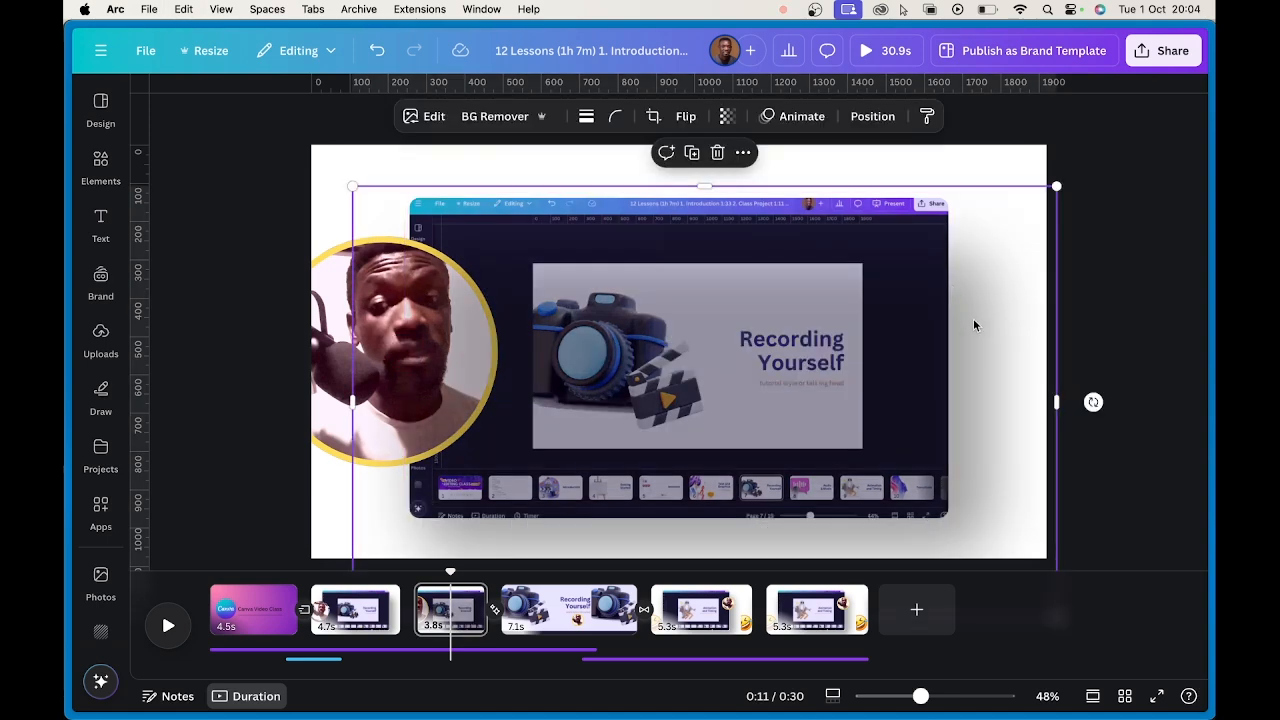
right_click(973, 318)
mouse_move(896, 376)
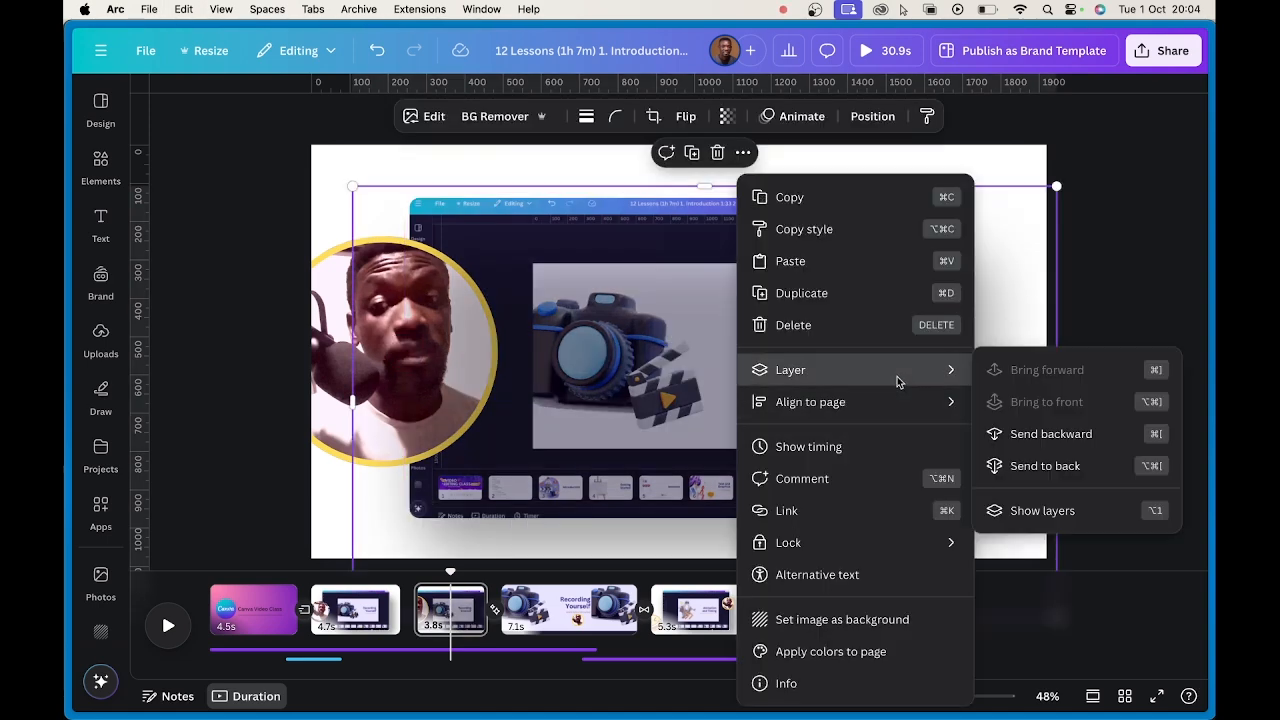
left_click(1059, 466)
left_click(1136, 263)
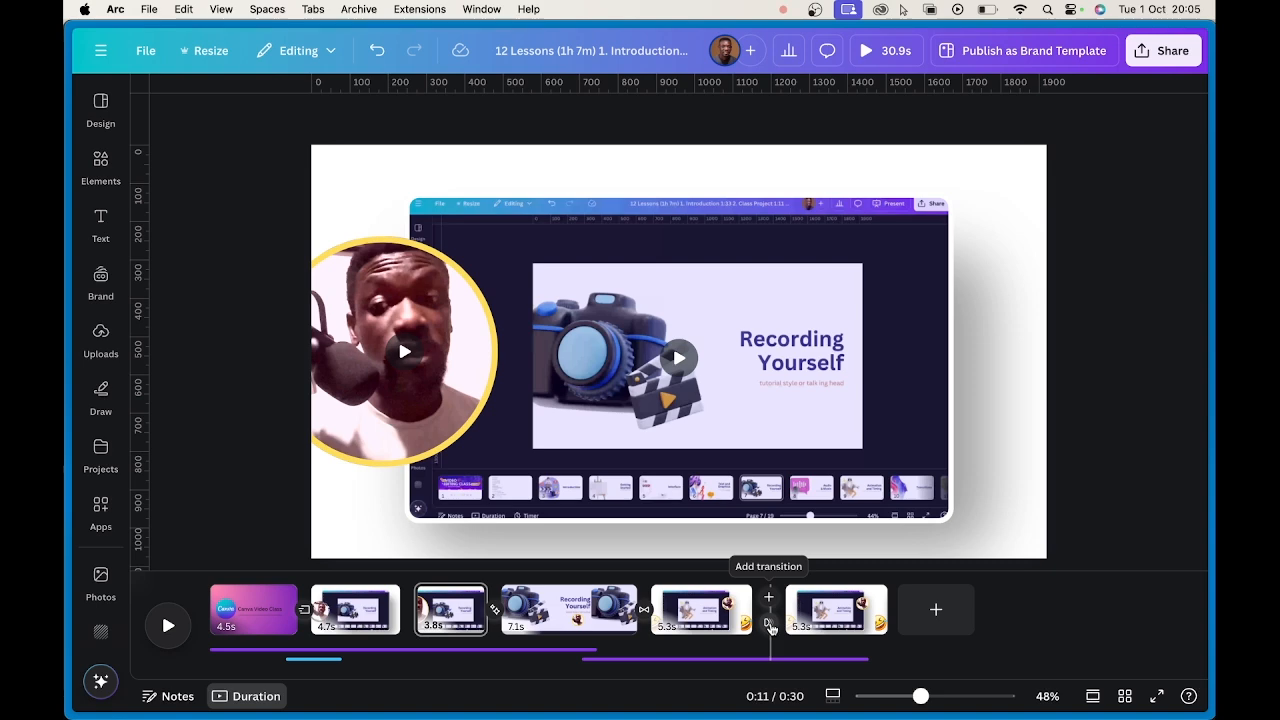
- Add a Match & Move transition between page 5 and page 6
left_click(769, 624)
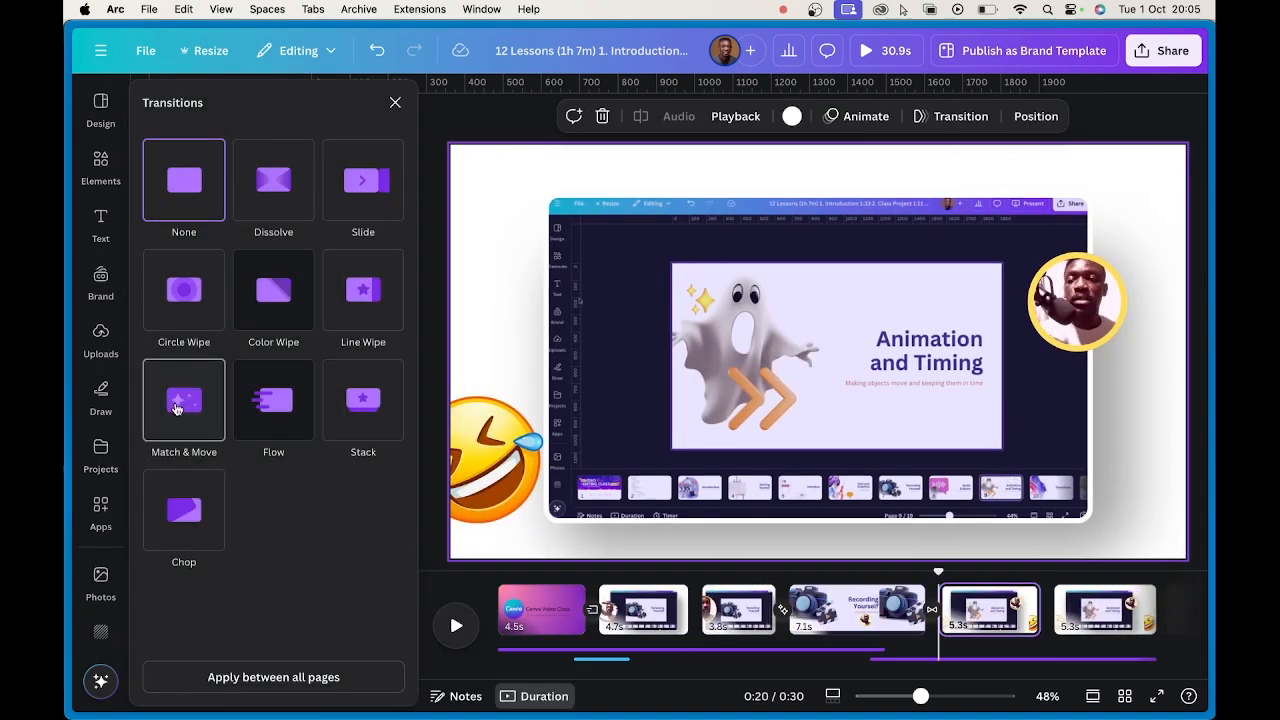
left_click(177, 407)
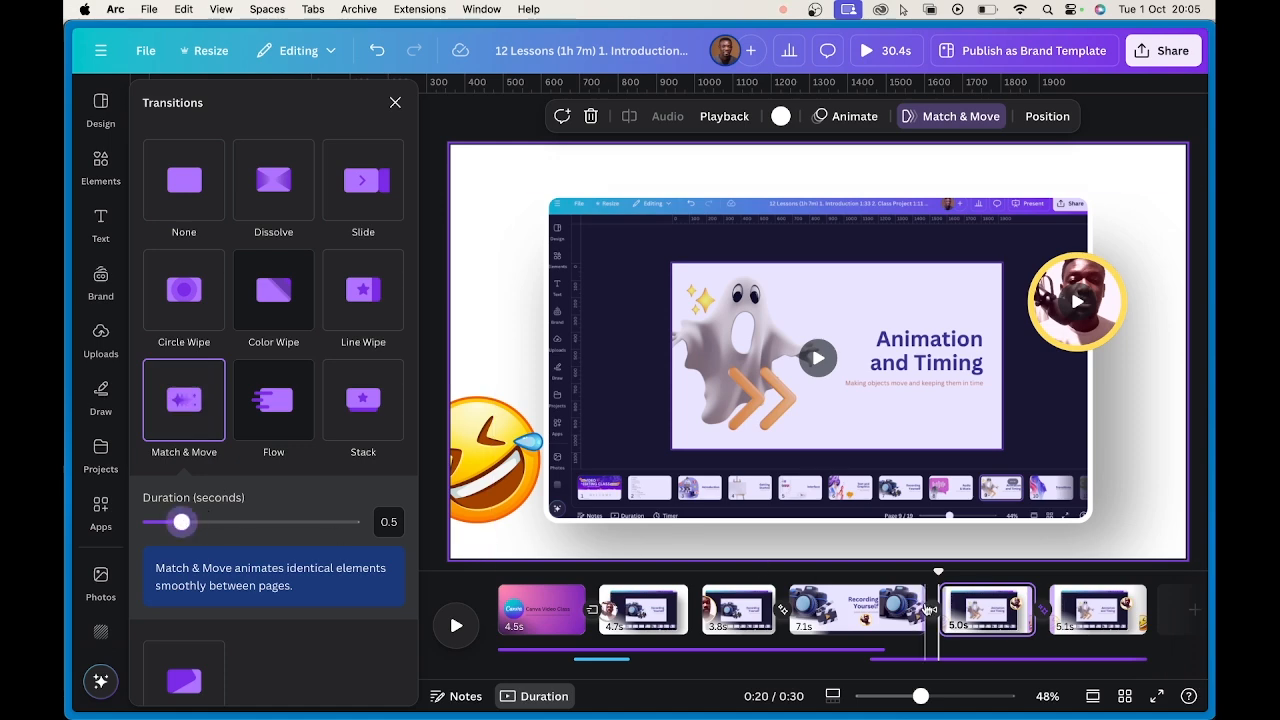
- Compare the laughing emoji on pages 5 and 6 and check the Match & Move transition between the two pages
left_click(1093, 610)
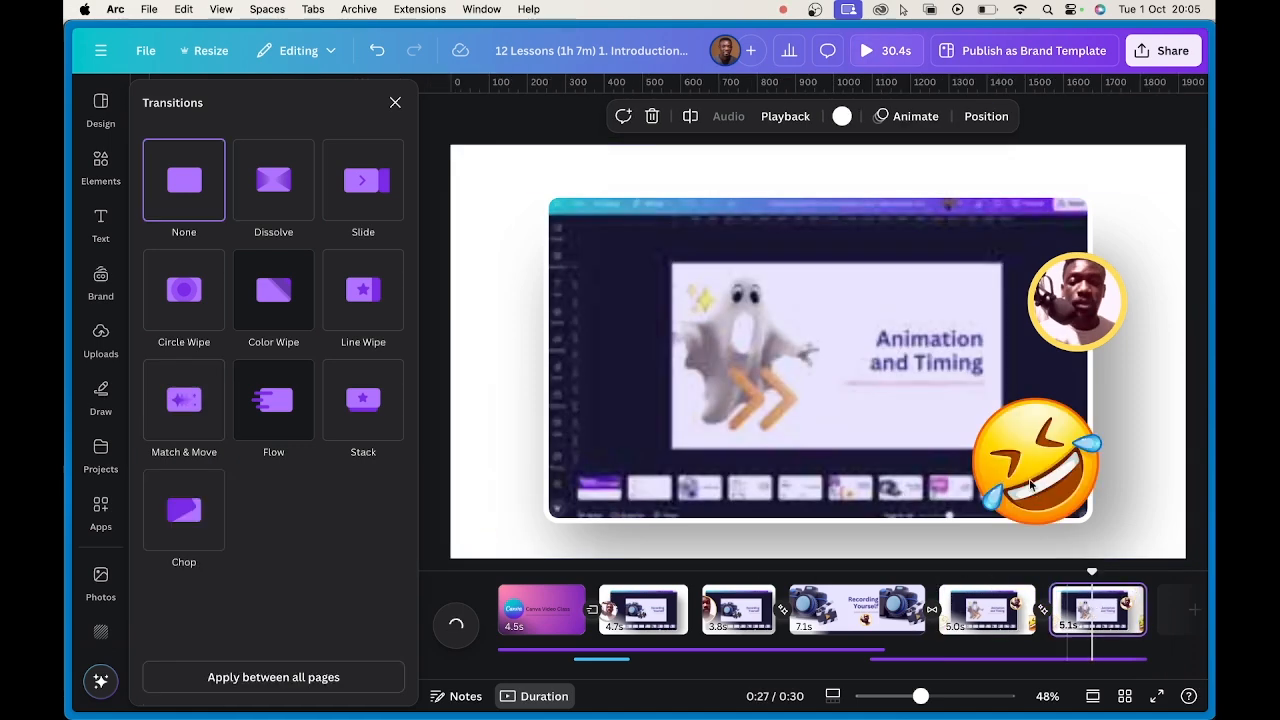
left_click(1030, 448)
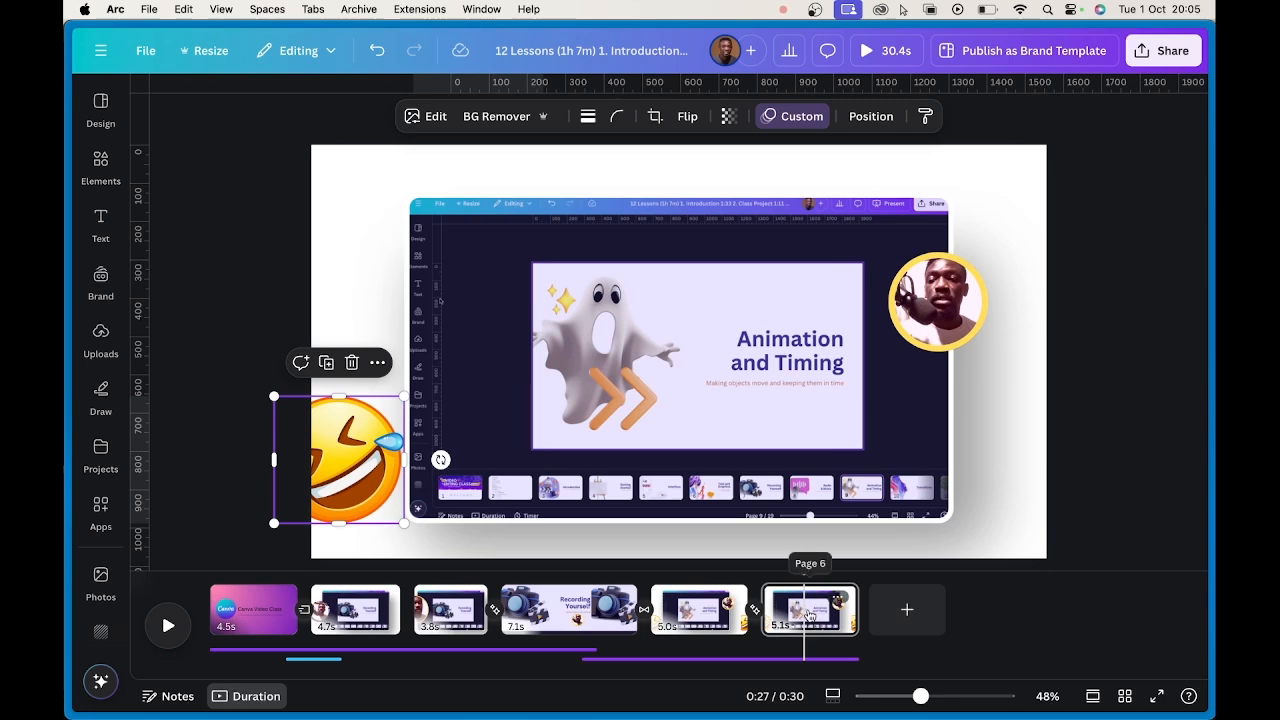
left_click(701, 600)
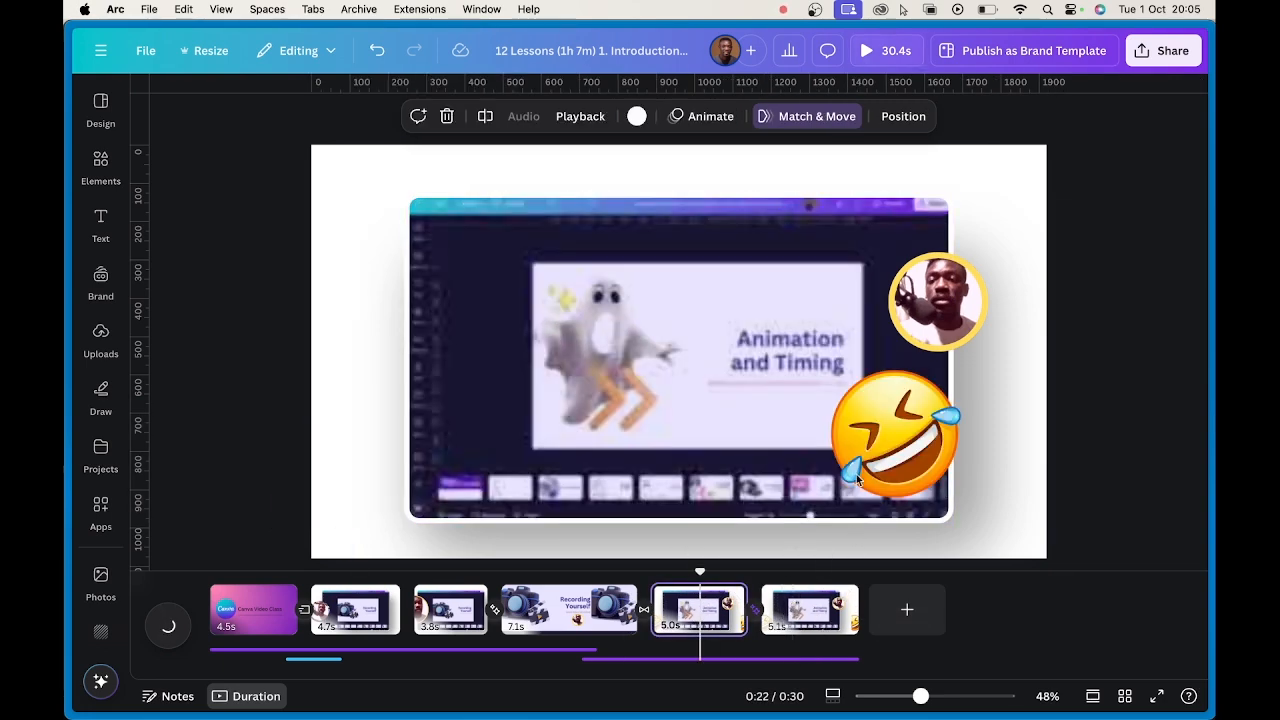
left_click_drag(697, 575, 811, 571)
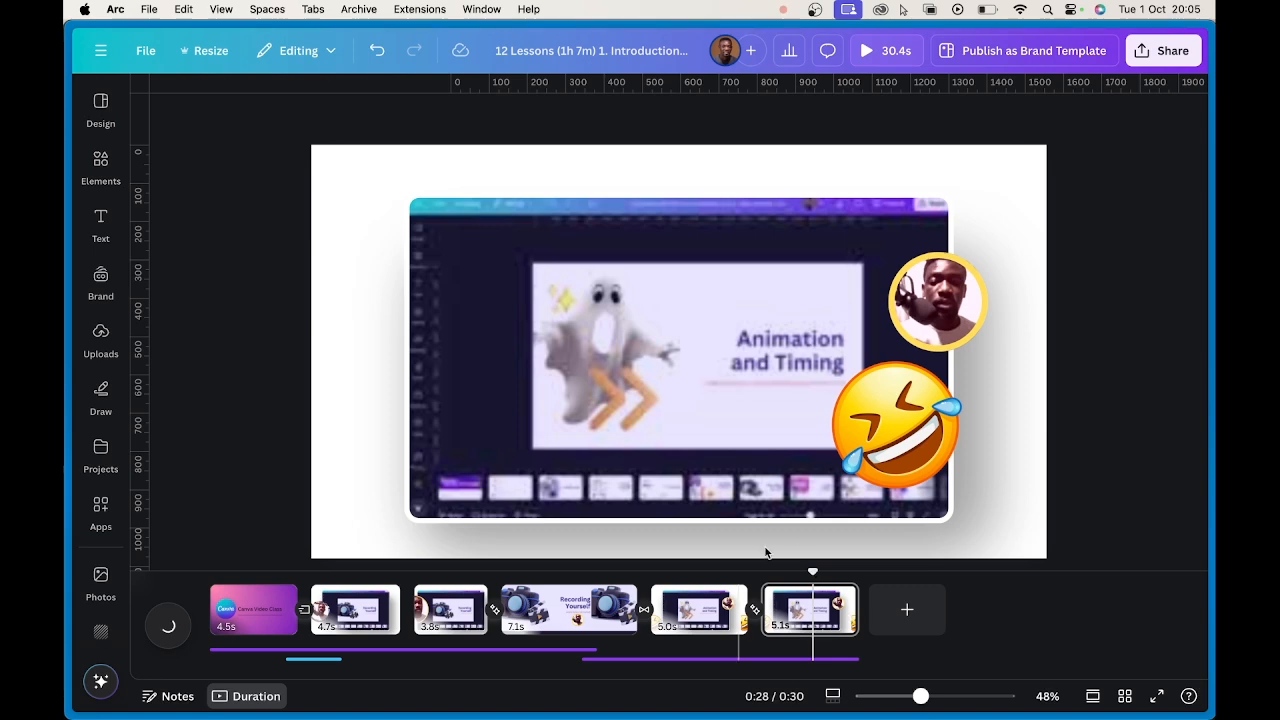
left_click(707, 606)
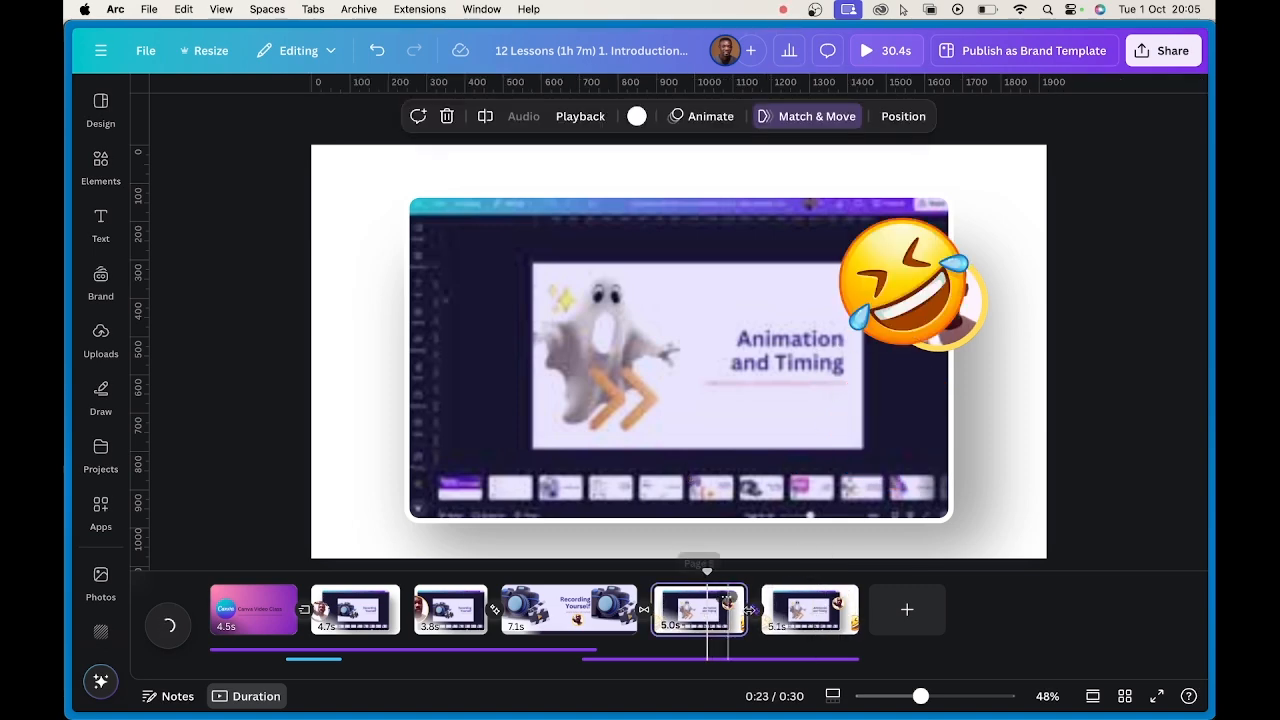
left_click(806, 618)
left_click(907, 444)
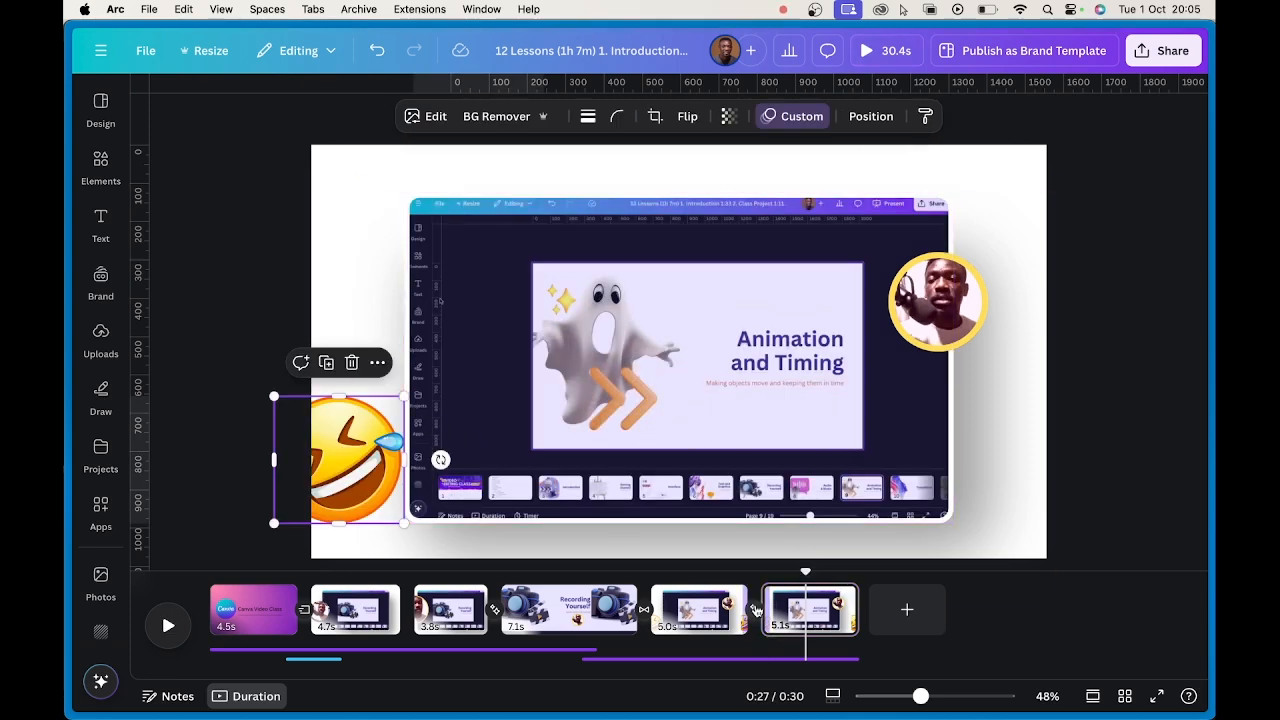
left_click(754, 608)
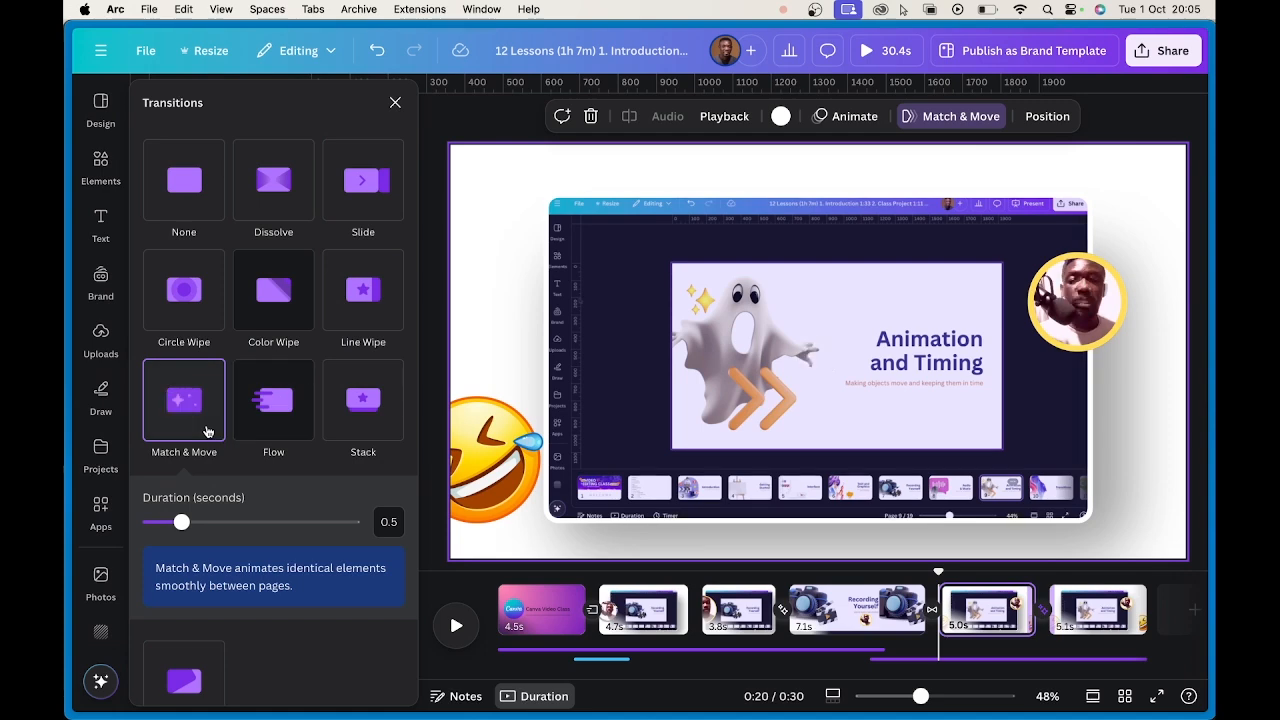
left_click(207, 431)
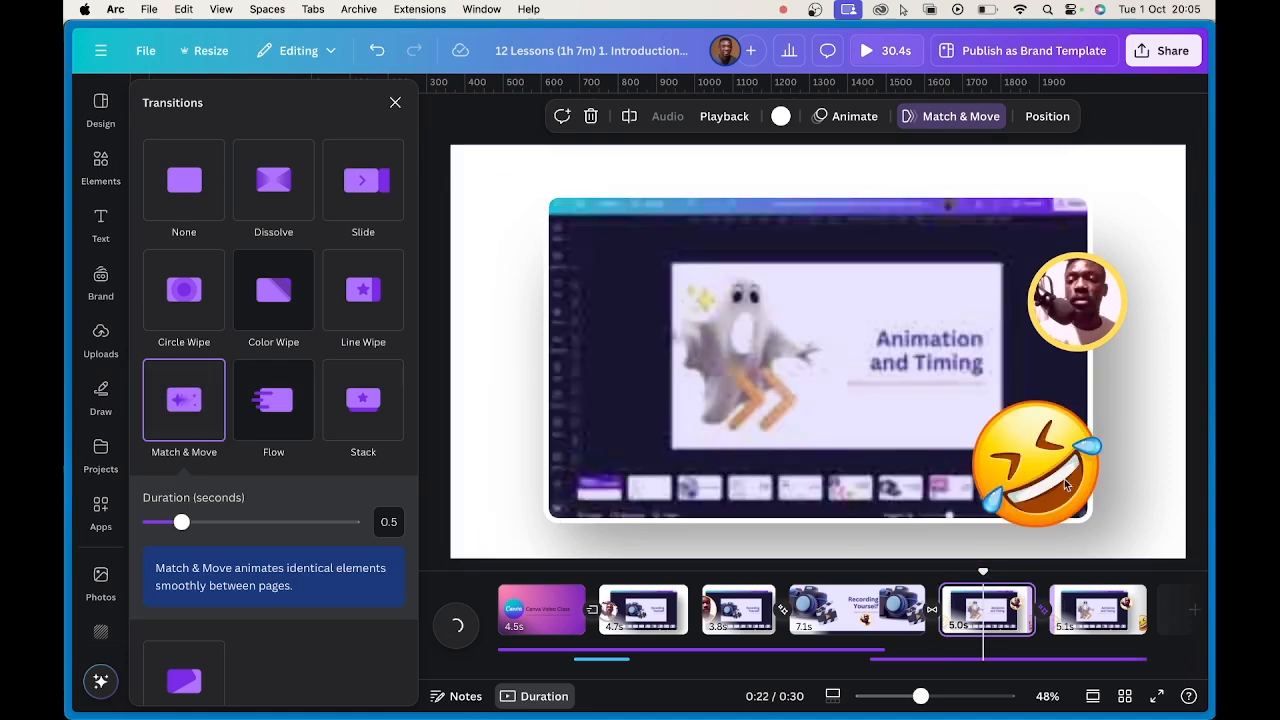
- Enlarge the laughing emoji on page 5 to nearly double its size and preview its animation on the page
left_click(1035, 478)
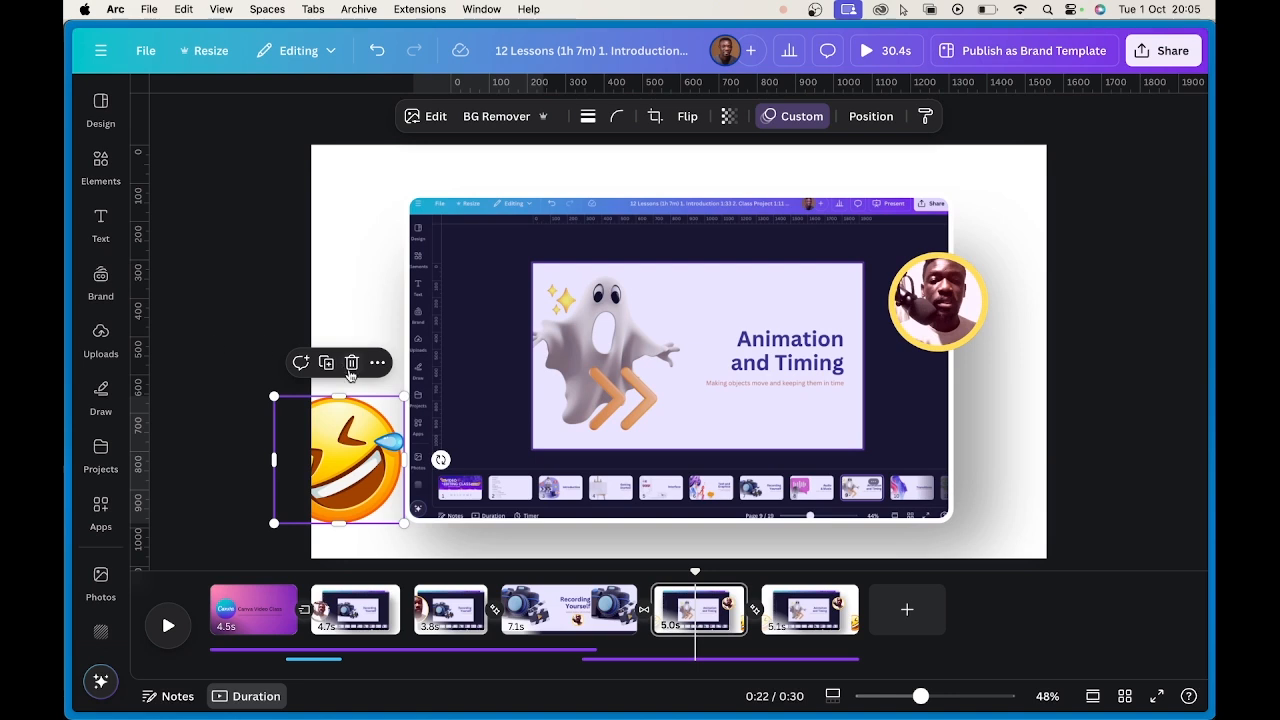
left_click_drag(413, 381, 510, 298)
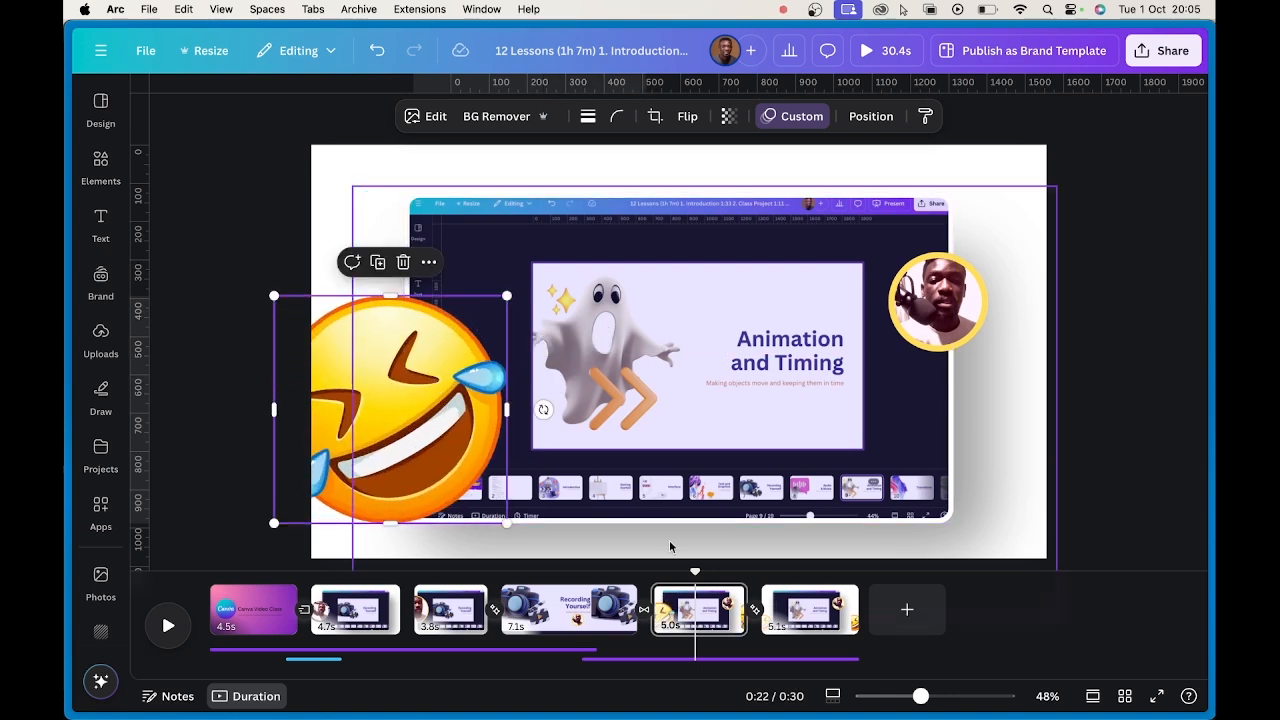
mouse_move(695, 571)
left_mouse_down()
mouse_move(720, 571)
mouse_move(623, 571)
mouse_move(677, 572)
left_mouse_up()
left_click(713, 617)
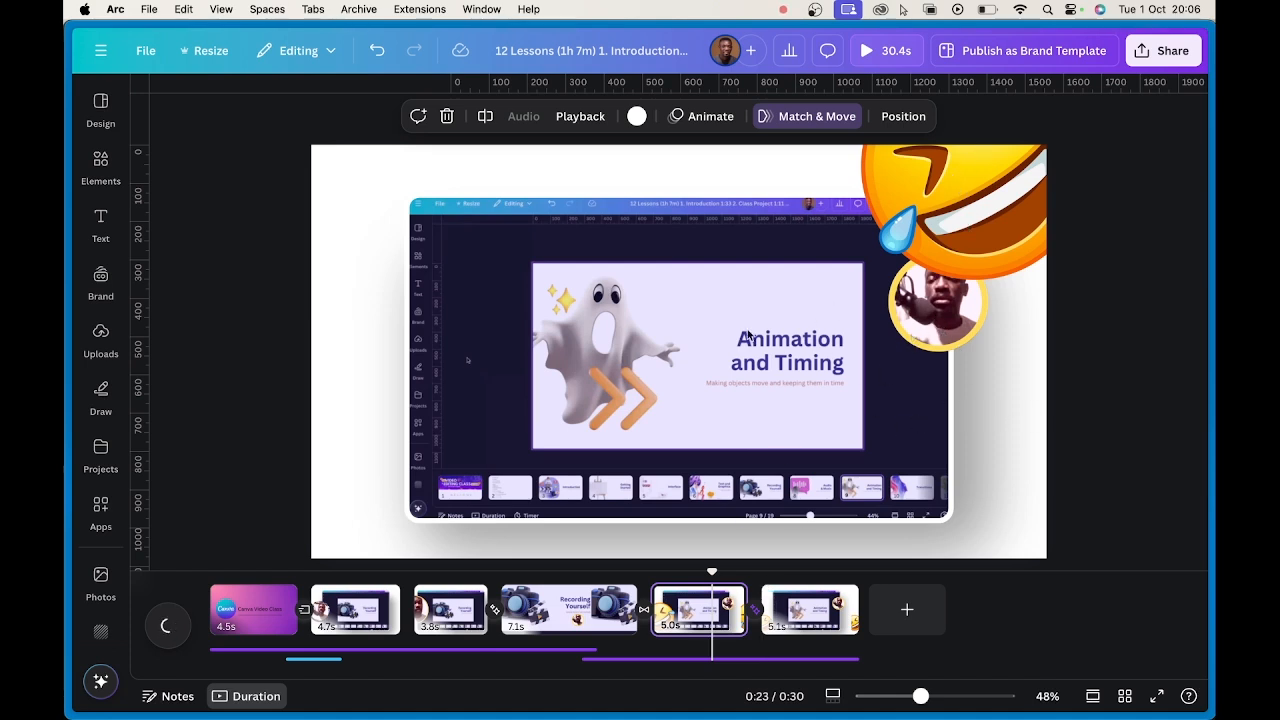
- Try to move page 5's screen recording, shadow and webcam video to the left together, undoing each attempt
left_click(1093, 439)
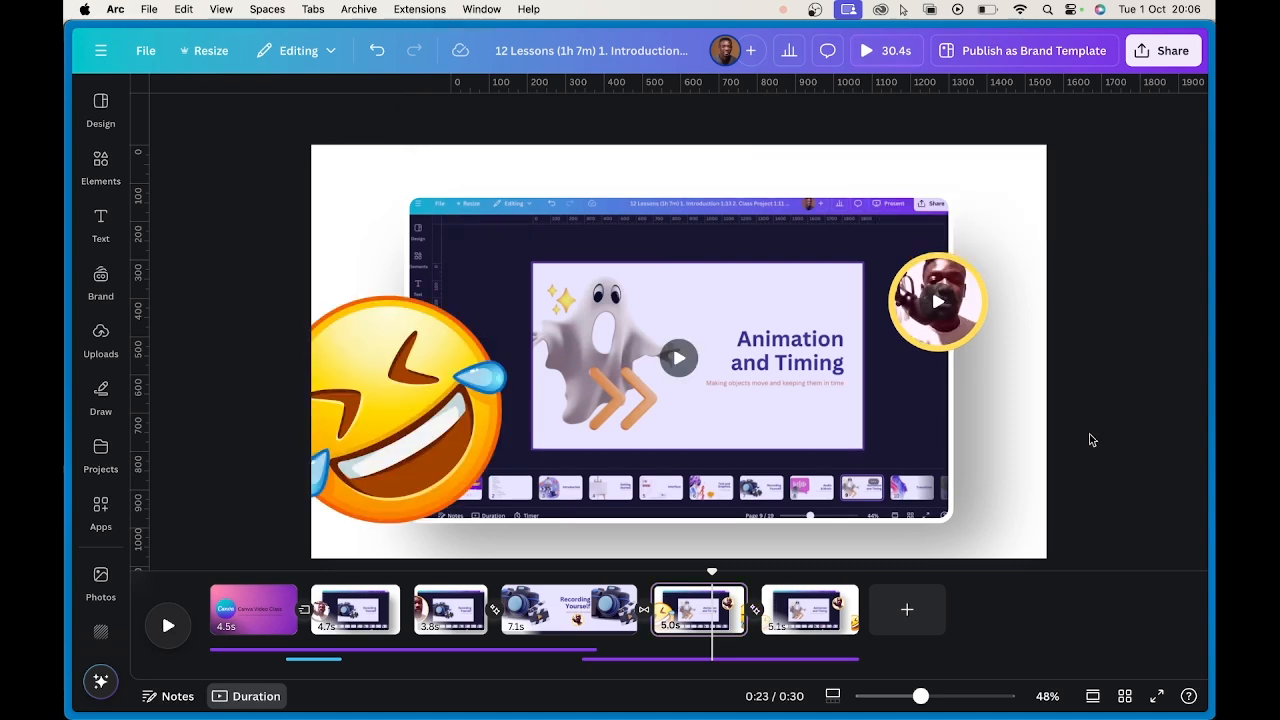
left_click_drag(1097, 421, 742, 254)
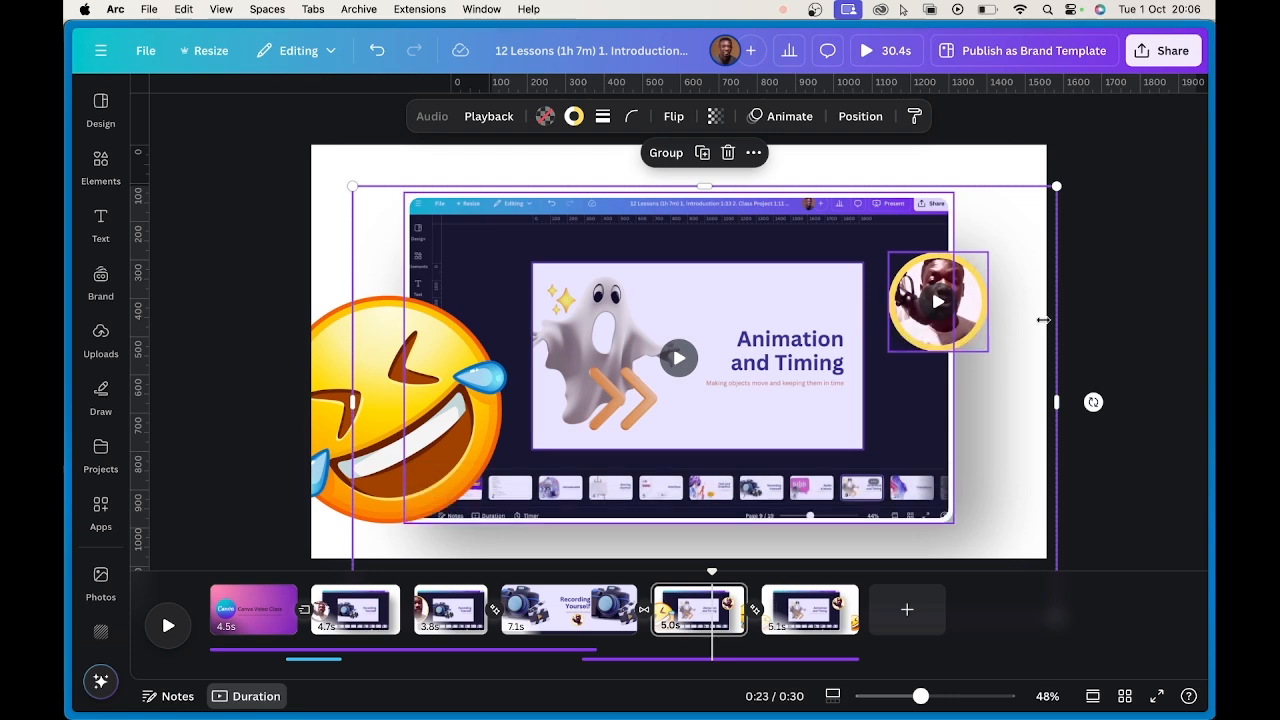
left_click(812, 317)
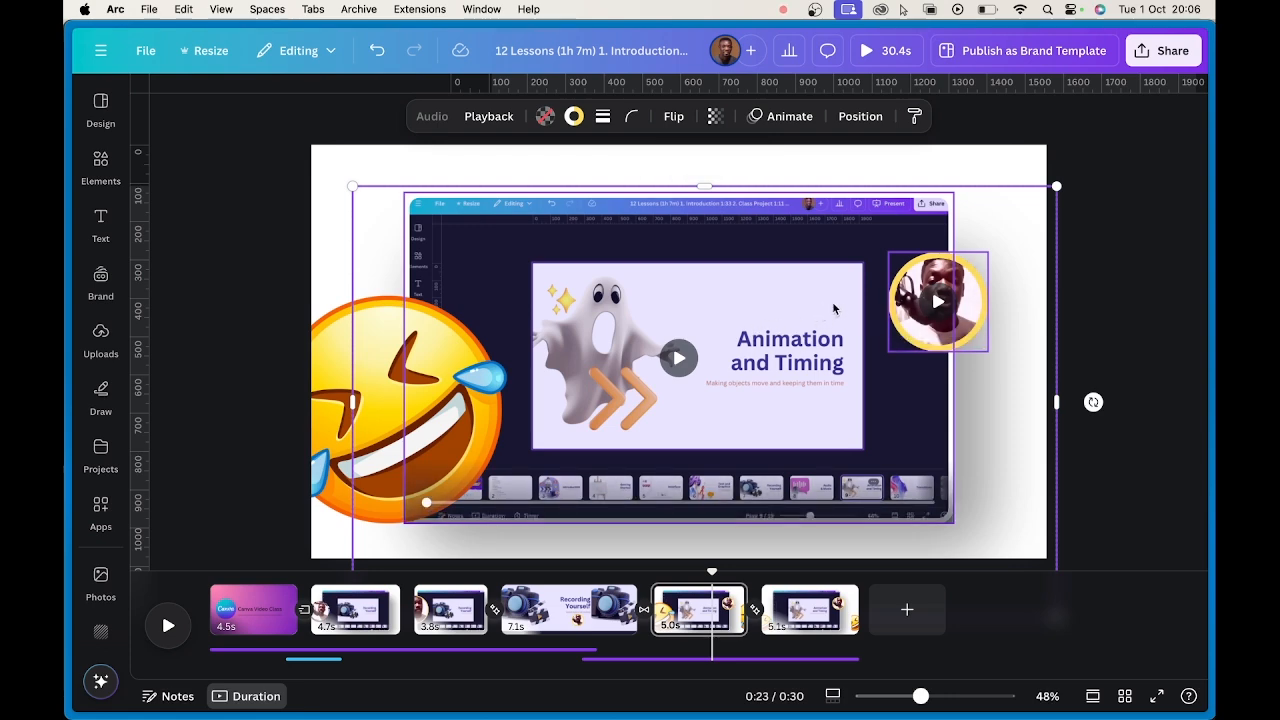
left_click_drag(834, 304, 777, 303)
key("super+z")
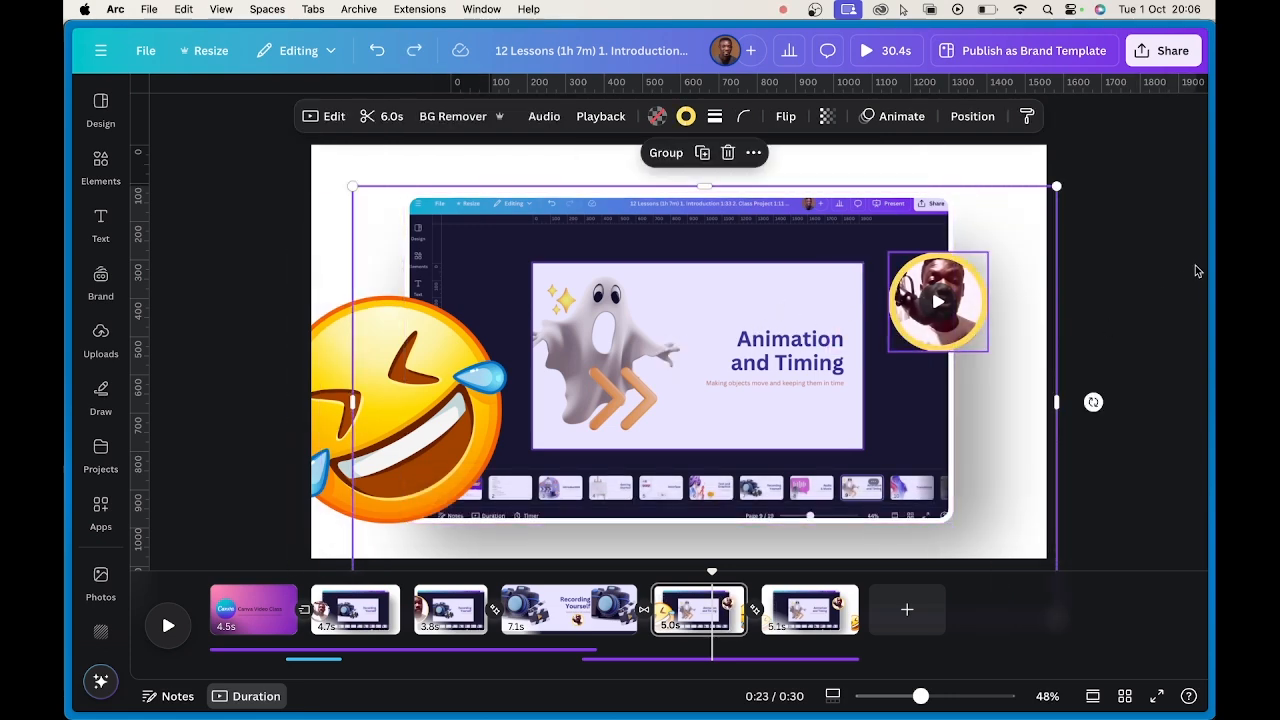
left_click_drag(1145, 192, 624, 438)
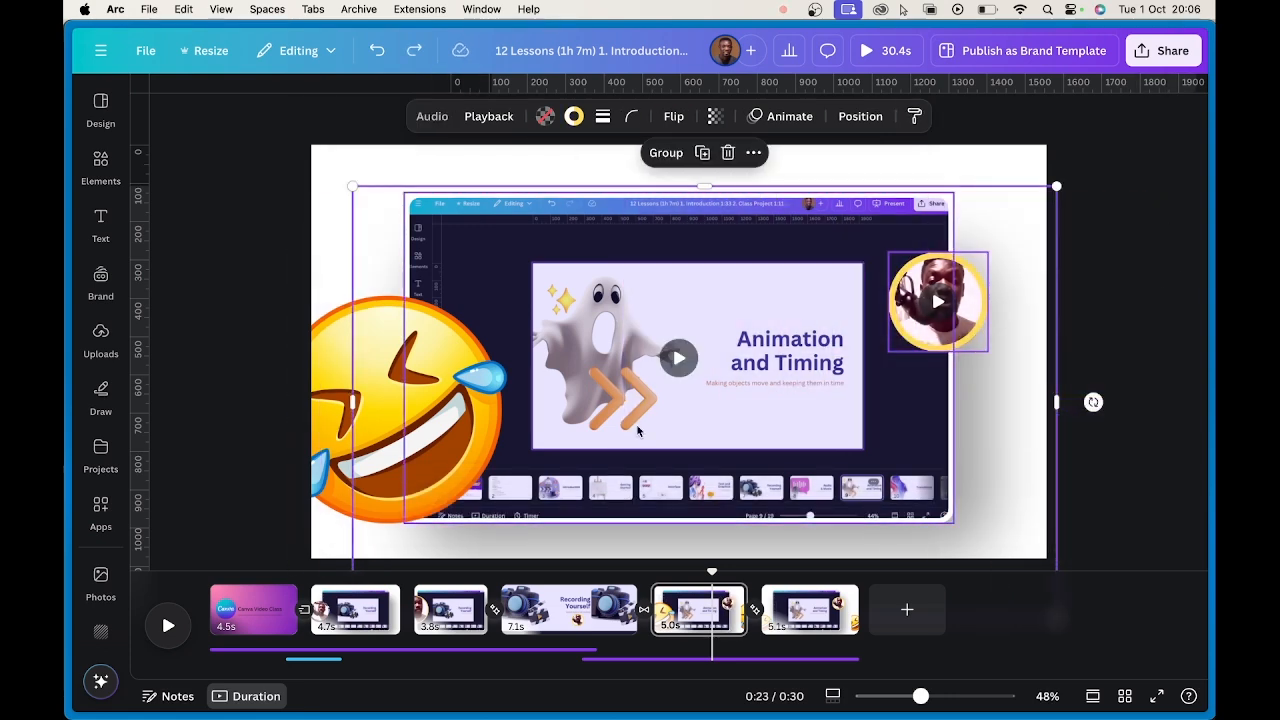
left_click(835, 333)
left_click_drag(808, 298, 725, 298)
key("super+z")
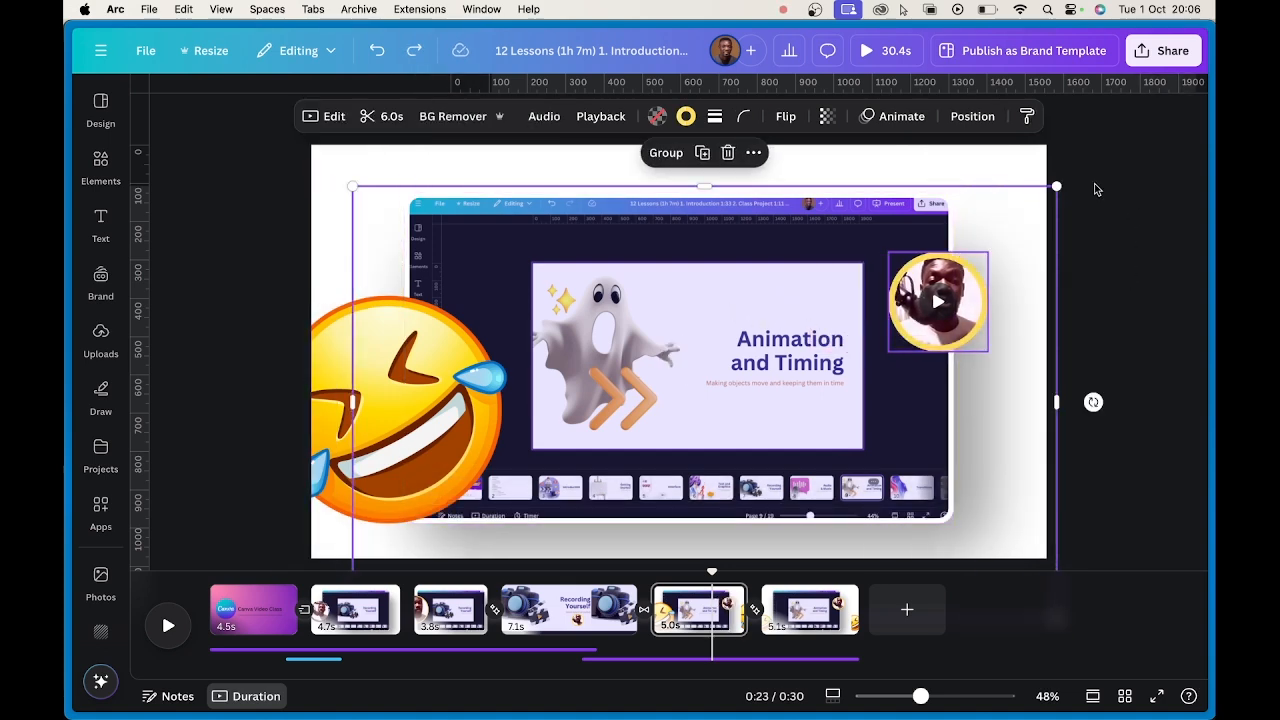
left_click_drag(1085, 182, 641, 541)
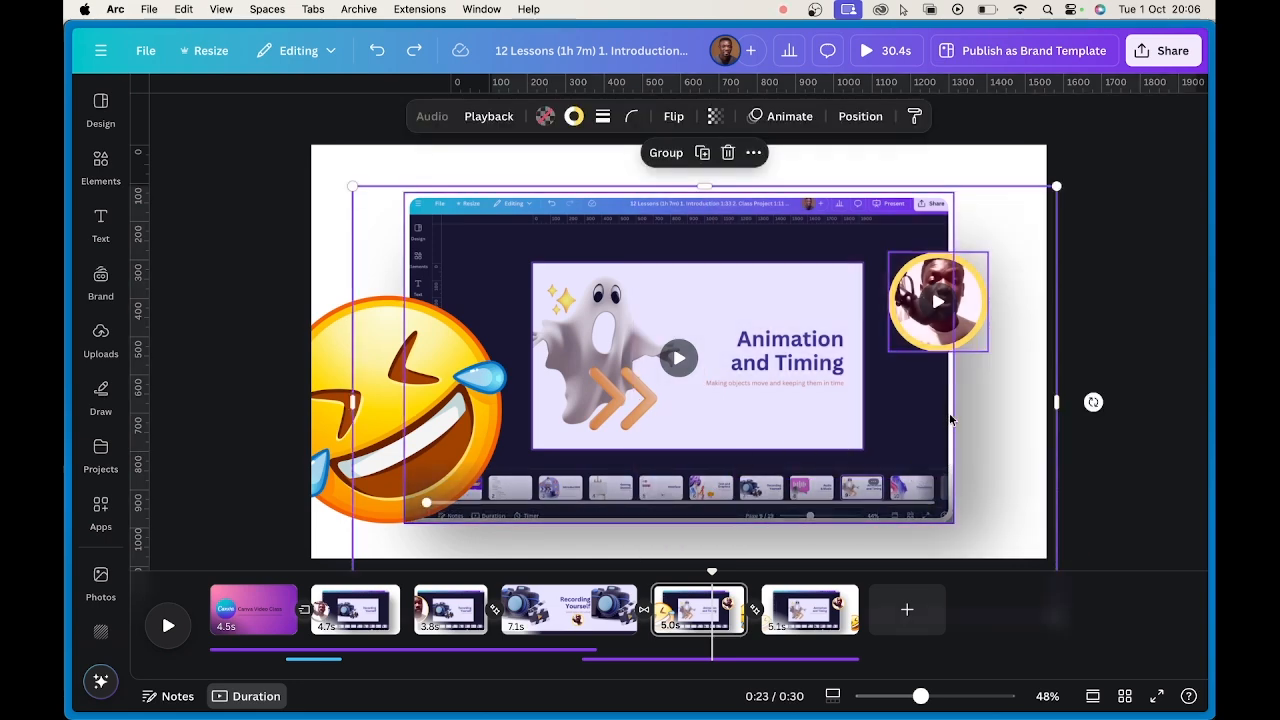
left_click_drag(950, 417, 832, 429)
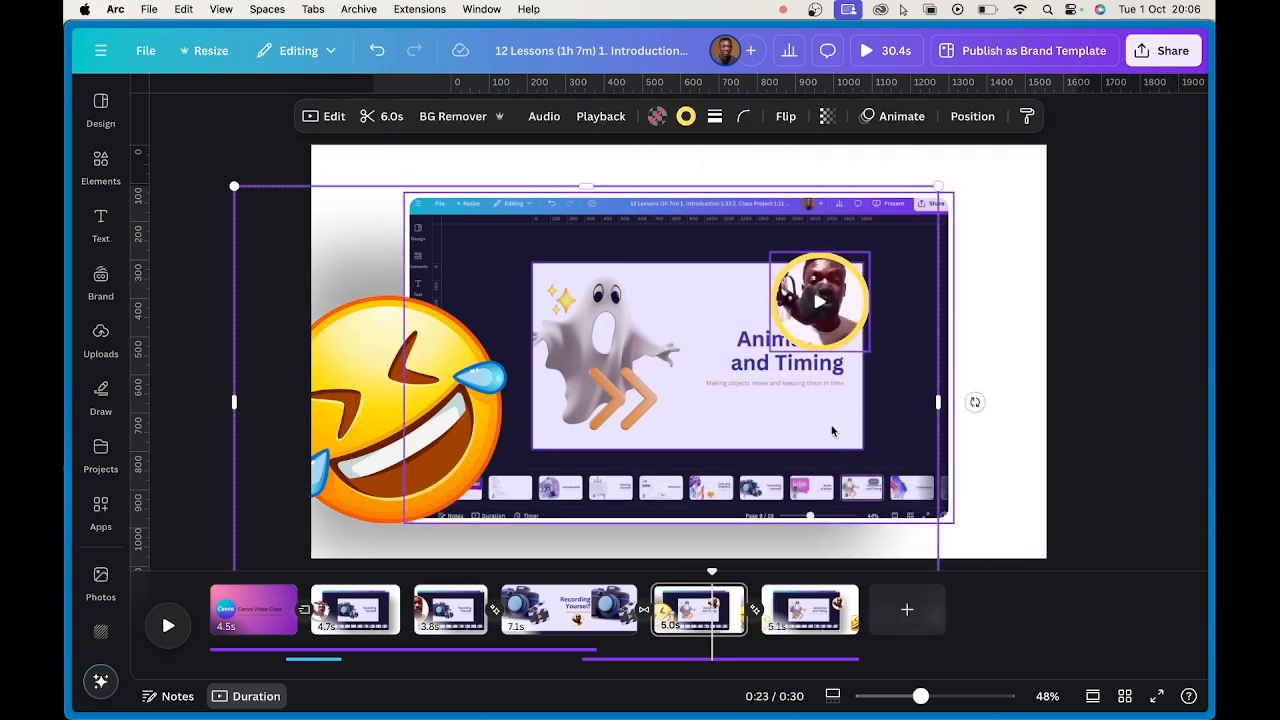
key("super+z")
- Shift page 5's screen recording, shadow and webcam video together slightly left and up, and play the full video preview
left_click_drag(1124, 218, 811, 381)
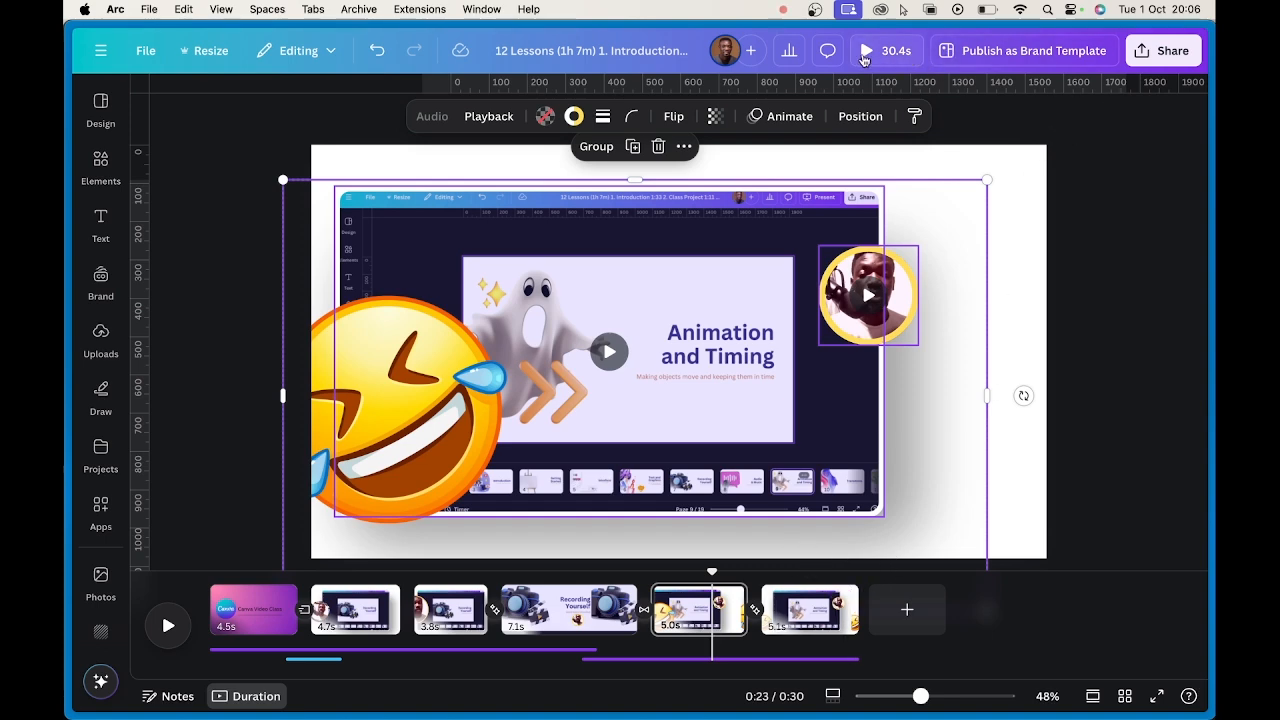
left_click(866, 54)
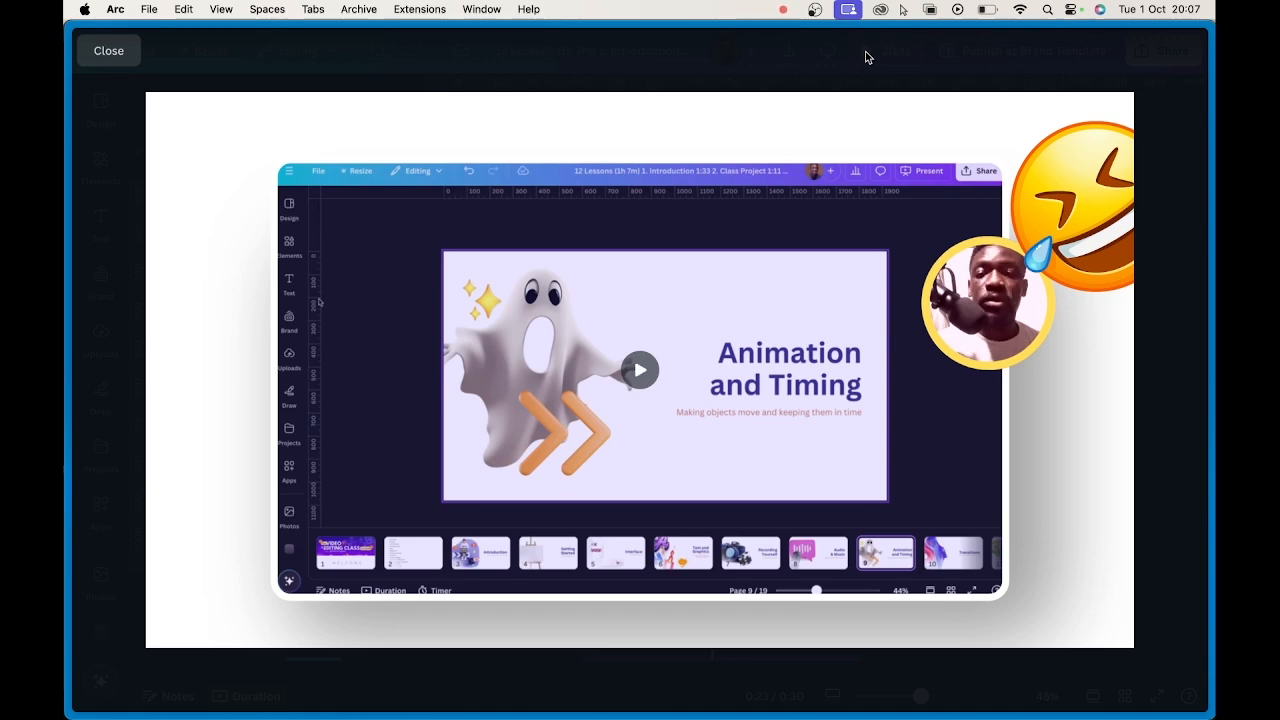
mouse_move(908, 314)
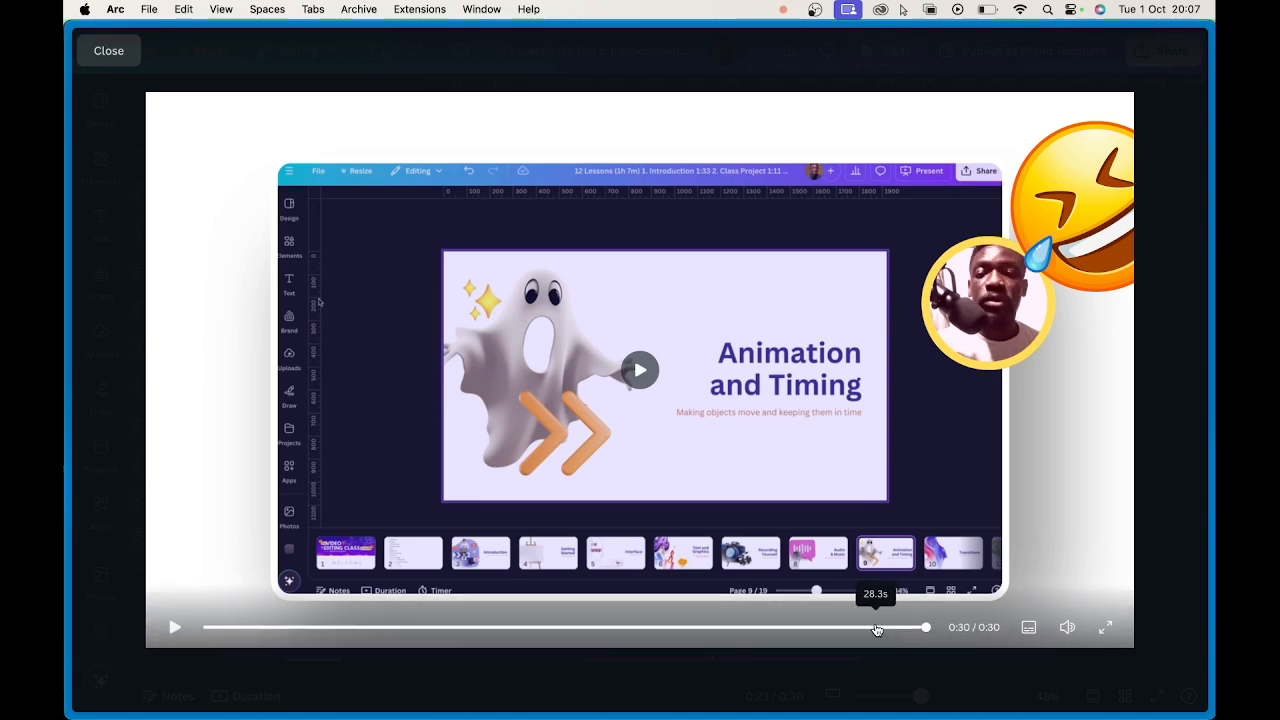
key("Escape")
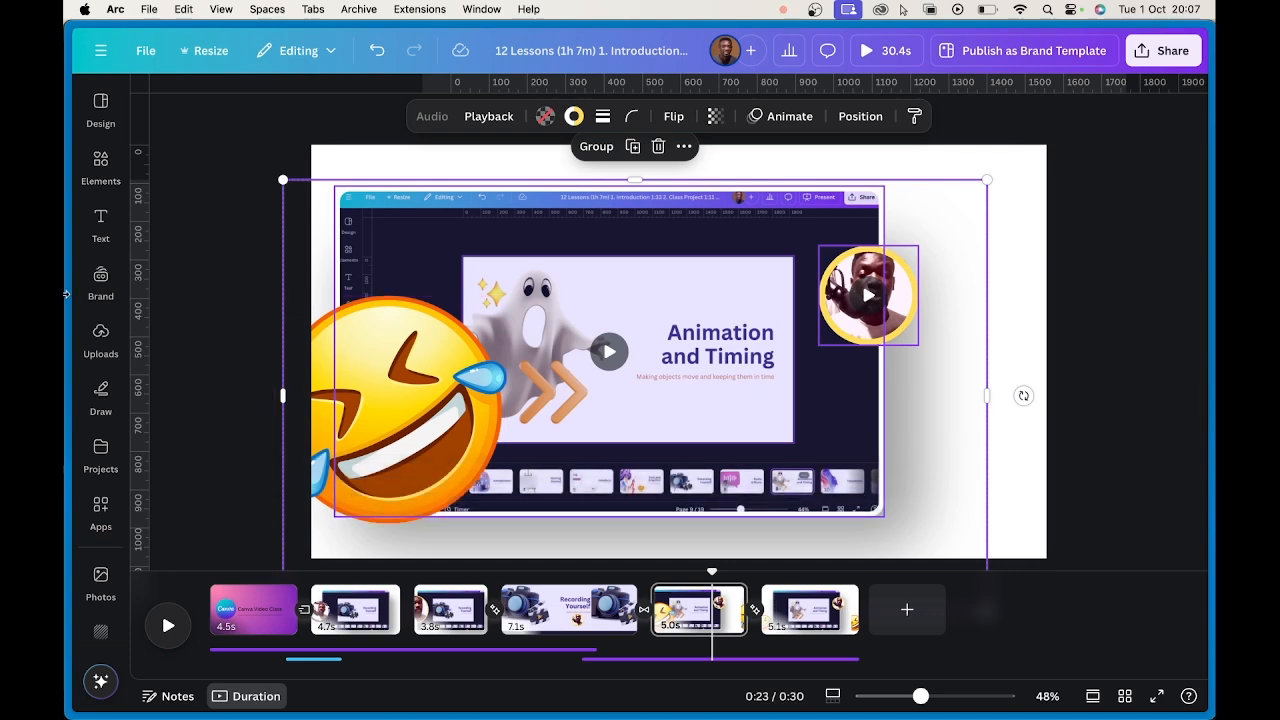
- Switch to the course presentation and show page 13, "Let's Explore Magic Video"
mouse_move(75, 270)
left_click(193, 250)
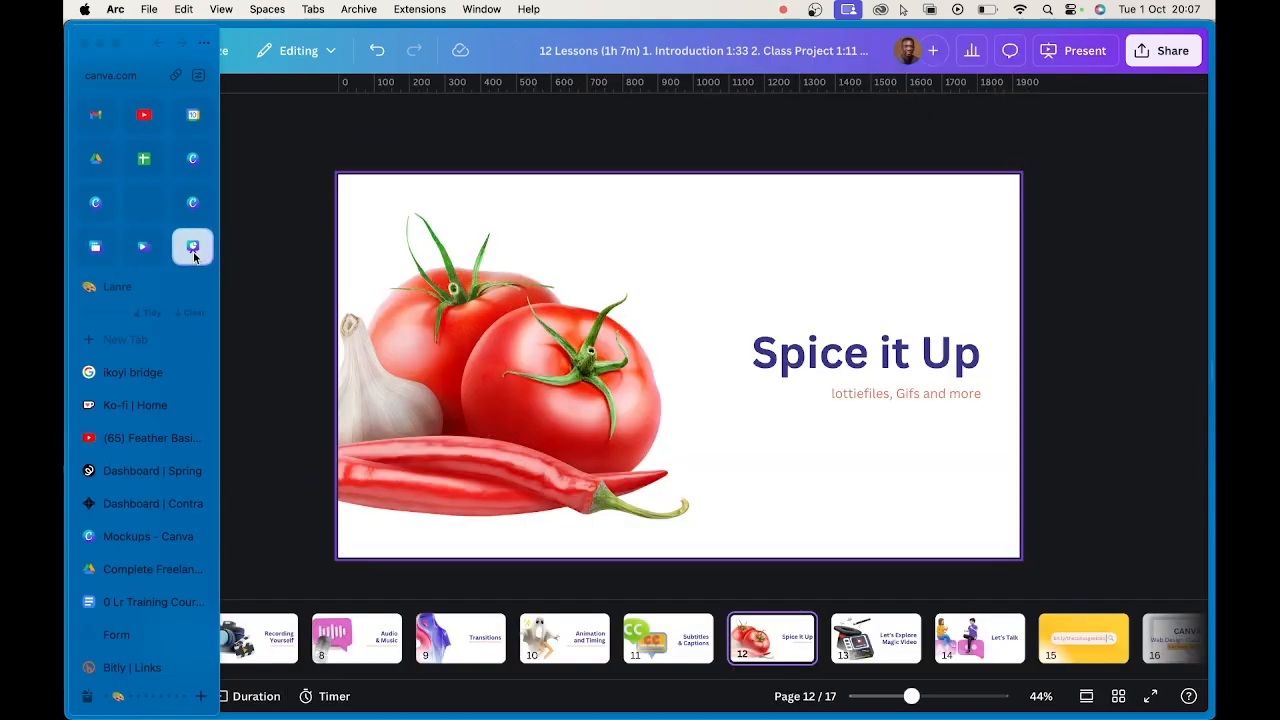
left_click(868, 650)
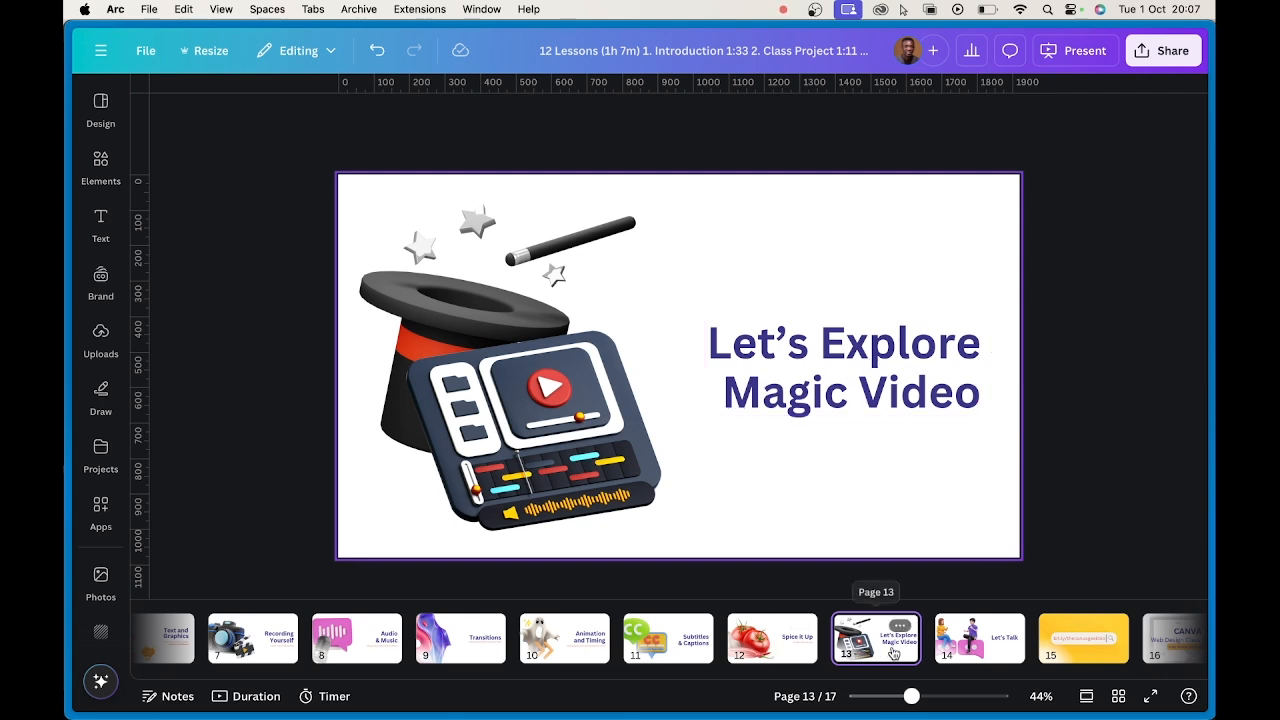
- Return to the video design and add a blank page after page 6
mouse_move(66, 391)
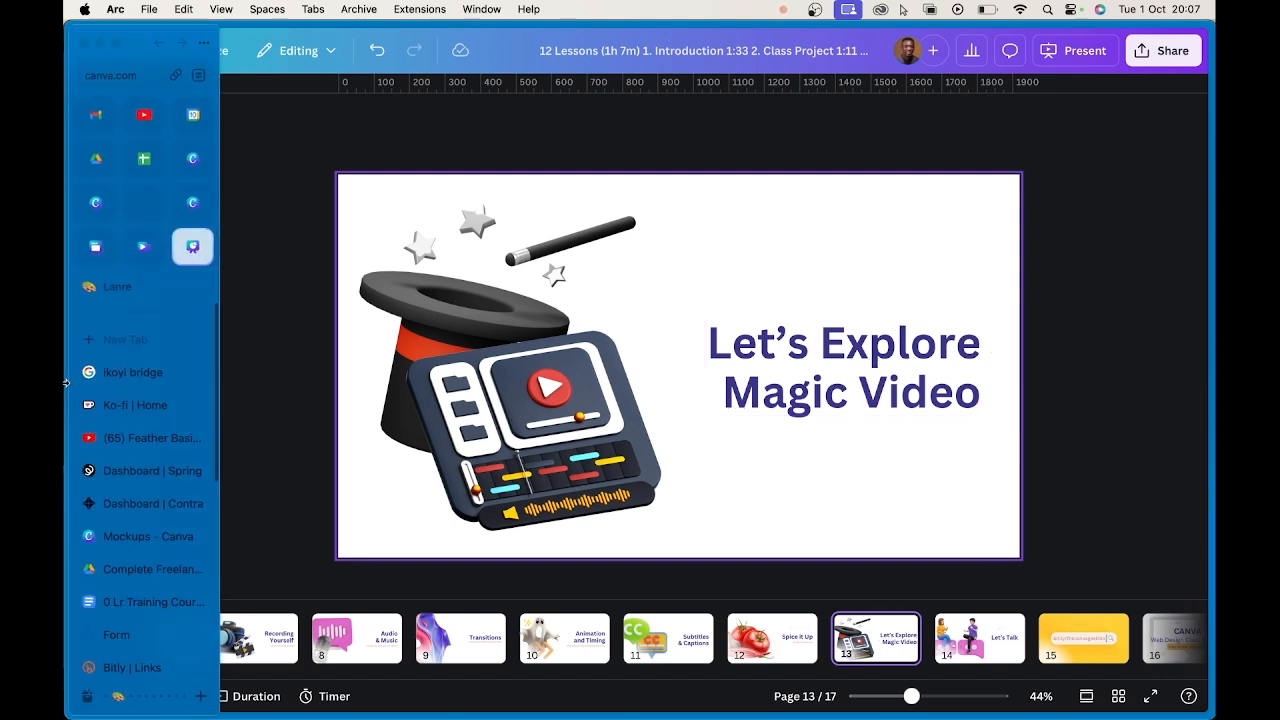
left_click(143, 251)
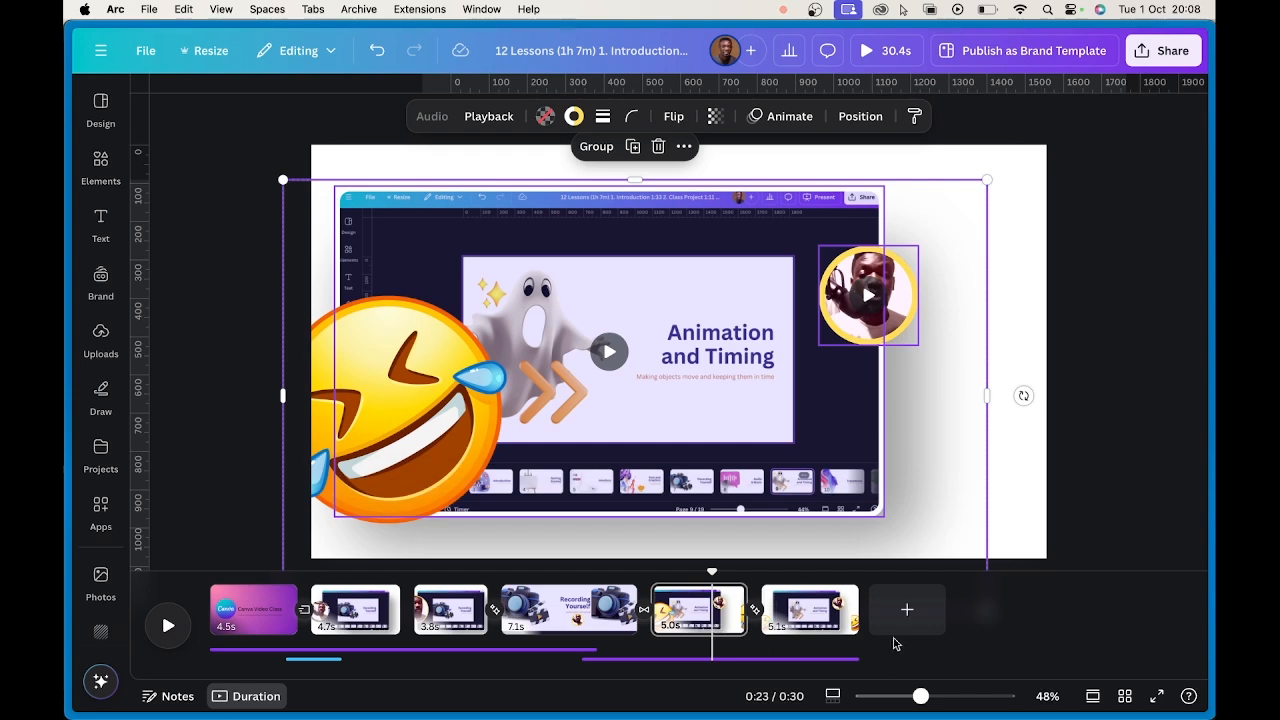
left_click(907, 609)
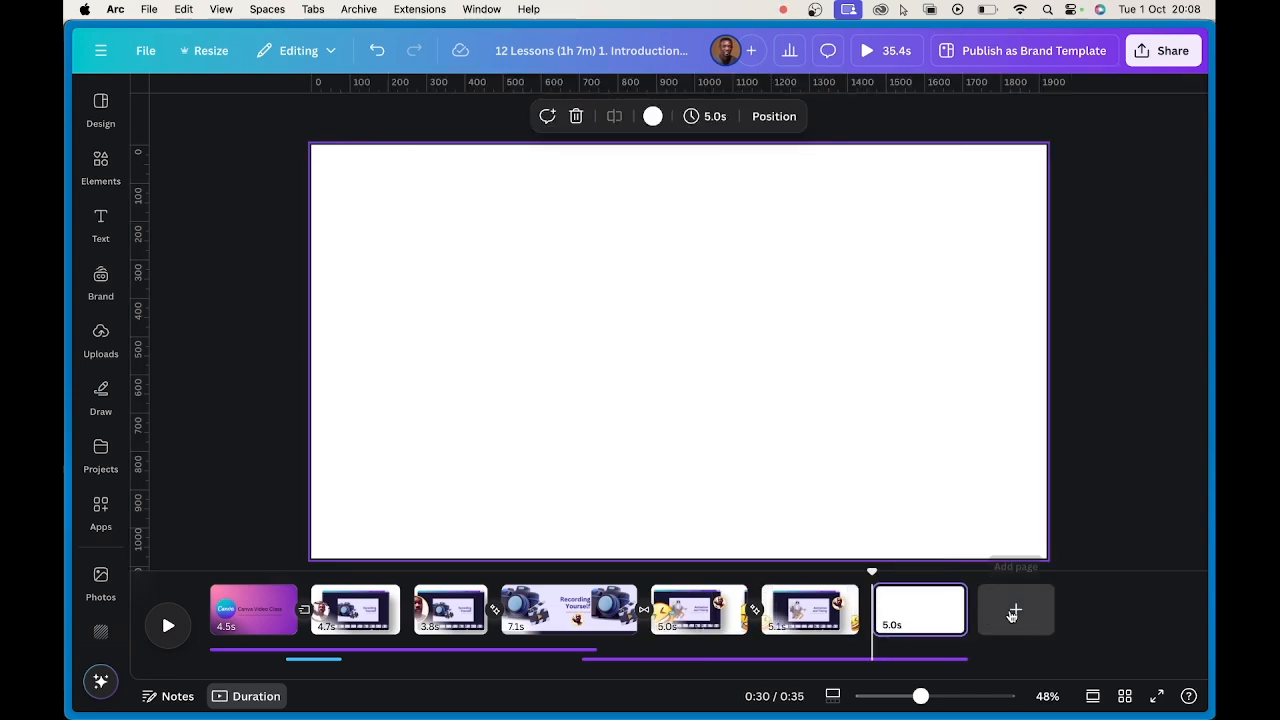
- Insert the Backgrounds stock video of hands typing on a laptop at a pink desk onto the new blank page
mouse_move(72, 288)
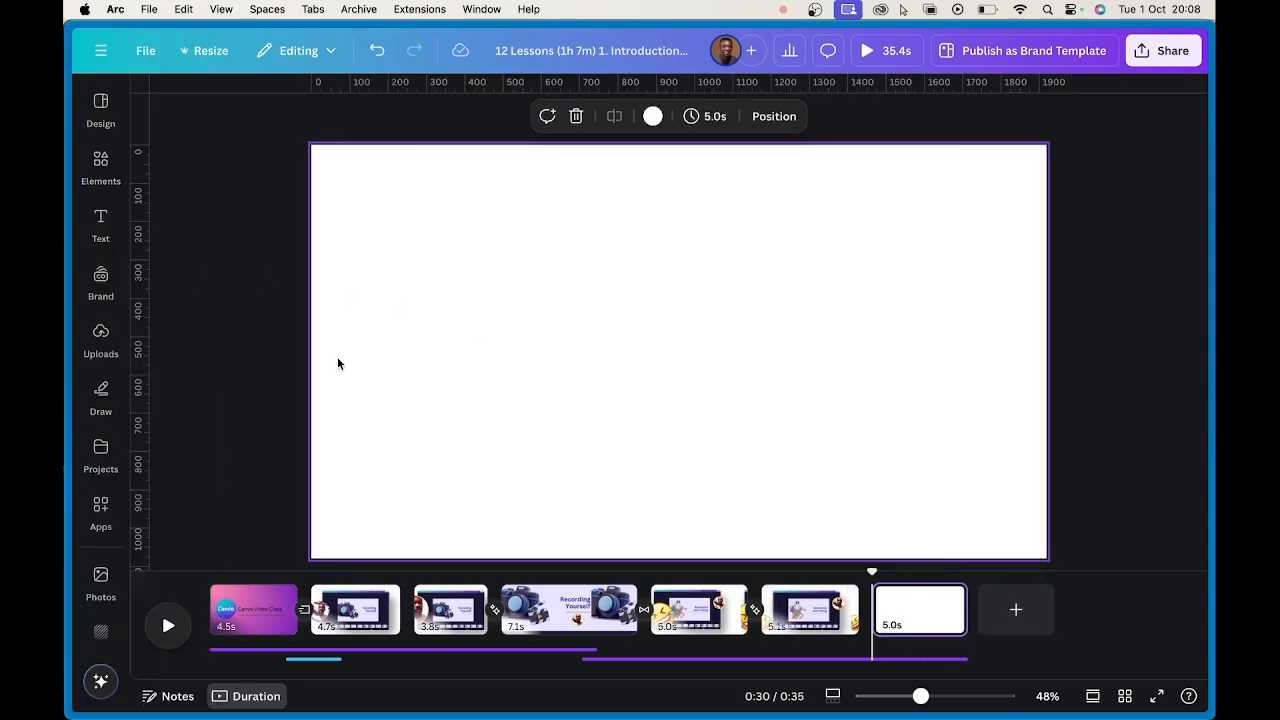
left_click(100, 165)
left_click(229, 101)
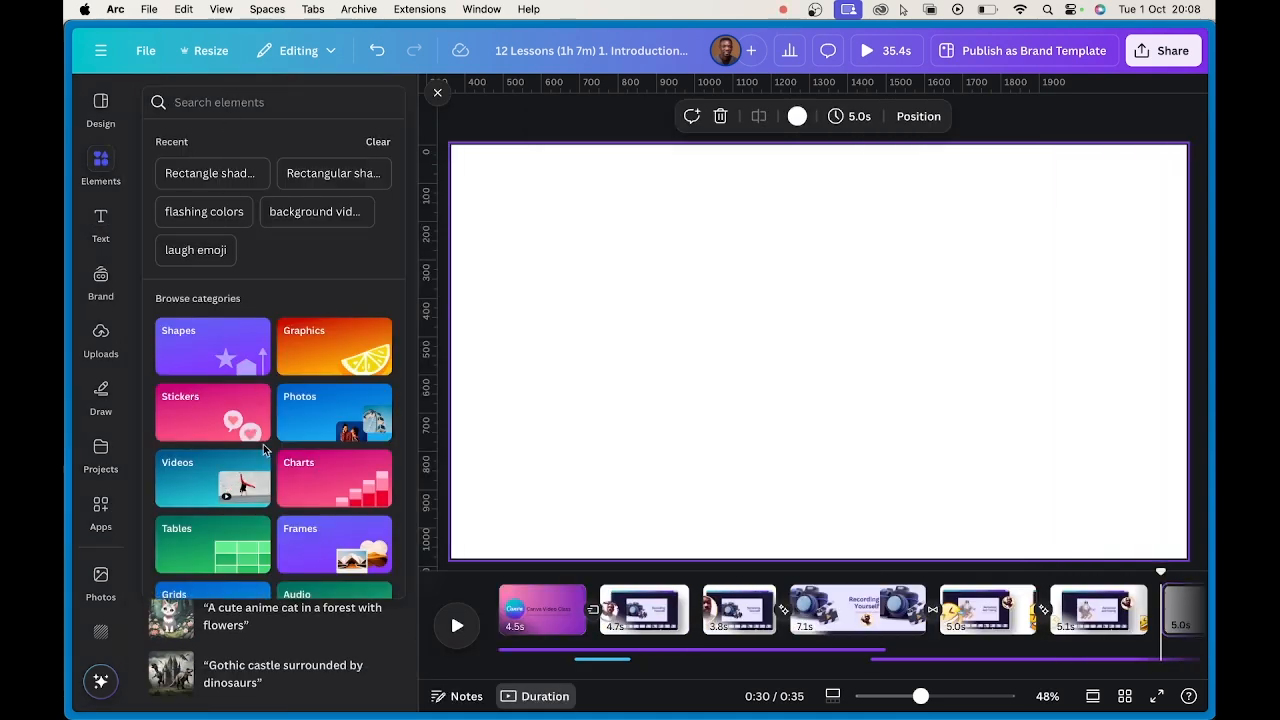
scroll(240, 450, "down", 3)
left_click(213, 360)
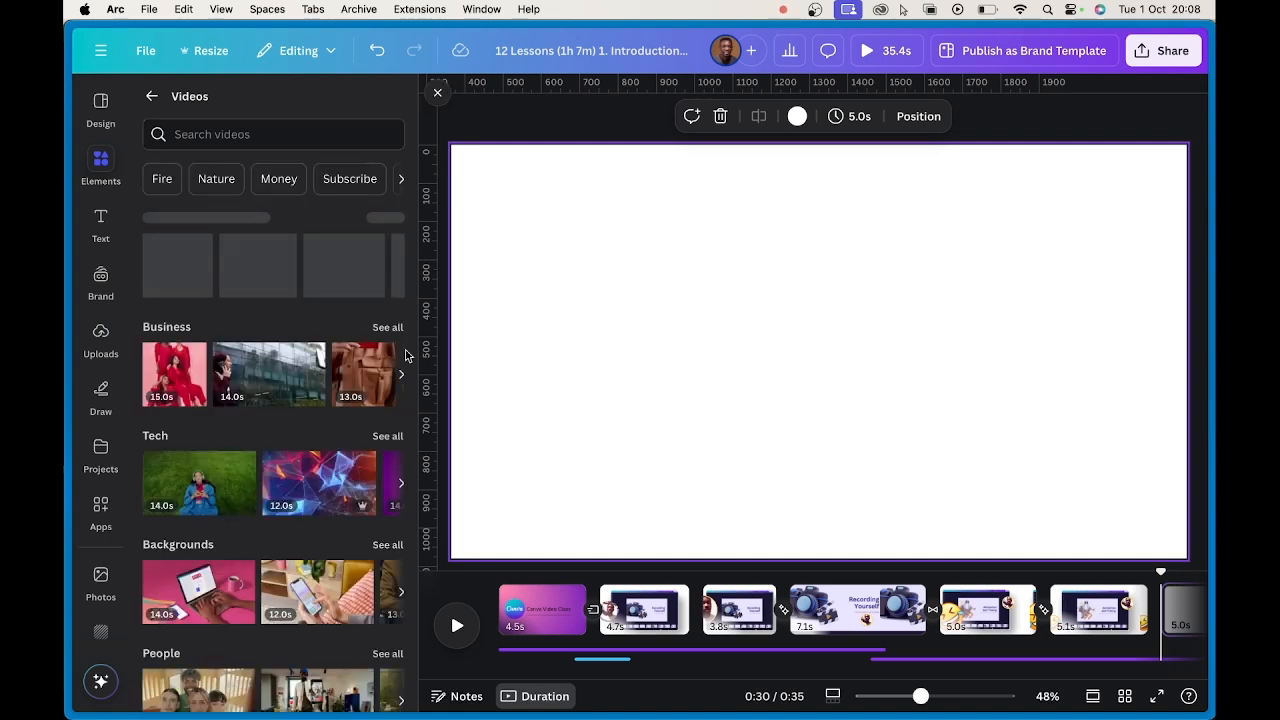
left_click(208, 596)
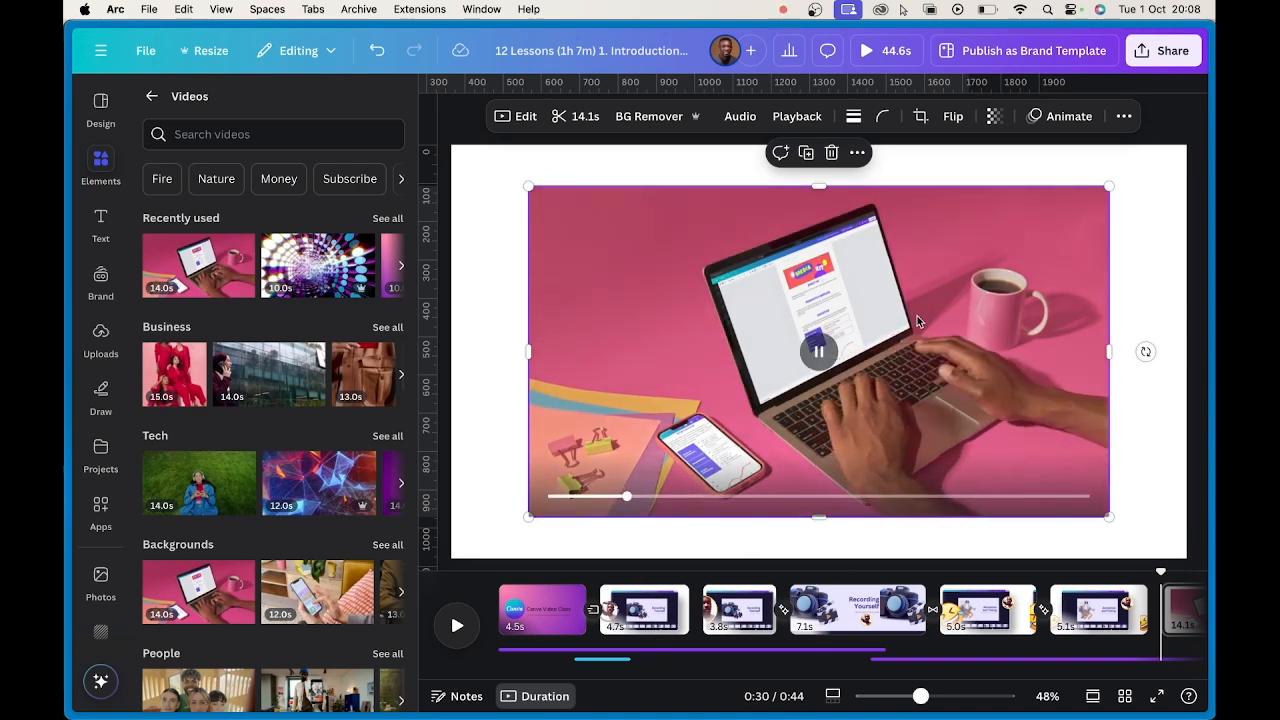
left_click(494, 280)
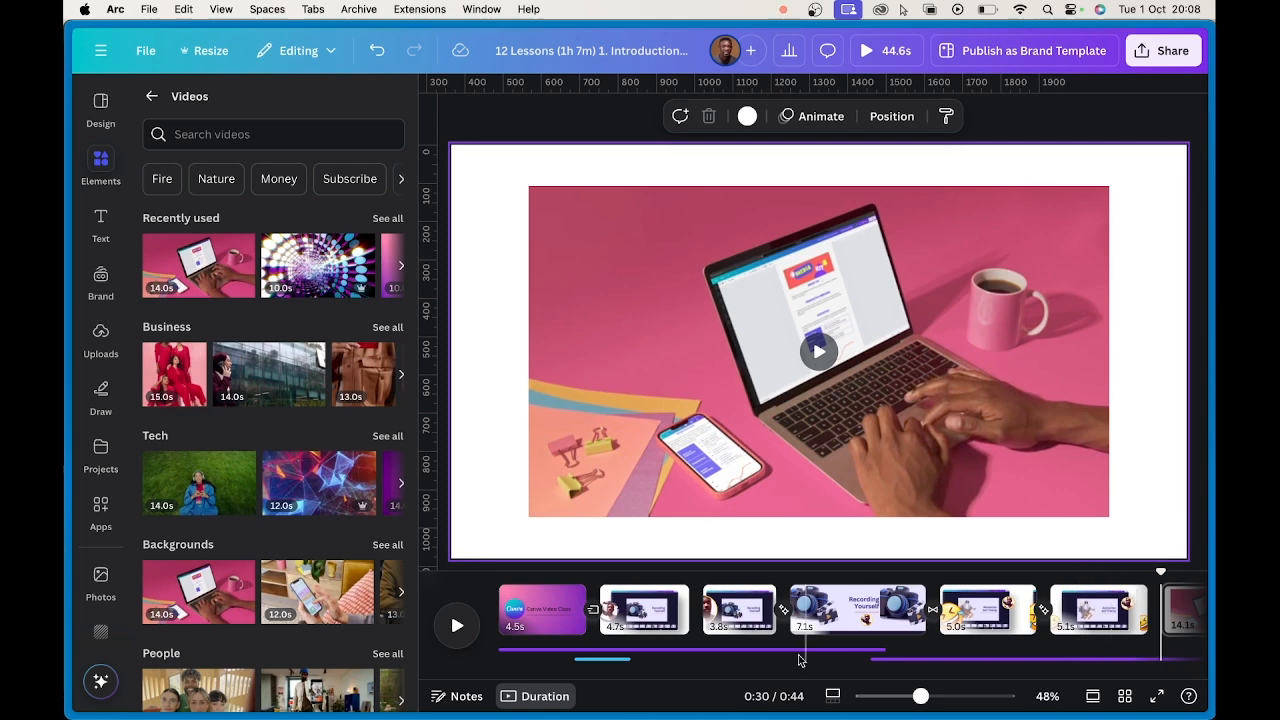
- Trim the pink laptop stock video page to 6.9 s and split it into three pages of 2.8, 2.0 and 2.0 seconds
left_click(438, 96)
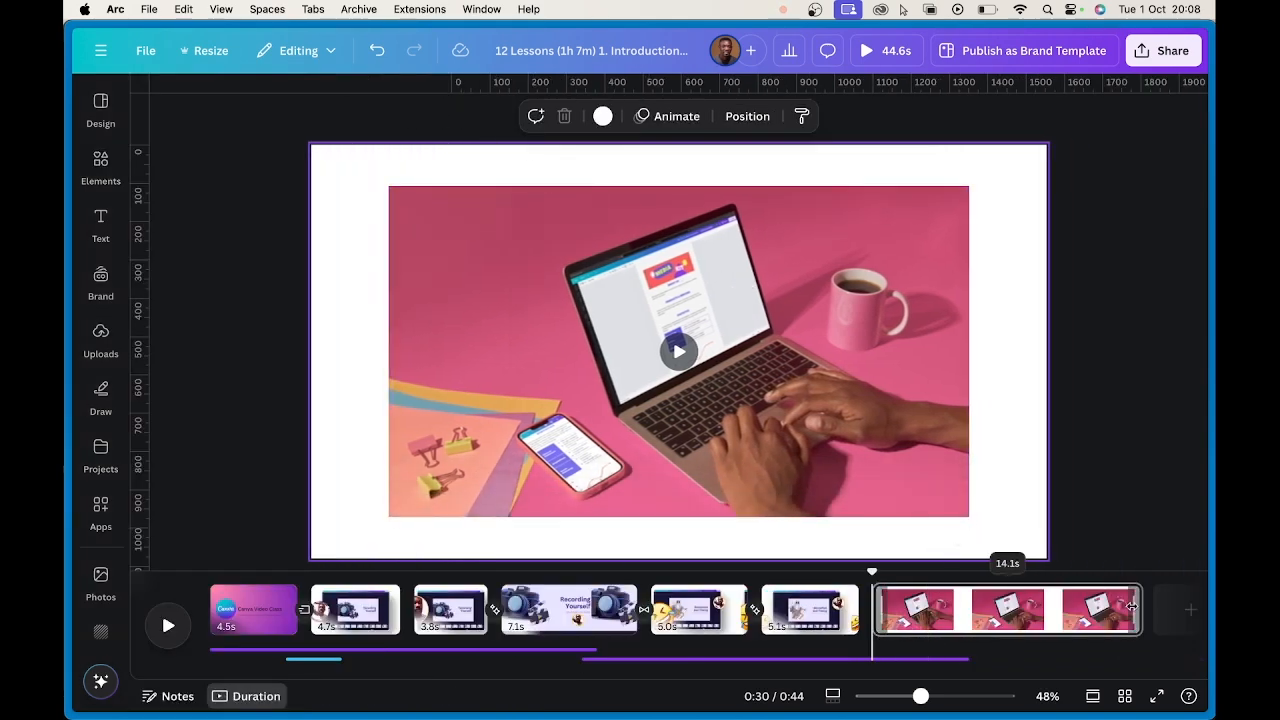
left_click_drag(1123, 607, 953, 614)
left_click(927, 573)
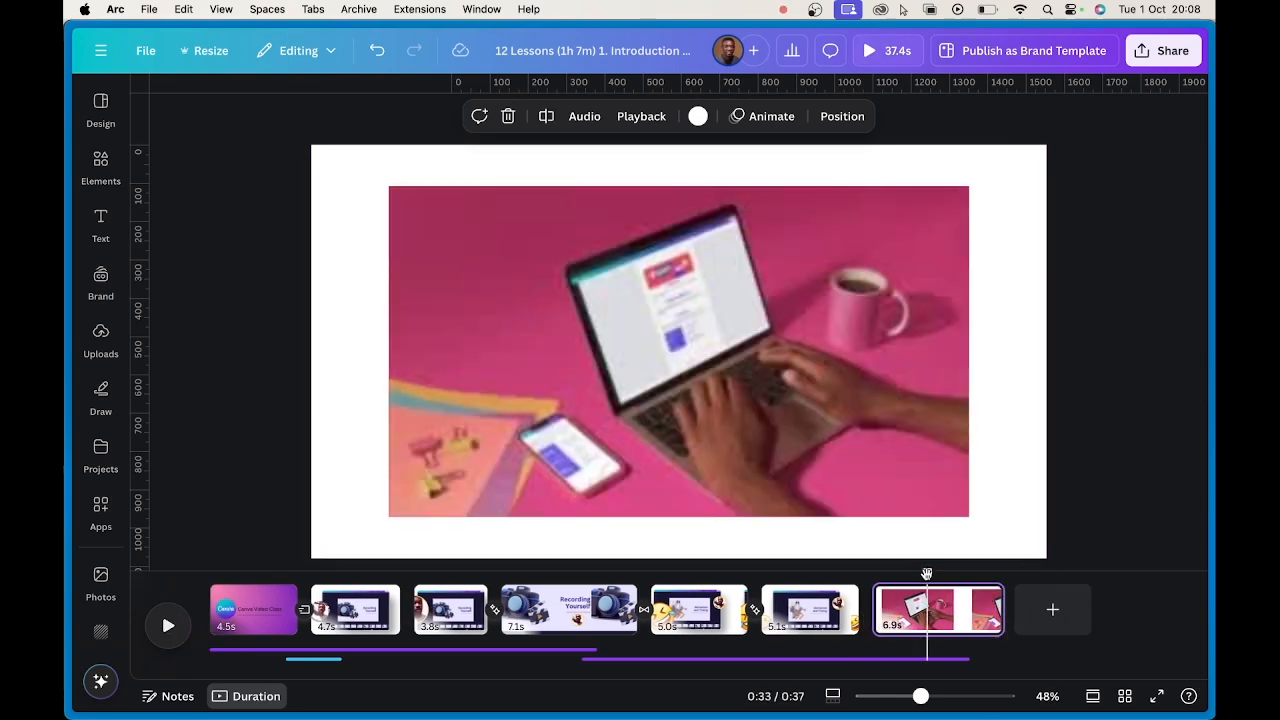
right_click(928, 591)
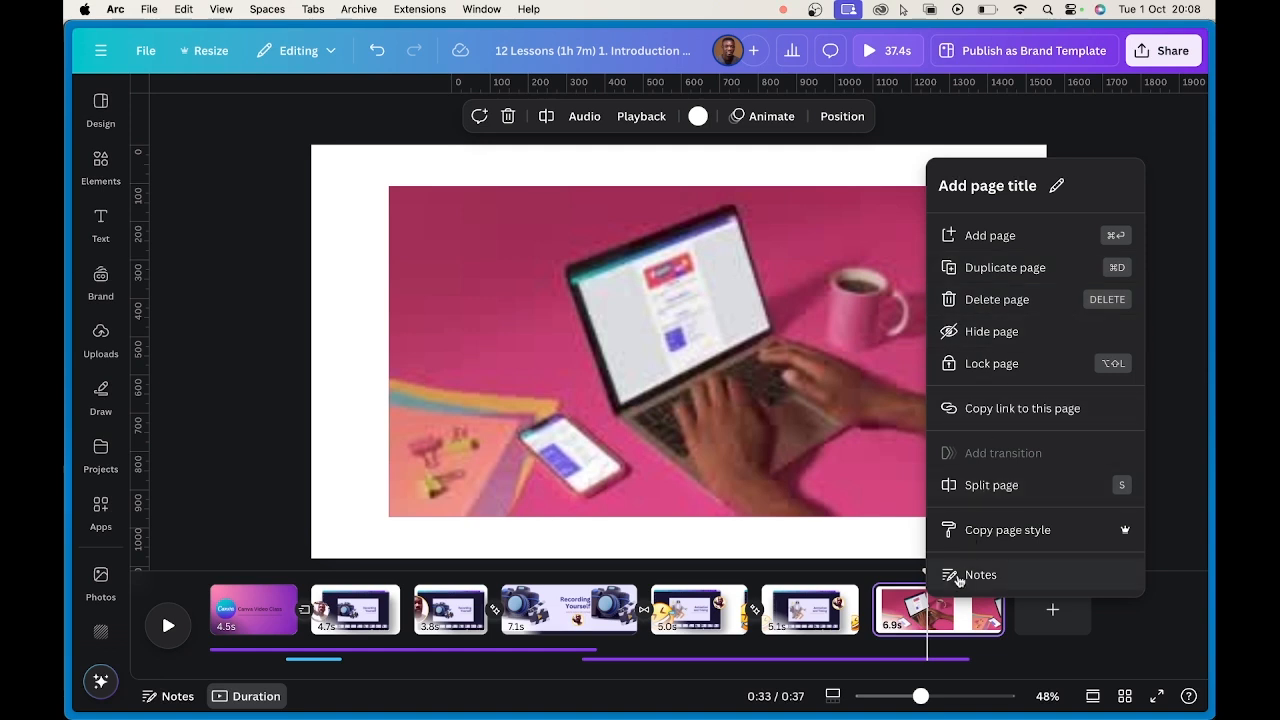
left_click(962, 485)
left_click(968, 616)
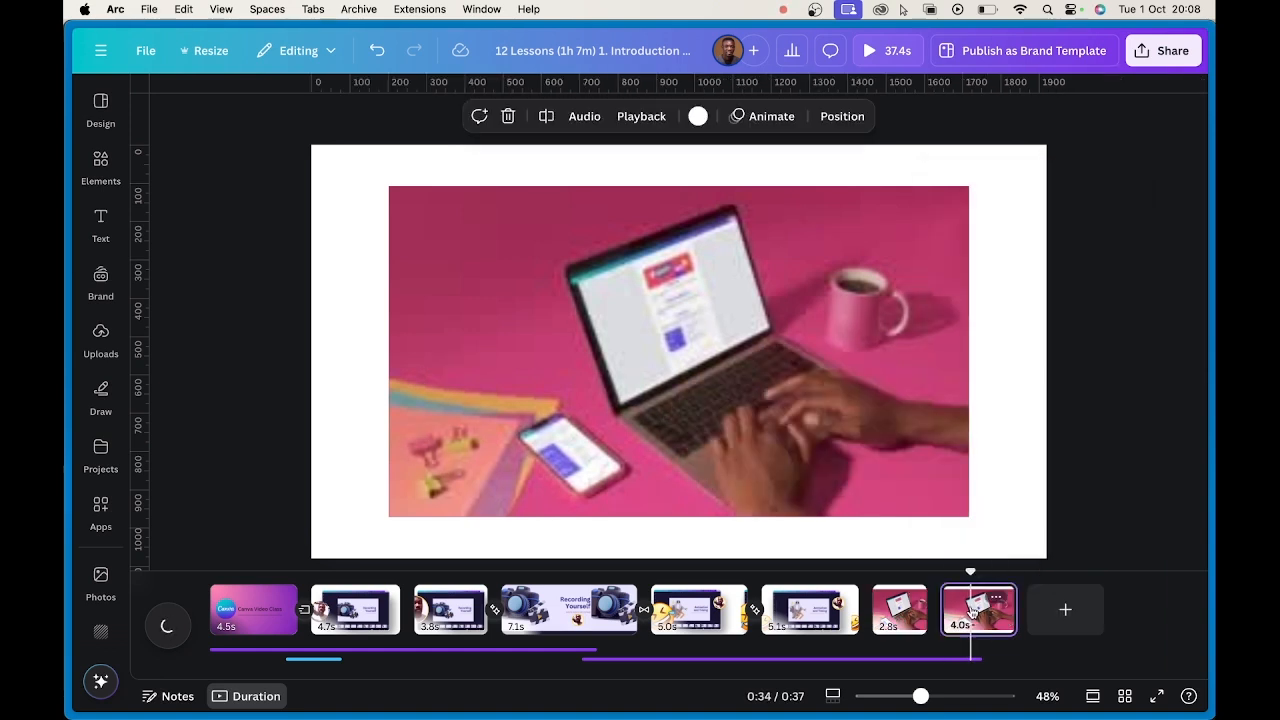
right_click(983, 603)
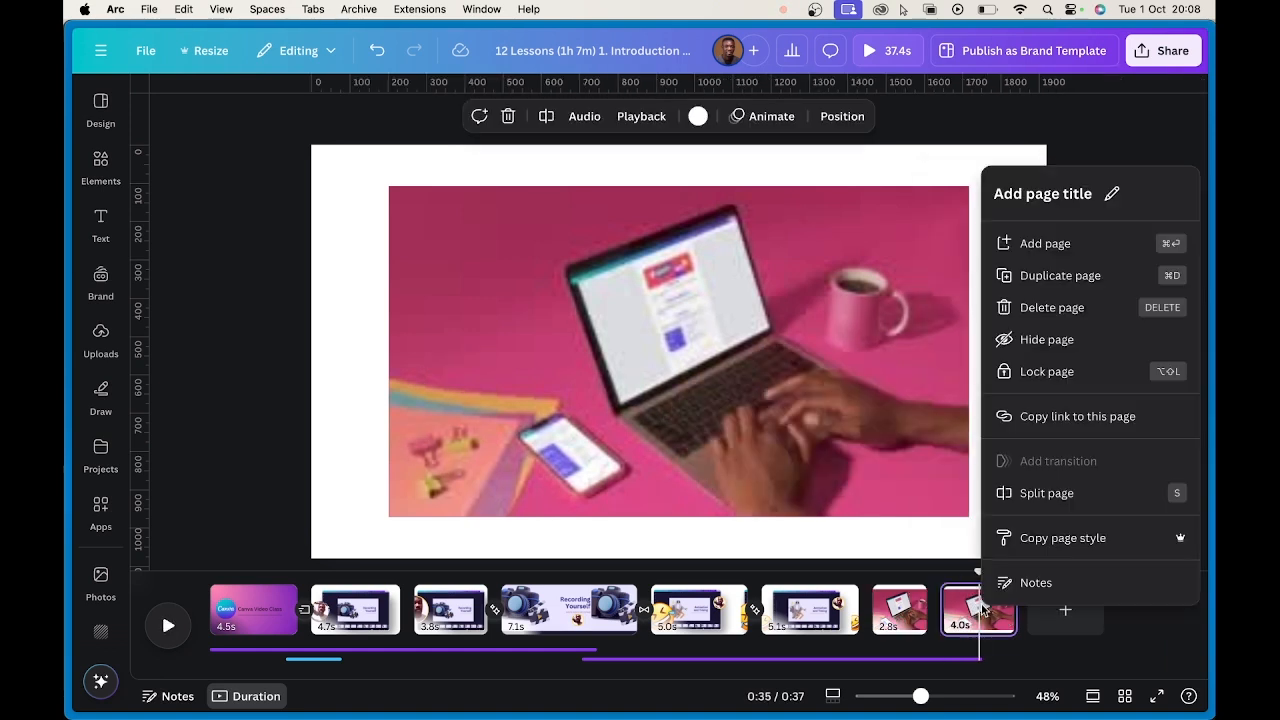
left_click(1037, 507)
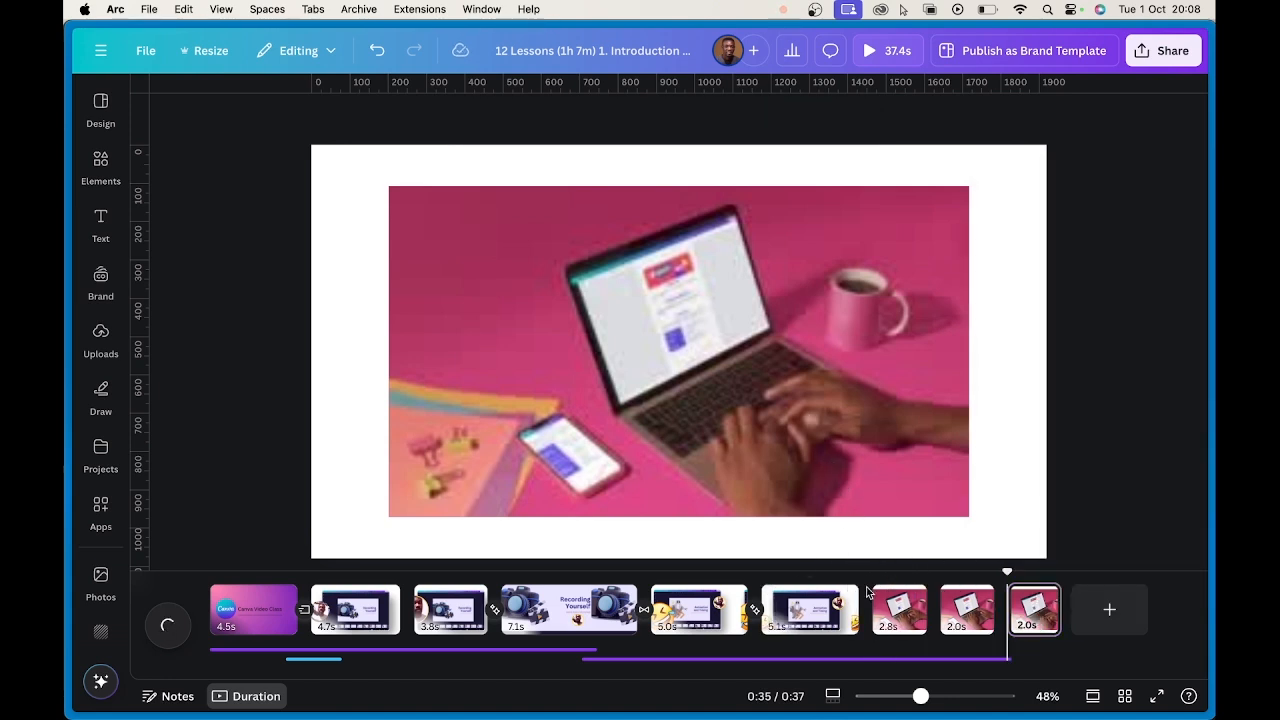
- Play back and step through the three split laptop clips to review how they run together
mouse_move(870, 594)
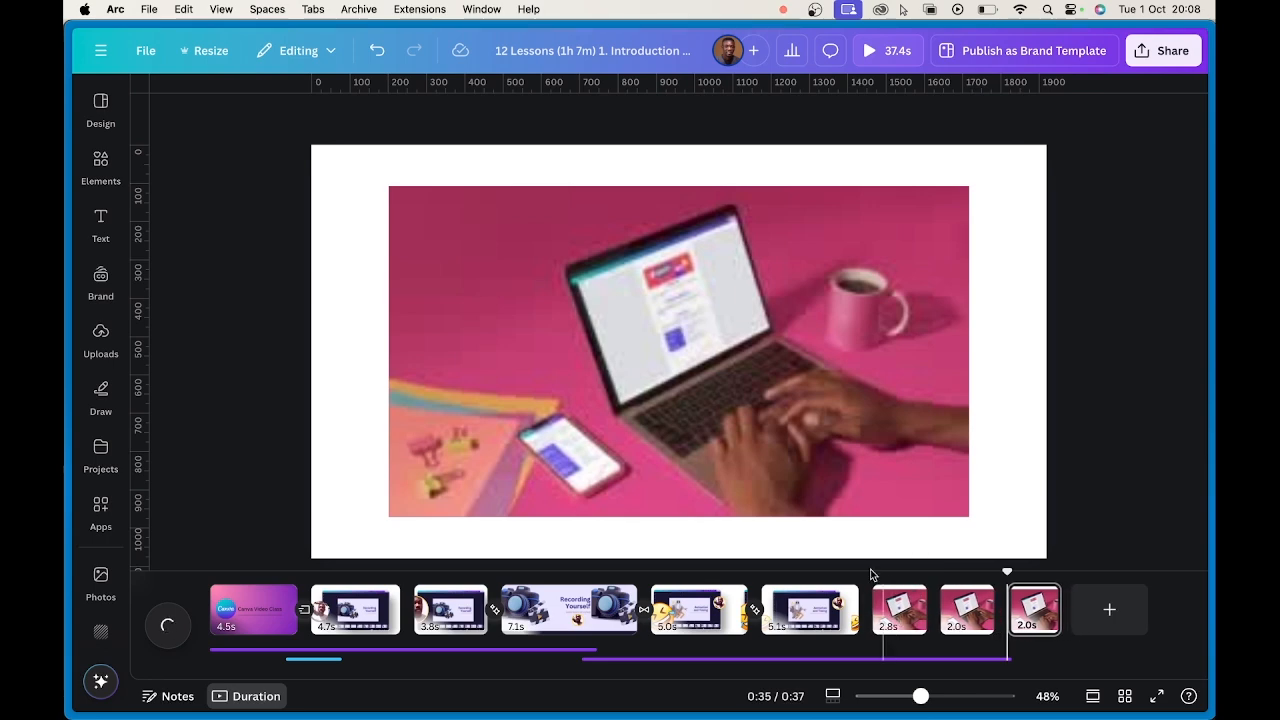
key("space")
left_click(766, 386)
left_click(975, 598)
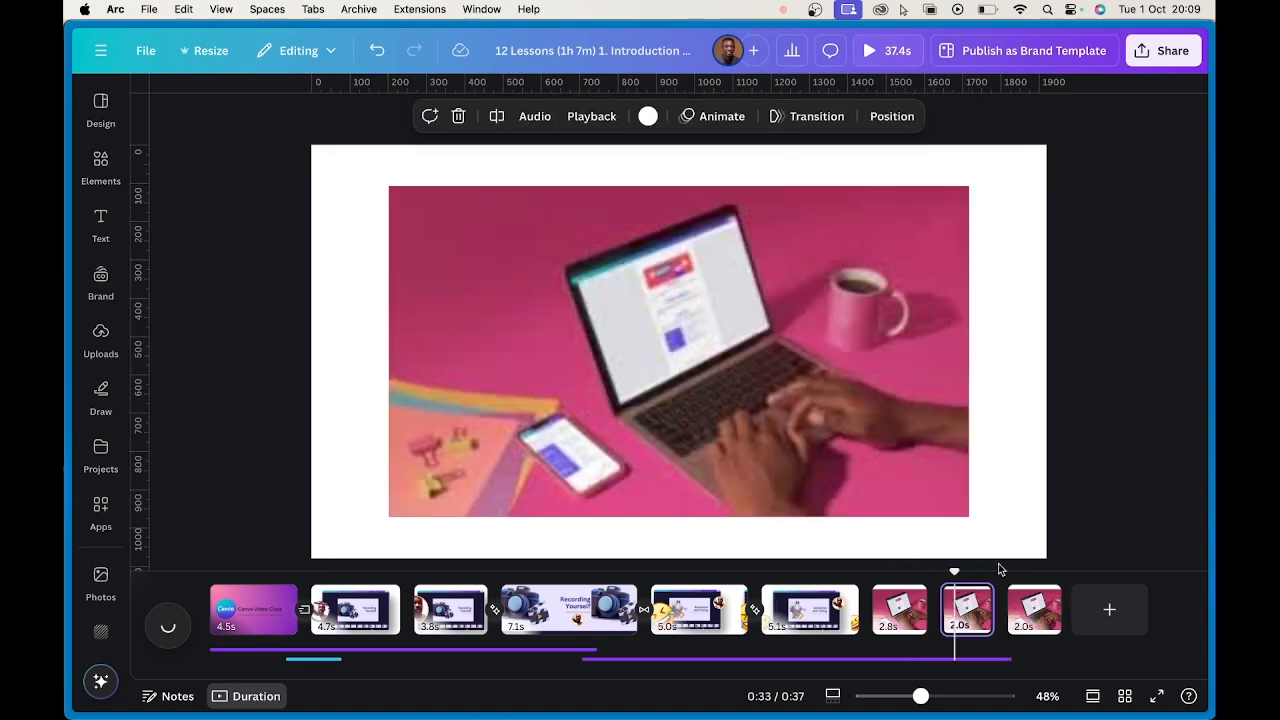
left_click(1034, 608)
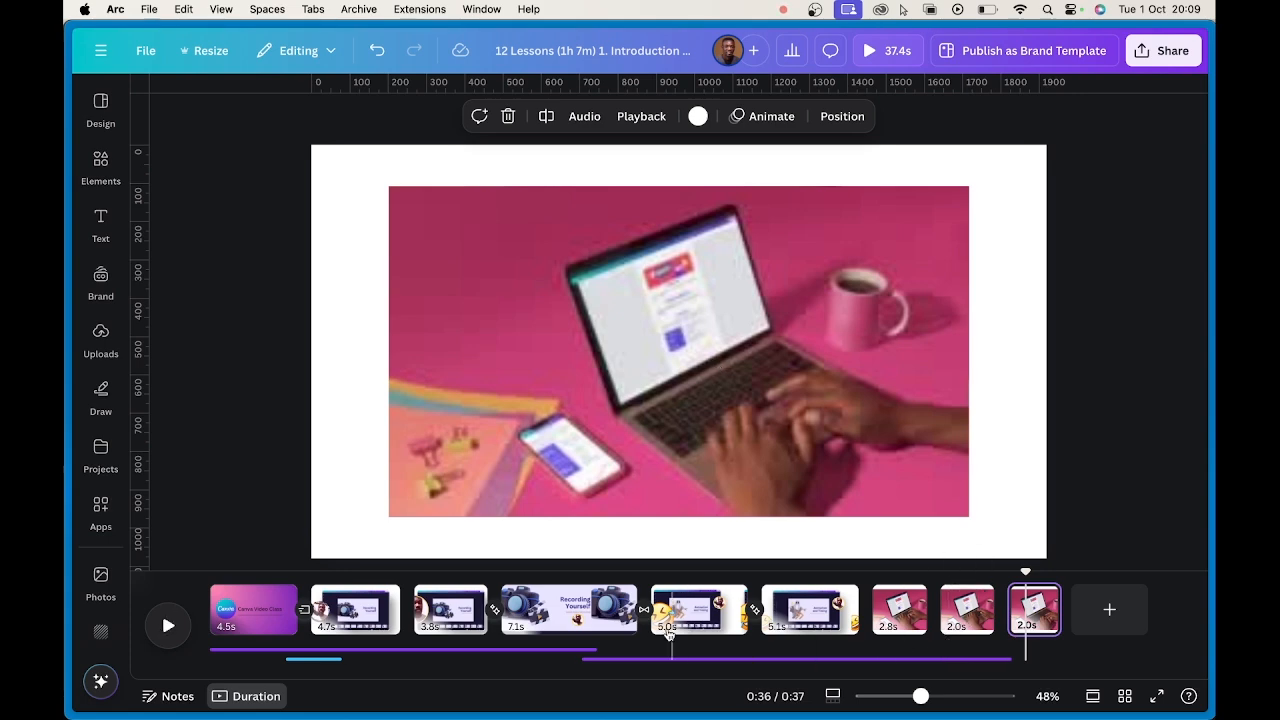
key("space")
left_click(899, 607)
- Enlarge the video on the middle laptop clip well beyond the page edges to zoom in on the laptop's screen
left_click(968, 612)
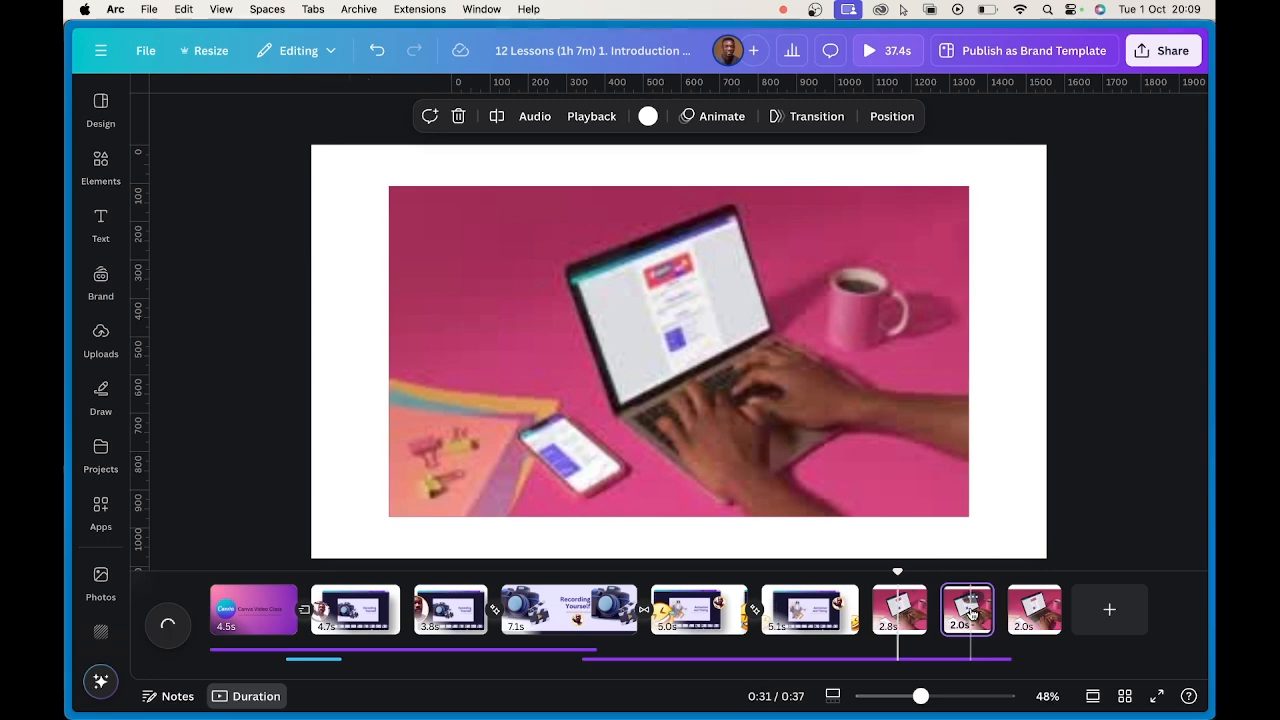
left_click(789, 345)
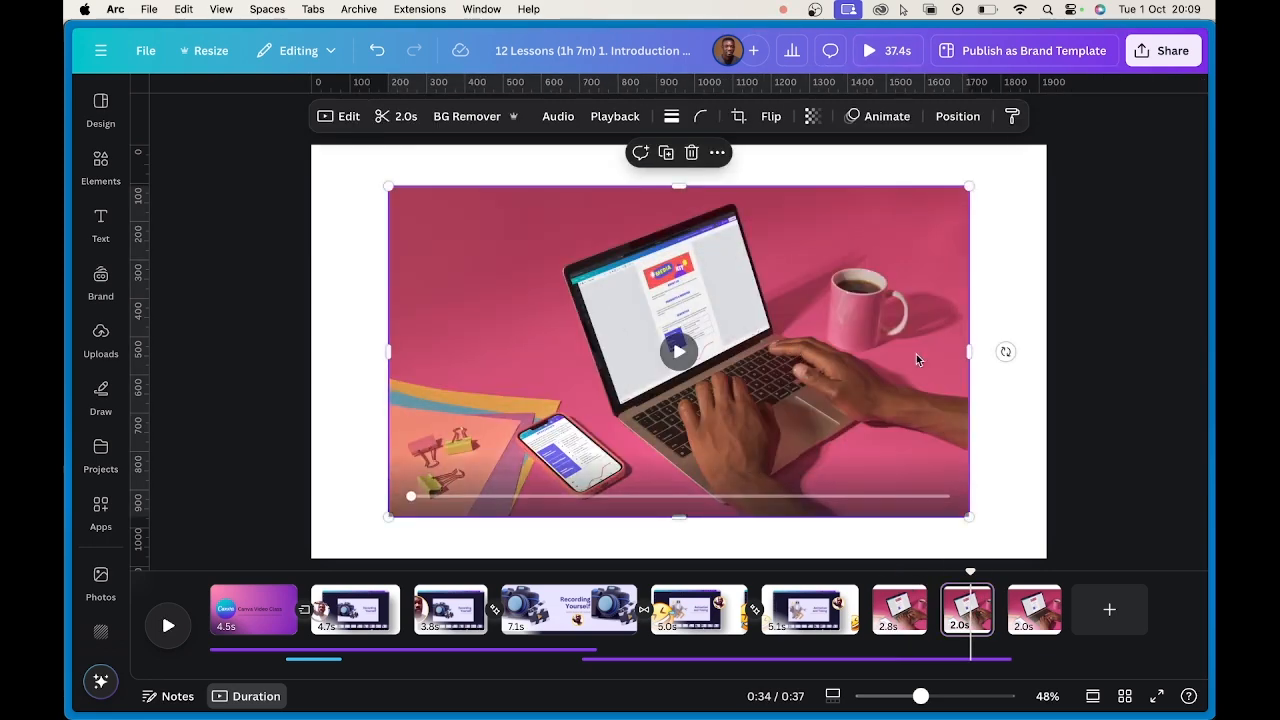
left_click_drag(968, 517, 1200, 668)
left_click_drag(388, 186, 65, 8)
left_click_drag(474, 262, 761, 461)
left_click_drag(346, 209, 65, 30)
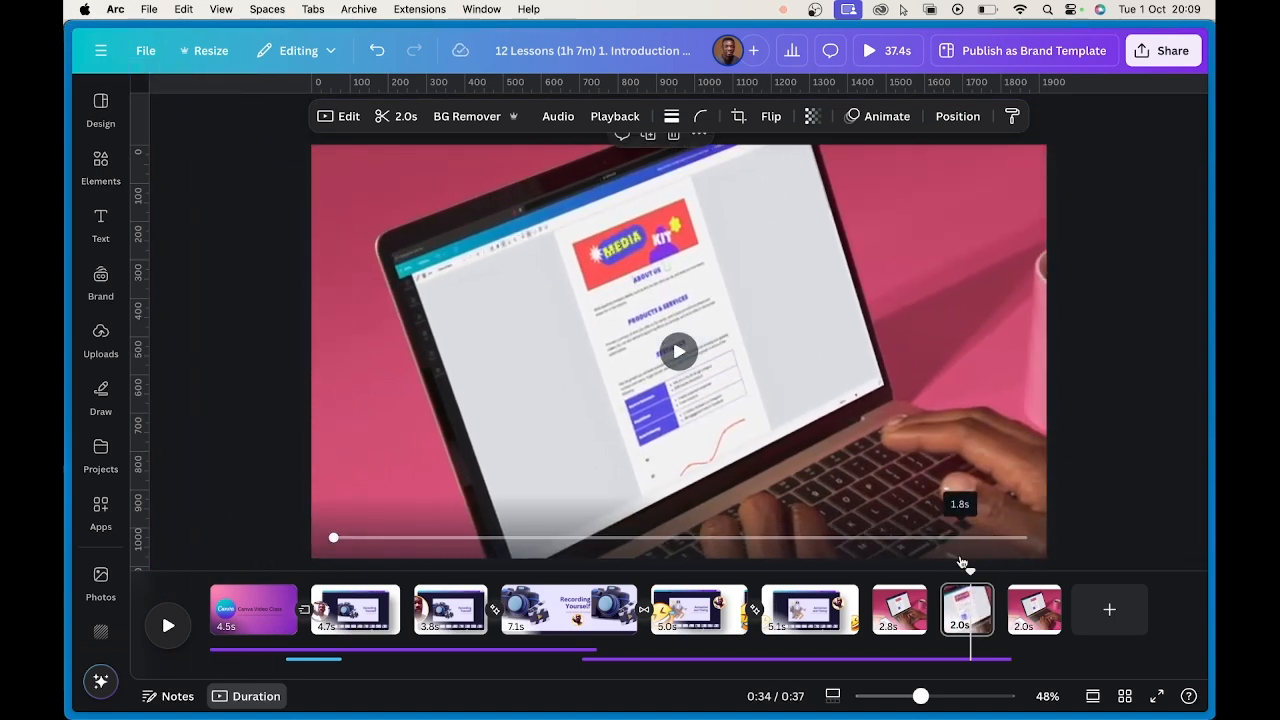
- Add a Match & Move transition with a 0.5-second duration between the first and second laptop clips
left_click_drag(971, 574, 907, 585)
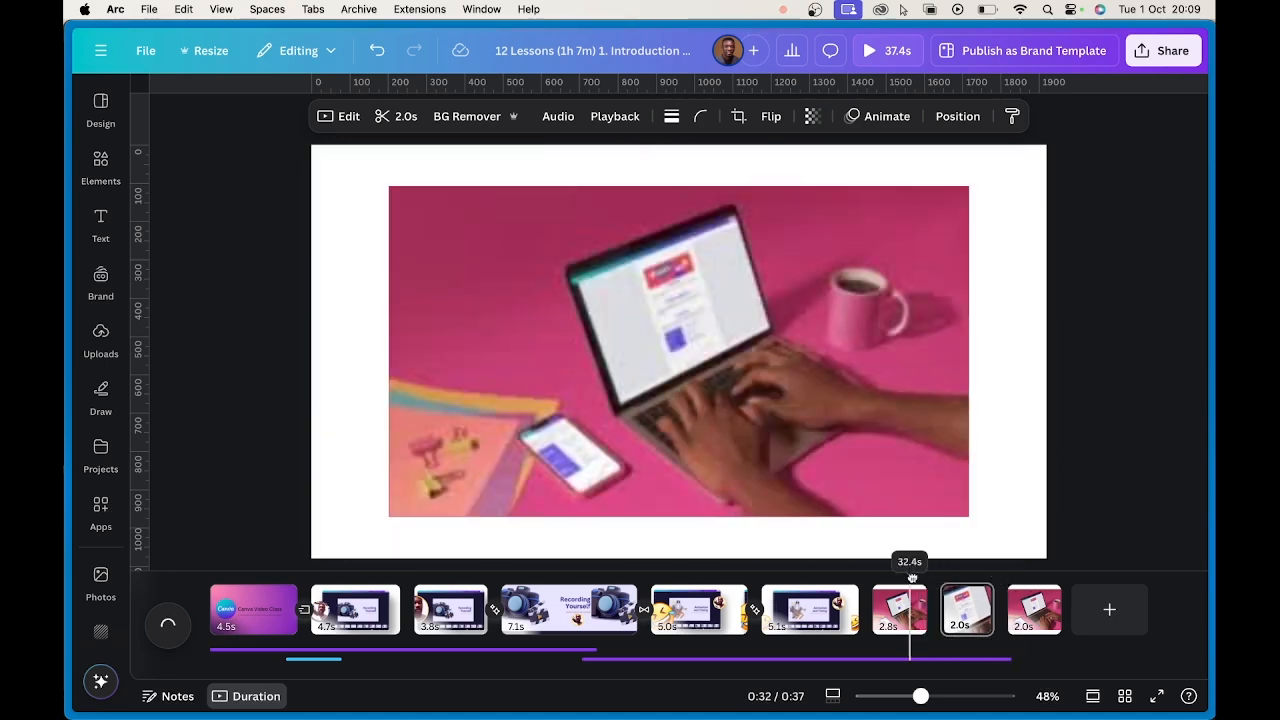
left_click(933, 609)
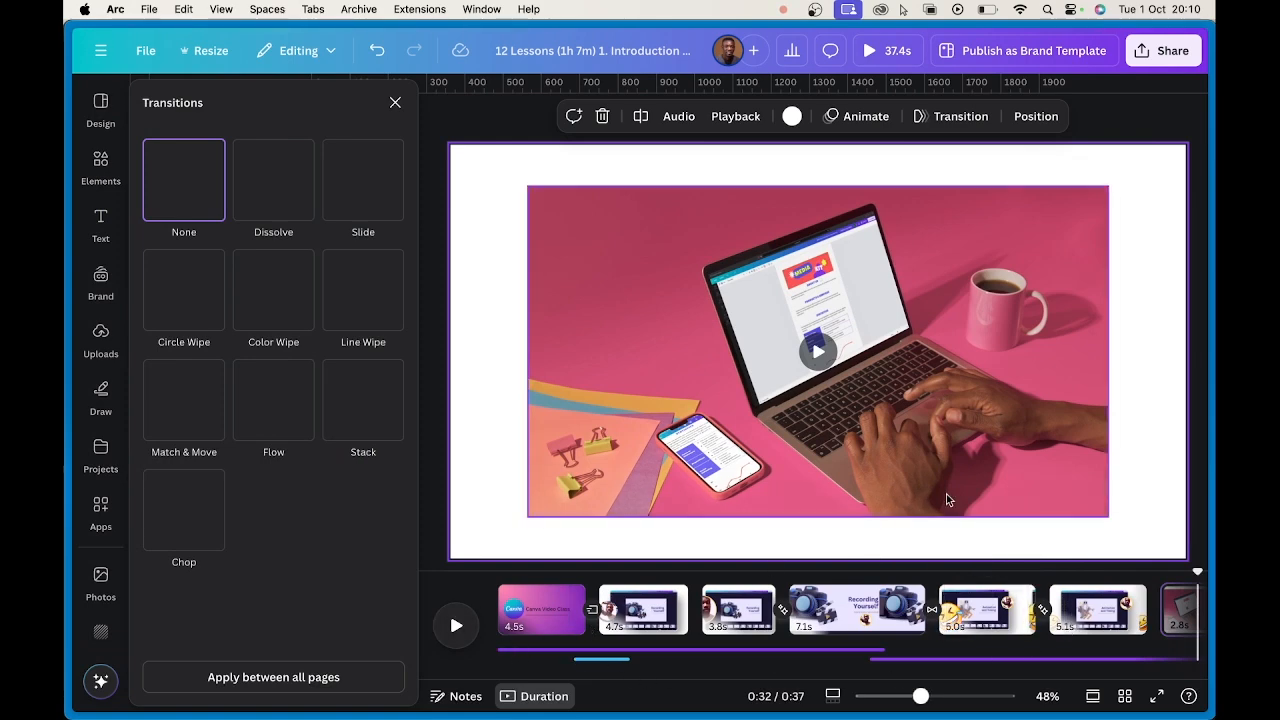
left_click(394, 105)
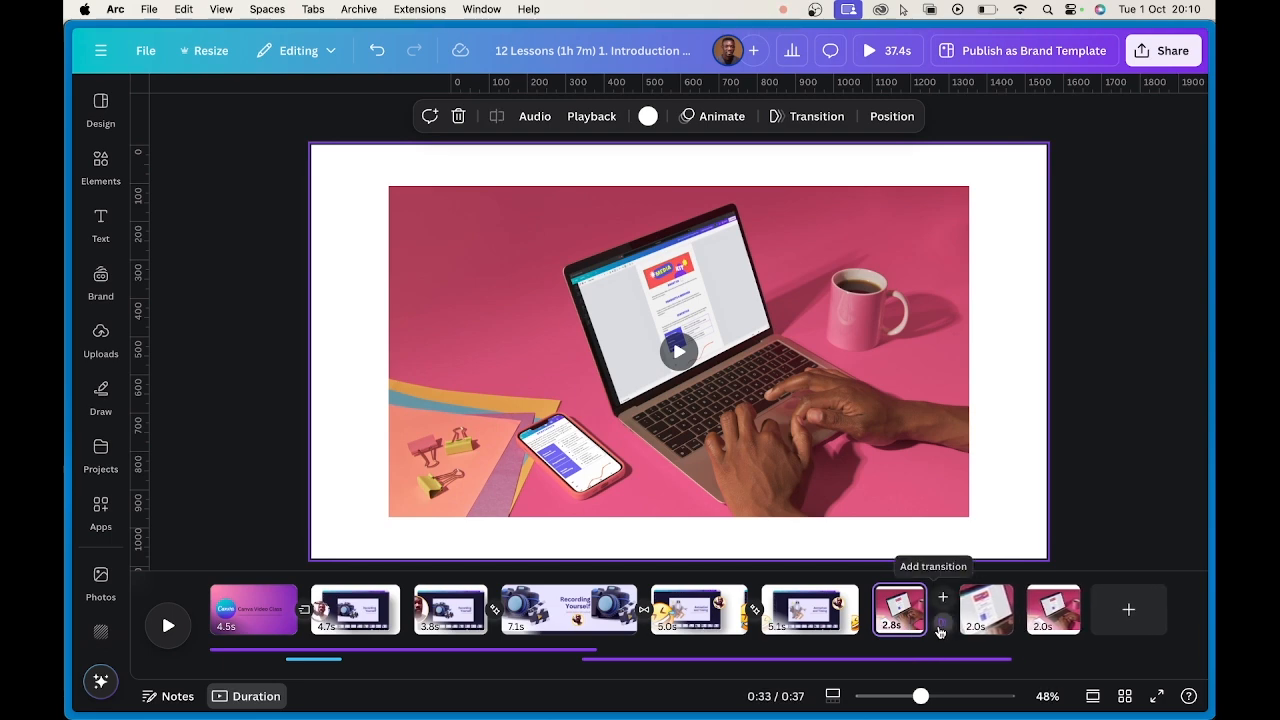
left_click(940, 625)
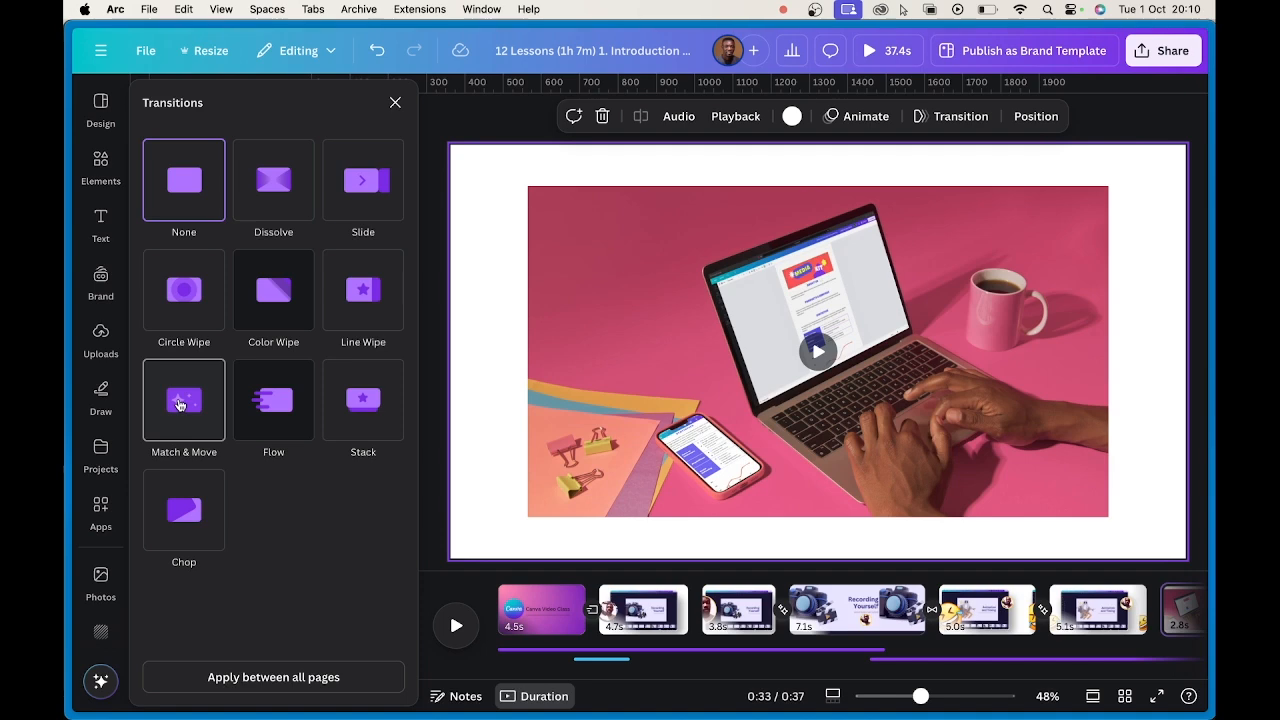
left_click(180, 403)
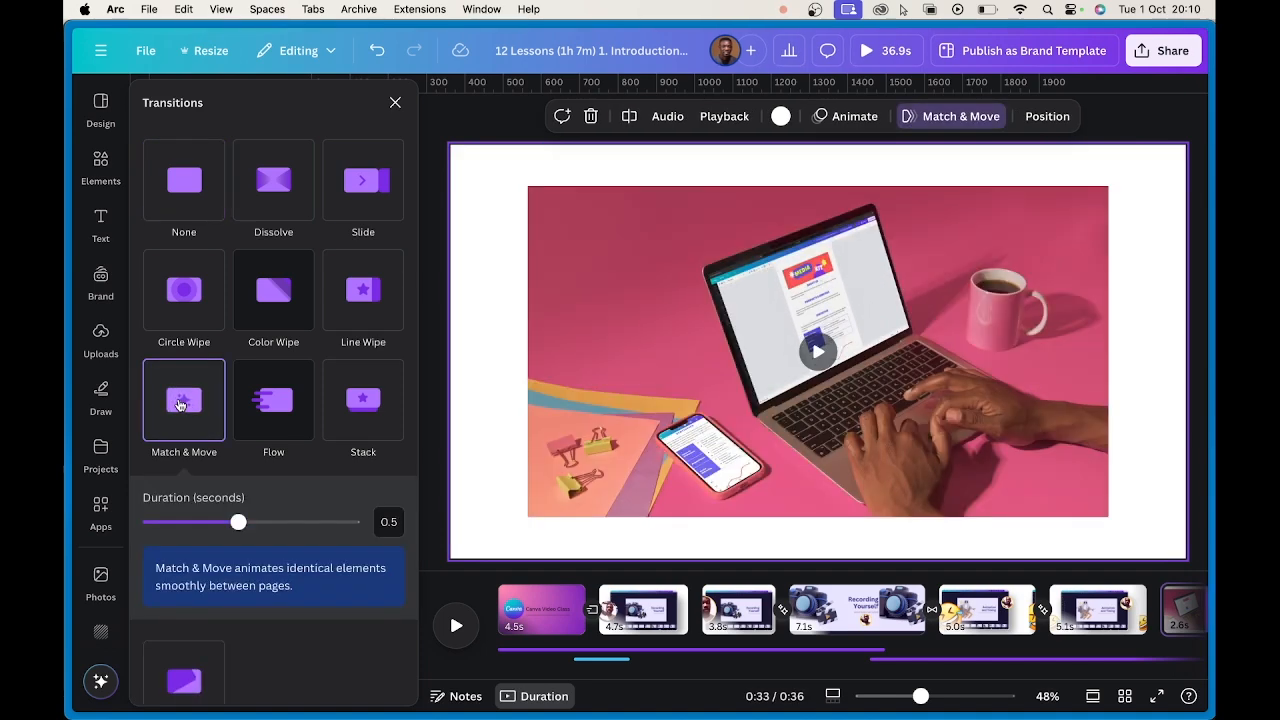
mouse_move(238, 522)
left_mouse_down()
mouse_move(153, 522)
mouse_move(238, 522)
left_mouse_up()
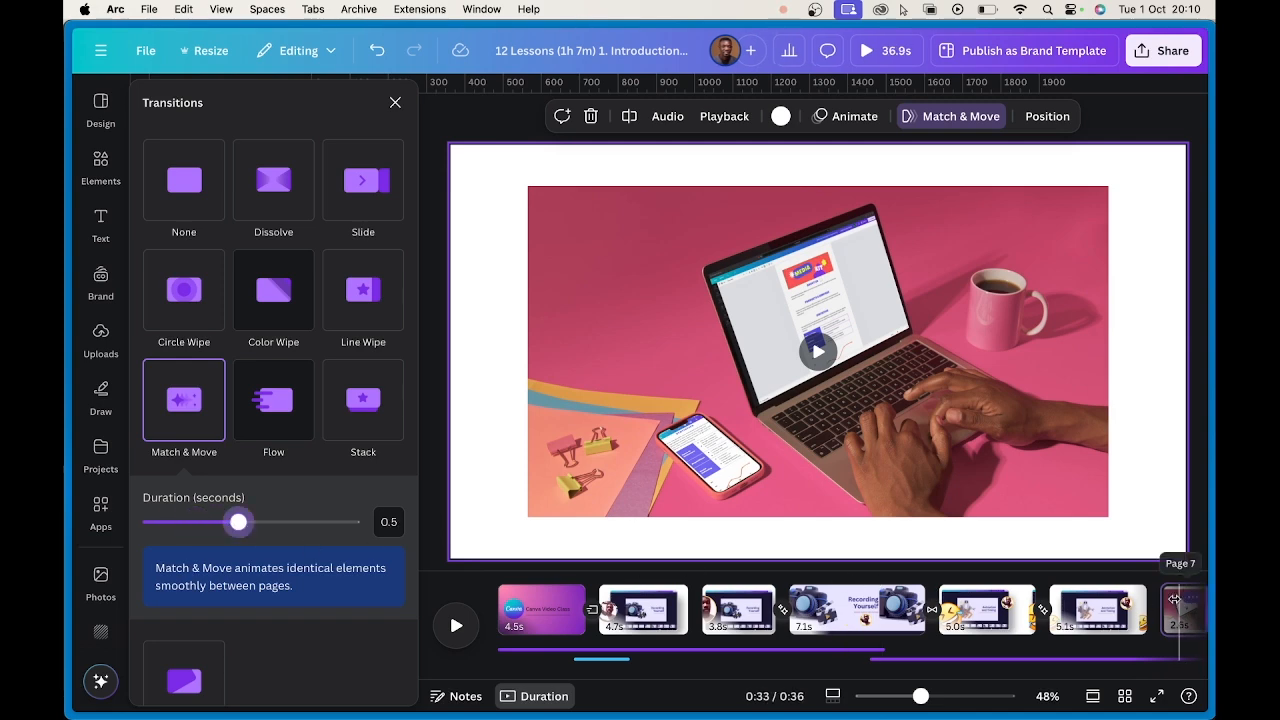
- Apply a 0.5-second Match & Move transition between the second and third laptop clips
left_click(1160, 627)
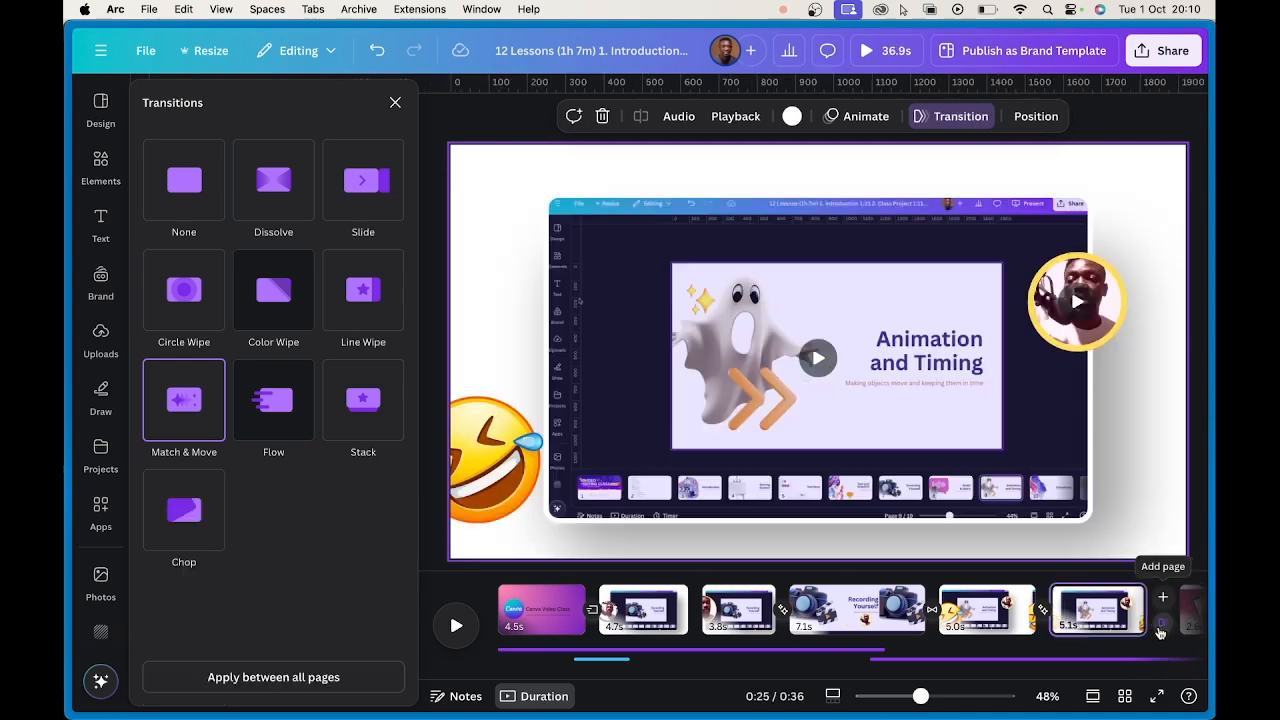
left_click(1158, 630)
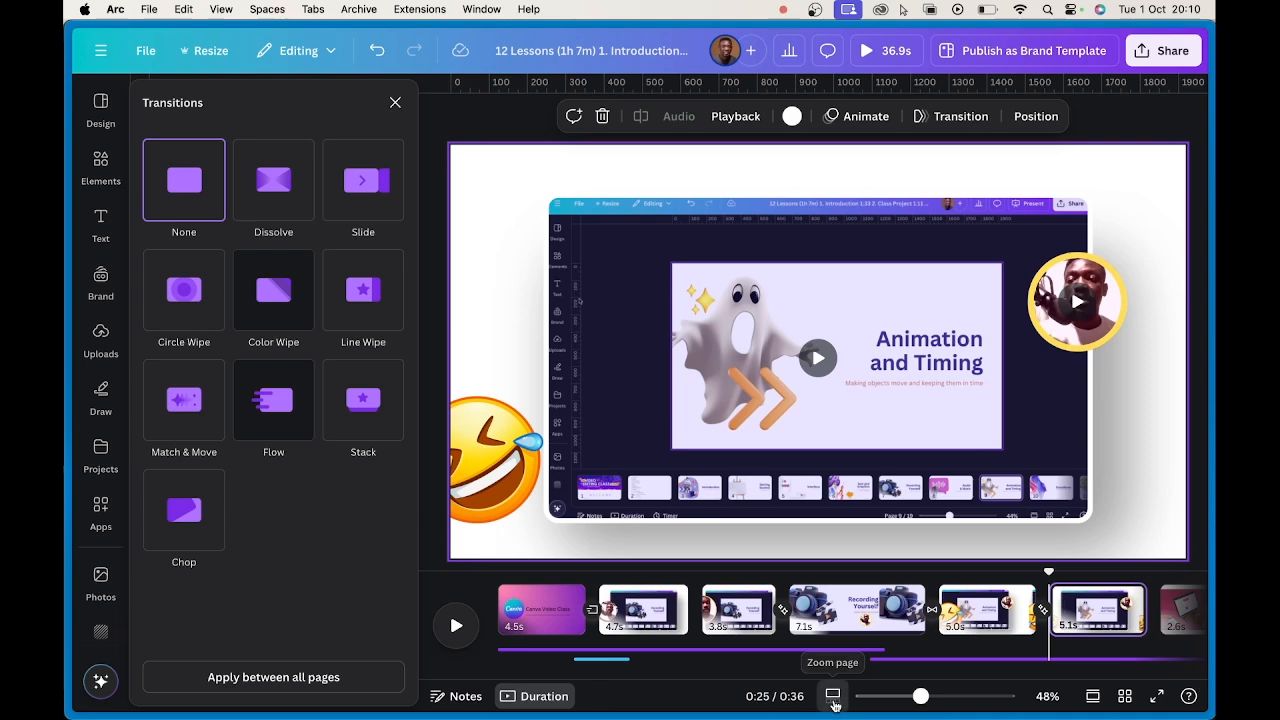
left_click(889, 696)
left_click_drag(889, 696, 872, 694)
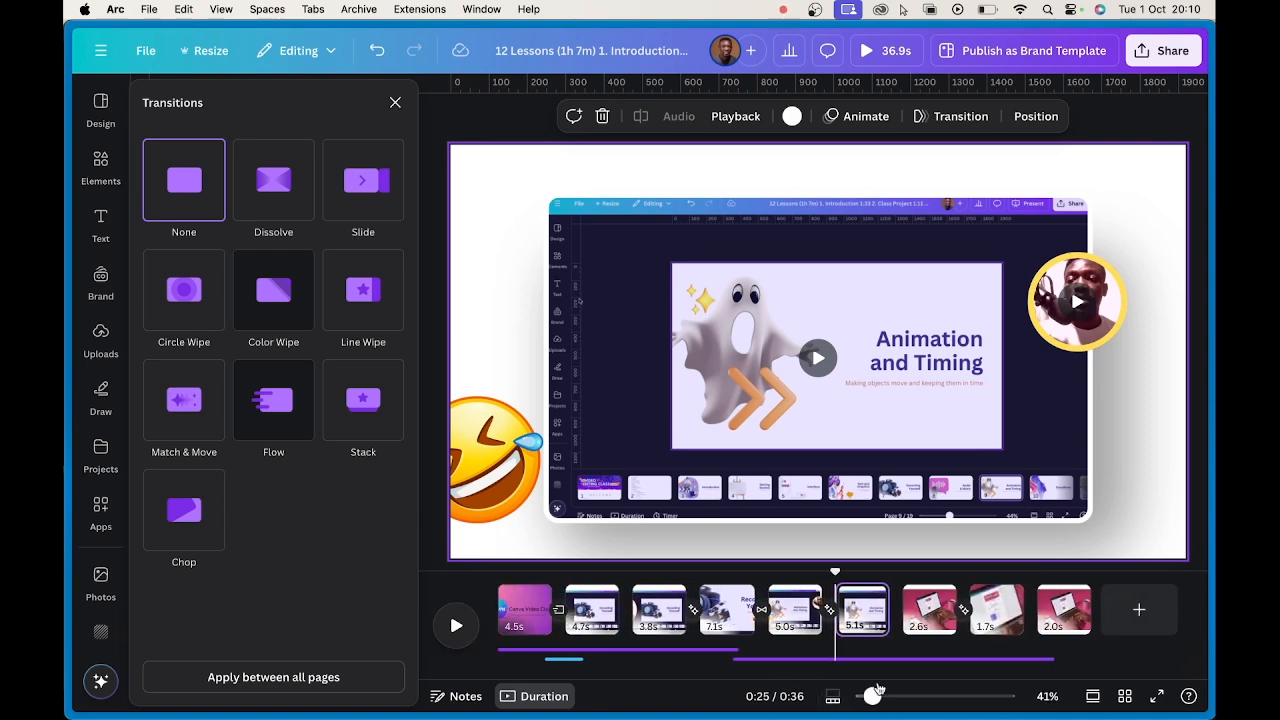
left_click(1038, 626)
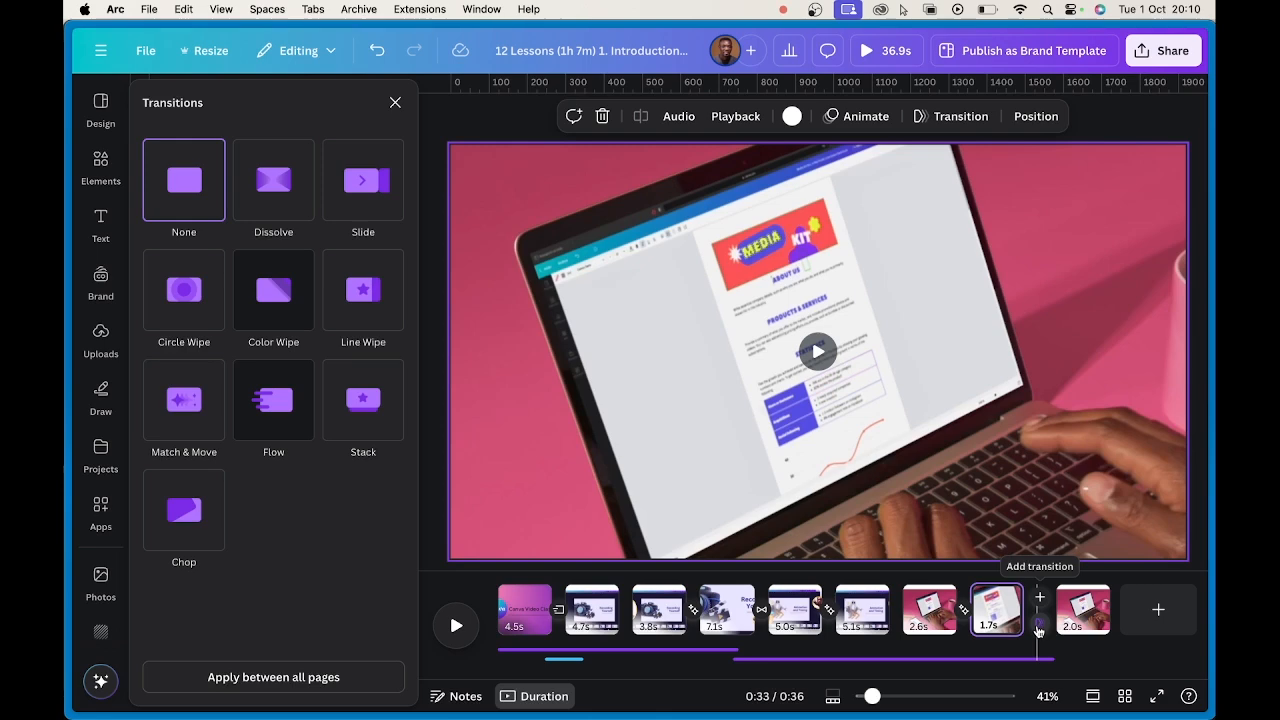
left_click(169, 410)
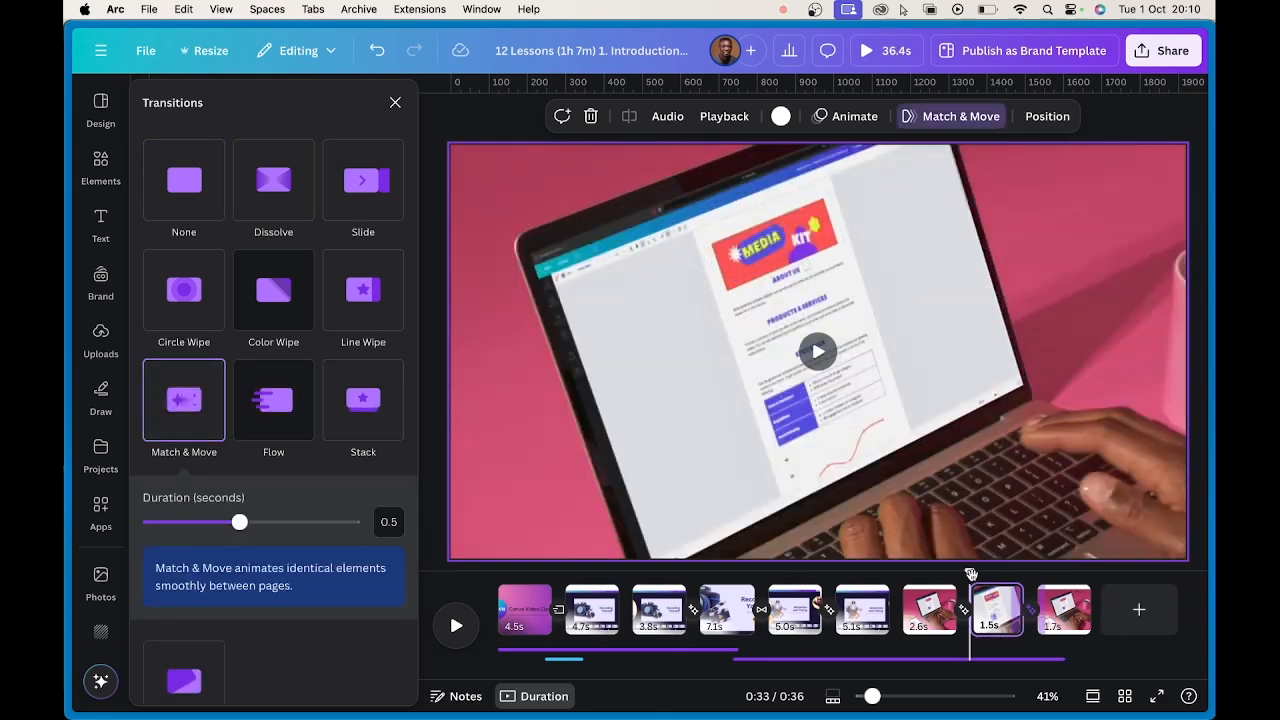
- Play the video from the end of page 6 to check the zoom transitions across the three laptop clips
left_click_drag(970, 574, 888, 573)
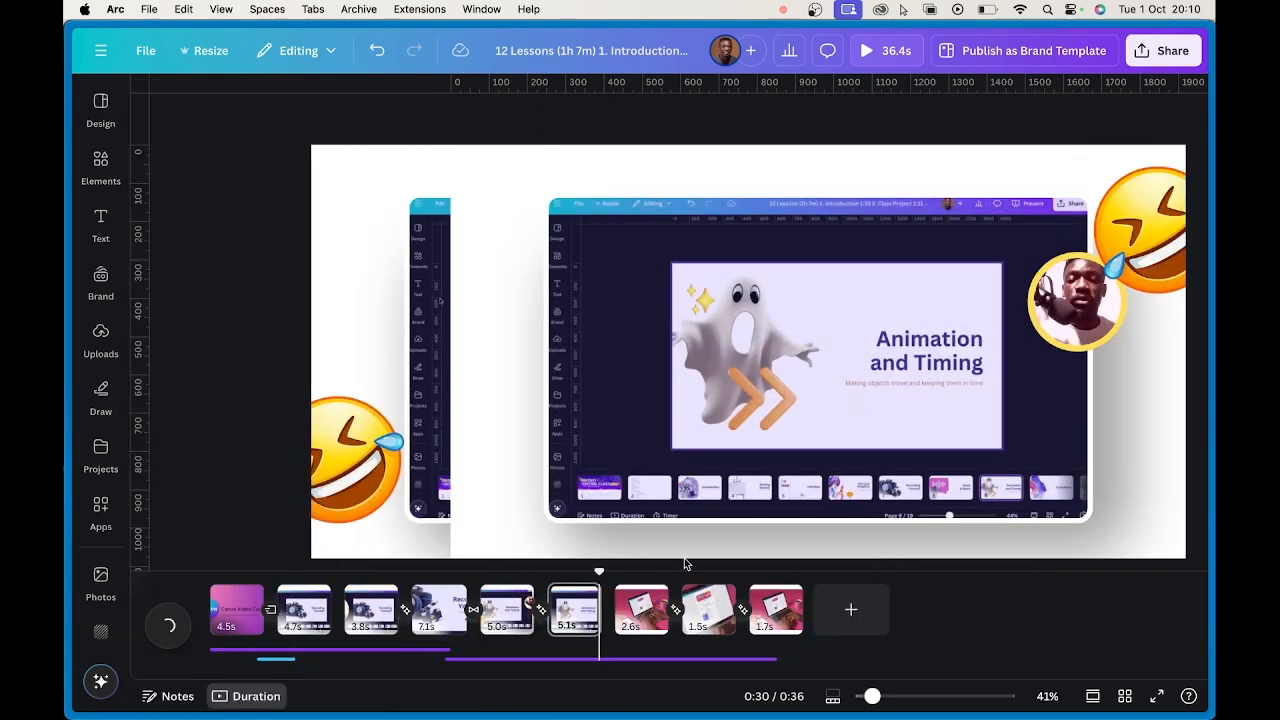
left_click_drag(600, 572, 614, 572)
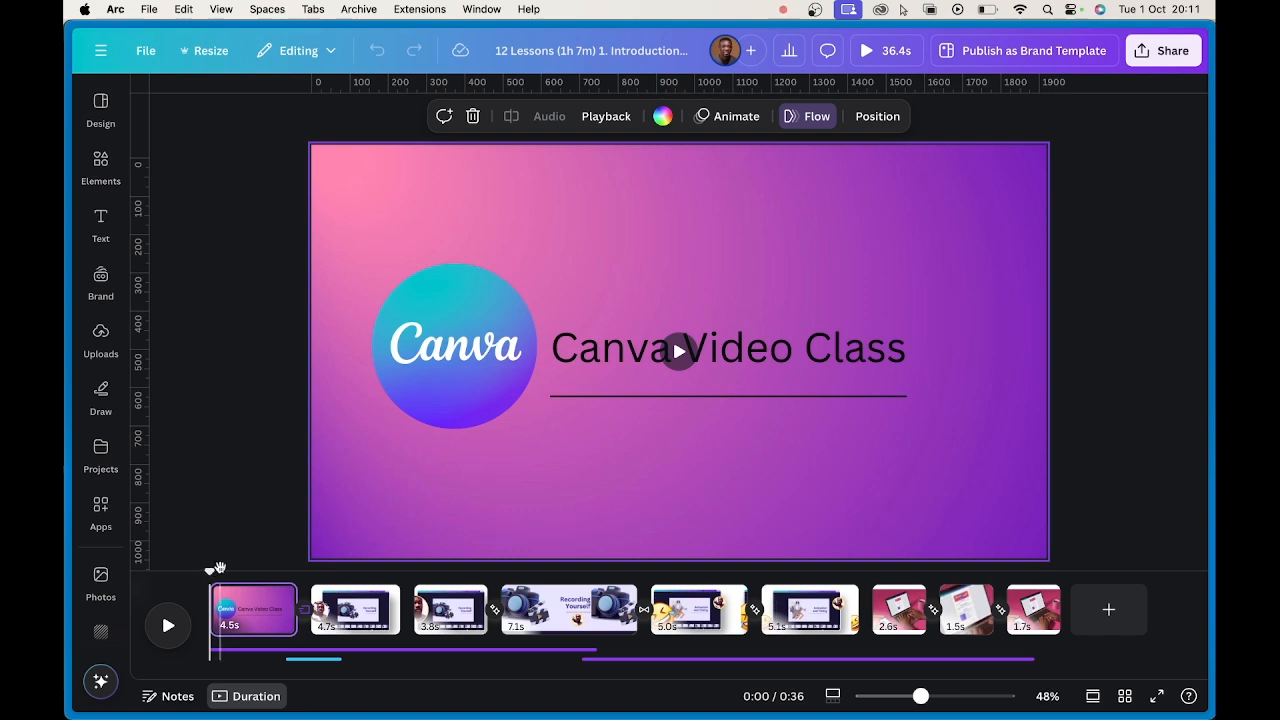
left_click(871, 605)
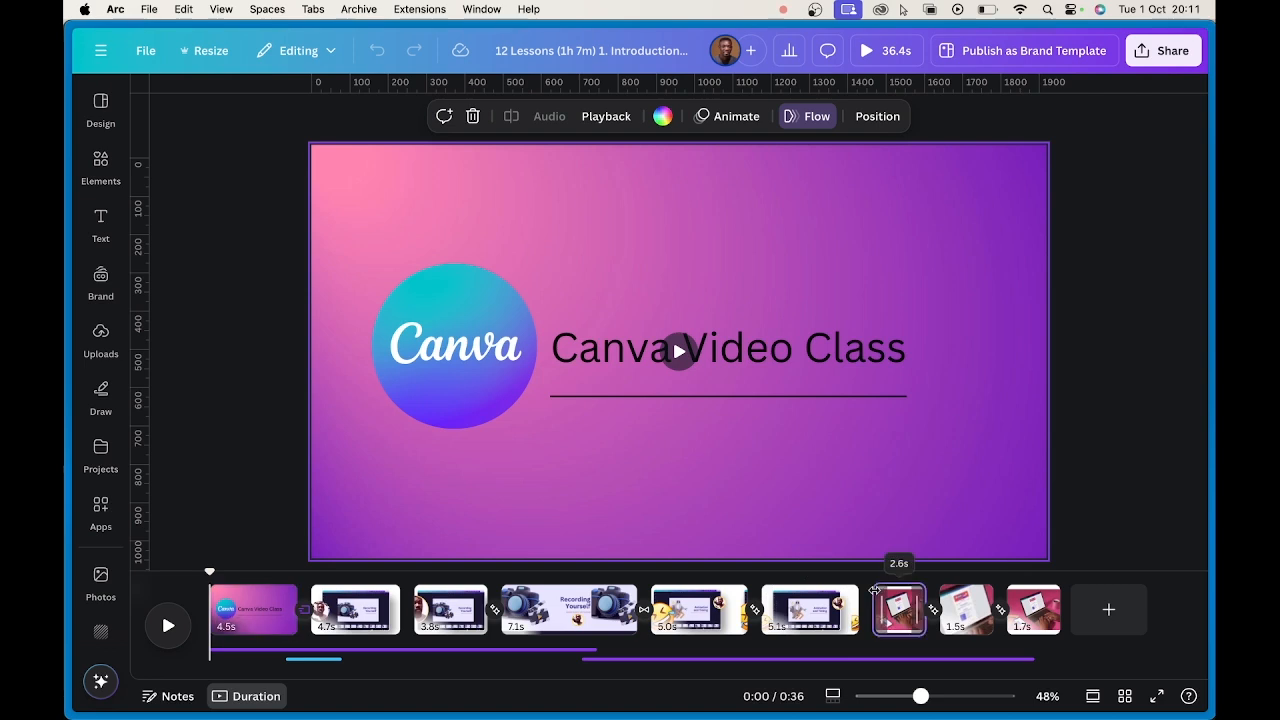
left_click_drag(860, 576, 837, 572)
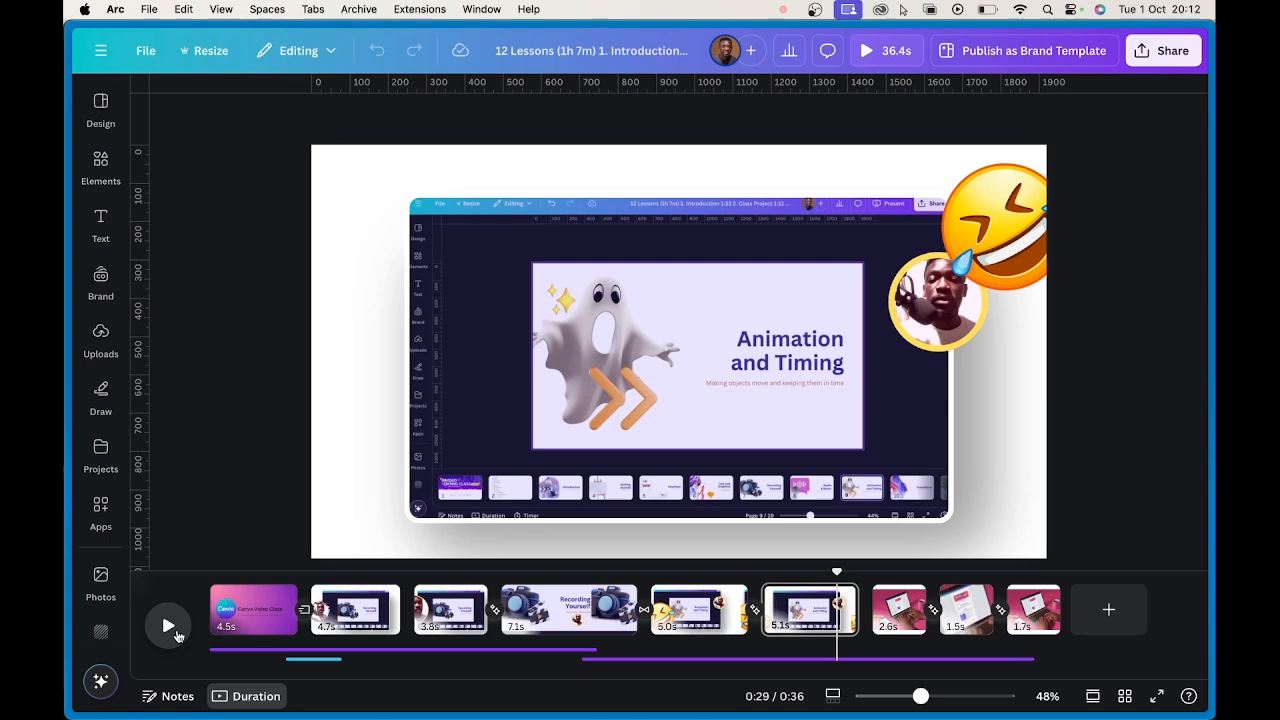
left_click(172, 630)
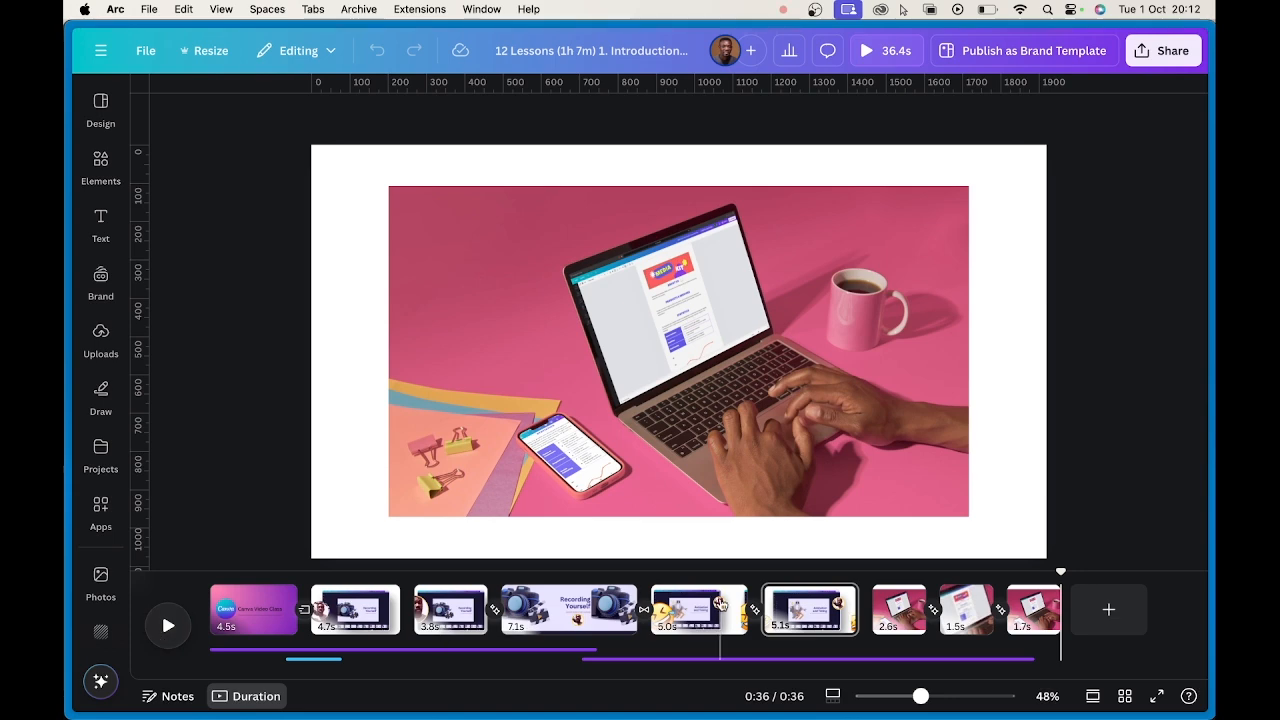
left_click(858, 578)
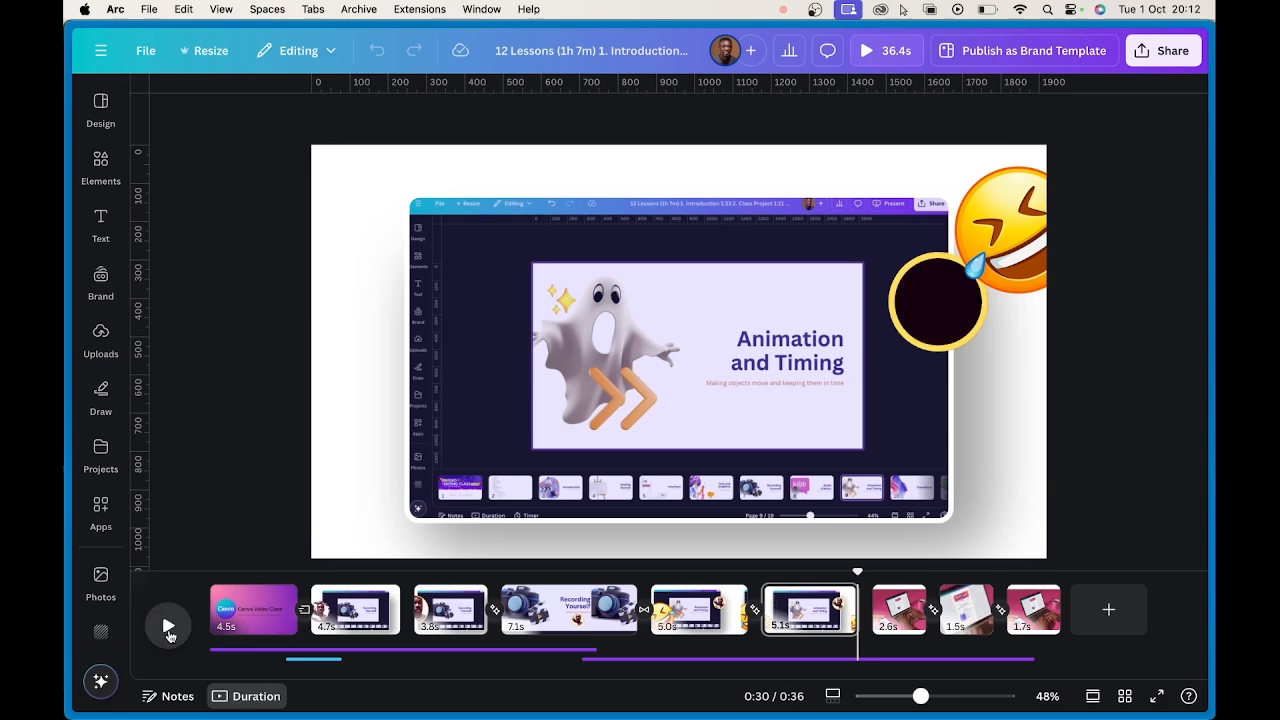
left_click(168, 628)
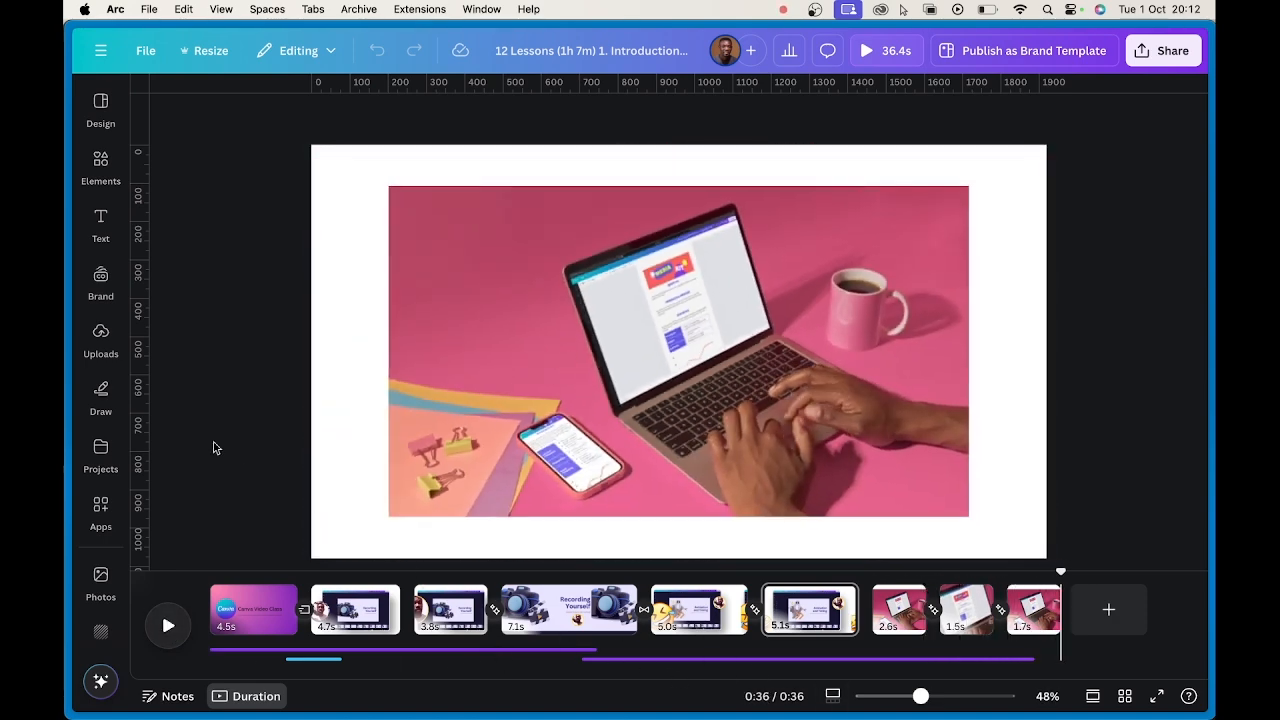
- Switch to the course presentation to view the "Let's Explore Magic Video" page
mouse_move(66, 342)
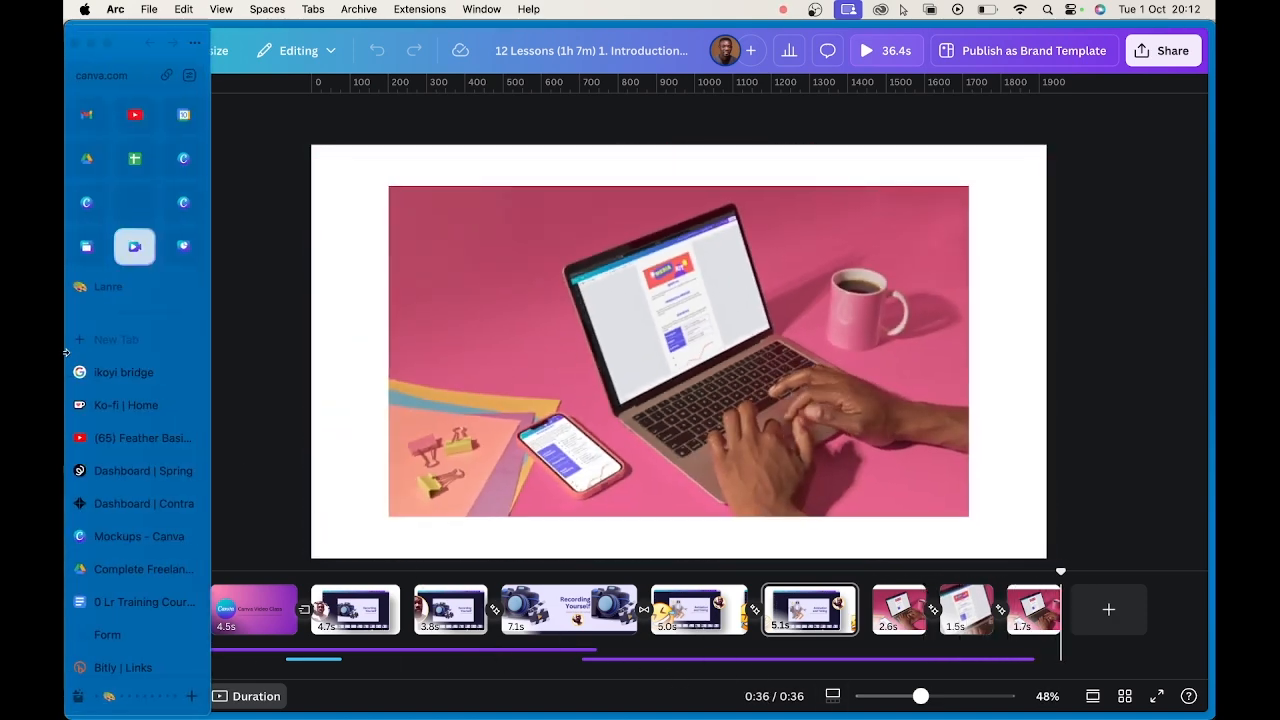
left_click(190, 248)
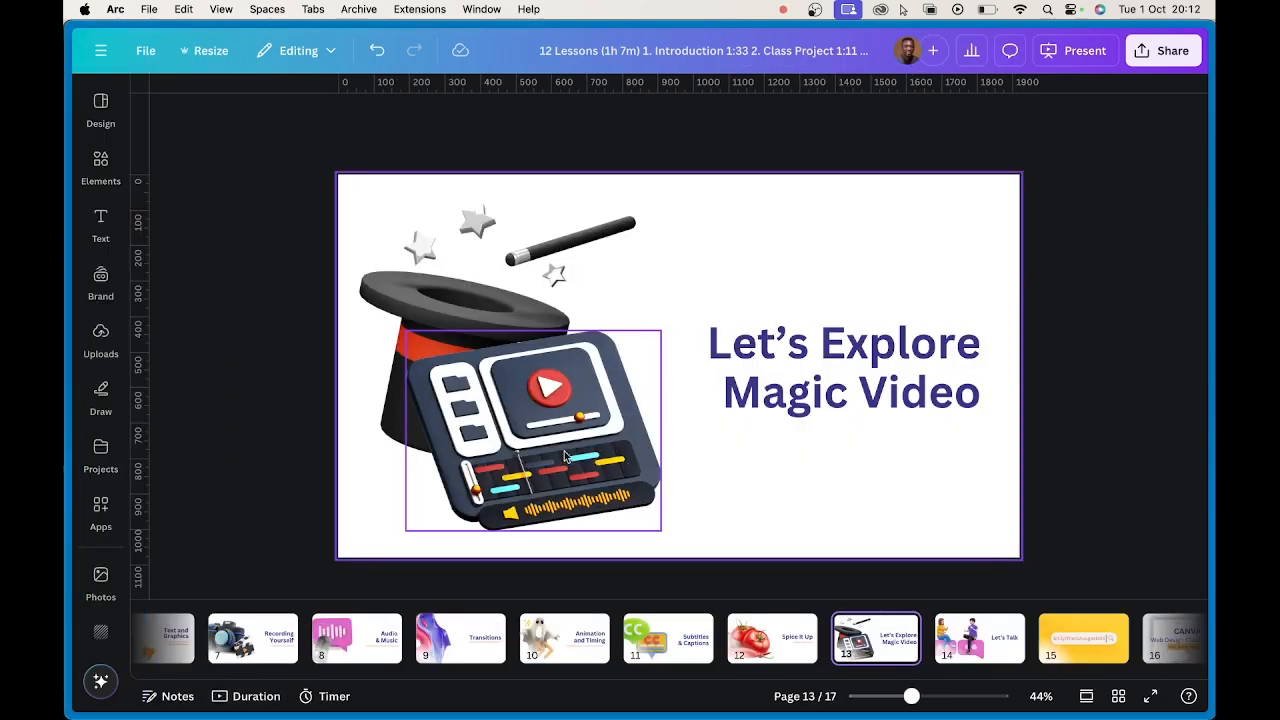
- Return to the video design and add a blank page after the last laptop clip
mouse_move(68, 485)
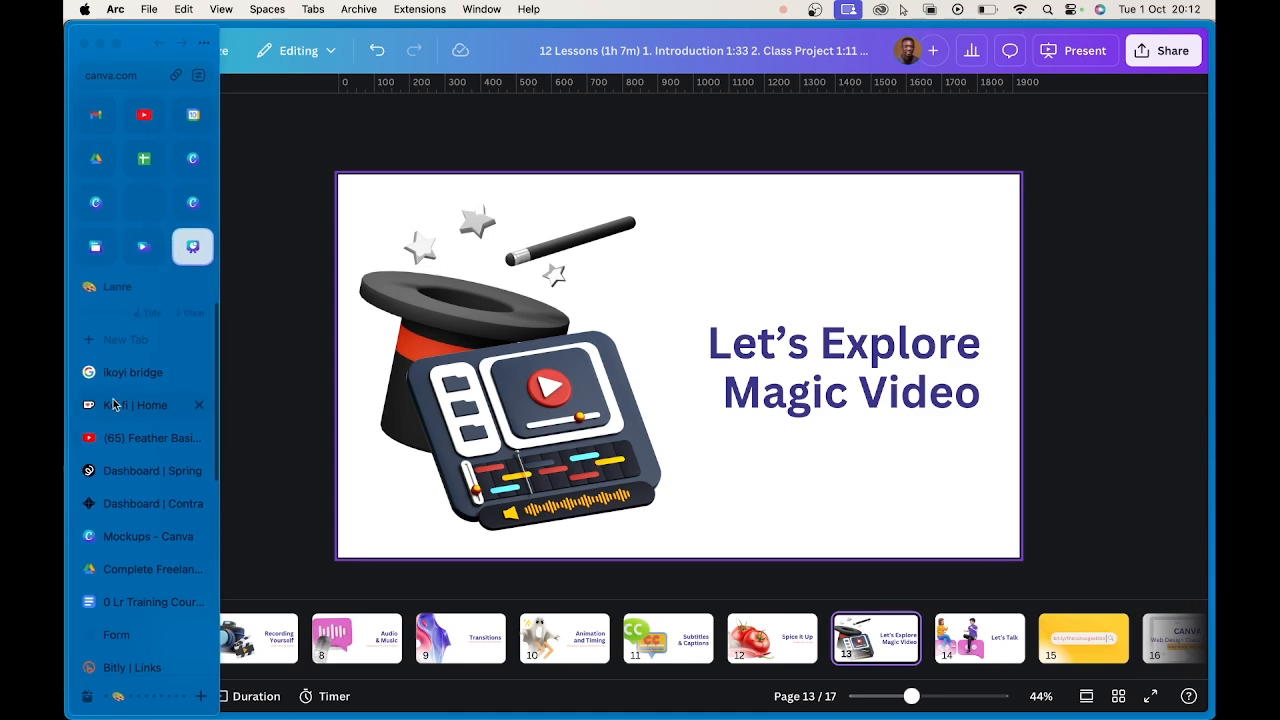
left_click(145, 247)
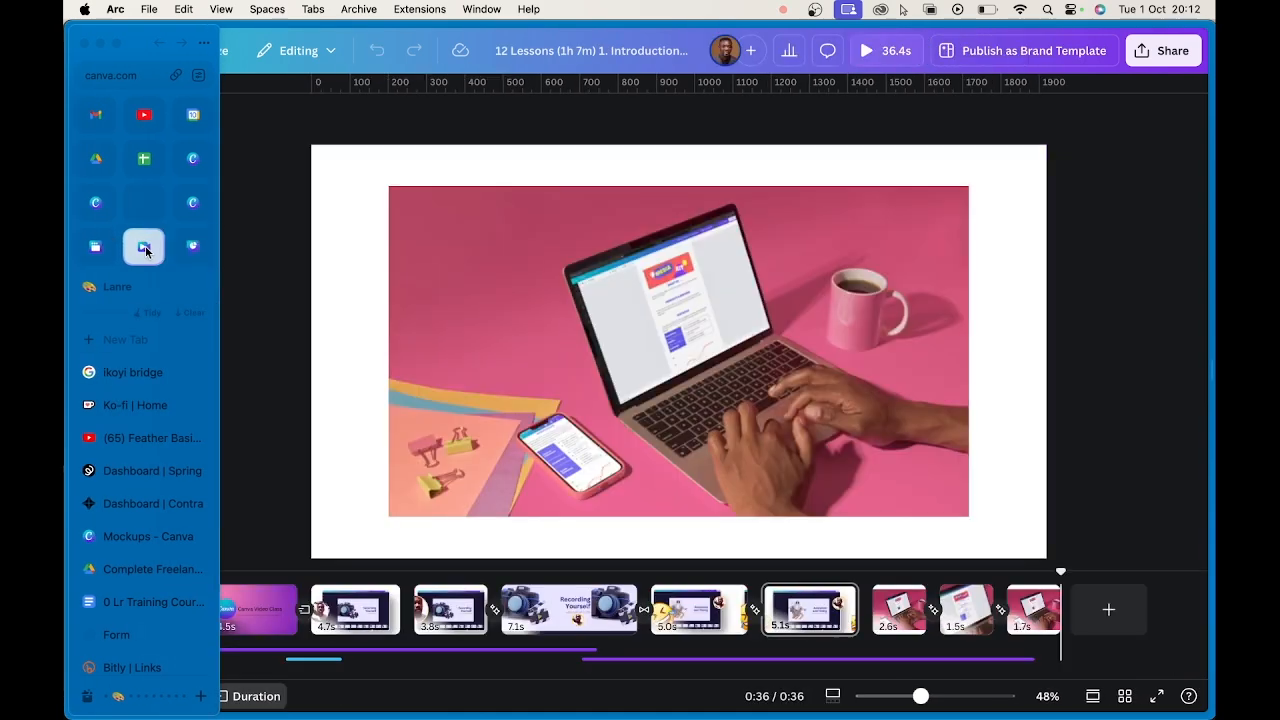
left_click(965, 606)
left_click(1108, 609)
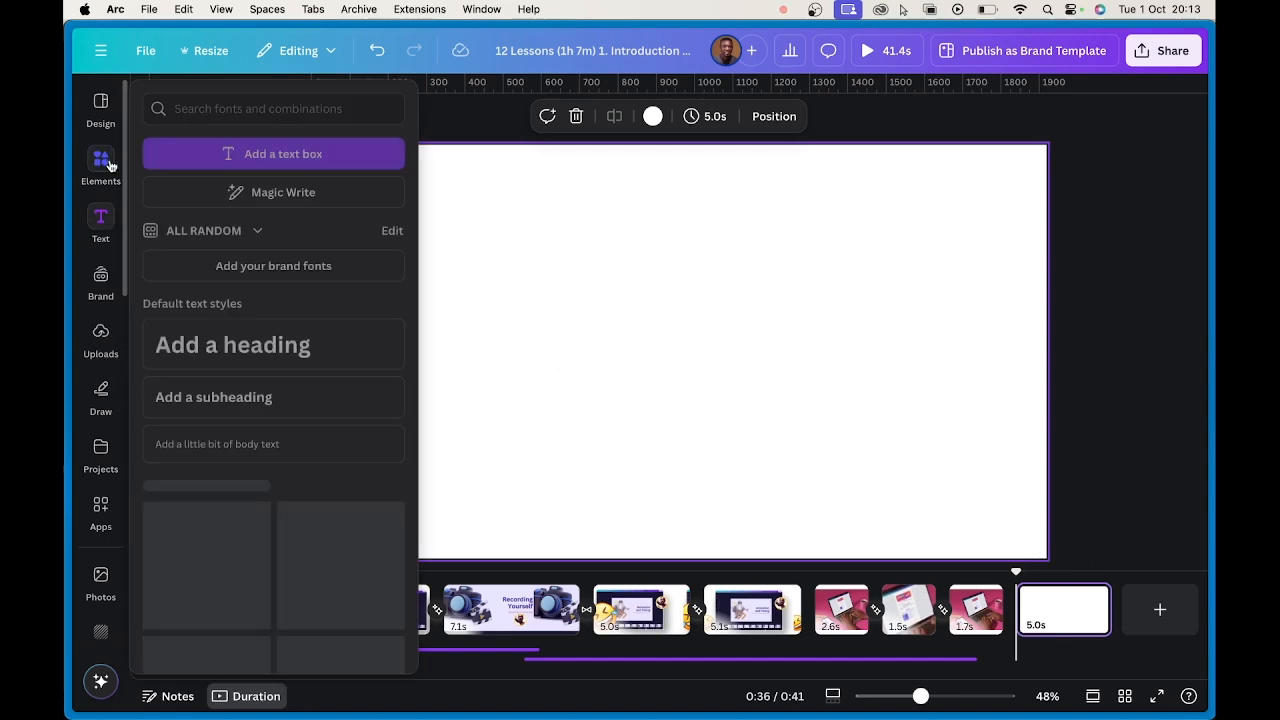
- Place the uploaded 37.8-second webcam video on the blank last page and set it as the page background
mouse_move(110, 167)
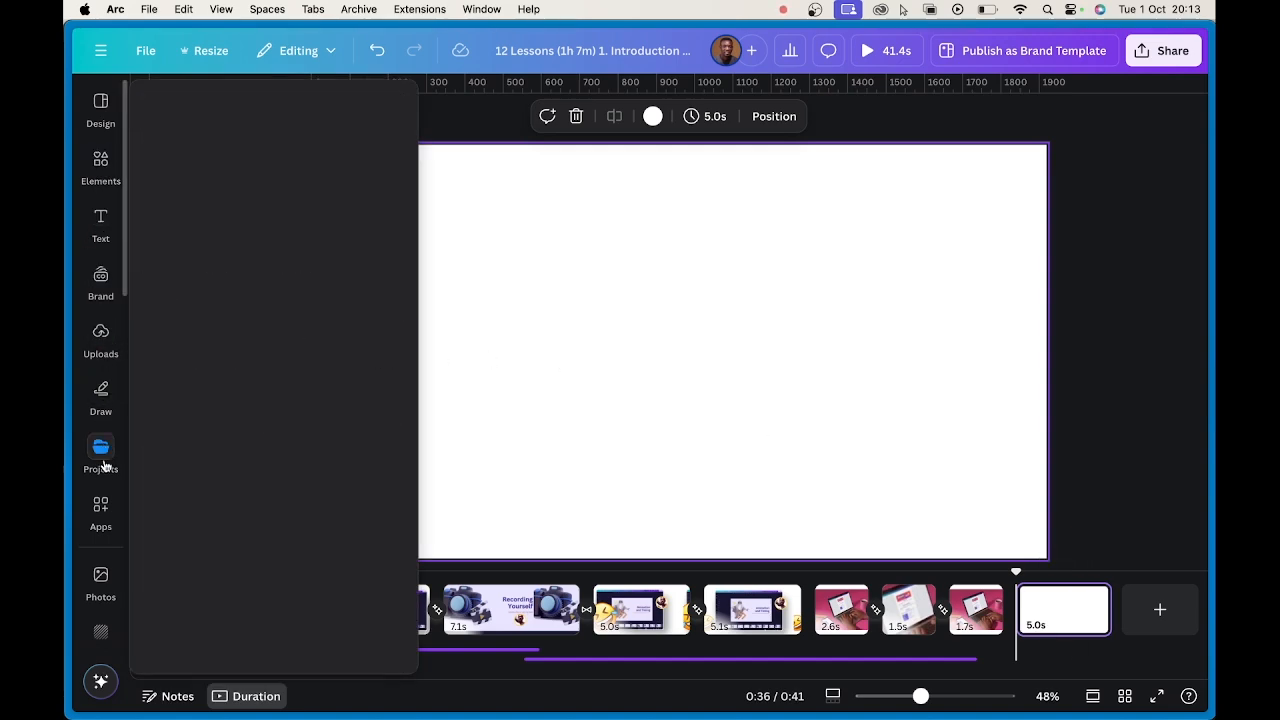
left_click(100, 345)
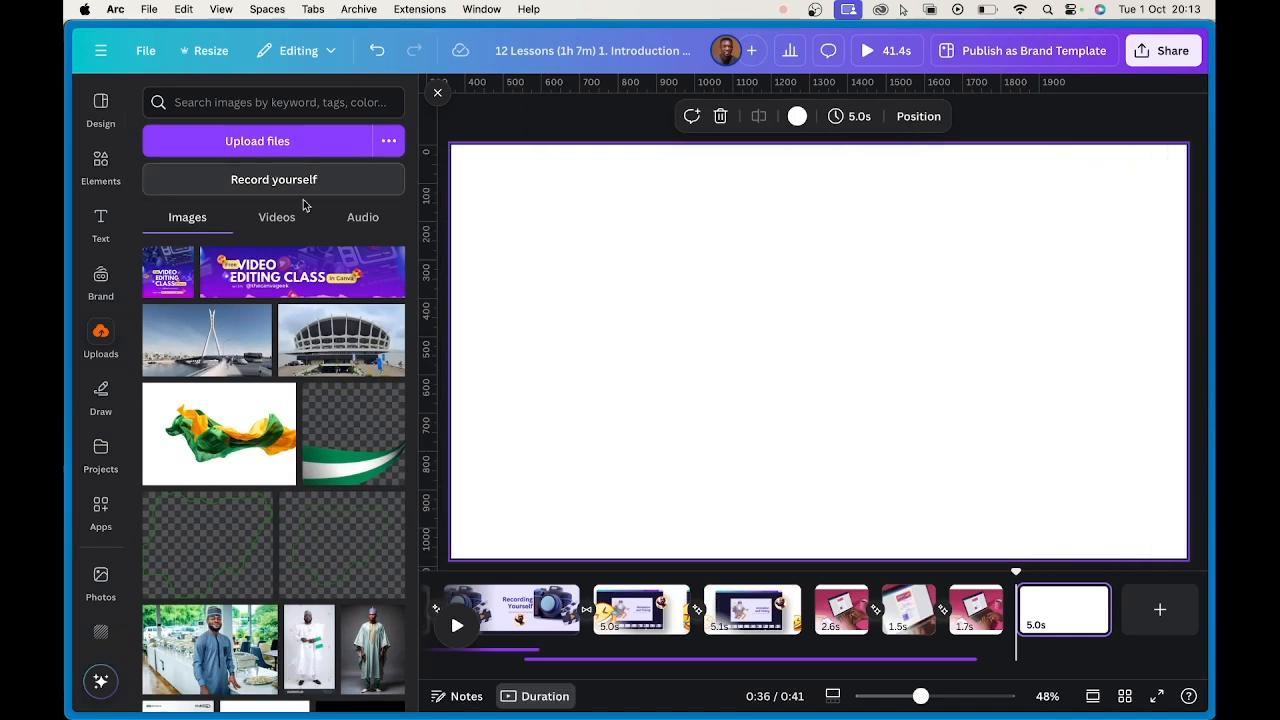
left_click(283, 219)
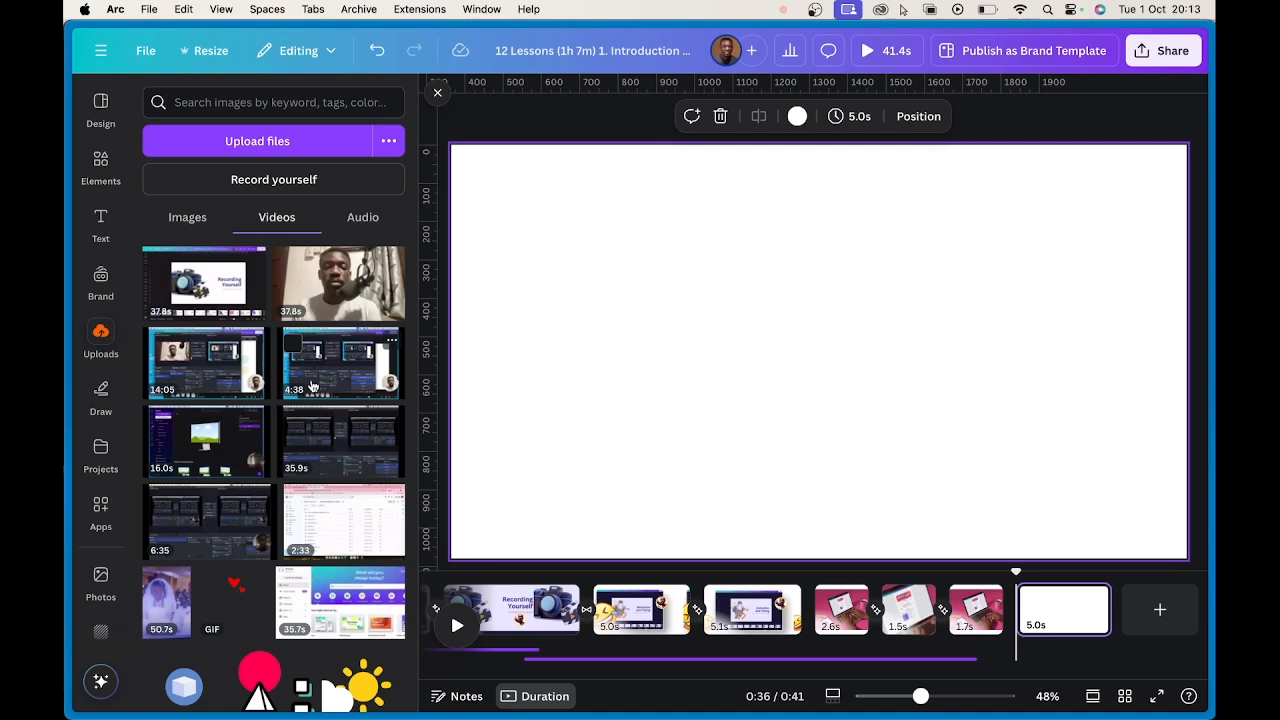
left_click(332, 297)
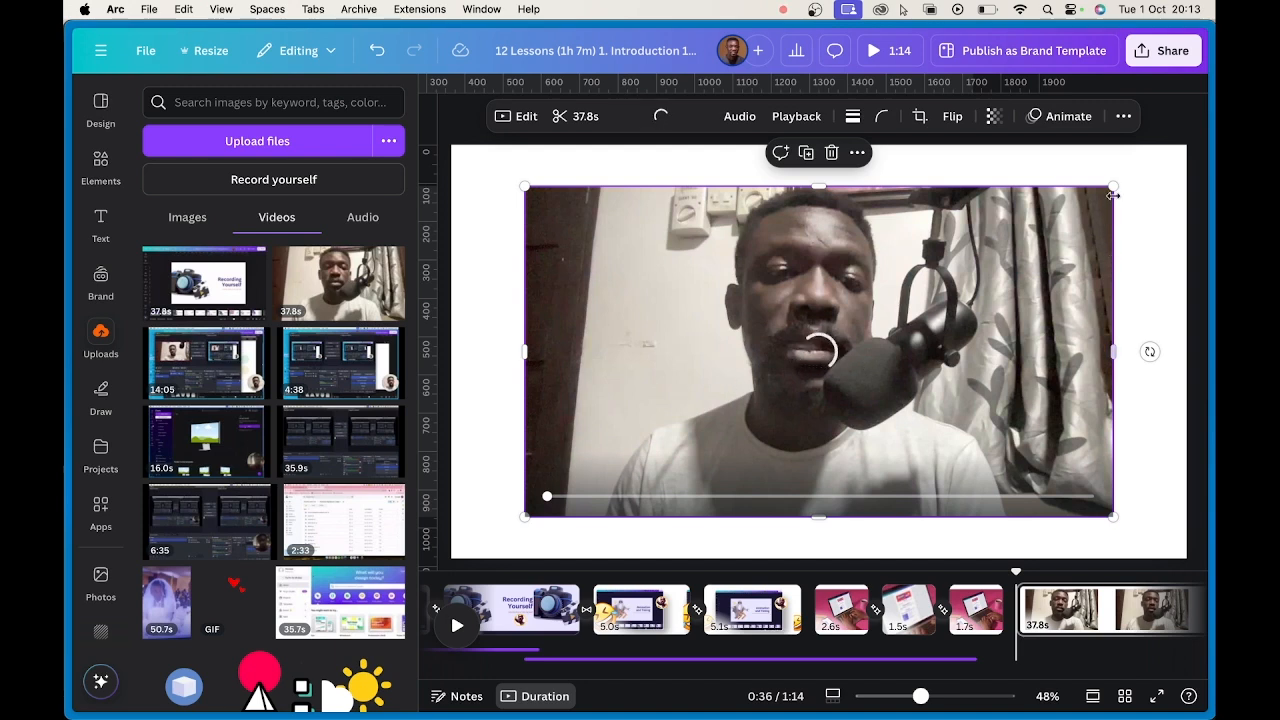
right_click(1100, 232)
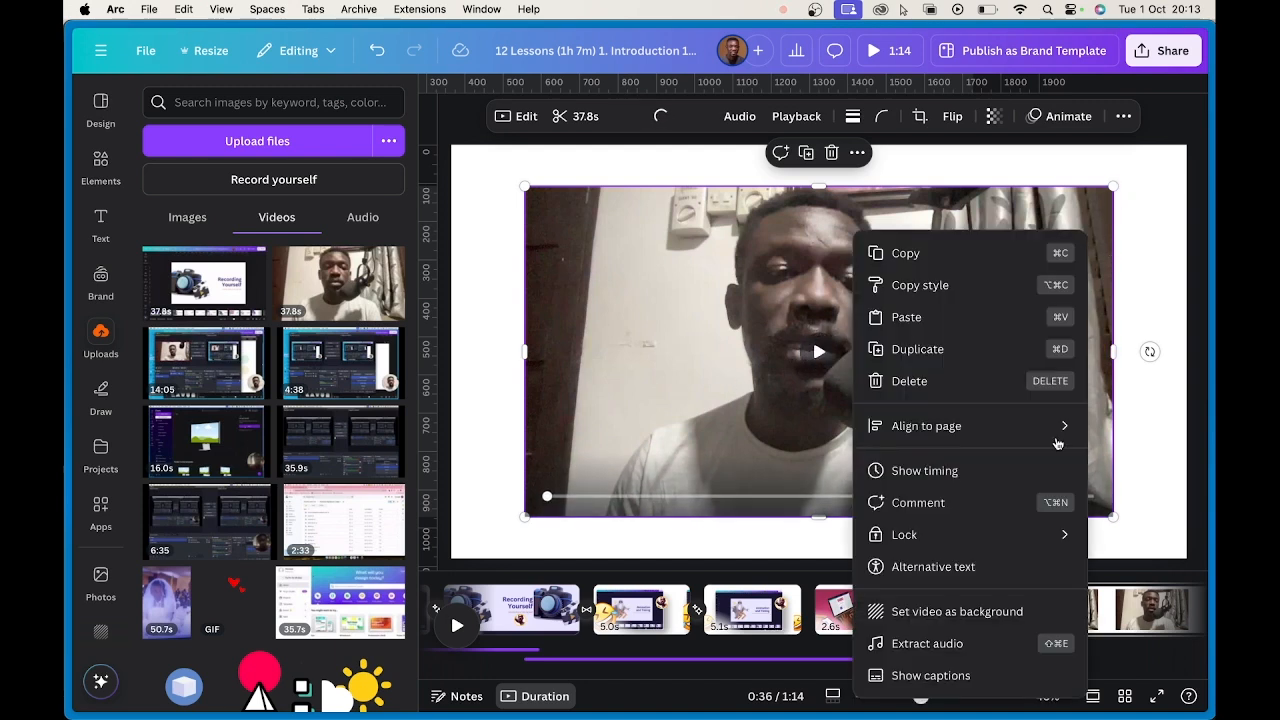
left_click(1000, 610)
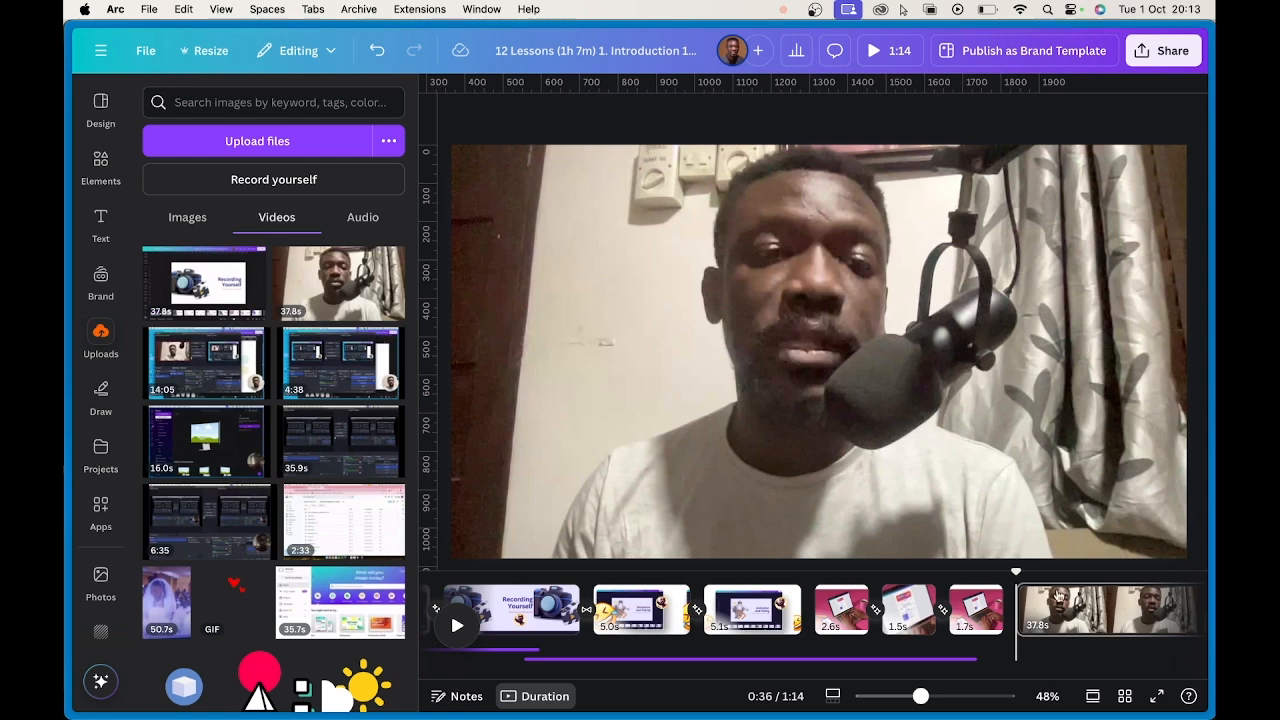
- Reload the design and remove the background from the webcam clip on the last page
left_click_drag(927, 697, 904, 696)
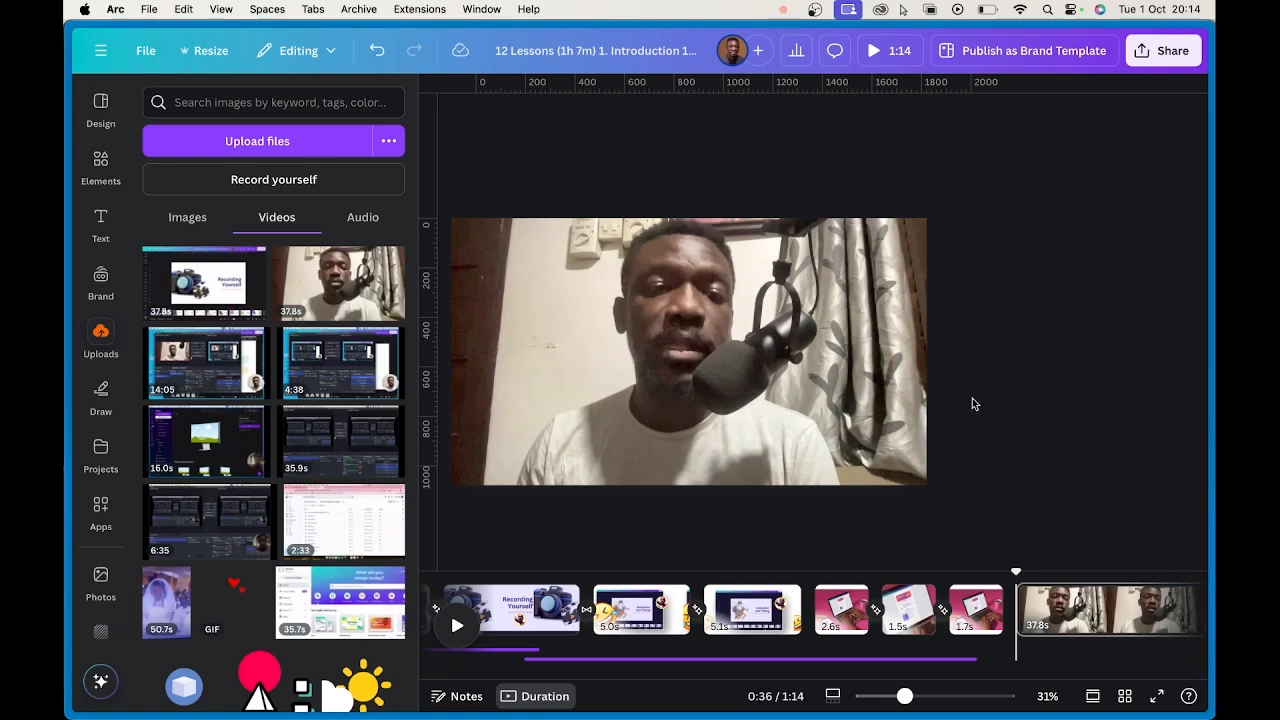
left_click(870, 345)
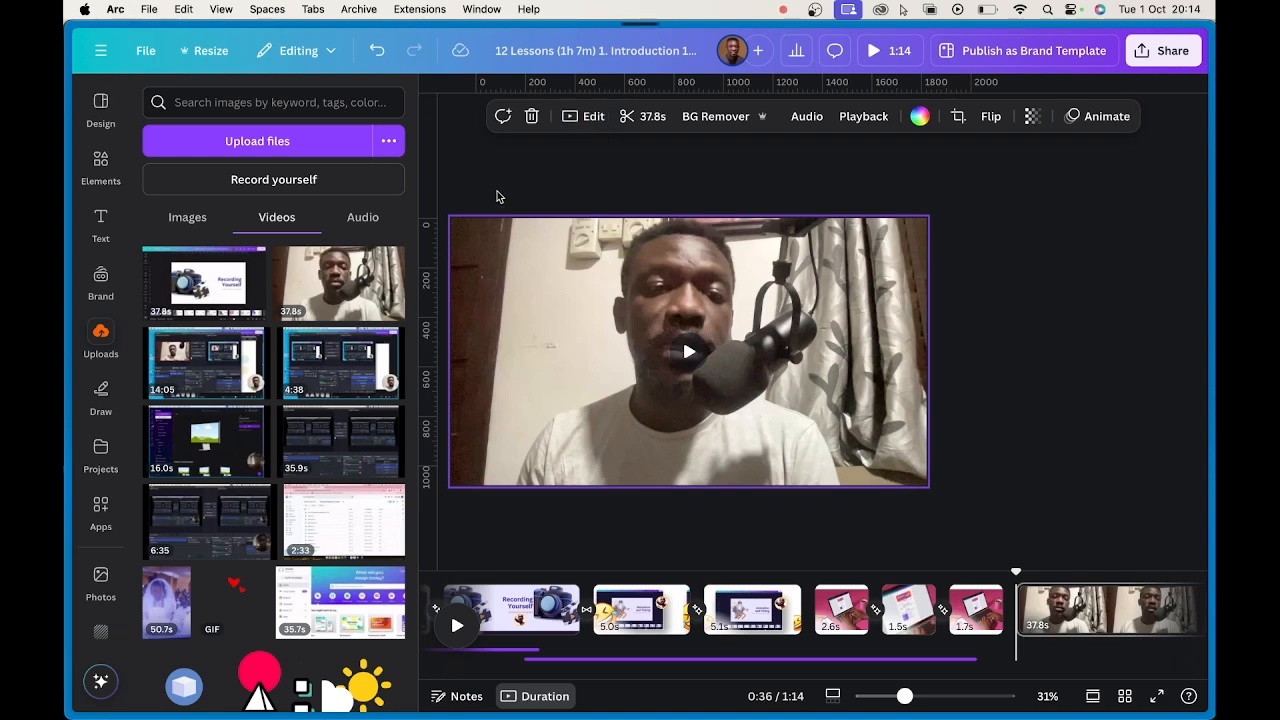
key("super+r")
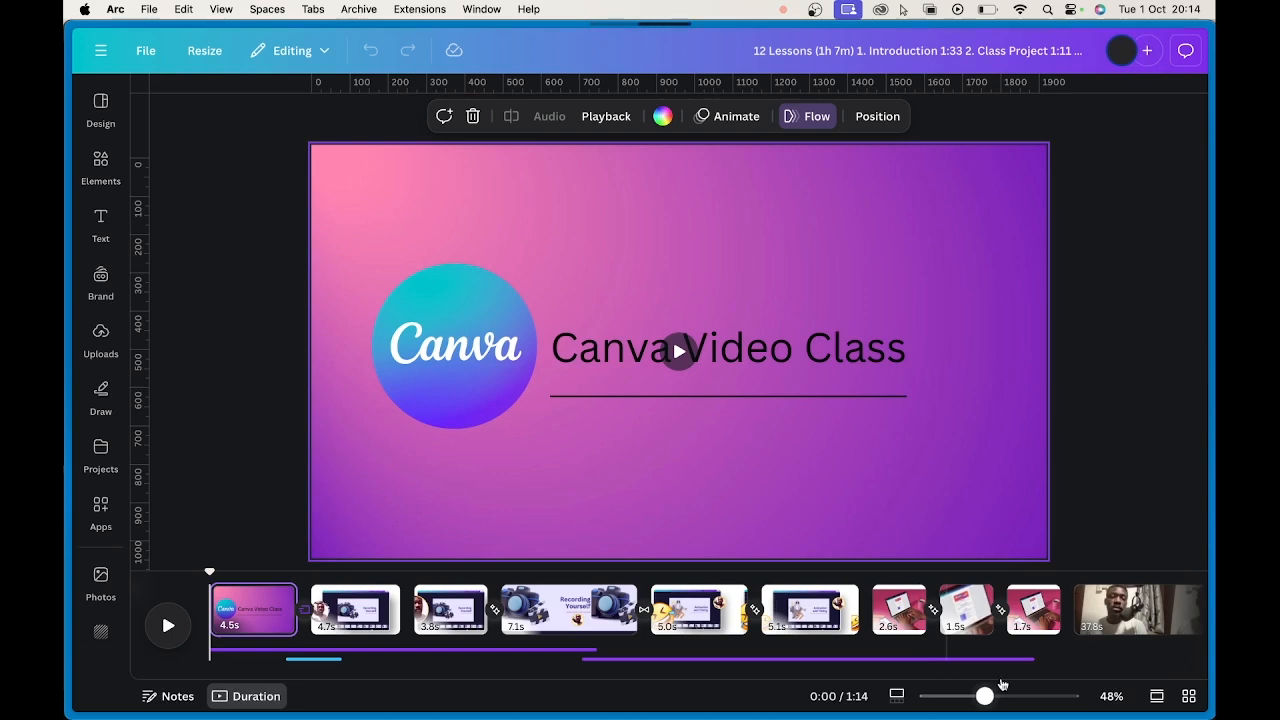
left_click(1136, 608)
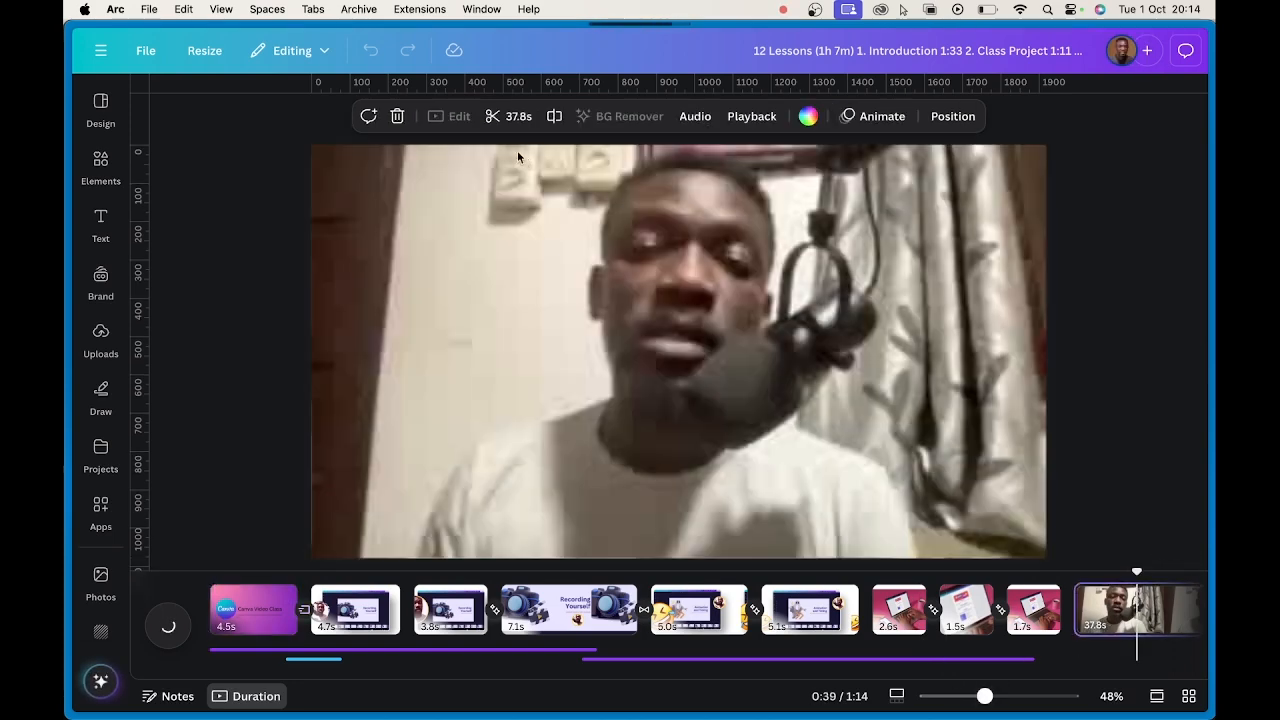
left_click(450, 118)
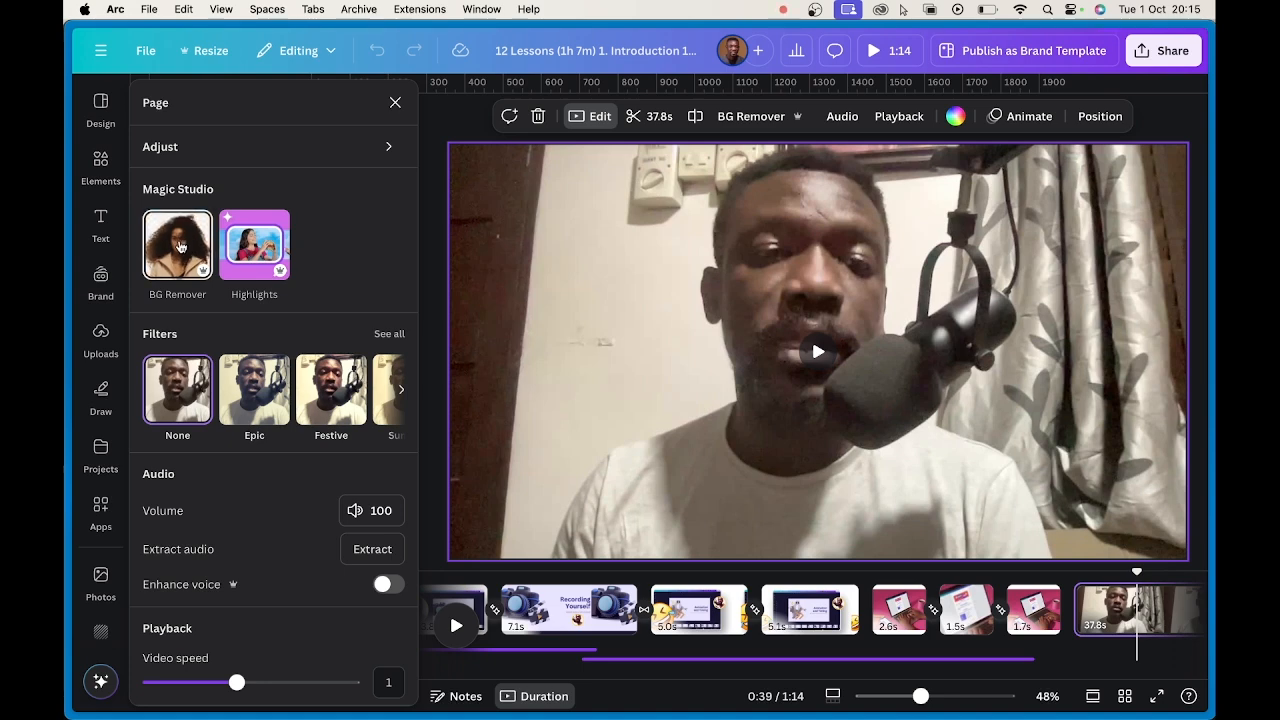
left_click(186, 254)
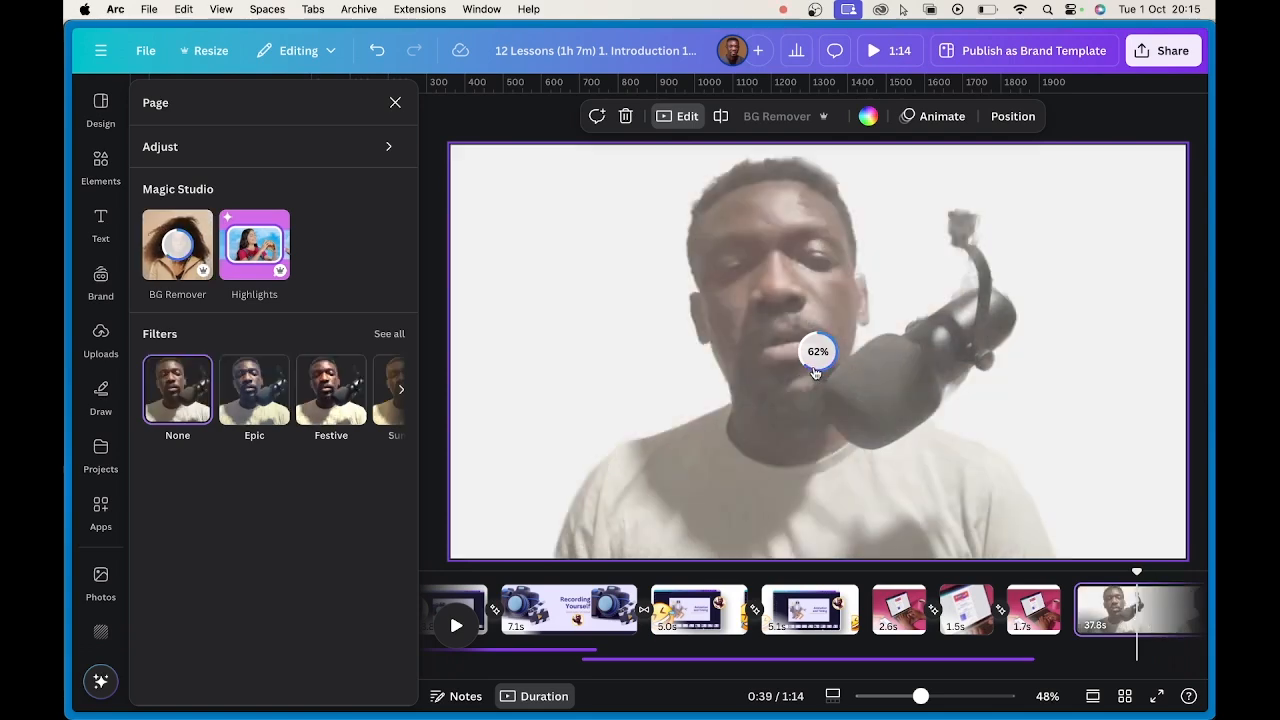
- Detach the cut-out webcam video from the page background and fill the page with the yellow document color
left_click(610, 286)
right_click(623, 274)
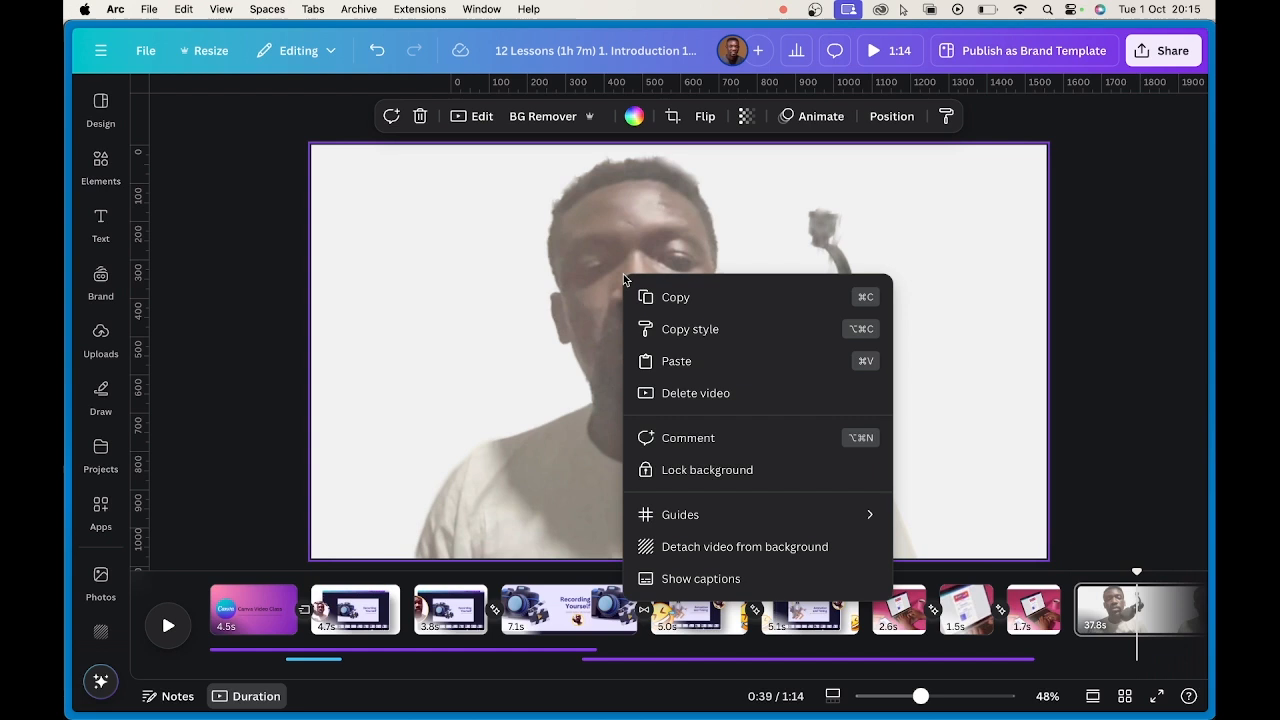
left_click(720, 546)
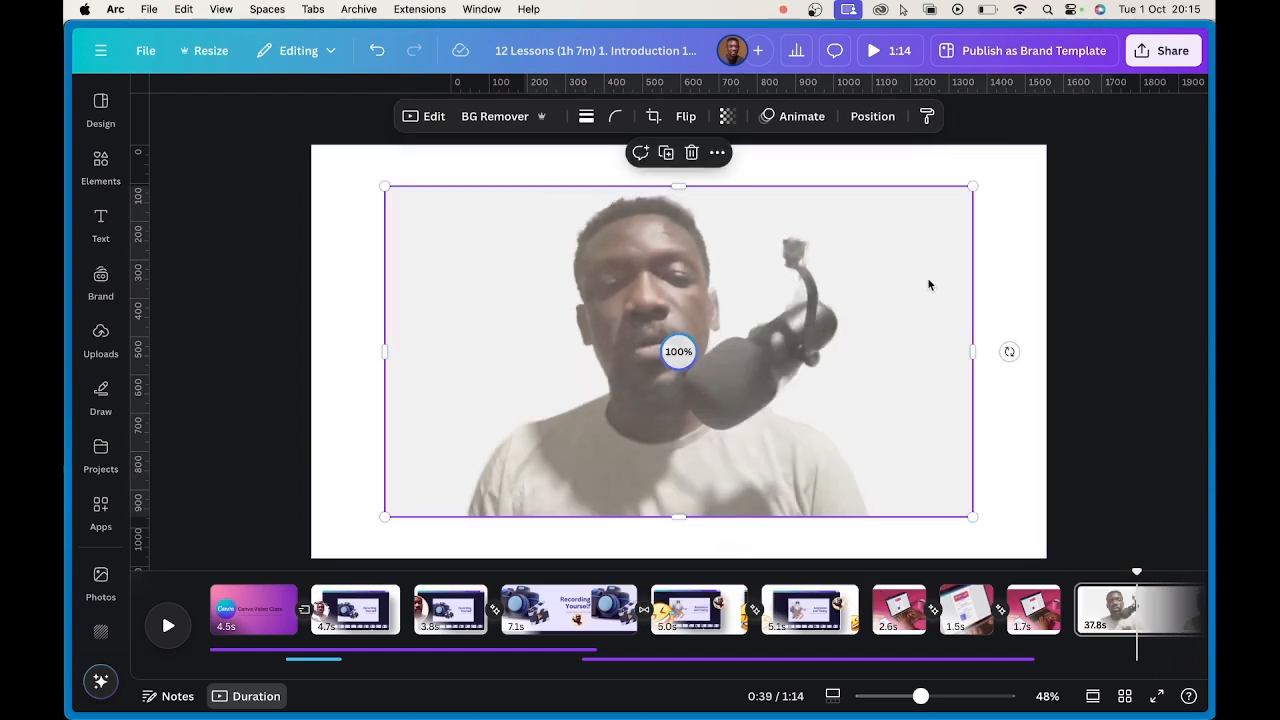
left_click(1018, 206)
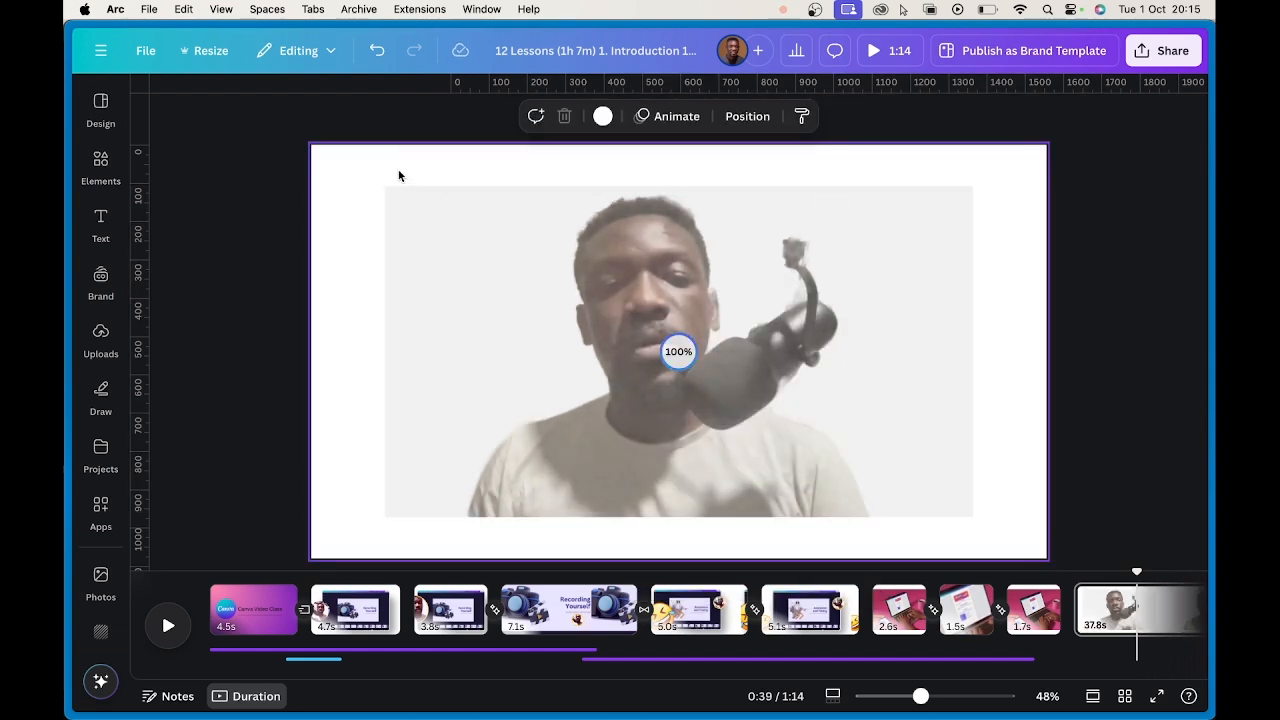
left_click(602, 116)
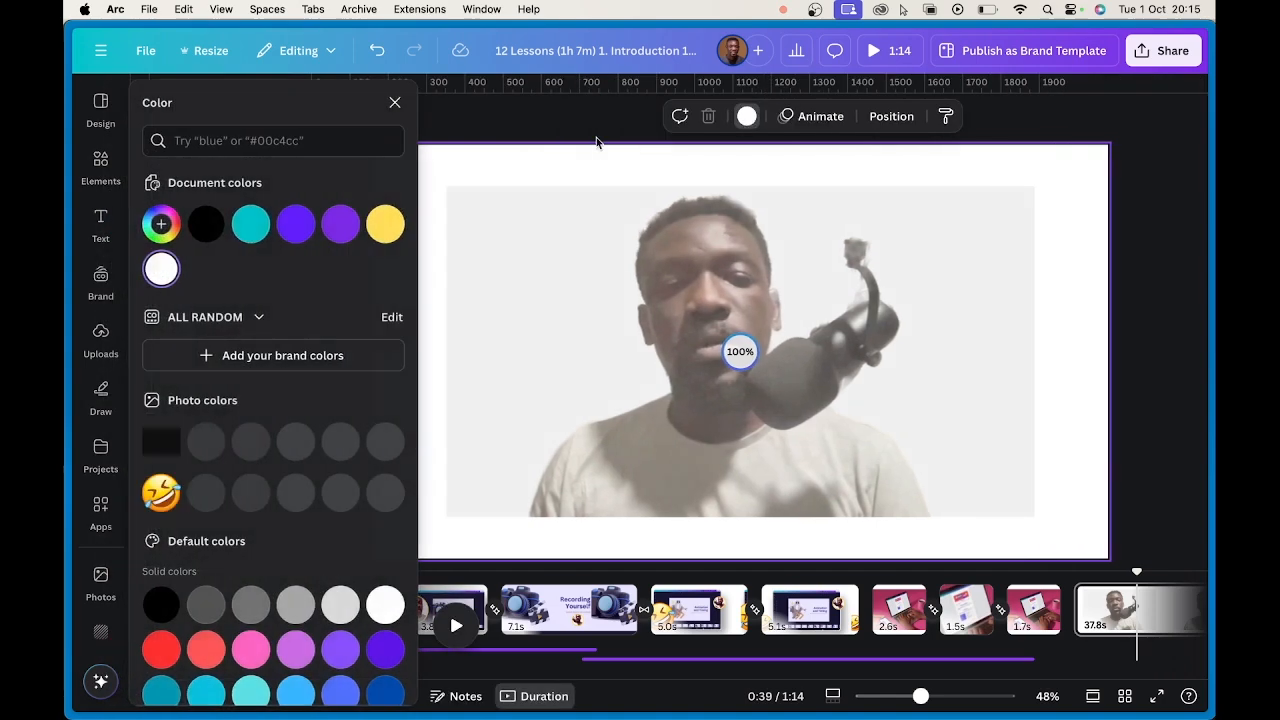
left_click(392, 226)
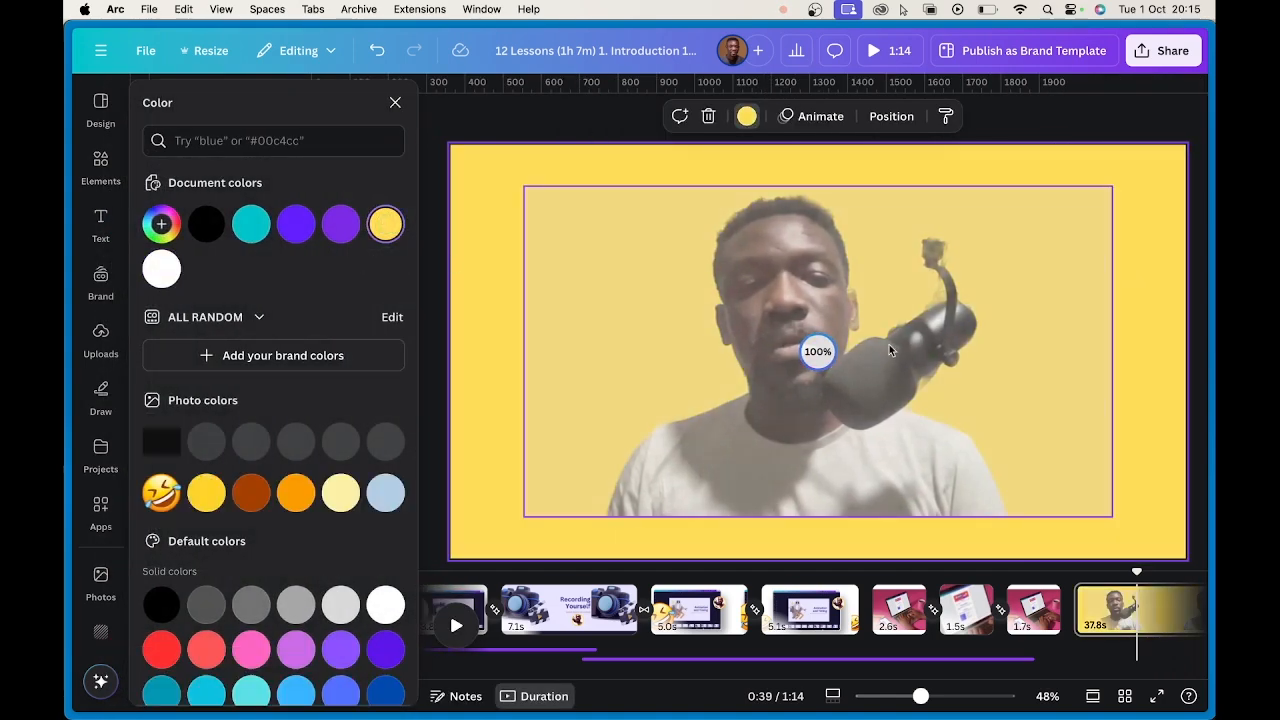
- Undo the yellow page fill, the detaching and the background removal of the webcam clip
left_click(840, 464)
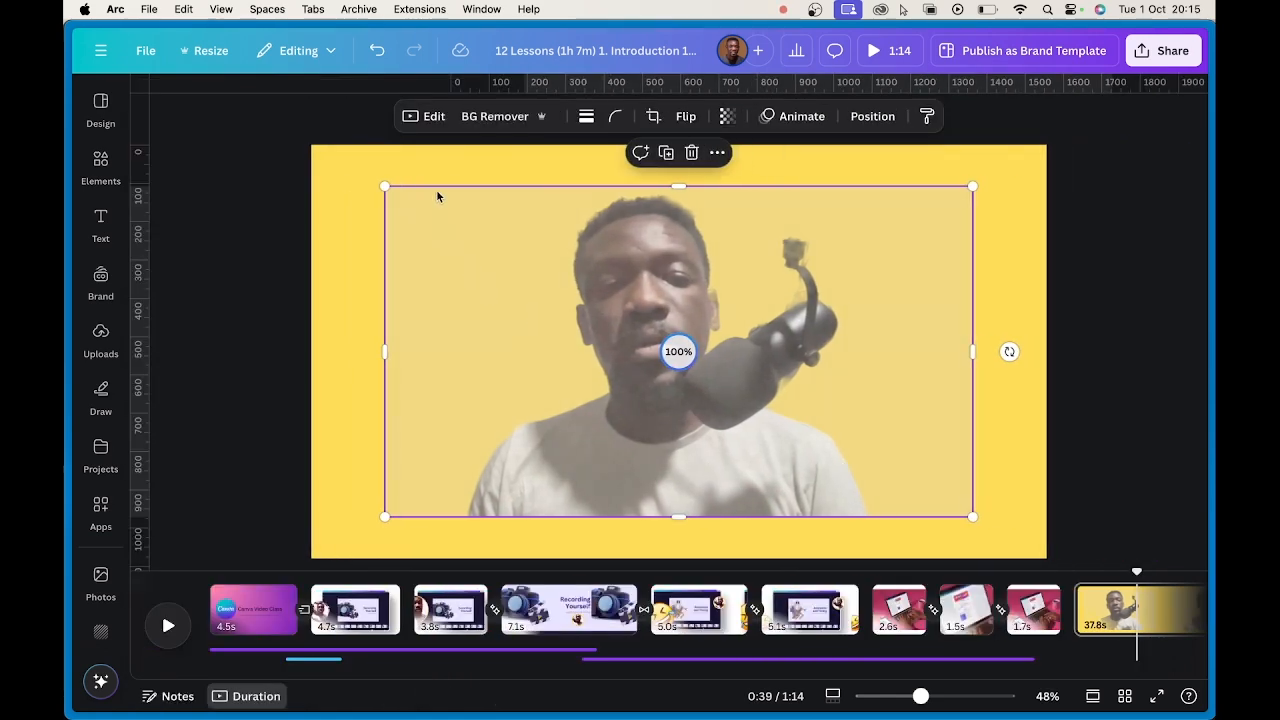
key("super+z")
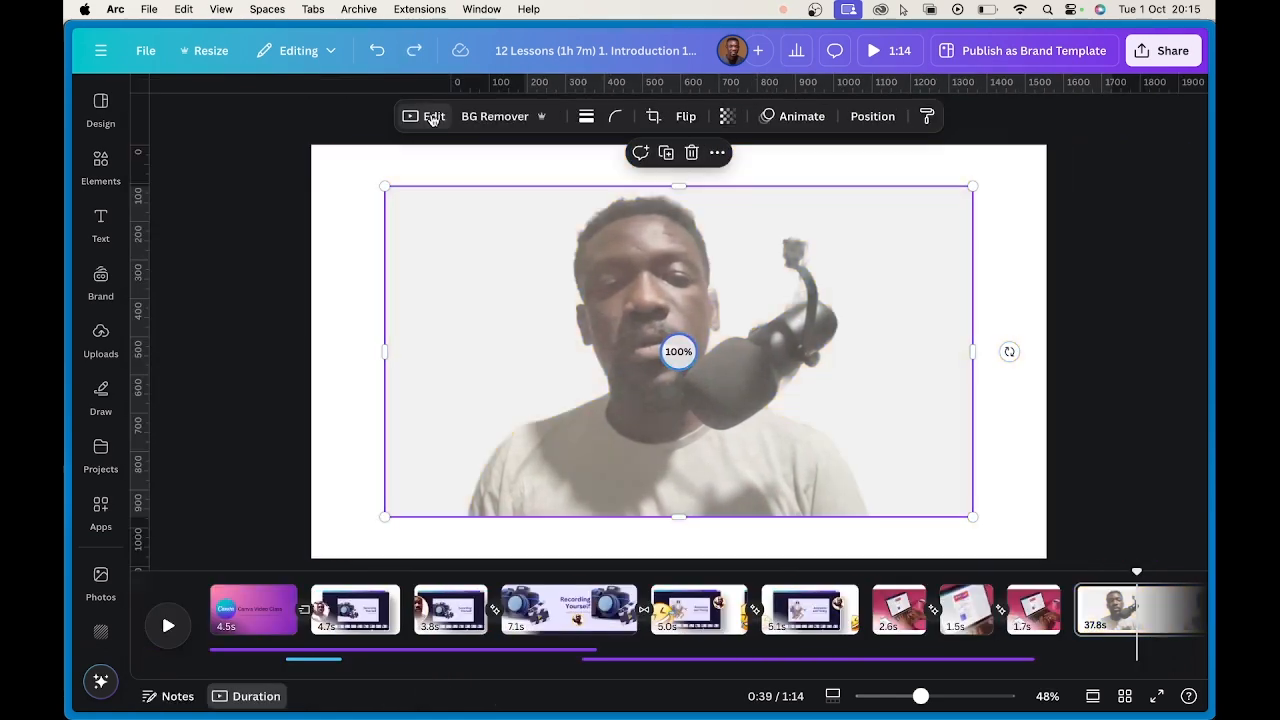
key("super+z")
key("super+z")
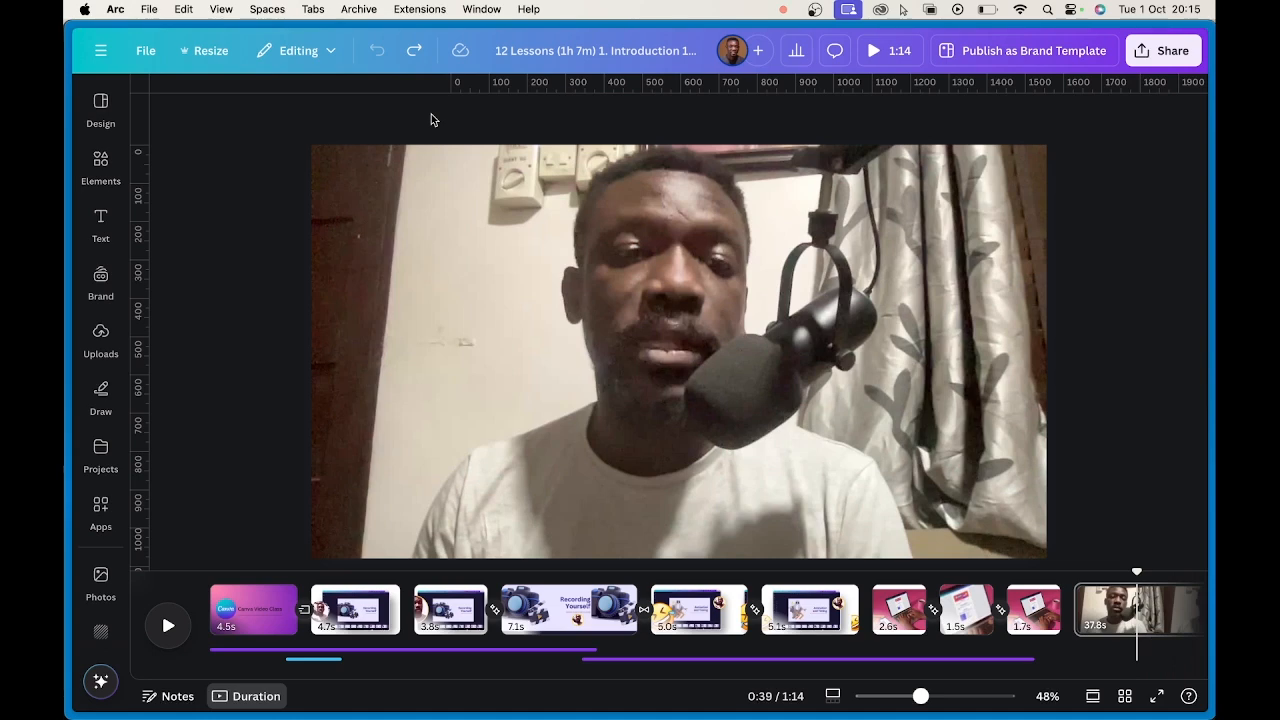
- Detach the webcam video from the page background and generate Highlights for it with Magic Studio
left_click(449, 226)
right_click(445, 222)
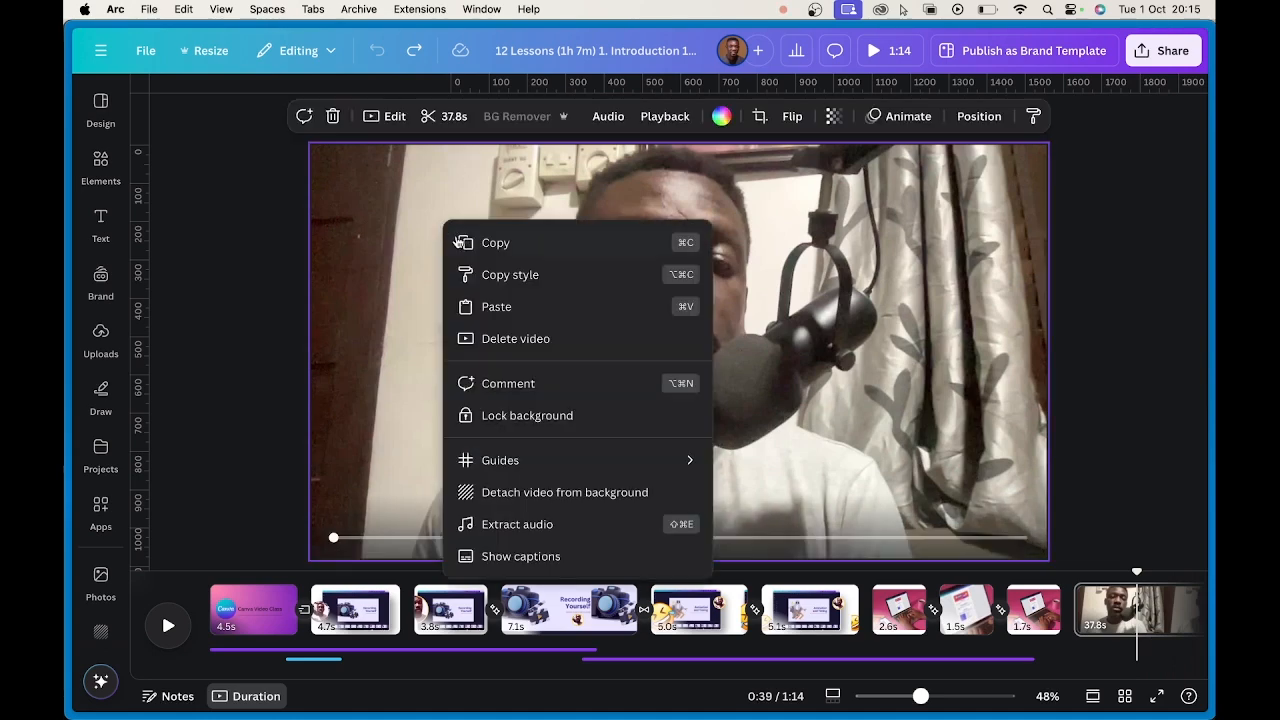
left_click(548, 492)
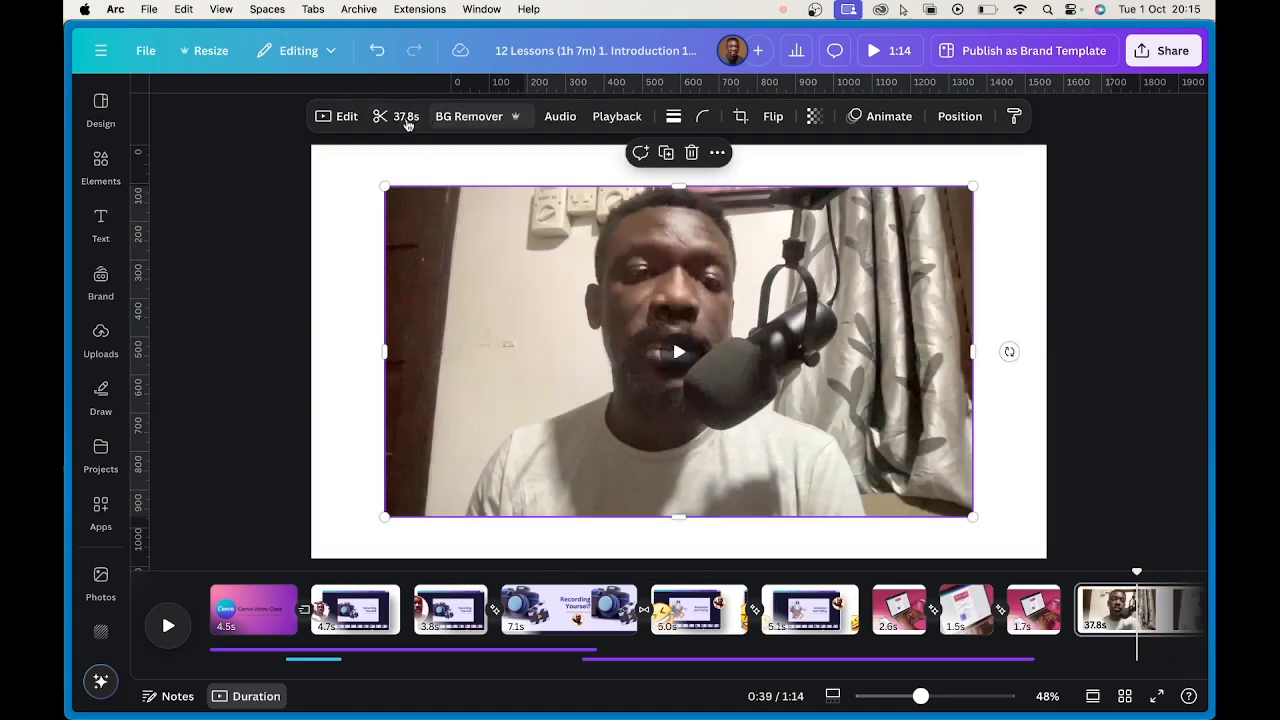
left_click(340, 116)
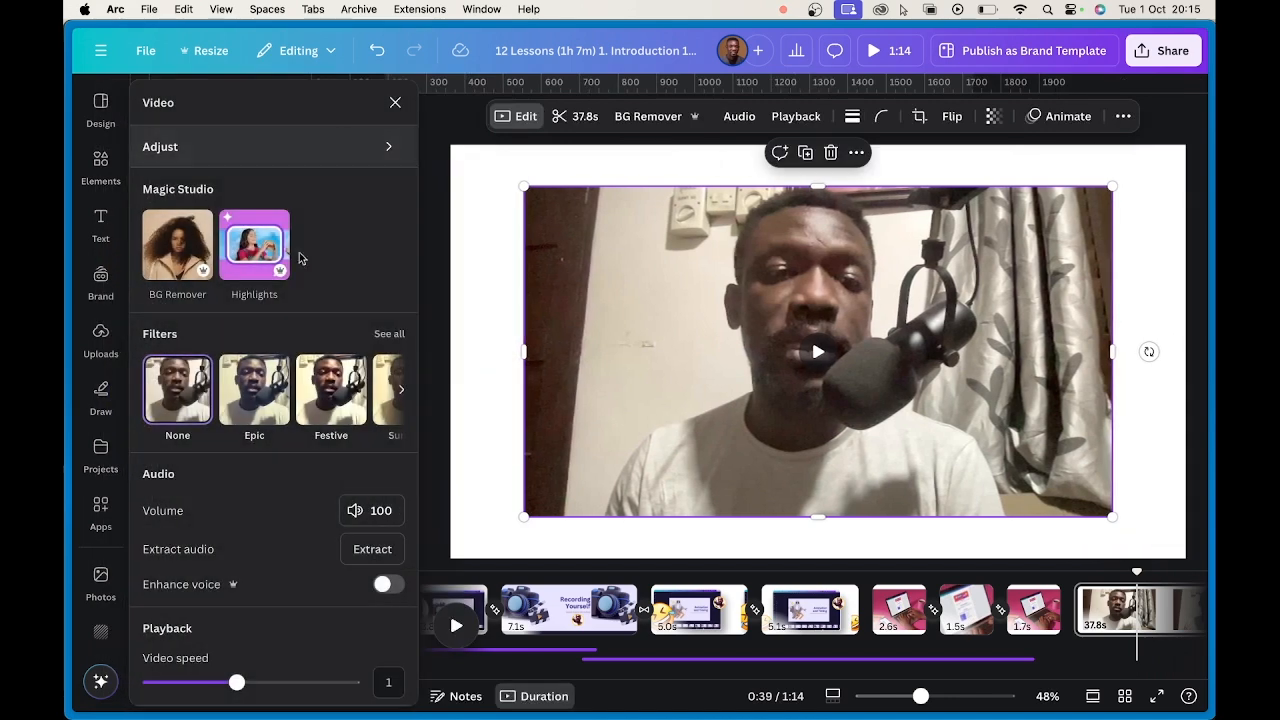
left_click(275, 255)
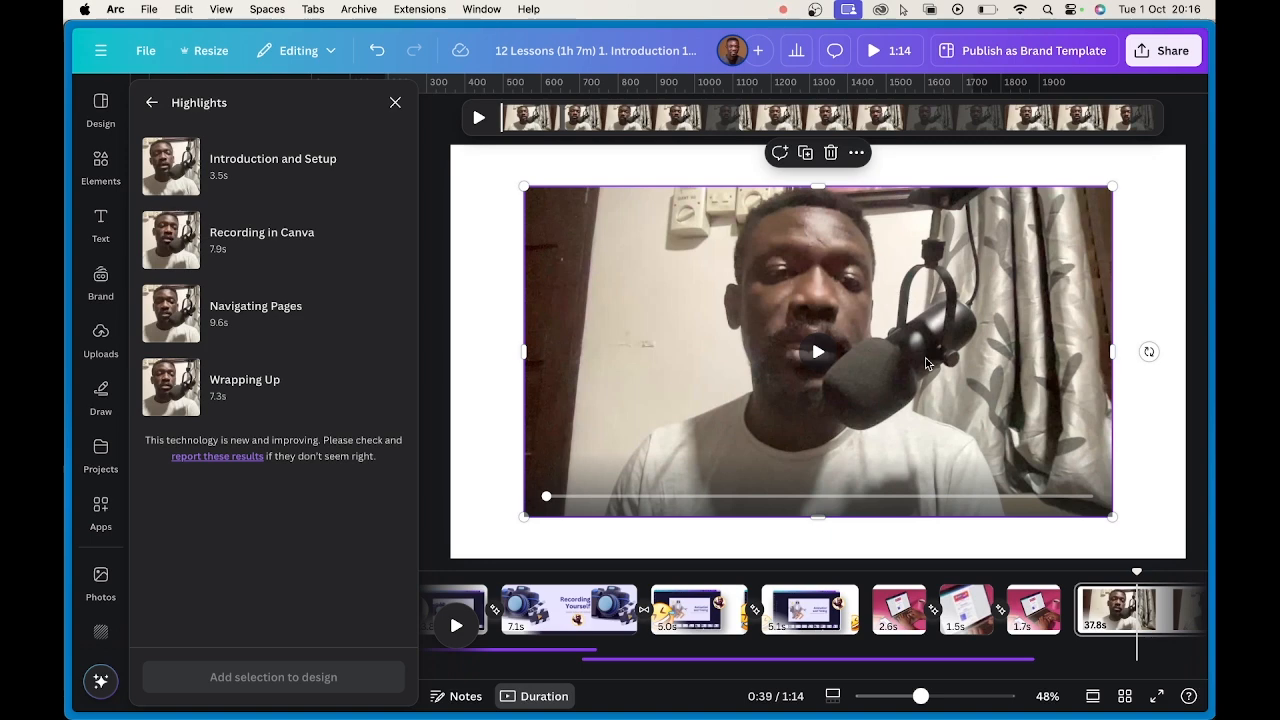
- Preview the suggested highlight segments and check where they fall in the webcam clip
left_click(251, 178)
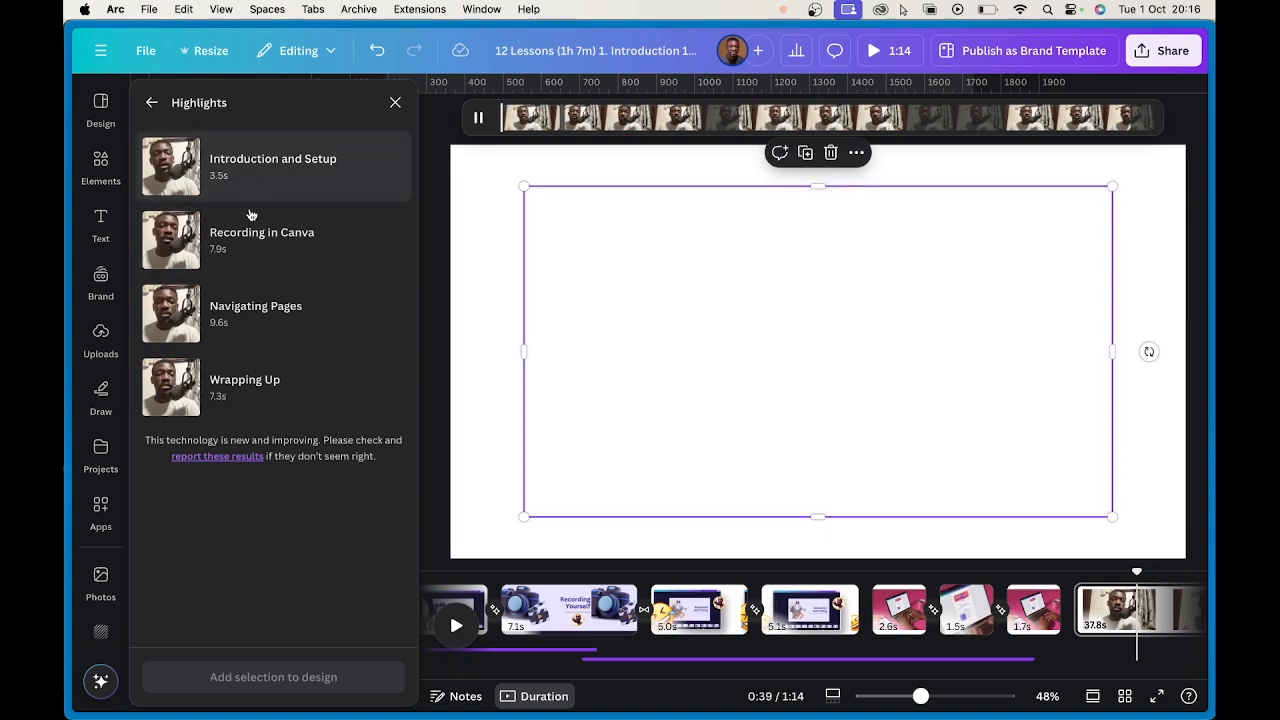
left_click(249, 251)
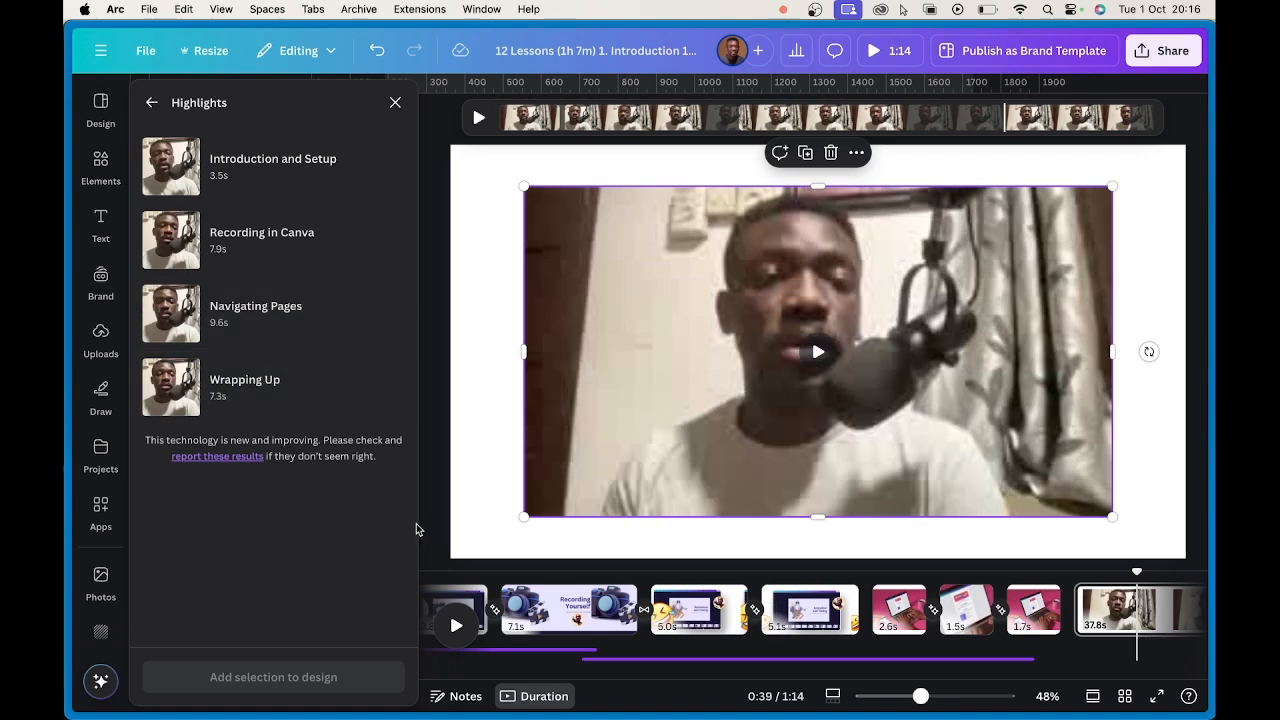
left_click_drag(917, 697, 849, 697)
left_click(838, 704)
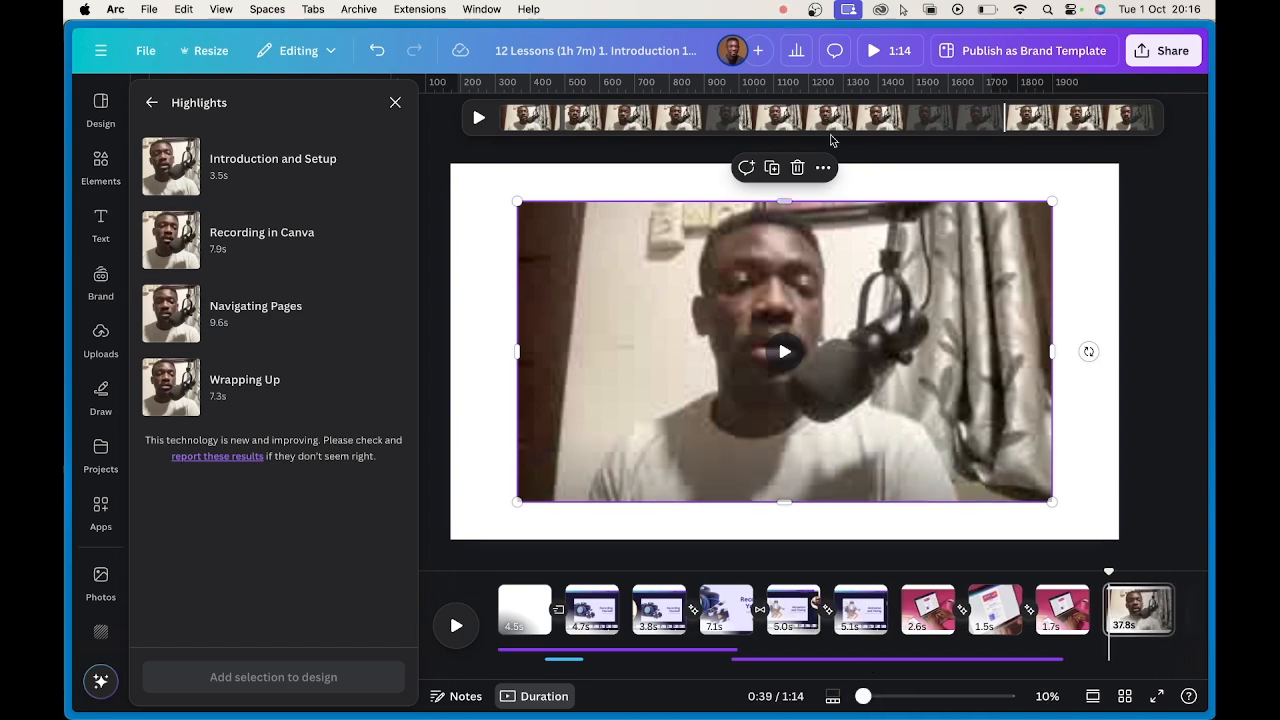
left_click(507, 124)
left_click(558, 122)
left_click(738, 120)
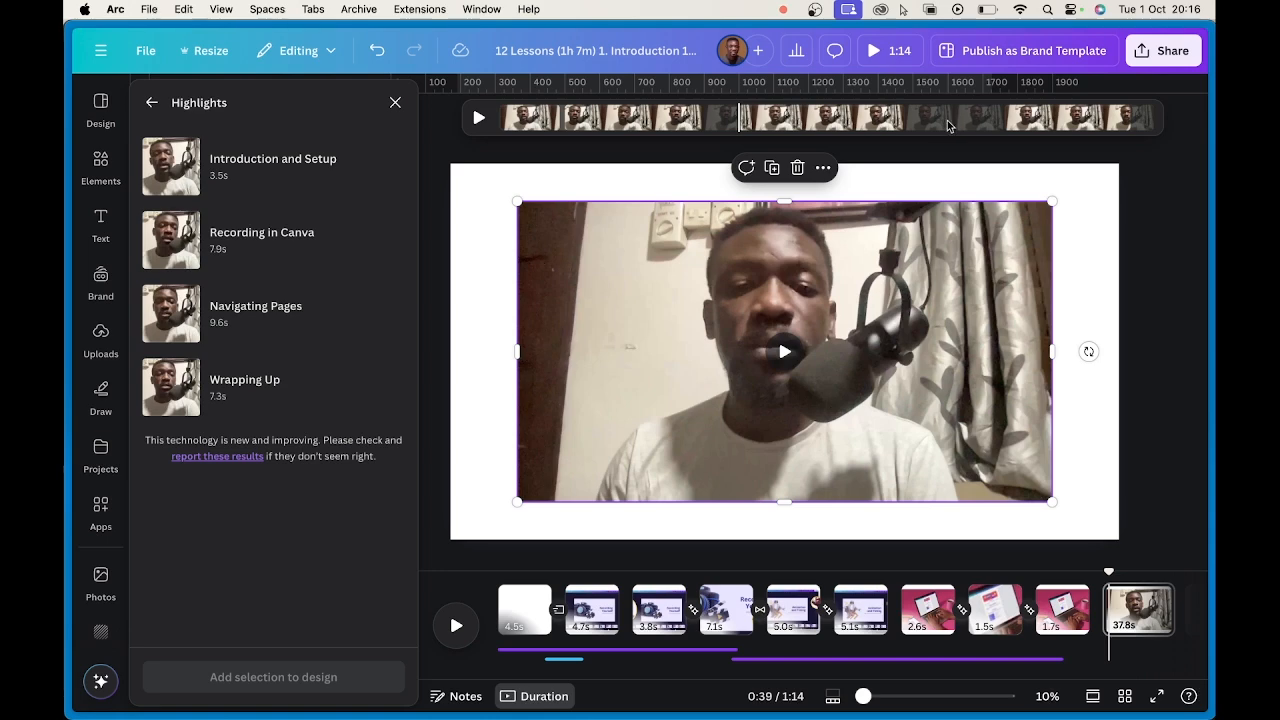
left_click(487, 120)
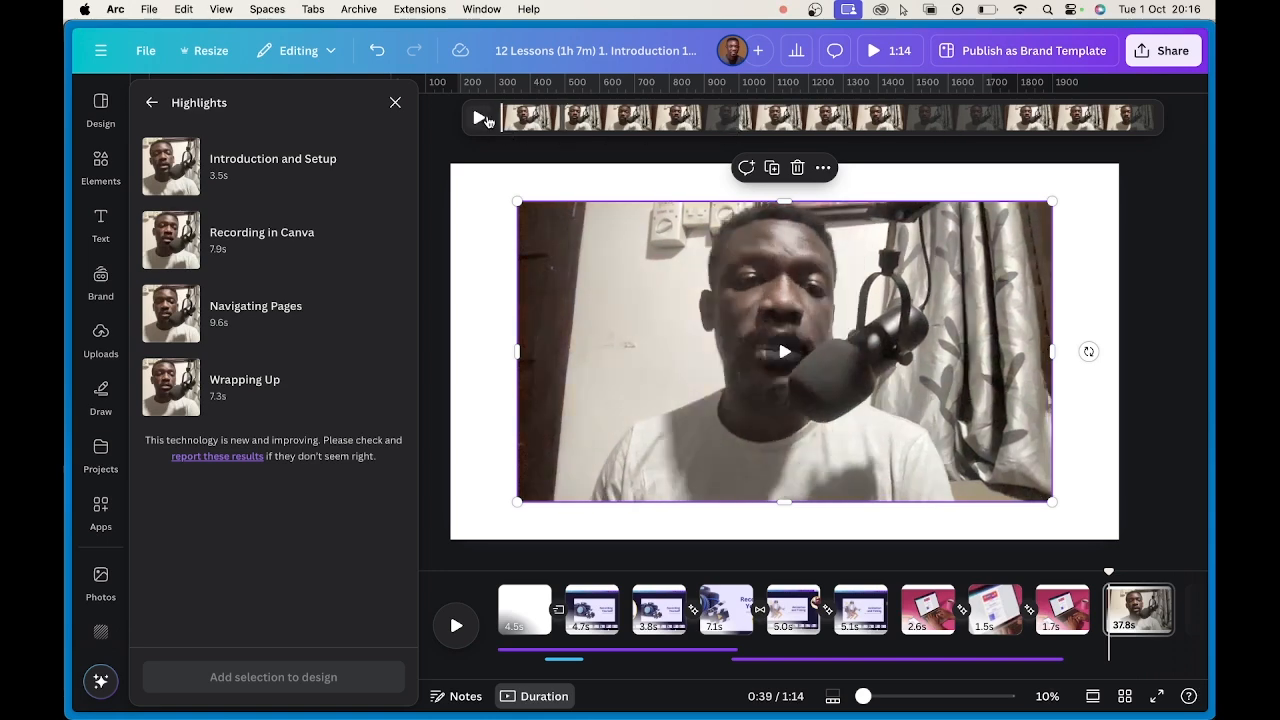
left_click(480, 119)
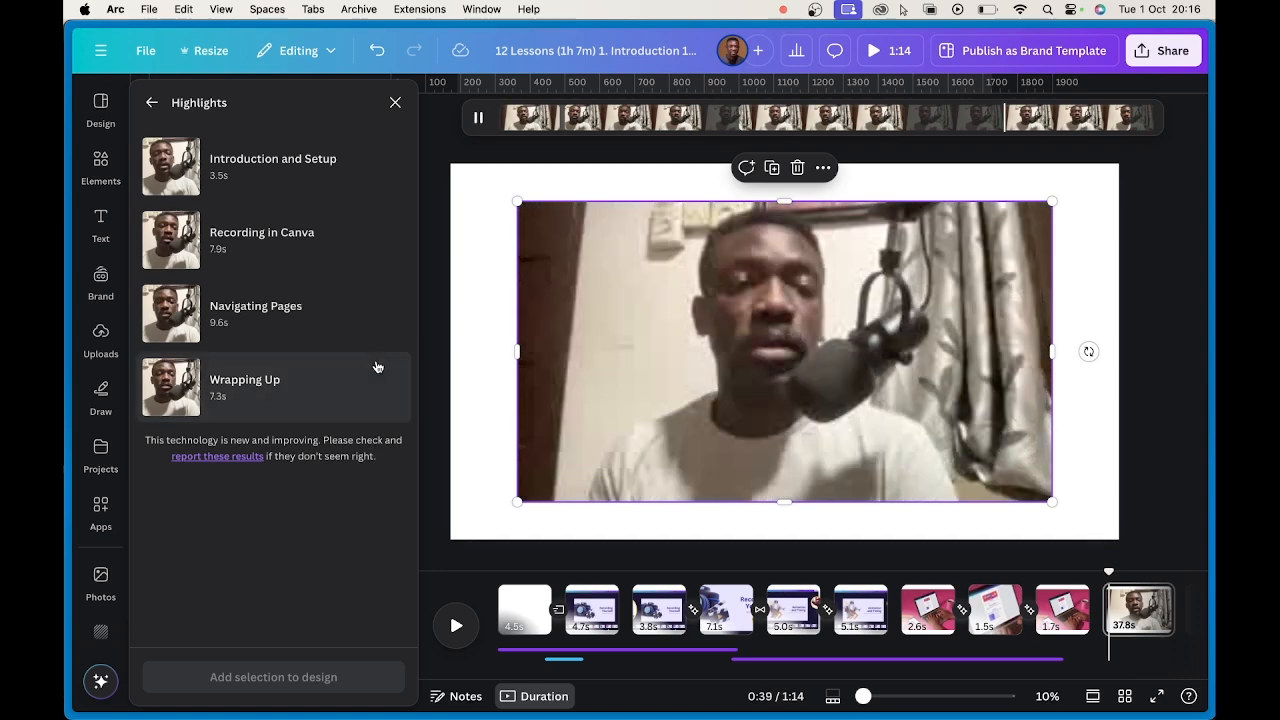
- Add the Introduction and Setup, Recording in Canva, Navigating Pages and Wrapping Up highlights to the design
left_click(268, 180)
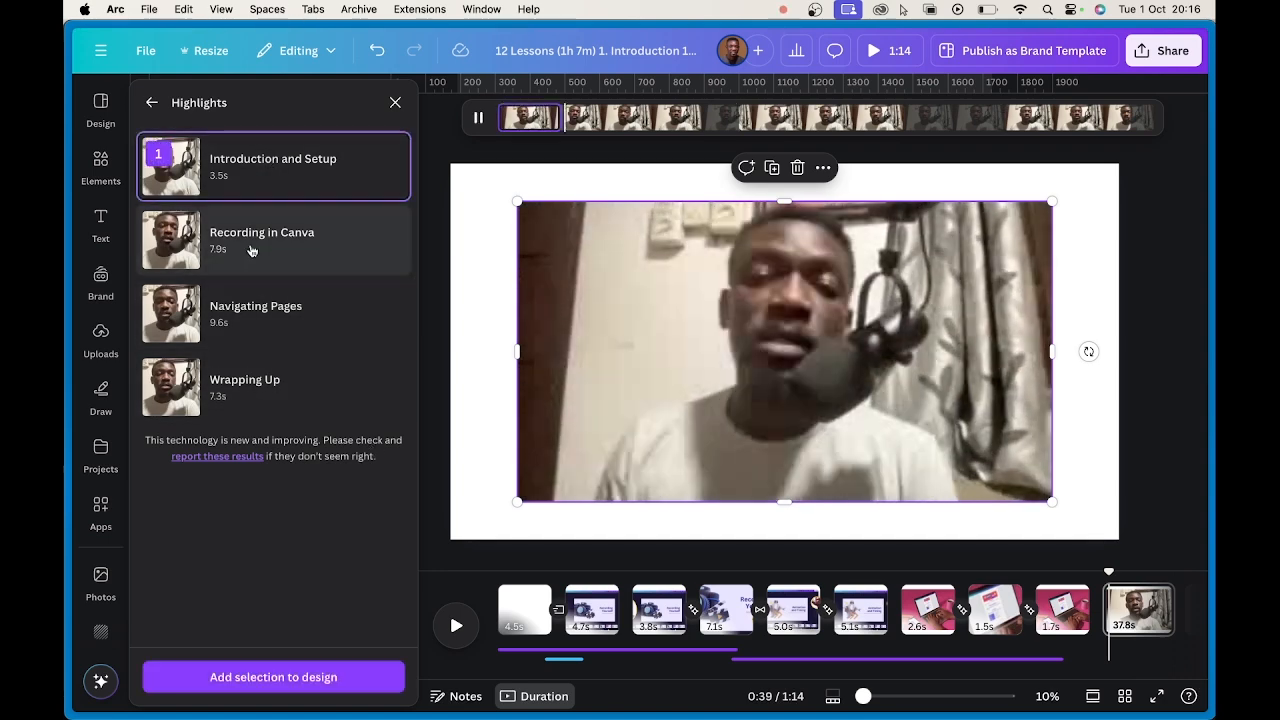
left_click(282, 249)
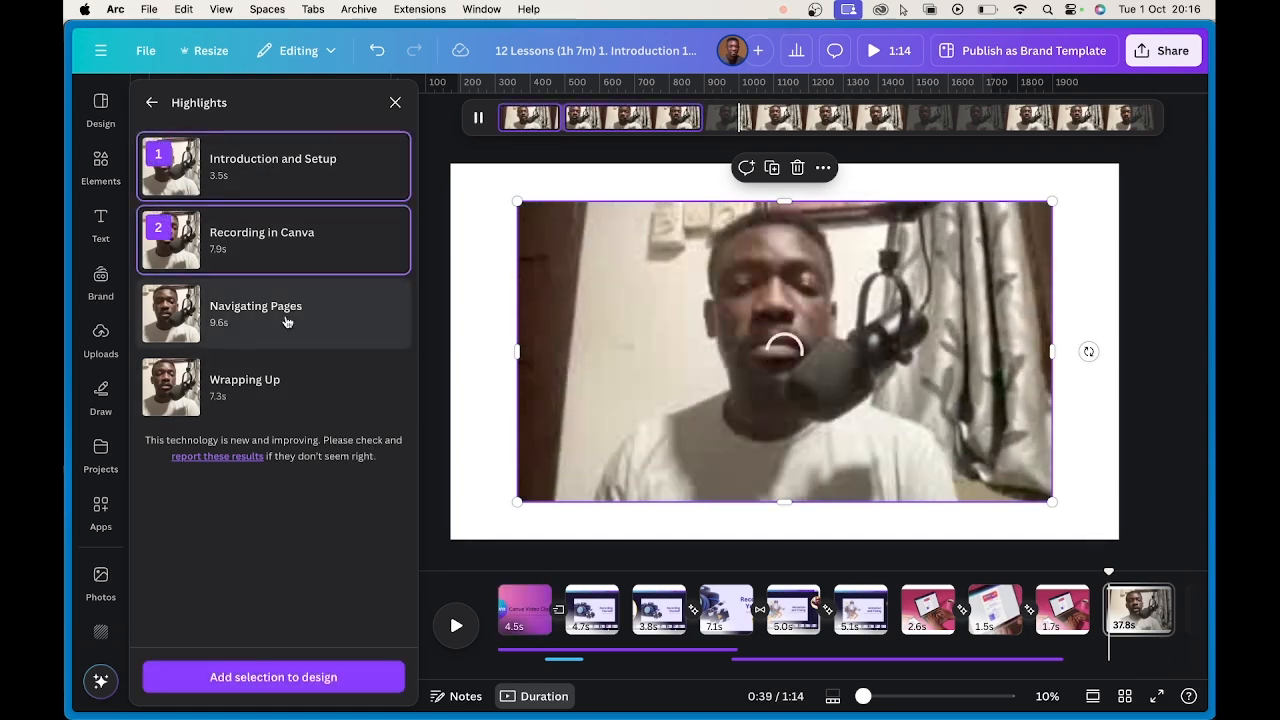
left_click(285, 323)
left_click(282, 399)
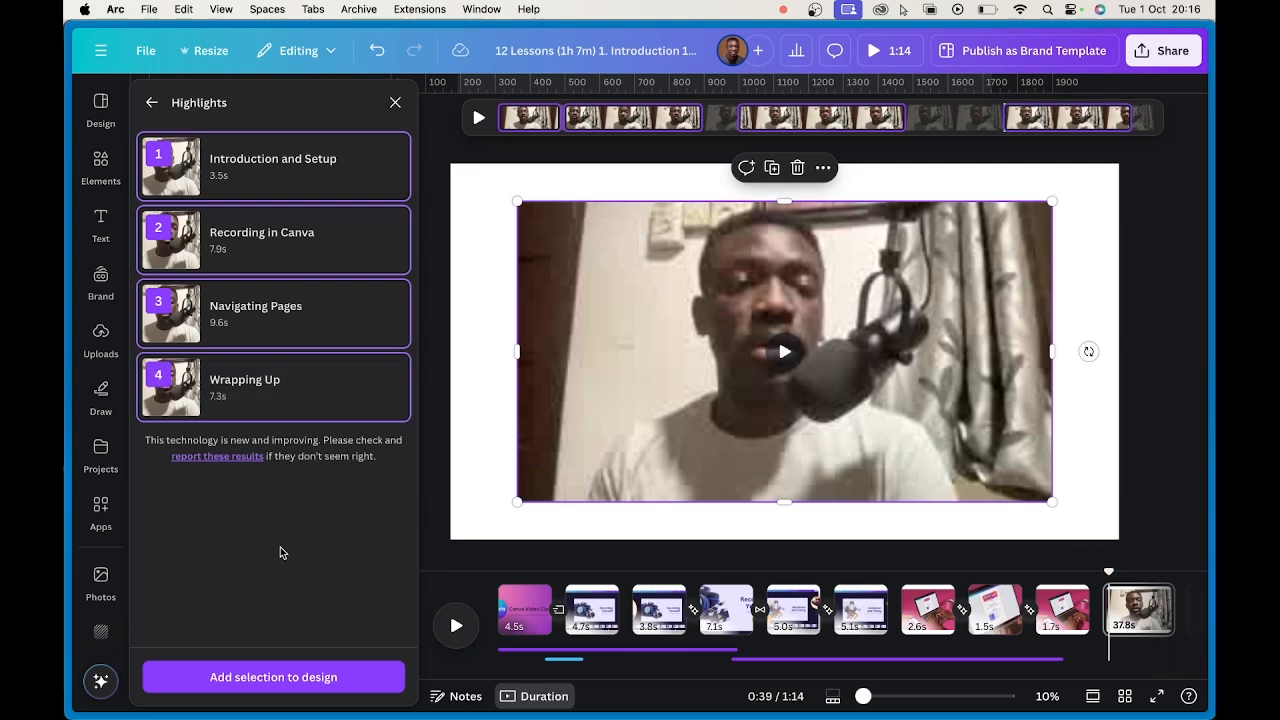
left_click(288, 689)
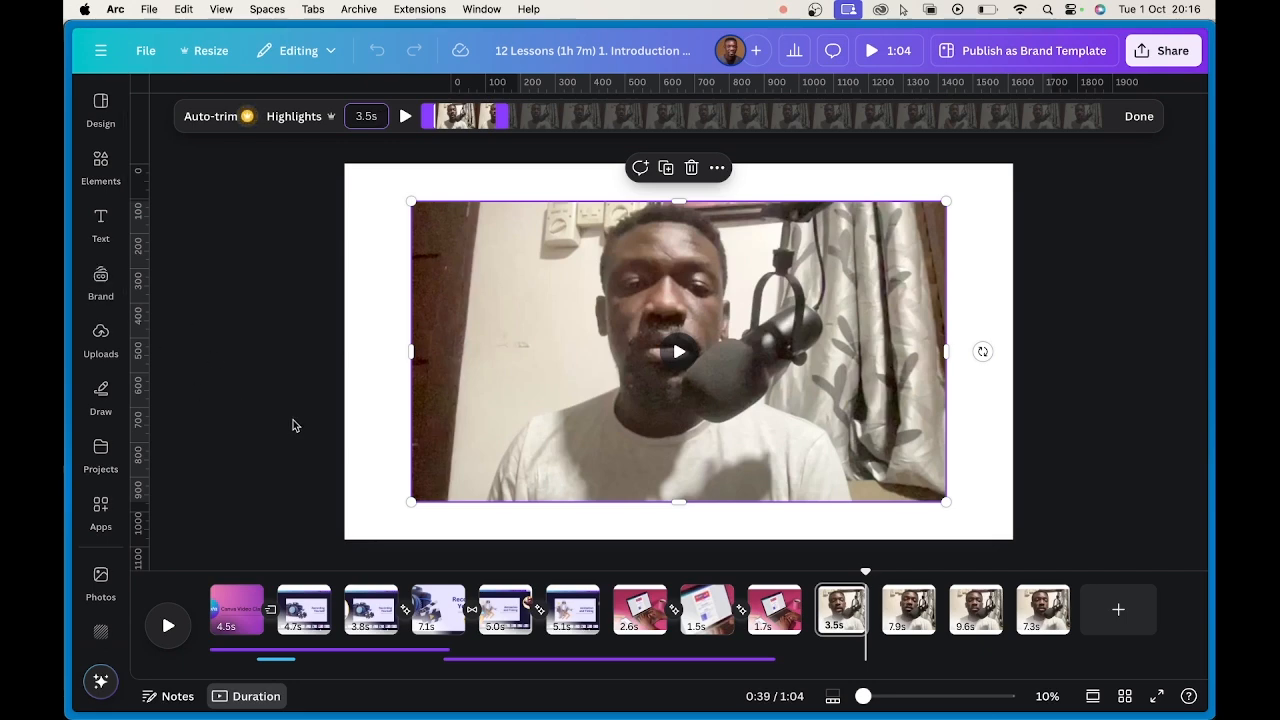
- Switch back to the course presentation at the "Let's Explore Magic Video" page
mouse_move(66, 353)
left_click(192, 262)
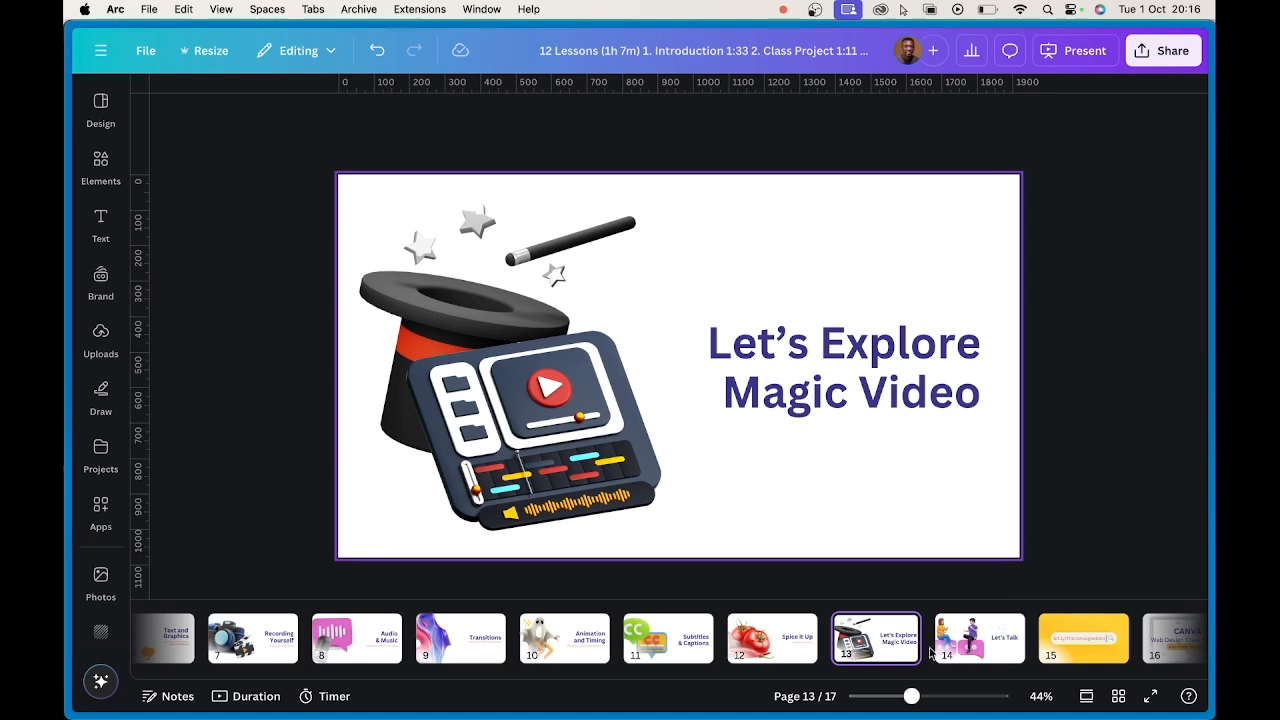
- Open the presentation's "Let's Talk" page and switch back to the course video design
left_click(979, 652)
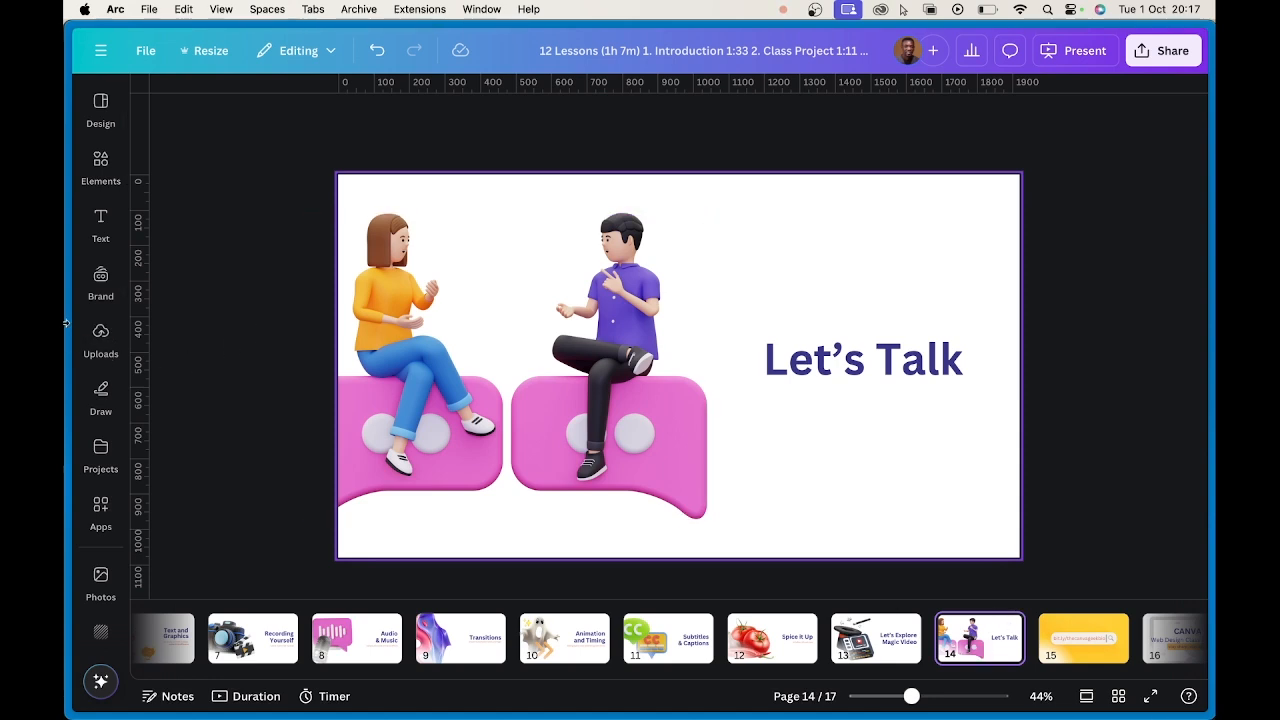
mouse_move(78, 311)
left_click(157, 255)
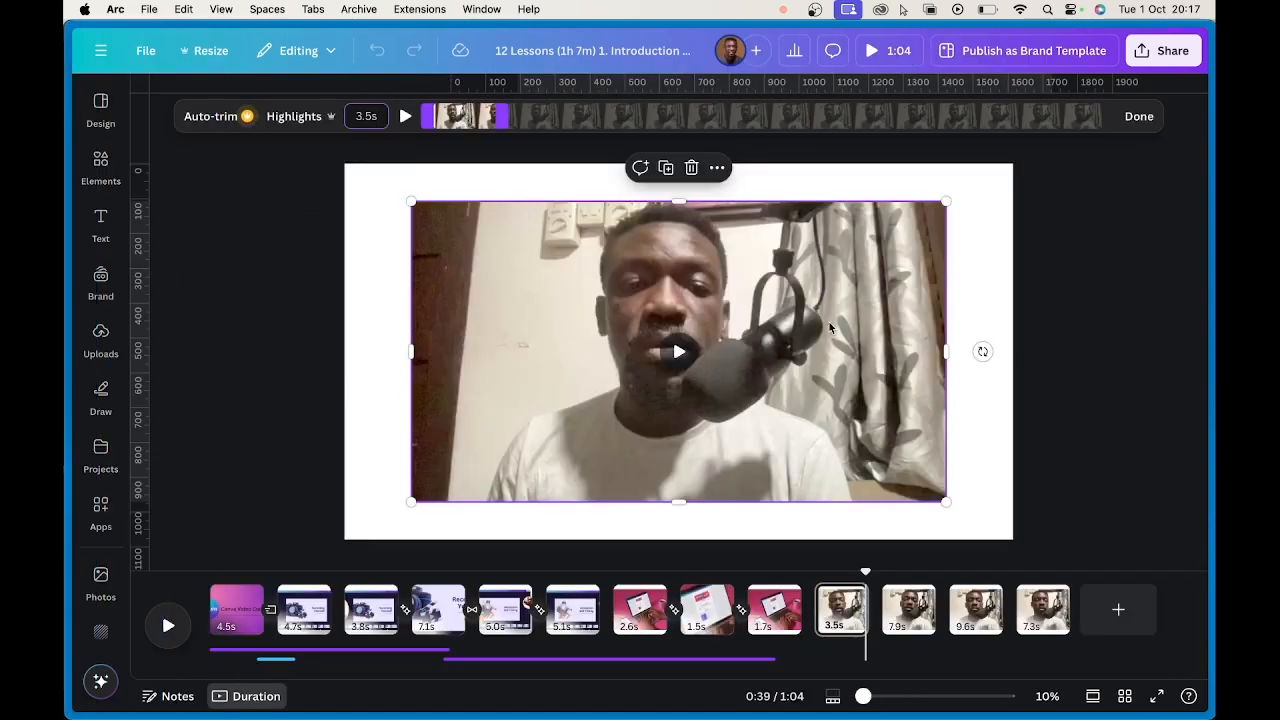
- Try the background remover on the 7.9s webcam clip and undo it
left_click(908, 608)
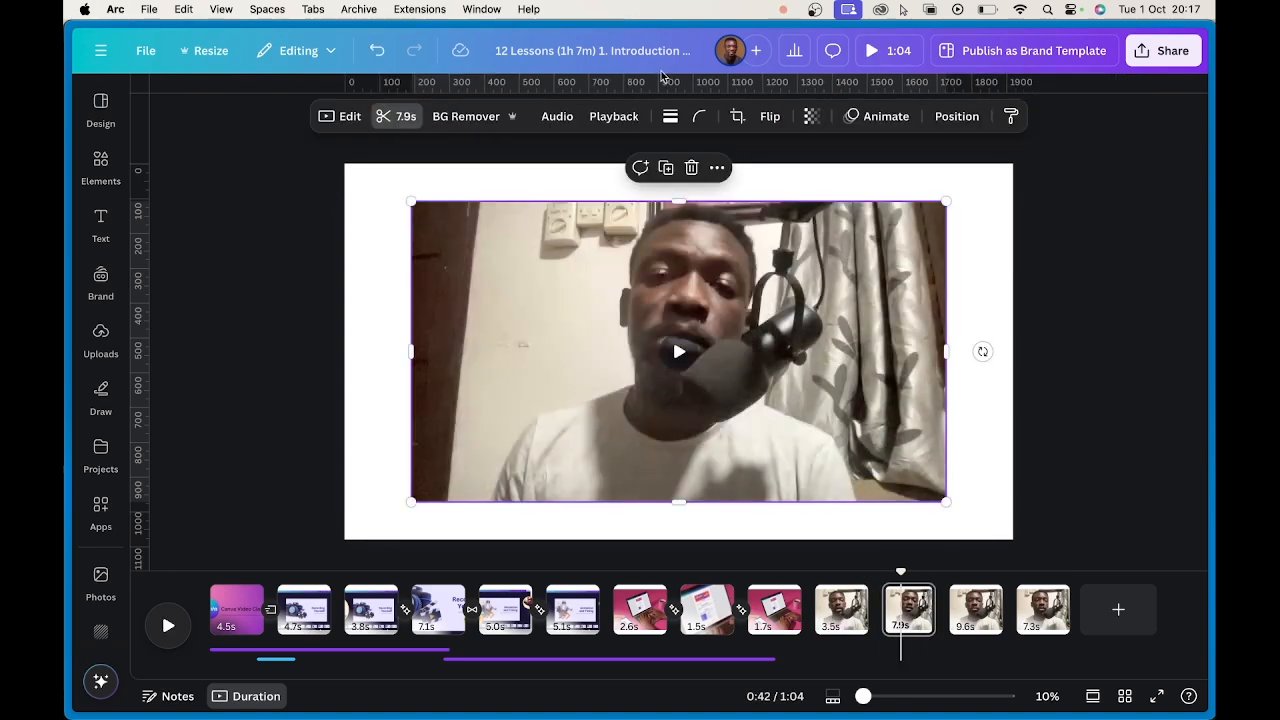
left_click(453, 117)
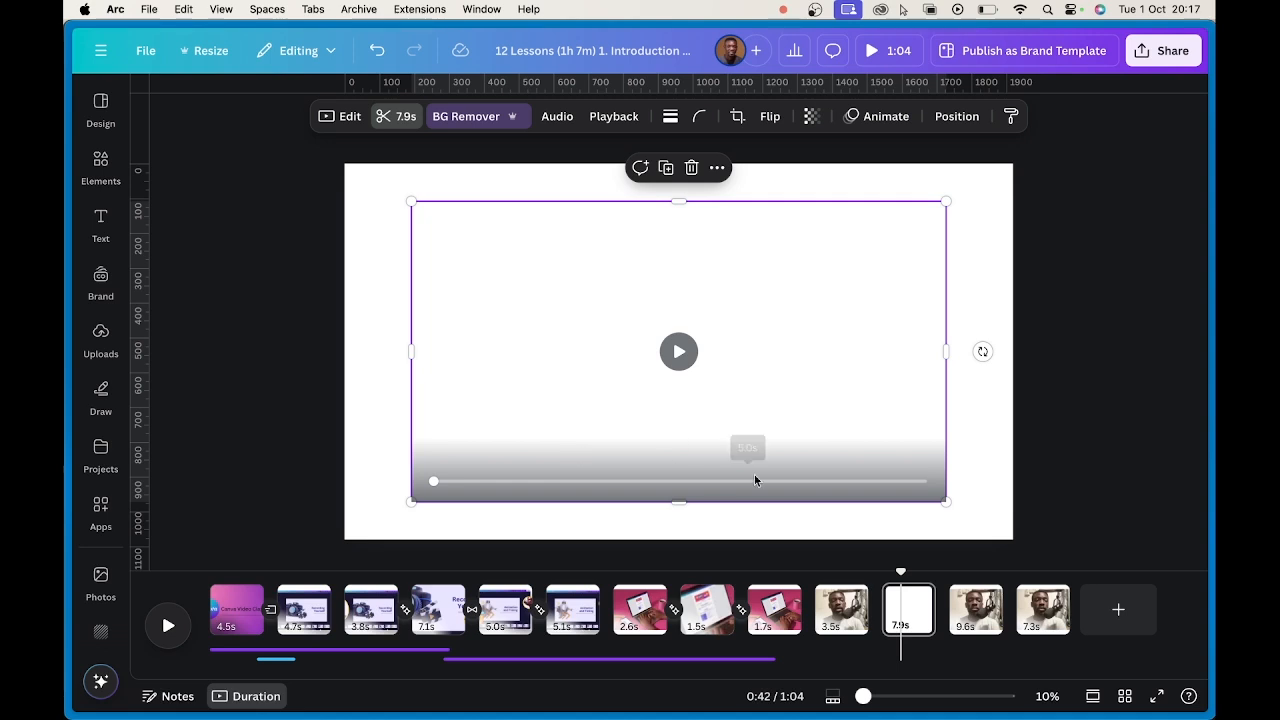
left_click(366, 412)
left_click(696, 403)
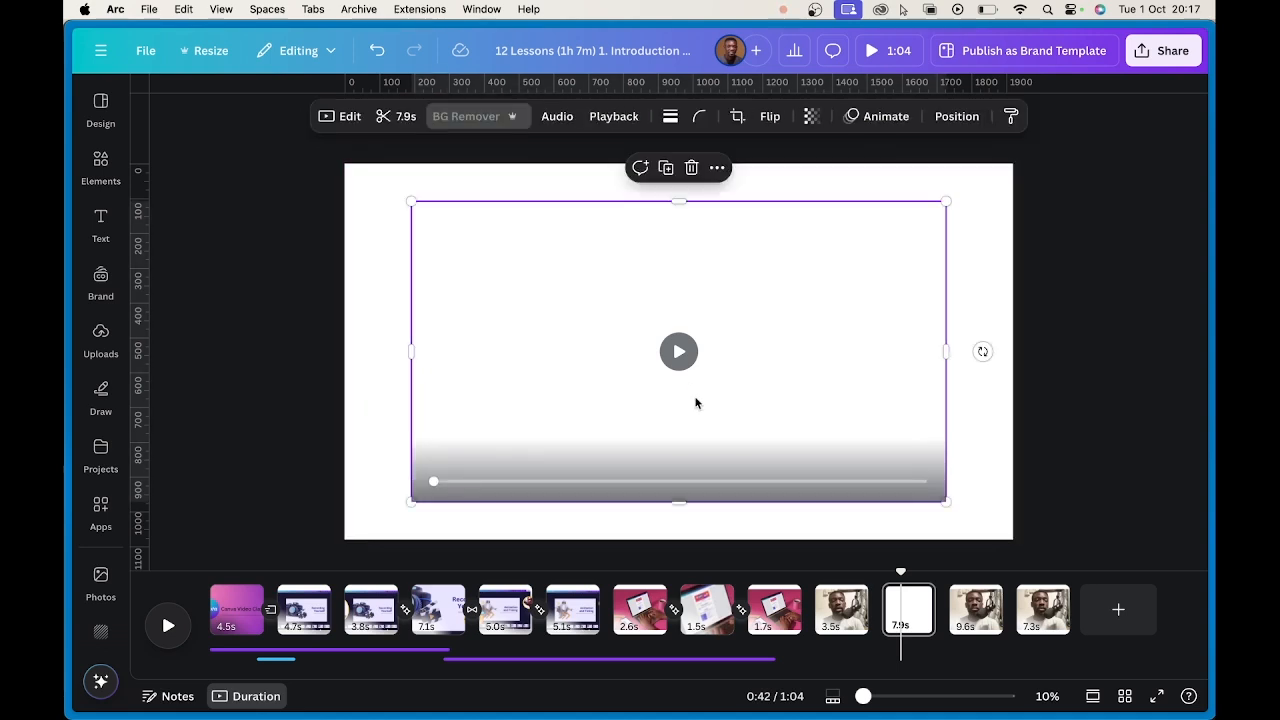
key("super+z")
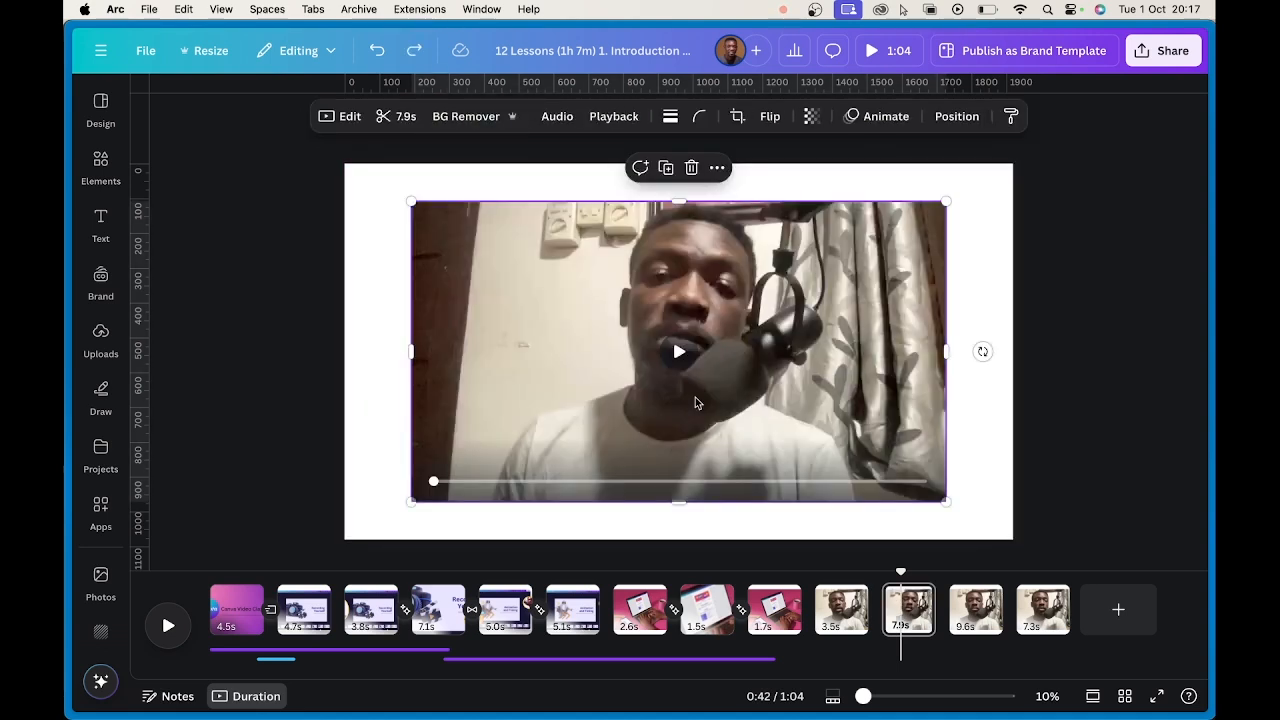
- Remove the background of the 7.9s webcam clip with BG Remover in Magic Studio
left_click(352, 121)
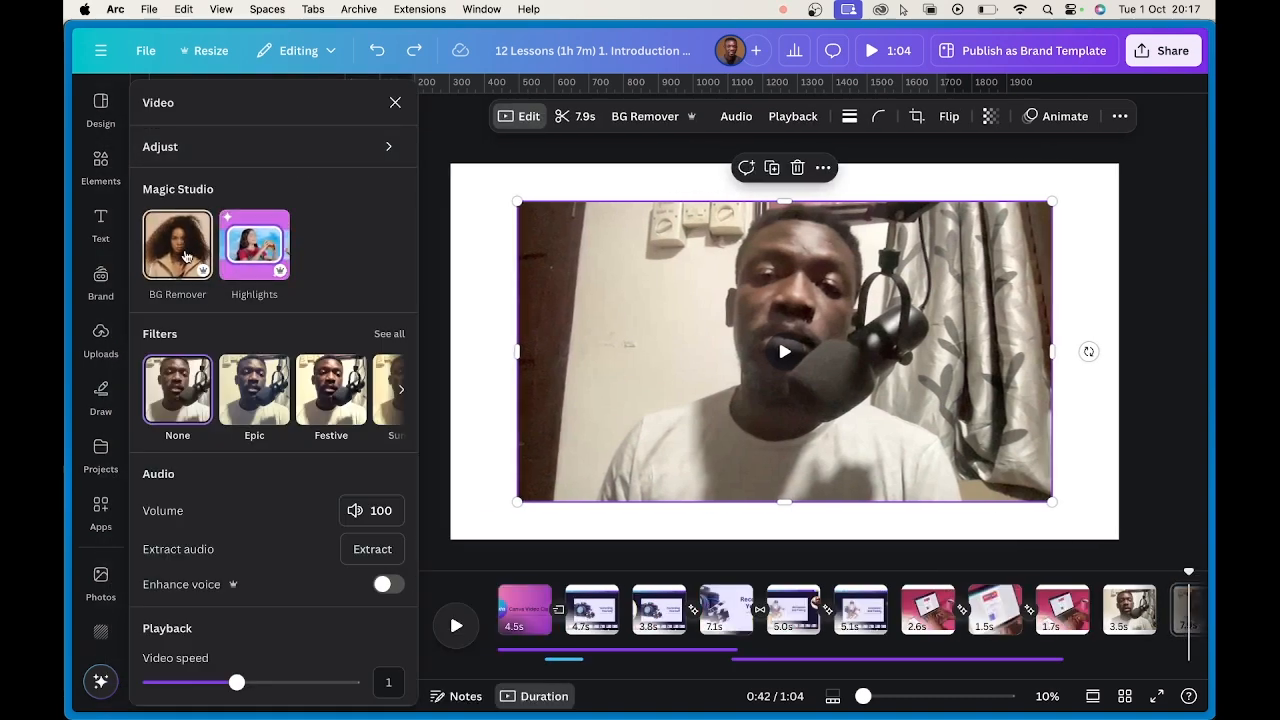
left_click(184, 256)
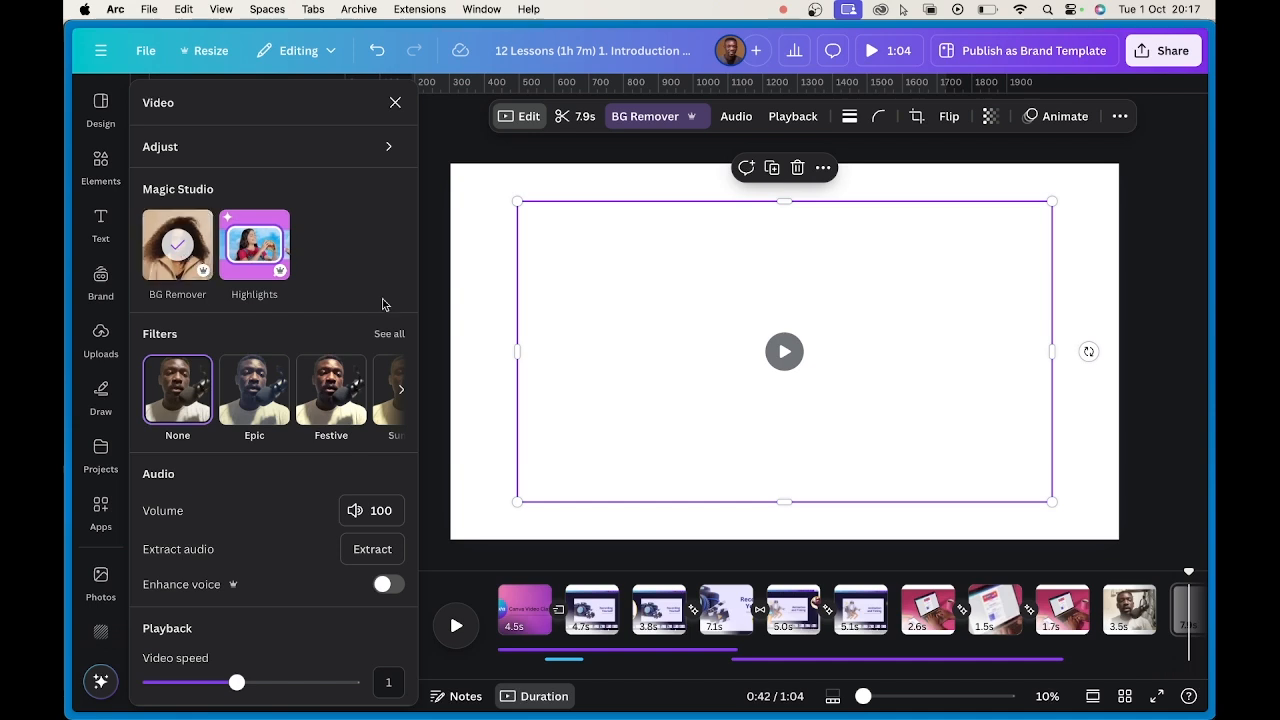
mouse_move(791, 384)
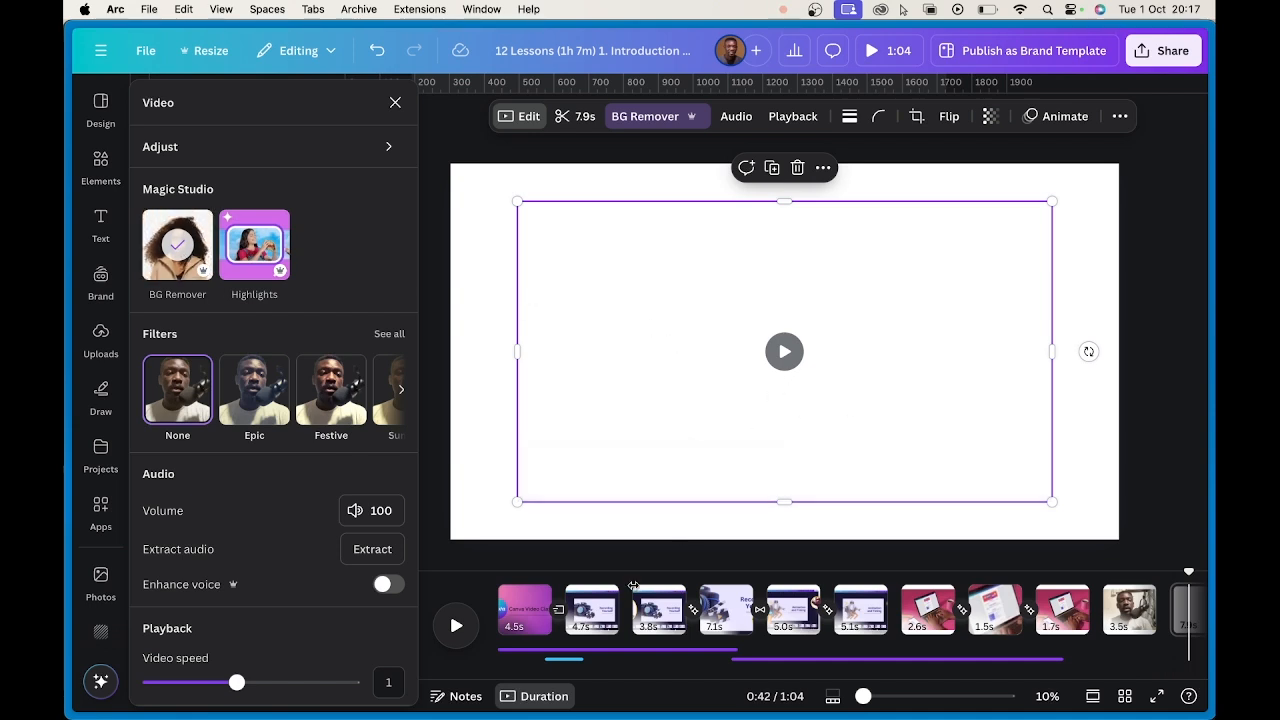
- Copy the gradient background from the "Canva Video Class" page and paste it as the background of the 7.9s webcam page
left_click(538, 618)
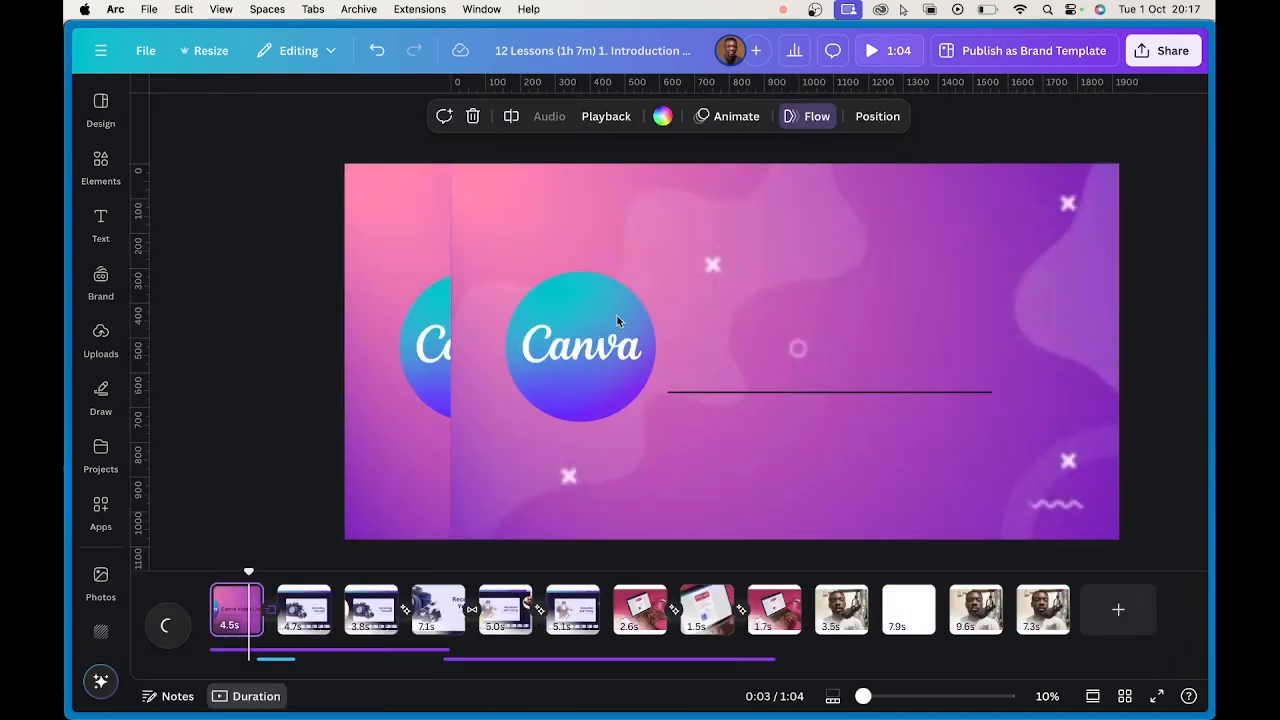
left_click(884, 246)
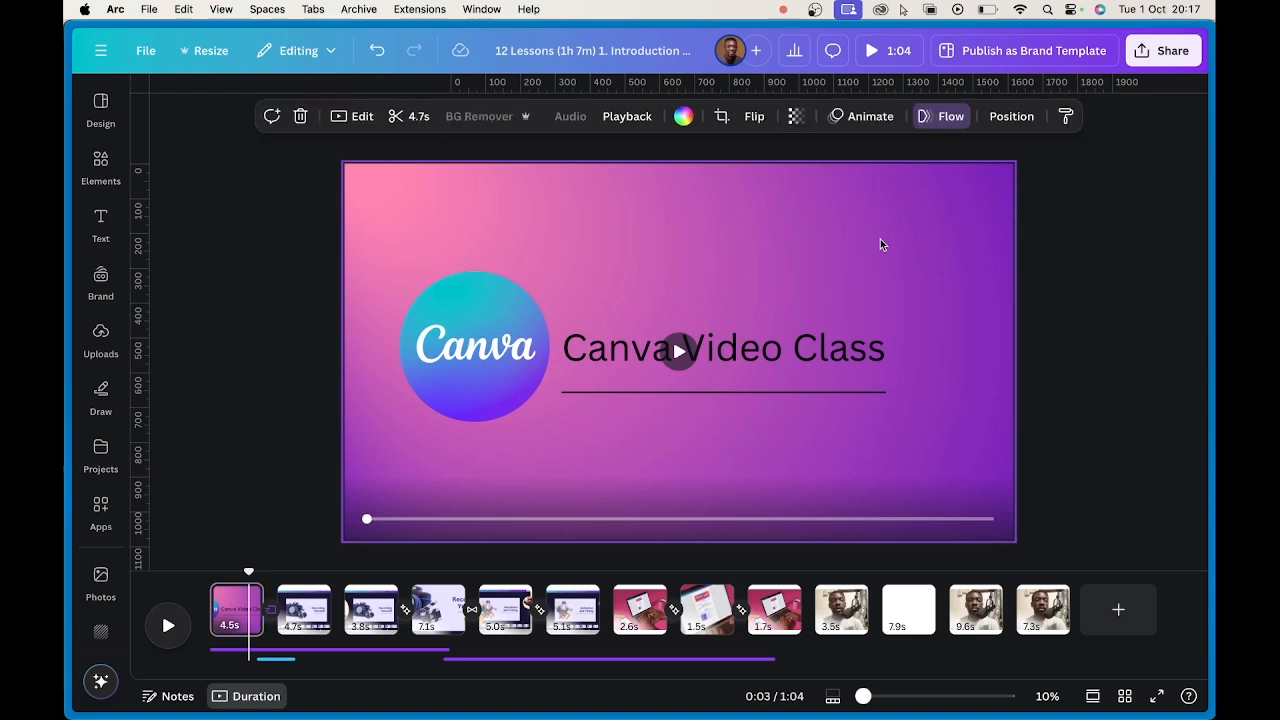
right_click(884, 246)
left_click(935, 271)
left_click(909, 609)
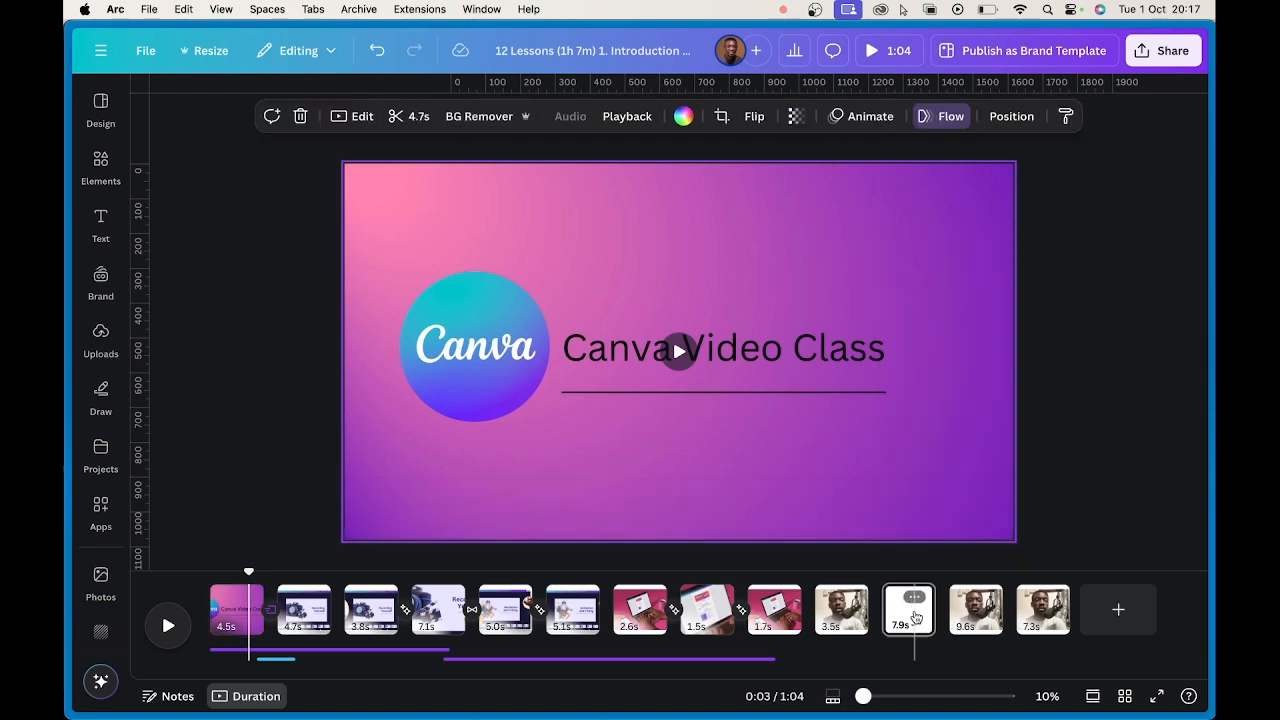
left_click(711, 349)
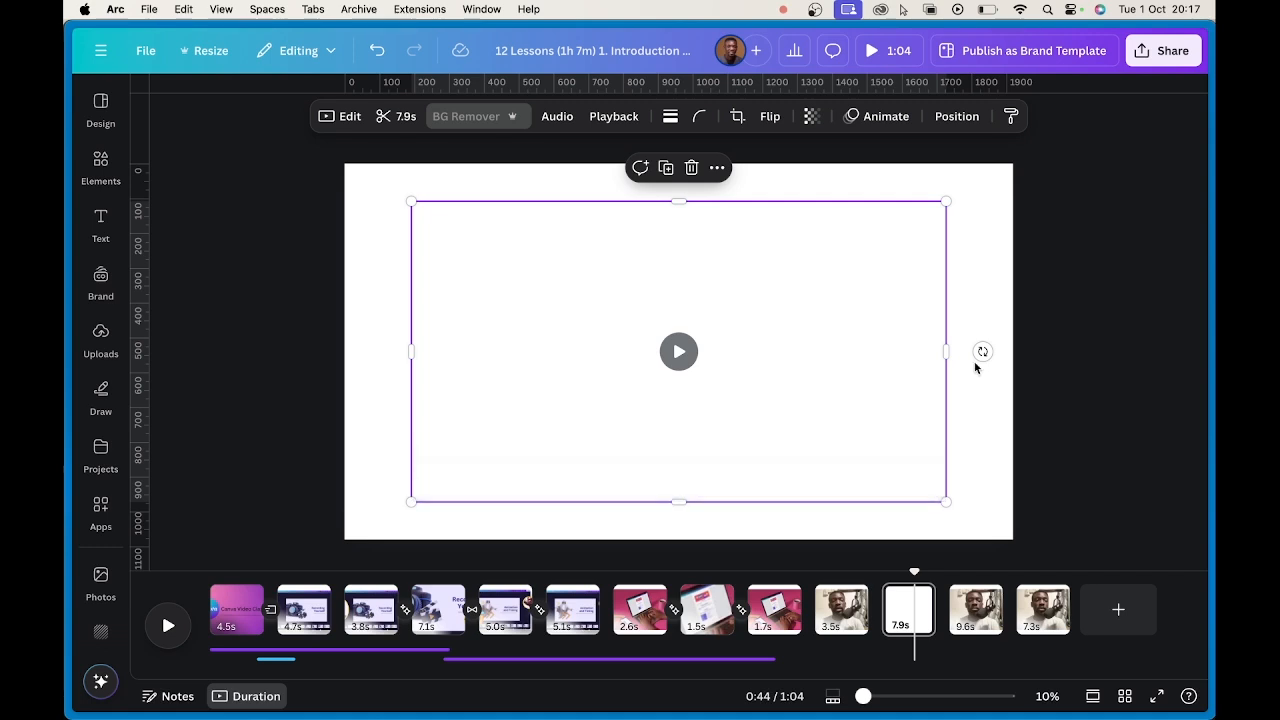
right_click(971, 265)
left_click(995, 348)
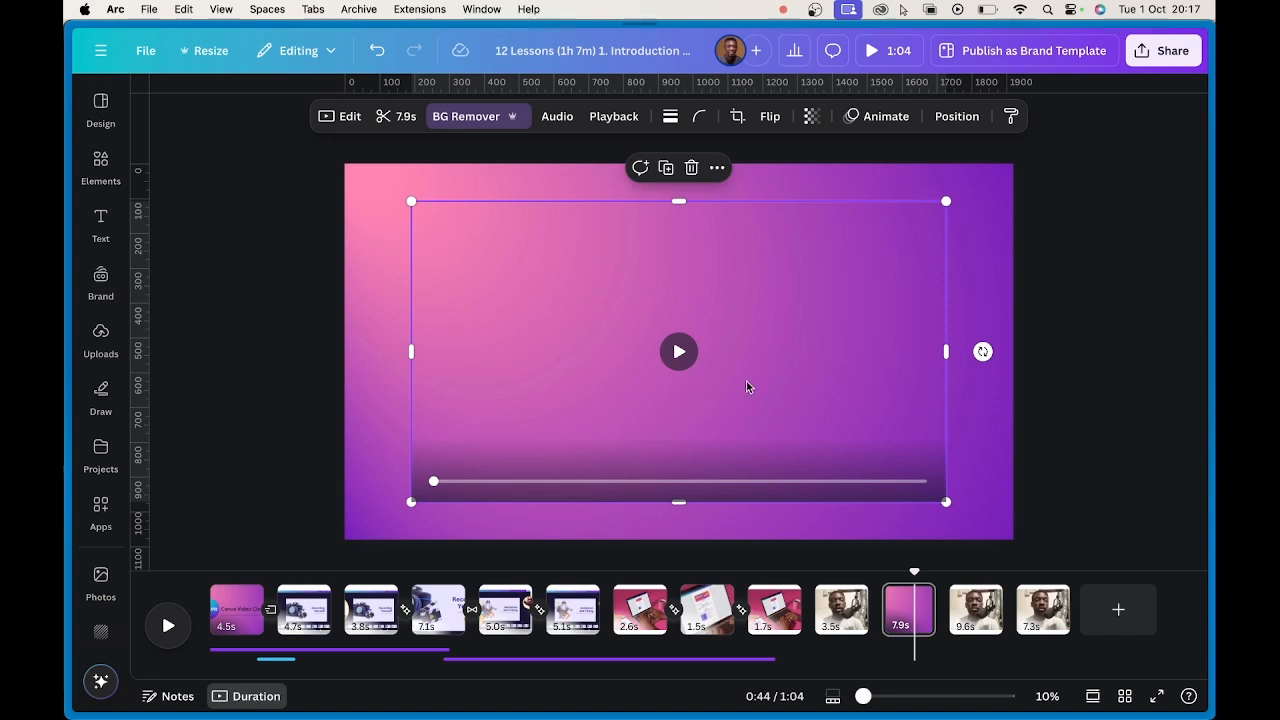
- Reload the design and preview the cut-out webcam clip on the 7.9s page with the gradient background
key("super+r")
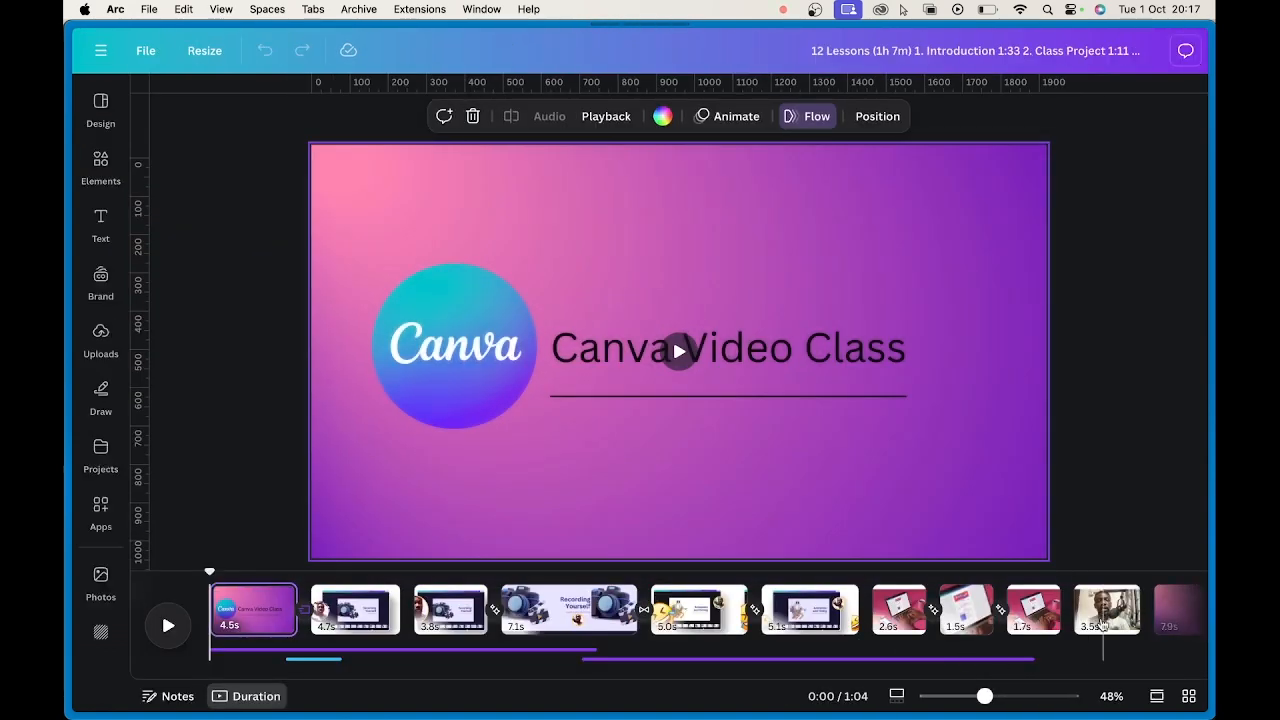
left_click(1038, 625)
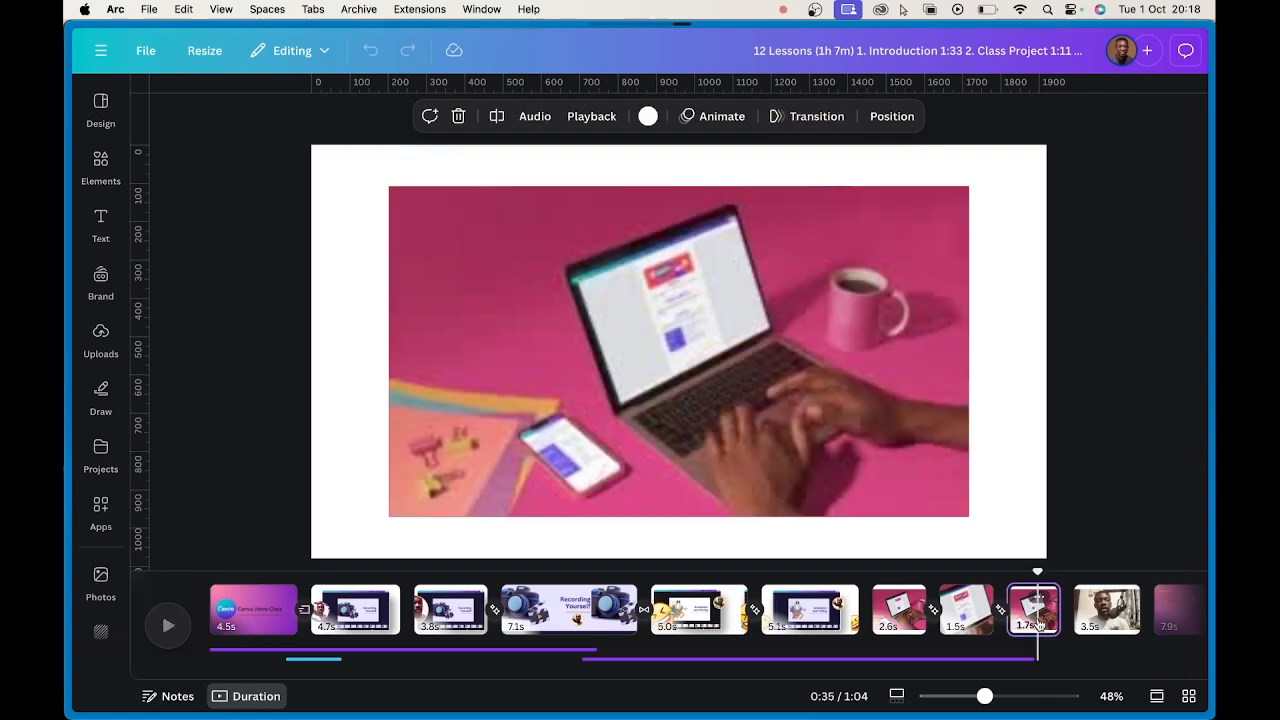
left_click(1114, 612)
left_click(1173, 615)
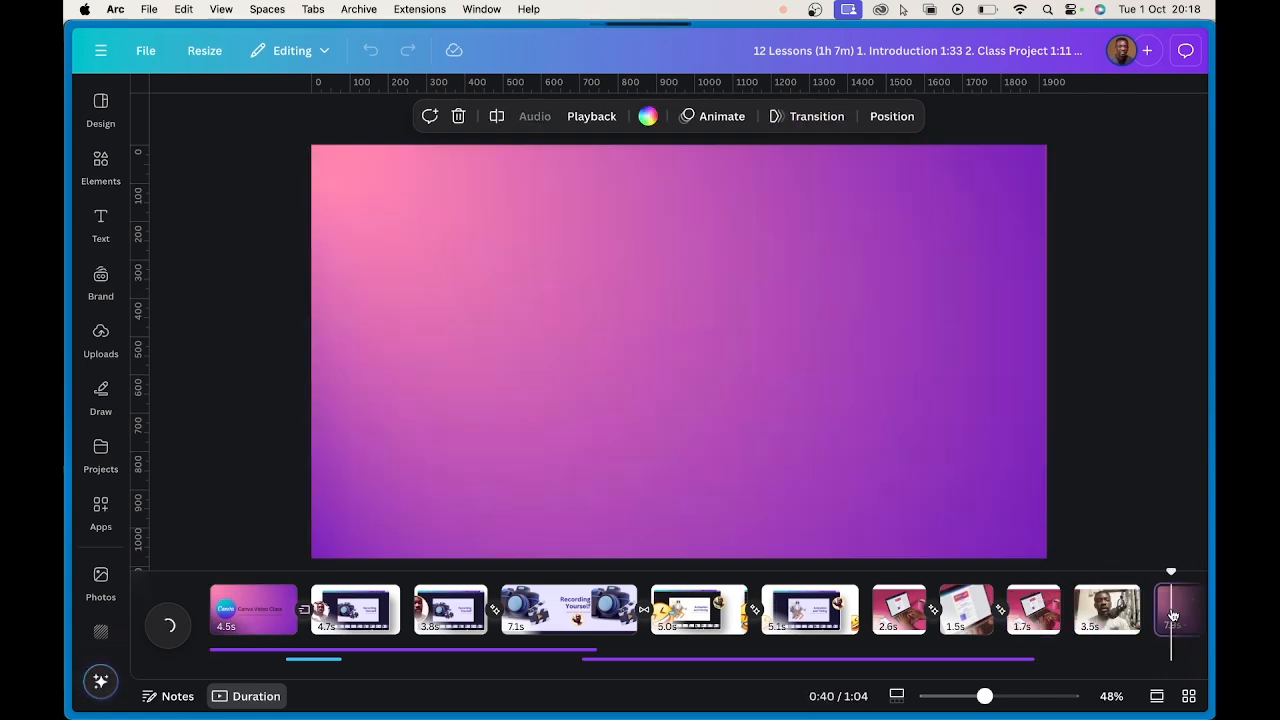
left_click(691, 379)
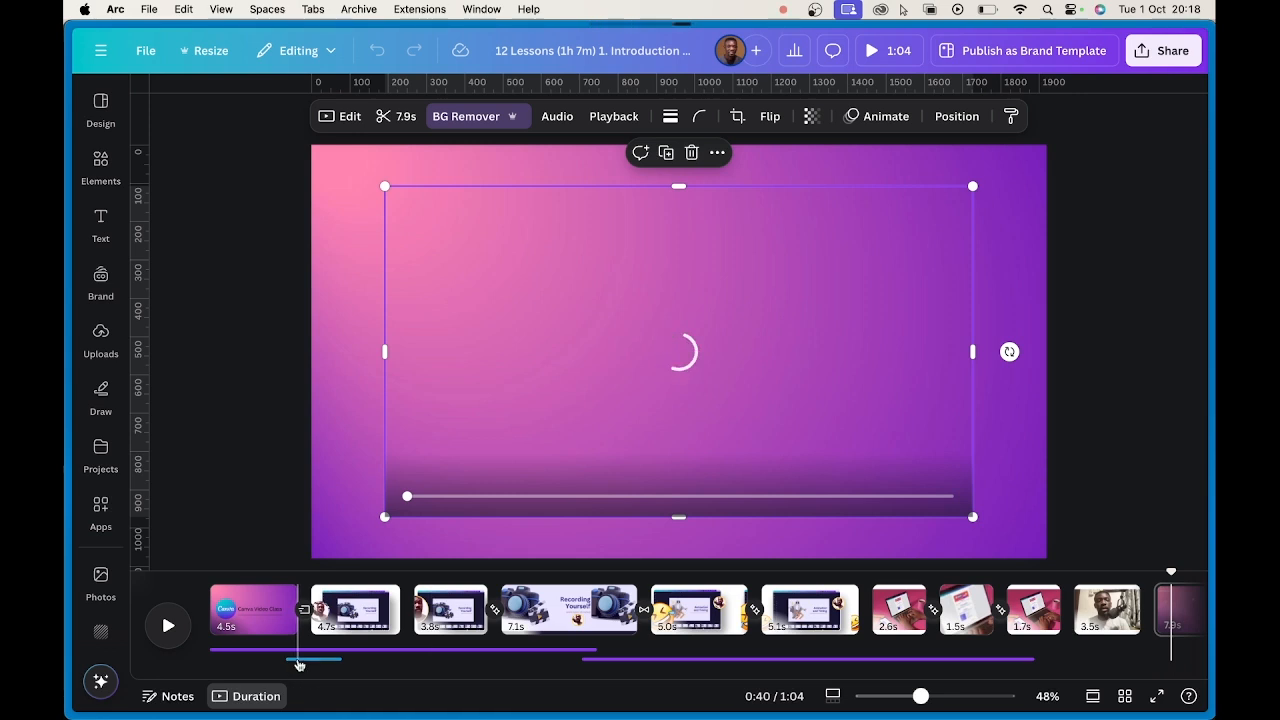
left_click(1089, 265)
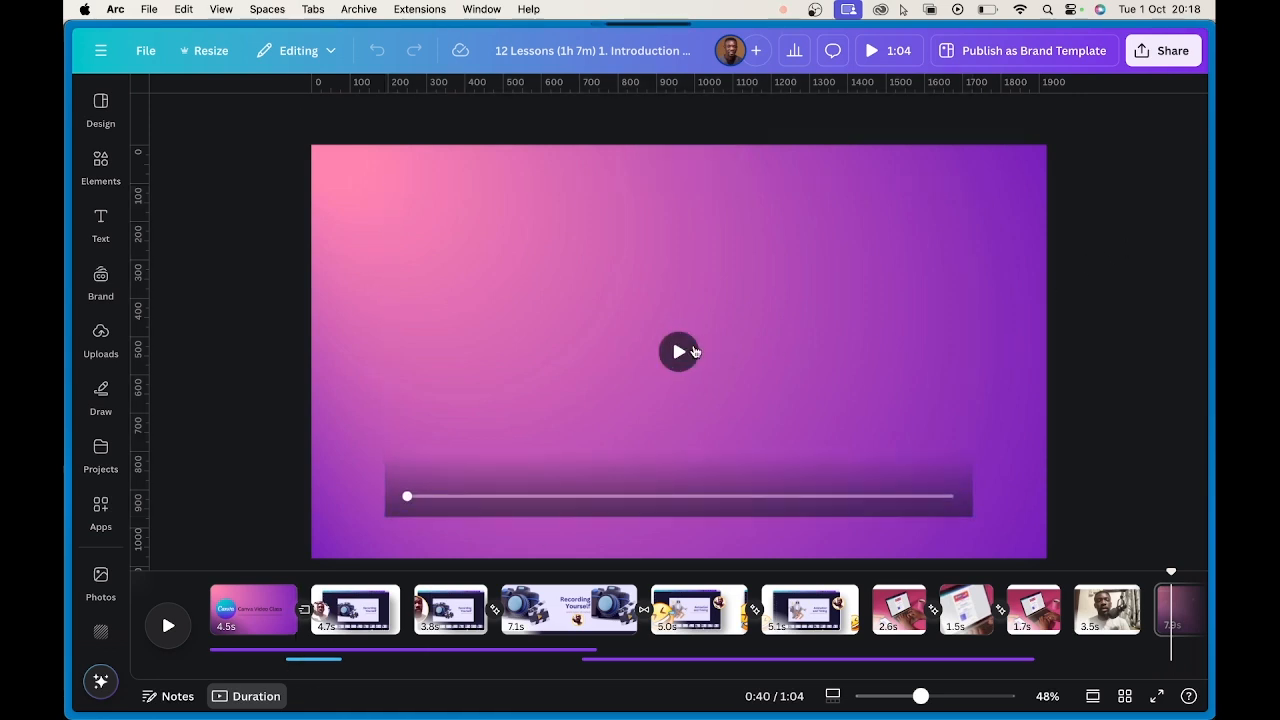
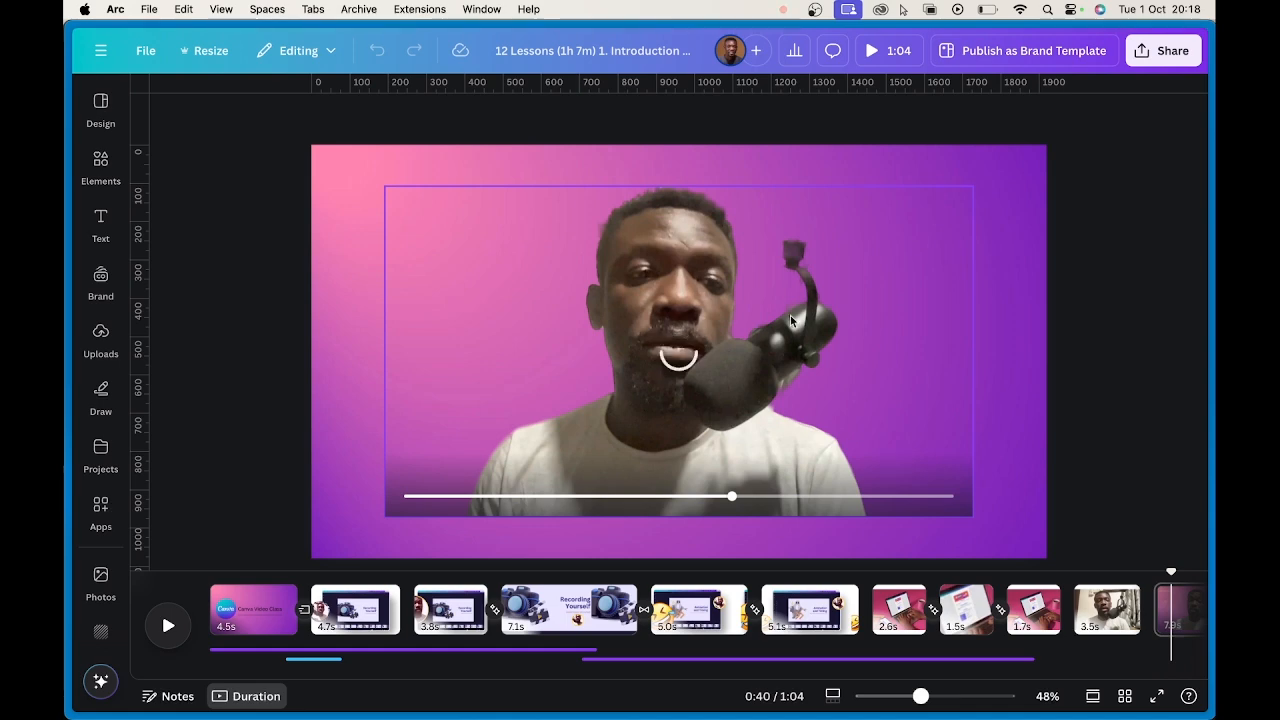
left_click(655, 389)
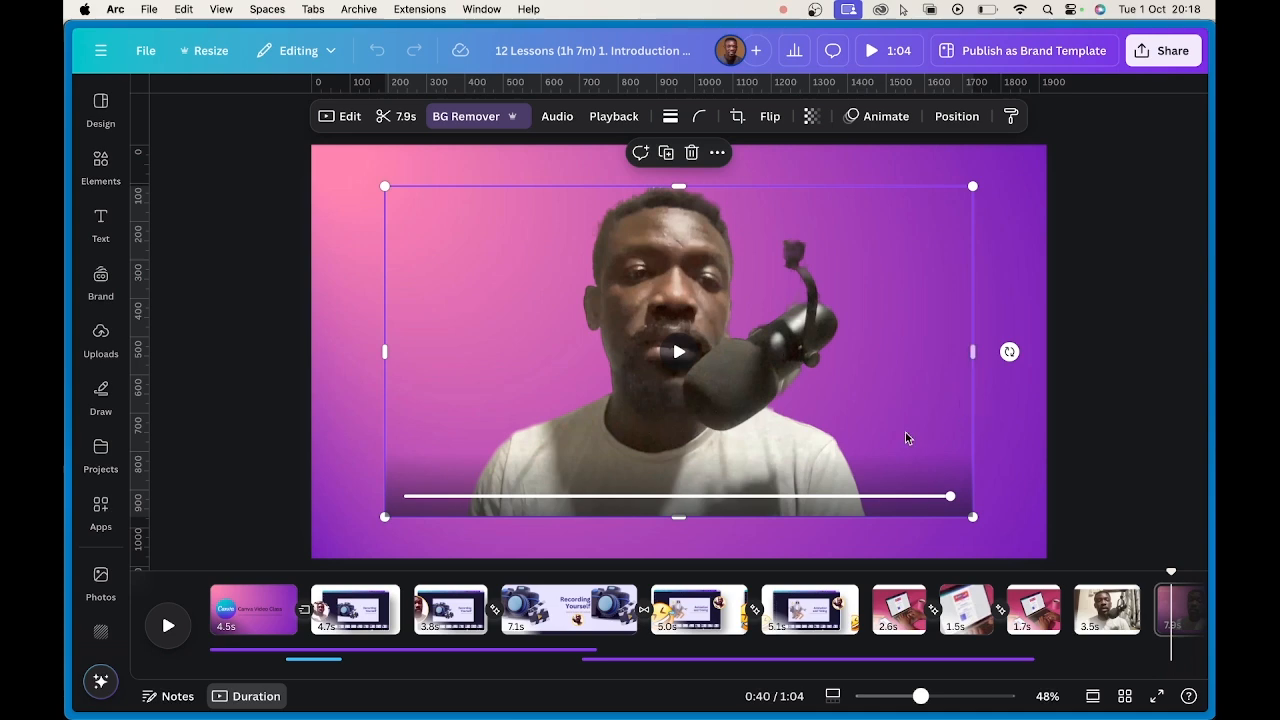
left_click(1010, 262)
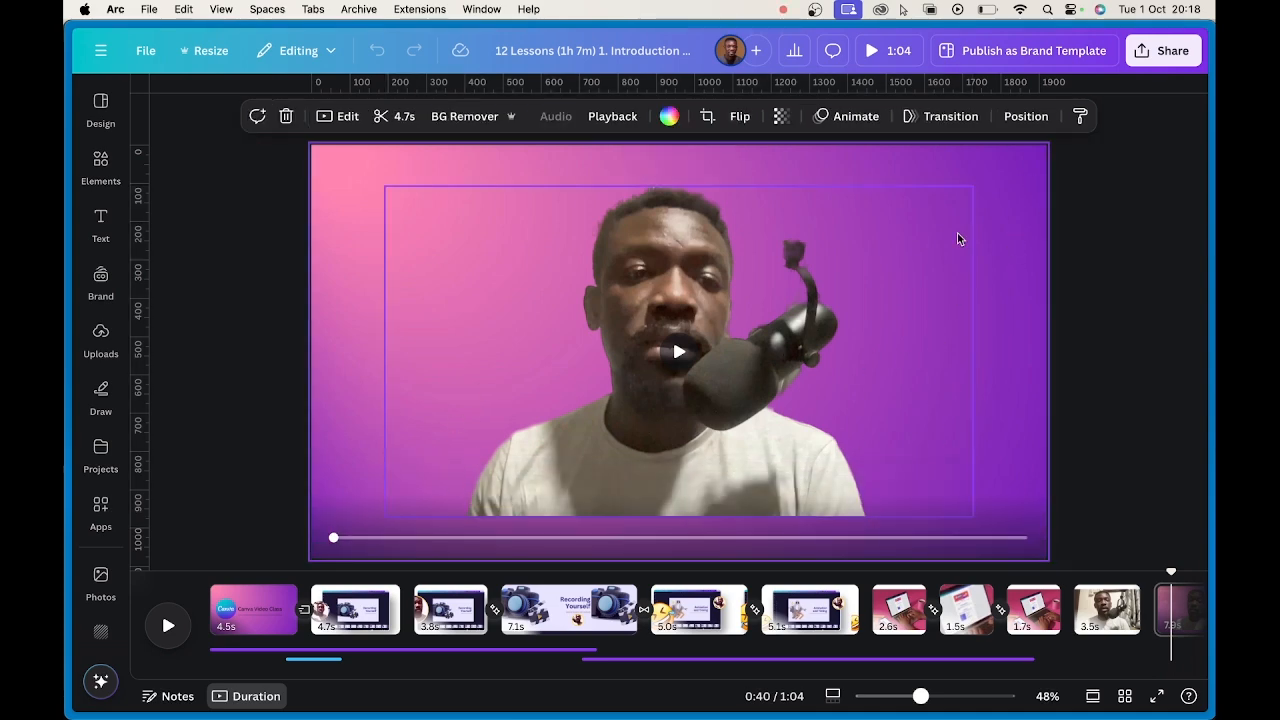
- Move the cut-out webcam video down until its lower edge meets the bottom of the 7.9s page
left_click_drag(1172, 574, 870, 568)
left_click(703, 443)
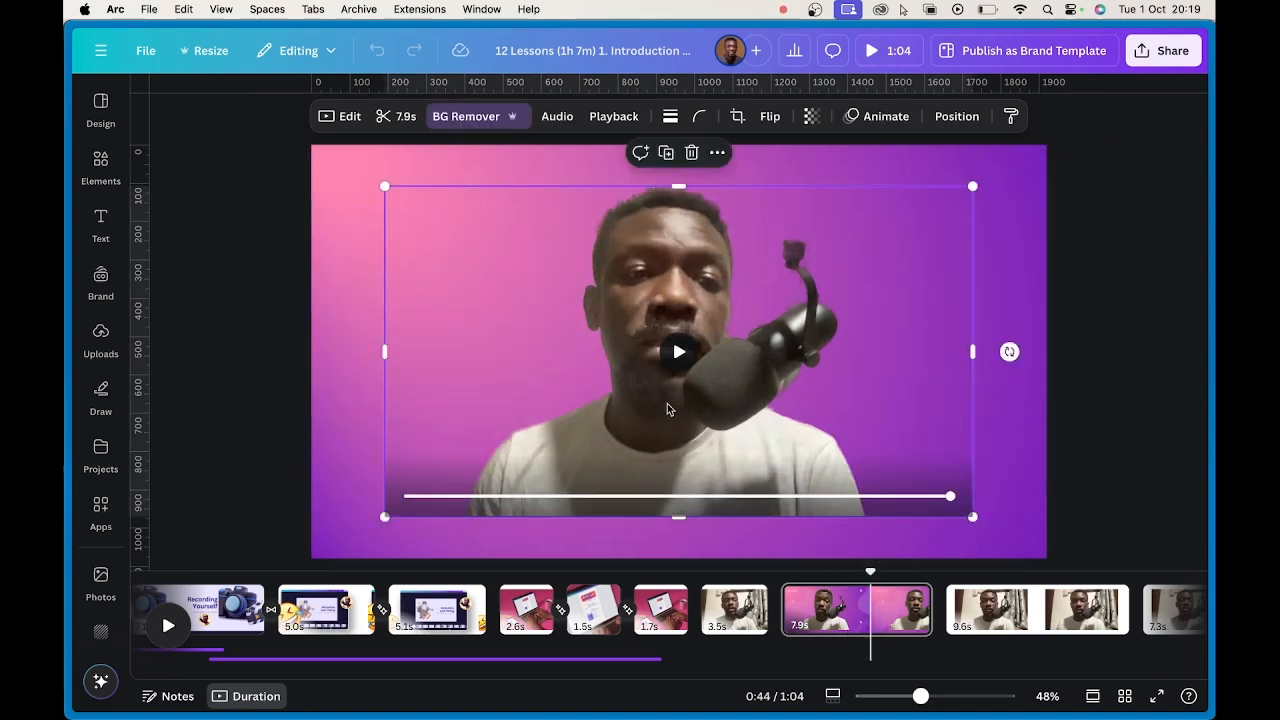
left_click_drag(668, 408, 660, 453)
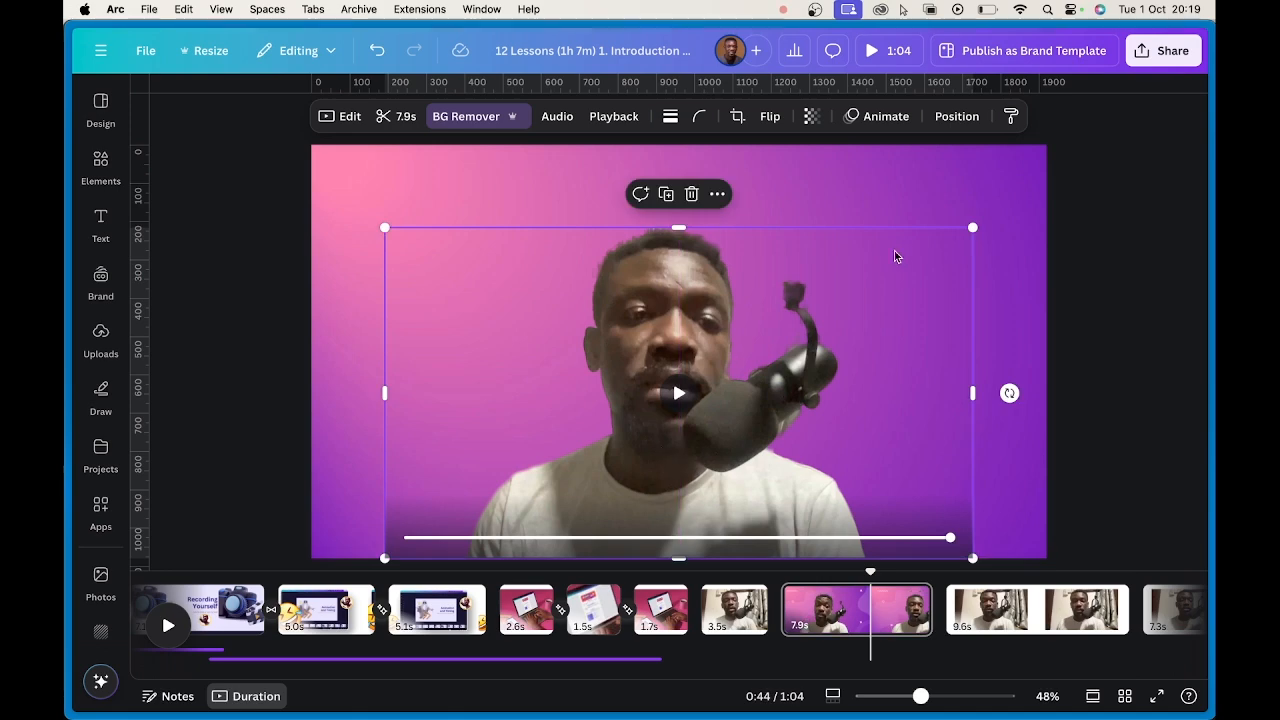
left_click(270, 261)
left_click(641, 339)
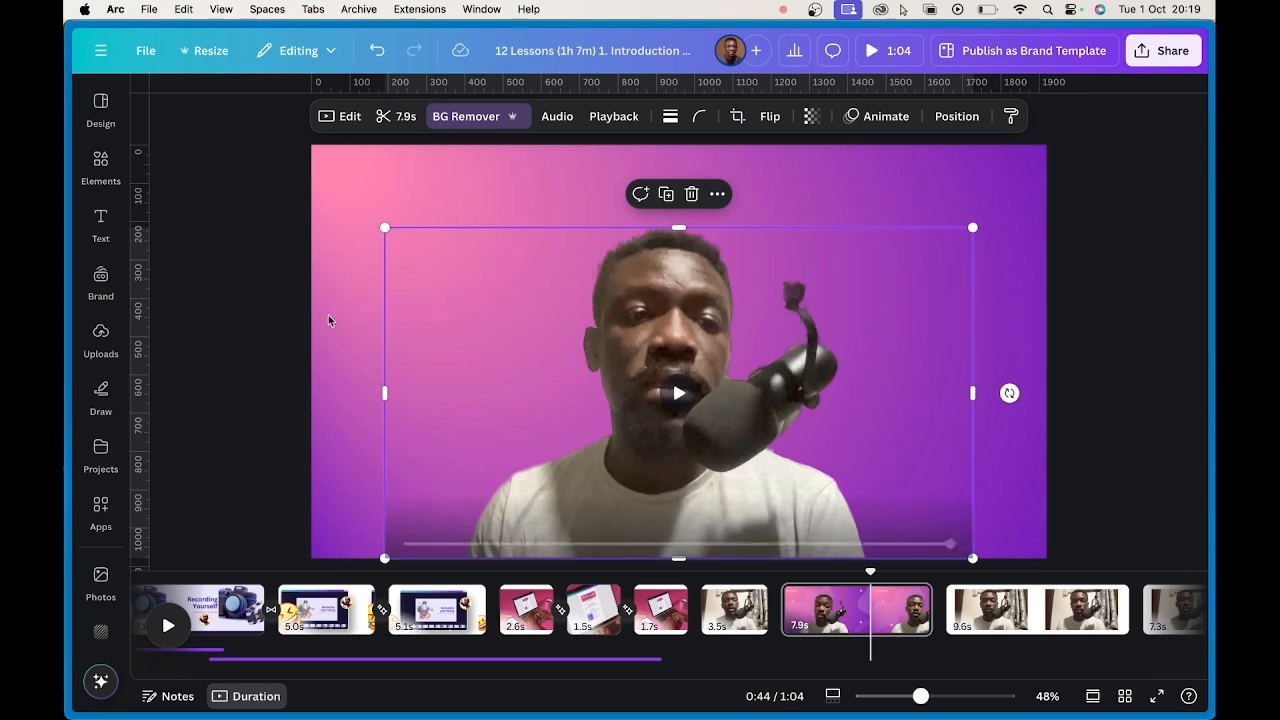
left_click(247, 287)
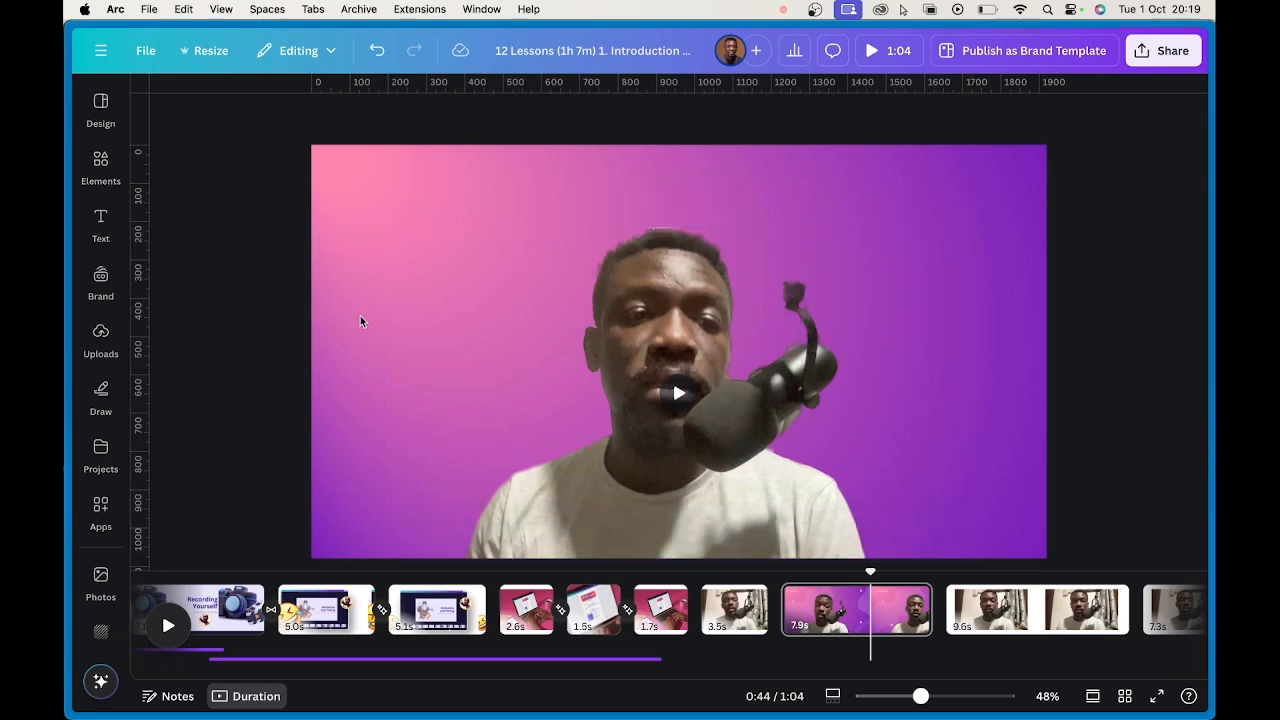
- Add a circle shape to the 7.9s page, enlarge it and centre it over the speaker's head
left_click(338, 243)
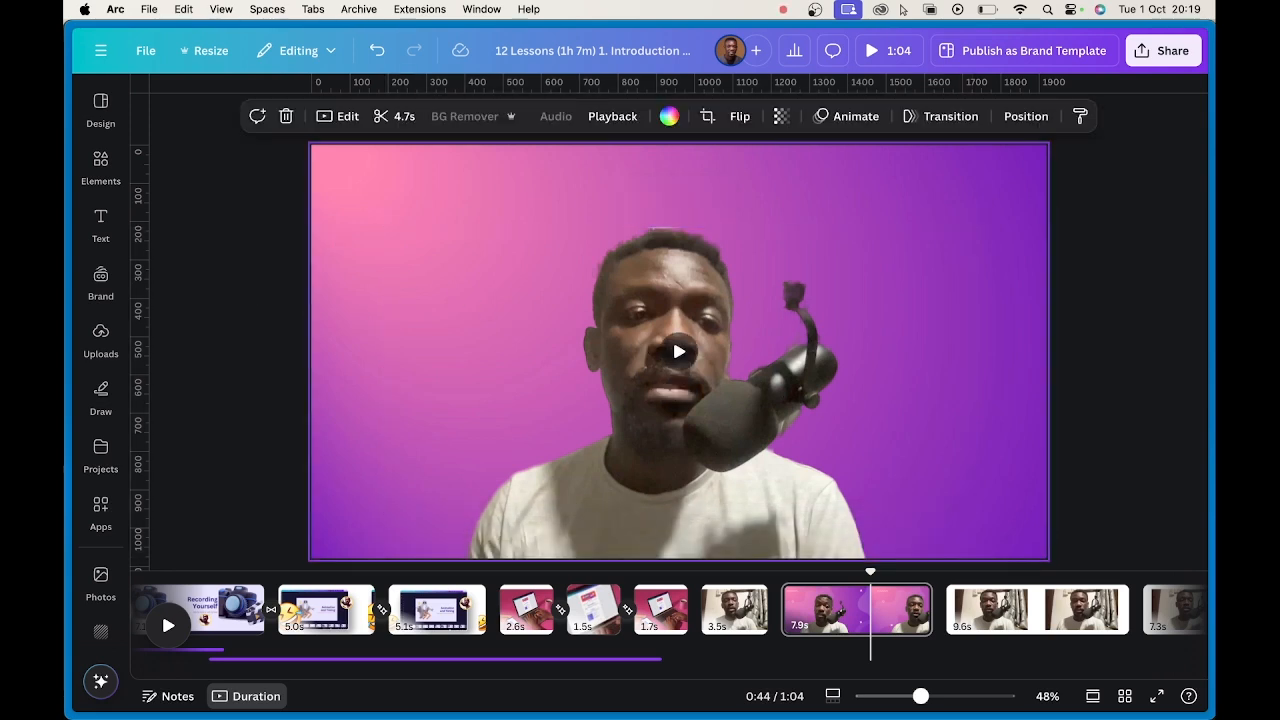
key("c")
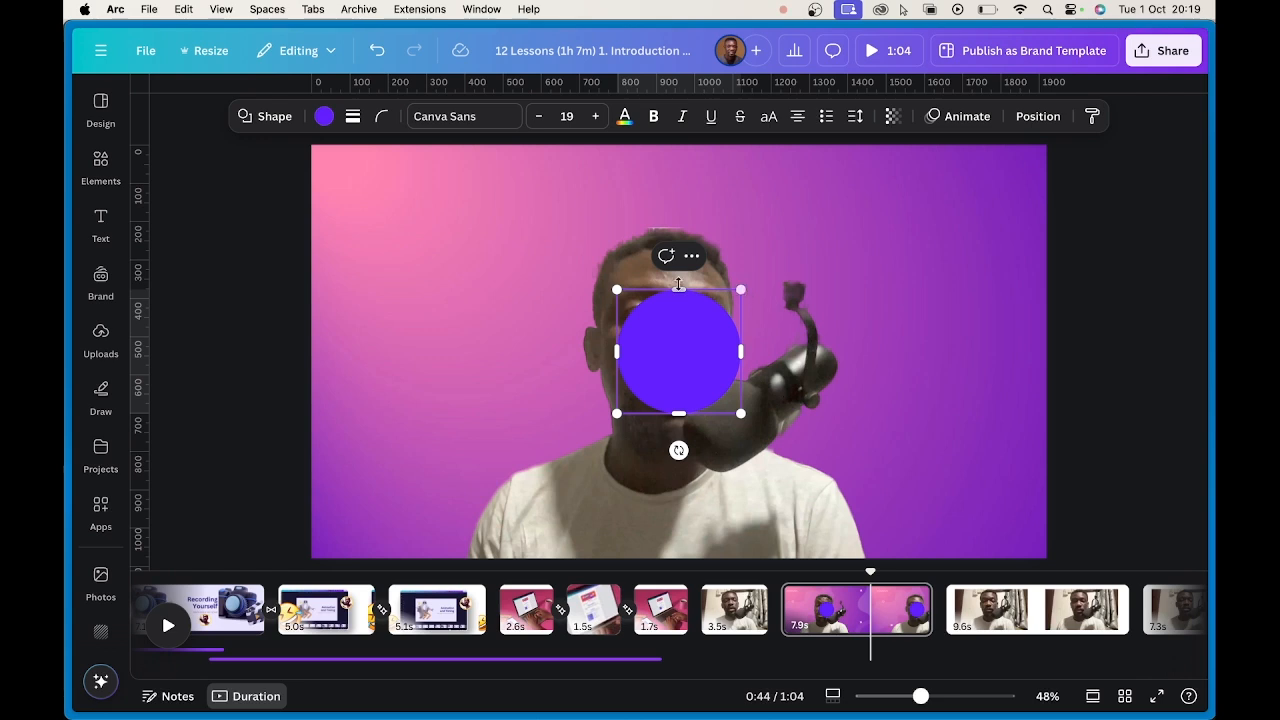
left_click_drag(617, 297, 380, 241)
left_click_drag(556, 336, 630, 395)
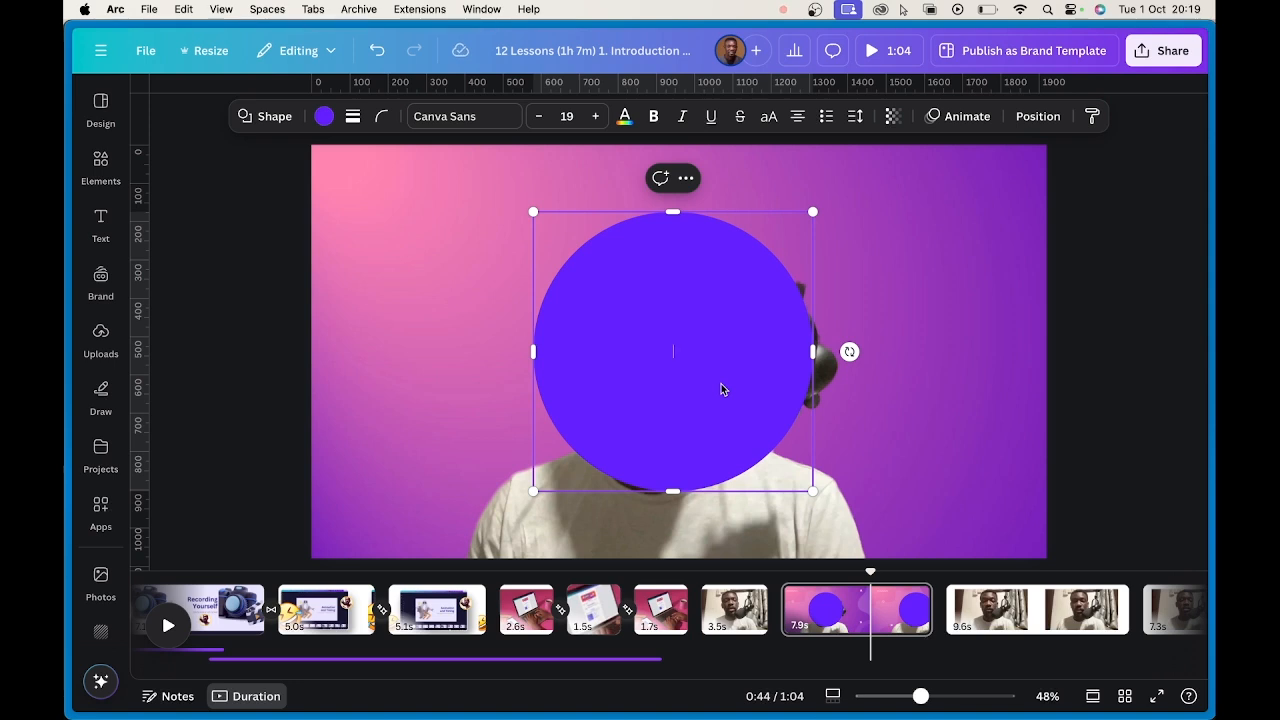
- Send the circle backward one layer so it sits behind the cut-out webcam video
left_click(901, 400)
left_click(678, 393)
right_click(733, 334)
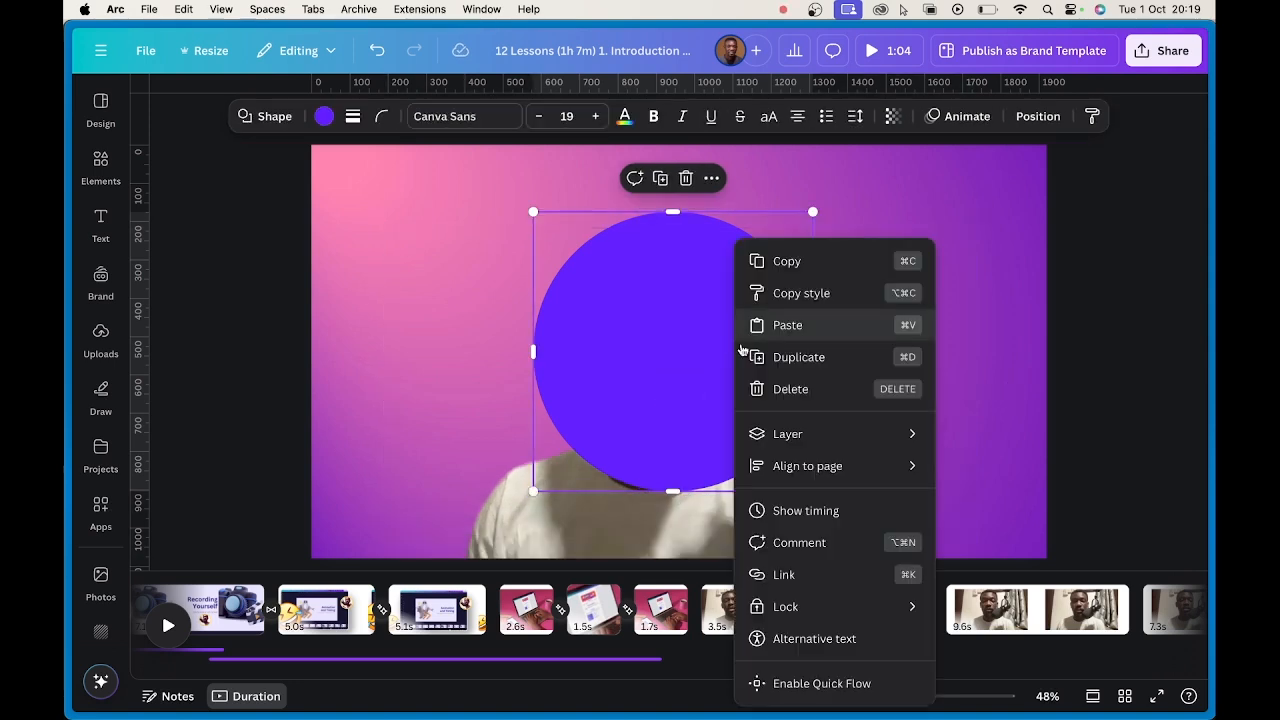
mouse_move(838, 440)
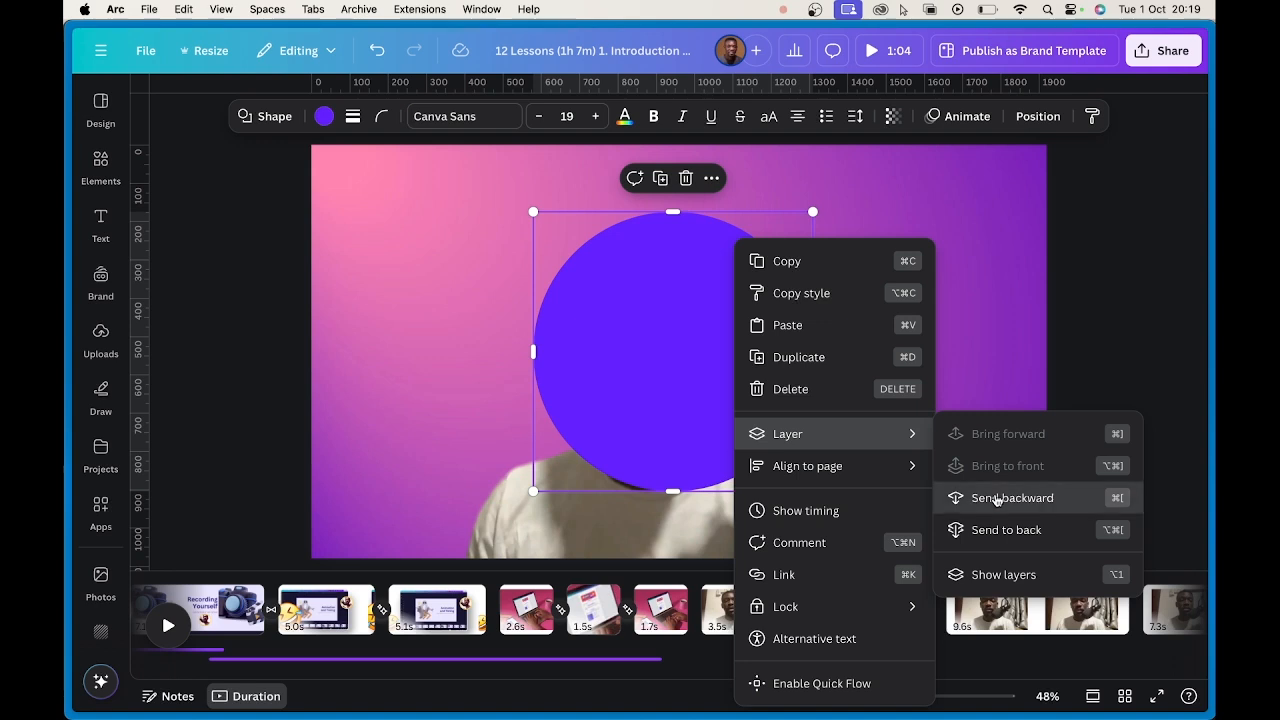
left_click(975, 497)
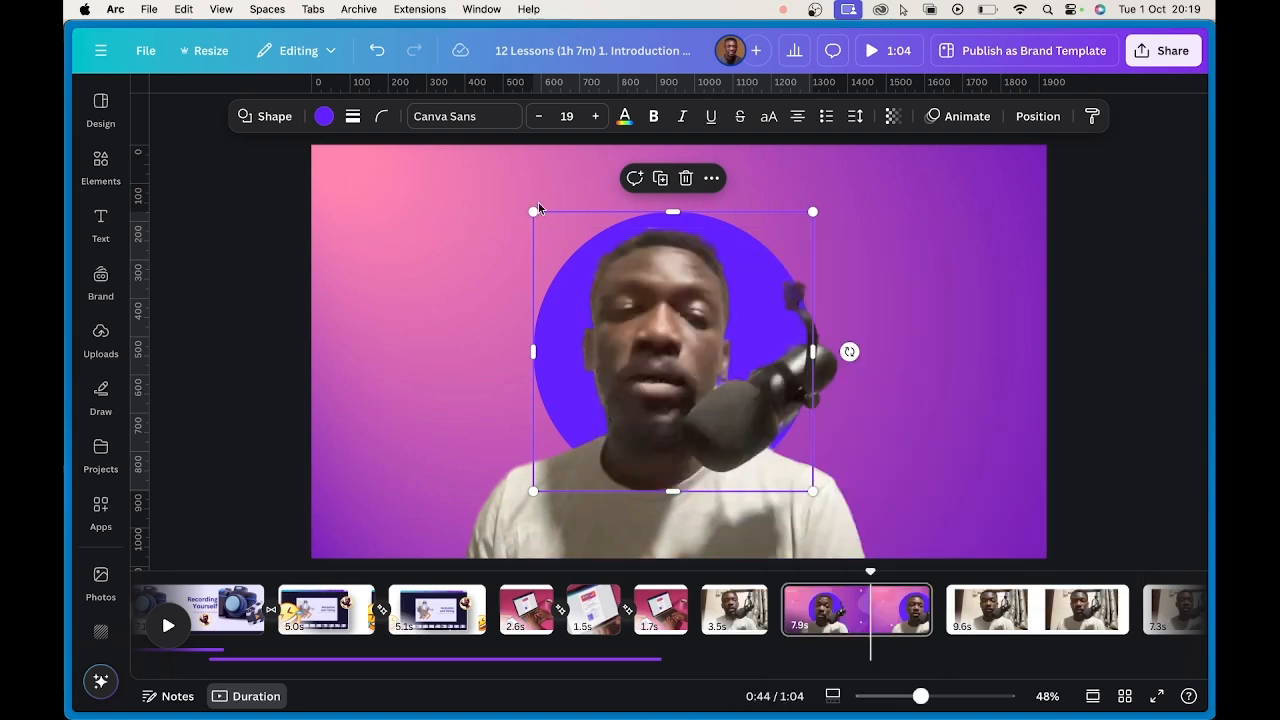
- Enlarge the circle, fill it with the yellow document colour and reposition it around the speaker's head and shoulders
left_click_drag(535, 212, 398, 162)
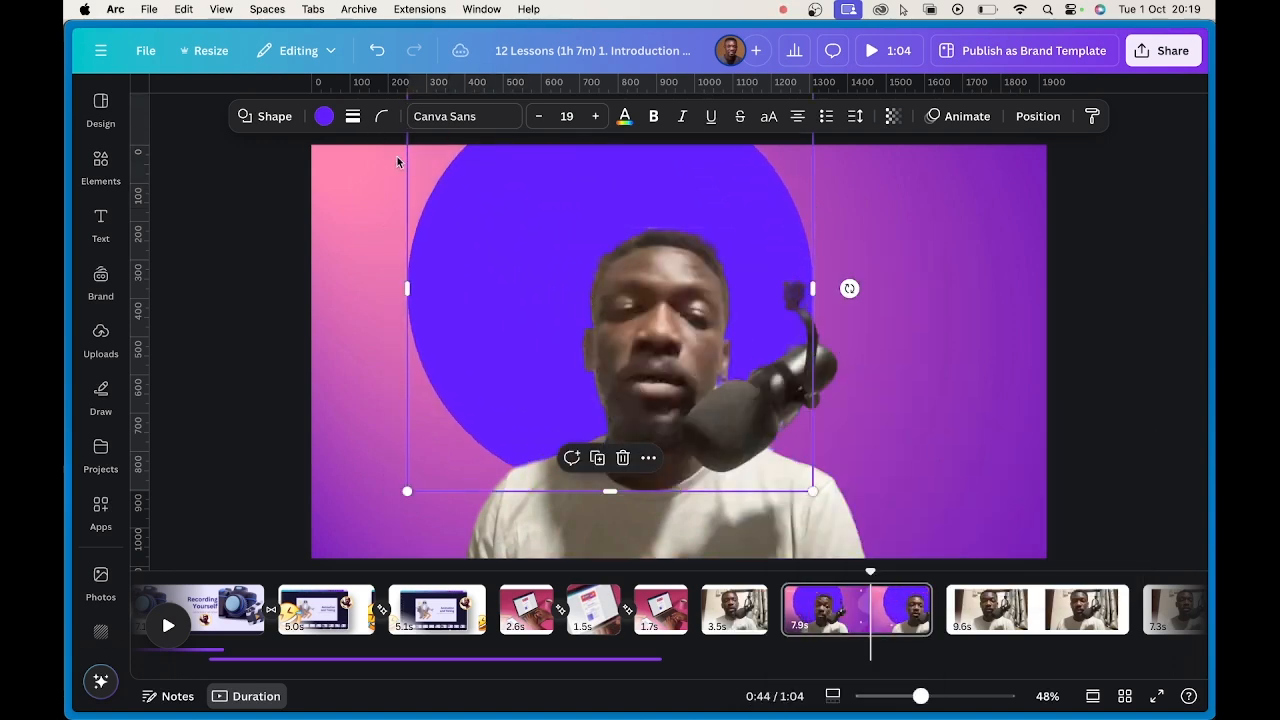
left_click_drag(455, 222, 511, 284)
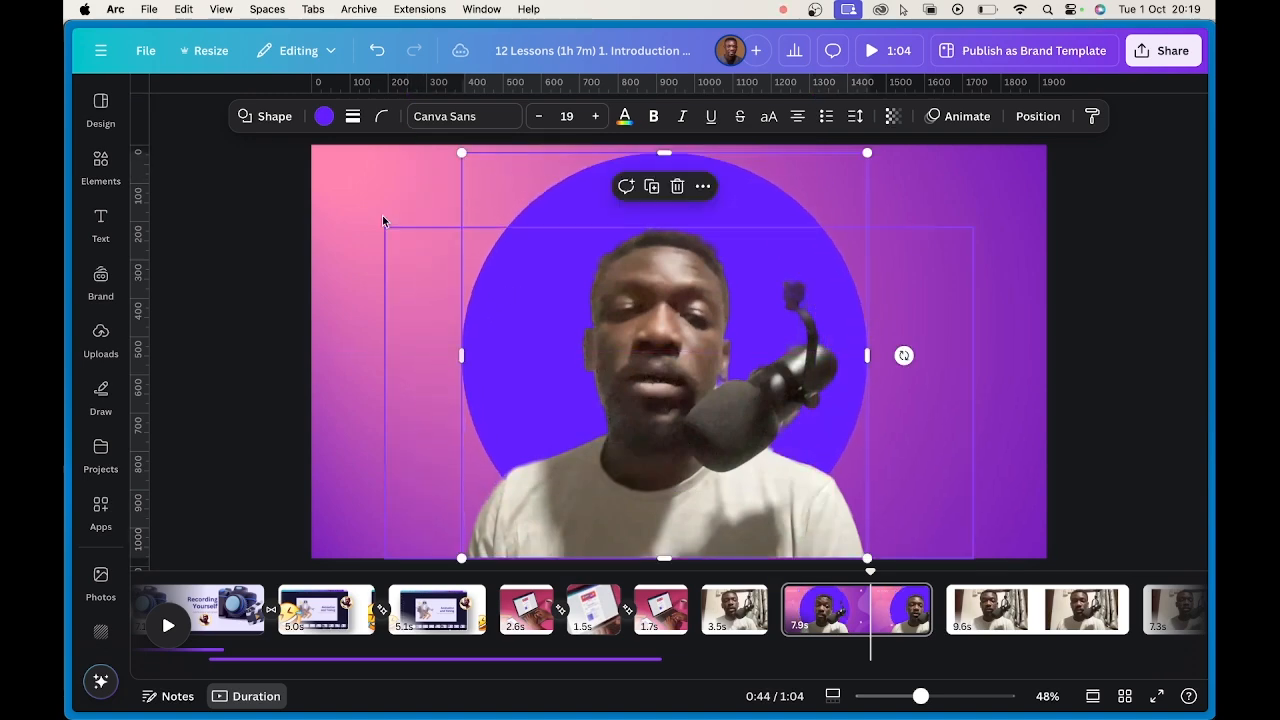
left_click(323, 118)
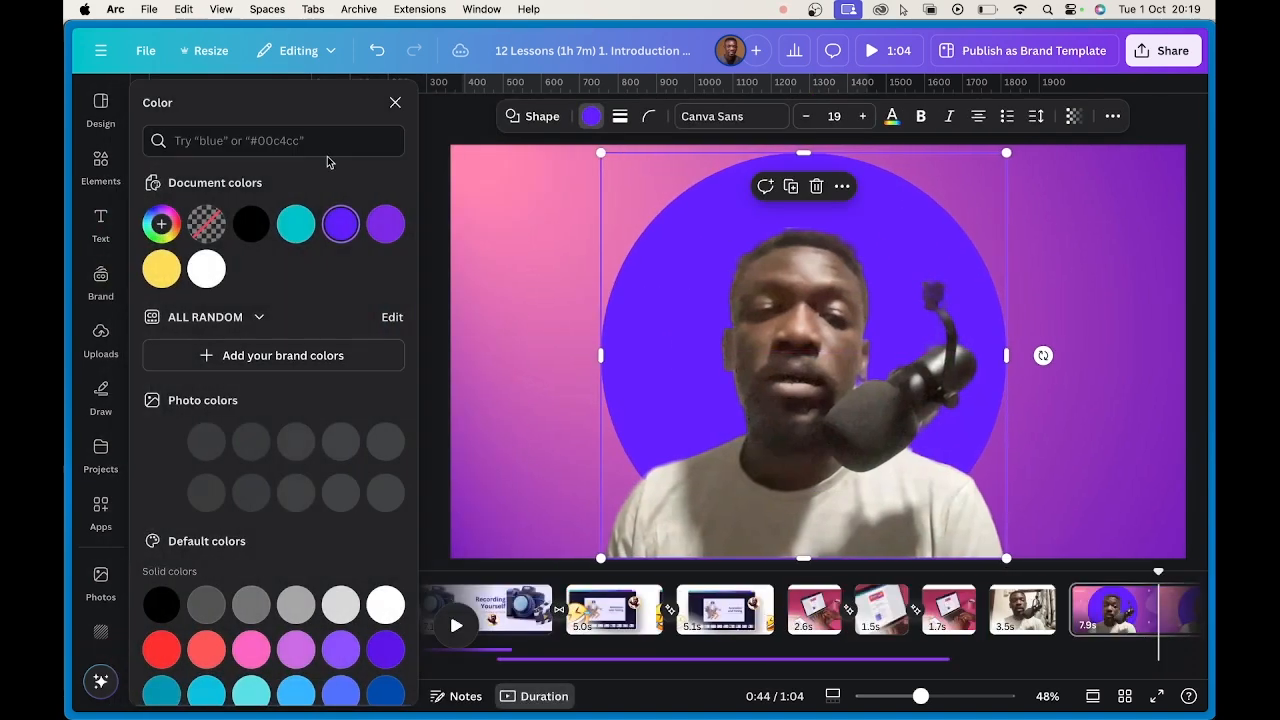
left_click(165, 269)
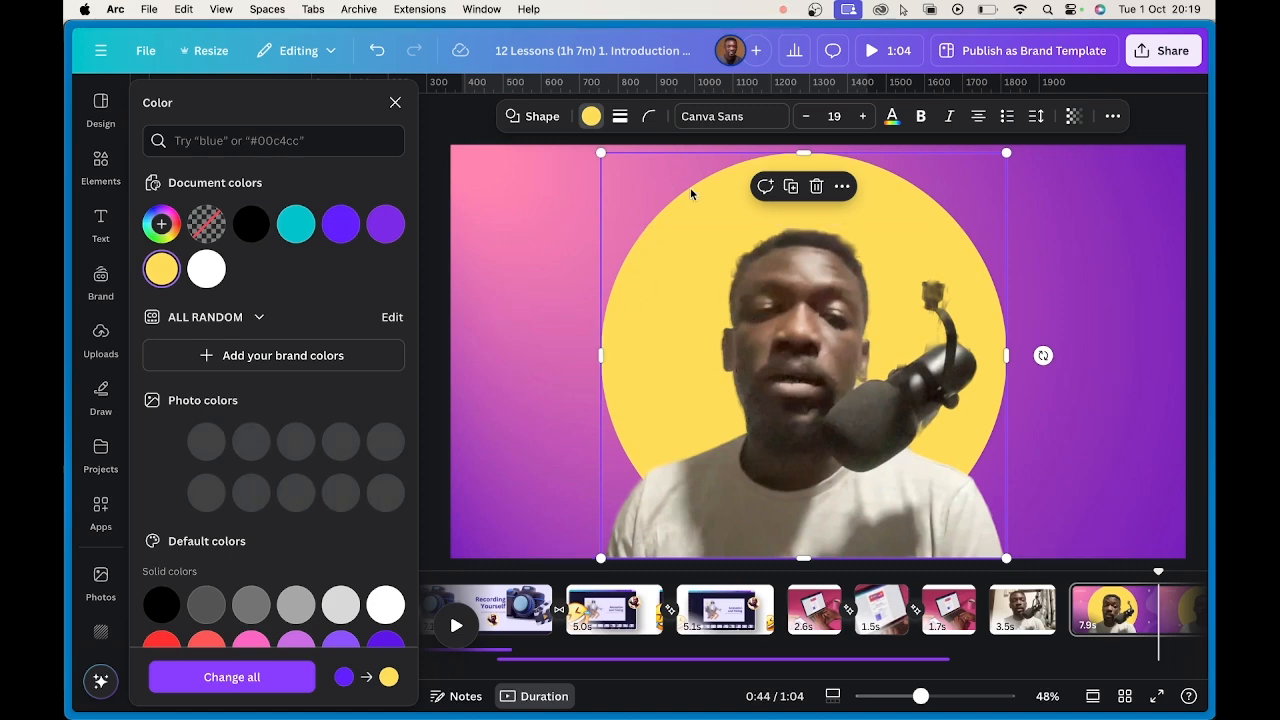
mouse_move(691, 191)
left_mouse_down()
mouse_move(671, 189)
mouse_move(681, 214)
left_mouse_up()
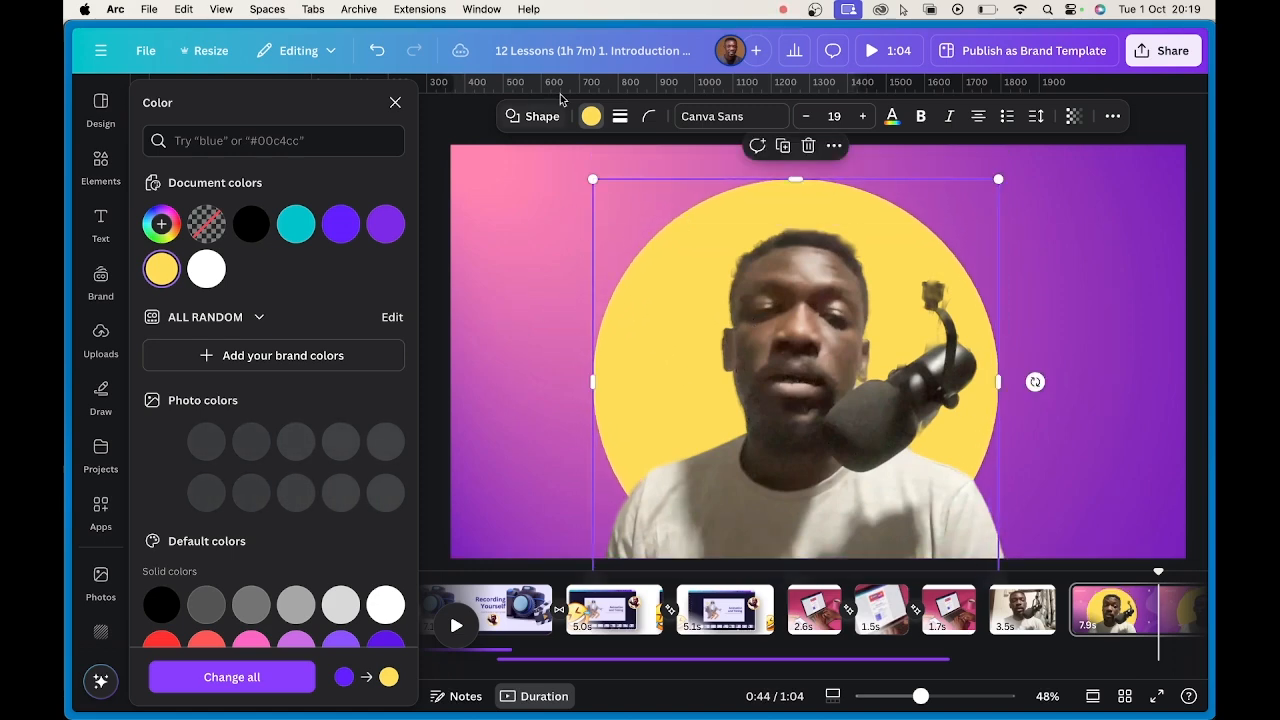
- Give the yellow circle a solid white border with a weight of 44
left_click(620, 120)
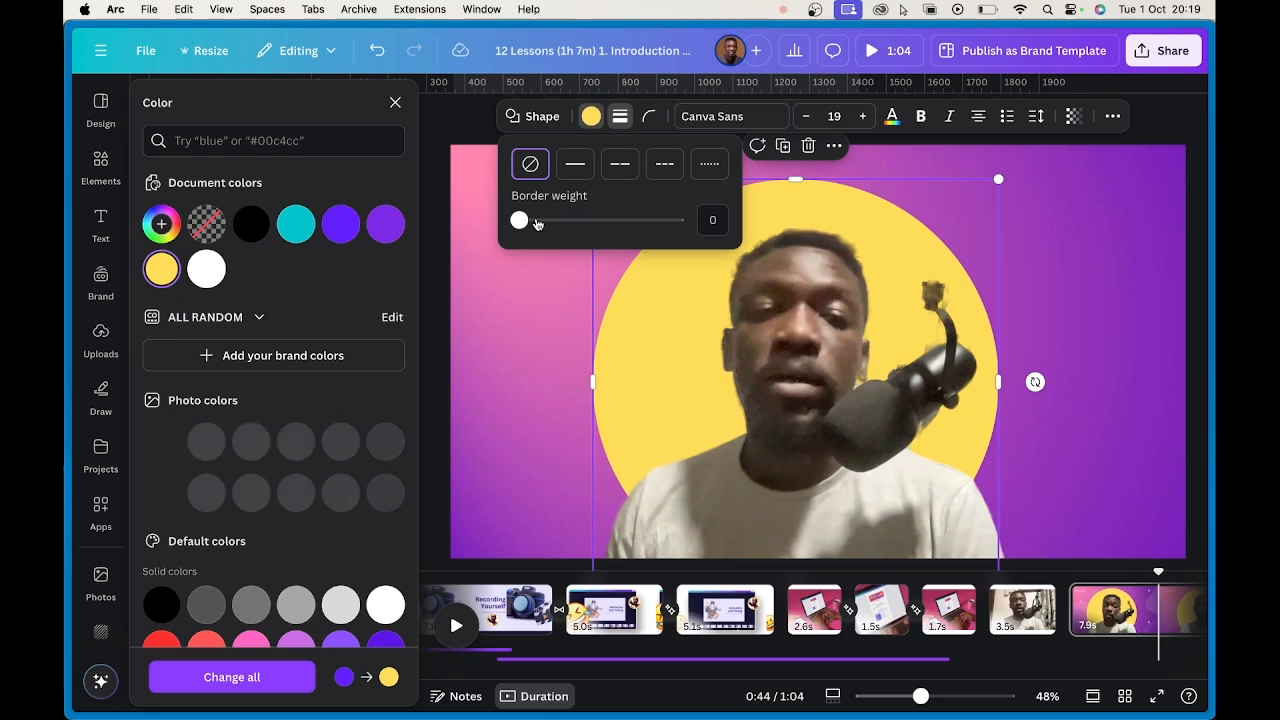
left_click_drag(534, 221, 589, 222)
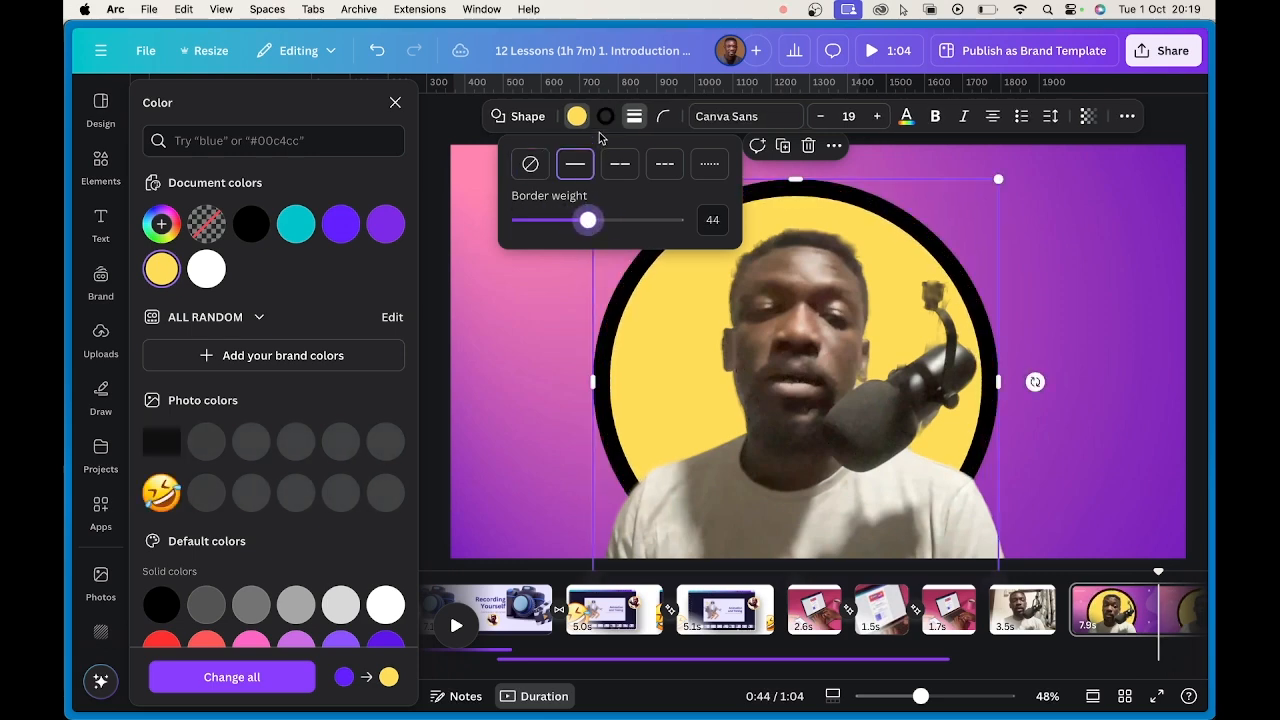
left_click(601, 131)
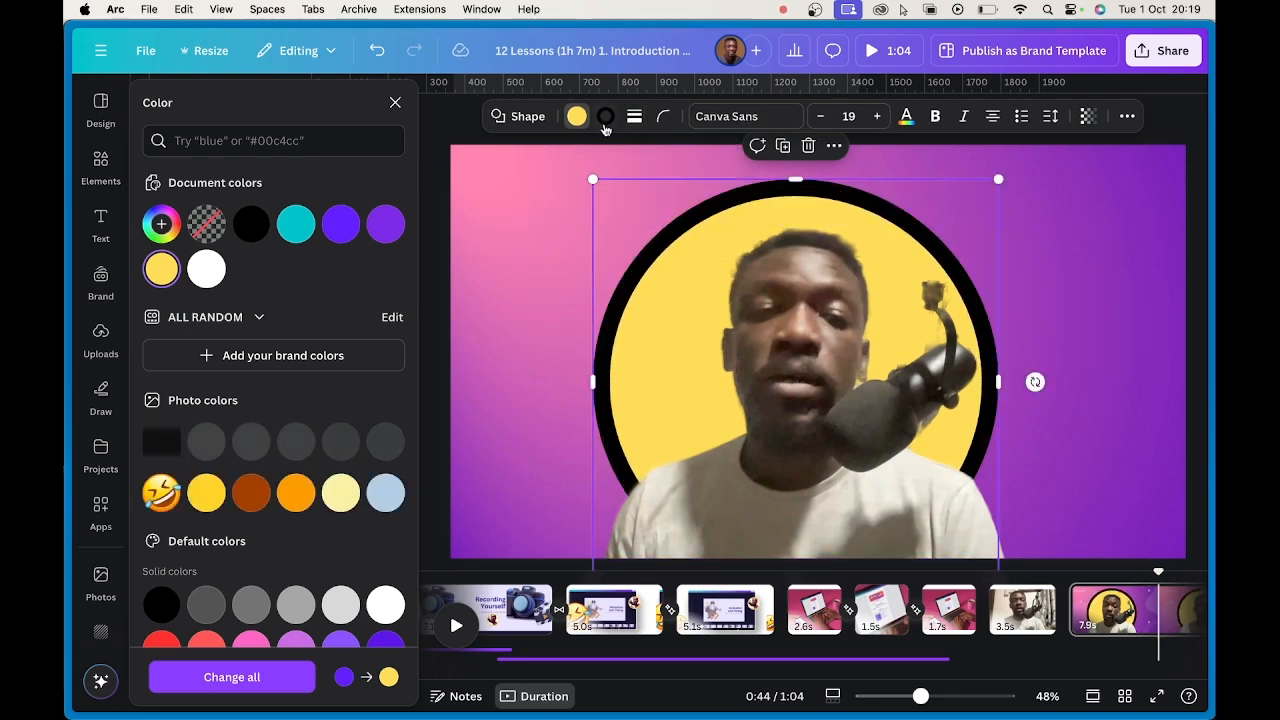
left_click(606, 117)
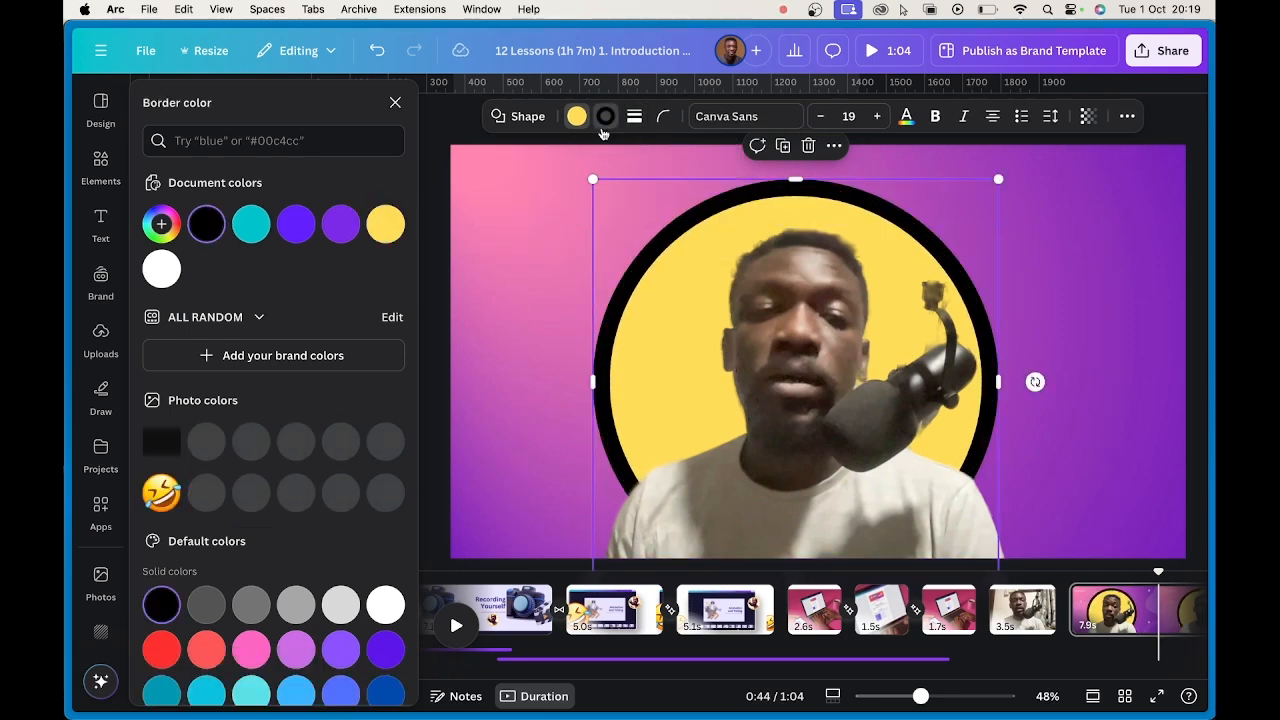
left_click(161, 269)
left_click(1045, 201)
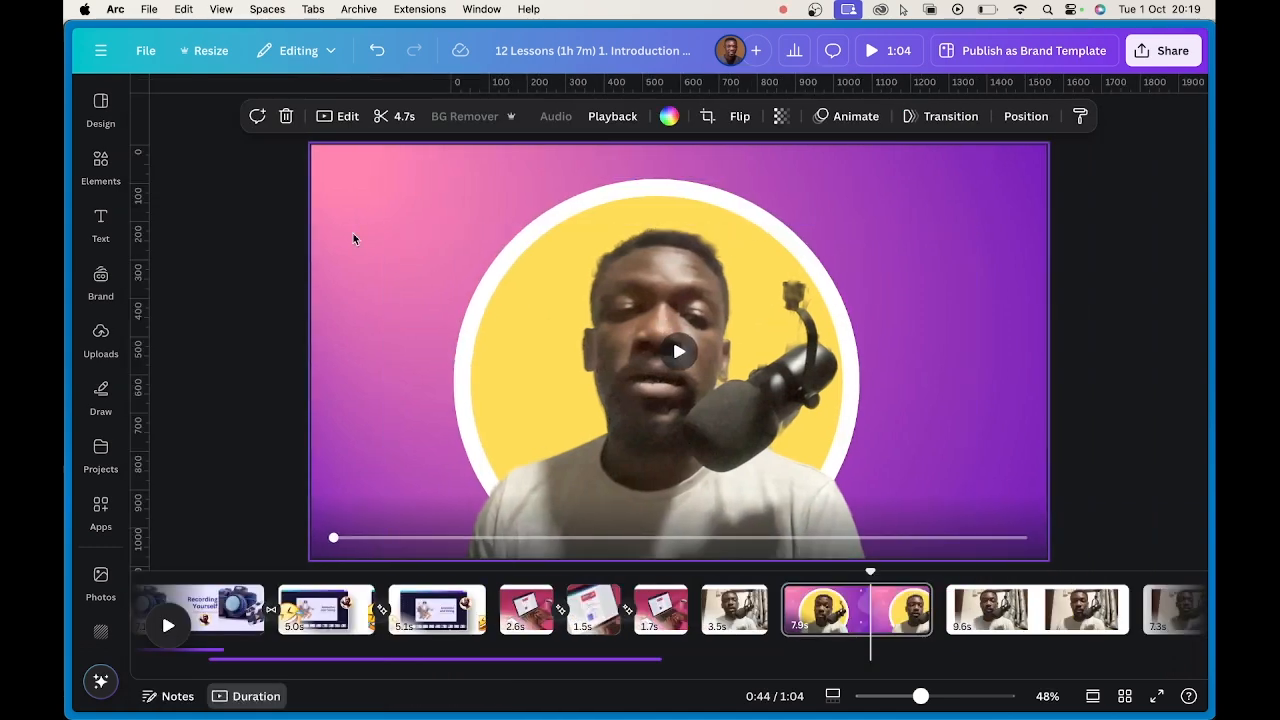
- Add a text box to the 7.9s page reading "What's up people"
key("t")
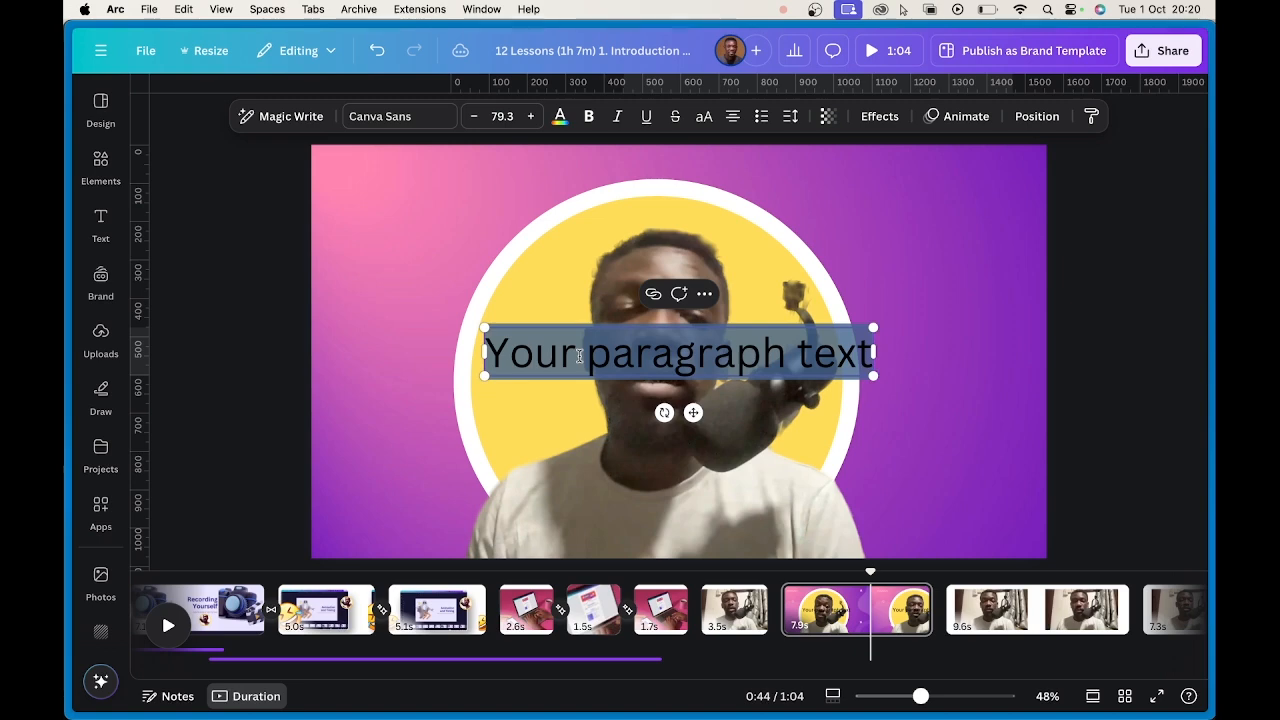
type("H")
key("BackSpace")
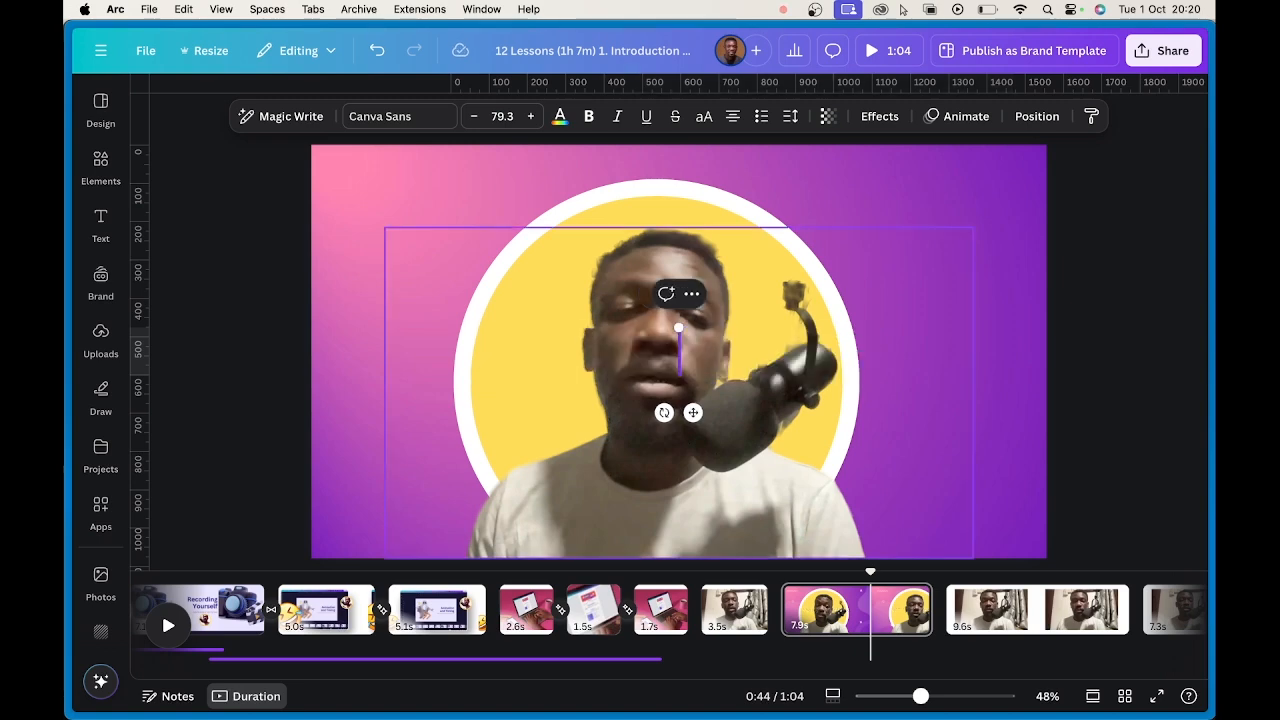
type("What")
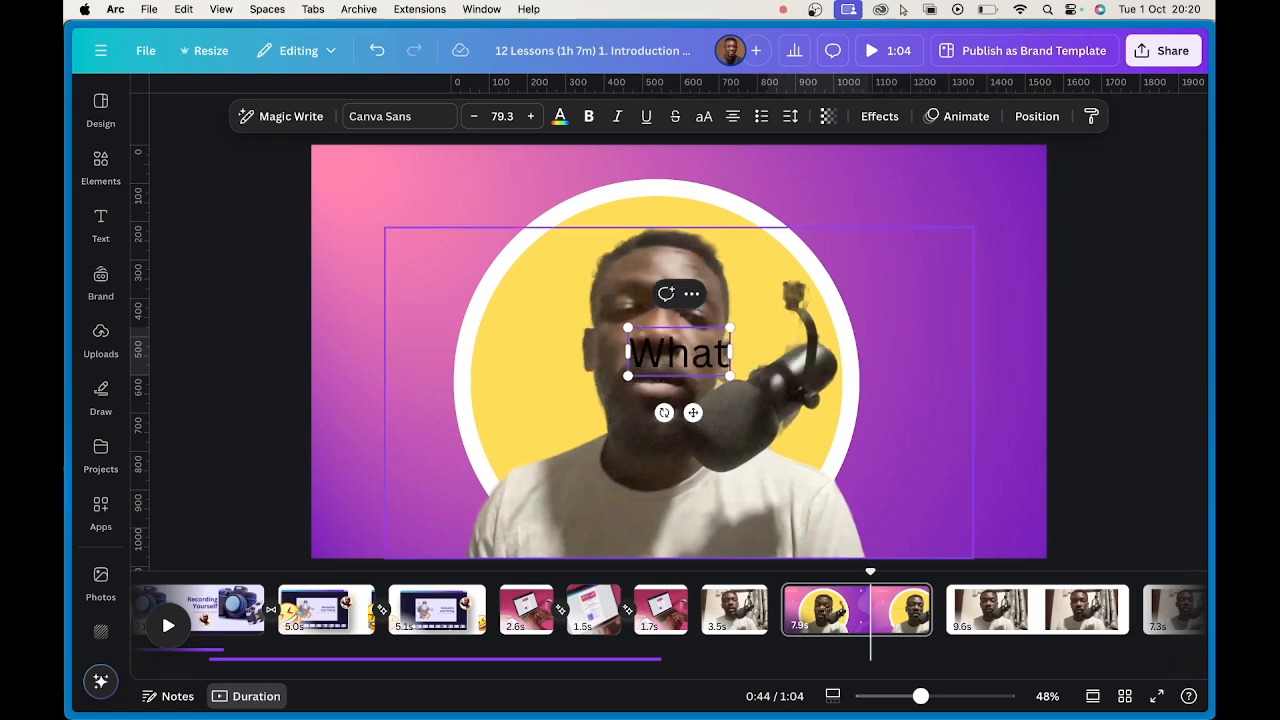
type("'s up")
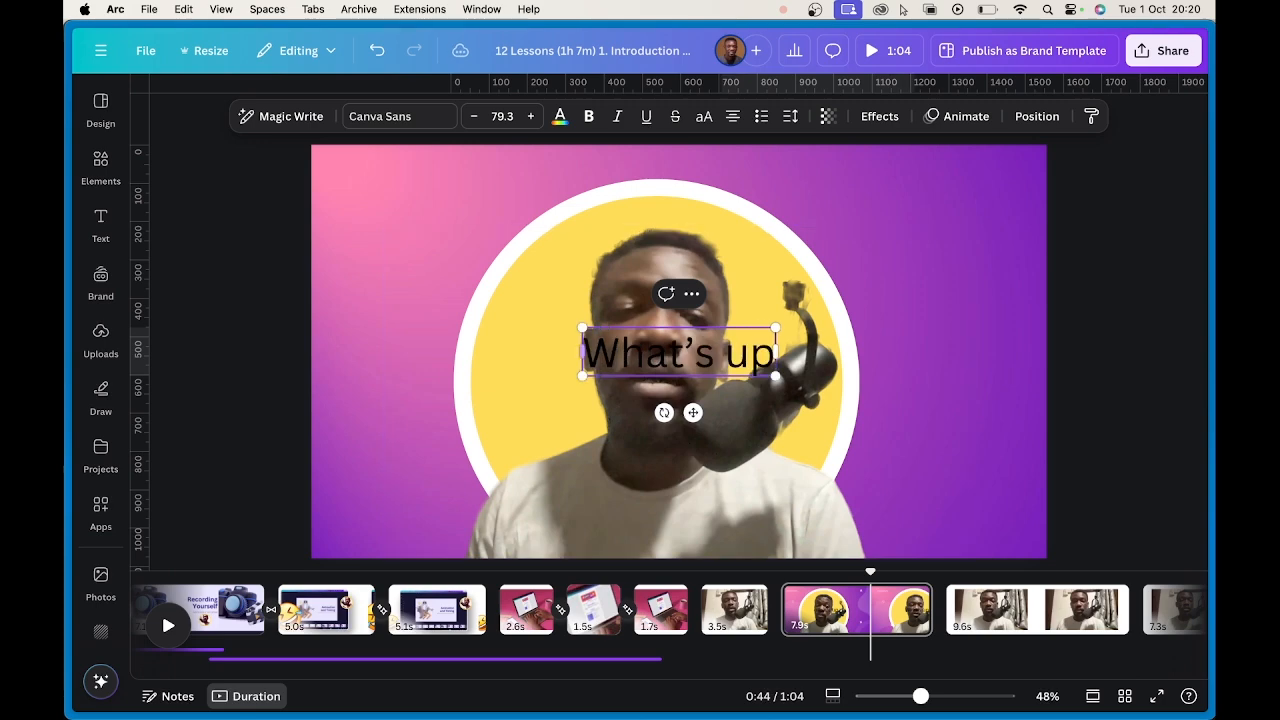
type(" people")
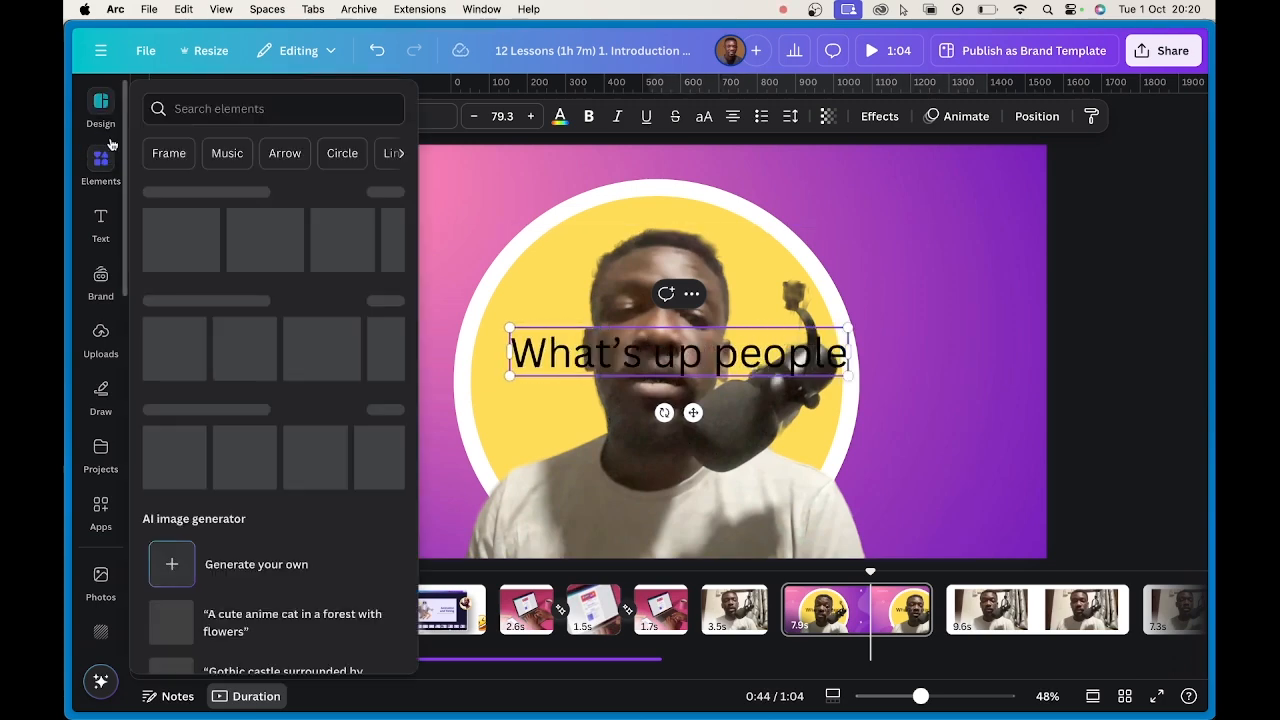
left_click(807, 247)
- Move the "What's up people" text above the speaker's head and make it bold
left_click(770, 350)
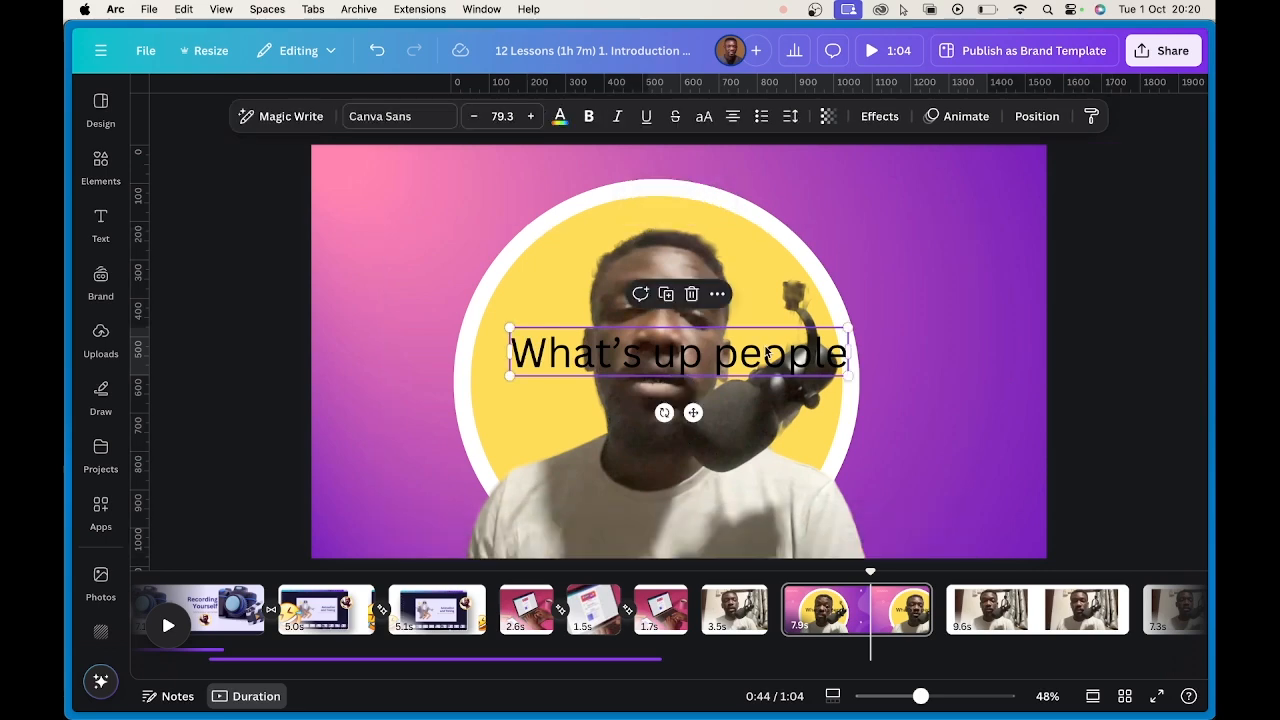
left_click_drag(770, 350, 741, 189)
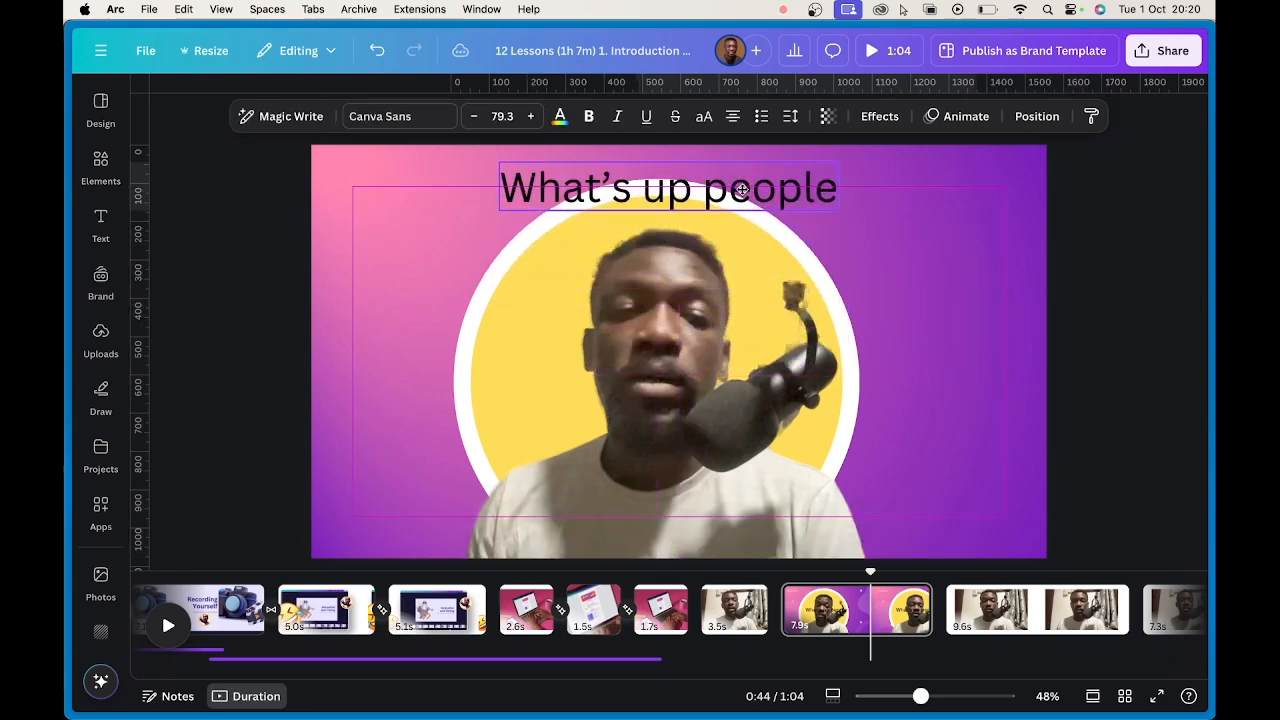
left_click(589, 117)
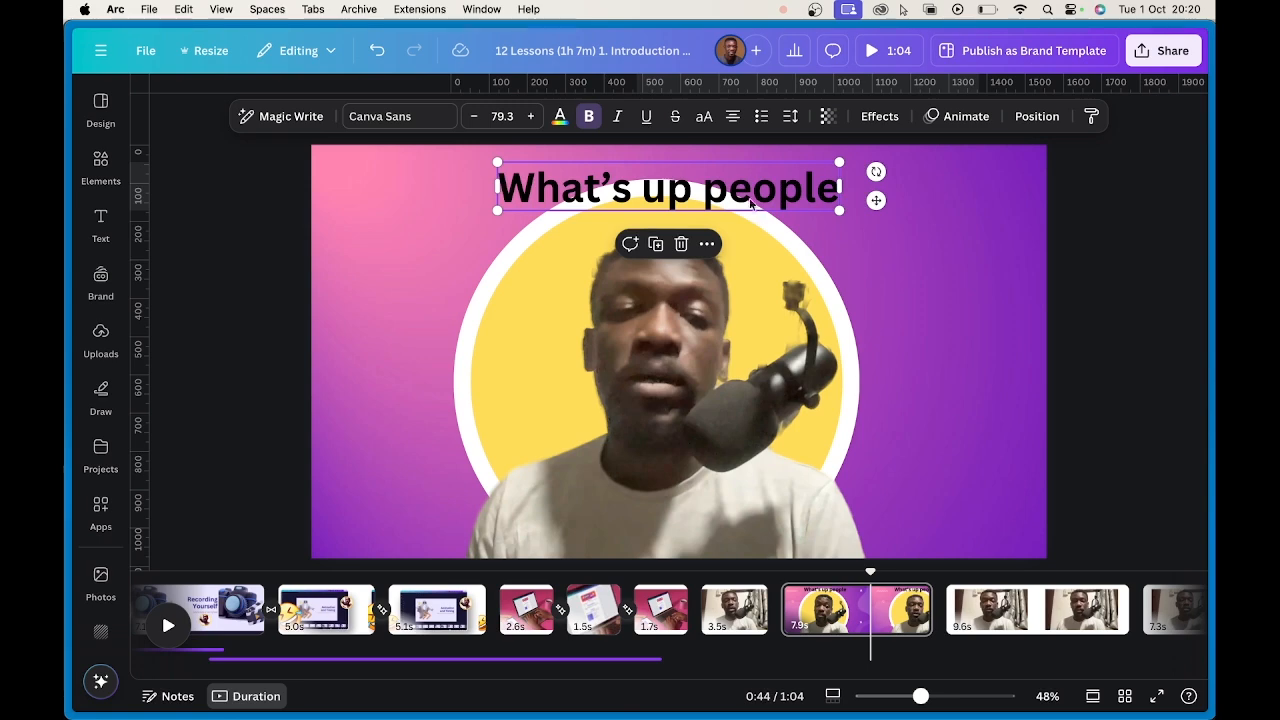
- Apply the Curve shape effect to the "What's up people" text with a curve value of 53
left_click(880, 116)
scroll(307, 491, "down", 1)
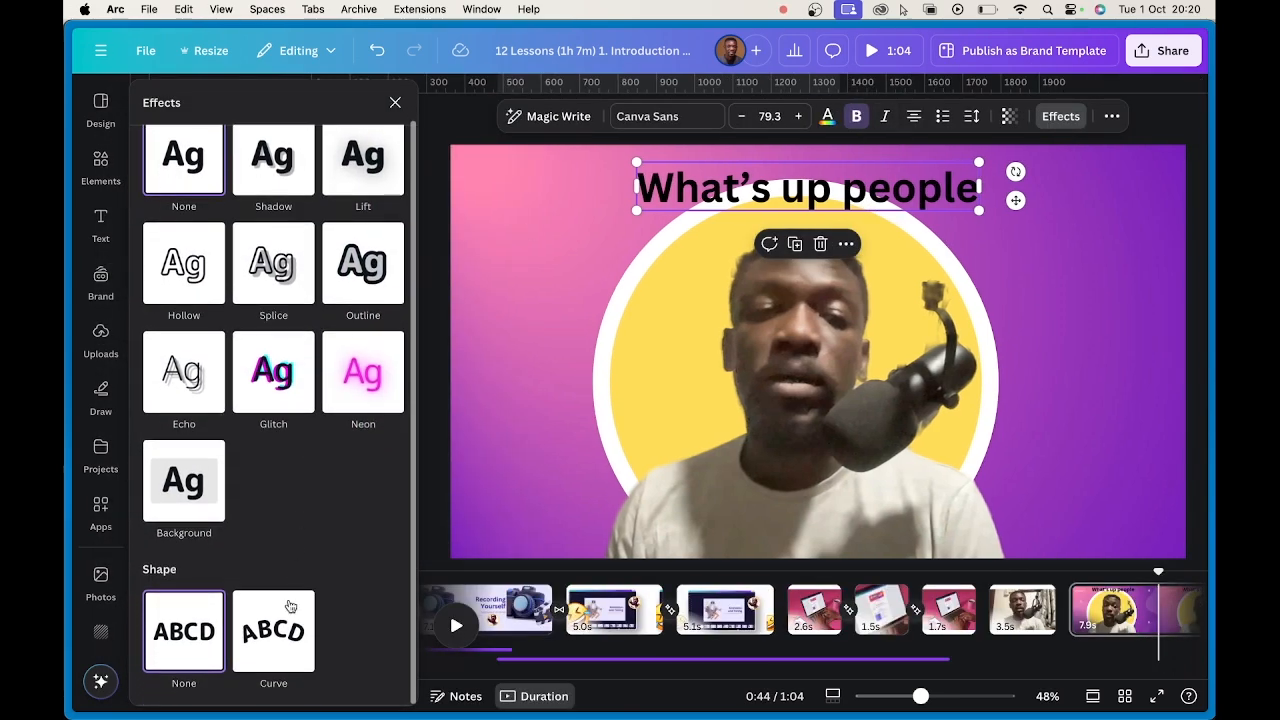
left_click(276, 635)
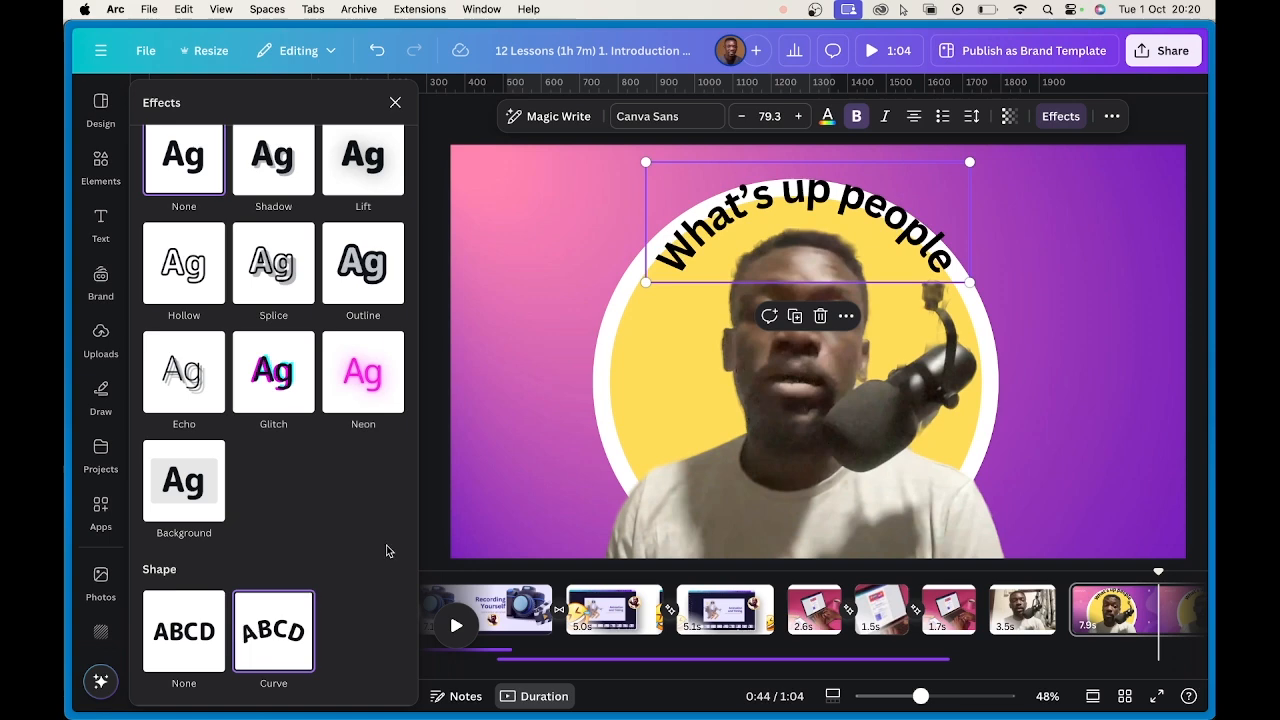
scroll(388, 551, "down", 2)
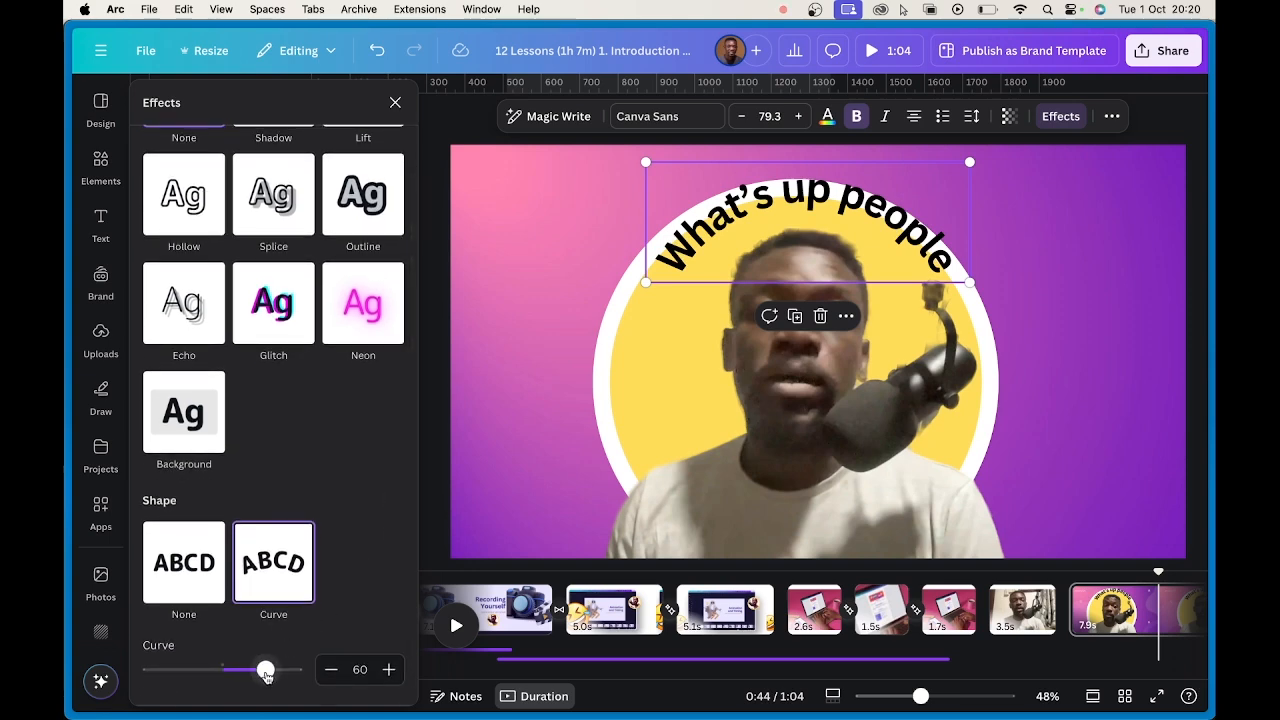
left_click_drag(266, 677, 261, 668)
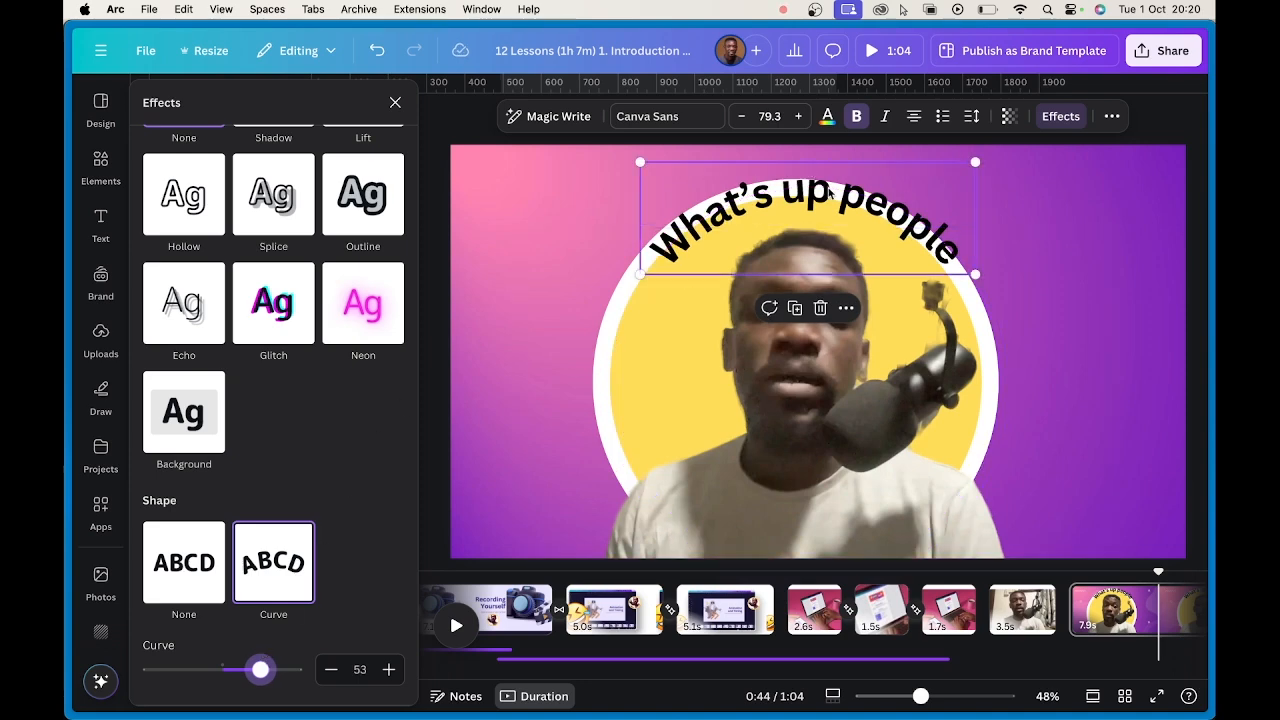
- Repeat "What's up people" twice more in the curved text, with a full stop after the second phrase, so it wraps around the circle
left_click(916, 226)
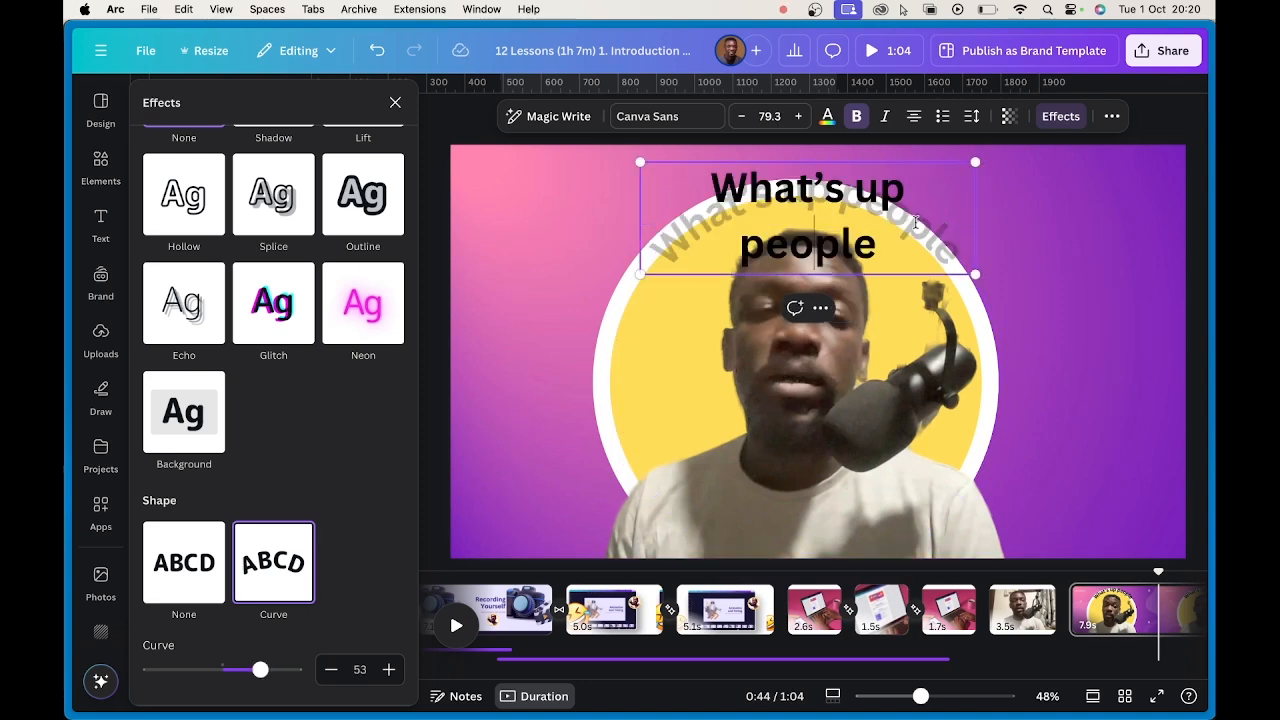
key("super+a")
key("super+c")
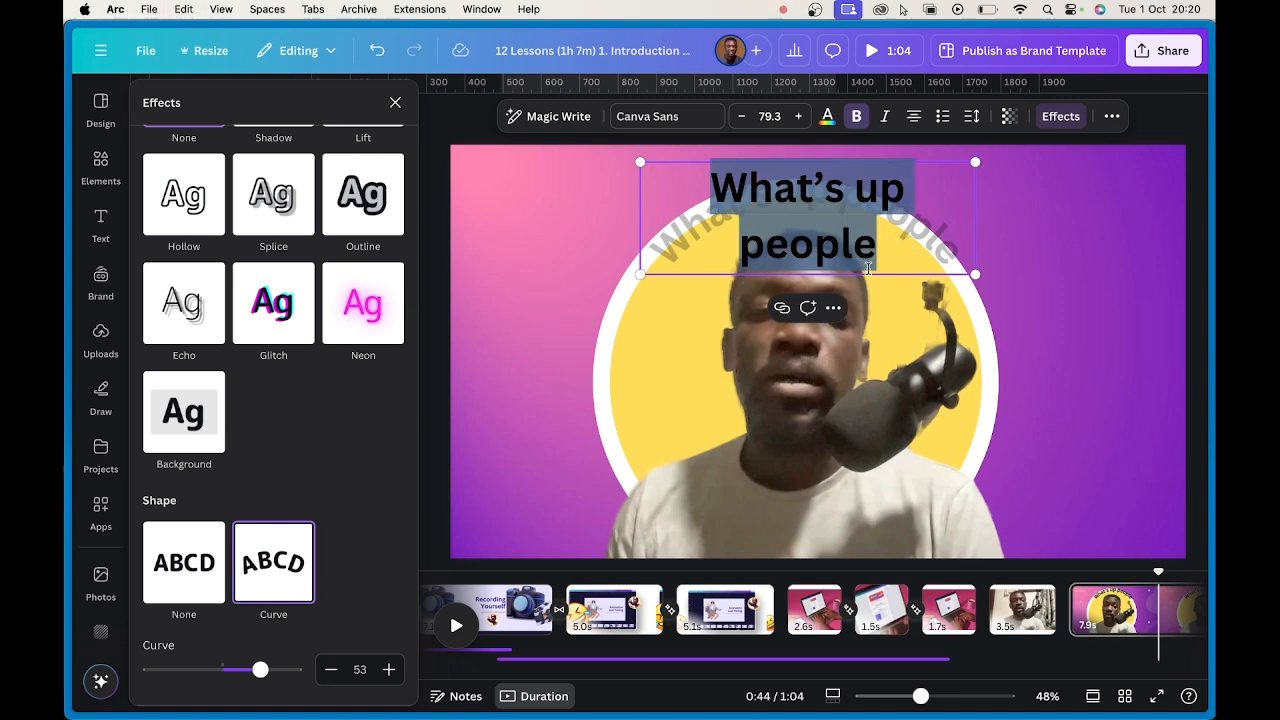
left_click(880, 256)
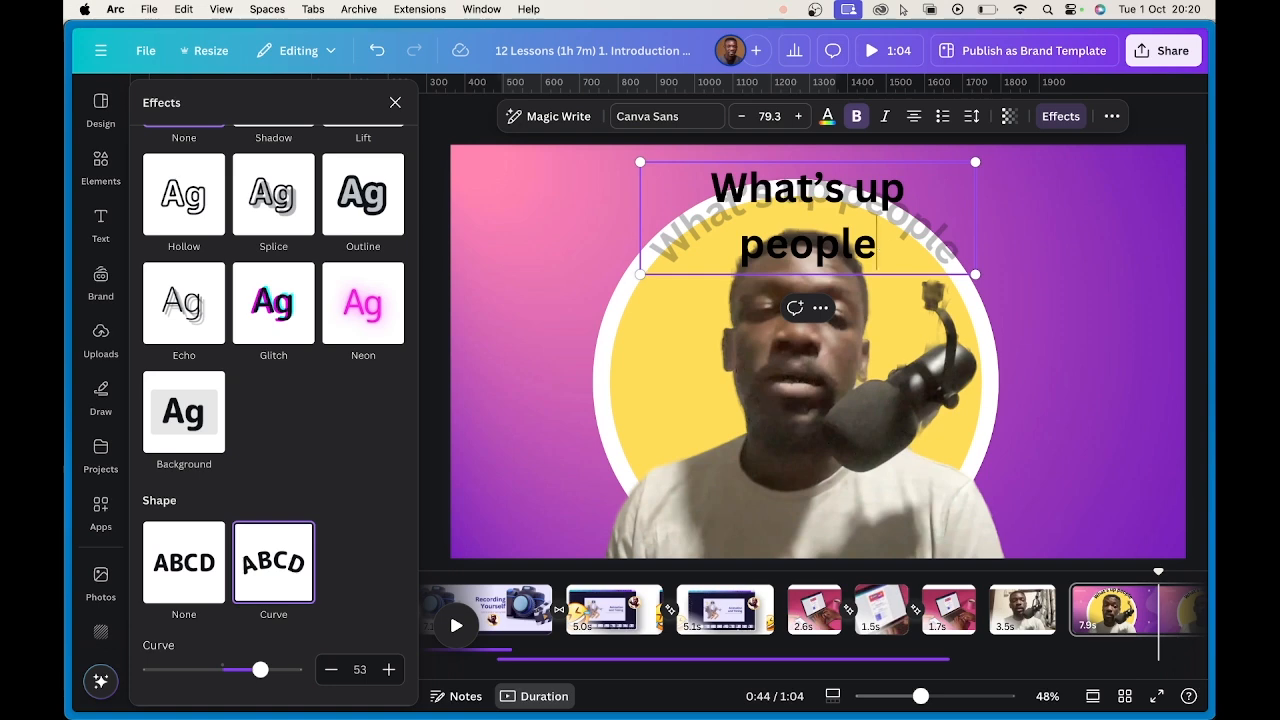
key("super+v")
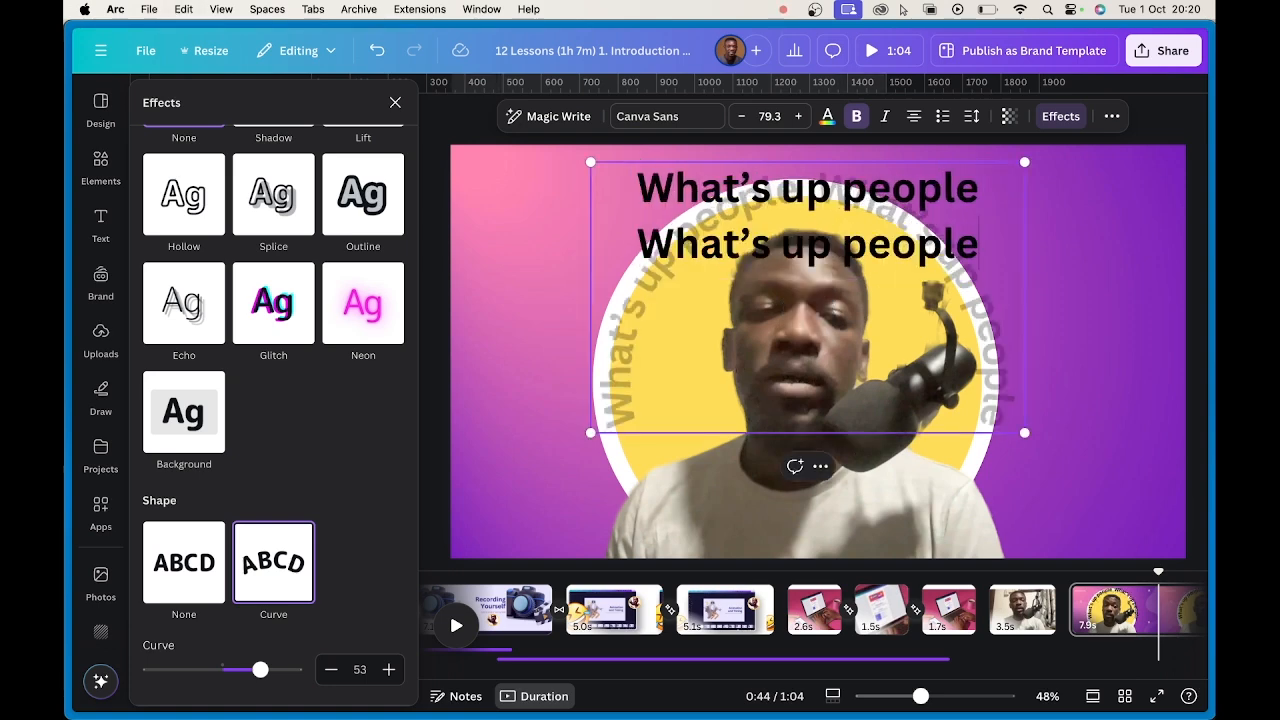
type(".")
key("super+v")
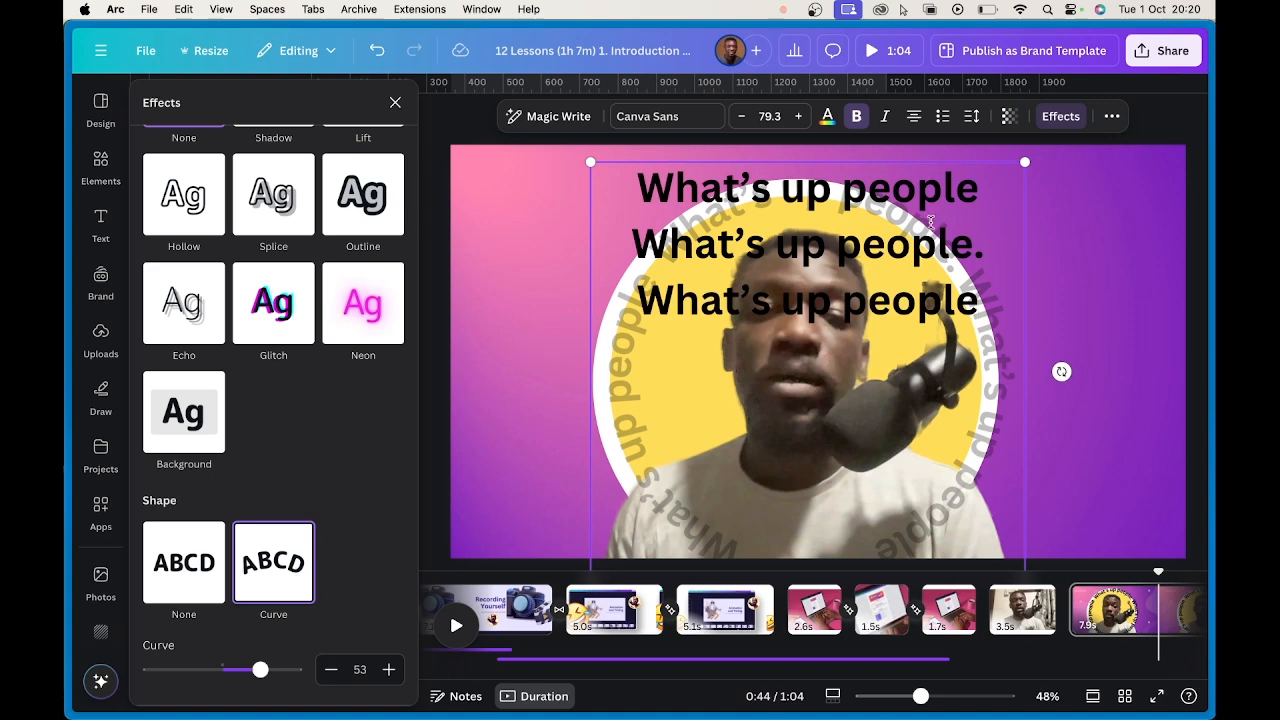
left_click(1087, 229)
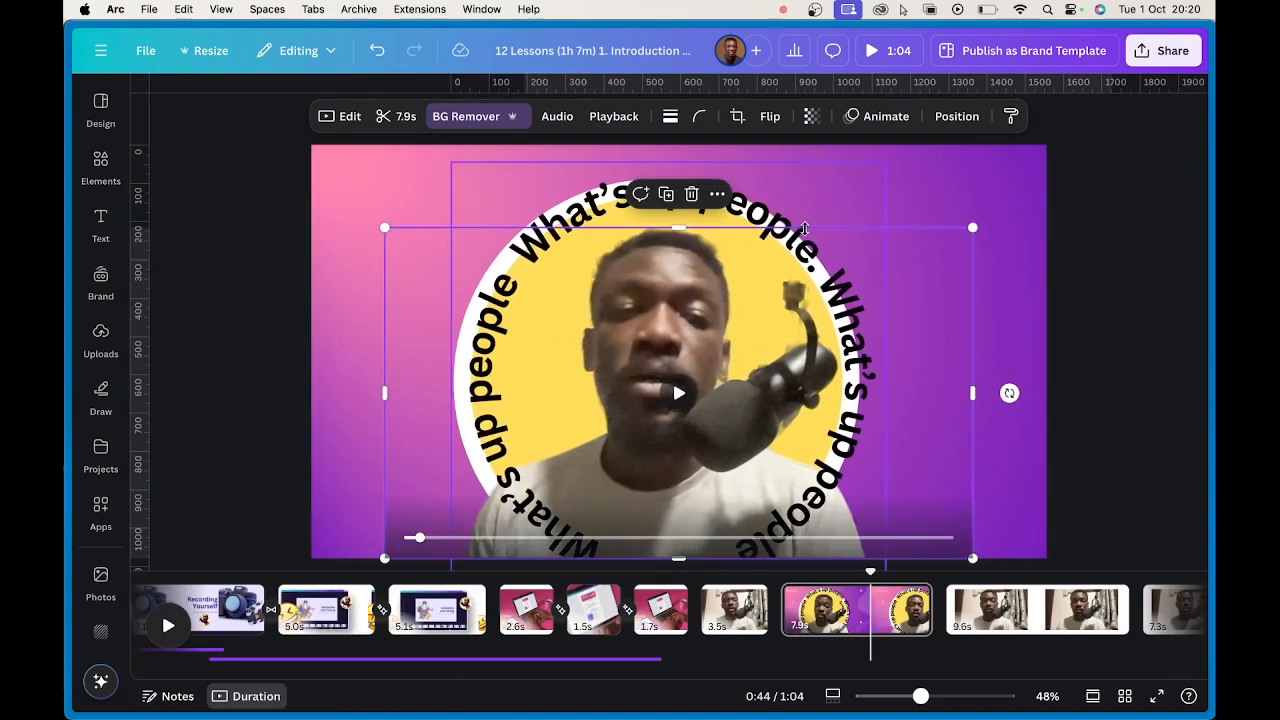
- Shrink the circular text to font size 76 and move it over the yellow circle
left_click(793, 224)
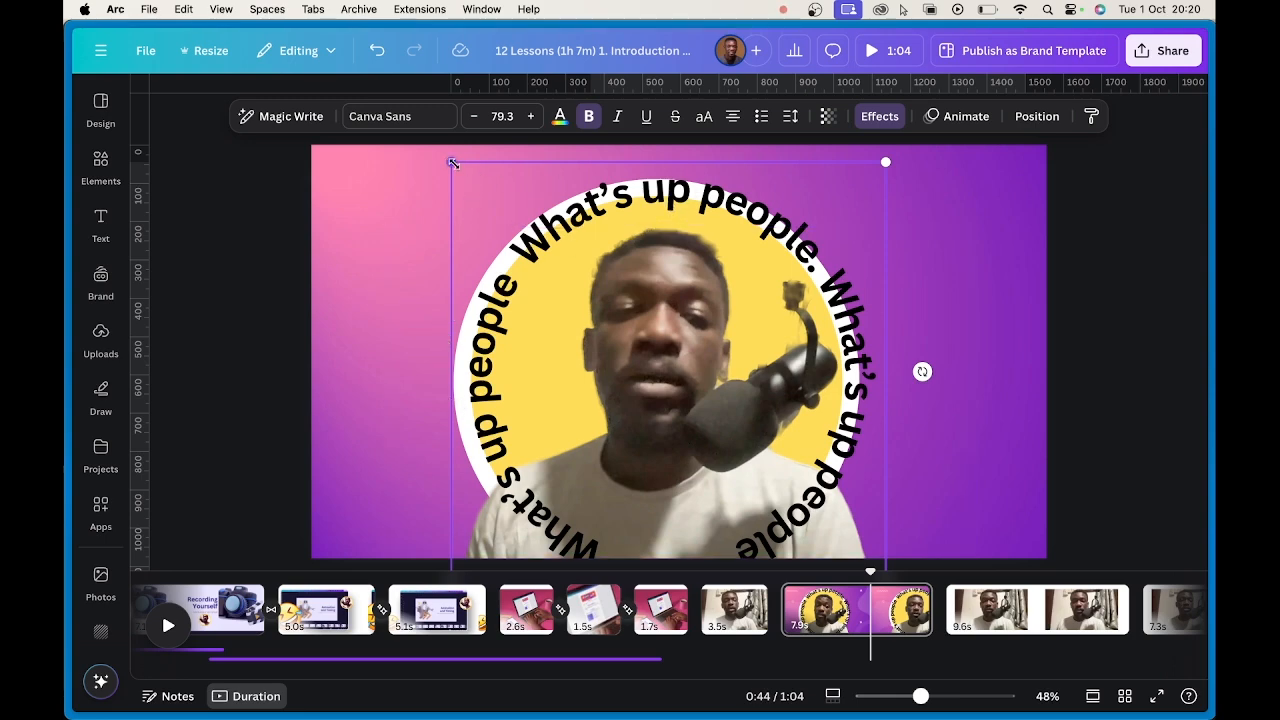
left_click_drag(453, 162, 469, 179)
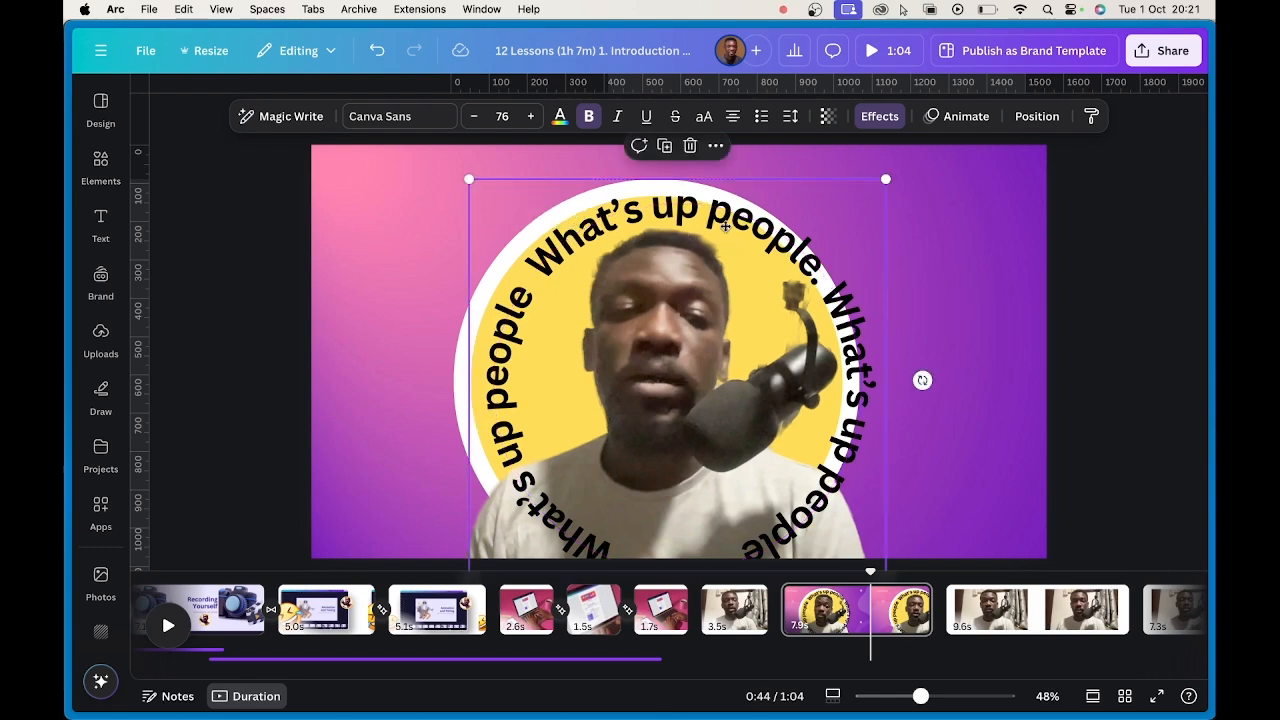
left_click_drag(725, 226, 716, 210)
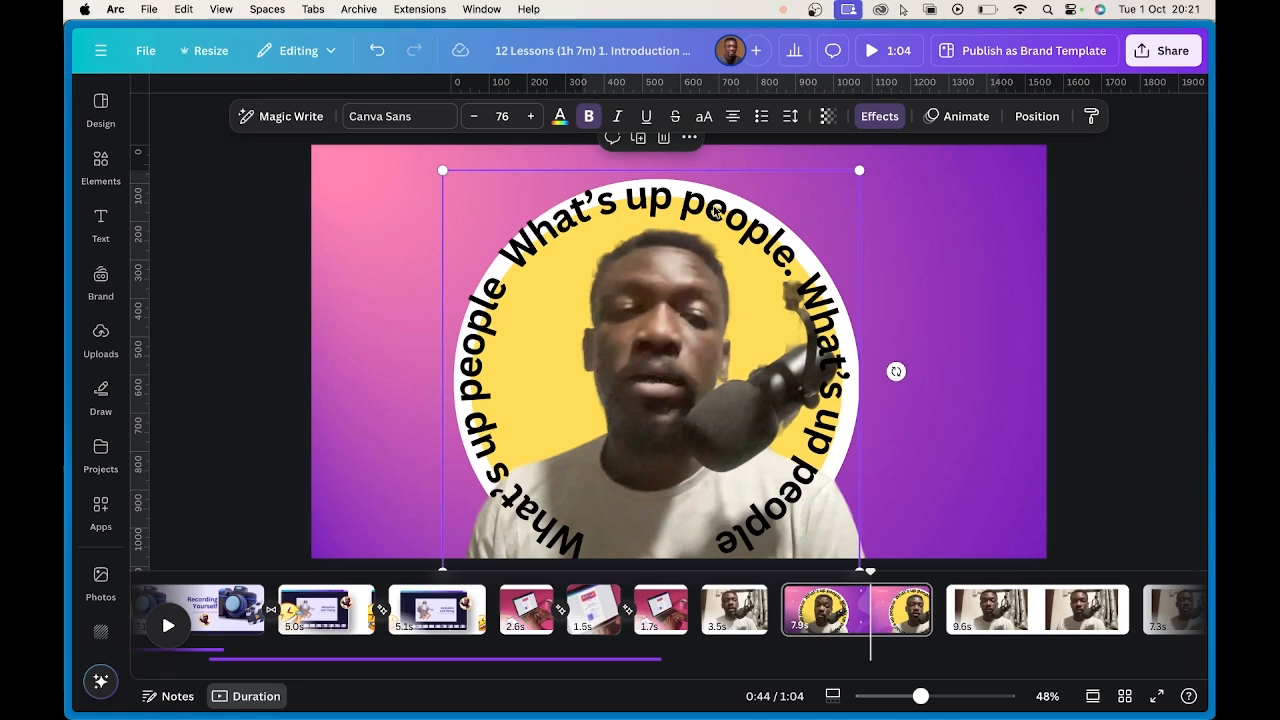
- Send the circular text backward one layer so it sits behind the cut-out speaker video
right_click(716, 210)
mouse_move(837, 400)
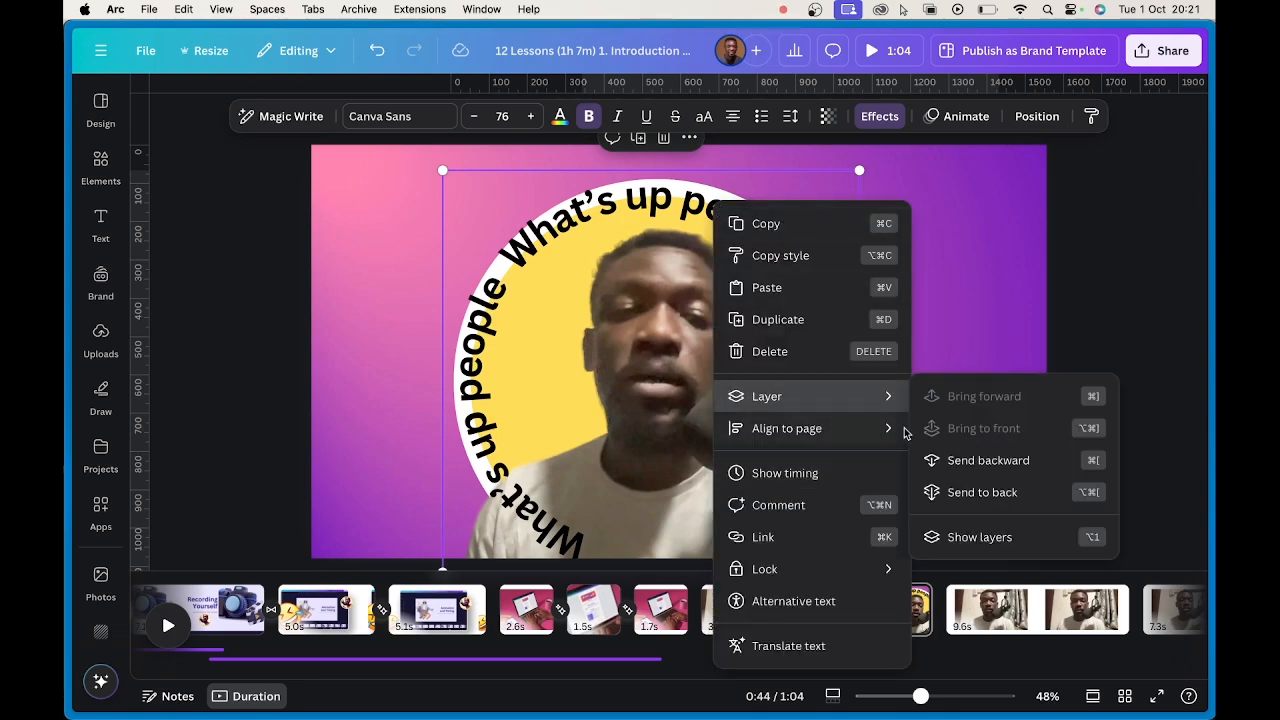
left_click(966, 462)
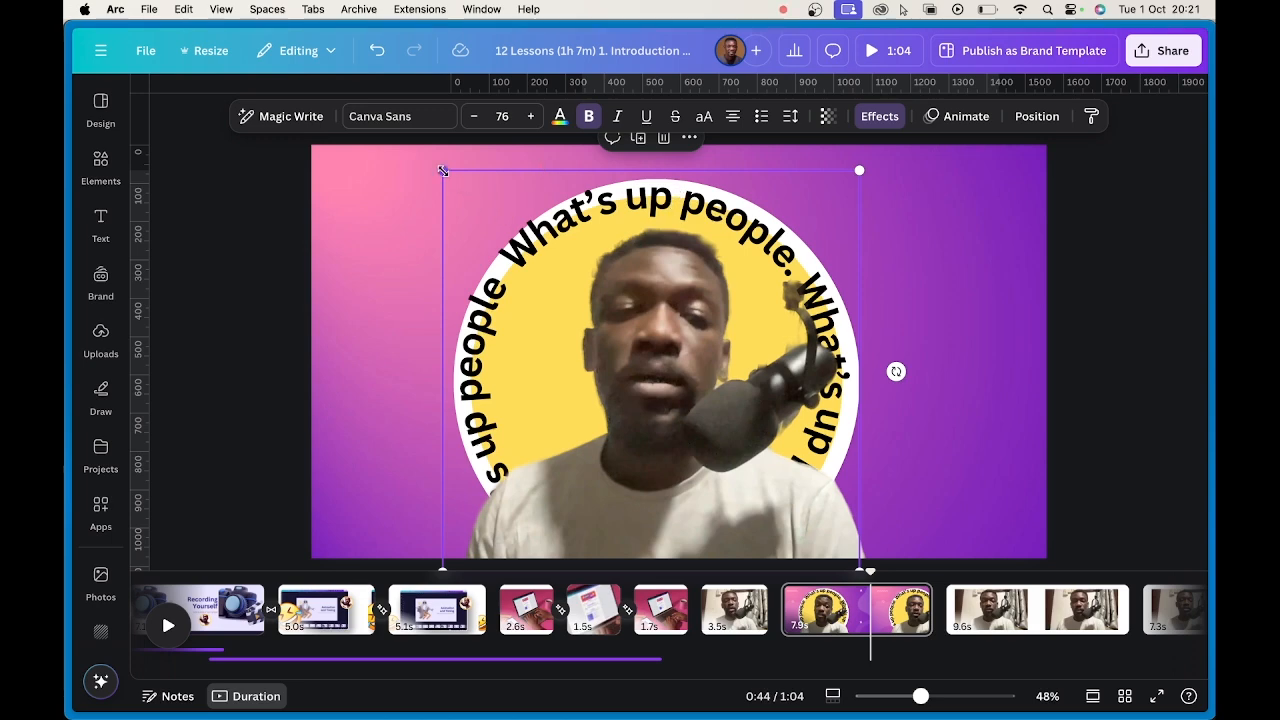
- Shrink the circular text to font size 70.7 and centre it inside the circle's white border
left_click_drag(443, 171, 471, 198)
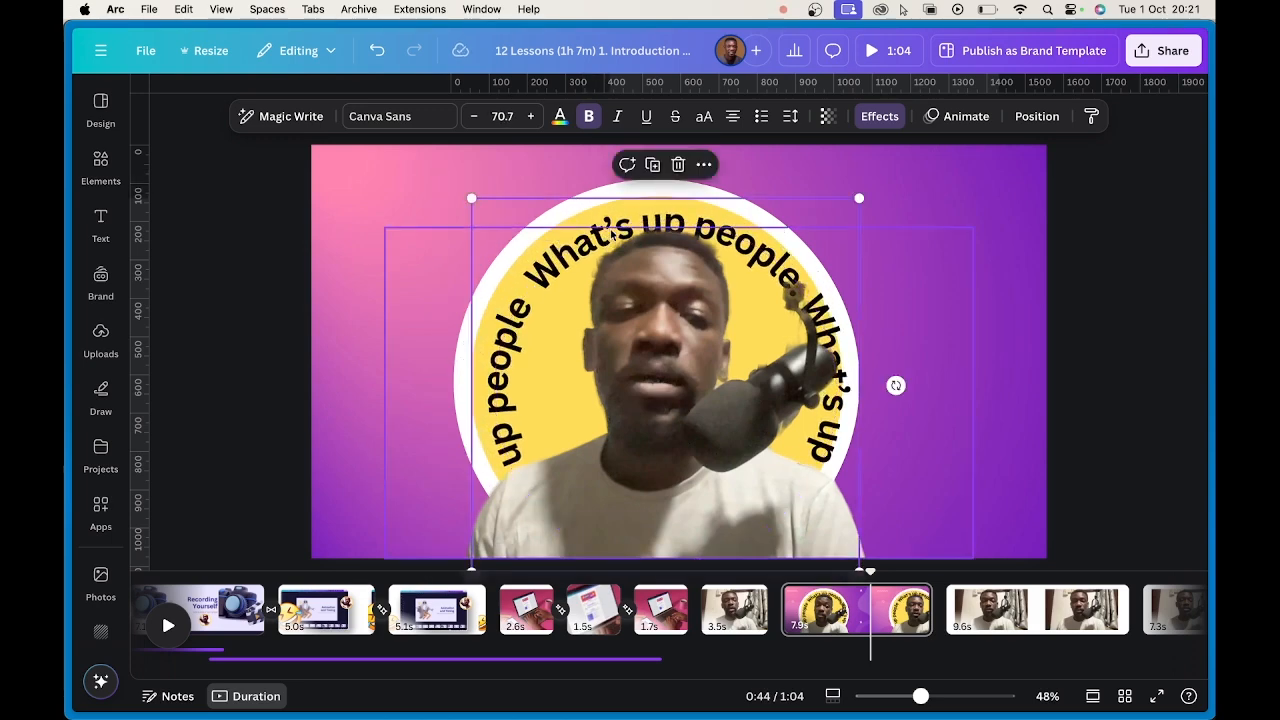
left_click_drag(622, 222, 621, 212)
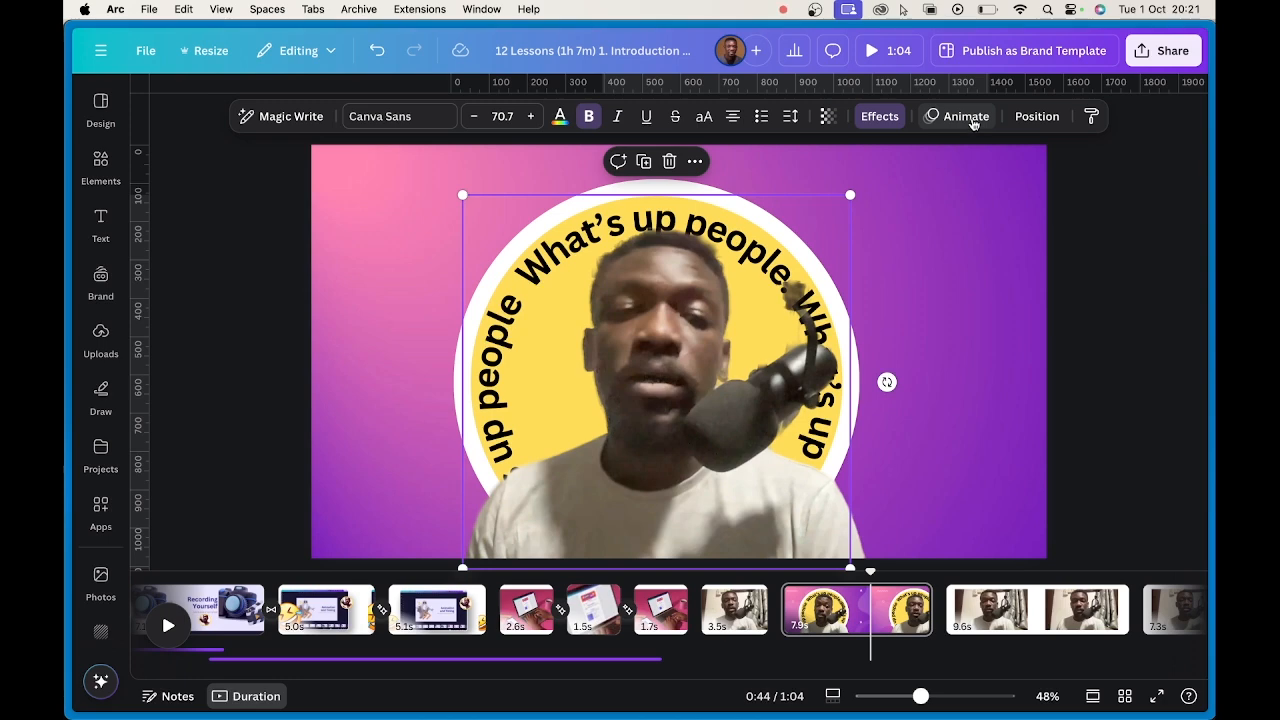
- Recolour the circular "What's up people" text with the purple from the document colours
left_click(560, 116)
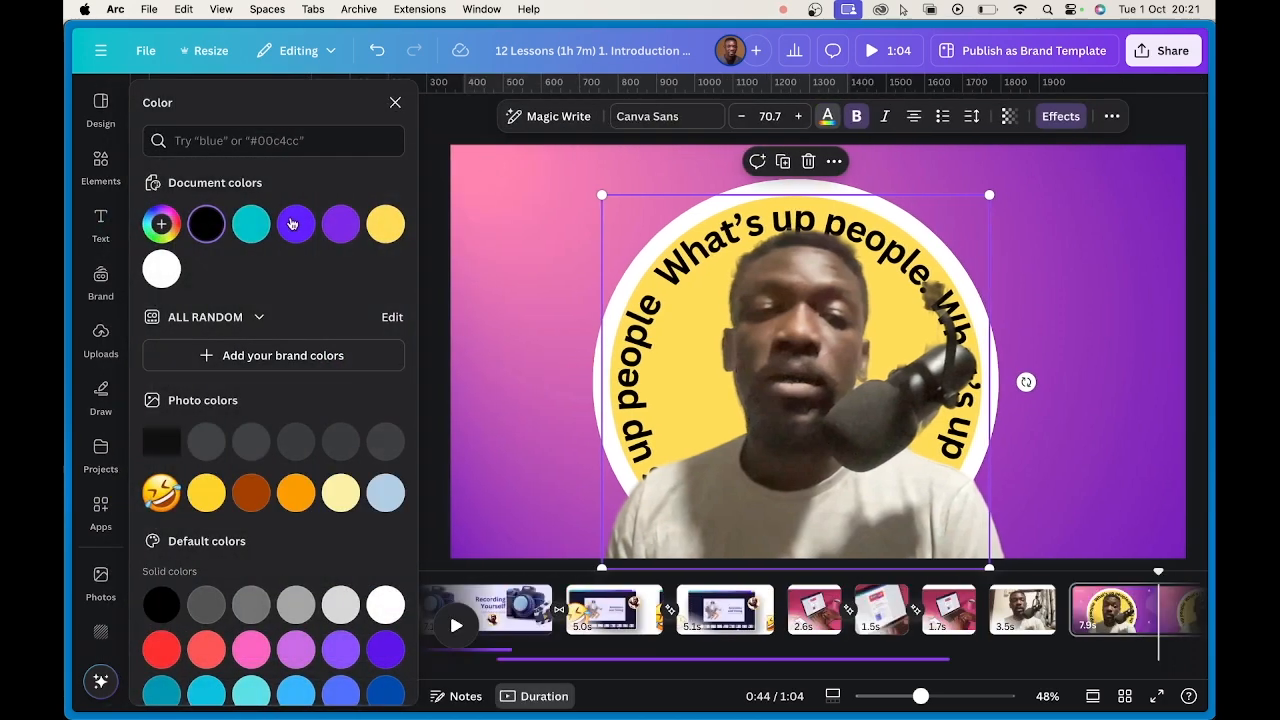
left_click(340, 223)
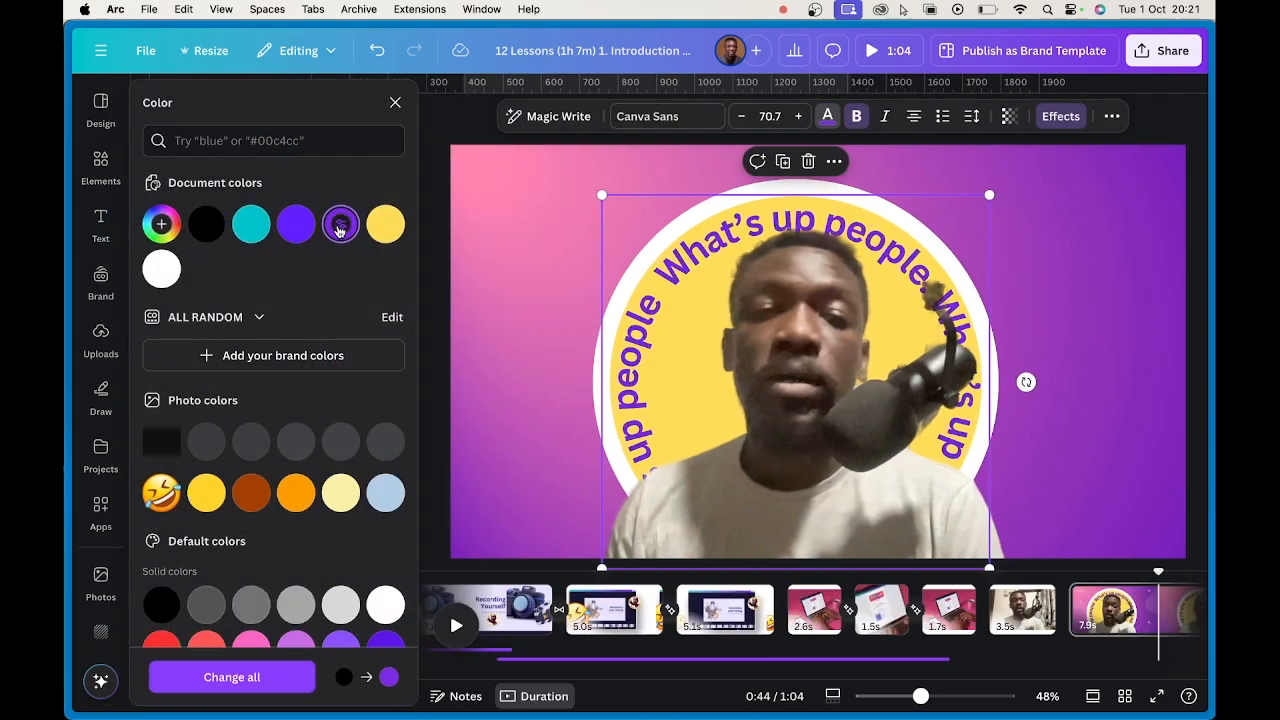
left_click(1052, 119)
scroll(200, 445, "down", 2)
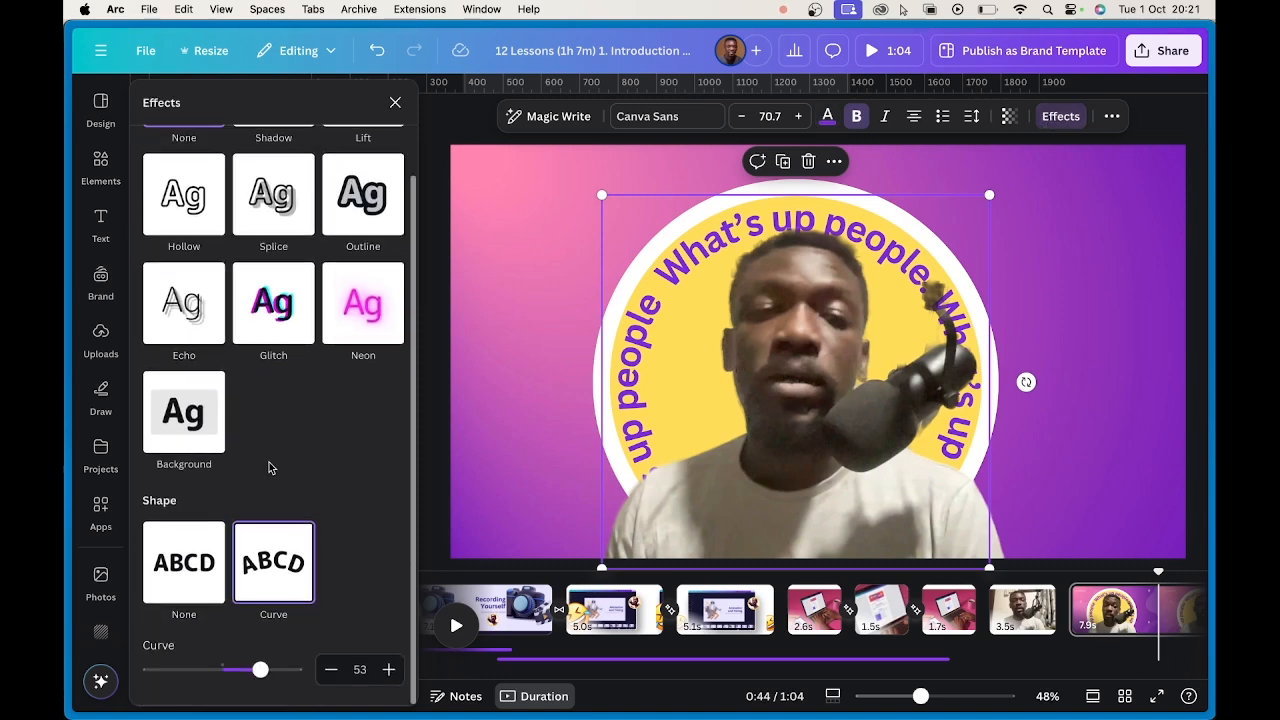
left_click(1063, 120)
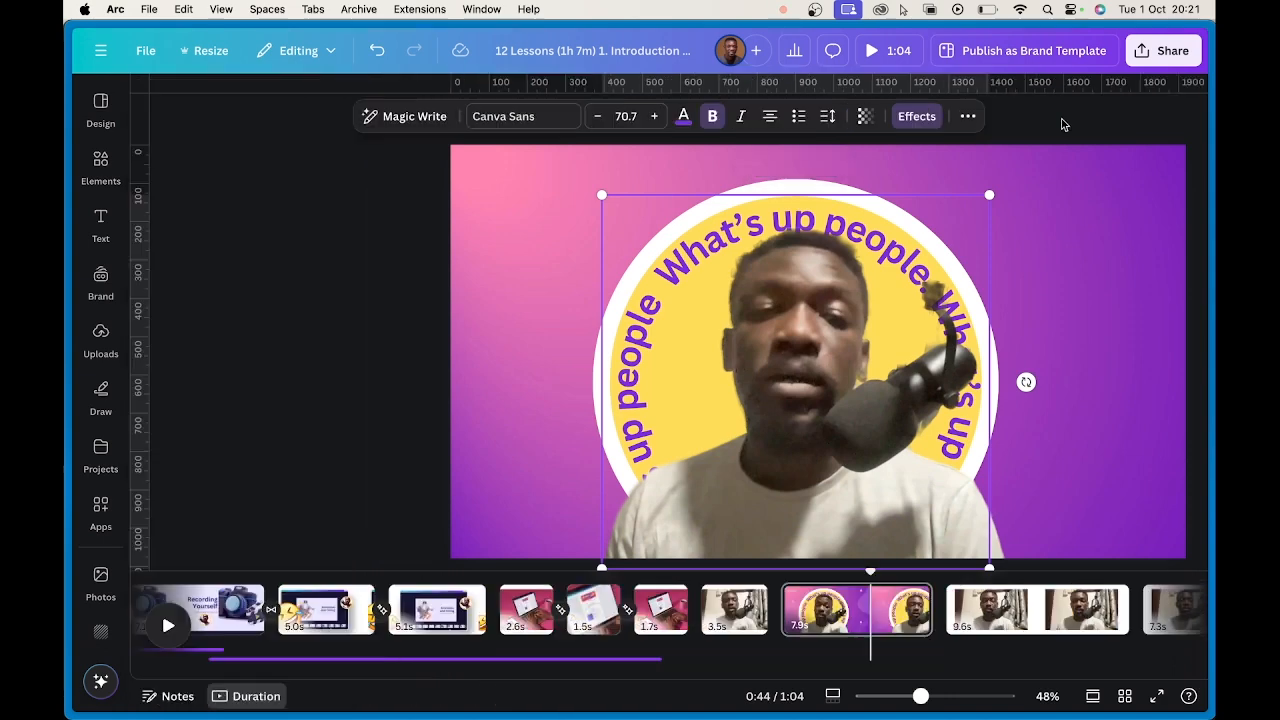
- Apply the Rotate motion effect to the circular text and raise its speed slightly above the middle setting
left_click(980, 126)
scroll(352, 415, "down", 10)
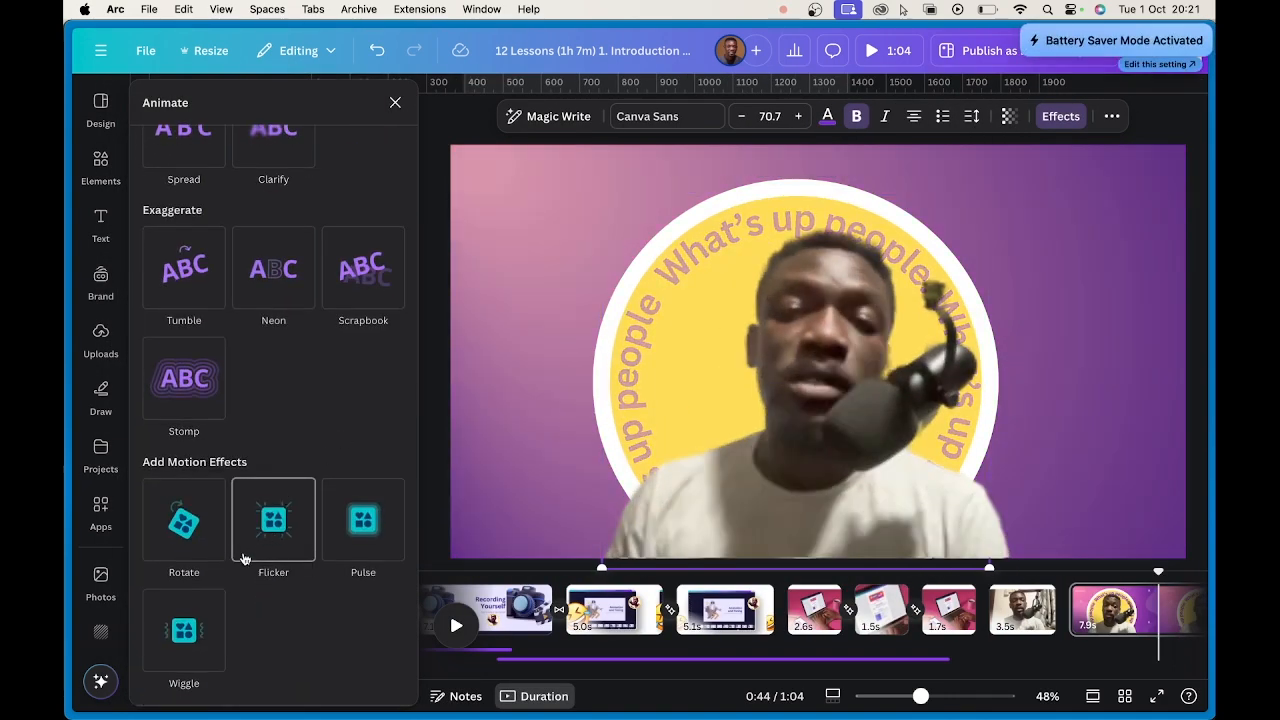
left_click(185, 541)
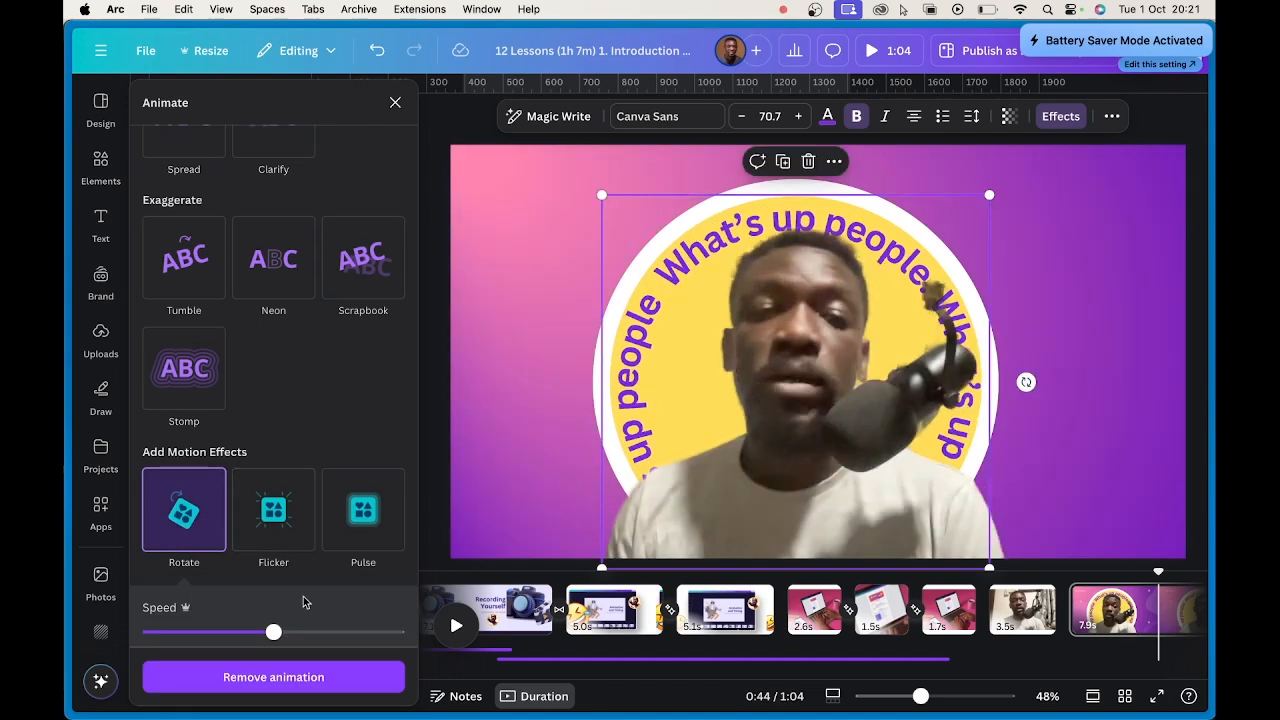
left_click_drag(268, 634, 300, 634)
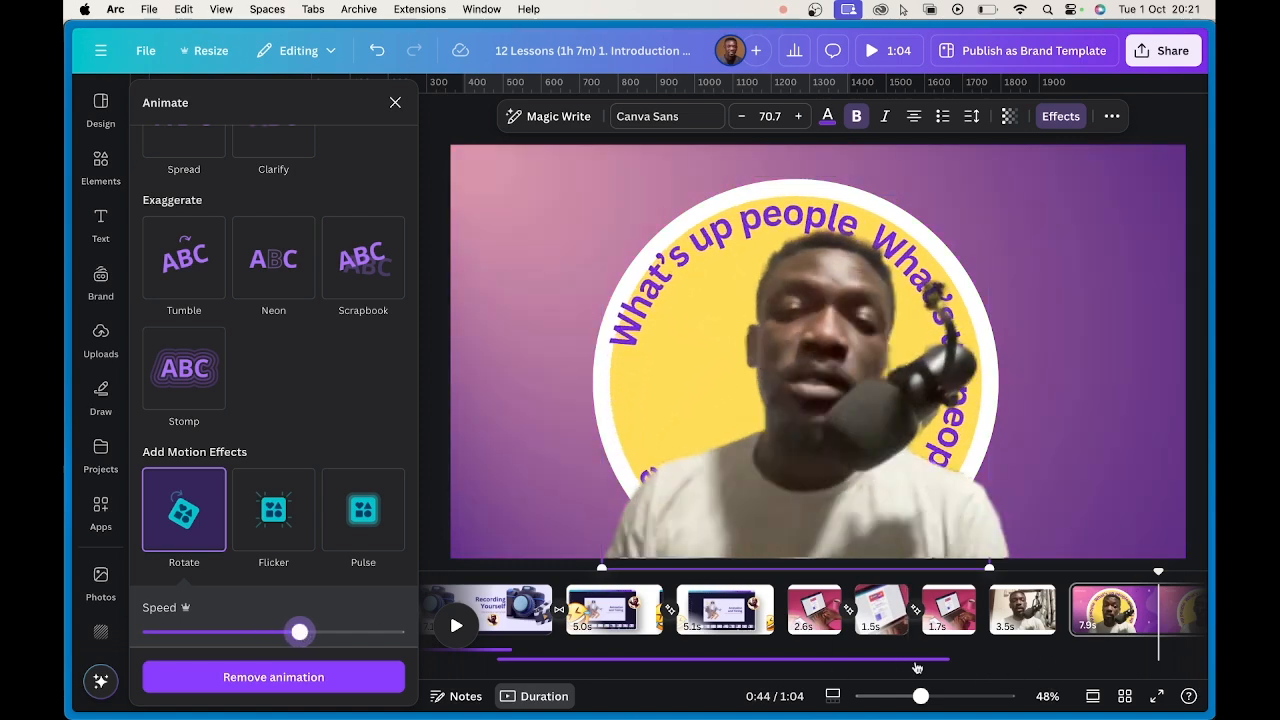
- Reload the project and play the webcam scenes from about 0:37 to preview the circle scene with its rotating text
left_click_drag(1160, 575, 807, 591)
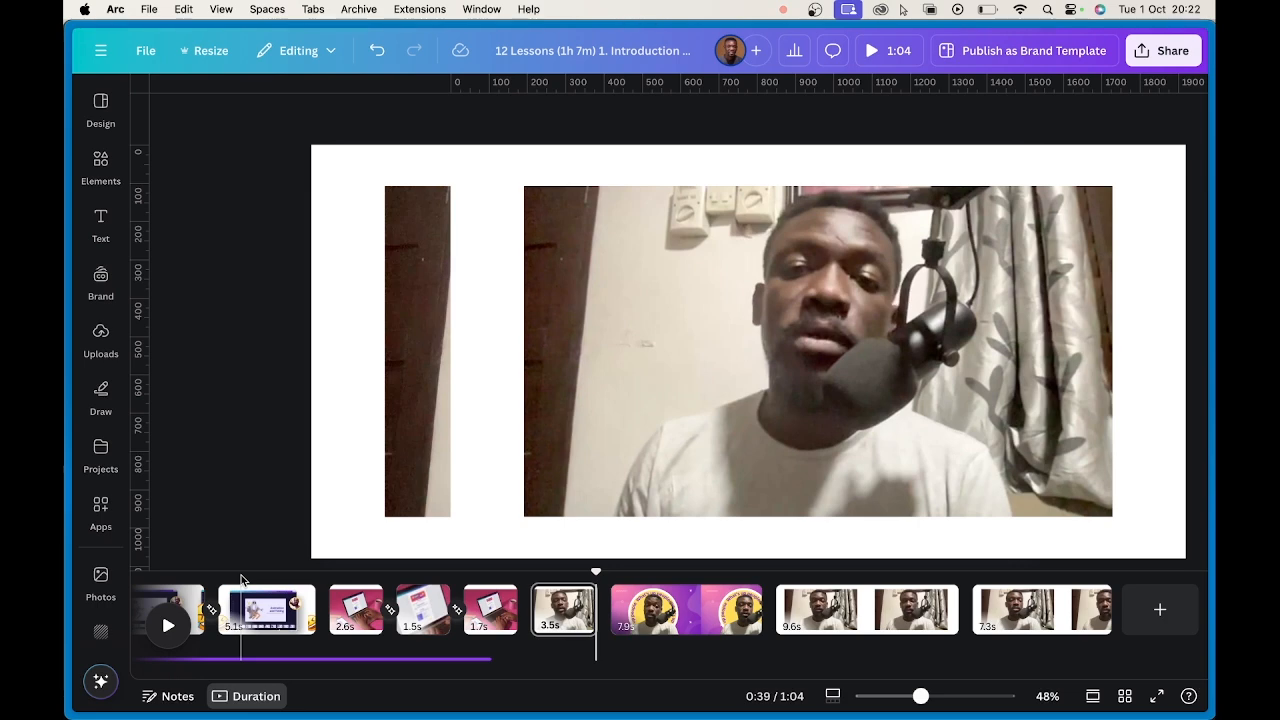
key("super+r")
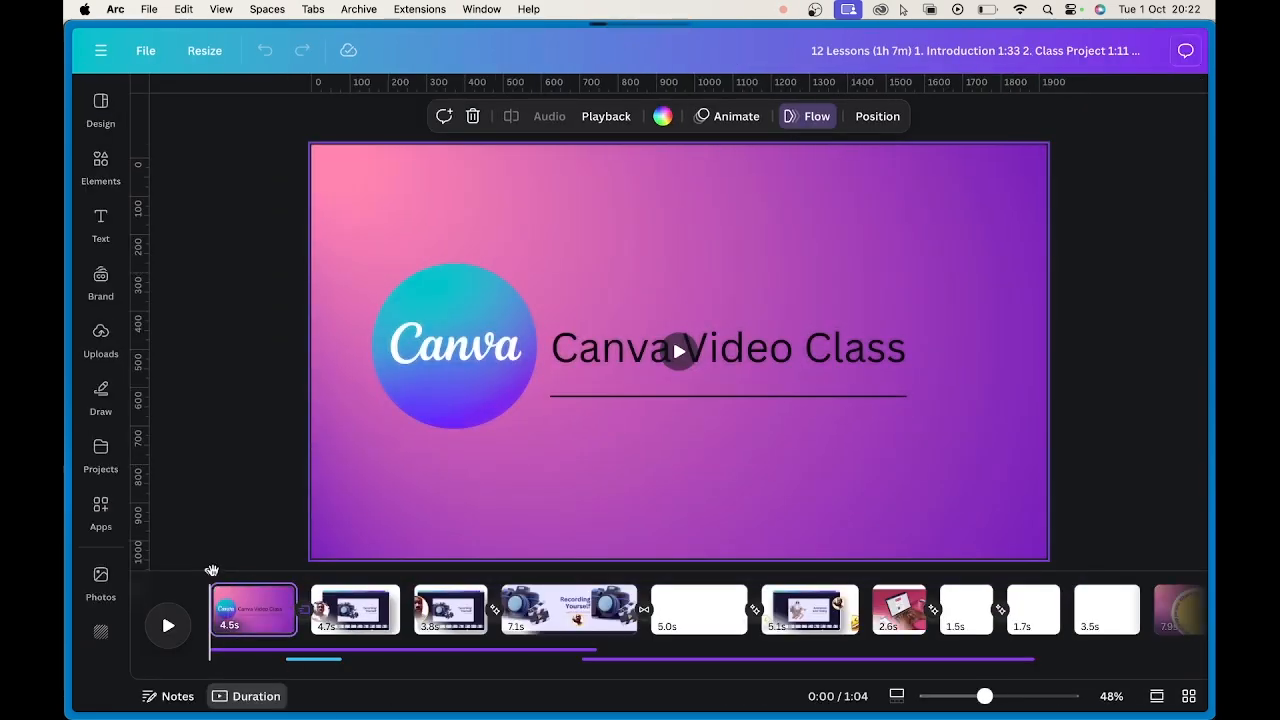
left_click_drag(210, 572, 880, 598)
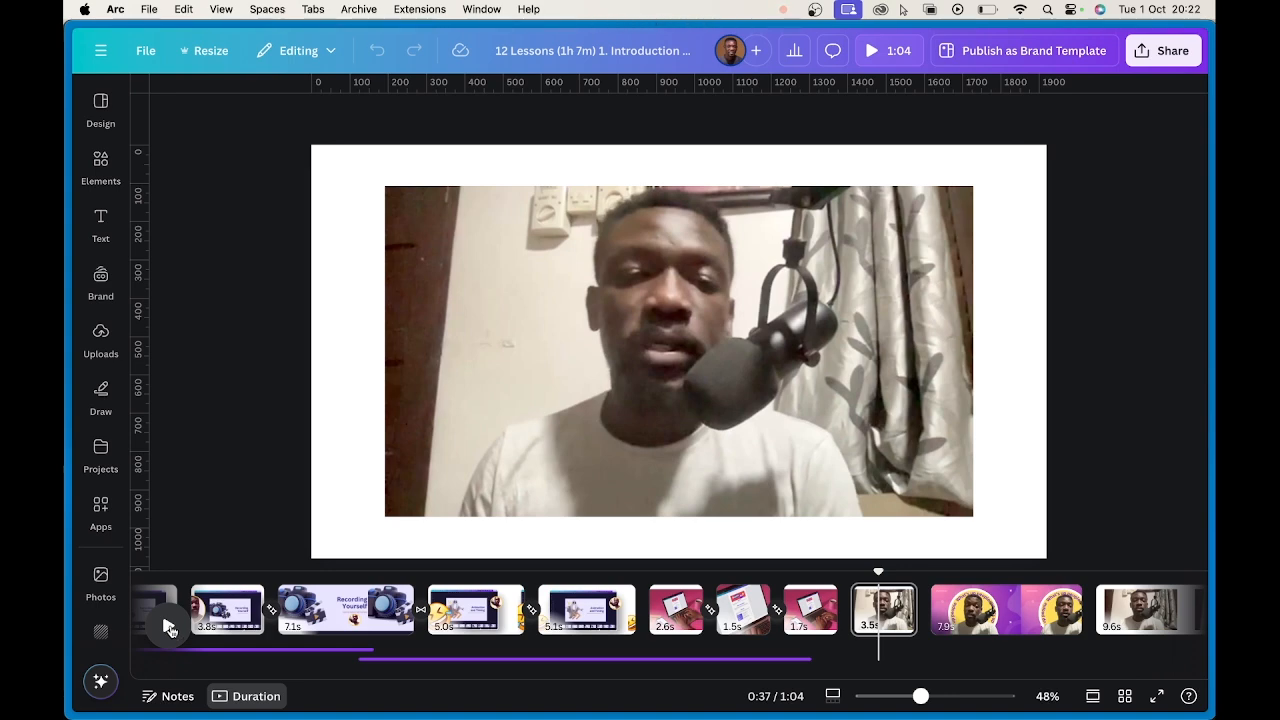
left_click(169, 627)
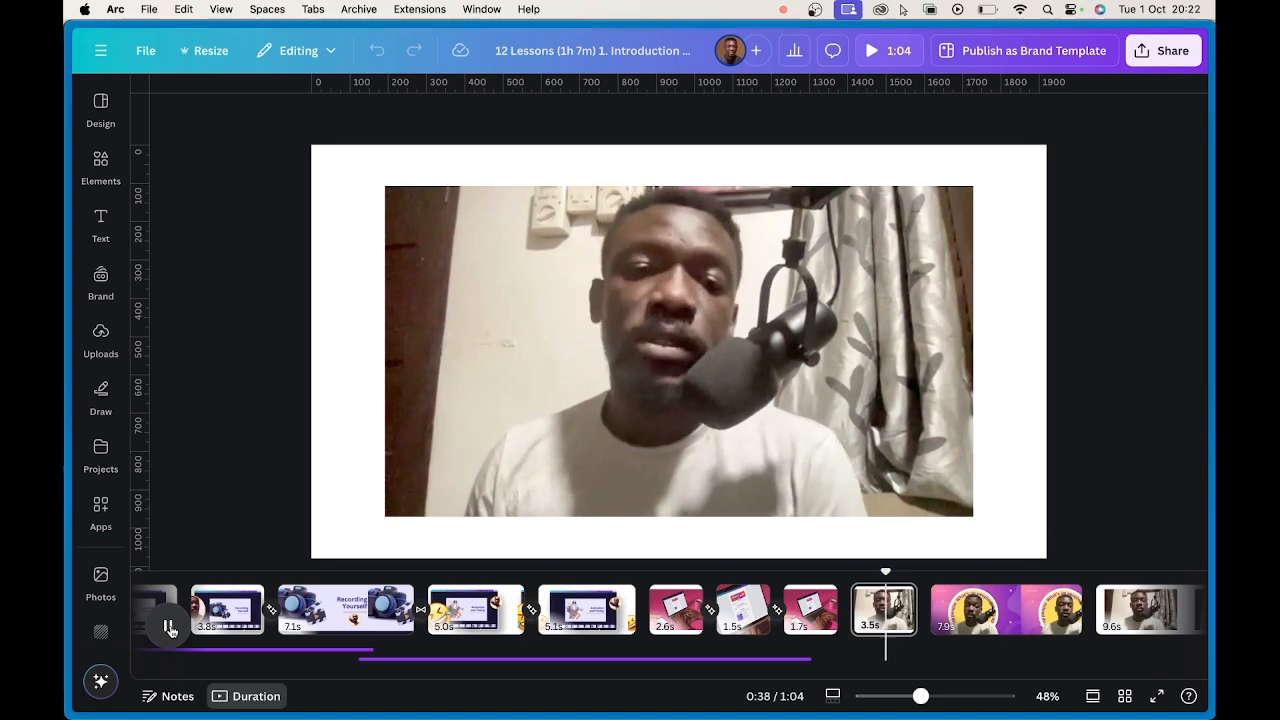
left_click(169, 627)
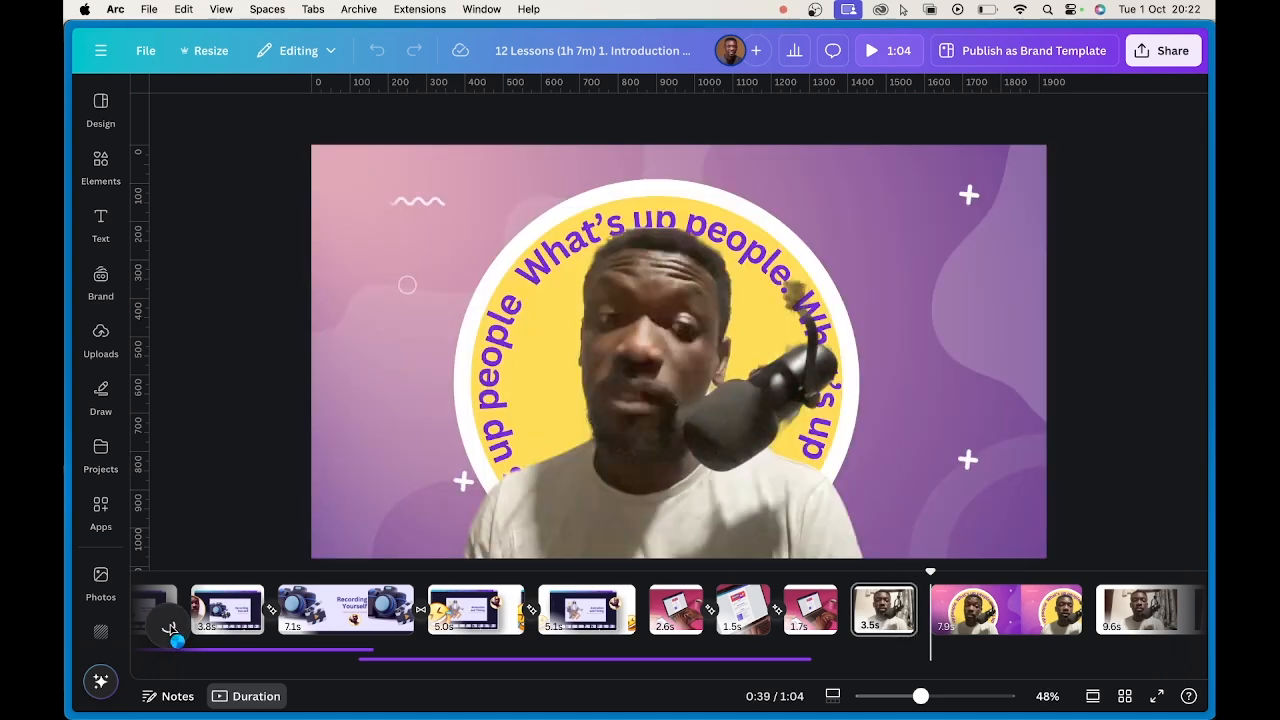
left_click(170, 628)
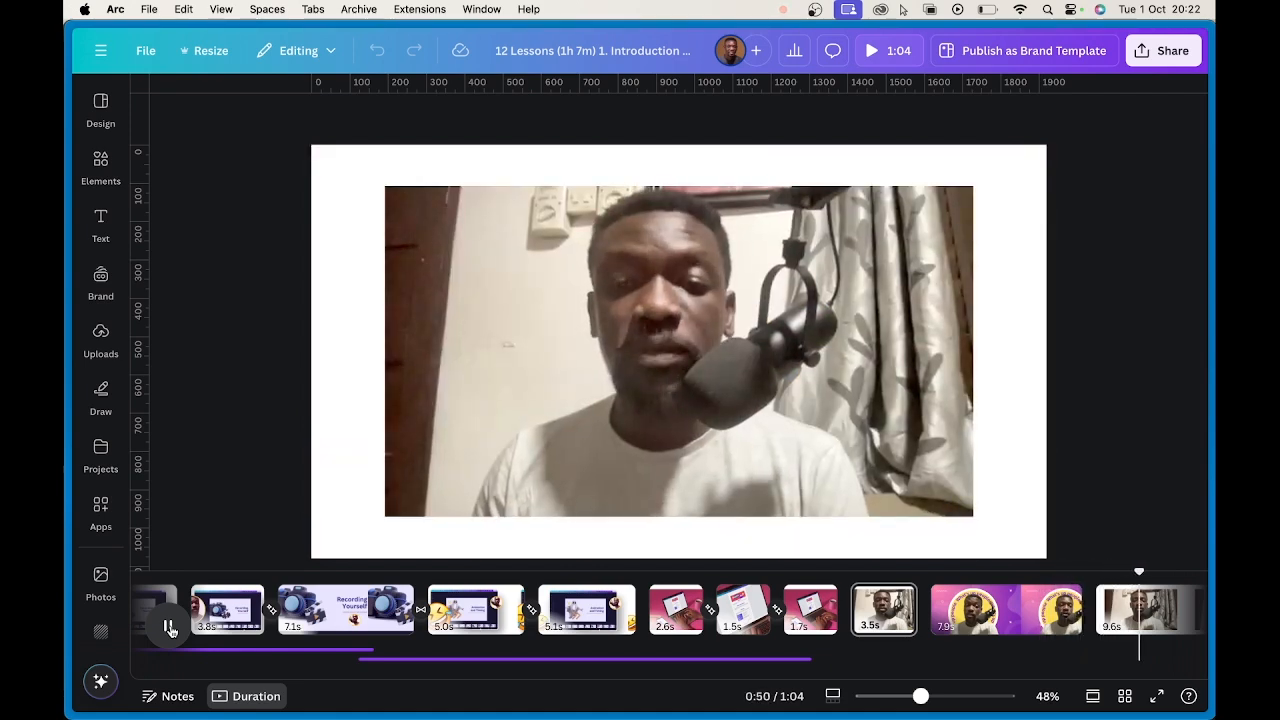
left_click(169, 627)
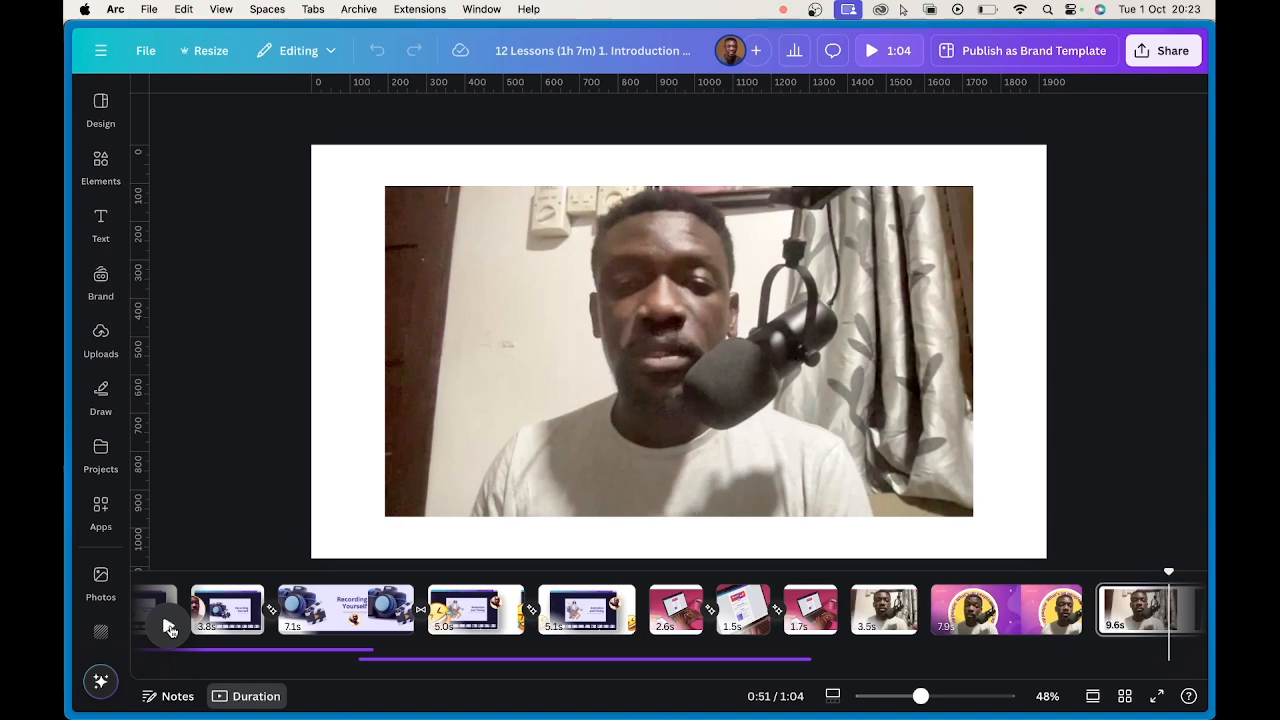
- Switch to the course slides presentation to check the Let's Talk slide, and return to the video project
mouse_move(66, 507)
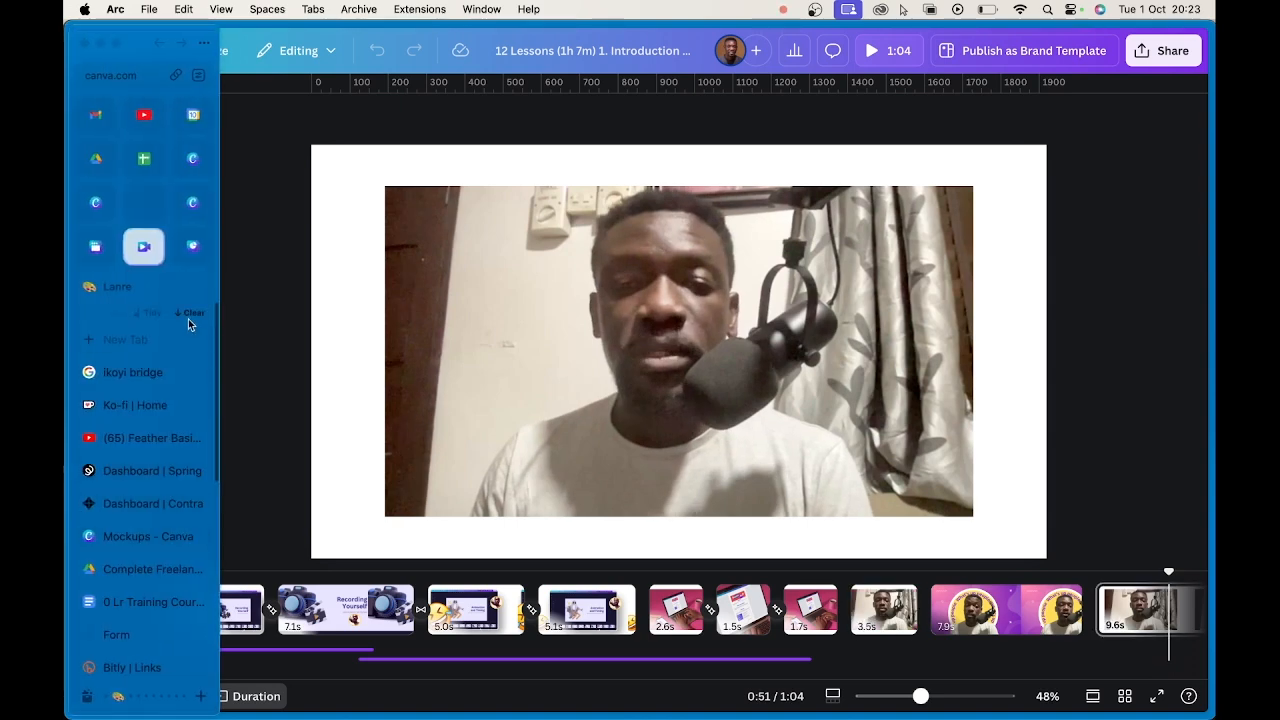
left_click(188, 252)
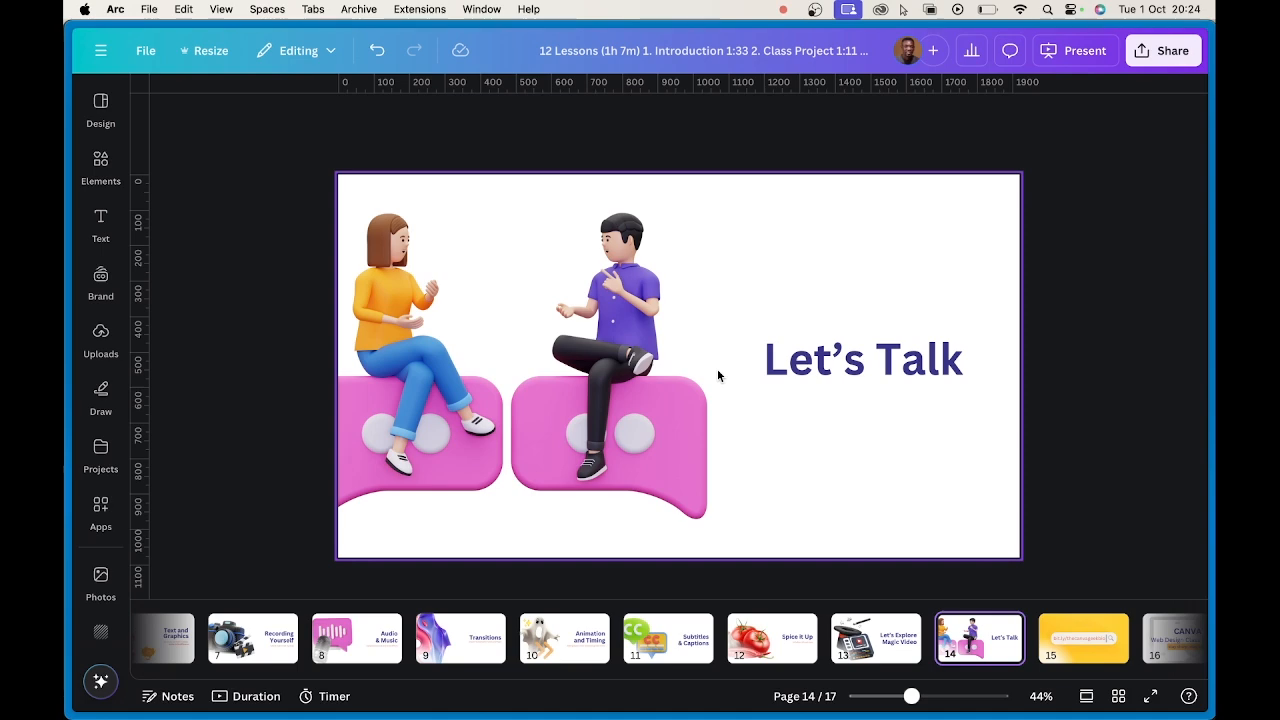
left_click(100, 277)
left_click(98, 220)
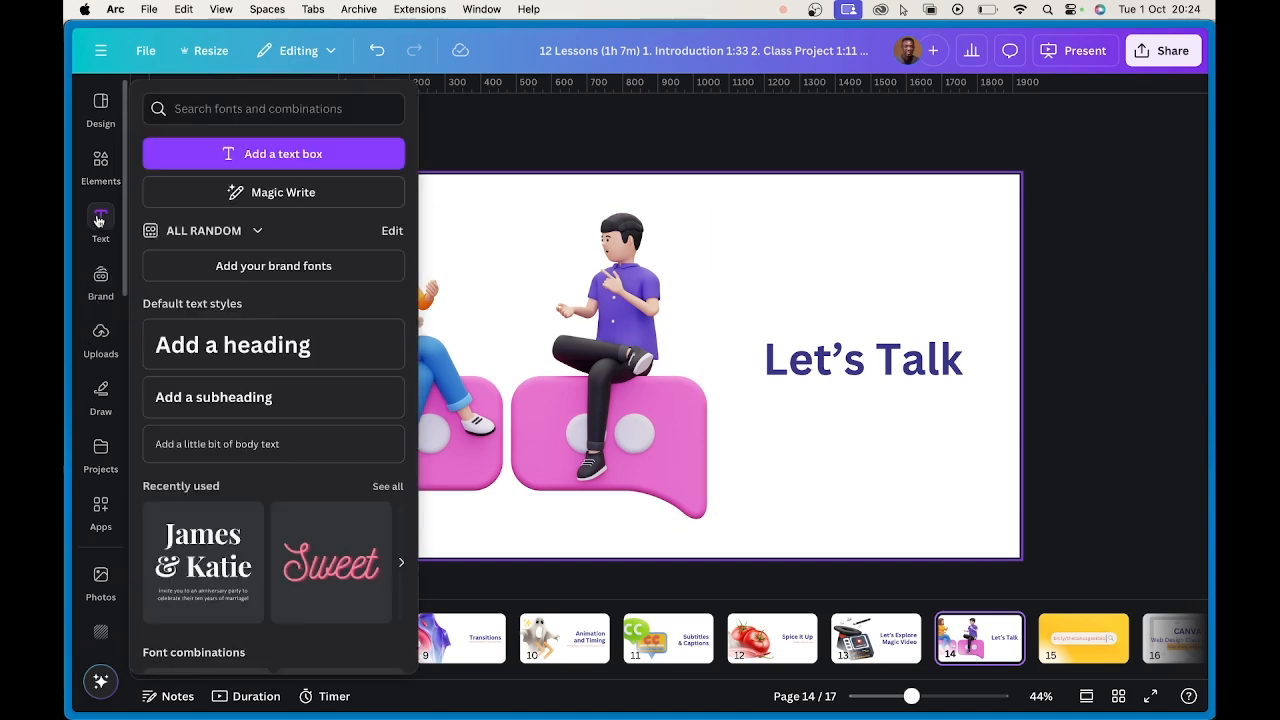
mouse_move(71, 242)
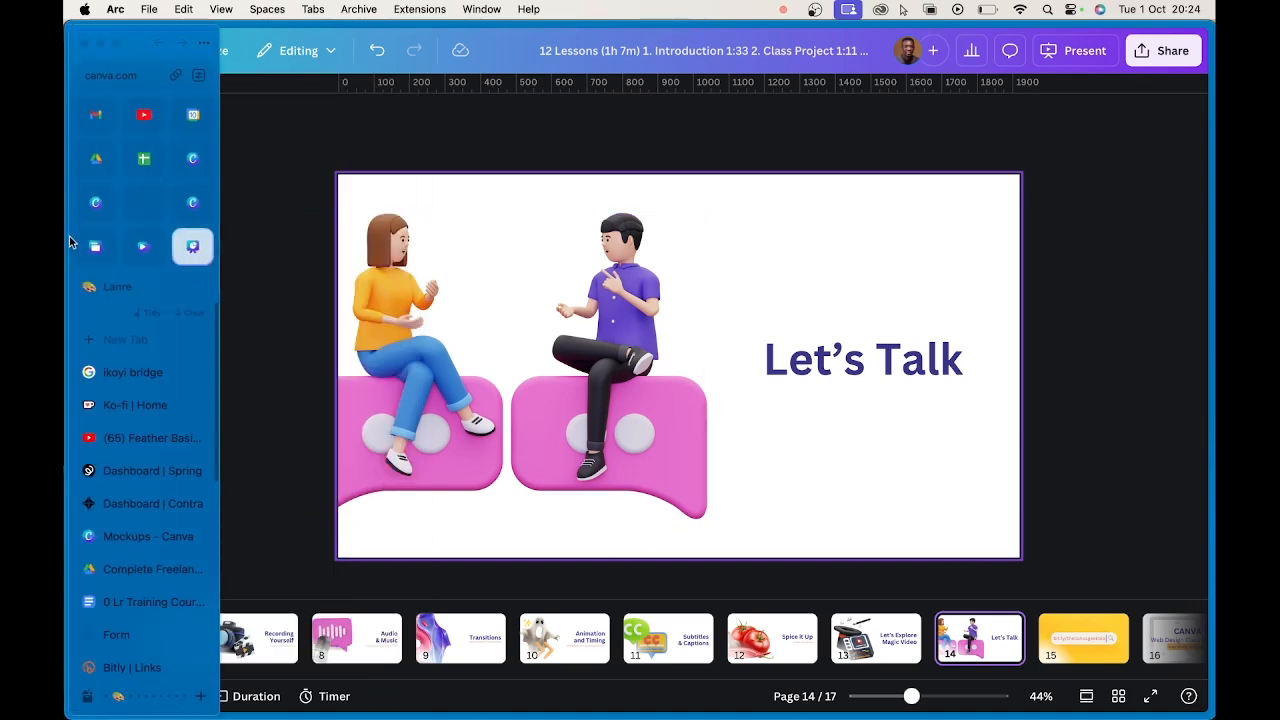
left_click(143, 247)
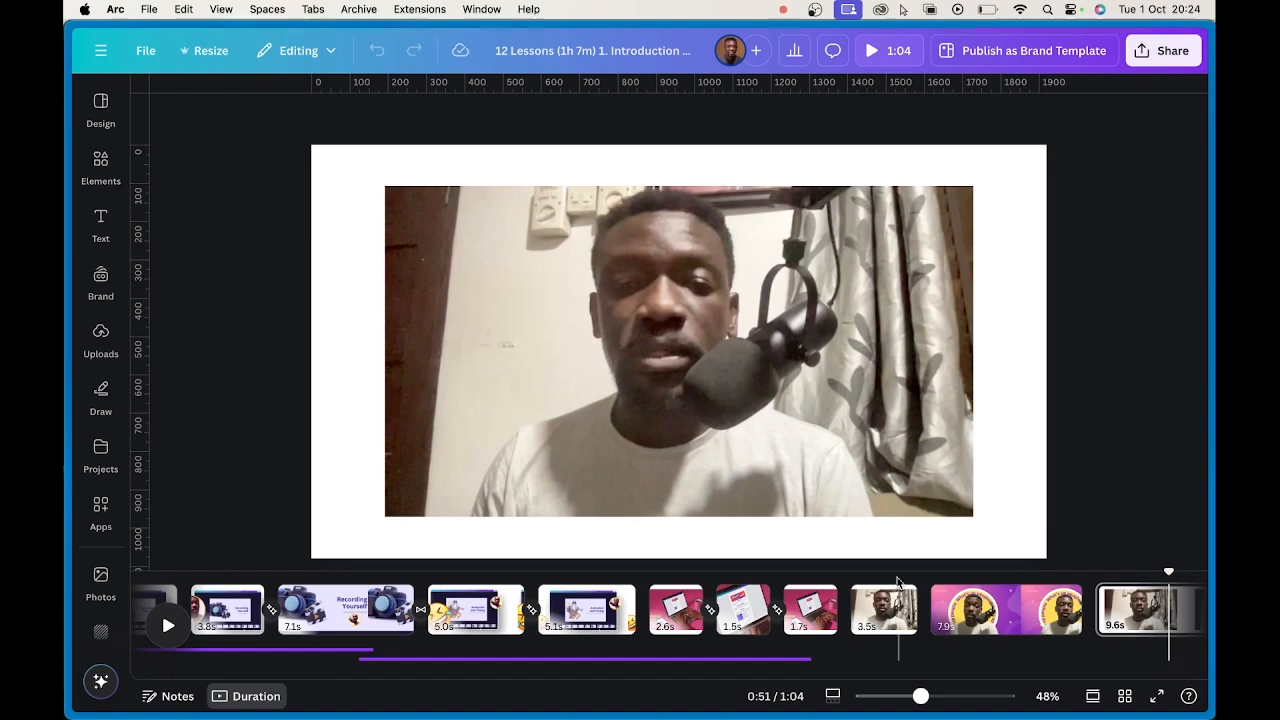
- Duplicate the 7.9-second yellow circle scene and delete the pink-purple gradient background from the copy
left_click(995, 620)
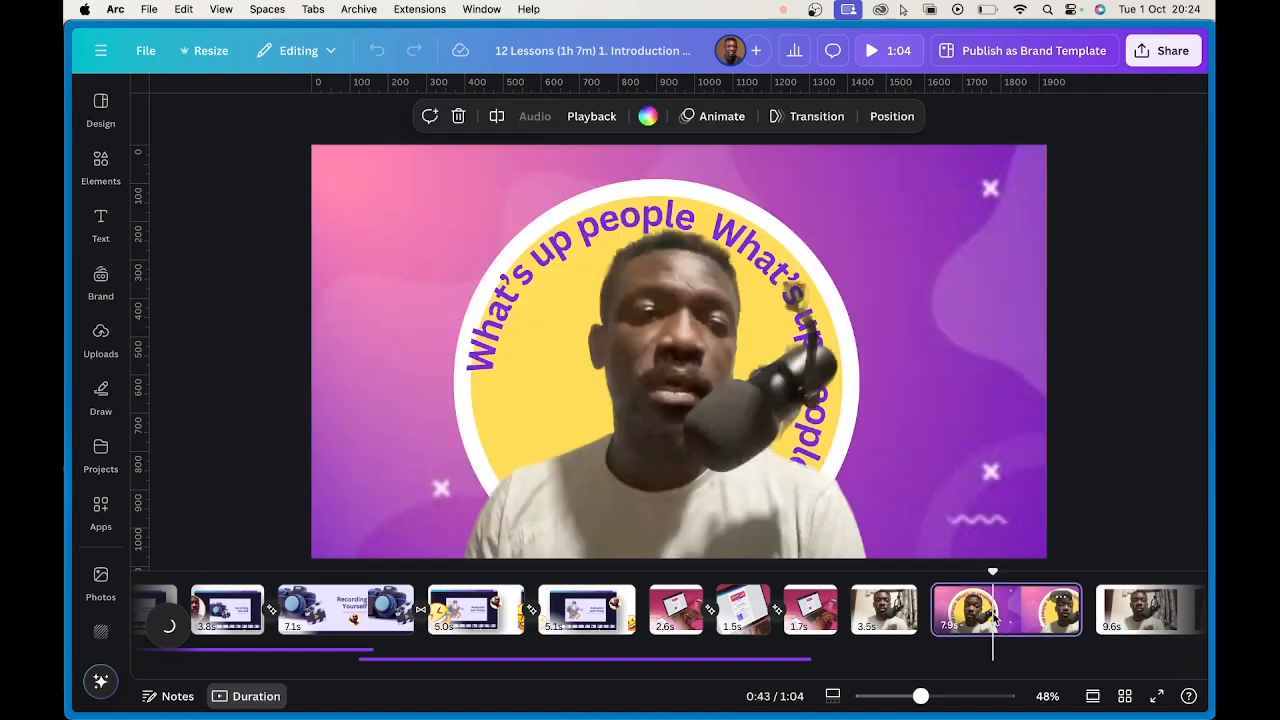
right_click(995, 620)
left_click(1036, 284)
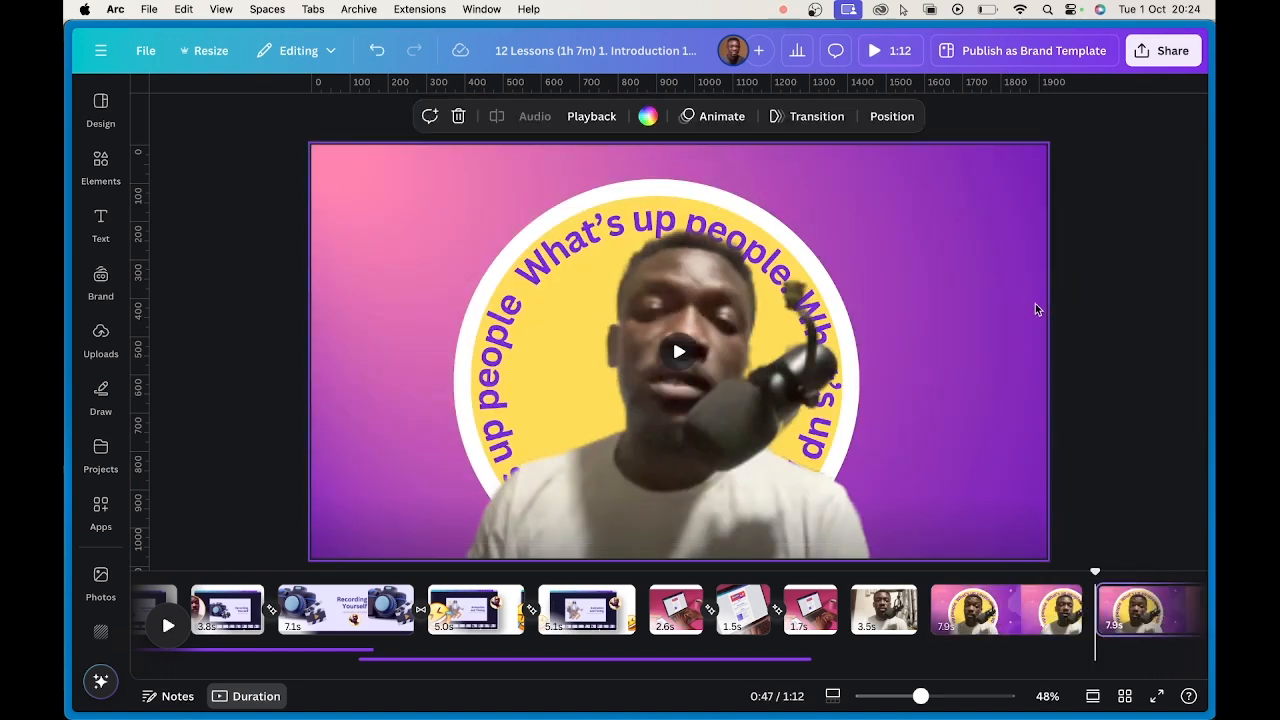
left_click(935, 245)
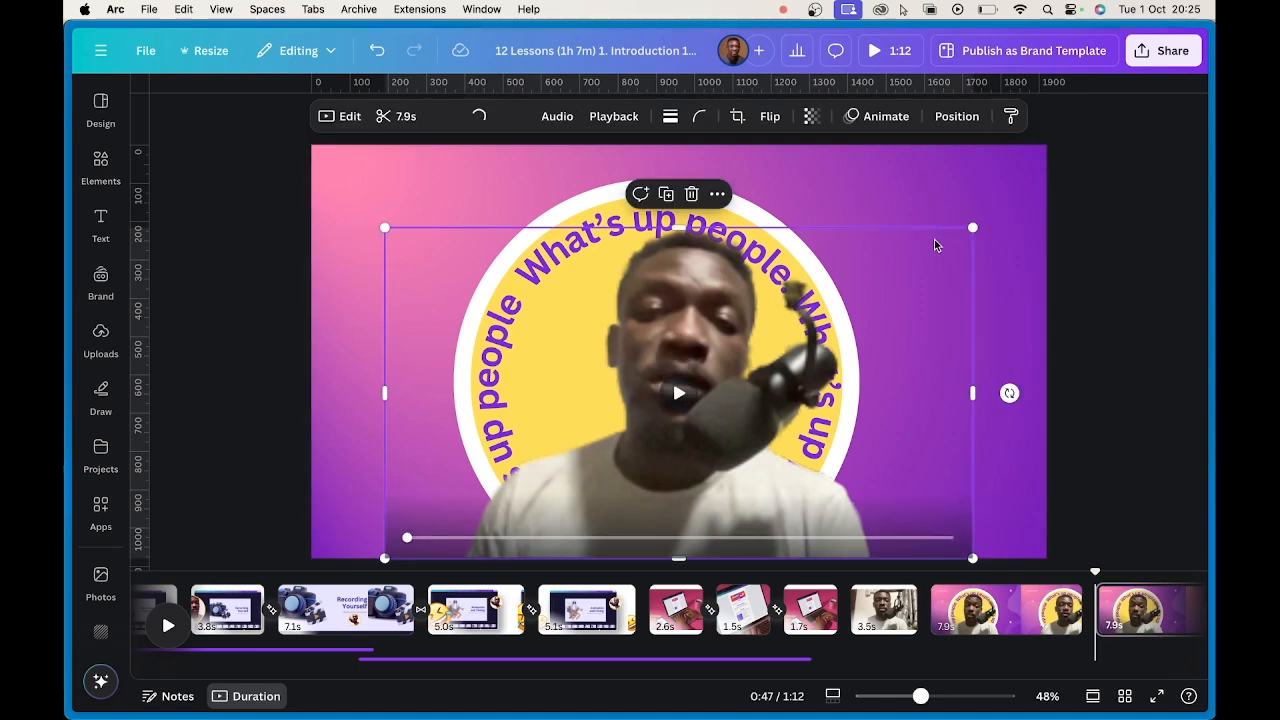
left_click(994, 206)
key("Delete")
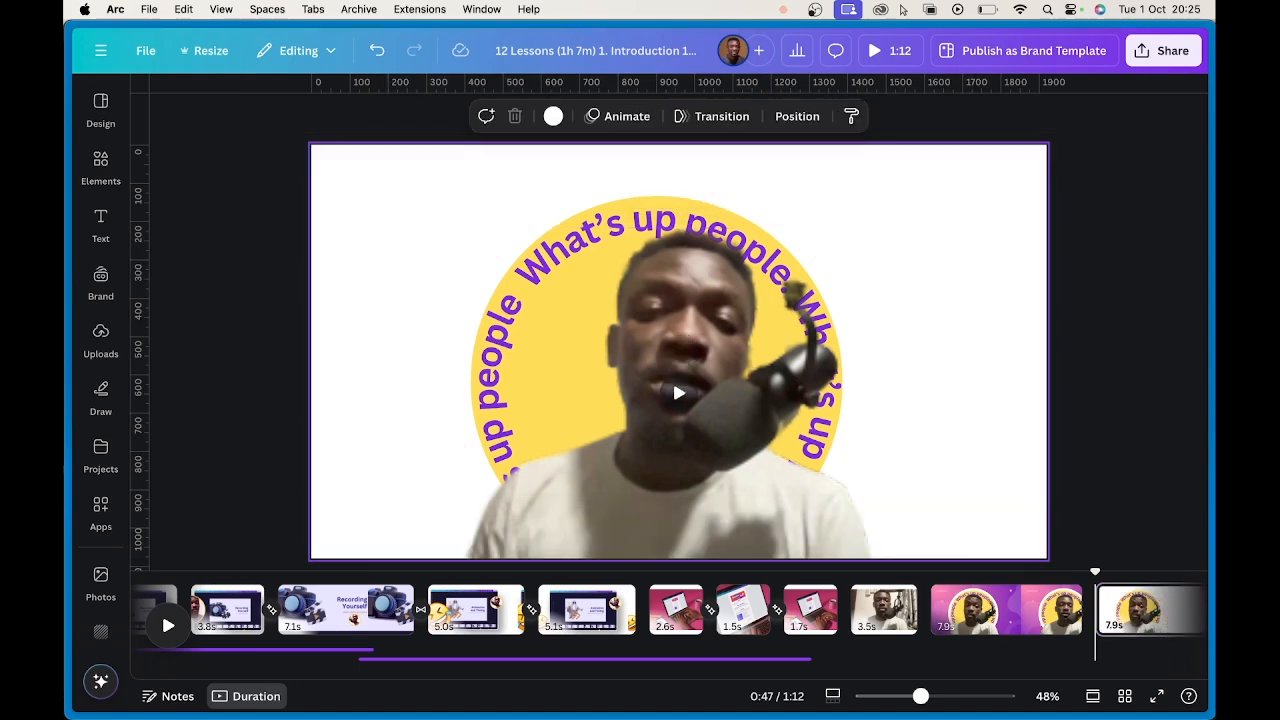
- Add the uploaded bridge photo to the duplicated scene and set it as the page background
left_click(102, 338)
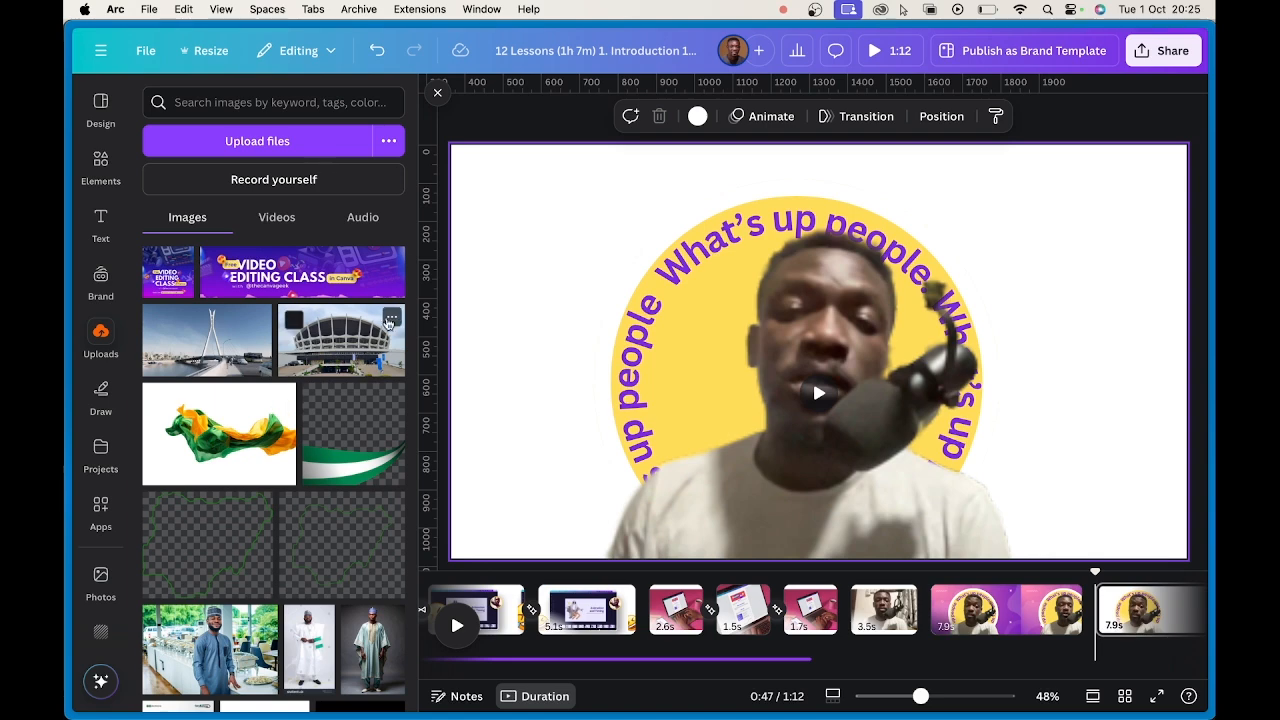
left_click(233, 340)
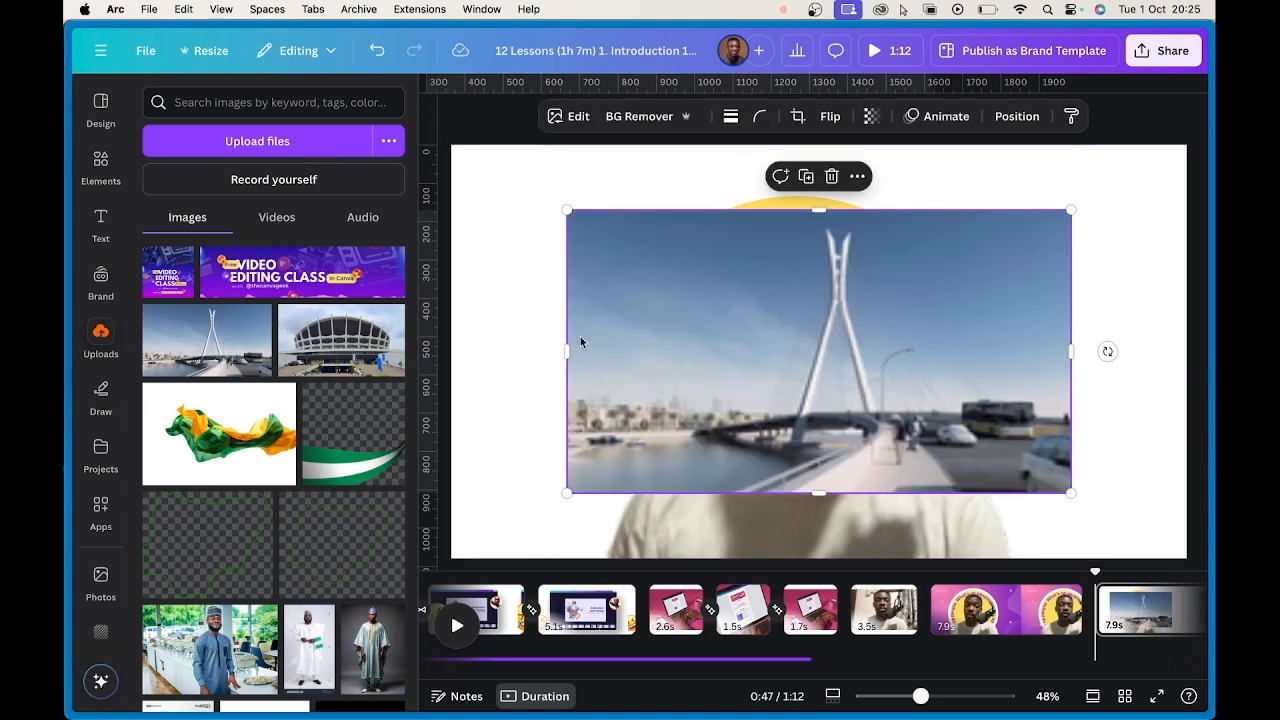
left_click_drag(566, 210, 525, 187)
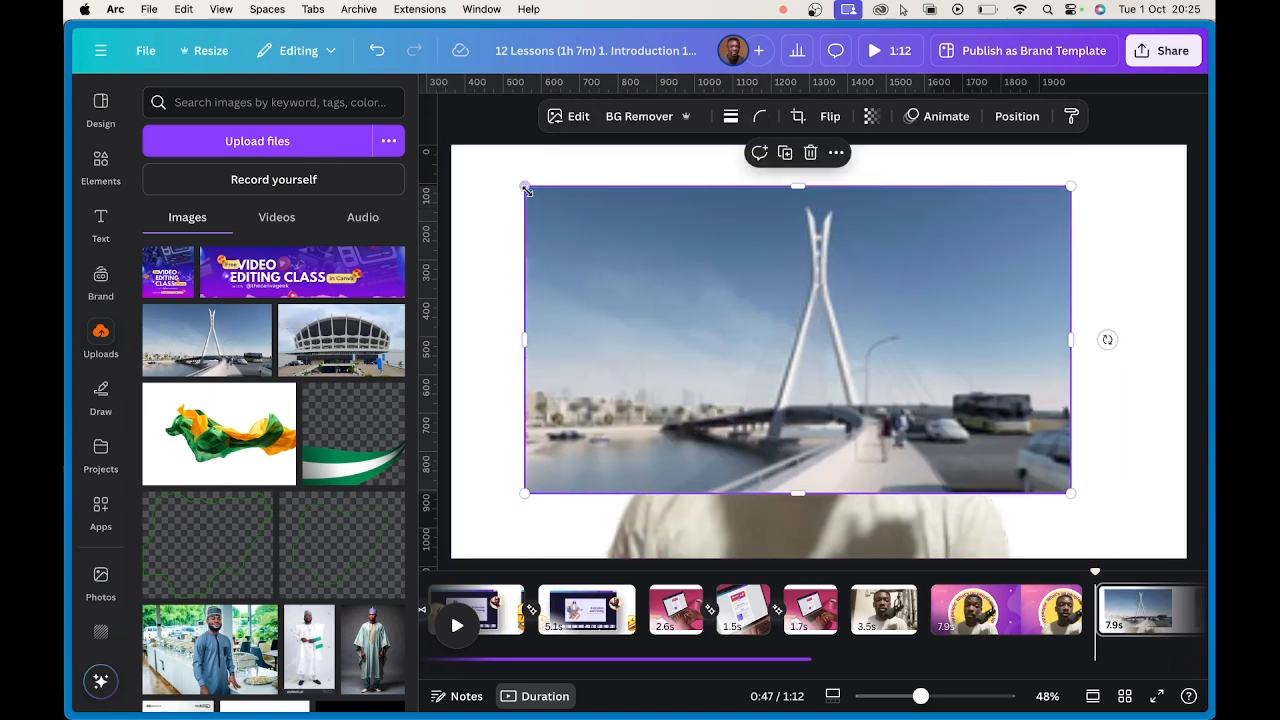
right_click(585, 226)
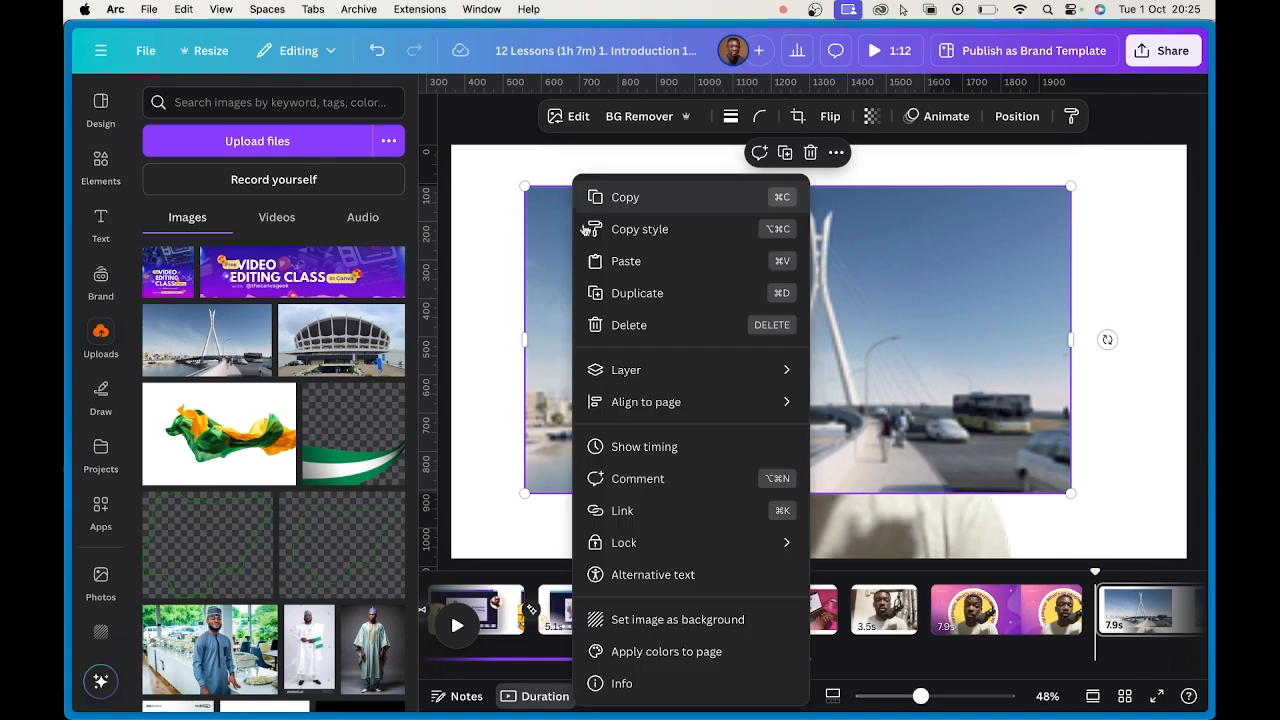
left_click(657, 621)
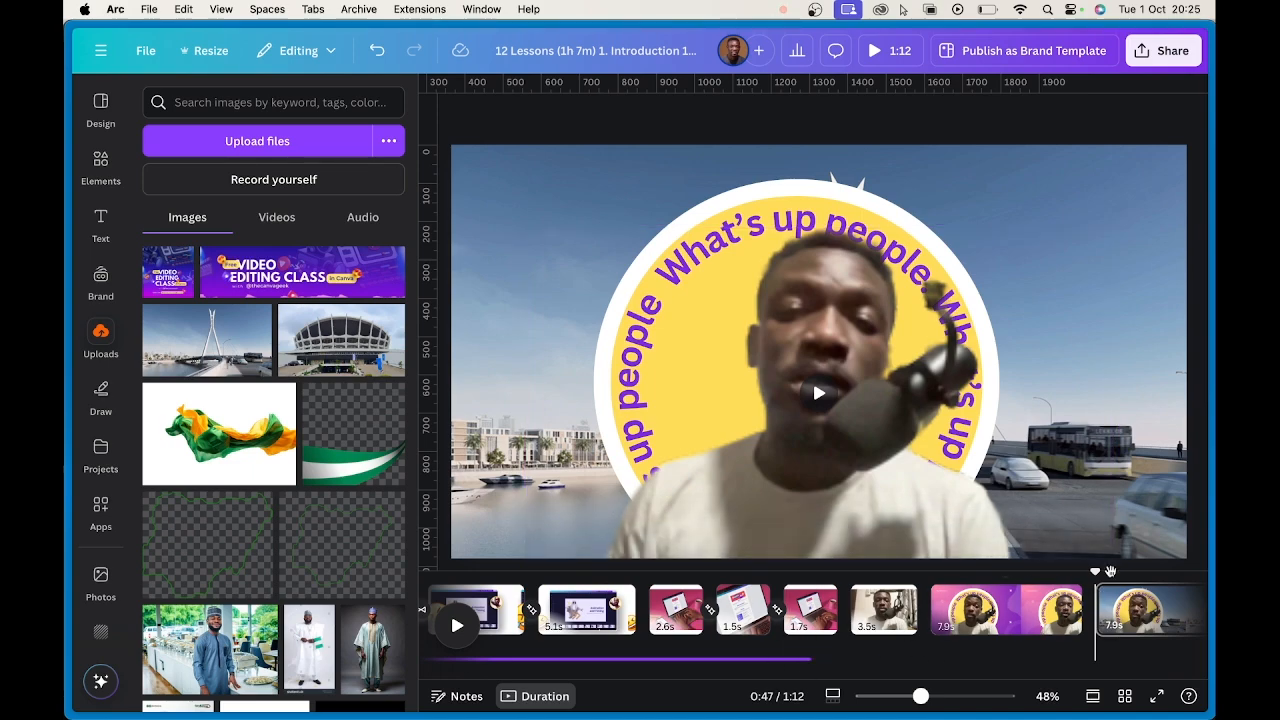
- Enlarge and reposition the bridge photo within its background crop so the tower stands beside the yellow circle
left_click_drag(1104, 568, 923, 570)
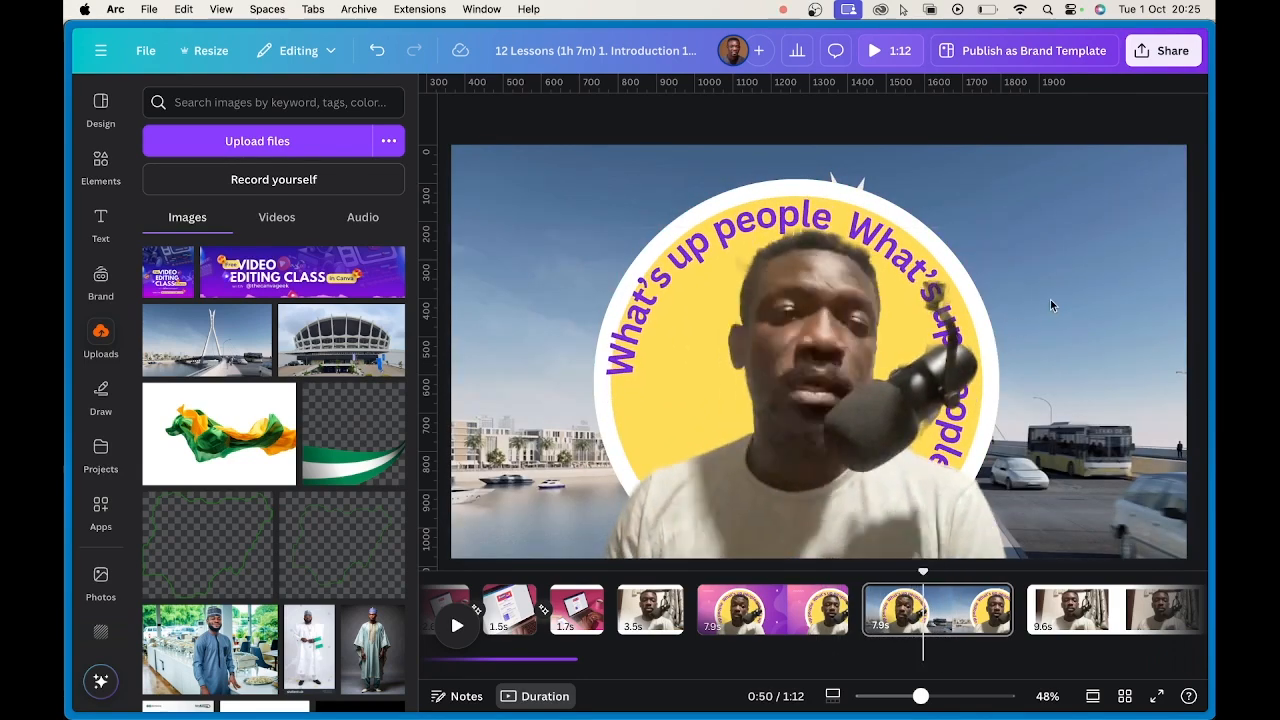
double_click(1062, 217)
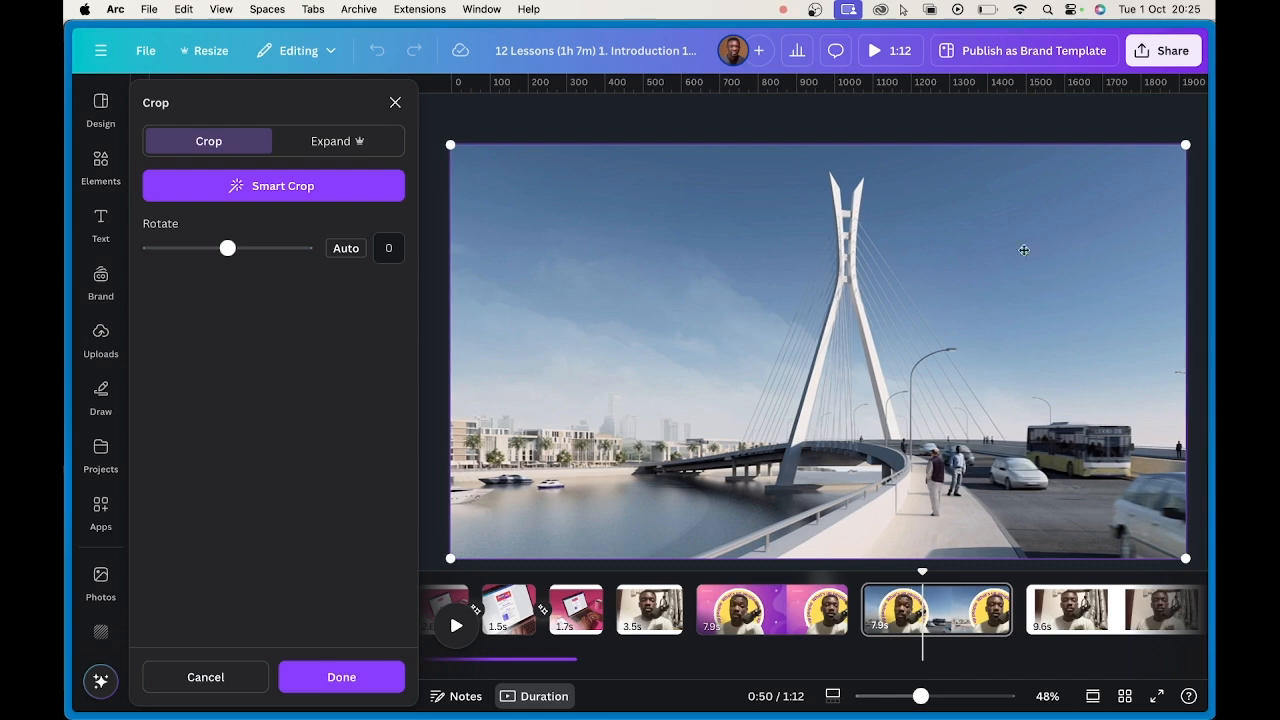
left_click_drag(451, 147, 235, 77)
left_click_drag(799, 298, 1066, 391)
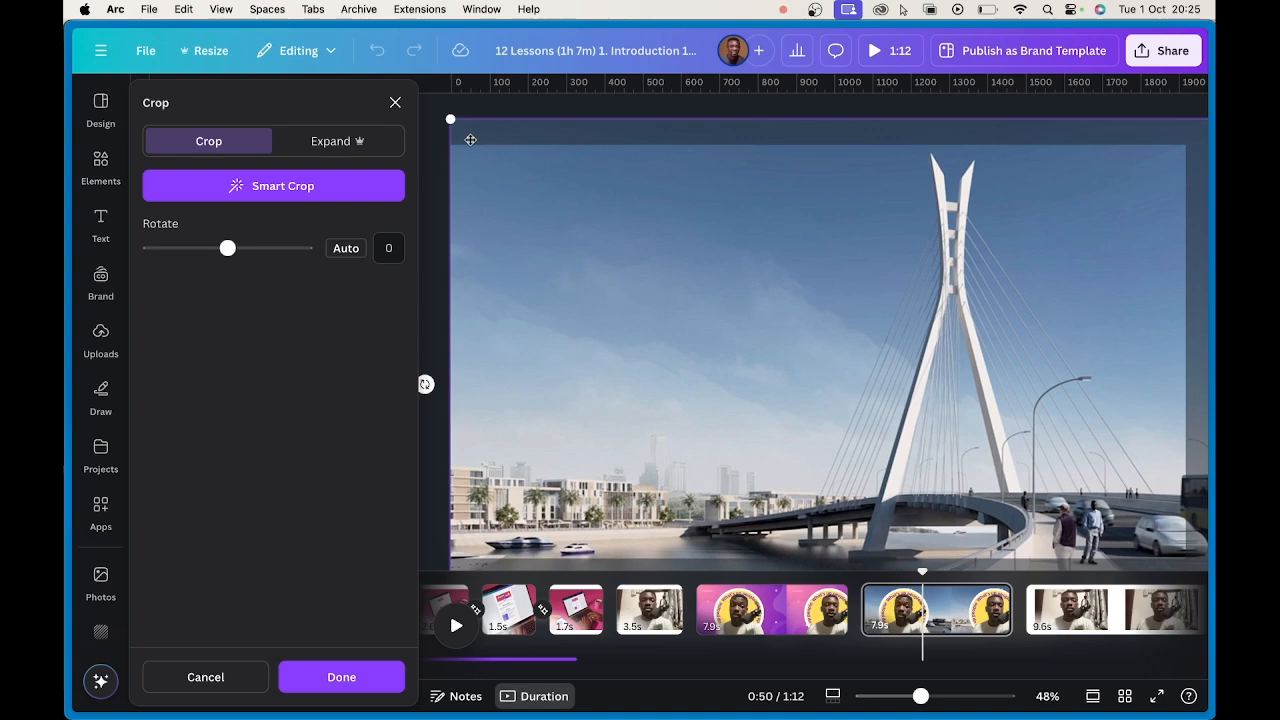
left_click(432, 144)
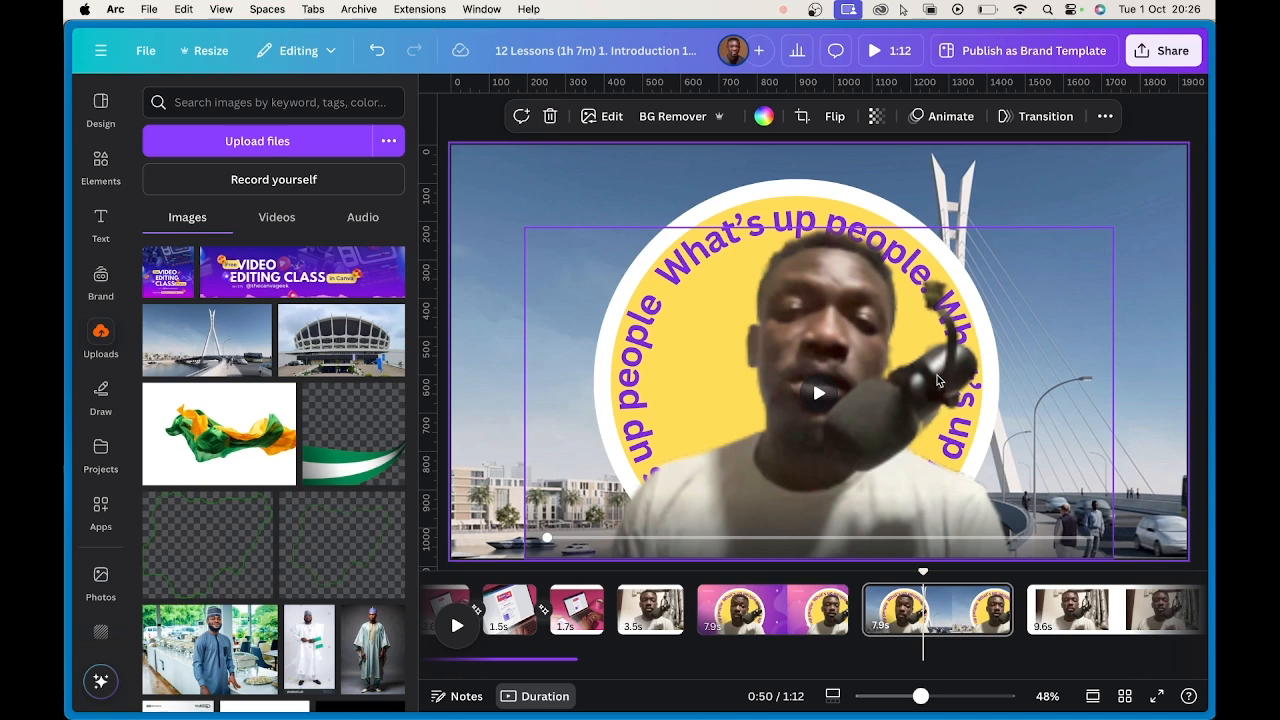
- Open the video's download settings and check the file type options, keeping MP4 Video at 1080p for all pages
left_click(1160, 60)
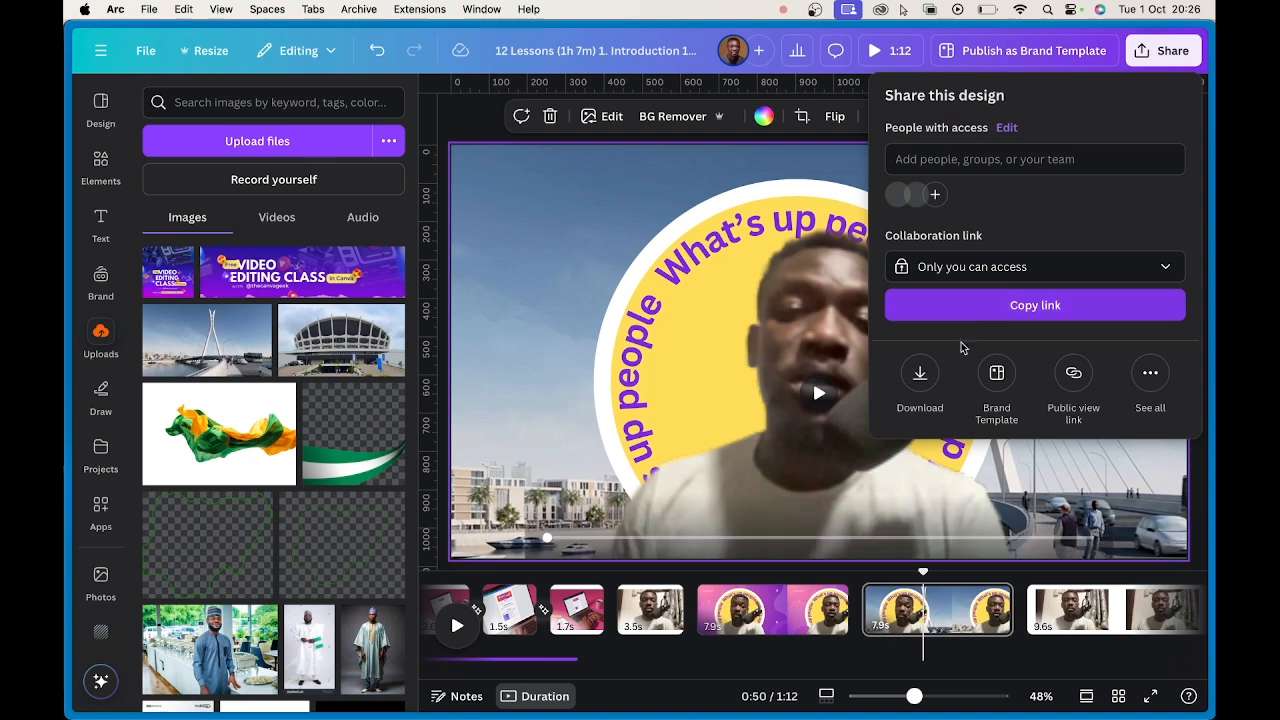
left_click(920, 373)
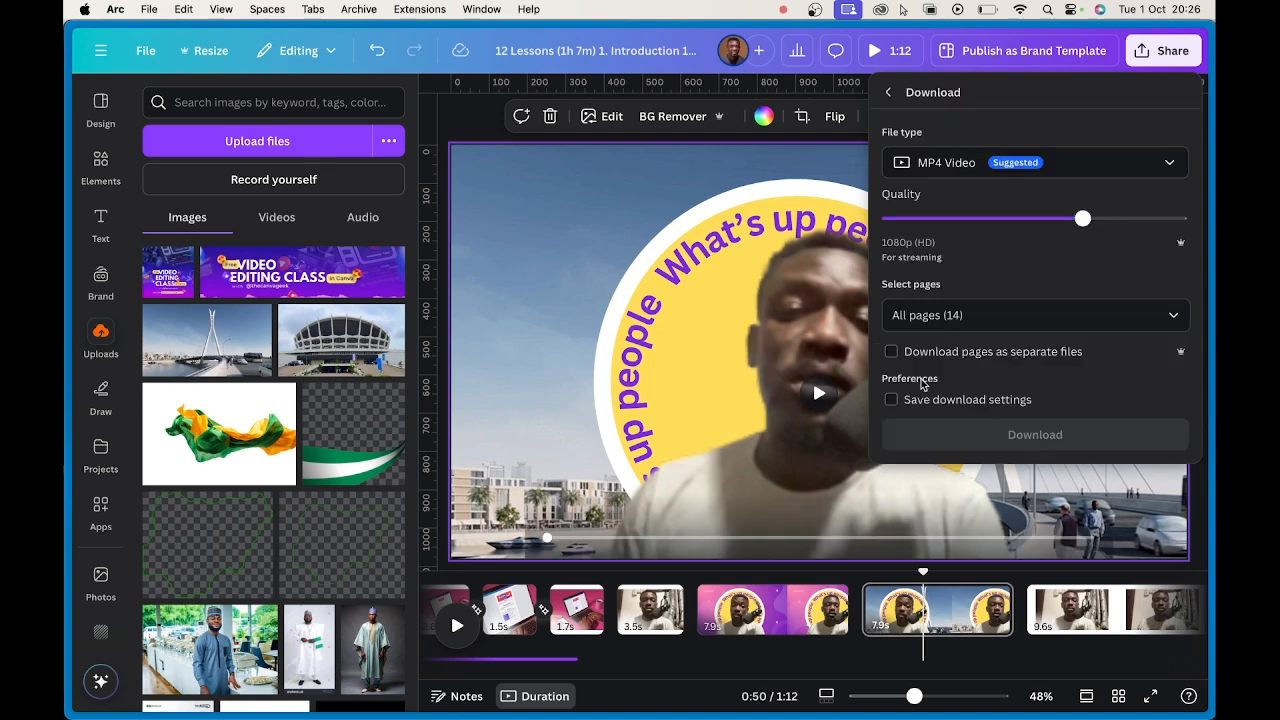
left_click(1003, 170)
left_click(1003, 170)
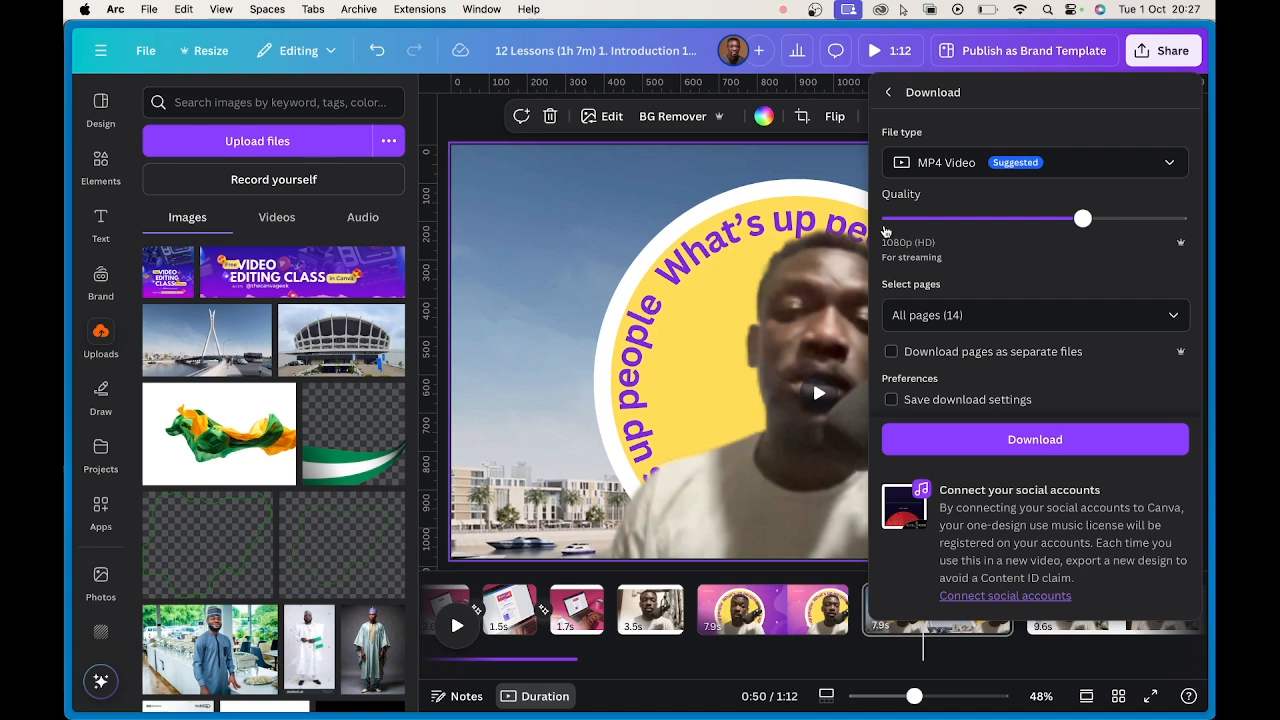
- Switch to the course slides presentation and go to page 15 with the bio link search bar
mouse_move(128, 338)
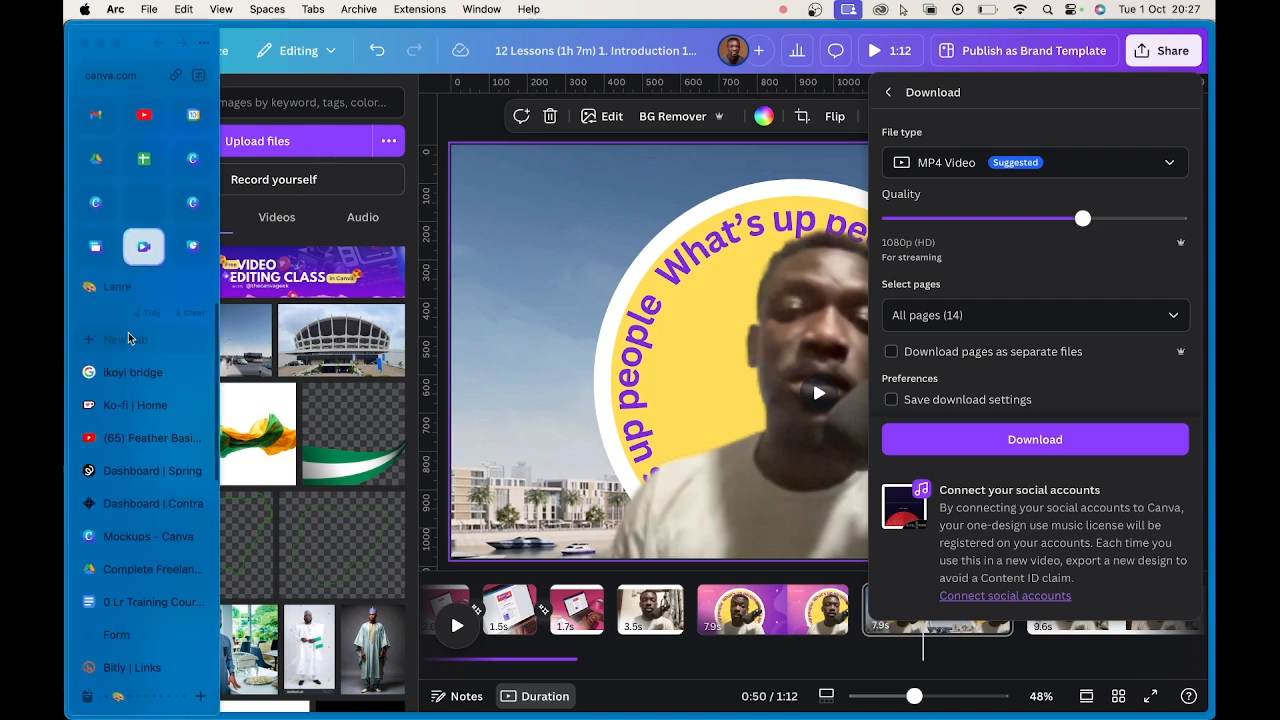
left_click(193, 246)
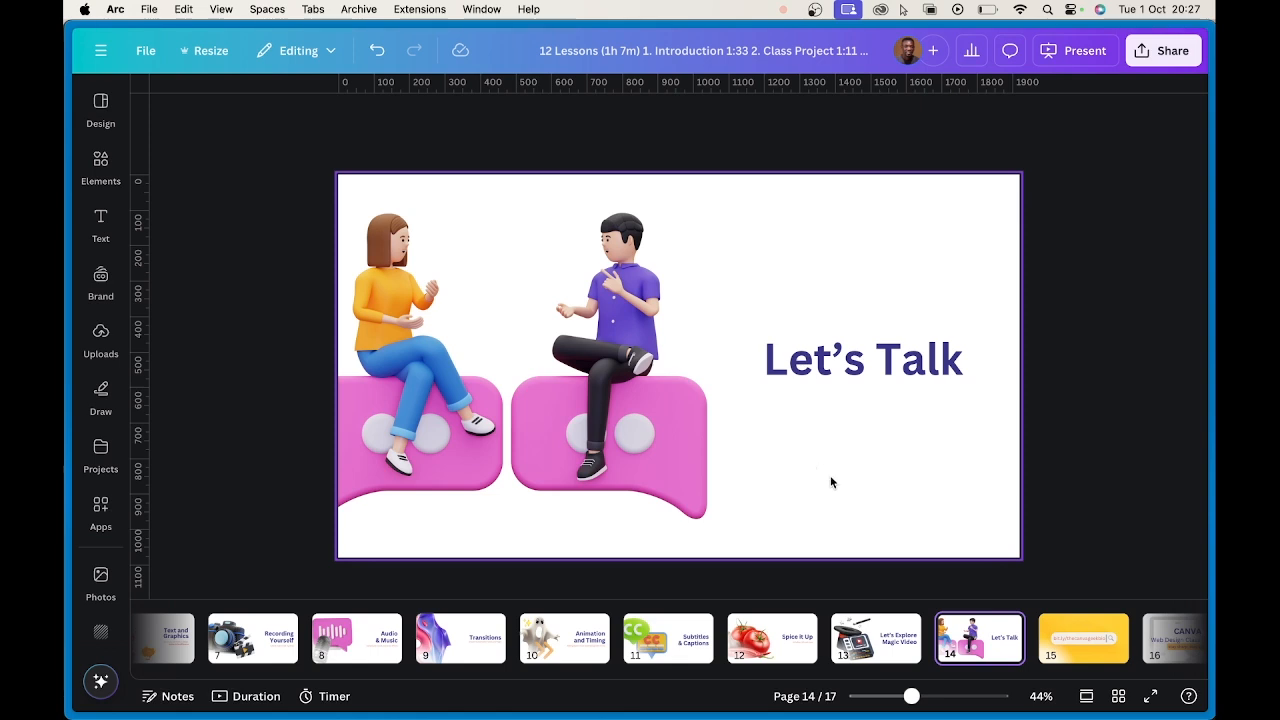
left_click(1078, 636)
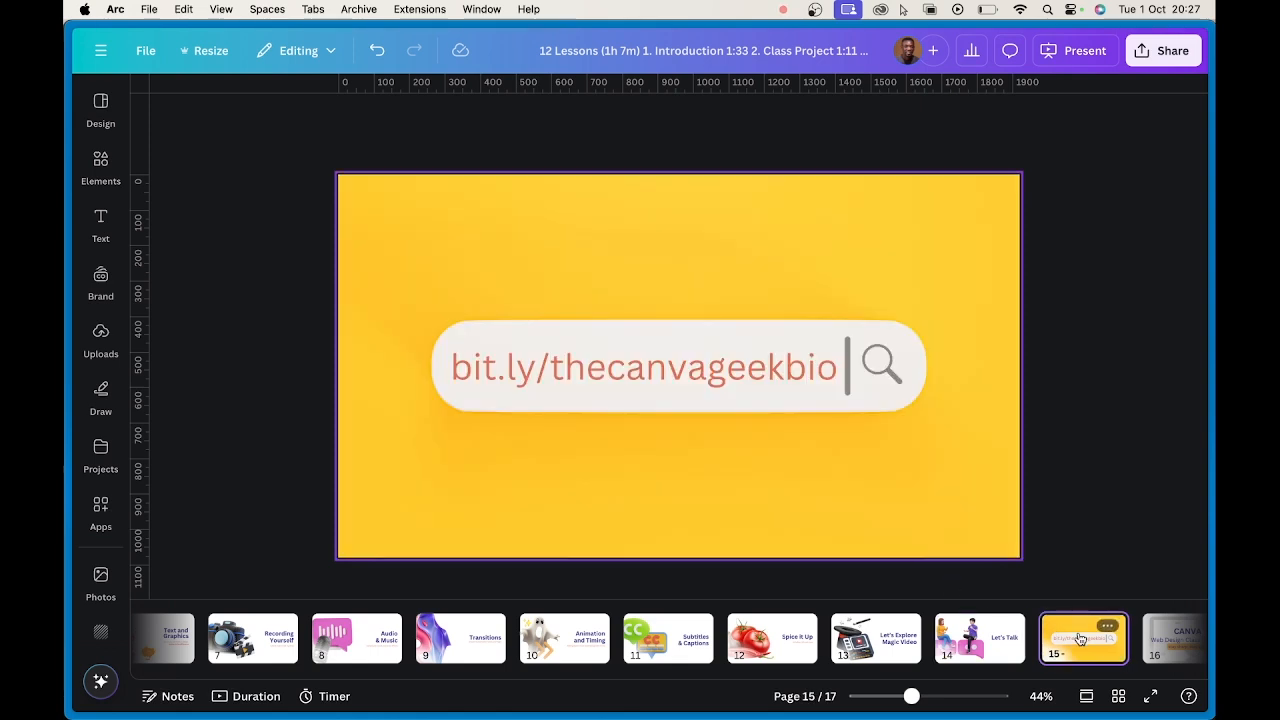
left_click(976, 643)
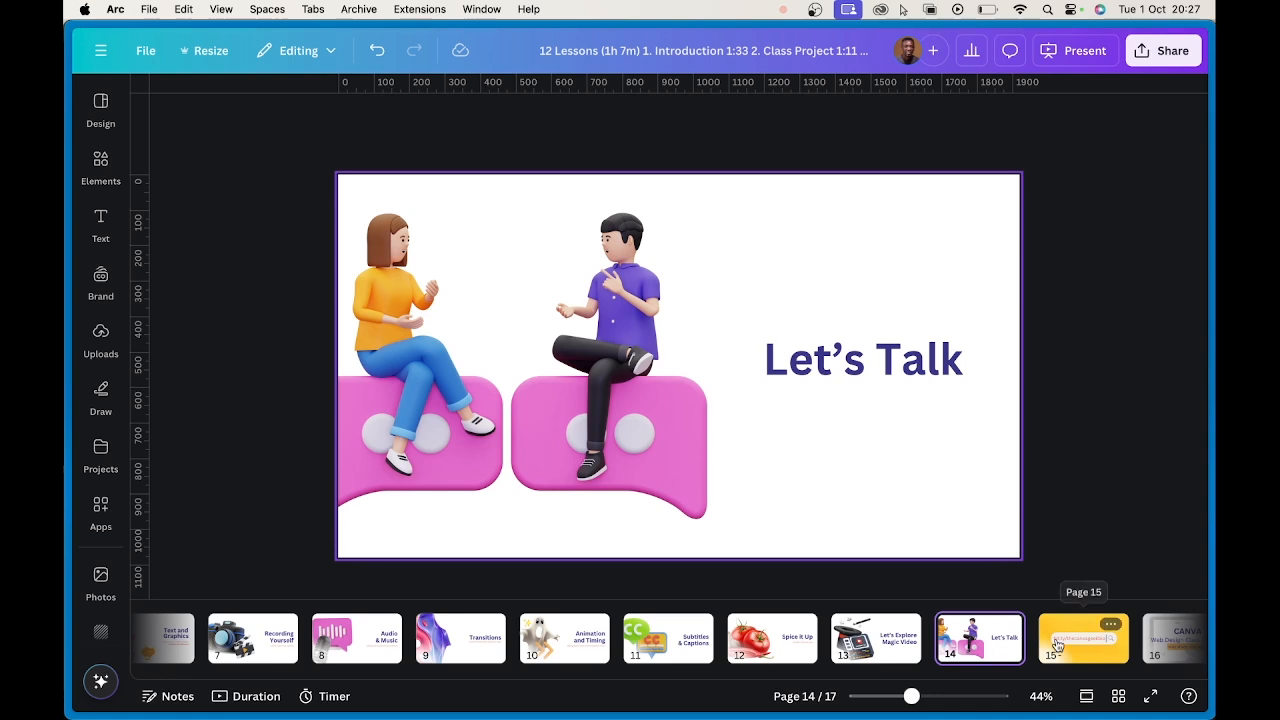
left_click(1057, 645)
- Copy the bit.ly/thecanvageekbio link text from the search bar on page 15
left_click(634, 371)
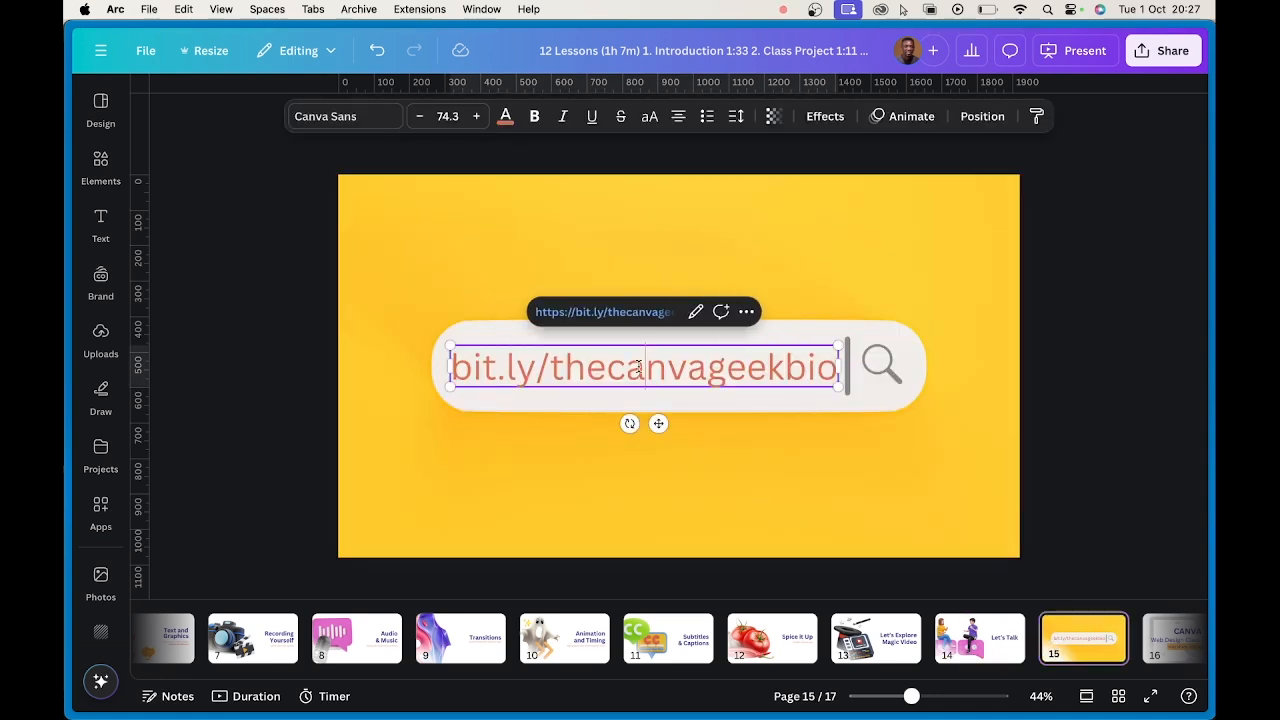
key("super+a")
right_click(638, 366)
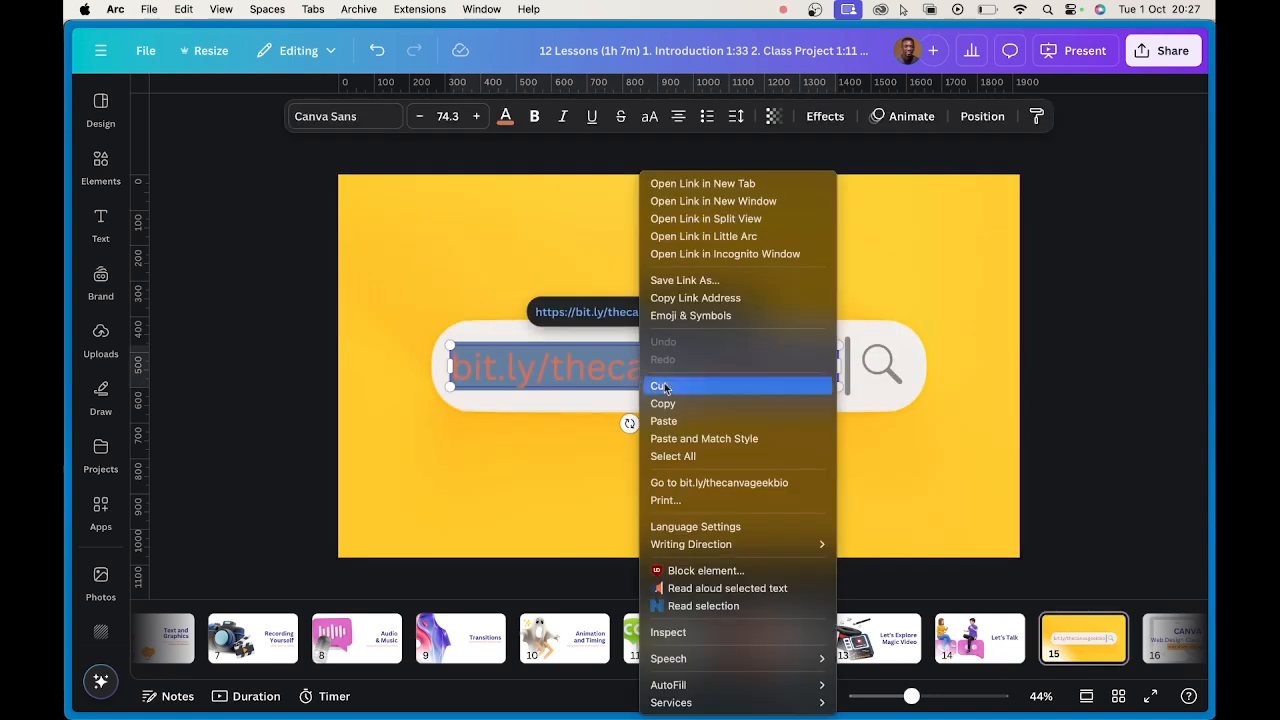
left_click(700, 405)
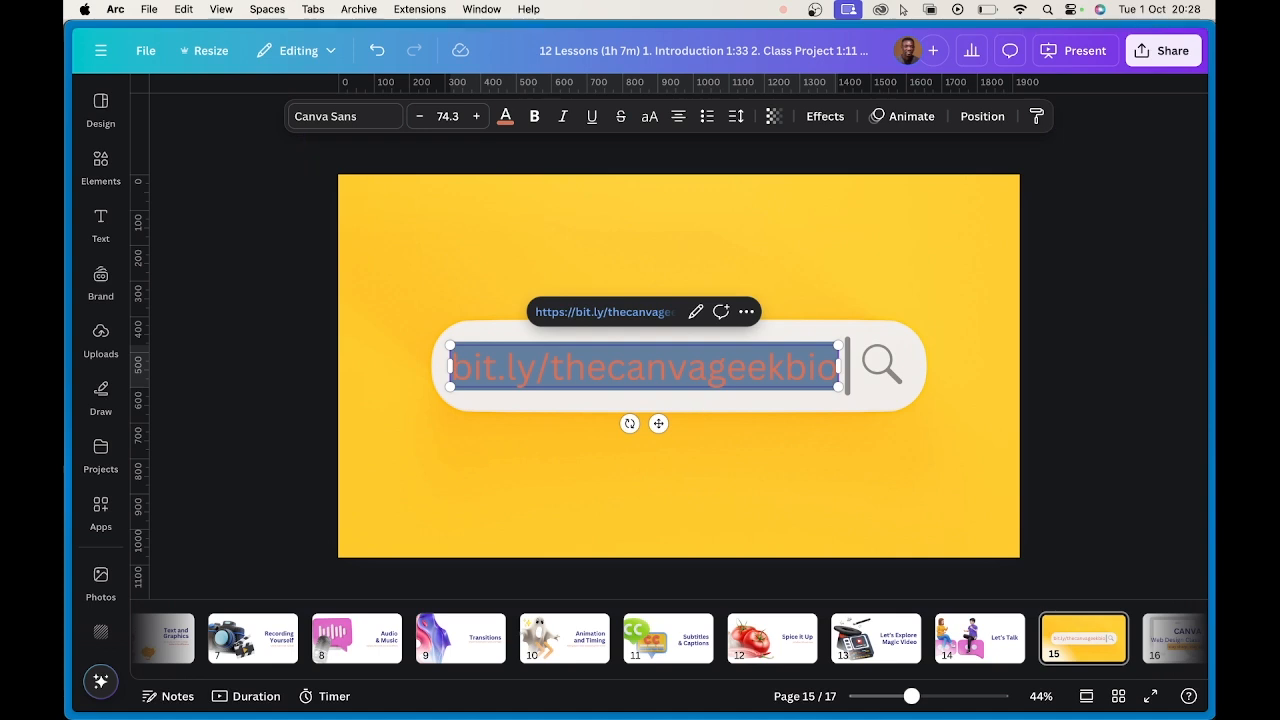
key("Escape")
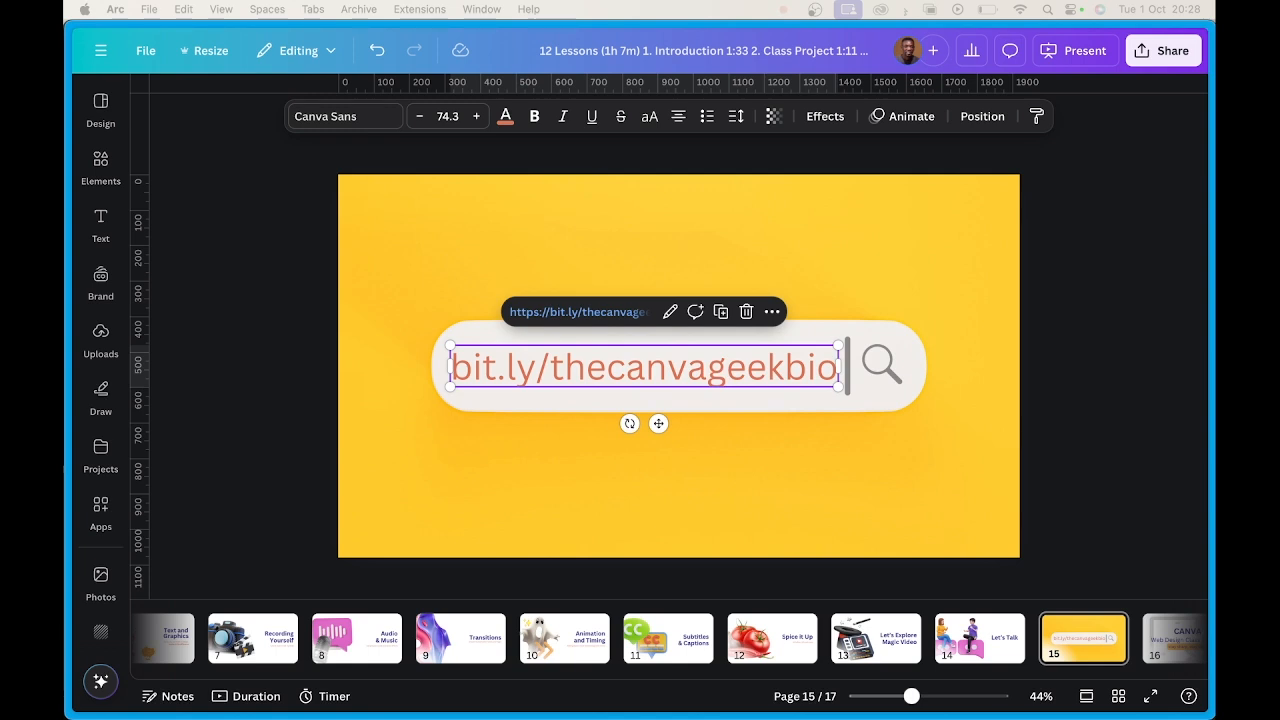
- Present page 15 in full screen and play the drumroll and curtain effects over it
left_click(1090, 632)
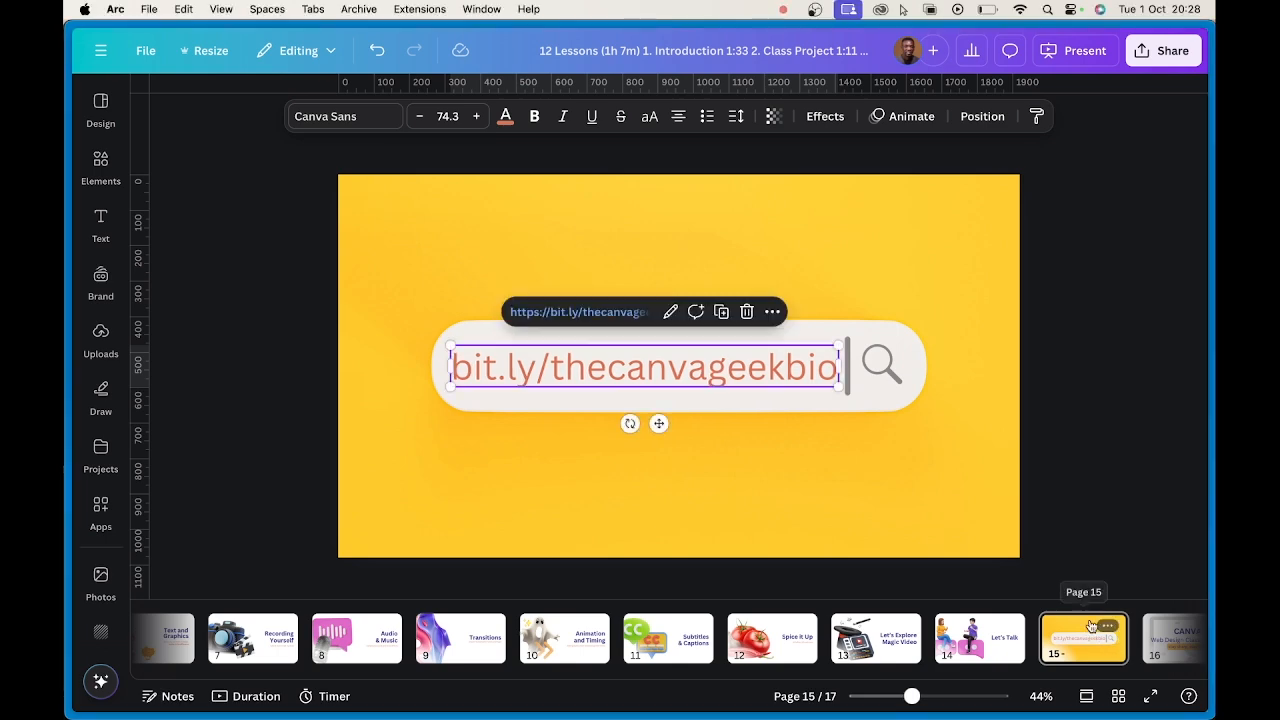
left_click(1150, 700)
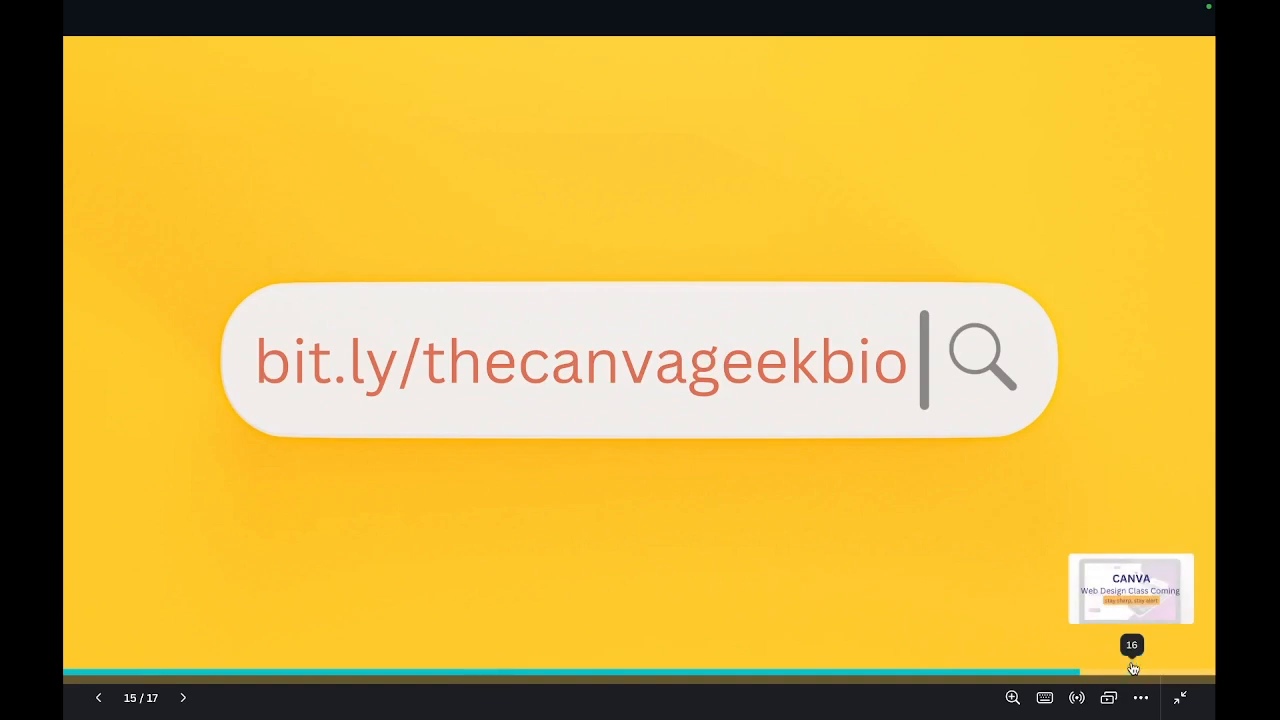
key("d")
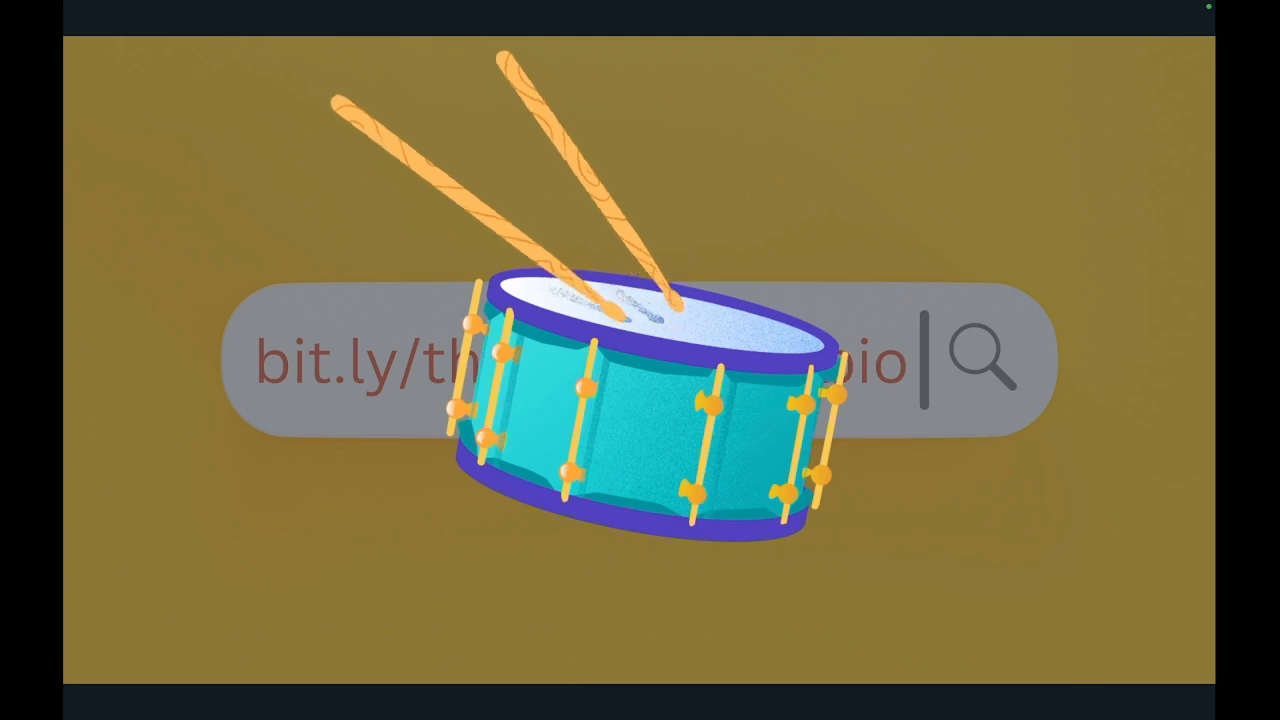
key("d")
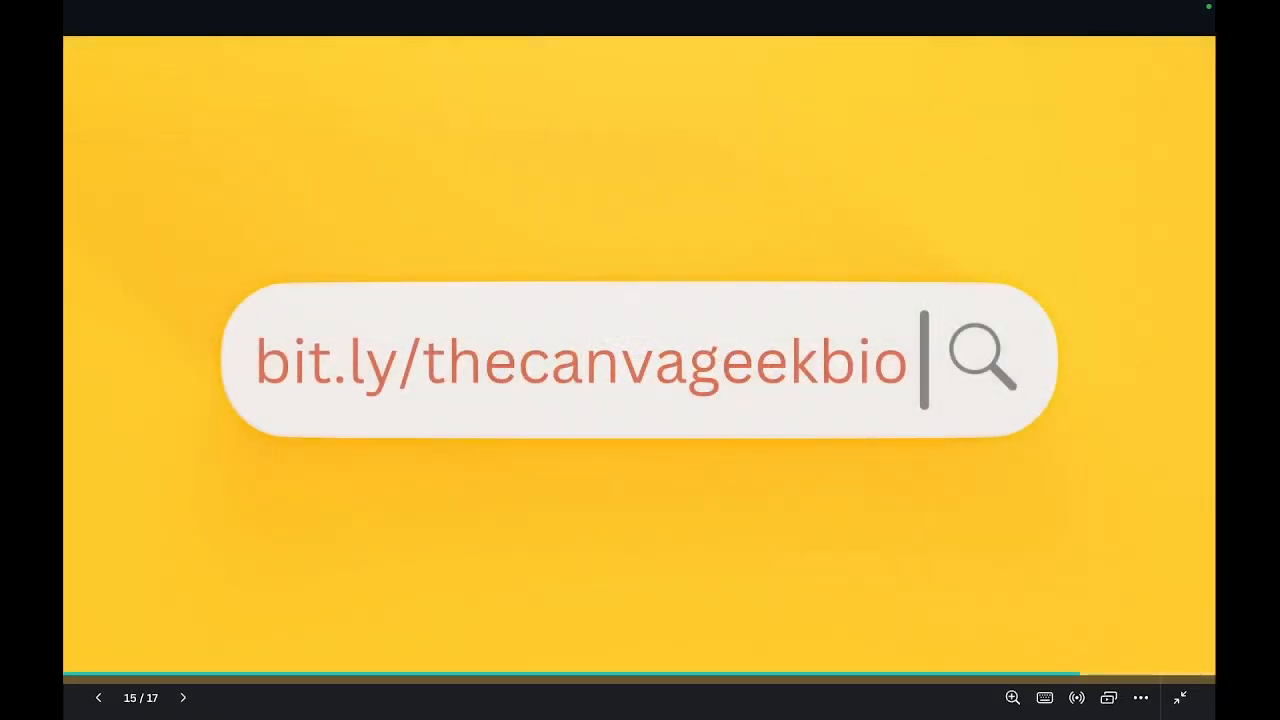
key("c")
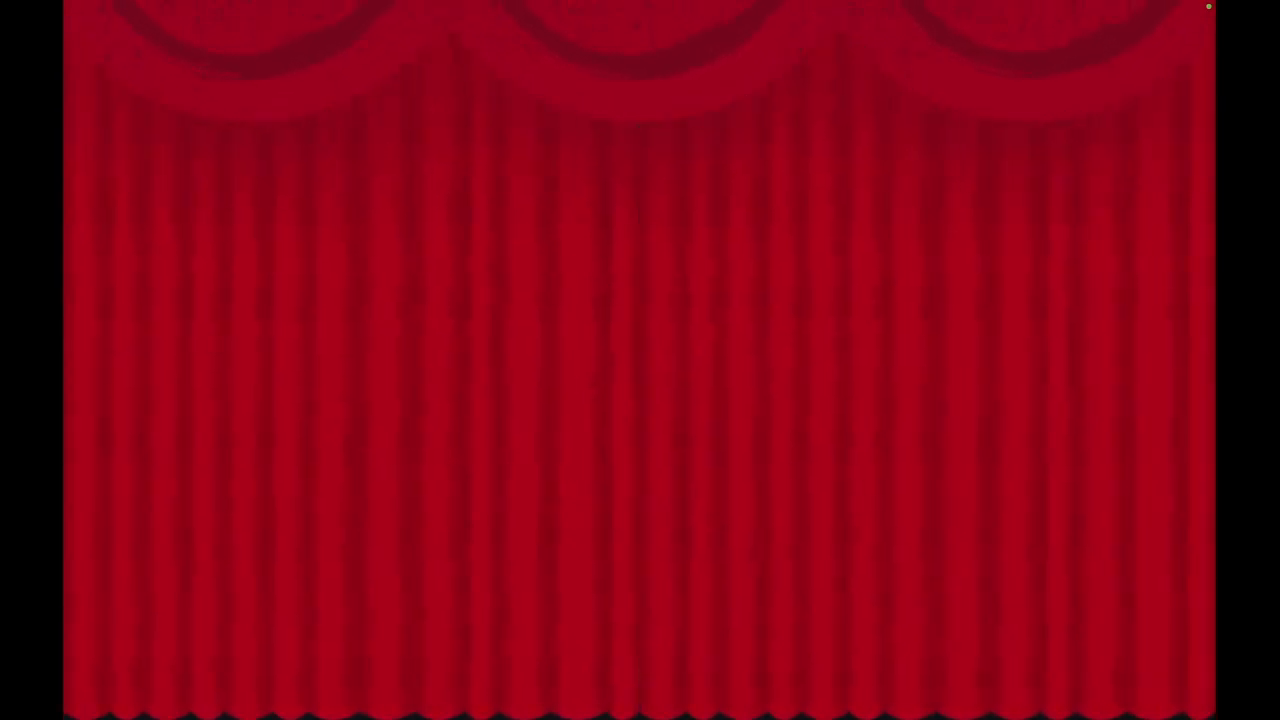
key("c")
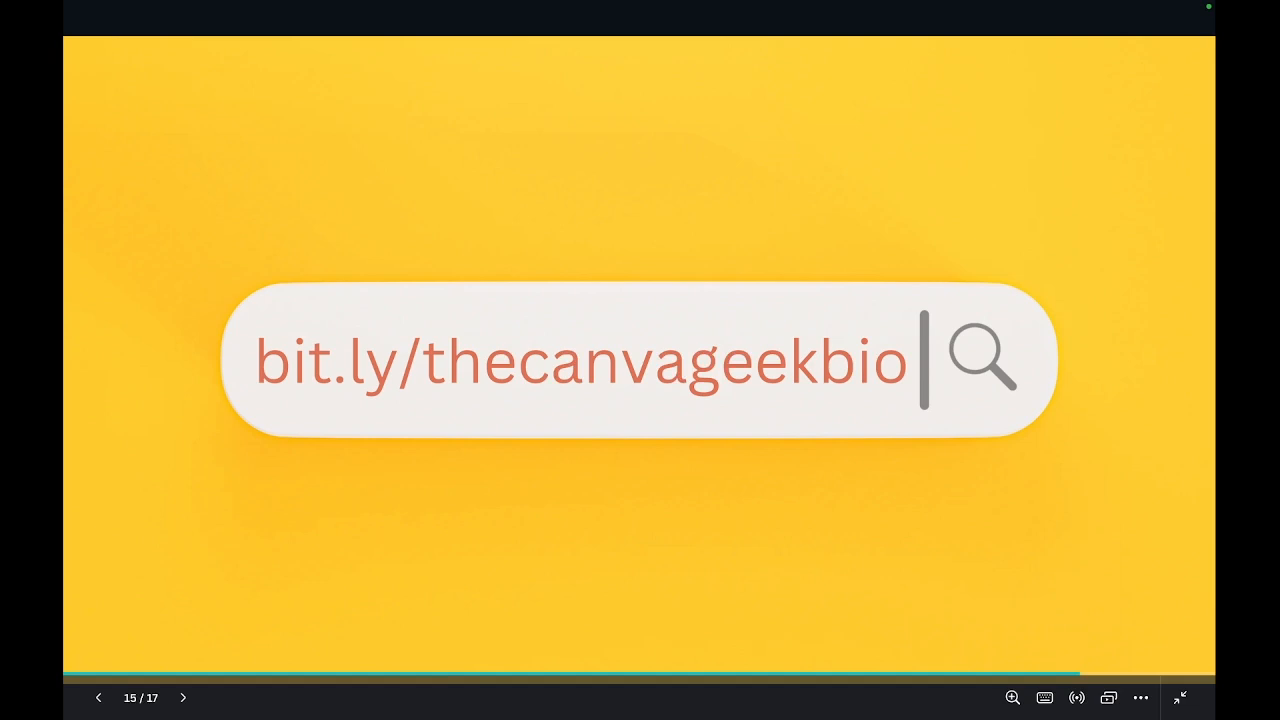
- Advance the presentation to the Web Design Class Coming slide and play the drumroll and confetti effects
key("Right")
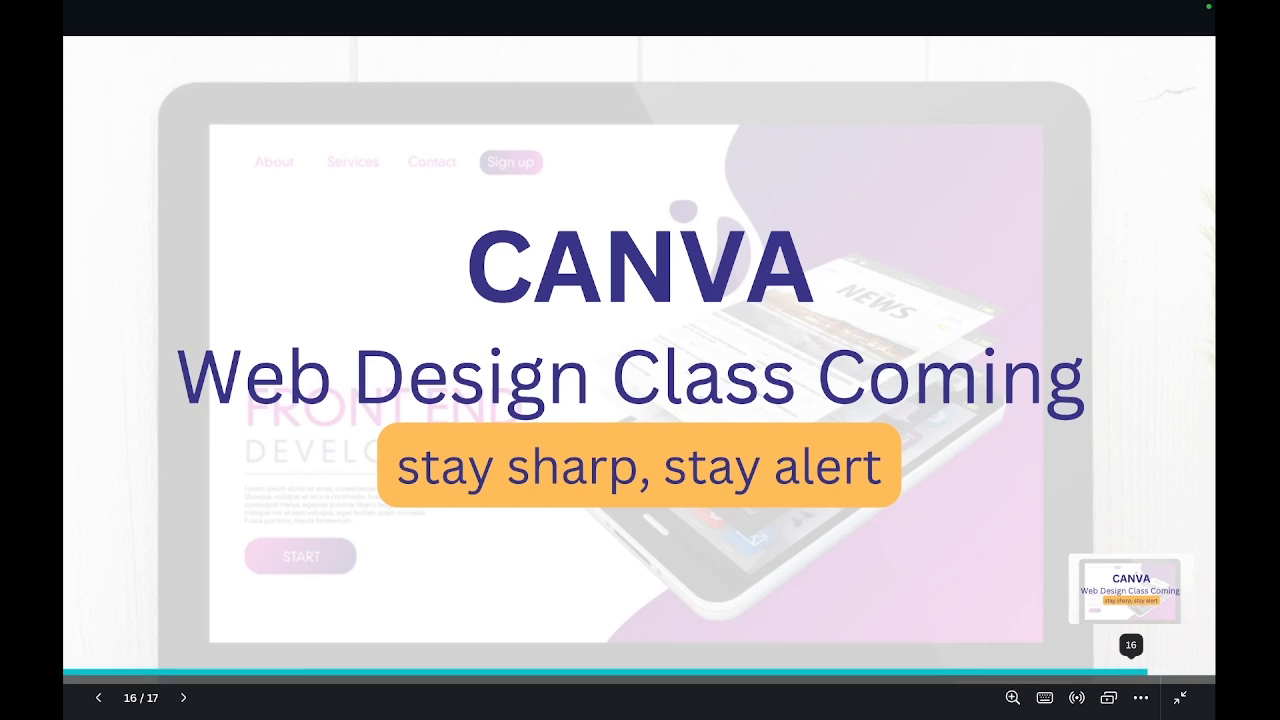
key("d")
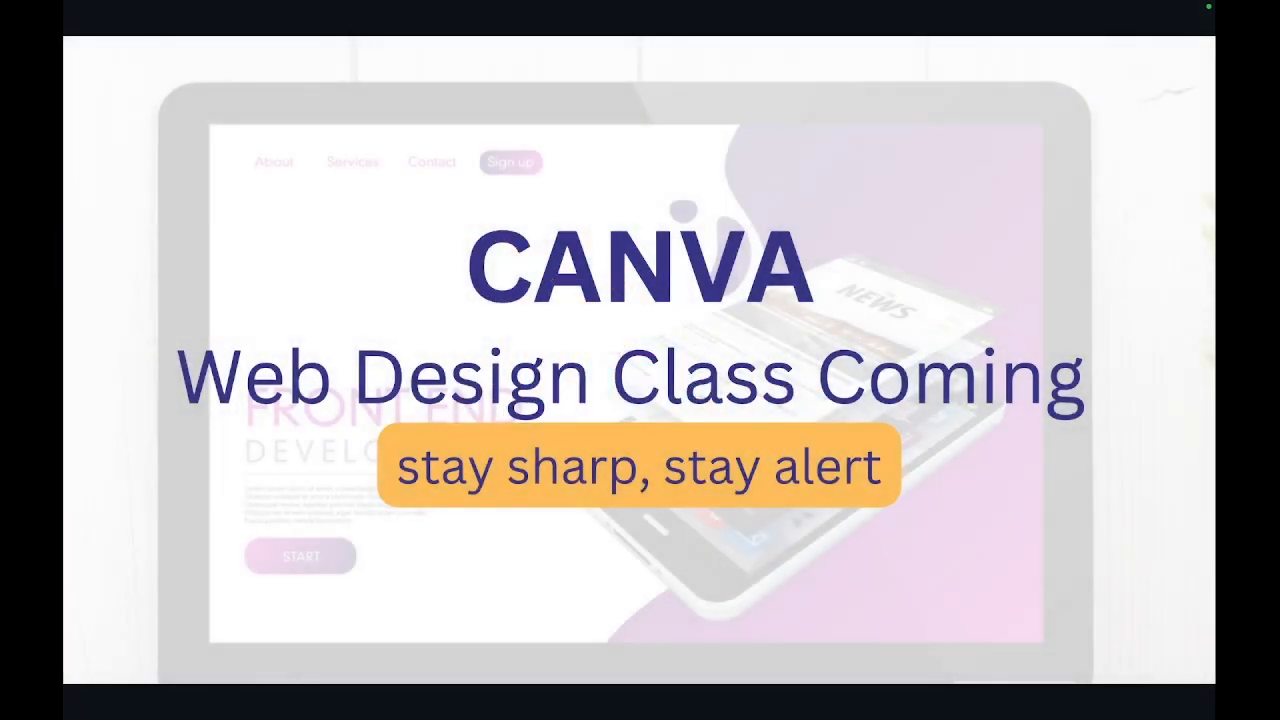
key("c")
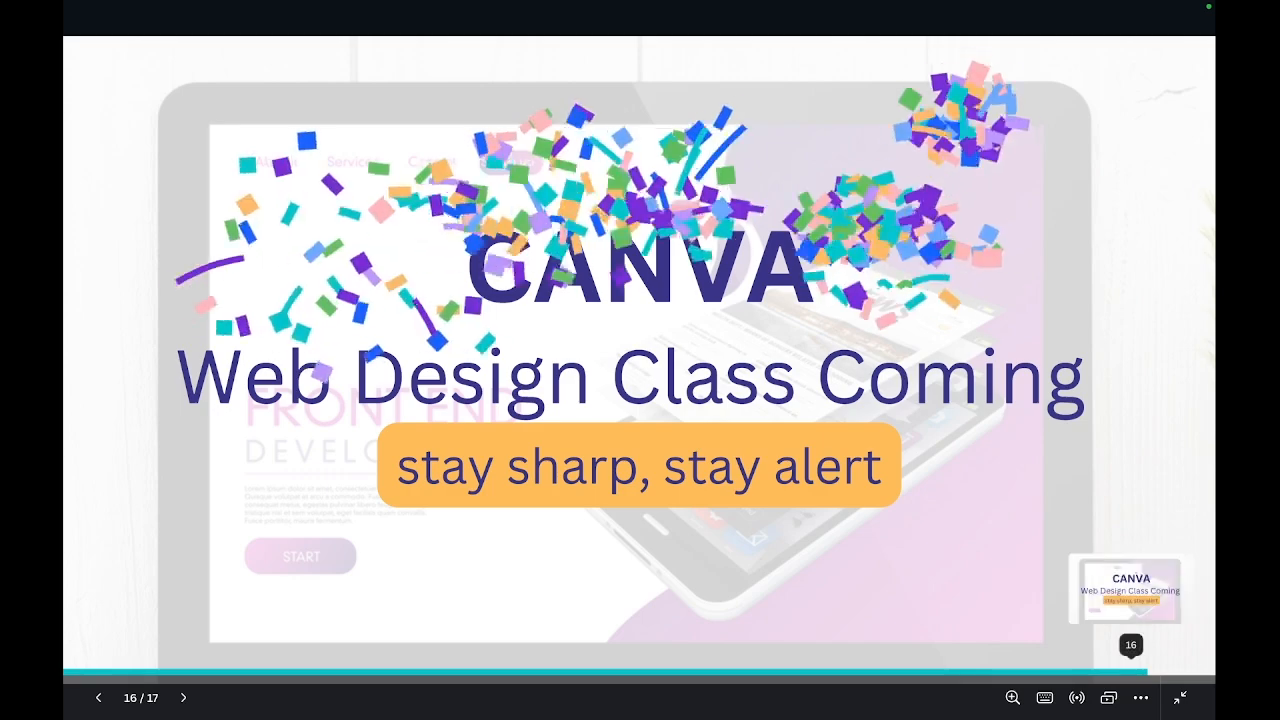
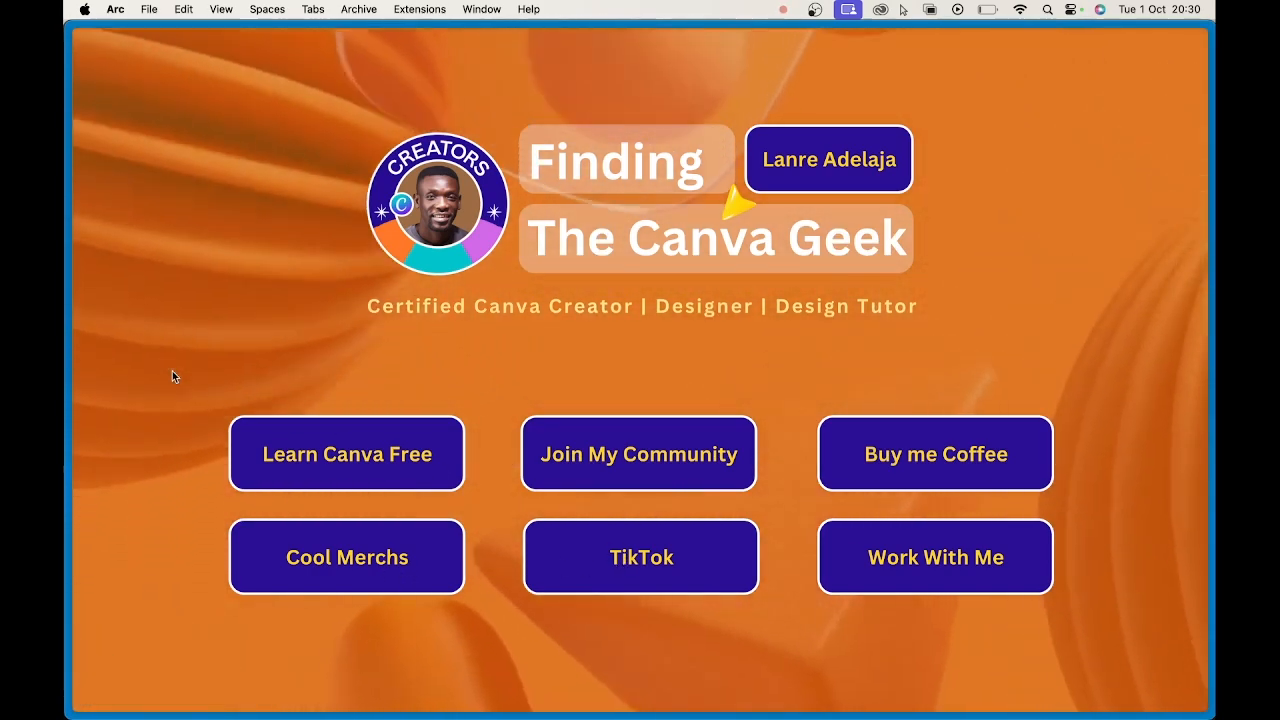
- Switch to The Canva Geek website design and open it for editing
mouse_move(68, 370)
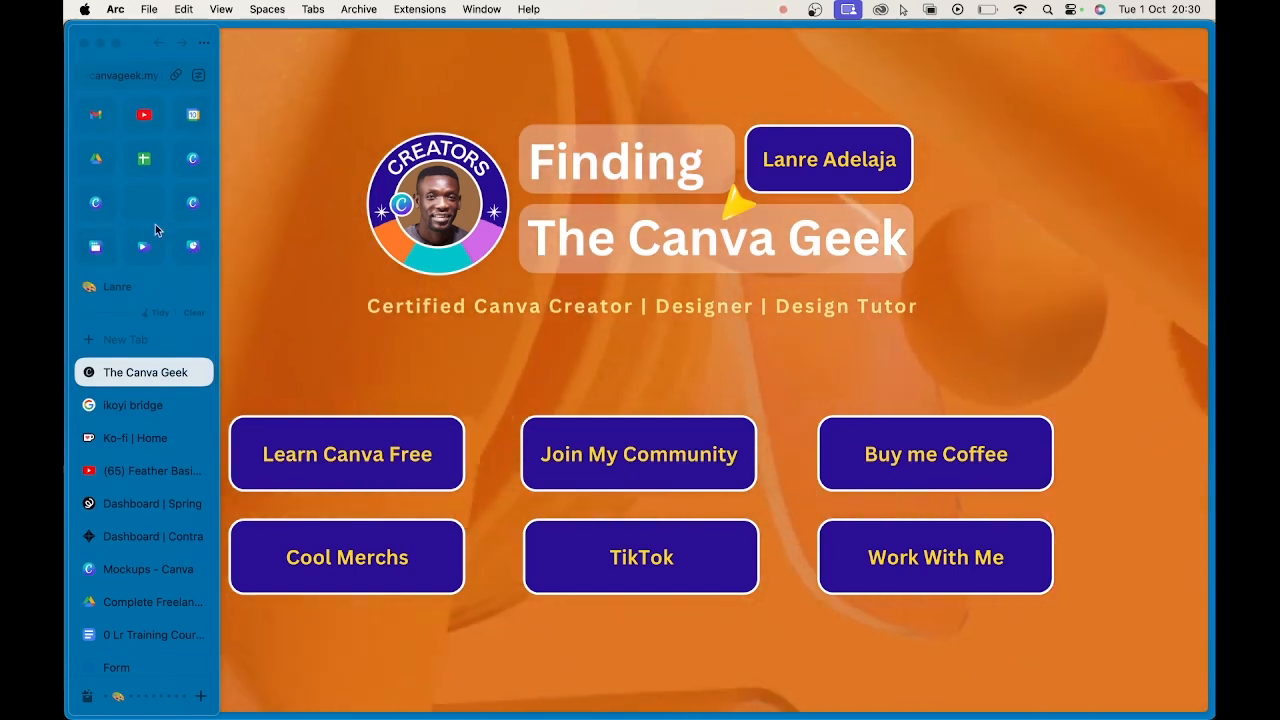
left_click(194, 205)
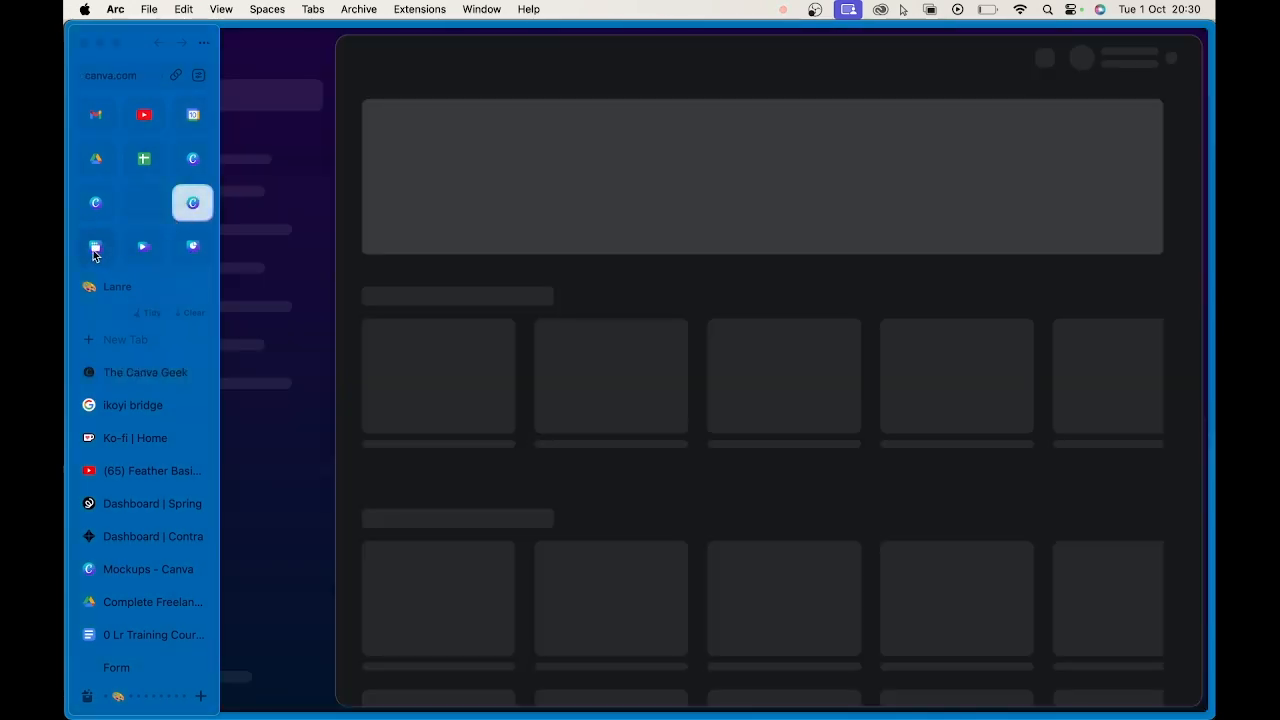
left_click(95, 250)
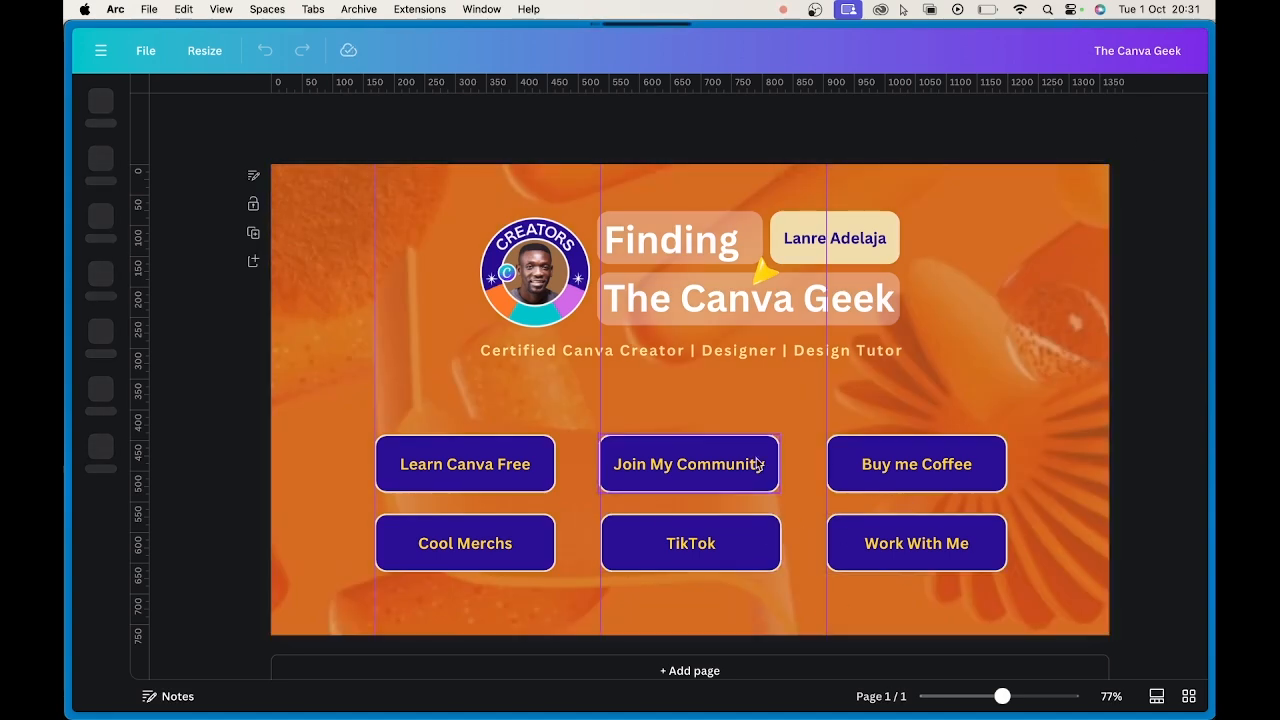
scroll(760, 463, "down", 1)
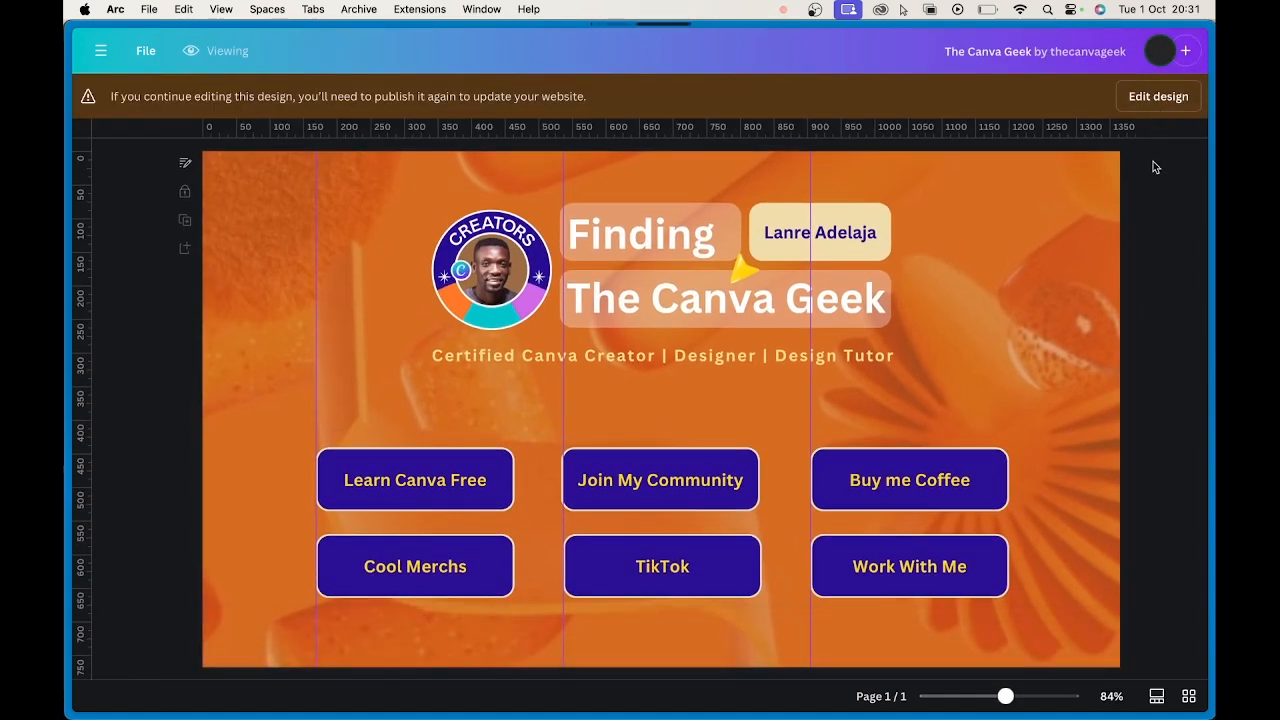
left_click(1158, 96)
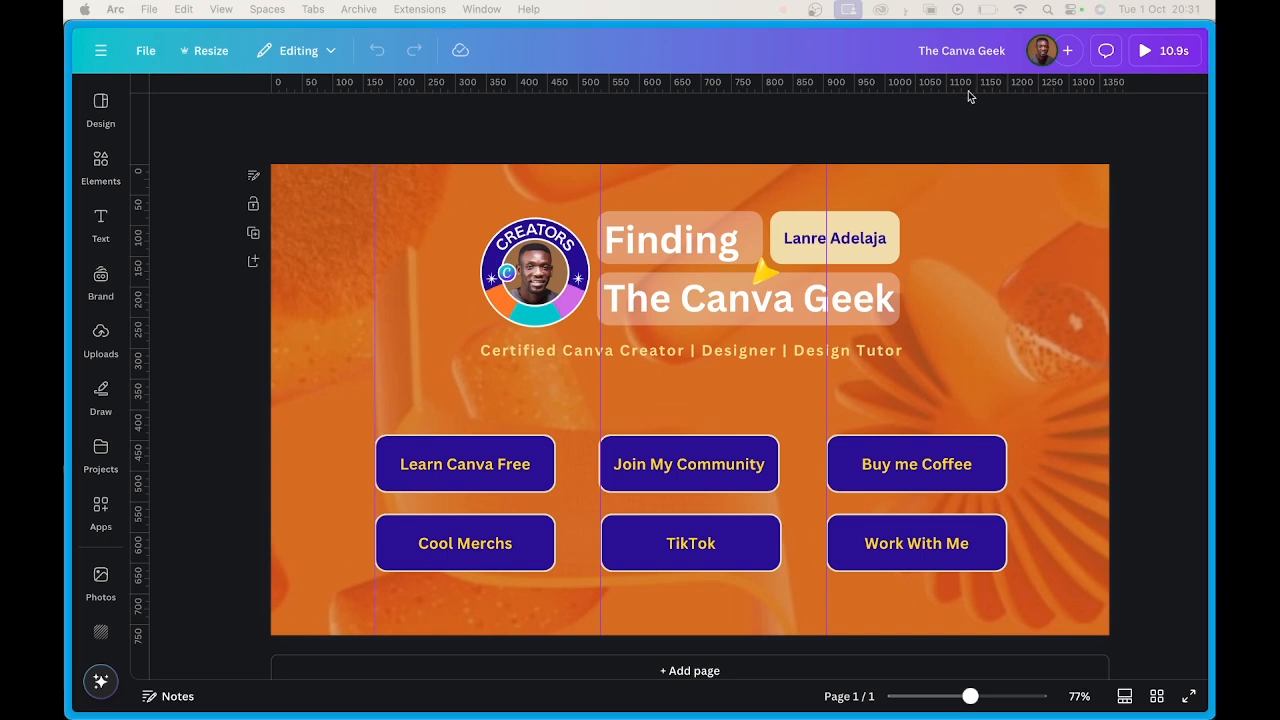
- Preview The Canva Geek page as playback and as a website in desktop and mobile layouts, and close the preview
left_click(1149, 55)
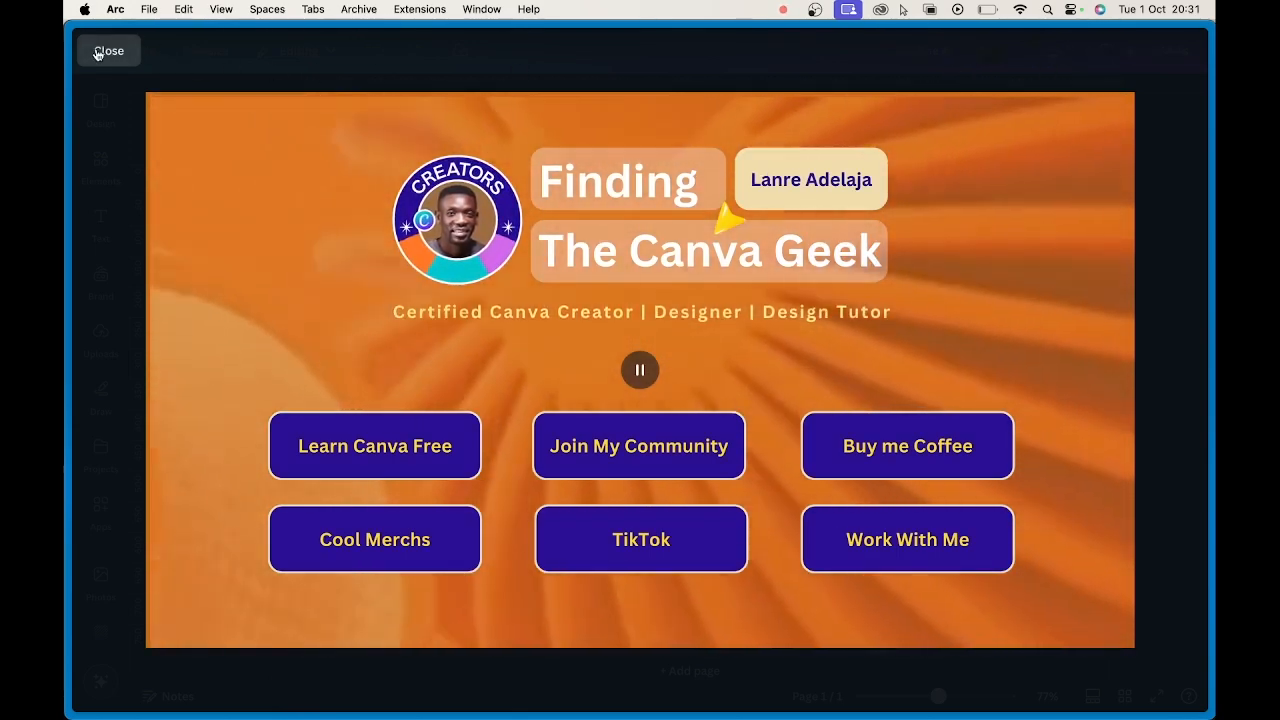
left_click(104, 50)
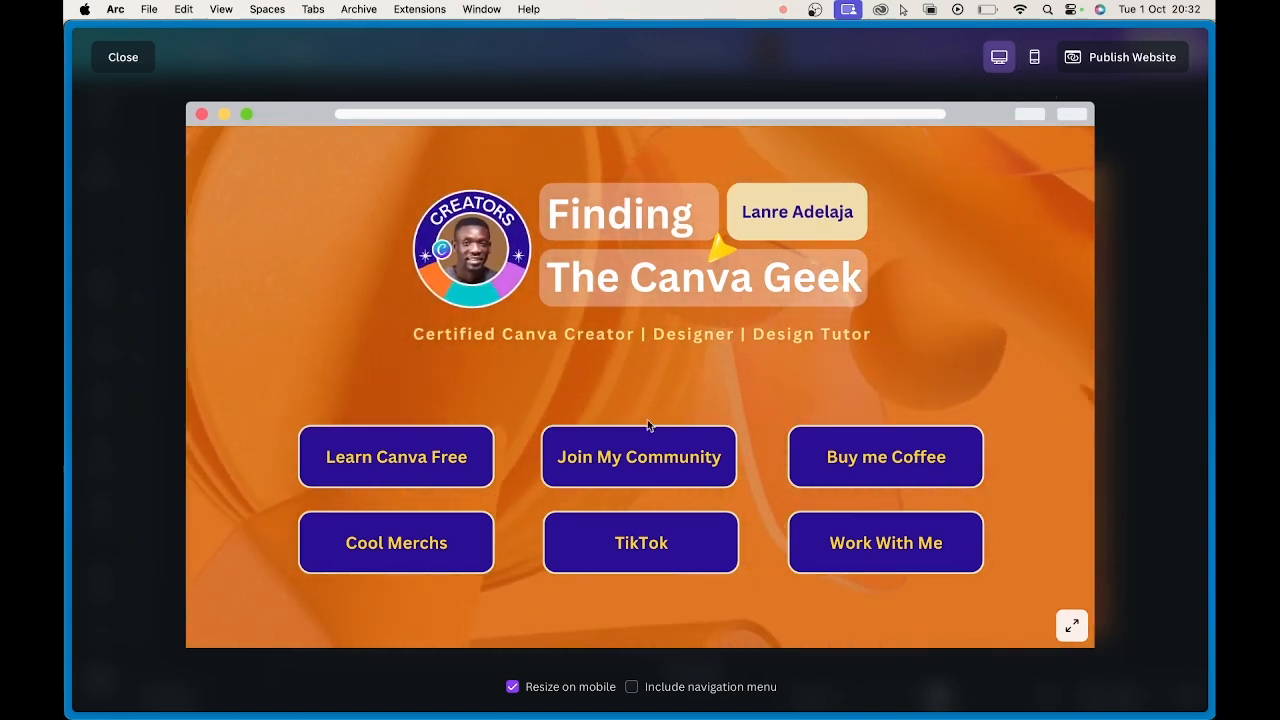
left_click(1036, 62)
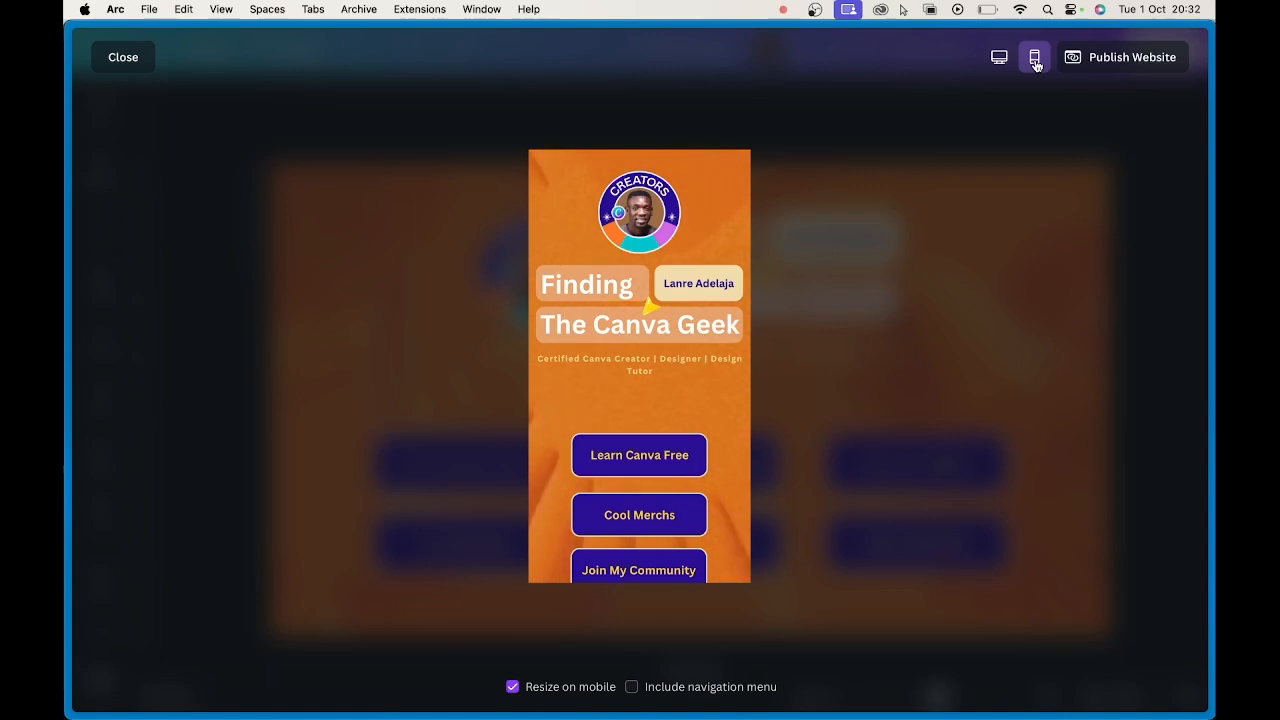
scroll(717, 398, "down", 3)
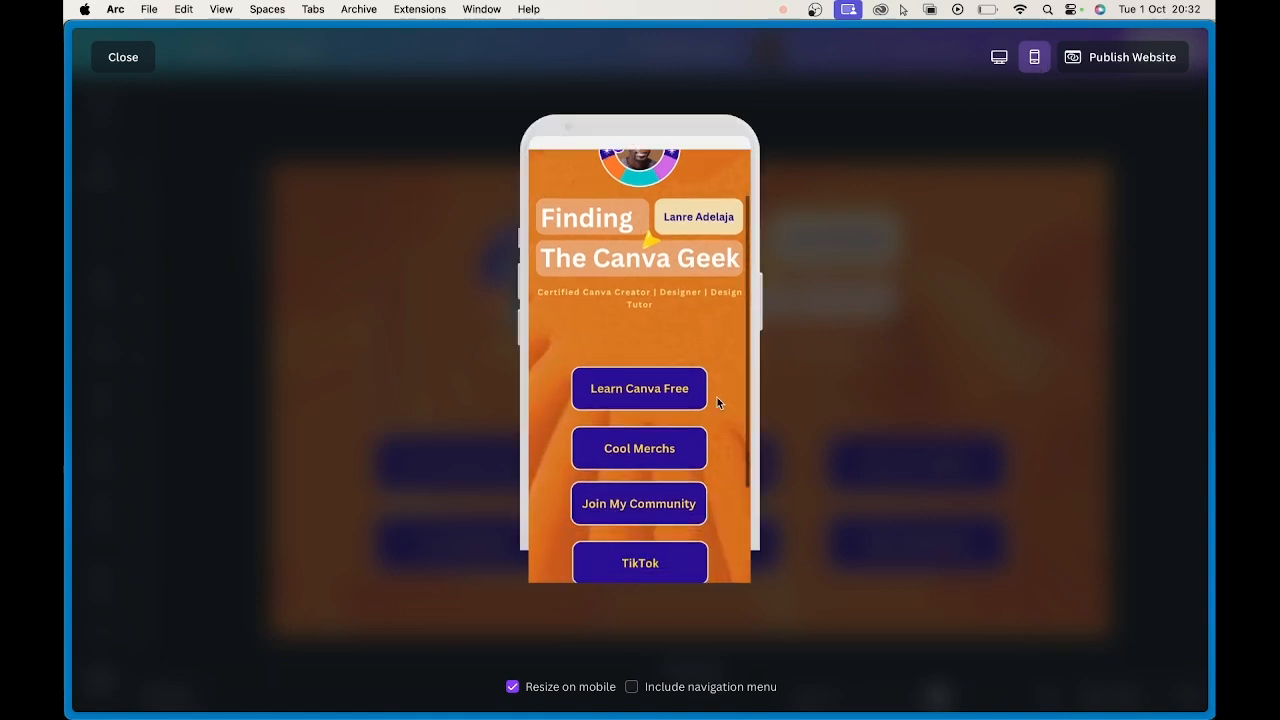
scroll(717, 398, "up", 4)
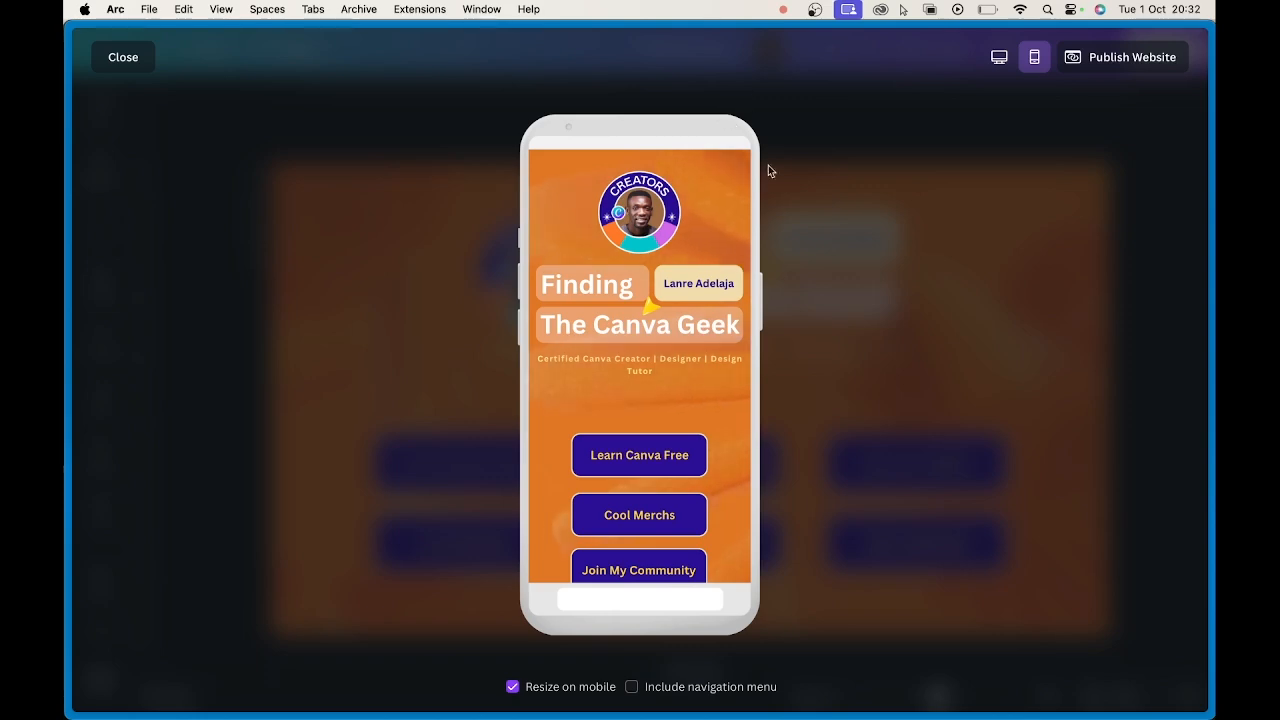
left_click(123, 58)
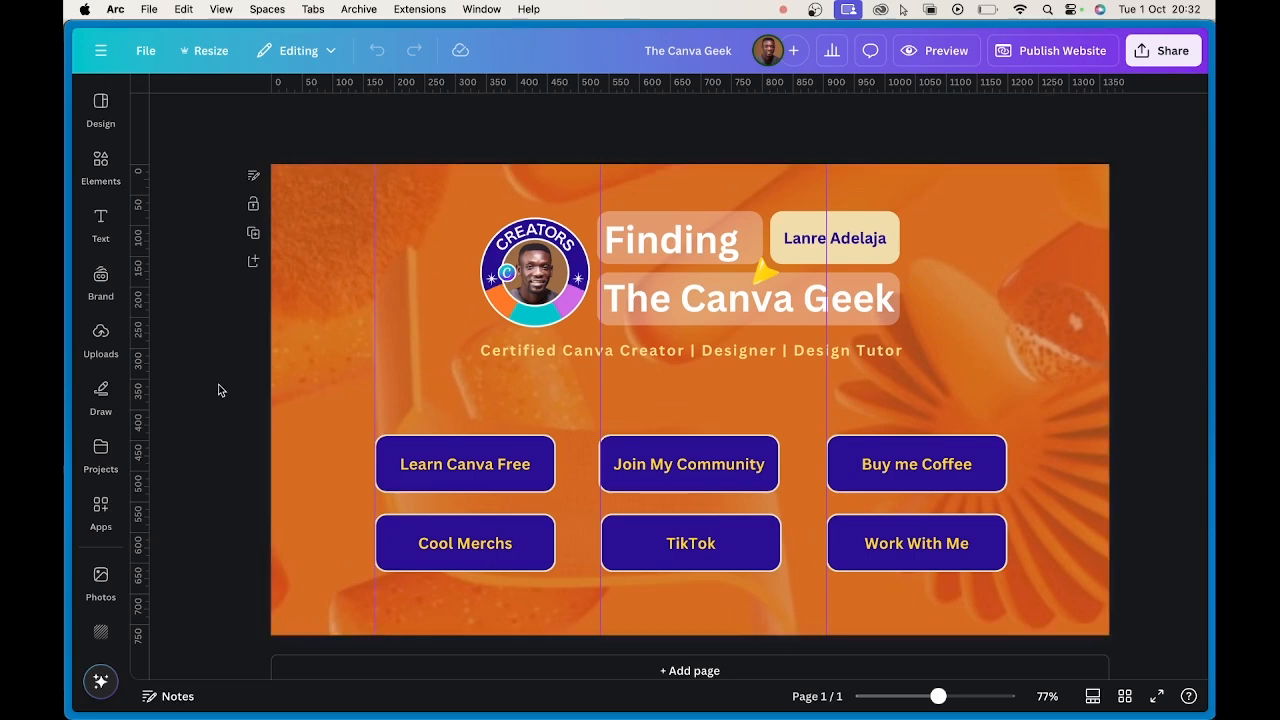
mouse_move(66, 315)
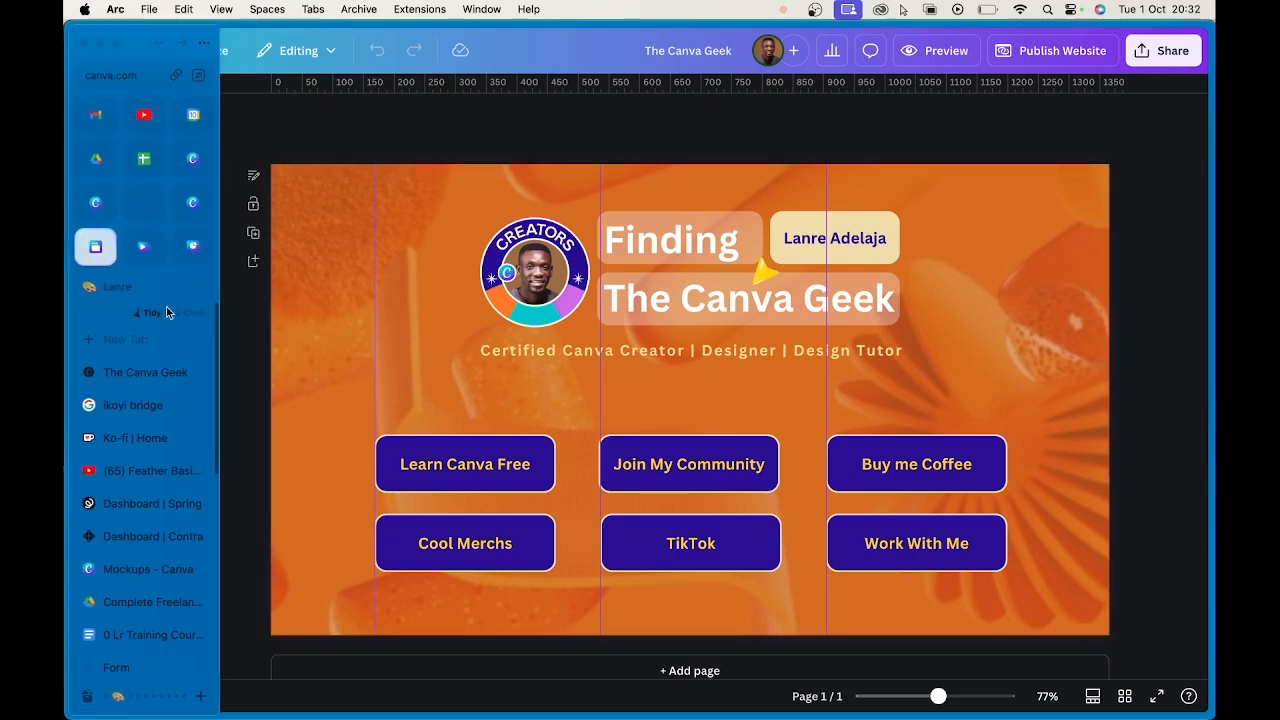
mouse_move(897, 716)
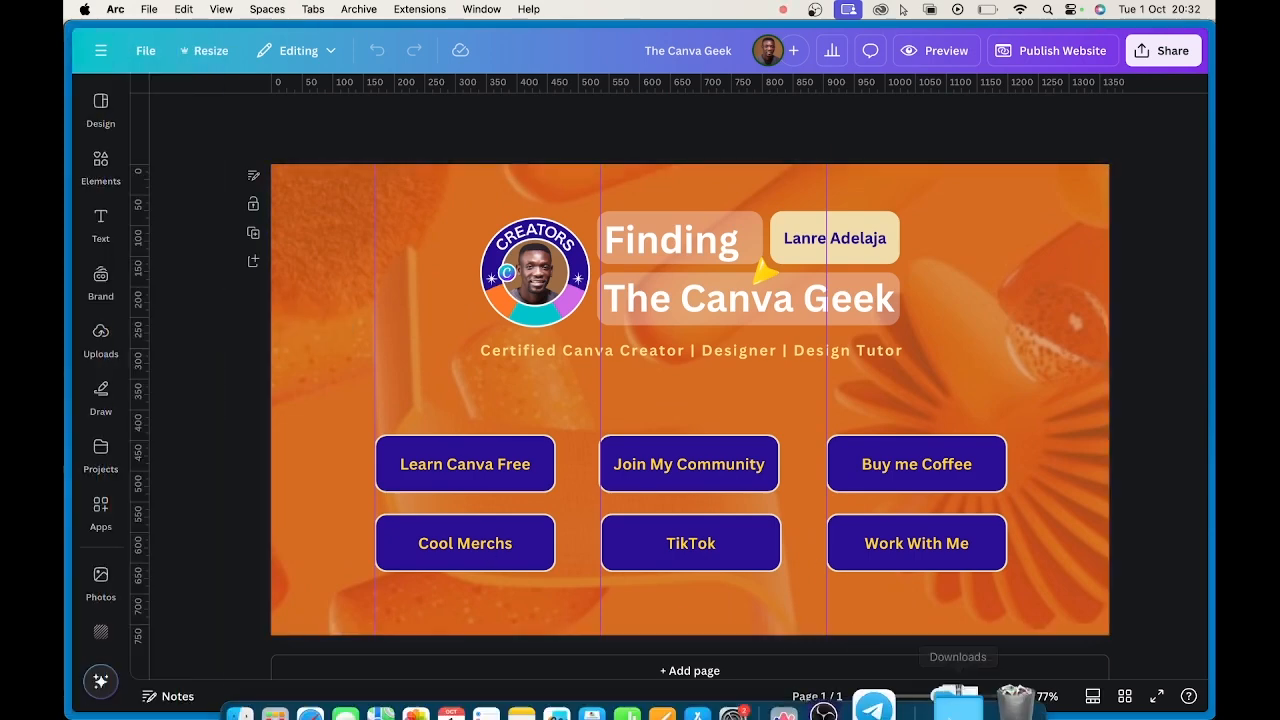